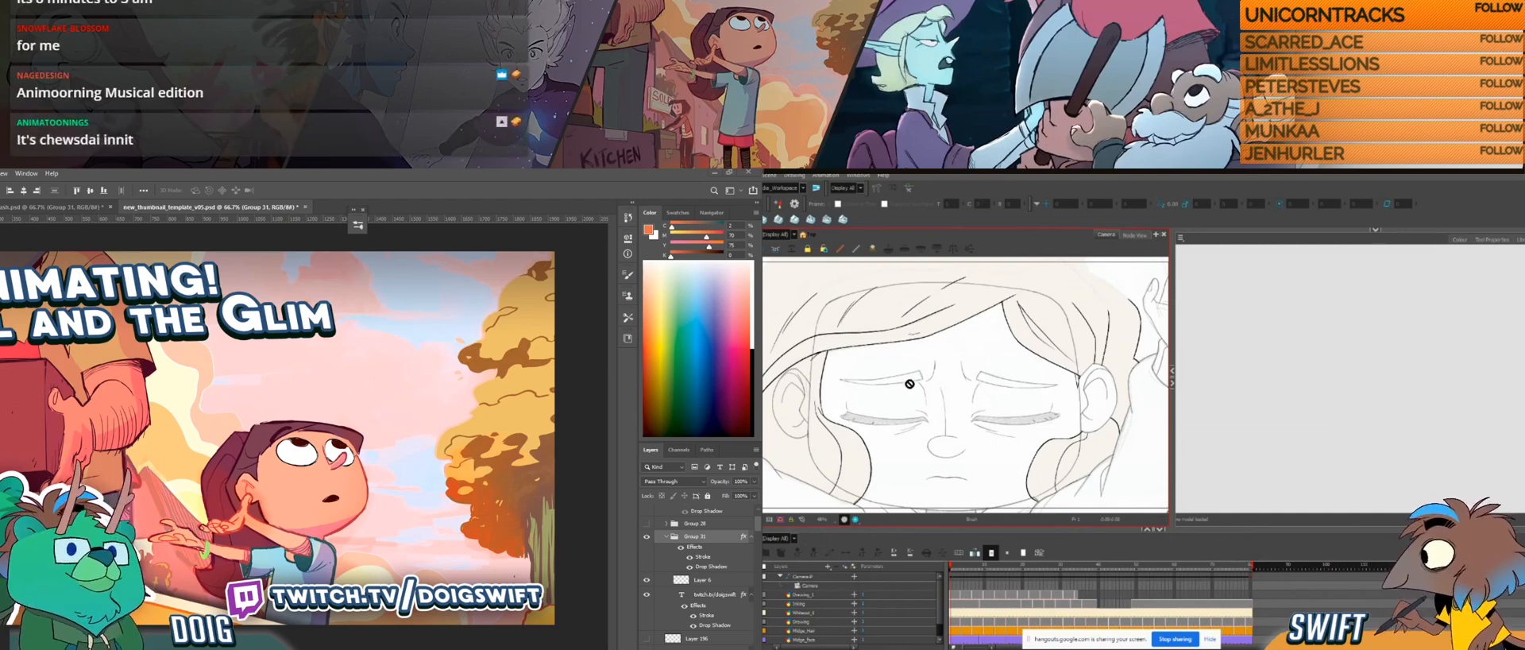
Step: Make the drawing layer beneath the camera the active layer and enlarge the camera view by collapsing the neighbouring empty panel
{"action": "left_click", "coordinate": [1212, 638]}
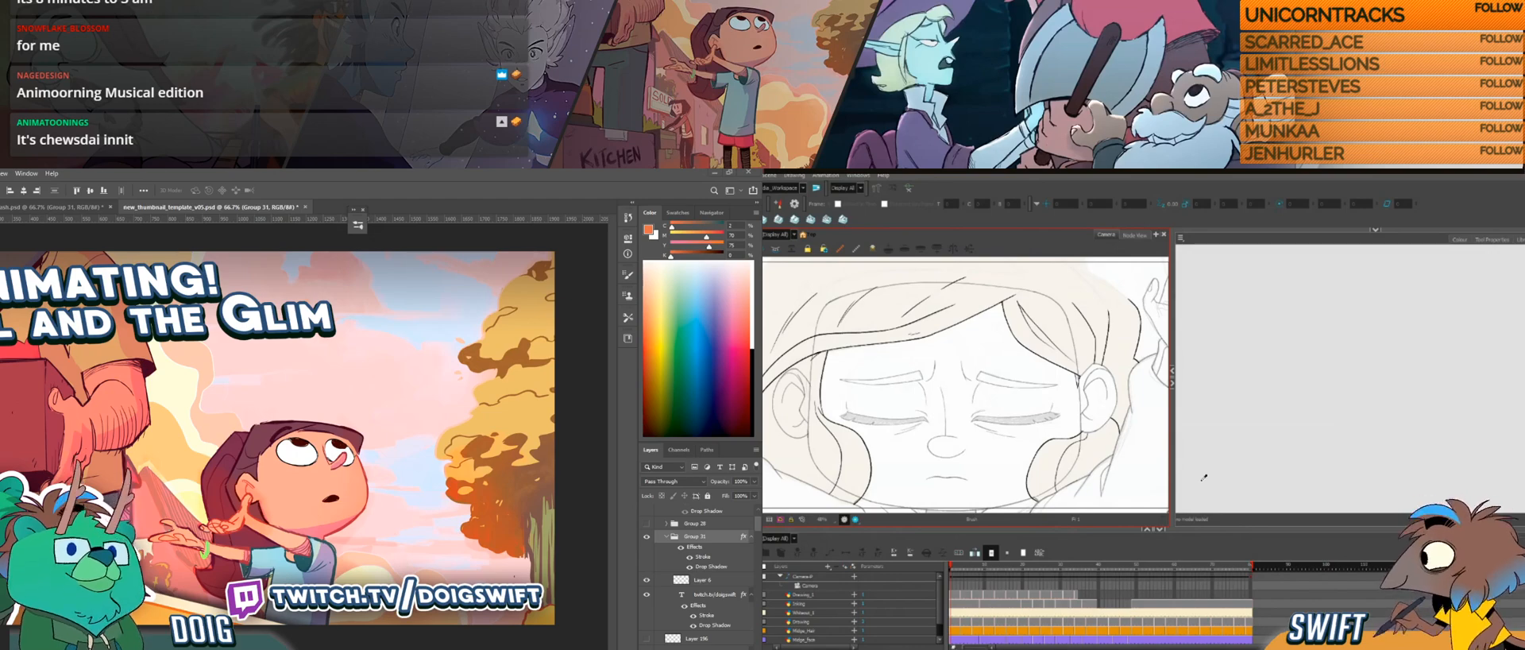
{"action": "left_click", "coordinate": [955, 594]}
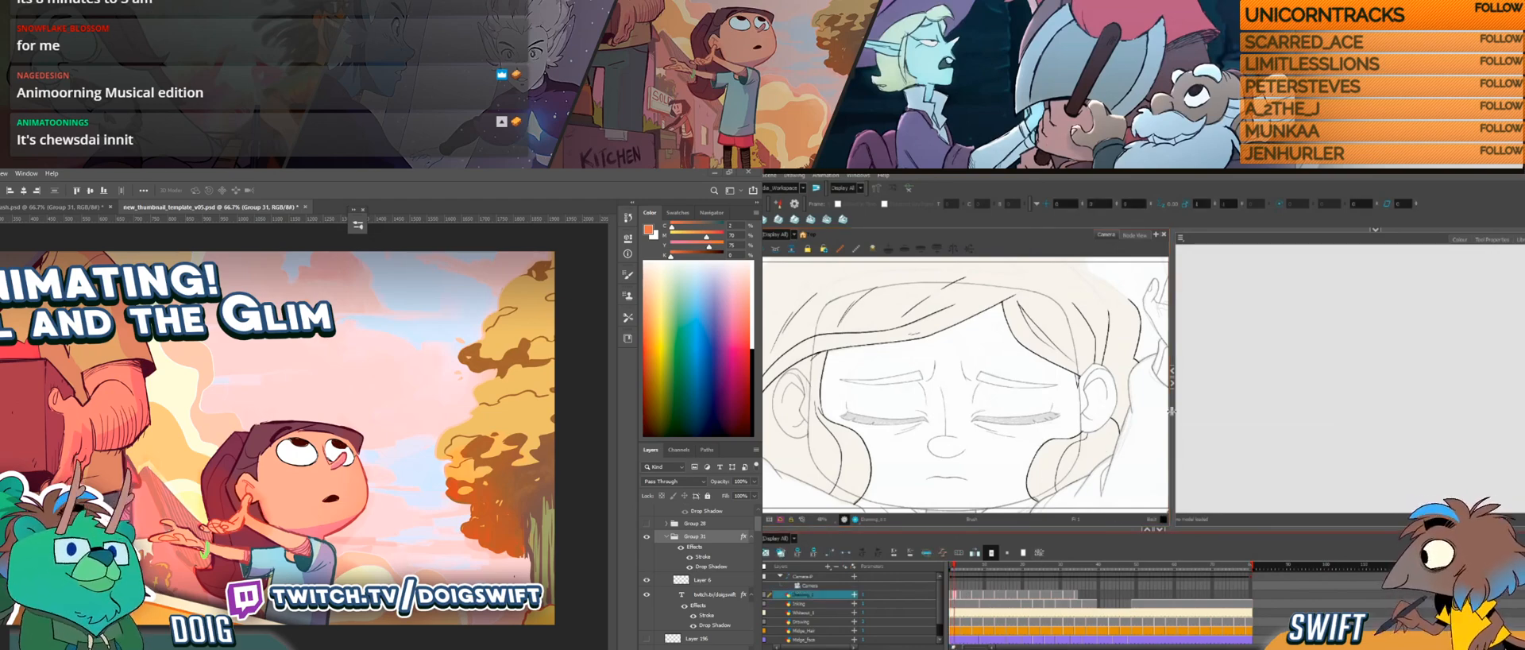
{"action": "left_click", "coordinate": [1173, 384]}
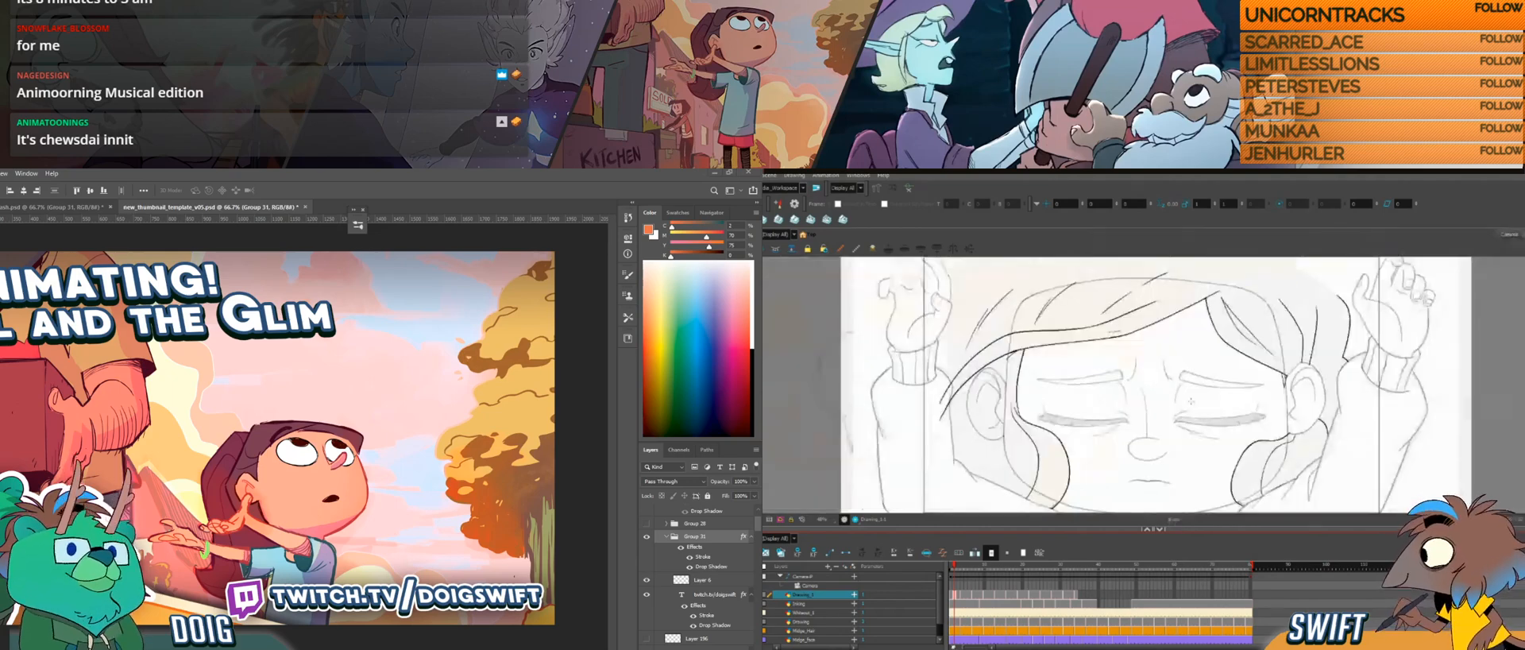
{"action": "left_click_drag", "start_coordinate": [1188, 422], "coordinate": [1142, 439]}
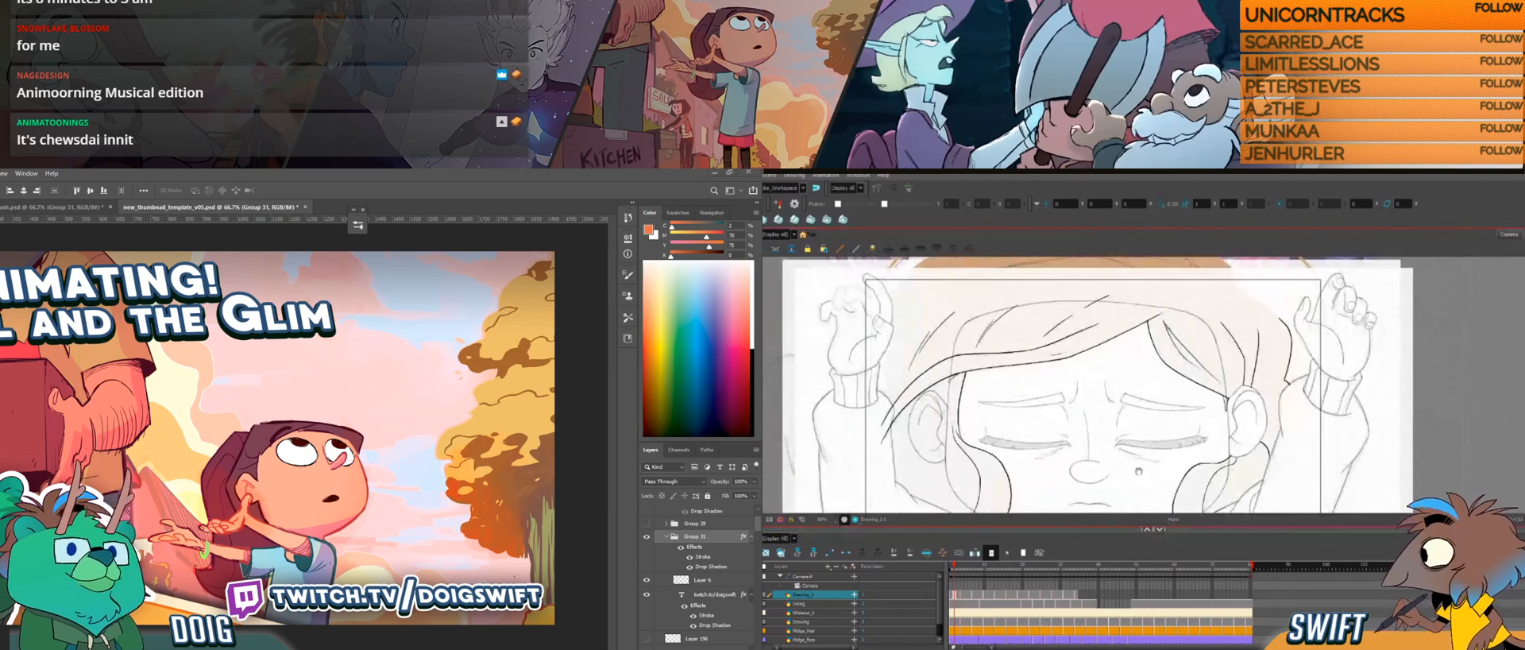
{"action": "mouse_move", "coordinate": [1270, 385]}
{"action": "left_mouse_down"}
{"action": "mouse_move", "coordinate": [1251, 382]}
{"action": "mouse_move", "coordinate": [1303, 396]}
{"action": "mouse_move", "coordinate": [1307, 382]}
{"action": "left_mouse_up"}
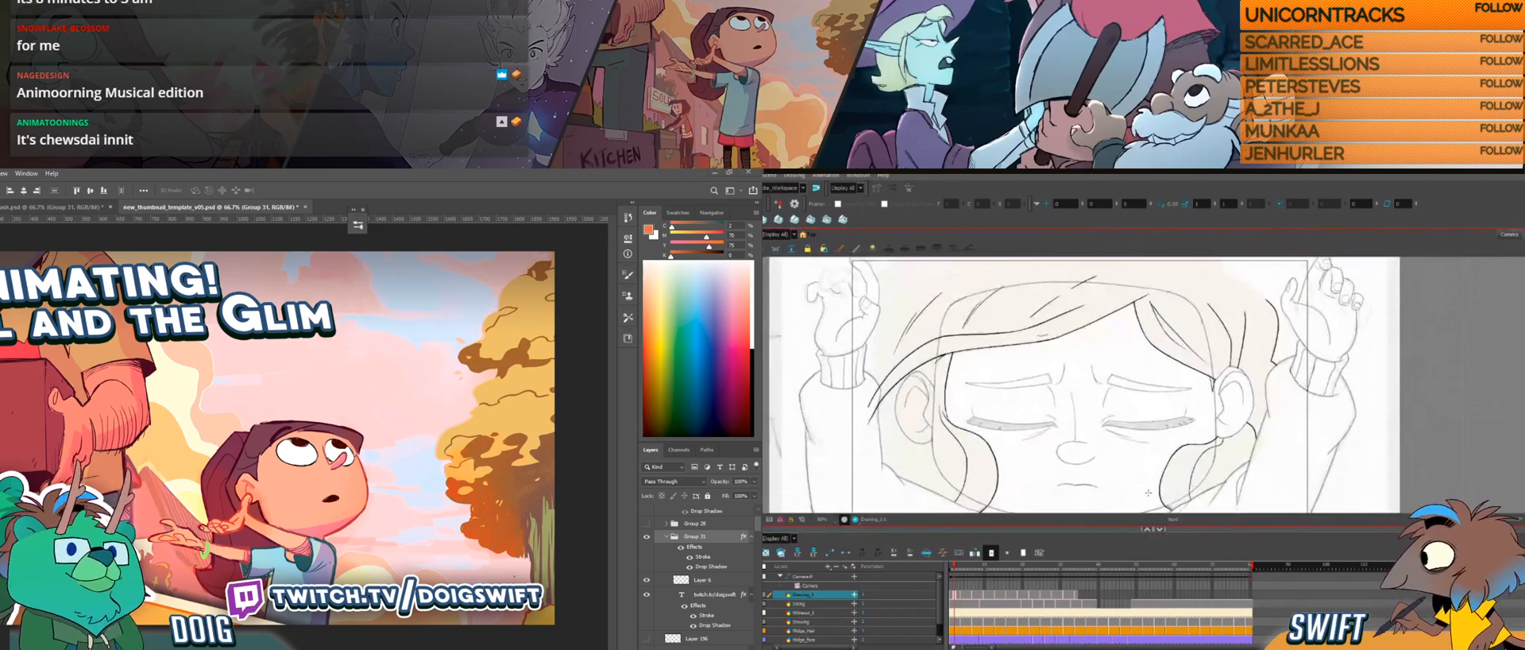
Step: Examine how the girl's hair lines move by flipping between the last hair drawing on the layer and its neighbouring frames
{"action": "left_click", "coordinate": [1077, 586]}
{"action": "key", "text": "f"}
{"action": "key", "text": "g"}
{"action": "key", "text": "f"}
{"action": "key", "text": "f"}
{"action": "key", "text": "g"}
{"action": "key", "text": "f"}
{"action": "key", "text": "g"}
{"action": "key", "text": "g"}
{"action": "key", "text": "g"}
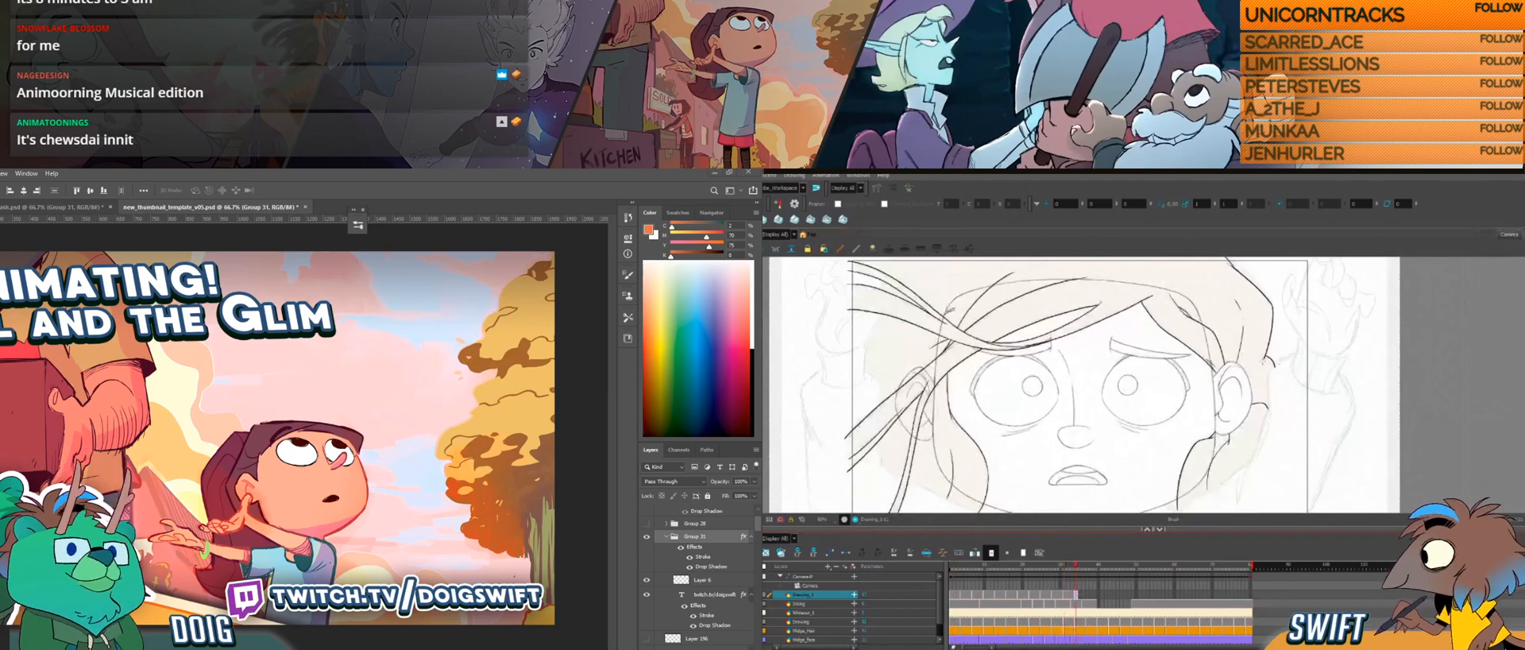
{"action": "key", "text": "f"}
{"action": "key", "text": "g"}
{"action": "key", "text": "f"}
{"action": "key", "text": "g"}
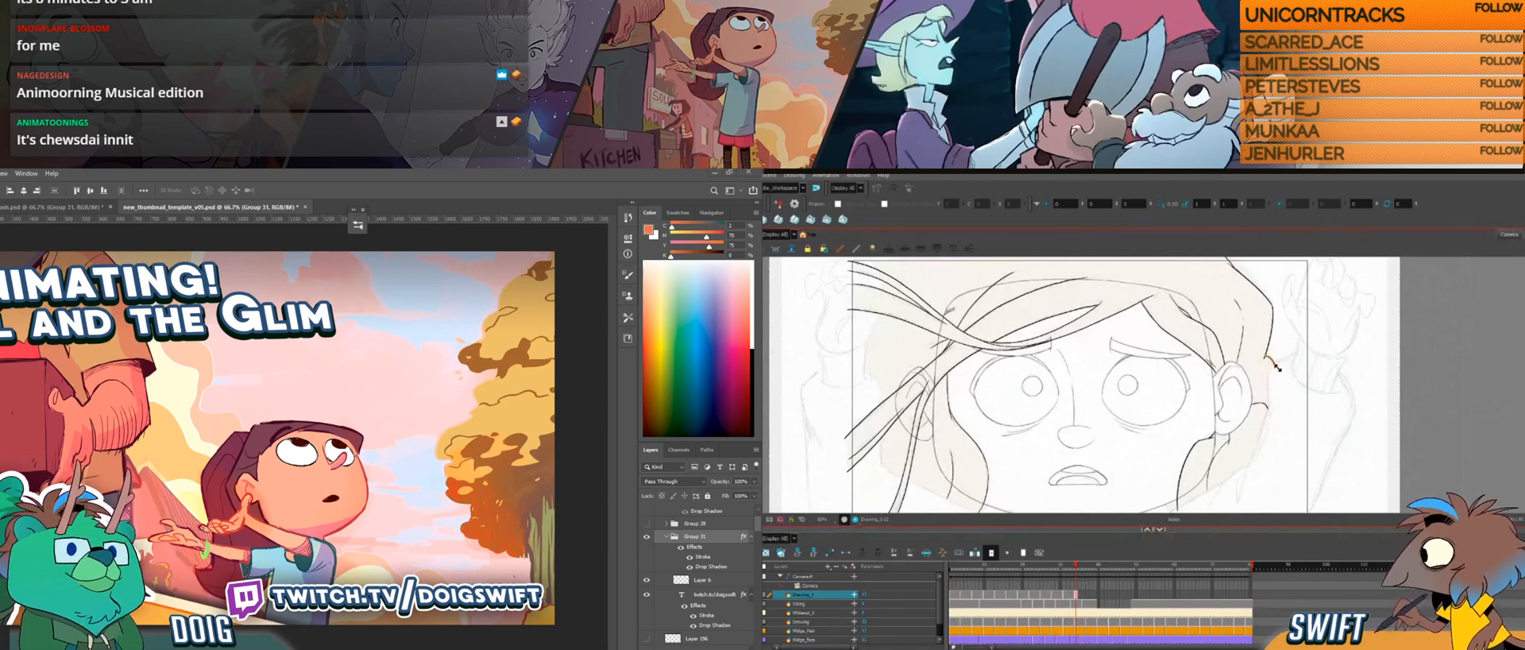
{"action": "key", "text": "f"}
{"action": "key", "text": "g"}
{"action": "key", "text": "f"}
{"action": "key", "text": "g"}
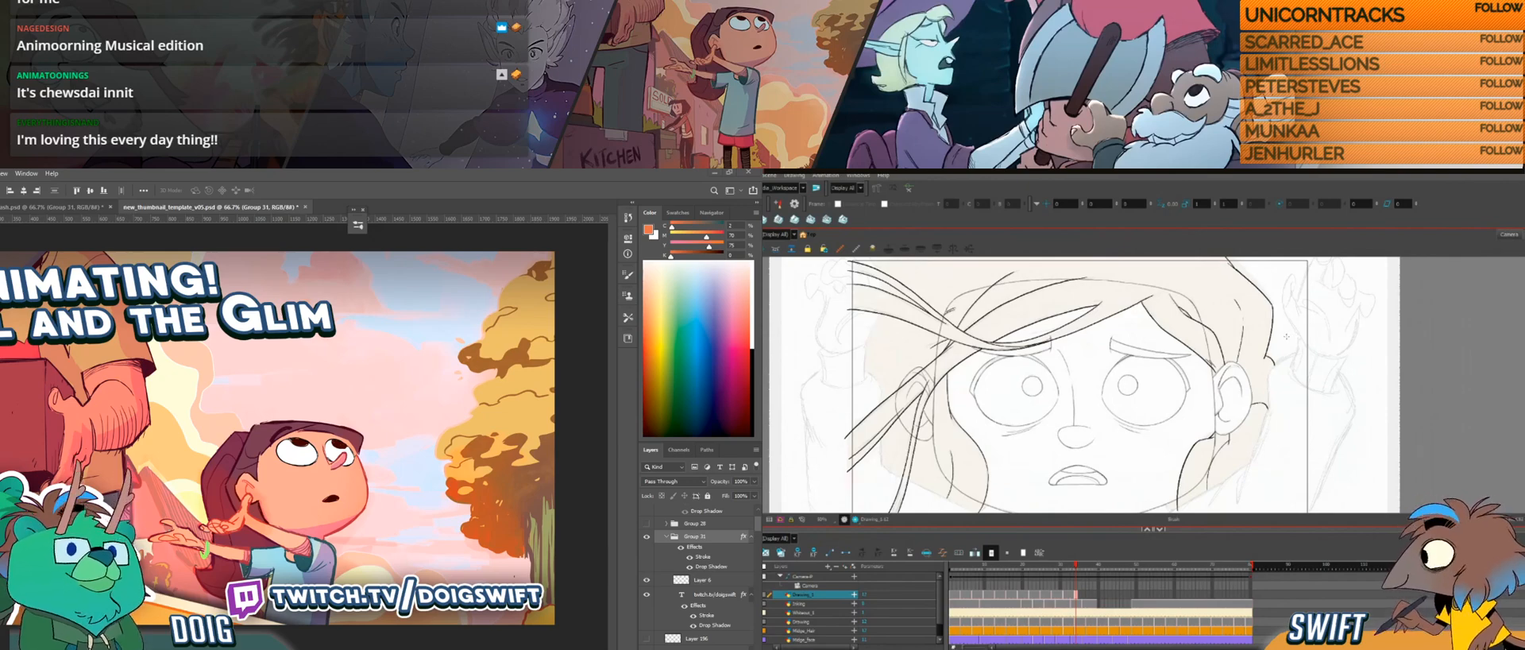
{"action": "key", "text": "f"}
{"action": "key", "text": "g"}
{"action": "key", "text": "f"}
{"action": "key", "text": "g"}
{"action": "key", "text": "f"}
{"action": "key", "text": "g"}
{"action": "key", "text": "f"}
{"action": "key", "text": "g"}
{"action": "key", "text": "f"}
{"action": "key", "text": "g"}
{"action": "left_click_drag", "start_coordinate": [1204, 370], "coordinate": [1222, 357]}
{"action": "key", "text": "f"}
{"action": "key", "text": "g"}
Step: Move to the empty frame following the last hair drawing and compare it with the preceding frame's hair lines
{"action": "left_click", "coordinate": [1081, 595]}
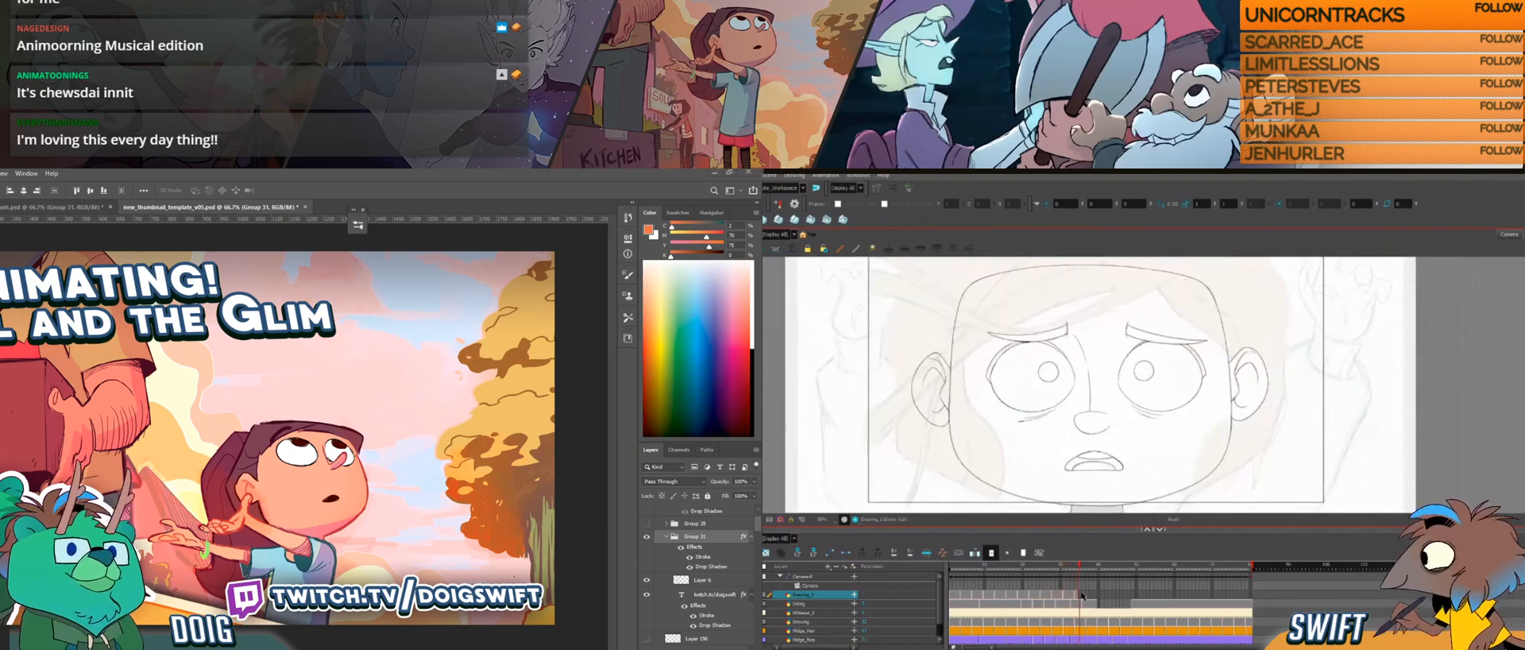
{"action": "left_click", "coordinate": [1088, 595]}
{"action": "key", "text": "f"}
{"action": "key", "text": "g"}
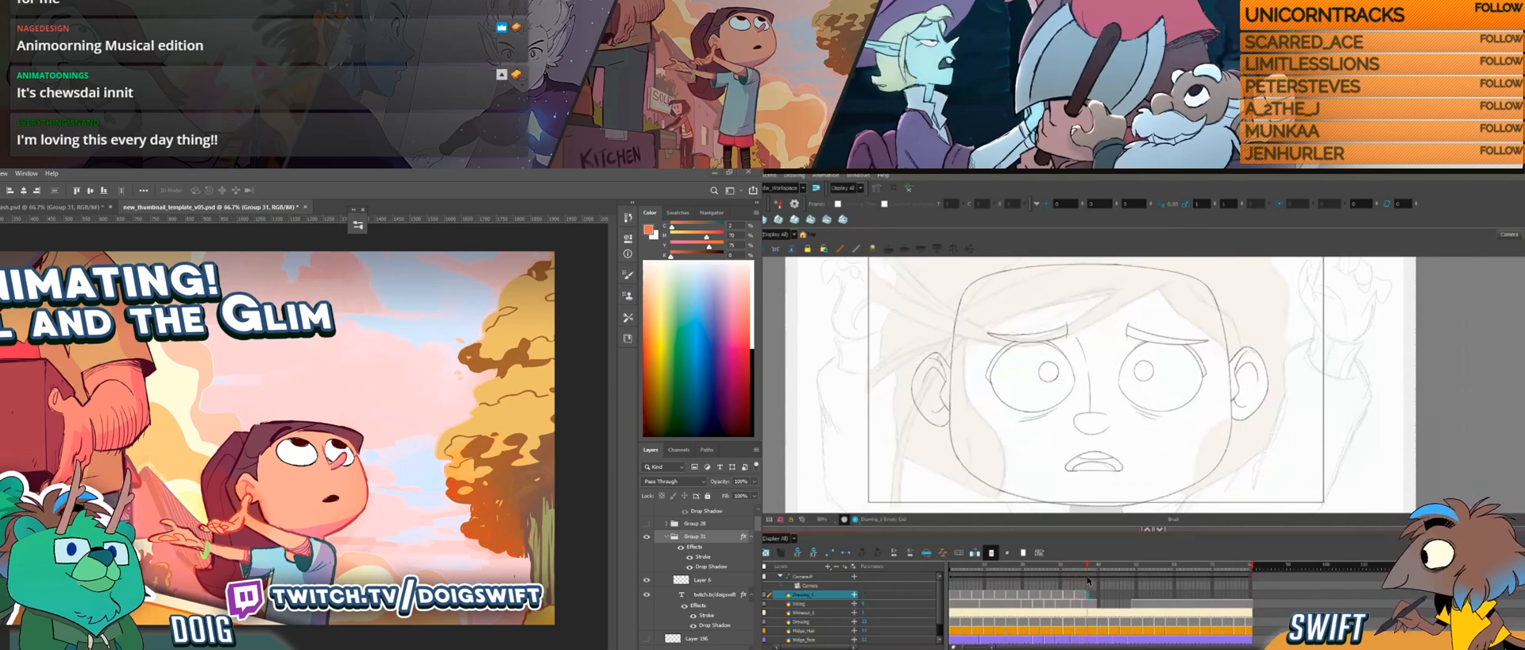
{"action": "key", "text": "f"}
{"action": "key", "text": "g"}
{"action": "left_click_drag", "start_coordinate": [1221, 420], "coordinate": [1128, 457]}
{"action": "left_click_drag", "start_coordinate": [1223, 376], "coordinate": [1176, 424]}
{"action": "left_click_drag", "start_coordinate": [1160, 372], "coordinate": [1141, 376]}
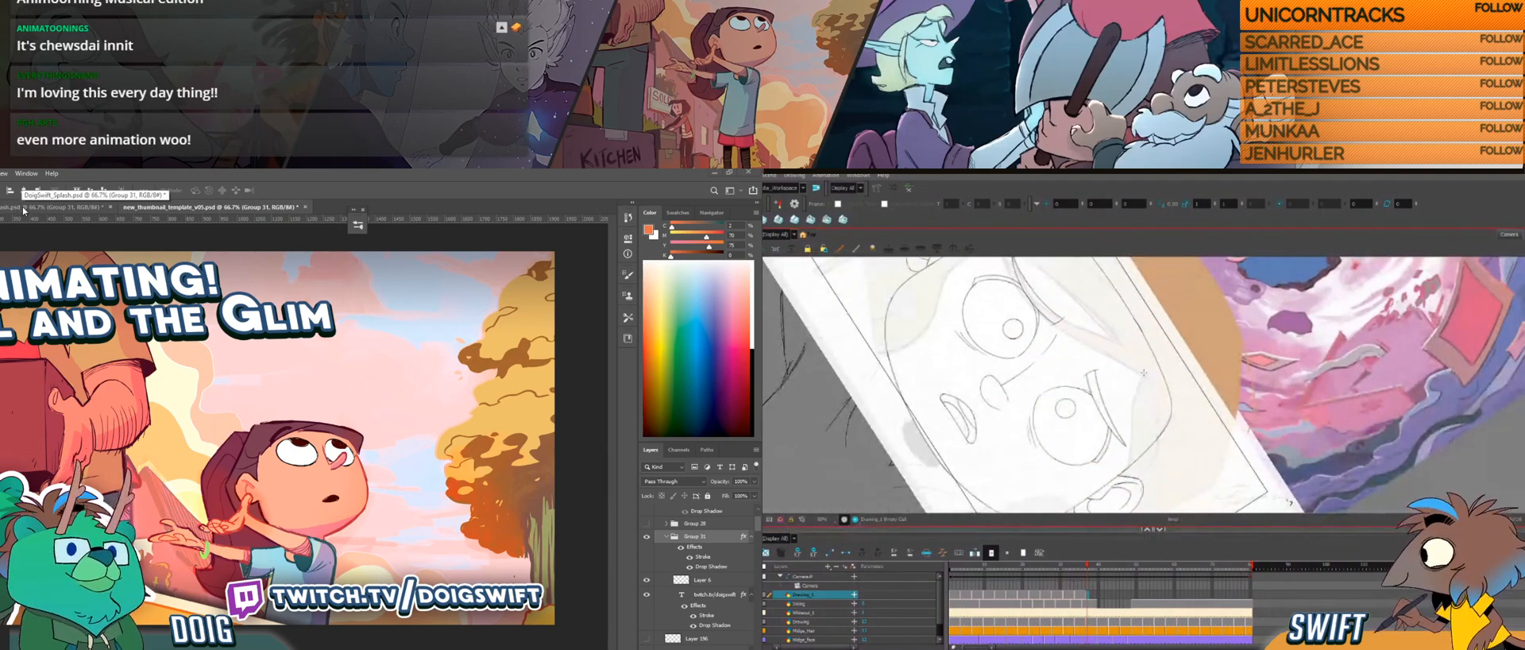
{"action": "key", "text": "f"}
{"action": "key", "text": "g"}
{"action": "key", "text": "f"}
{"action": "key", "text": "g"}
{"action": "key", "text": "f"}
{"action": "key", "text": "ctrl+Tab"}
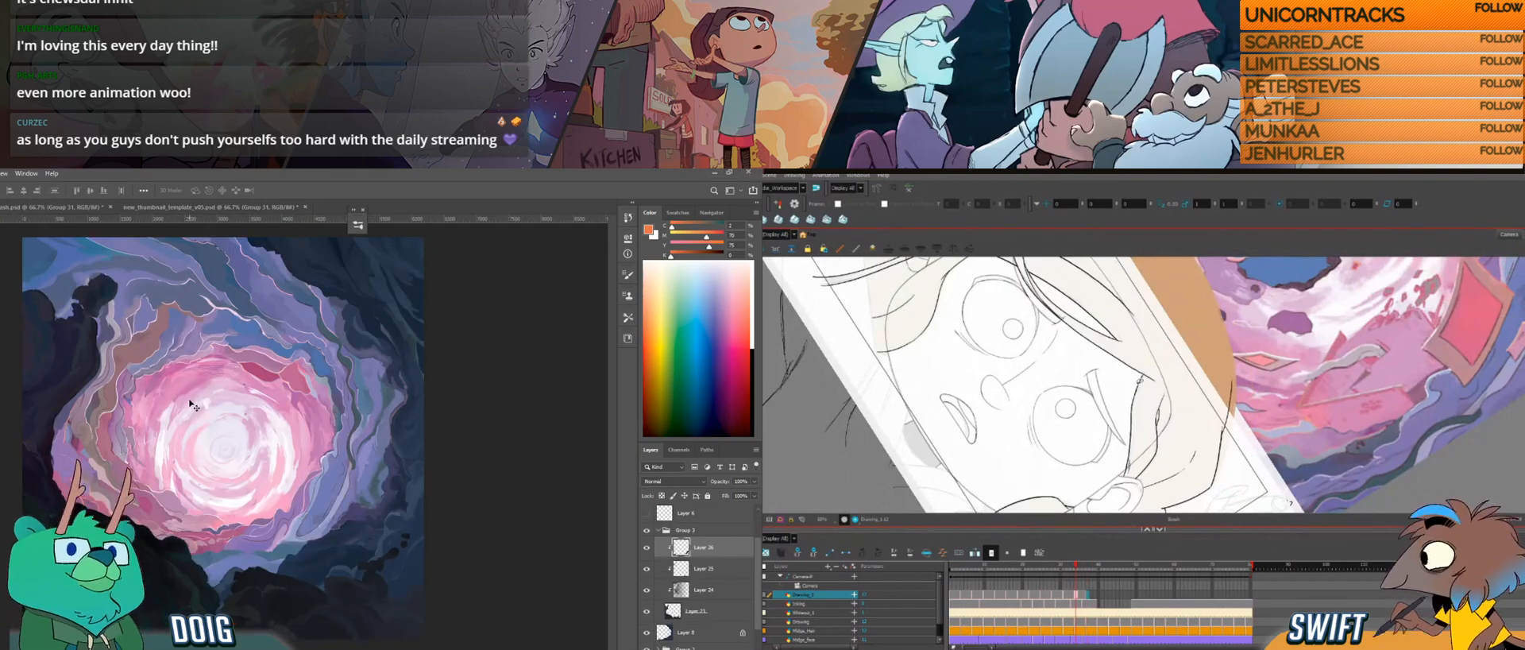
{"action": "key", "text": "alt+s"}
{"action": "left_click", "coordinate": [1141, 387]}
{"action": "key", "text": "Delete"}
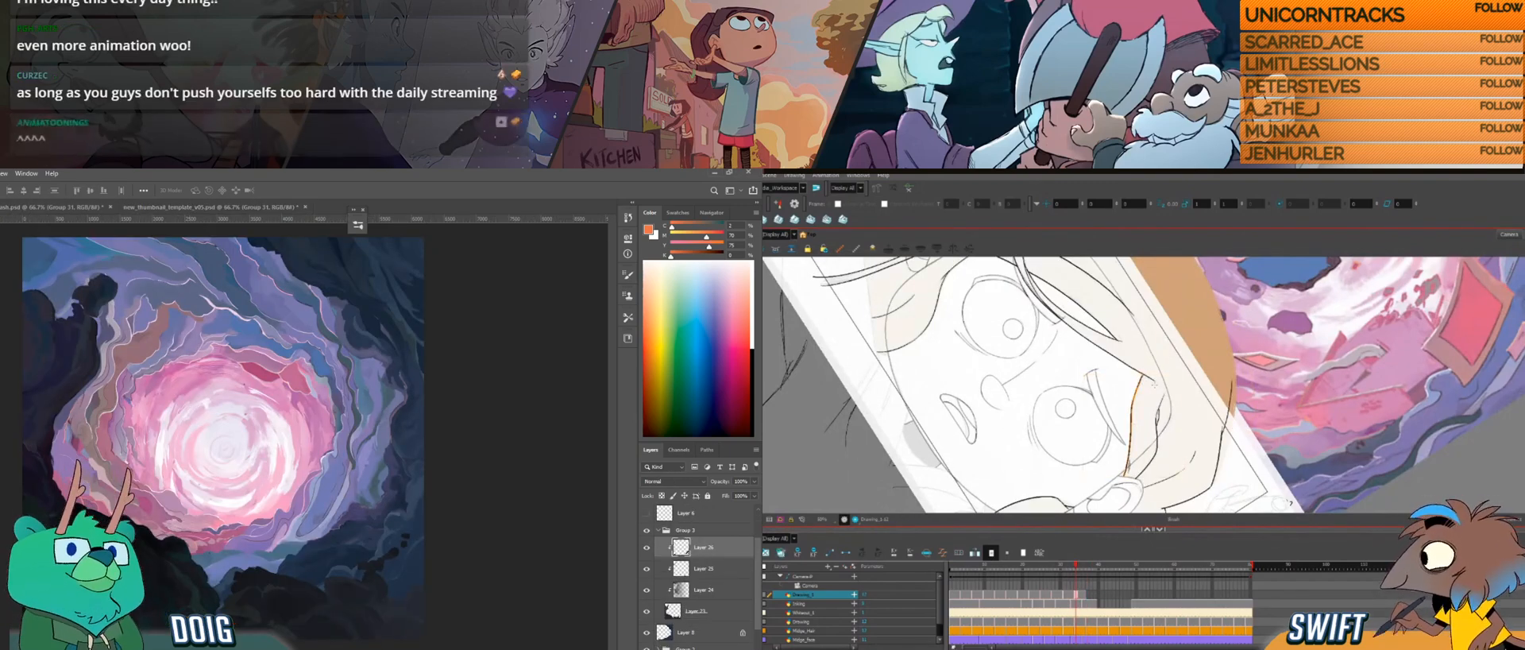
{"action": "key", "text": "g"}
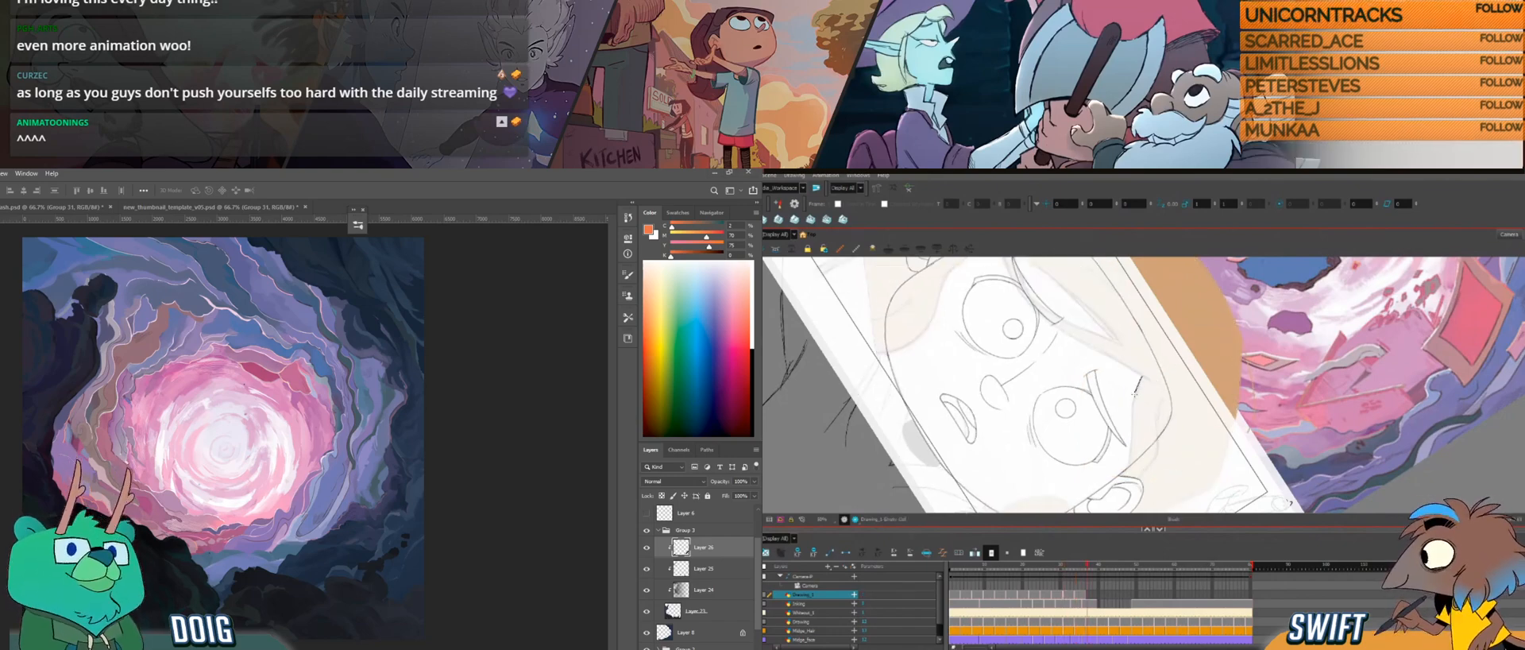
{"action": "key", "text": "ctrl+z"}
Step: Draw the inner hair edge running down beside the eye to the ear, checking it against the preceding drawing
{"action": "key", "text": "alt+b"}
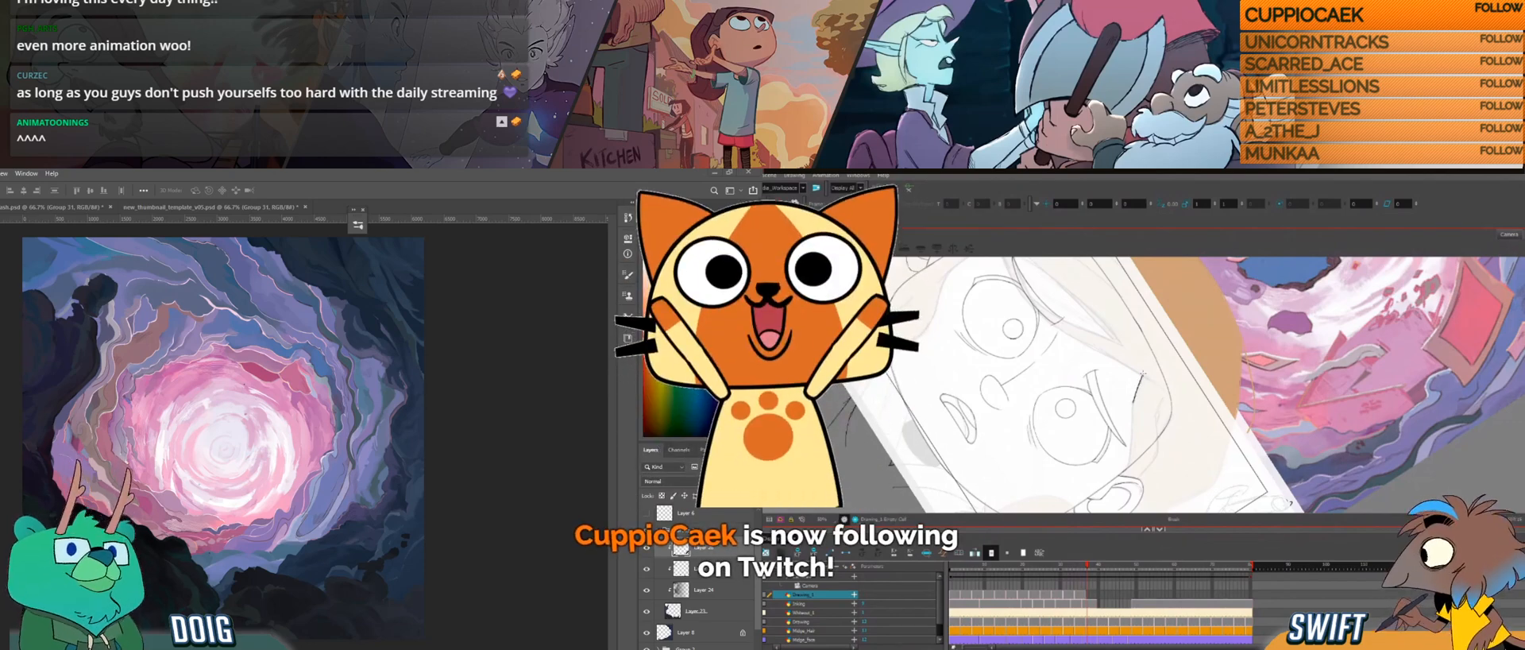
{"action": "left_click_drag", "start_coordinate": [1132, 402], "coordinate": [1144, 373]}
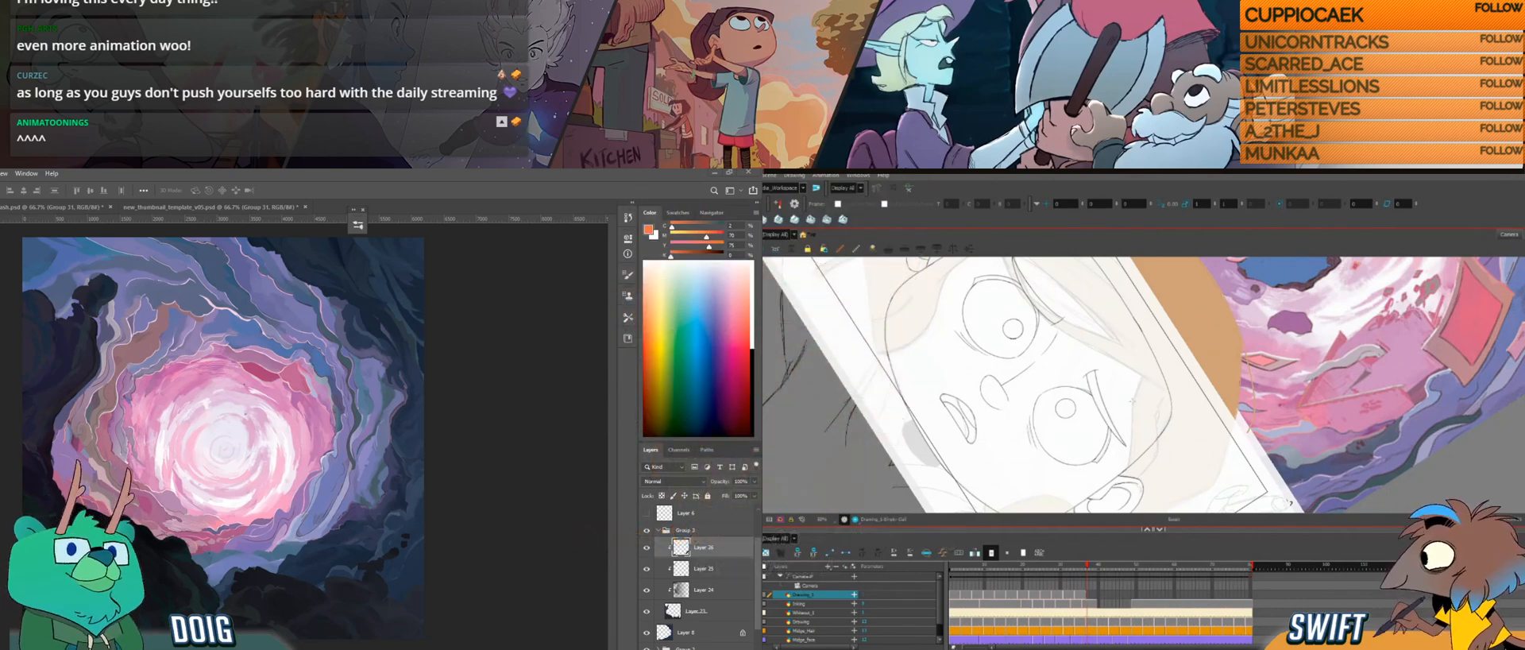
{"action": "mouse_move", "coordinate": [1141, 382]}
{"action": "left_mouse_down"}
{"action": "mouse_move", "coordinate": [1180, 406]}
{"action": "mouse_move", "coordinate": [1135, 394]}
{"action": "left_mouse_up"}
{"action": "key", "text": "f"}
{"action": "key", "text": "g"}
{"action": "key", "text": "f"}
{"action": "key", "text": "g"}
{"action": "key", "text": "f"}
{"action": "key", "text": "g"}
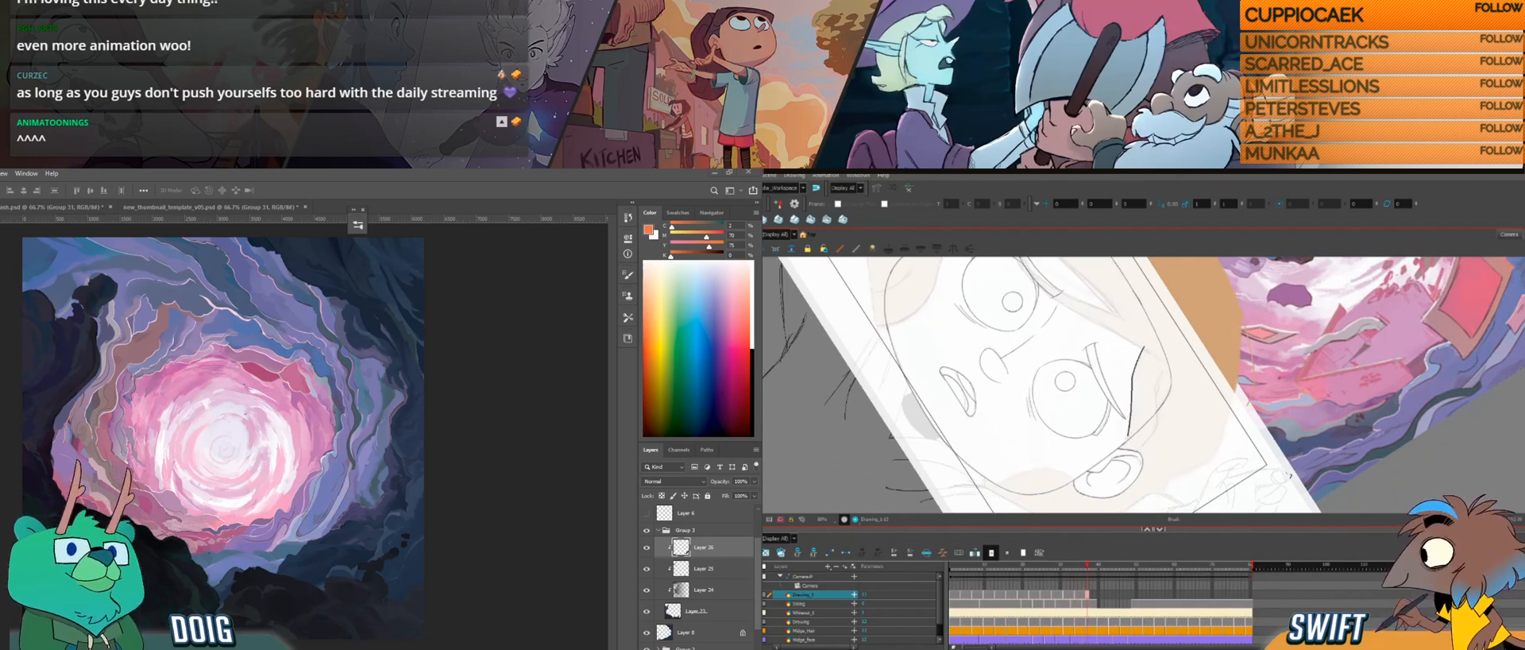
{"action": "key", "text": "f"}
{"action": "key", "text": "g"}
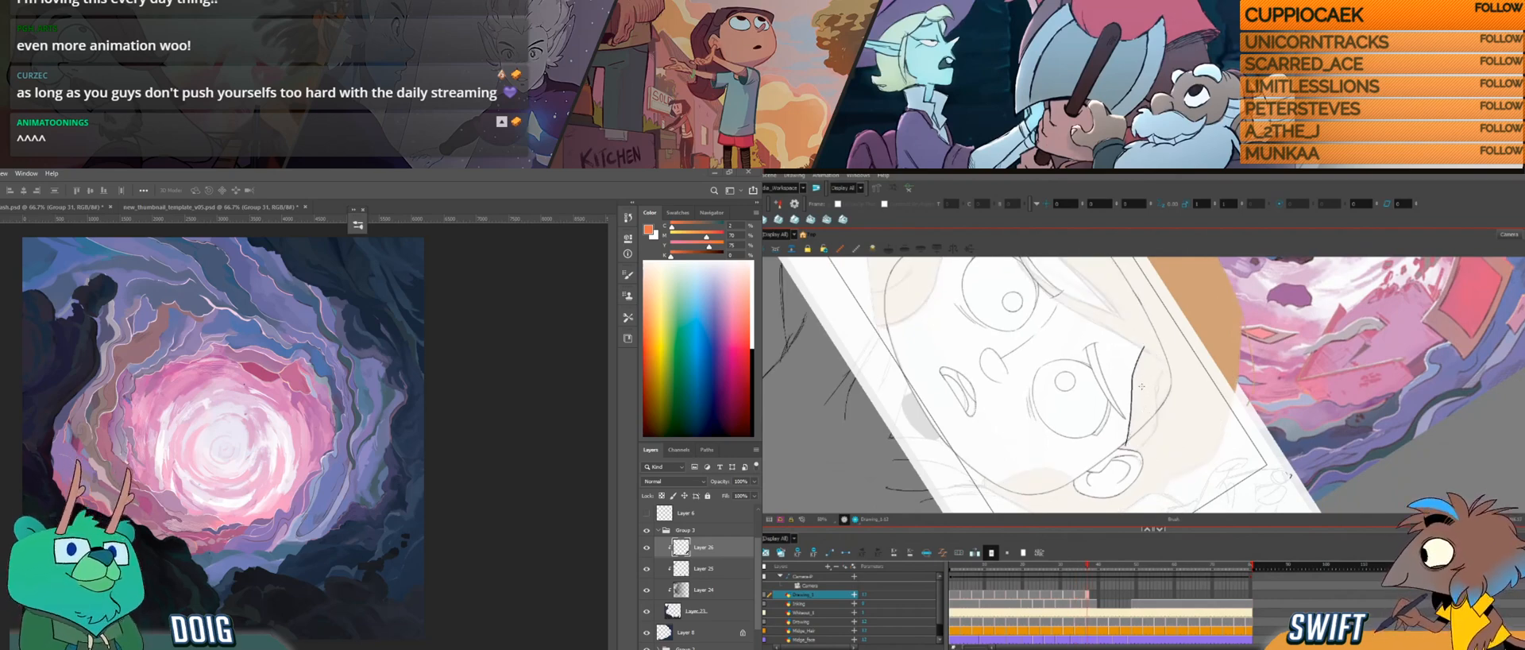
Step: Select the new hair edge line between the eyebrow and the ear and adjust its shape
{"action": "left_click", "coordinate": [1134, 394]}
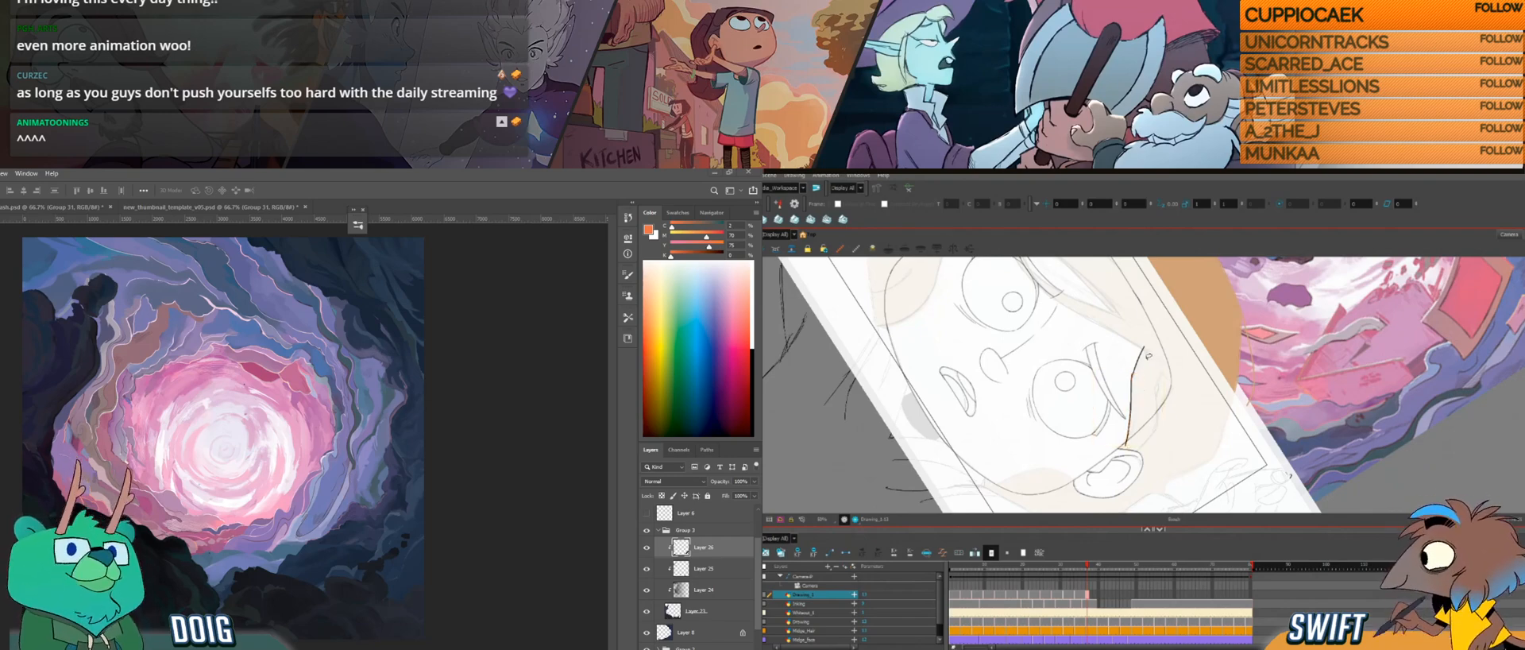
{"action": "key", "text": "alt+s"}
{"action": "left_click", "coordinate": [1132, 397]}
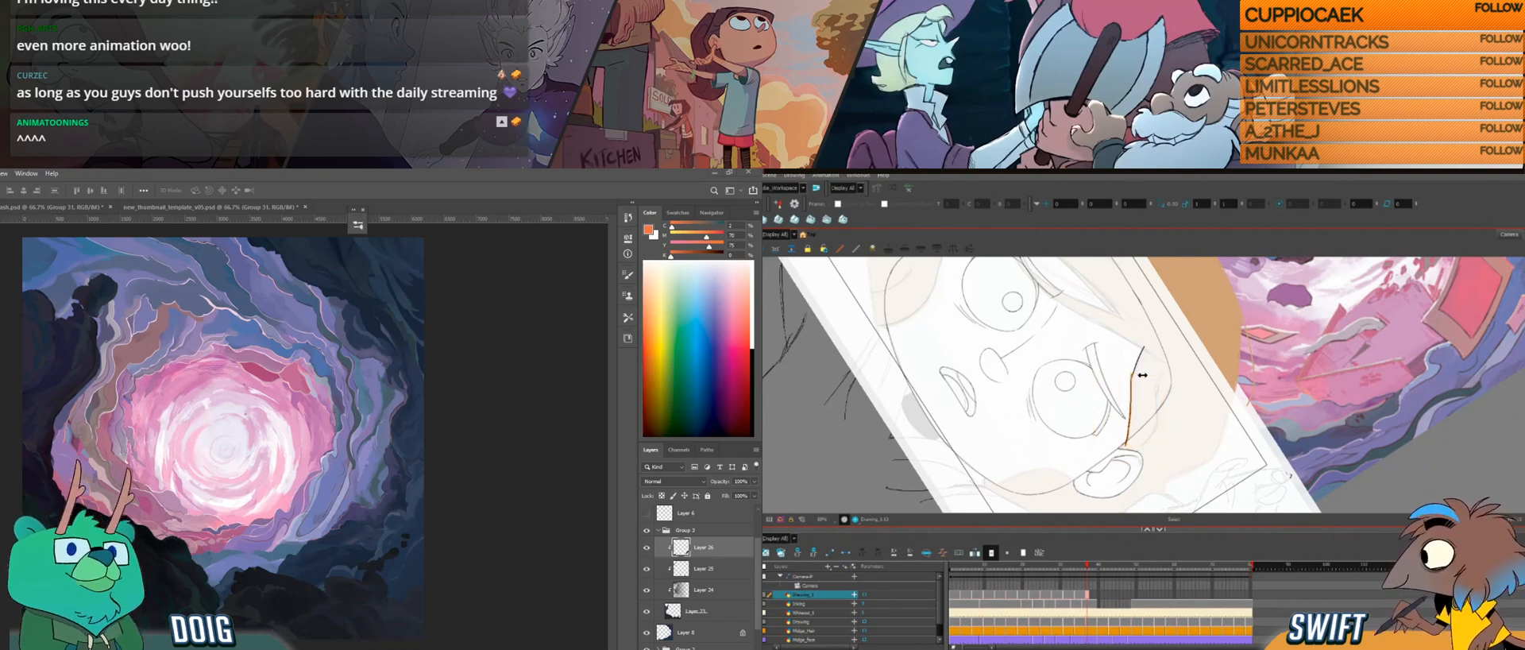
{"action": "left_click", "coordinate": [1155, 355]}
{"action": "mouse_move", "coordinate": [1164, 364]}
{"action": "left_mouse_down", "text": "ctrl+alt"}
{"action": "mouse_move", "coordinate": [1152, 357]}
{"action": "mouse_move", "coordinate": [1163, 396]}
{"action": "left_mouse_up", "text": "ctrl+alt"}
{"action": "scroll", "coordinate": [1163, 396], "scroll_direction": "up", "scroll_amount": 3}
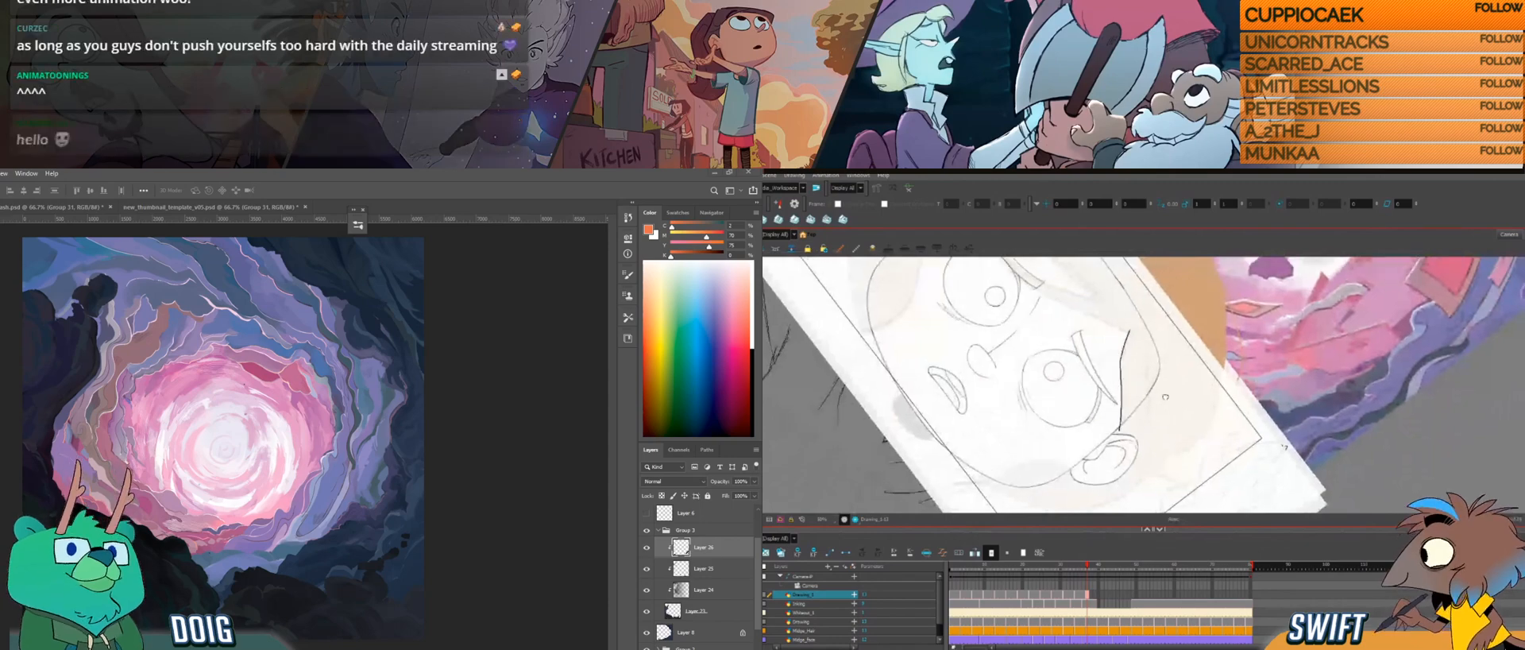
Step: Try a short strand stroke in the hair above the ear, compare it with the preceding drawing and delete it
{"action": "key", "text": "f"}
{"action": "key", "text": "g"}
{"action": "key", "text": "f"}
{"action": "key", "text": "g"}
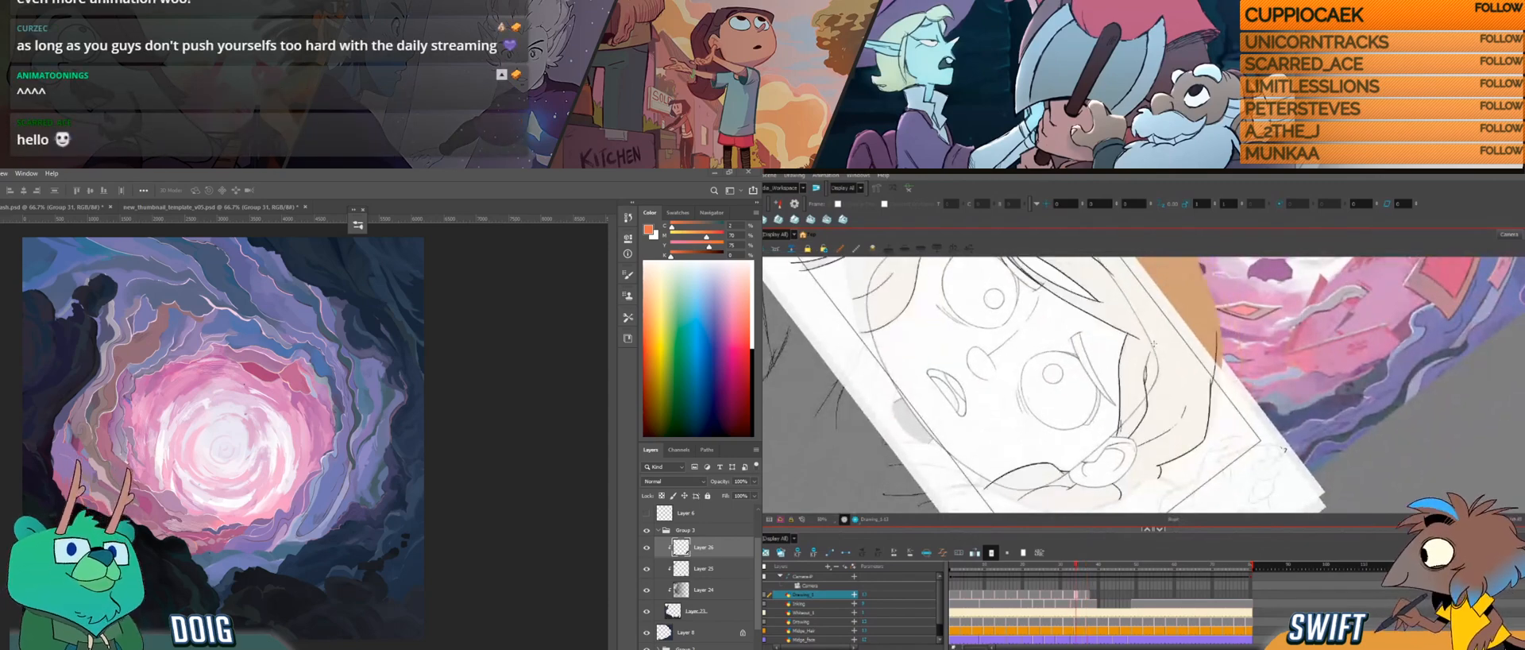
{"action": "key", "text": "f"}
{"action": "key", "text": "g"}
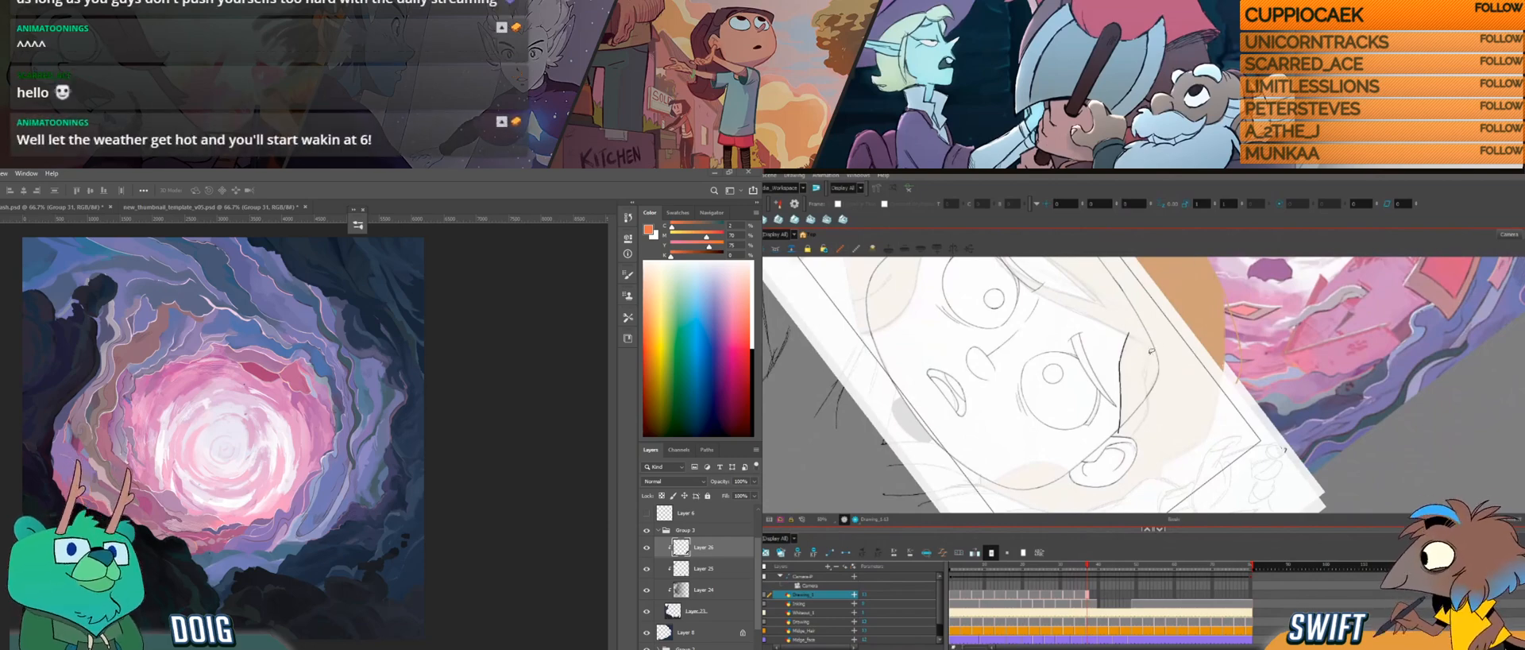
{"action": "key", "text": "alt+b"}
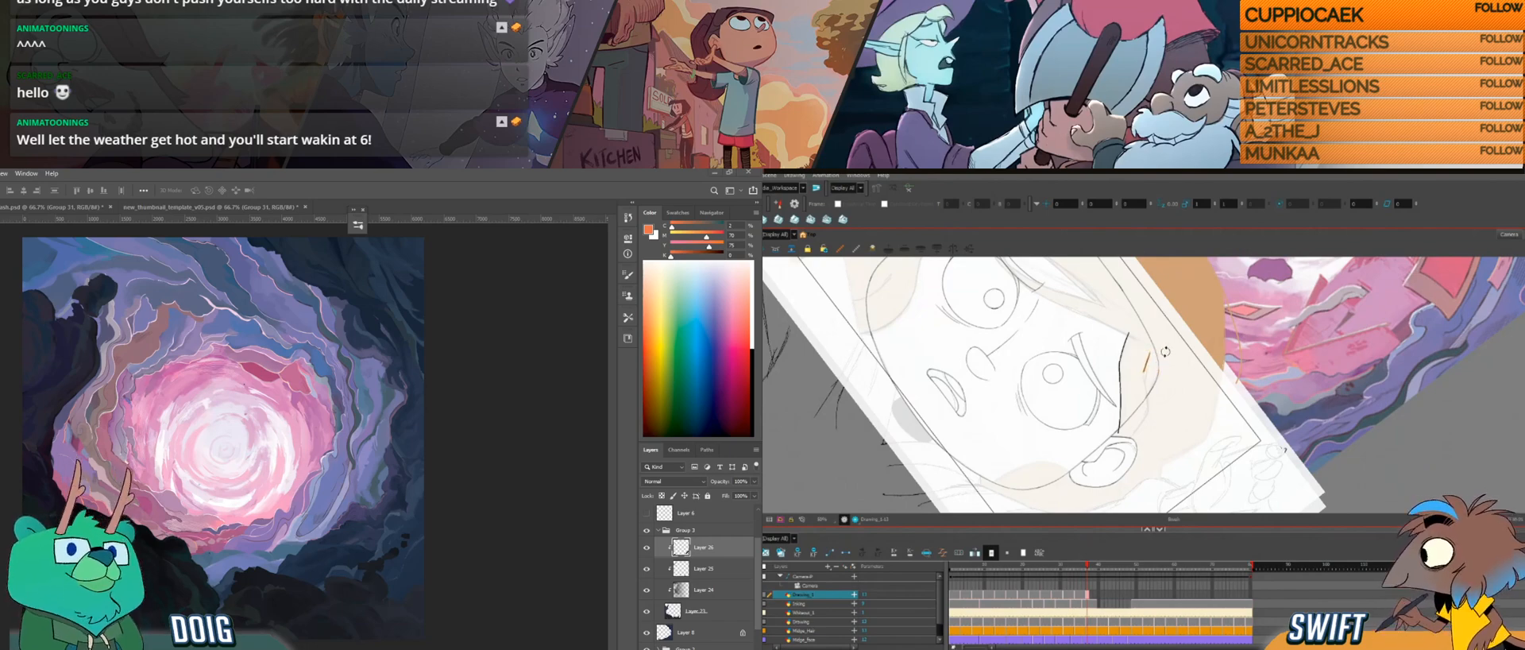
{"action": "key", "text": "f"}
{"action": "key", "text": "g"}
{"action": "key", "text": "f"}
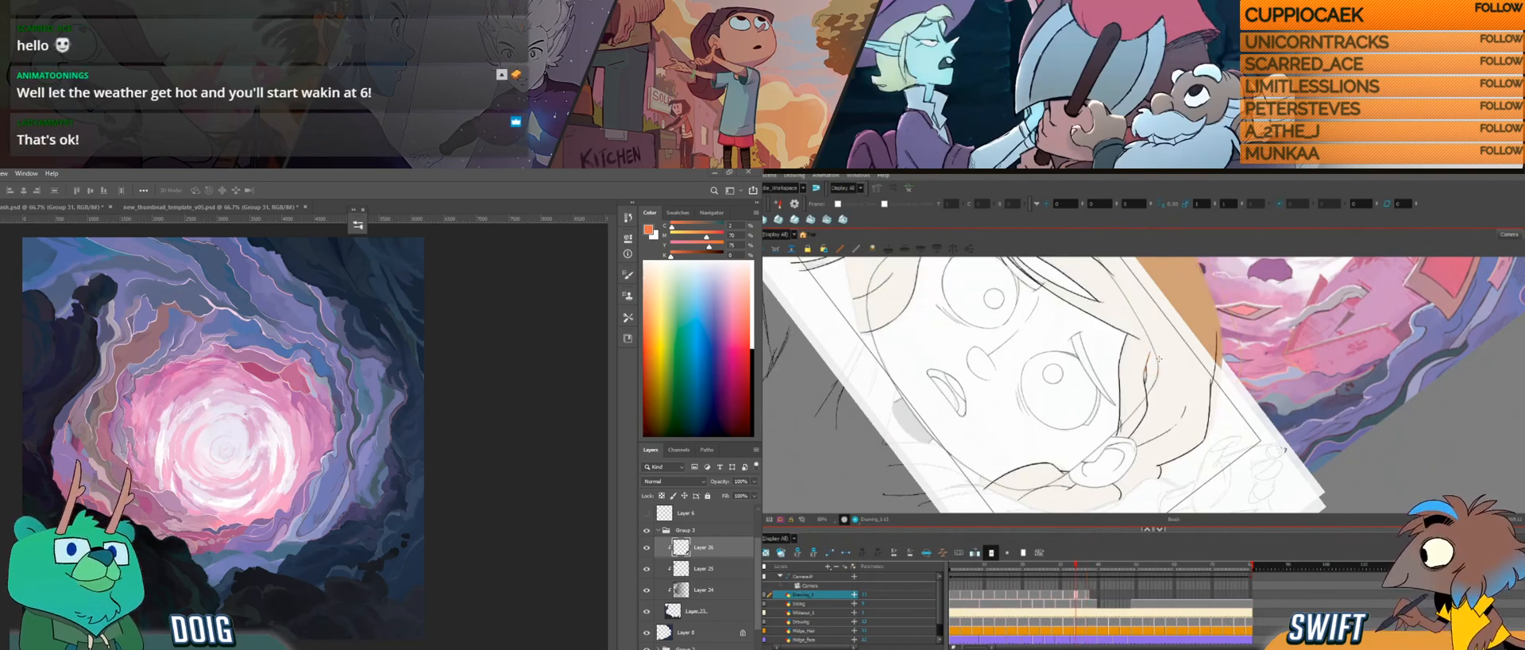
{"action": "key", "text": "g"}
{"action": "left_click", "coordinate": [1146, 364]}
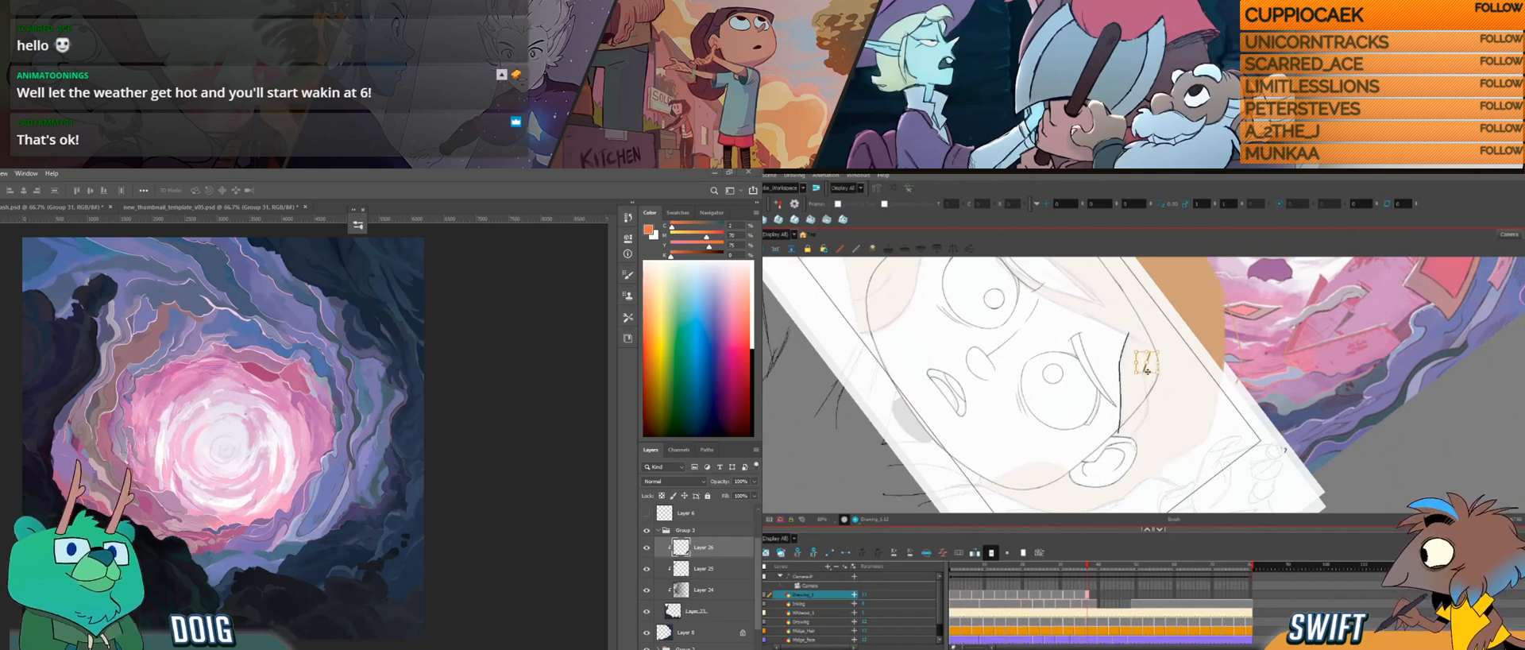
{"action": "key", "text": "Delete"}
Step: Rework the short strand mark in the hair above the ear while checking it against the preceding drawing
{"action": "key", "text": "f"}
{"action": "key", "text": "g"}
{"action": "left_click_drag", "start_coordinate": [1151, 350], "coordinate": [1145, 368]}
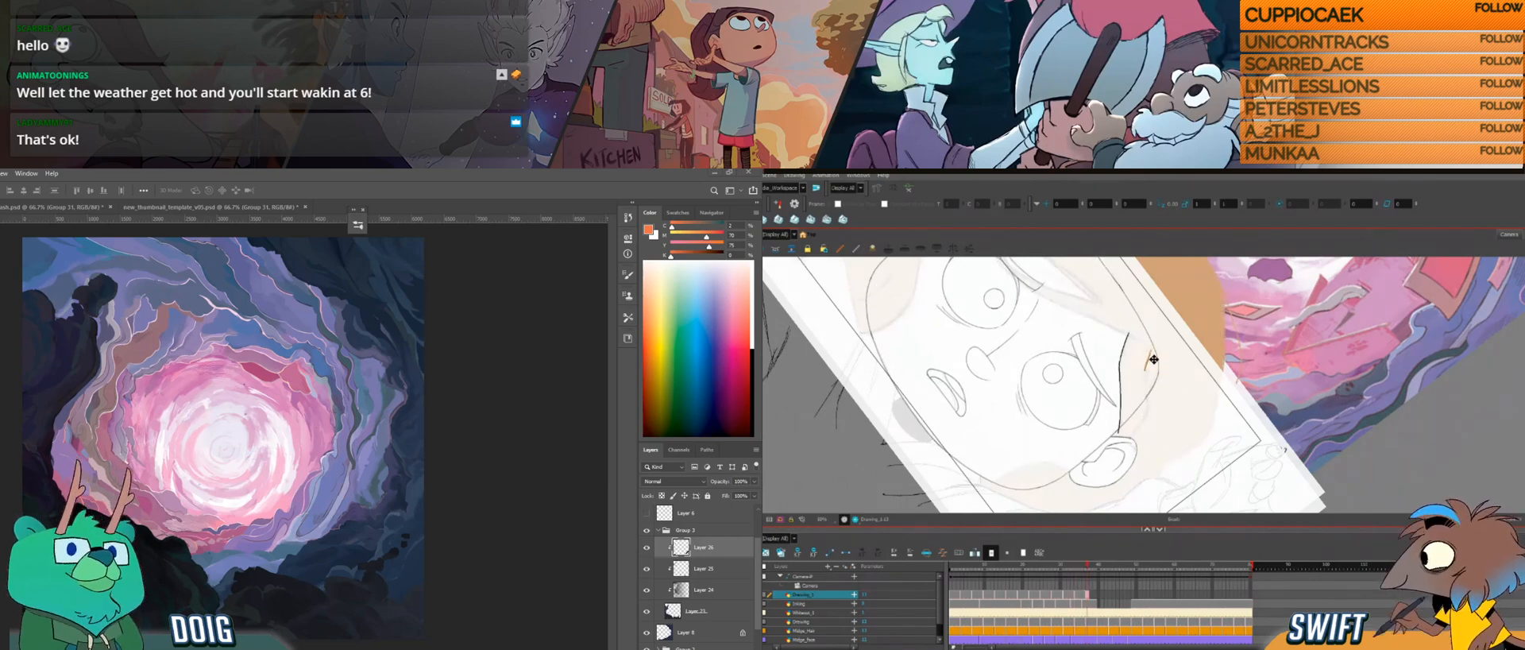
{"action": "key", "text": "ctrl+z"}
{"action": "key", "text": "f"}
{"action": "key", "text": "g"}
{"action": "key", "text": "f"}
{"action": "key", "text": "g"}
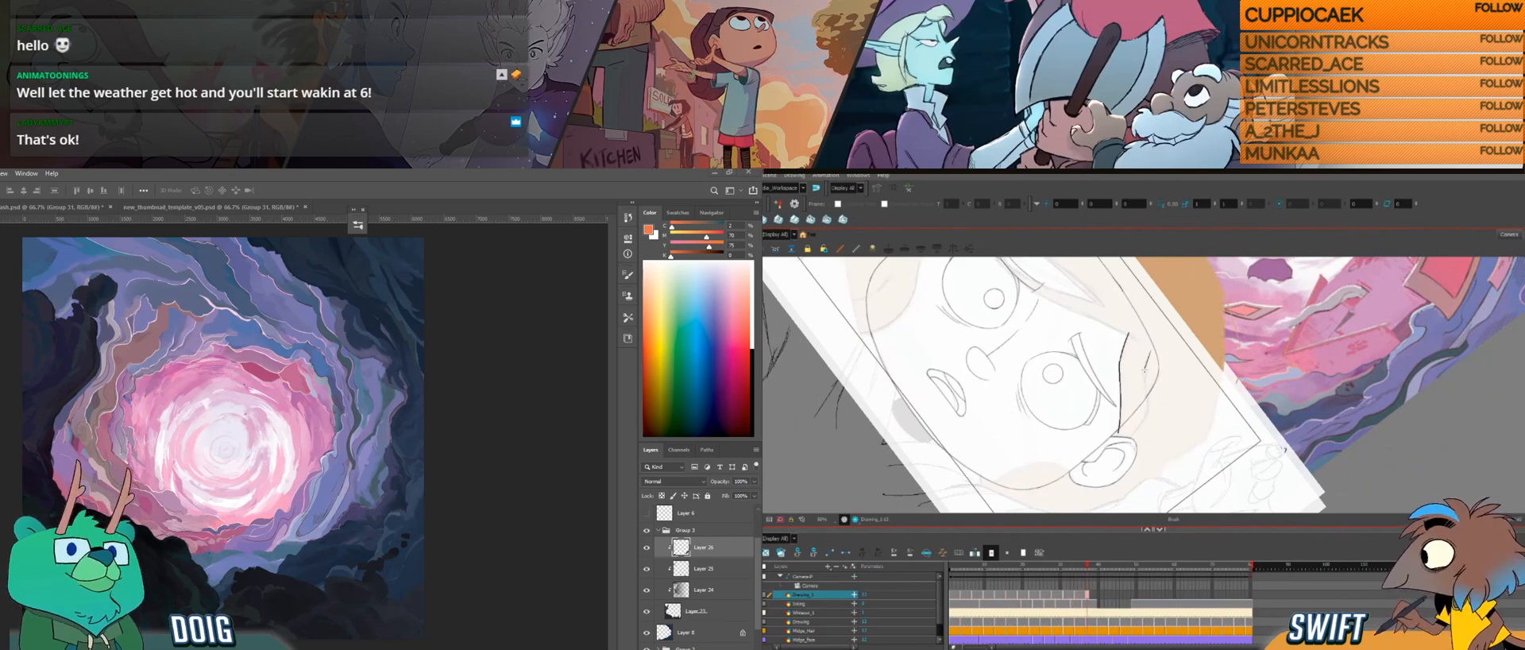
{"action": "key", "text": "f"}
{"action": "key", "text": "g"}
Step: Extend the outer hair strand towards the ear, adjust the new line and compare it with the preceding drawing
{"action": "key", "text": "space"}
{"action": "left_click_drag", "start_coordinate": [1149, 381], "coordinate": [1145, 367]}
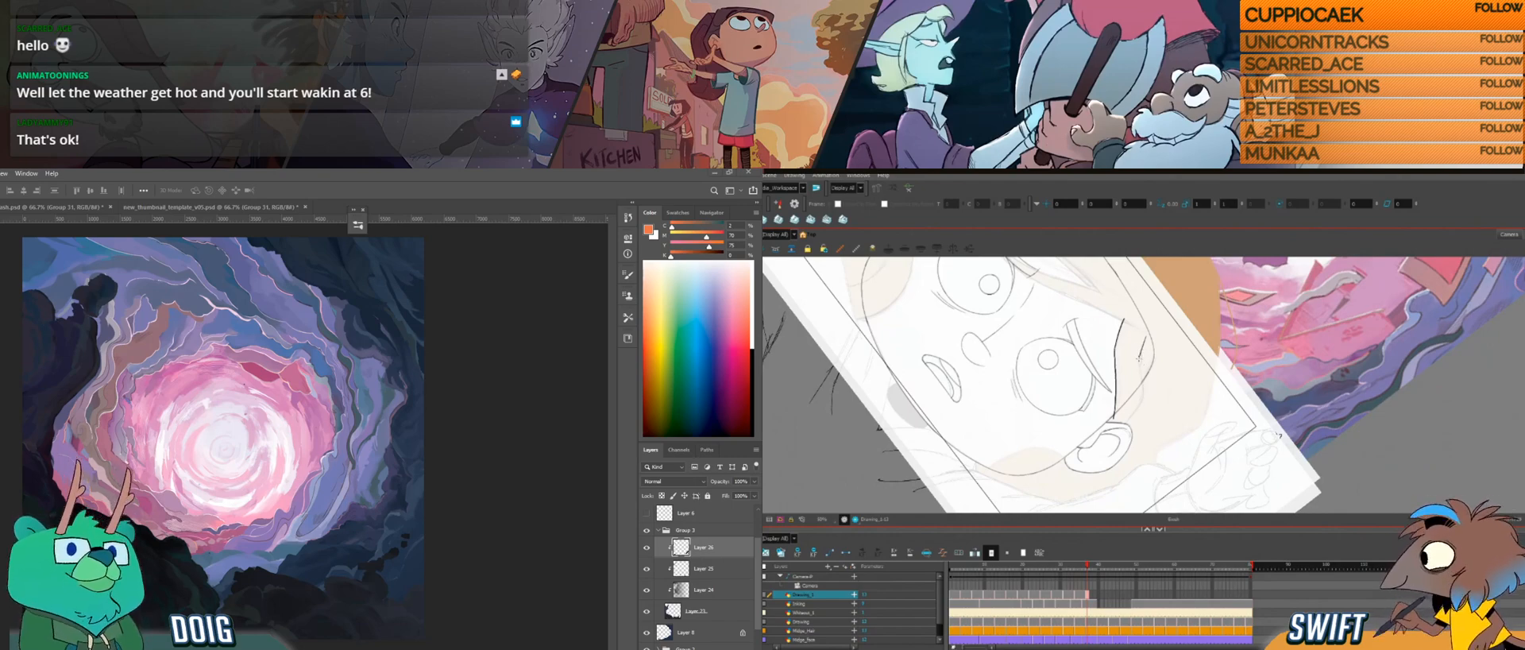
{"action": "left_click_drag", "start_coordinate": [1141, 367], "coordinate": [1145, 388]}
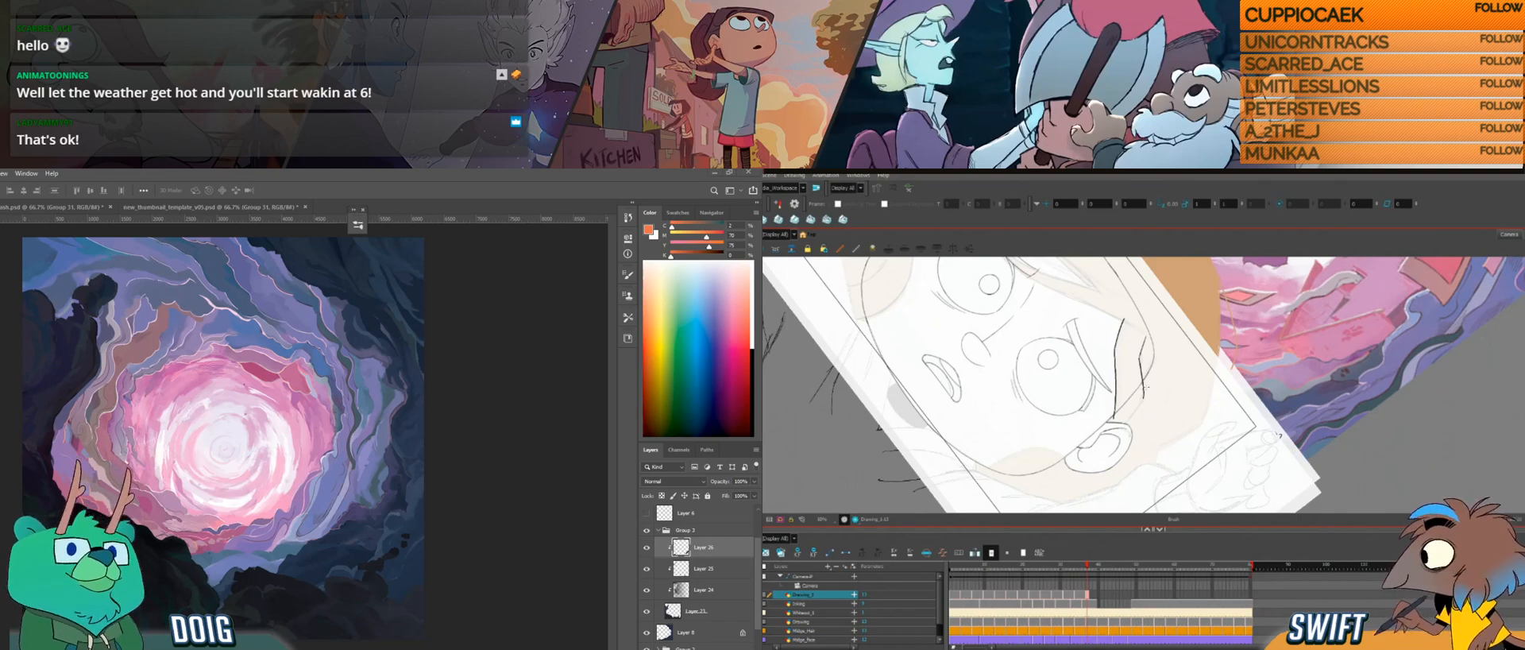
{"action": "left_click_drag", "start_coordinate": [1146, 389], "coordinate": [1165, 402]}
{"action": "key", "text": "alt+s"}
{"action": "left_click", "coordinate": [1144, 389]}
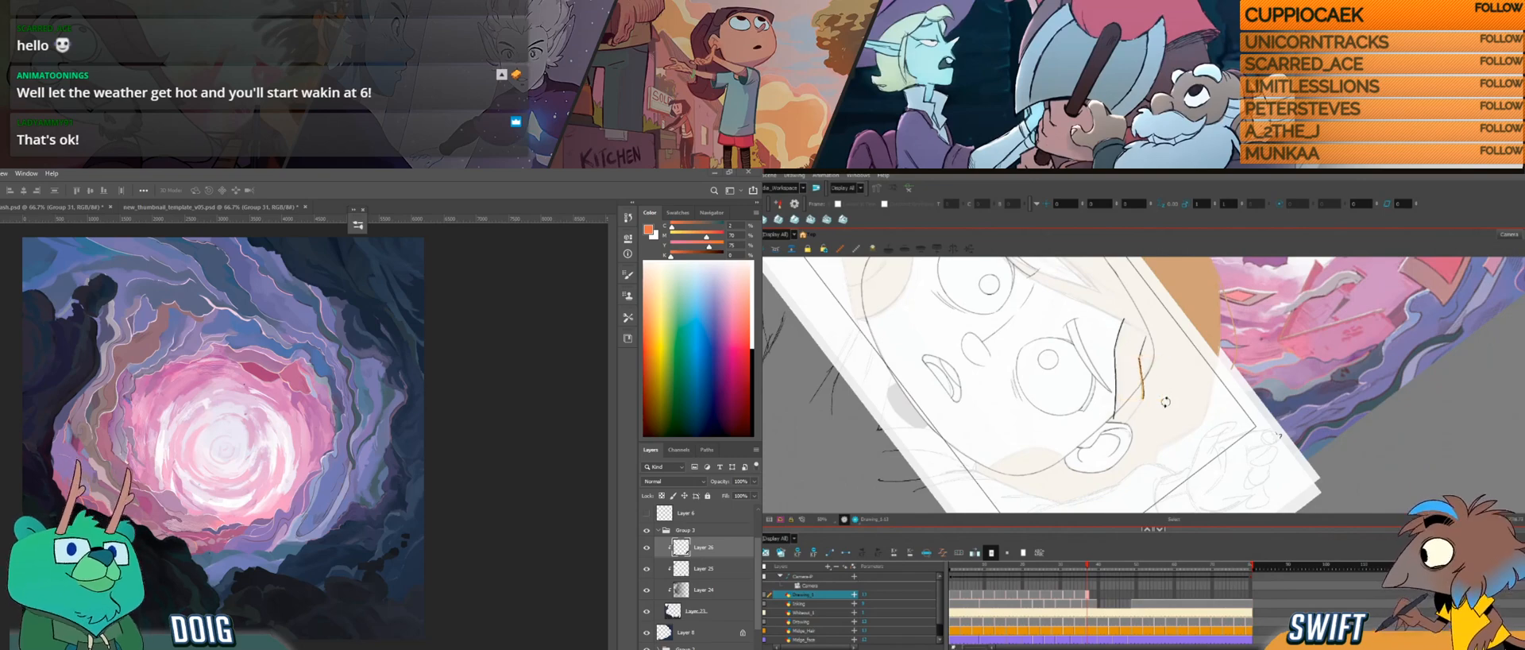
{"action": "left_click", "coordinate": [1181, 385]}
{"action": "key", "text": "comma"}
{"action": "key", "text": "period"}
{"action": "key", "text": "comma"}
{"action": "key", "text": "period"}
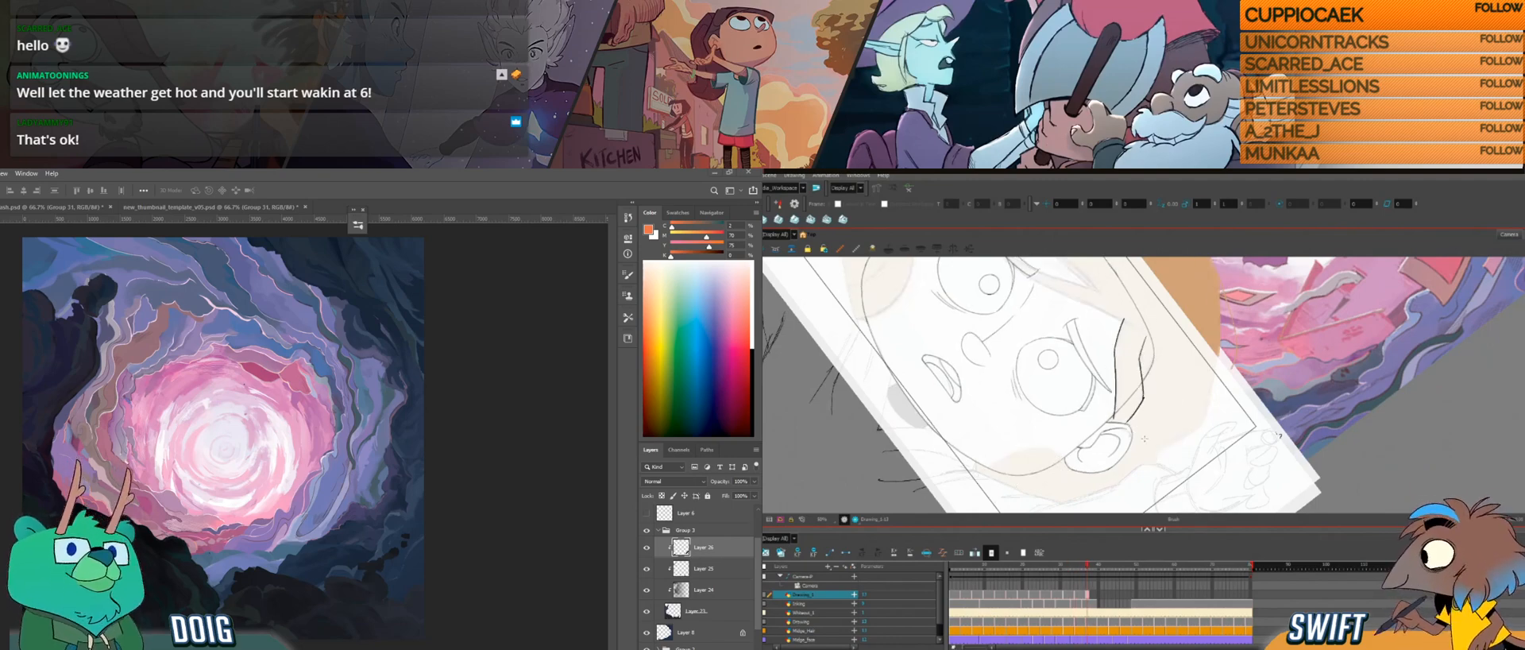
Step: Adjust the lower end of the hair strand where it meets the ear and check it against the neighbouring drawings
{"action": "left_click", "coordinate": [1143, 407]}
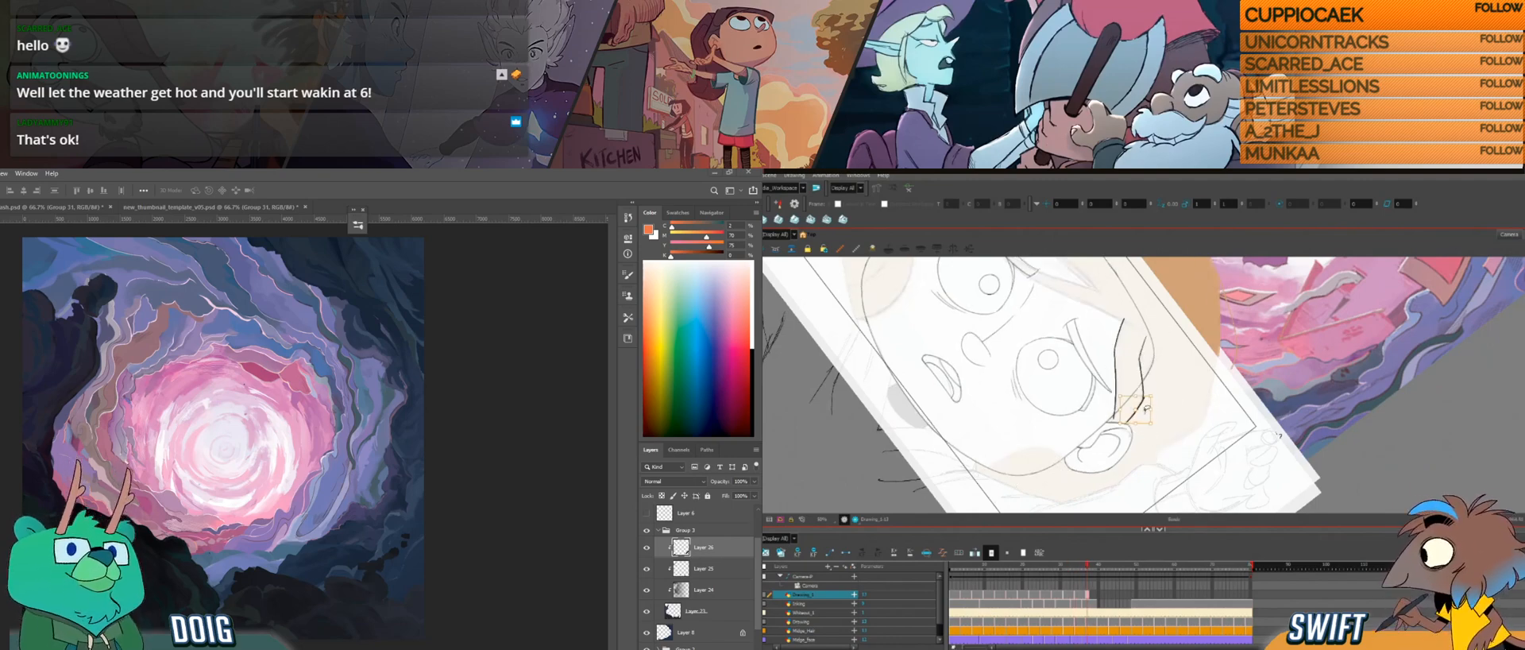
{"action": "left_click", "coordinate": [1142, 413]}
{"action": "left_click", "coordinate": [1142, 414]}
{"action": "key", "text": "alt+b"}
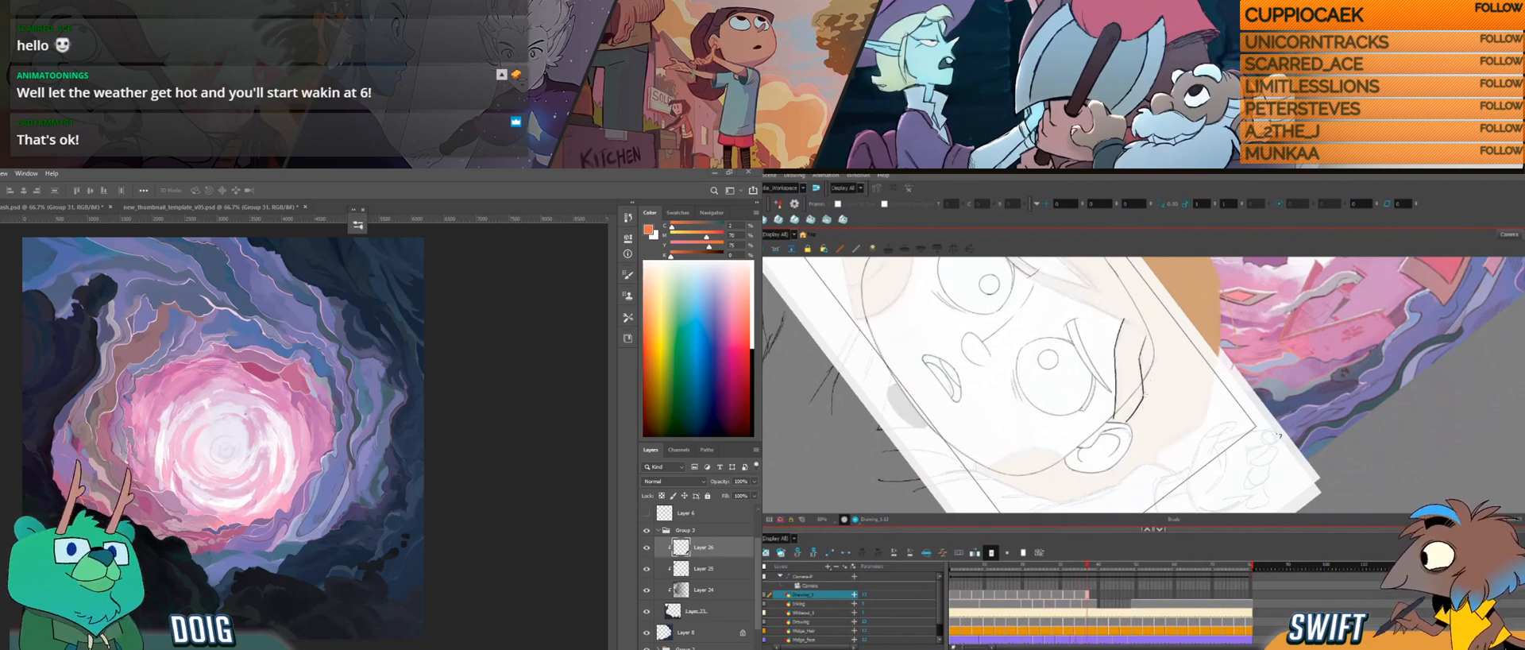
{"action": "key", "text": "comma"}
{"action": "key", "text": "period"}
{"action": "key", "text": "comma"}
{"action": "key", "text": "period"}
{"action": "key", "text": "comma"}
{"action": "key", "text": "period"}
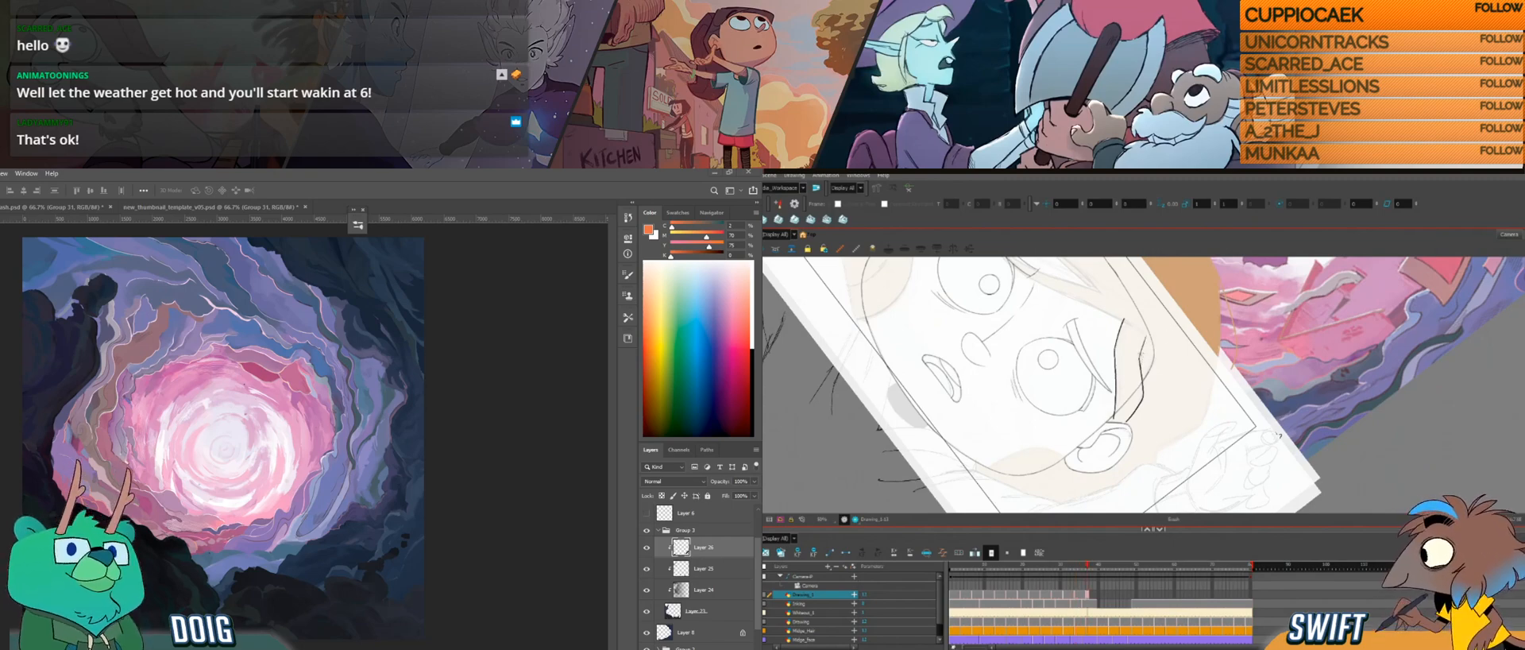
Step: Compare the hair drawing with its neighbours and delete the short strand mark above the ear
{"action": "key", "text": "comma"}
{"action": "key", "text": "period"}
{"action": "key", "text": "comma"}
{"action": "key", "text": "g"}
{"action": "key", "text": "alt+s"}
{"action": "left_click", "coordinate": [1143, 362]}
{"action": "key", "text": "Delete"}
{"action": "left_click", "coordinate": [1141, 362]}
{"action": "key", "text": "Delete"}
Step: Compare the strands above the ear between the current and neighbouring hair drawings
{"action": "key", "text": "f"}
{"action": "key", "text": "g"}
{"action": "key", "text": "f"}
{"action": "key", "text": "g"}
{"action": "key", "text": "f"}
{"action": "key", "text": "g"}
{"action": "key", "text": "f"}
{"action": "key", "text": "g"}
Step: Redraw the short strand mark above the ear with the brush and check it against the preceding drawing
{"action": "key", "text": "alt+b"}
{"action": "left_click", "coordinate": [1143, 356], "text": "ctrl"}
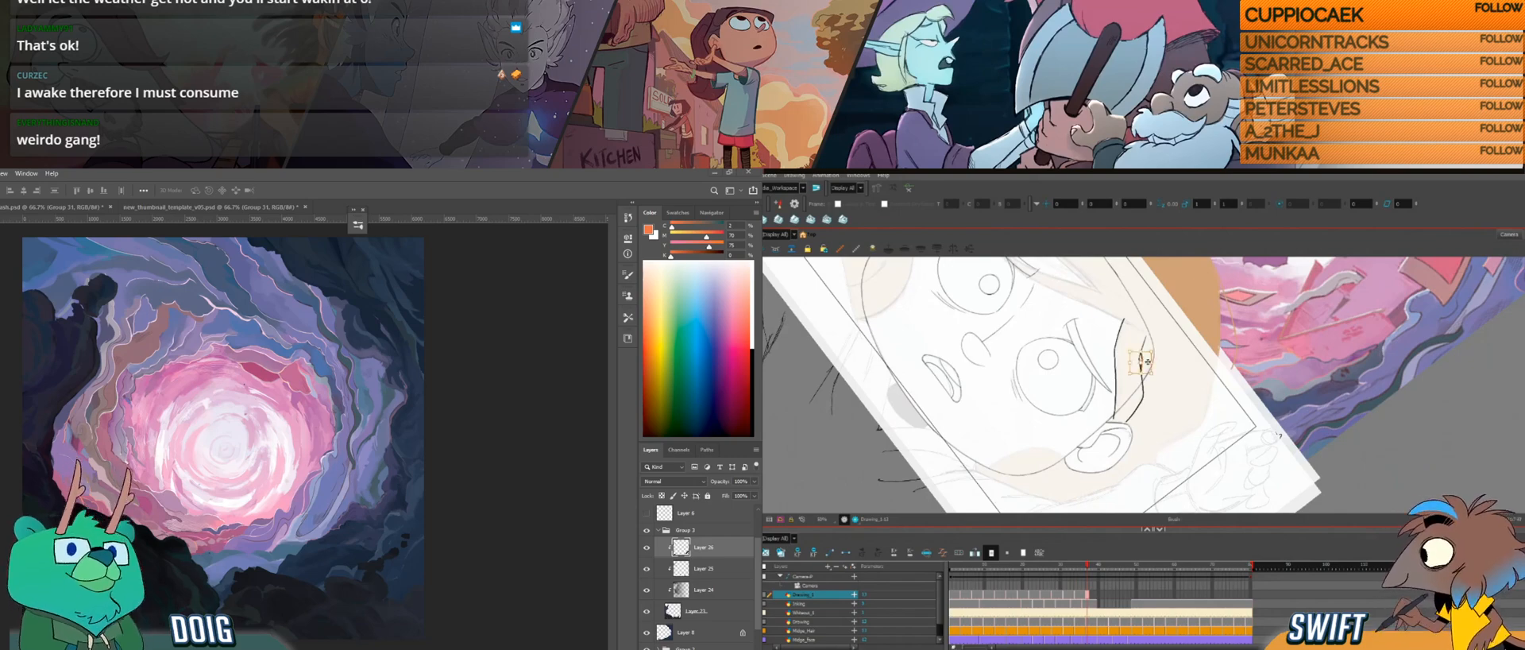
{"action": "left_click_drag", "start_coordinate": [1144, 350], "coordinate": [1145, 348]}
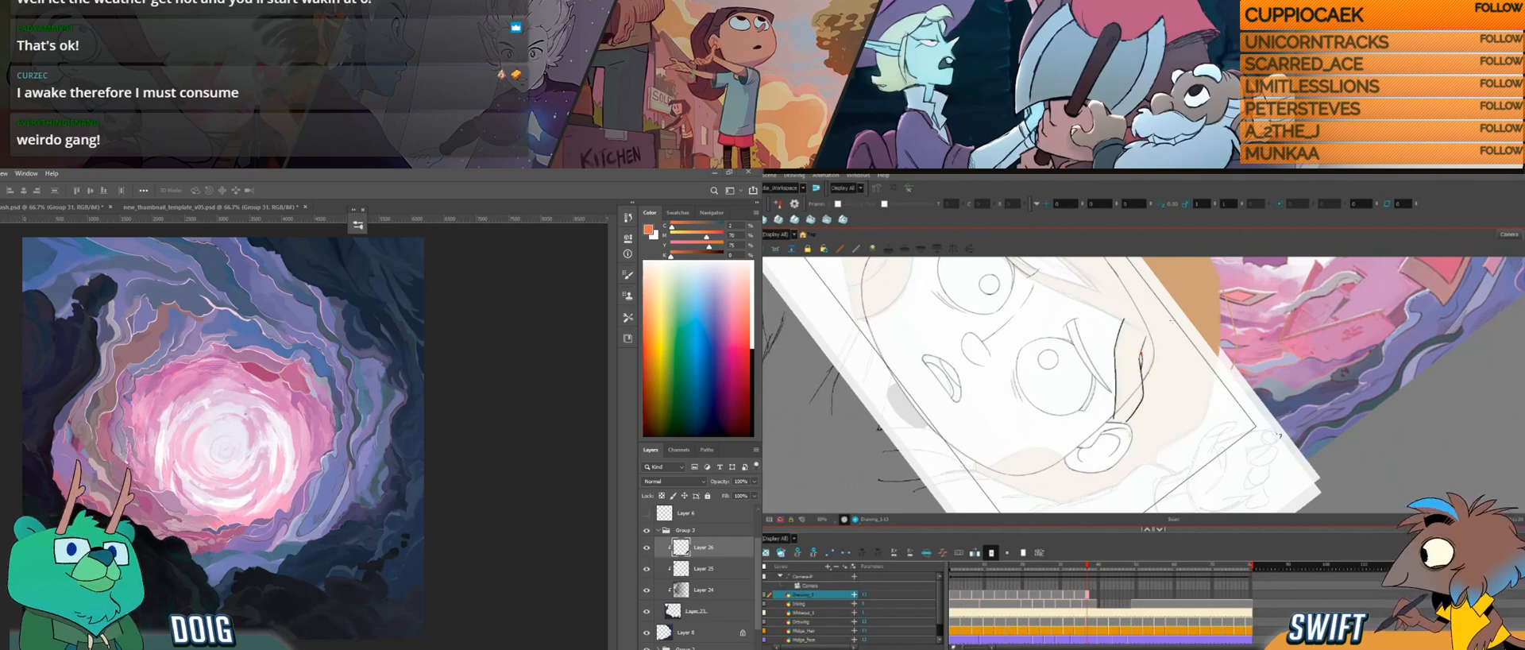
{"action": "key", "text": "f"}
{"action": "key", "text": "g"}
{"action": "key", "text": "f"}
{"action": "left_click_drag", "start_coordinate": [183, 403], "coordinate": [368, 414]}
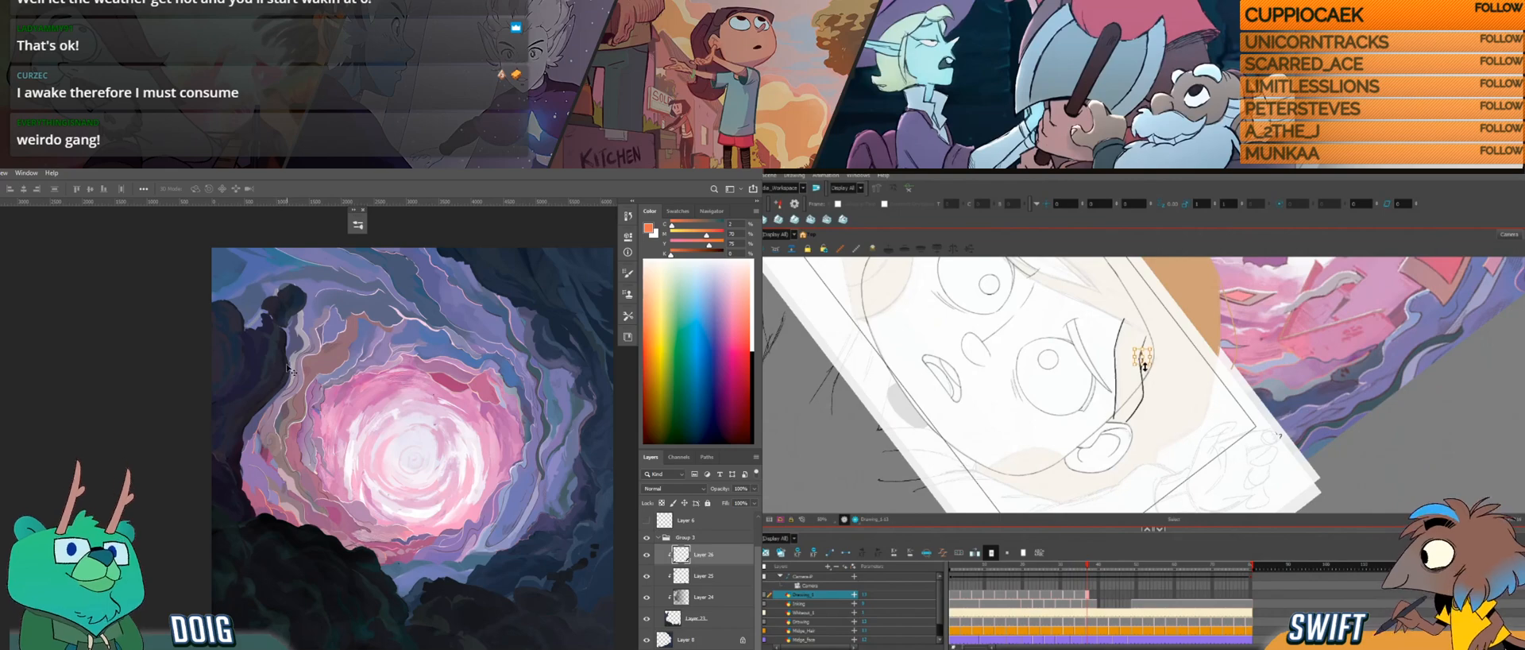
{"action": "left_click", "coordinate": [1142, 362]}
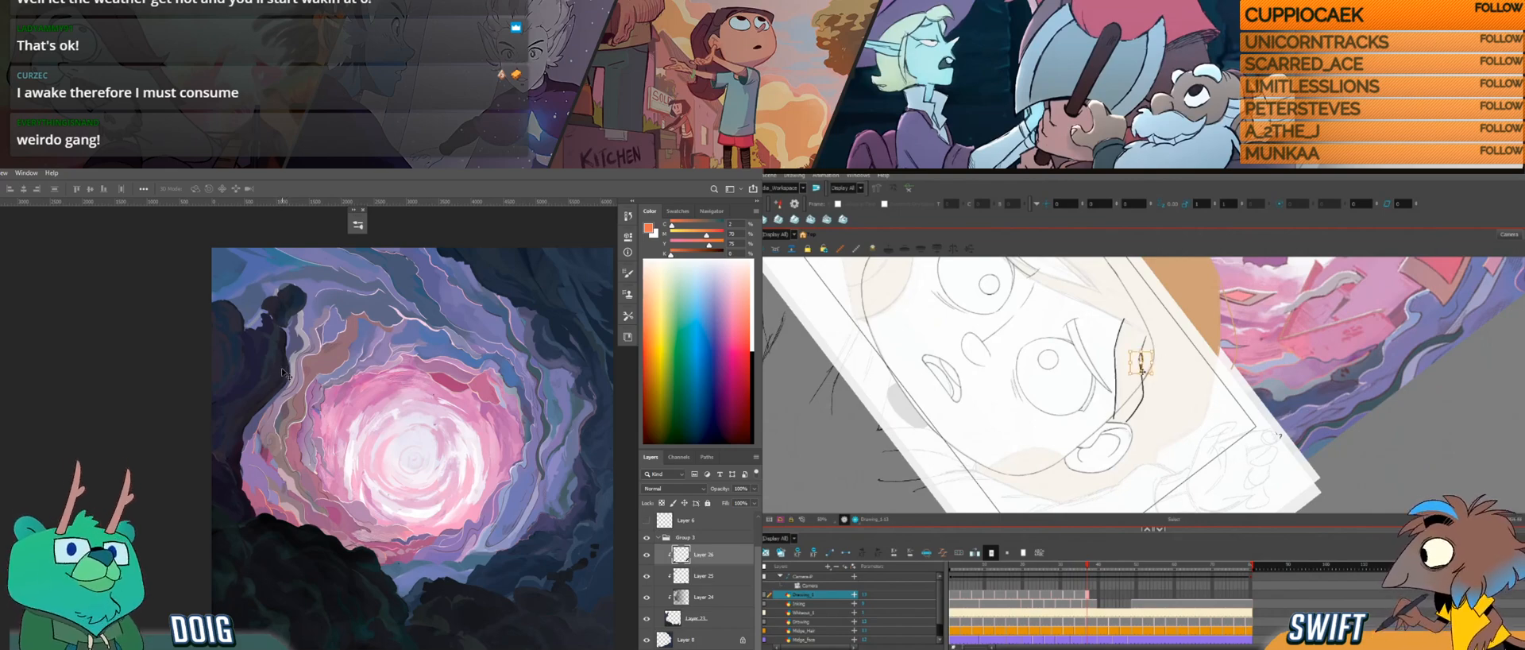
{"action": "scroll", "coordinate": [395, 442], "scroll_direction": "up", "scroll_amount": 3}
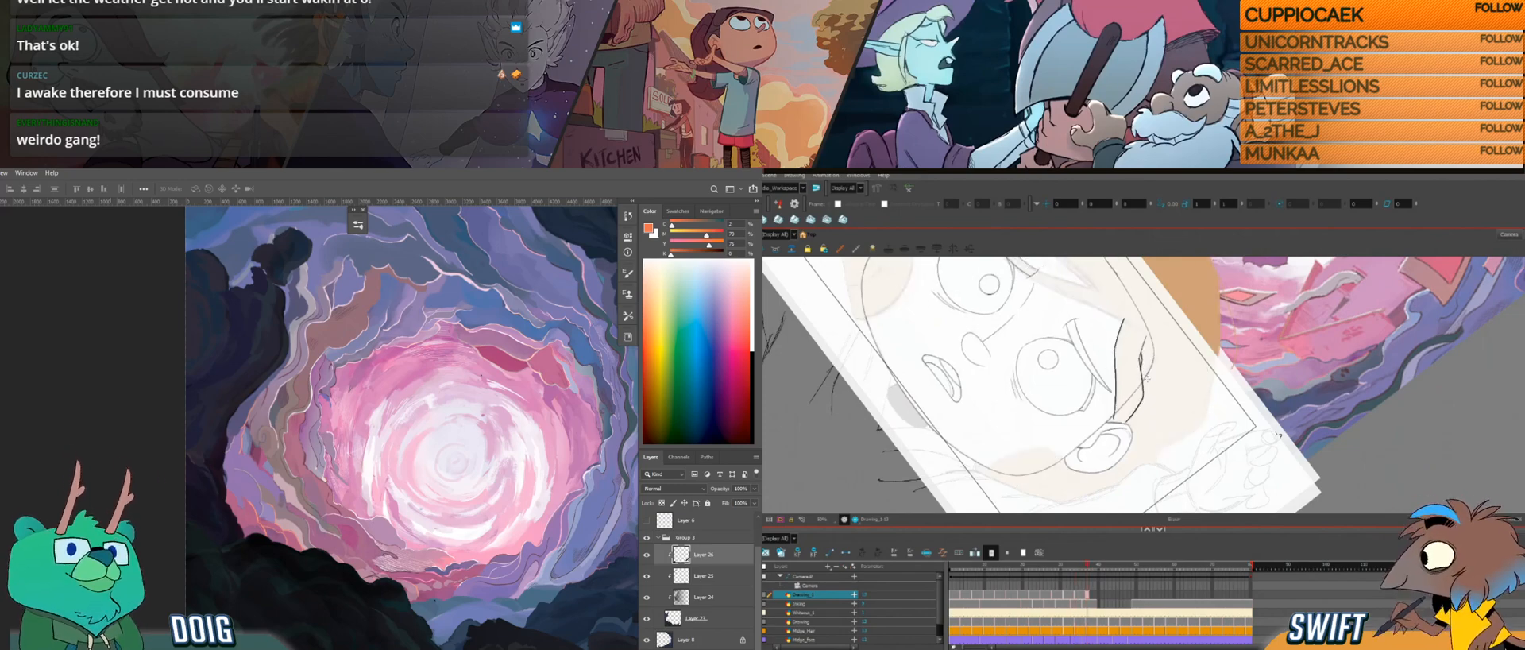
Step: Draw the hair strand falling from the parting across the forehead to the eye and compare it with the preceding drawing
{"action": "left_click_drag", "start_coordinate": [1278, 435], "coordinate": [1152, 278]}
{"action": "left_click_drag", "start_coordinate": [1161, 418], "coordinate": [1194, 328]}
{"action": "left_click_drag", "start_coordinate": [1160, 439], "coordinate": [1143, 376]}
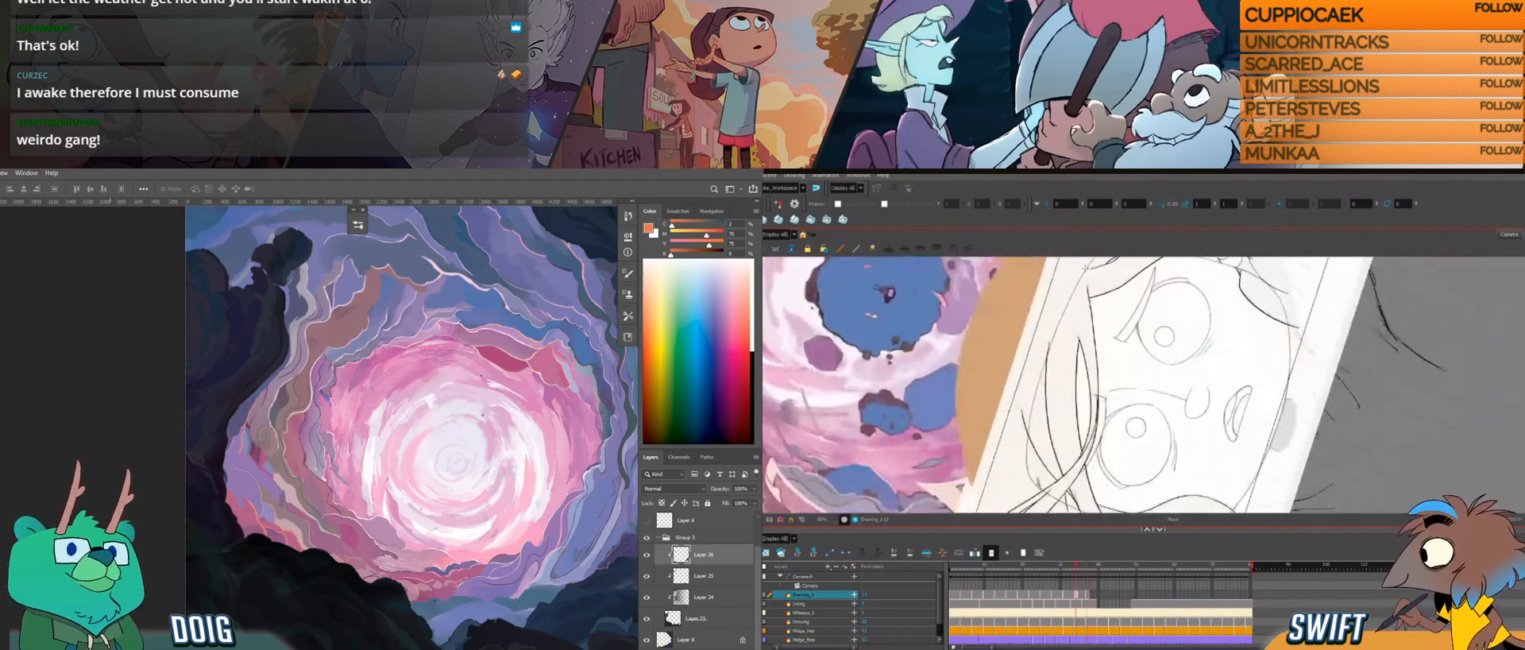
{"action": "left_click_drag", "start_coordinate": [1087, 285], "coordinate": [1093, 317]}
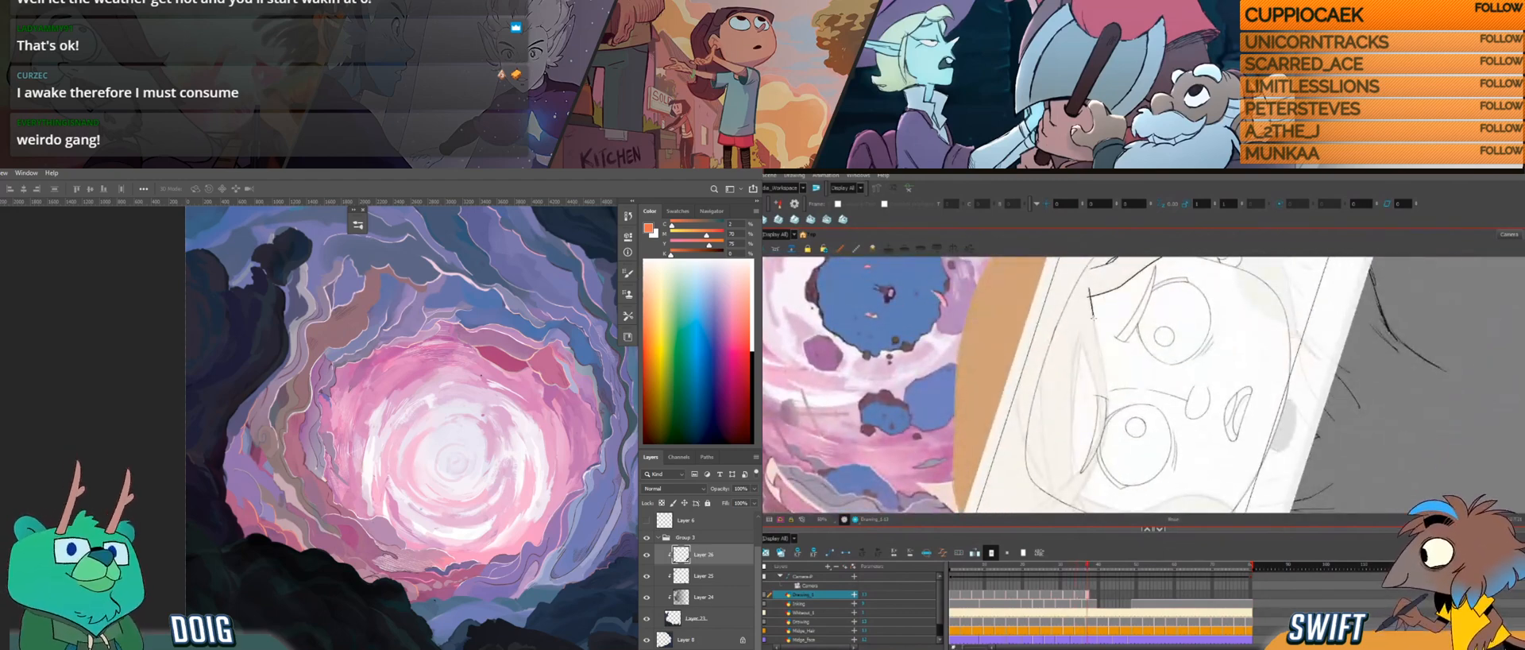
{"action": "left_click_drag", "start_coordinate": [1099, 358], "coordinate": [1104, 378]}
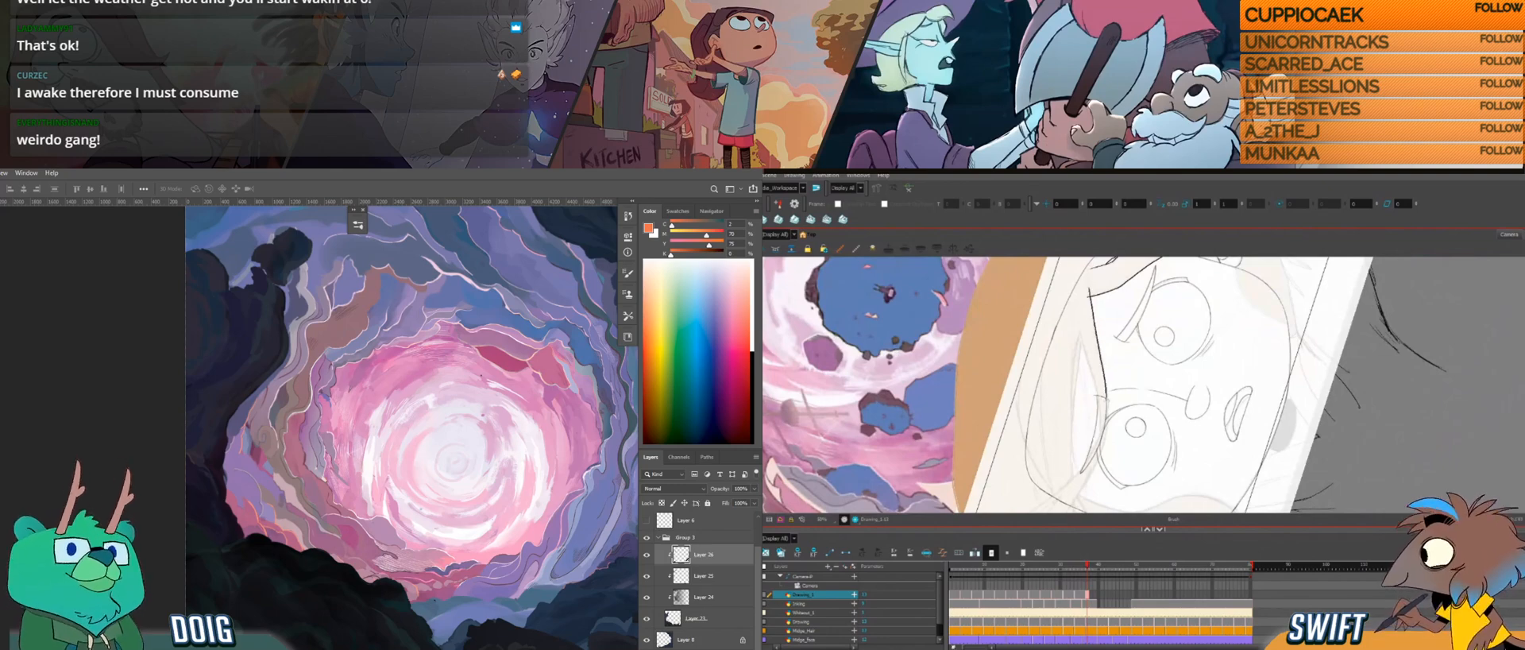
{"action": "key", "text": "f"}
{"action": "key", "text": "g"}
Step: Undo the forehead strand's last stroke and redraw its section running down to the eye
{"action": "key", "text": "ctrl+z"}
{"action": "left_click_drag", "start_coordinate": [1089, 296], "coordinate": [1107, 369]}
{"action": "key", "text": "ctrl+z"}
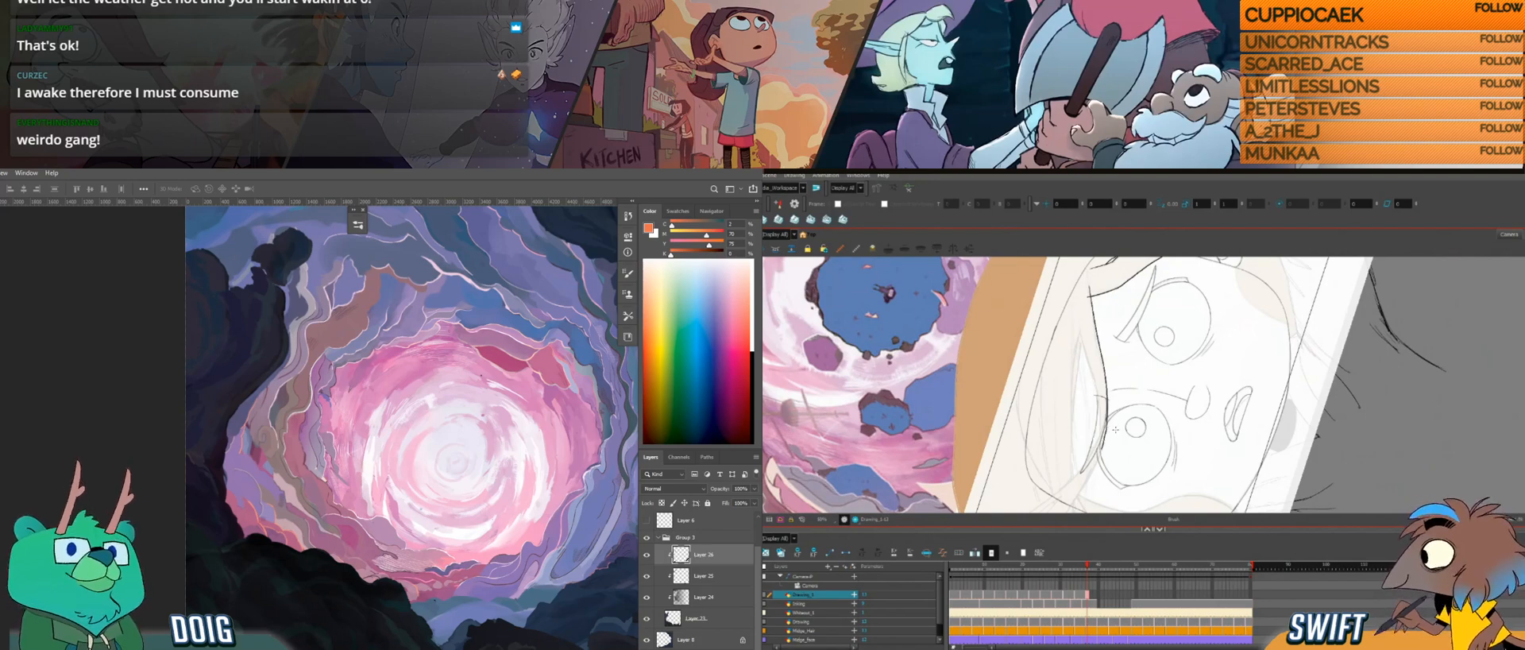
{"action": "key", "text": "ctrl+plus"}
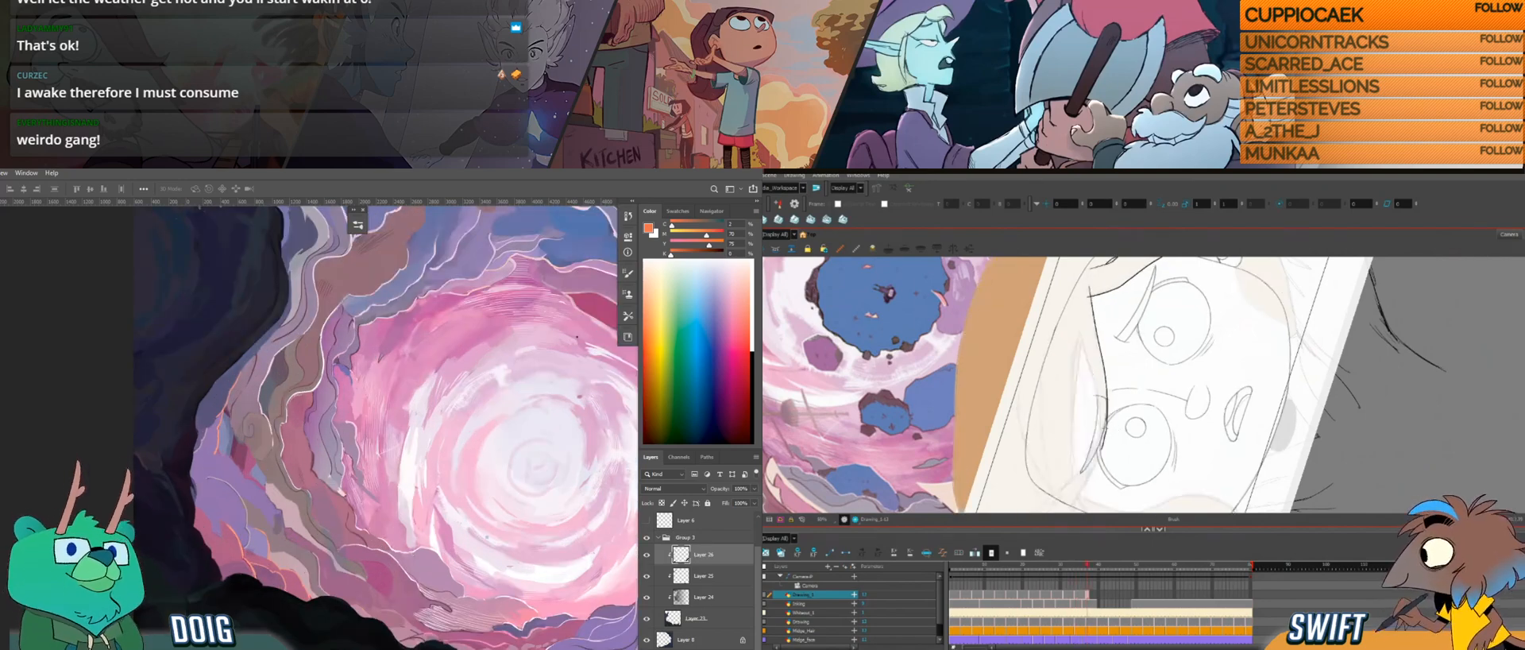
Step: Try to extend the forehead strand past the eye towards the cheek with several short strokes
{"action": "left_click_drag", "start_coordinate": [1104, 430], "coordinate": [1102, 451]}
{"action": "key", "text": "ctrl+z"}
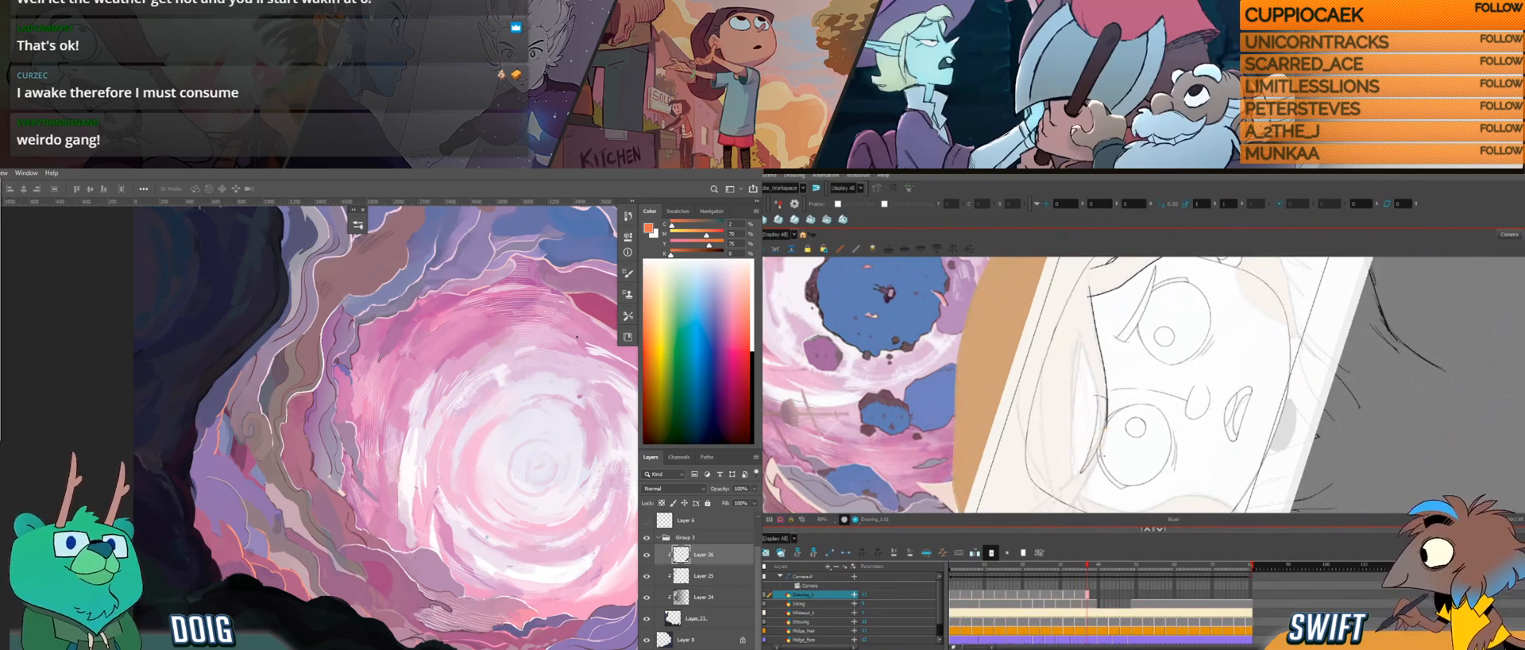
{"action": "mouse_move", "coordinate": [1100, 435]}
{"action": "left_mouse_down"}
{"action": "mouse_move", "coordinate": [1109, 443]}
{"action": "mouse_move", "coordinate": [1117, 394]}
{"action": "left_mouse_up"}
{"action": "key", "text": "ctrl+z"}
{"action": "left_click_drag", "start_coordinate": [1096, 465], "coordinate": [1116, 413]}
{"action": "key", "text": "ctrl+z"}
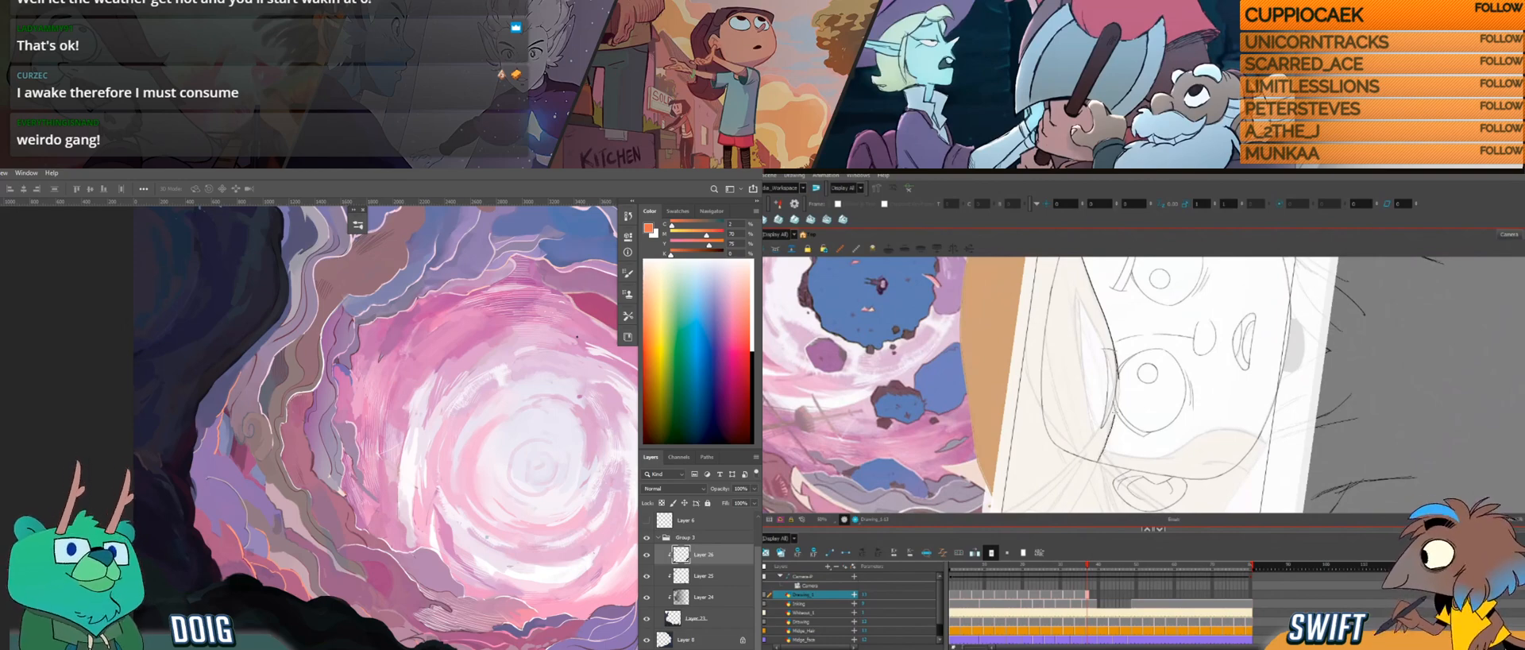
{"action": "key", "text": "ctrl+z"}
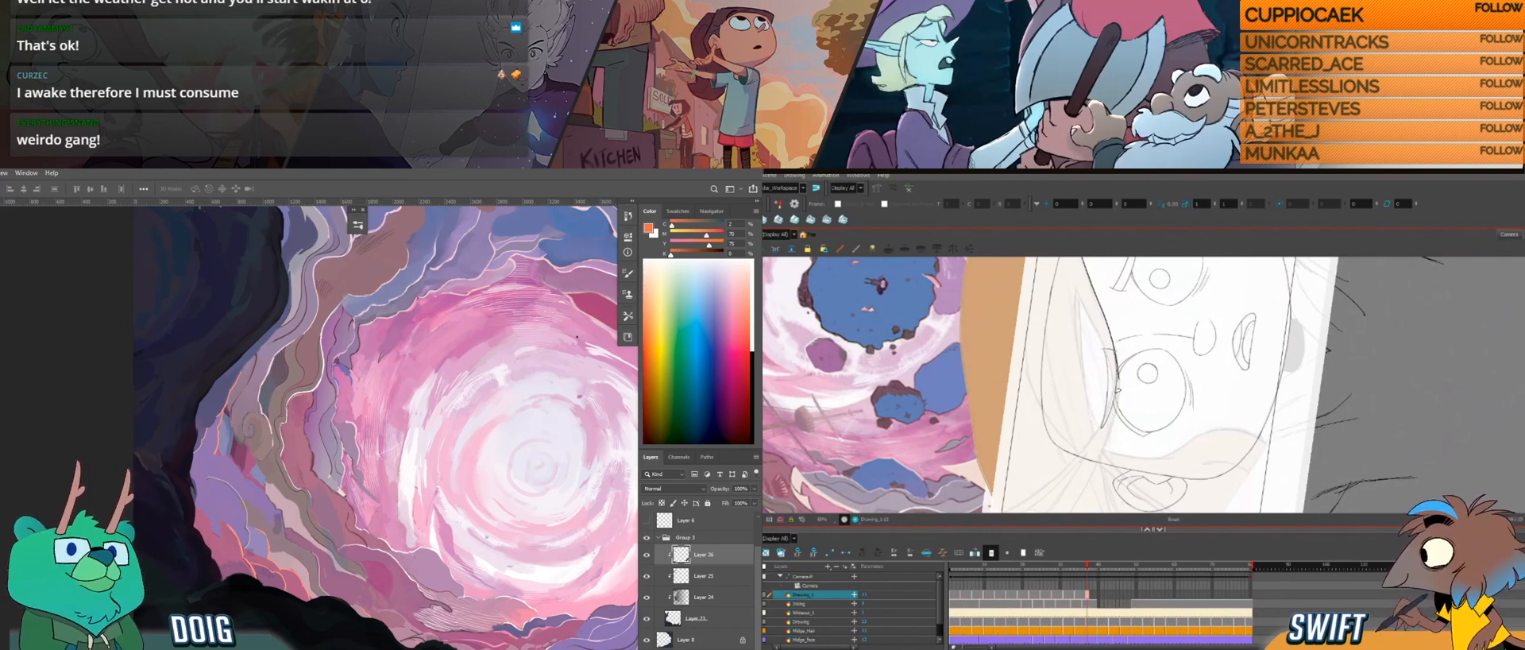
{"action": "left_click_drag", "start_coordinate": [1118, 397], "coordinate": [1122, 404]}
{"action": "left_click_drag", "start_coordinate": [1107, 343], "coordinate": [1115, 319]}
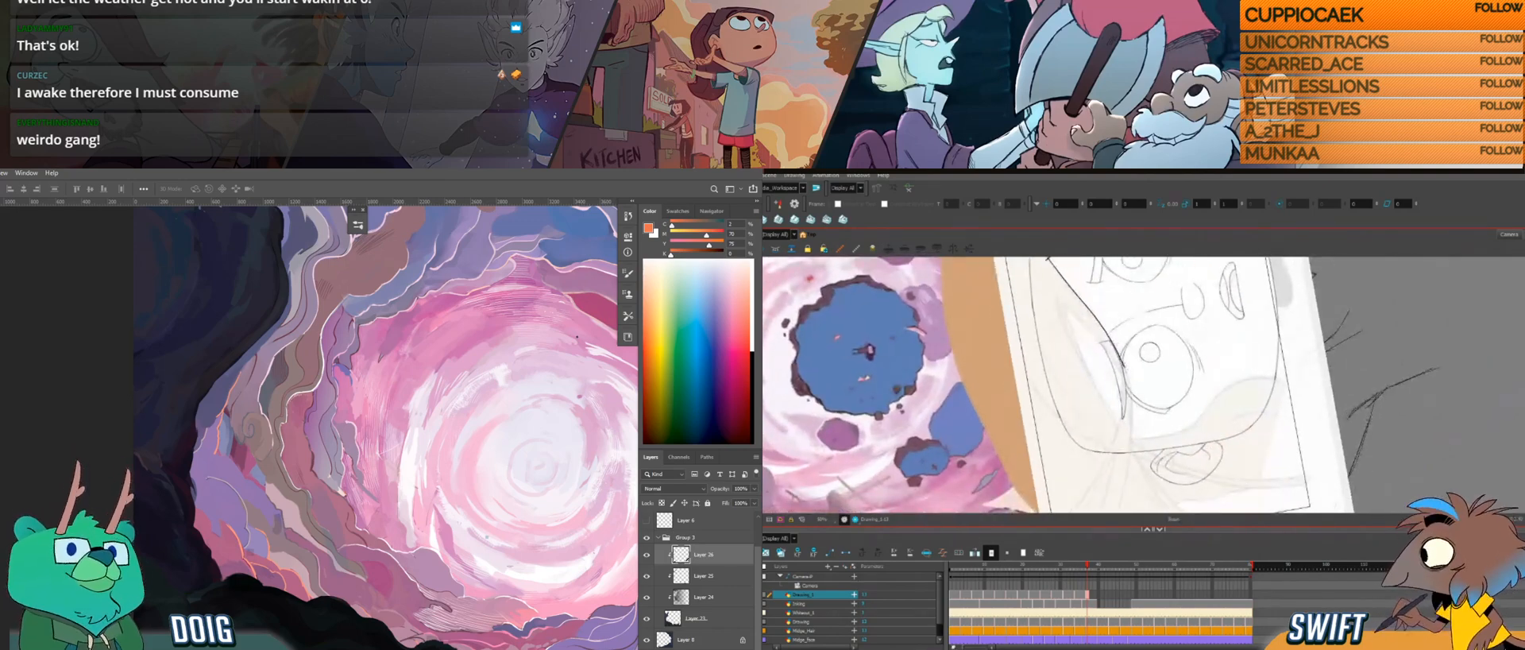
{"action": "left_click_drag", "start_coordinate": [1131, 398], "coordinate": [1132, 436]}
{"action": "key", "text": "ctrl+z"}
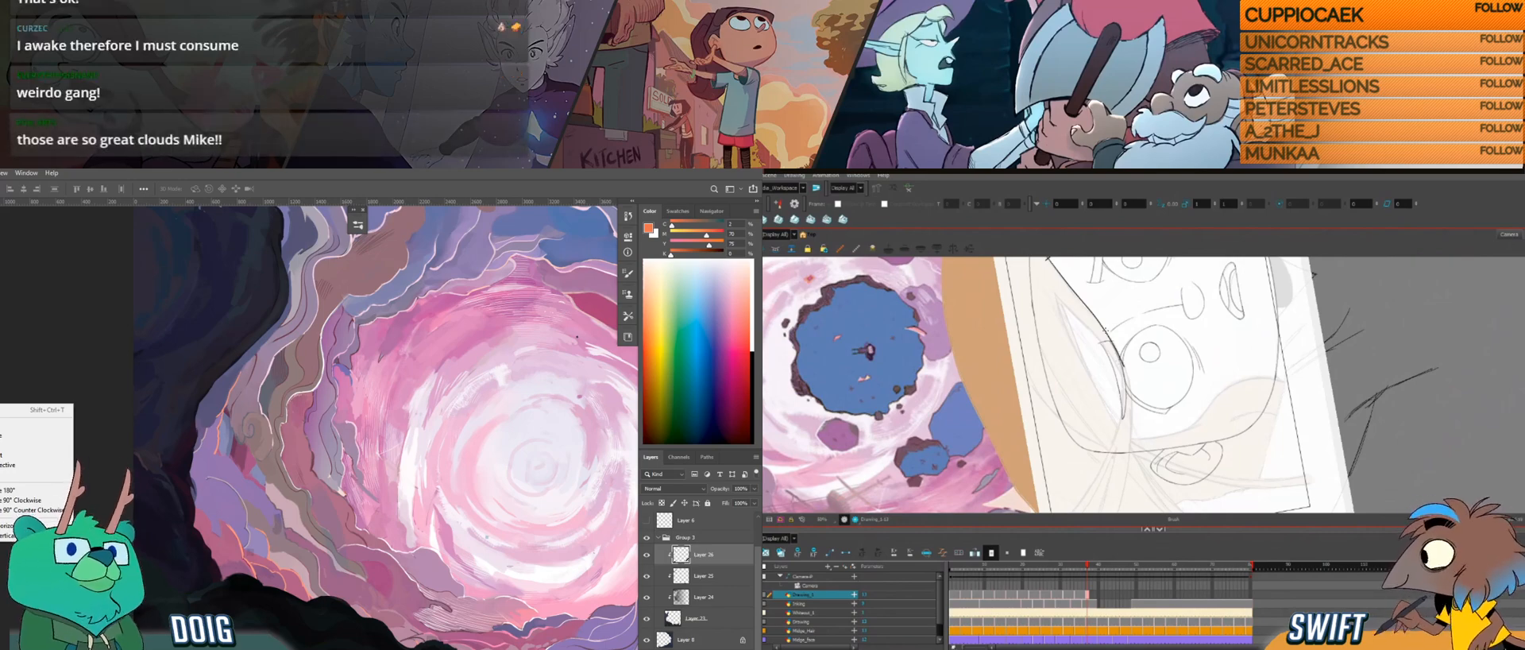
{"action": "left_click_drag", "start_coordinate": [1112, 343], "coordinate": [1123, 367]}
{"action": "key", "text": "ctrl+z"}
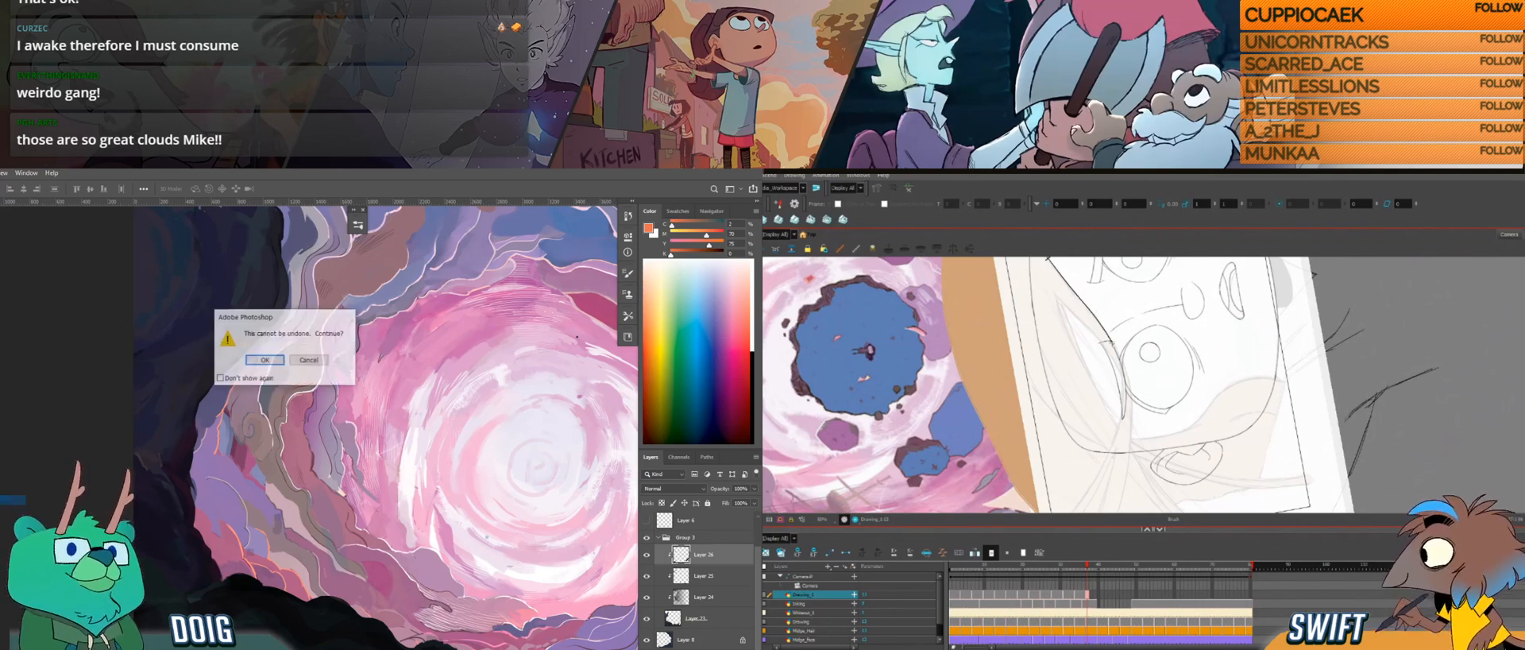
Step: Accept the Photoshop warning and draw the long hair strand in Harmony from beside the eye down past the ear
{"action": "left_click", "coordinate": [265, 361]}
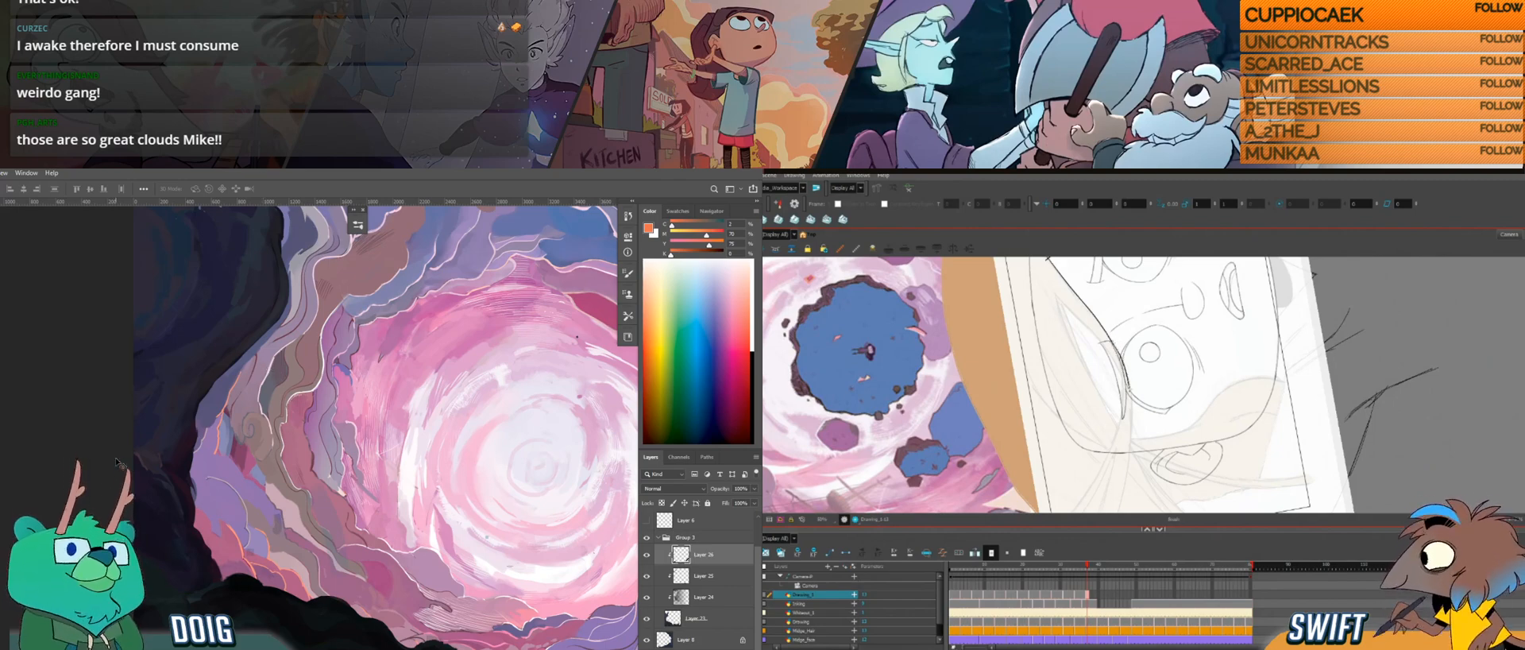
{"action": "left_click_drag", "start_coordinate": [1133, 406], "coordinate": [1120, 507]}
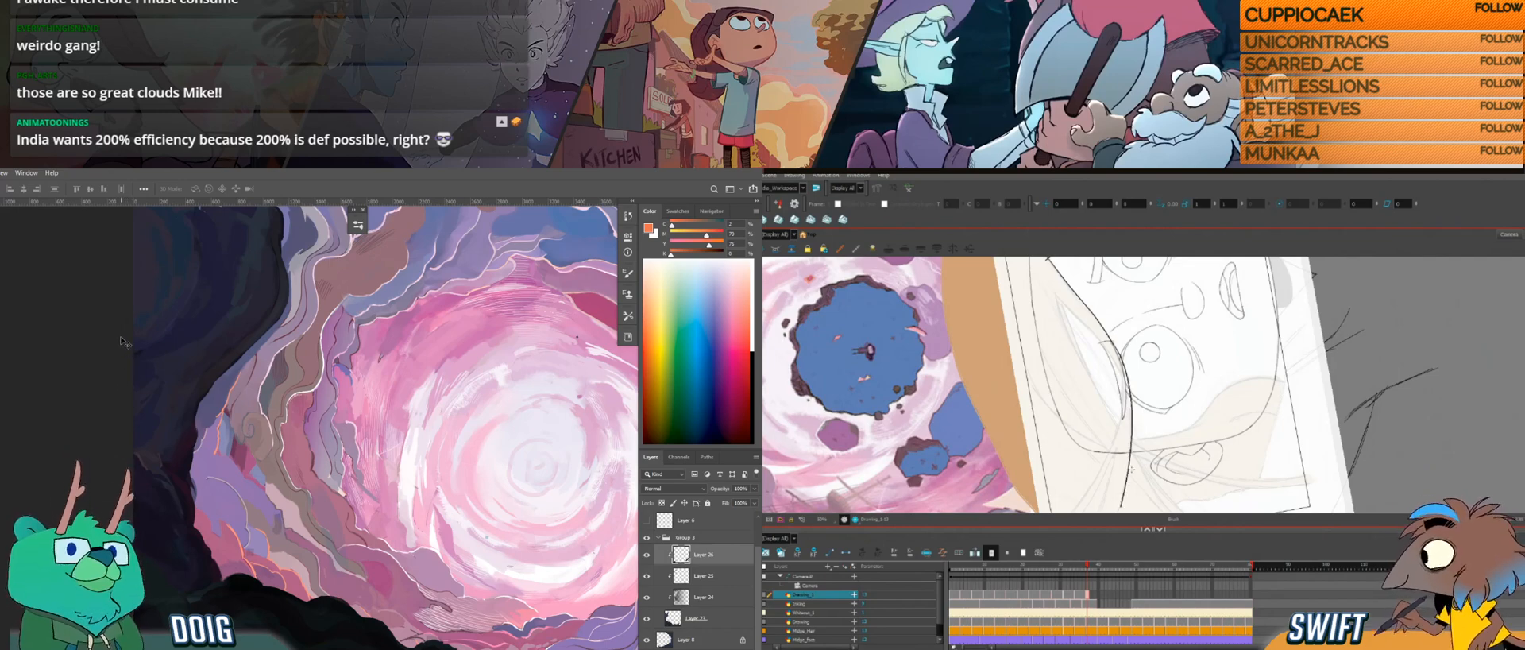
{"action": "mouse_move", "coordinate": [1144, 429]}
{"action": "left_mouse_down"}
{"action": "mouse_move", "coordinate": [1104, 461]}
{"action": "mouse_move", "coordinate": [1136, 437]}
{"action": "mouse_move", "coordinate": [1122, 445]}
{"action": "mouse_move", "coordinate": [1128, 393]}
{"action": "left_mouse_up"}
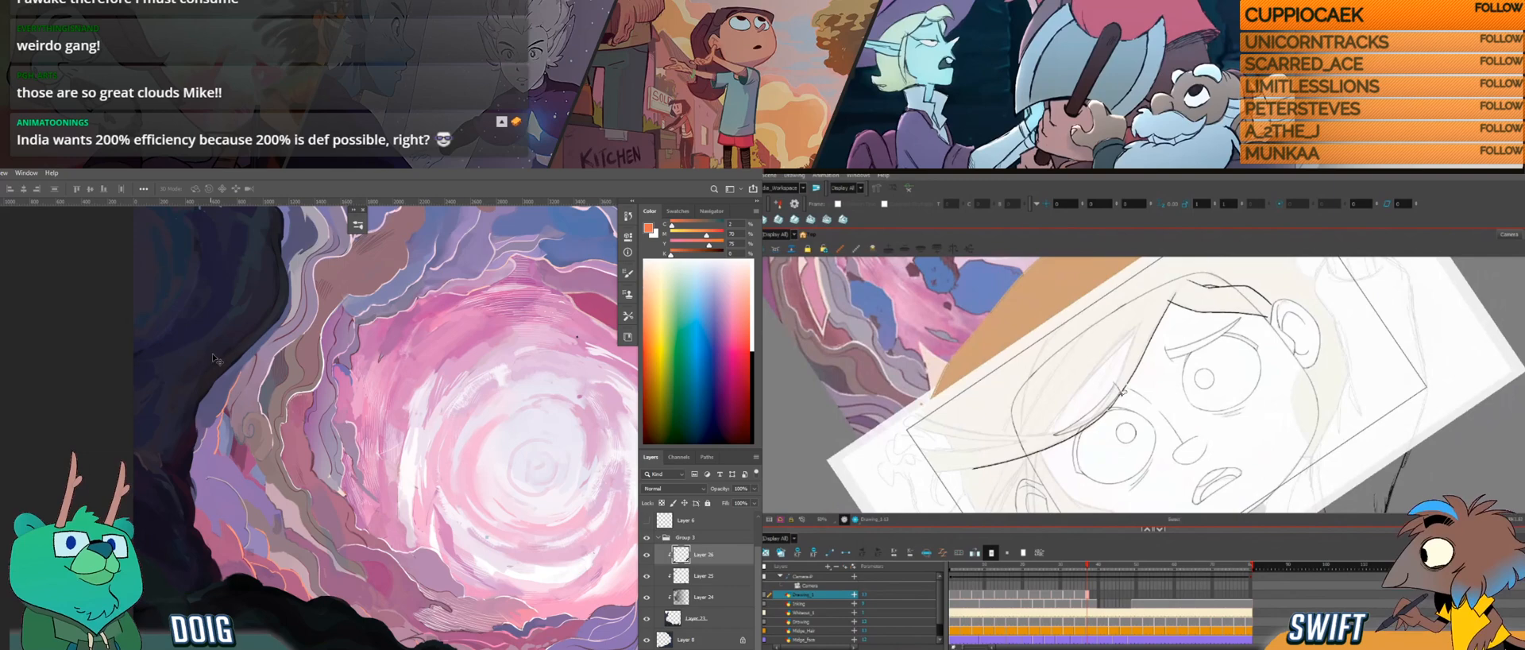
Step: Switch to the portal painting in Photoshop, pick the Brush and check its layer group by toggling the group's visibility
{"action": "left_click_drag", "start_coordinate": [264, 410], "coordinate": [86, 328]}
{"action": "left_click_drag", "start_coordinate": [200, 459], "coordinate": [102, 373]}
{"action": "key", "text": "b"}
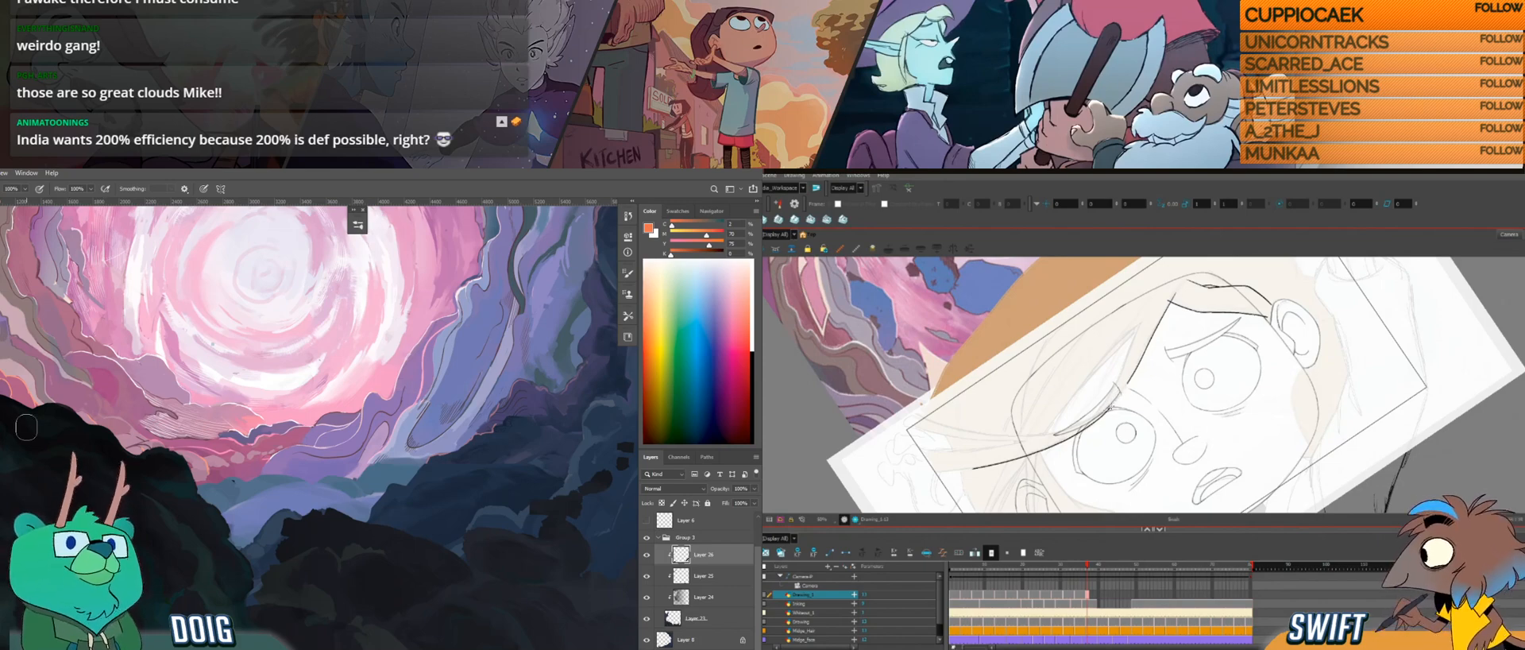
{"action": "left_click_drag", "start_coordinate": [36, 389], "coordinate": [63, 534]}
{"action": "left_click_drag", "start_coordinate": [112, 423], "coordinate": [190, 482]}
{"action": "left_click_drag", "start_coordinate": [72, 381], "coordinate": [136, 454]}
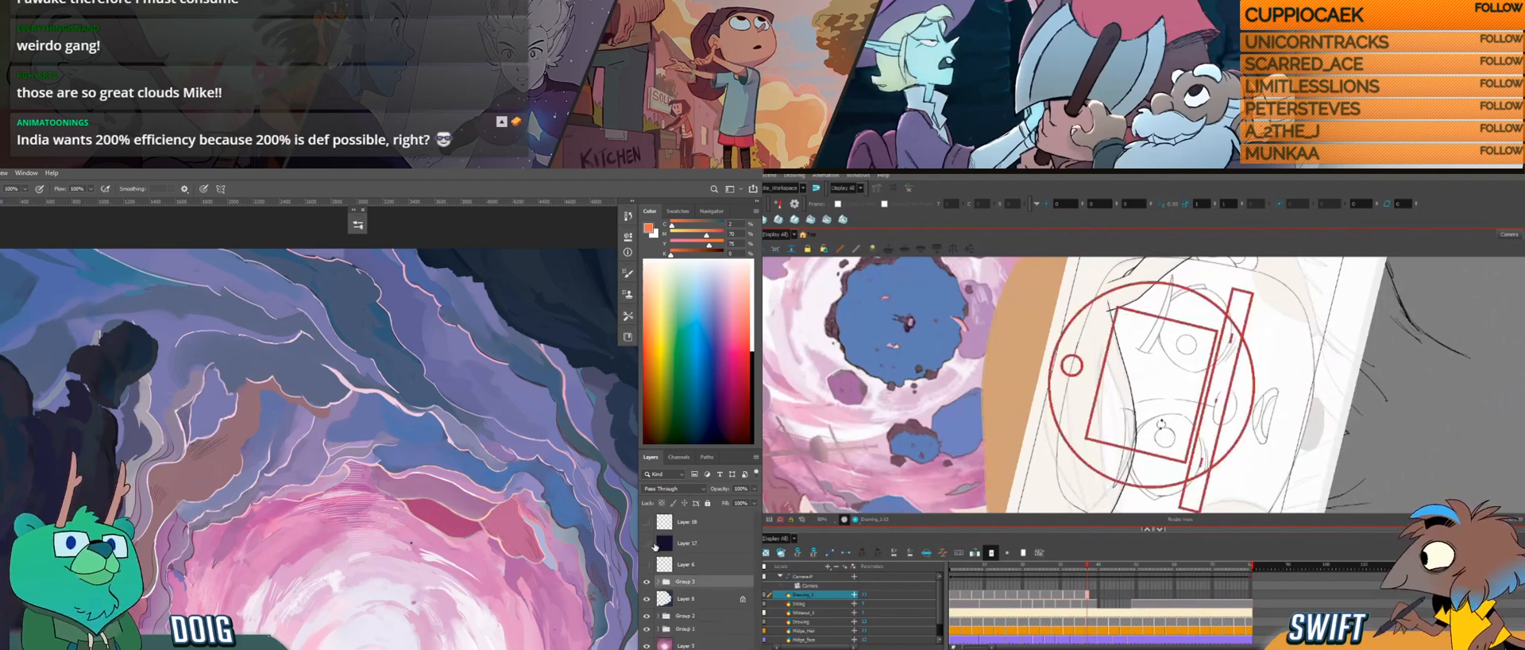
{"action": "left_click", "coordinate": [660, 538]}
{"action": "left_click", "coordinate": [646, 583]}
{"action": "left_click", "coordinate": [646, 583]}
Step: Add a new layer above the top layer of the portal painting's group and sample a dark colour from the rocks
{"action": "left_click_drag", "start_coordinate": [1098, 323], "coordinate": [1071, 375]}
{"action": "left_click", "coordinate": [659, 583]}
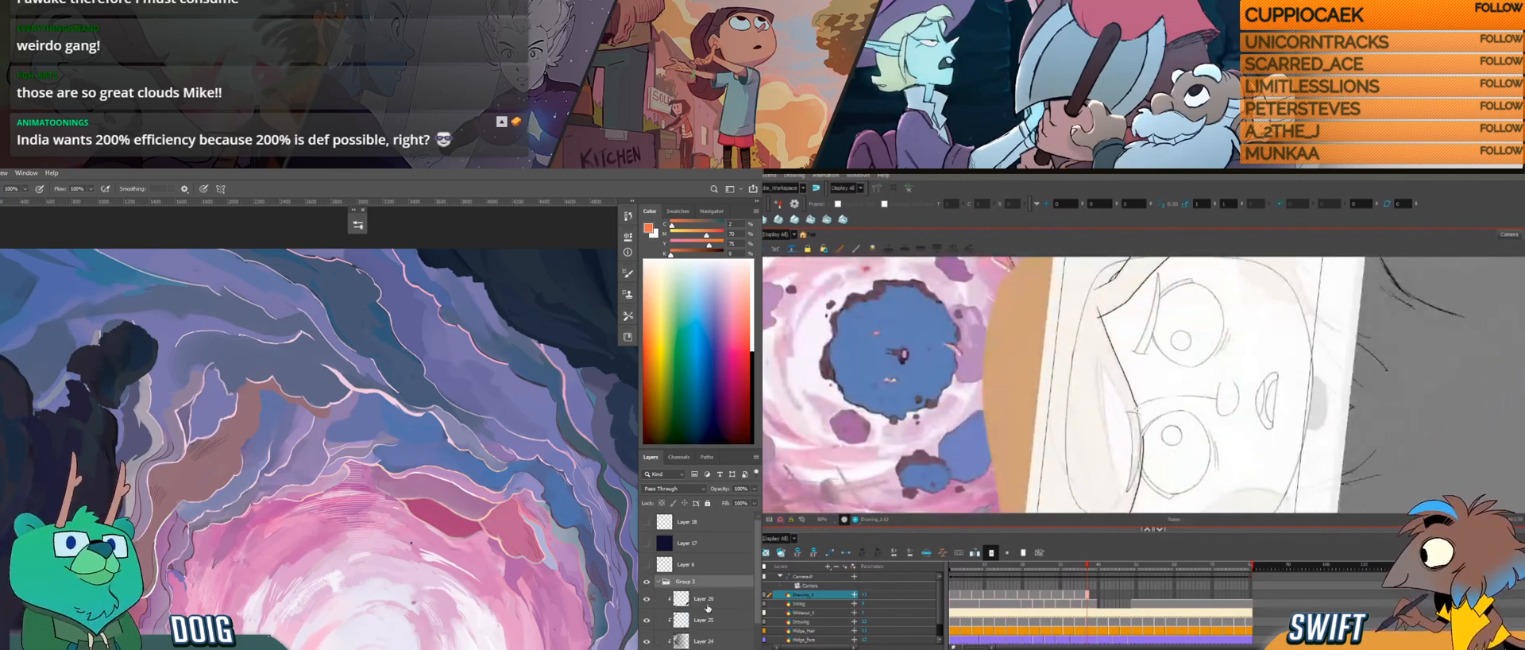
{"action": "left_click", "coordinate": [715, 604]}
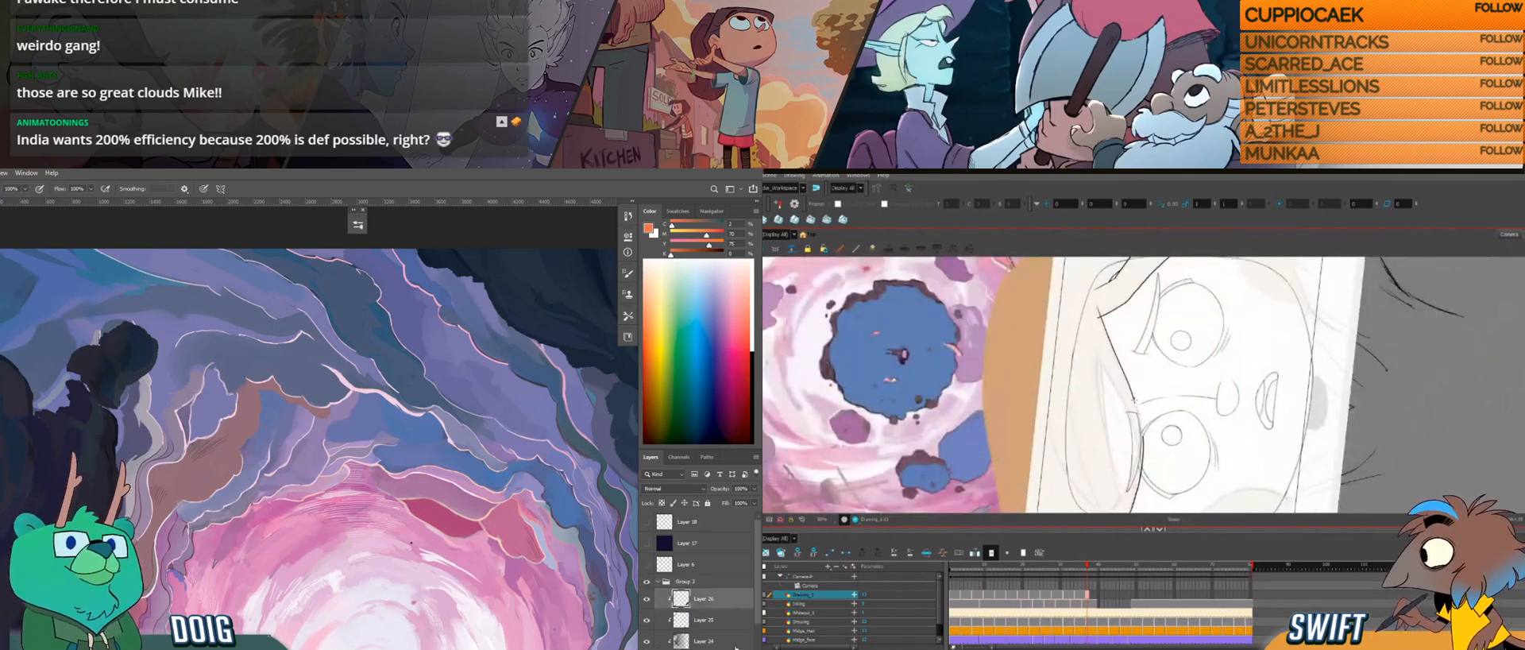
{"action": "key", "text": "ctrl+alt+shift+n"}
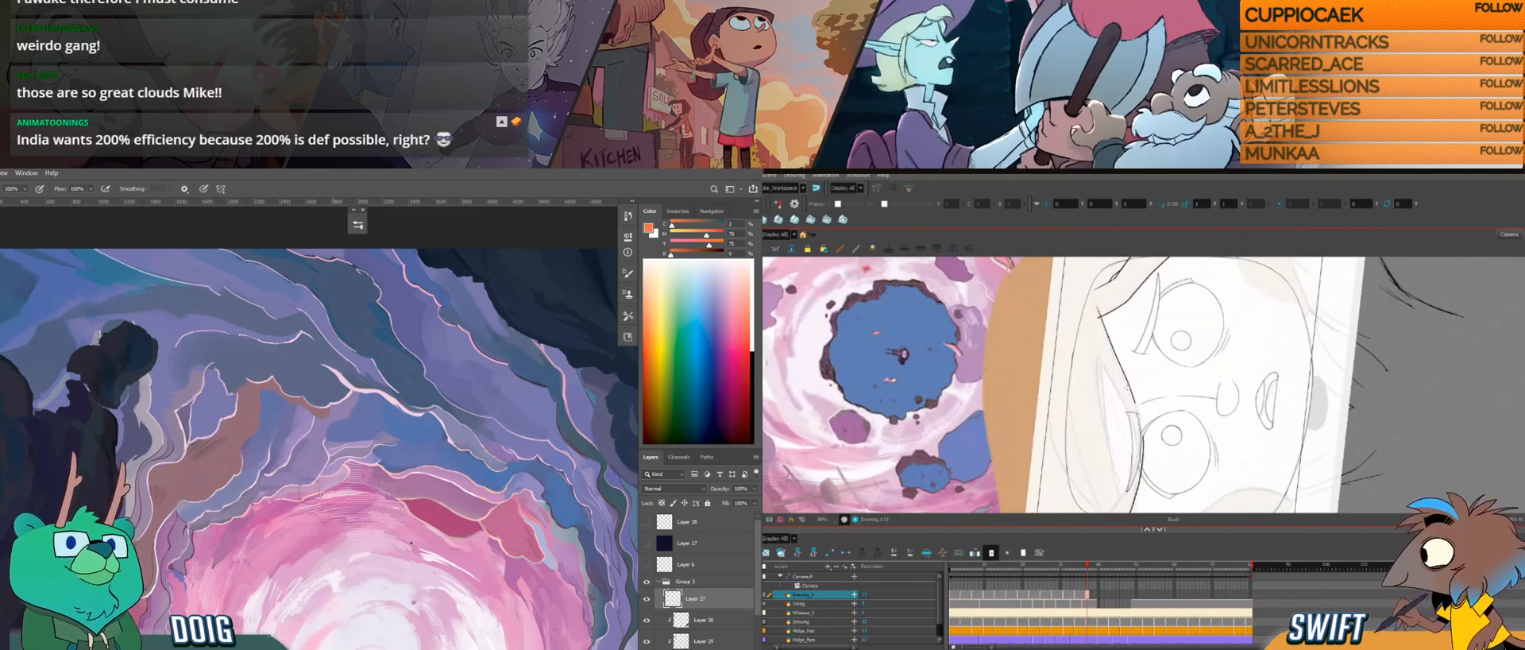
{"action": "left_click", "coordinate": [81, 389], "text": "alt"}
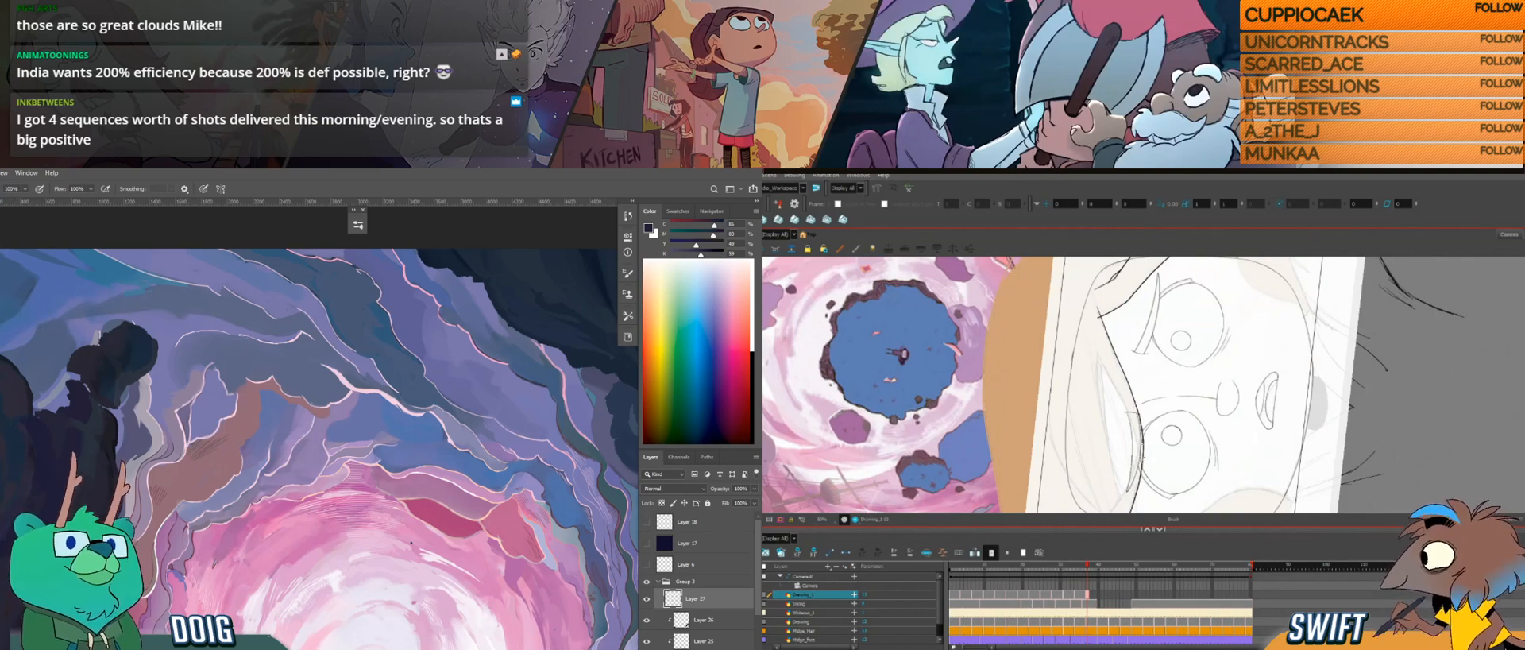
Step: Delete the short line segment on the hair strand beside the eye in the Harmony drawing
{"action": "left_click_drag", "start_coordinate": [1144, 458], "coordinate": [1119, 453]}
{"action": "key", "text": "alt+s"}
{"action": "left_click", "coordinate": [1130, 421]}
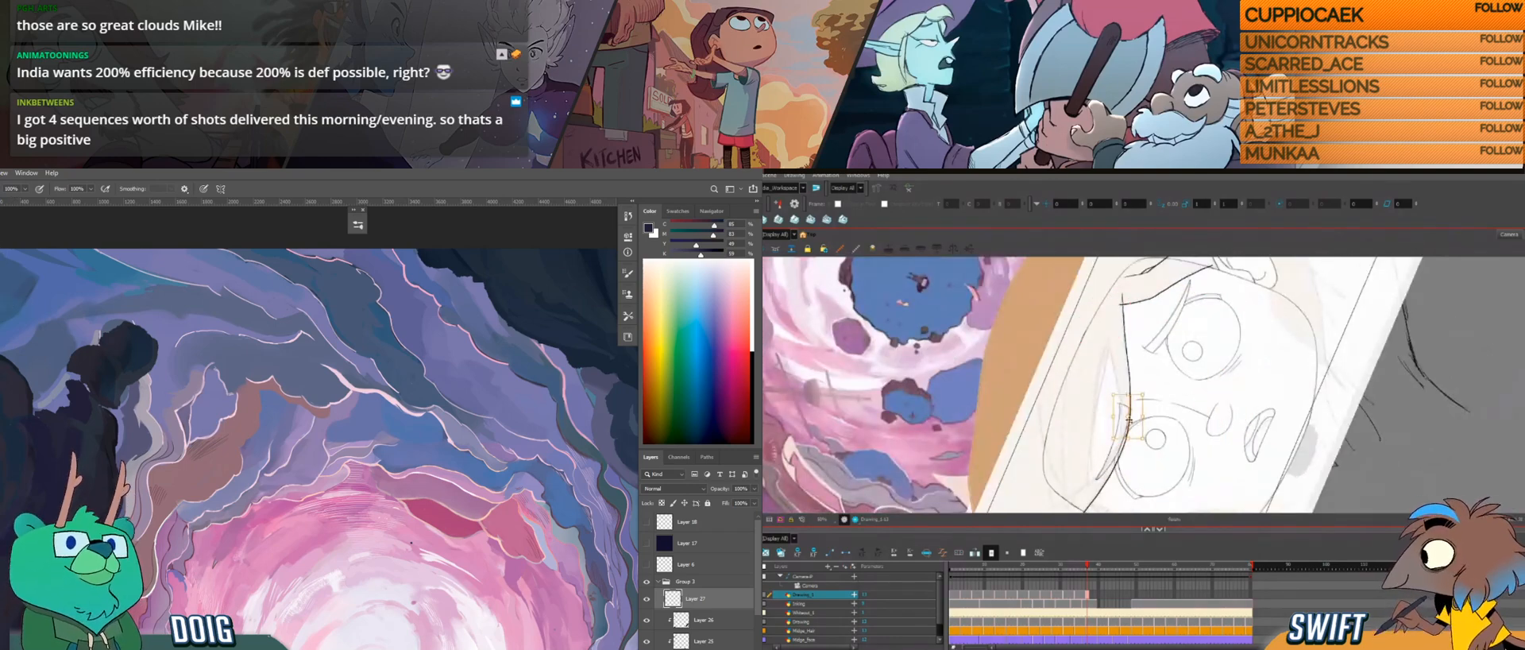
{"action": "key", "text": "Delete"}
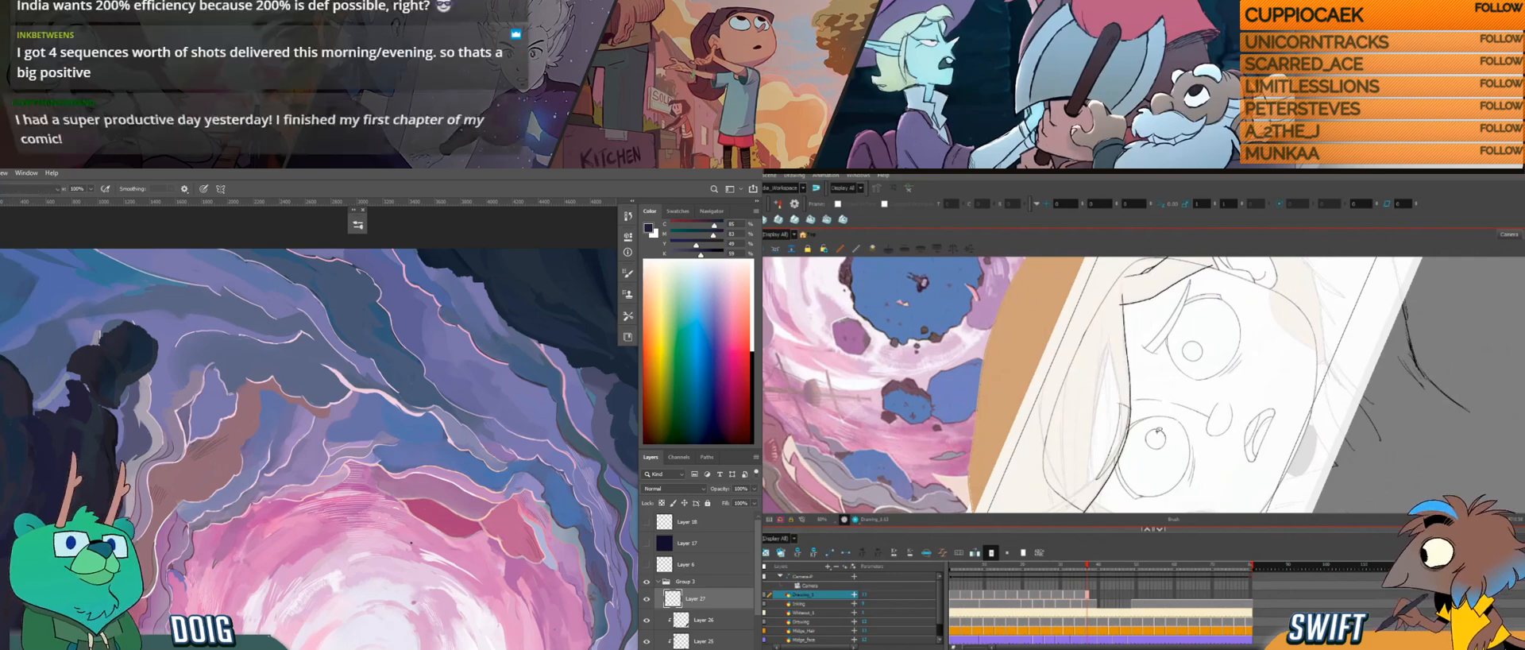
{"action": "mouse_move", "coordinate": [1160, 429]}
{"action": "left_mouse_down"}
{"action": "mouse_move", "coordinate": [1130, 434]}
{"action": "mouse_move", "coordinate": [1183, 389]}
{"action": "left_mouse_up"}
Step: Choose another brush preset and sample dark rock colours in Photoshop, and draw a second hair line alongside the strand in Harmony
{"action": "left_click", "coordinate": [24, 308]}
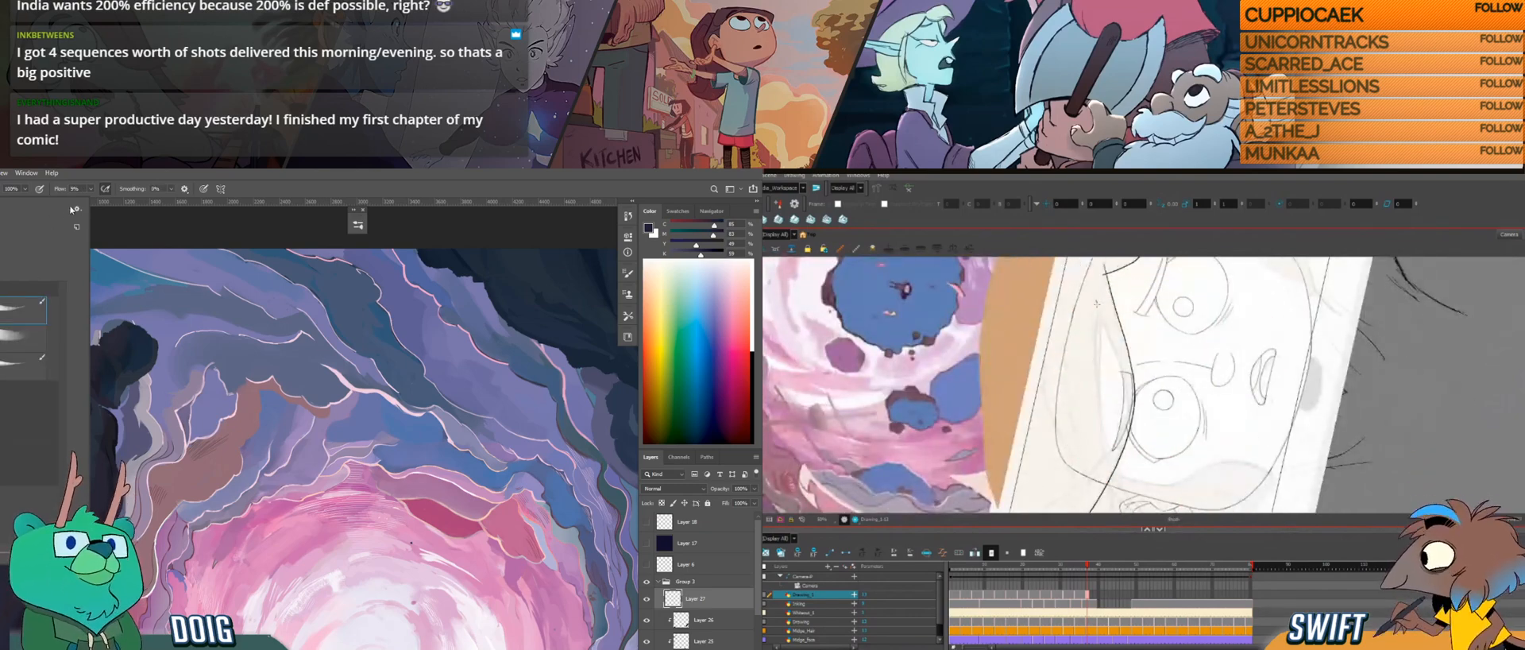
{"action": "left_click", "coordinate": [114, 229]}
{"action": "mouse_move", "coordinate": [1097, 303]}
{"action": "left_mouse_down"}
{"action": "mouse_move", "coordinate": [1124, 421]}
{"action": "mouse_move", "coordinate": [1189, 451]}
{"action": "mouse_move", "coordinate": [1163, 393]}
{"action": "mouse_move", "coordinate": [1169, 418]}
{"action": "left_mouse_up"}
{"action": "key", "text": "alt"}
{"action": "left_click", "coordinate": [11, 401], "text": "alt"}
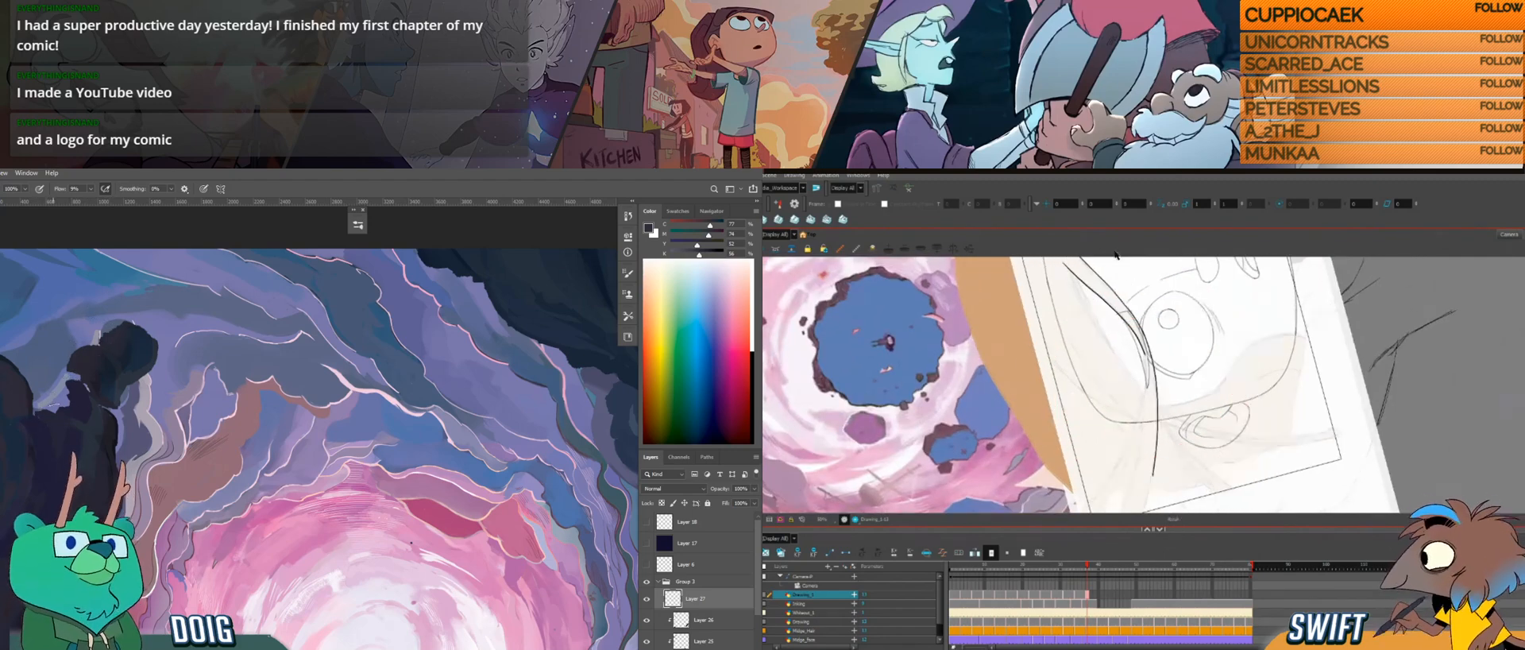
{"action": "left_click", "coordinate": [17, 419], "text": "alt"}
Step: Rework the second hair line so it curves alongside the forehead strand and merges with it beside the eye
{"action": "left_click_drag", "start_coordinate": [1129, 320], "coordinate": [1146, 376]}
{"action": "key", "text": "ctrl+z"}
{"action": "left_click", "coordinate": [15, 375], "text": "alt"}
{"action": "left_click_drag", "start_coordinate": [1144, 374], "coordinate": [1141, 410]}
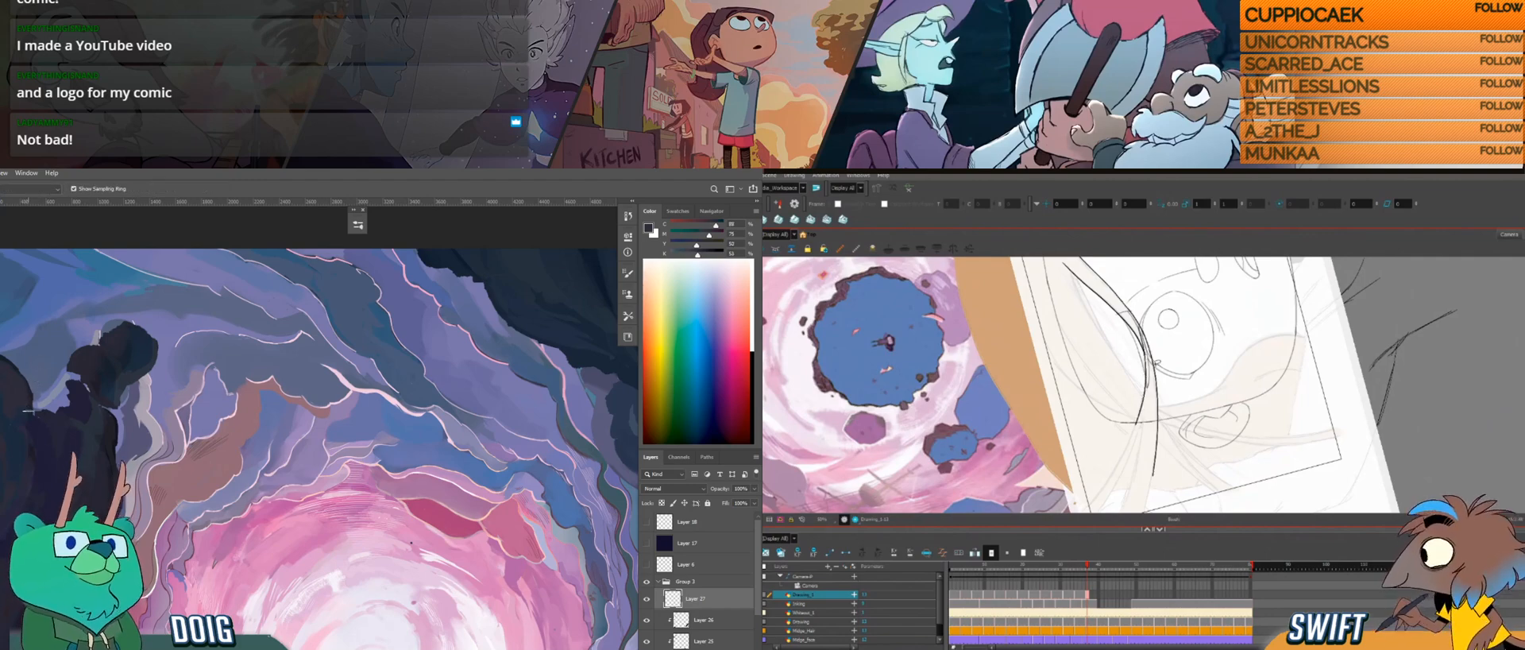
{"action": "left_click_drag", "start_coordinate": [1131, 492], "coordinate": [1168, 499]}
{"action": "left_click_drag", "start_coordinate": [1168, 499], "coordinate": [1144, 469]}
Step: Touch up the dark rocks at the portal's edge with sampled colours and try a strand branching off below the eye
{"action": "left_click_drag", "start_coordinate": [81, 489], "coordinate": [119, 421]}
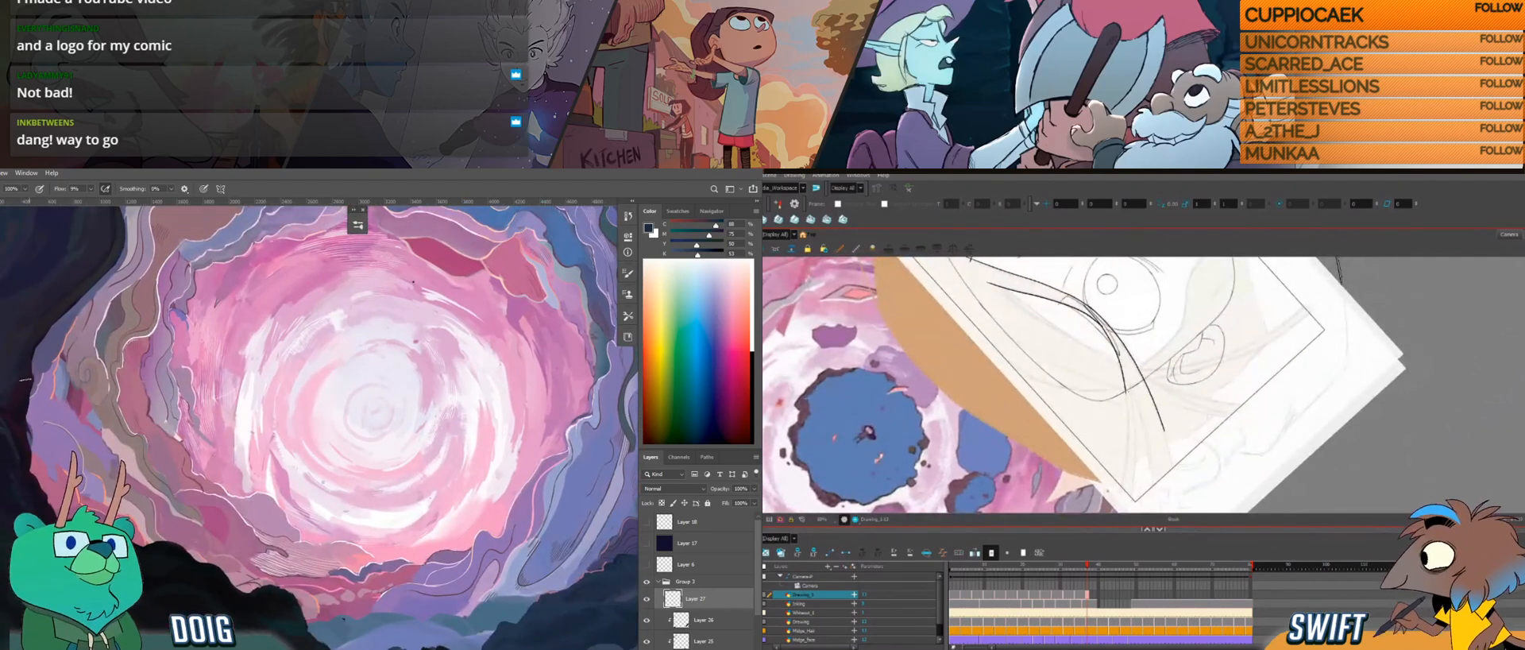
{"action": "left_click", "coordinate": [29, 383], "text": "alt"}
{"action": "left_click_drag", "start_coordinate": [1099, 316], "coordinate": [1128, 419]}
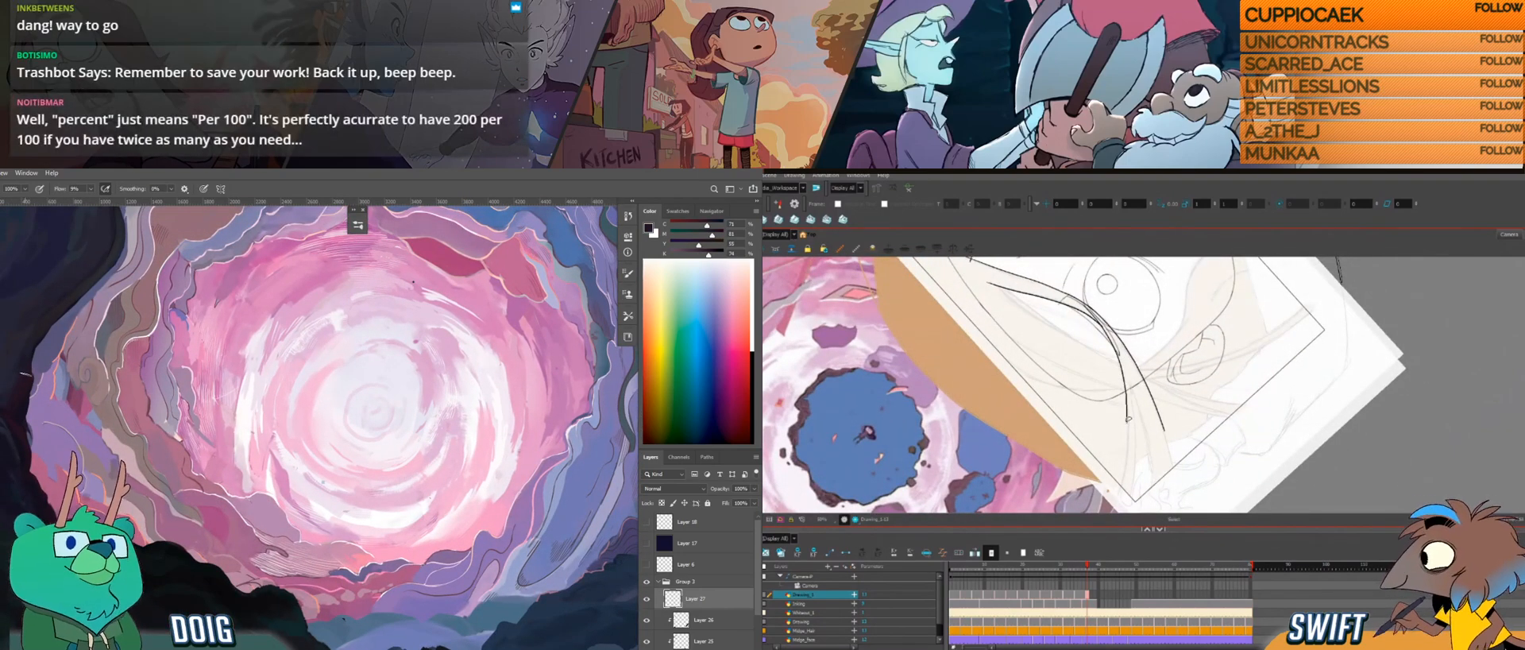
{"action": "left_click_drag", "start_coordinate": [27, 361], "coordinate": [30, 409]}
{"action": "key", "text": "ctrl+z"}
{"action": "left_click", "coordinate": [7, 422], "text": "alt"}
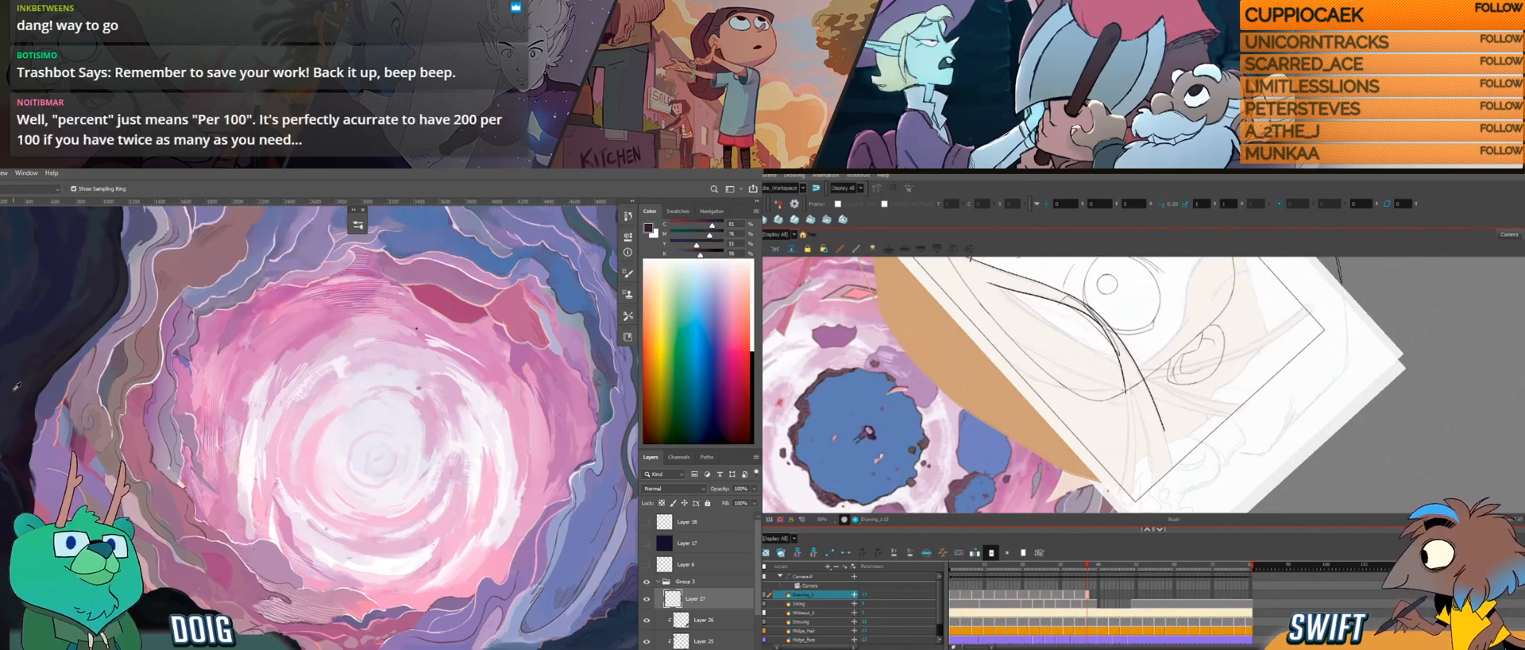
Step: Draw the hair strand branching off below the eye towards the frame's corner, retrying its curve
{"action": "left_click_drag", "start_coordinate": [1125, 393], "coordinate": [1121, 494]}
{"action": "key", "text": "alt"}
{"action": "left_click", "coordinate": [21, 475], "text": "alt"}
{"action": "left_click_drag", "start_coordinate": [1130, 383], "coordinate": [1132, 455]}
{"action": "key", "text": "ctrl+z"}
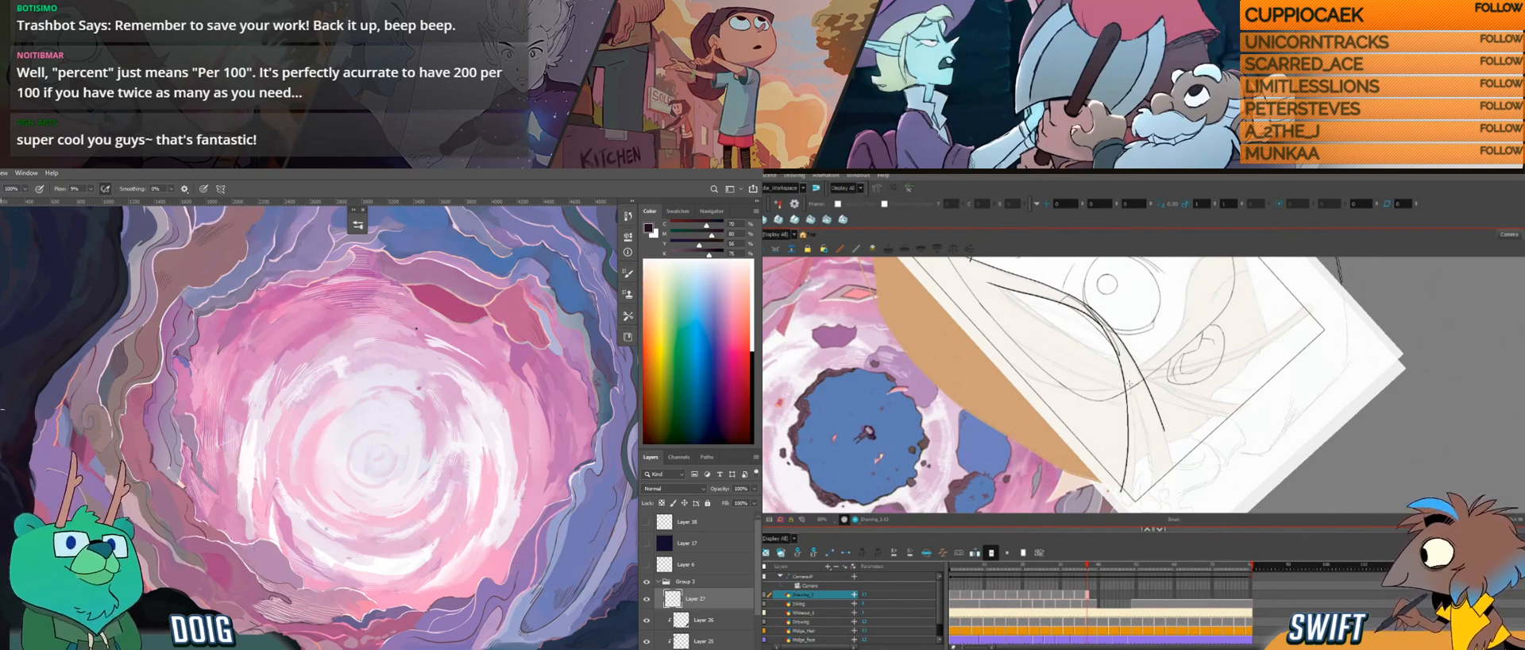
{"action": "left_click_drag", "start_coordinate": [1131, 391], "coordinate": [1129, 507]}
{"action": "key", "text": "ctrl+z"}
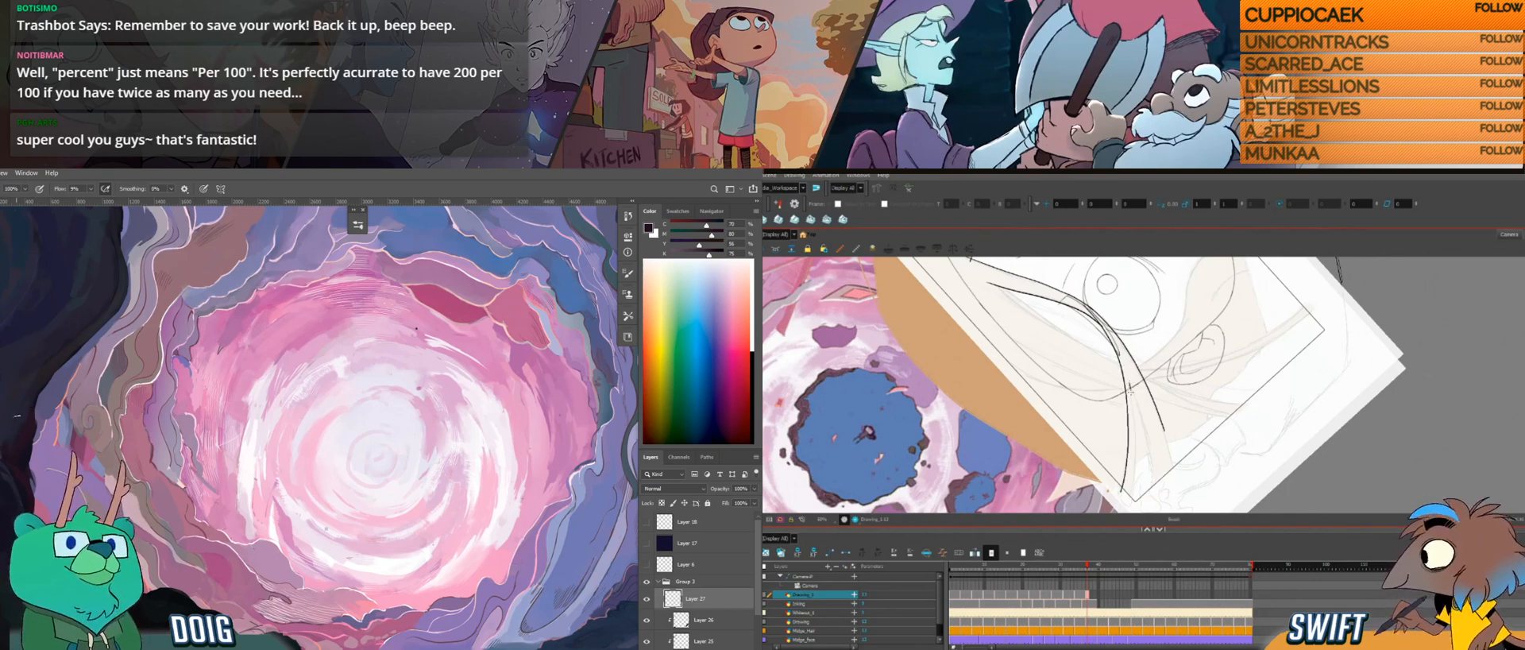
Step: Finish the strand branching off below the eye with a line running down to the frame's corner
{"action": "left_click_drag", "start_coordinate": [1134, 449], "coordinate": [1131, 502]}
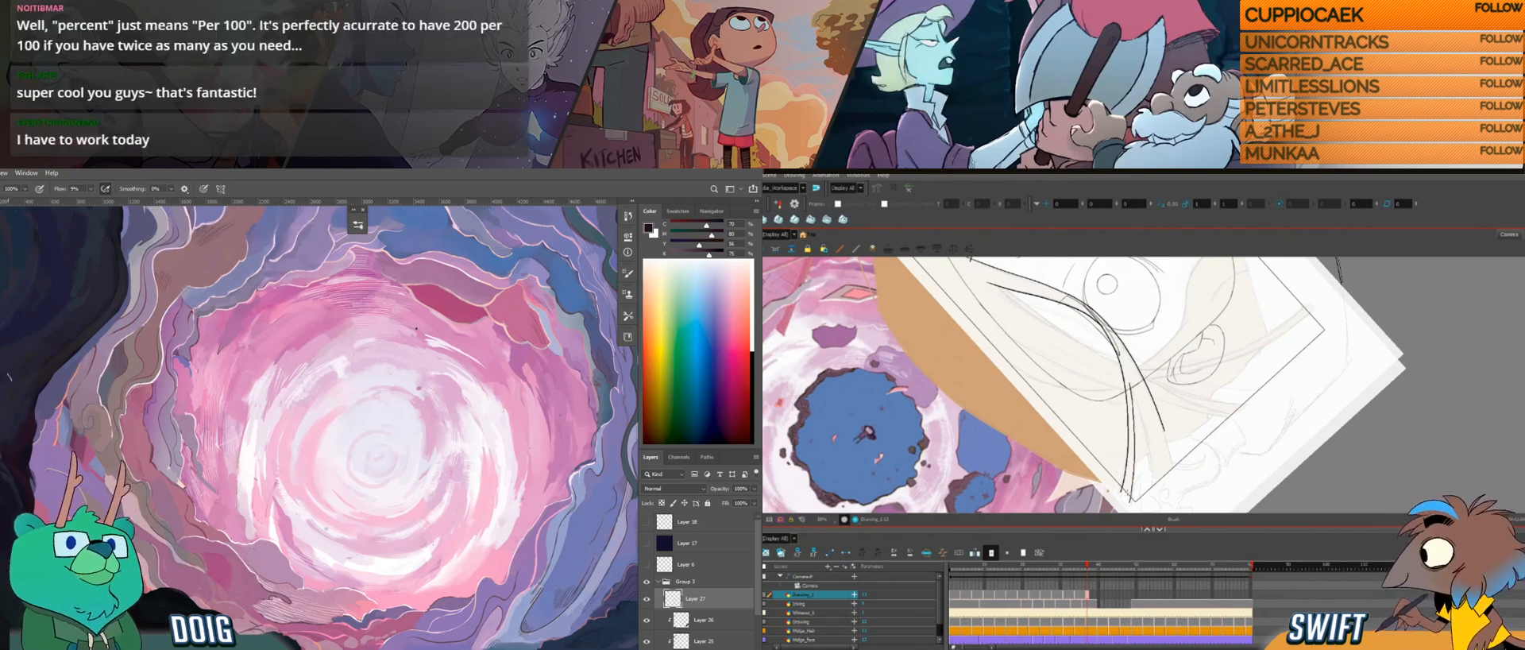
{"action": "key", "text": "alt+s"}
{"action": "key", "text": "ctrl+alt"}
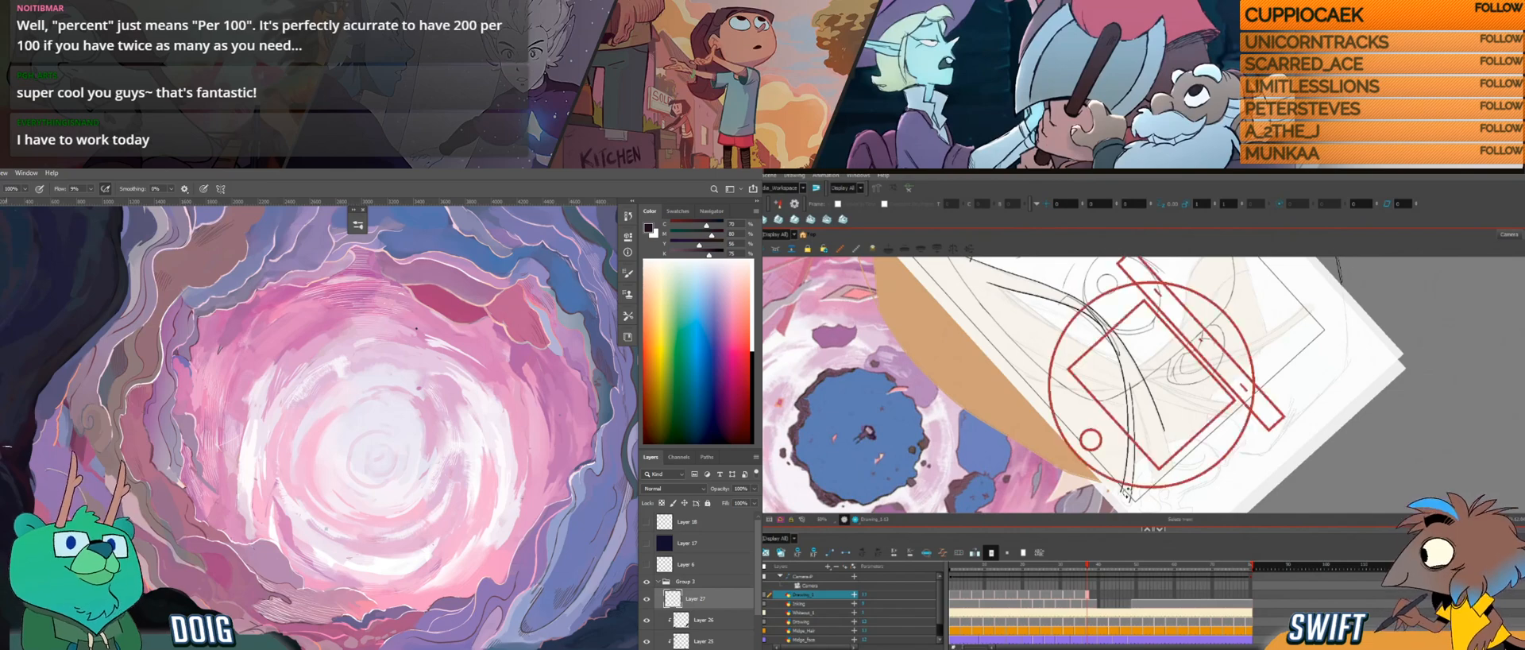
{"action": "mouse_move", "coordinate": [1127, 494]}
{"action": "left_mouse_down"}
{"action": "mouse_move", "coordinate": [1093, 433]}
{"action": "mouse_move", "coordinate": [1108, 396]}
{"action": "left_mouse_up"}
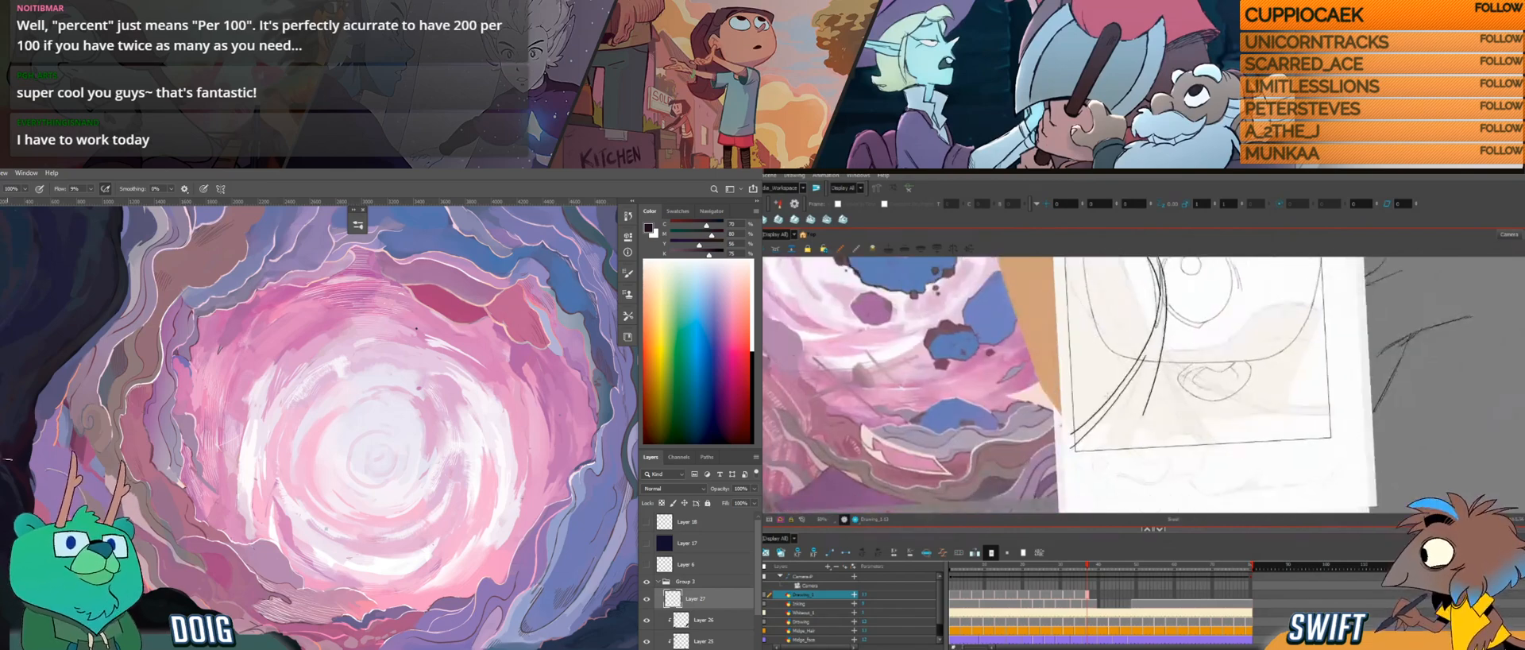
Step: Touch up the dark rocks in Photoshop and add a short hair line beside the branching strand in Harmony
{"action": "left_click_drag", "start_coordinate": [58, 433], "coordinate": [113, 392]}
{"action": "left_click", "coordinate": [79, 420], "text": "alt"}
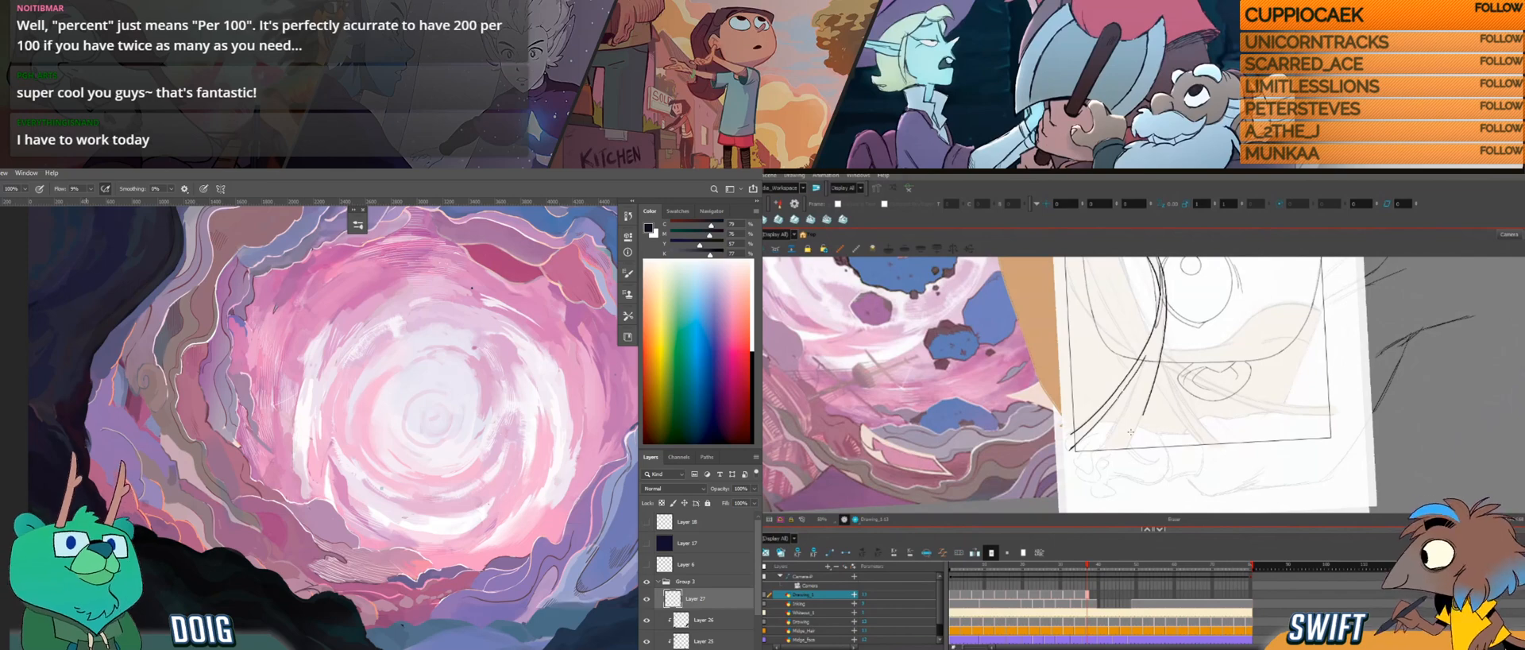
{"action": "left_click_drag", "start_coordinate": [1127, 386], "coordinate": [1116, 397]}
{"action": "key", "text": "alt+b"}
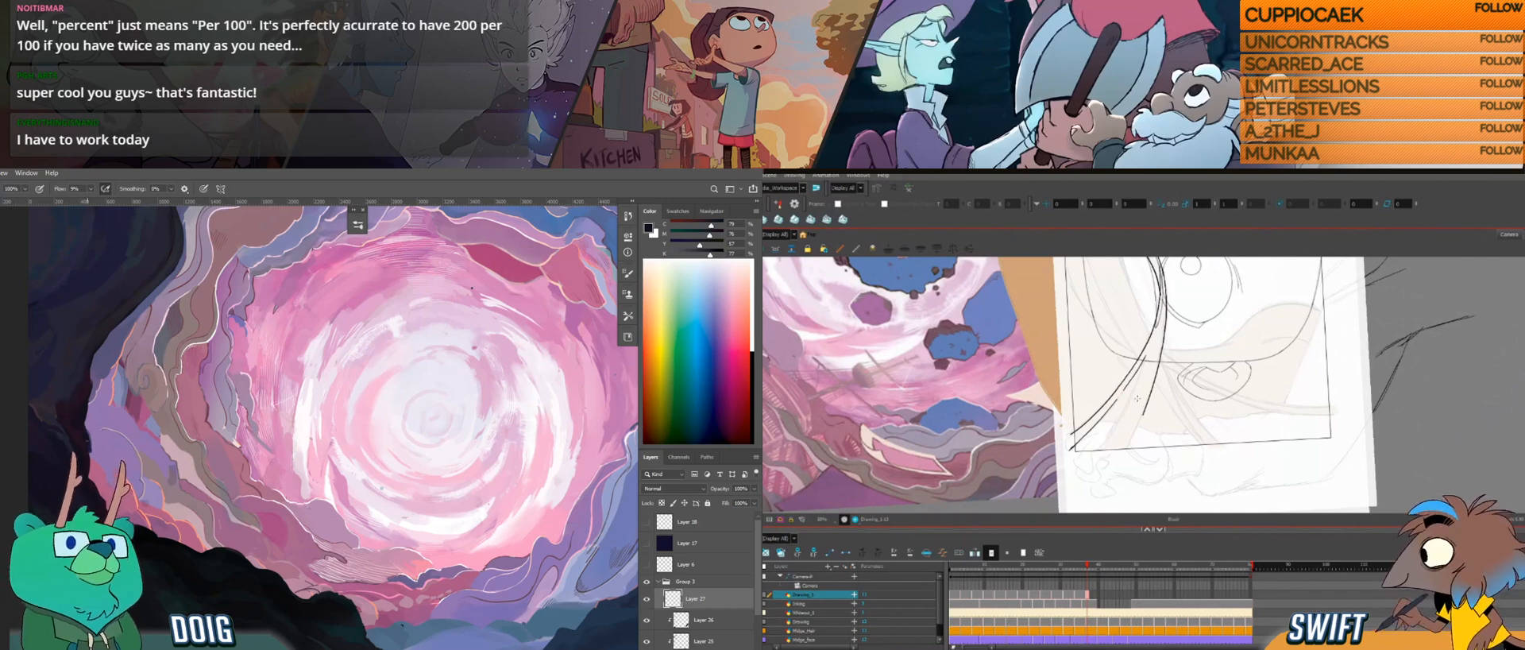
{"action": "key", "text": "e"}
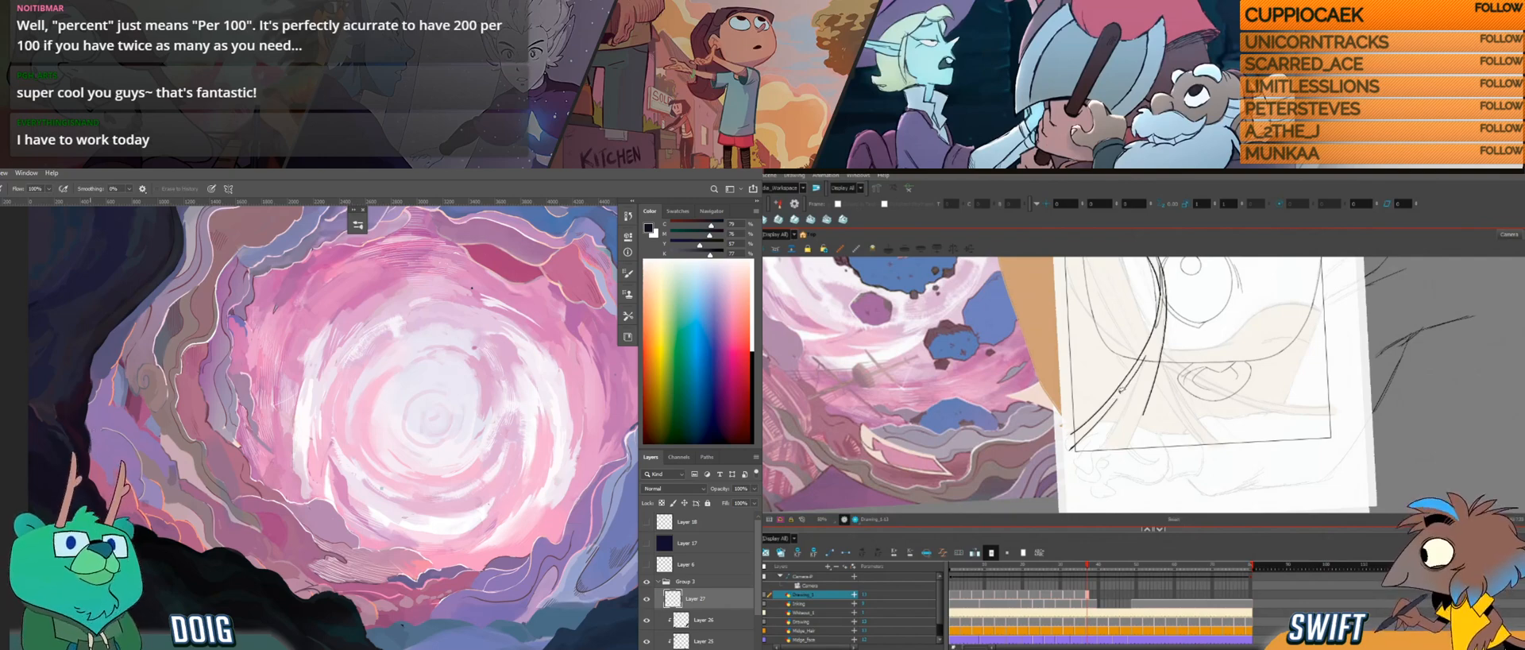
Step: Work across to the dark rocks below the portal in Photoshop and paint strokes on the foreground rock
{"action": "left_click_drag", "start_coordinate": [147, 421], "coordinate": [99, 327]}
{"action": "left_click_drag", "start_coordinate": [272, 421], "coordinate": [58, 393]}
{"action": "left_click_drag", "start_coordinate": [260, 443], "coordinate": [85, 378]}
{"action": "left_click_drag", "start_coordinate": [114, 425], "coordinate": [41, 378]}
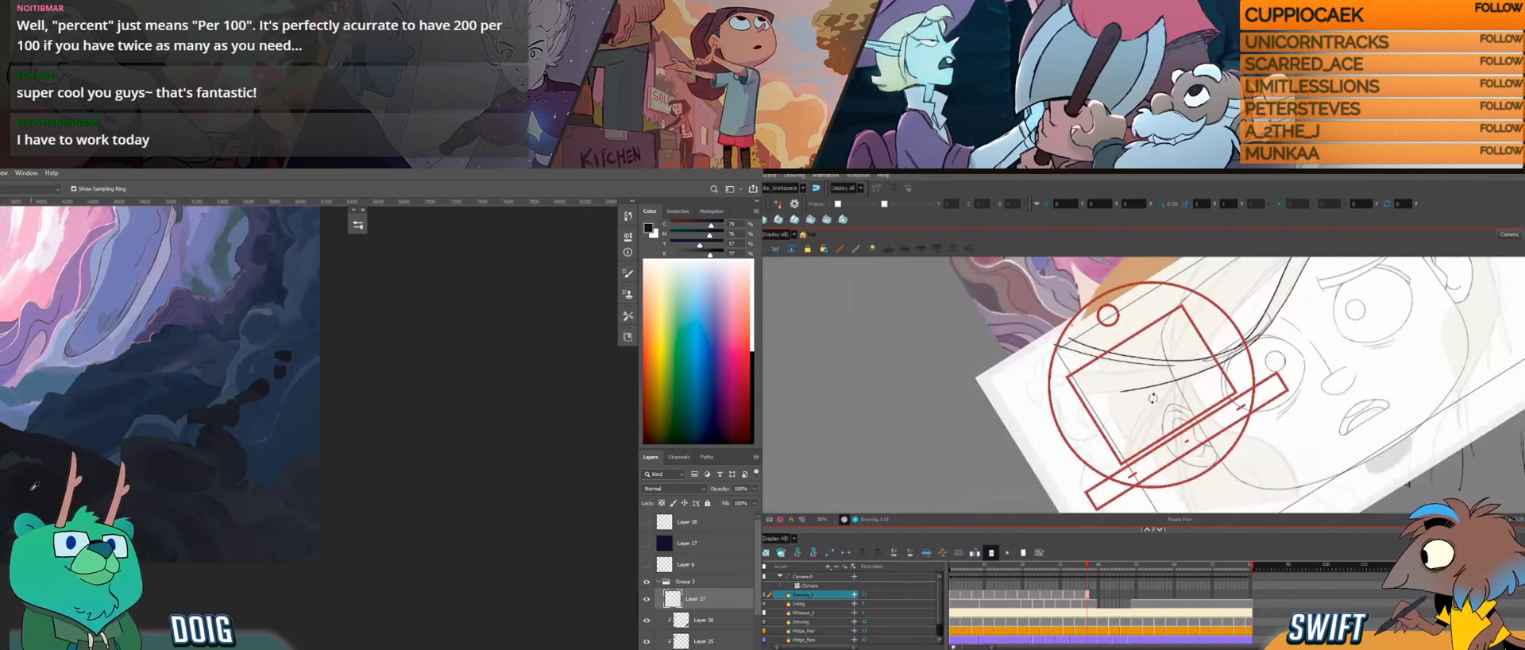
{"action": "key", "text": "b"}
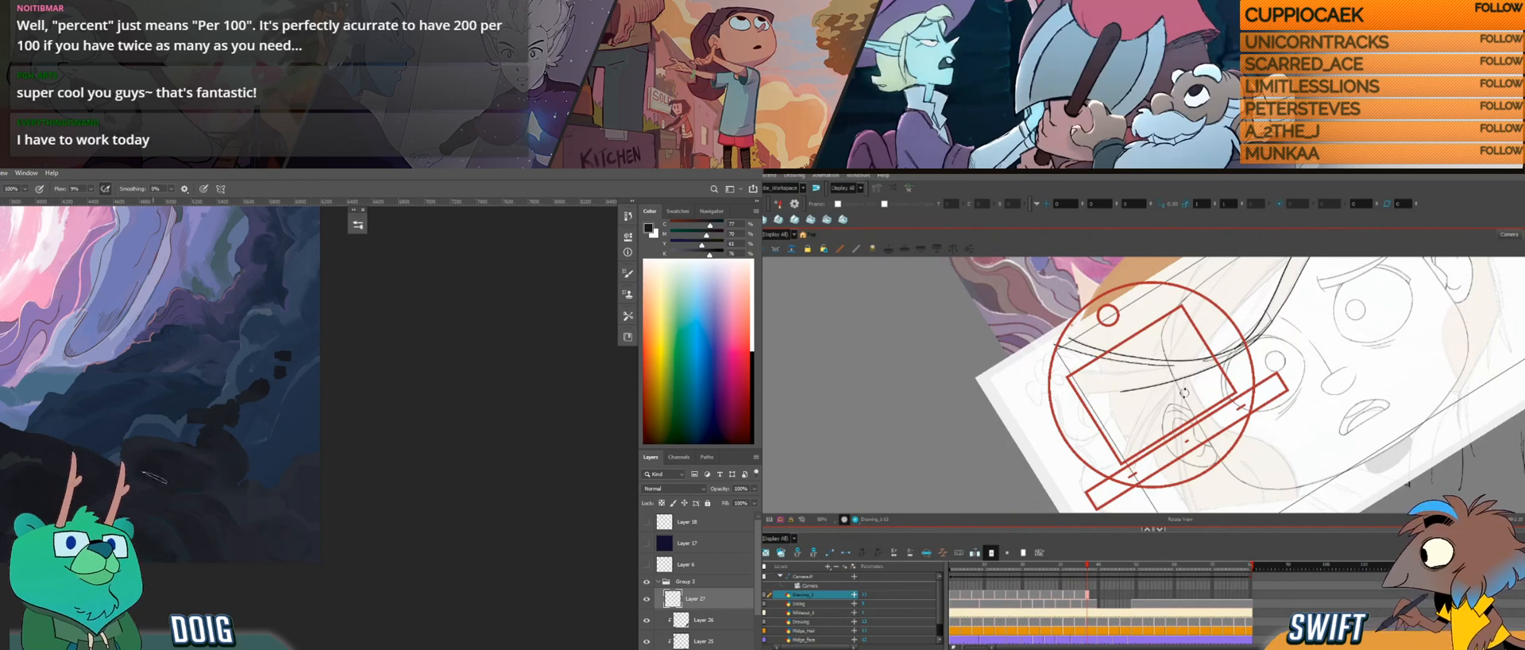
{"action": "key", "text": "alt+b"}
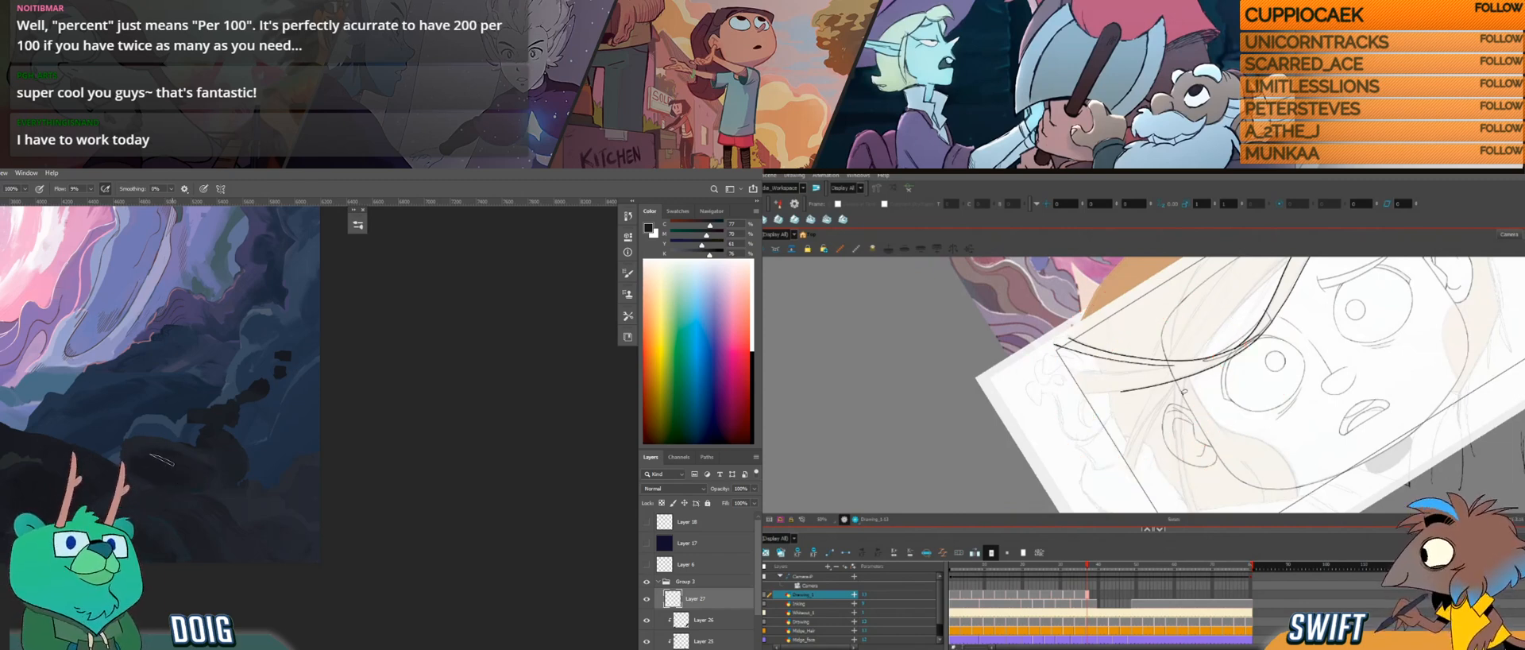
{"action": "key", "text": "ctrl+alt"}
{"action": "left_click_drag", "start_coordinate": [144, 456], "coordinate": [312, 437]}
{"action": "left_click_drag", "start_coordinate": [165, 449], "coordinate": [120, 463]}
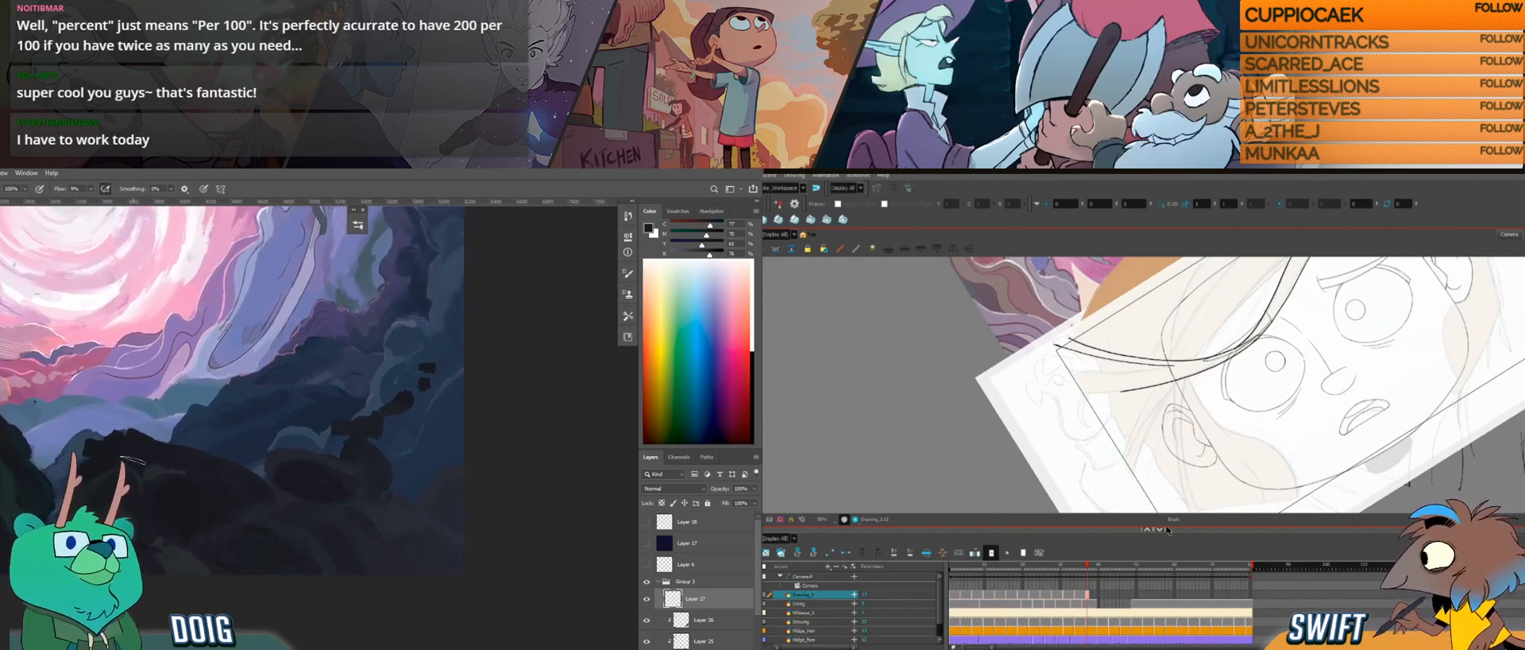
Step: Sample dark rock colours and paint over the upper edge of the foreground rock below the portal
{"action": "key", "text": "ctrl+plus"}
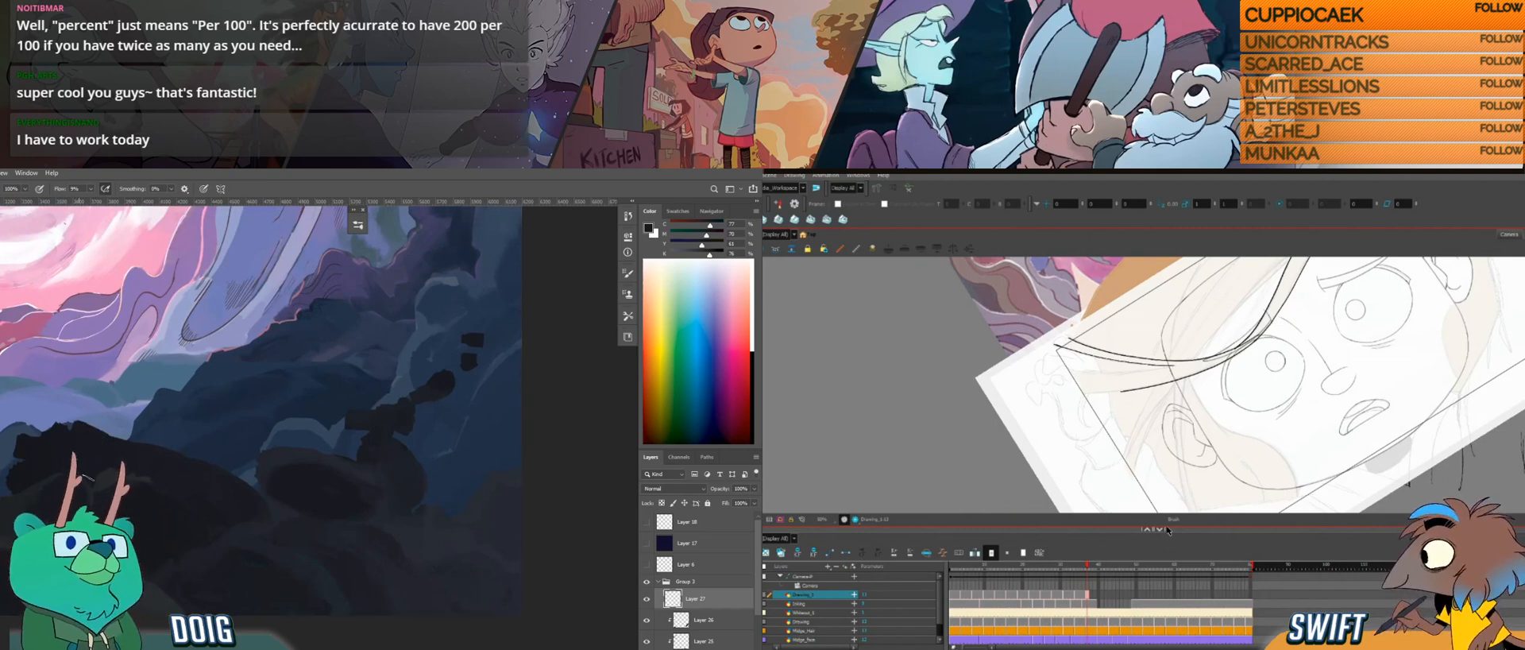
{"action": "key", "text": "i"}
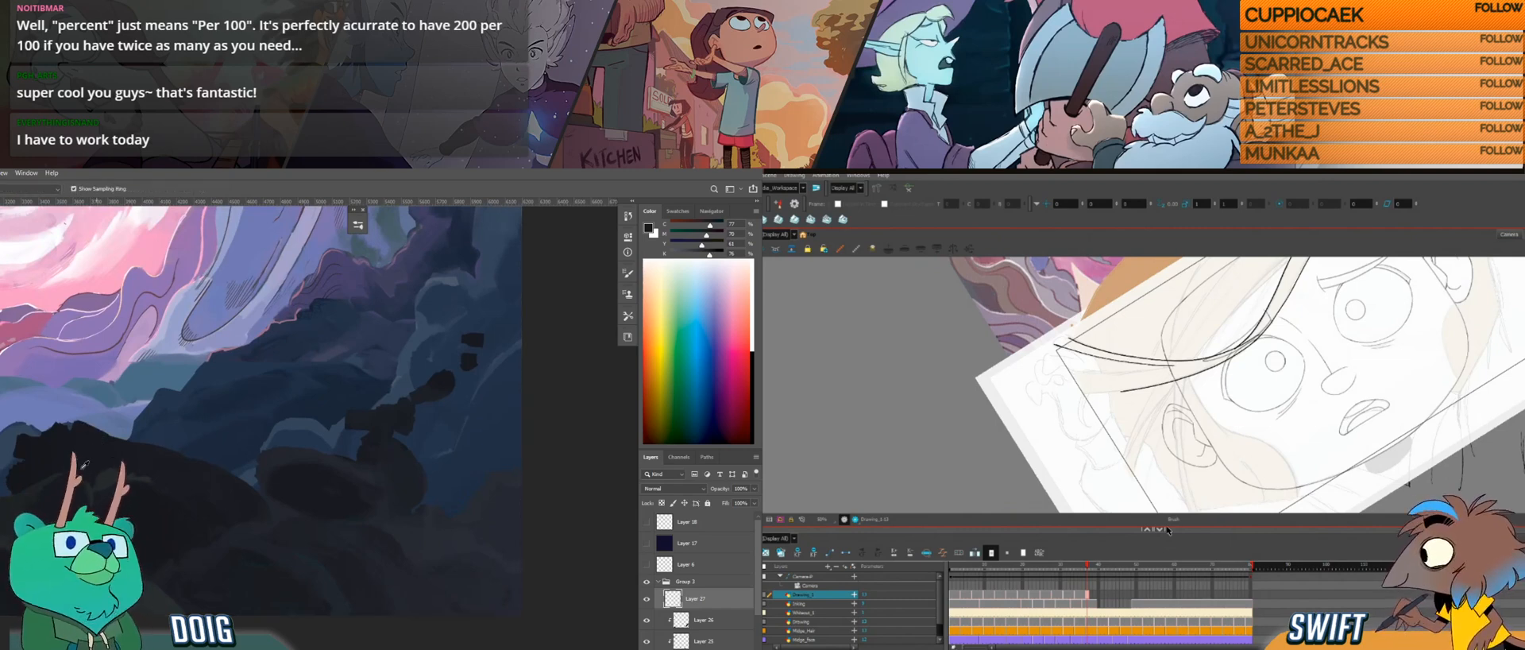
{"action": "key", "text": "b"}
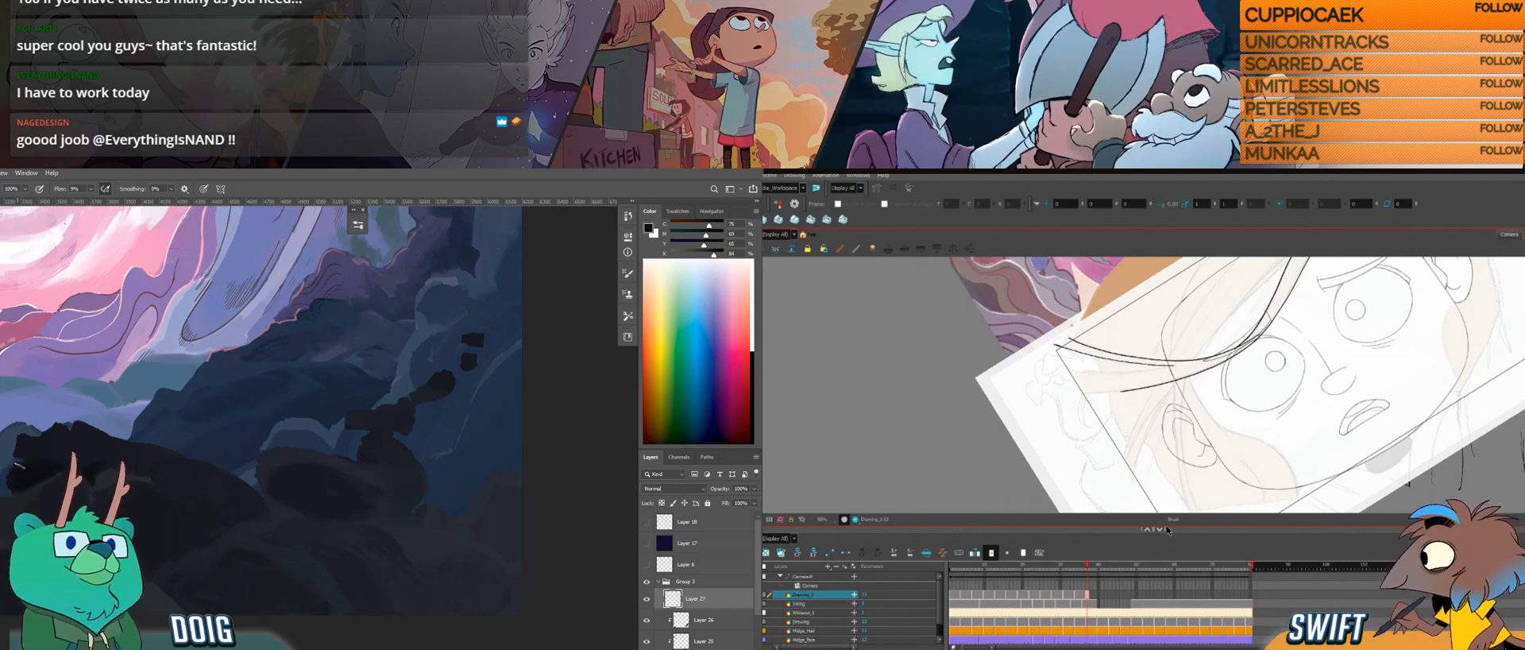
{"action": "left_click", "coordinate": [49, 458], "text": "alt"}
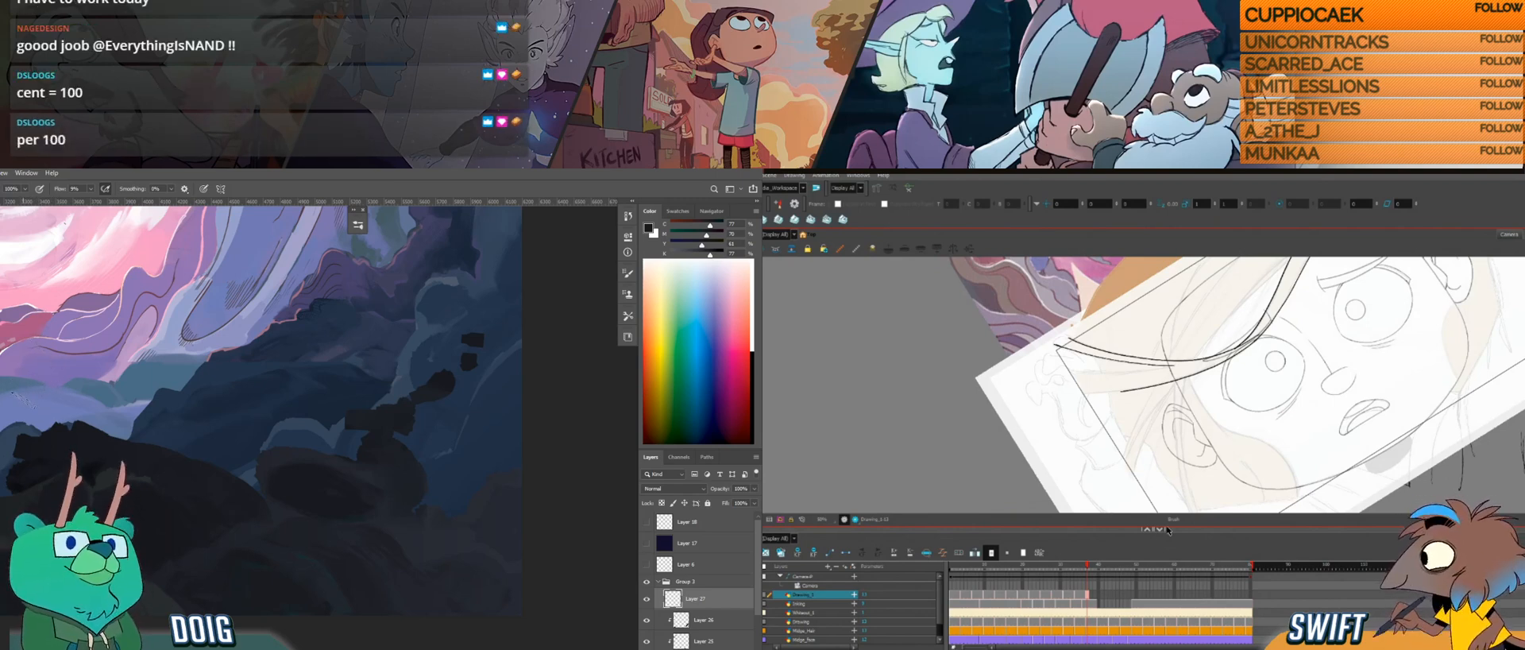
{"action": "key", "text": "i"}
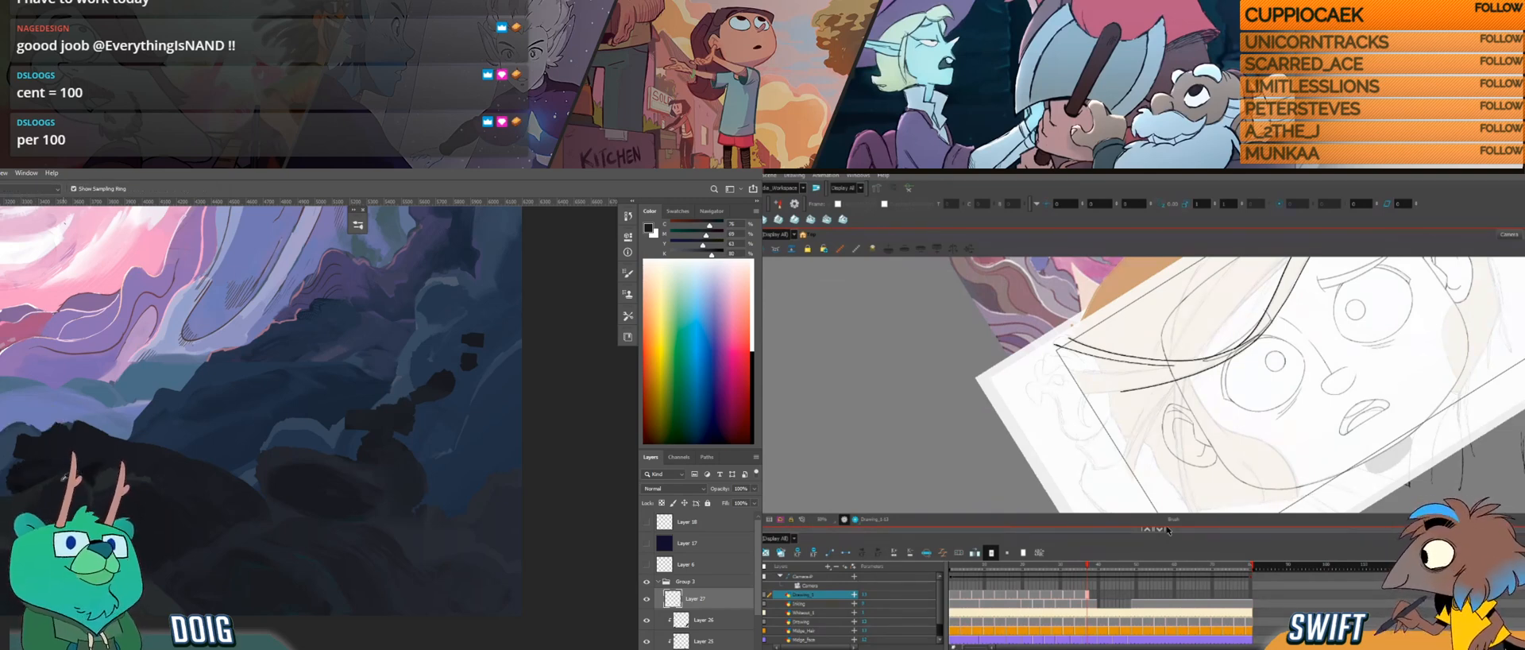
{"action": "left_click", "coordinate": [20, 484], "text": "alt"}
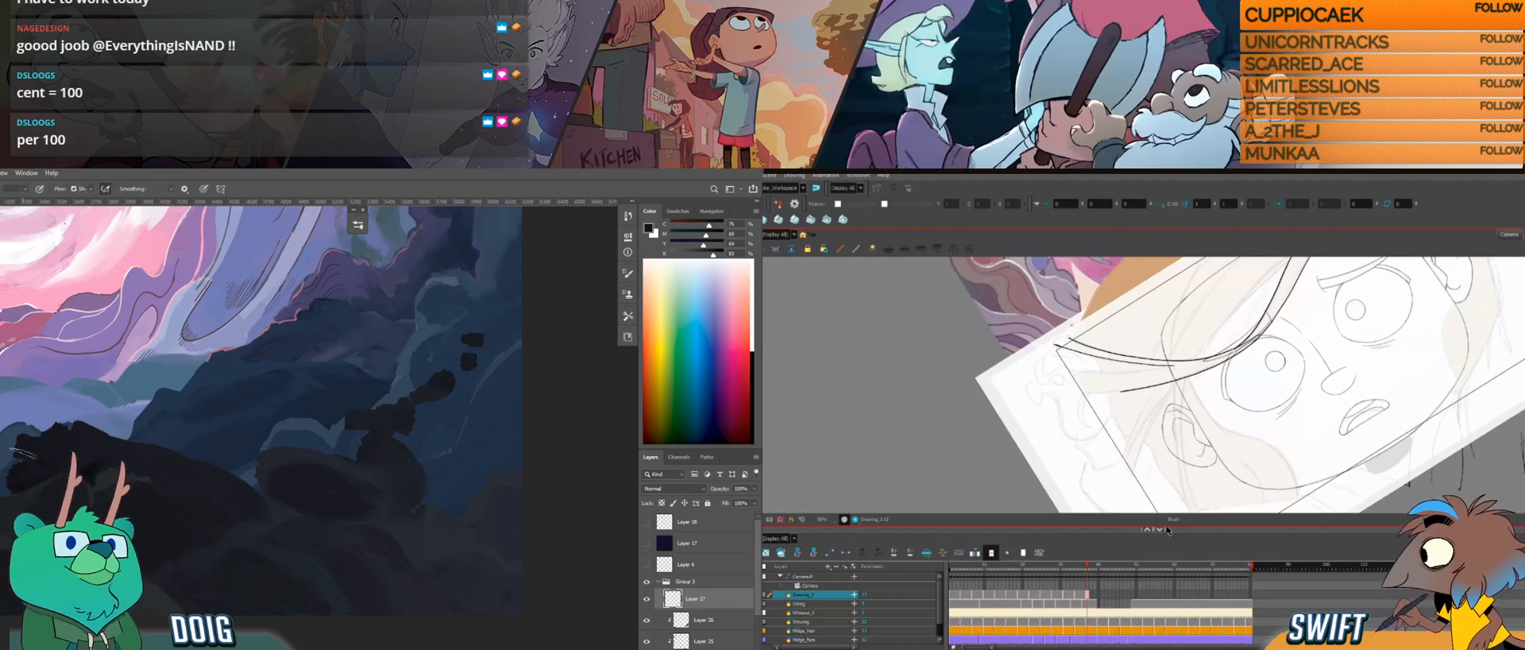
Step: Draw another hair strand branching off beside the eye in Harmony, retrying its lines so they taper near the frame's corner
{"action": "left_click_drag", "start_coordinate": [1171, 477], "coordinate": [1071, 404]}
{"action": "mouse_move", "coordinate": [1179, 370]}
{"action": "left_mouse_down"}
{"action": "mouse_move", "coordinate": [1163, 411]}
{"action": "mouse_move", "coordinate": [1128, 338]}
{"action": "mouse_move", "coordinate": [1117, 406]}
{"action": "mouse_move", "coordinate": [1115, 361]}
{"action": "left_mouse_up"}
{"action": "key", "text": "ctrl+z"}
{"action": "left_click_drag", "start_coordinate": [8, 402], "coordinate": [53, 398]}
{"action": "key", "text": "ctrl+z"}
{"action": "left_click_drag", "start_coordinate": [1113, 360], "coordinate": [1119, 402]}
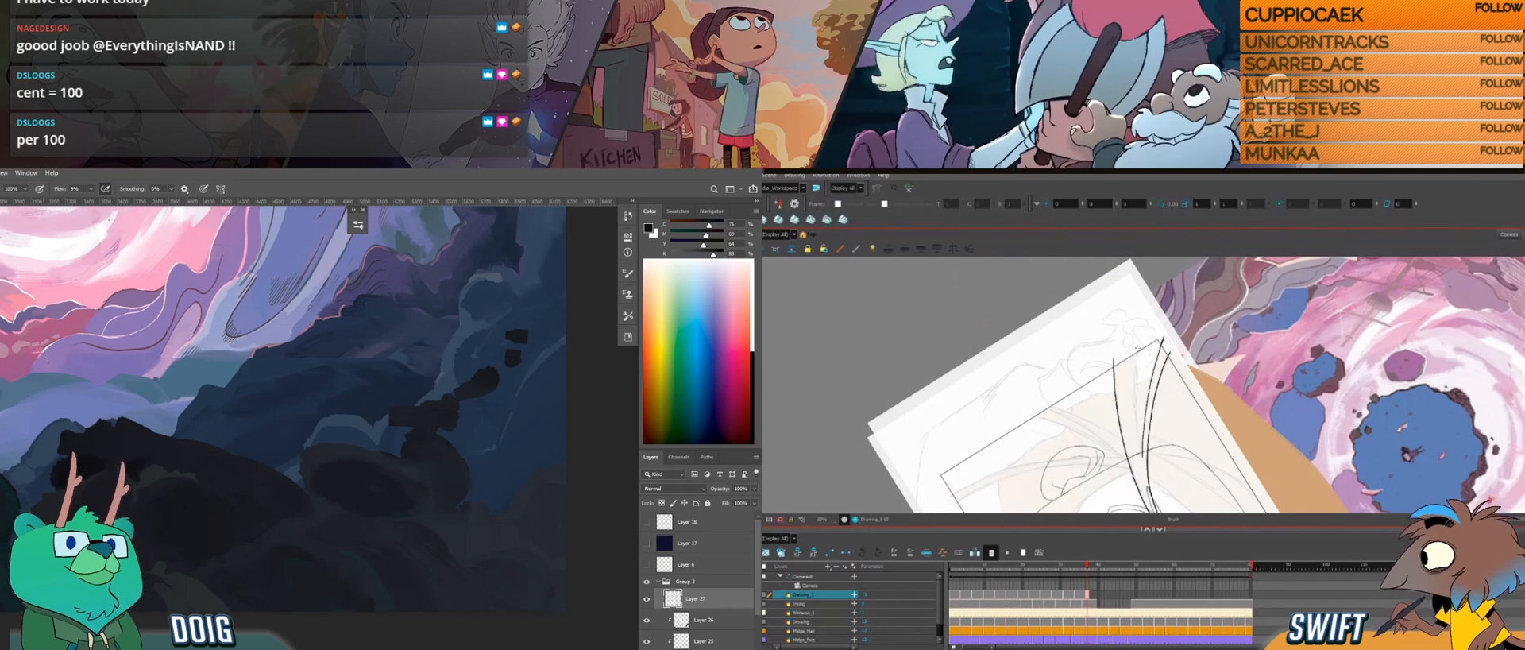
{"action": "mouse_move", "coordinate": [1136, 350]}
{"action": "left_mouse_down"}
{"action": "mouse_move", "coordinate": [1157, 471]}
{"action": "mouse_move", "coordinate": [1221, 405]}
{"action": "mouse_move", "coordinate": [1183, 361]}
{"action": "left_mouse_up"}
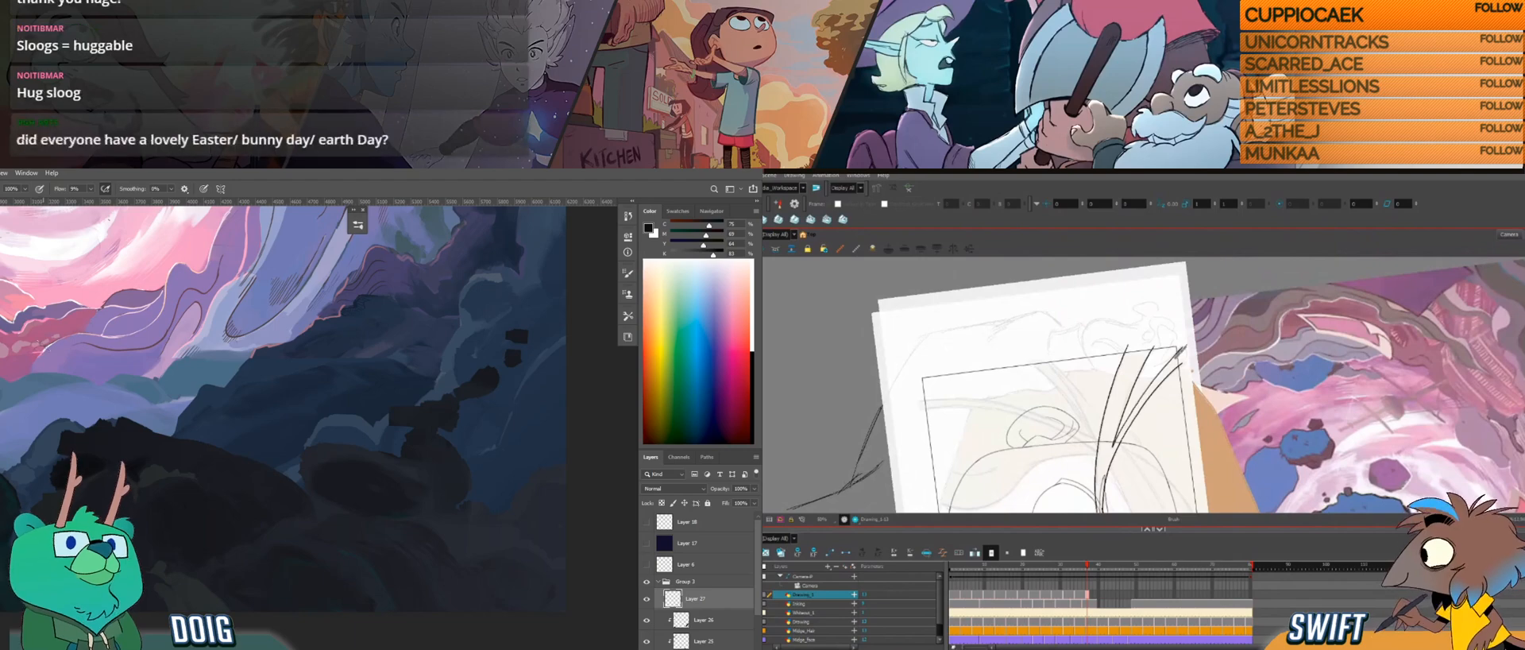
{"action": "mouse_move", "coordinate": [1184, 378]}
{"action": "left_mouse_down"}
{"action": "mouse_move", "coordinate": [1189, 414]}
{"action": "mouse_move", "coordinate": [1204, 403]}
{"action": "mouse_move", "coordinate": [1169, 355]}
{"action": "left_mouse_up"}
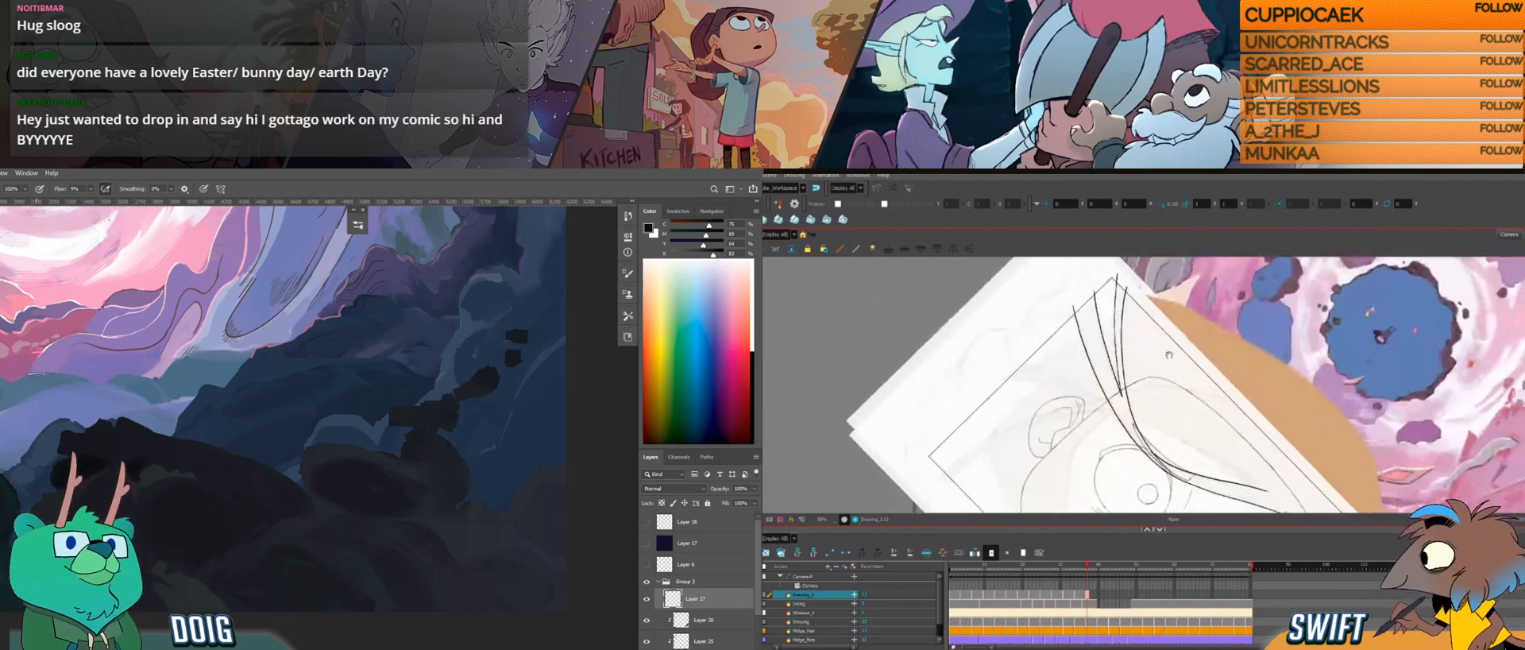
{"action": "mouse_move", "coordinate": [1178, 398]}
{"action": "left_mouse_down"}
{"action": "mouse_move", "coordinate": [1195, 405]}
{"action": "mouse_move", "coordinate": [1202, 368]}
{"action": "left_mouse_up"}
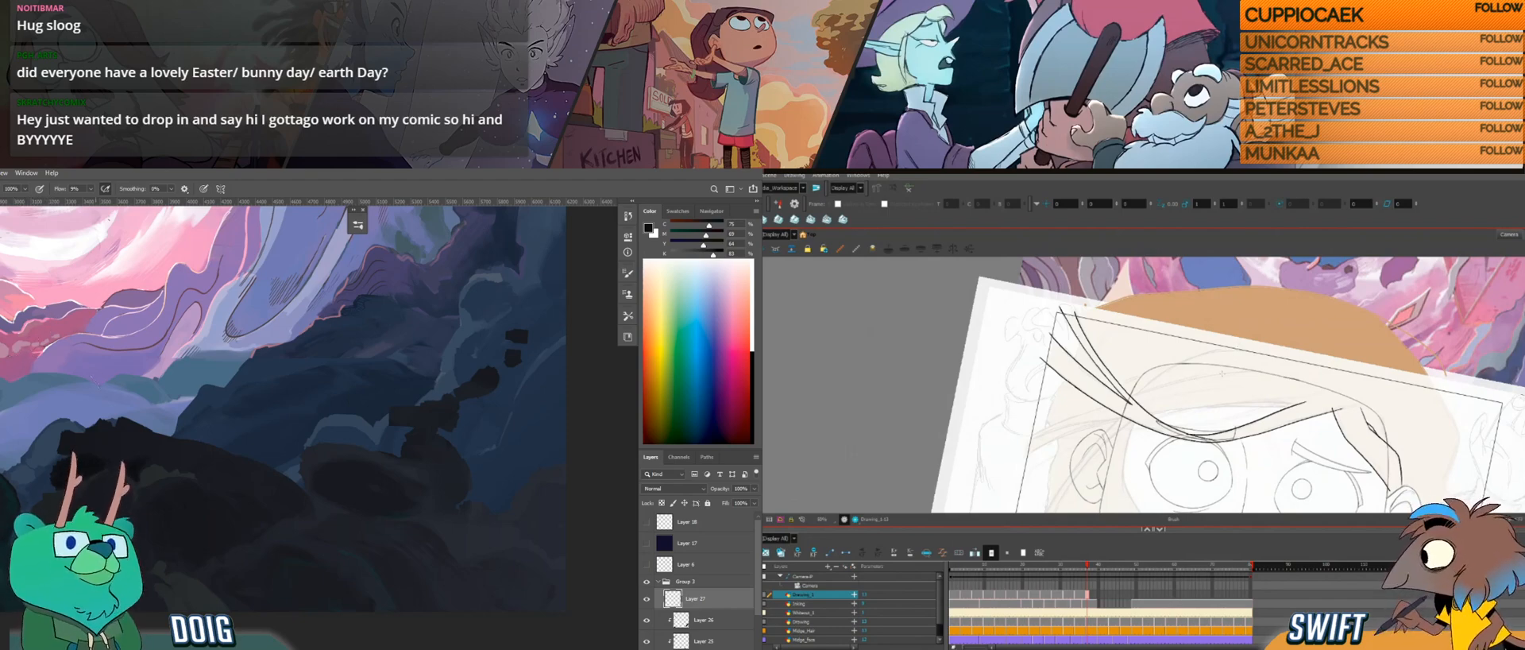
{"action": "left_click_drag", "start_coordinate": [1217, 382], "coordinate": [1209, 361]}
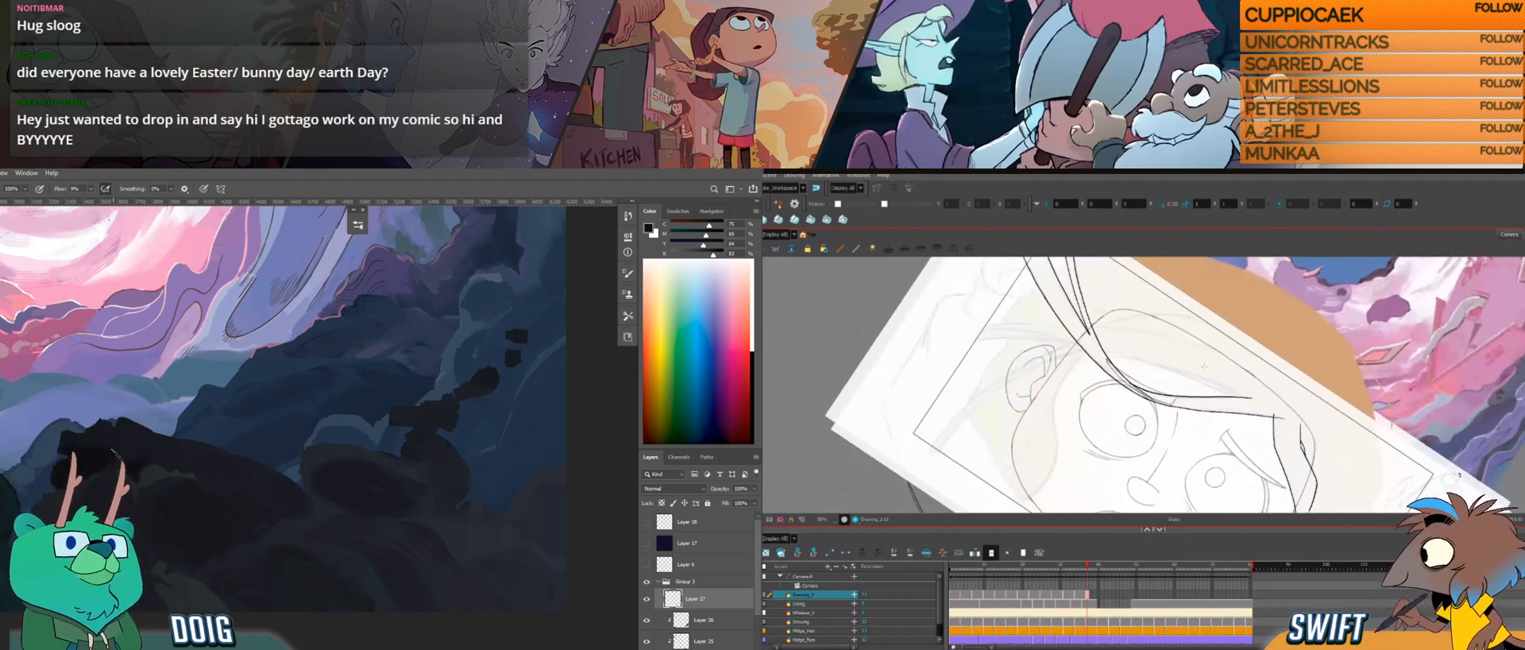
Step: Dab sampled dark colour along the foreground rock's crest in Photoshop while turning the Harmony drawing towards the forehead strand
{"action": "left_click", "coordinate": [141, 438], "text": "alt"}
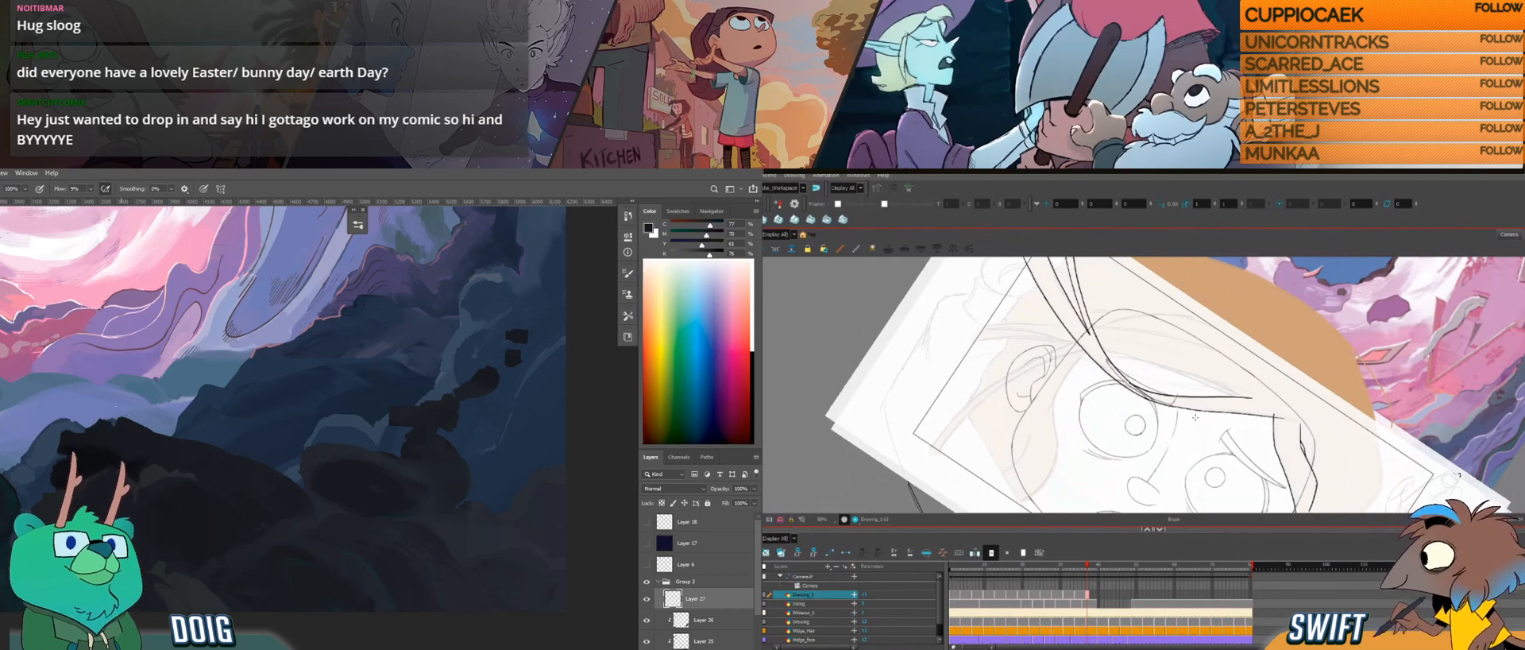
{"action": "key", "text": "ctrl+alt"}
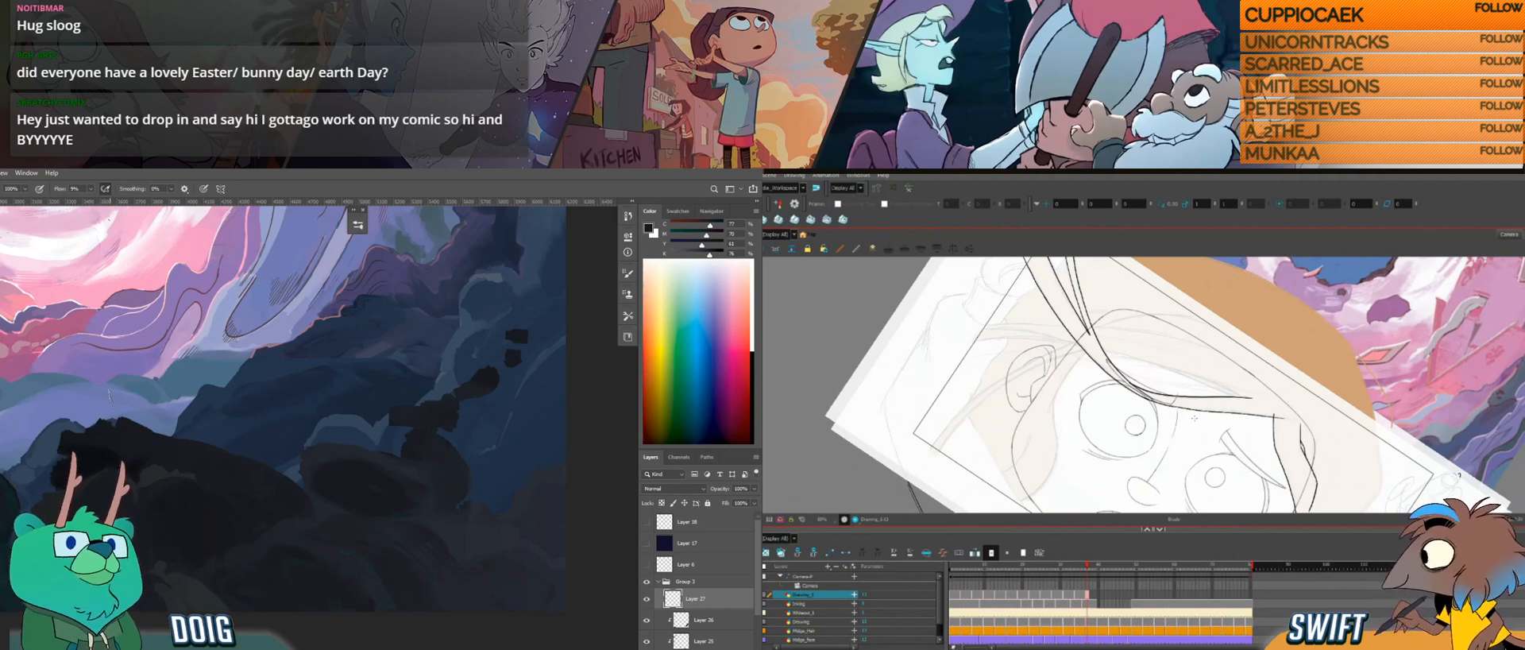
{"action": "key", "text": "ctrl+alt"}
{"action": "mouse_move", "coordinate": [1192, 433]}
{"action": "left_mouse_down"}
{"action": "mouse_move", "coordinate": [1213, 395]}
{"action": "mouse_move", "coordinate": [1176, 354]}
{"action": "left_mouse_up"}
{"action": "key", "text": "ctrl+alt"}
{"action": "left_click", "coordinate": [101, 451], "text": "alt"}
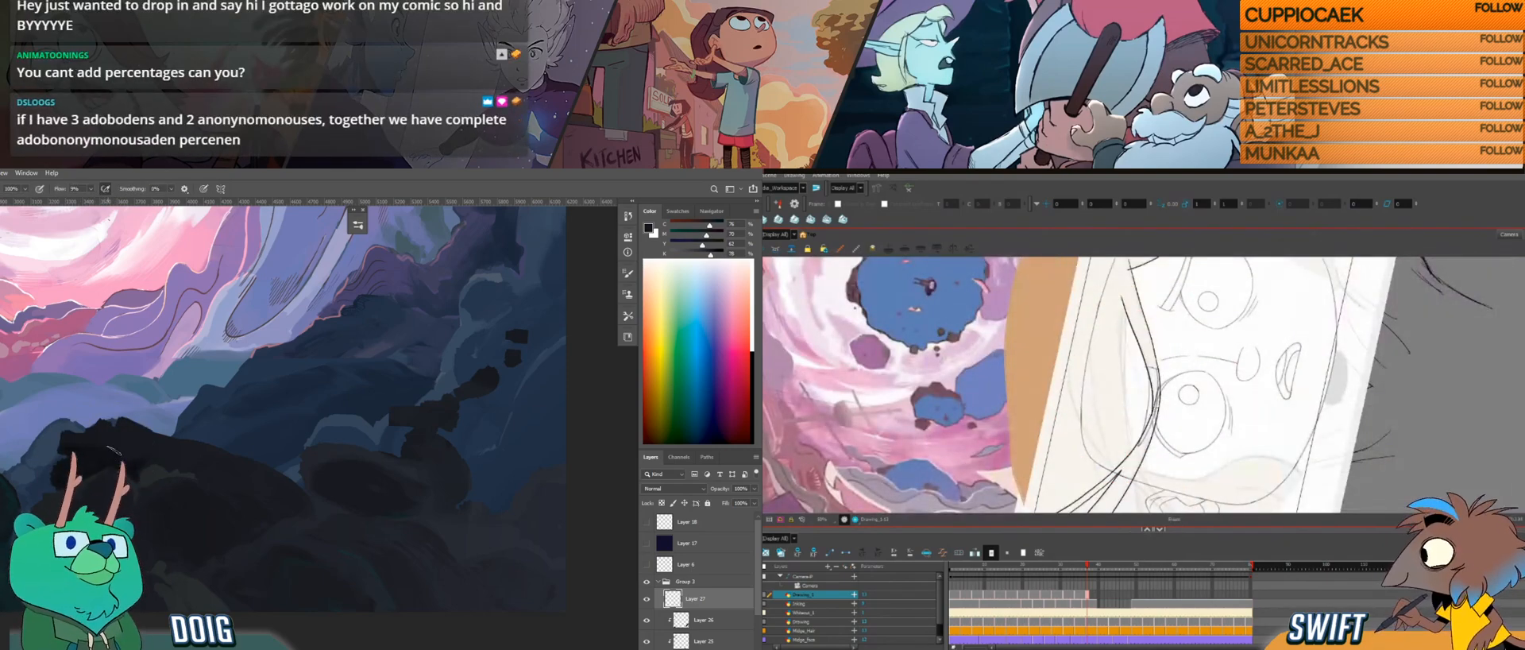
Step: Draw an inner hair line alongside the forehead strand above the eye, replacing the first long stroke with shorter ones
{"action": "key", "text": "ctrl+alt"}
{"action": "left_click_drag", "start_coordinate": [1170, 374], "coordinate": [1155, 412]}
{"action": "key", "text": "ctrl+alt"}
{"action": "mouse_move", "coordinate": [1176, 346]}
{"action": "left_mouse_down"}
{"action": "mouse_move", "coordinate": [1173, 300]}
{"action": "mouse_move", "coordinate": [1110, 308]}
{"action": "mouse_move", "coordinate": [1103, 271]}
{"action": "left_mouse_up"}
{"action": "key", "text": "space"}
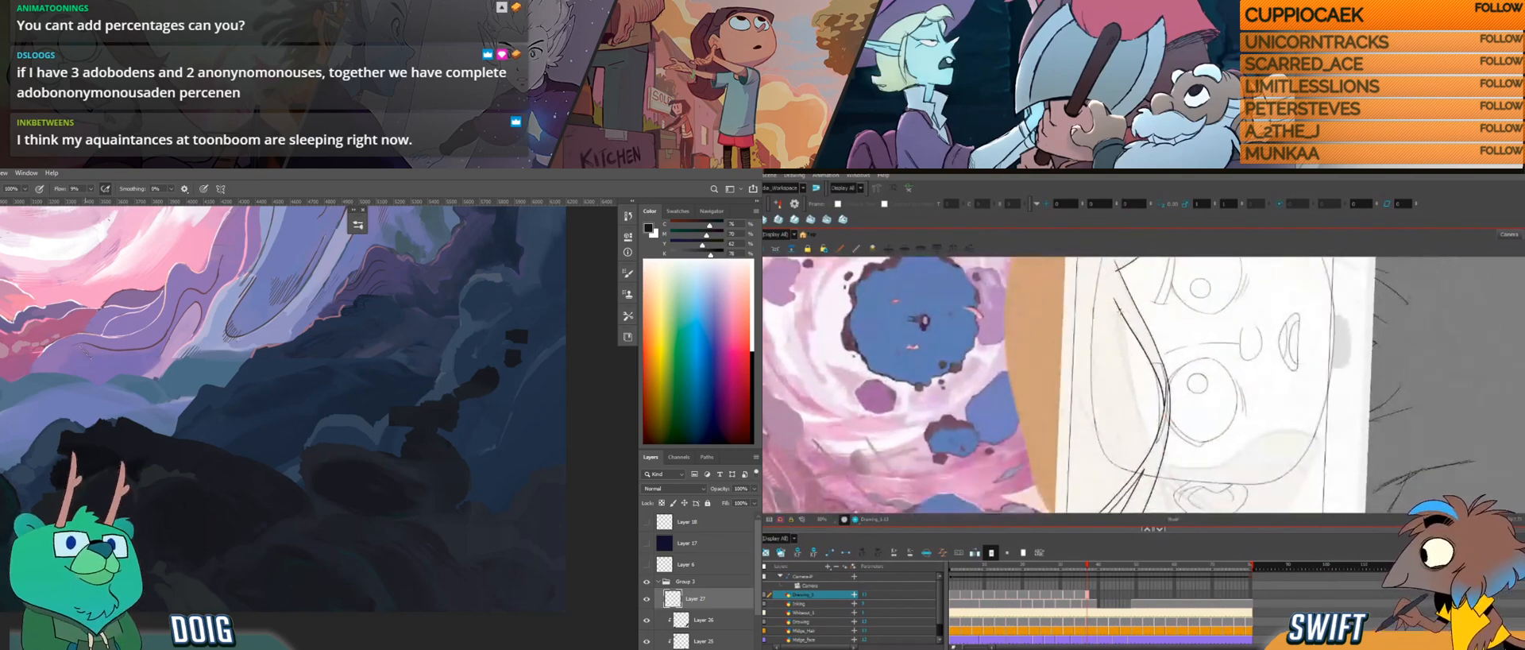
{"action": "left_click_drag", "start_coordinate": [1122, 321], "coordinate": [1150, 450]}
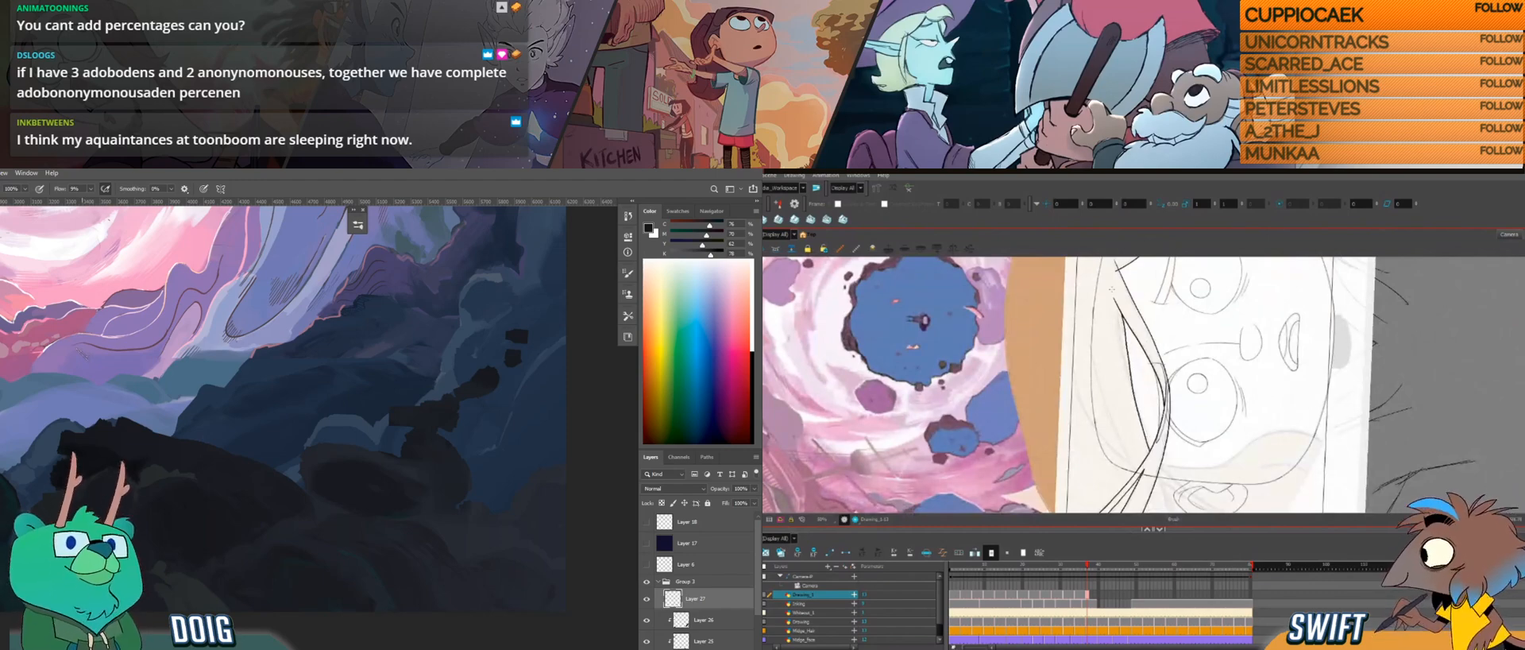
{"action": "key", "text": "ctrl+z"}
{"action": "left_click_drag", "start_coordinate": [1119, 342], "coordinate": [1141, 410]}
{"action": "left_click_drag", "start_coordinate": [1121, 335], "coordinate": [1139, 415]}
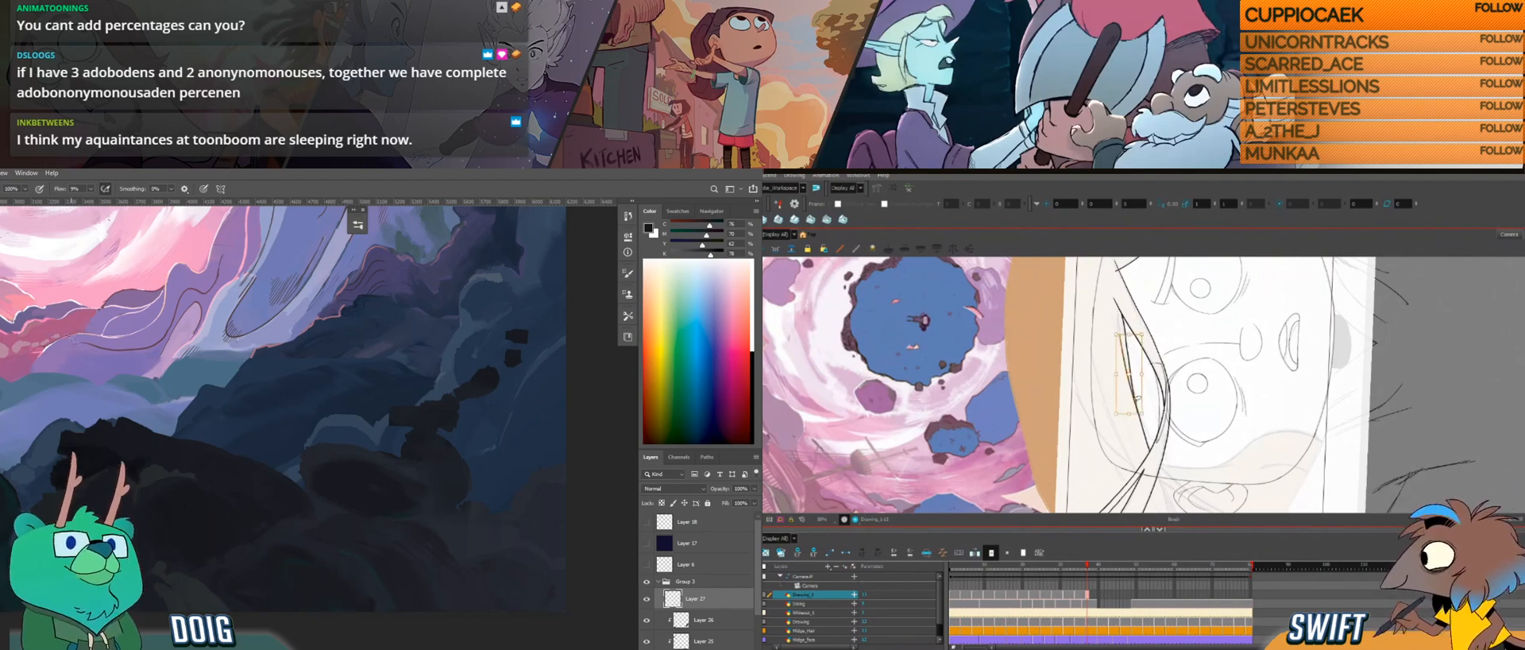
{"action": "key", "text": "alt+s"}
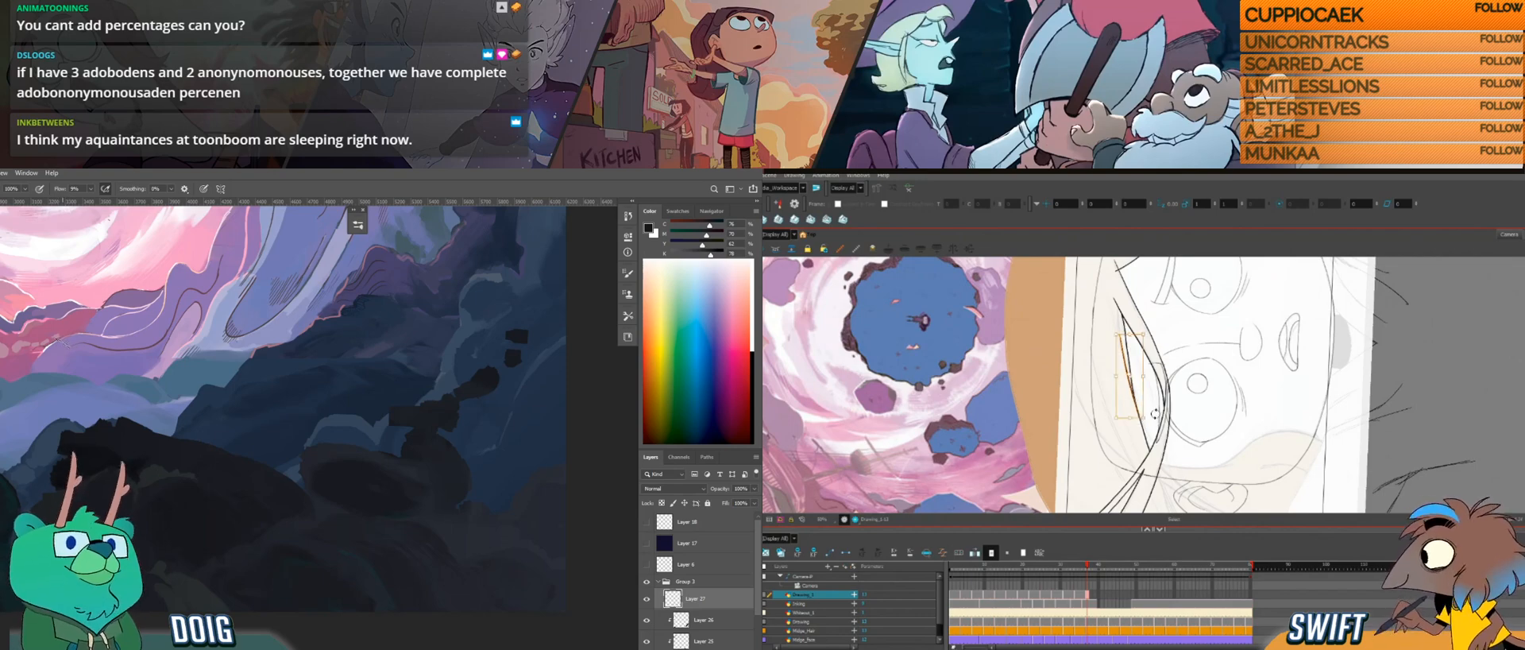
Step: Refine the hair lines where the strands split beside the eye in Harmony, and dab the foreground rock in Photoshop
{"action": "key", "text": "ctrl+alt"}
{"action": "left_click_drag", "start_coordinate": [1215, 386], "coordinate": [1170, 420]}
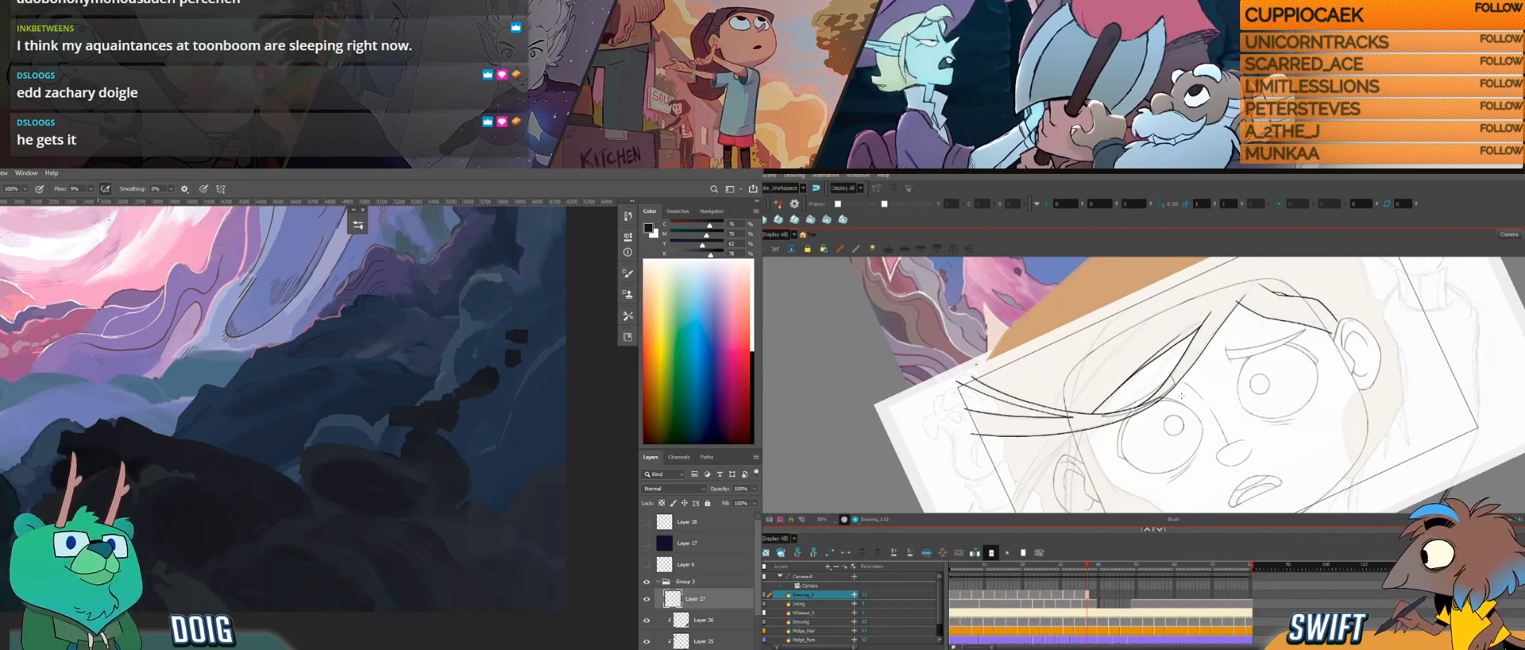
{"action": "left_click_drag", "start_coordinate": [1181, 395], "coordinate": [1051, 348]}
{"action": "left_click_drag", "start_coordinate": [1072, 389], "coordinate": [1082, 357]}
{"action": "mouse_move", "coordinate": [1094, 409]}
{"action": "left_mouse_down"}
{"action": "mouse_move", "coordinate": [1107, 399]}
{"action": "mouse_move", "coordinate": [1129, 427]}
{"action": "left_mouse_up"}
{"action": "mouse_move", "coordinate": [101, 480]}
{"action": "left_mouse_down"}
{"action": "mouse_move", "coordinate": [64, 423]}
{"action": "mouse_move", "coordinate": [28, 467]}
{"action": "left_mouse_up"}
{"action": "mouse_move", "coordinate": [1084, 442]}
{"action": "left_mouse_down"}
{"action": "mouse_move", "coordinate": [1108, 388]}
{"action": "mouse_move", "coordinate": [1096, 448]}
{"action": "mouse_move", "coordinate": [1084, 413]}
{"action": "mouse_move", "coordinate": [1079, 432]}
{"action": "left_mouse_up"}
{"action": "left_click", "coordinate": [39, 436], "text": "alt"}
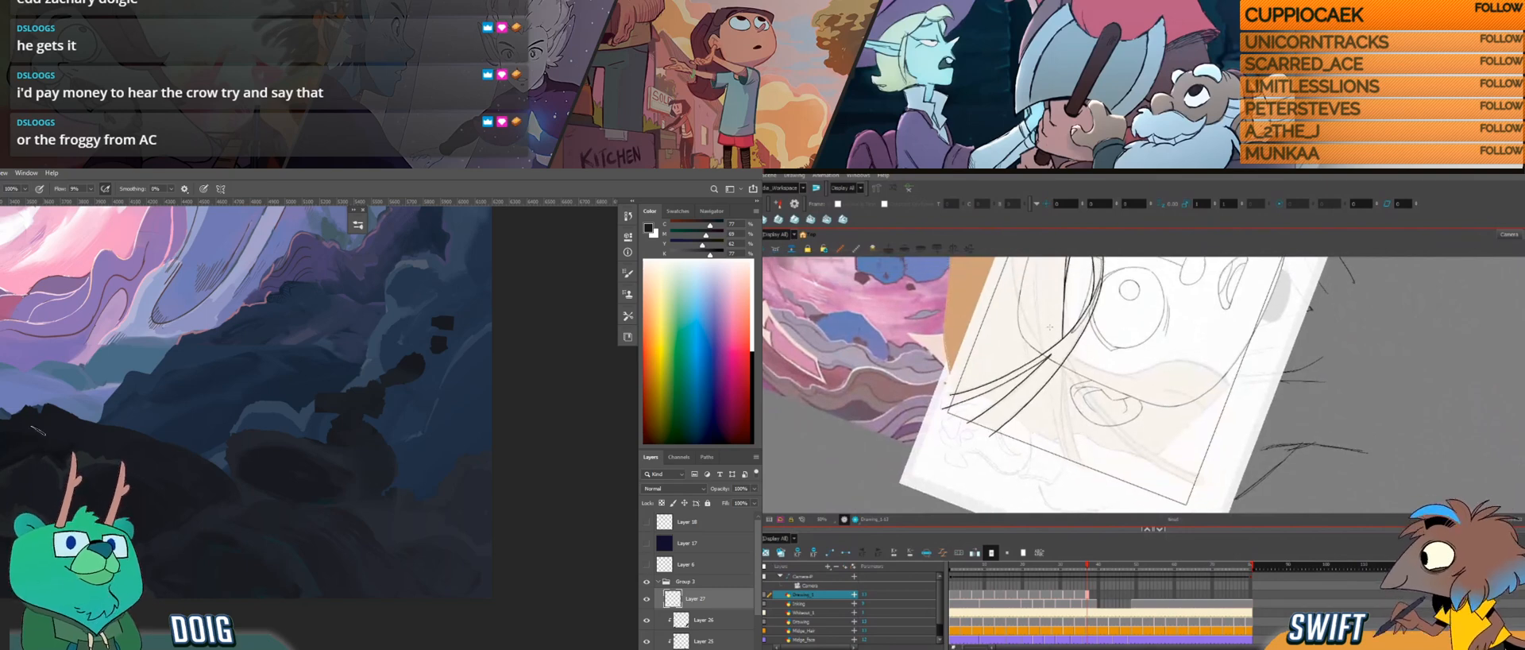
Step: Try lines for a strand crossing under the others towards the ear, and touch up the dark rocks in Photoshop
{"action": "left_click_drag", "start_coordinate": [46, 432], "coordinate": [67, 472]}
{"action": "left_click_drag", "start_coordinate": [1063, 362], "coordinate": [1084, 472]}
{"action": "key", "text": "ctrl+minus"}
{"action": "key", "text": "ctrl+minus"}
{"action": "mouse_move", "coordinate": [161, 363]}
{"action": "left_mouse_down"}
{"action": "mouse_move", "coordinate": [155, 483]}
{"action": "mouse_move", "coordinate": [177, 485]}
{"action": "left_mouse_up"}
{"action": "left_click_drag", "start_coordinate": [1049, 385], "coordinate": [1057, 429]}
{"action": "left_click_drag", "start_coordinate": [177, 485], "coordinate": [228, 490]}
{"action": "left_click_drag", "start_coordinate": [1057, 429], "coordinate": [1069, 467]}
{"action": "key", "text": "ctrl+z"}
Step: Redraw the strand hanging in front of the ear and select its line for adjustment
{"action": "left_click_drag", "start_coordinate": [103, 403], "coordinate": [119, 429]}
{"action": "mouse_move", "coordinate": [1050, 383]}
{"action": "left_mouse_down"}
{"action": "mouse_move", "coordinate": [1069, 464]}
{"action": "mouse_move", "coordinate": [1103, 446]}
{"action": "mouse_move", "coordinate": [1086, 456]}
{"action": "mouse_move", "coordinate": [1091, 415]}
{"action": "mouse_move", "coordinate": [1035, 480]}
{"action": "mouse_move", "coordinate": [1021, 471]}
{"action": "mouse_move", "coordinate": [1007, 435]}
{"action": "mouse_move", "coordinate": [1063, 403]}
{"action": "mouse_move", "coordinate": [1043, 445]}
{"action": "left_mouse_up"}
{"action": "key", "text": "alt+s"}
{"action": "left_click", "coordinate": [1022, 436]}
{"action": "key", "text": "alt+slash"}
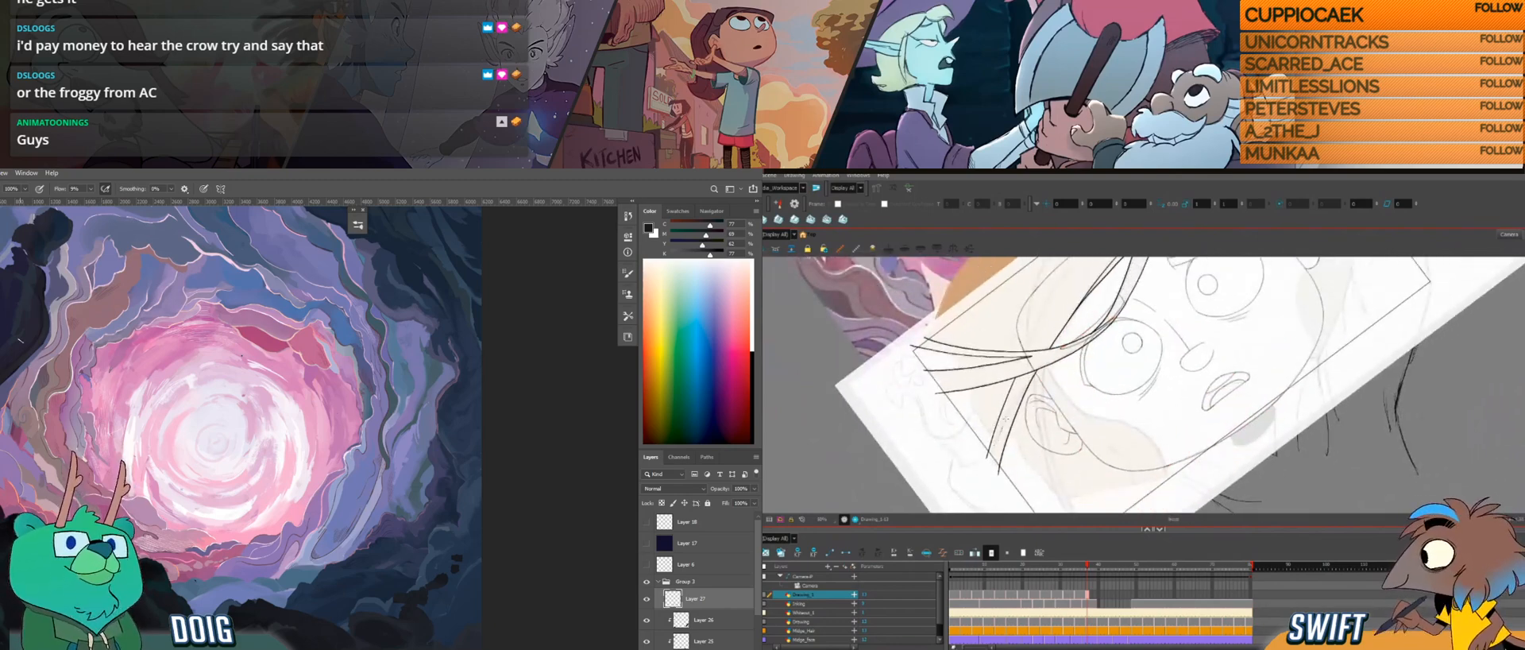
Step: Retry the outer line of the strand in front of the ear so it joins the strands beside the eye
{"action": "key", "text": "ctrl+z"}
{"action": "left_click_drag", "start_coordinate": [993, 446], "coordinate": [1031, 378]}
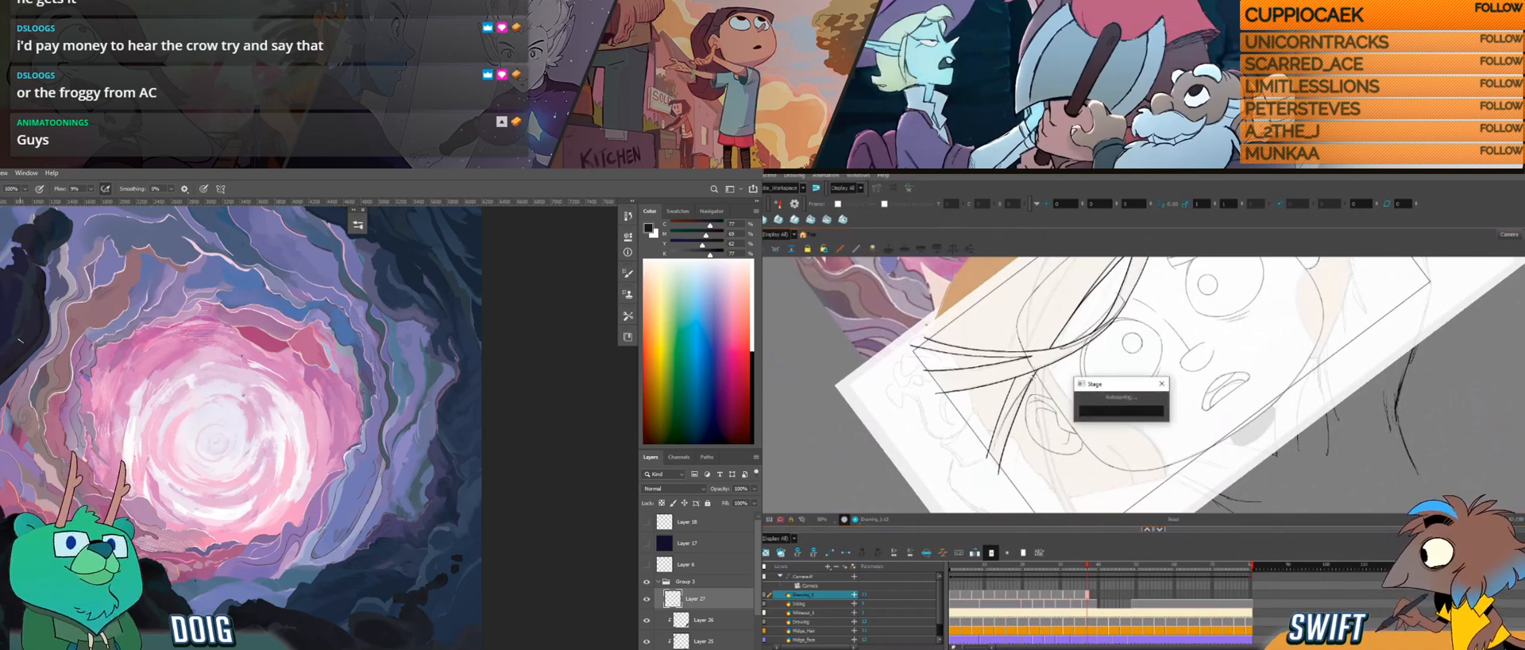
{"action": "left_click_drag", "start_coordinate": [994, 450], "coordinate": [1030, 380]}
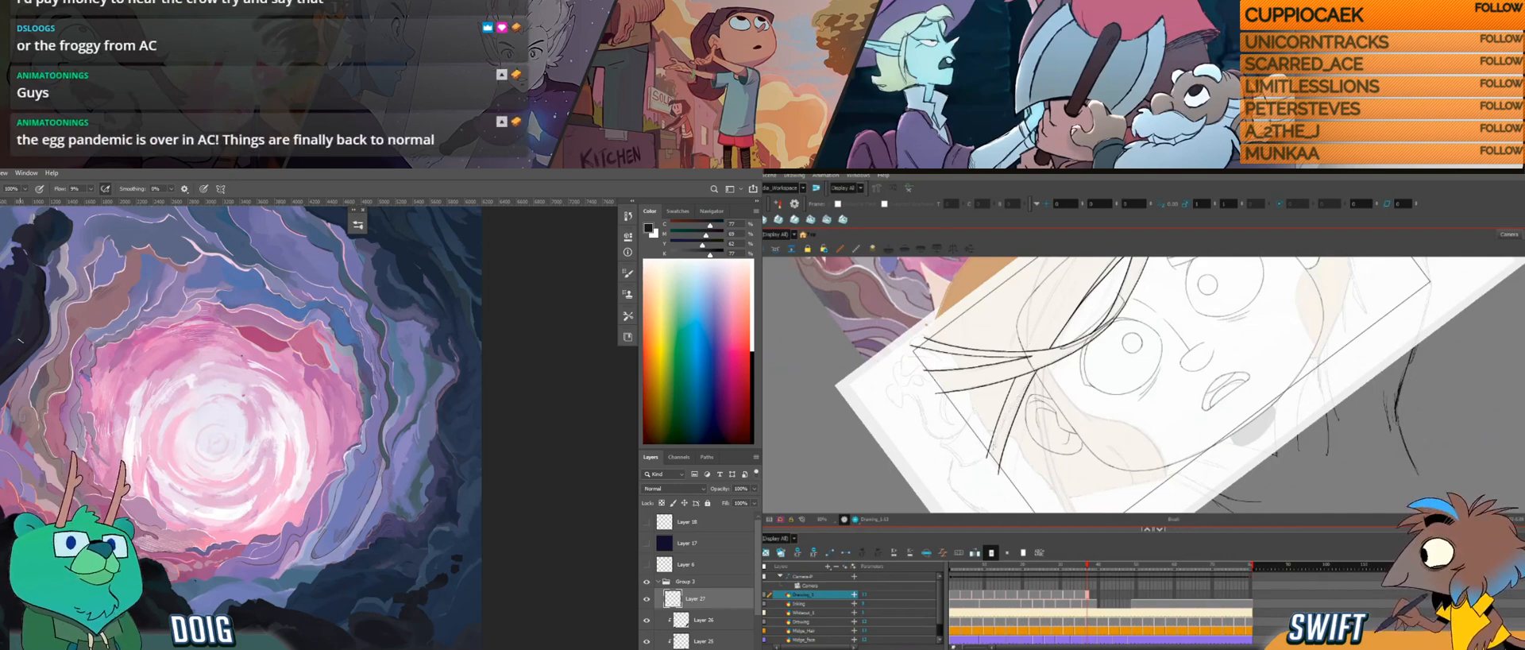
{"action": "left_click_drag", "start_coordinate": [1000, 432], "coordinate": [1029, 380]}
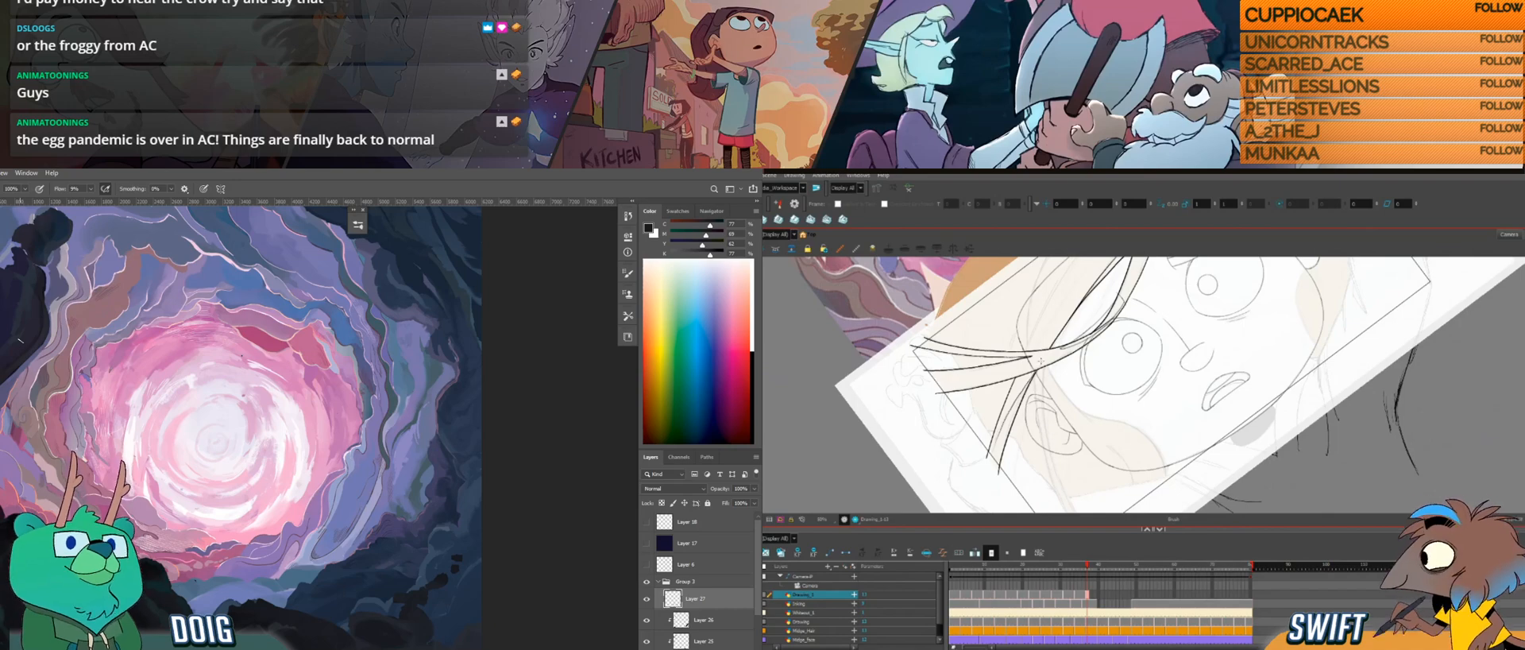
{"action": "key", "text": "ctrl+z"}
{"action": "left_click_drag", "start_coordinate": [1010, 411], "coordinate": [1034, 377]}
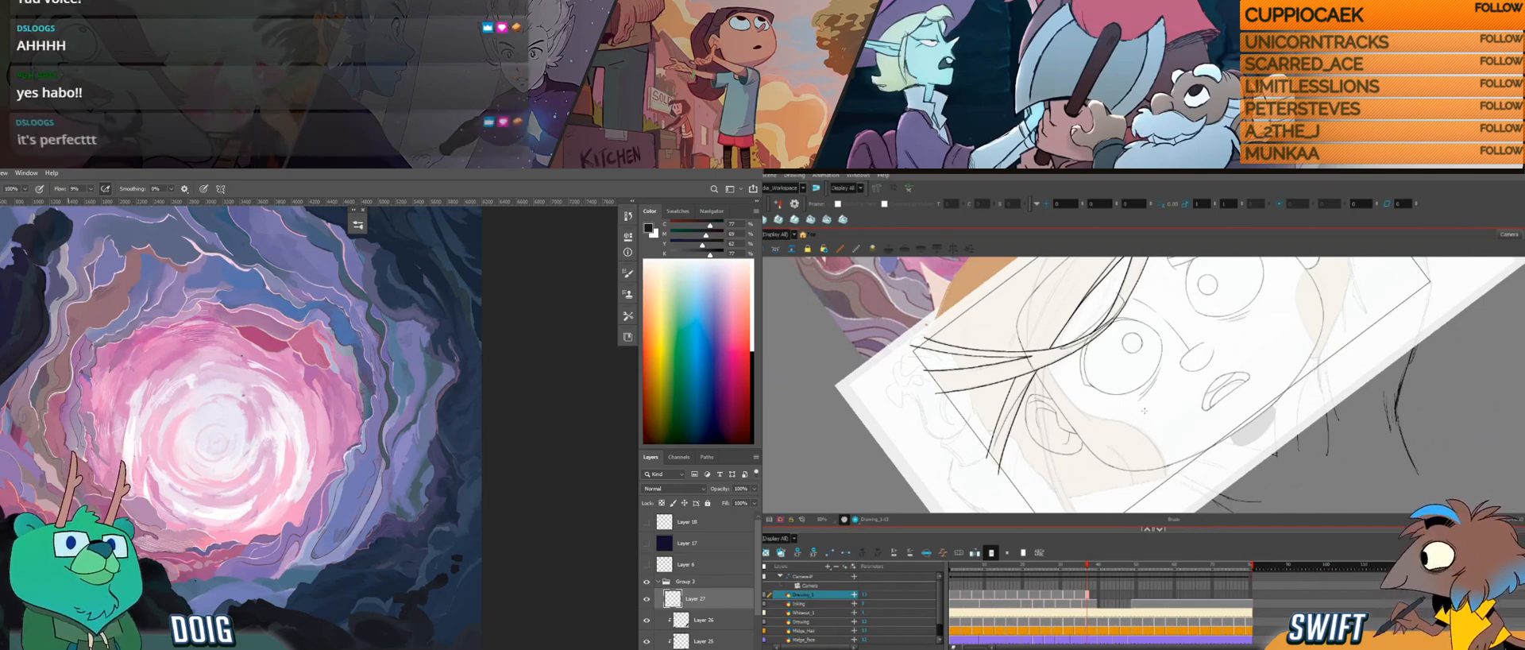
Step: Rework the short hair line above the eye in Harmony where the strands split, discarding the first attempts
{"action": "mouse_move", "coordinate": [1156, 405]}
{"action": "left_mouse_down"}
{"action": "mouse_move", "coordinate": [1152, 436]}
{"action": "mouse_move", "coordinate": [1207, 397]}
{"action": "mouse_move", "coordinate": [1198, 412]}
{"action": "mouse_move", "coordinate": [1181, 351]}
{"action": "left_mouse_up"}
{"action": "key", "text": "b"}
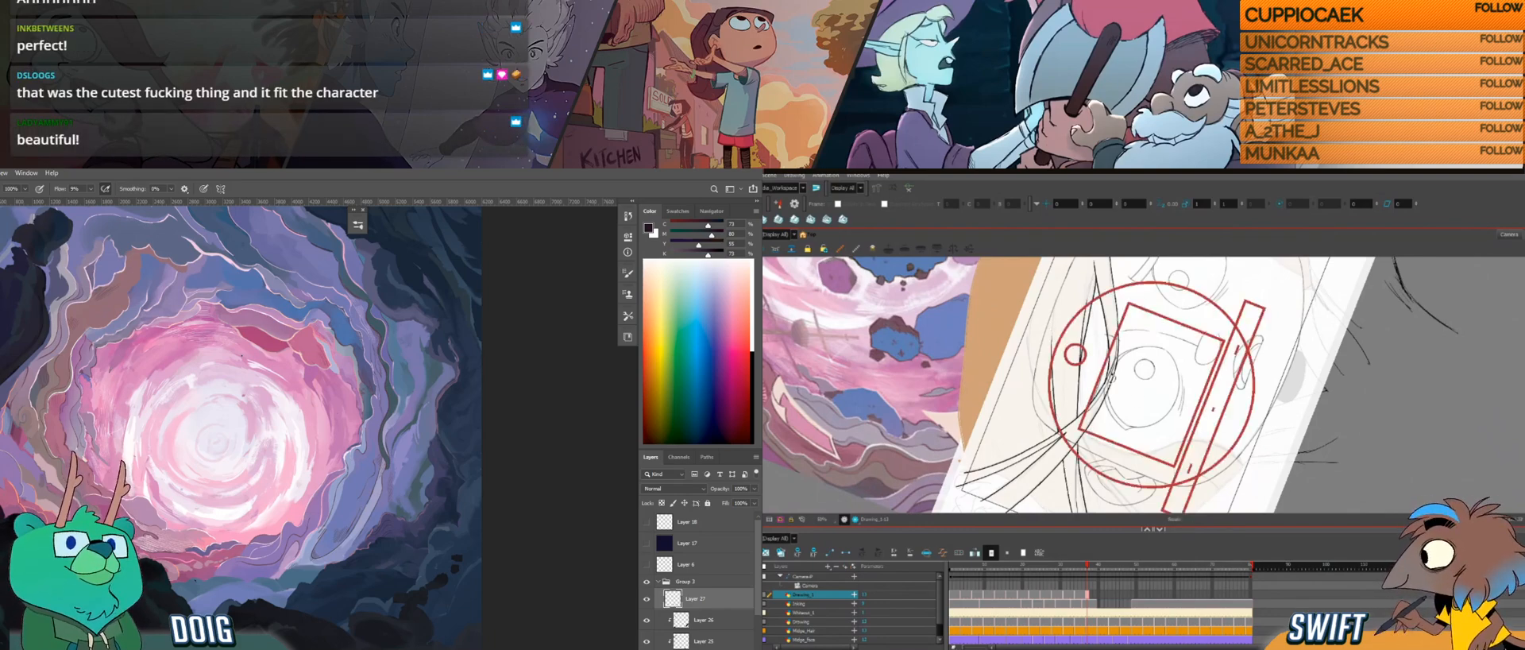
{"action": "mouse_move", "coordinate": [1071, 388]}
{"action": "left_mouse_down"}
{"action": "mouse_move", "coordinate": [1084, 423]}
{"action": "mouse_move", "coordinate": [1128, 421]}
{"action": "mouse_move", "coordinate": [1098, 407]}
{"action": "mouse_move", "coordinate": [1081, 447]}
{"action": "left_mouse_up"}
{"action": "left_click_drag", "start_coordinate": [1011, 396], "coordinate": [1077, 348]}
{"action": "key", "text": "ctrl+z"}
{"action": "key", "text": "ctrl+z"}
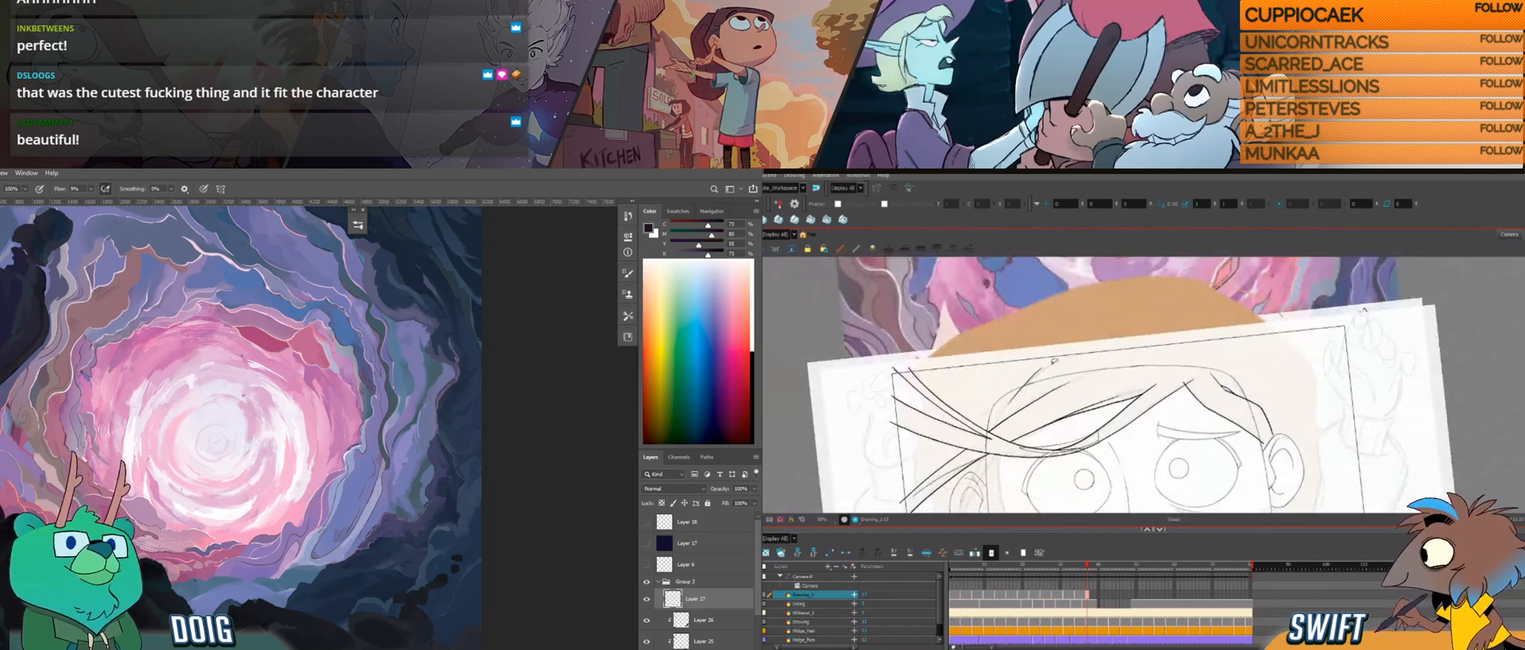
{"action": "mouse_move", "coordinate": [1016, 394]}
{"action": "left_mouse_down"}
{"action": "mouse_move", "coordinate": [1074, 353]}
{"action": "mouse_move", "coordinate": [1062, 373]}
{"action": "mouse_move", "coordinate": [1072, 348]}
{"action": "left_mouse_up"}
{"action": "left_click_drag", "start_coordinate": [1059, 471], "coordinate": [1100, 370]}
{"action": "left_click_drag", "start_coordinate": [1076, 437], "coordinate": [983, 443]}
{"action": "left_click_drag", "start_coordinate": [21, 352], "coordinate": [56, 455]}
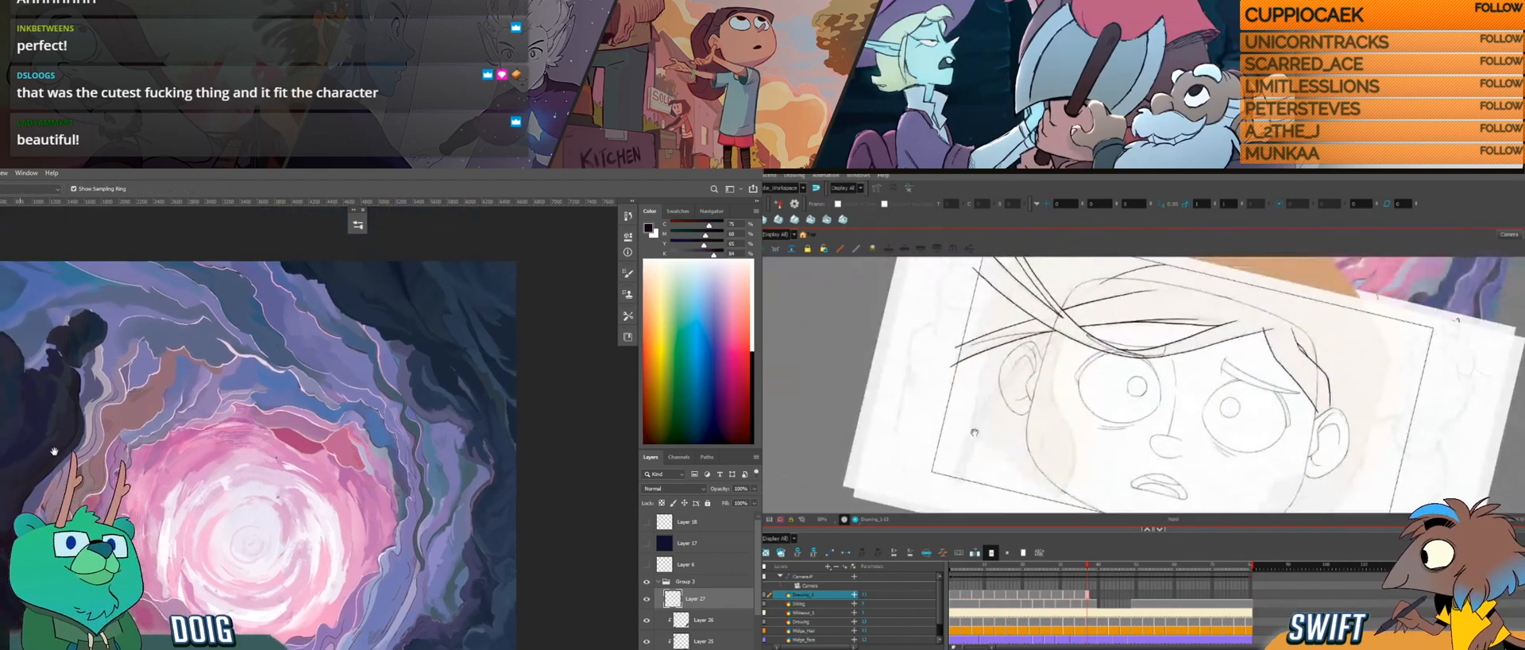
Step: Draw the long line of the strand hanging past the ear in Harmony, and sample dark rock colours in Photoshop
{"action": "key", "text": "b"}
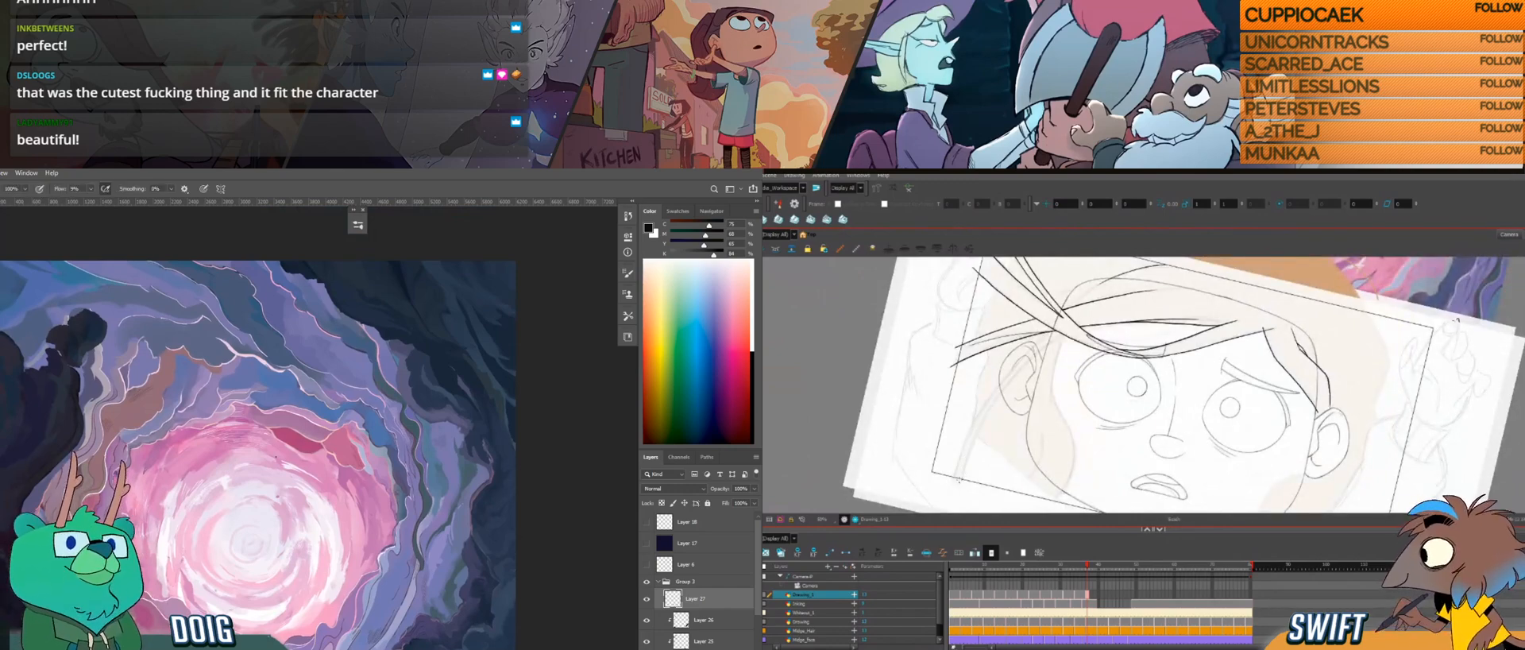
{"action": "key", "text": "i"}
{"action": "left_click", "coordinate": [25, 451], "text": "alt"}
{"action": "mouse_move", "coordinate": [1049, 389]}
{"action": "left_mouse_down"}
{"action": "mouse_move", "coordinate": [1096, 456]}
{"action": "mouse_move", "coordinate": [1152, 360]}
{"action": "left_mouse_up"}
{"action": "left_click_drag", "start_coordinate": [1084, 453], "coordinate": [1106, 477]}
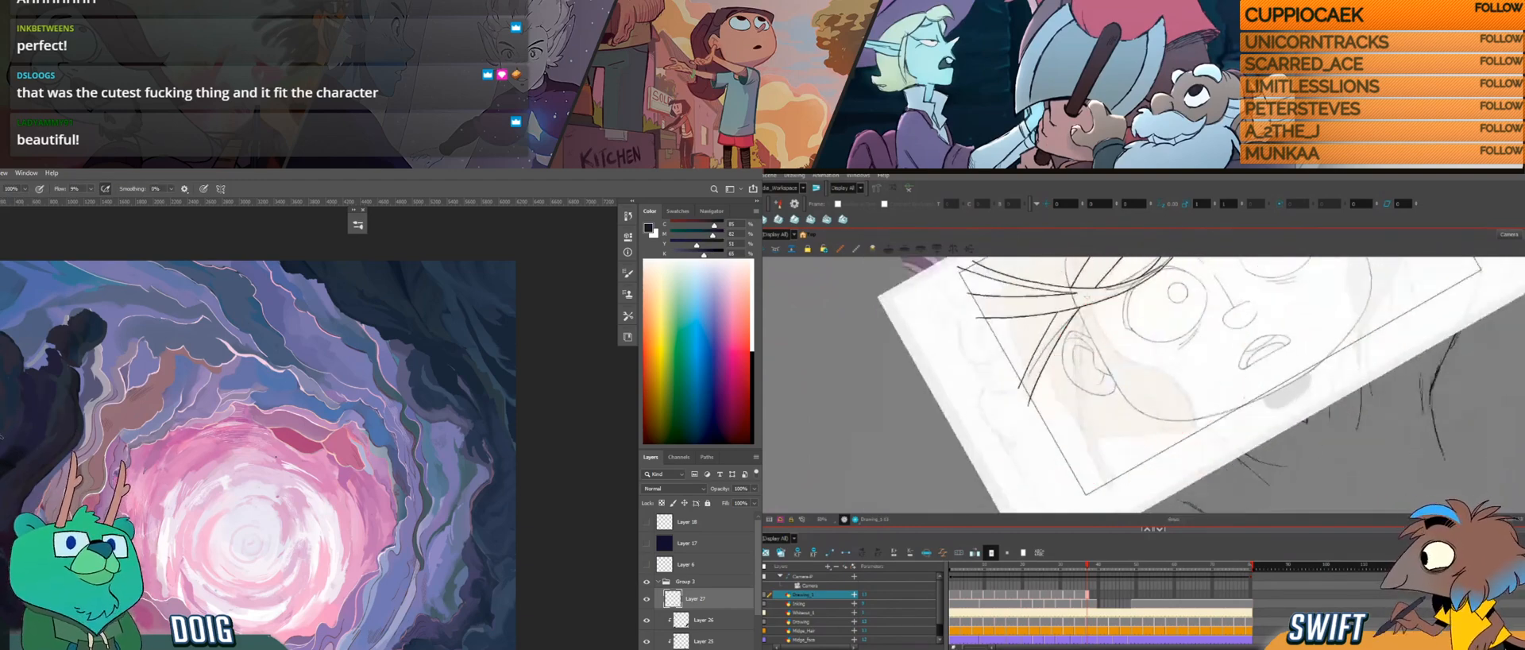
{"action": "left_click_drag", "start_coordinate": [1082, 326], "coordinate": [1111, 476]}
{"action": "key", "text": "i"}
{"action": "left_click", "coordinate": [28, 444], "text": "alt"}
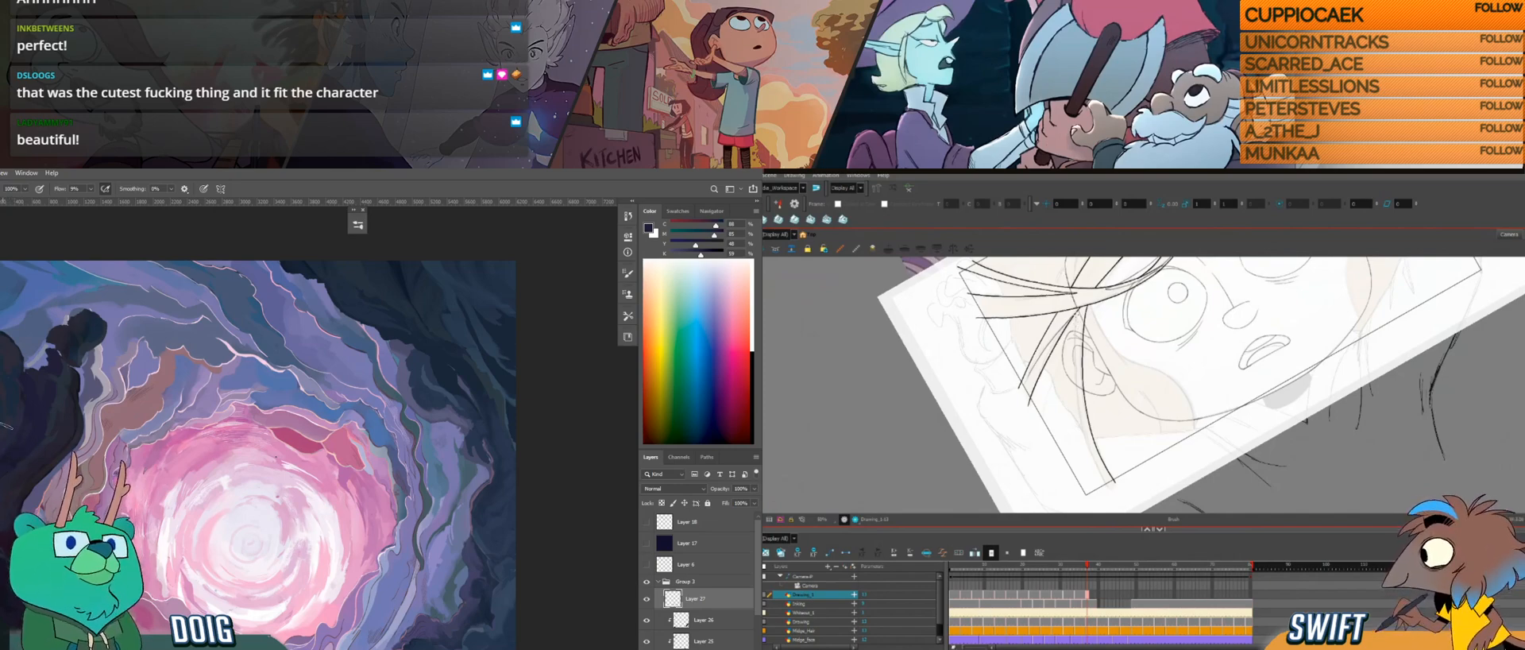
Step: Touch up the dark rocks around the portal in Photoshop with colours sampled from the painting
{"action": "left_click_drag", "start_coordinate": [46, 440], "coordinate": [111, 400]}
{"action": "key", "text": "i"}
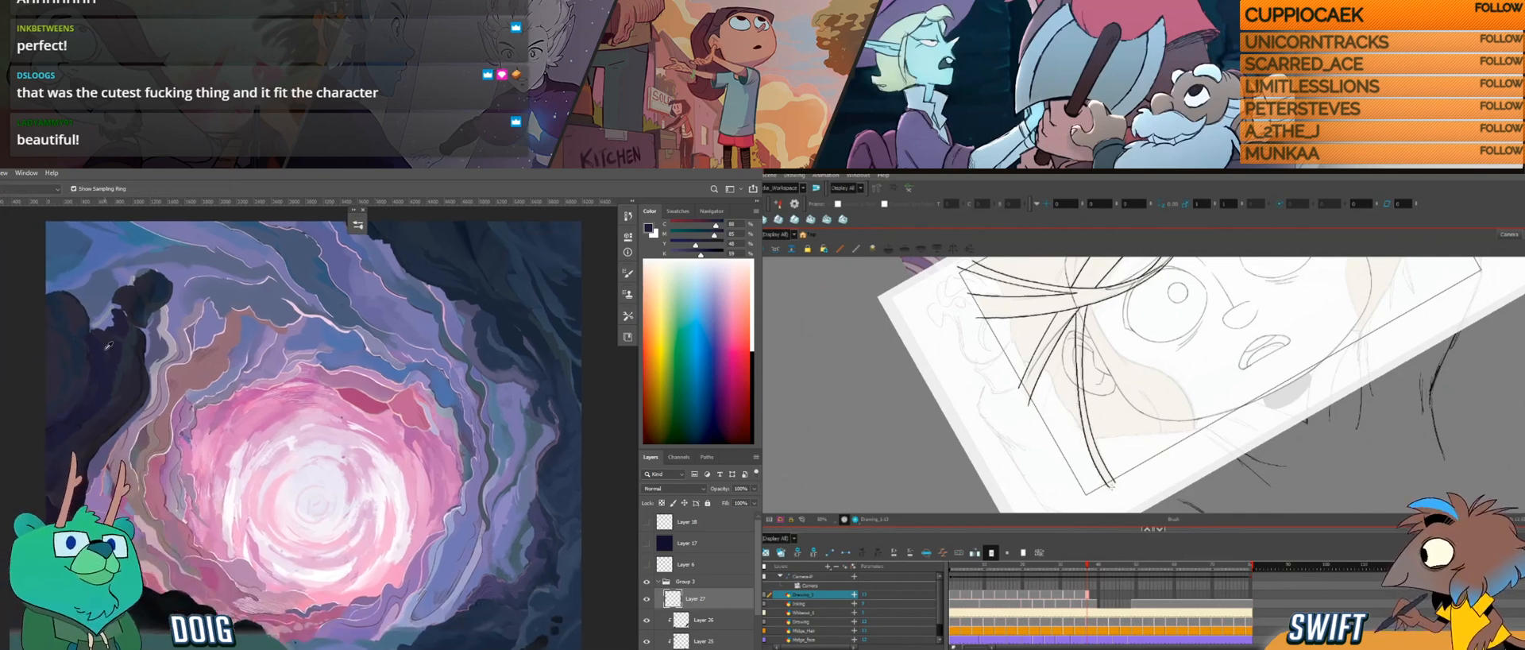
{"action": "left_click", "coordinate": [79, 346]}
{"action": "key", "text": "b"}
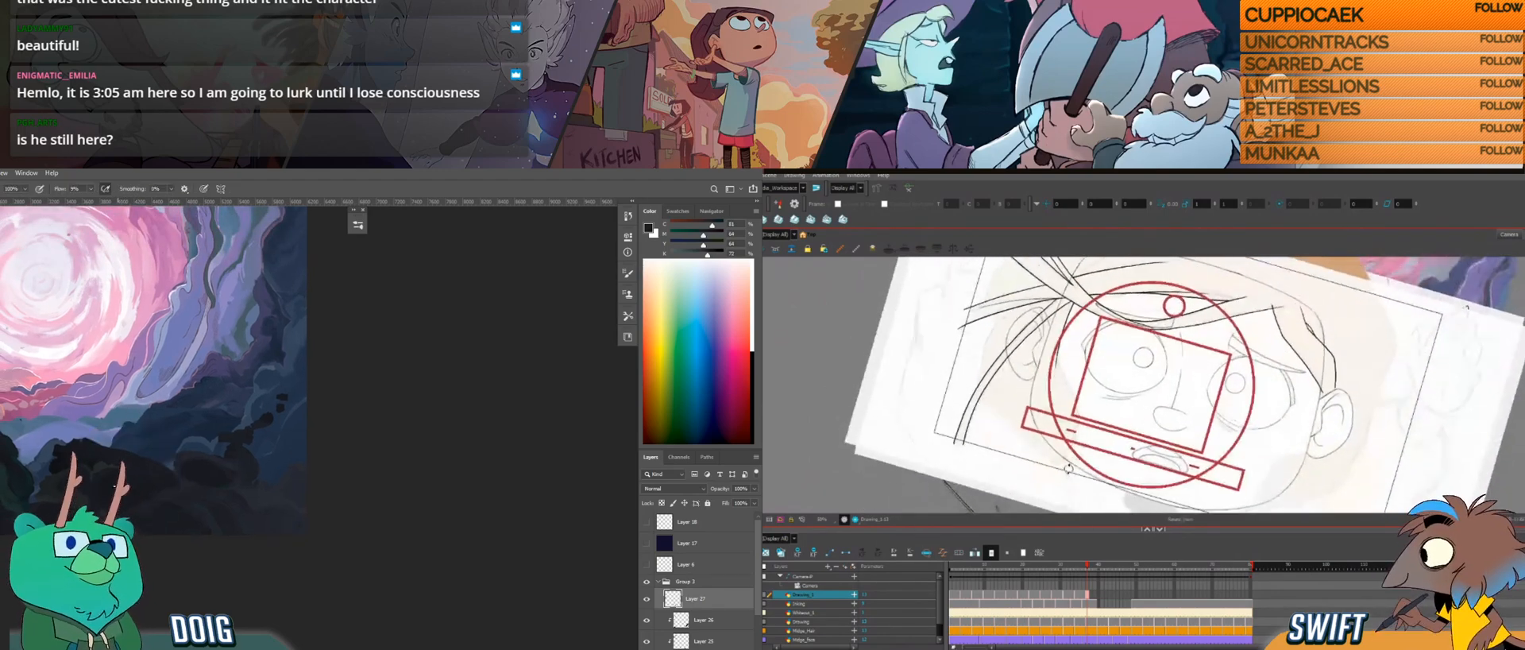
{"action": "left_click", "coordinate": [131, 493], "text": "alt"}
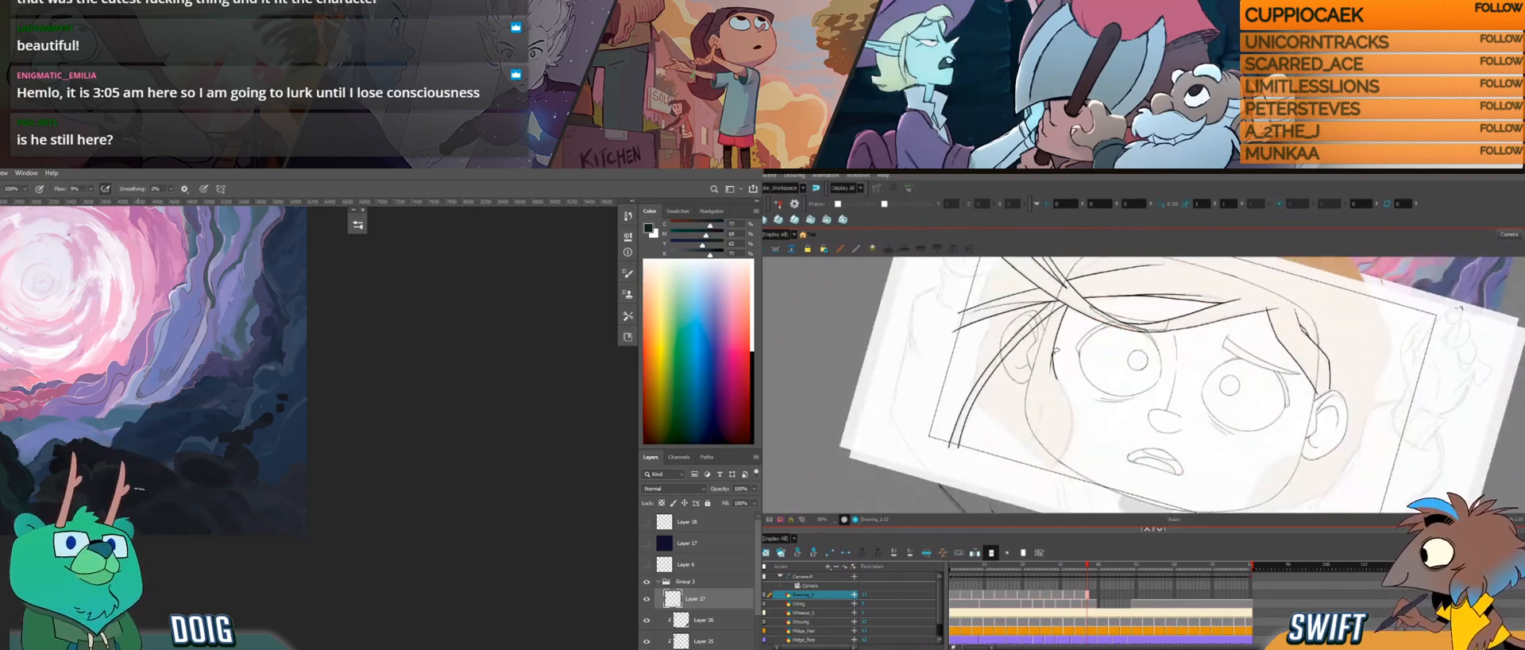
{"action": "left_click_drag", "start_coordinate": [165, 423], "coordinate": [164, 376]}
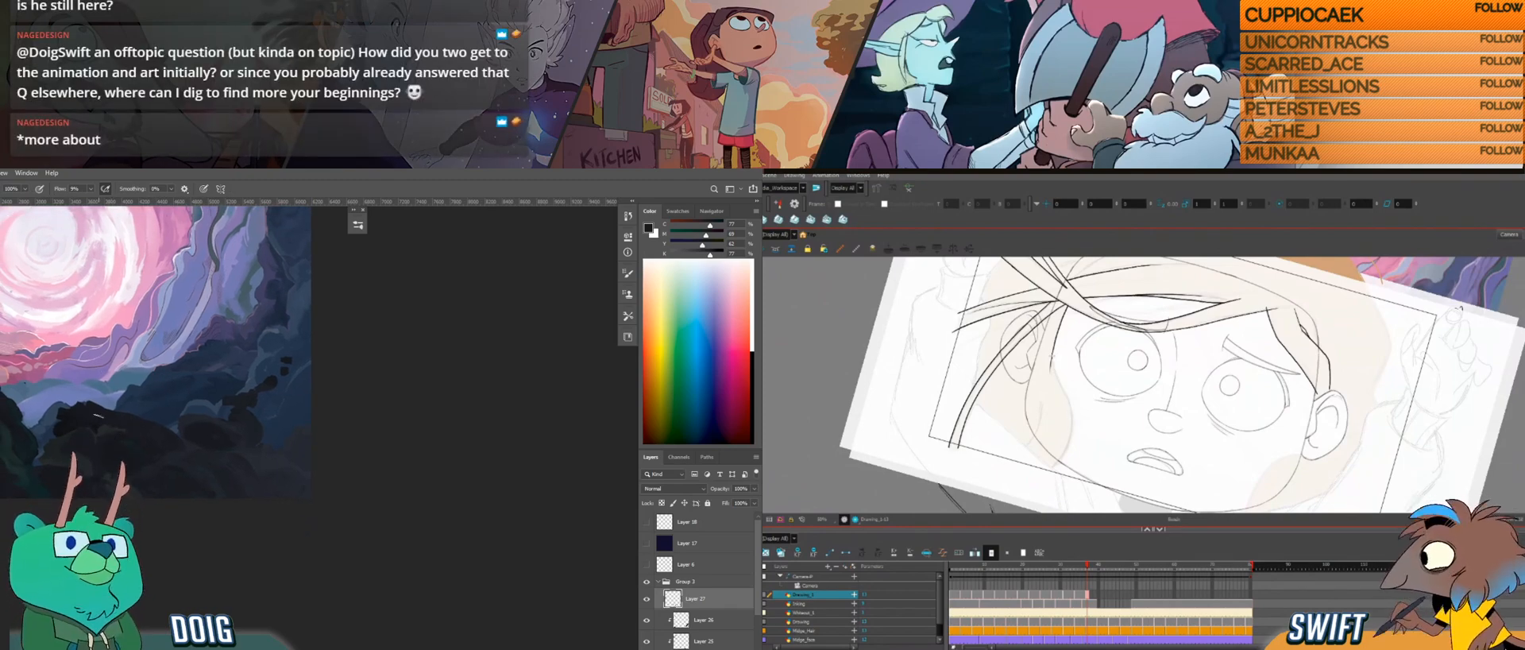
Step: Draw the curved lock beside the cheek with a short inner line in Harmony, and compare it with the preceding drawings
{"action": "left_click_drag", "start_coordinate": [1053, 355], "coordinate": [1056, 375]}
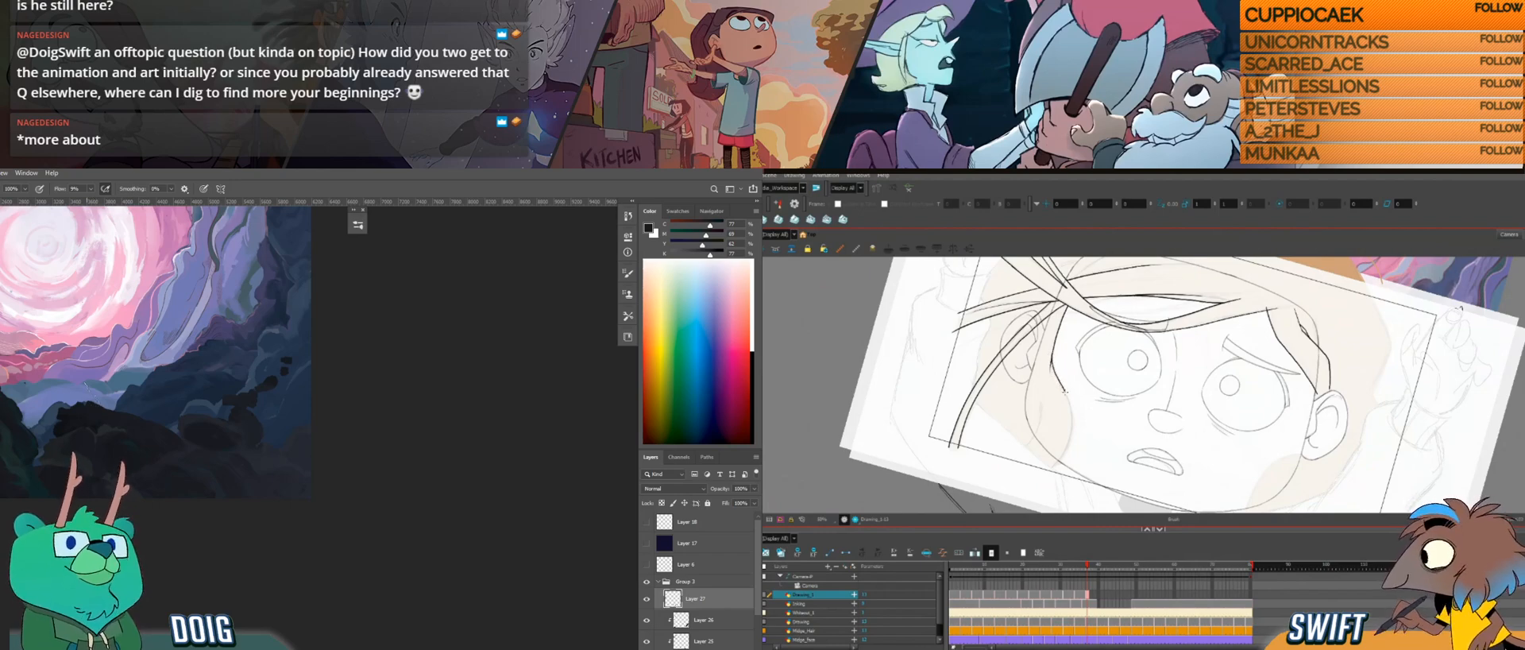
{"action": "mouse_move", "coordinate": [1077, 450]}
{"action": "left_mouse_down"}
{"action": "mouse_move", "coordinate": [1101, 484]}
{"action": "mouse_move", "coordinate": [1102, 420]}
{"action": "mouse_move", "coordinate": [1101, 467]}
{"action": "left_mouse_up"}
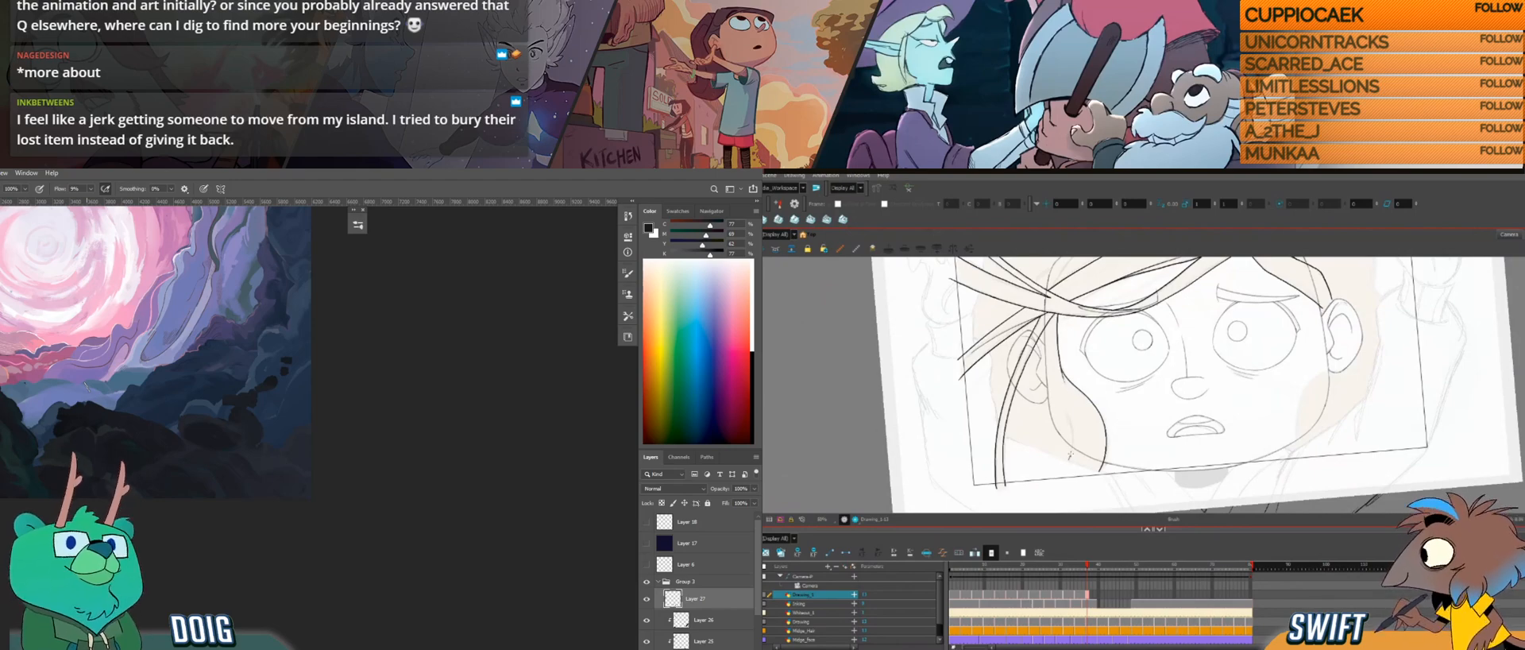
{"action": "key", "text": "ctrl+z"}
{"action": "left_click_drag", "start_coordinate": [1065, 412], "coordinate": [1071, 426]}
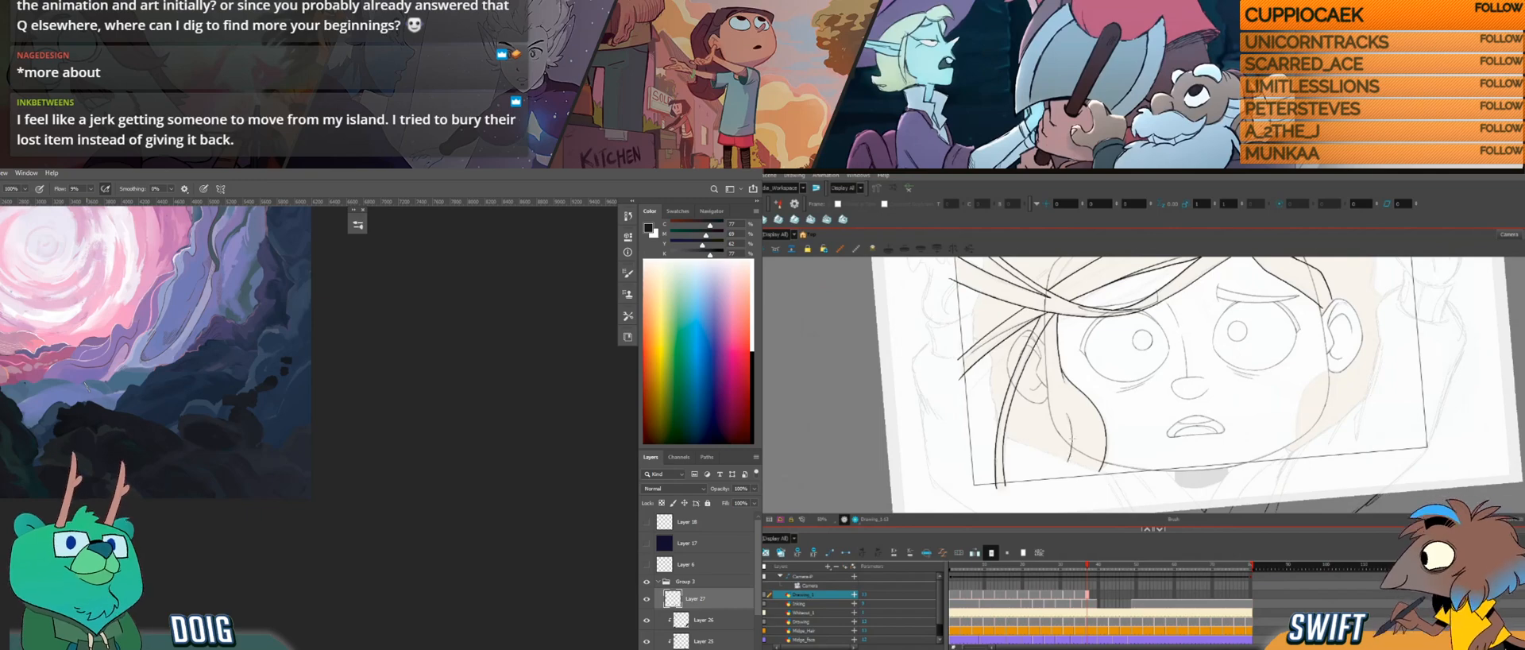
{"action": "key", "text": "comma"}
{"action": "key", "text": "comma"}
{"action": "key", "text": "comma"}
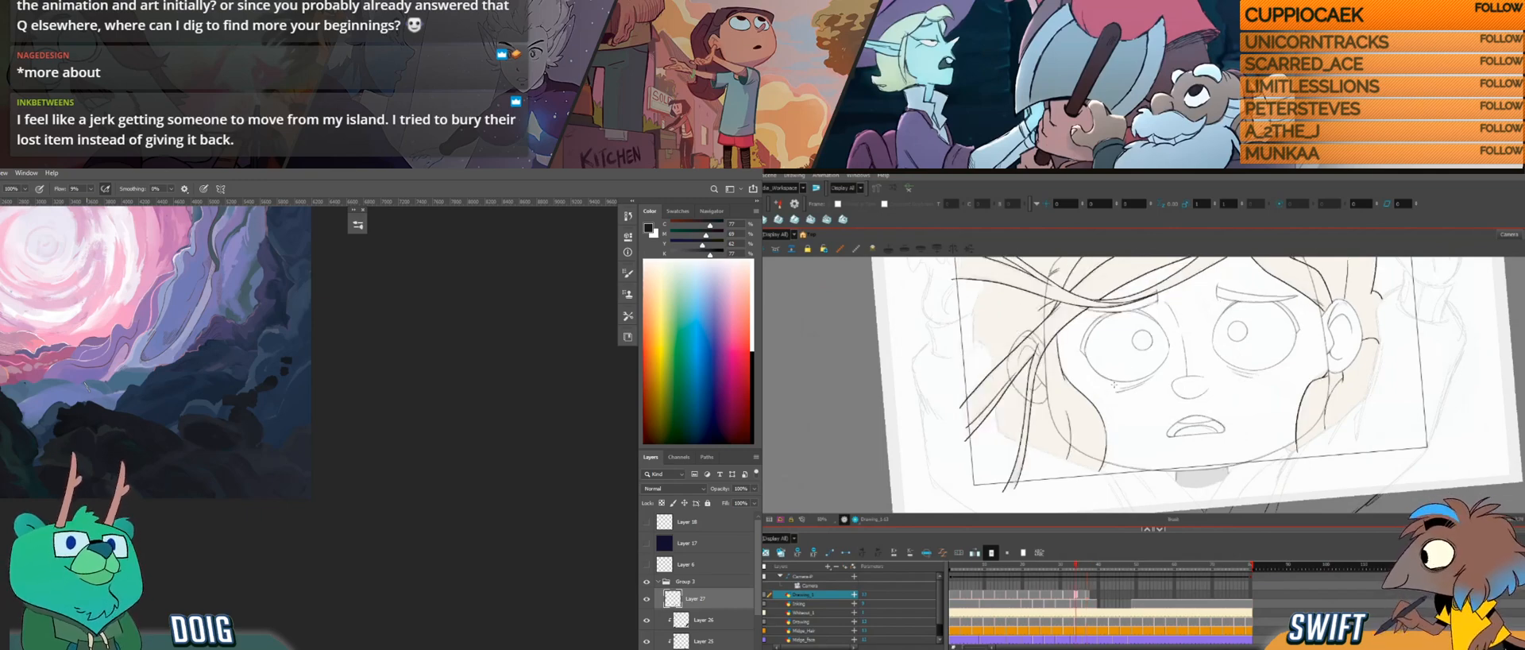
{"action": "key", "text": "period"}
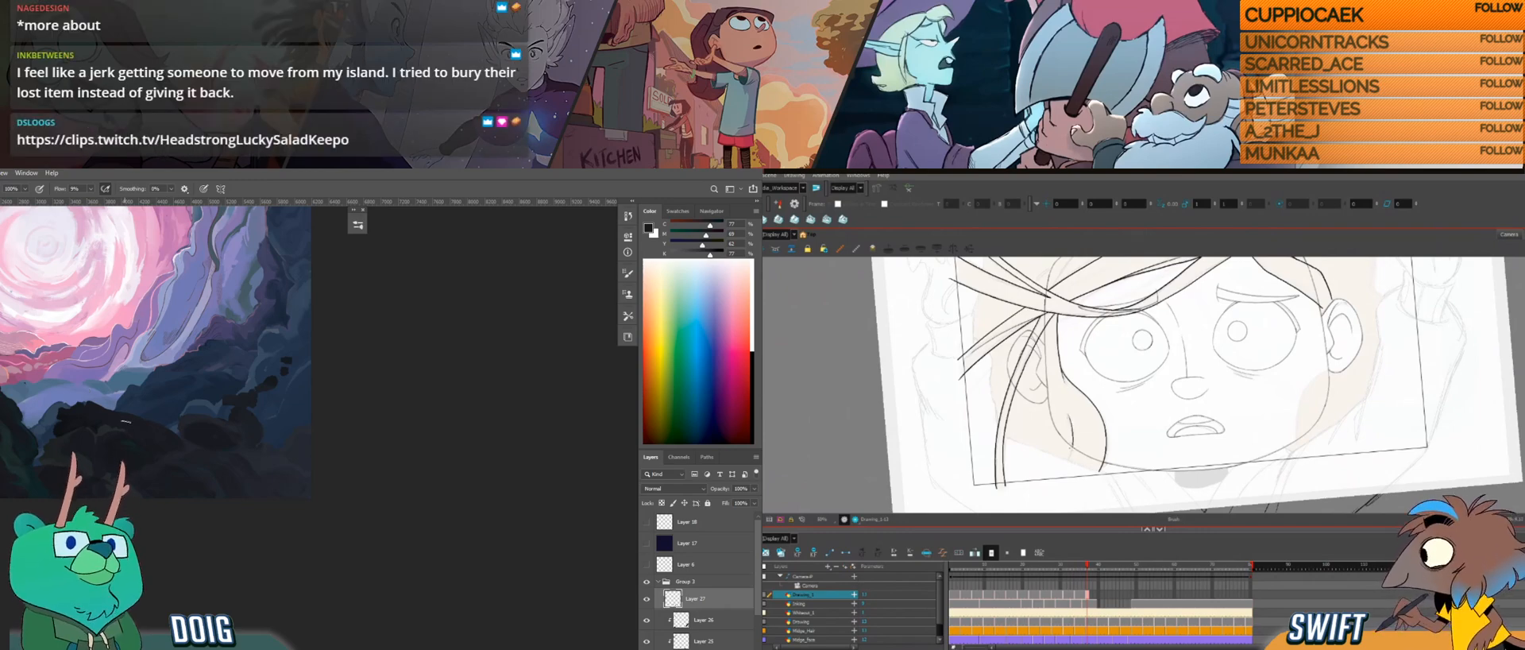
Step: Trim and adjust the short inner line of the cheek lock in Harmony, and sample a rock colour in Photoshop
{"action": "key", "text": "alt+b"}
{"action": "key", "text": "ctrl+z"}
{"action": "key", "text": "alt+e"}
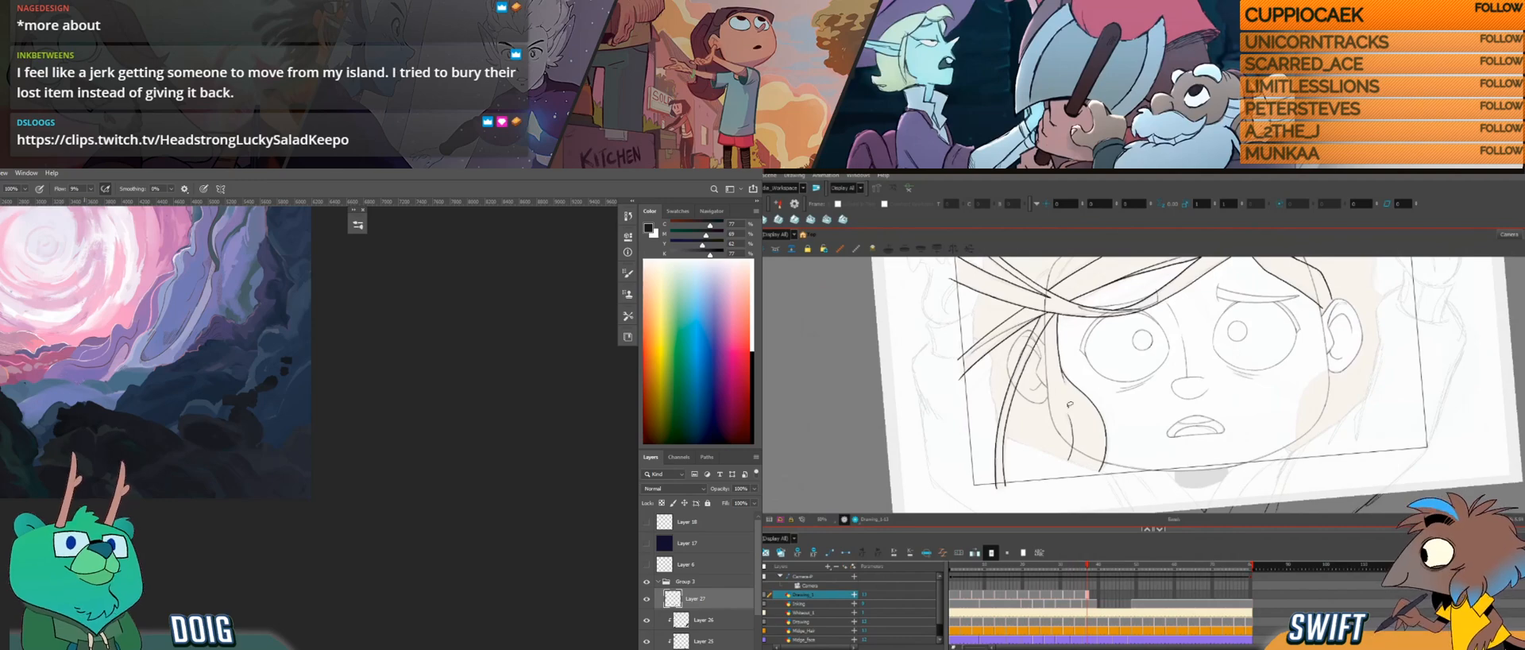
{"action": "left_click_drag", "start_coordinate": [1066, 414], "coordinate": [1071, 431]}
{"action": "key", "text": "alt"}
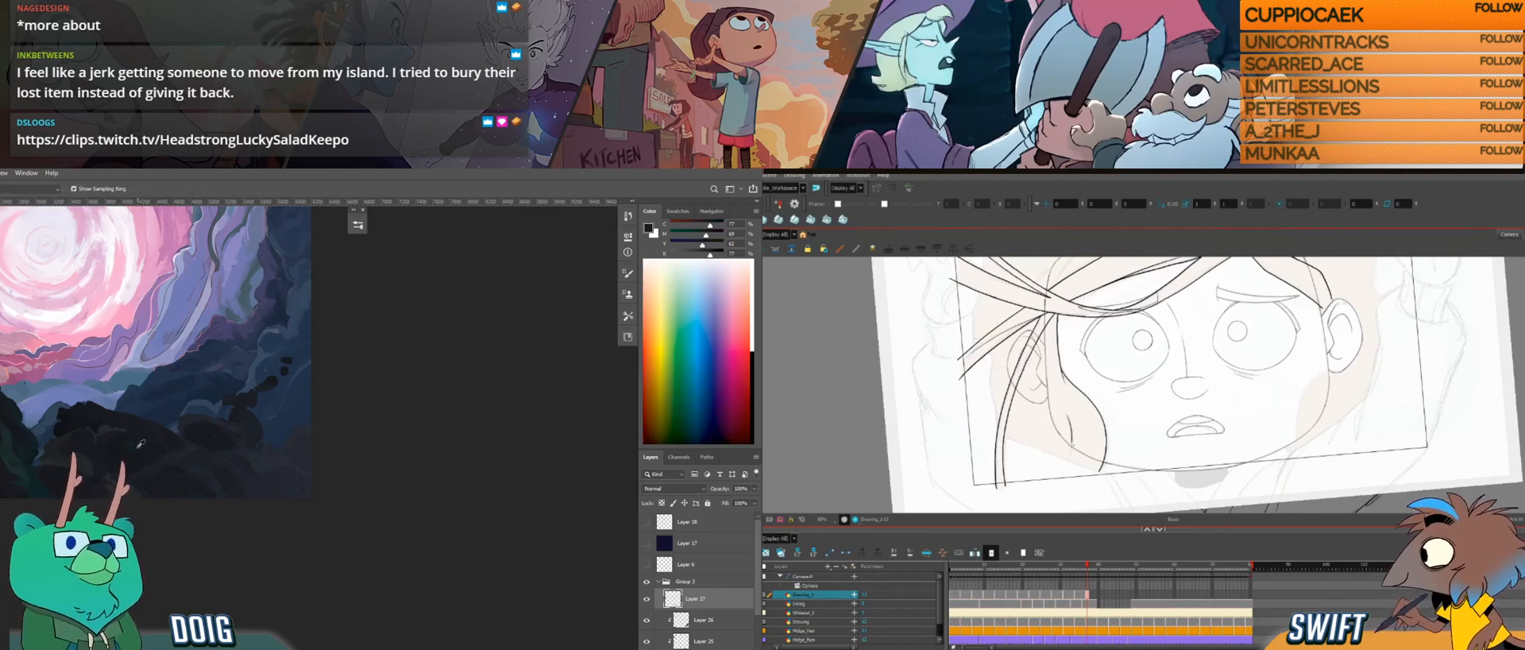
{"action": "left_click", "coordinate": [131, 441], "text": "alt"}
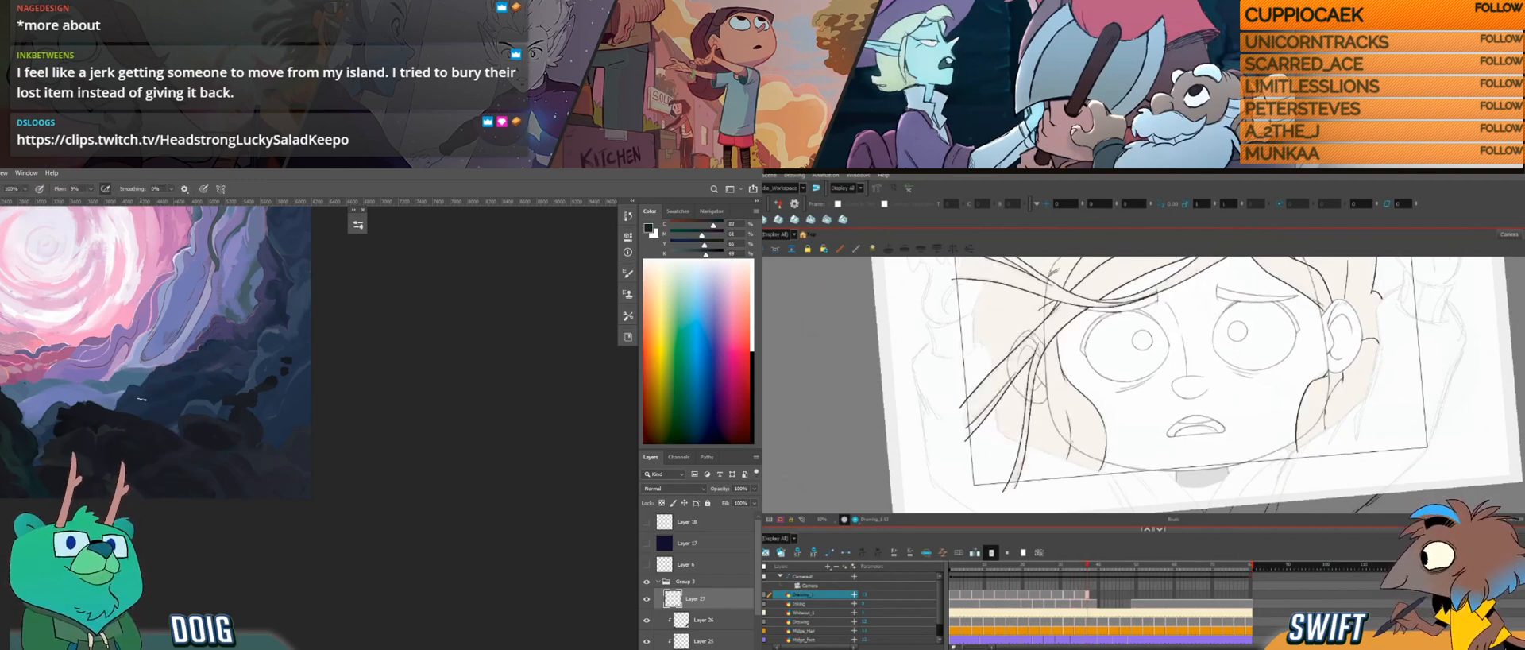
{"action": "key", "text": "alt+s"}
{"action": "left_click", "coordinate": [1071, 439]}
{"action": "left_click_drag", "start_coordinate": [1071, 415], "coordinate": [1073, 410]}
{"action": "key", "text": "alt+b"}
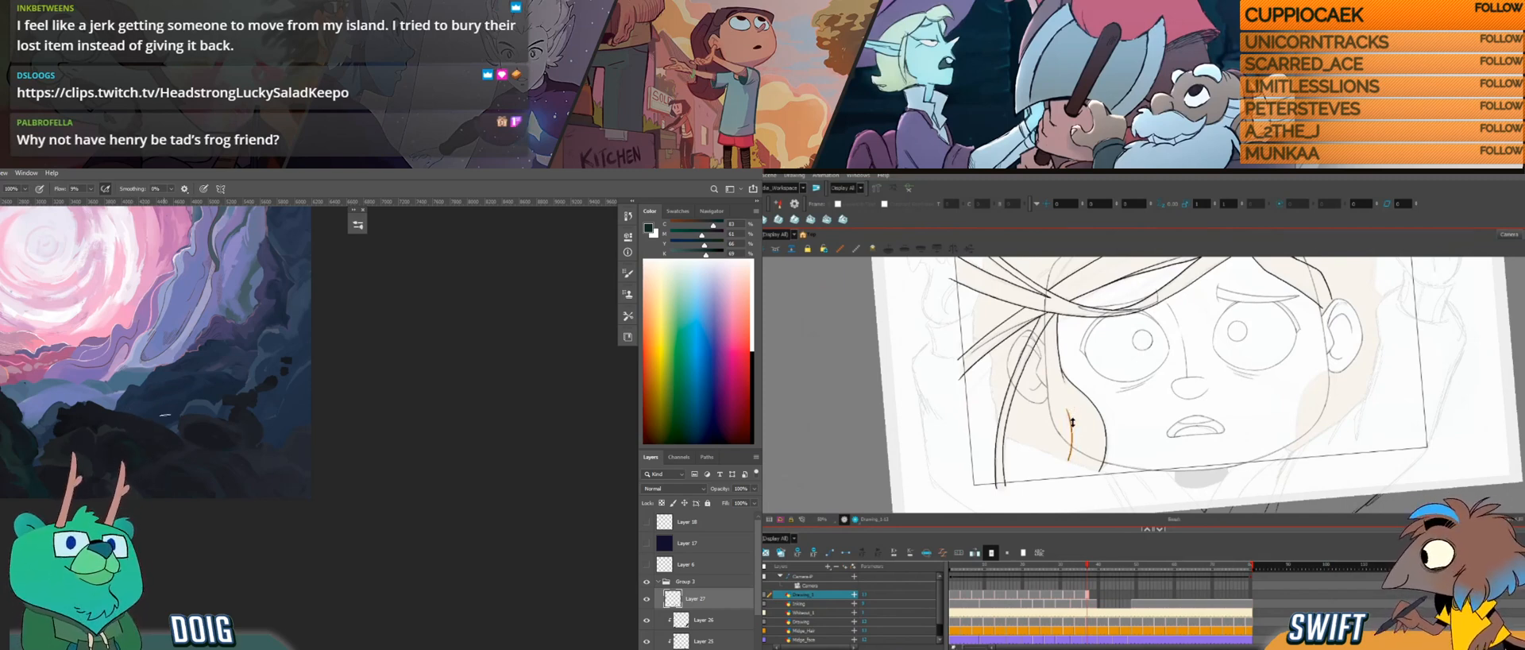
{"action": "key", "text": "alt+b"}
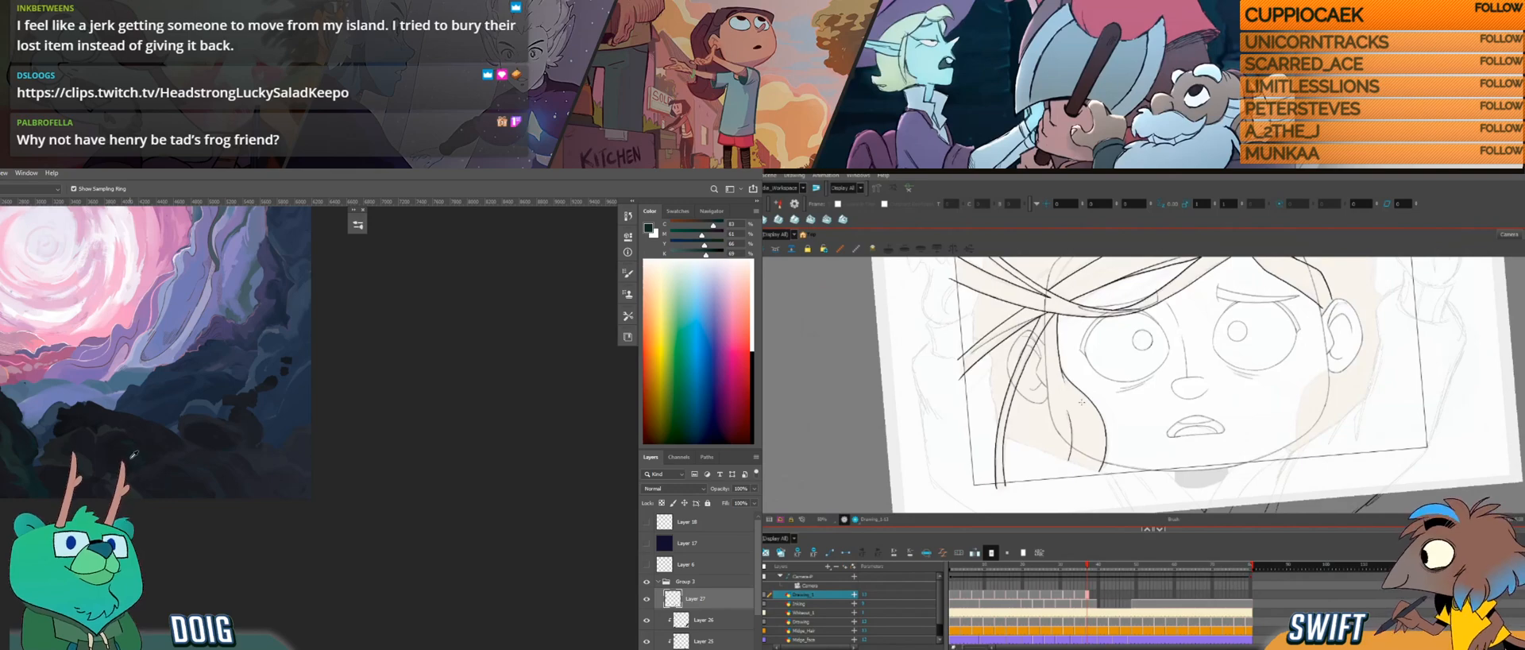
Step: Flip repeatedly between the new hair drawing and its neighbours to check the motion of the strands
{"action": "key", "text": "f"}
{"action": "key", "text": "g"}
{"action": "key", "text": "f"}
{"action": "key", "text": "g"}
{"action": "key", "text": "f"}
{"action": "key", "text": "g"}
{"action": "key", "text": "f"}
{"action": "key", "text": "g"}
{"action": "key", "text": "alt"}
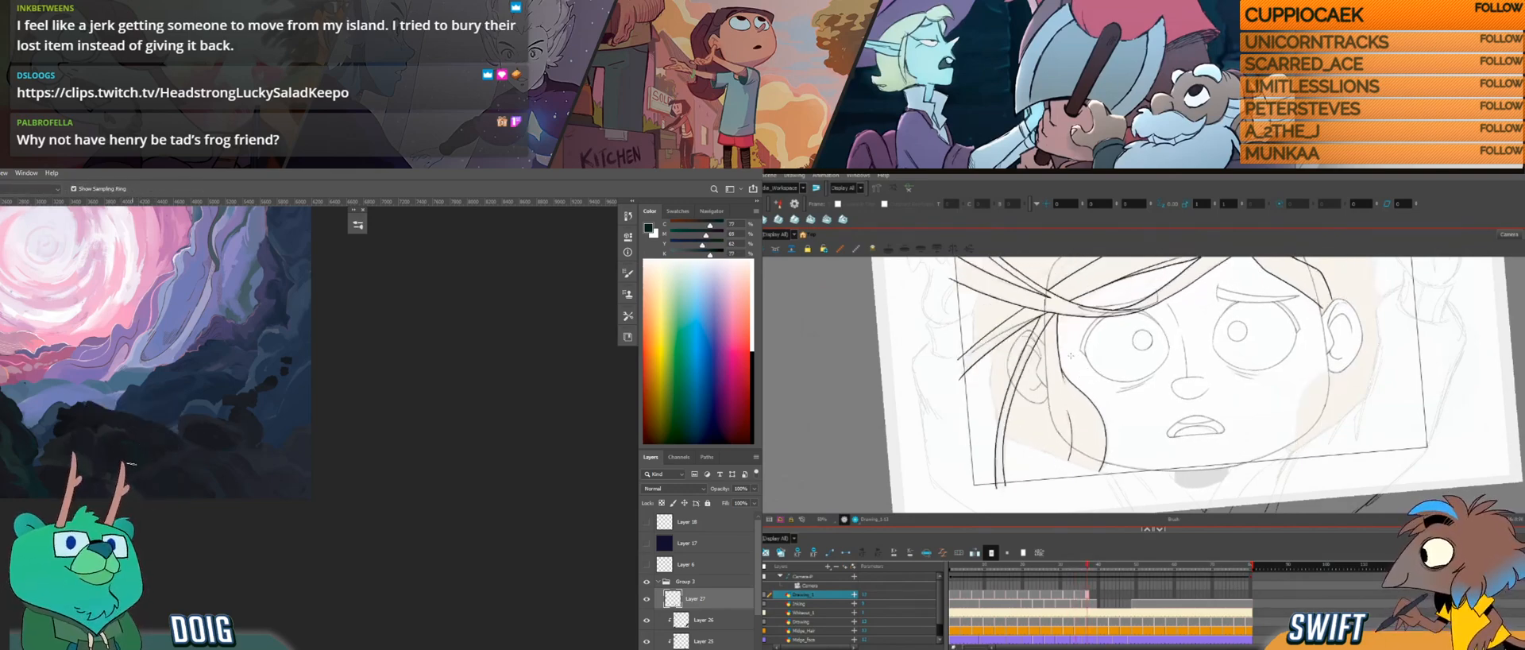
{"action": "key", "text": "f"}
{"action": "key", "text": "g"}
{"action": "key", "text": "f"}
{"action": "key", "text": "g"}
{"action": "key", "text": "f"}
{"action": "key", "text": "g"}
{"action": "key", "text": "space"}
{"action": "left_click_drag", "start_coordinate": [1350, 355], "coordinate": [1161, 371]}
{"action": "key", "text": "f"}
{"action": "key", "text": "g"}
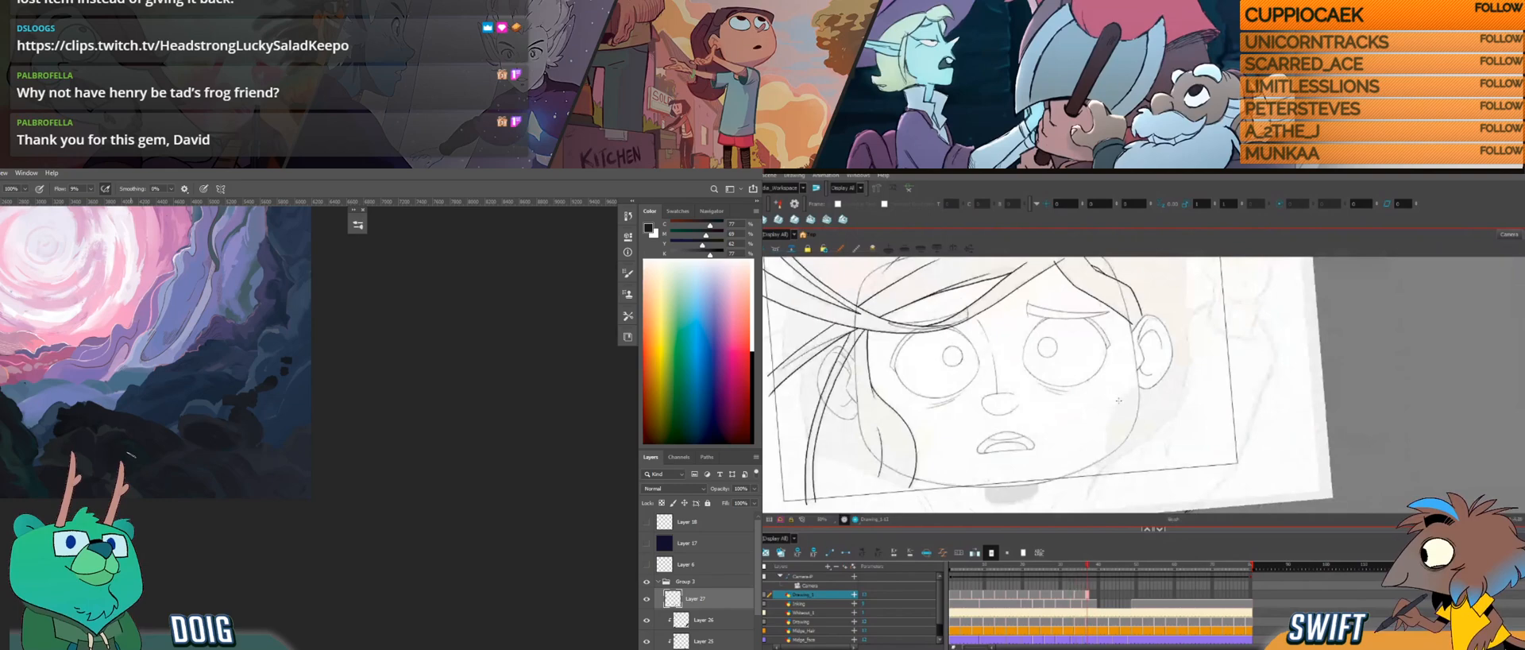
{"action": "key", "text": "f"}
{"action": "key", "text": "g"}
{"action": "key", "text": "f"}
{"action": "key", "text": "g"}
{"action": "key", "text": "f"}
{"action": "key", "text": "g"}
{"action": "key", "text": "f"}
{"action": "key", "text": "g"}
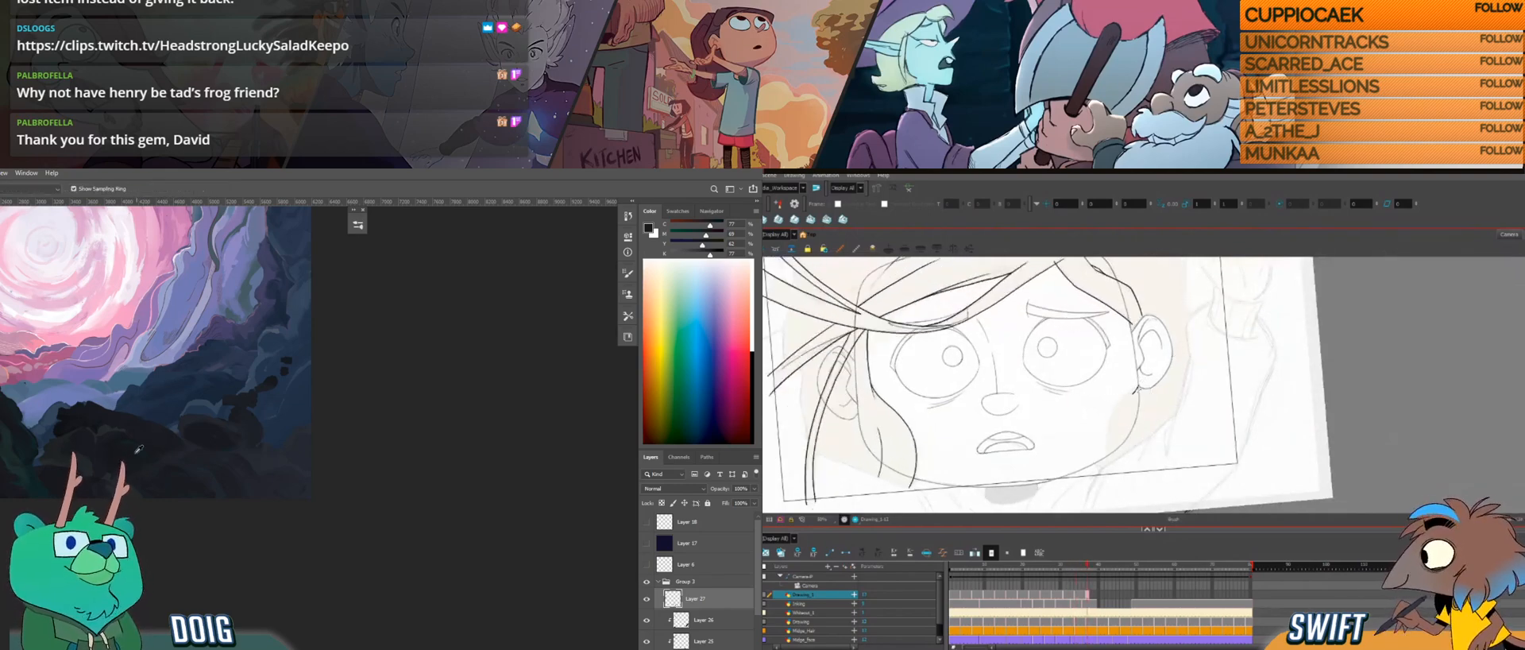
{"action": "key", "text": "f"}
{"action": "key", "text": "g"}
{"action": "key", "text": "f"}
{"action": "left_click_drag", "start_coordinate": [149, 395], "coordinate": [156, 435]}
{"action": "key", "text": "g"}
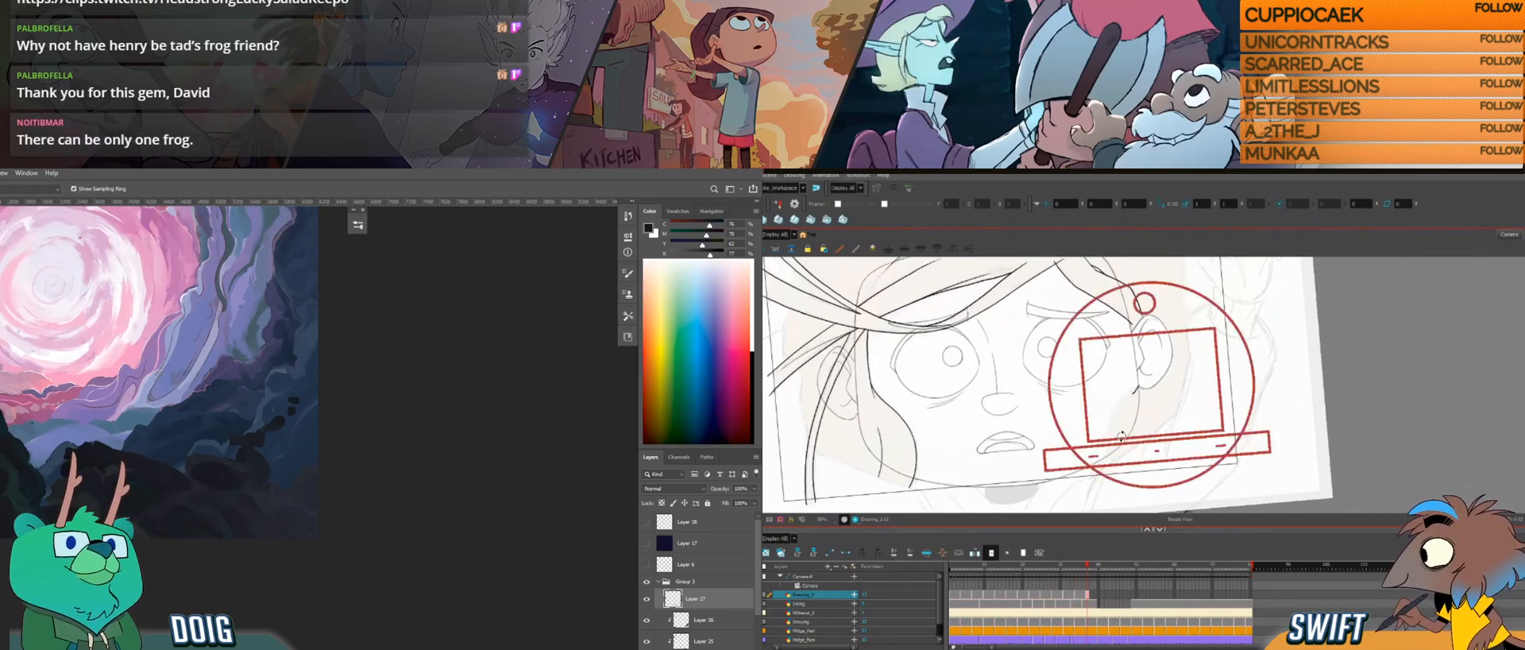
Step: Draw the lock below the ear on the other side of the face in Harmony, and touch up the Photoshop rocks
{"action": "left_click_drag", "start_coordinate": [1223, 445], "coordinate": [1235, 369]}
{"action": "left_click", "coordinate": [2, 499], "text": "alt"}
{"action": "key", "text": "f"}
{"action": "key", "text": "g"}
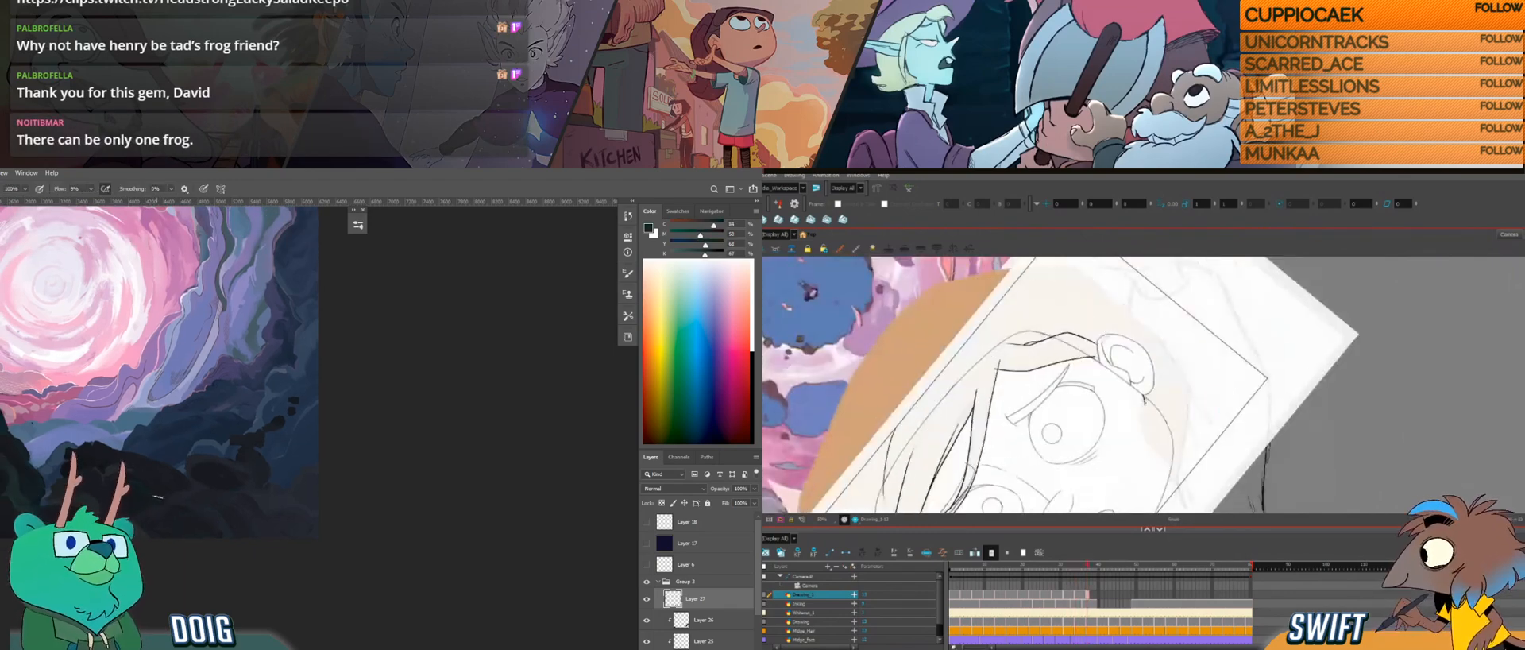
{"action": "key", "text": "f"}
{"action": "key", "text": "g"}
{"action": "key", "text": "f"}
{"action": "key", "text": "g"}
{"action": "key", "text": "alt"}
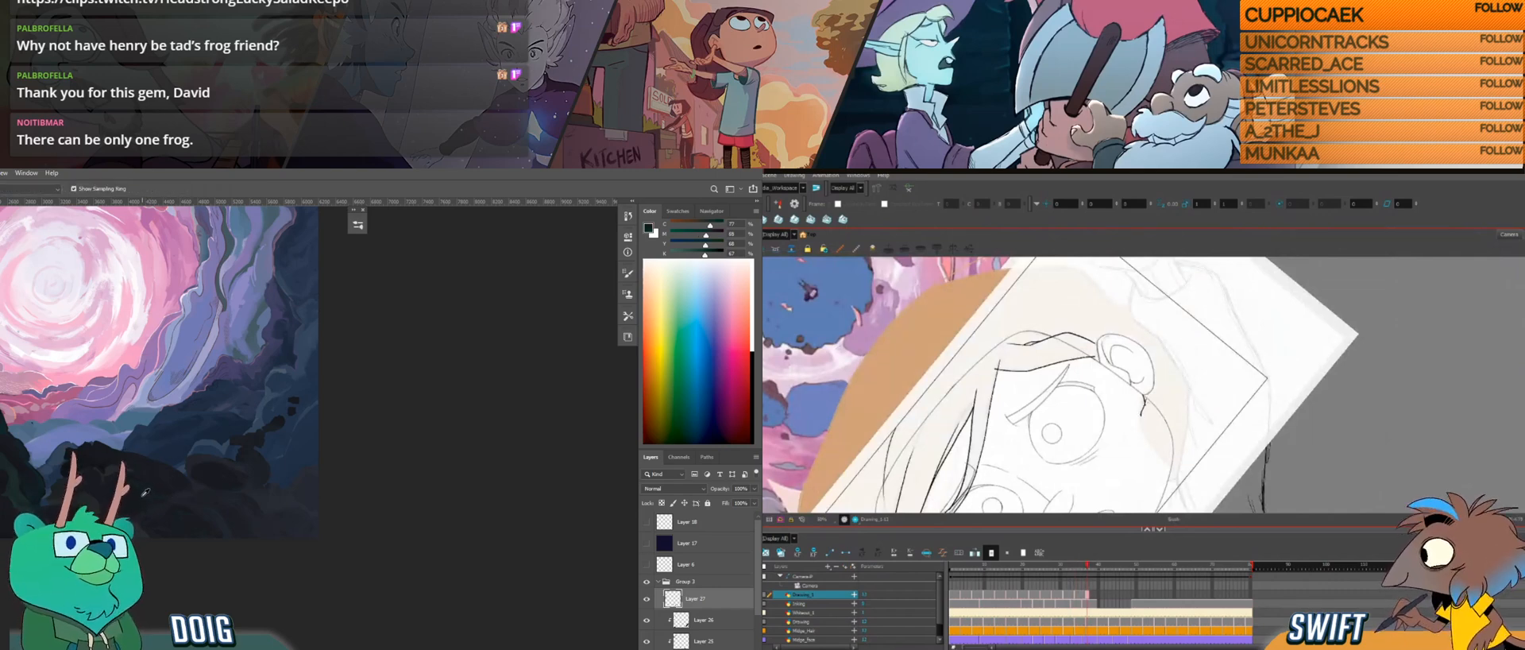
{"action": "left_click", "coordinate": [144, 498], "text": "alt"}
{"action": "key", "text": "f"}
{"action": "key", "text": "g"}
{"action": "key", "text": "f"}
{"action": "key", "text": "g"}
{"action": "mouse_move", "coordinate": [1157, 421]}
{"action": "left_mouse_down"}
{"action": "mouse_move", "coordinate": [1153, 382]}
{"action": "mouse_move", "coordinate": [1158, 445]}
{"action": "left_mouse_up"}
{"action": "left_click_drag", "start_coordinate": [114, 430], "coordinate": [184, 436]}
{"action": "key", "text": "alt"}
{"action": "left_click_drag", "start_coordinate": [1126, 414], "coordinate": [1086, 439]}
{"action": "left_click", "coordinate": [54, 518], "text": "alt"}
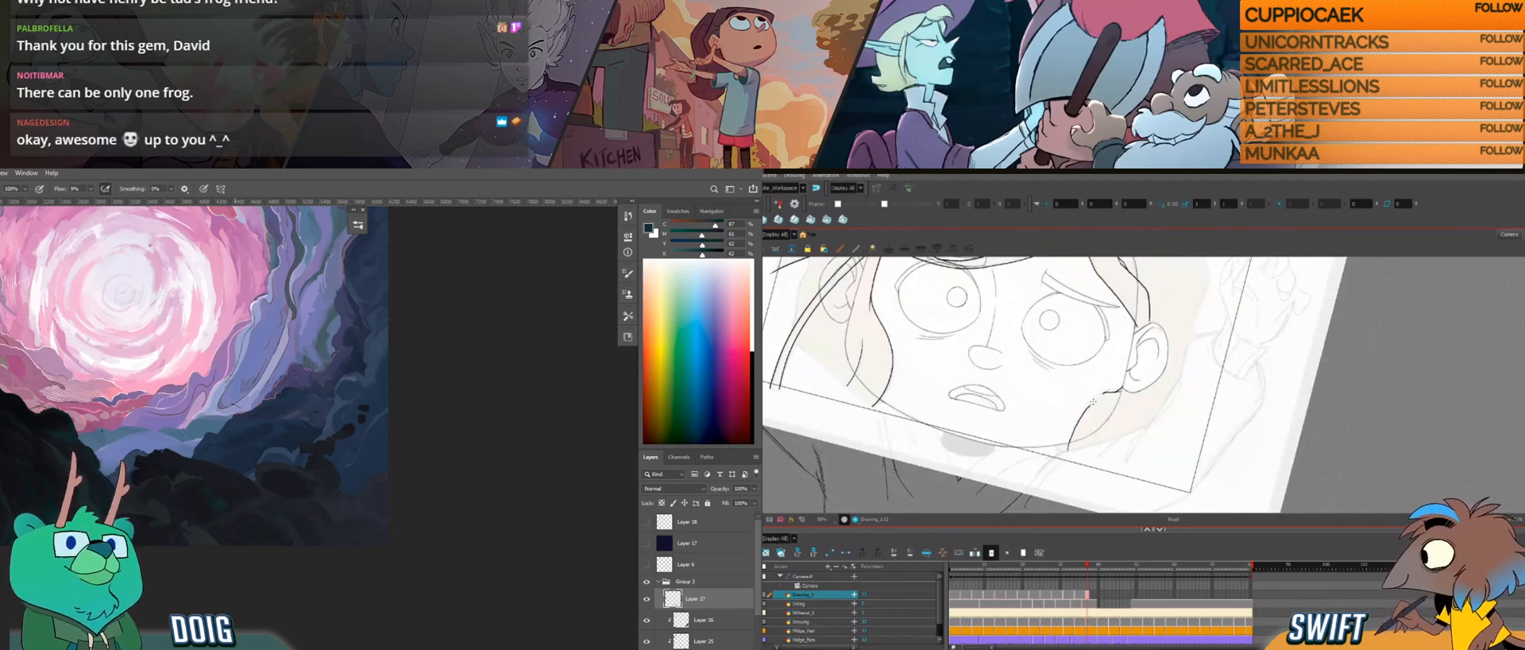
{"action": "left_click_drag", "start_coordinate": [1115, 442], "coordinate": [1142, 439]}
{"action": "left_click", "coordinate": [2, 395], "text": "alt"}
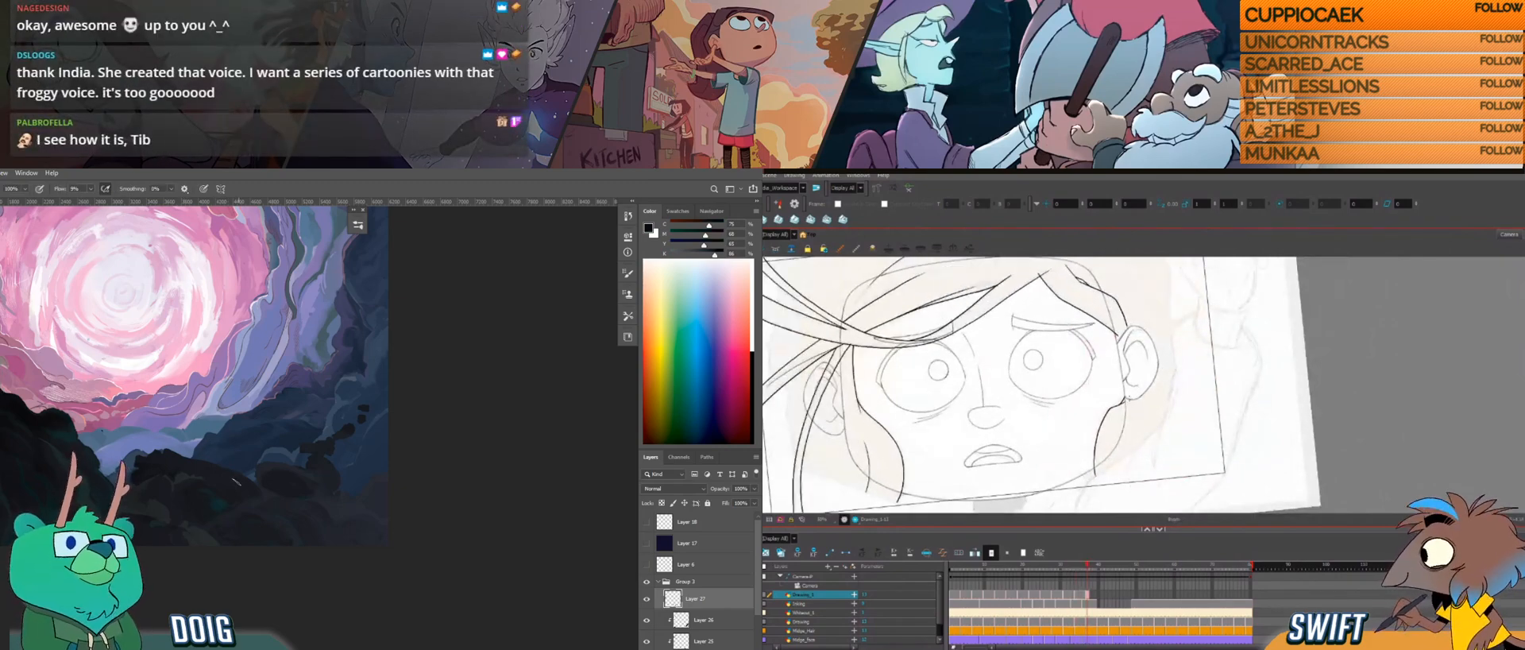
Step: Compare the lock below the ear with the neighbouring frames and erase the excess line where it meets the ear
{"action": "key", "text": "comma"}
{"action": "key", "text": "period"}
{"action": "key", "text": "comma"}
{"action": "key", "text": "period"}
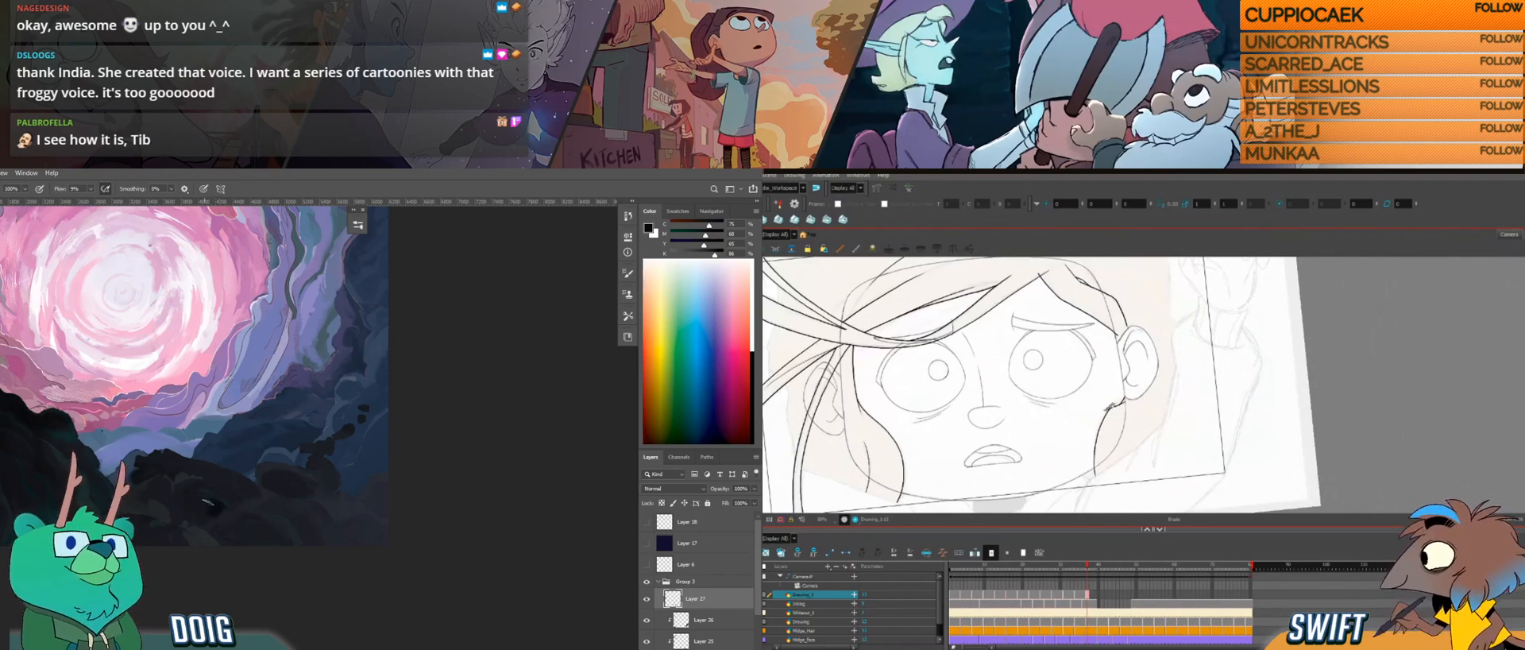
{"action": "key", "text": "comma"}
{"action": "key", "text": "period"}
{"action": "left_click", "coordinate": [177, 505], "text": "alt"}
{"action": "key", "text": "alt+e"}
{"action": "key", "text": "comma"}
{"action": "key", "text": "comma"}
{"action": "key", "text": "period"}
{"action": "key", "text": "period"}
{"action": "left_click_drag", "start_coordinate": [1127, 417], "coordinate": [1120, 411]}
{"action": "key", "text": "comma"}
{"action": "key", "text": "period"}
Step: Collapse and hide Group 3 in Photoshop, and add a new layer above the locked layer beneath it
{"action": "left_click_drag", "start_coordinate": [226, 384], "coordinate": [181, 433]}
{"action": "left_click_drag", "start_coordinate": [119, 345], "coordinate": [210, 458]}
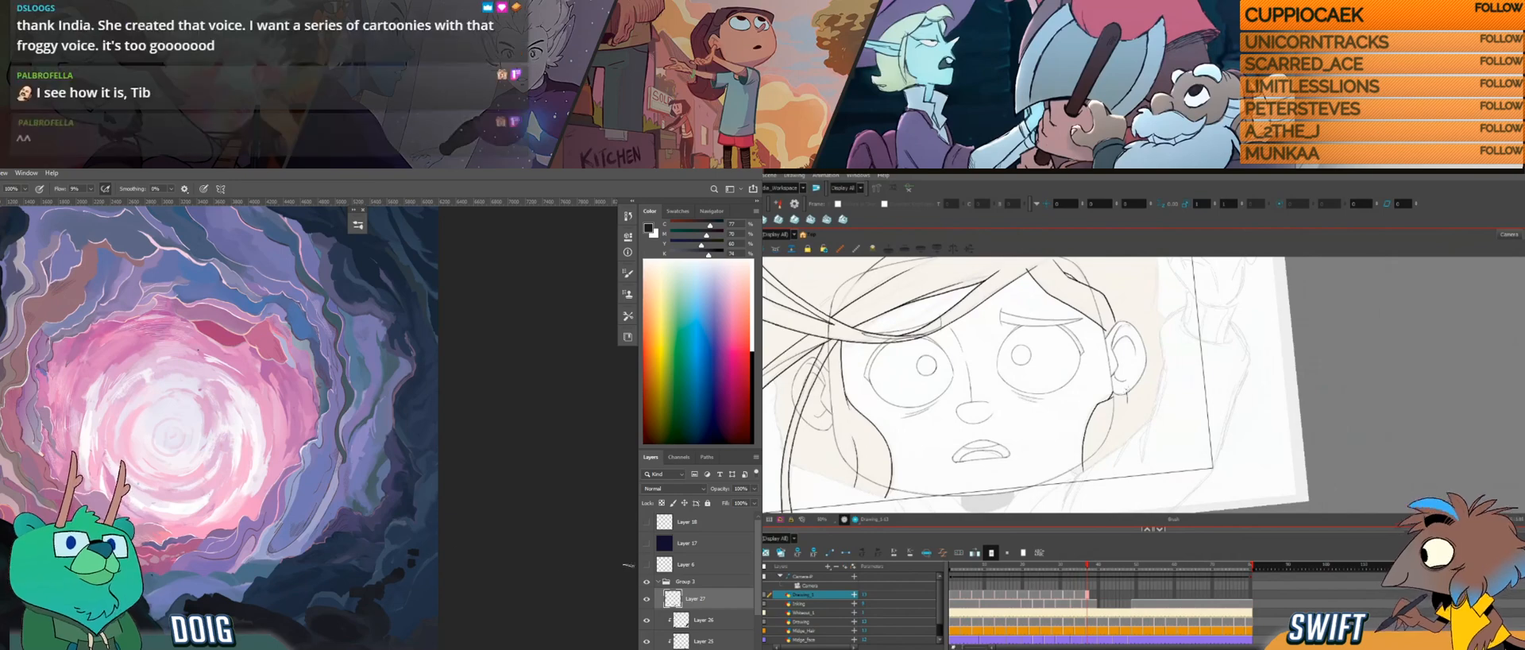
{"action": "left_click", "coordinate": [657, 581]}
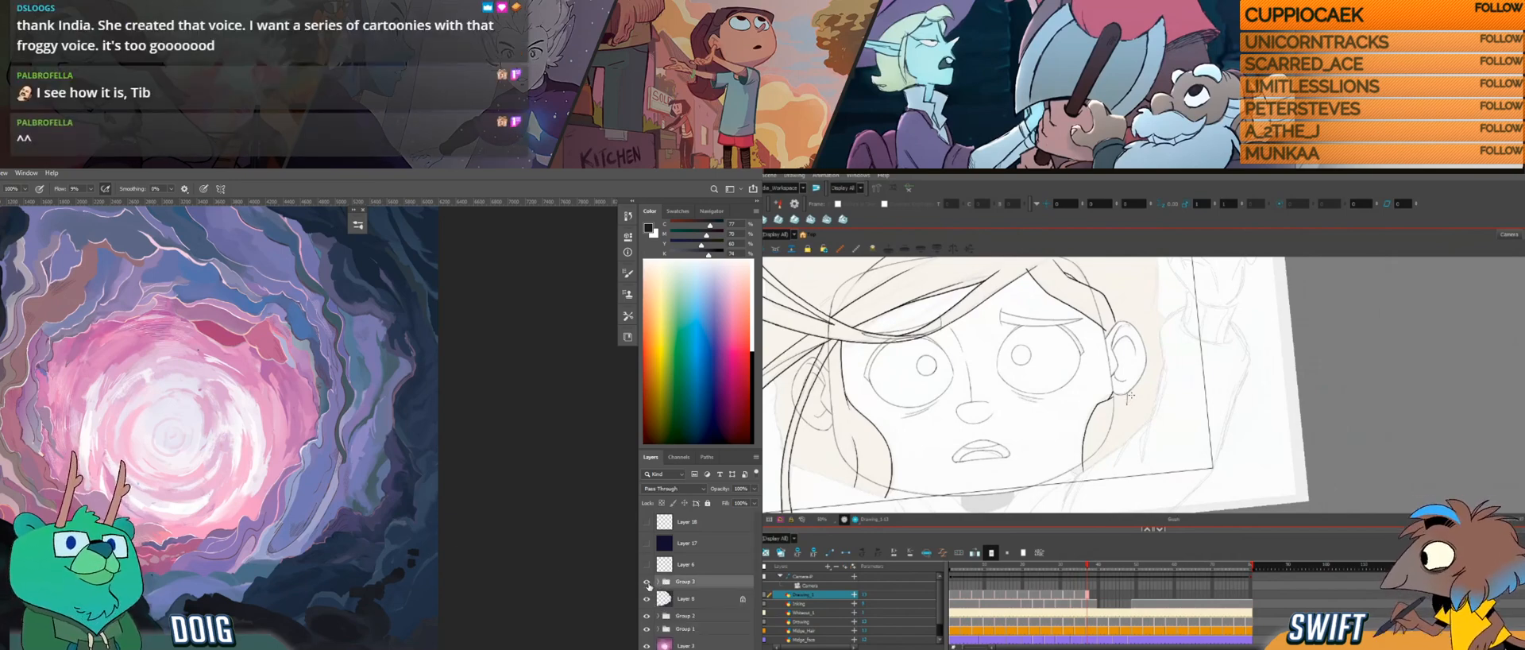
{"action": "left_click", "coordinate": [647, 582]}
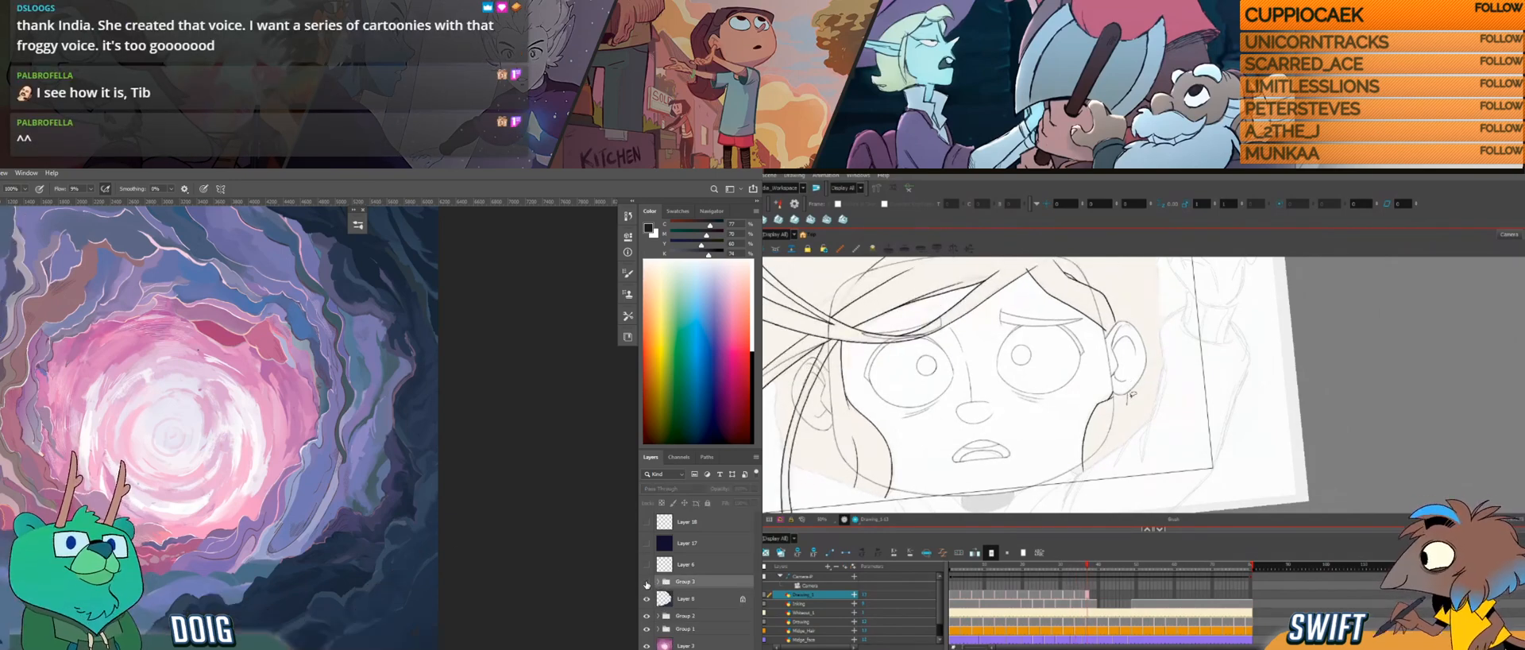
{"action": "left_click", "coordinate": [684, 600]}
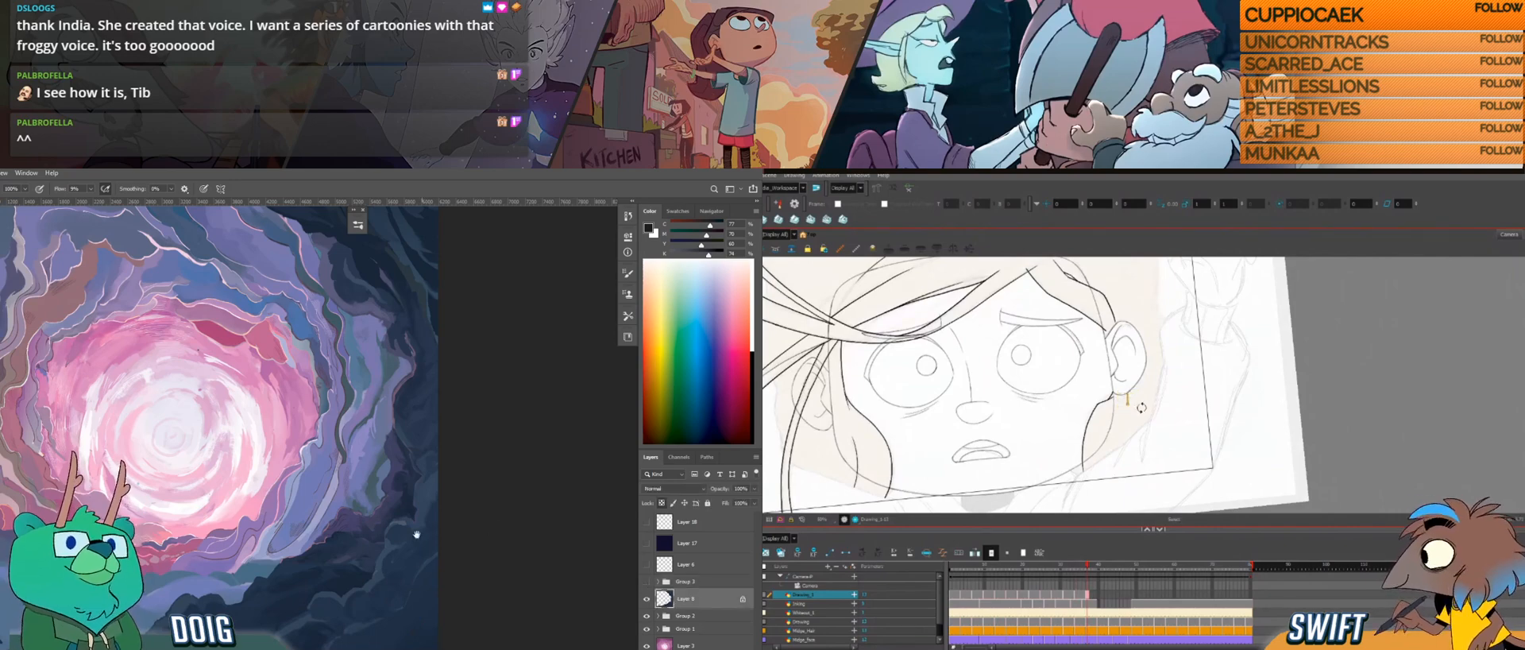
{"action": "scroll", "coordinate": [561, 577], "scroll_direction": "down", "scroll_amount": 3}
{"action": "key", "text": "ctrl+alt+shift+n"}
{"action": "key", "text": "alt+b"}
Step: Flip between the current and adjacent hair drawings in Harmony to check the locks on both sides of the face
{"action": "key", "text": "f"}
{"action": "key", "text": "g"}
{"action": "key", "text": "f"}
{"action": "key", "text": "g"}
{"action": "key", "text": "f"}
{"action": "key", "text": "g"}
{"action": "key", "text": "f"}
{"action": "key", "text": "g"}
{"action": "key", "text": "f"}
{"action": "key", "text": "g"}
{"action": "key", "text": "f"}
{"action": "key", "text": "g"}
{"action": "key", "text": "f"}
{"action": "key", "text": "g"}
Step: Turn the new Photoshop layer into a clipping mask on the locked layer below it
{"action": "right_click", "coordinate": [695, 600]}
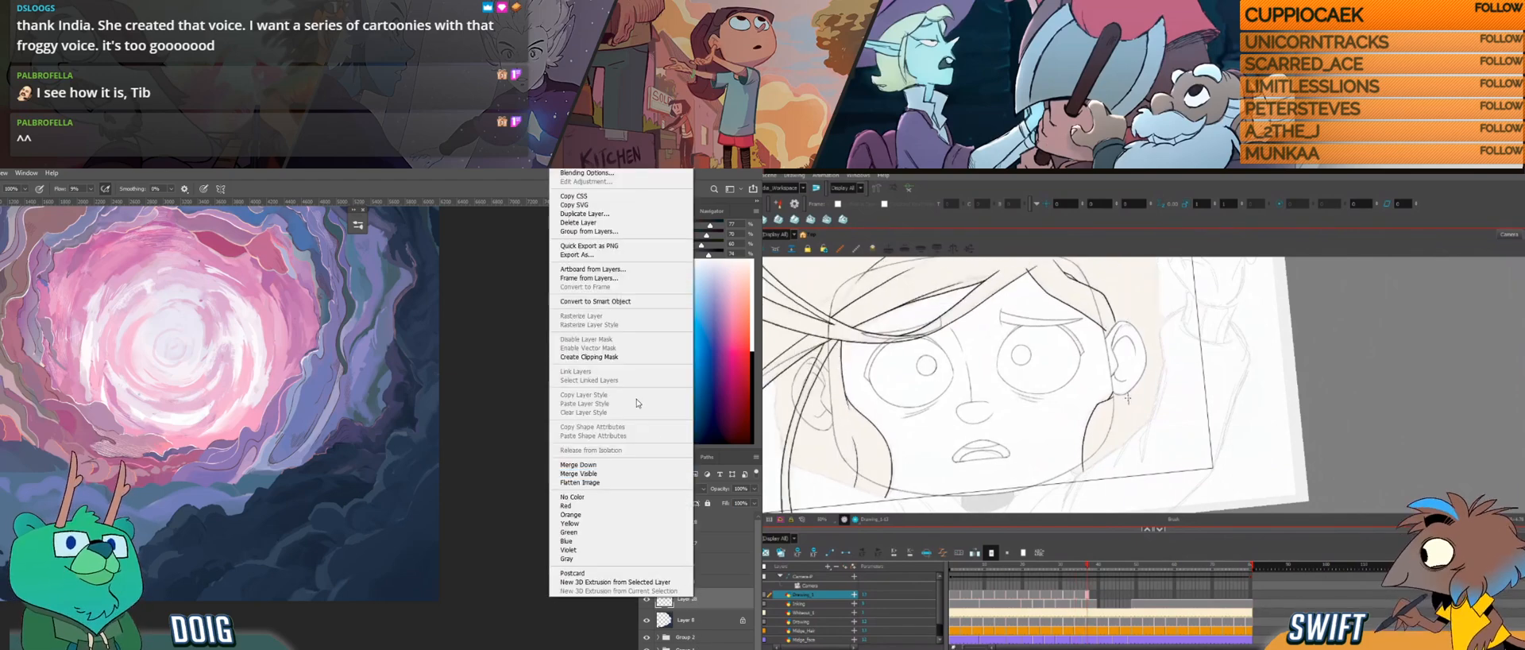
{"action": "left_click", "coordinate": [619, 359]}
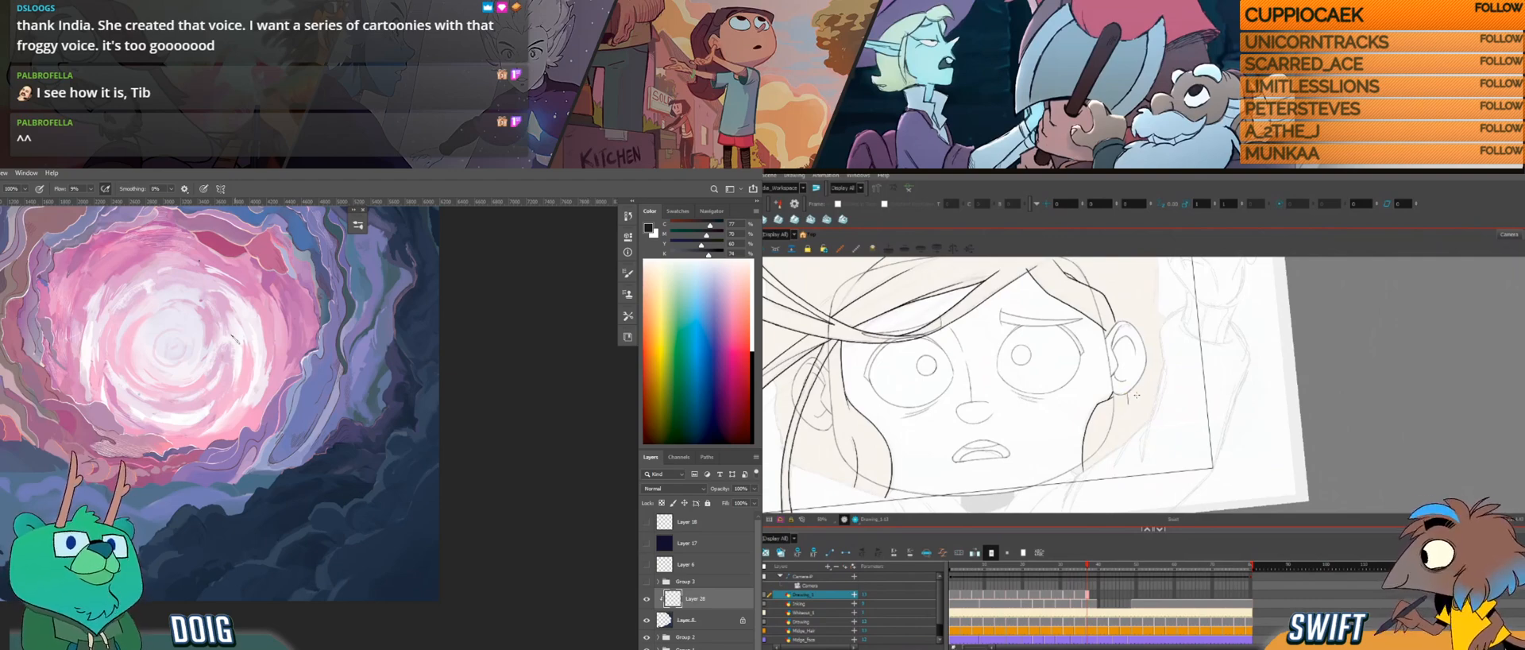
Step: Flip between the current and neighbouring hair drawings to examine the lock below the ear
{"action": "key", "text": "f"}
{"action": "key", "text": "g"}
{"action": "left_click", "coordinate": [1151, 385]}
{"action": "key", "text": "alt+b"}
{"action": "key", "text": "f"}
{"action": "key", "text": "g"}
{"action": "key", "text": "f"}
{"action": "key", "text": "g"}
{"action": "key", "text": "f"}
{"action": "key", "text": "g"}
{"action": "key", "text": "f"}
{"action": "key", "text": "g"}
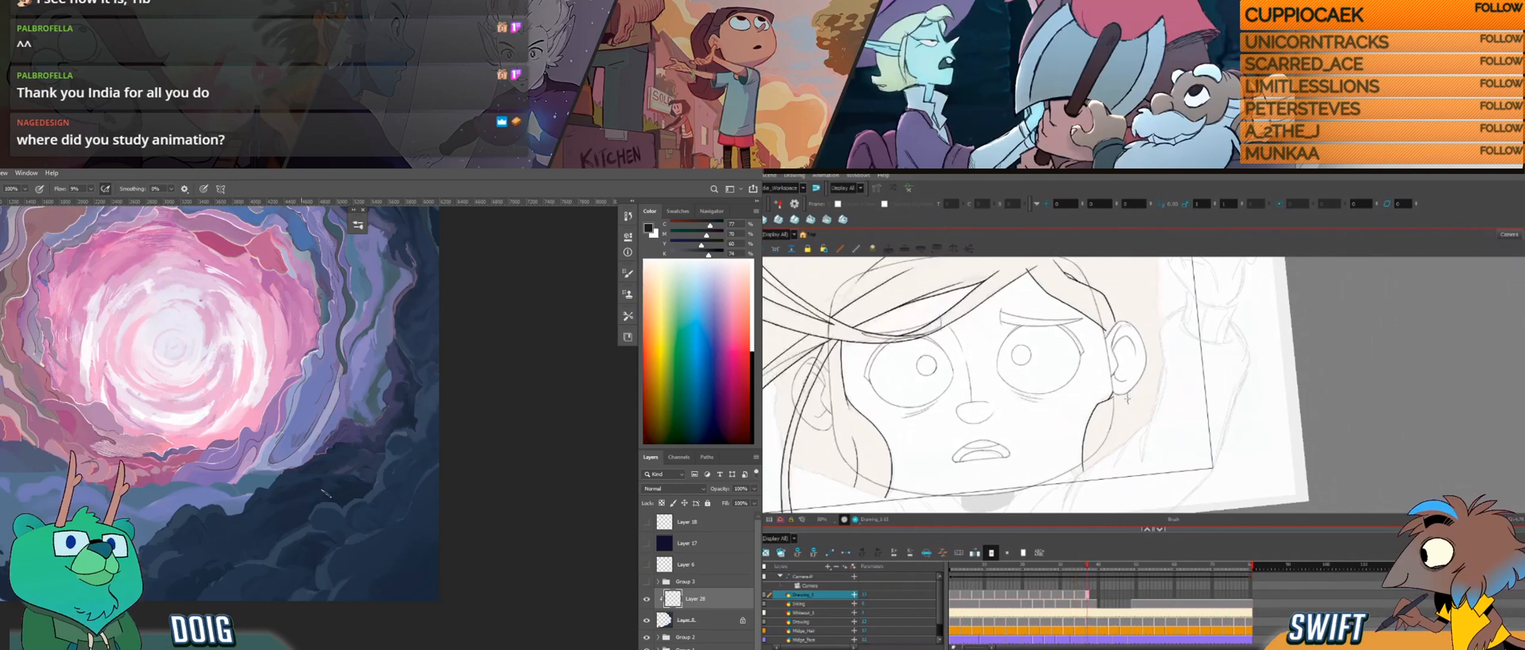
Step: Redraw the short lock line hanging below the ear and compare it with the neighbouring drawing
{"action": "left_click_drag", "start_coordinate": [1112, 434], "coordinate": [1112, 452]}
{"action": "left_click_drag", "start_coordinate": [713, 256], "coordinate": [715, 256]}
{"action": "key", "text": "f"}
{"action": "key", "text": "g"}
{"action": "key", "text": "f"}
{"action": "key", "text": "g"}
{"action": "key", "text": "ctrl+z"}
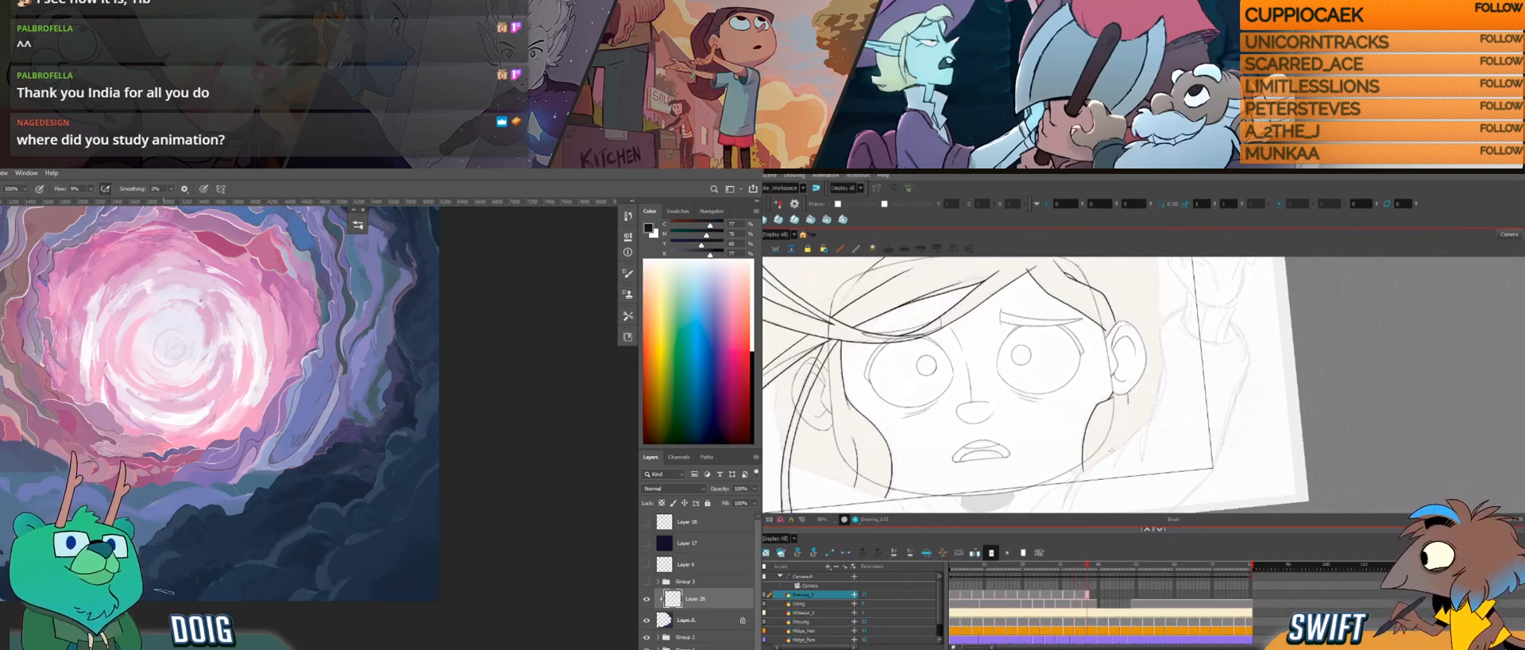
{"action": "left_click_drag", "start_coordinate": [1111, 450], "coordinate": [1122, 402]}
{"action": "key", "text": "ctrl+z"}
{"action": "key", "text": "f"}
{"action": "key", "text": "g"}
{"action": "key", "text": "f"}
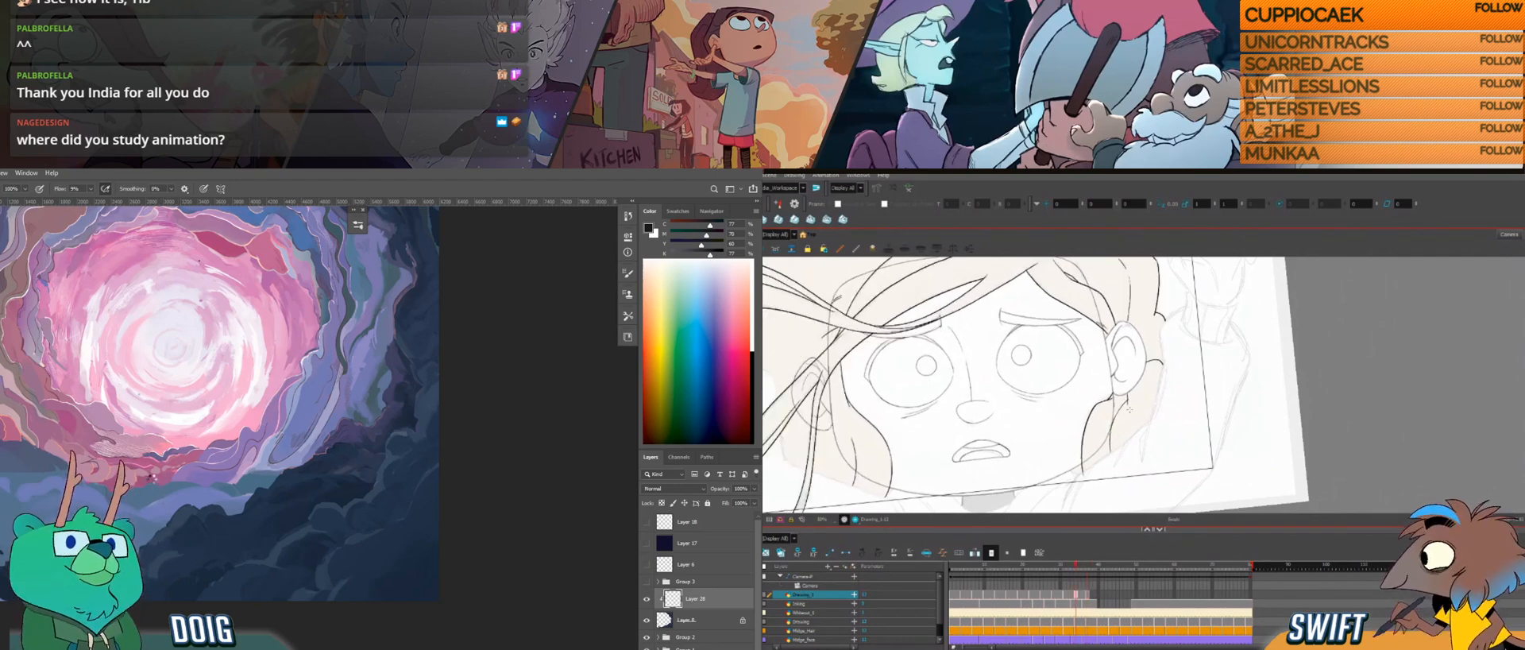
{"action": "key", "text": "g"}
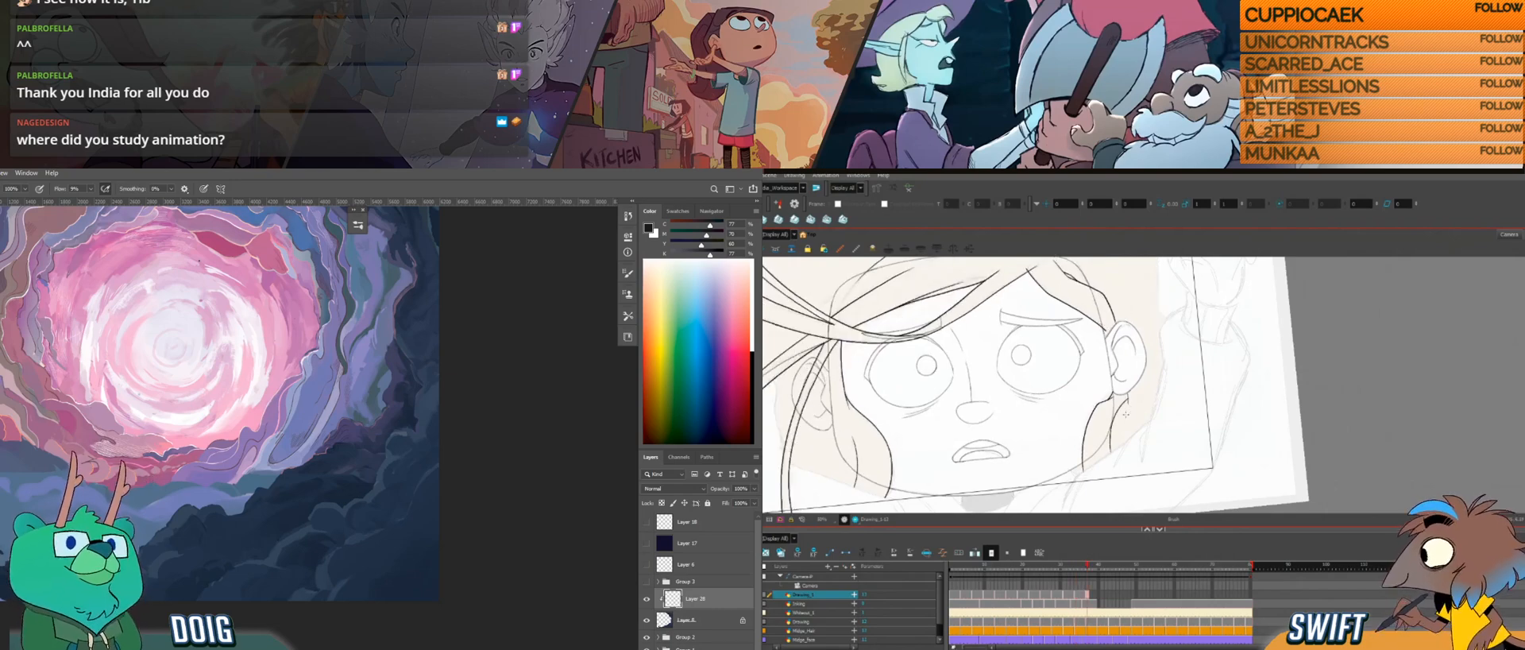
Step: Select and nudge the lock stroke below the ear, checking its shape against the neighbouring drawing
{"action": "key", "text": "alt+s"}
{"action": "left_click", "coordinate": [1114, 423]}
{"action": "left_click_drag", "start_coordinate": [1121, 426], "coordinate": [1124, 428]}
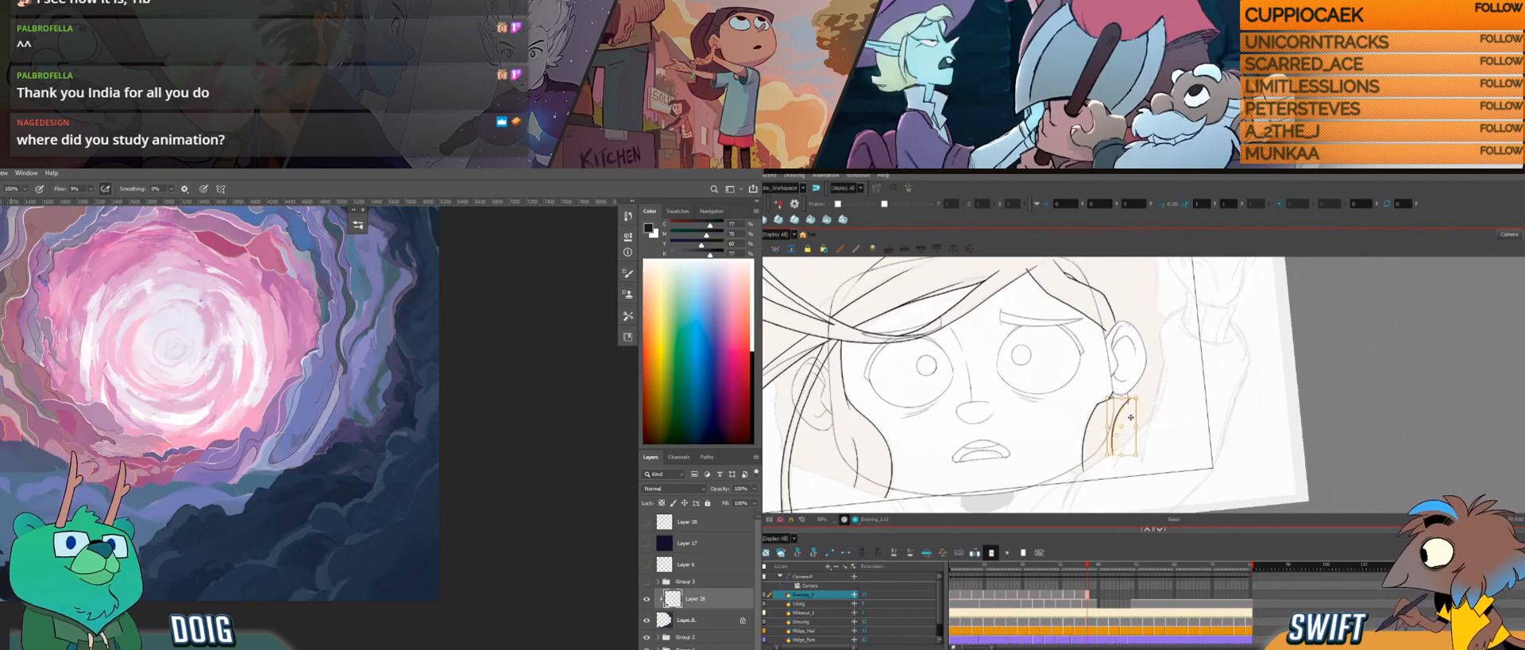
{"action": "key", "text": "f"}
{"action": "key", "text": "g"}
{"action": "key", "text": "f"}
{"action": "key", "text": "g"}
{"action": "key", "text": "f"}
{"action": "key", "text": "g"}
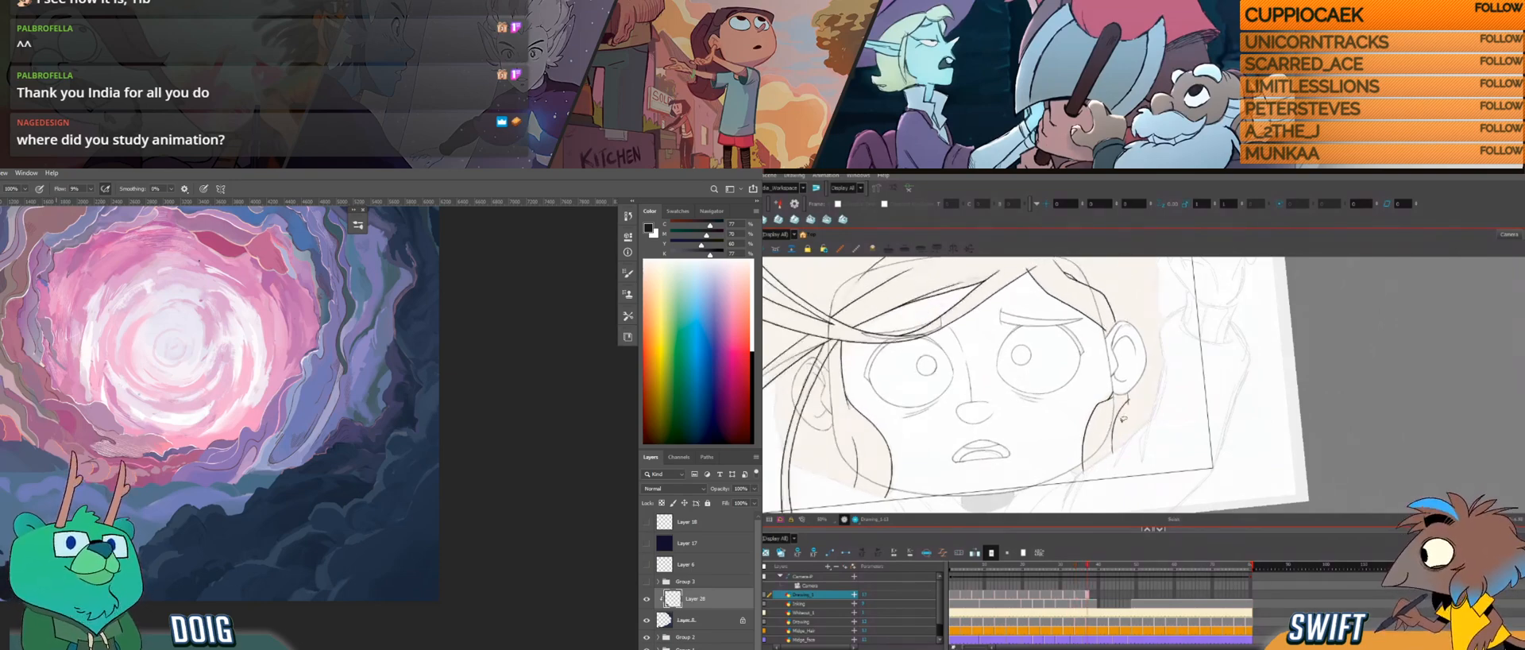
{"action": "key", "text": "alt+b"}
{"action": "key", "text": "f"}
{"action": "key", "text": "g"}
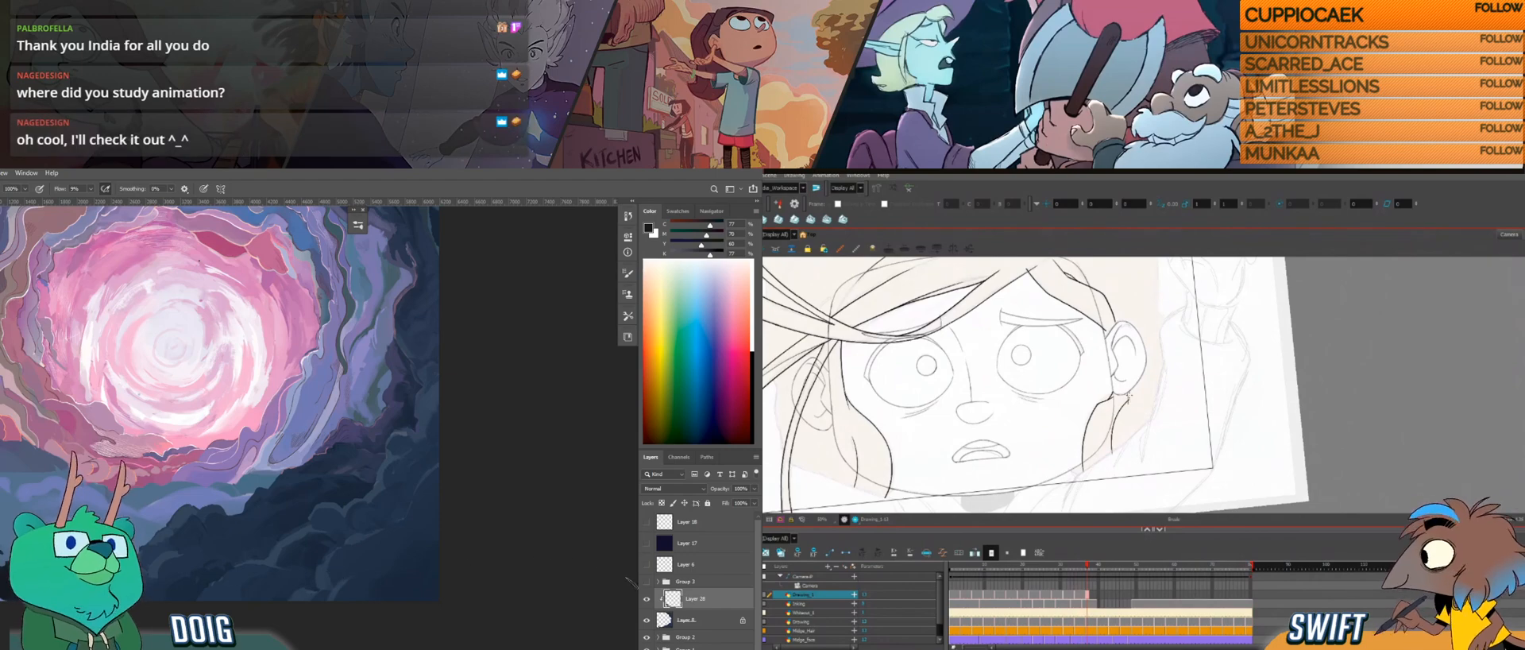
Step: Compare the Photoshop painting with the clipped layer off and on, and flip between the hair drawings in Harmony
{"action": "left_click", "coordinate": [646, 600]}
{"action": "left_click", "coordinate": [648, 601]}
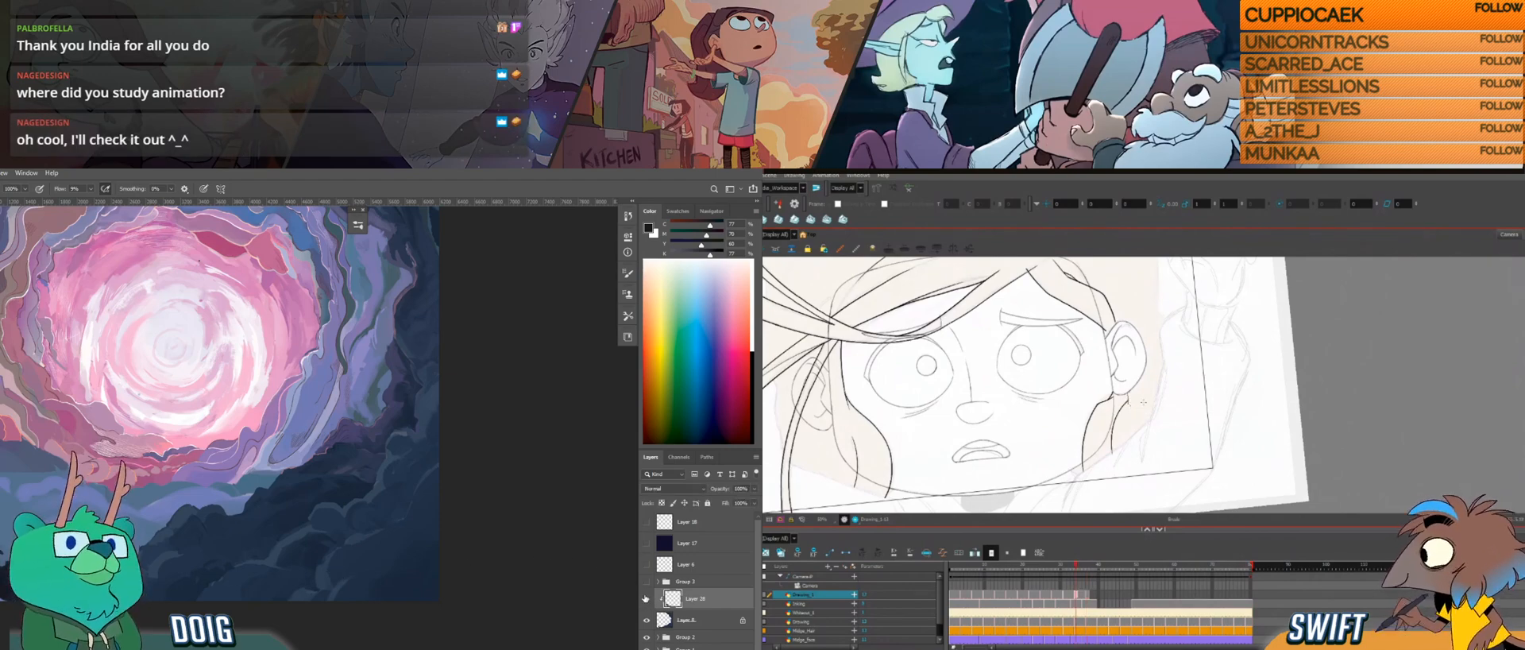
{"action": "key", "text": "f"}
{"action": "key", "text": "g"}
{"action": "key", "text": "f"}
{"action": "key", "text": "g"}
{"action": "key", "text": "f"}
{"action": "key", "text": "g"}
{"action": "left_click", "coordinate": [173, 551]}
{"action": "key", "text": "f"}
{"action": "key", "text": "g"}
{"action": "key", "text": "f"}
{"action": "key", "text": "g"}
{"action": "key", "text": "f"}
{"action": "key", "text": "g"}
Step: Reposition and rotate the Harmony drawing to sketch a short curved hair line beside the ear
{"action": "left_click_drag", "start_coordinate": [1127, 399], "coordinate": [1080, 413]}
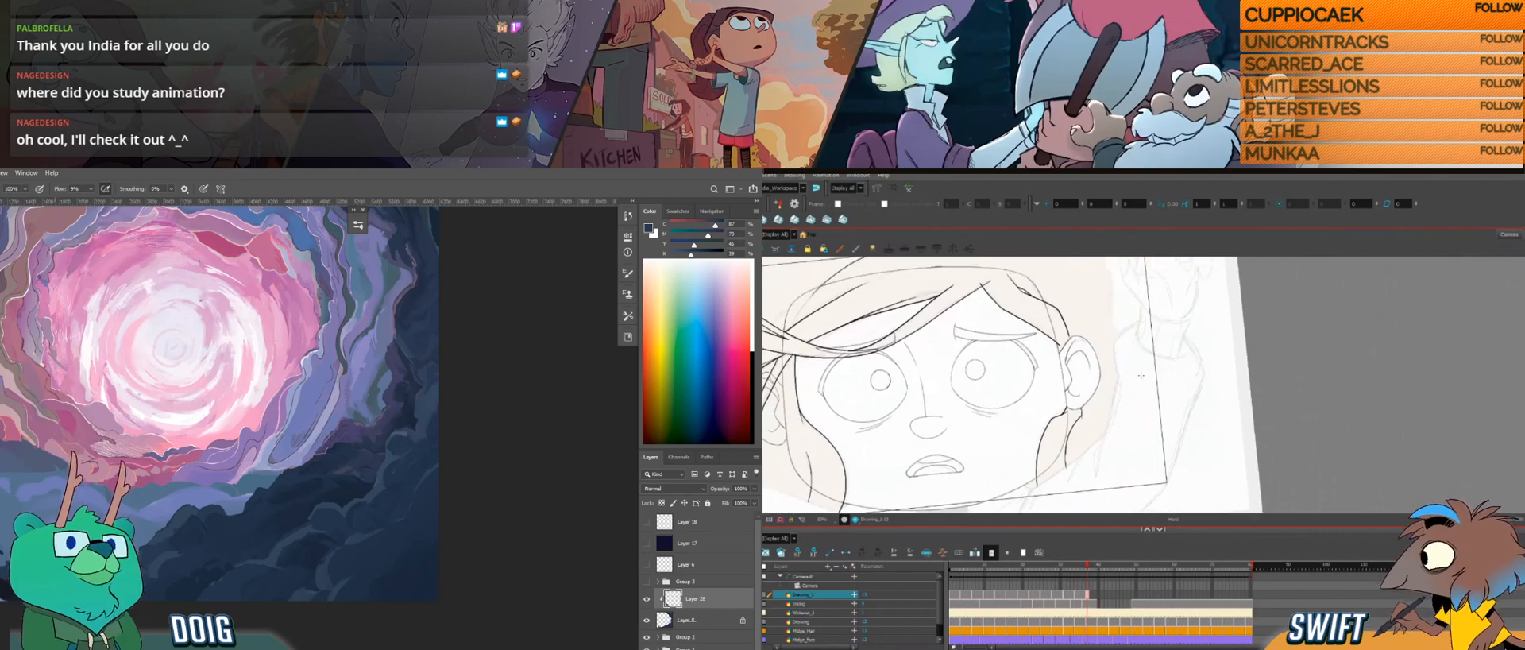
{"action": "key", "text": "f"}
{"action": "key", "text": "g"}
{"action": "key", "text": "f"}
{"action": "key", "text": "g"}
{"action": "mouse_move", "coordinate": [1147, 387]}
{"action": "left_mouse_down"}
{"action": "mouse_move", "coordinate": [1127, 395]}
{"action": "mouse_move", "coordinate": [1101, 465]}
{"action": "left_mouse_up"}
{"action": "key", "text": "f"}
{"action": "key", "text": "g"}
{"action": "left_click", "coordinate": [283, 585], "text": "alt"}
{"action": "left_click_drag", "start_coordinate": [1099, 399], "coordinate": [1109, 406]}
{"action": "key", "text": "f"}
{"action": "key", "text": "g"}
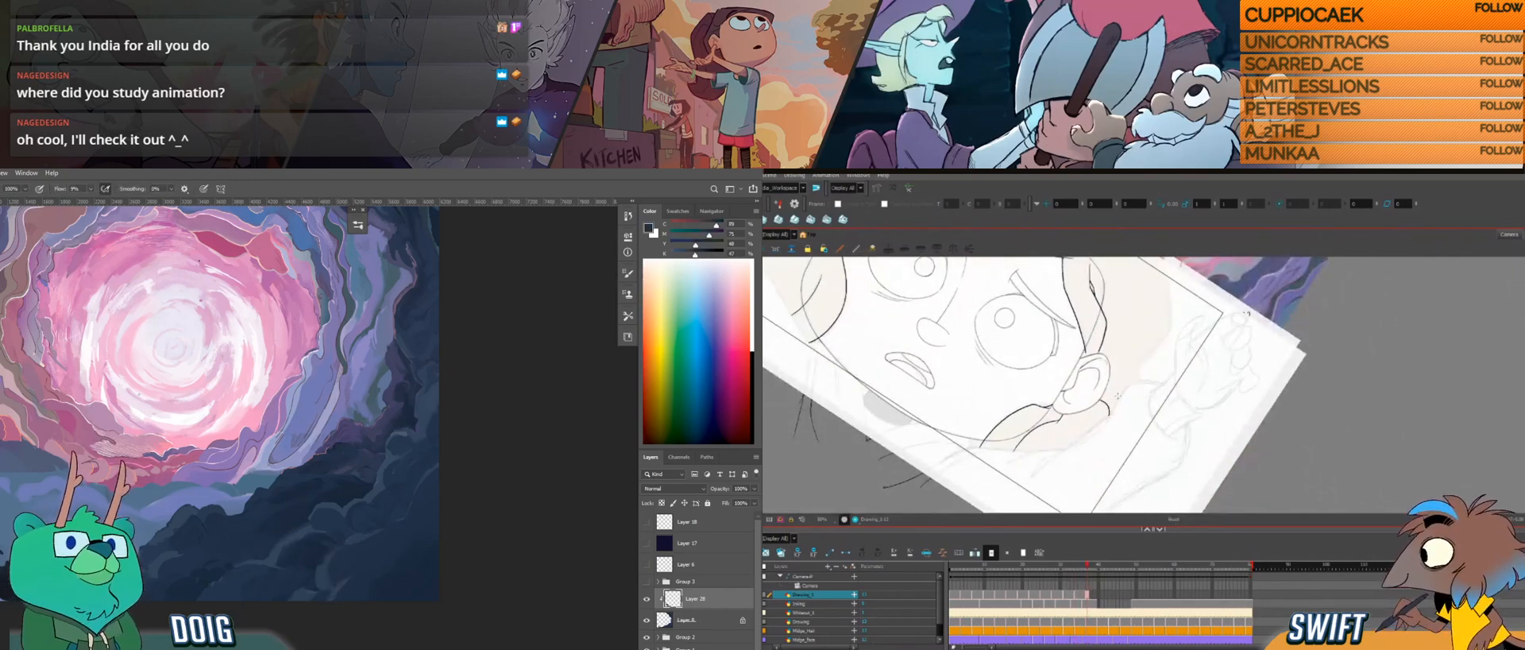
Step: Refine the short curve beside the ear, straighten the canvas and compare the curve with the neighbouring drawing
{"action": "key", "text": "f"}
{"action": "key", "text": "g"}
{"action": "left_click_drag", "start_coordinate": [1100, 403], "coordinate": [1108, 411]}
{"action": "left_click", "coordinate": [1, 543], "text": "alt"}
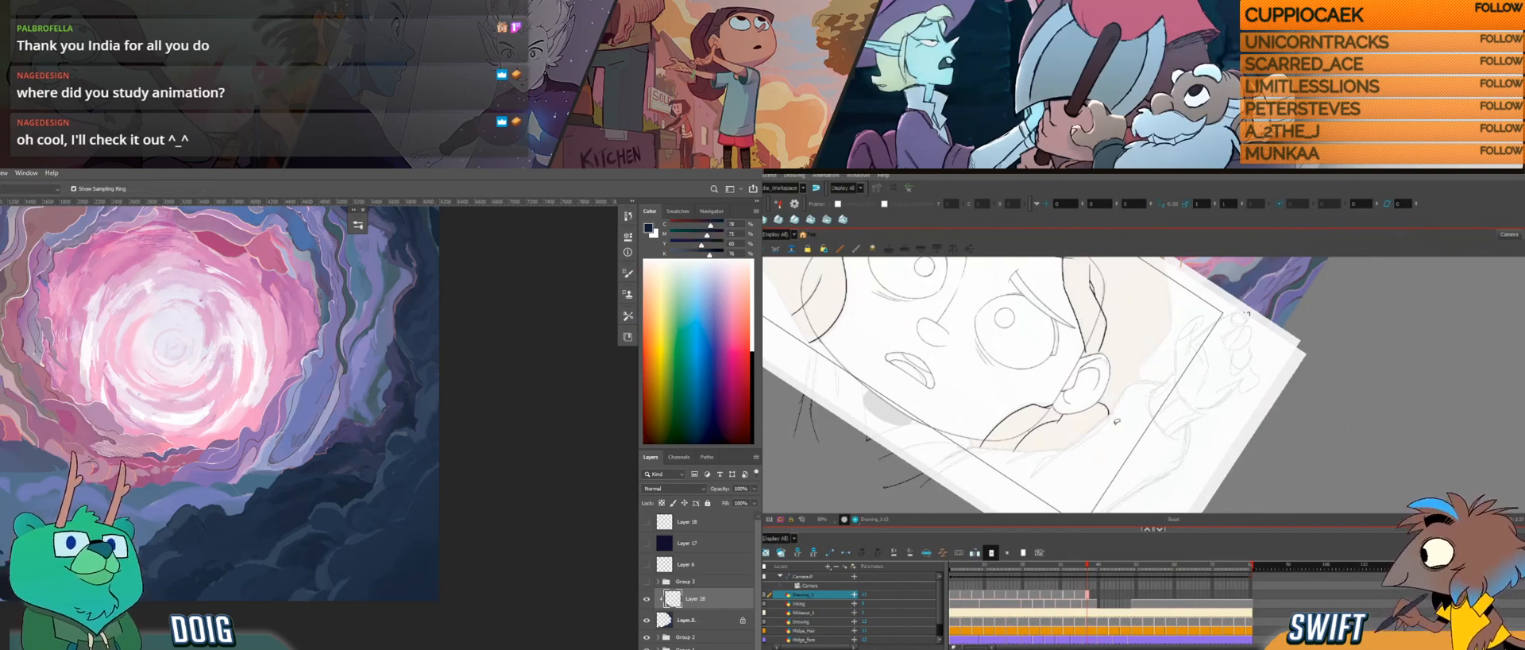
{"action": "key", "text": "ctrl+alt"}
{"action": "left_click_drag", "start_coordinate": [1116, 437], "coordinate": [1145, 382], "text": "ctrl+alt"}
{"action": "key", "text": "space"}
{"action": "key", "text": "f"}
{"action": "key", "text": "g"}
{"action": "key", "text": "f"}
{"action": "key", "text": "g"}
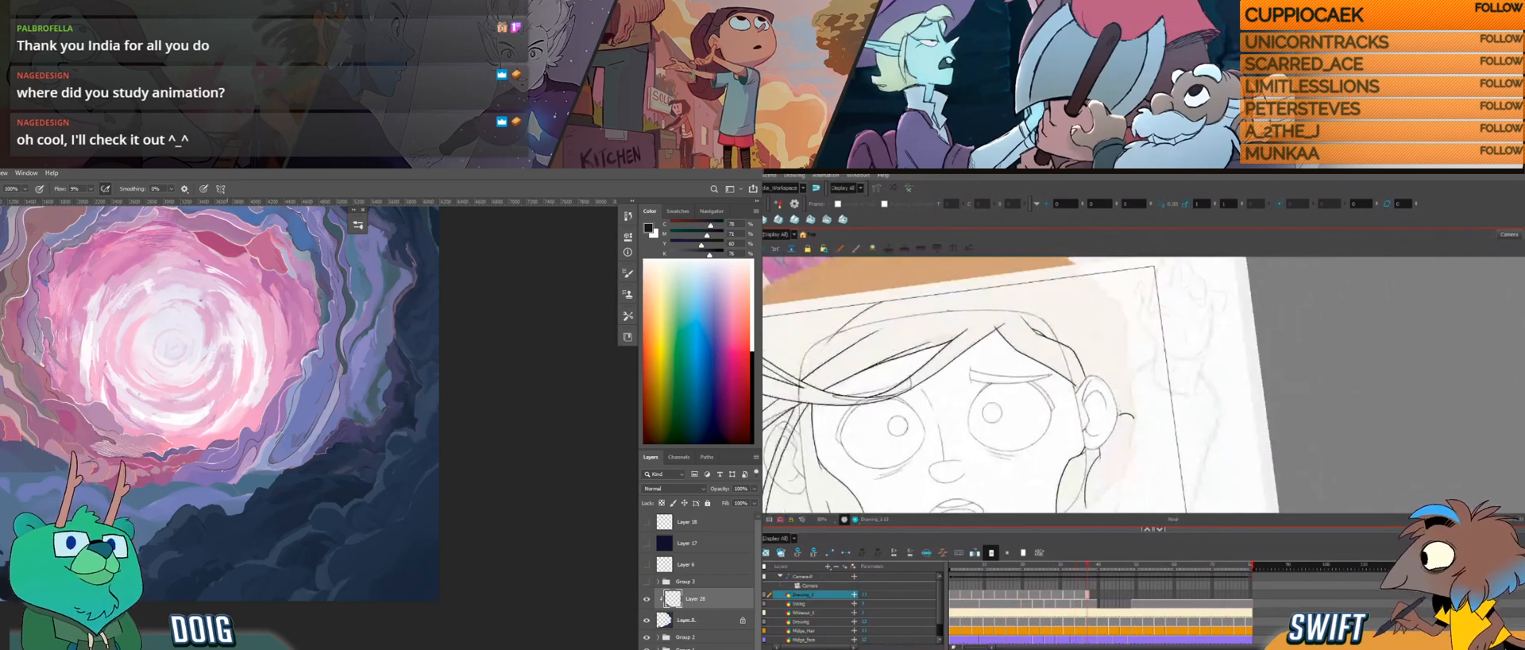
Step: Check the Photoshop painting with the clipped layer off and on, and sample a dark rock colour
{"action": "key", "text": "space"}
{"action": "left_click_drag", "start_coordinate": [239, 390], "coordinate": [264, 346]}
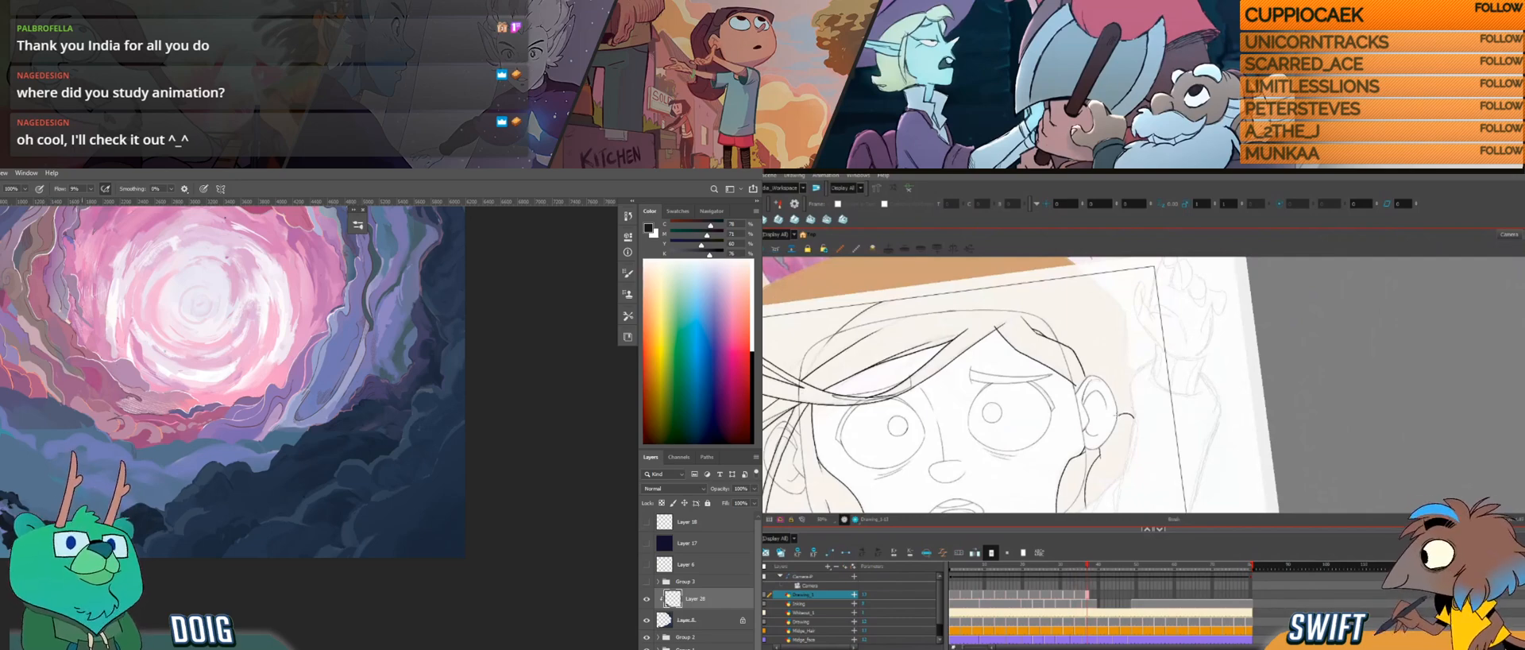
{"action": "left_click_drag", "start_coordinate": [184, 457], "coordinate": [193, 502]}
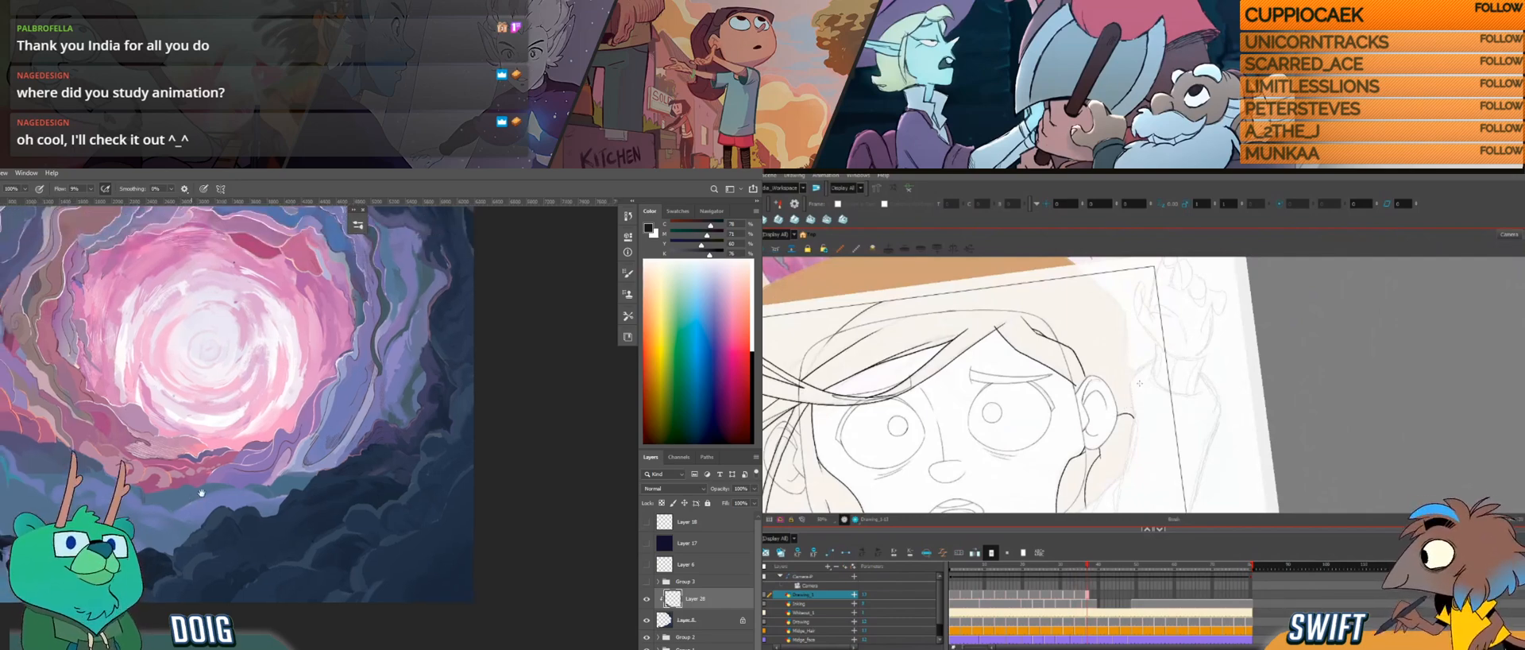
{"action": "left_click", "coordinate": [646, 599]}
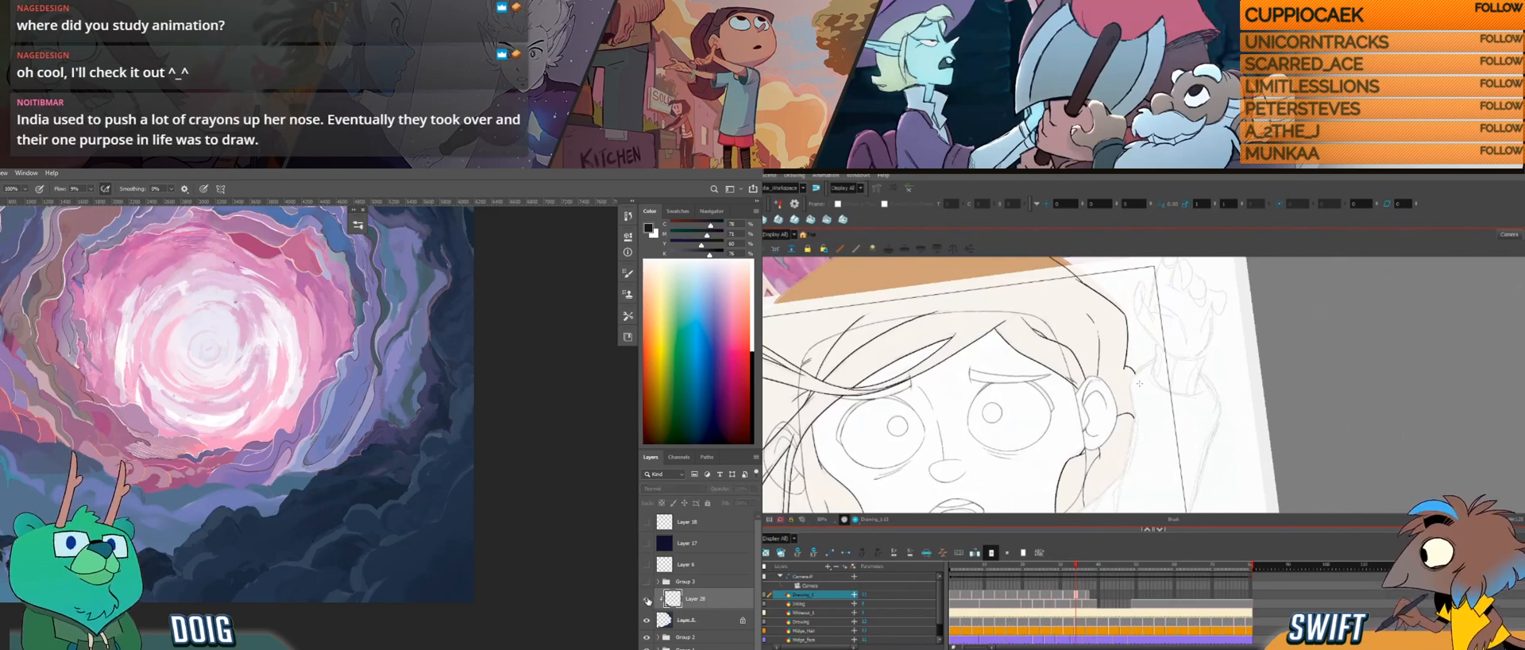
{"action": "left_click", "coordinate": [647, 599]}
{"action": "left_click", "coordinate": [241, 583], "text": "alt"}
Step: Adjust the selected curve beside the ear and extend it into the outer edge of the lock
{"action": "key", "text": "f"}
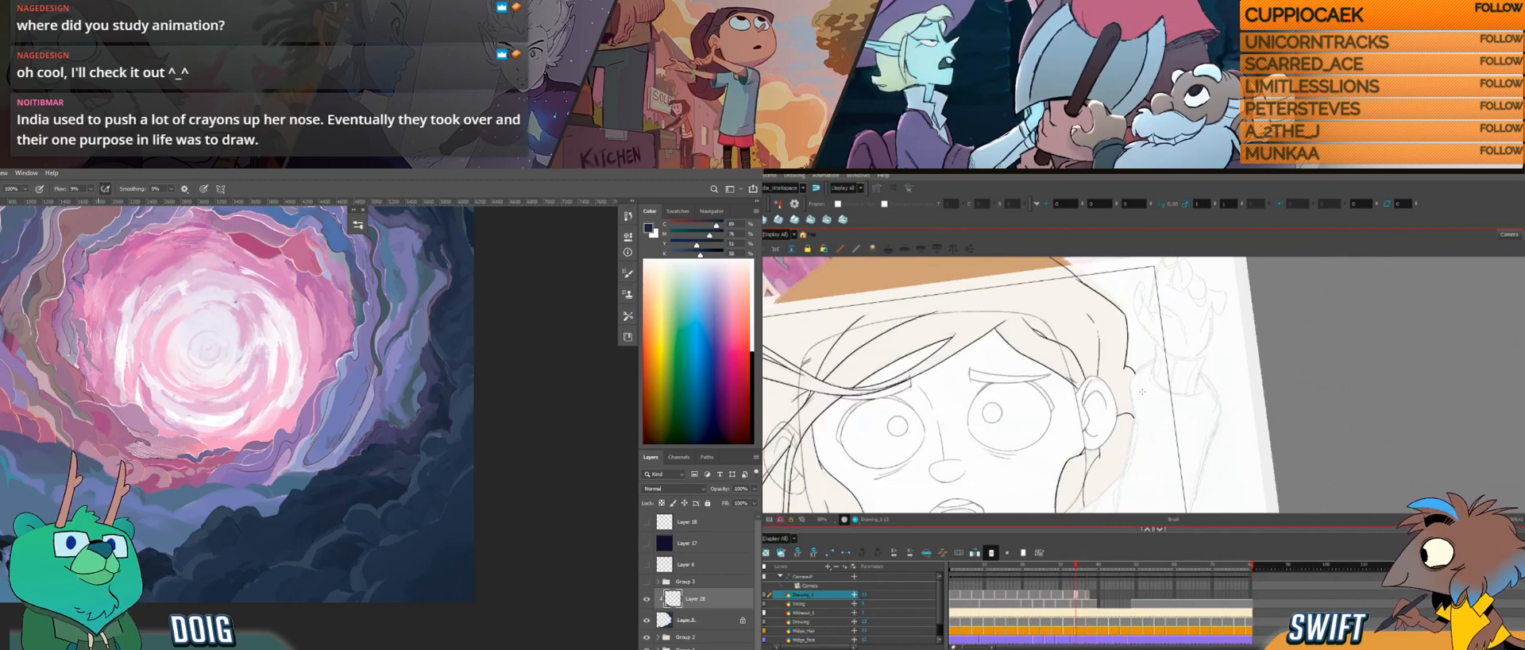
{"action": "key", "text": "g"}
{"action": "key", "text": "alt+s"}
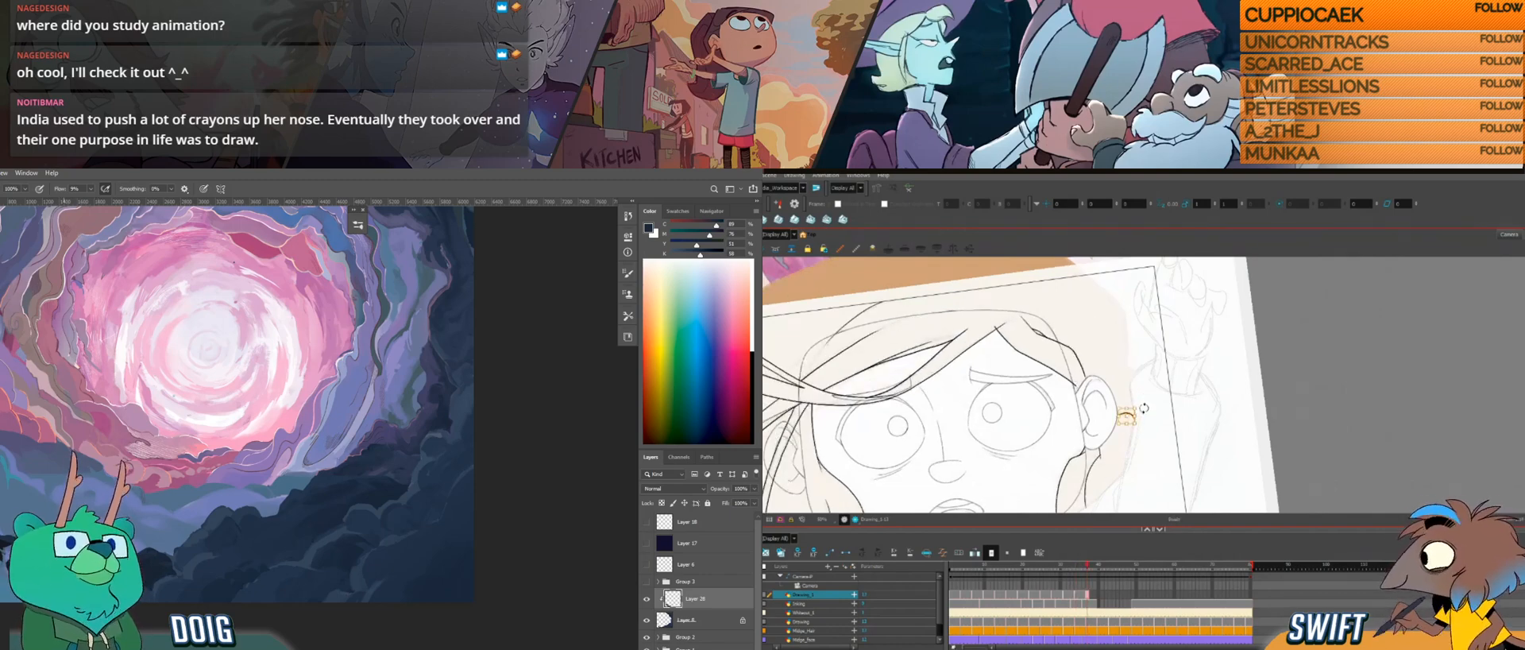
{"action": "key", "text": "alt+b"}
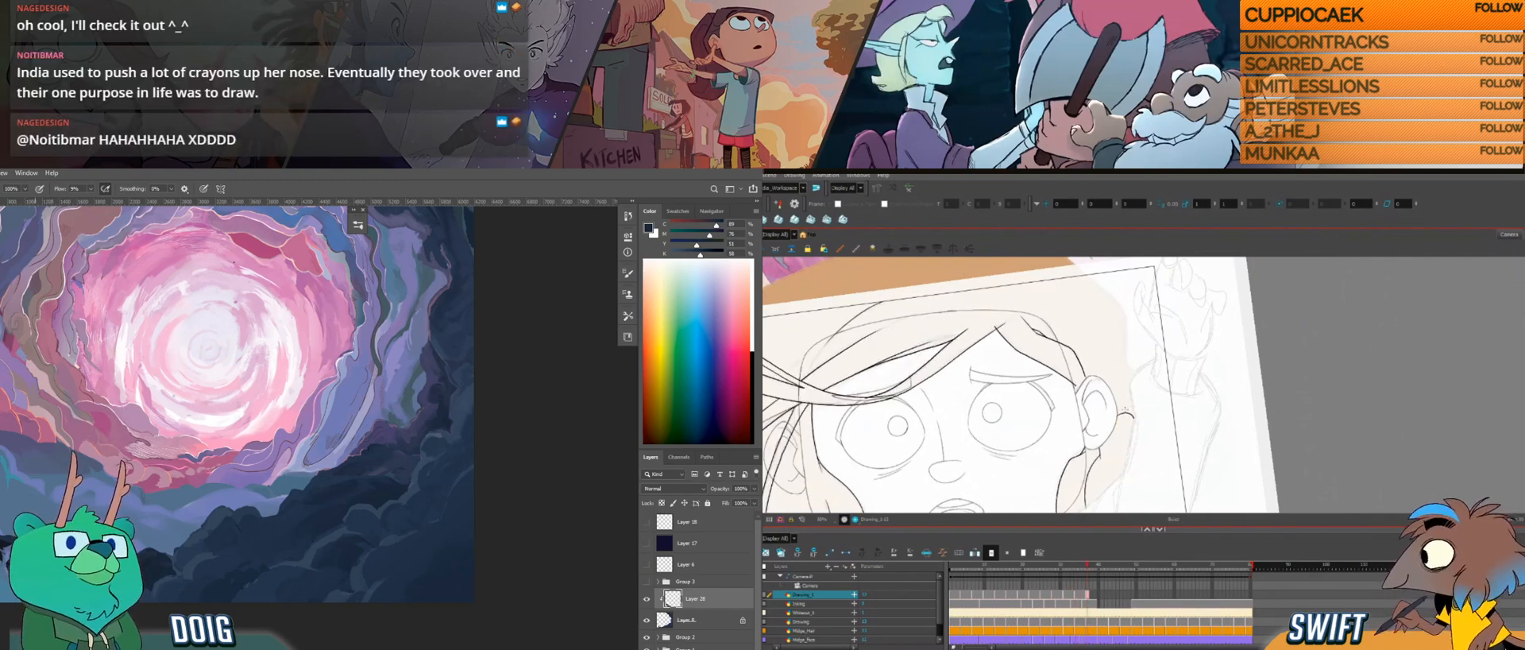
{"action": "left_click_drag", "start_coordinate": [1120, 418], "coordinate": [1135, 415]}
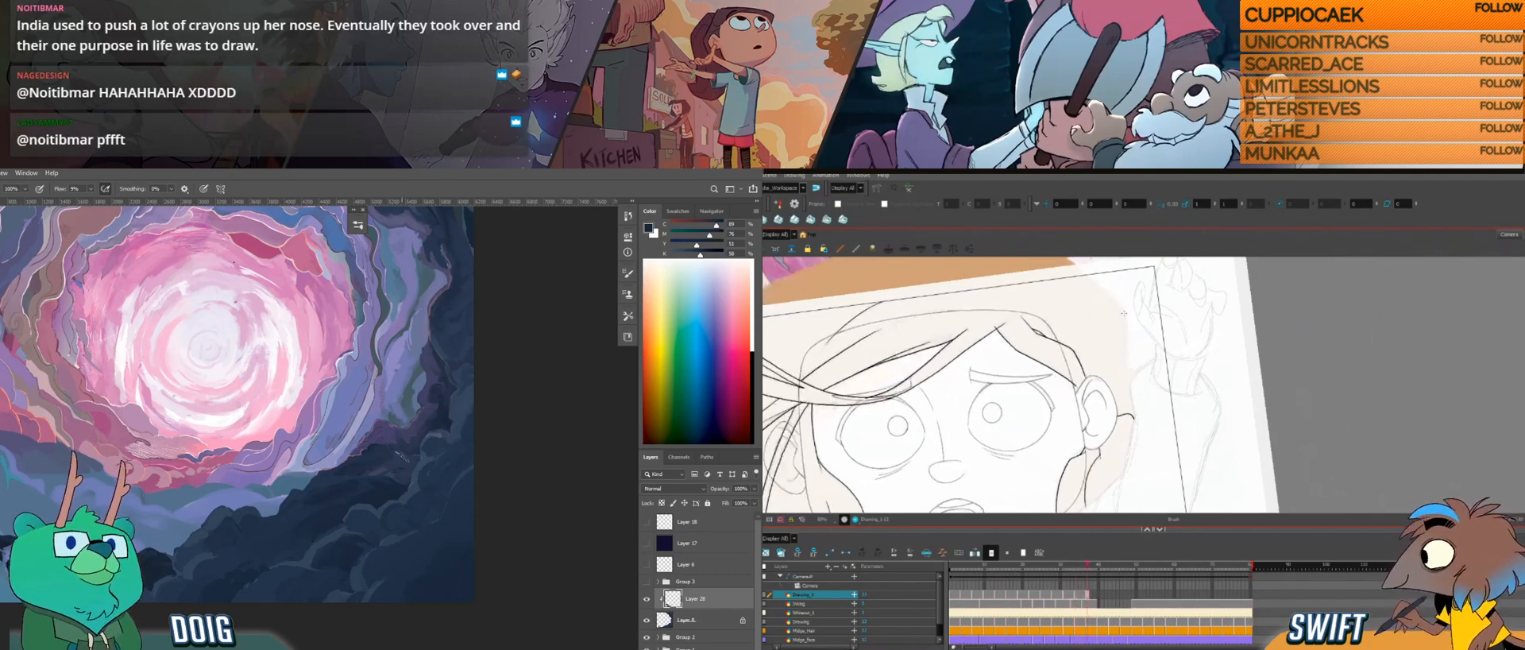
Step: Draw a vertical outer hair line above the ear's curve, and sample another dark rock colour in Photoshop
{"action": "key", "text": "i"}
{"action": "left_click_drag", "start_coordinate": [1127, 328], "coordinate": [1125, 365]}
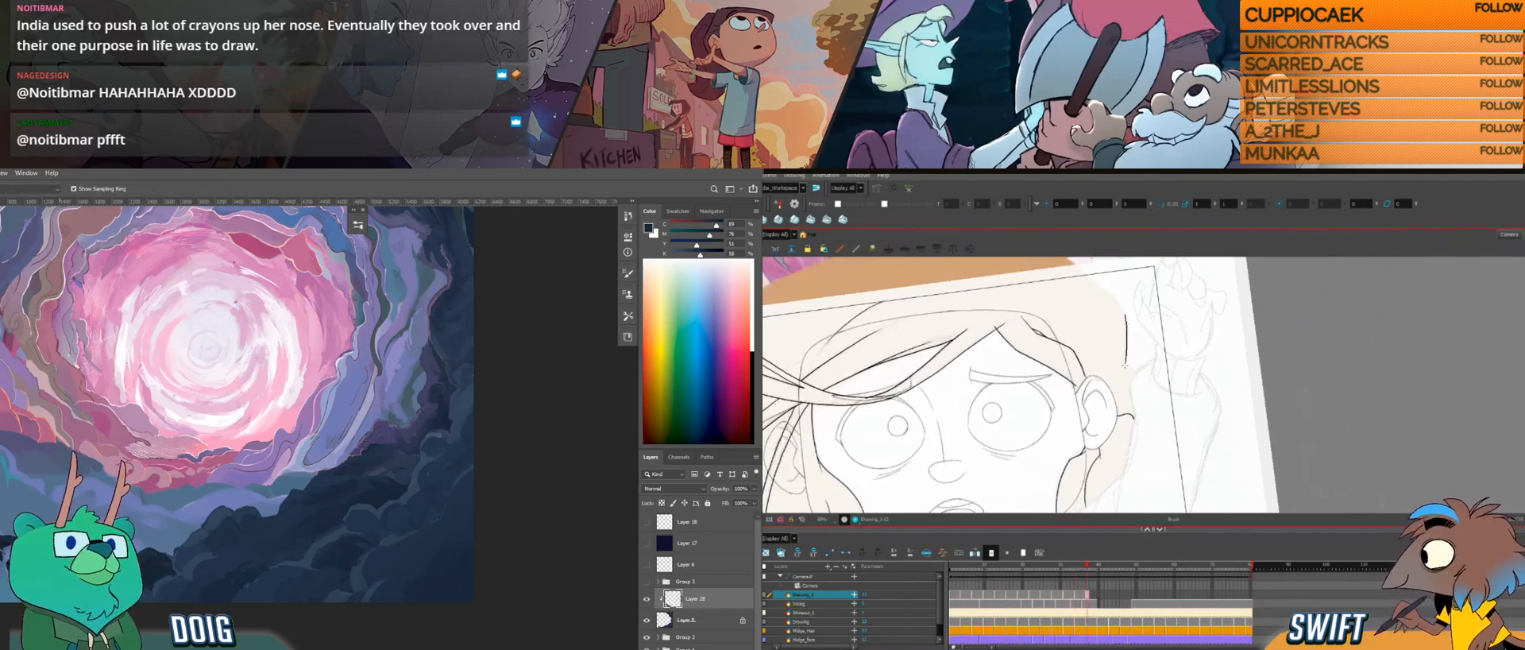
{"action": "left_click", "coordinate": [48, 556], "text": "alt"}
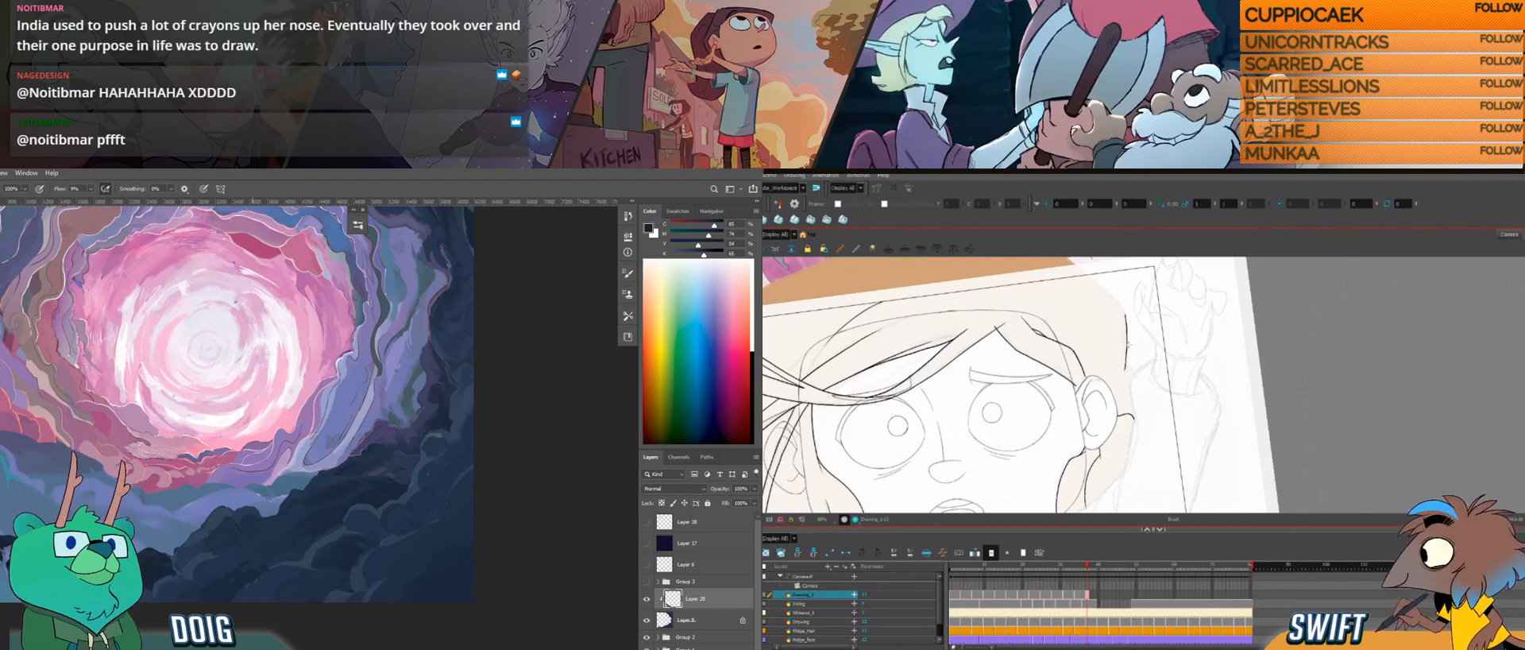
{"action": "left_click", "coordinate": [1125, 340]}
Step: Nudge the selected outer hair line beside the head, and compare the Photoshop painting with the clipped layer off and on
{"action": "left_click", "coordinate": [647, 600]}
{"action": "left_click", "coordinate": [647, 601]}
{"action": "key", "text": "alt"}
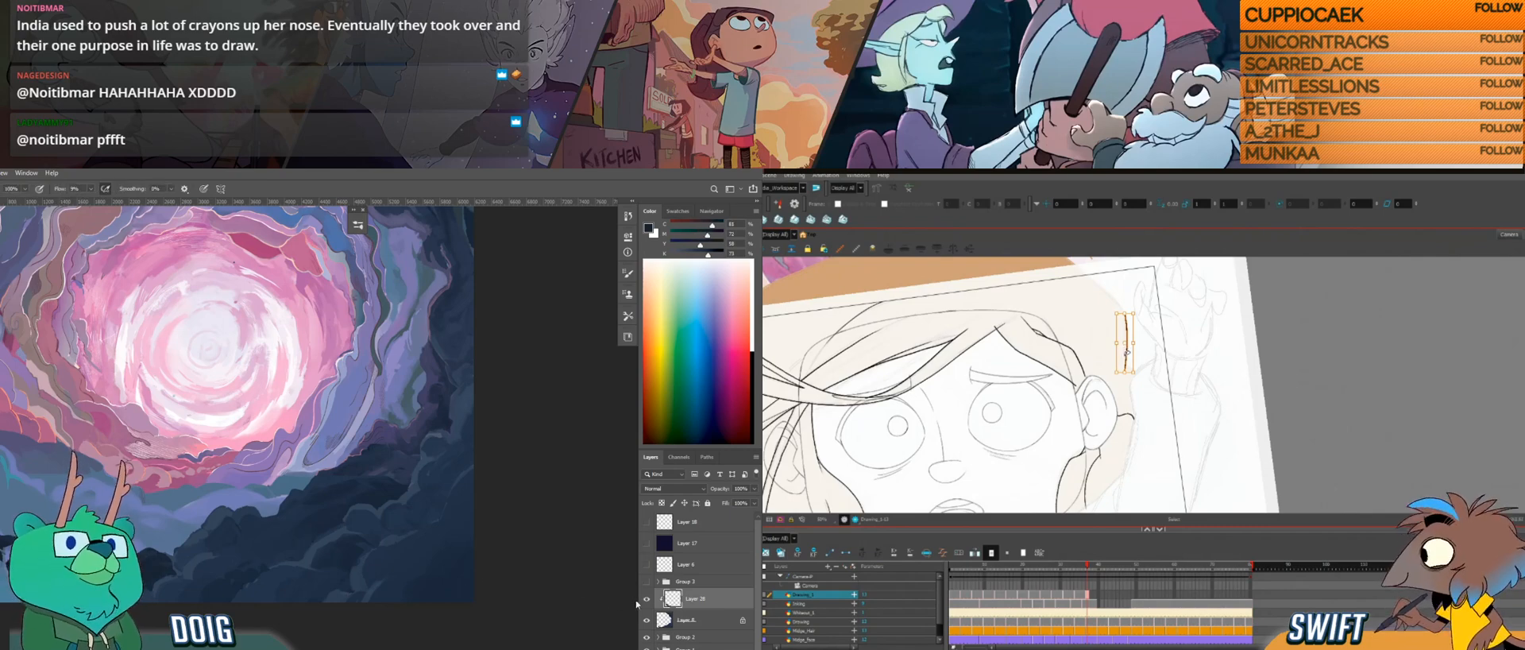
{"action": "left_click", "coordinate": [648, 601]}
{"action": "left_click", "coordinate": [648, 600]}
{"action": "left_click_drag", "start_coordinate": [1126, 371], "coordinate": [1125, 367]}
{"action": "key", "text": "e"}
{"action": "key", "text": "alt+b"}
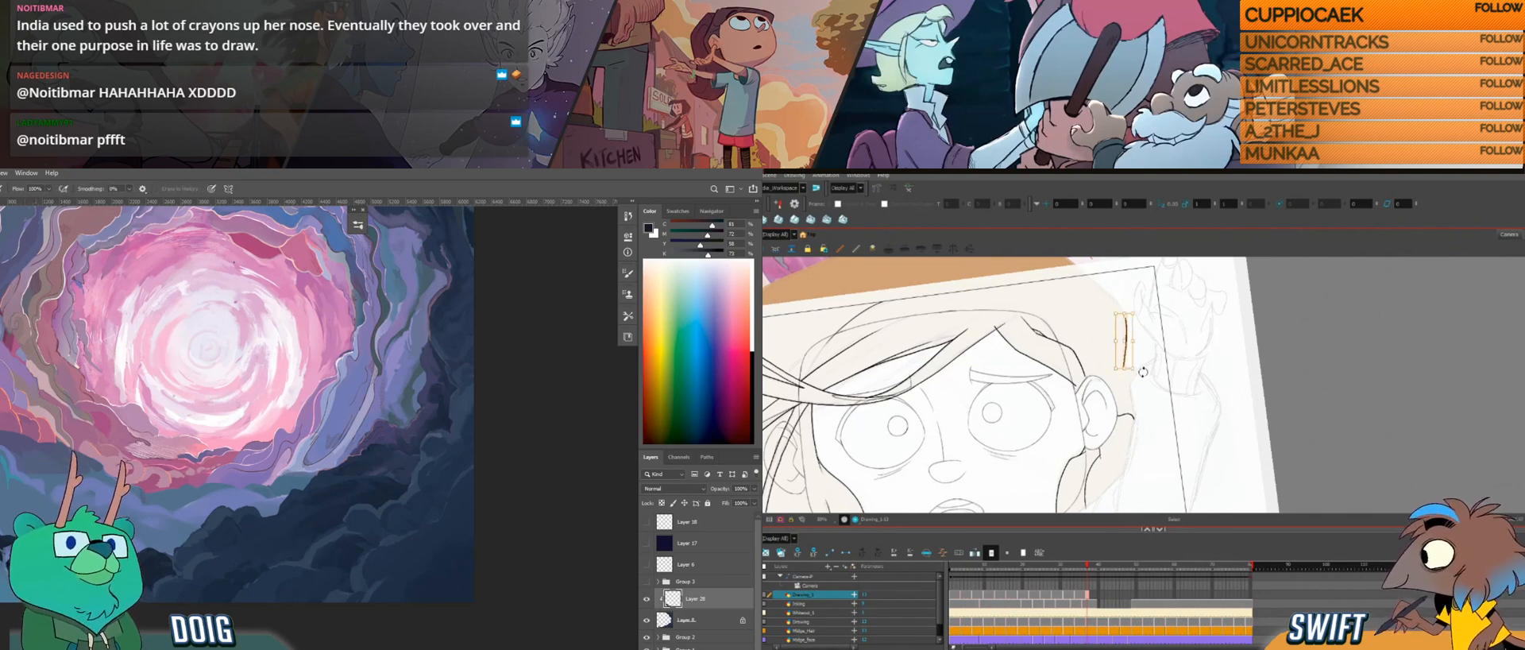
Step: Refine the ends of the outer hair line beside the head and compare it with the neighbouring drawing
{"action": "left_click", "coordinate": [1127, 320]}
{"action": "left_click_drag", "start_coordinate": [1137, 317], "coordinate": [1142, 316]}
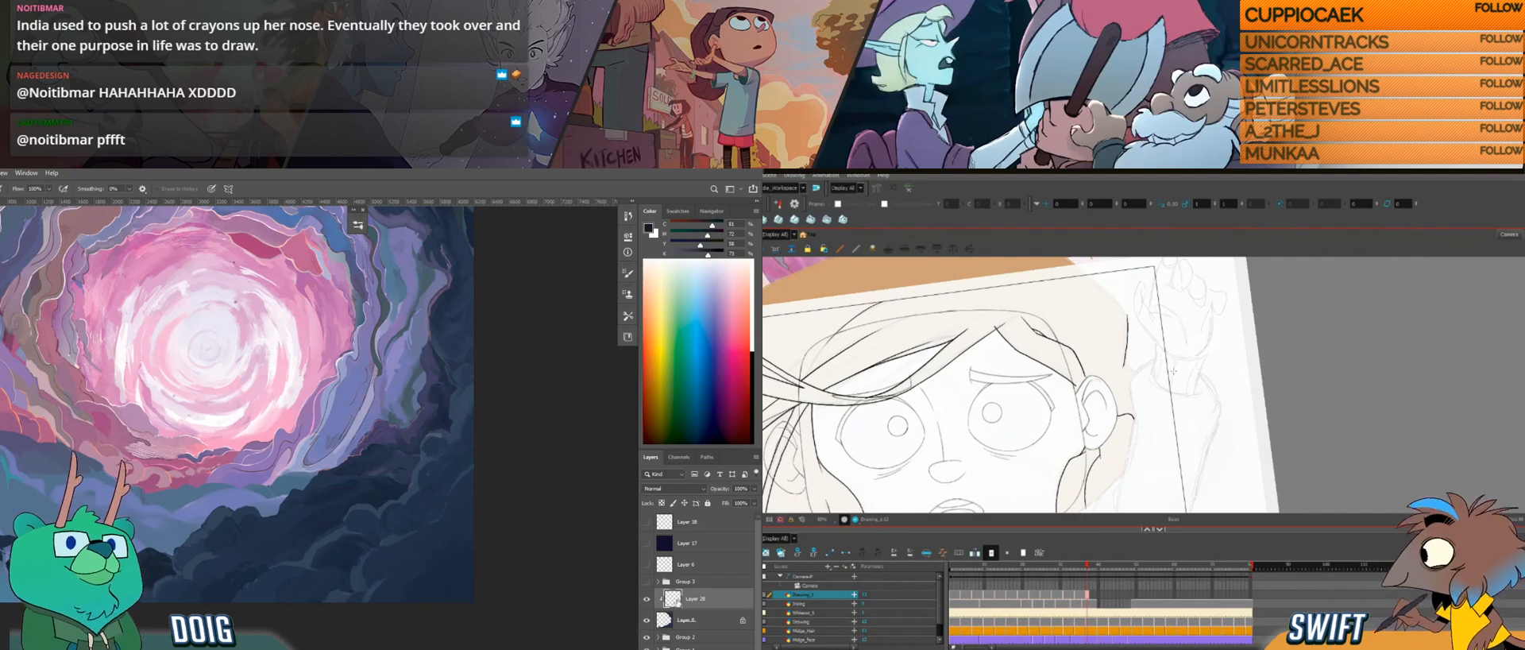
{"action": "key", "text": "i"}
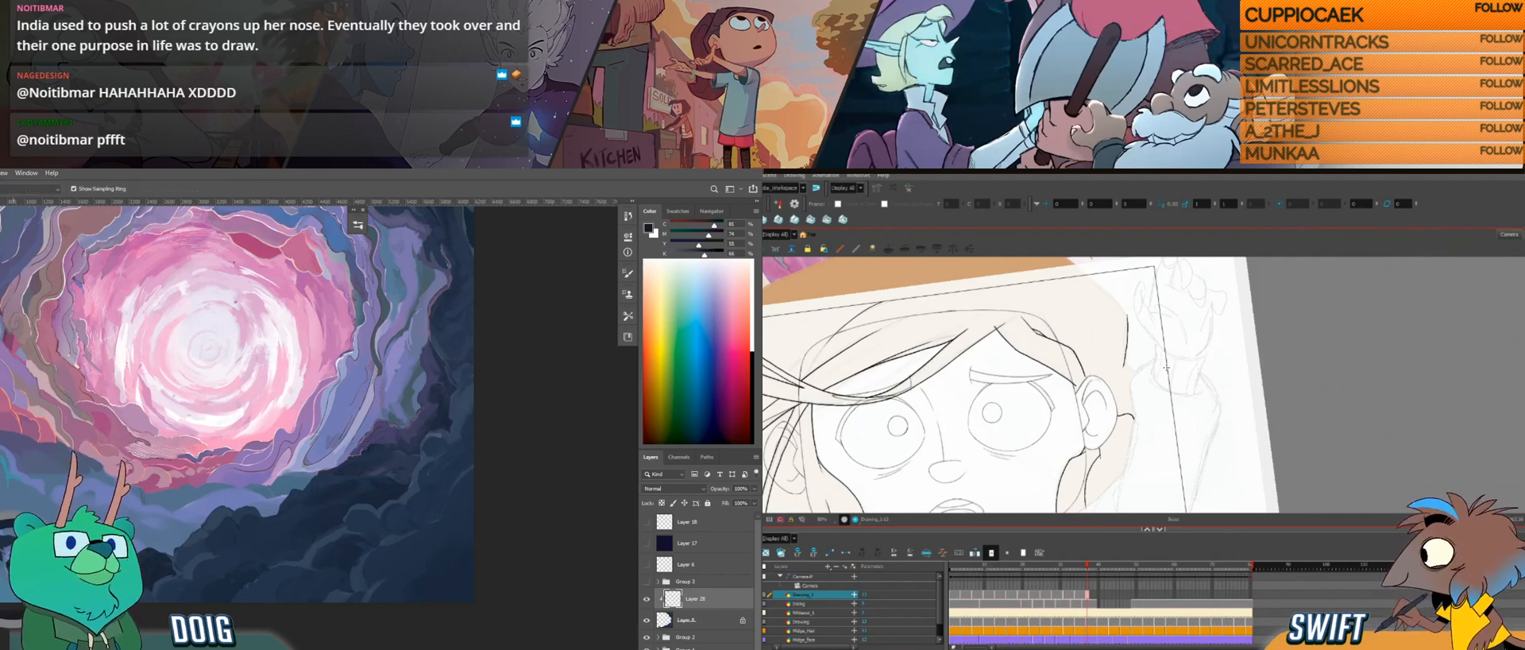
{"action": "key", "text": "b"}
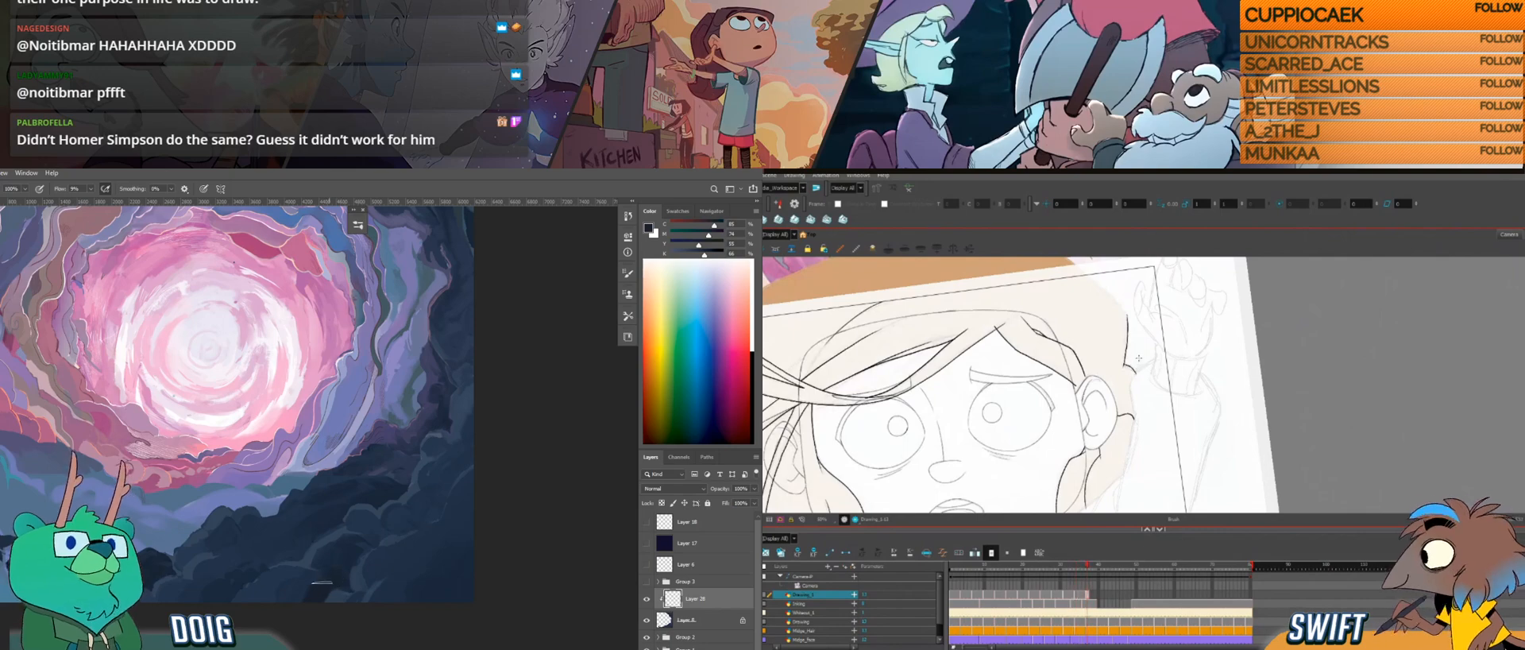
{"action": "key", "text": "f"}
{"action": "key", "text": "g"}
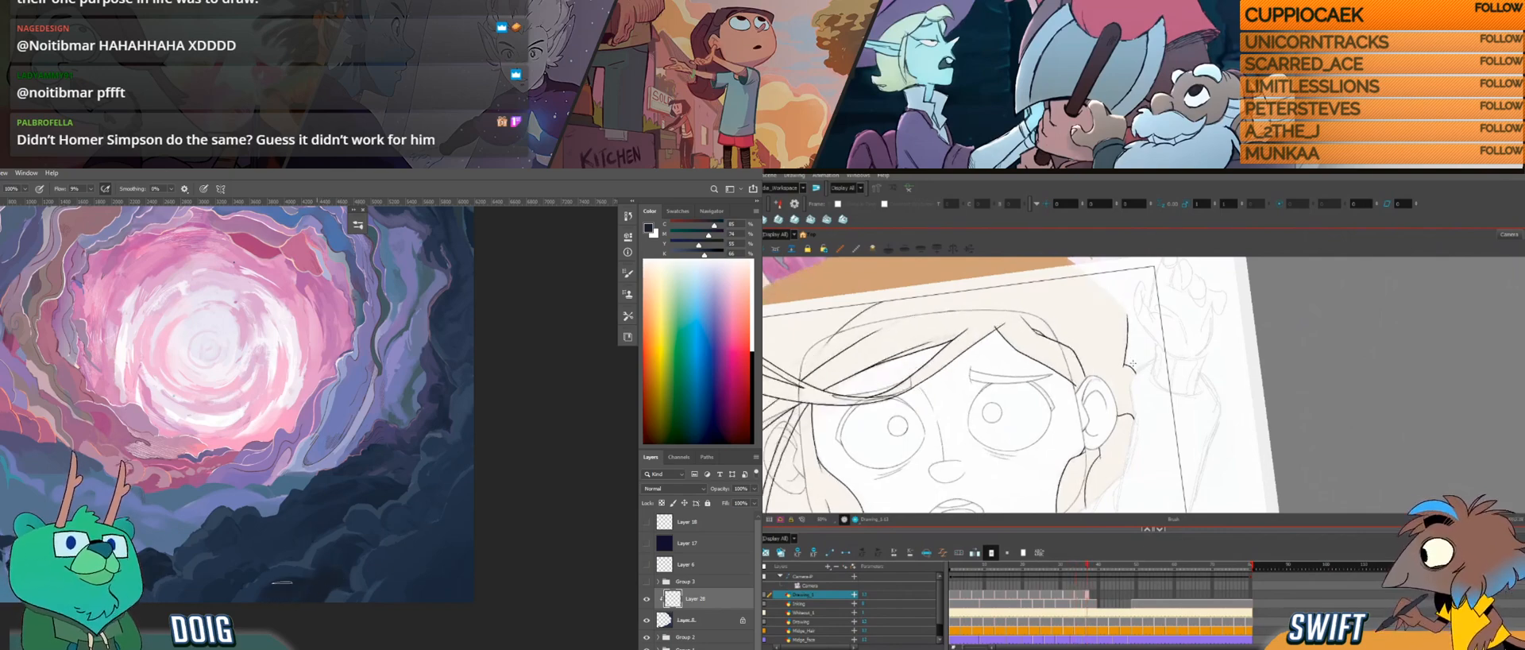
Step: Replace the outer hair line beside the head with a fresh vertical stroke, and sample dark rock colours in Photoshop
{"action": "key", "text": "alt+b"}
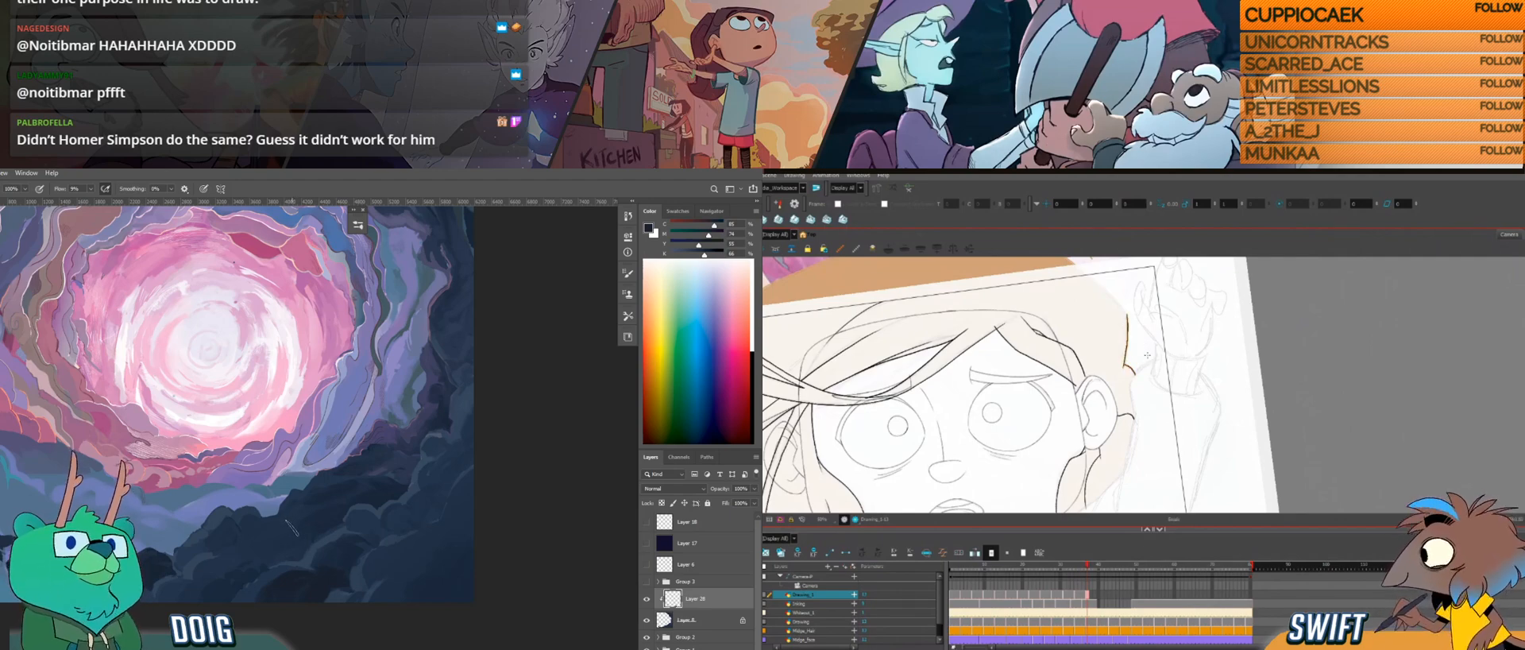
{"action": "key", "text": "f"}
{"action": "key", "text": "g"}
{"action": "key", "text": "alt"}
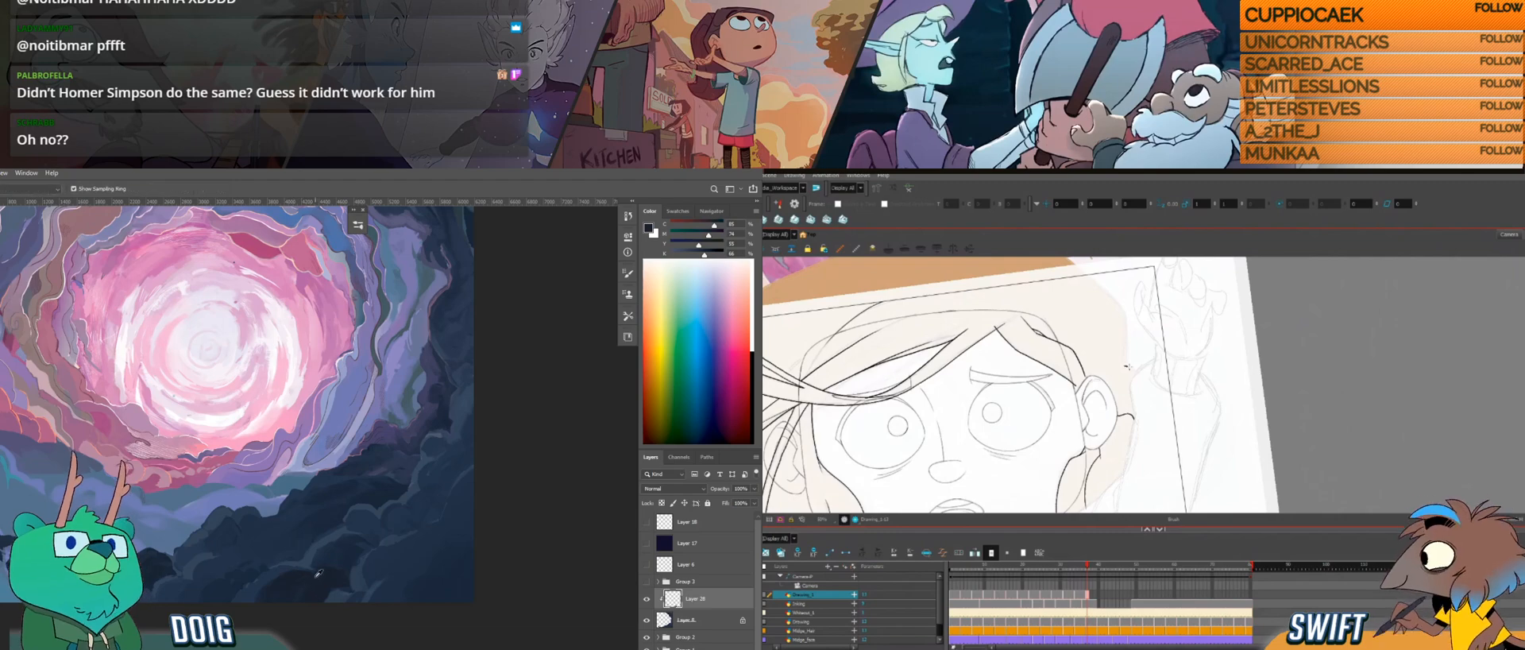
{"action": "left_click", "coordinate": [324, 549], "text": "alt"}
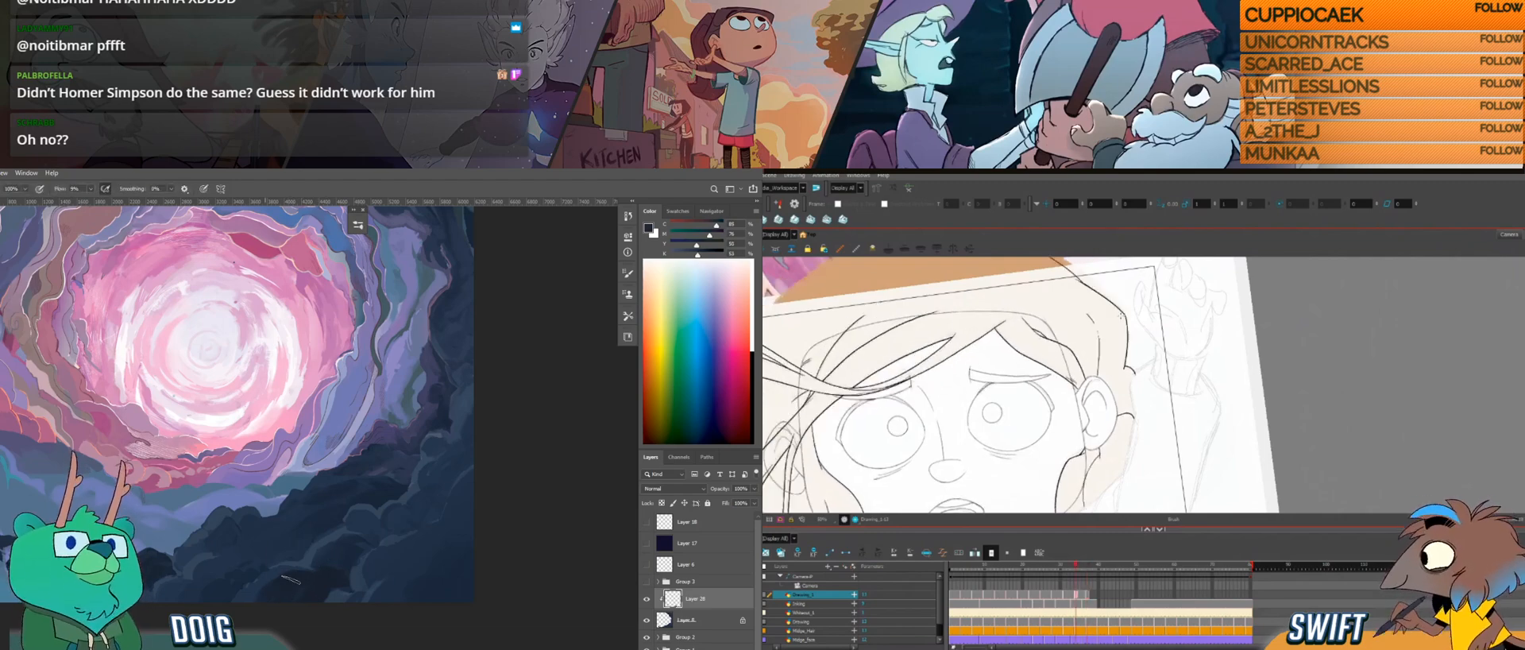
{"action": "left_click_drag", "start_coordinate": [1125, 315], "coordinate": [1126, 367]}
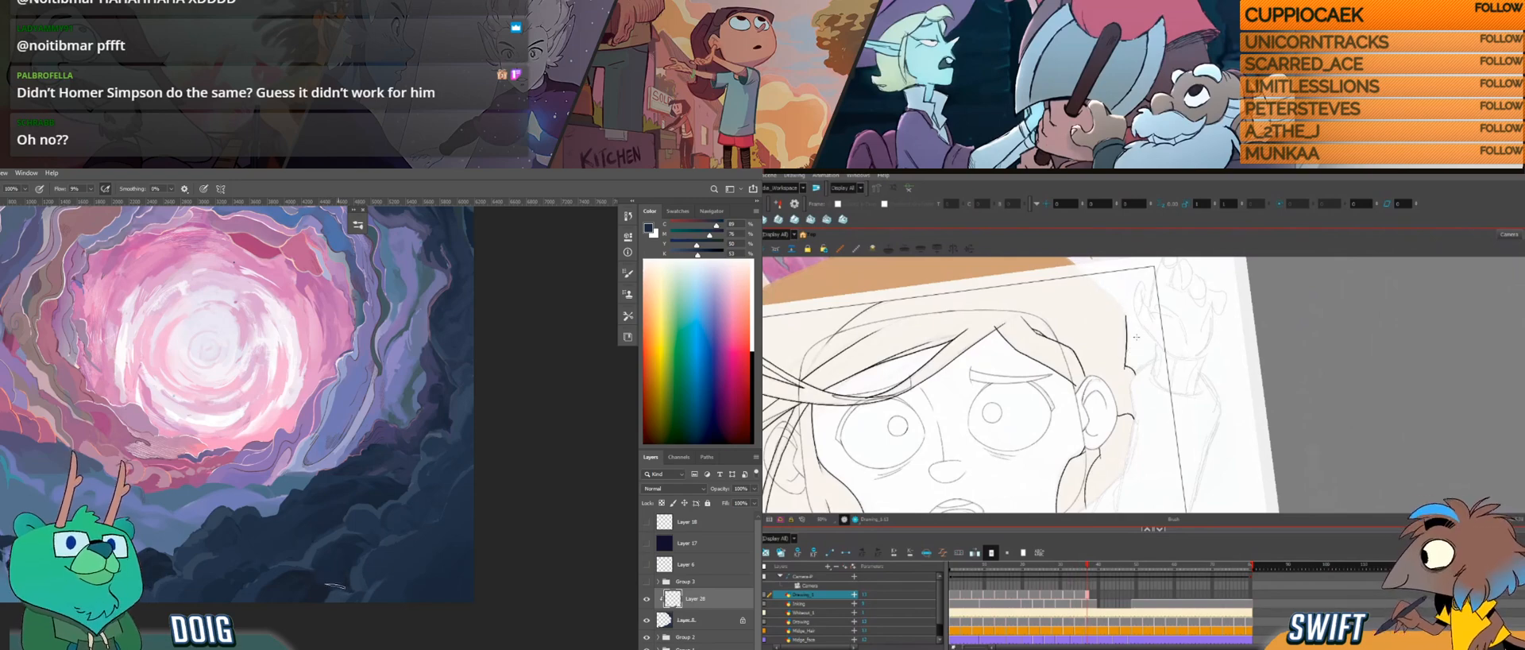
{"action": "key", "text": "ctrl+z"}
{"action": "left_click", "coordinate": [323, 587], "text": "alt"}
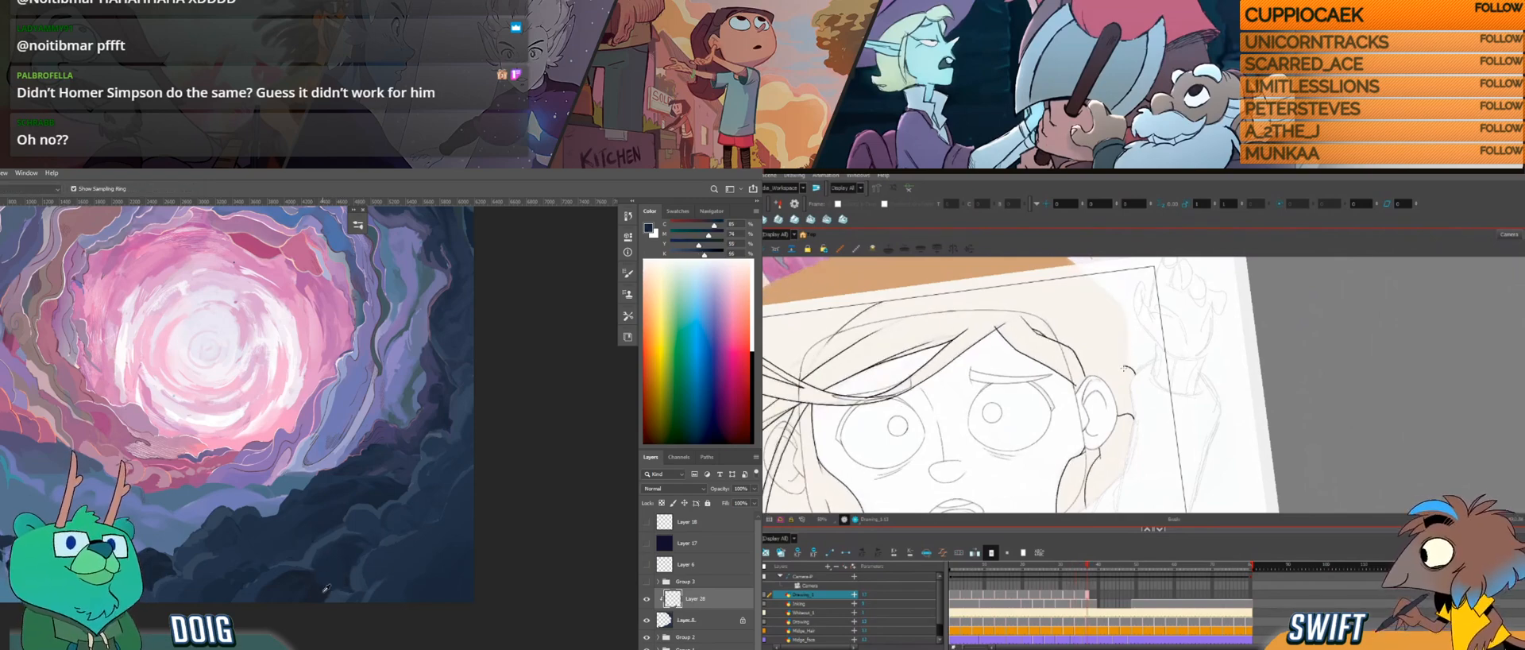
{"action": "left_click_drag", "start_coordinate": [1125, 355], "coordinate": [1126, 322]}
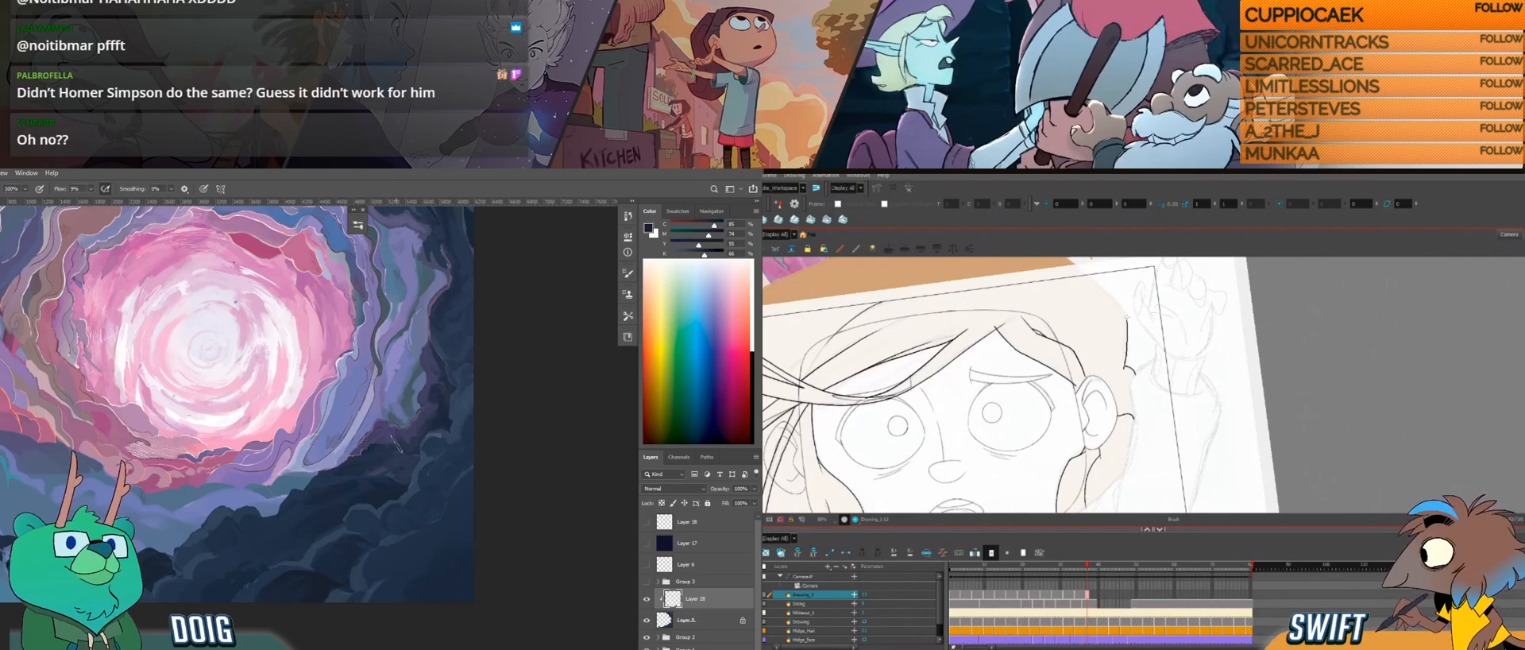
Step: Flip repeatedly through the hair drawings to check how the outer hair line moves between frames
{"action": "key", "text": "comma"}
{"action": "key", "text": "comma"}
{"action": "key", "text": "comma"}
{"action": "key", "text": "g"}
{"action": "key", "text": "f"}
{"action": "key", "text": "g"}
{"action": "key", "text": "f"}
{"action": "key", "text": "g"}
{"action": "key", "text": "f"}
{"action": "key", "text": "g"}
{"action": "key", "text": "f"}
{"action": "key", "text": "g"}
{"action": "key", "text": "f"}
{"action": "key", "text": "g"}
Step: Sample a dark rock colour for the Photoshop brush and rotate the Harmony canvas for drawing the outer hair line
{"action": "key", "text": "i"}
{"action": "key", "text": "b"}
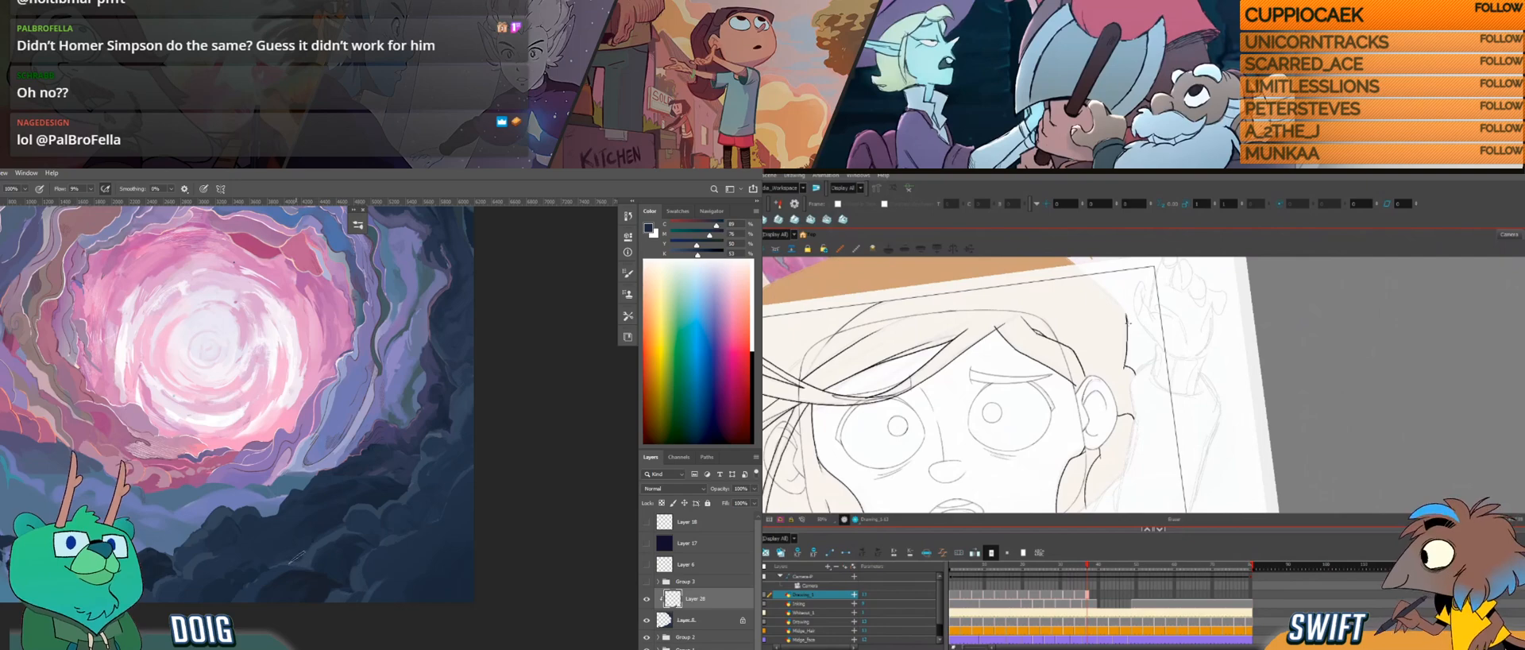
{"action": "key", "text": "ctrl+alt"}
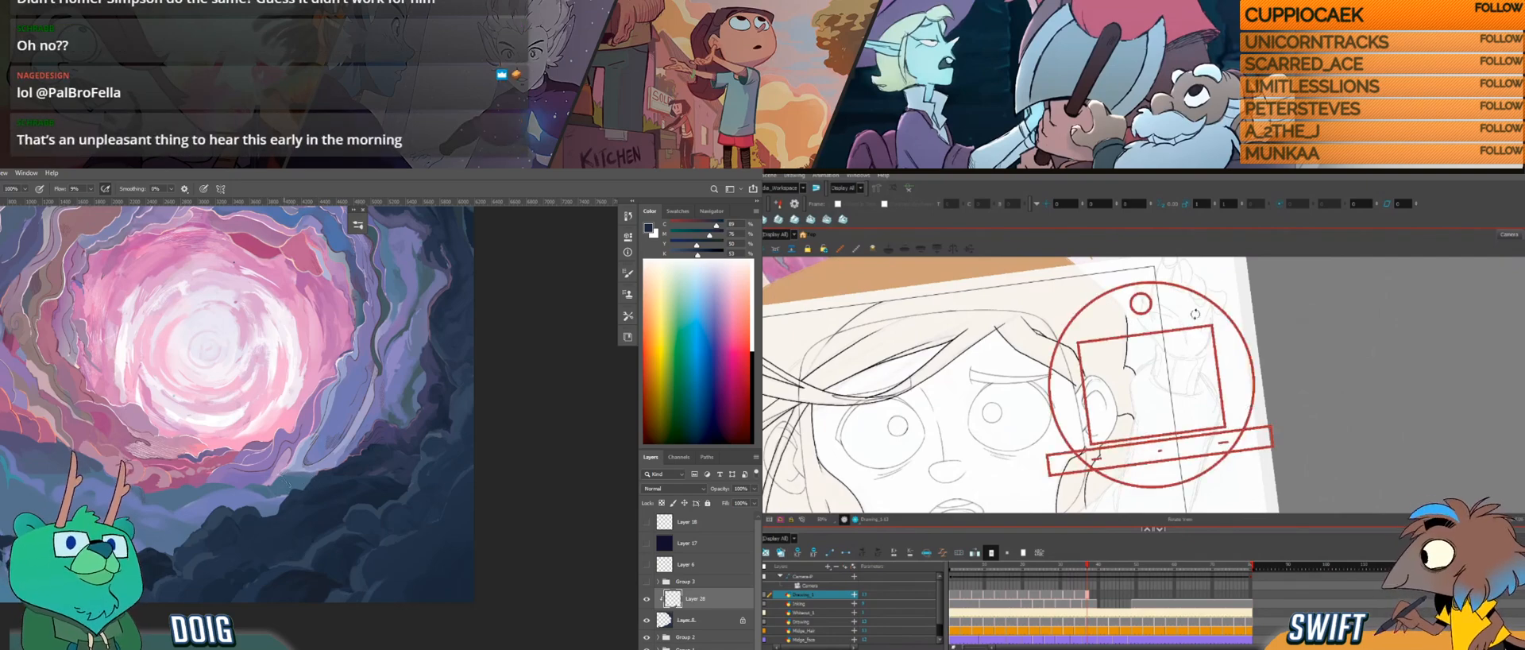
{"action": "mouse_move", "coordinate": [1185, 379]}
{"action": "left_mouse_down"}
{"action": "mouse_move", "coordinate": [1156, 417]}
{"action": "mouse_move", "coordinate": [1170, 406]}
{"action": "left_mouse_up"}
{"action": "key", "text": "space"}
{"action": "key", "text": "ctrl+alt"}
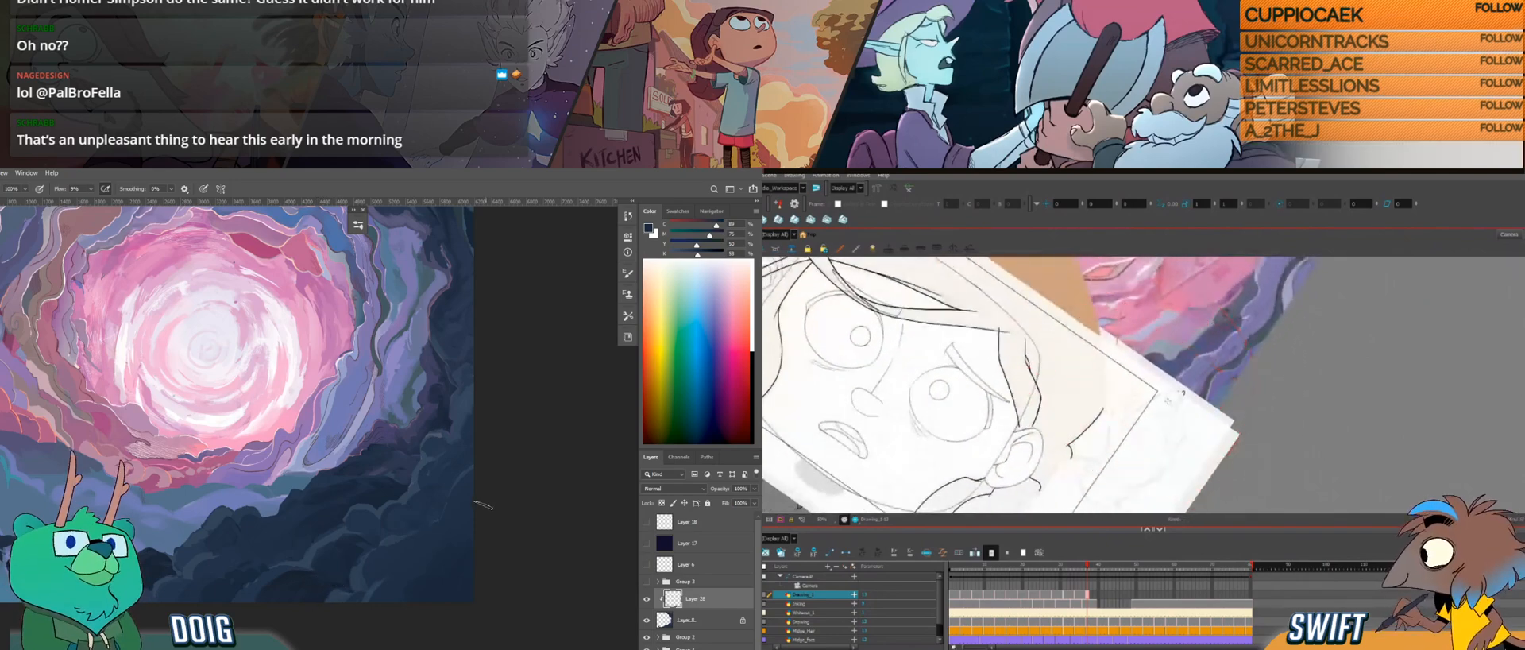
Step: Extend the outer hair line upward beside the head, comparing it with the neighbouring hair drawings
{"action": "key", "text": "f"}
{"action": "key", "text": "alt"}
{"action": "key", "text": "g"}
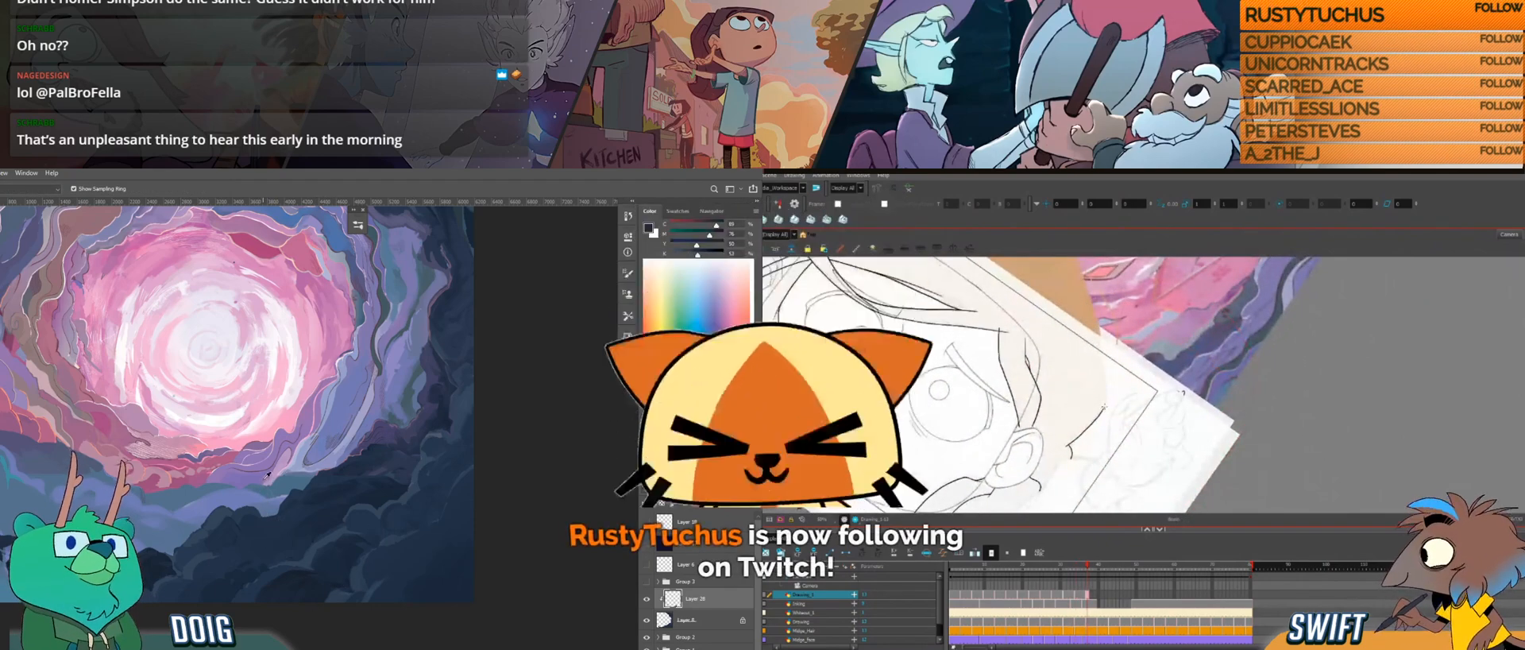
{"action": "key", "text": "f"}
{"action": "key", "text": "g"}
{"action": "key", "text": "f"}
{"action": "key", "text": "g"}
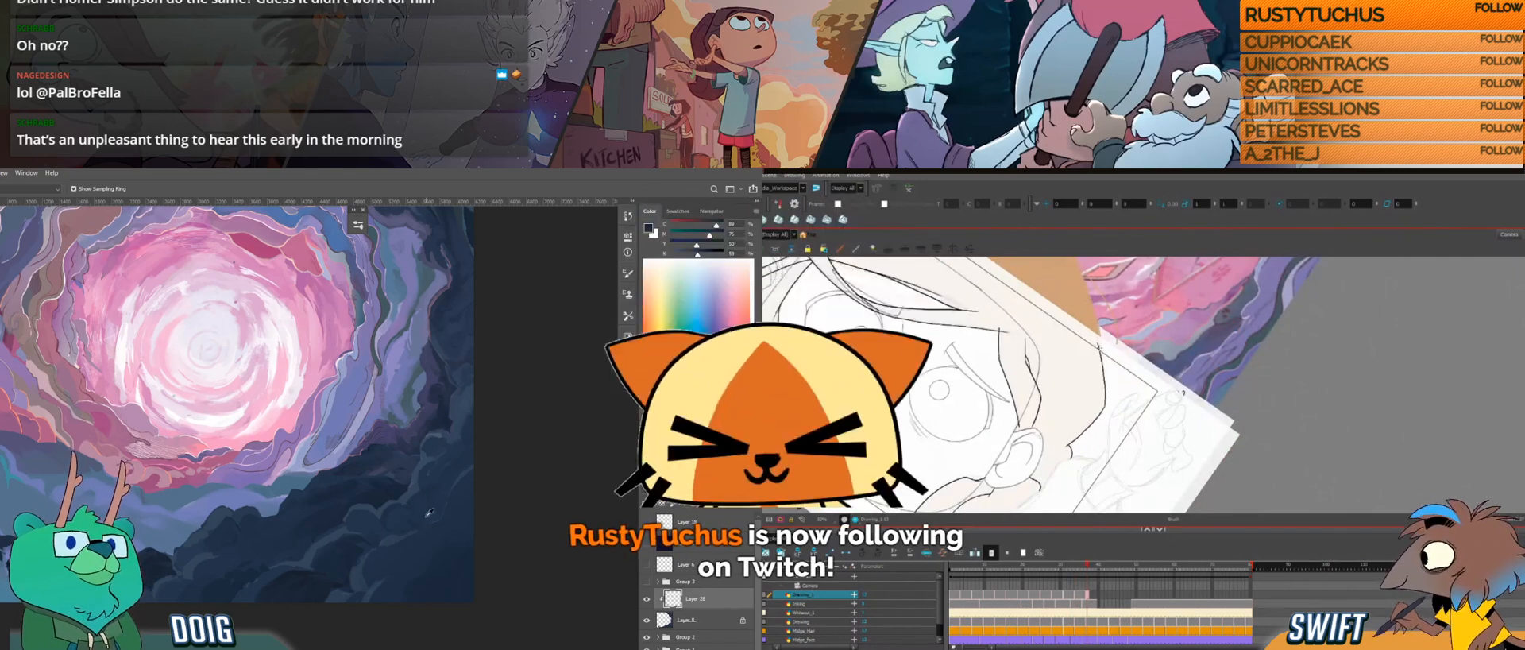
Step: Adjust the selected segment of the outer hair line beside the head and return to the Brush tool
{"action": "left_click_drag", "start_coordinate": [201, 527], "coordinate": [214, 560]}
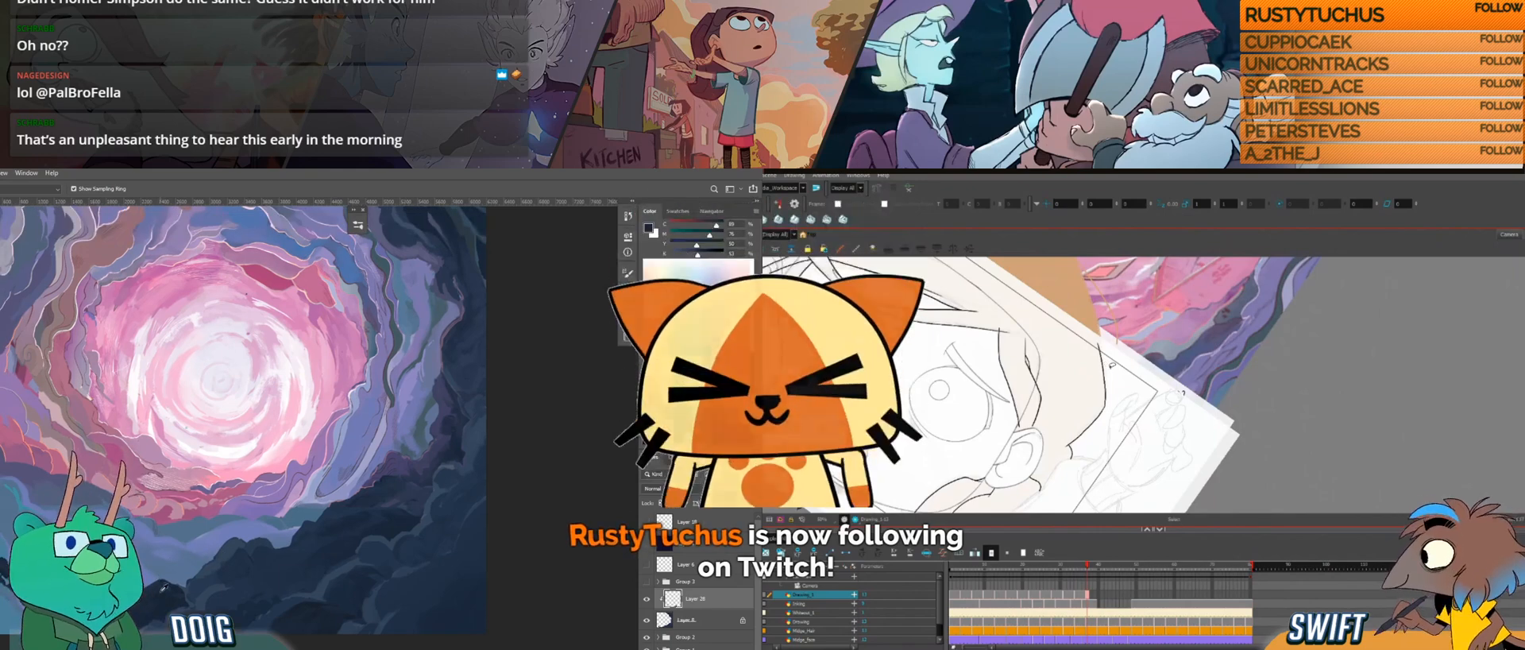
{"action": "left_click", "coordinate": [164, 602]}
{"action": "left_click", "coordinate": [1104, 367]}
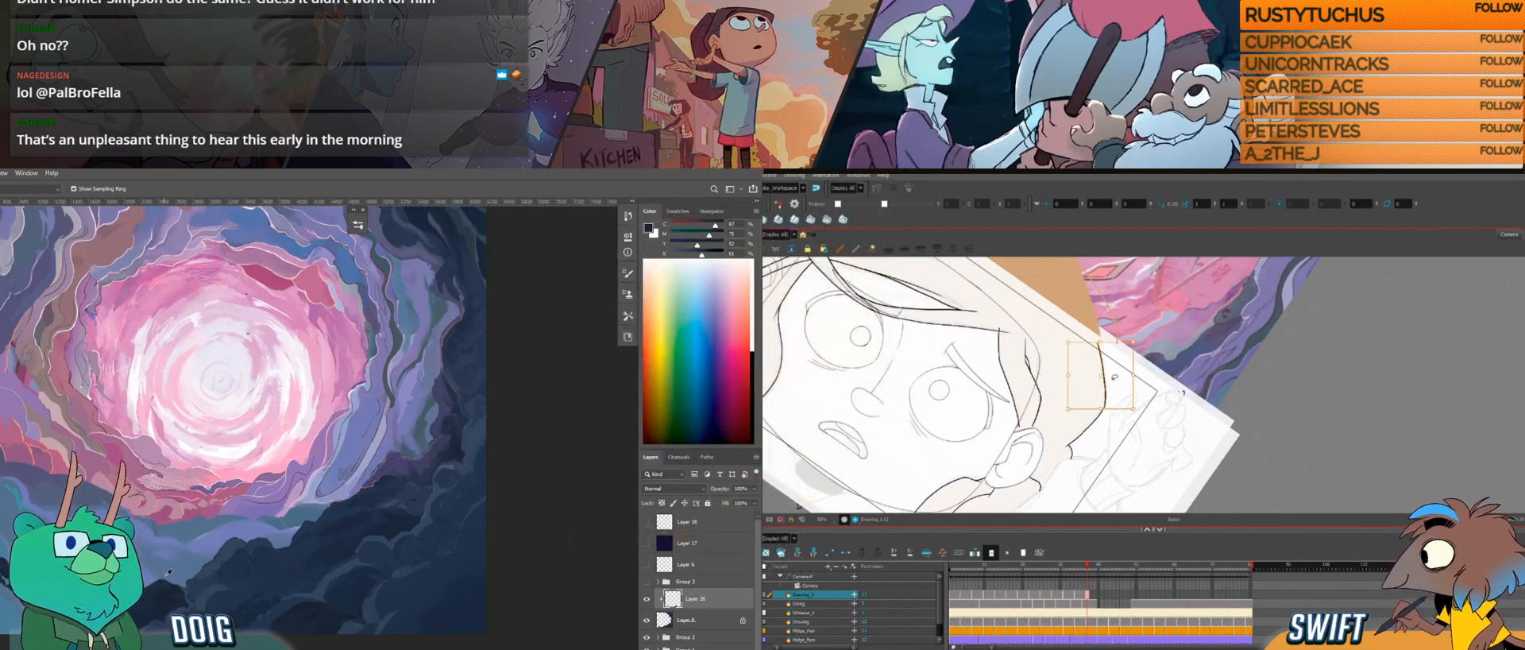
{"action": "left_click", "coordinate": [1102, 377]}
{"action": "left_click", "coordinate": [1104, 379]}
{"action": "key", "text": "alt+b"}
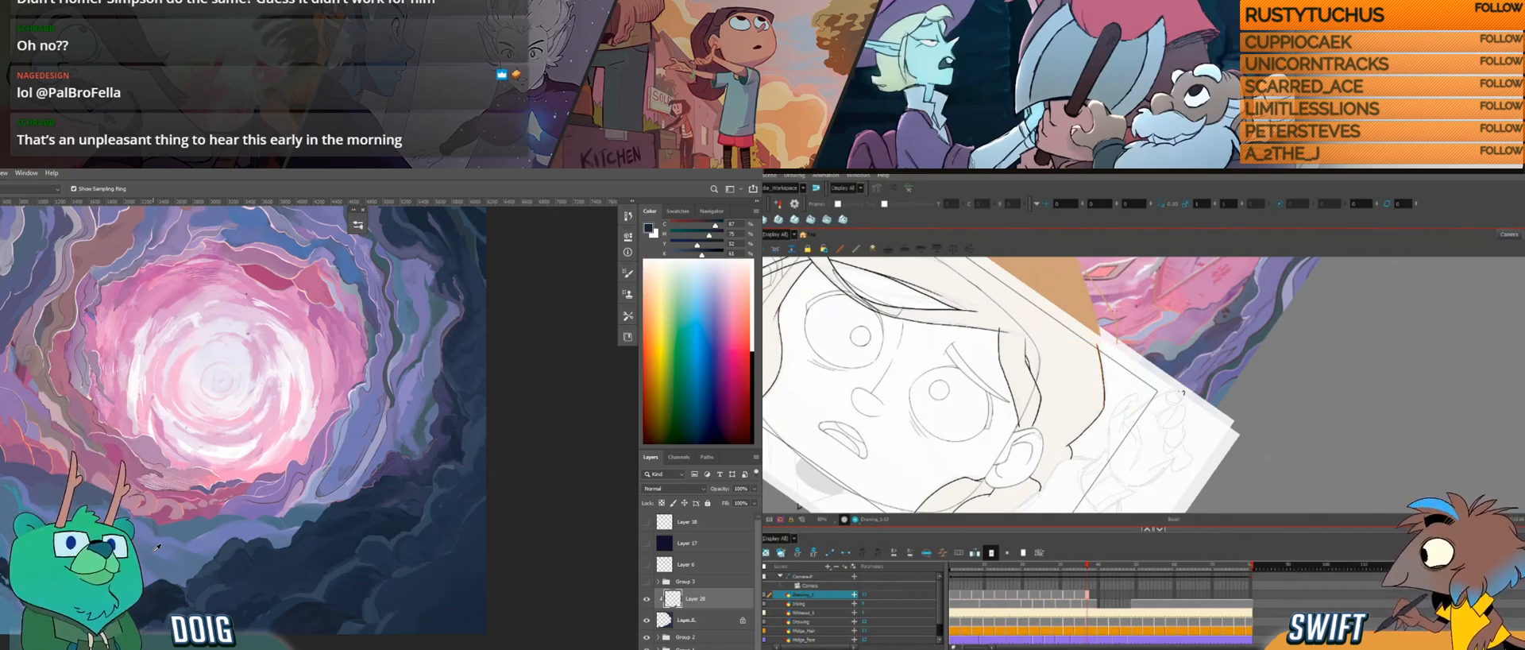
Step: Compare the outer hair outline across neighbouring drawings, and view the Photoshop painting with the clipped layer off and on
{"action": "key", "text": "f"}
{"action": "key", "text": "g"}
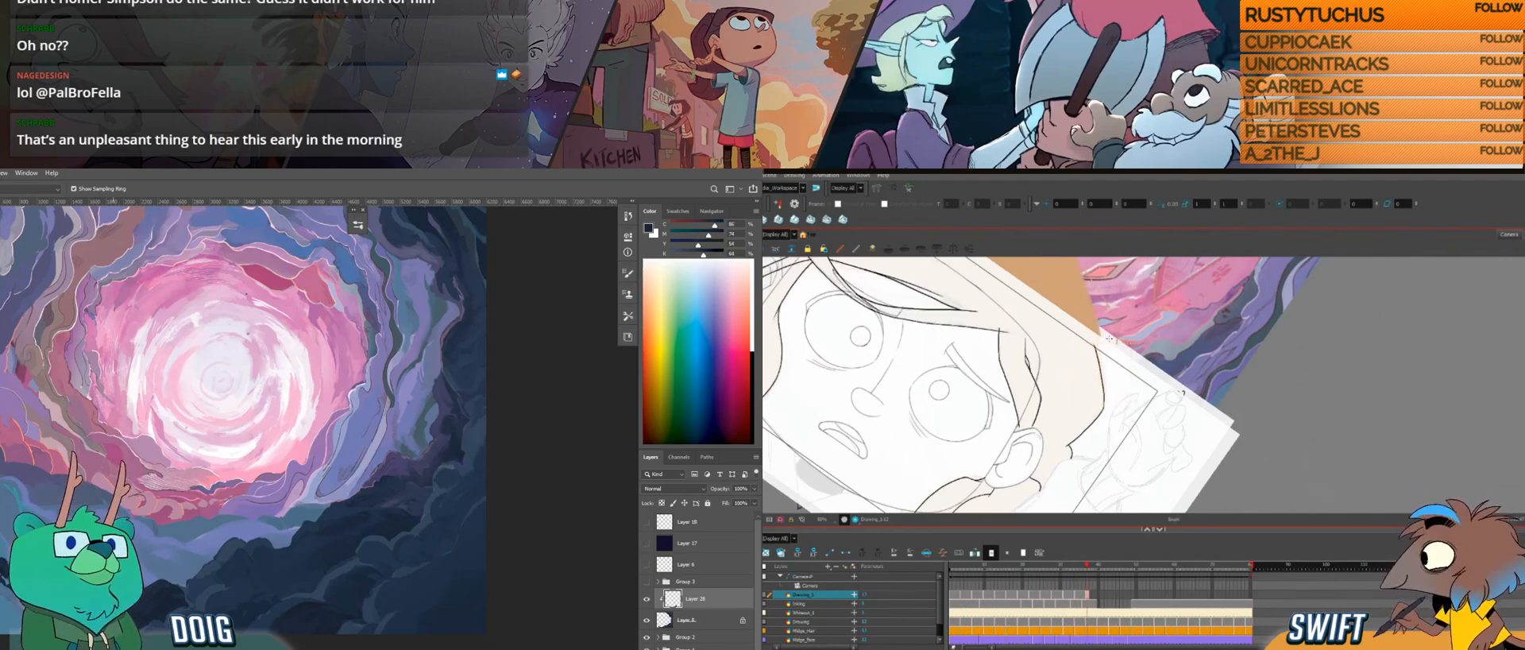
{"action": "key", "text": "f"}
{"action": "key", "text": "g"}
{"action": "key", "text": "f"}
{"action": "left_click", "coordinate": [648, 599]}
{"action": "key", "text": "g"}
{"action": "left_click", "coordinate": [648, 599]}
{"action": "left_click_drag", "start_coordinate": [281, 543], "coordinate": [241, 514]}
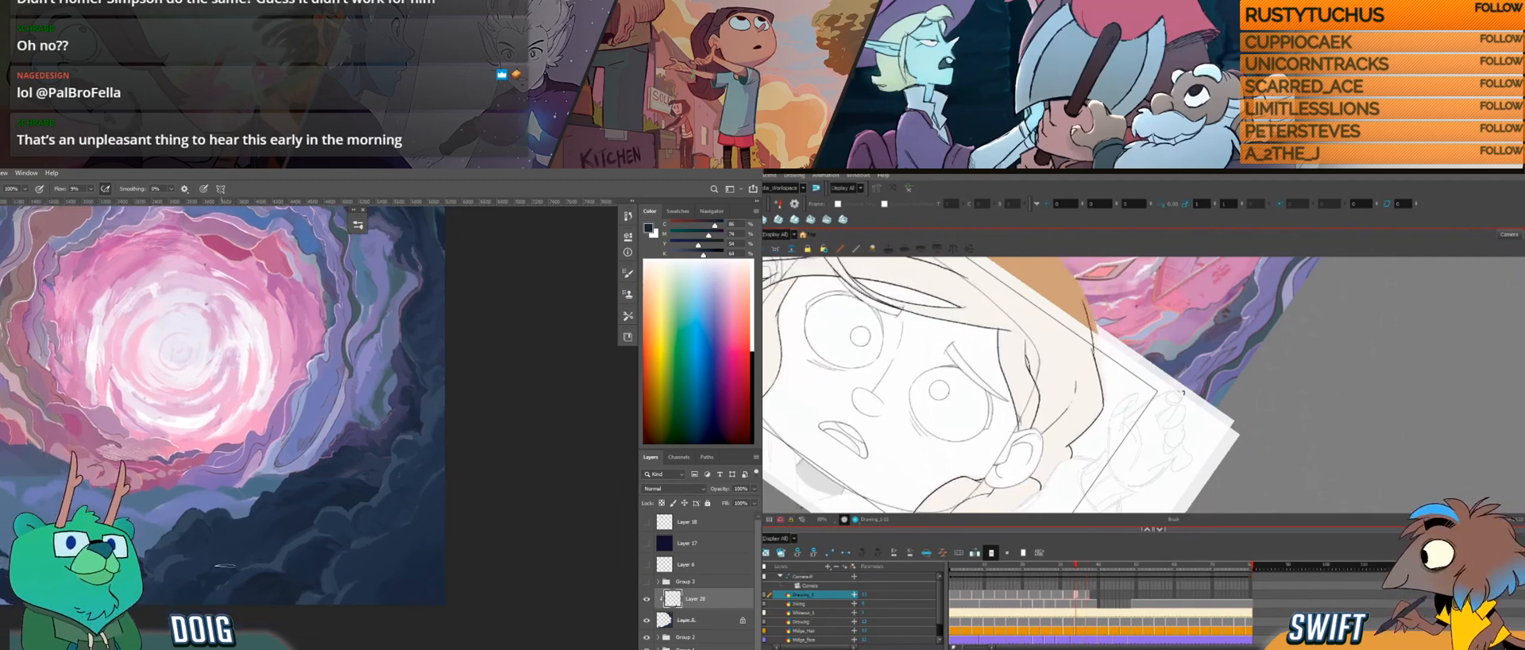
Step: Draw a thin strand line just inside the outer hair outline, matching it to the neighbouring drawings
{"action": "key", "text": "g"}
{"action": "key", "text": "g"}
{"action": "key", "text": "f"}
{"action": "key", "text": "f"}
{"action": "key", "text": "g"}
{"action": "key", "text": "g"}
{"action": "left_click_drag", "start_coordinate": [273, 484], "coordinate": [317, 536]}
{"action": "key", "text": "f"}
{"action": "key", "text": "g"}
{"action": "key", "text": "f"}
{"action": "key", "text": "g"}
{"action": "key", "text": "f"}
{"action": "key", "text": "f"}
Step: Flip between the neighbouring hair drawings to examine how the strand line inside the outline moves
{"action": "key", "text": "g"}
{"action": "key", "text": "g"}
{"action": "left_click_drag", "start_coordinate": [259, 577], "coordinate": [249, 558]}
{"action": "left_click_drag", "start_coordinate": [386, 577], "coordinate": [365, 517]}
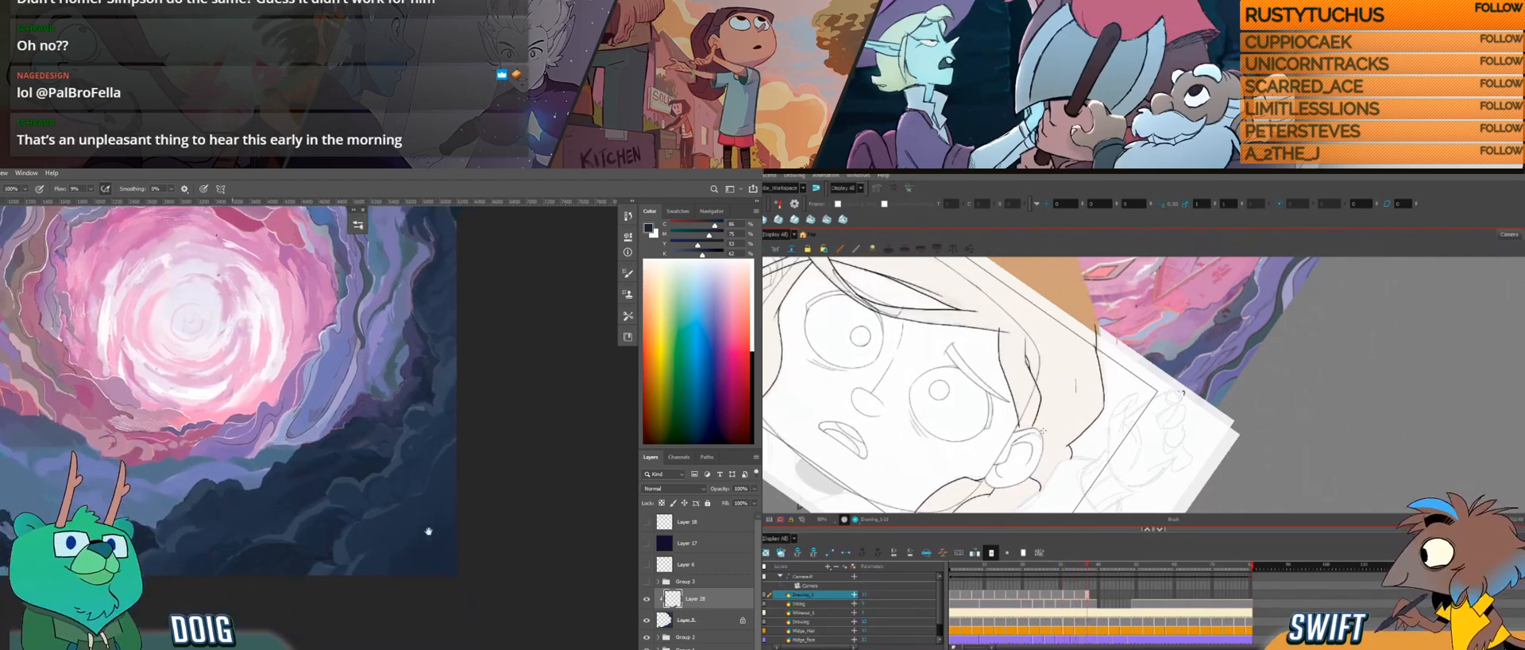
{"action": "left_click", "coordinate": [286, 556], "text": "alt"}
{"action": "key", "text": "f"}
{"action": "key", "text": "g"}
{"action": "key", "text": "f"}
{"action": "key", "text": "g"}
{"action": "left_click_drag", "start_coordinate": [247, 478], "coordinate": [265, 526]}
{"action": "key", "text": "f"}
{"action": "key", "text": "f"}
{"action": "key", "text": "g"}
{"action": "key", "text": "g"}
{"action": "key", "text": "f"}
{"action": "key", "text": "f"}
{"action": "key", "text": "g"}
{"action": "key", "text": "g"}
{"action": "left_click", "coordinate": [289, 599], "text": "alt"}
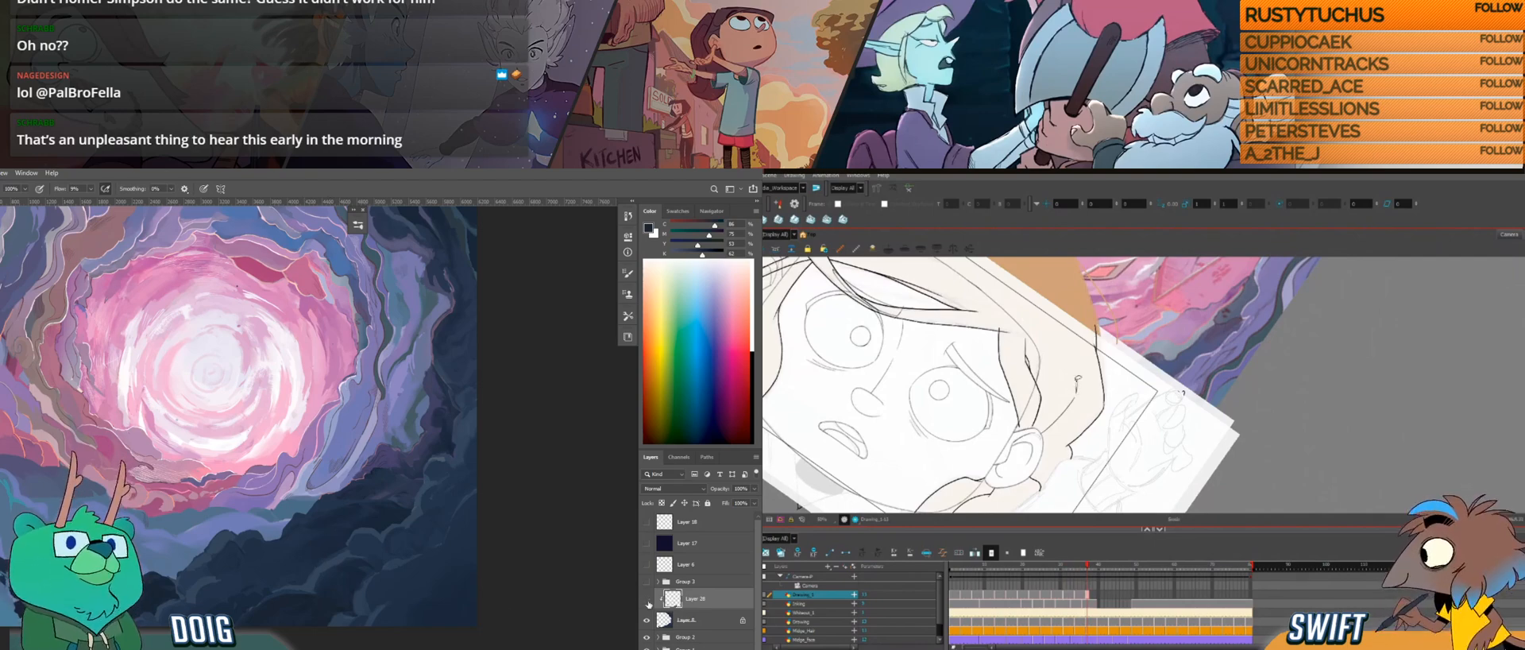
Step: Compare the Photoshop painting with the clipped layer hidden and shown, and examine the rocks below the portal
{"action": "left_click", "coordinate": [646, 600]}
{"action": "left_click", "coordinate": [646, 601]}
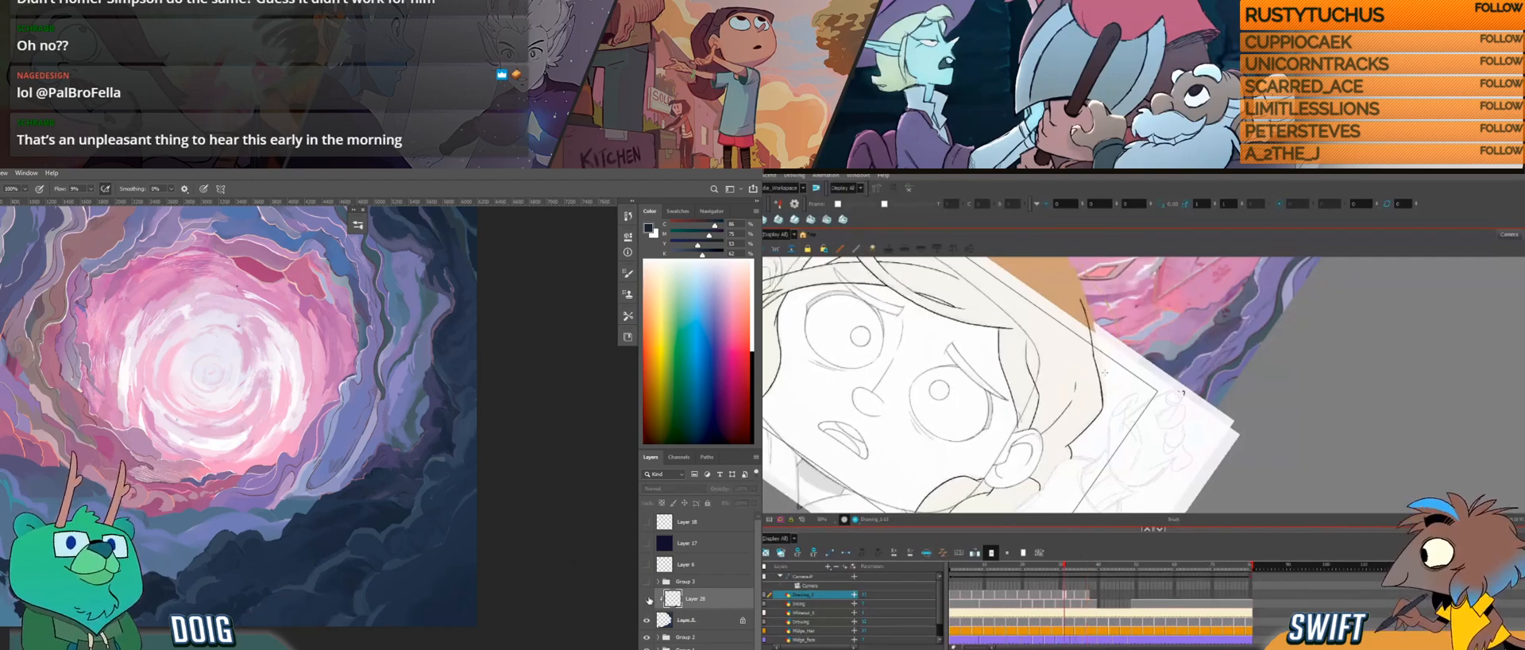
{"action": "left_click_drag", "start_coordinate": [336, 487], "coordinate": [306, 505]}
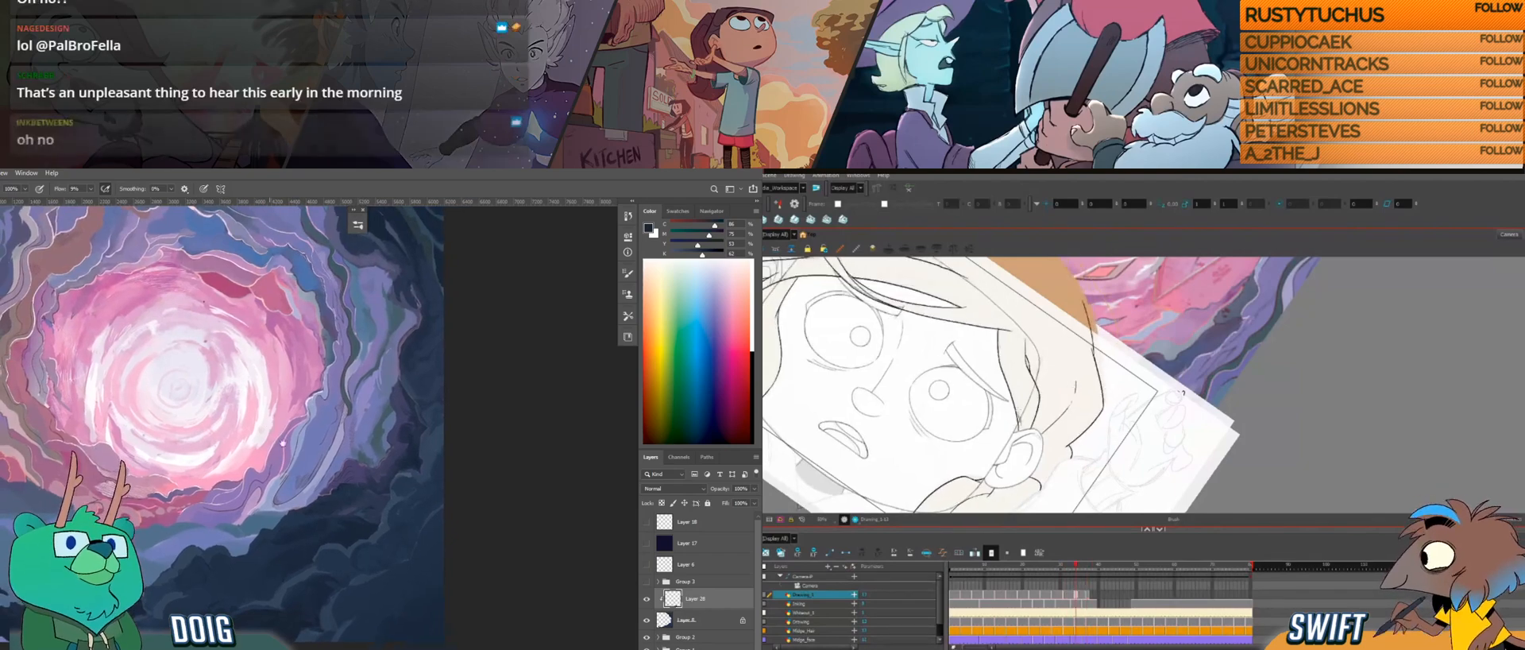
{"action": "left_click_drag", "start_coordinate": [274, 417], "coordinate": [305, 435]}
{"action": "left_click_drag", "start_coordinate": [267, 550], "coordinate": [251, 521]}
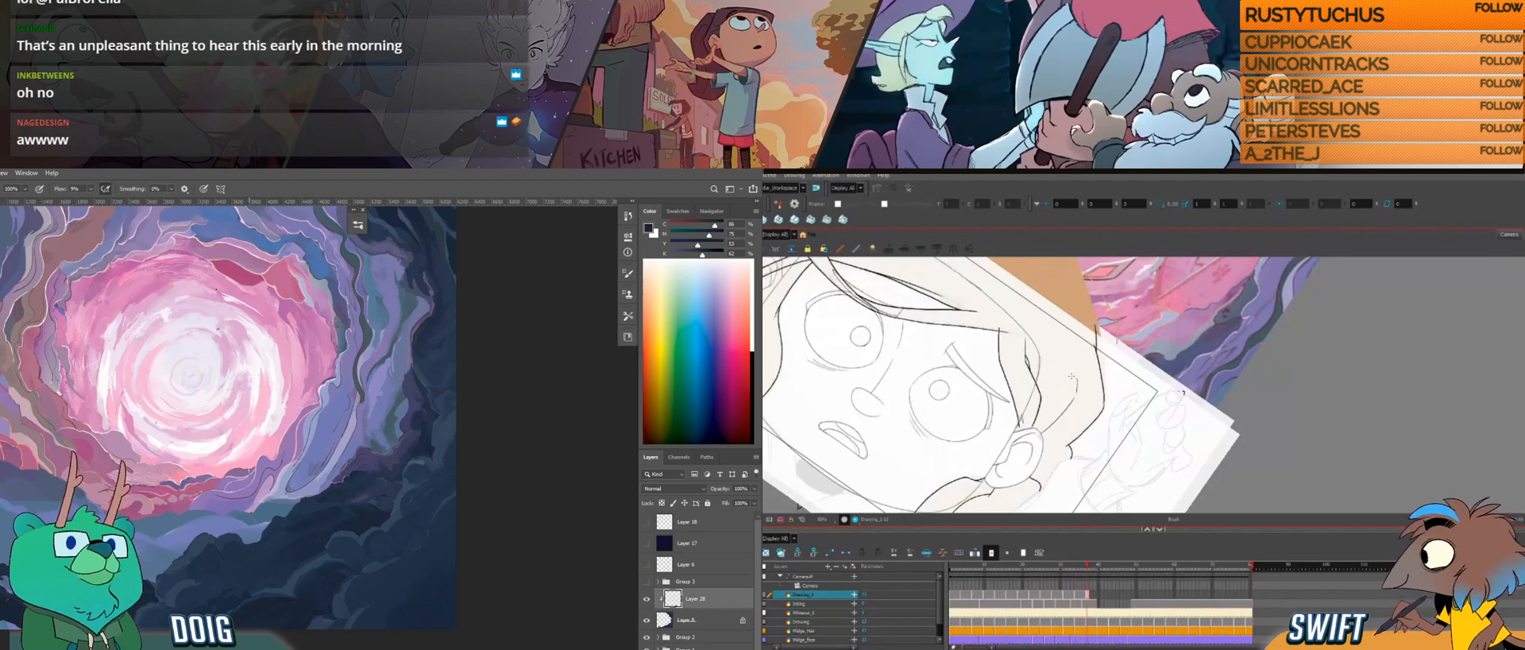
Step: Turn the Harmony canvas back upright and flip through the hair drawings to review the whole hairstyle
{"action": "mouse_move", "coordinate": [1066, 420]}
{"action": "left_mouse_down", "text": "ctrl+alt"}
{"action": "mouse_move", "coordinate": [1089, 458]}
{"action": "mouse_move", "coordinate": [1179, 397]}
{"action": "mouse_move", "coordinate": [1168, 359]}
{"action": "mouse_move", "coordinate": [1167, 406]}
{"action": "left_mouse_up", "text": "ctrl+alt"}
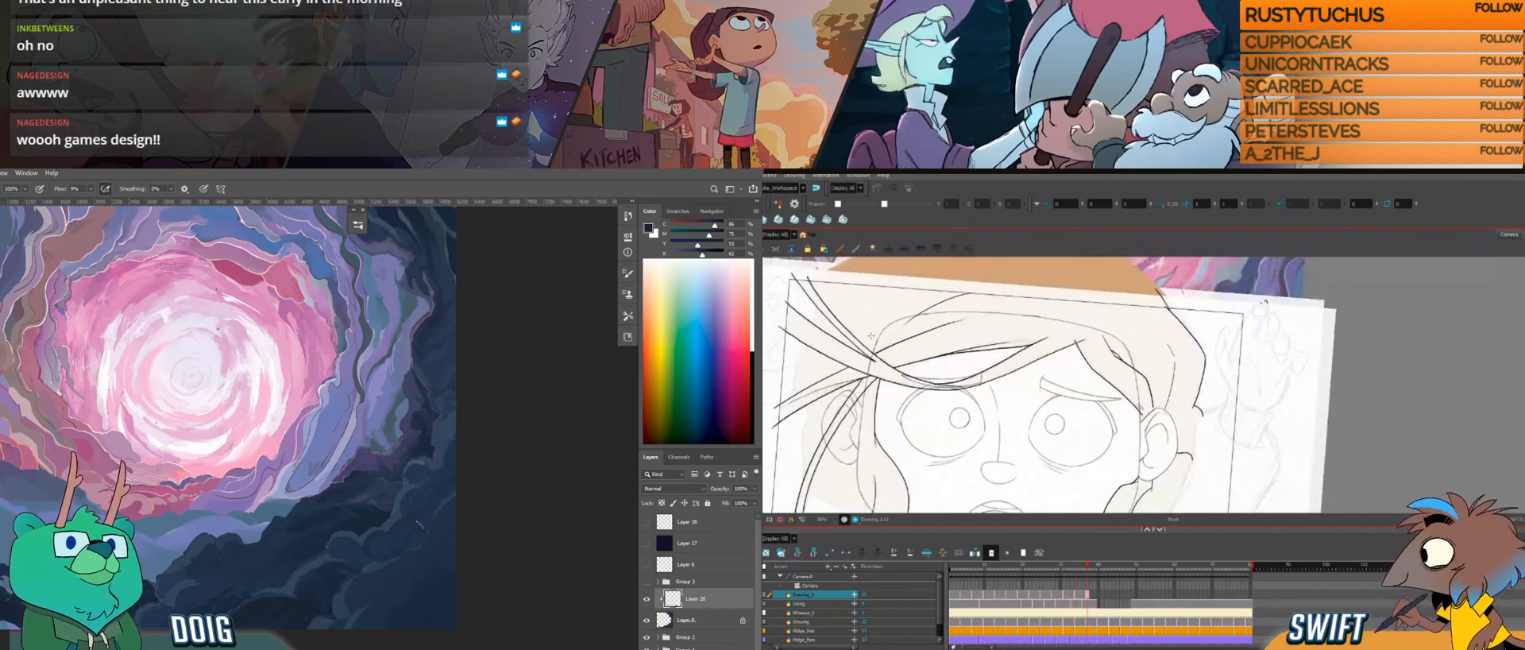
{"action": "key", "text": "f"}
{"action": "key", "text": "f"}
{"action": "key", "text": "g"}
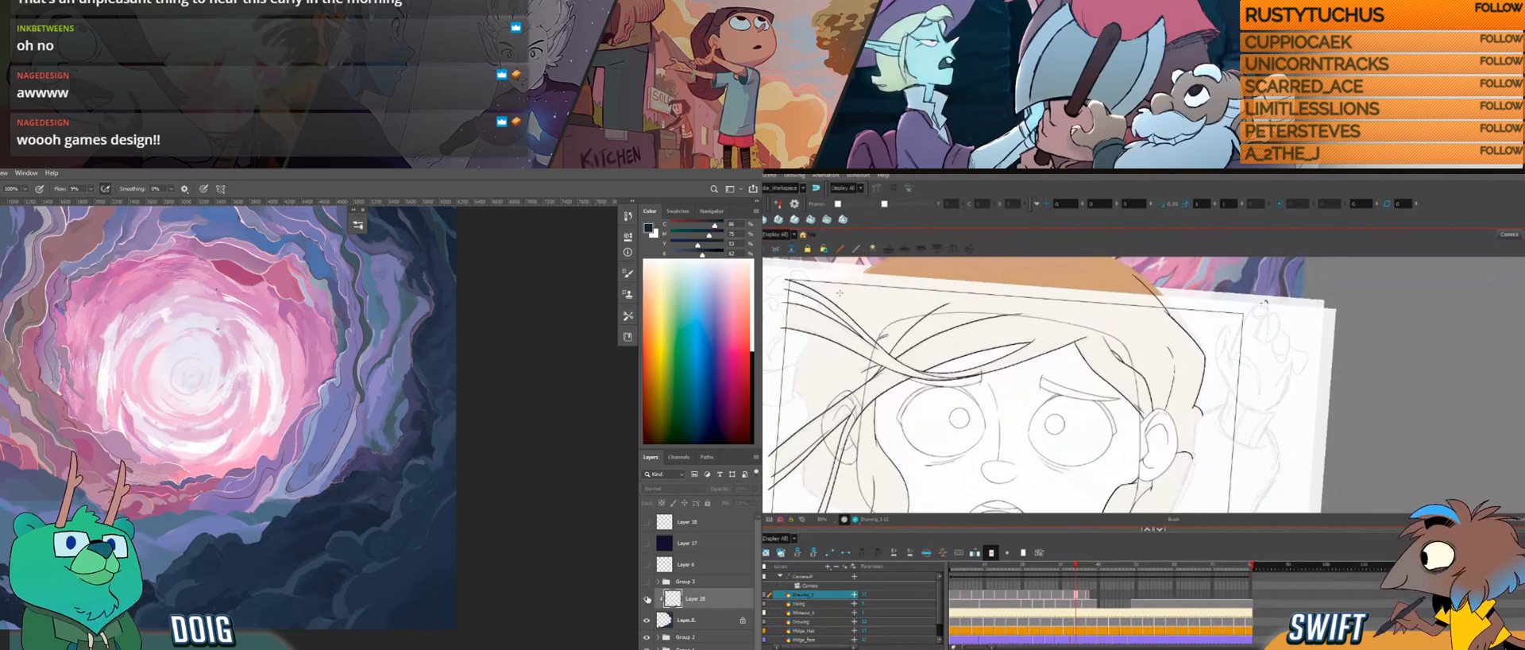
{"action": "key", "text": "g"}
{"action": "key", "text": "g"}
{"action": "key", "text": "g"}
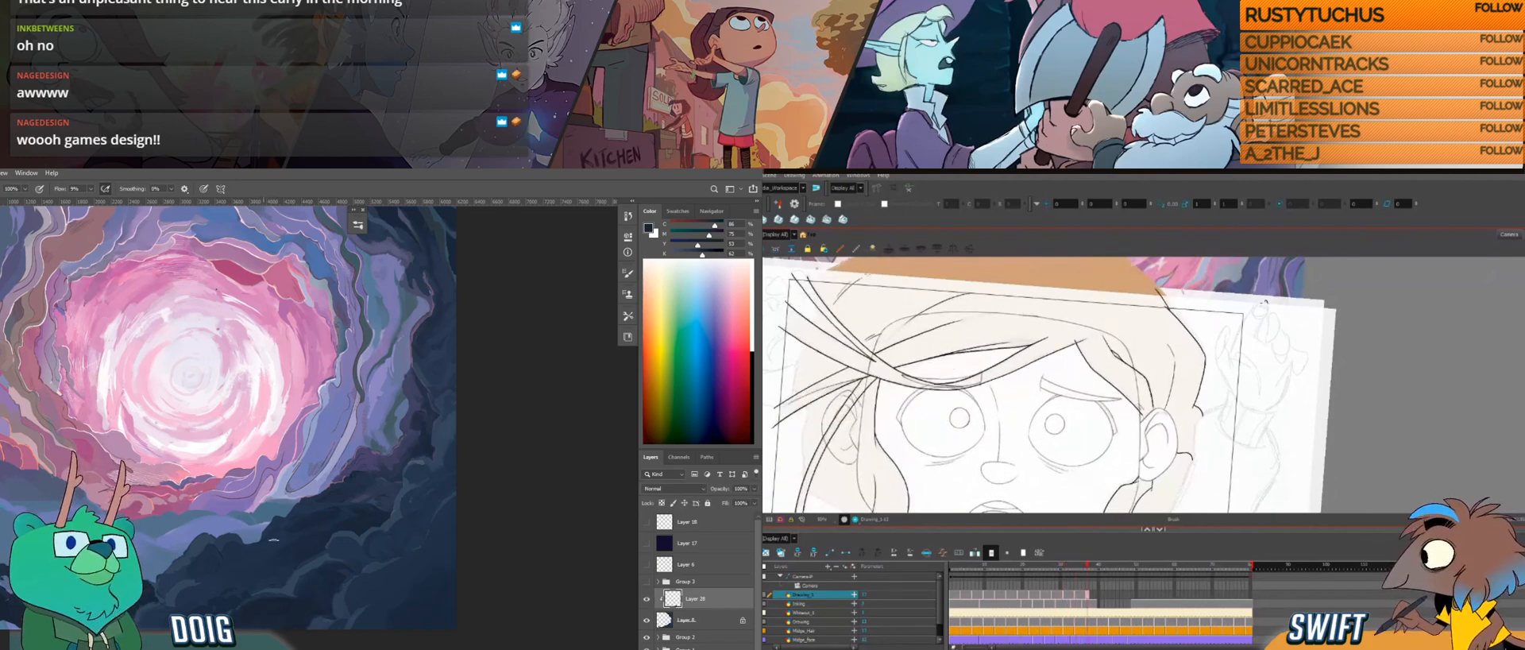
Step: Start the next hair drawing on the following frame with short lock strokes at the upper hair, and sample a rock colour in Photoshop
{"action": "left_click", "coordinate": [341, 587], "text": "alt"}
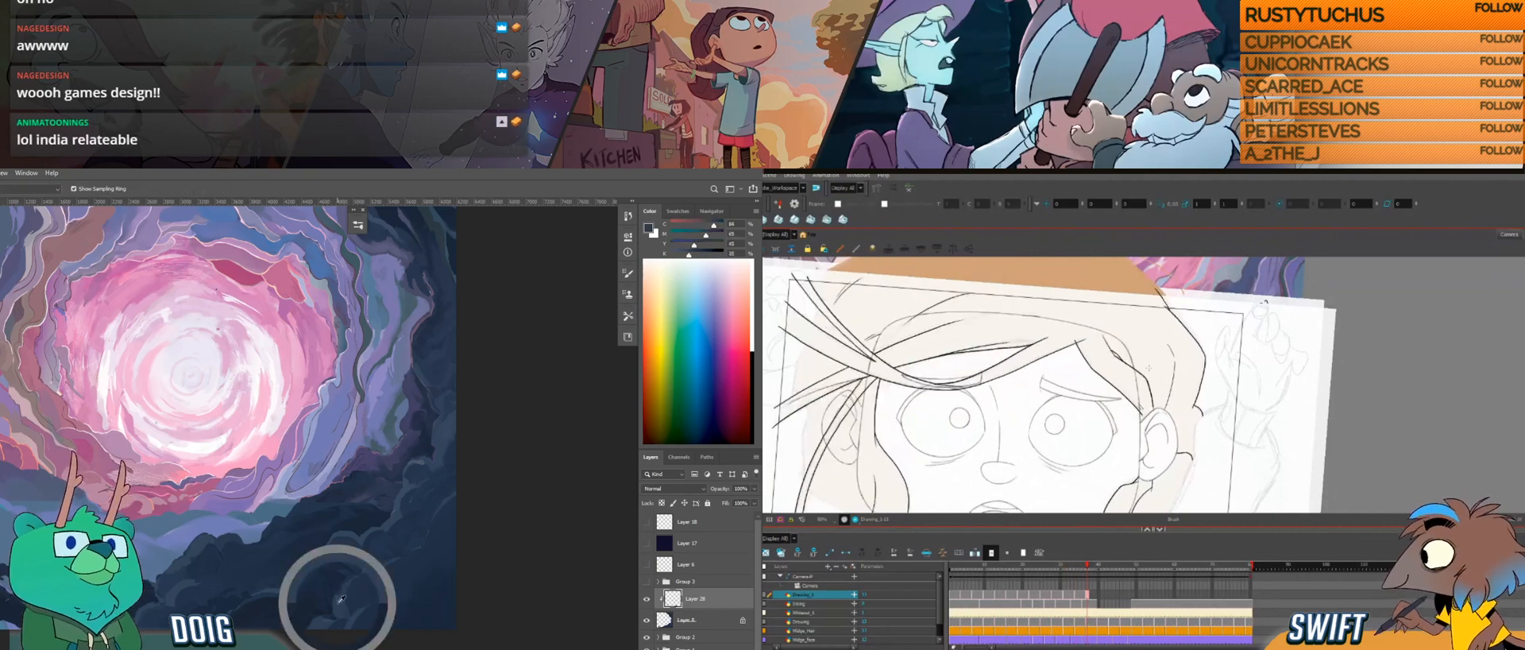
{"action": "left_click", "coordinate": [1096, 593]}
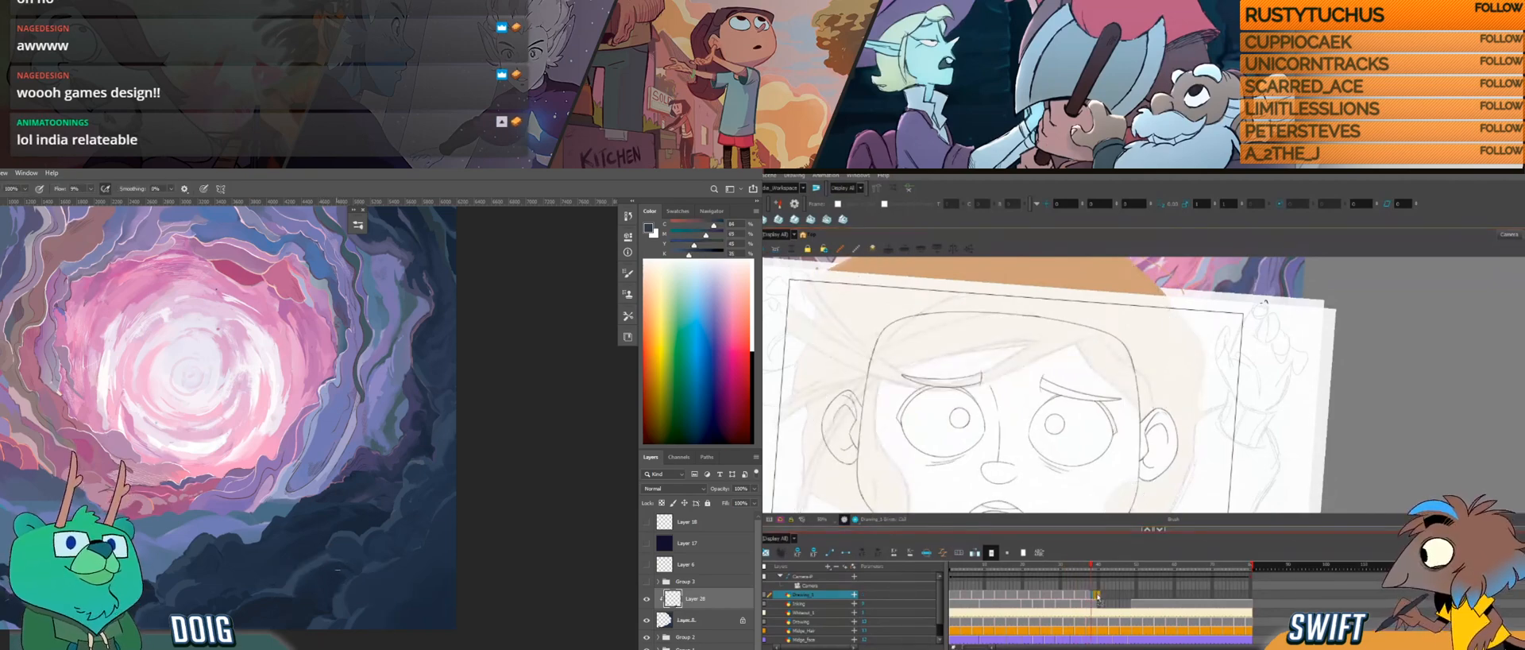
{"action": "left_click", "coordinate": [1102, 601]}
{"action": "key", "text": "comma"}
{"action": "key", "text": "period"}
{"action": "key", "text": "comma"}
{"action": "key", "text": "period"}
{"action": "key", "text": "comma"}
{"action": "key", "text": "comma"}
{"action": "key", "text": "period"}
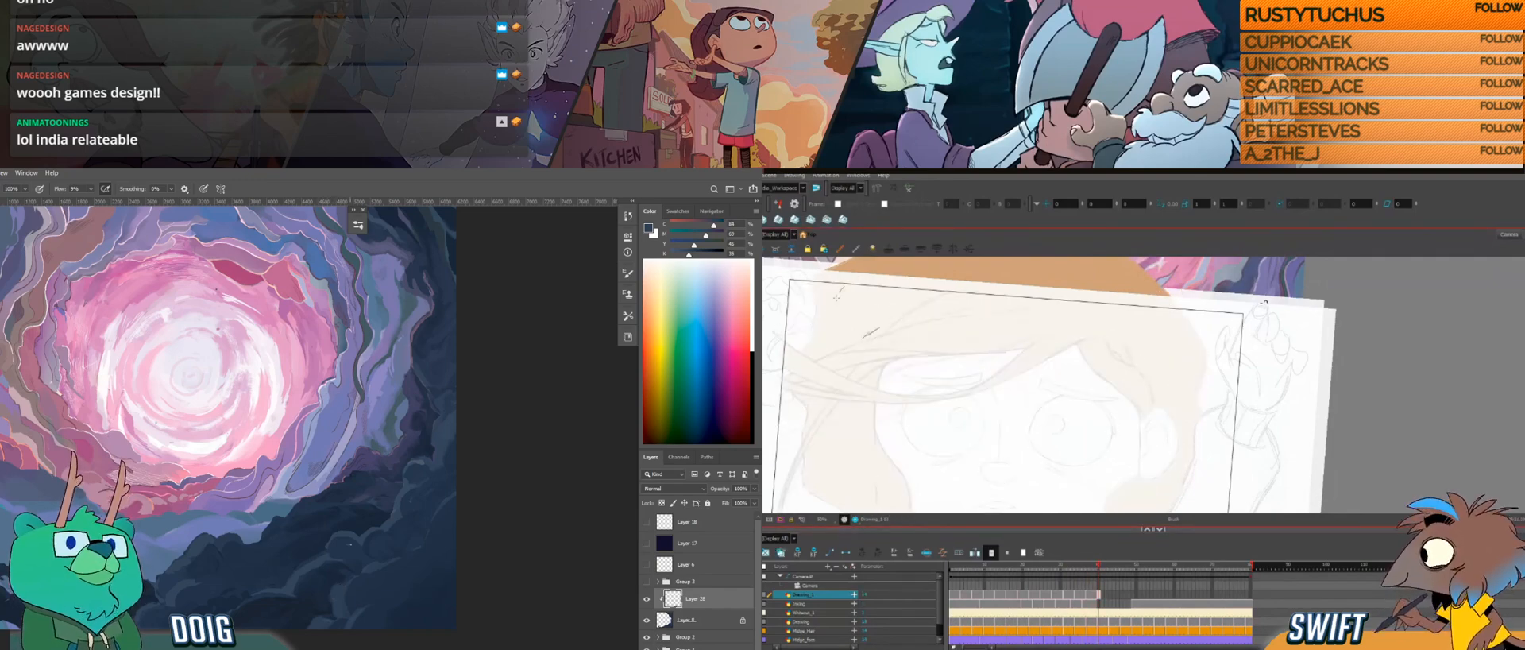
{"action": "key", "text": "comma"}
{"action": "key", "text": "period"}
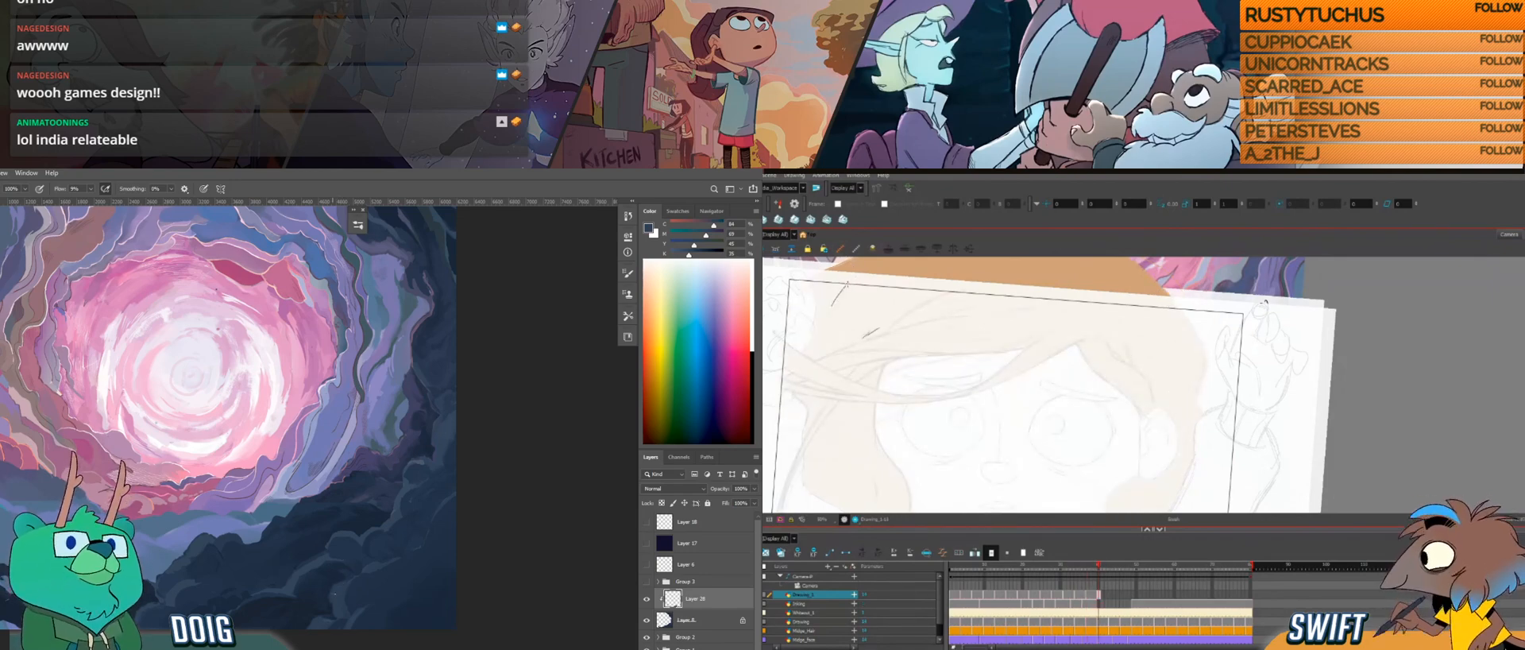
Step: Add a second short stroke to the upper side lock and sample dark rock colours in Photoshop
{"action": "left_click", "coordinate": [290, 586], "text": "alt"}
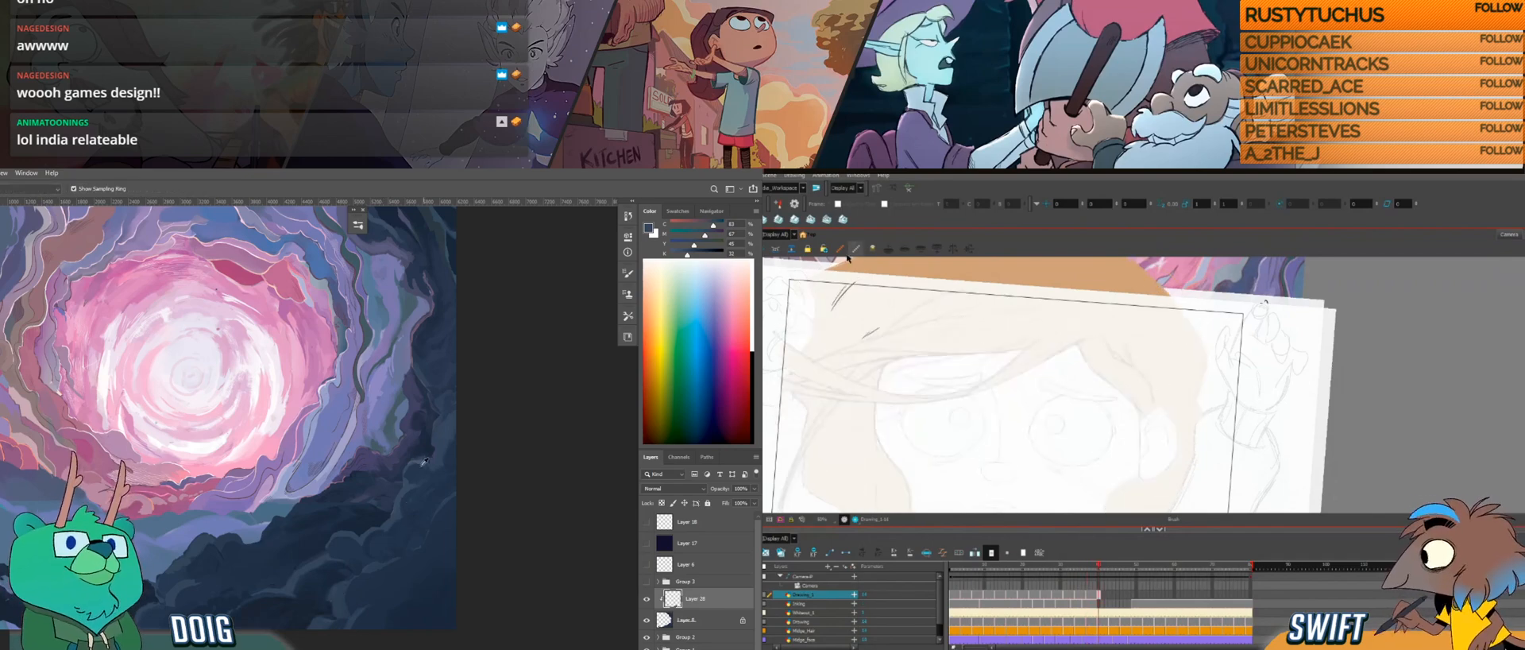
{"action": "left_click", "coordinate": [838, 310]}
{"action": "left_click", "coordinate": [401, 497], "text": "alt"}
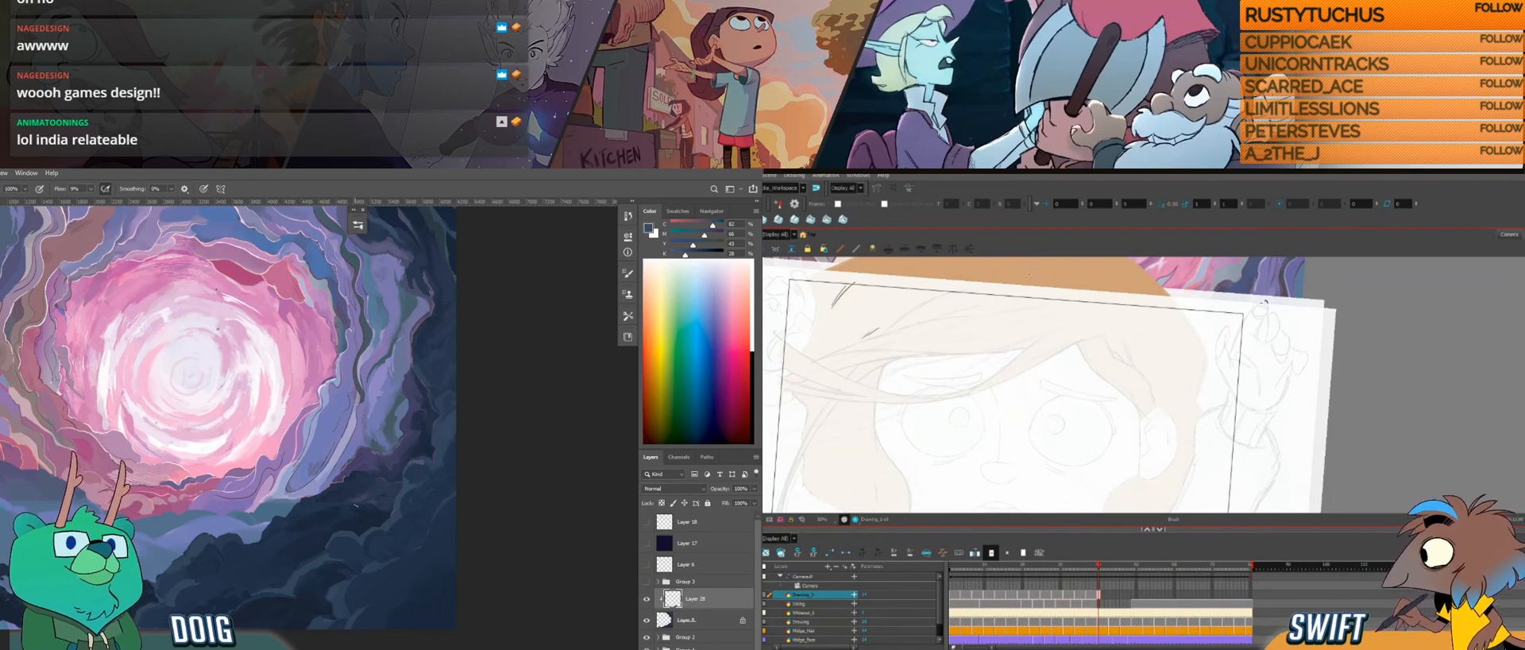
{"action": "left_click", "coordinate": [319, 597], "text": "alt"}
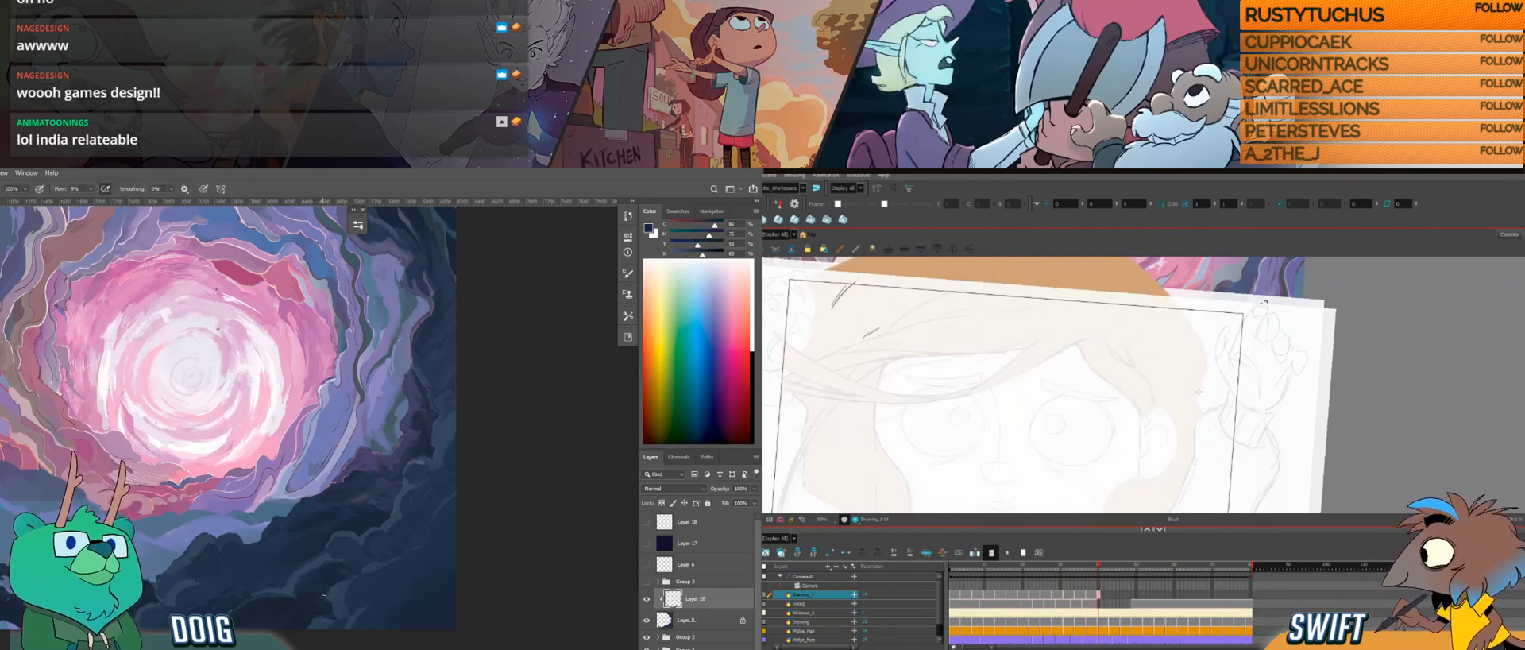
Step: Draw the new frame's outer hair line beside the head with a small hooked end, and sample a dark rock colour in Photoshop
{"action": "left_click_drag", "start_coordinate": [1195, 402], "coordinate": [1174, 356]}
{"action": "mouse_move", "coordinate": [1174, 425]}
{"action": "left_mouse_down"}
{"action": "mouse_move", "coordinate": [1167, 401]}
{"action": "mouse_move", "coordinate": [1177, 413]}
{"action": "left_mouse_up"}
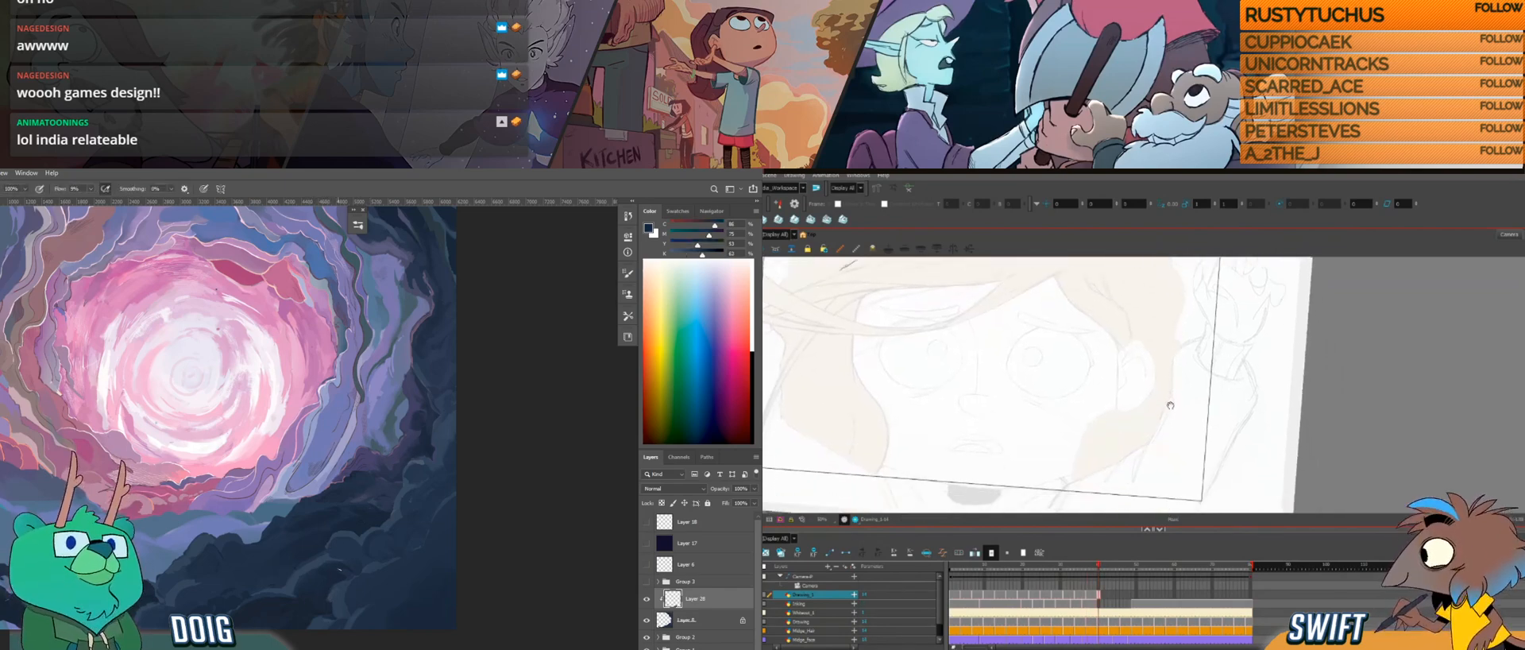
{"action": "left_click", "coordinate": [321, 596], "text": "alt"}
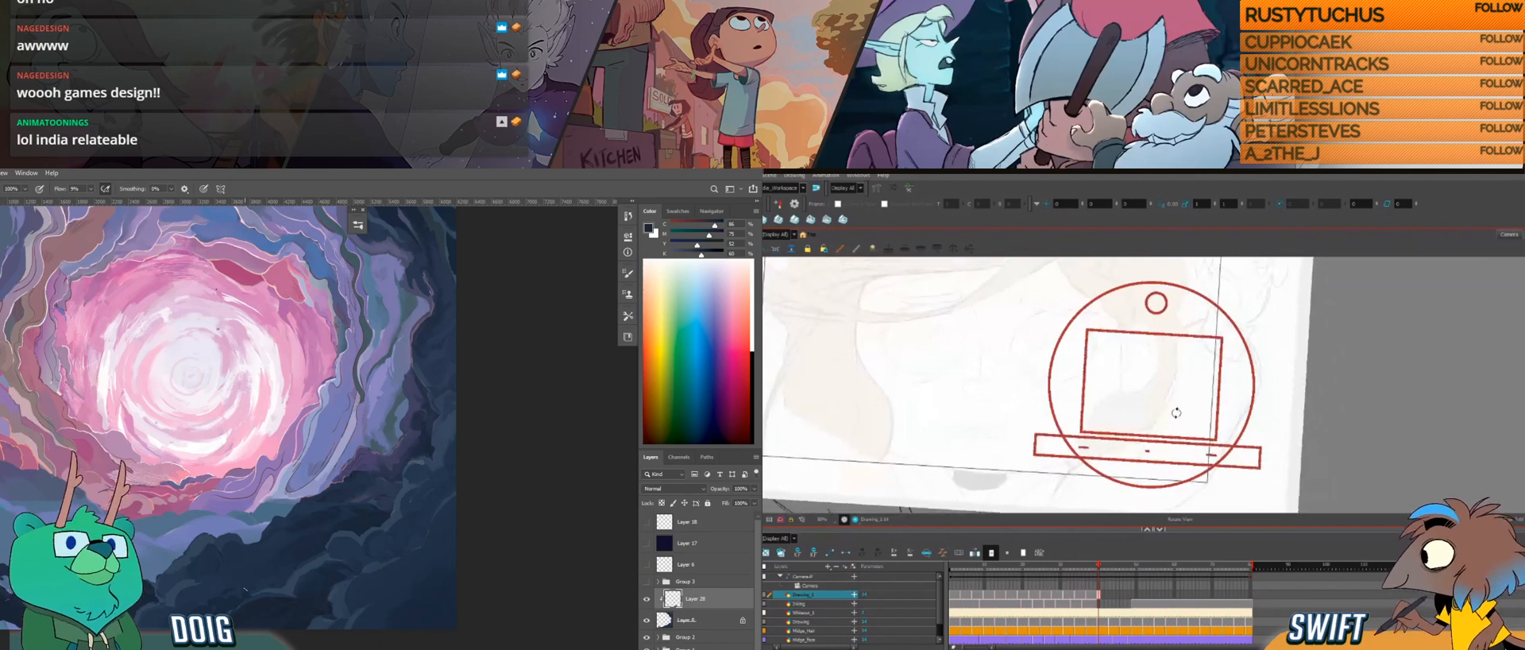
{"action": "left_click_drag", "start_coordinate": [1198, 315], "coordinate": [1140, 386]}
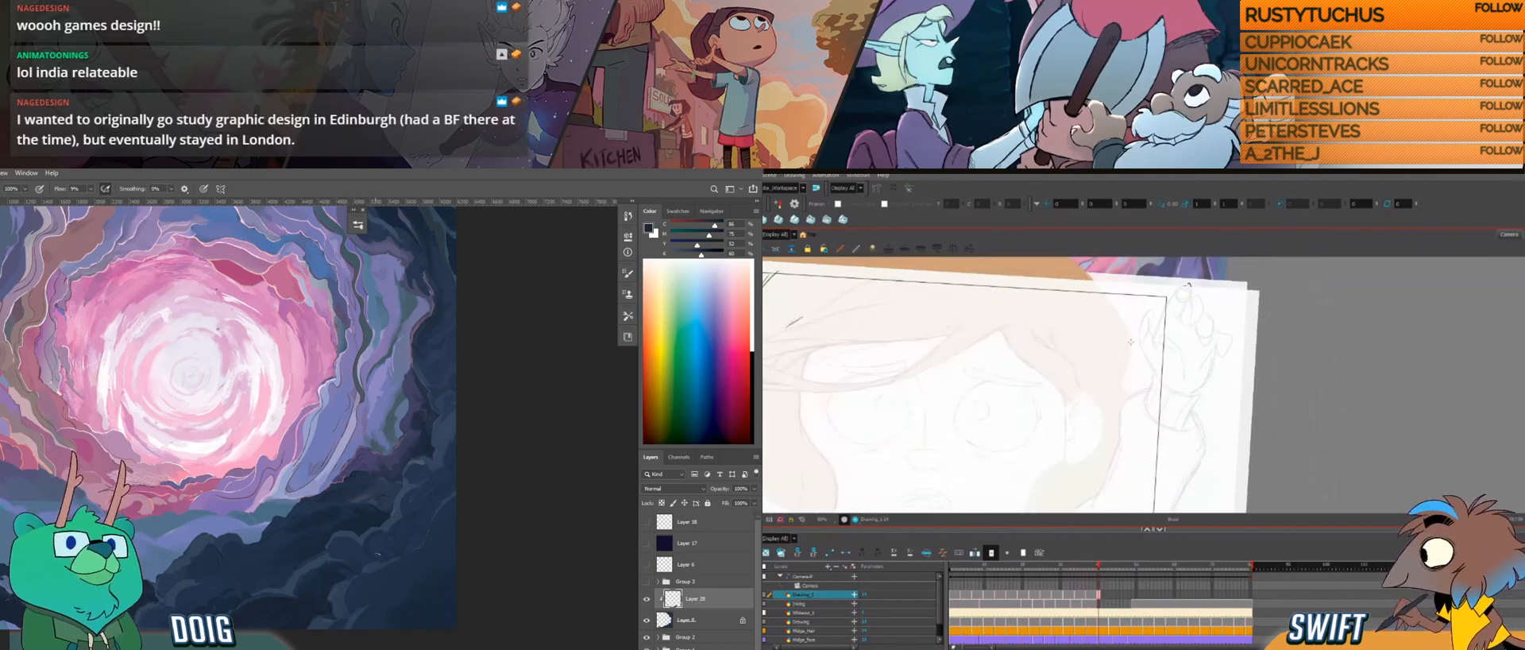
{"action": "left_click_drag", "start_coordinate": [1130, 343], "coordinate": [1125, 371]}
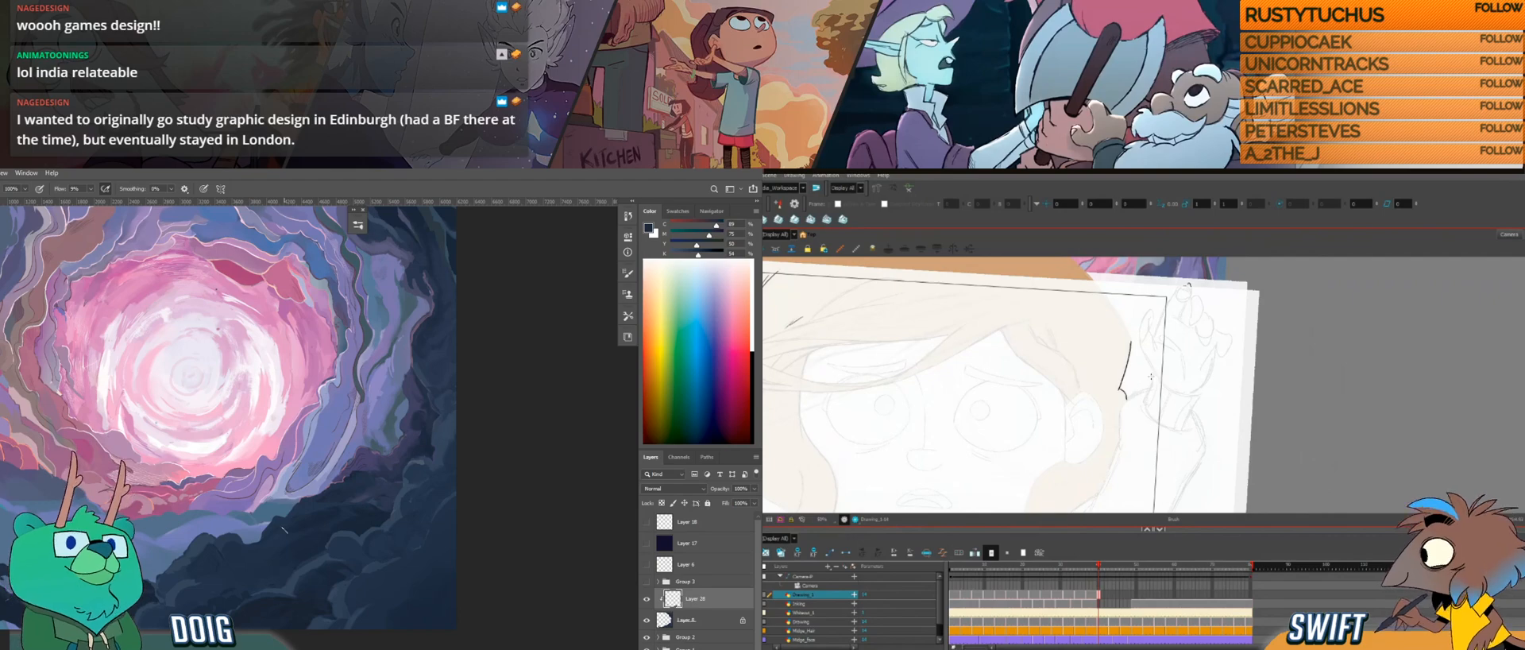
{"action": "left_click_drag", "start_coordinate": [1124, 384], "coordinate": [1131, 388]}
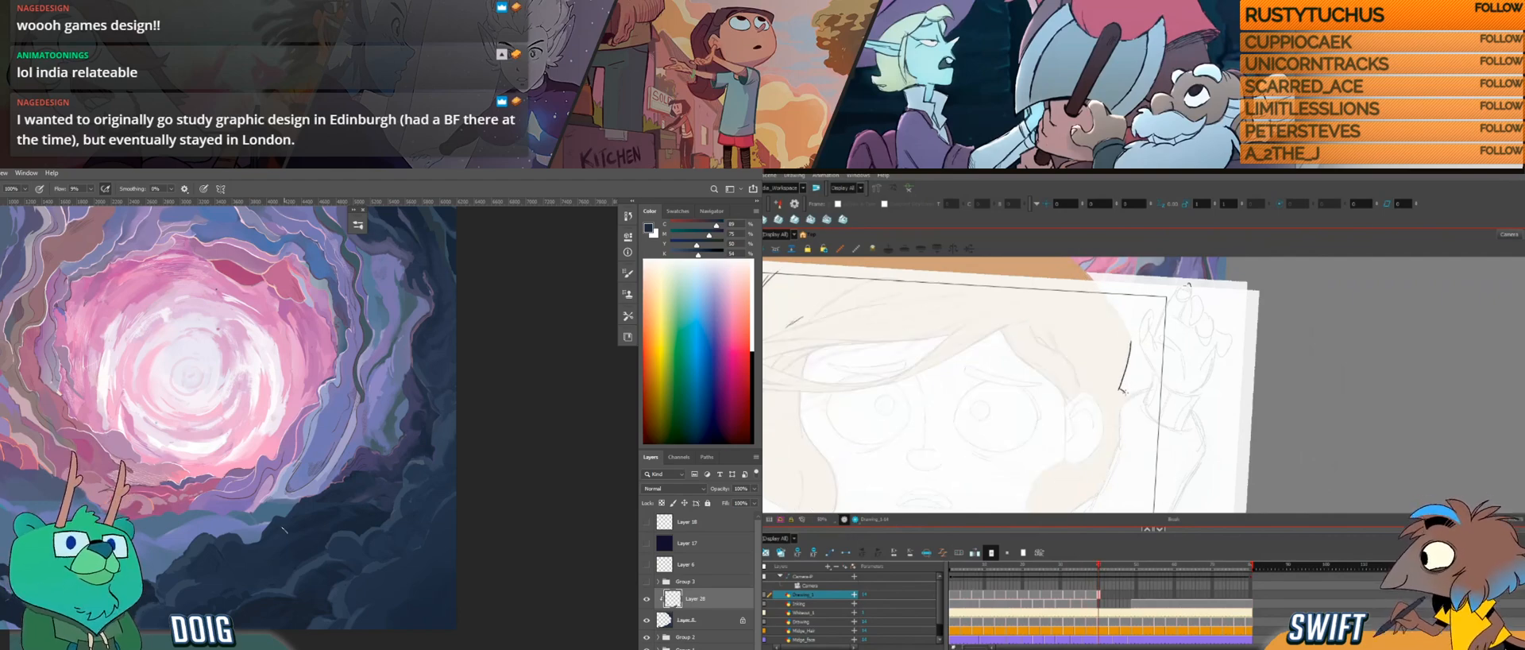
{"action": "key", "text": "i"}
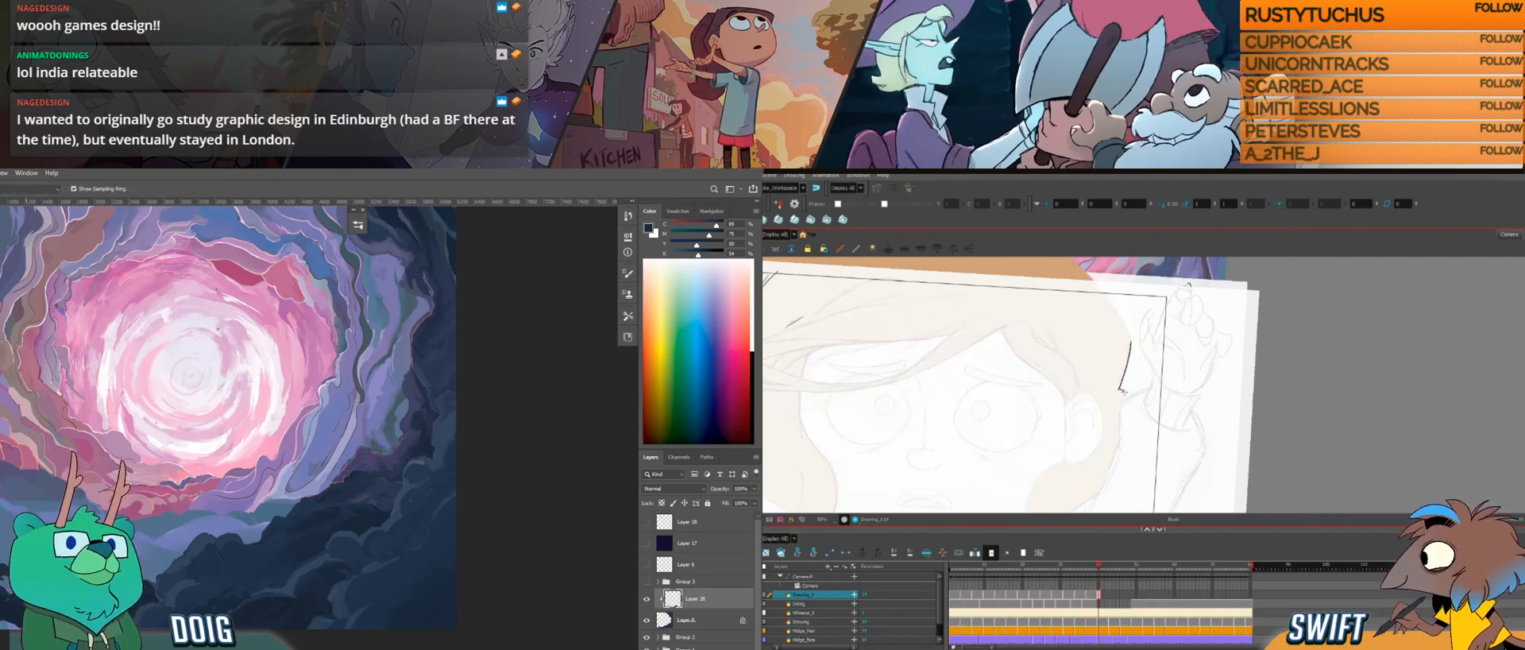
{"action": "key", "text": "b"}
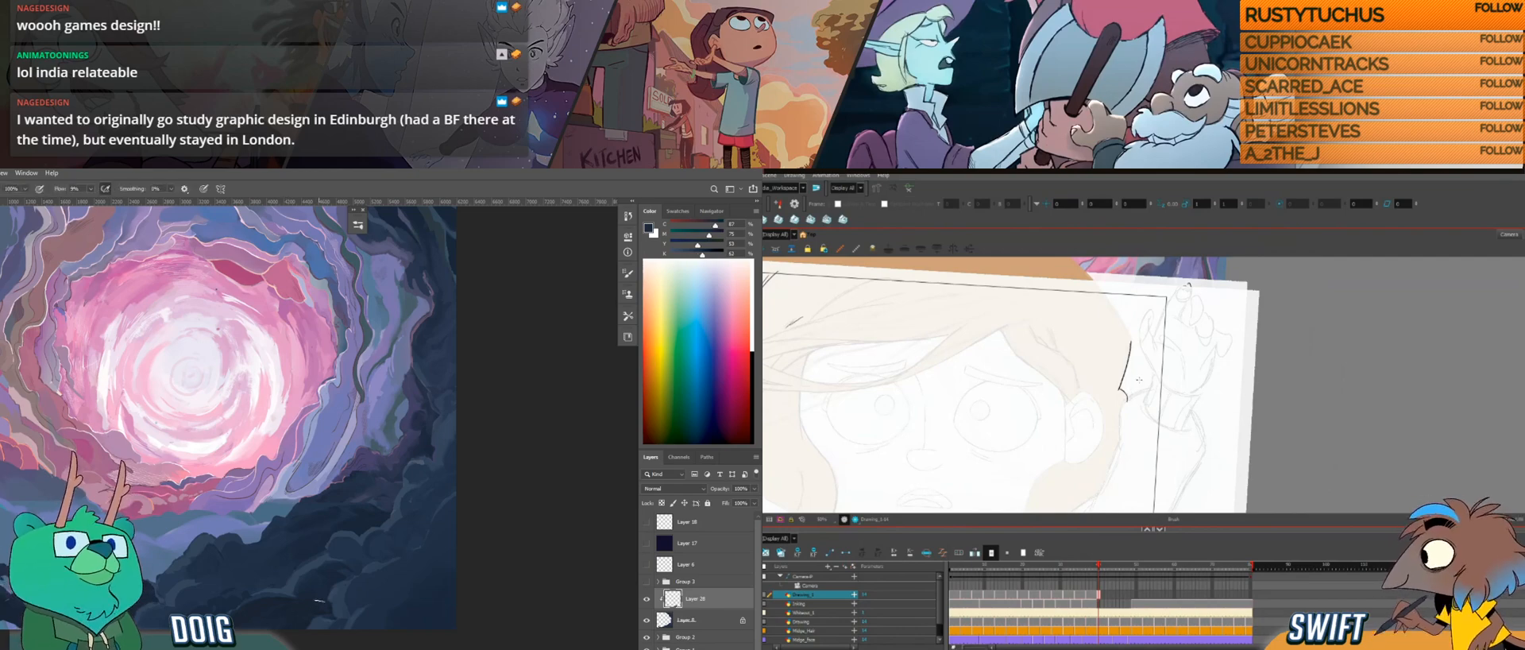
Step: Add a short curved hair tip below the outer line, checking it against the adjacent drawing
{"action": "key", "text": "comma"}
{"action": "key", "text": "period"}
{"action": "key", "text": "comma"}
{"action": "key", "text": "period"}
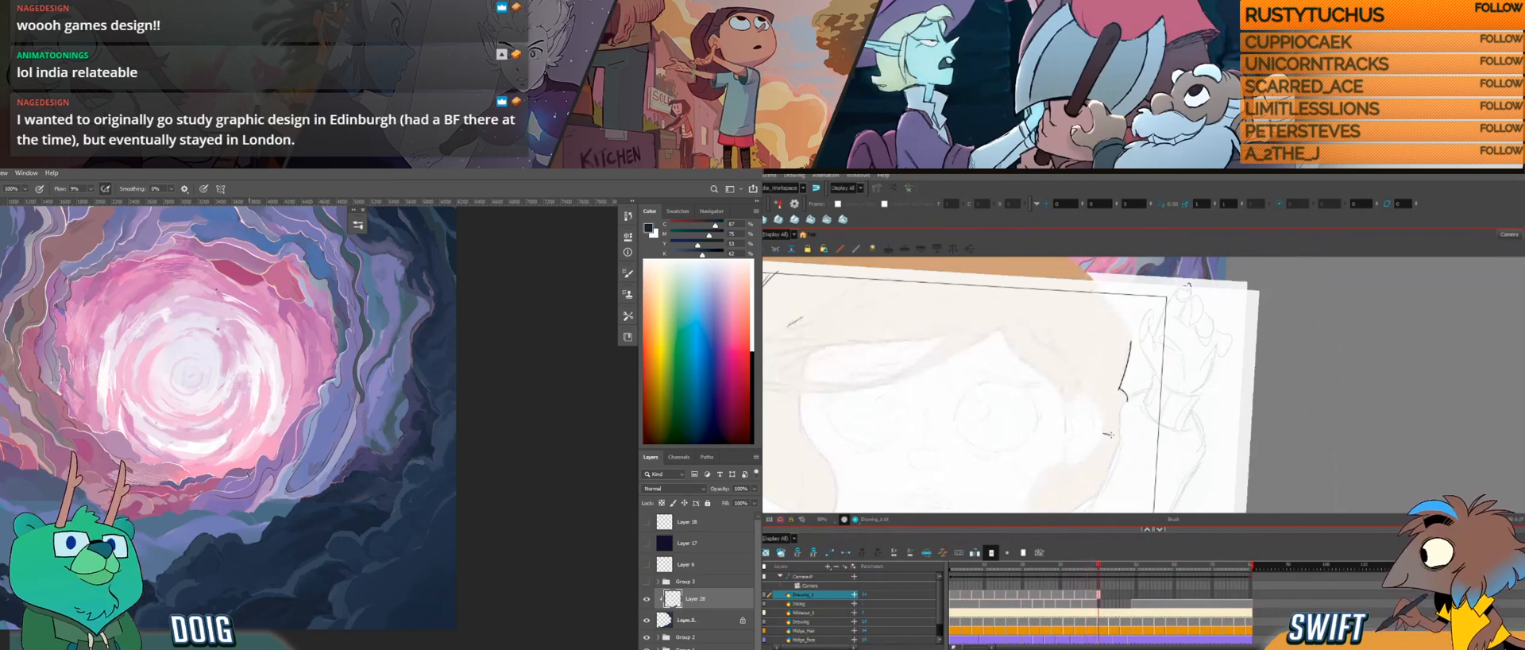
{"action": "key", "text": "comma"}
{"action": "key", "text": "period"}
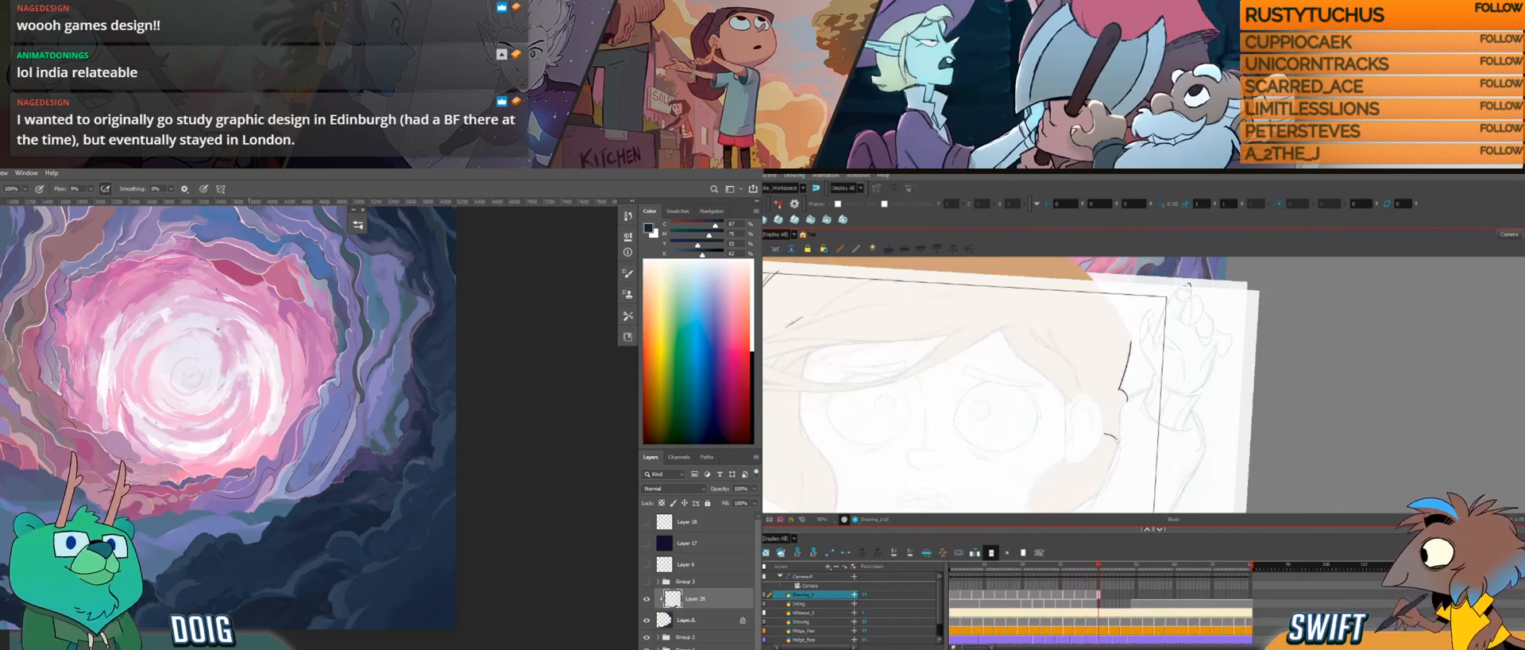
Step: Extend the lower hair tip and draw a short strand line inside the outer outline, comparing with the adjacent drawing
{"action": "key", "text": "period"}
{"action": "key", "text": "comma"}
{"action": "key", "text": "comma"}
{"action": "key", "text": "period"}
{"action": "key", "text": "comma"}
{"action": "key", "text": "period"}
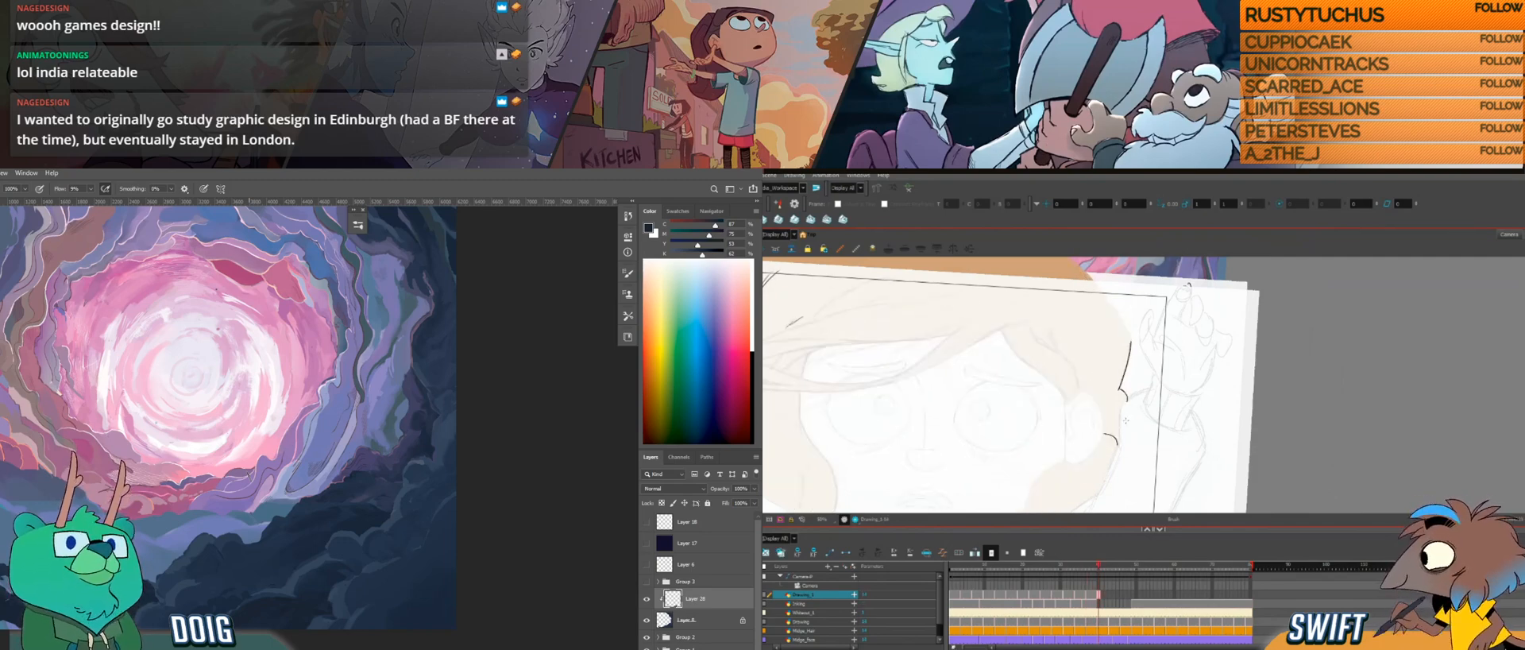
{"action": "left_click_drag", "start_coordinate": [1127, 415], "coordinate": [1120, 457]}
{"action": "key", "text": "comma"}
{"action": "key", "text": "period"}
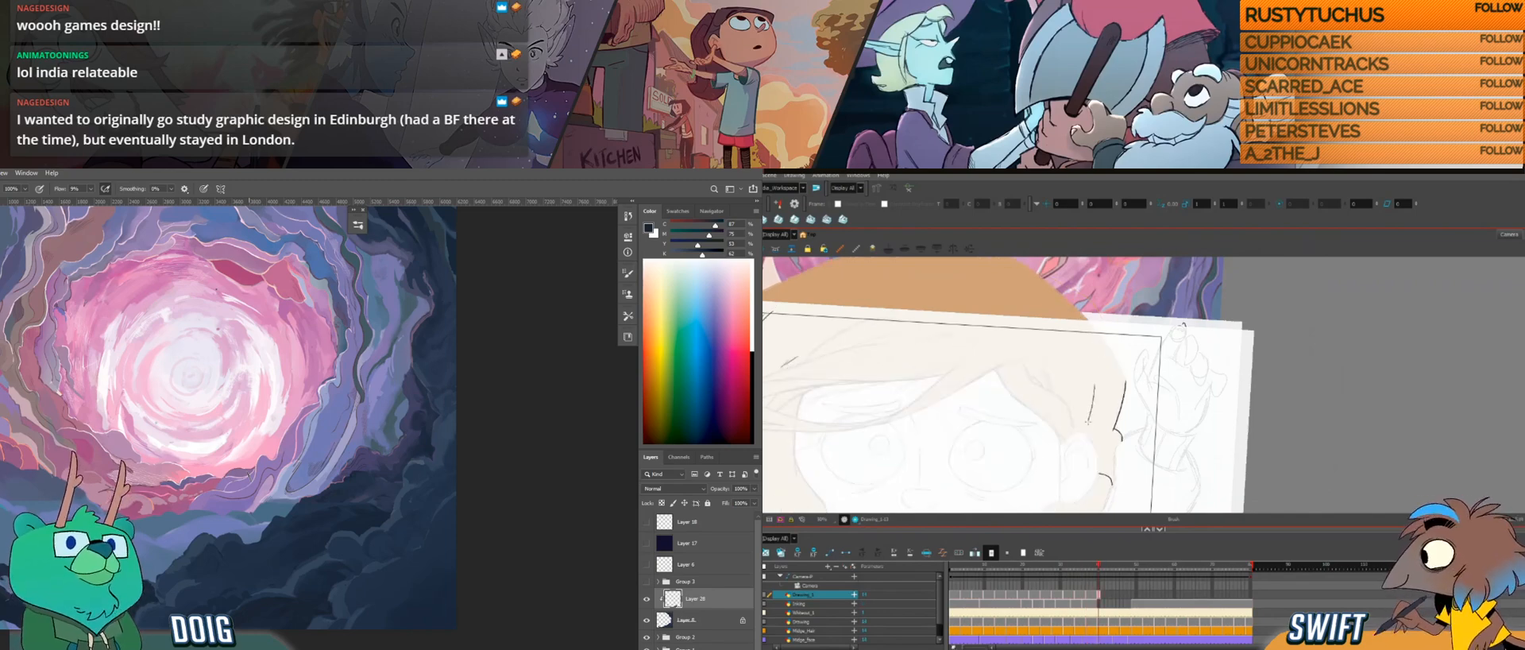
Step: Compare the outer hair lines beside the head with the adjacent drawing
{"action": "key", "text": "comma"}
{"action": "key", "text": "period"}
{"action": "key", "text": "comma"}
{"action": "key", "text": "period"}
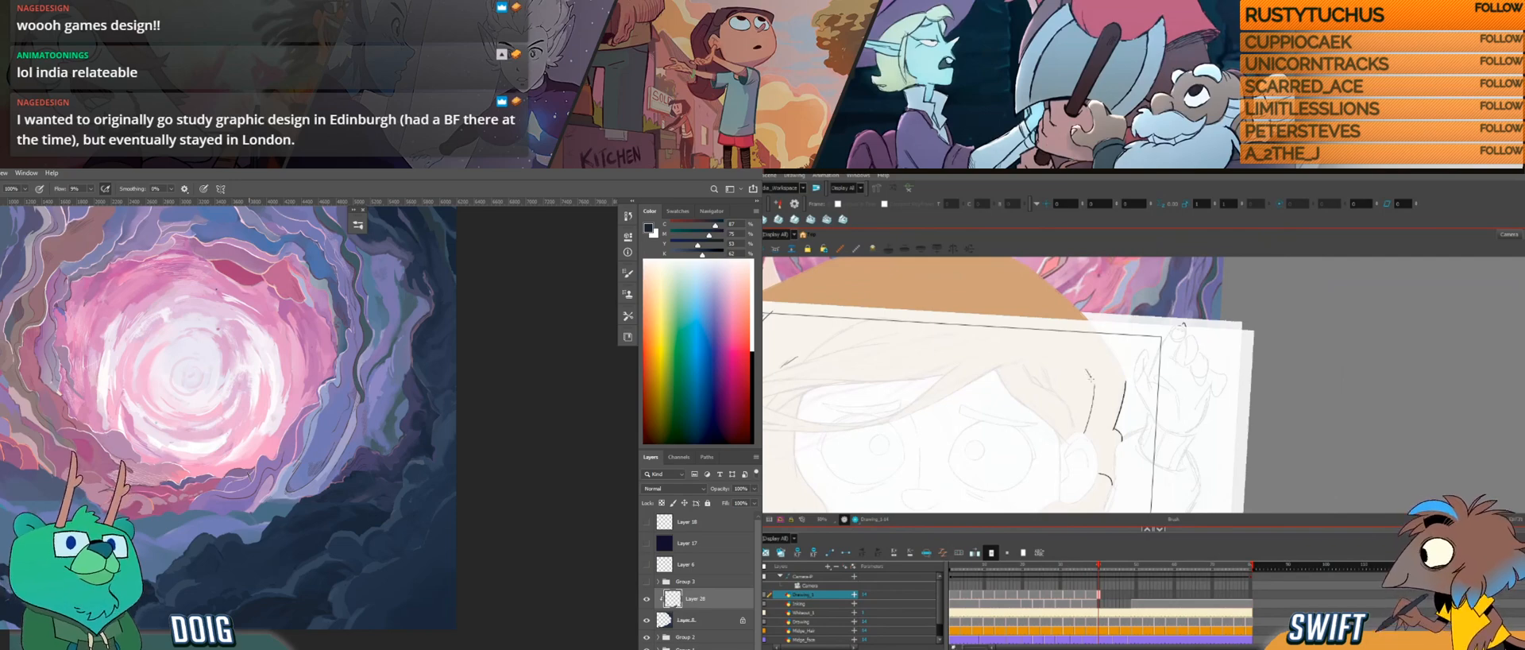
{"action": "key", "text": "comma"}
{"action": "key", "text": "period"}
{"action": "key", "text": "comma"}
{"action": "key", "text": "period"}
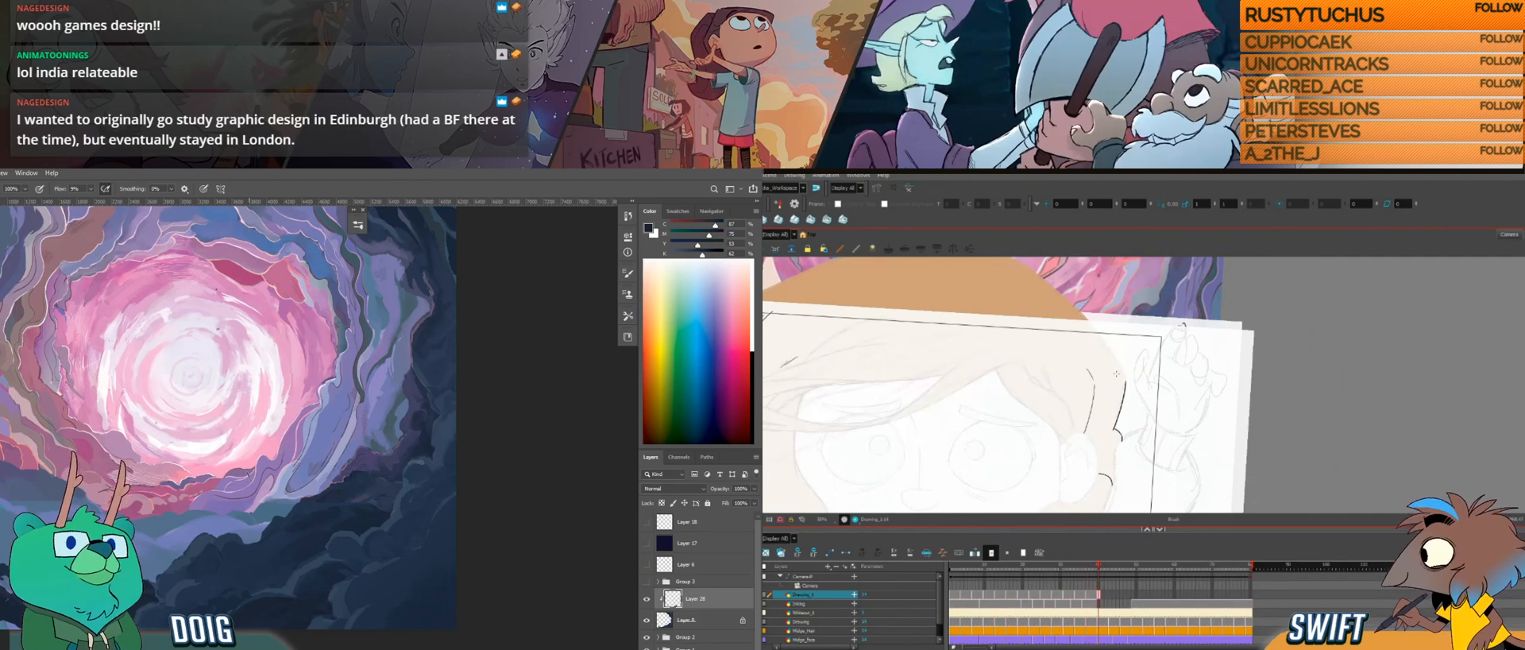
{"action": "key", "text": "comma"}
{"action": "key", "text": "period"}
{"action": "key", "text": "comma"}
{"action": "key", "text": "period"}
{"action": "key", "text": "comma"}
{"action": "key", "text": "period"}
Step: Draw the curved inner edge of the lower side lock beneath the ear, redrawing it against the adjacent drawing
{"action": "mouse_move", "coordinate": [1104, 434]}
{"action": "left_mouse_down"}
{"action": "mouse_move", "coordinate": [1111, 378]}
{"action": "mouse_move", "coordinate": [1143, 328]}
{"action": "left_mouse_up"}
{"action": "key", "text": "f"}
{"action": "key", "text": "period"}
{"action": "key", "text": "comma"}
{"action": "key", "text": "period"}
{"action": "key", "text": "comma"}
{"action": "key", "text": "period"}
{"action": "left_click_drag", "start_coordinate": [1057, 469], "coordinate": [1074, 414]}
{"action": "key", "text": "comma"}
{"action": "key", "text": "period"}
{"action": "key", "text": "comma"}
{"action": "key", "text": "period"}
{"action": "key", "text": "ctrl+z"}
{"action": "left_click_drag", "start_coordinate": [1057, 467], "coordinate": [1074, 409]}
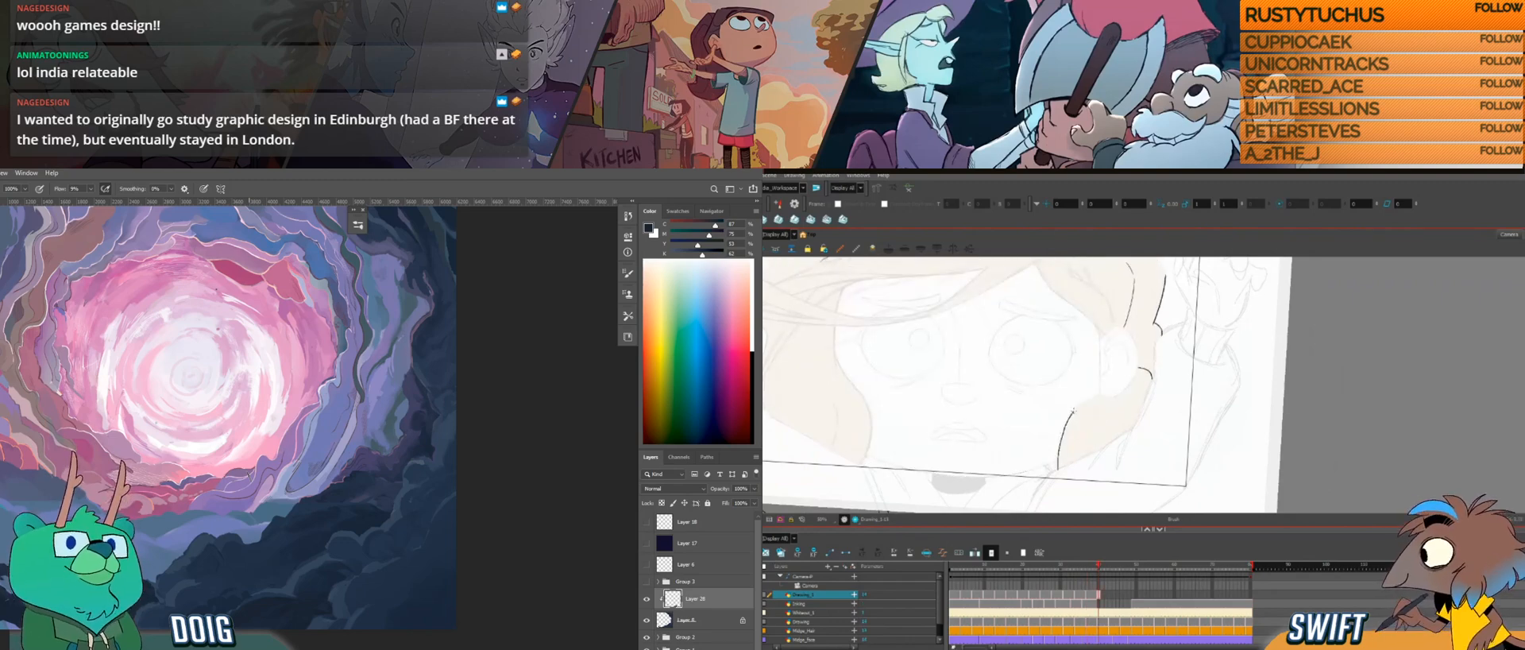
{"action": "key", "text": "ctrl+z"}
{"action": "mouse_move", "coordinate": [1057, 469]}
{"action": "left_mouse_down"}
{"action": "mouse_move", "coordinate": [1073, 413]}
{"action": "mouse_move", "coordinate": [1079, 451]}
{"action": "mouse_move", "coordinate": [1105, 465]}
{"action": "mouse_move", "coordinate": [1136, 421]}
{"action": "left_mouse_up"}
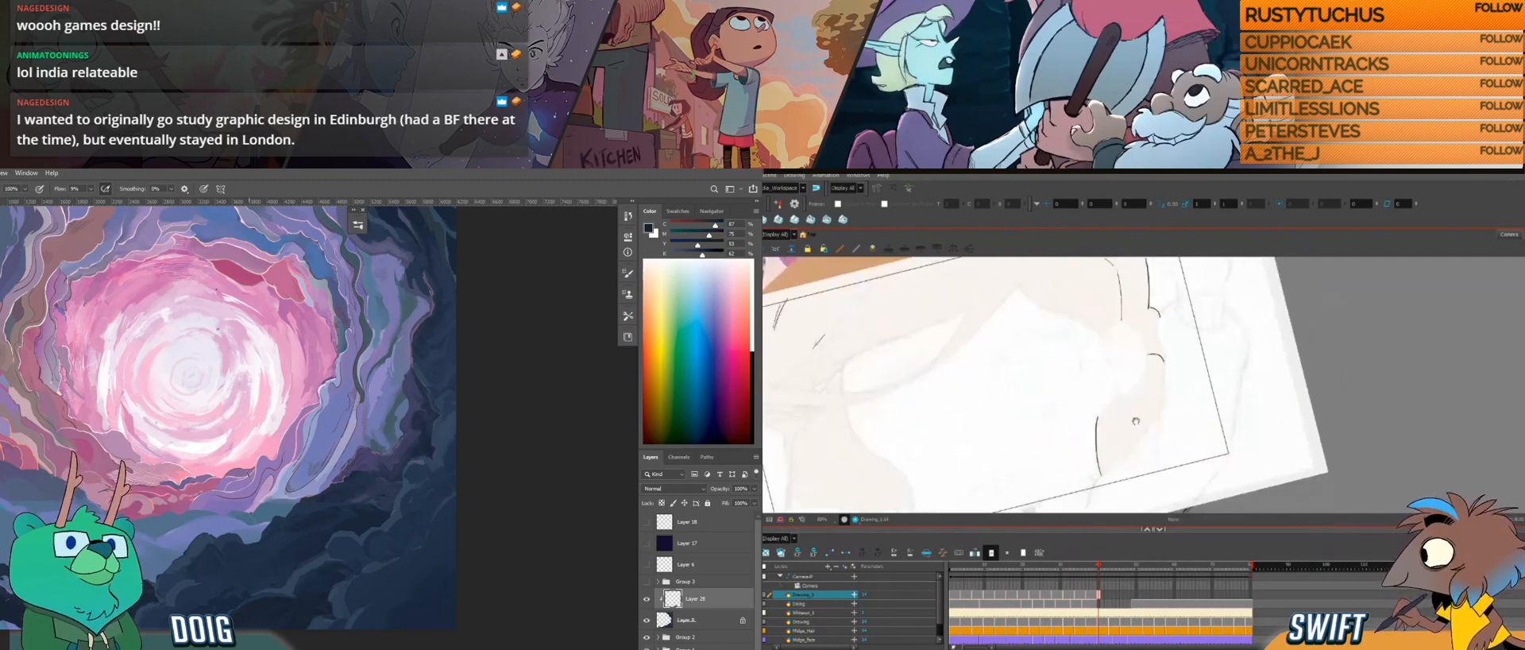
Step: Try redrawing the lower part of the side lock's inner edge below the ear
{"action": "key", "text": "f"}
{"action": "key", "text": "g"}
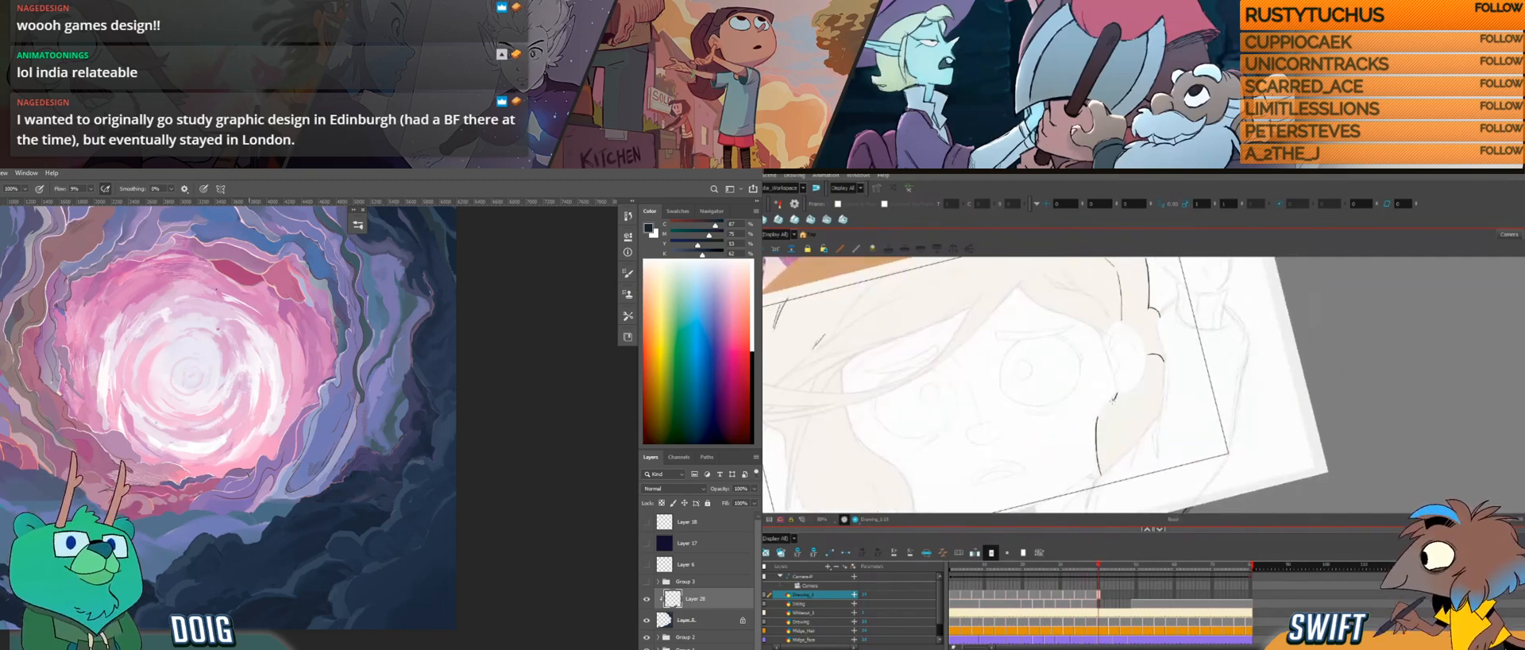
{"action": "key", "text": "f"}
{"action": "key", "text": "g"}
{"action": "key", "text": "ctrl+z"}
{"action": "left_click_drag", "start_coordinate": [1098, 416], "coordinate": [1101, 474]}
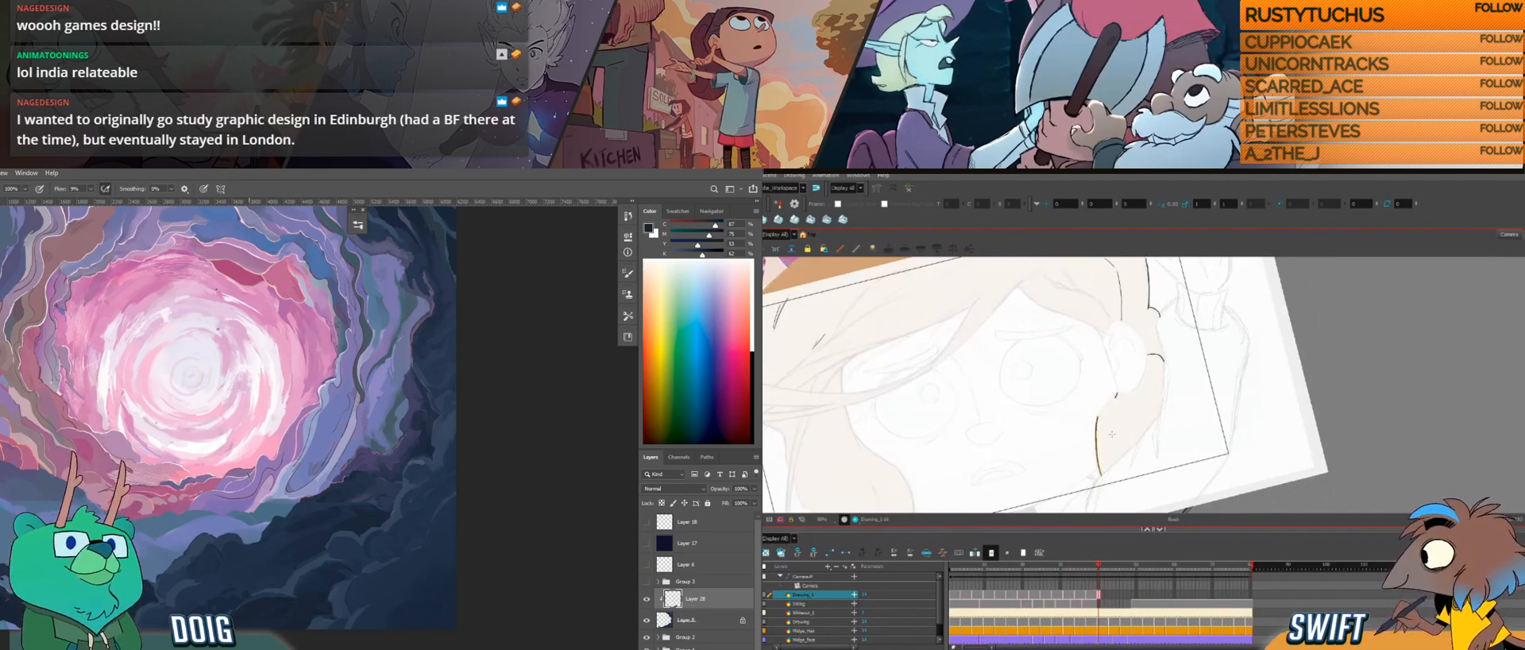
{"action": "key", "text": "ctrl+z"}
Step: Save the work, redraw the lower part of the side lock's inner edge, and compare it with the adjacent drawing
{"action": "key", "text": "ctrl+s"}
{"action": "key", "text": "f"}
{"action": "key", "text": "g"}
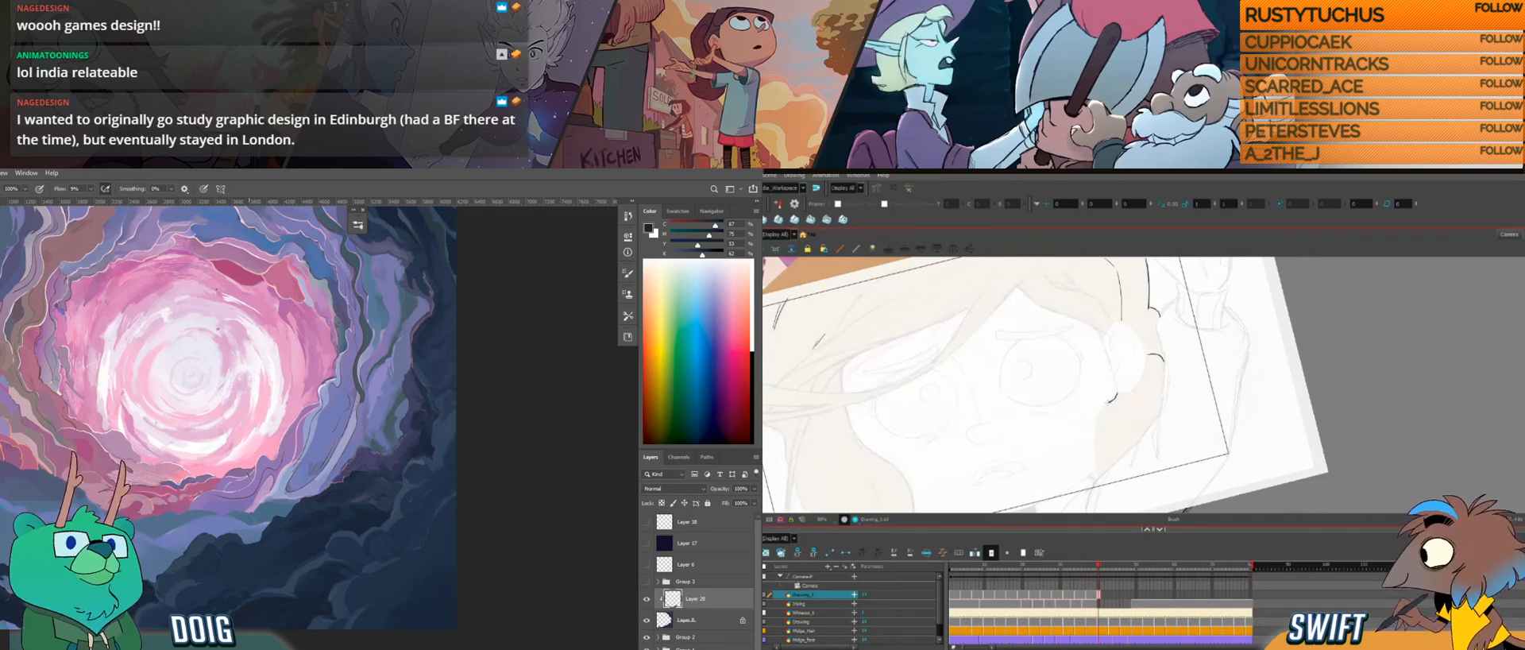
{"action": "key", "text": "f"}
{"action": "key", "text": "g"}
{"action": "key", "text": "f"}
{"action": "key", "text": "g"}
{"action": "left_click_drag", "start_coordinate": [1101, 412], "coordinate": [1097, 462]}
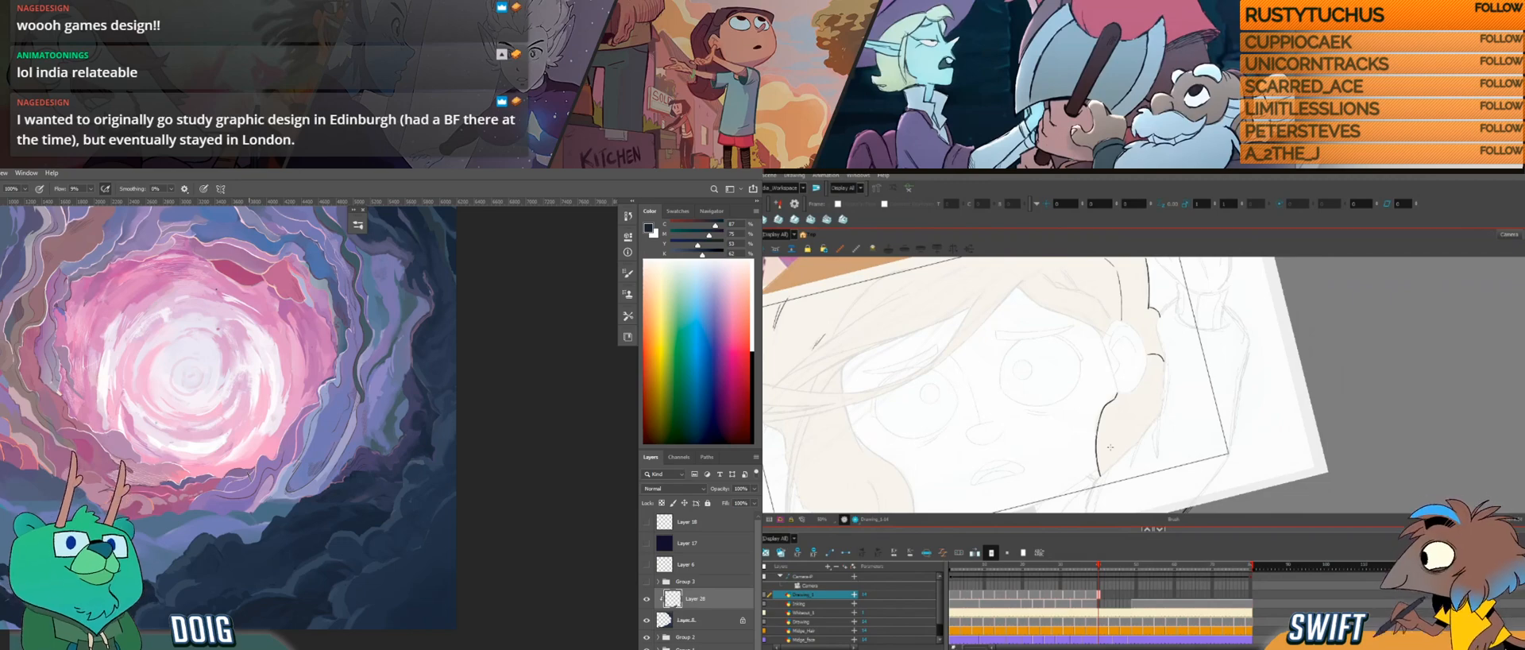
{"action": "key", "text": "f"}
{"action": "key", "text": "g"}
{"action": "key", "text": "f"}
{"action": "key", "text": "g"}
{"action": "key", "text": "f"}
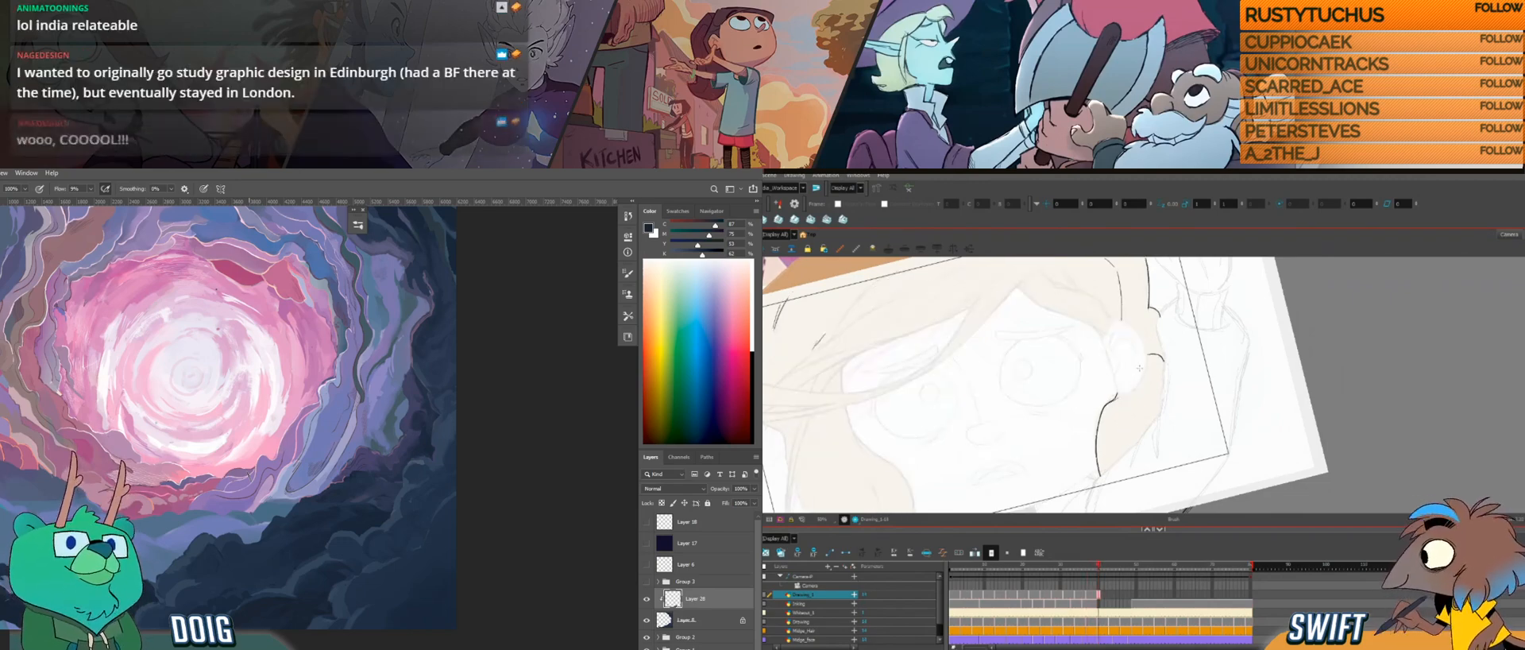
Step: Add a short curved strand just below the ear inside the side lock, checking it against the adjacent drawing
{"action": "key", "text": "f"}
{"action": "key", "text": "g"}
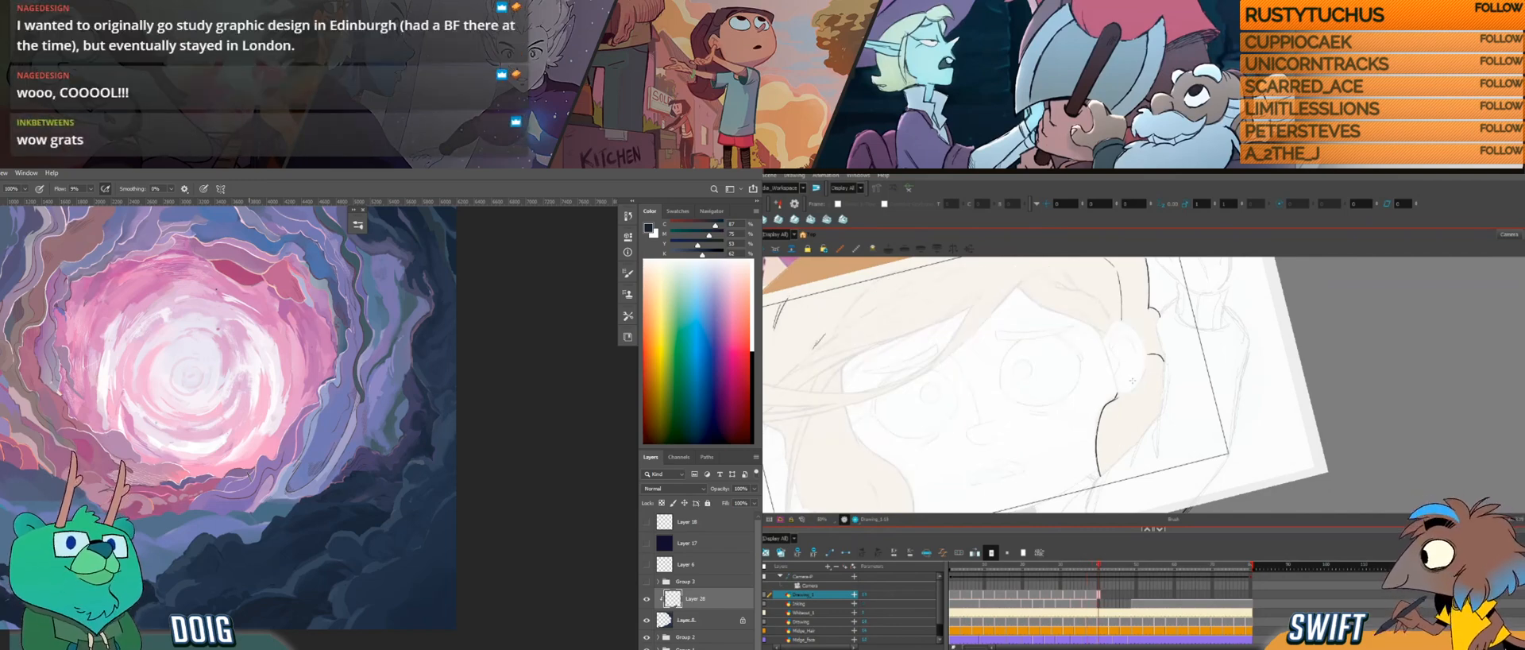
{"action": "key", "text": "f"}
{"action": "key", "text": "g"}
{"action": "key", "text": "f"}
{"action": "key", "text": "g"}
{"action": "key", "text": "f"}
{"action": "key", "text": "g"}
{"action": "key", "text": "f"}
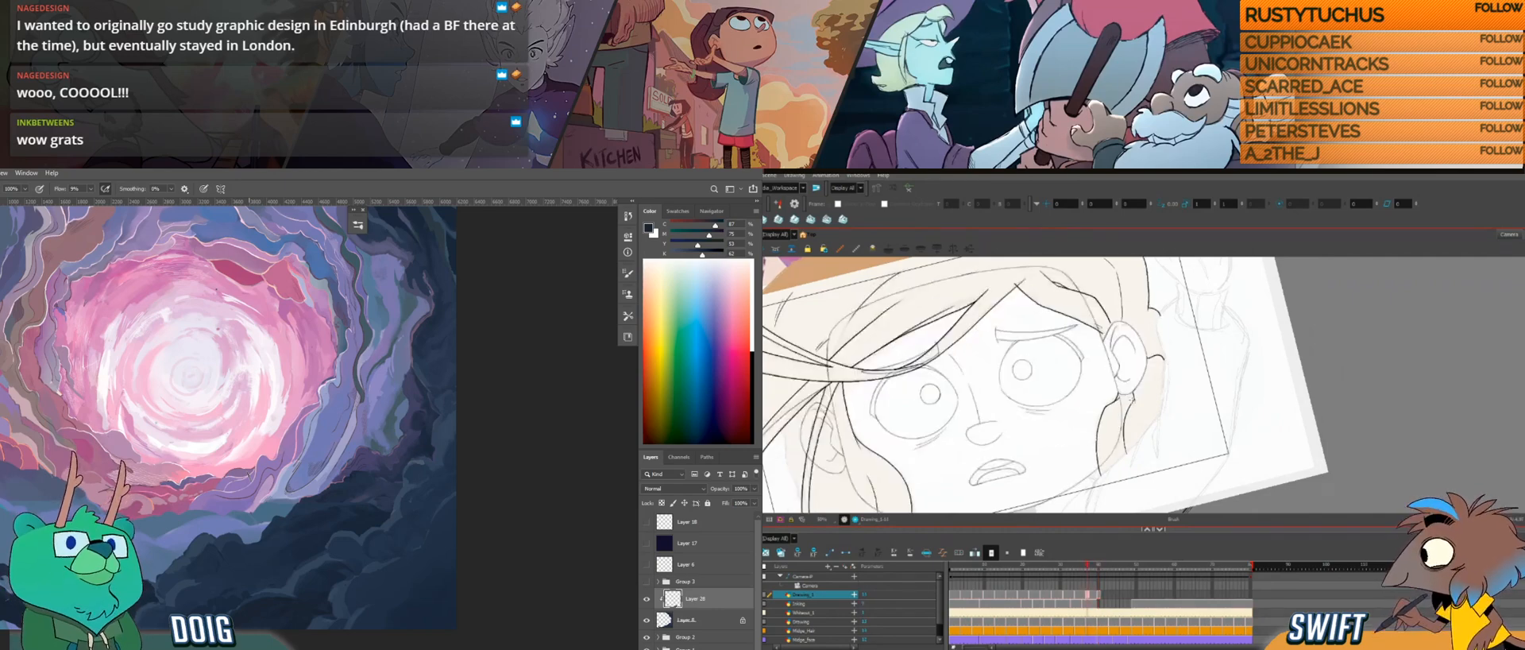
{"action": "key", "text": "g"}
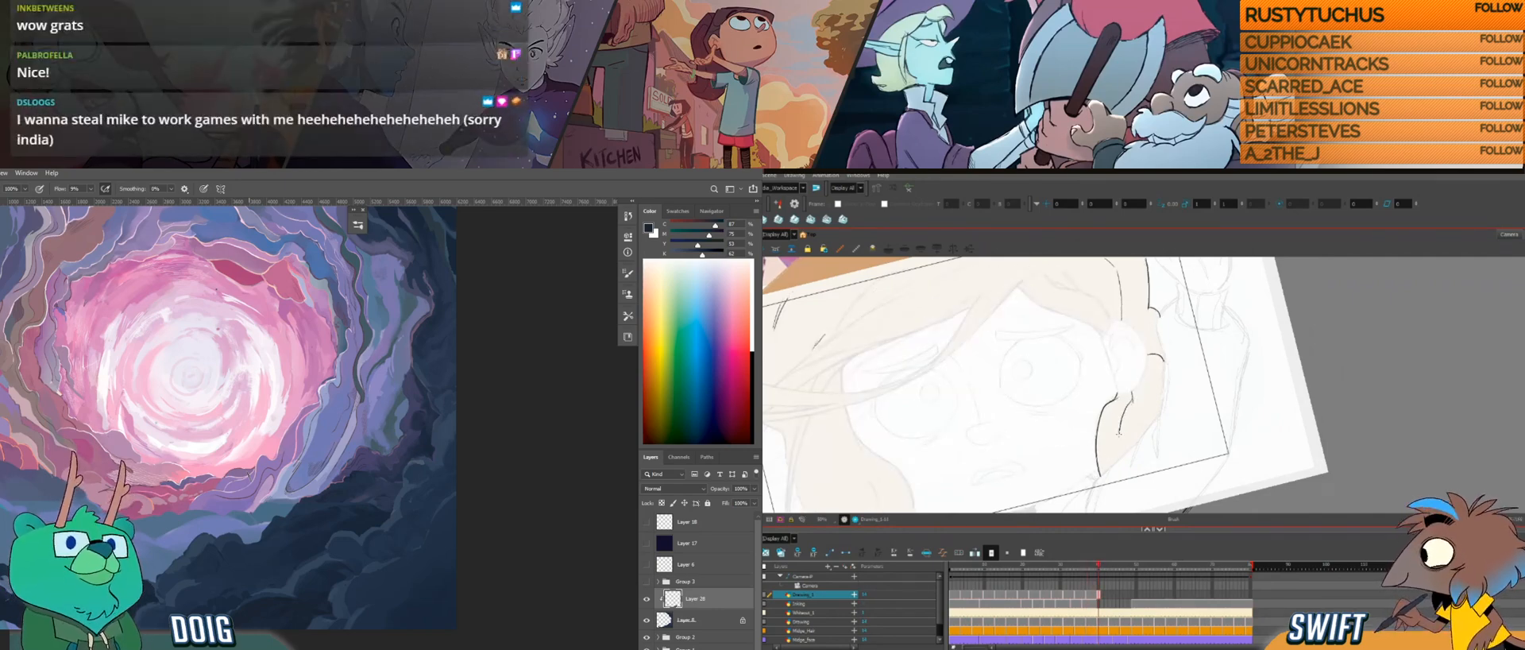
{"action": "key", "text": "f"}
{"action": "key", "text": "g"}
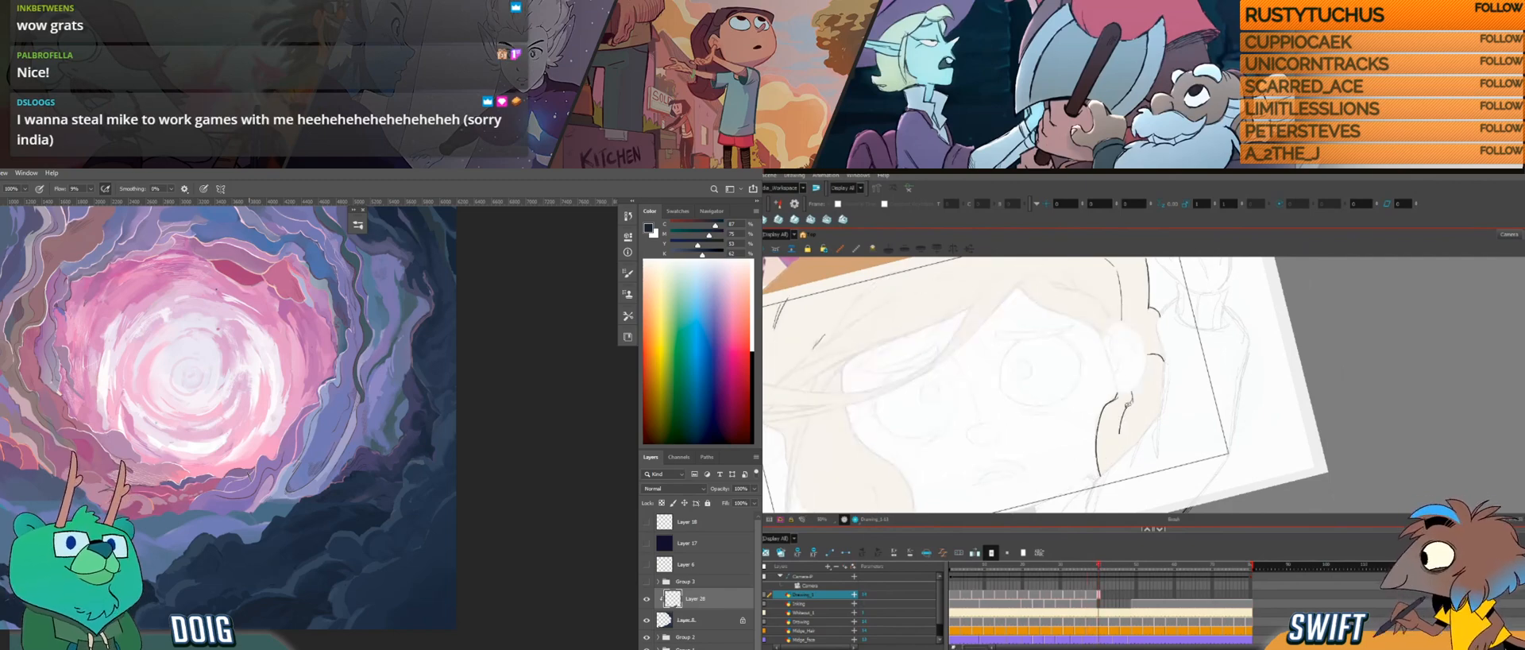
Step: Extend the strand inside the side lock downward with a short stroke, comparing it with the adjacent drawing
{"action": "key", "text": "f"}
{"action": "key", "text": "g"}
{"action": "key", "text": "f"}
{"action": "key", "text": "g"}
{"action": "left_click_drag", "start_coordinate": [1118, 436], "coordinate": [1120, 454]}
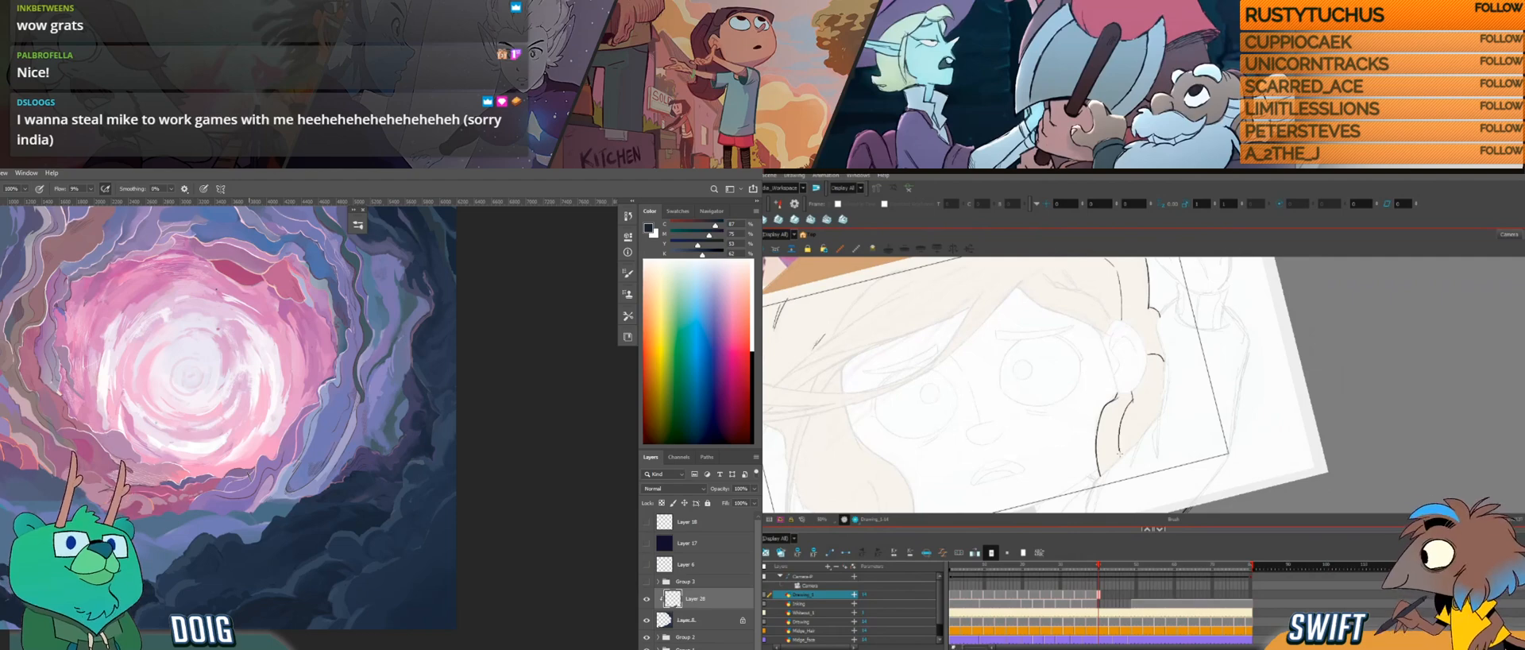
{"action": "key", "text": "f"}
{"action": "key", "text": "g"}
{"action": "key", "text": "f"}
{"action": "key", "text": "g"}
{"action": "key", "text": "f"}
{"action": "key", "text": "g"}
{"action": "key", "text": "f"}
{"action": "key", "text": "g"}
{"action": "key", "text": "f"}
{"action": "key", "text": "g"}
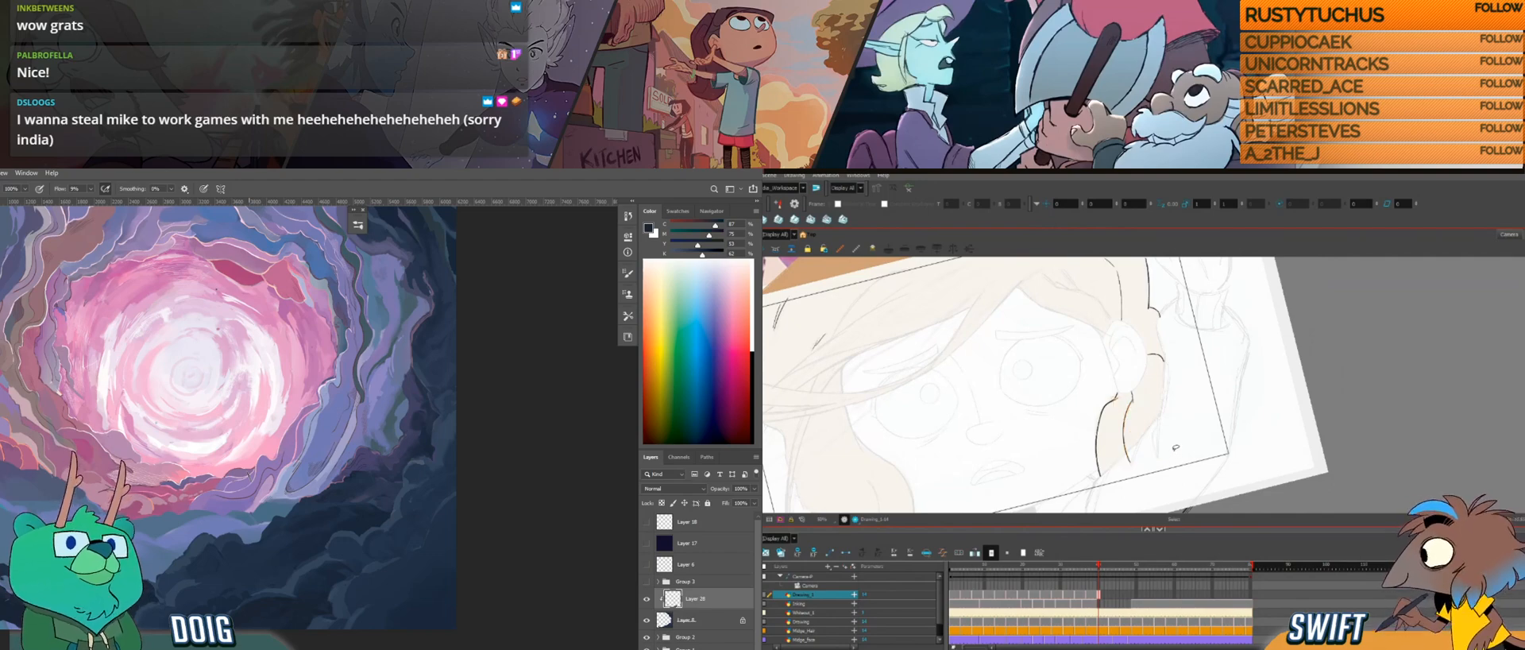
{"action": "key", "text": "f"}
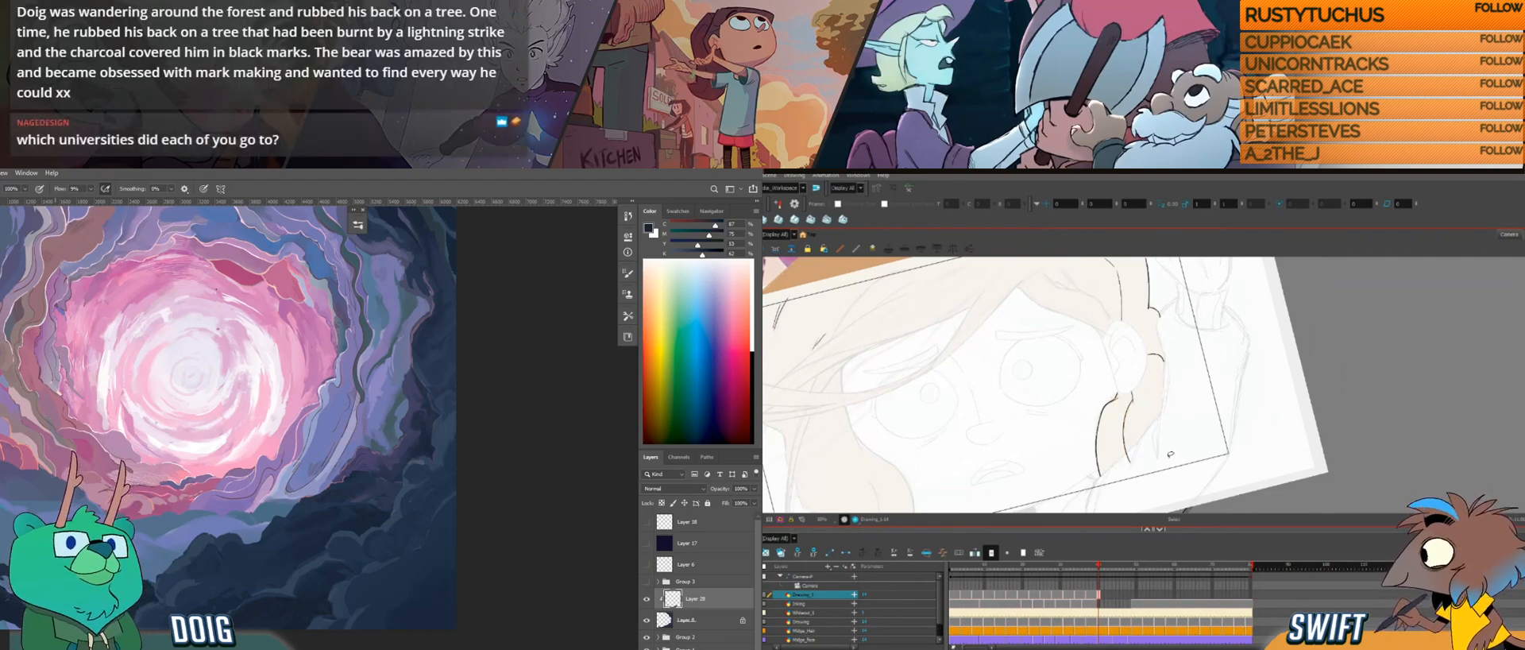
Step: Undo the last two strokes and draw the start of the hair edge running from the fringe beside the eye
{"action": "key", "text": "ctrl+alt"}
{"action": "left_click_drag", "start_coordinate": [1168, 459], "coordinate": [1148, 446]}
{"action": "key", "text": "space"}
{"action": "left_click_drag", "start_coordinate": [1147, 407], "coordinate": [1151, 435]}
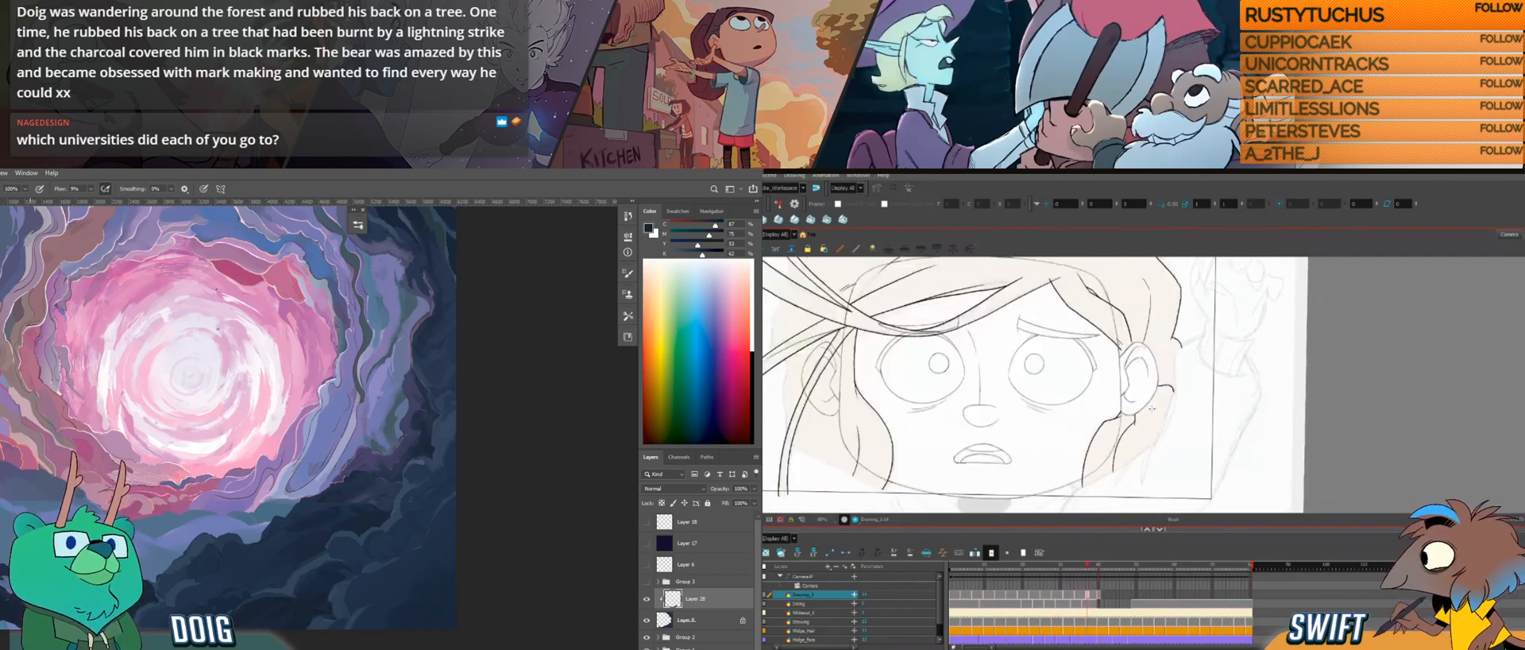
{"action": "key", "text": "space"}
{"action": "mouse_move", "coordinate": [1127, 414]}
{"action": "left_mouse_down"}
{"action": "mouse_move", "coordinate": [1139, 409]}
{"action": "mouse_move", "coordinate": [1145, 460]}
{"action": "mouse_move", "coordinate": [1125, 422]}
{"action": "left_mouse_up"}
{"action": "key", "text": "ctrl+alt"}
{"action": "left_click_drag", "start_coordinate": [1188, 375], "coordinate": [1162, 425]}
{"action": "key", "text": "space"}
{"action": "key", "text": "ctrl+alt"}
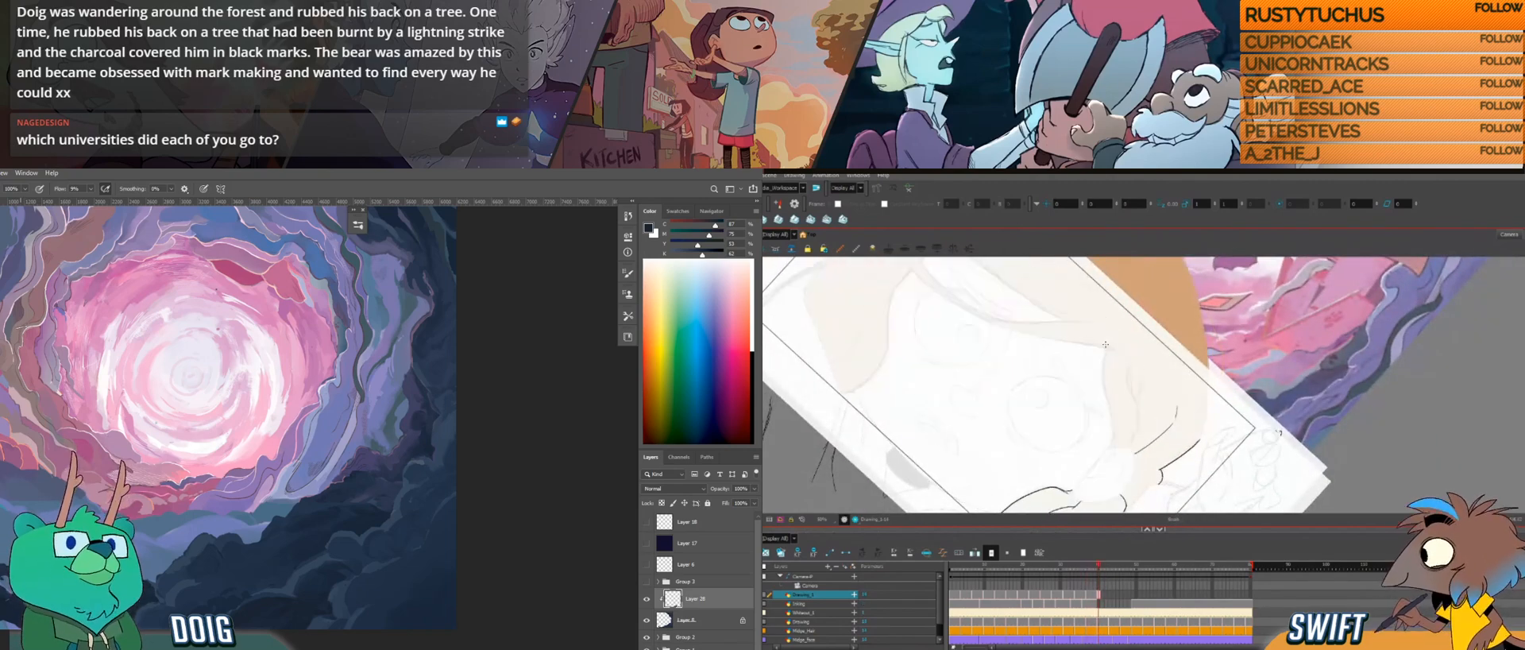
{"action": "key", "text": "ctrl+z"}
{"action": "key", "text": "ctrl+z"}
{"action": "left_click_drag", "start_coordinate": [1107, 344], "coordinate": [1102, 379]}
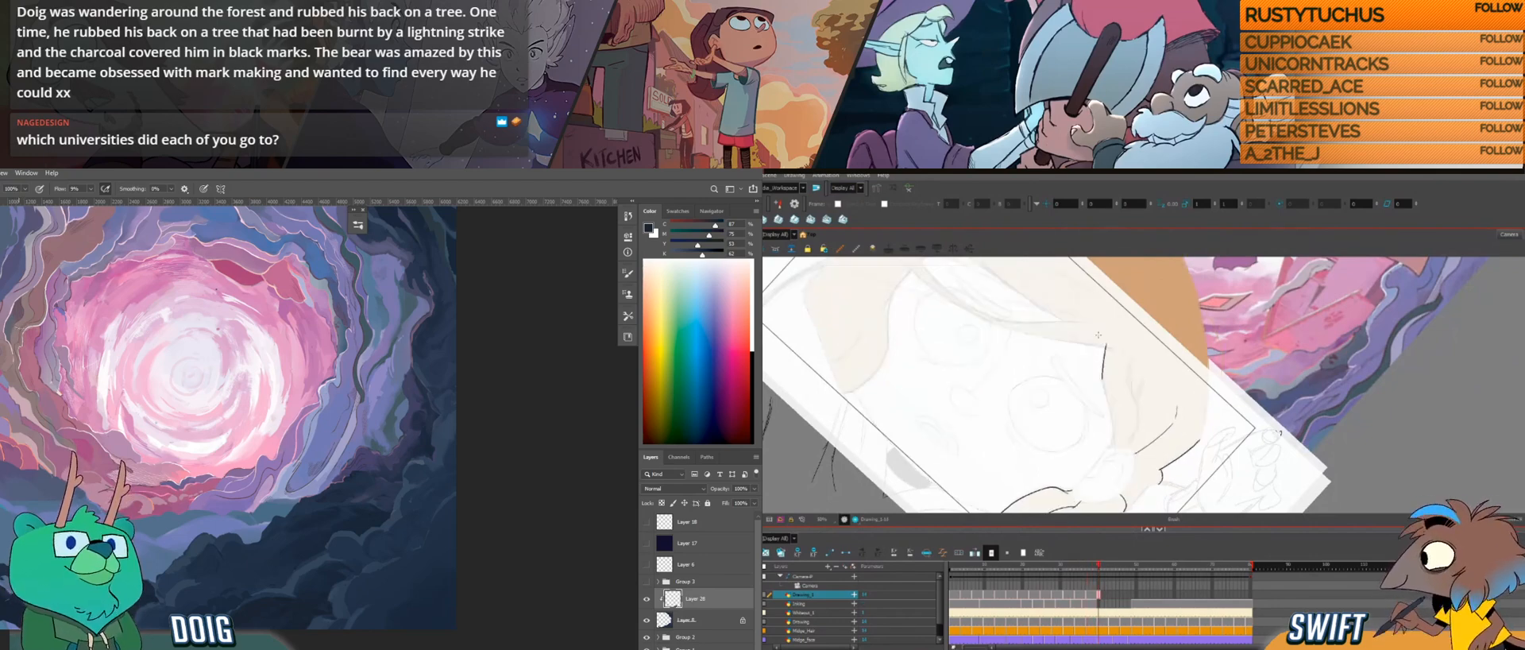
Step: Continue the hair edge beside the eye down toward the ear, redrawing the lower part until it follows the sketch
{"action": "left_click_drag", "start_coordinate": [1103, 385], "coordinate": [1113, 427]}
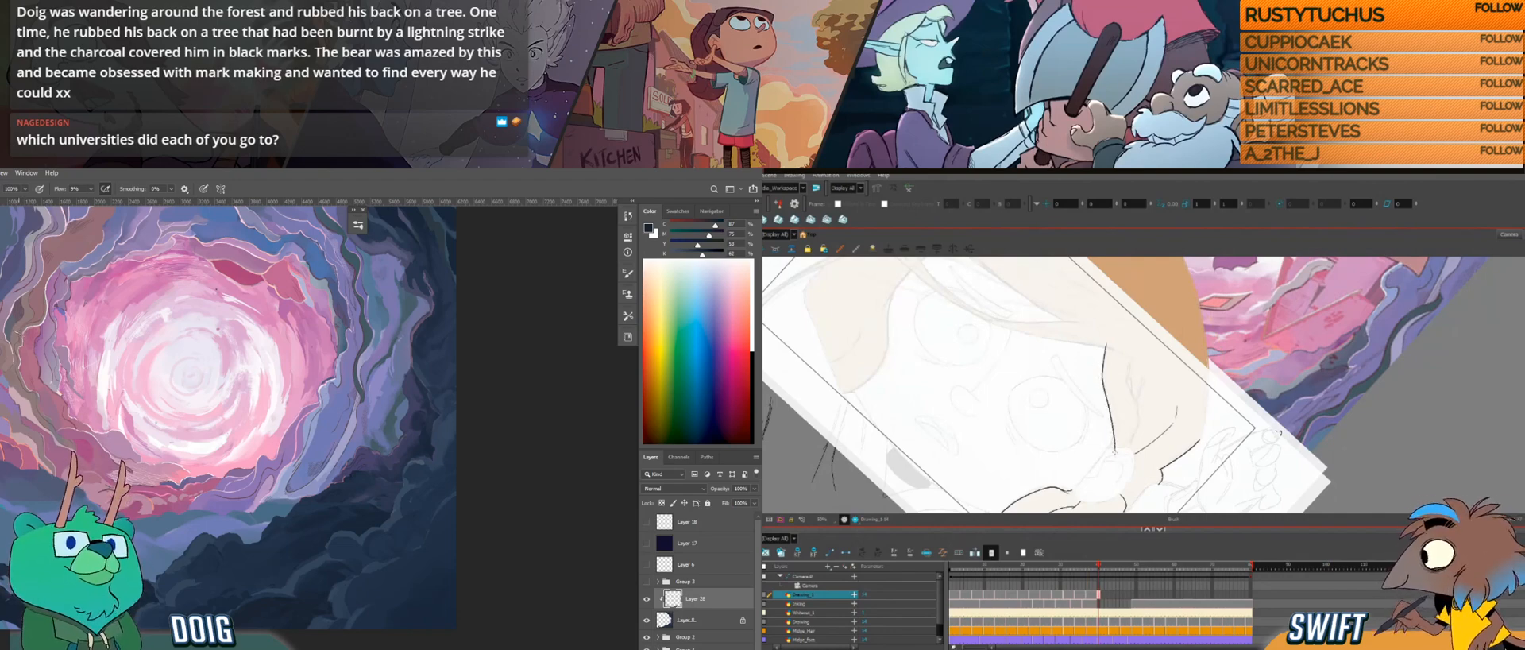
{"action": "key", "text": "g"}
{"action": "key", "text": "f"}
{"action": "key", "text": "g"}
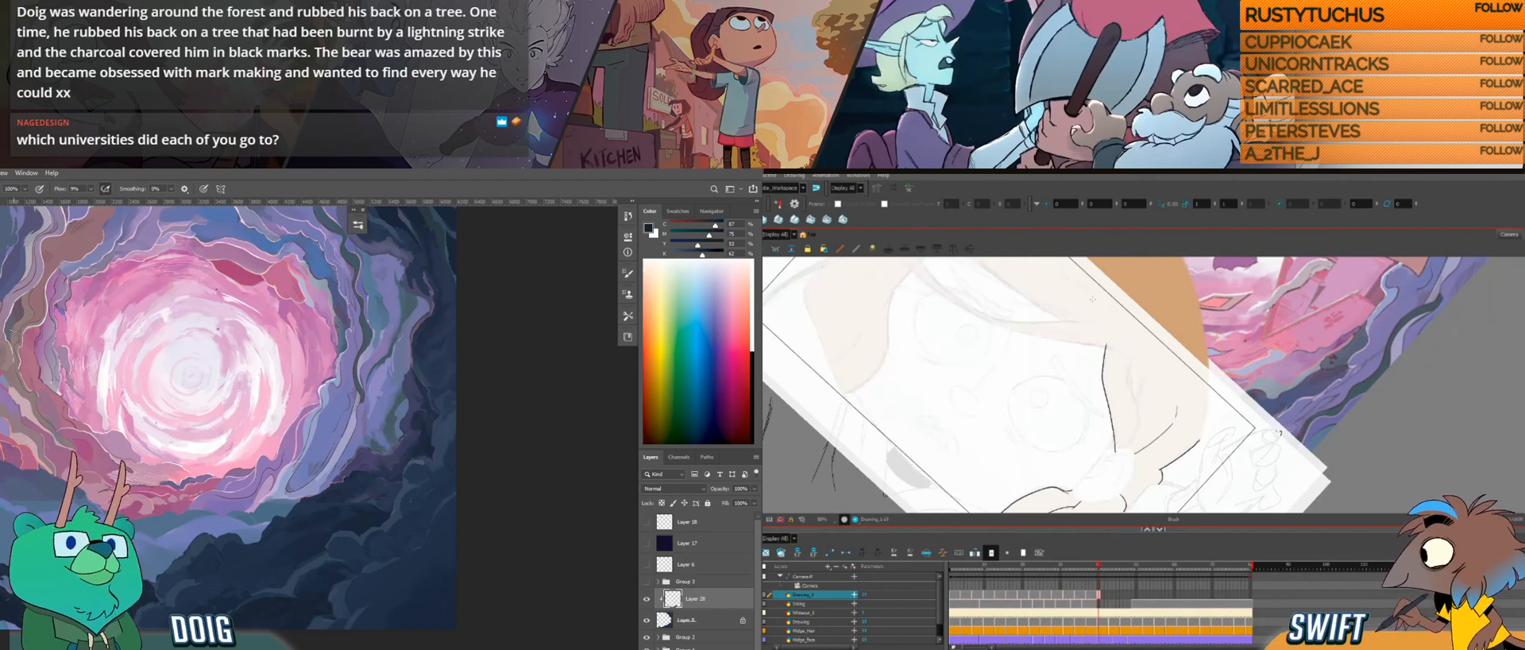
{"action": "key", "text": "ctrl+z"}
{"action": "left_click_drag", "start_coordinate": [1102, 379], "coordinate": [1113, 435]}
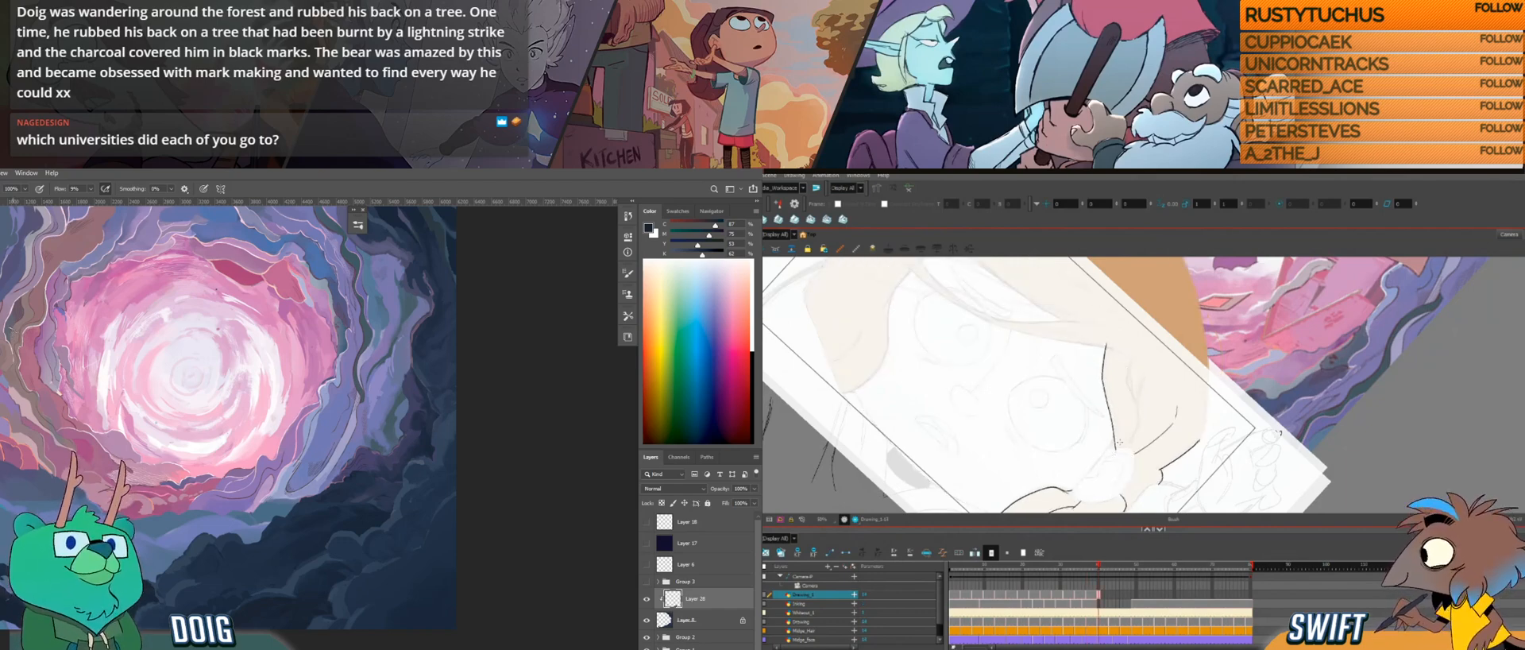
{"action": "key", "text": "ctrl+z"}
{"action": "left_click_drag", "start_coordinate": [1104, 390], "coordinate": [1116, 448]}
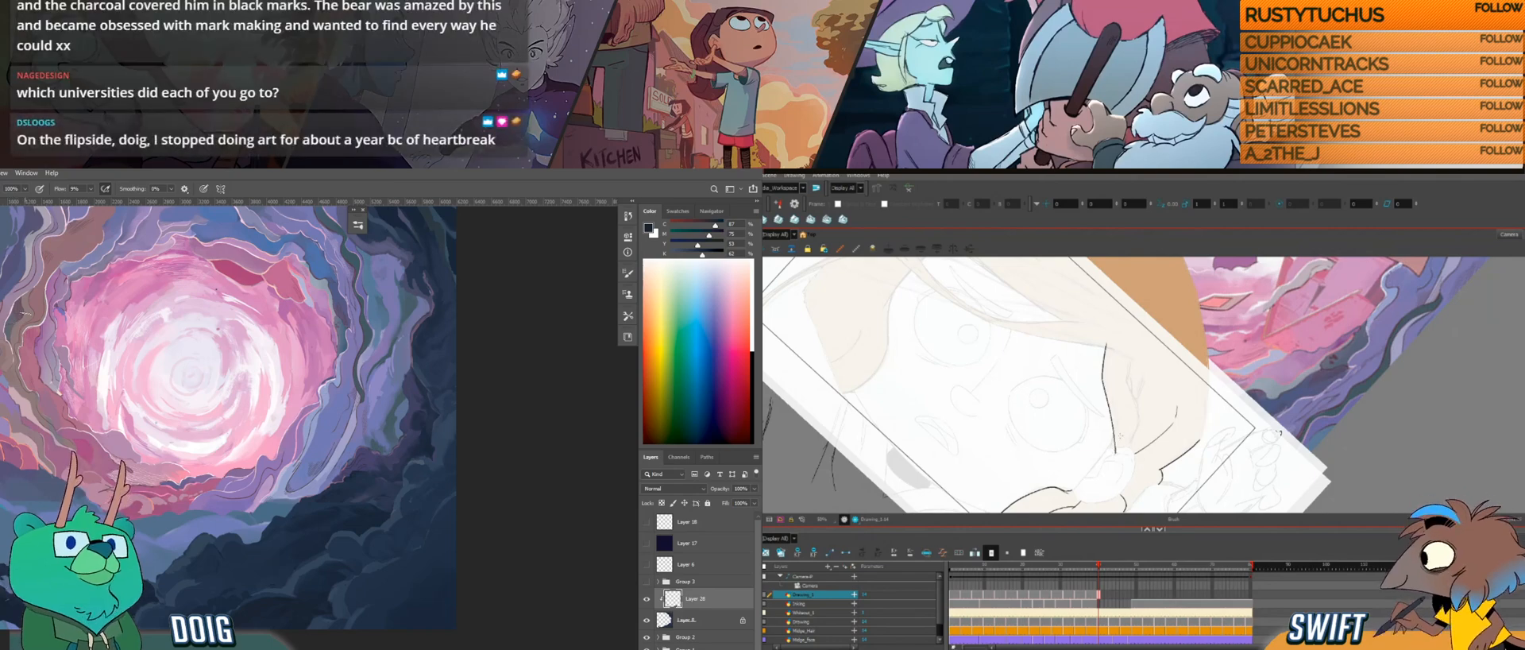
Step: Check the hair edge against the adjacent drawing and add a short strand mark inside the hair beside it
{"action": "key", "text": "f"}
{"action": "key", "text": "g"}
{"action": "key", "text": "f"}
{"action": "key", "text": "g"}
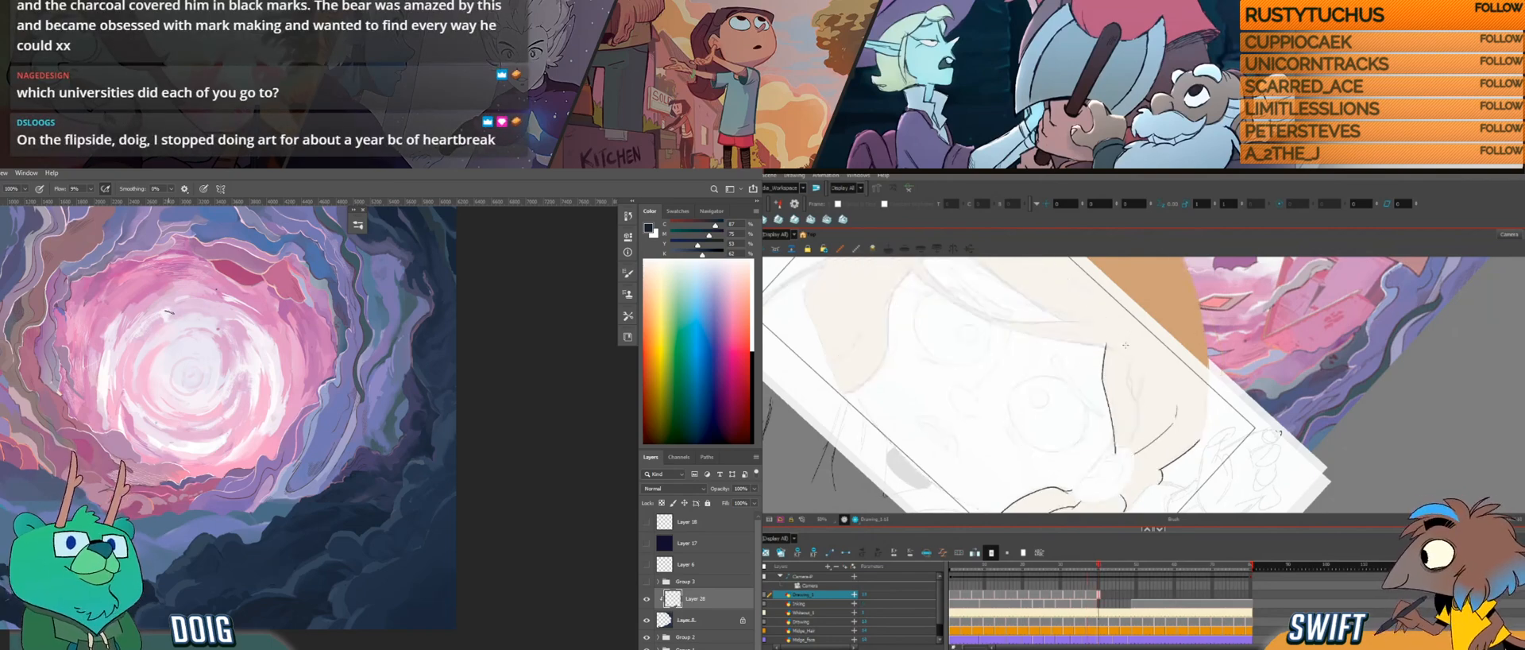
{"action": "key", "text": "f"}
{"action": "key", "text": "g"}
{"action": "key", "text": "i"}
{"action": "key", "text": "f"}
{"action": "key", "text": "g"}
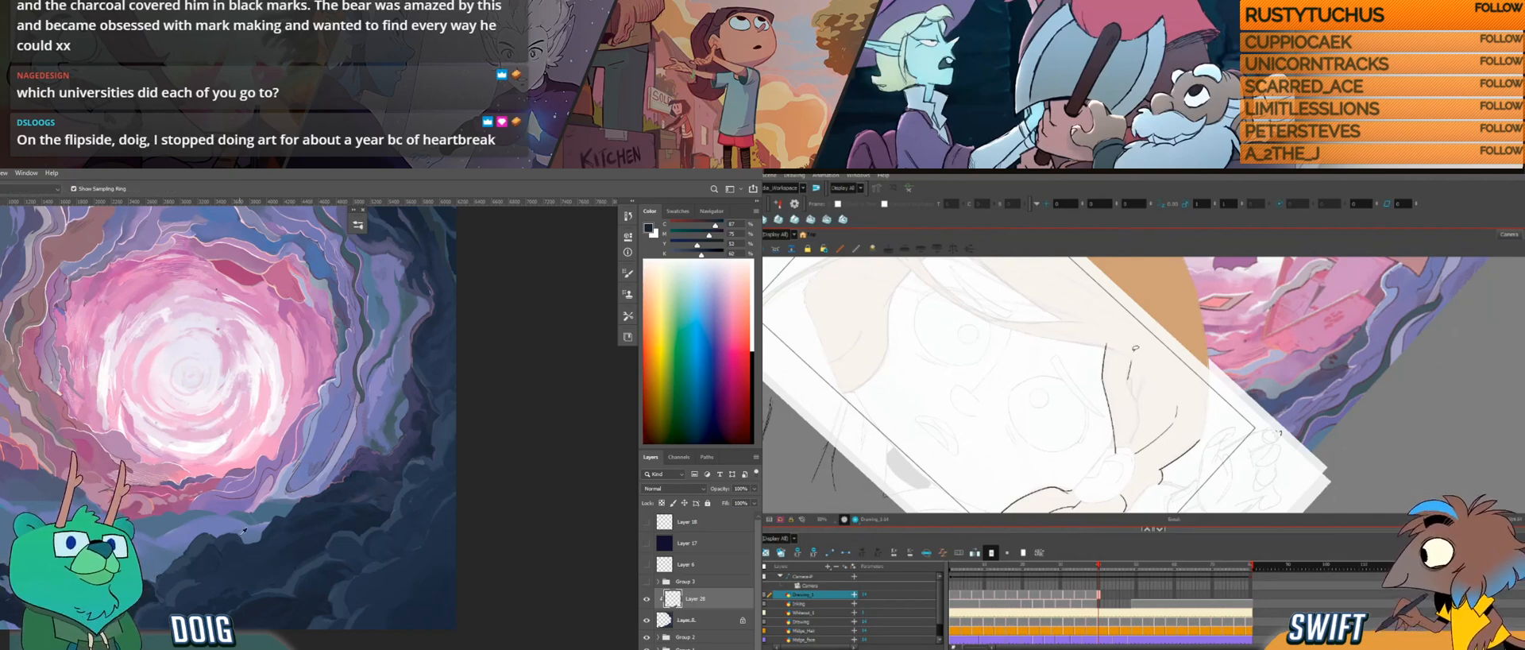
{"action": "mouse_move", "coordinate": [1131, 359]}
{"action": "left_mouse_down"}
{"action": "mouse_move", "coordinate": [1128, 379]}
{"action": "mouse_move", "coordinate": [1147, 355]}
{"action": "mouse_move", "coordinate": [1135, 369]}
{"action": "left_mouse_up"}
{"action": "key", "text": "b"}
{"action": "key", "text": "alt+b"}
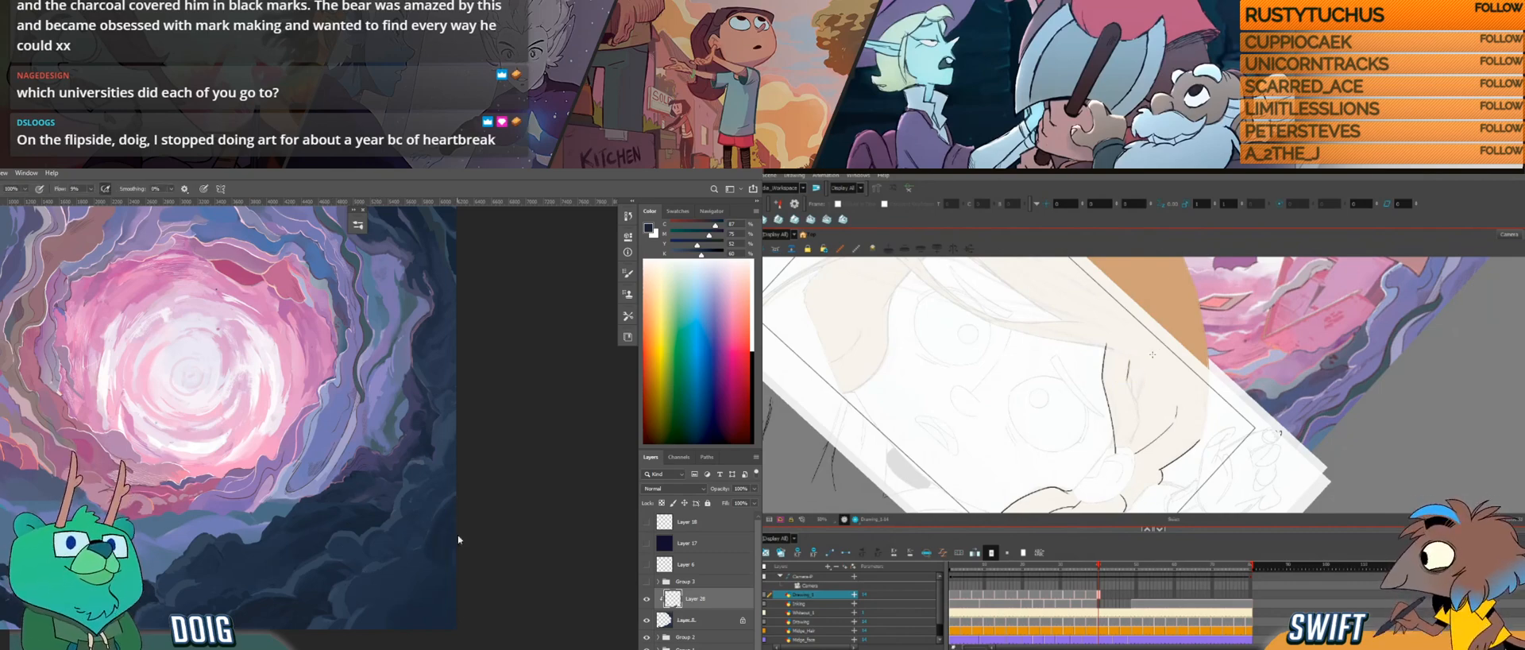
Step: Undo the extra small hair stroke, sample dark rock colours in Photoshop, and compare the hair with the adjacent drawing
{"action": "left_click_drag", "start_coordinate": [1147, 391], "coordinate": [1144, 396]}
{"action": "key", "text": "ctrl+z"}
{"action": "left_click", "coordinate": [434, 558], "text": "alt"}
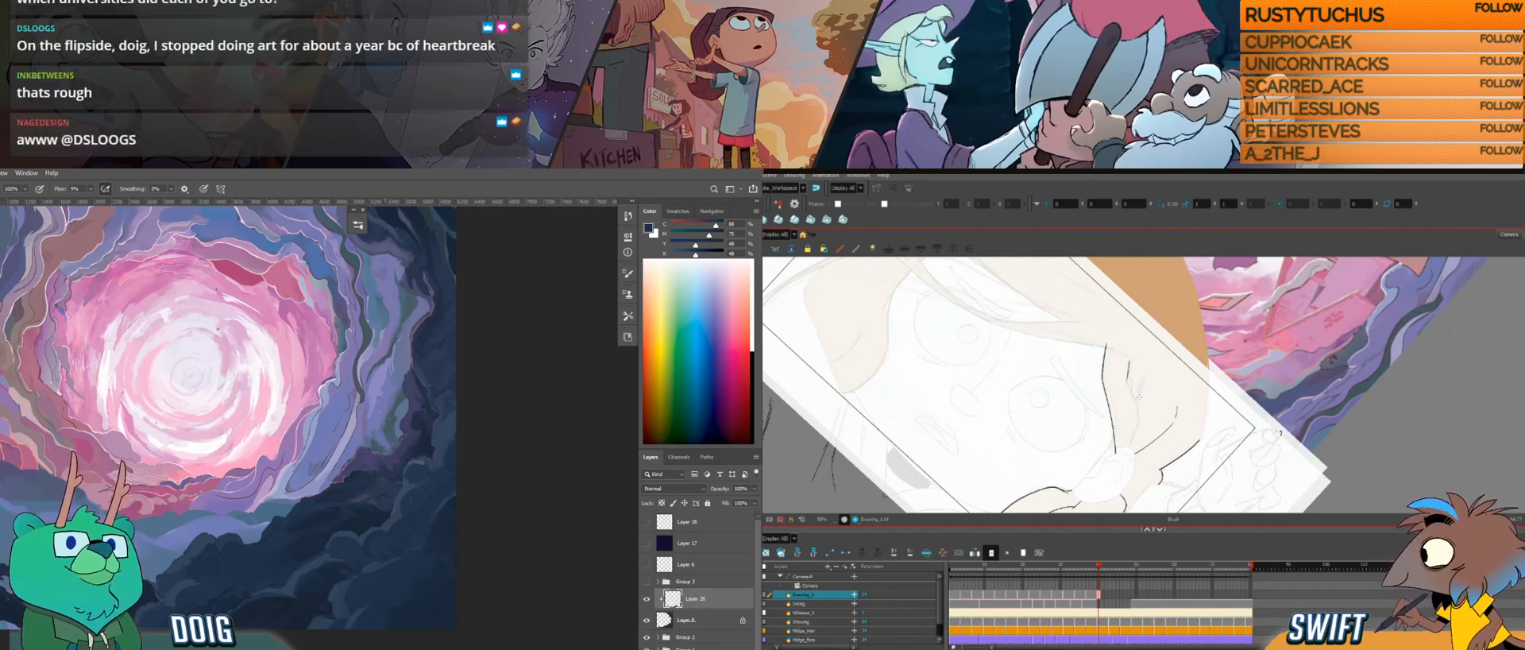
{"action": "left_click", "coordinate": [453, 543], "text": "alt"}
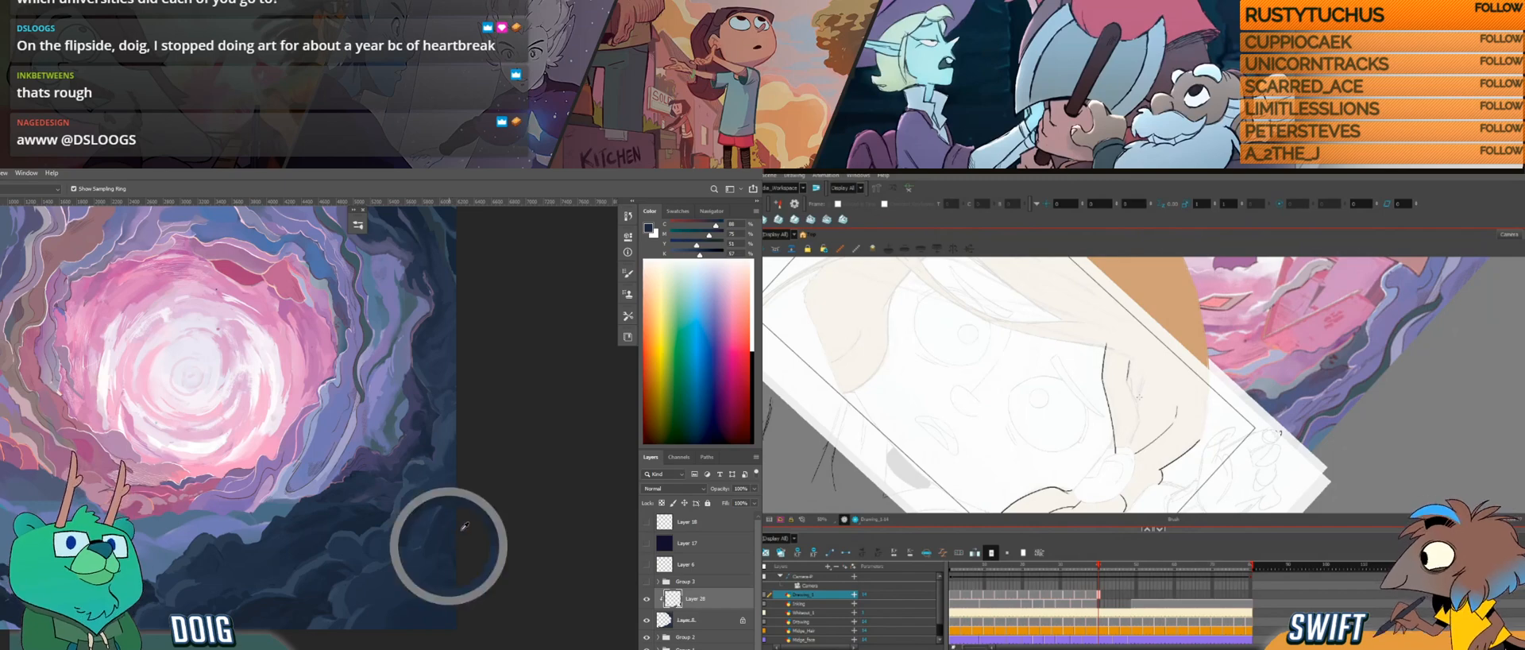
{"action": "left_click", "coordinate": [439, 542], "text": "alt"}
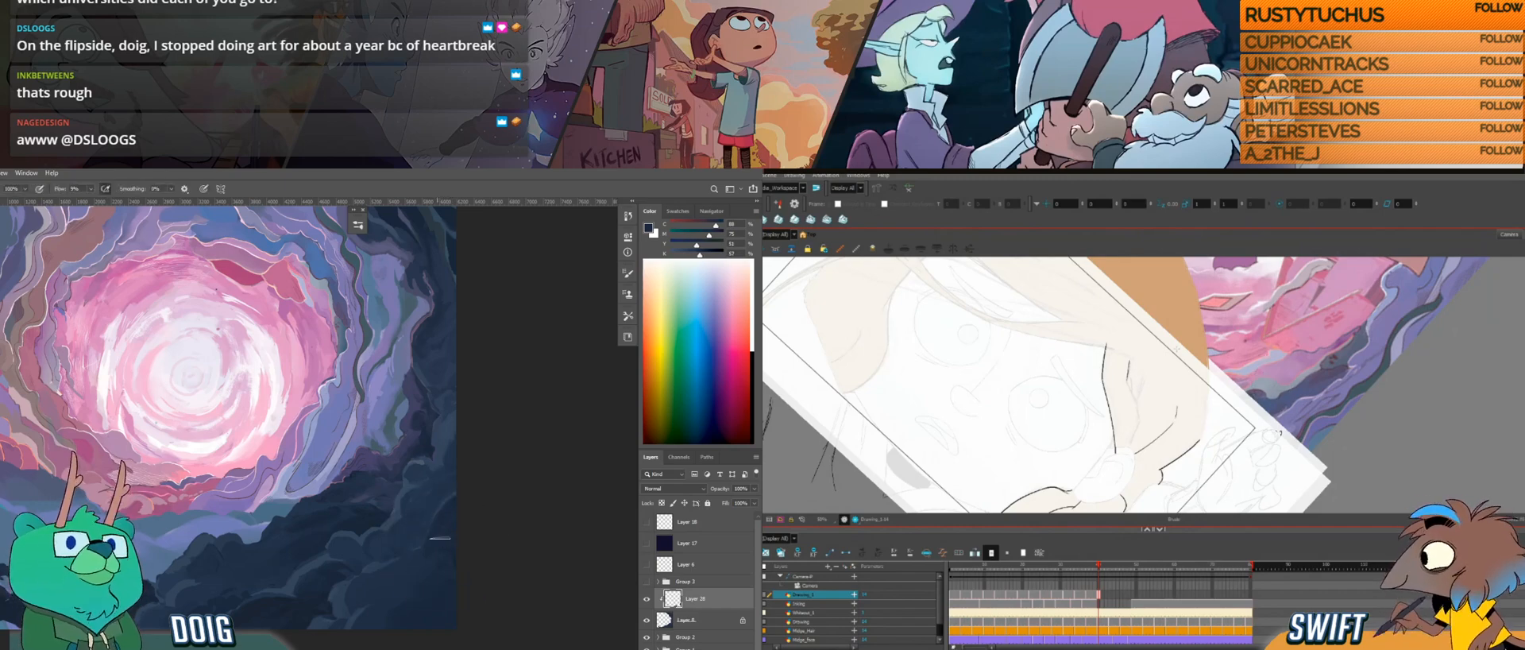
{"action": "key", "text": "comma"}
{"action": "key", "text": "period"}
{"action": "key", "text": "period"}
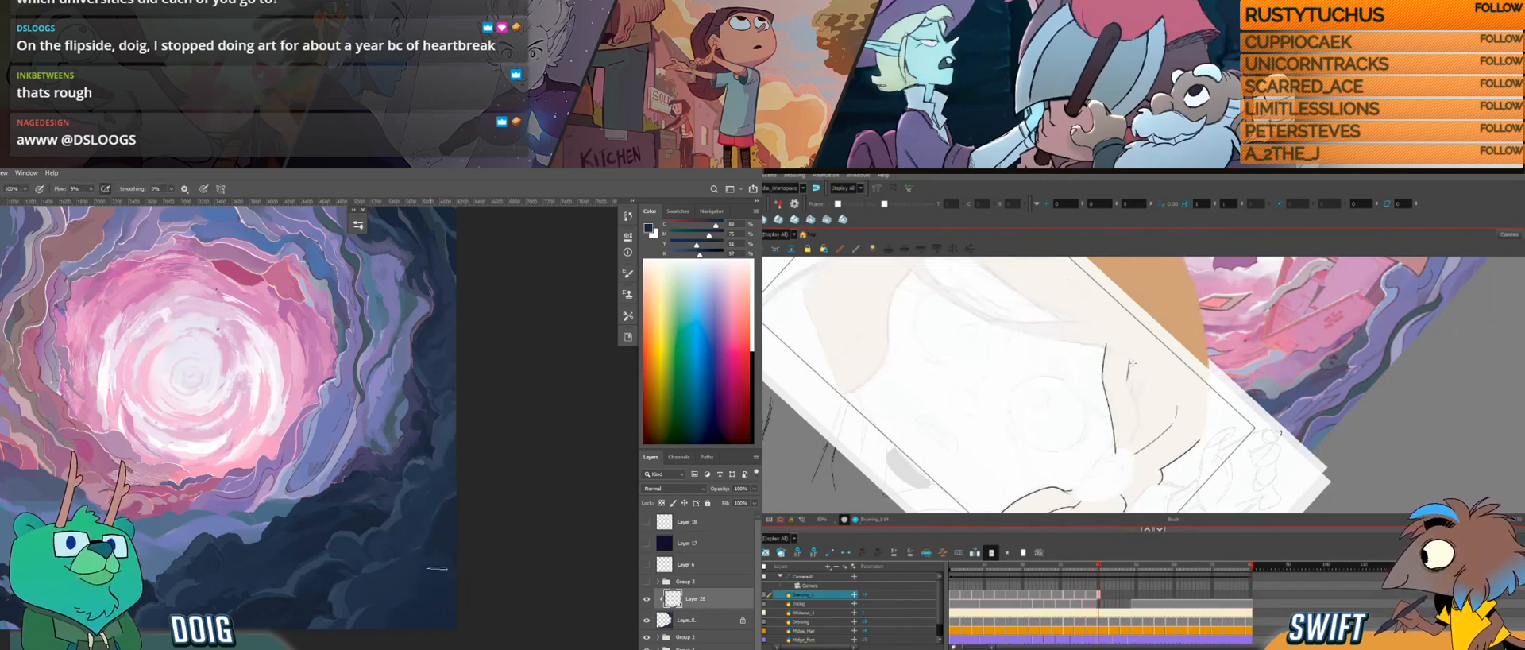
Step: Redraw the short strand mark inside the hair and sample further dark rock colours from the lower rocks in Photoshop
{"action": "left_click", "coordinate": [1129, 369], "text": "ctrl"}
{"action": "left_click", "coordinate": [402, 579], "text": "alt"}
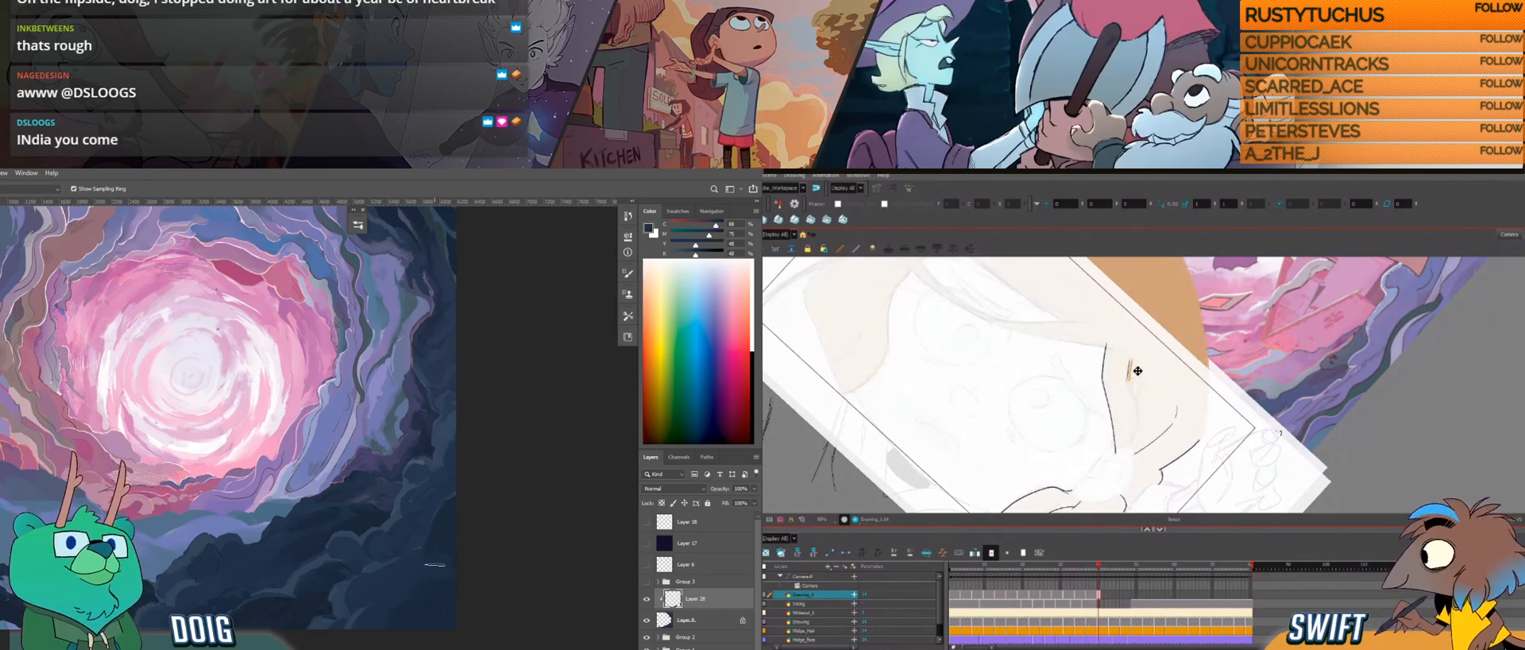
{"action": "left_click_drag", "start_coordinate": [342, 541], "coordinate": [317, 506]}
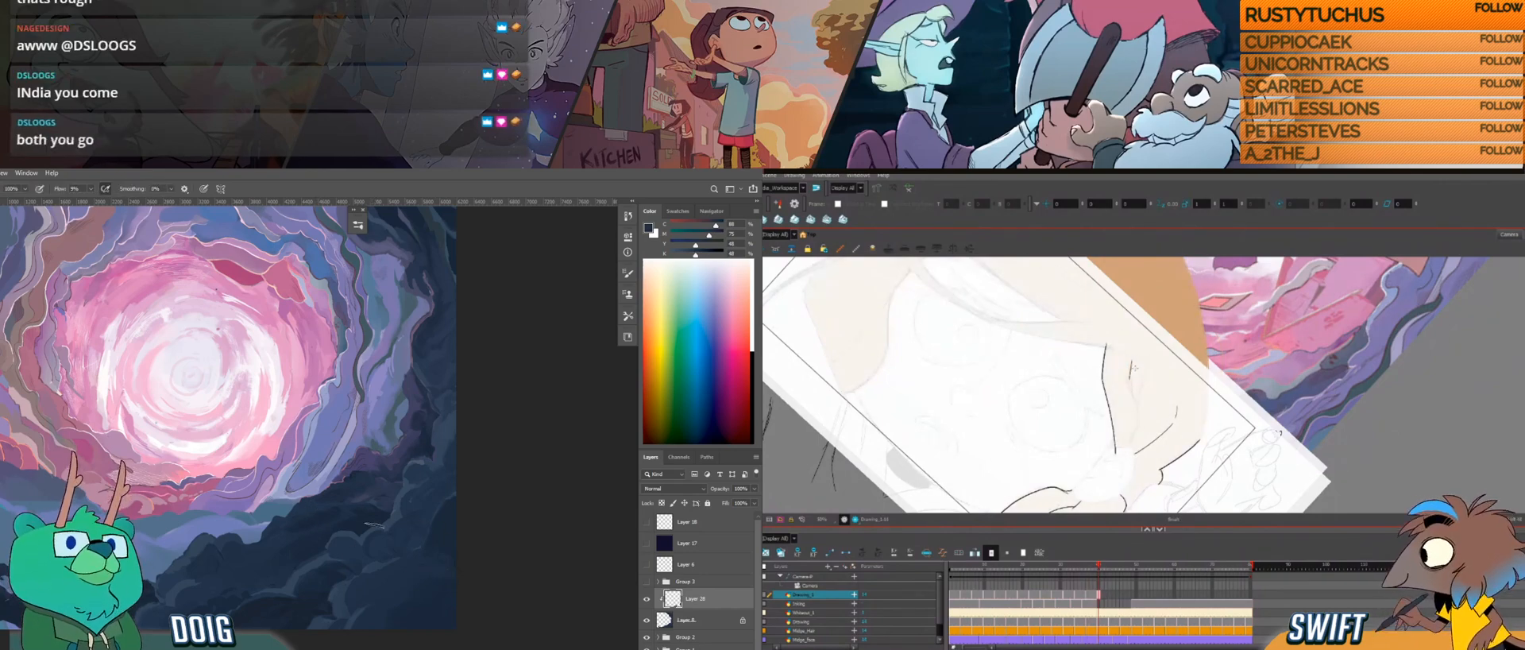
{"action": "left_click", "coordinate": [1130, 369], "text": "ctrl"}
{"action": "mouse_move", "coordinate": [388, 549]}
{"action": "left_mouse_down"}
{"action": "mouse_move", "coordinate": [408, 514]}
{"action": "mouse_move", "coordinate": [421, 558]}
{"action": "left_mouse_up"}
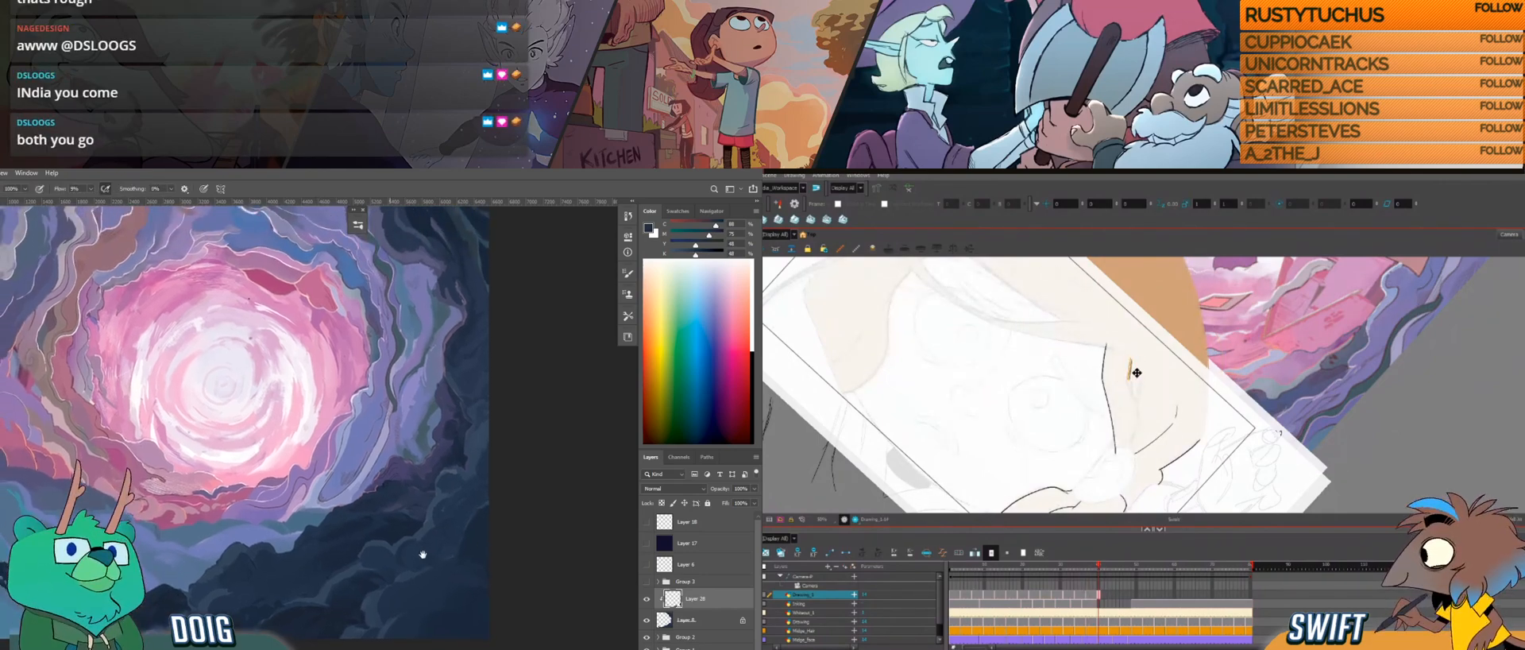
{"action": "left_click", "coordinate": [482, 546], "text": "alt"}
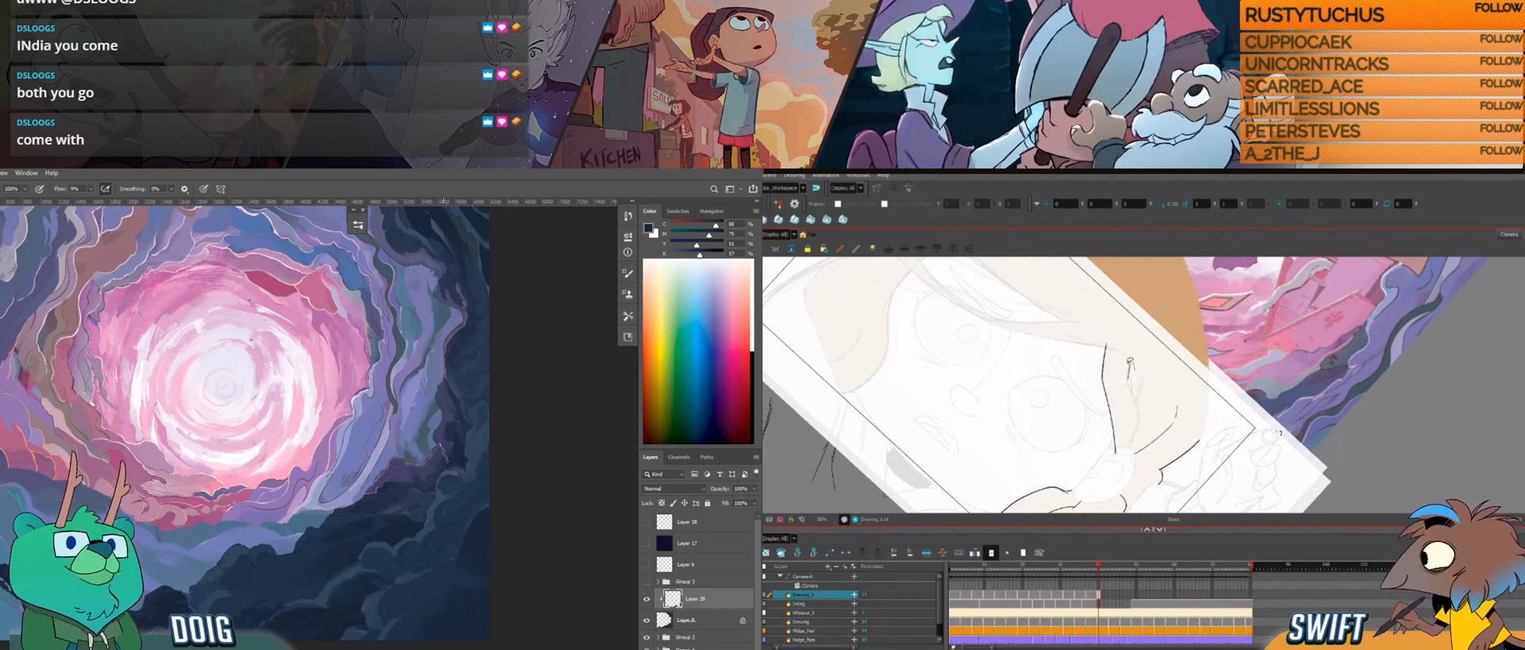
{"action": "left_click", "coordinate": [443, 579], "text": "alt"}
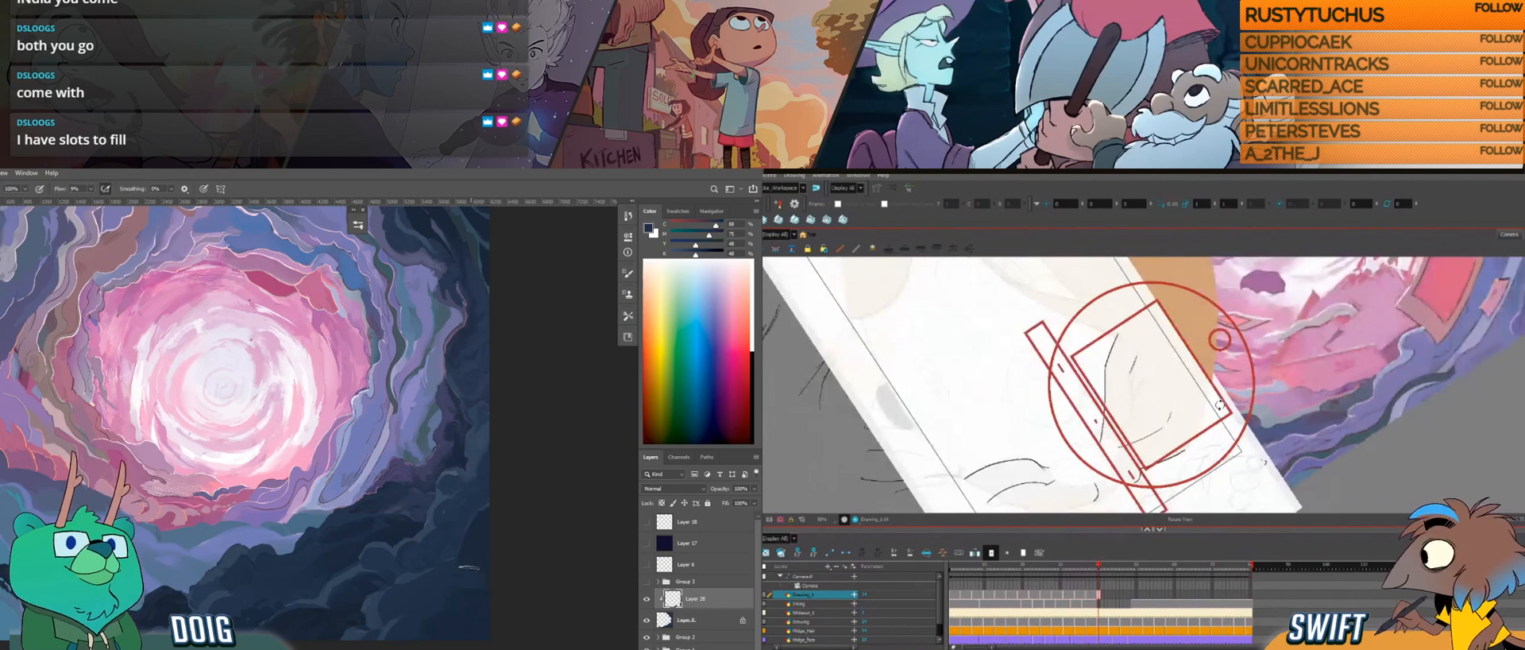
Step: Extend the short strand mark inside the hair downward along the sketch and compare it with the adjacent drawing
{"action": "key", "text": "g"}
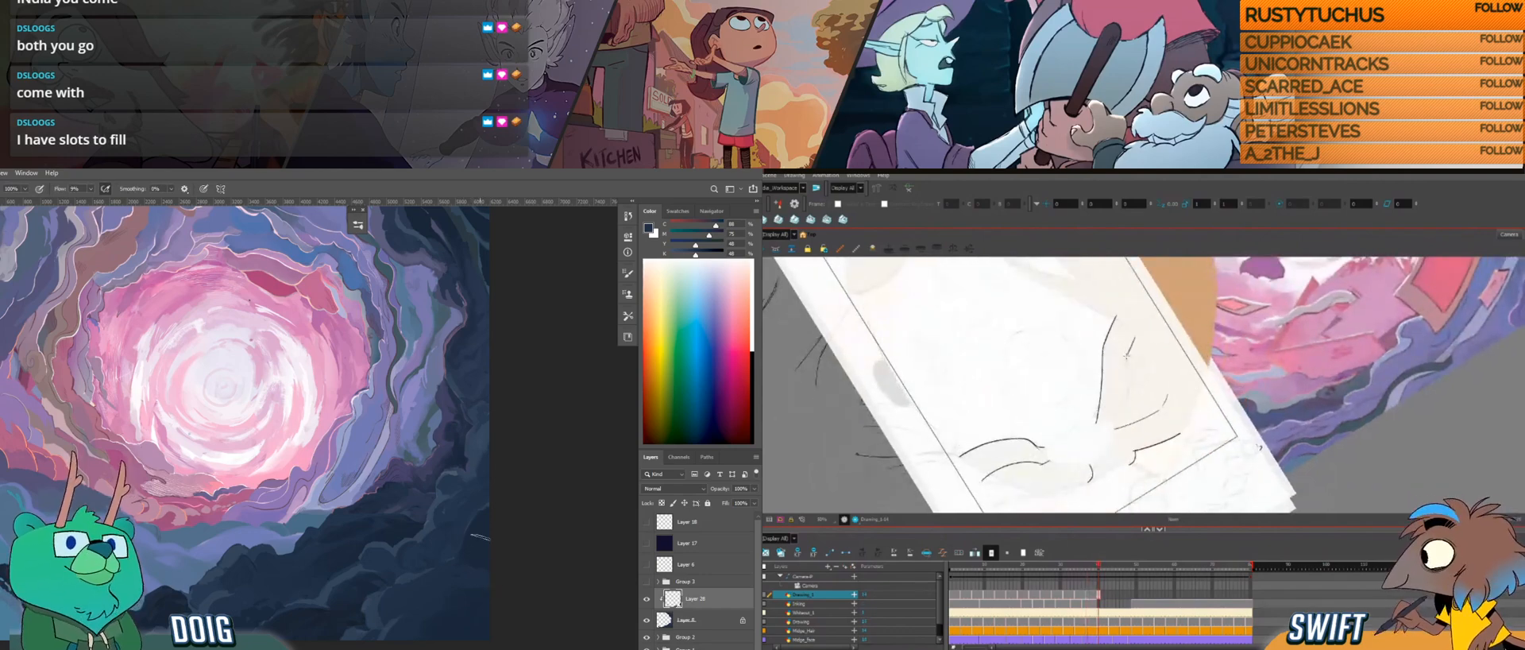
{"action": "left_click_drag", "start_coordinate": [1127, 363], "coordinate": [1128, 390]}
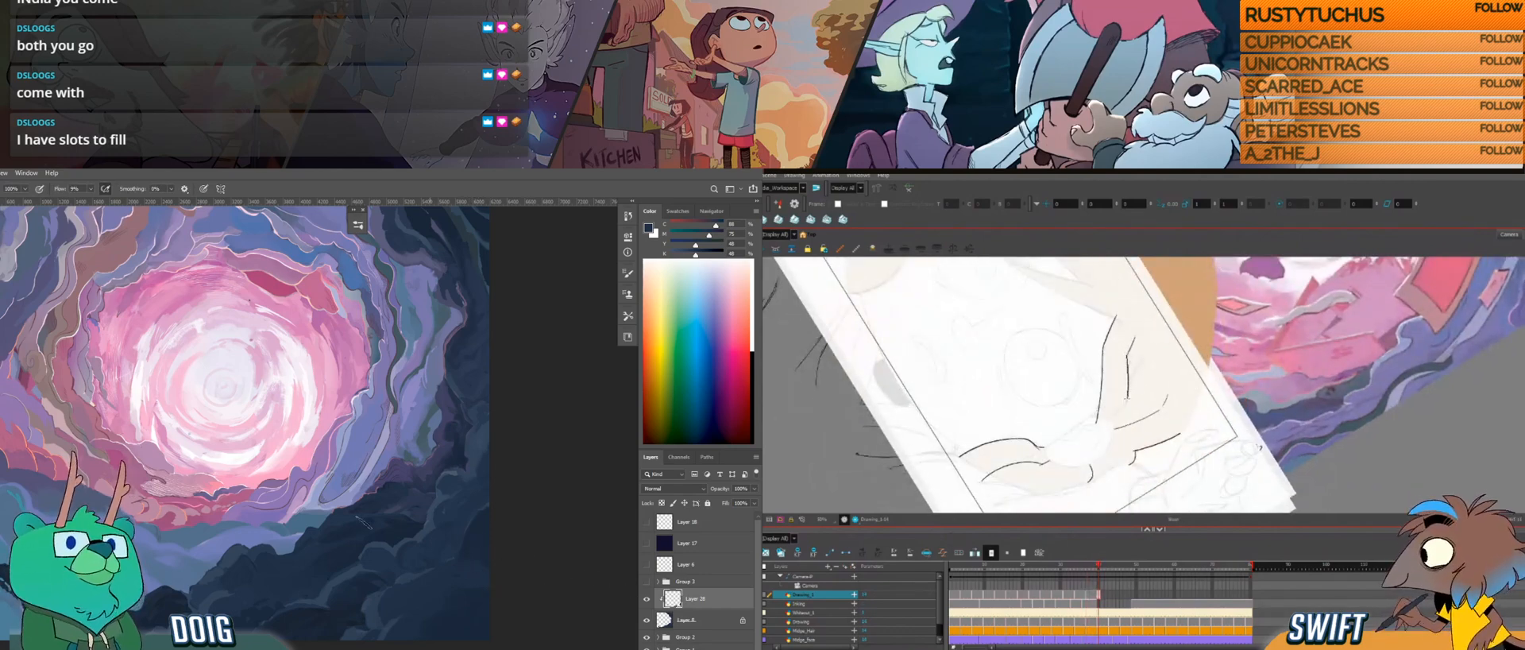
{"action": "key", "text": "f"}
{"action": "key", "text": "g"}
{"action": "key", "text": "f"}
{"action": "key", "text": "g"}
{"action": "key", "text": "f"}
Step: Sample dark blue tones from the rocks along the painting's lower edge in Photoshop for the Brush, and recheck the hair against the adjacent Harmony drawing
{"action": "left_click", "coordinate": [479, 590], "text": "alt"}
{"action": "key", "text": "g"}
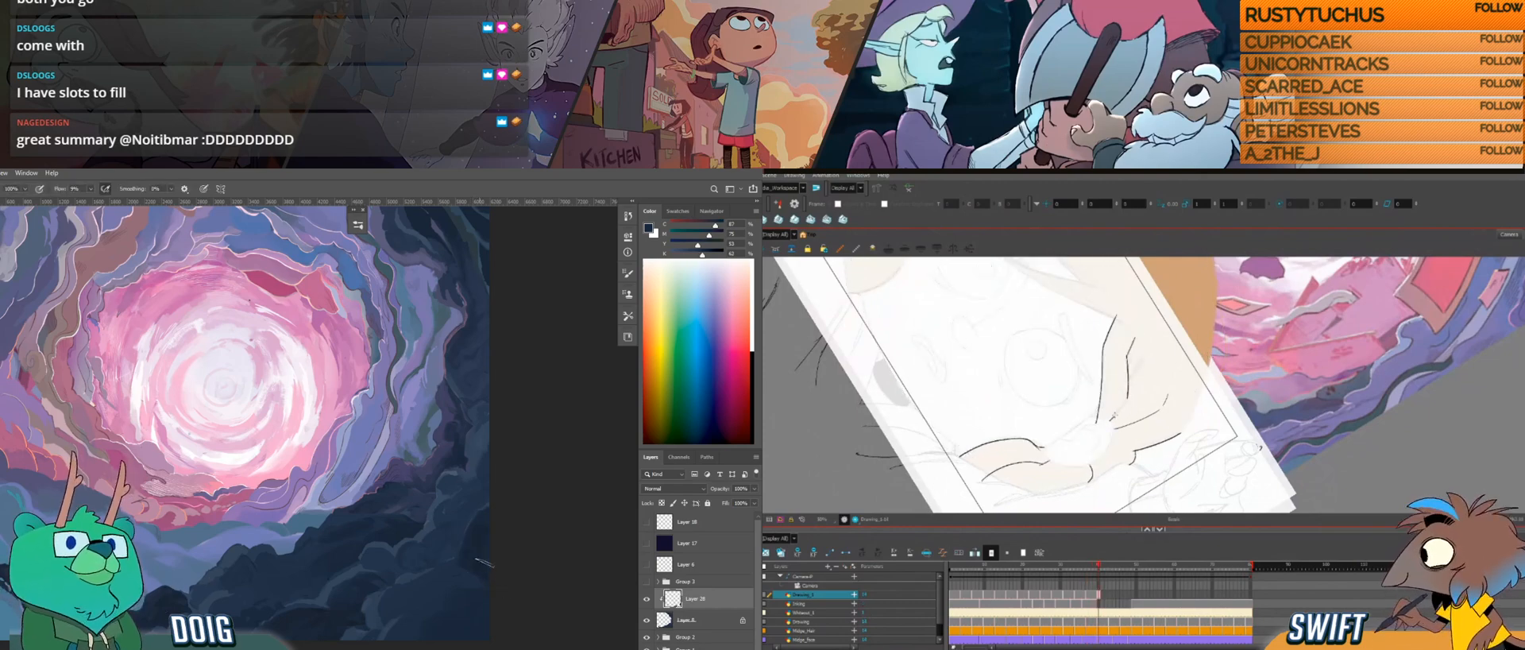
{"action": "mouse_move", "coordinate": [369, 512]}
{"action": "left_mouse_down"}
{"action": "mouse_move", "coordinate": [371, 480]}
{"action": "mouse_move", "coordinate": [366, 494]}
{"action": "left_mouse_up"}
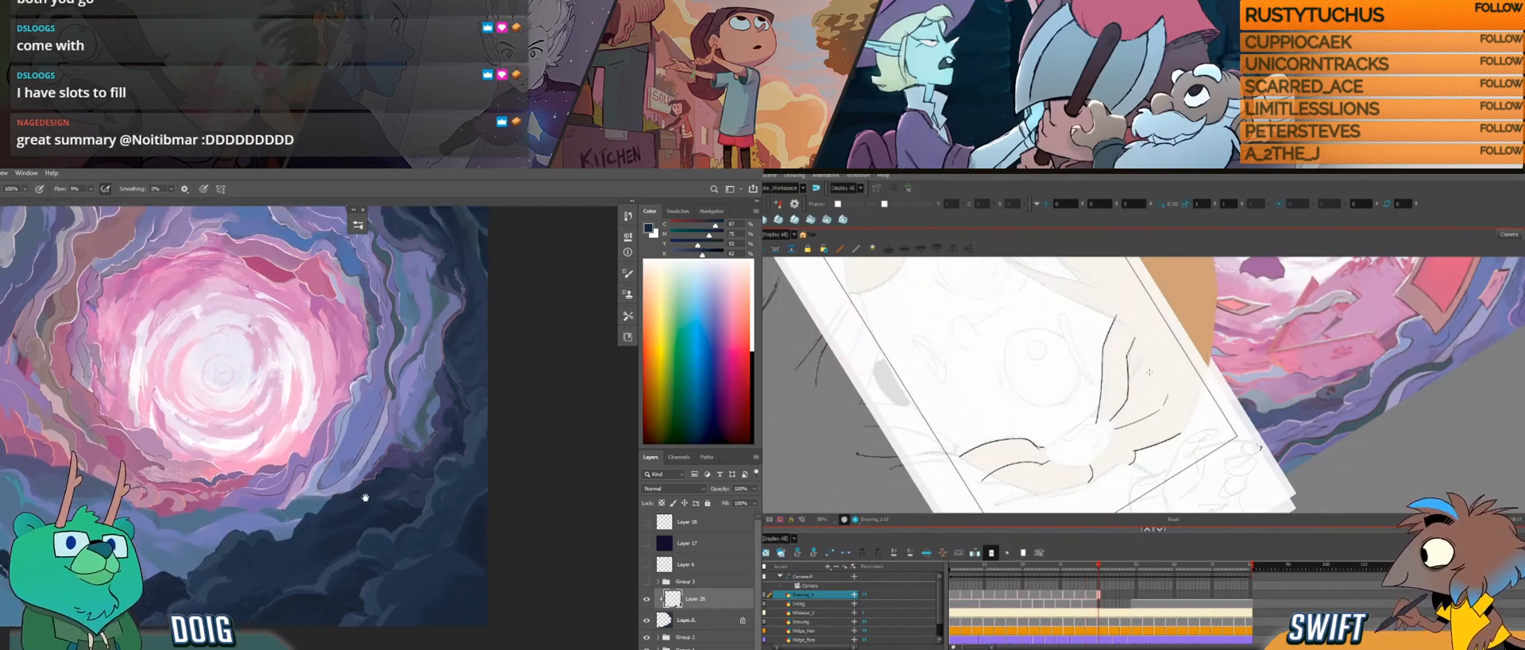
{"action": "key", "text": "f"}
{"action": "key", "text": "g"}
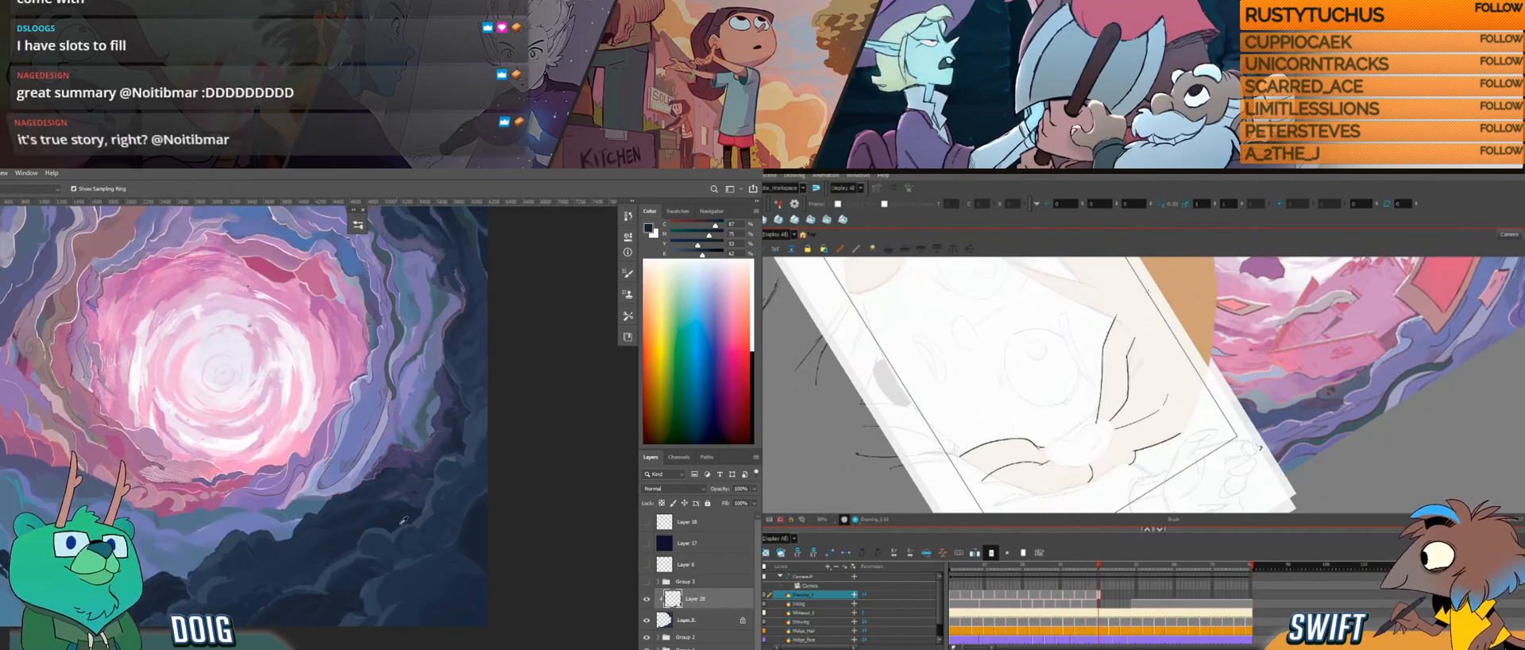
{"action": "key", "text": "f"}
{"action": "left_click", "coordinate": [436, 591]}
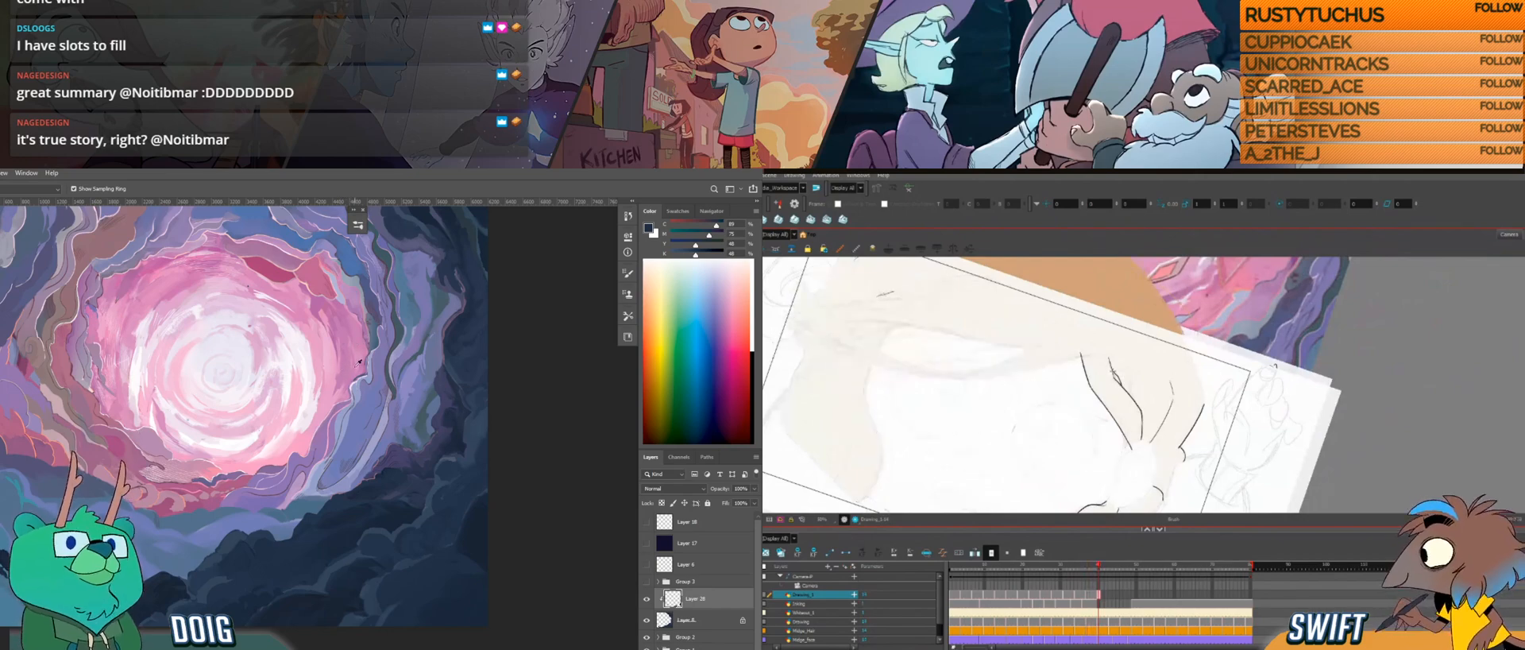
{"action": "key", "text": "b"}
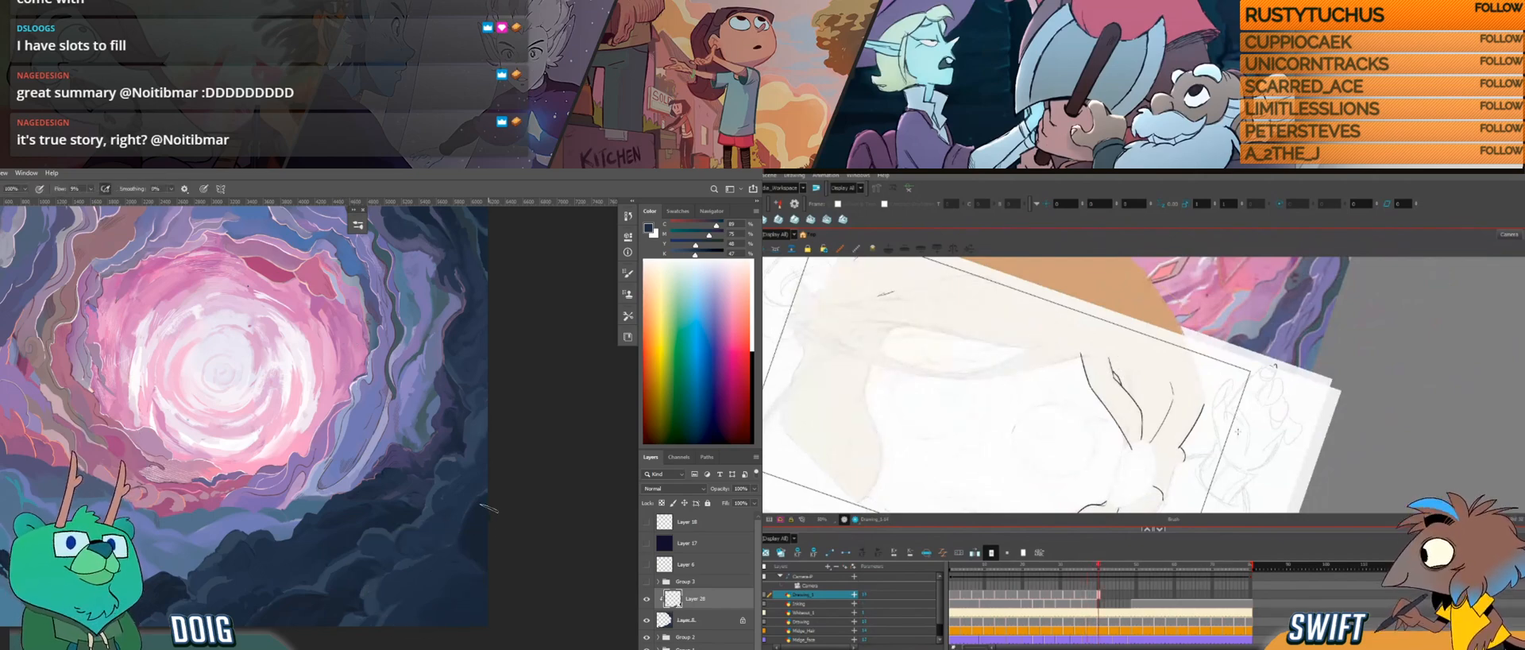
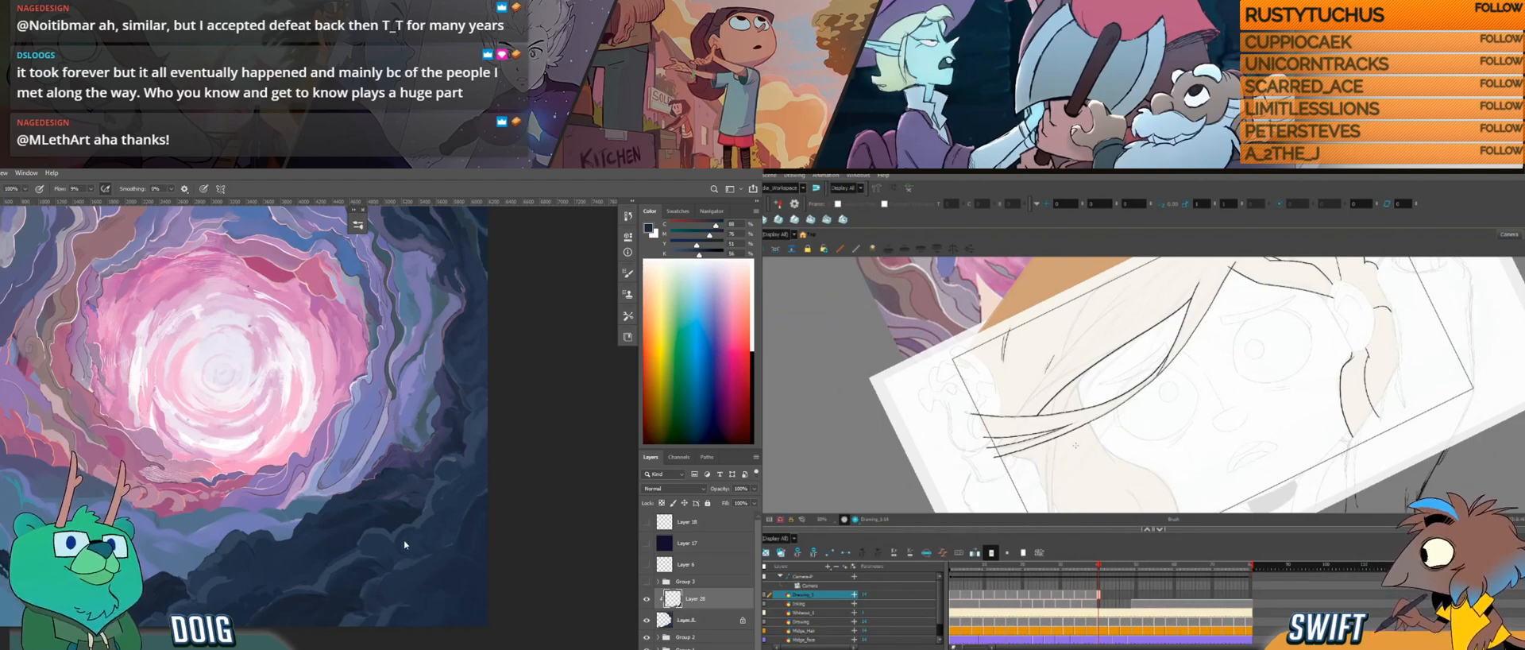
Step: Dab small strokes on the dark rocks below the portal in Photoshop and sample a blue-violet rock colour for the Brush
{"action": "left_click", "coordinate": [314, 592], "text": "alt"}
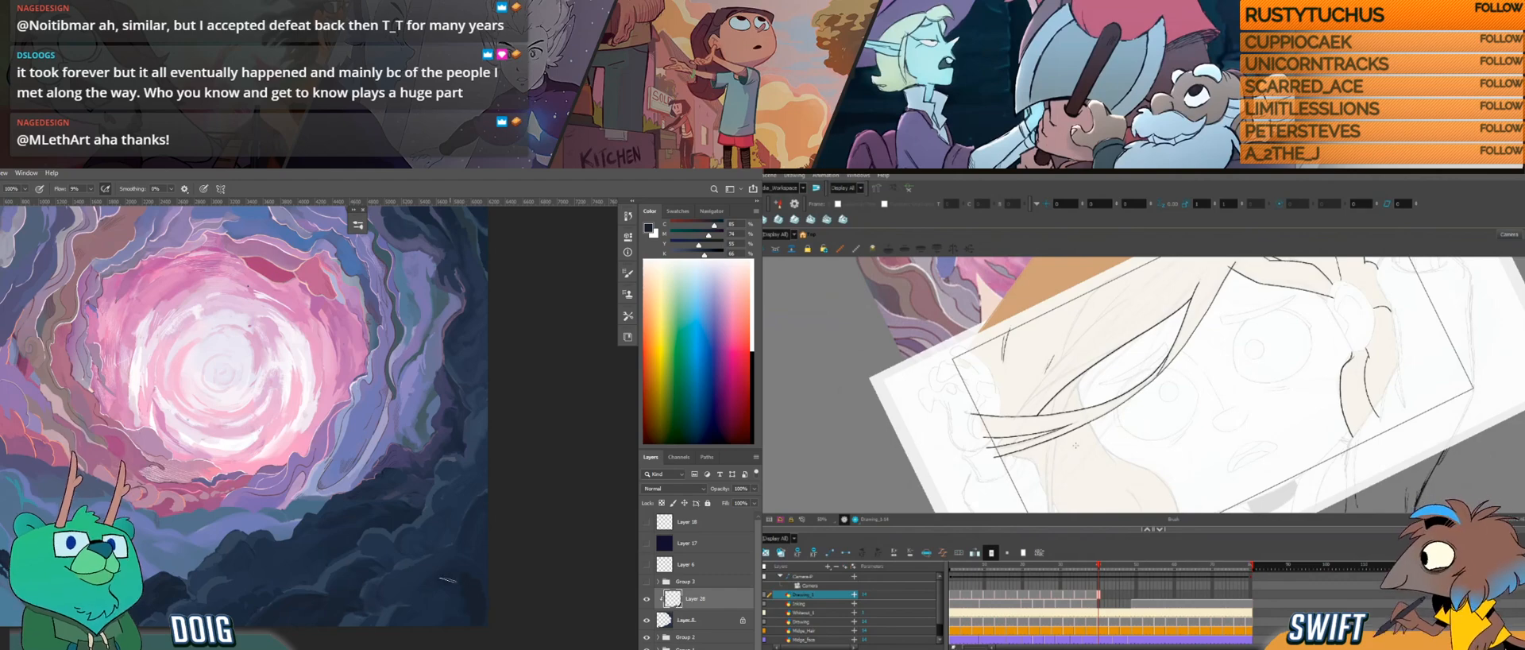
{"action": "left_click", "coordinate": [446, 587], "text": "alt"}
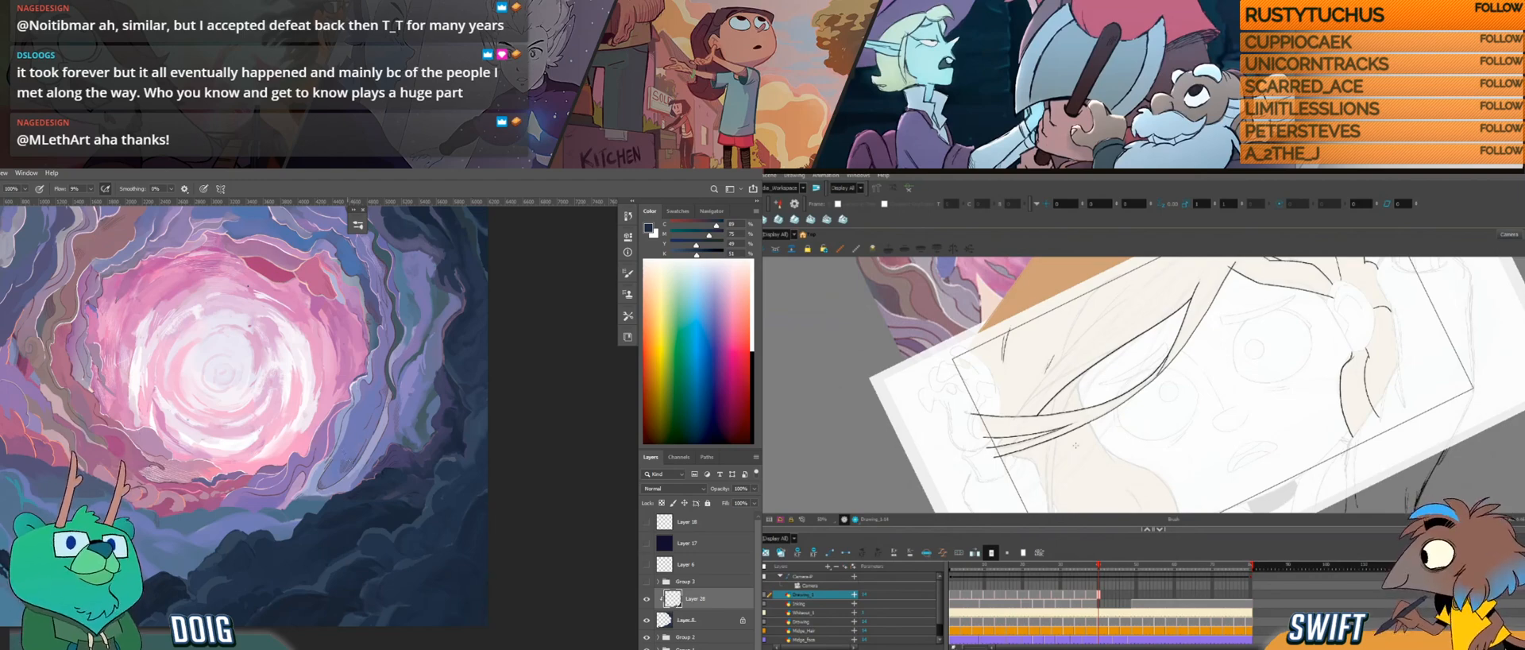
{"action": "key", "text": "i"}
{"action": "left_click", "coordinate": [406, 451]}
{"action": "key", "text": "b"}
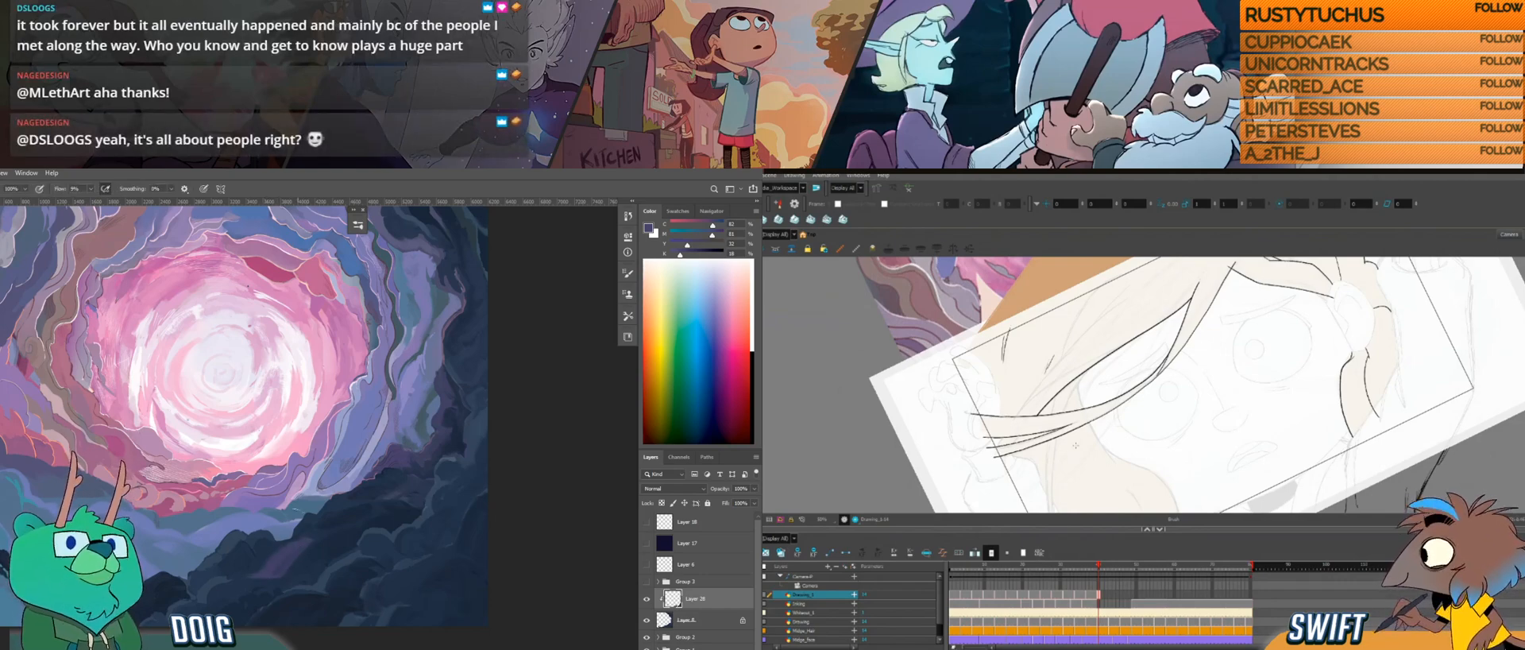
Step: Sample a lighter blue from the upper edge of the dark rocks and paint small strokes on the rocks below it
{"action": "key", "text": "i"}
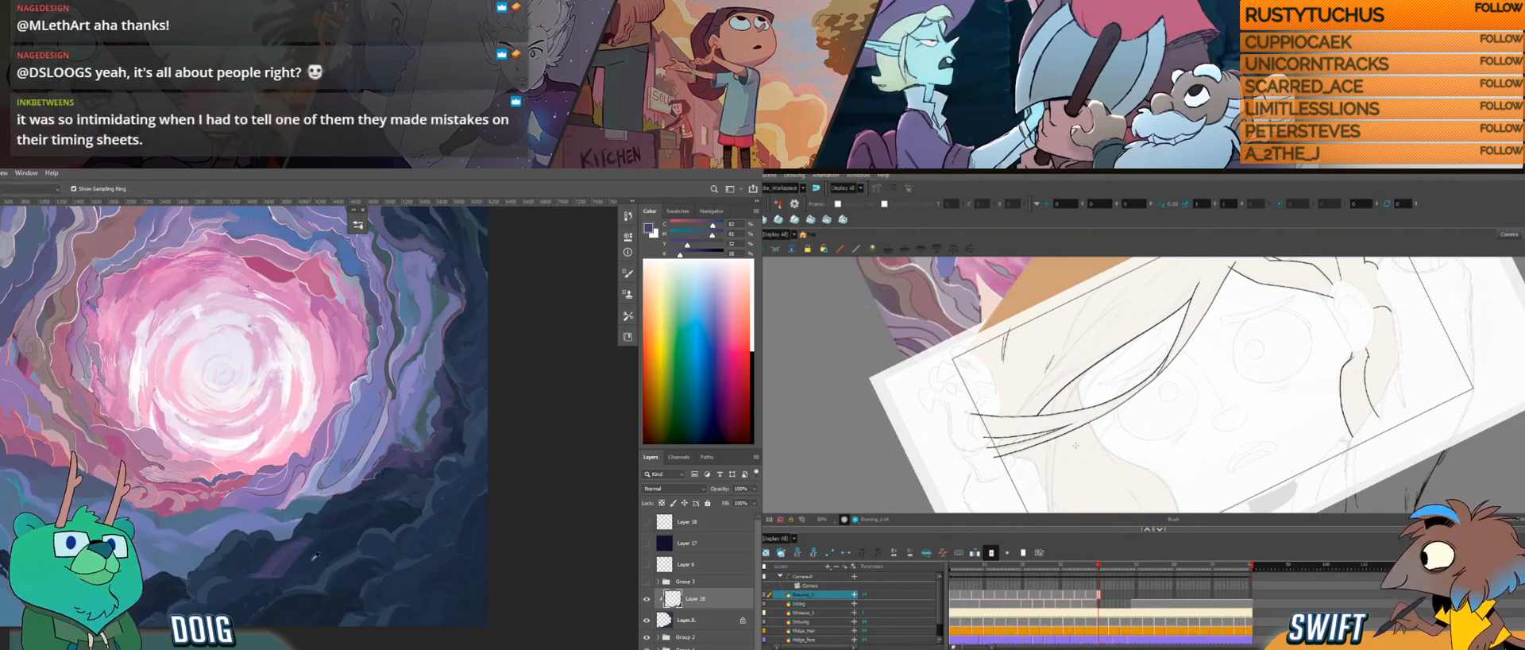
{"action": "left_click", "coordinate": [295, 513]}
{"action": "key", "text": "b"}
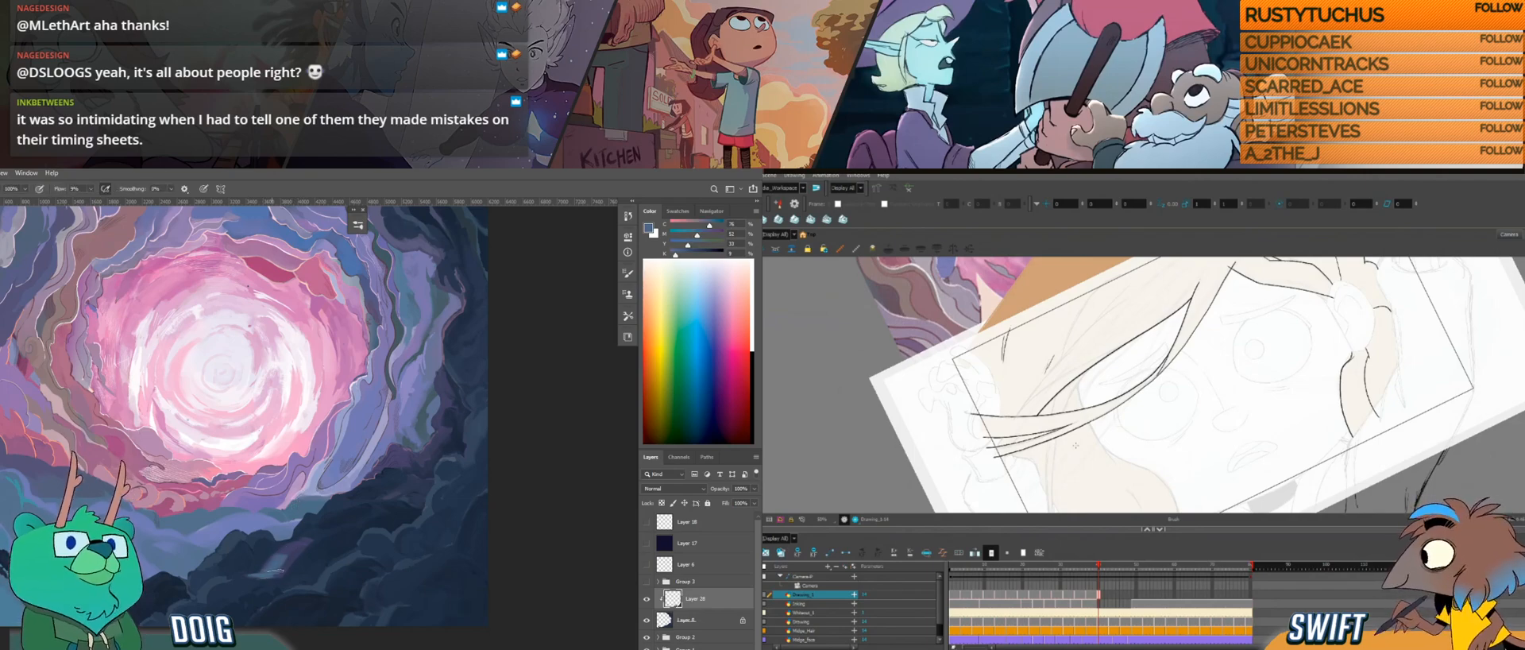
{"action": "left_click_drag", "start_coordinate": [311, 541], "coordinate": [274, 561]}
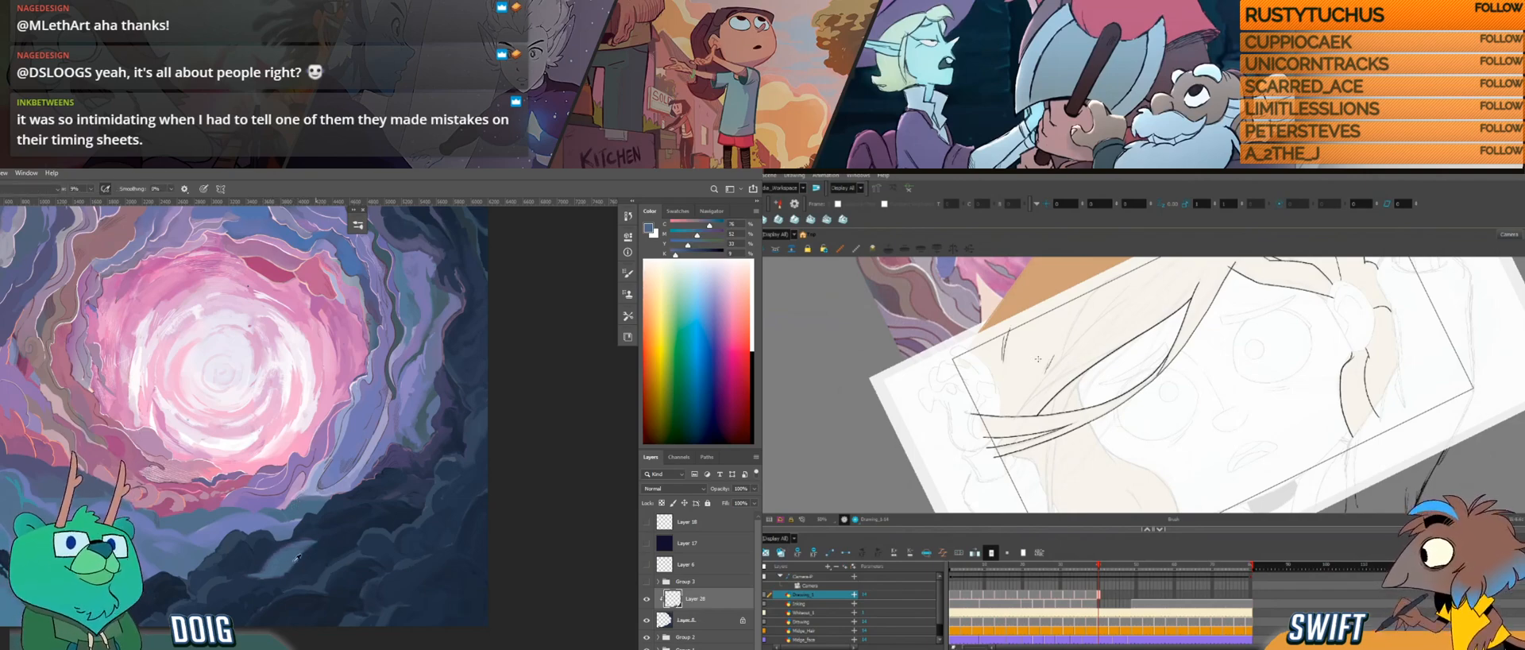
{"action": "left_click", "coordinate": [300, 563], "text": "alt"}
Step: Draw a long strand line inside the side lock along the sketch in Harmony, and select it before resuming with the Brush
{"action": "left_click_drag", "start_coordinate": [1023, 434], "coordinate": [1114, 510]}
{"action": "left_click_drag", "start_coordinate": [1067, 295], "coordinate": [1086, 257]}
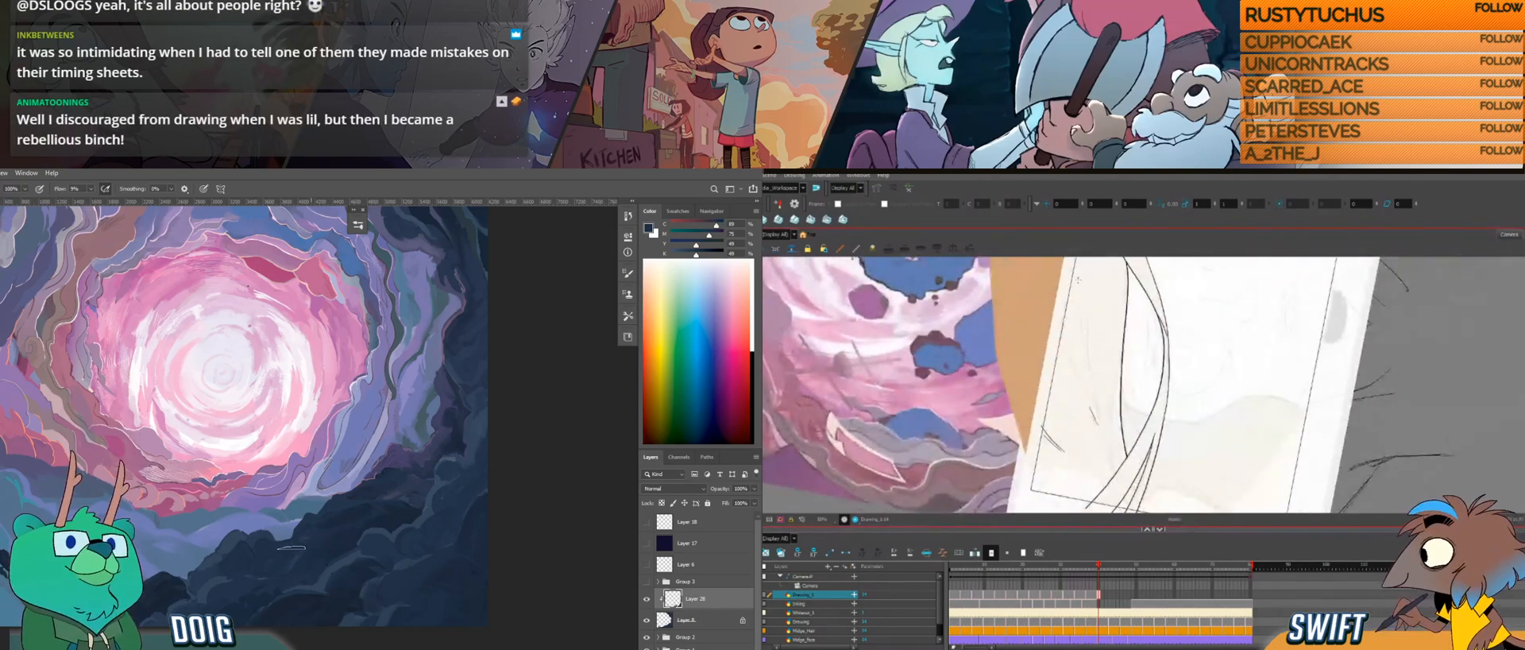
{"action": "left_click", "coordinate": [293, 561], "text": "alt"}
{"action": "left_click_drag", "start_coordinate": [1088, 316], "coordinate": [1088, 347]}
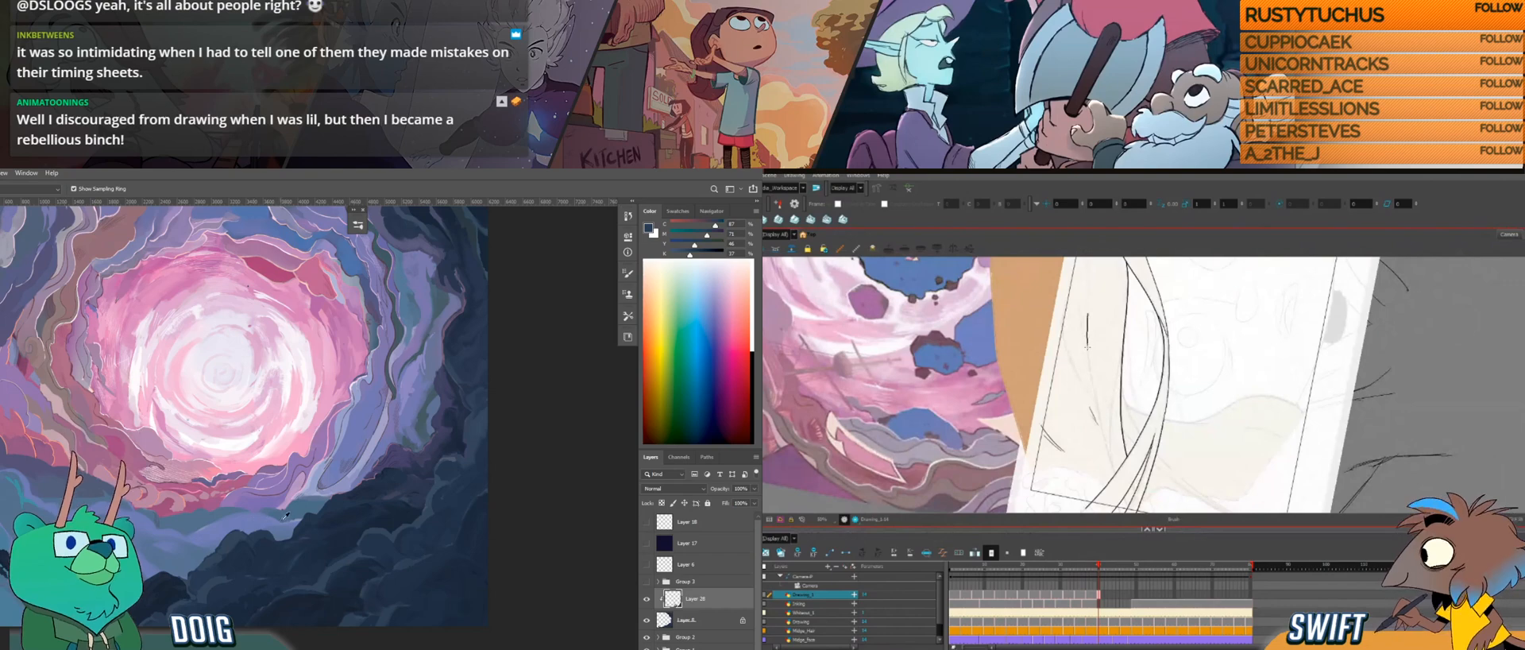
{"action": "left_click_drag", "start_coordinate": [1093, 391], "coordinate": [1115, 467]}
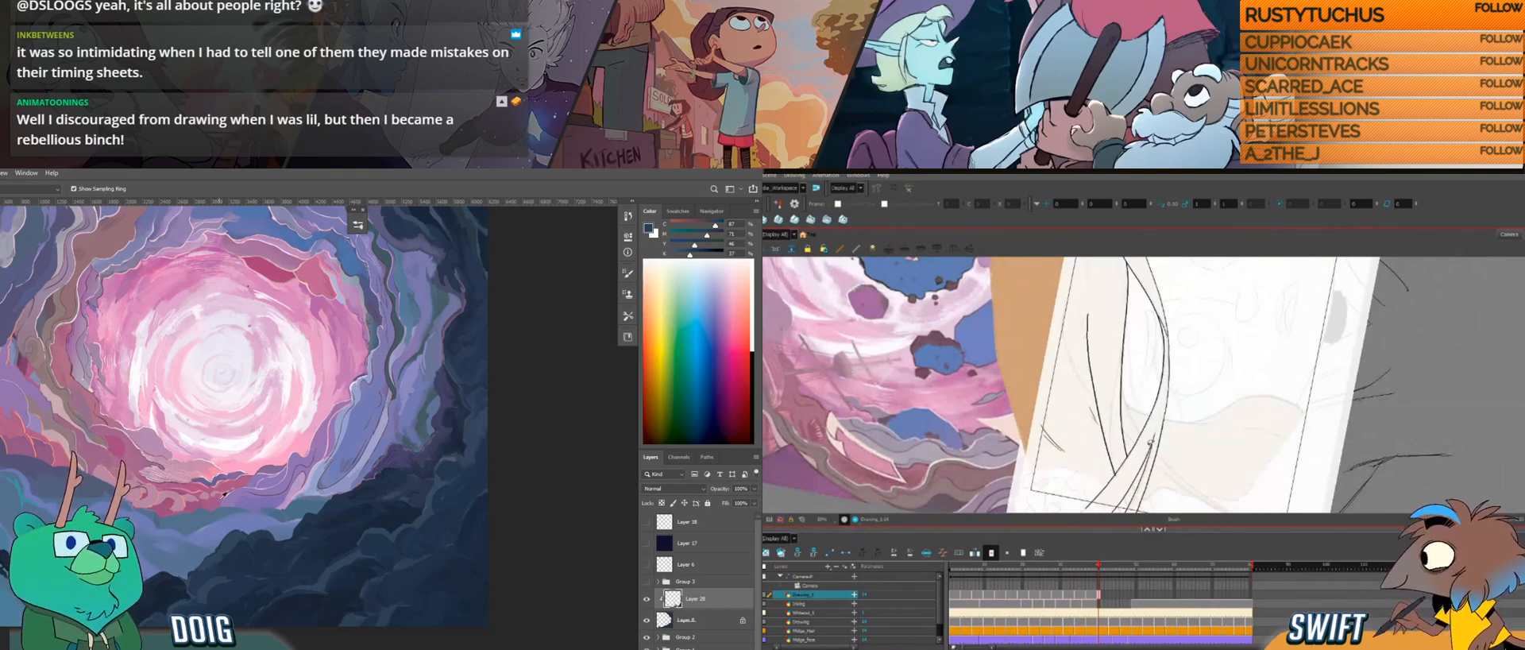
{"action": "left_click_drag", "start_coordinate": [1071, 371], "coordinate": [1095, 327]}
{"action": "left_click_drag", "start_coordinate": [1155, 370], "coordinate": [1128, 399]}
{"action": "key", "text": "alt+s"}
{"action": "left_click", "coordinate": [1057, 429]}
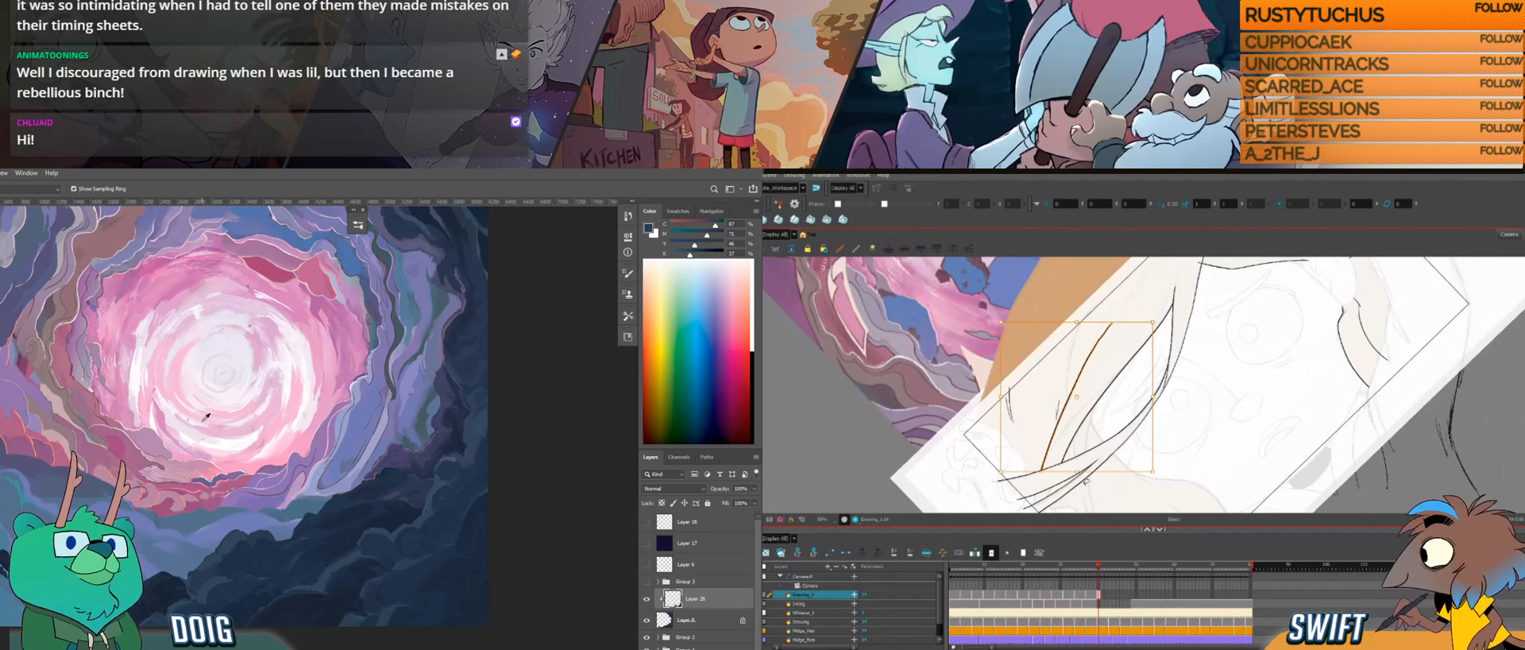
{"action": "key", "text": "alt+b"}
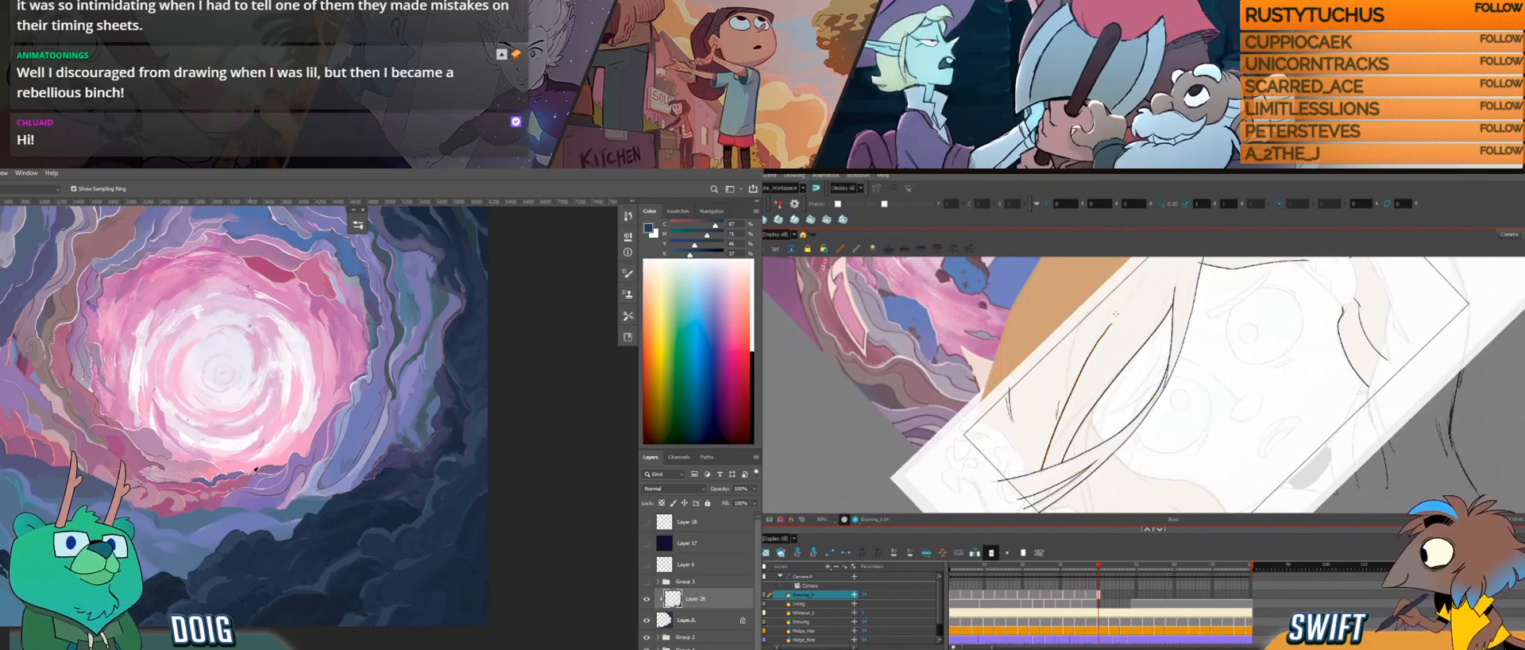
Step: Undo the short stroke at the inner strand's upper end, rework that end, and dab the dark rocks in Photoshop
{"action": "left_click", "coordinate": [328, 576], "text": "alt"}
{"action": "left_click_drag", "start_coordinate": [1119, 316], "coordinate": [1104, 337]}
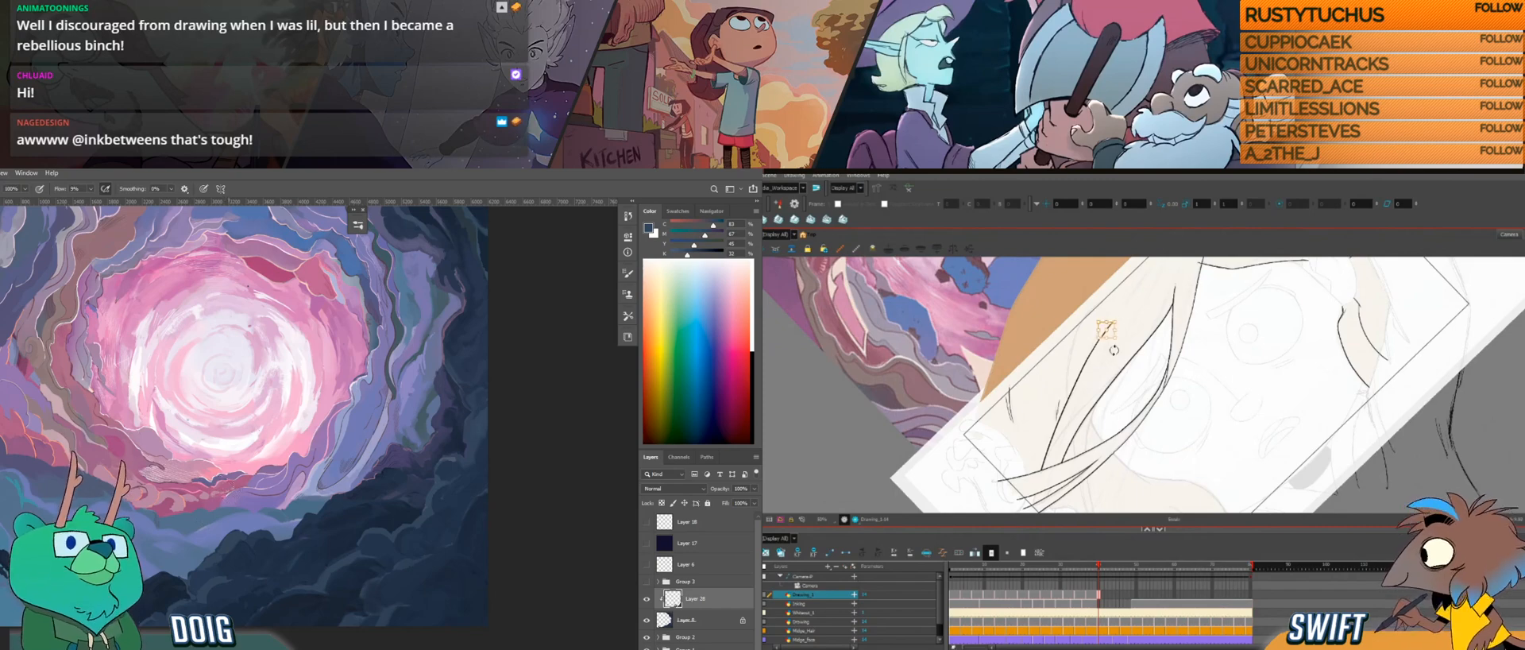
{"action": "key", "text": "ctrl+z"}
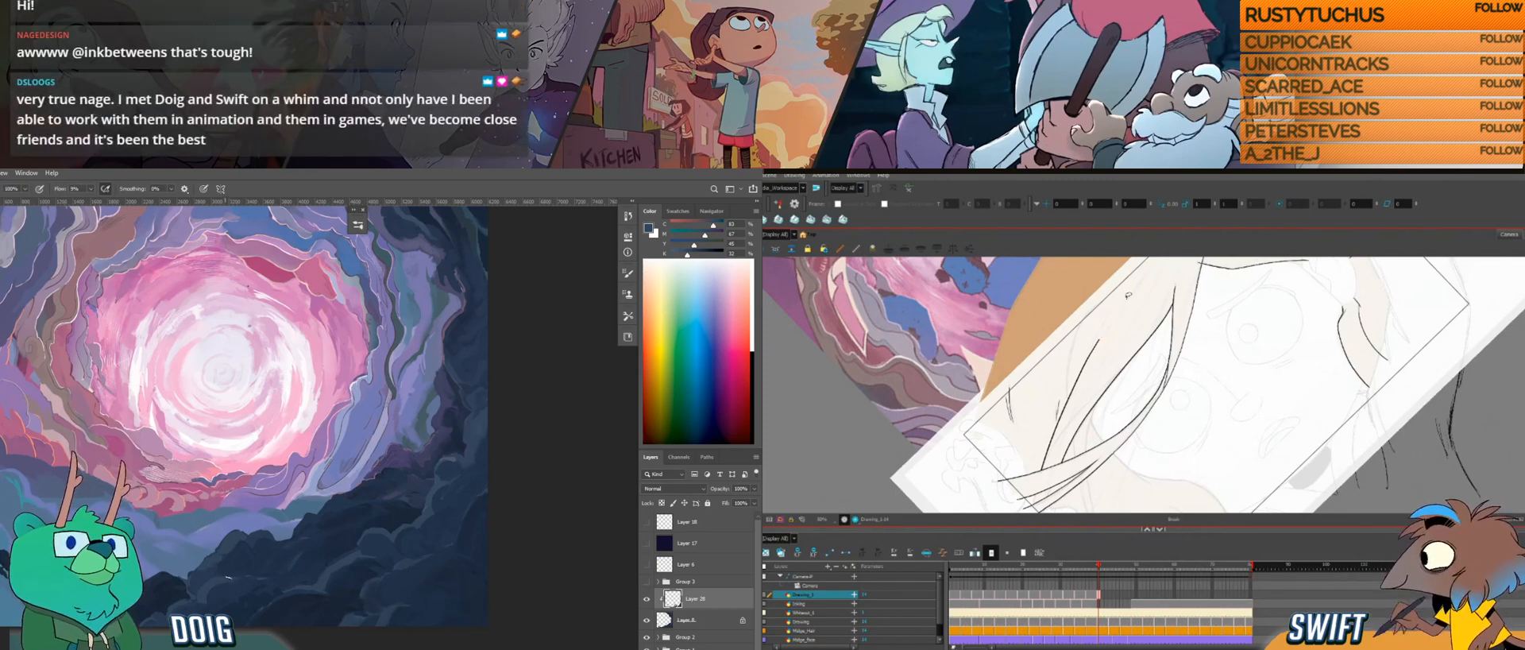
{"action": "left_click_drag", "start_coordinate": [1075, 381], "coordinate": [1084, 426]}
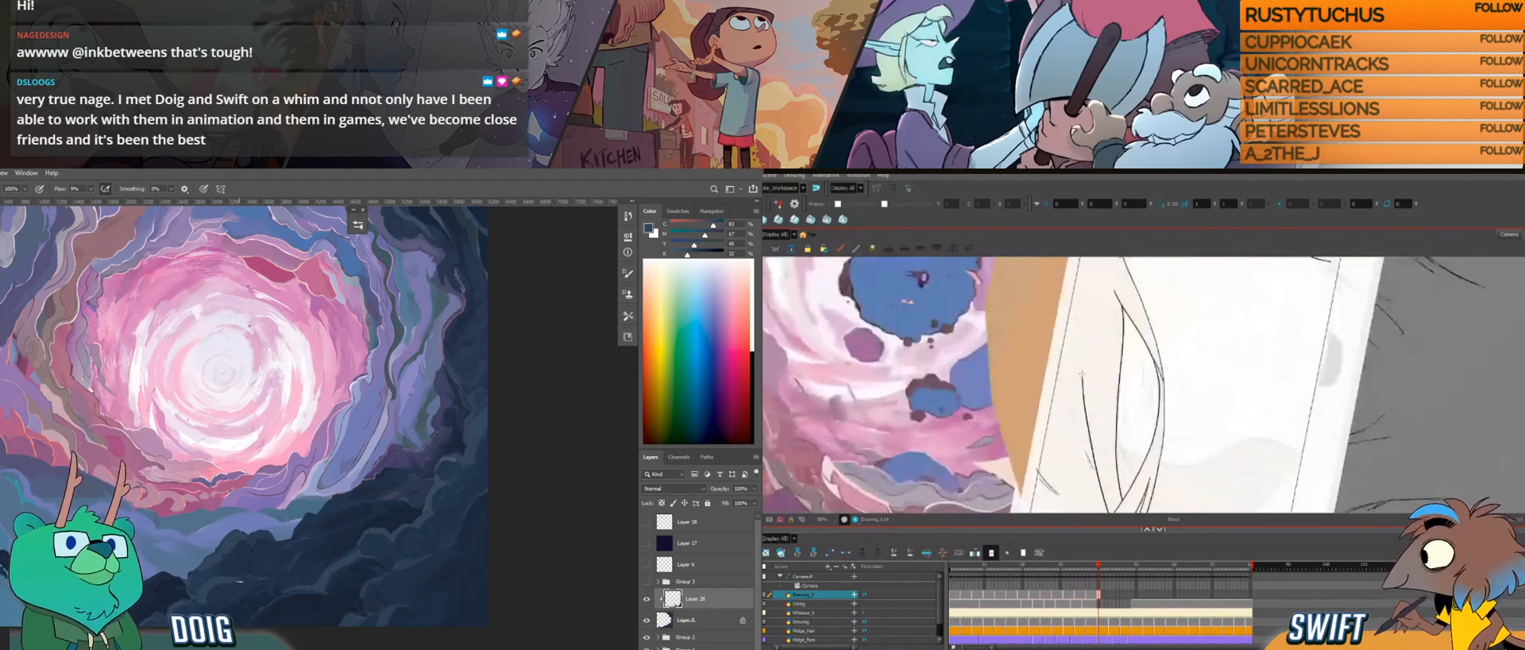
{"action": "left_click", "coordinate": [367, 496], "text": "alt"}
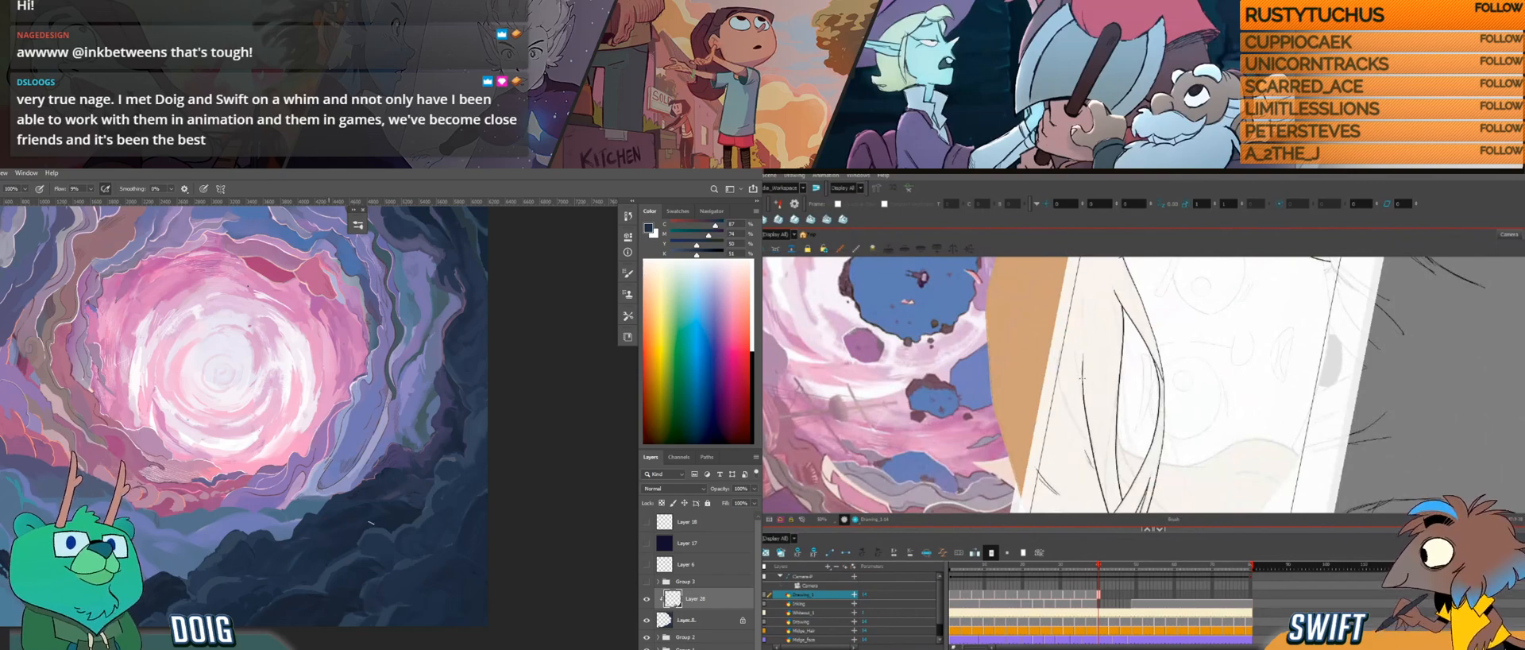
{"action": "left_click", "coordinate": [353, 603], "text": "alt"}
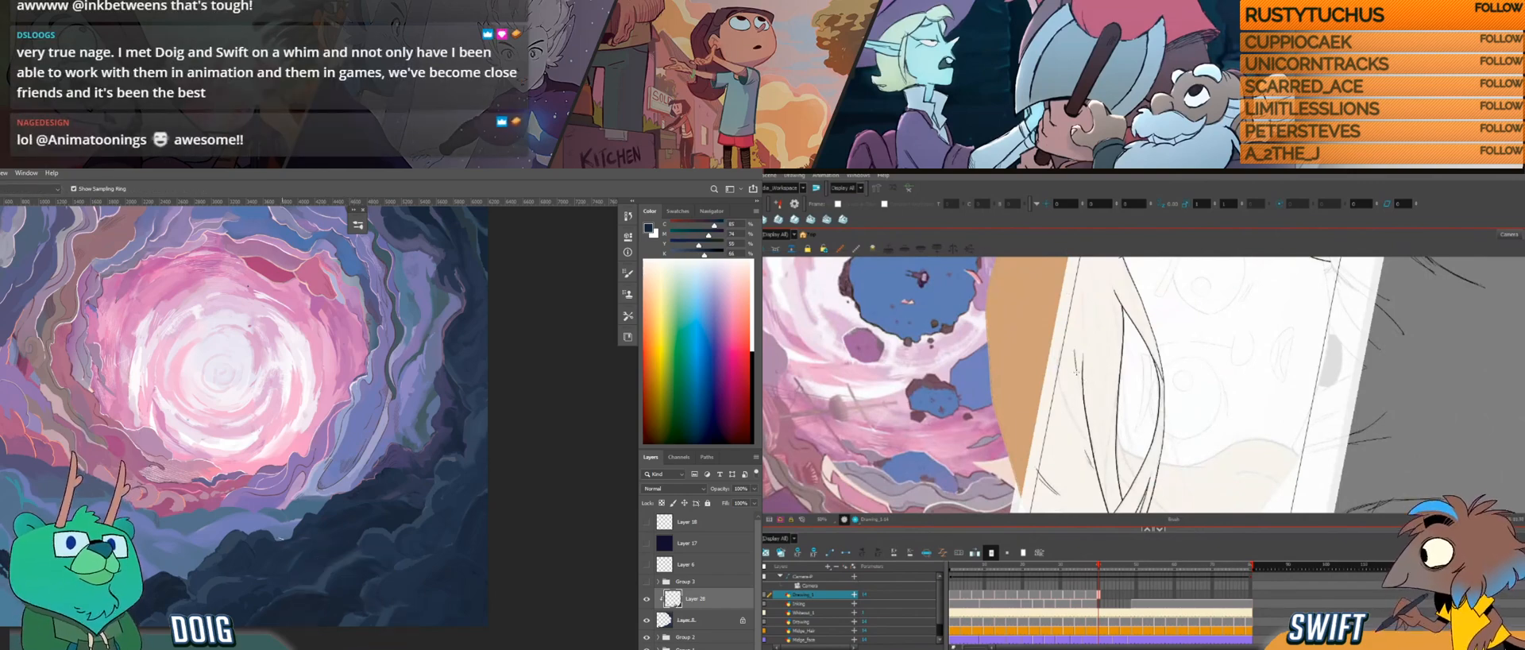
Step: Paint short strokes on the dark rocks below the portal in Photoshop while checking the hair lines in Harmony from different angles
{"action": "key", "text": "ctrl+alt"}
{"action": "left_click_drag", "start_coordinate": [1128, 407], "coordinate": [1077, 437]}
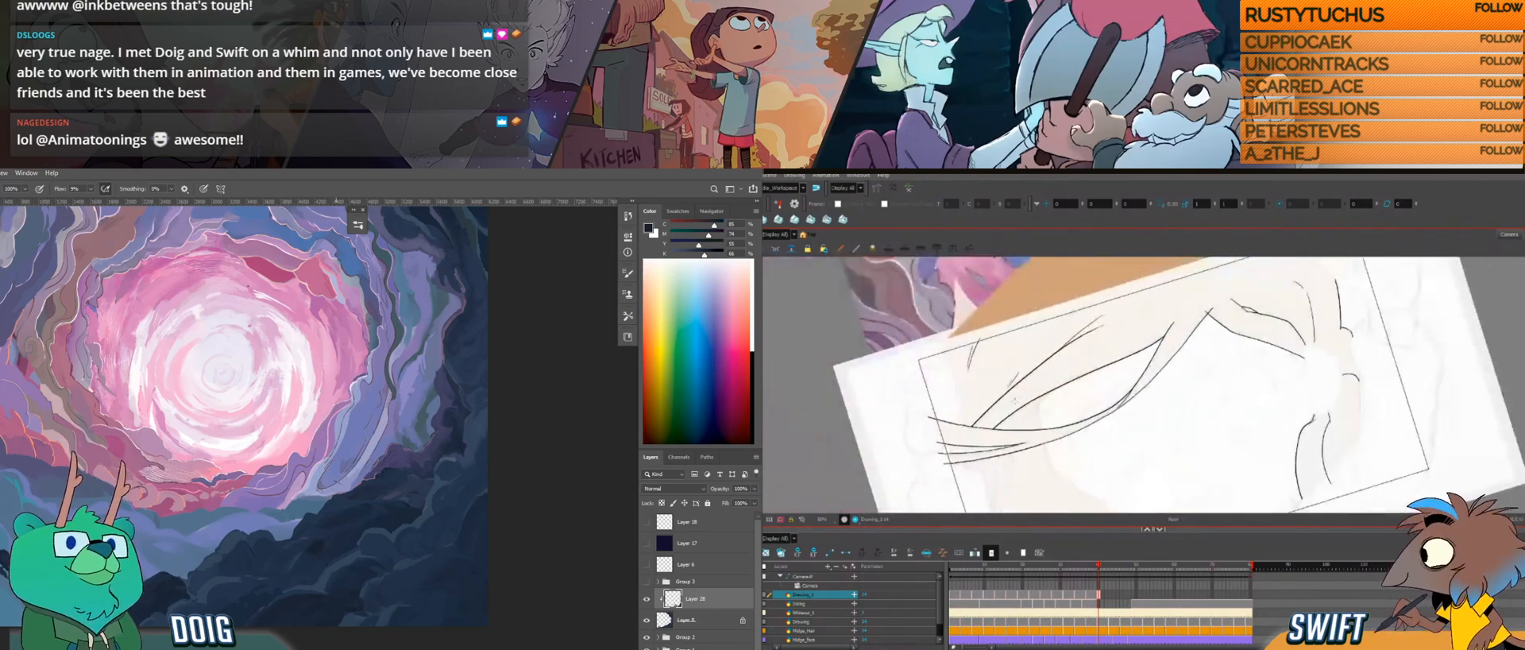
{"action": "left_click", "coordinate": [331, 541], "text": "alt"}
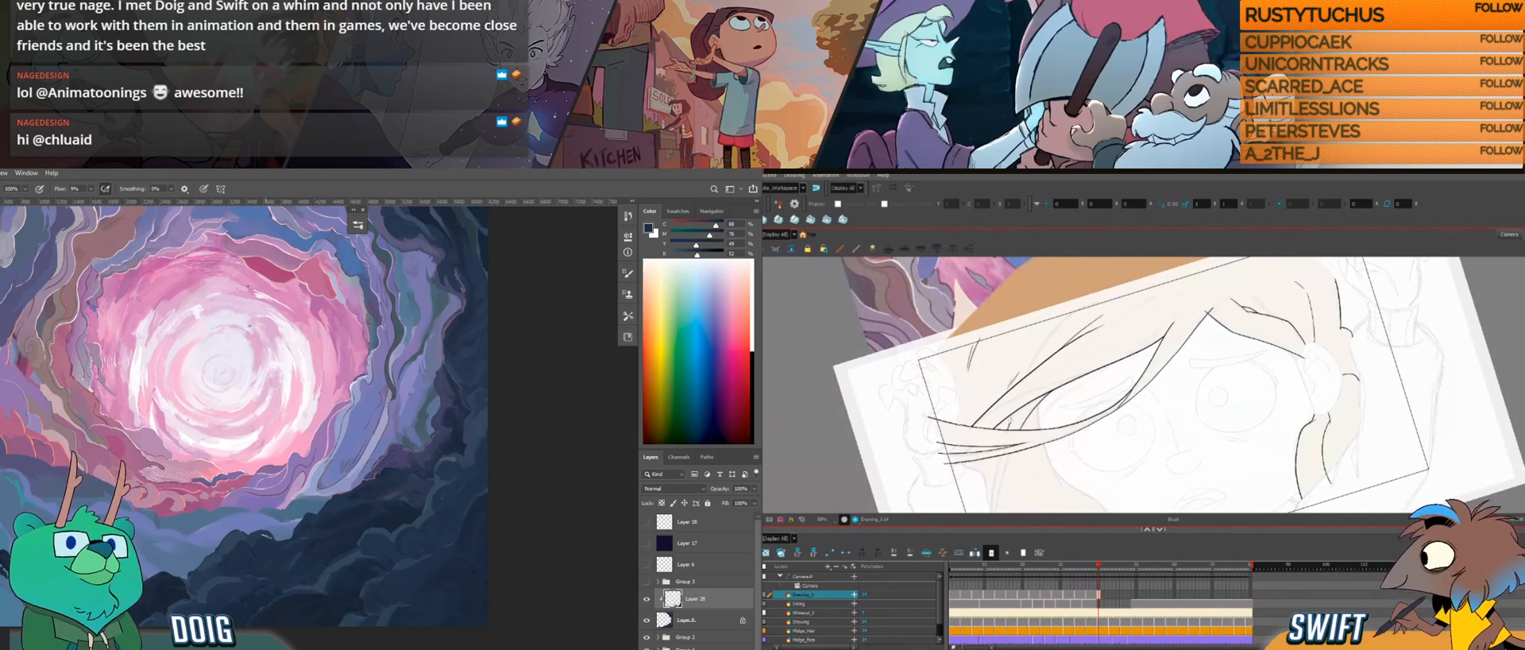
{"action": "mouse_move", "coordinate": [1083, 356]}
{"action": "left_mouse_down"}
{"action": "mouse_move", "coordinate": [988, 436]}
{"action": "mouse_move", "coordinate": [1035, 382]}
{"action": "mouse_move", "coordinate": [1045, 390]}
{"action": "mouse_move", "coordinate": [1061, 290]}
{"action": "left_mouse_up"}
{"action": "left_click", "coordinate": [310, 548], "text": "alt"}
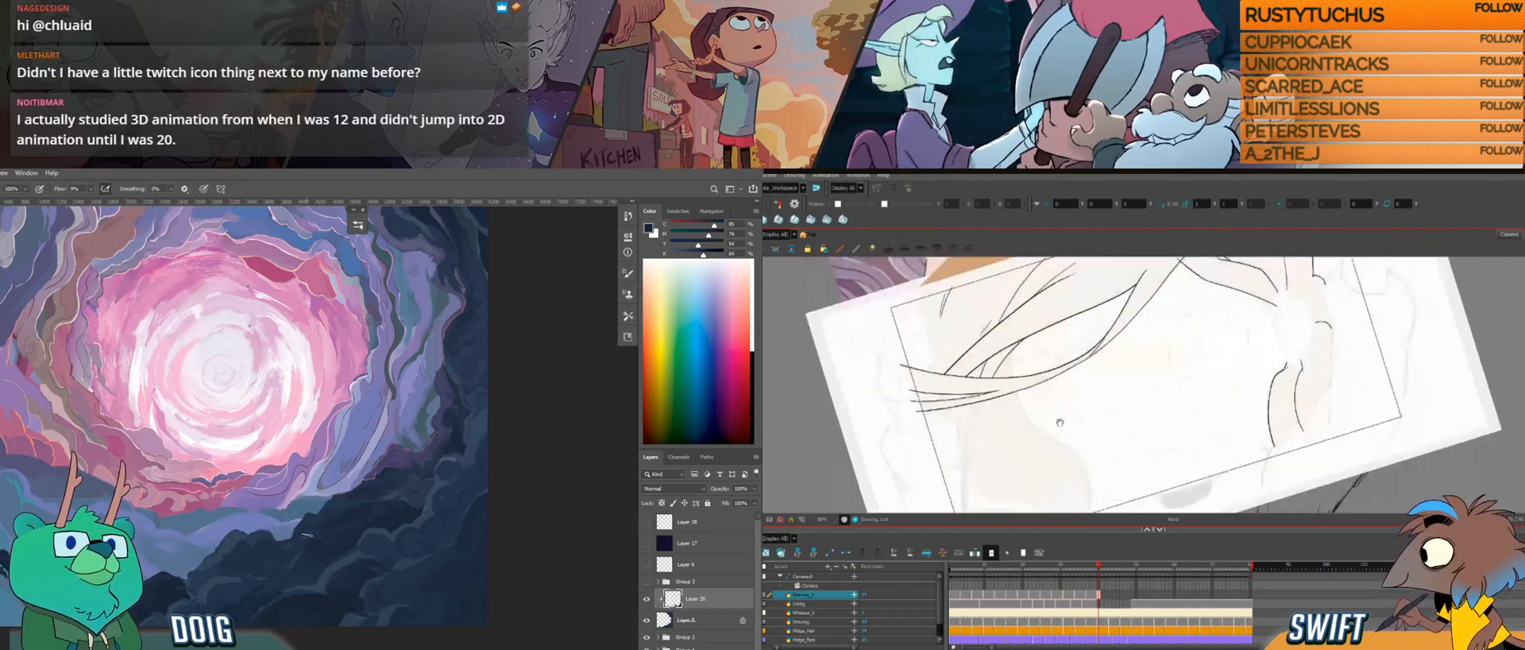
{"action": "mouse_move", "coordinate": [1058, 422]}
{"action": "left_mouse_down"}
{"action": "mouse_move", "coordinate": [1053, 393]}
{"action": "mouse_move", "coordinate": [1022, 411]}
{"action": "left_mouse_up"}
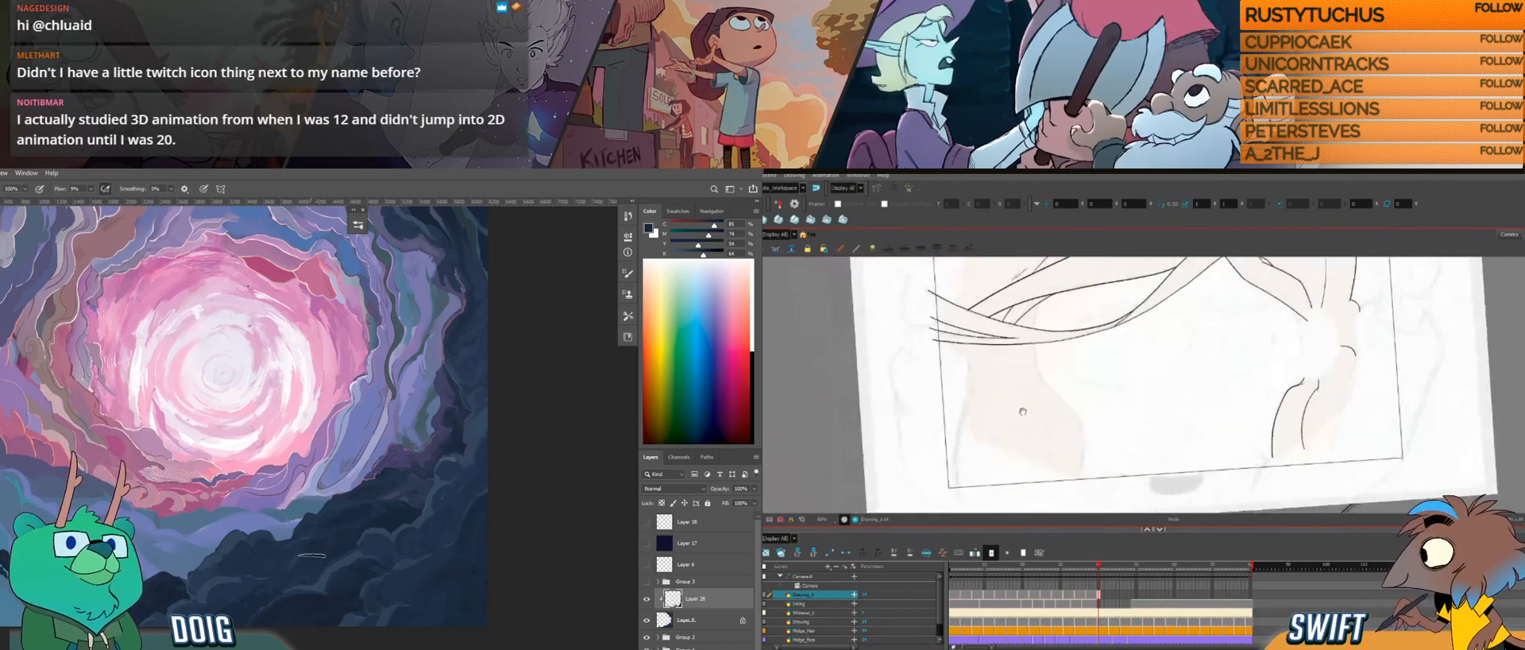
{"action": "mouse_move", "coordinate": [1022, 469]}
{"action": "left_mouse_down"}
{"action": "mouse_move", "coordinate": [998, 438]}
{"action": "mouse_move", "coordinate": [960, 450]}
{"action": "mouse_move", "coordinate": [1069, 470]}
{"action": "mouse_move", "coordinate": [1095, 373]}
{"action": "left_mouse_up"}
{"action": "left_click", "coordinate": [335, 552], "text": "alt"}
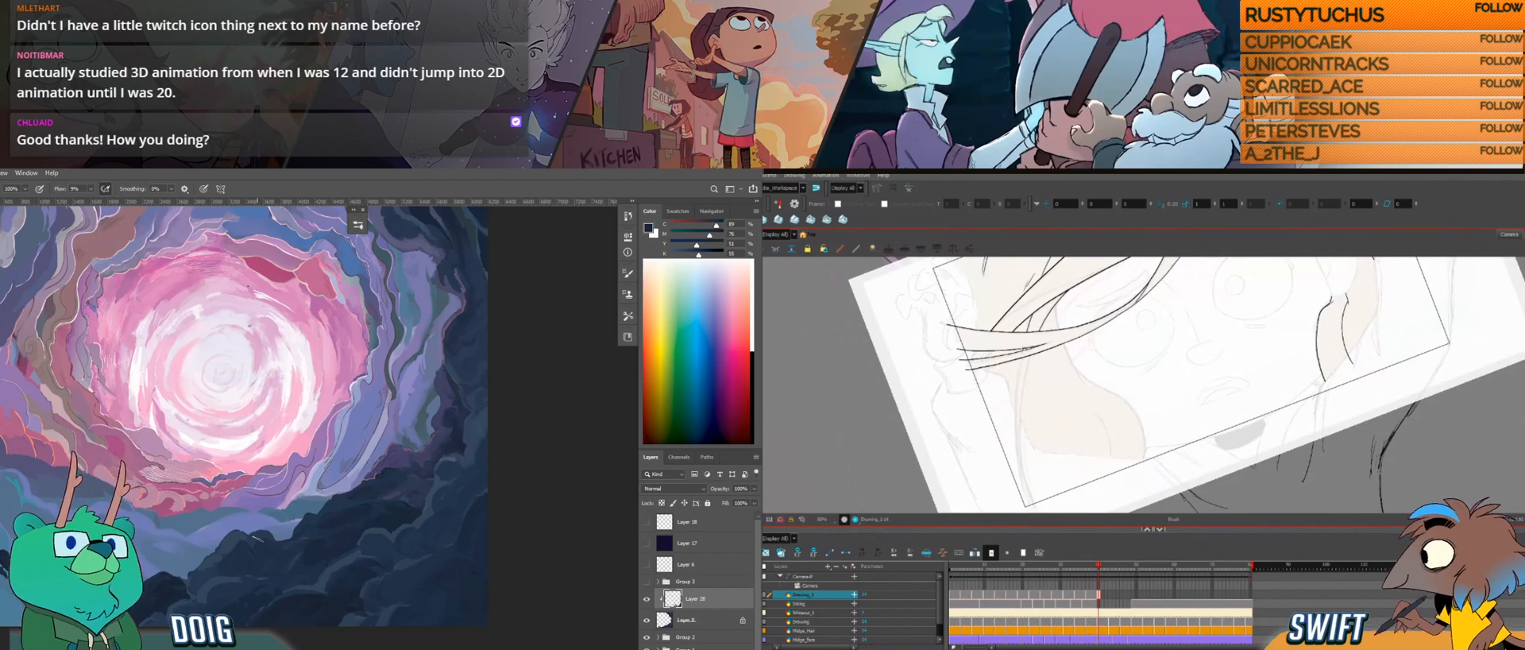
Step: Draw the long thin lock hanging below the crossing strands in Harmony, undoing and redrawing its line along the sketch
{"action": "mouse_move", "coordinate": [1055, 410]}
{"action": "left_mouse_down"}
{"action": "mouse_move", "coordinate": [1067, 384]}
{"action": "mouse_move", "coordinate": [1069, 400]}
{"action": "left_mouse_up"}
{"action": "left_click_drag", "start_coordinate": [447, 426], "coordinate": [436, 394]}
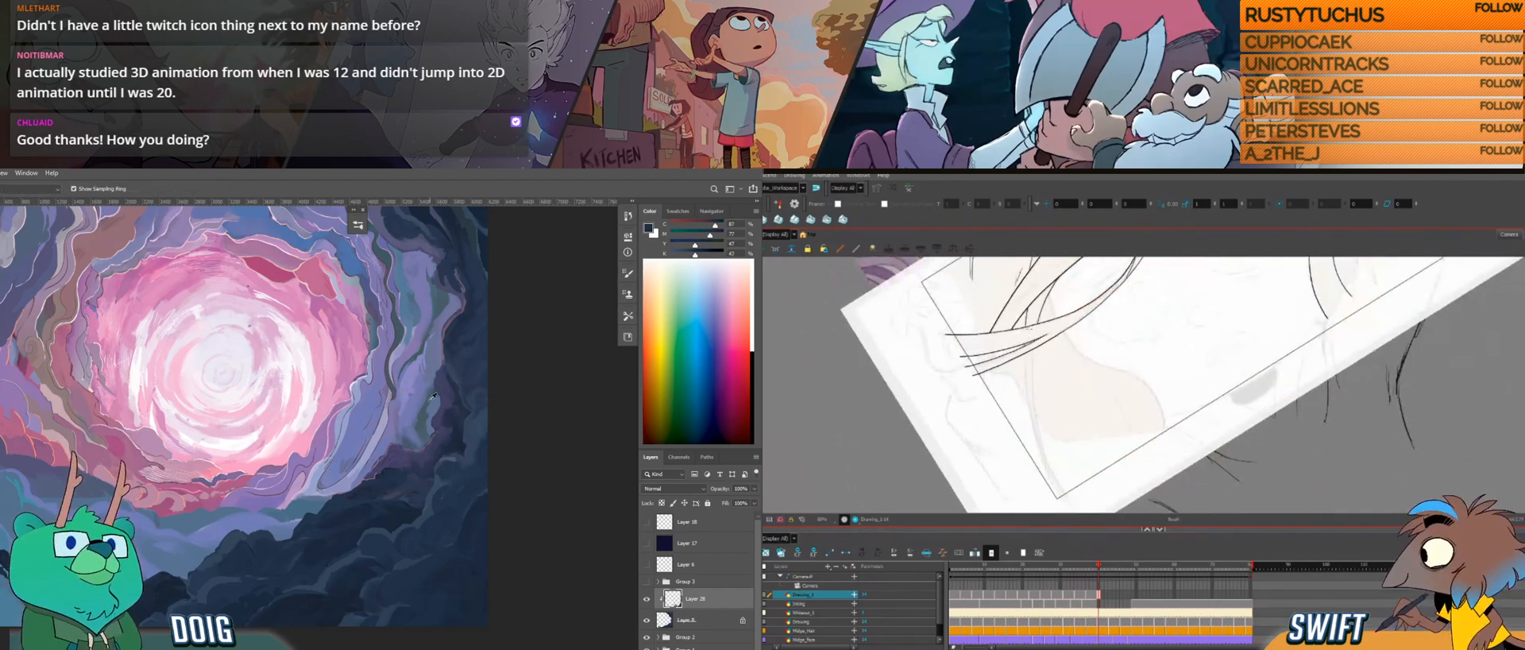
{"action": "left_click_drag", "start_coordinate": [387, 429], "coordinate": [316, 505]}
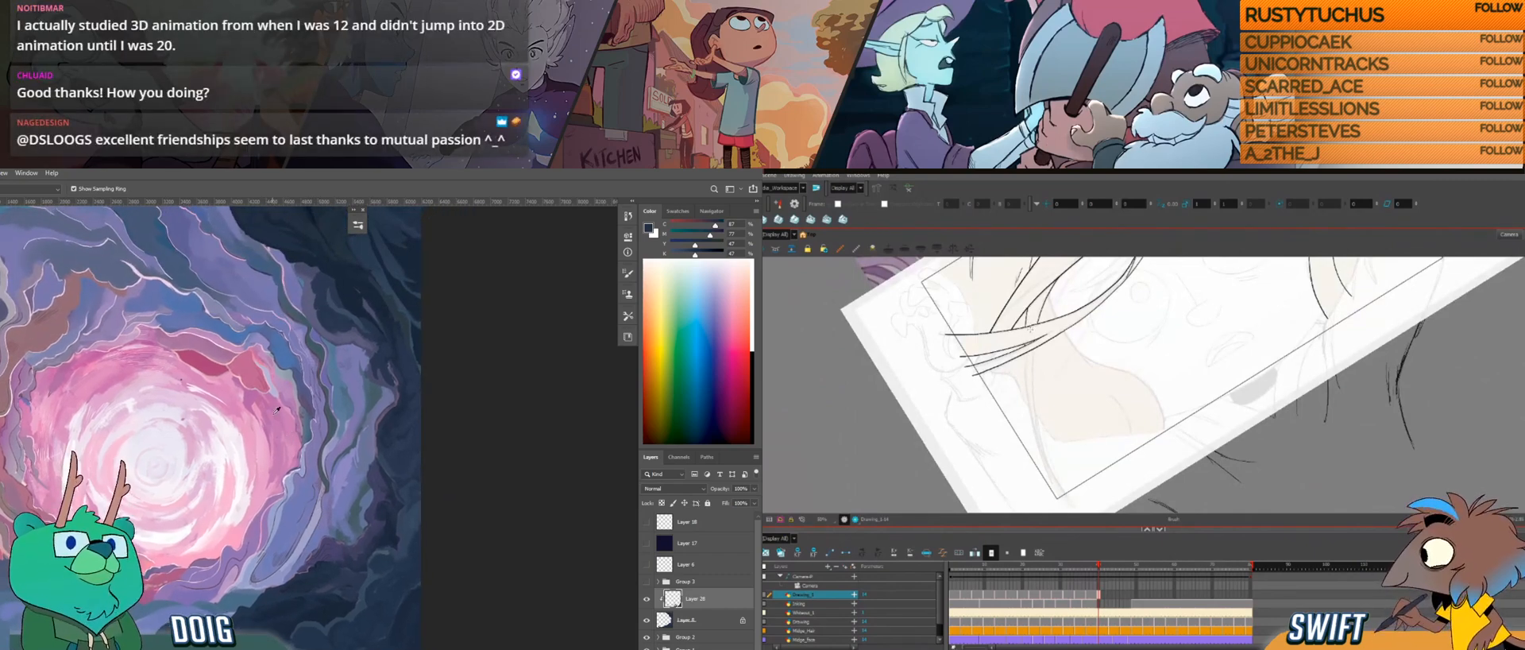
{"action": "mouse_move", "coordinate": [1033, 348]}
{"action": "left_mouse_down"}
{"action": "mouse_move", "coordinate": [1038, 436]}
{"action": "mouse_move", "coordinate": [1078, 504]}
{"action": "left_mouse_up"}
{"action": "key", "text": "ctrl+z"}
{"action": "left_click", "coordinate": [390, 472]}
{"action": "key", "text": "alt+s"}
{"action": "left_click", "coordinate": [1085, 452]}
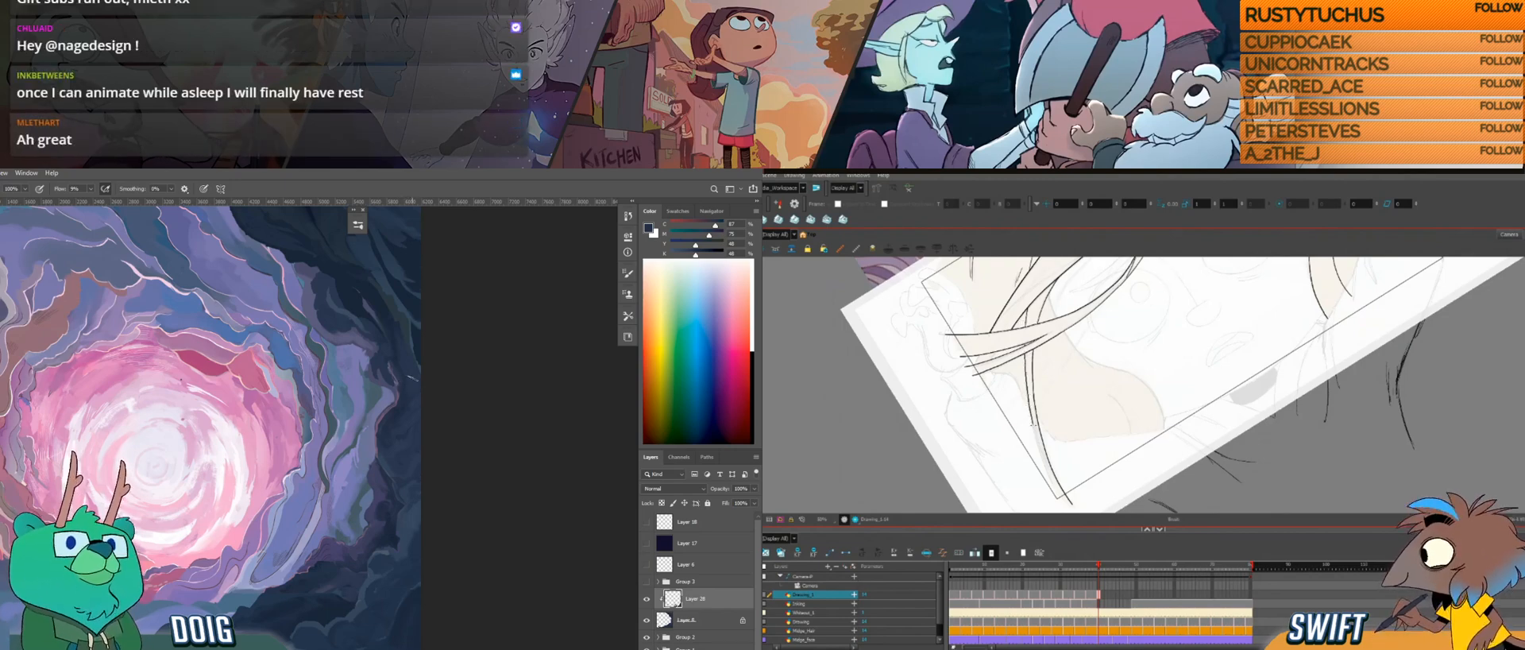
{"action": "mouse_move", "coordinate": [1048, 473]}
{"action": "left_mouse_down"}
{"action": "mouse_move", "coordinate": [1065, 507]}
{"action": "mouse_move", "coordinate": [1065, 445]}
{"action": "left_mouse_up"}
{"action": "left_click", "coordinate": [389, 478], "text": "alt"}
{"action": "key", "text": "ctrl+alt"}
{"action": "left_click_drag", "start_coordinate": [1141, 342], "coordinate": [1094, 446]}
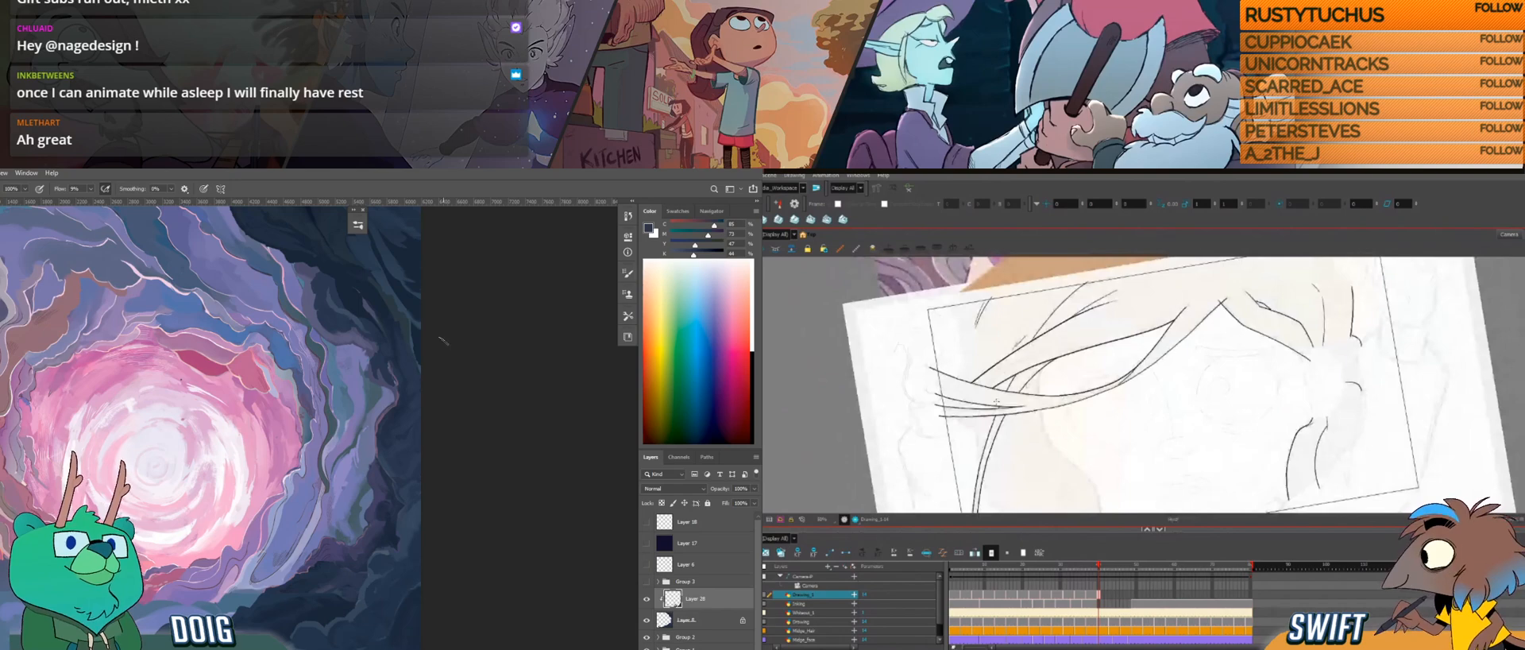
Step: Check the hair drawing in Harmony and sample a dark blue from the rocks near the painting's upper edge for the Brush
{"action": "double_click", "coordinate": [1088, 422], "text": "ctrl+alt"}
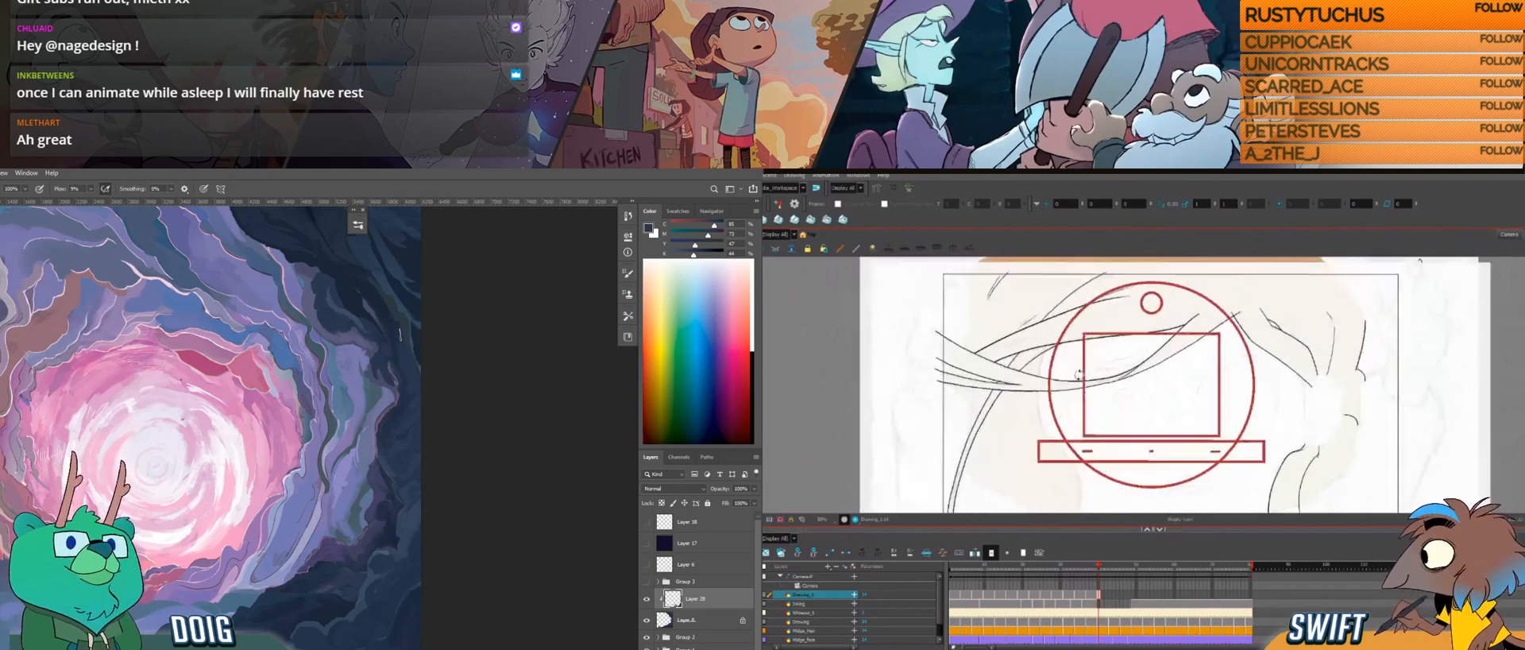
{"action": "left_click_drag", "start_coordinate": [1064, 409], "coordinate": [1060, 388]}
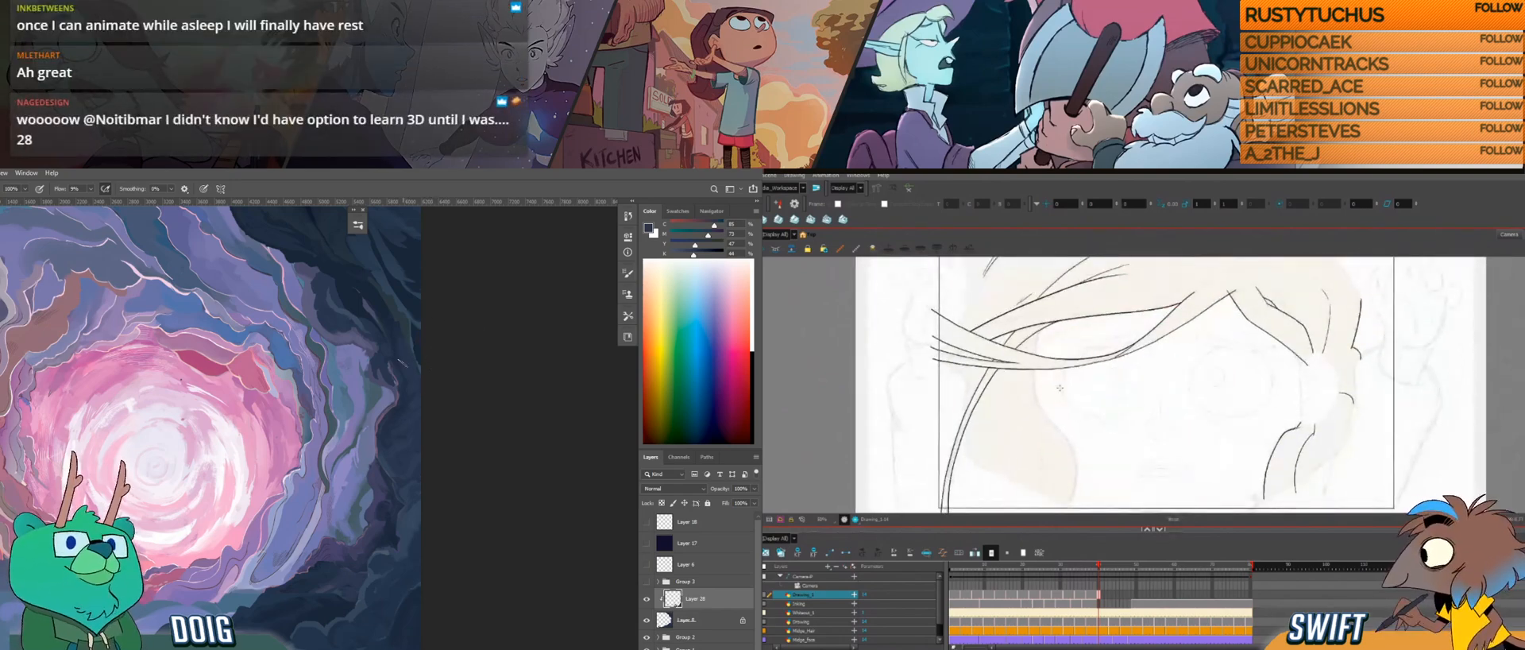
{"action": "left_click_drag", "start_coordinate": [379, 418], "coordinate": [364, 418]}
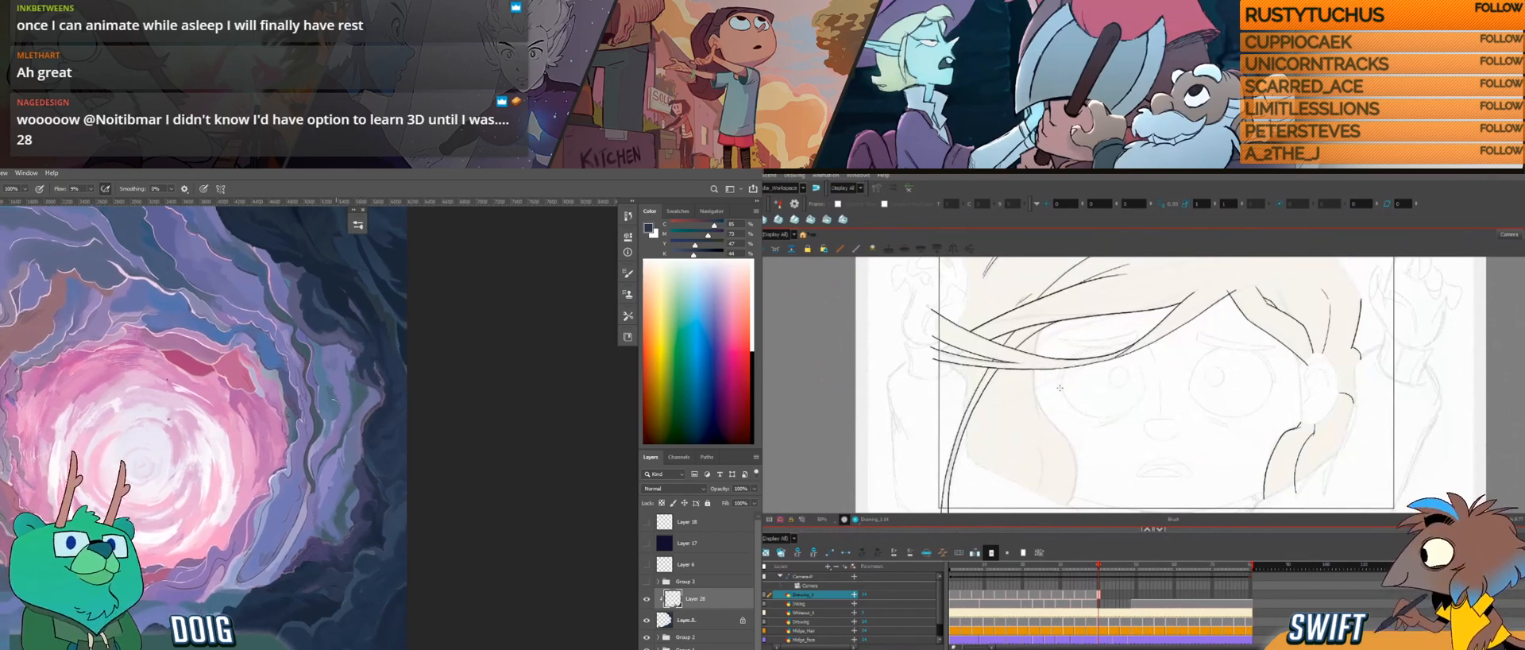
{"action": "mouse_move", "coordinate": [1040, 404]}
{"action": "left_mouse_down"}
{"action": "mouse_move", "coordinate": [1033, 390]}
{"action": "mouse_move", "coordinate": [1062, 423]}
{"action": "mouse_move", "coordinate": [1060, 348]}
{"action": "mouse_move", "coordinate": [1029, 419]}
{"action": "left_mouse_up"}
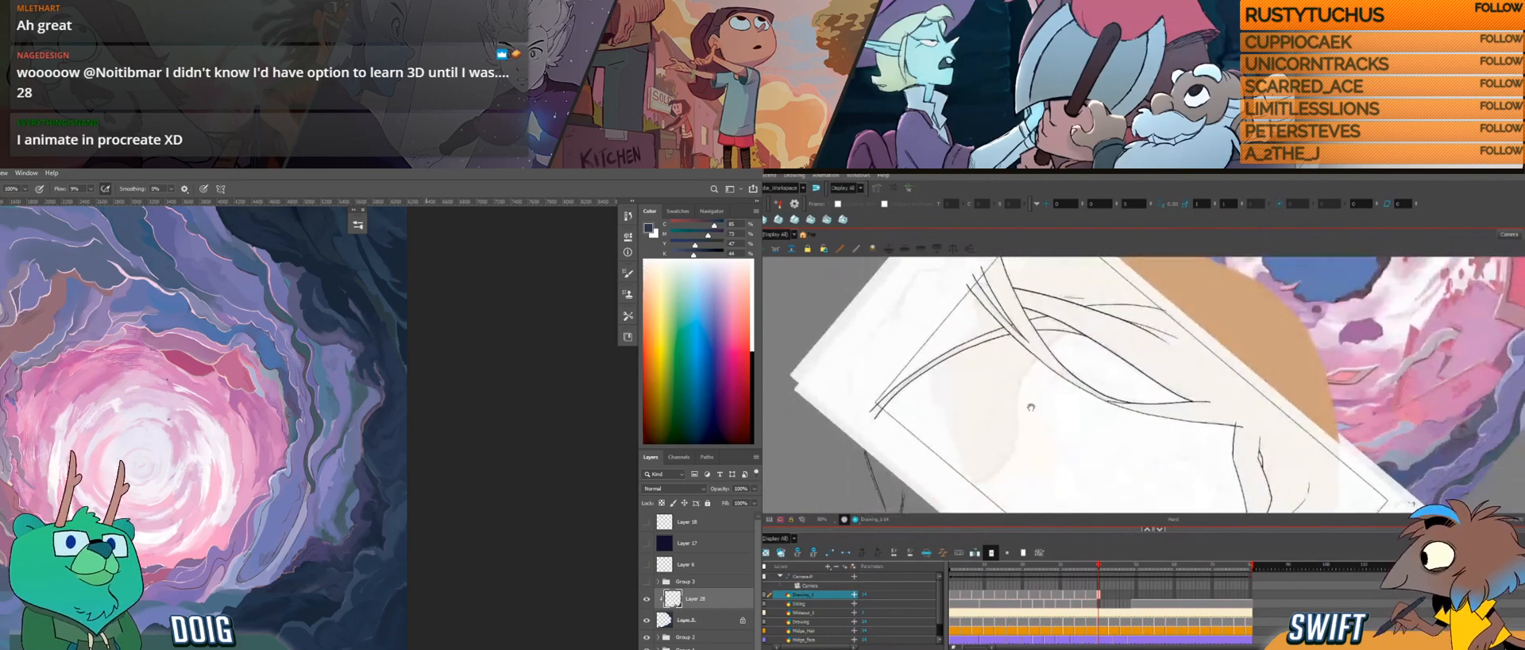
{"action": "left_click_drag", "start_coordinate": [375, 417], "coordinate": [345, 509]}
{"action": "left_click_drag", "start_coordinate": [1029, 419], "coordinate": [1028, 421]}
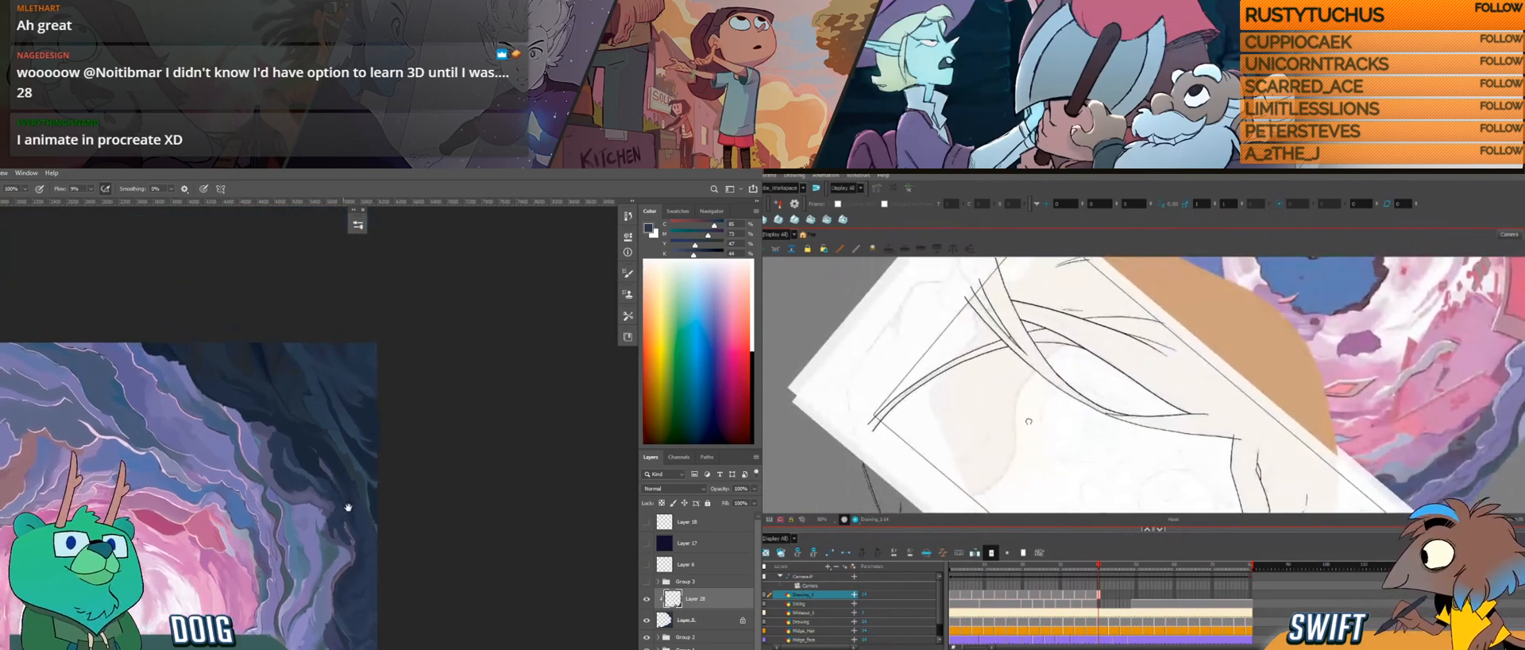
{"action": "left_click_drag", "start_coordinate": [347, 503], "coordinate": [357, 541]}
{"action": "left_click_drag", "start_coordinate": [1032, 412], "coordinate": [1031, 421]}
{"action": "key", "text": "i"}
{"action": "left_click", "coordinate": [269, 382]}
{"action": "key", "text": "b"}
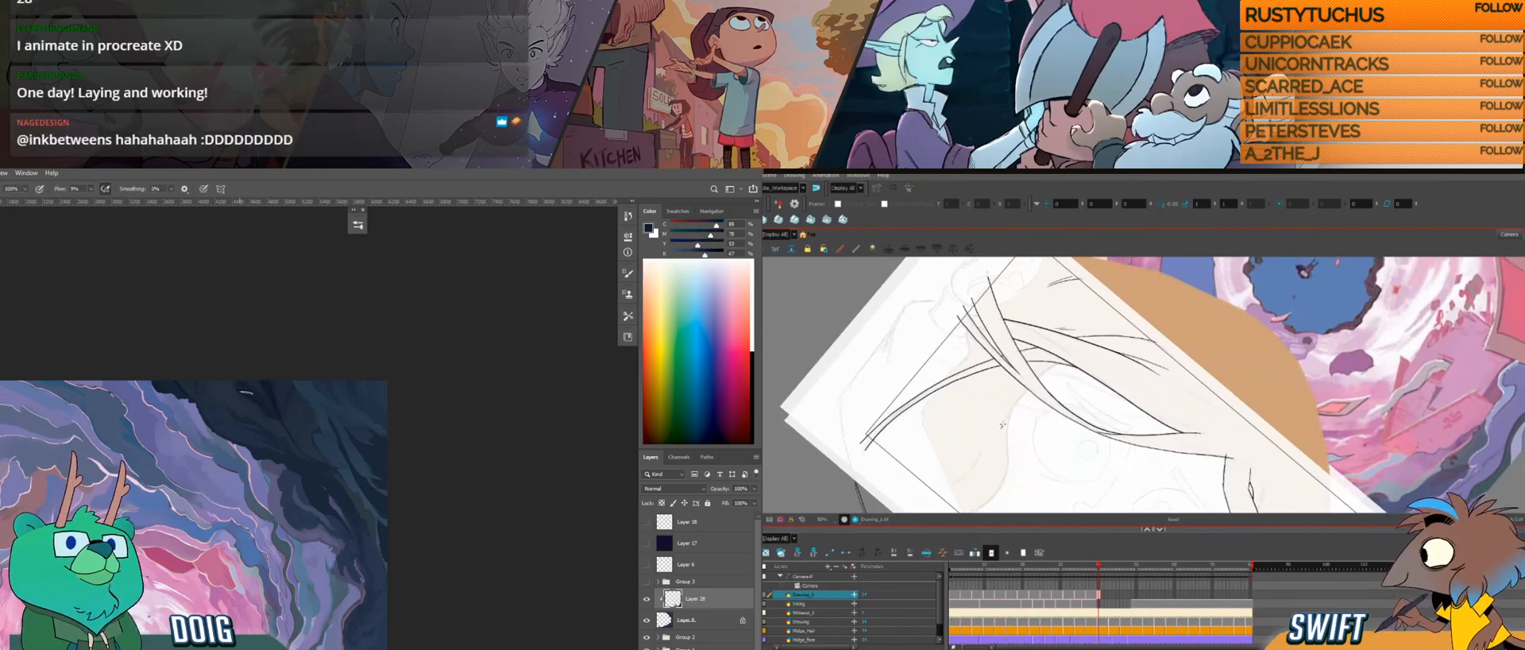
Step: Start the inner edge line of the side hair beside the face in Harmony, below the crossing strands
{"action": "key", "text": "ctrl+alt"}
{"action": "left_click_drag", "start_coordinate": [1027, 402], "coordinate": [1061, 470]}
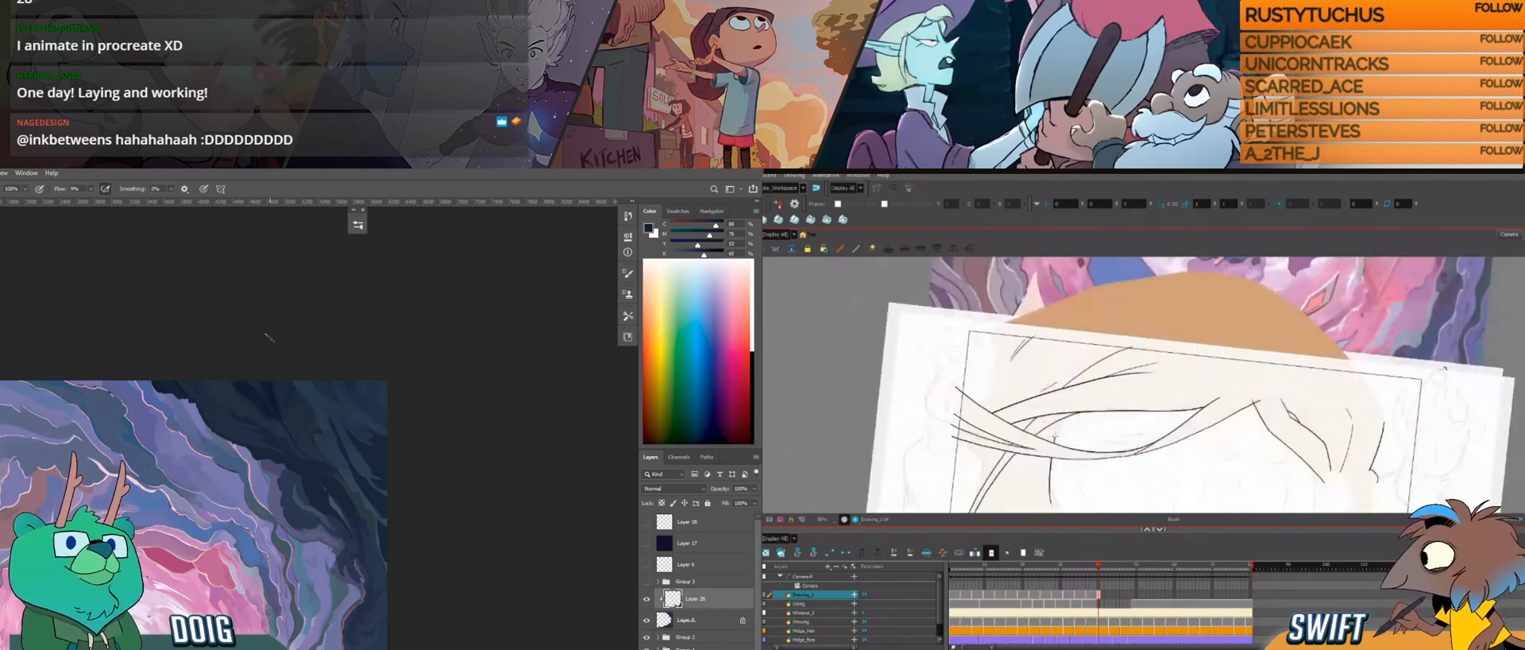
{"action": "left_click_drag", "start_coordinate": [1066, 483], "coordinate": [1060, 377]}
{"action": "key", "text": "ctrl+alt"}
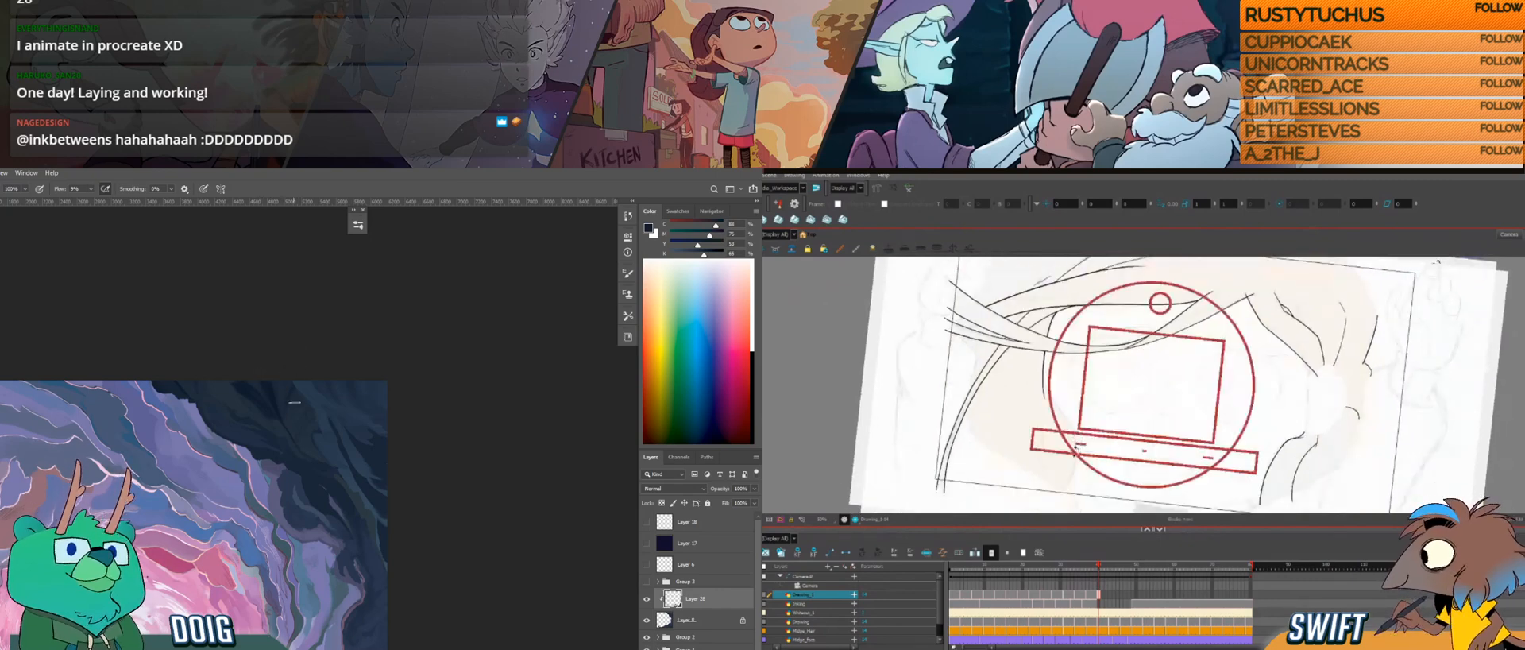
{"action": "left_click_drag", "start_coordinate": [1076, 451], "coordinate": [1057, 400]}
Step: Undo the last strokes and redraw the upper part of the side hair's inner edge along the sketch
{"action": "mouse_move", "coordinate": [249, 648]}
{"action": "left_mouse_down"}
{"action": "mouse_move", "coordinate": [293, 354]}
{"action": "mouse_move", "coordinate": [289, 408]}
{"action": "left_mouse_up"}
{"action": "key", "text": "alt"}
{"action": "left_click_drag", "start_coordinate": [1029, 347], "coordinate": [1049, 380]}
{"action": "left_click", "coordinate": [106, 566], "text": "alt"}
{"action": "key", "text": "ctrl+z"}
{"action": "key", "text": "ctrl+z"}
{"action": "left_click_drag", "start_coordinate": [1026, 336], "coordinate": [1049, 380]}
Step: Continue the side hair's inner edge down along the sketched curve to the bottom of the coloured hair shape
{"action": "mouse_move", "coordinate": [255, 445]}
{"action": "left_mouse_down"}
{"action": "mouse_move", "coordinate": [409, 443]}
{"action": "mouse_move", "coordinate": [436, 472]}
{"action": "left_mouse_up"}
{"action": "left_click_drag", "start_coordinate": [1050, 436], "coordinate": [1046, 338]}
{"action": "left_click_drag", "start_coordinate": [1047, 337], "coordinate": [1009, 440]}
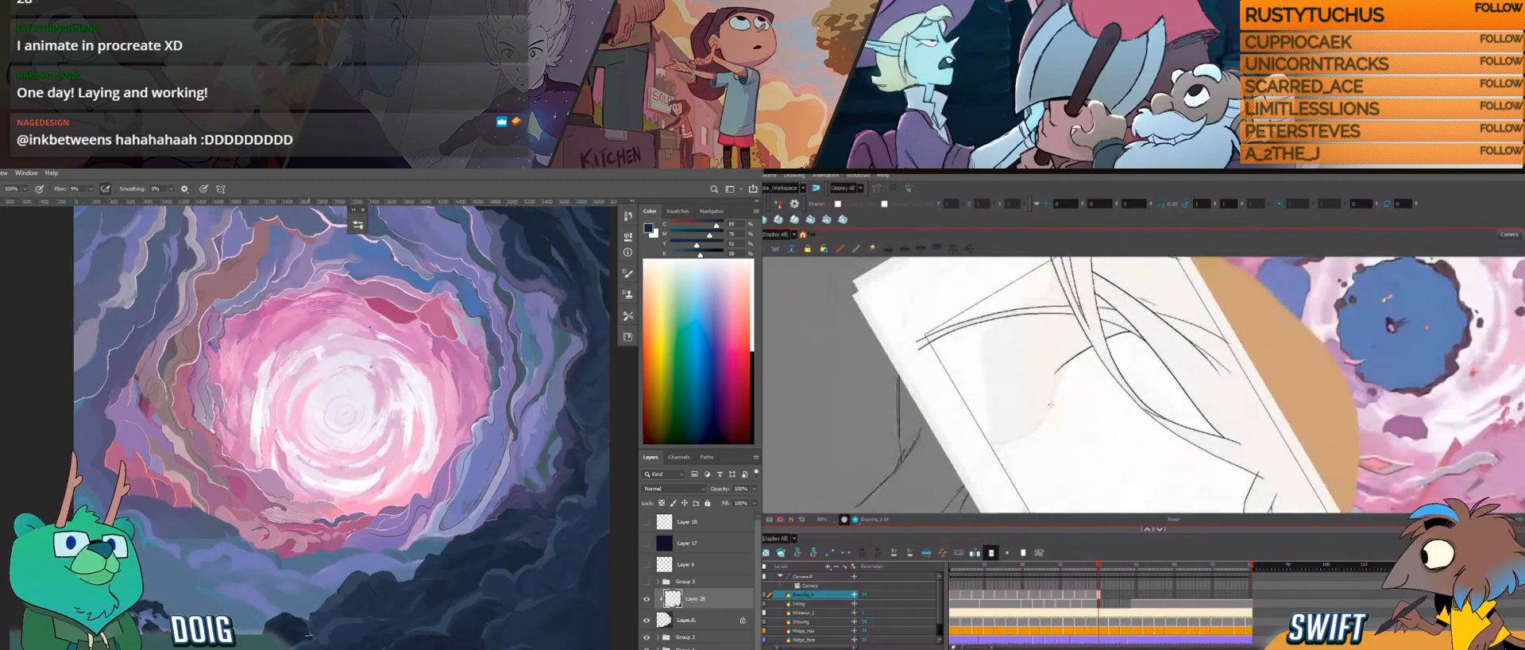
{"action": "left_click_drag", "start_coordinate": [1071, 395], "coordinate": [1062, 324]}
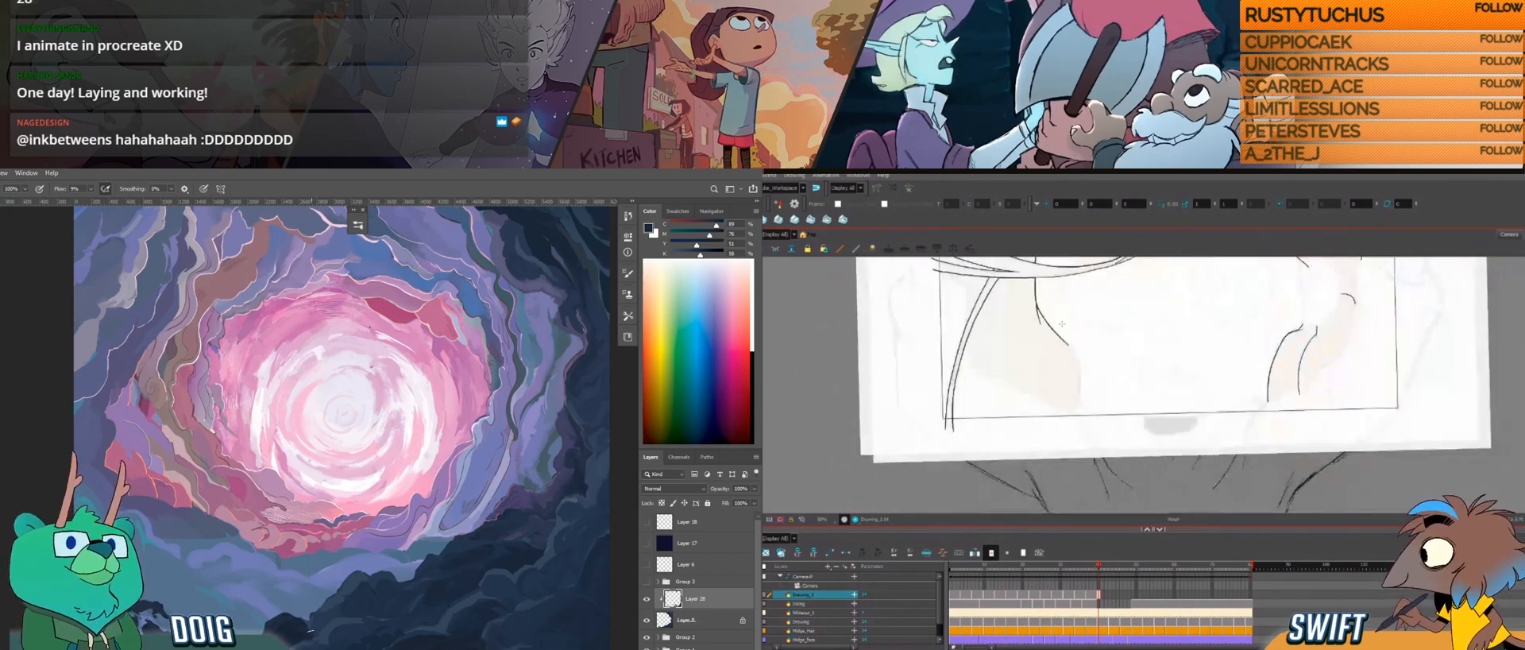
{"action": "left_click_drag", "start_coordinate": [390, 506], "coordinate": [387, 475]}
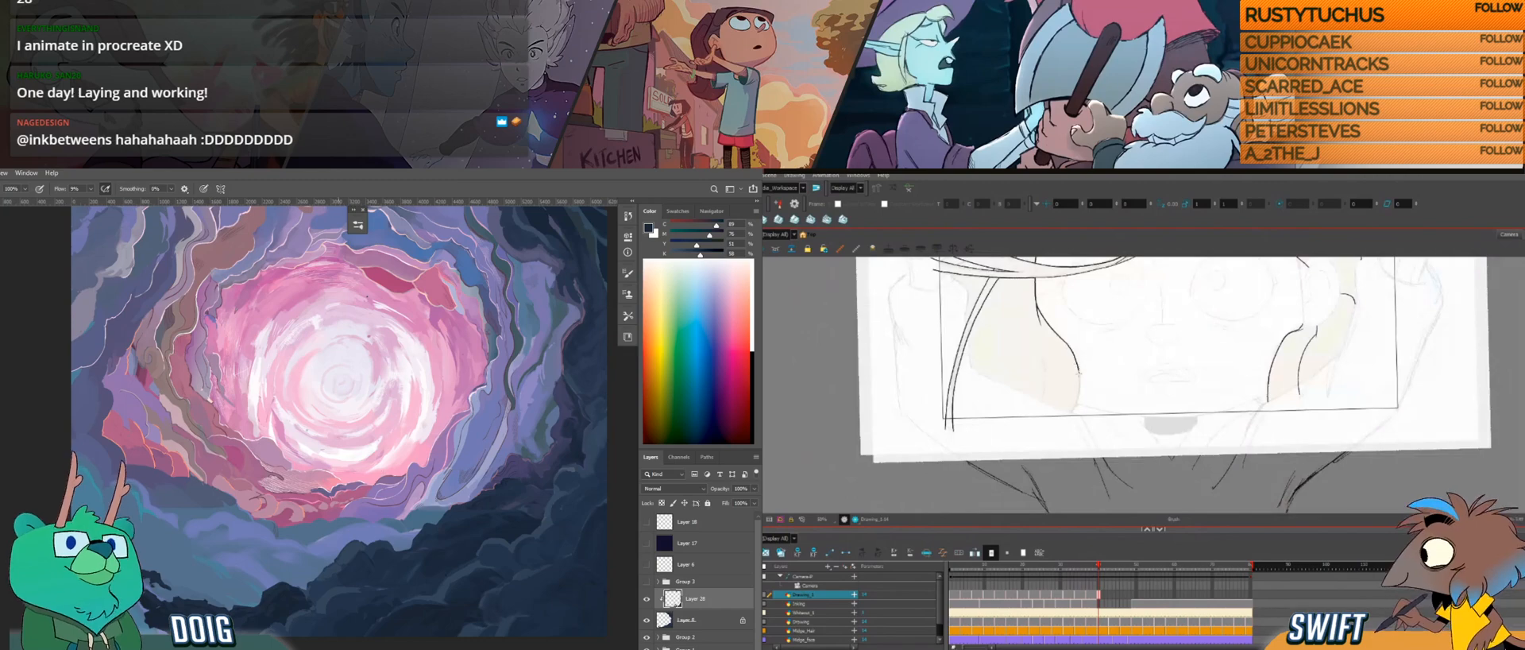
{"action": "mouse_move", "coordinate": [1080, 391]}
{"action": "left_mouse_down"}
{"action": "mouse_move", "coordinate": [1076, 412]}
{"action": "mouse_move", "coordinate": [1116, 438]}
{"action": "mouse_move", "coordinate": [1086, 441]}
{"action": "mouse_move", "coordinate": [1095, 452]}
{"action": "left_mouse_up"}
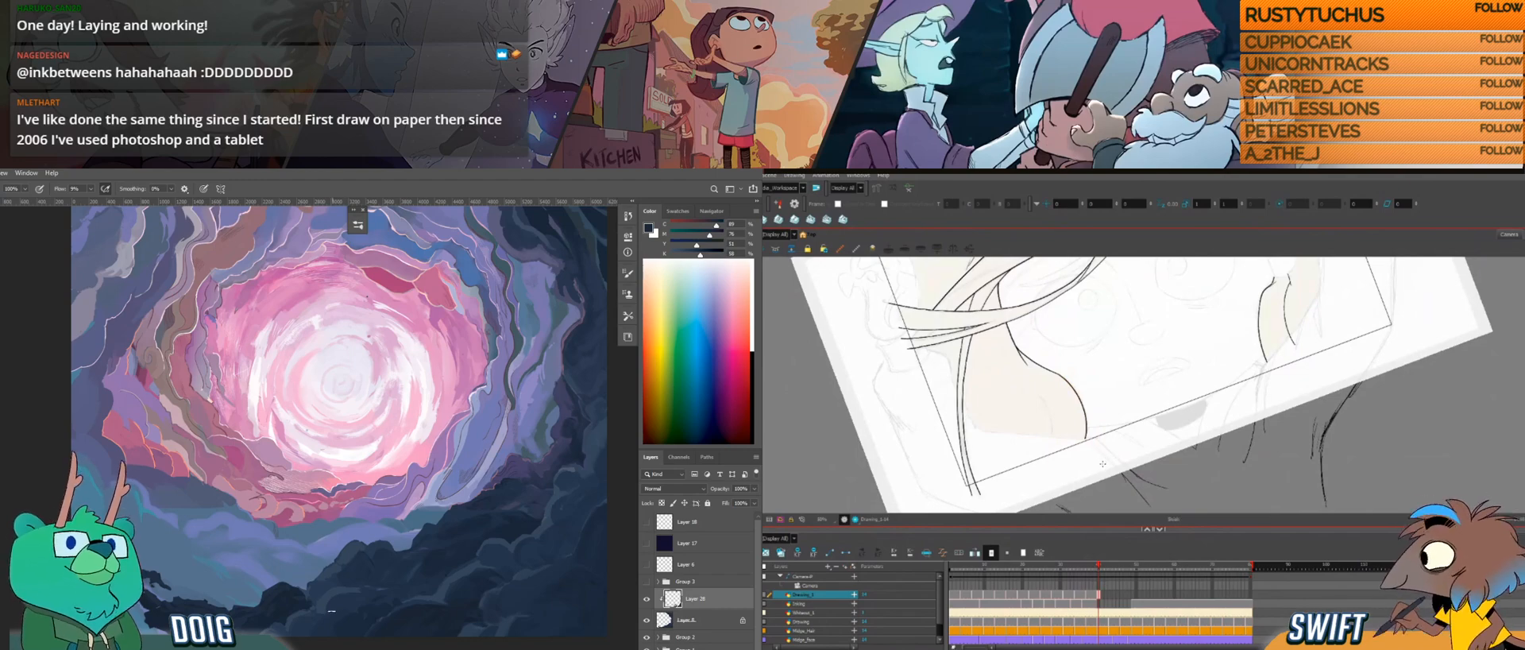
Step: Finish the lower end of the side hair's inner edge in Harmony and toggle Group 3's visibility in Photoshop
{"action": "key", "text": "ctrl+alt"}
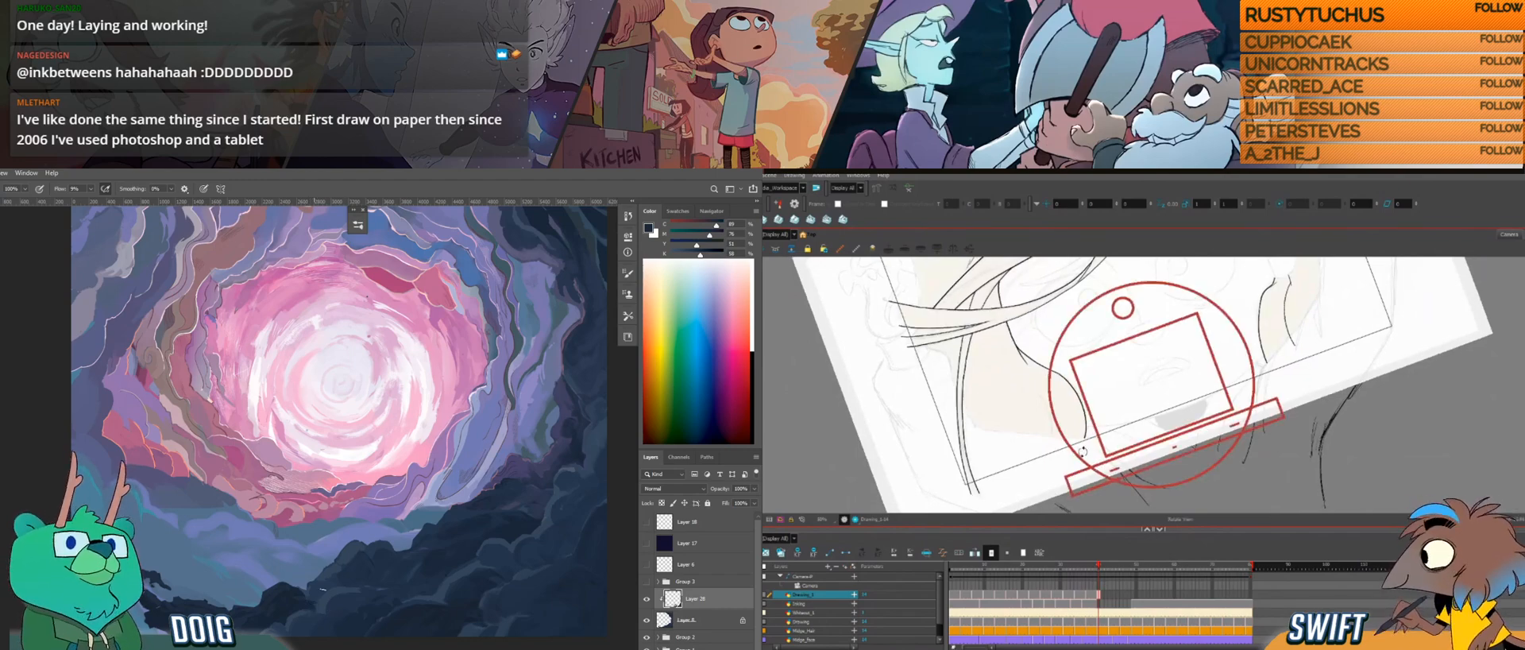
{"action": "left_click_drag", "start_coordinate": [1094, 462], "coordinate": [1074, 443]}
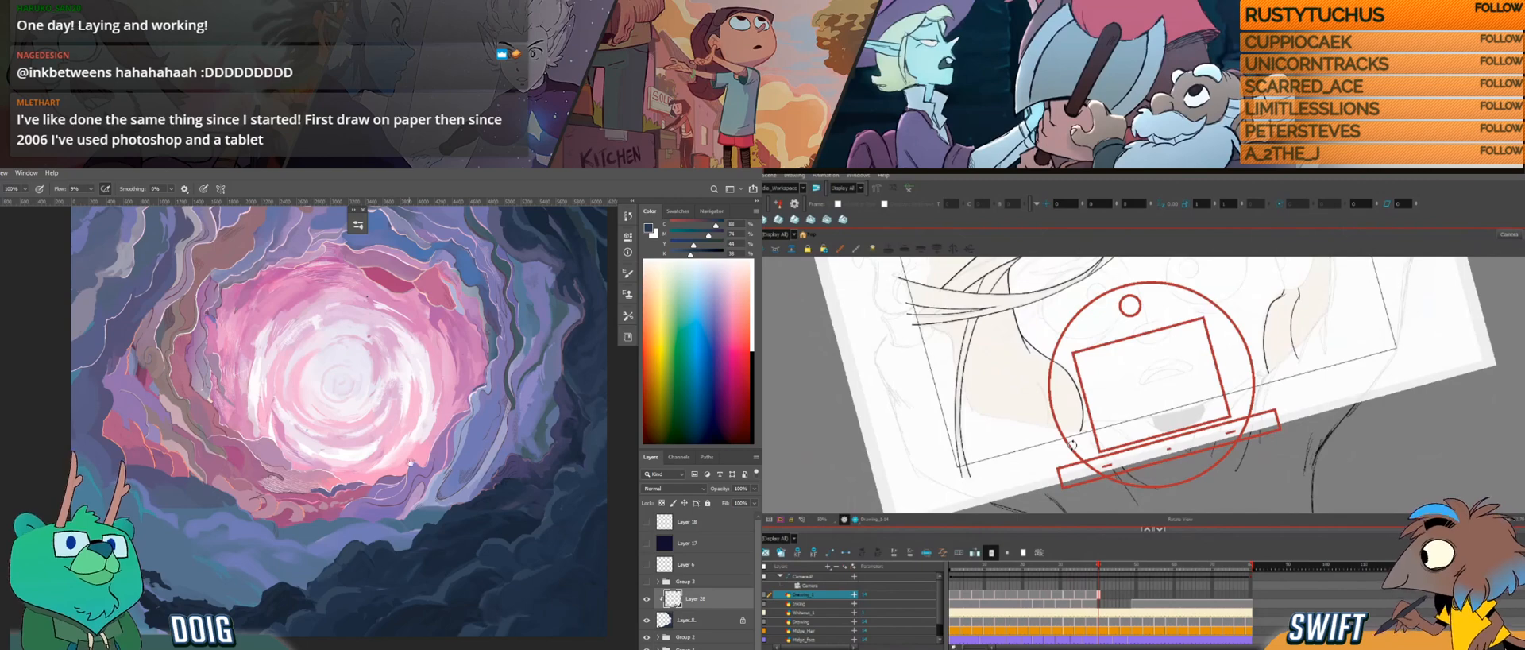
{"action": "left_click", "coordinate": [646, 580]}
{"action": "left_click_drag", "start_coordinate": [1096, 451], "coordinate": [1096, 460]}
{"action": "key", "text": "alt+s"}
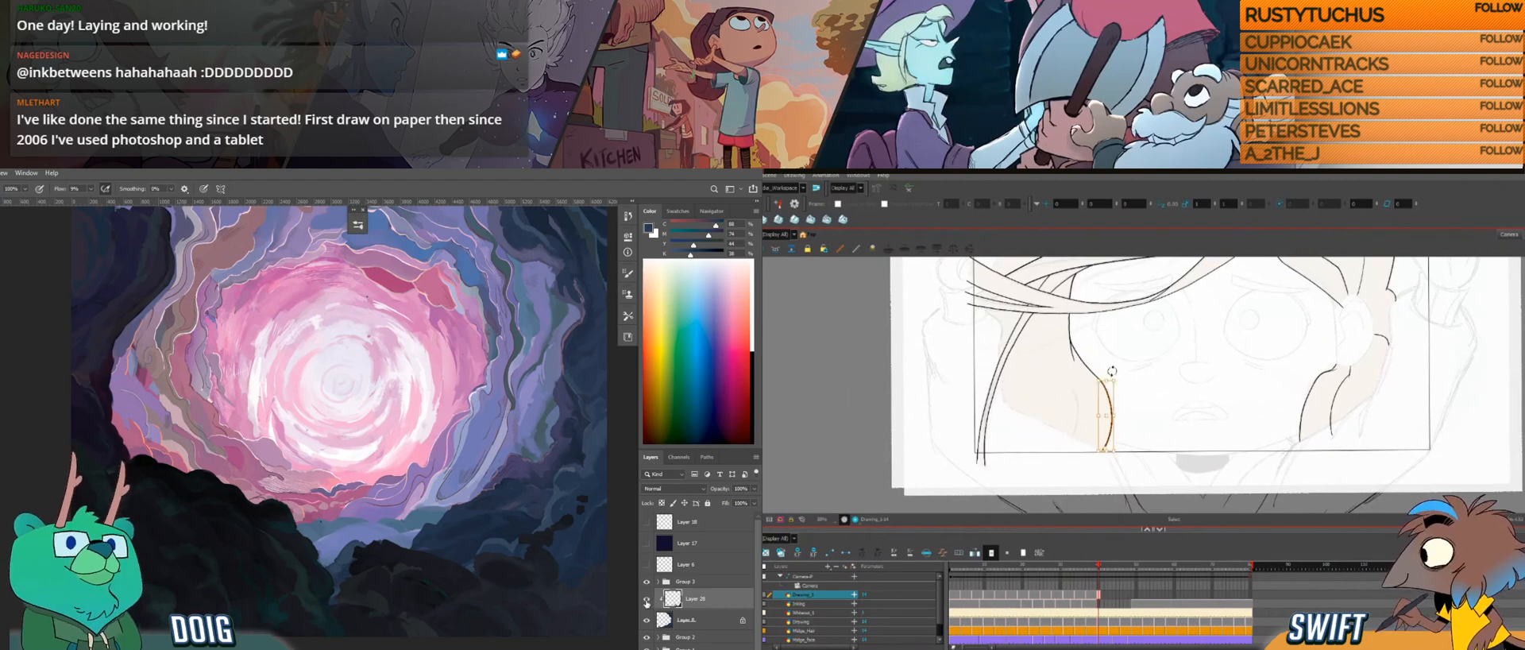
{"action": "left_click", "coordinate": [647, 582]}
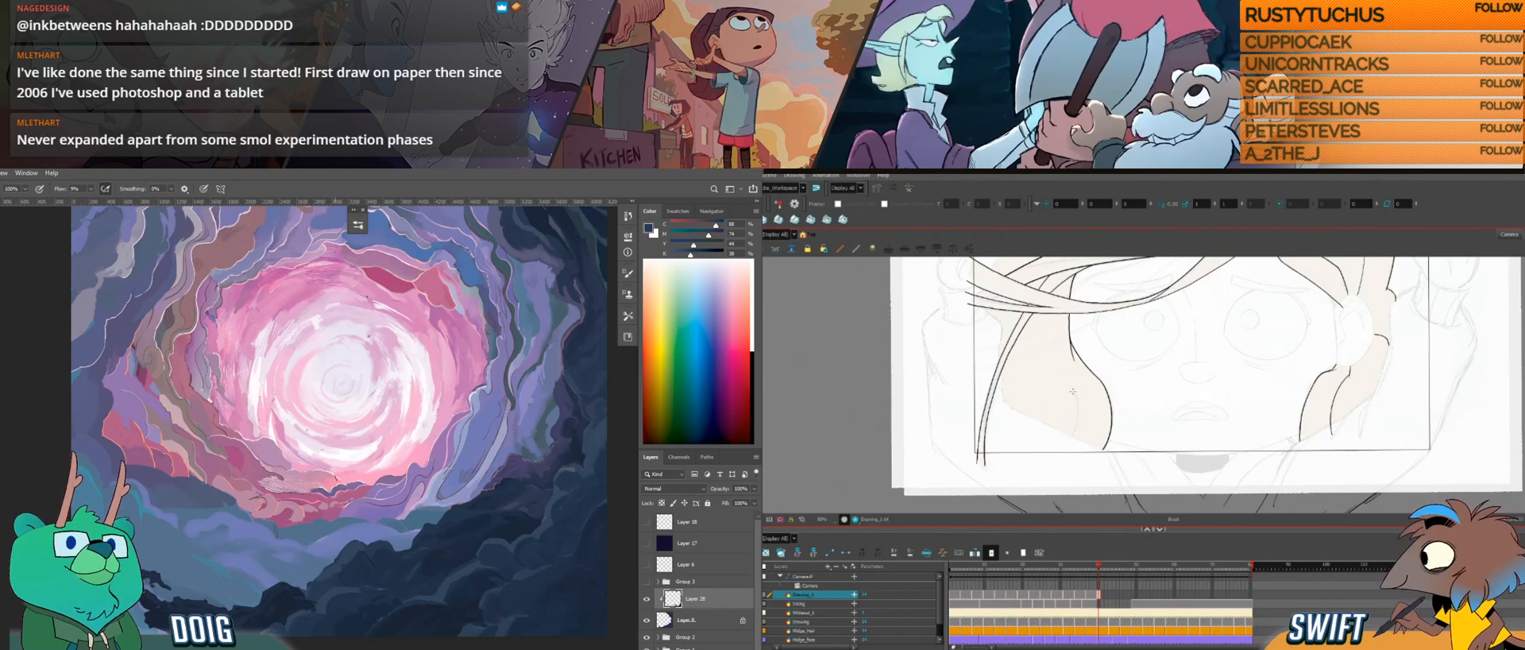
Step: Add a short strand line inside the lower side hair in Harmony and compare the drawing with its neighbouring frames
{"action": "left_click_drag", "start_coordinate": [1080, 438], "coordinate": [1122, 454]}
{"action": "left_click_drag", "start_coordinate": [1144, 457], "coordinate": [1098, 416]}
{"action": "key", "text": "f"}
{"action": "key", "text": "g"}
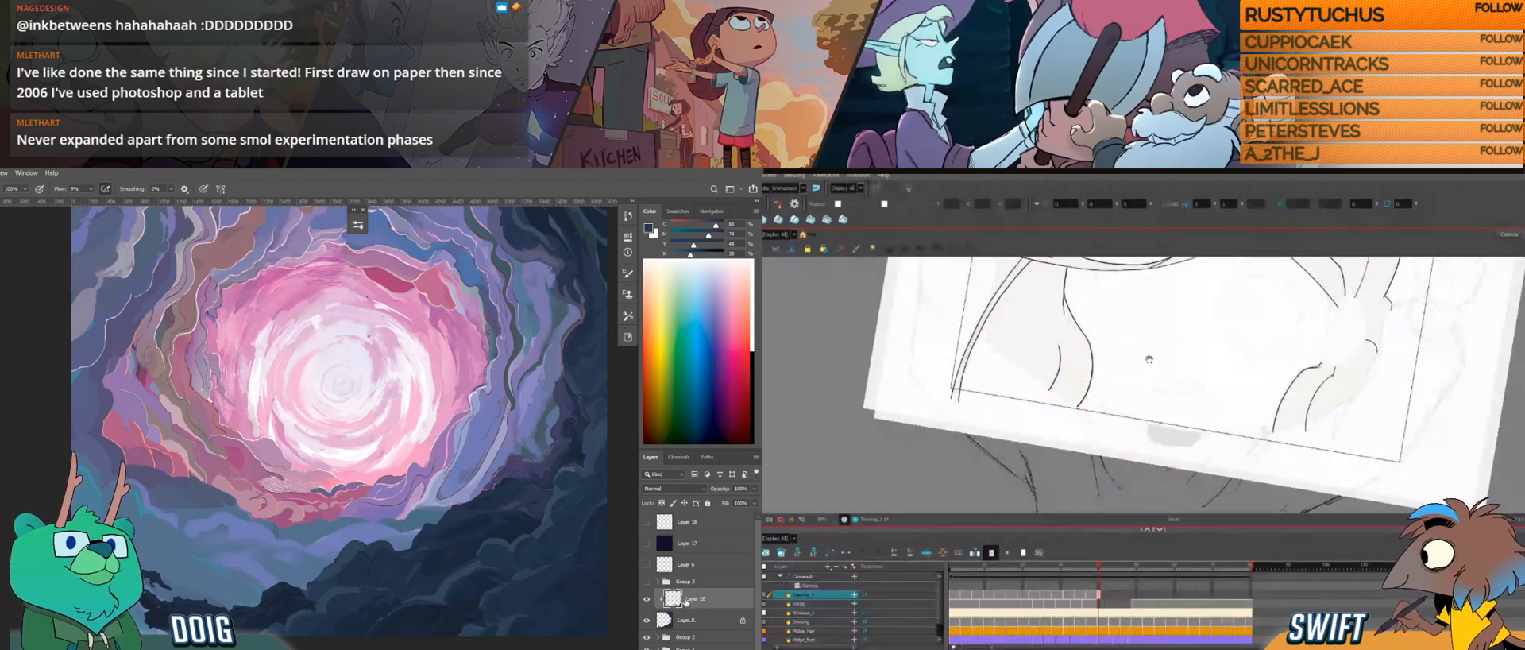
{"action": "left_click_drag", "start_coordinate": [1149, 359], "coordinate": [1149, 407]}
{"action": "left_click_drag", "start_coordinate": [1185, 346], "coordinate": [1140, 406]}
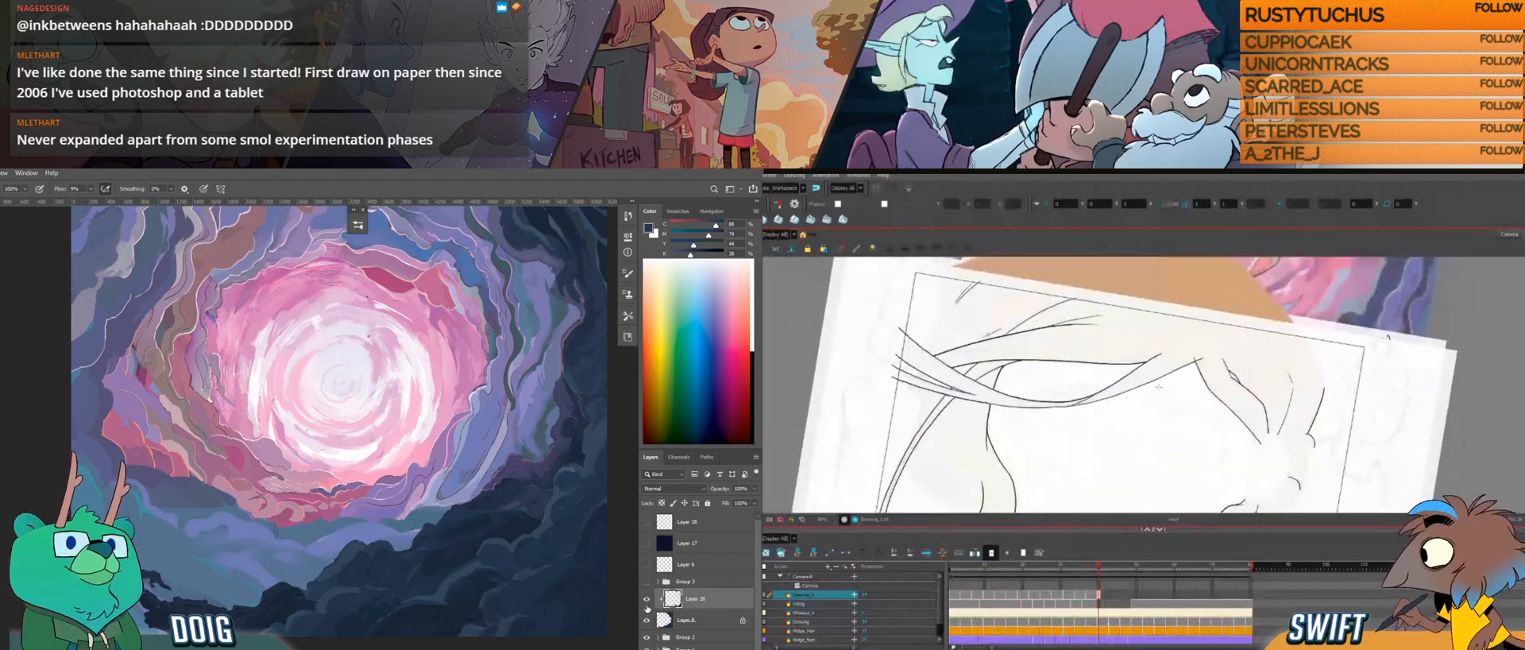
{"action": "left_click_drag", "start_coordinate": [1221, 377], "coordinate": [1182, 343]}
{"action": "mouse_move", "coordinate": [1284, 388]}
{"action": "left_mouse_down"}
{"action": "mouse_move", "coordinate": [1238, 333]}
{"action": "mouse_move", "coordinate": [1222, 397]}
{"action": "left_mouse_up"}
{"action": "key", "text": "f"}
{"action": "key", "text": "g"}
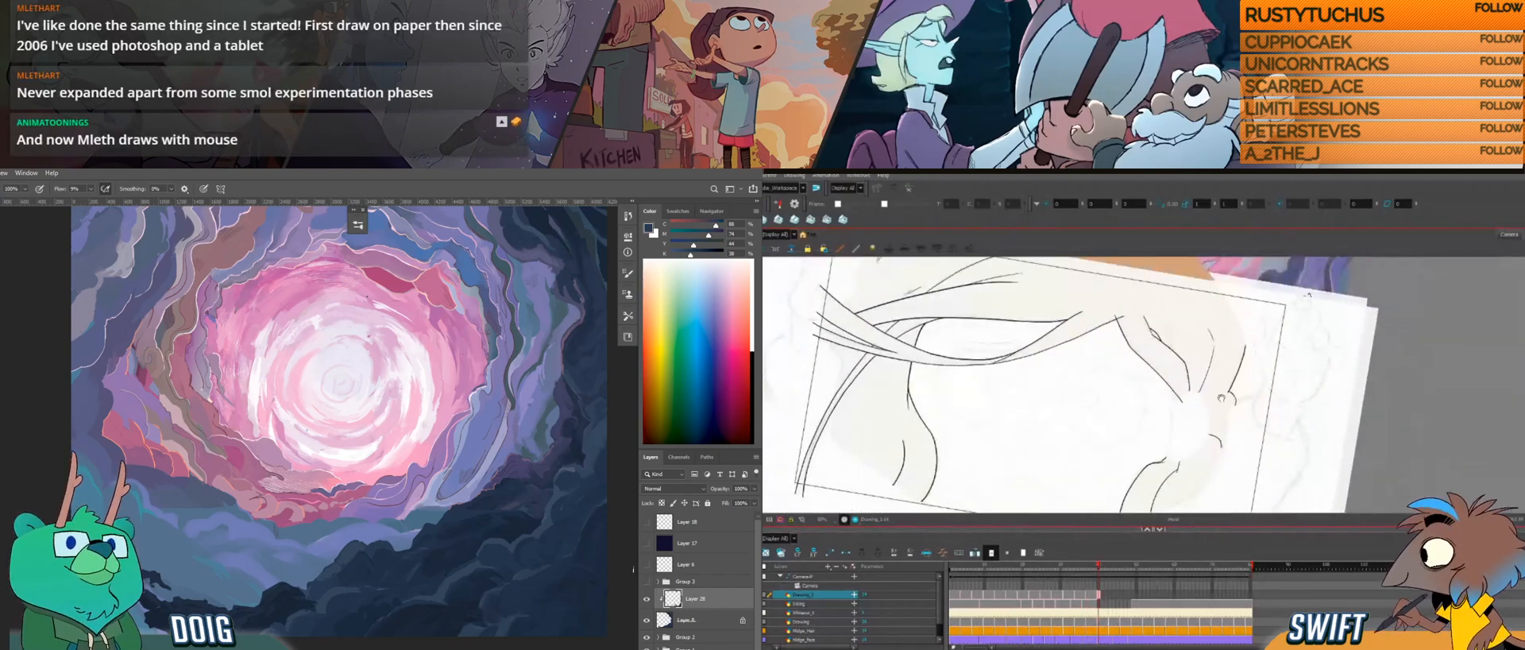
Step: Go to the next empty frame and draw the long hair strand's first line across the face along the sketch
{"action": "left_click", "coordinate": [1107, 597]}
{"action": "left_click", "coordinate": [1110, 598]}
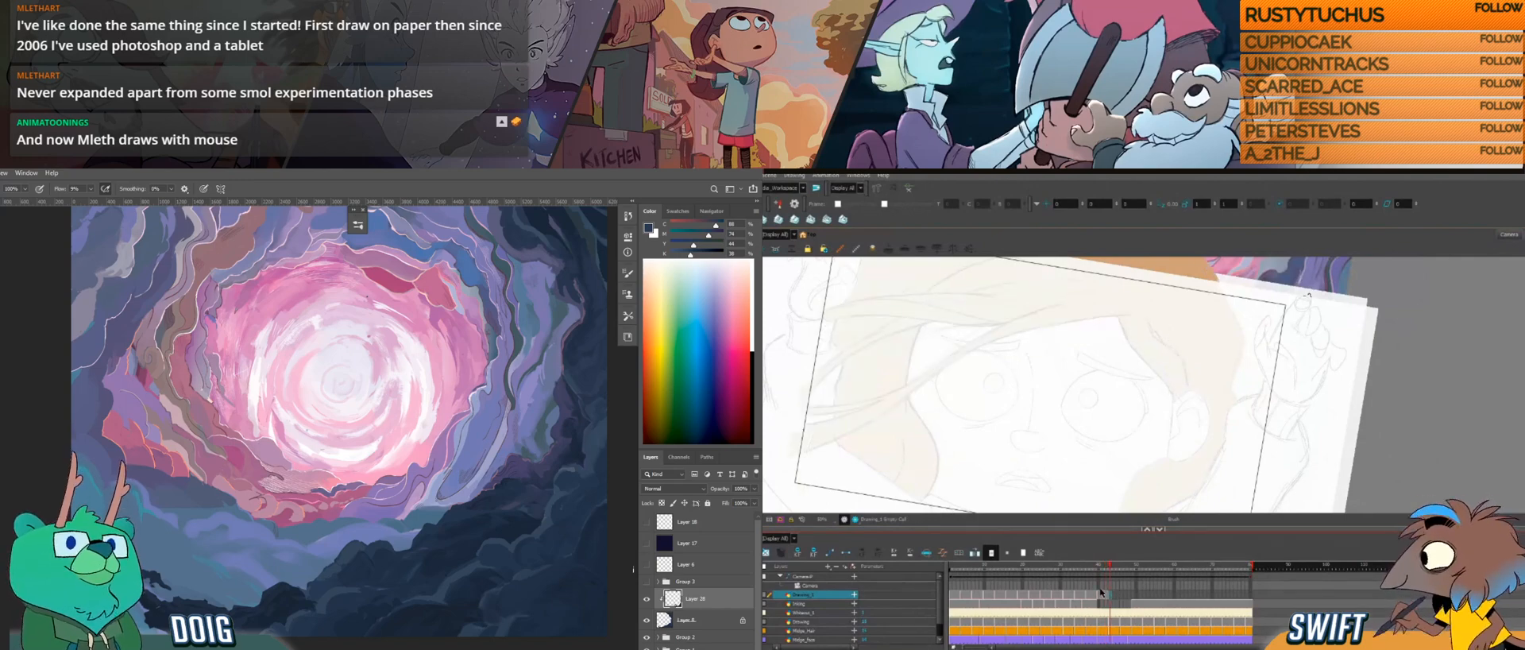
{"action": "mouse_move", "coordinate": [1035, 411]}
{"action": "left_mouse_down"}
{"action": "mouse_move", "coordinate": [1107, 427]}
{"action": "mouse_move", "coordinate": [1128, 402]}
{"action": "mouse_move", "coordinate": [1089, 417]}
{"action": "left_mouse_up"}
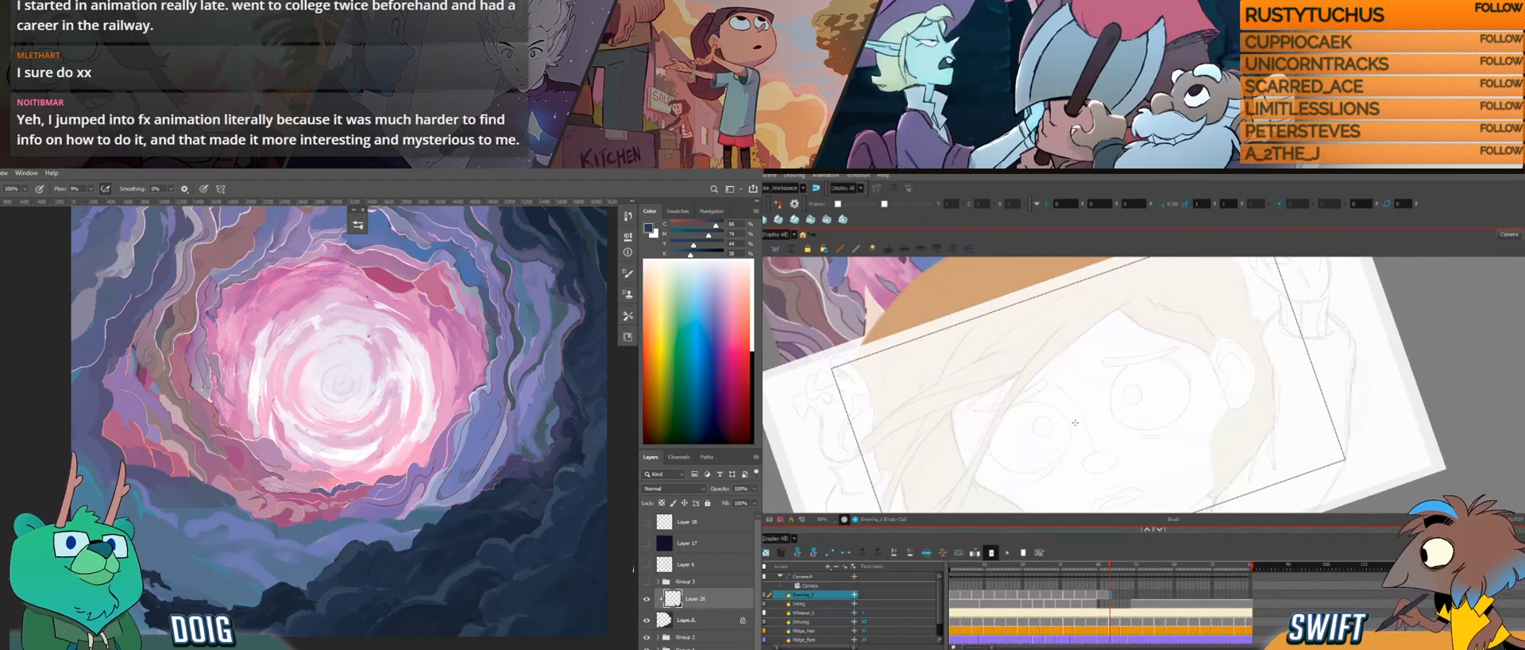
{"action": "left_click_drag", "start_coordinate": [1025, 449], "coordinate": [1150, 404]}
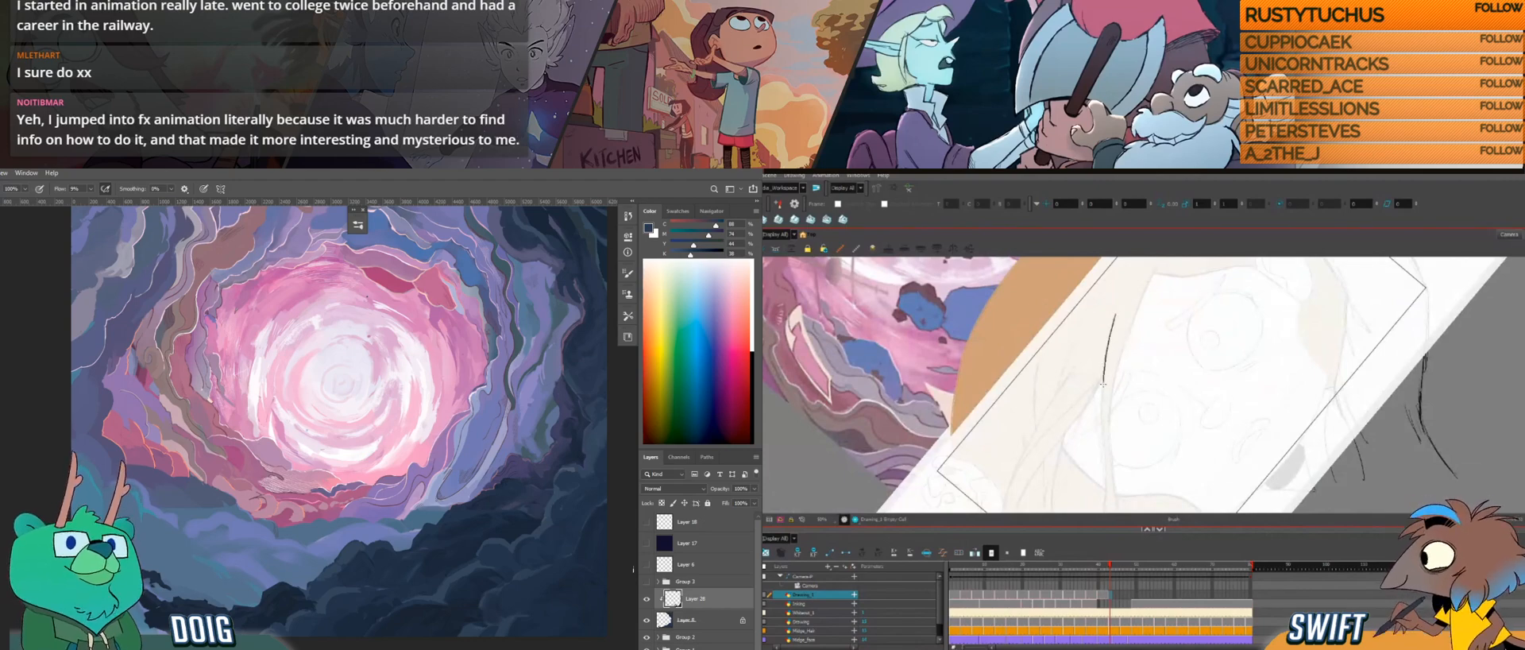
{"action": "left_click_drag", "start_coordinate": [1102, 407], "coordinate": [1103, 447]}
{"action": "left_click_drag", "start_coordinate": [1104, 473], "coordinate": [1108, 492]}
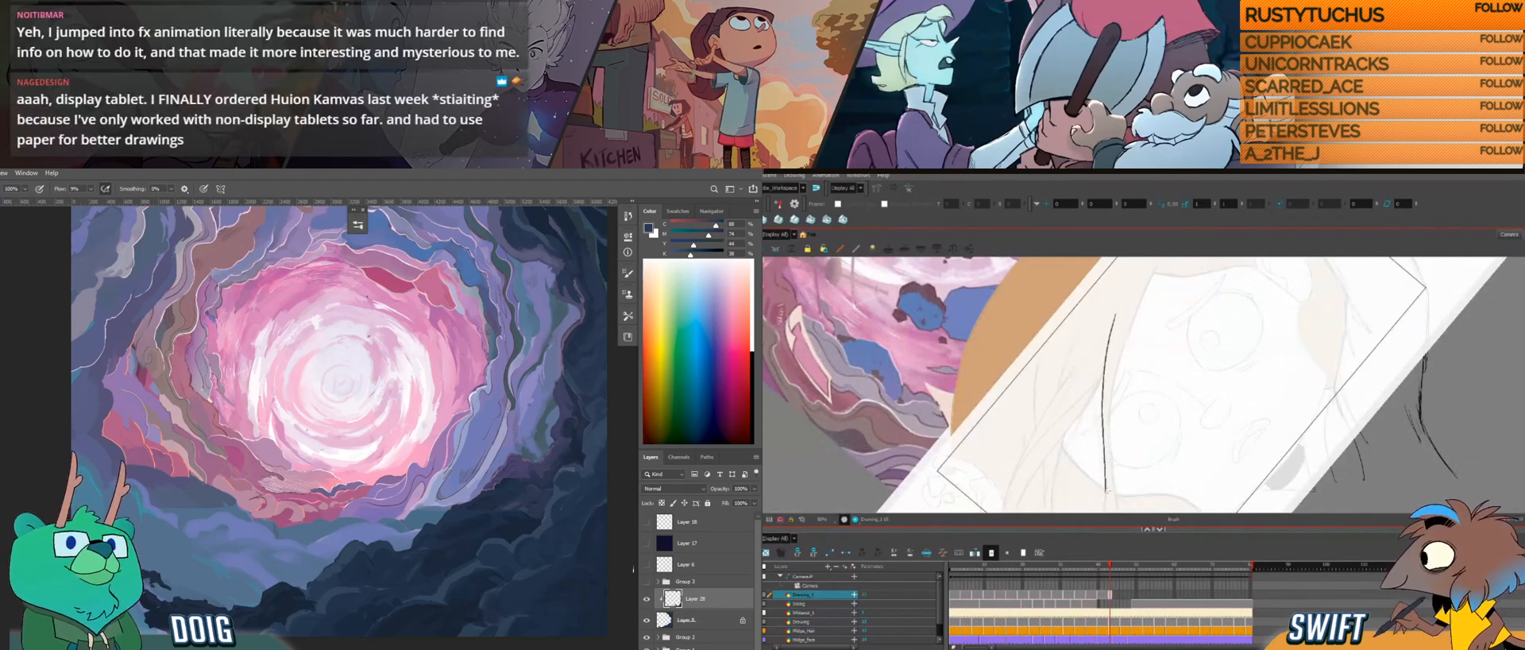
Step: Continue the long strand line along its curve to the tip just past the frame border
{"action": "left_click_drag", "start_coordinate": [1115, 387], "coordinate": [1113, 360]}
{"action": "left_click_drag", "start_coordinate": [1120, 450], "coordinate": [1151, 457]}
{"action": "left_click_drag", "start_coordinate": [1109, 421], "coordinate": [1101, 344]}
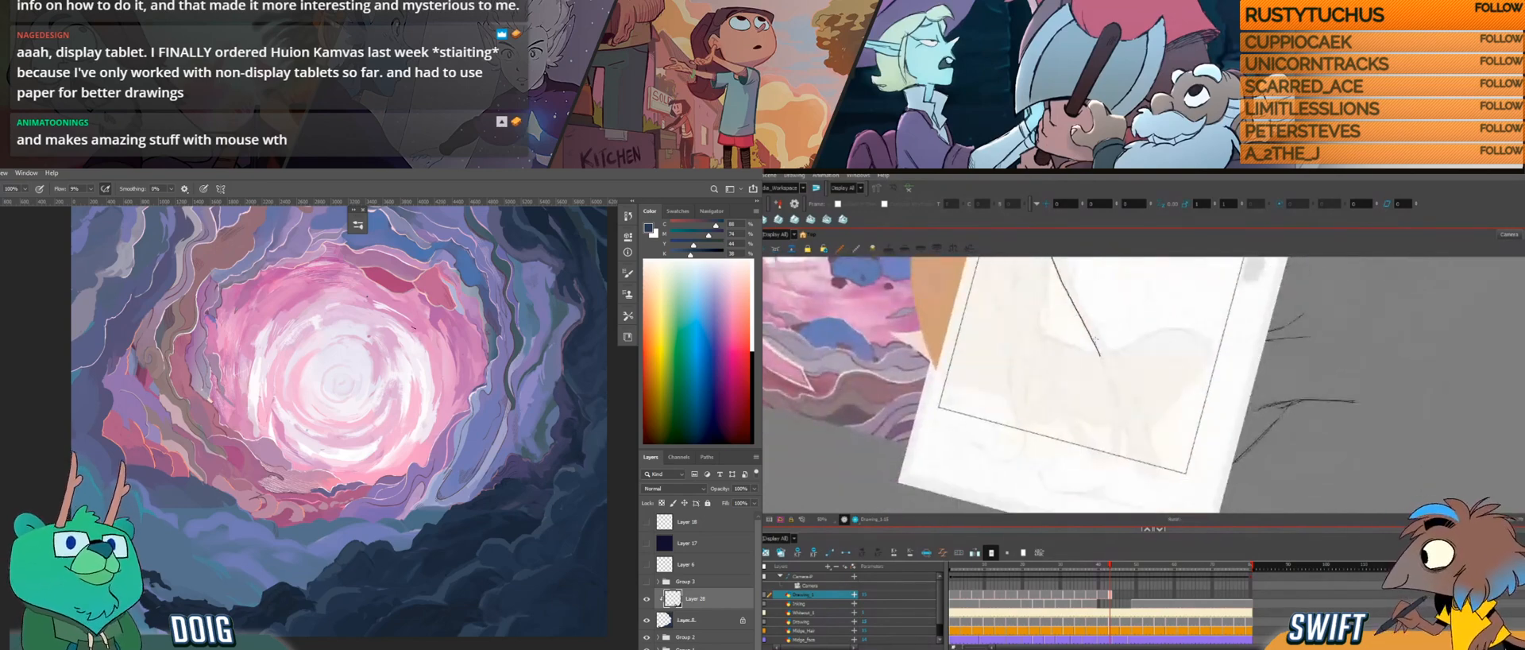
{"action": "left_click_drag", "start_coordinate": [1110, 398], "coordinate": [1111, 456]}
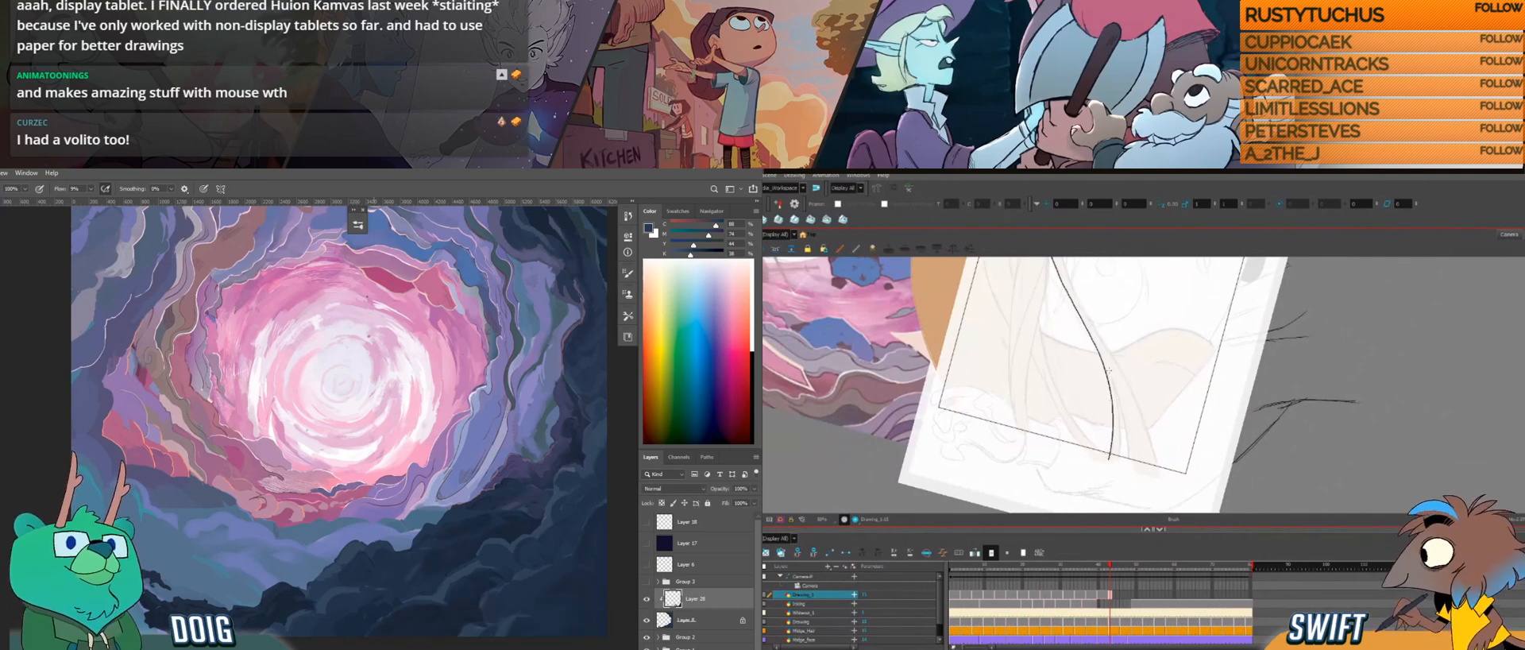
Step: Draw additional fine hair lines beside the long strand's tip, converging into the strand above it
{"action": "left_click_drag", "start_coordinate": [1118, 416], "coordinate": [1119, 447]}
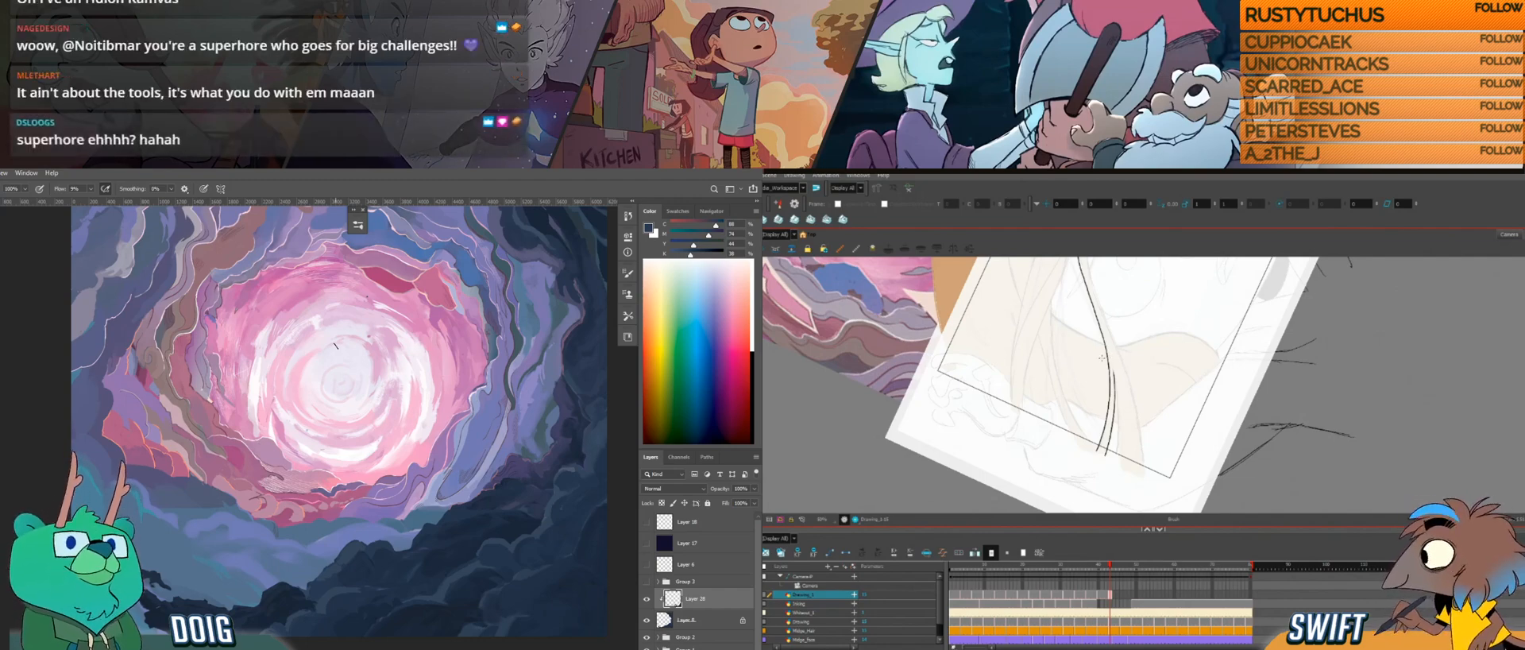
{"action": "mouse_move", "coordinate": [1119, 370]}
{"action": "left_mouse_down"}
{"action": "mouse_move", "coordinate": [1105, 351]}
{"action": "mouse_move", "coordinate": [1100, 441]}
{"action": "left_mouse_up"}
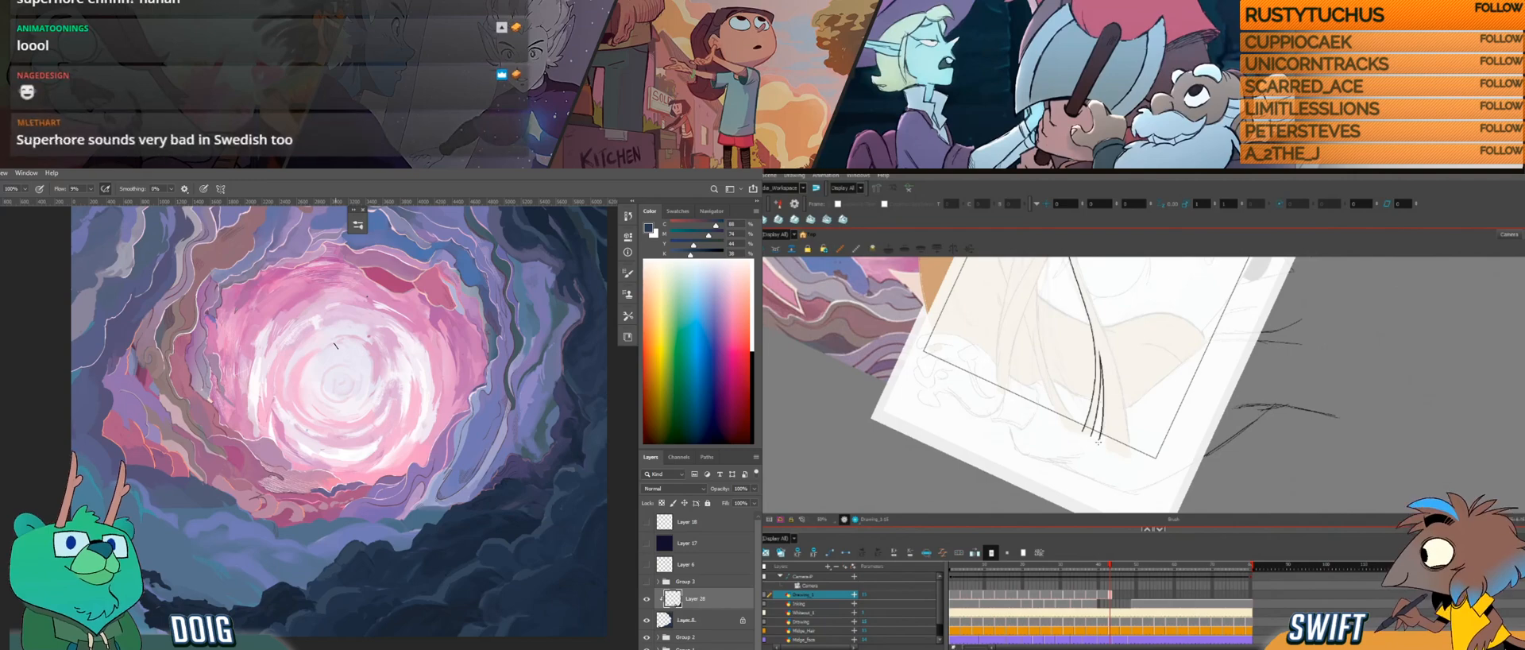
{"action": "key", "text": "ctrl+alt"}
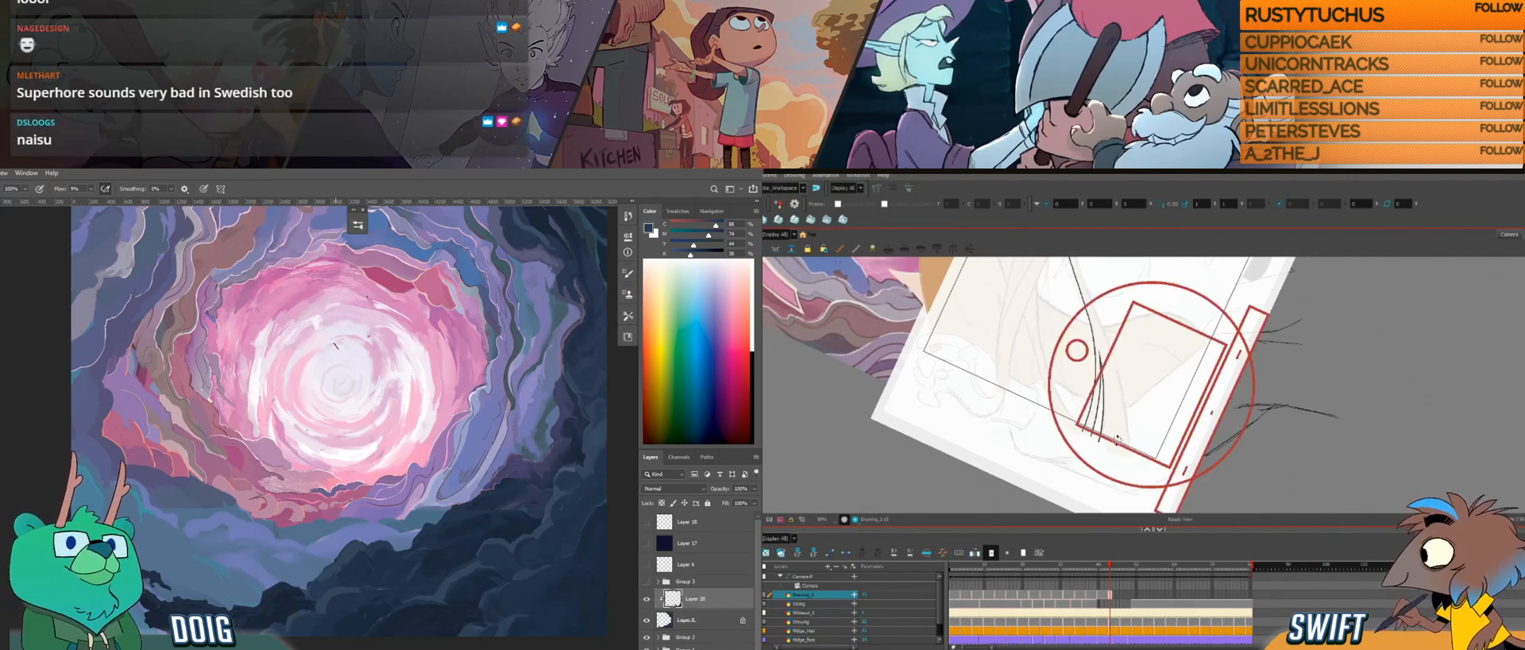
{"action": "mouse_move", "coordinate": [1124, 410]}
{"action": "left_mouse_down"}
{"action": "mouse_move", "coordinate": [1115, 435]}
{"action": "mouse_move", "coordinate": [1111, 402]}
{"action": "mouse_move", "coordinate": [1112, 448]}
{"action": "left_mouse_up"}
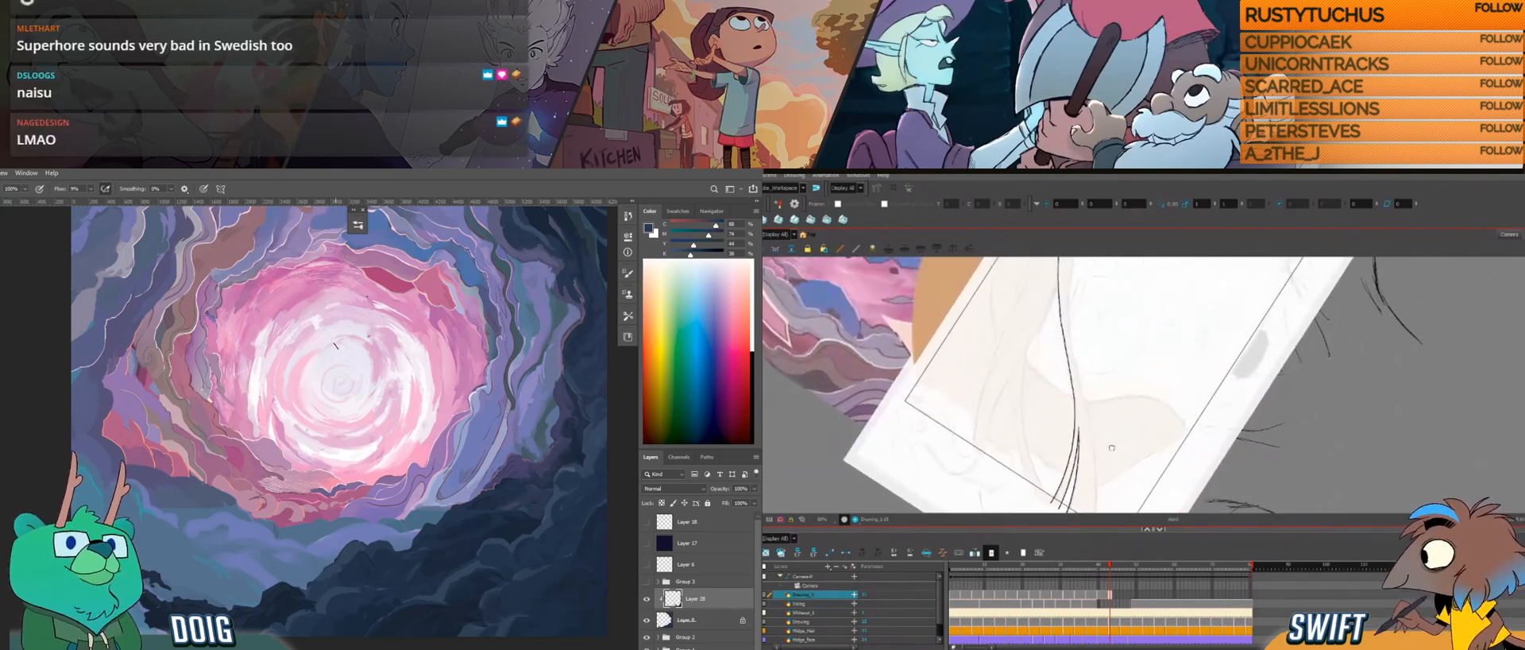
{"action": "left_click_drag", "start_coordinate": [1101, 396], "coordinate": [1091, 383]}
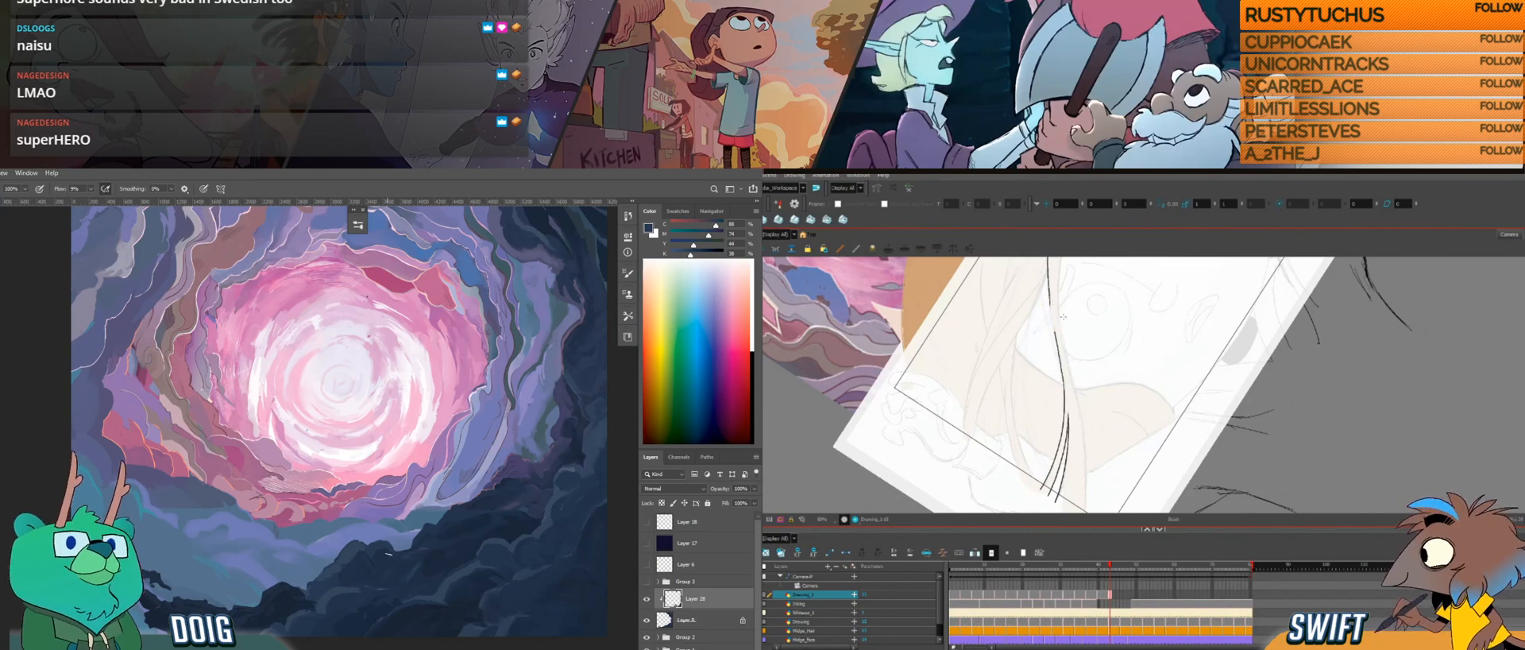
Step: Switch to Photoshop and sample a dark blue from the rocks near the painting's lower edge for the Brush
{"action": "left_click_drag", "start_coordinate": [395, 588], "coordinate": [362, 493]}
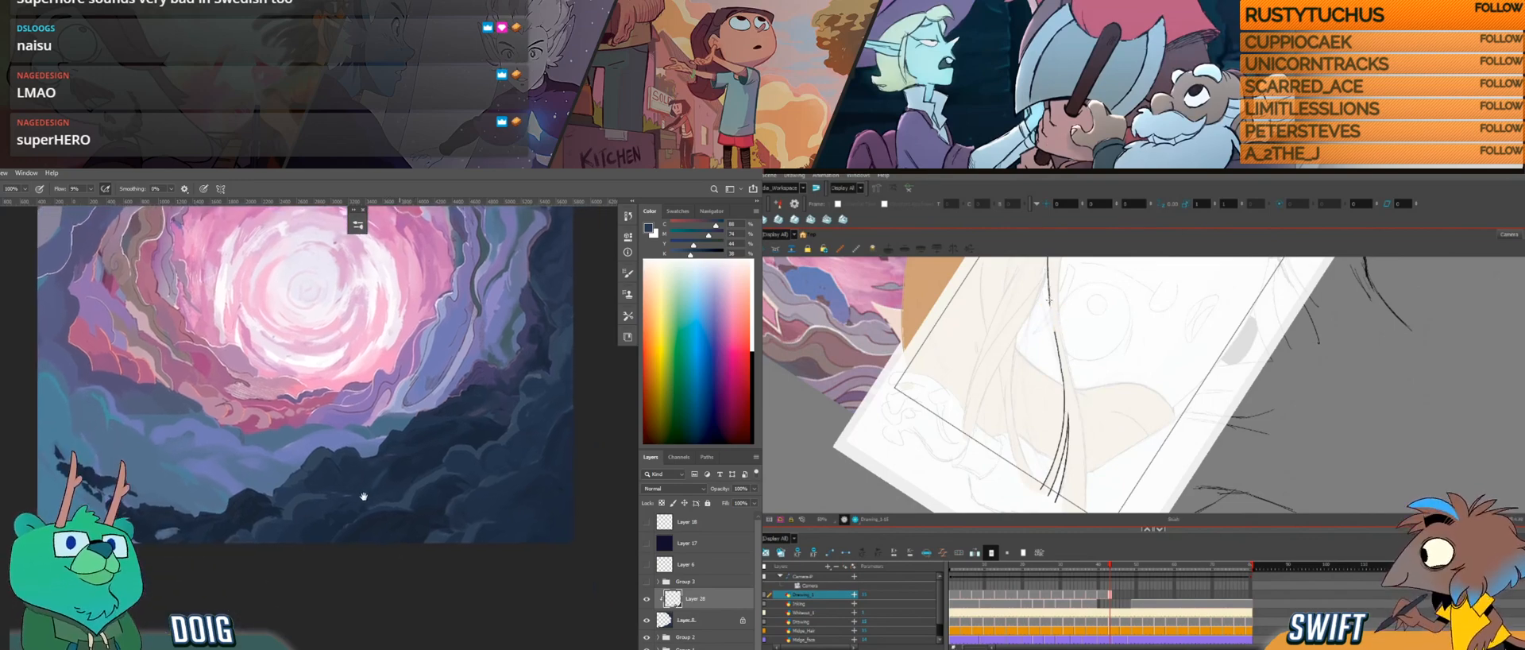
{"action": "key", "text": "i"}
{"action": "left_click", "coordinate": [411, 541]}
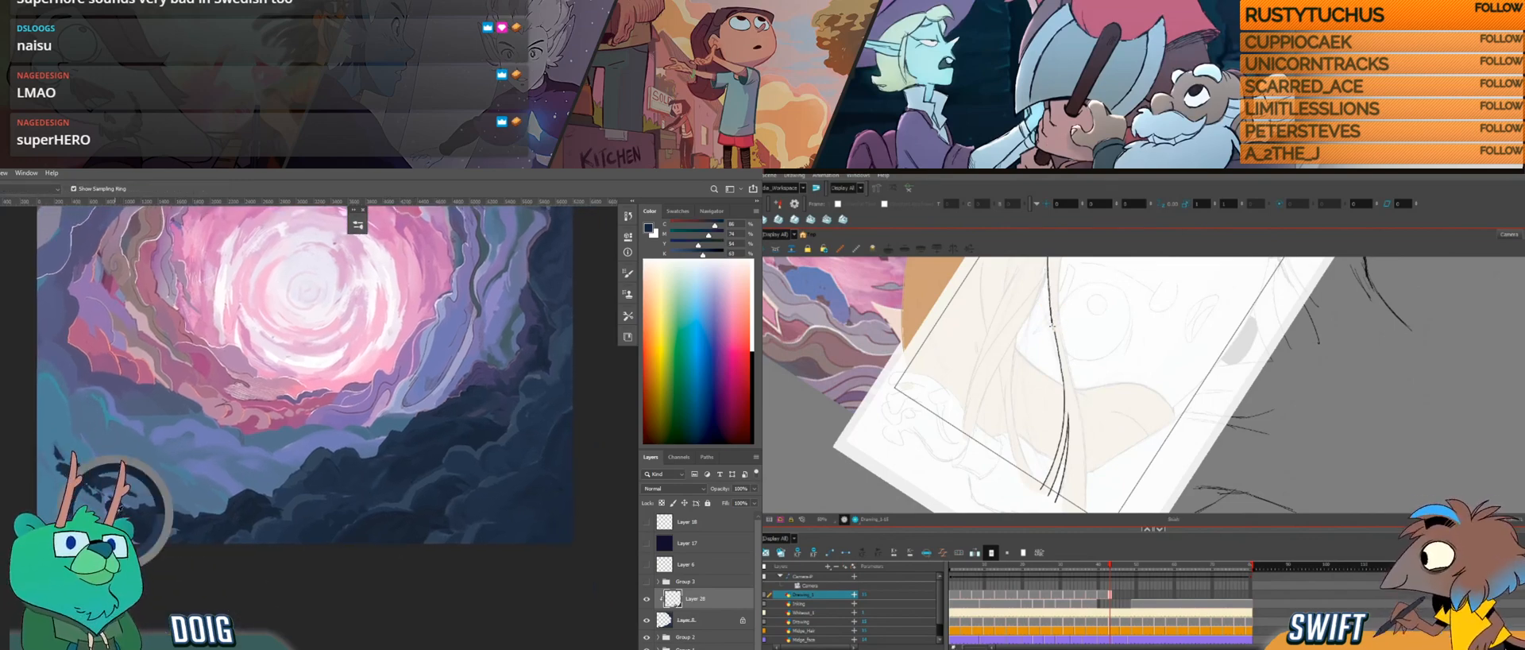
{"action": "key", "text": "b"}
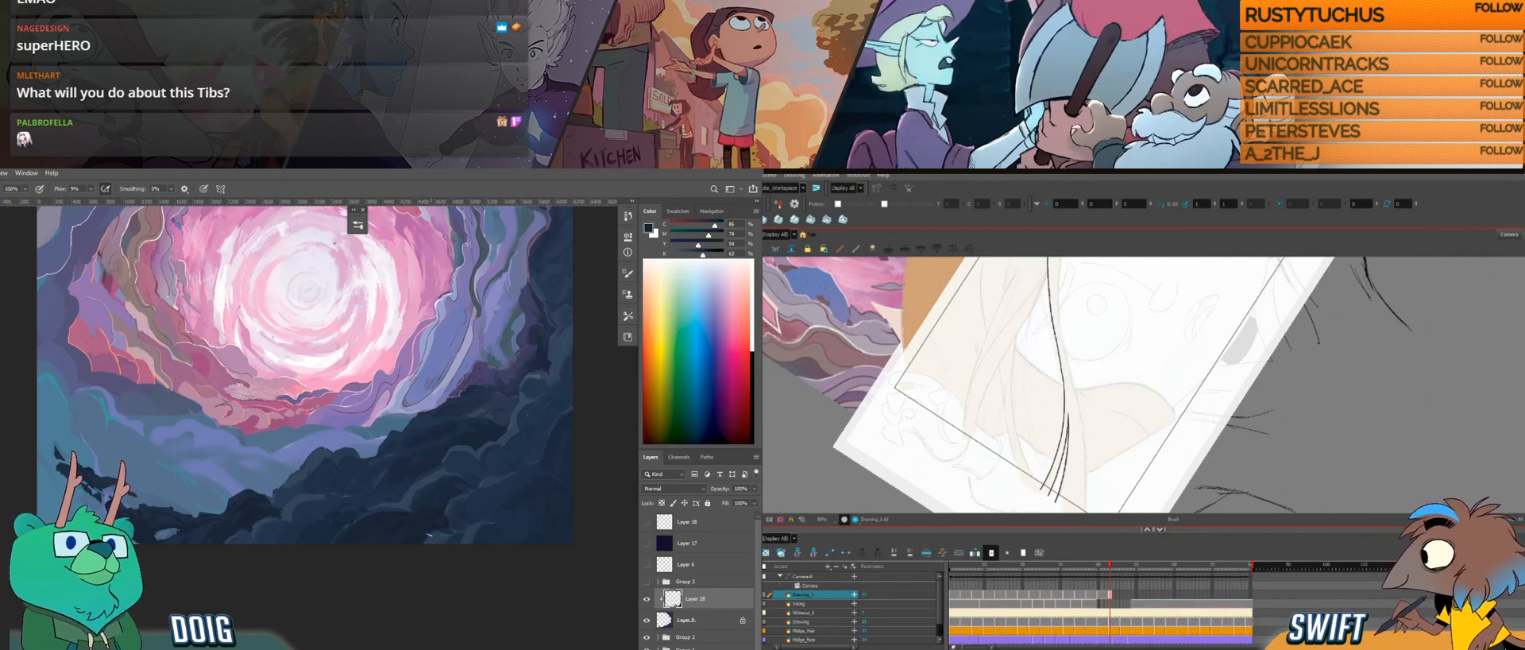
{"action": "key", "text": "ctrl+plus"}
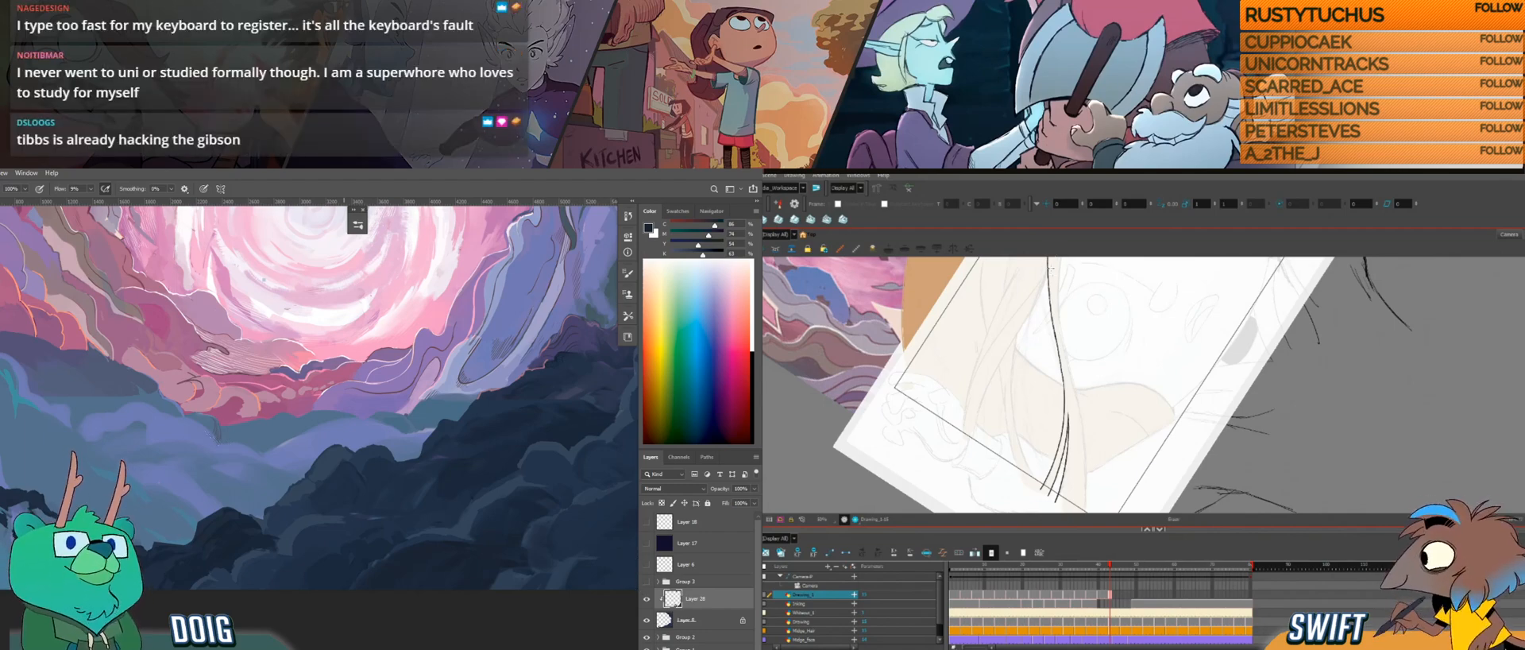
Step: Draw the long strand's second edge in Harmony, from the strand's middle up to the hair above the forehead
{"action": "left_click_drag", "start_coordinate": [1065, 296], "coordinate": [1058, 279]}
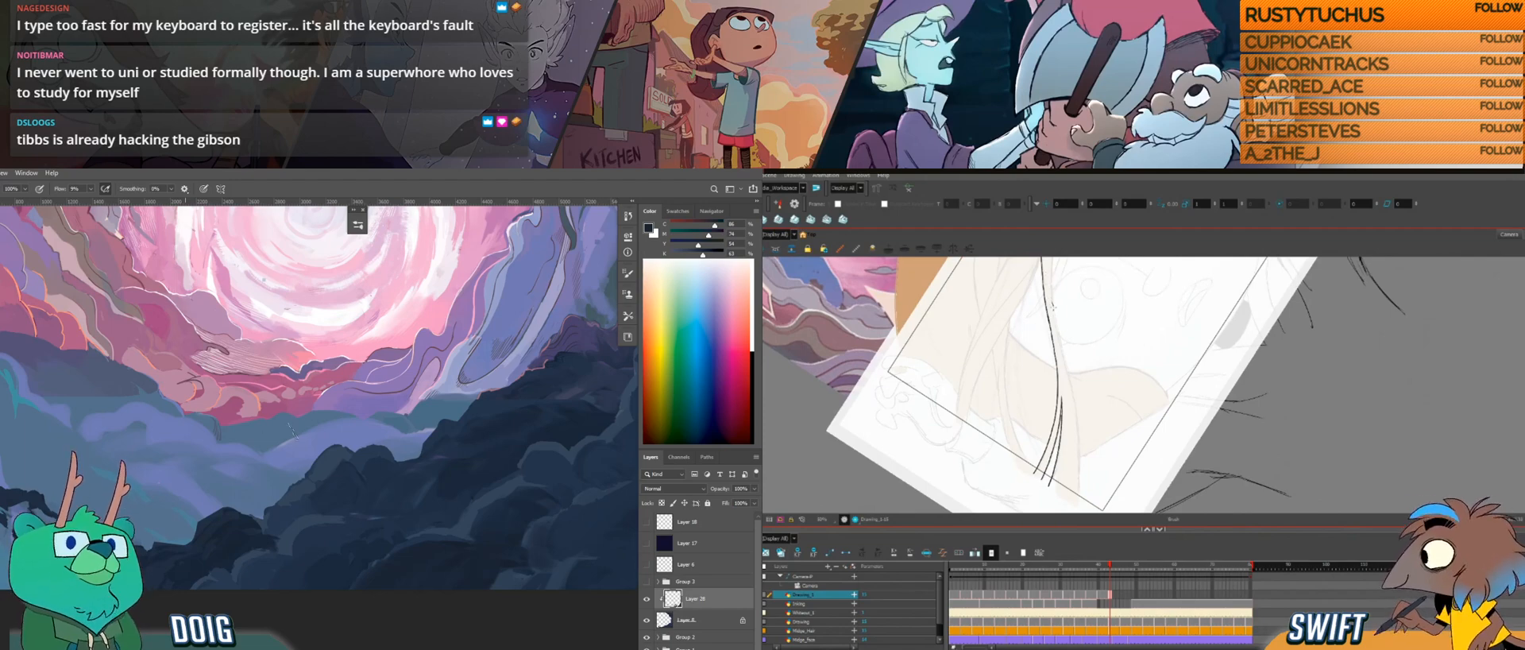
{"action": "left_click_drag", "start_coordinate": [1051, 302], "coordinate": [1076, 504]}
{"action": "mouse_move", "coordinate": [1099, 453]}
{"action": "left_mouse_down"}
{"action": "mouse_move", "coordinate": [1072, 464]}
{"action": "mouse_move", "coordinate": [1175, 402]}
{"action": "left_mouse_up"}
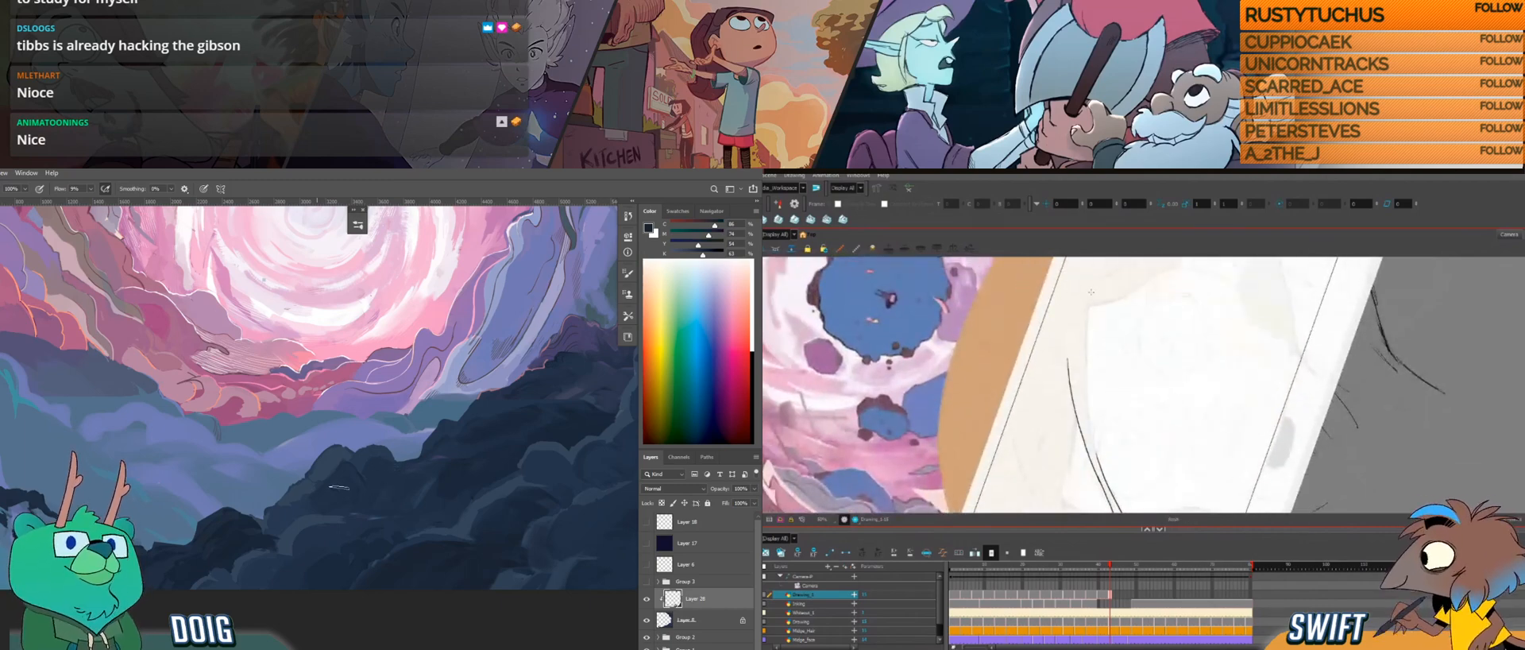
{"action": "left_click_drag", "start_coordinate": [1089, 298], "coordinate": [1100, 462]}
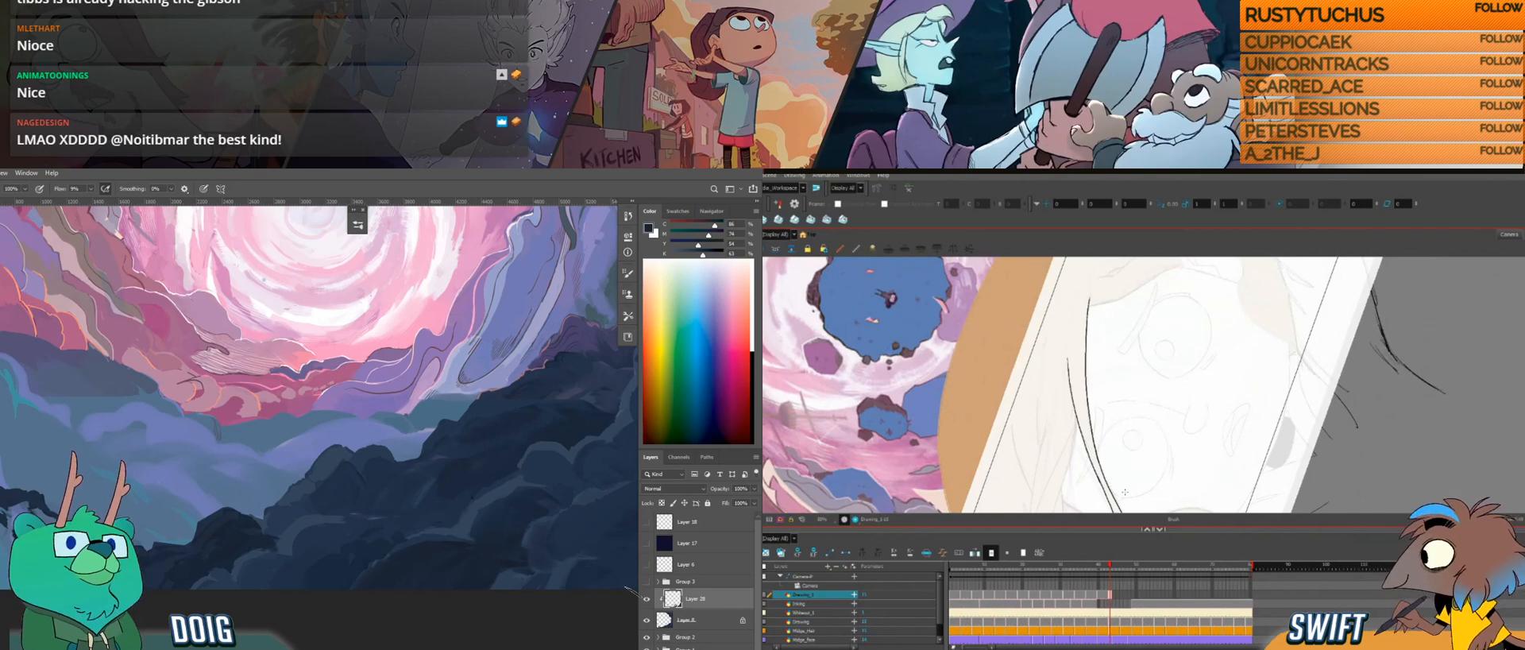
Step: Extend the hairline over the forehead to its corner and start the hair edge running down toward the ear
{"action": "key", "text": "ctrl+alt"}
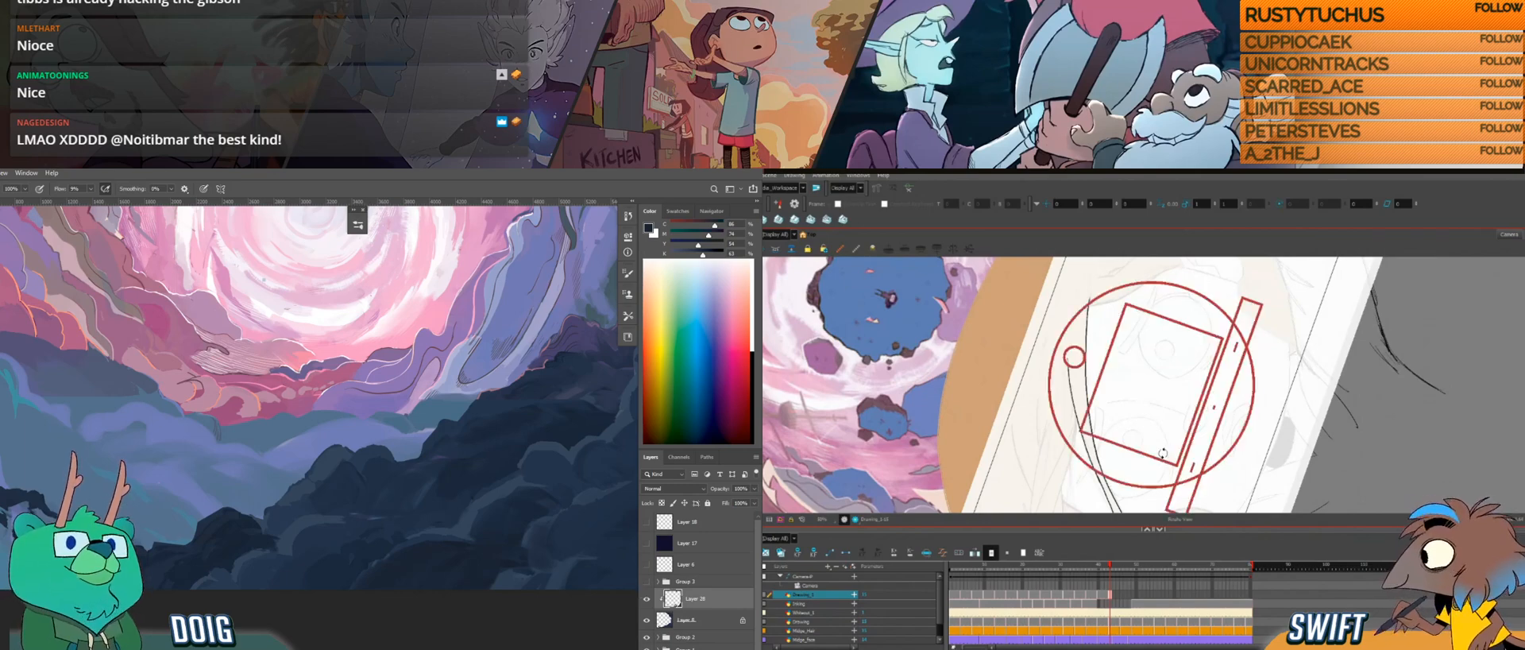
{"action": "left_click_drag", "start_coordinate": [1163, 453], "coordinate": [1130, 478]}
{"action": "key", "text": "space"}
{"action": "left_click_drag", "start_coordinate": [1143, 405], "coordinate": [1143, 512]}
{"action": "key", "text": "ctrl+alt"}
{"action": "left_click_drag", "start_coordinate": [1184, 429], "coordinate": [1178, 371]}
{"action": "key", "text": "space"}
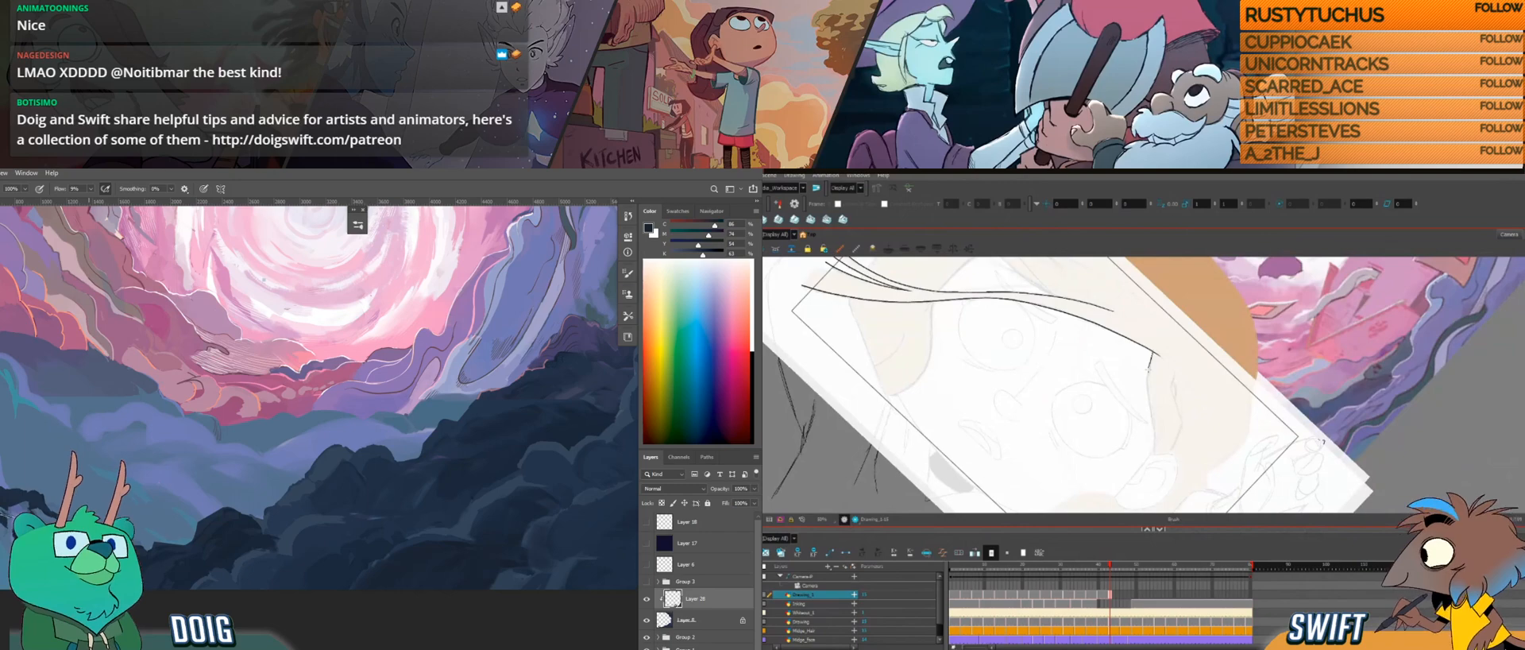
Step: Undo the rough strokes and redraw the hair edge from the forehead corner down to the ear
{"action": "key", "text": "ctrl+z"}
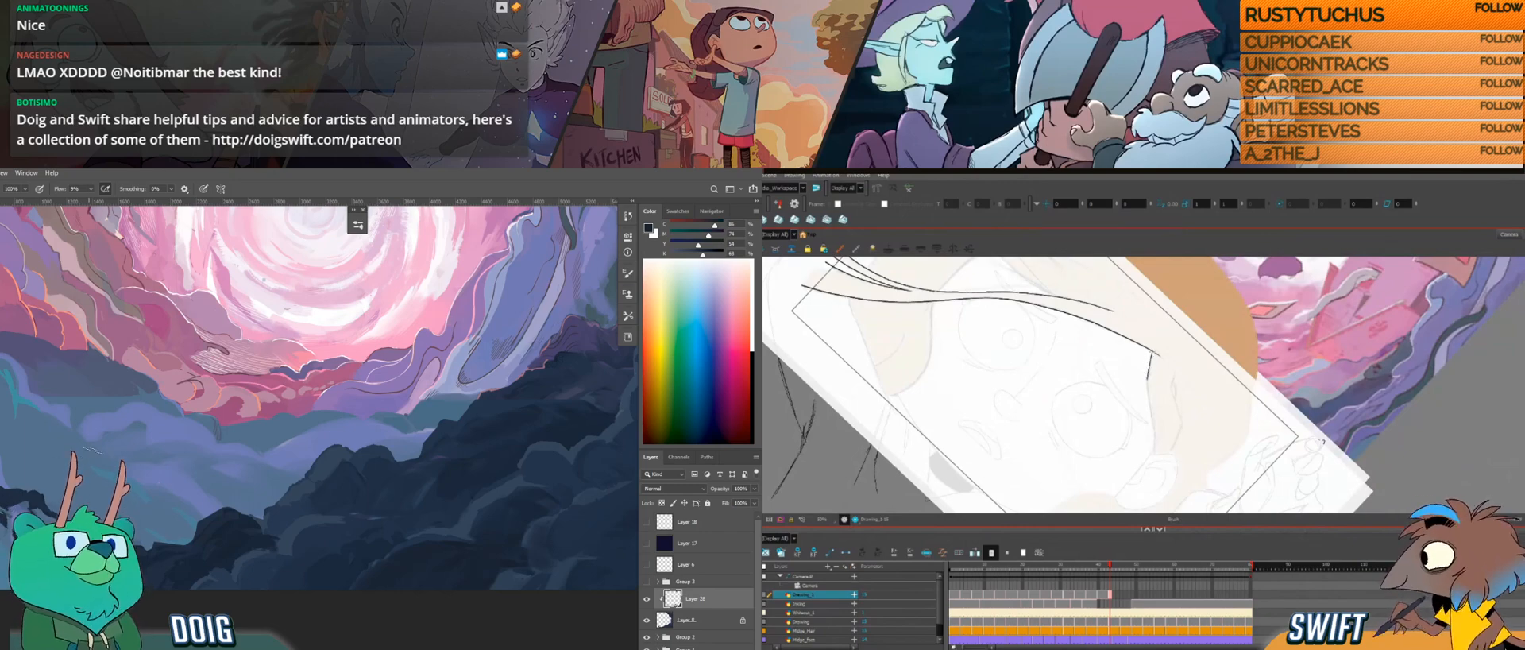
{"action": "left_click_drag", "start_coordinate": [1146, 392], "coordinate": [1154, 433]}
{"action": "key", "text": "ctrl+z"}
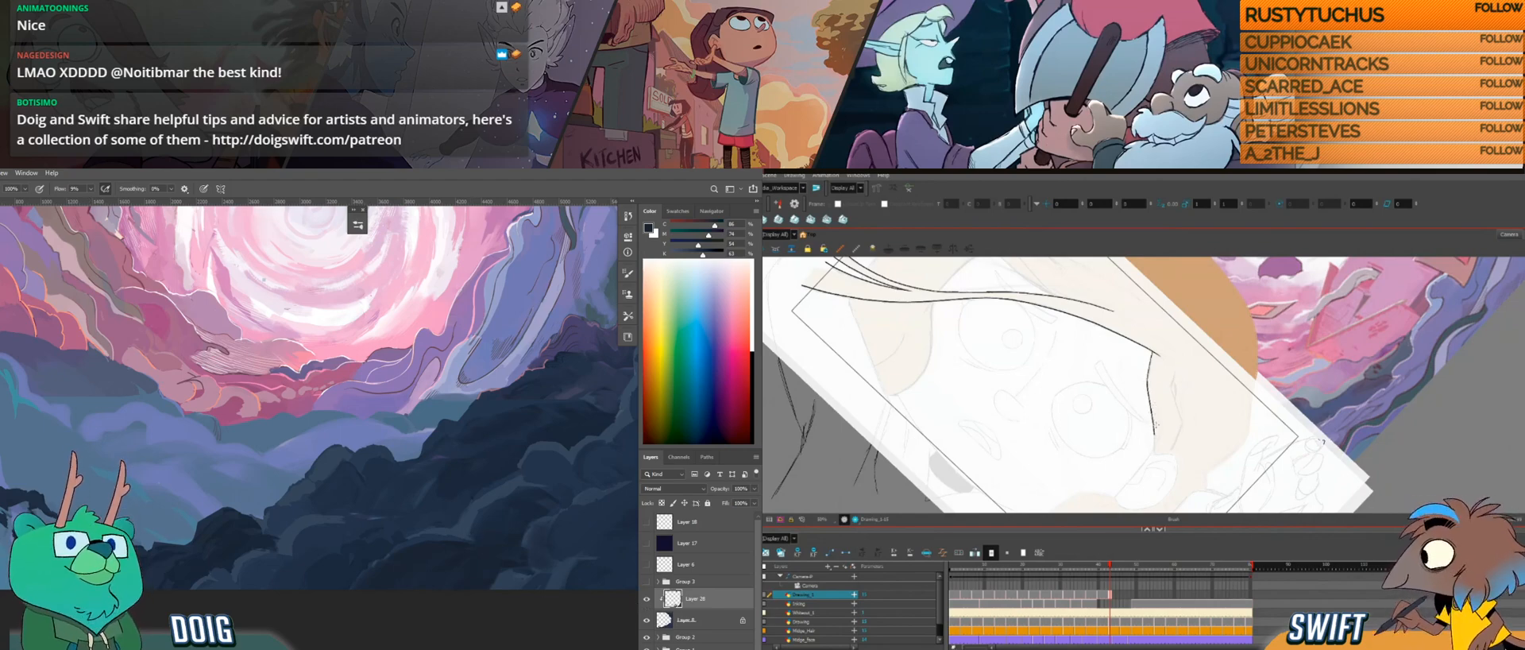
{"action": "left_click_drag", "start_coordinate": [1154, 446], "coordinate": [1172, 455]}
{"action": "key", "text": "alt+Tab"}
{"action": "key", "text": "alt+Tab"}
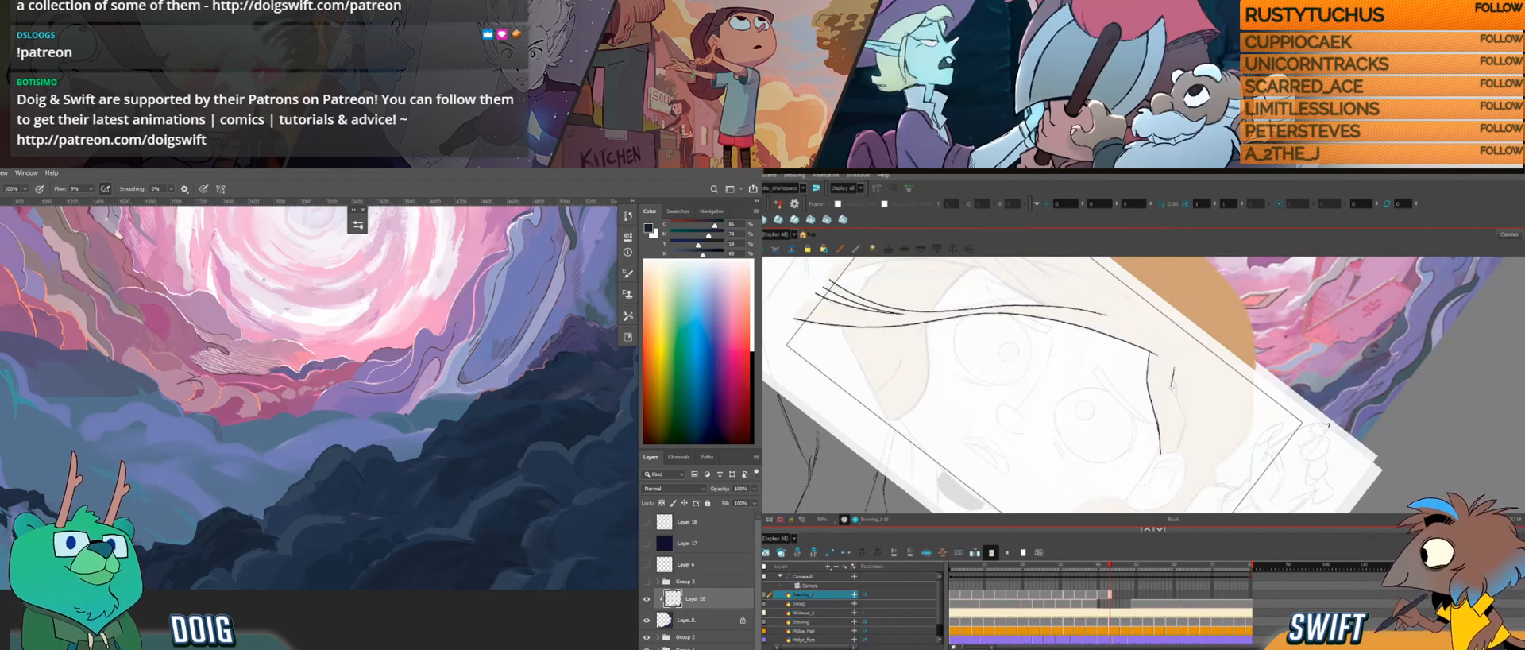
Step: Draw the upper part of the outer line of the lock above the ear and undo the last stroke
{"action": "key", "text": "alt+s"}
{"action": "left_click", "coordinate": [1186, 416]}
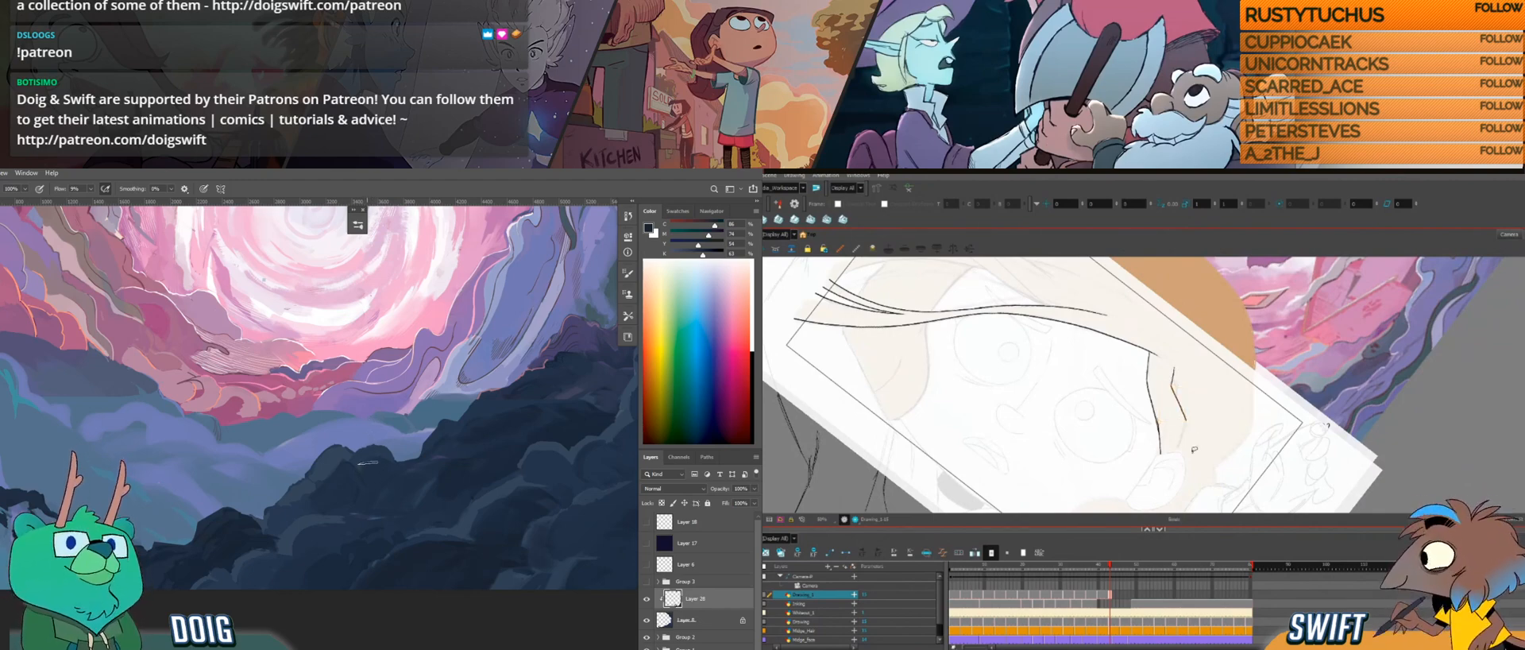
{"action": "mouse_move", "coordinate": [1194, 449]}
{"action": "left_mouse_down"}
{"action": "mouse_move", "coordinate": [1217, 421]}
{"action": "mouse_move", "coordinate": [1203, 429]}
{"action": "left_mouse_up"}
{"action": "mouse_move", "coordinate": [387, 534]}
{"action": "left_mouse_down"}
{"action": "mouse_move", "coordinate": [368, 482]}
{"action": "mouse_move", "coordinate": [309, 531]}
{"action": "left_mouse_up"}
{"action": "key", "text": "ctrl+z"}
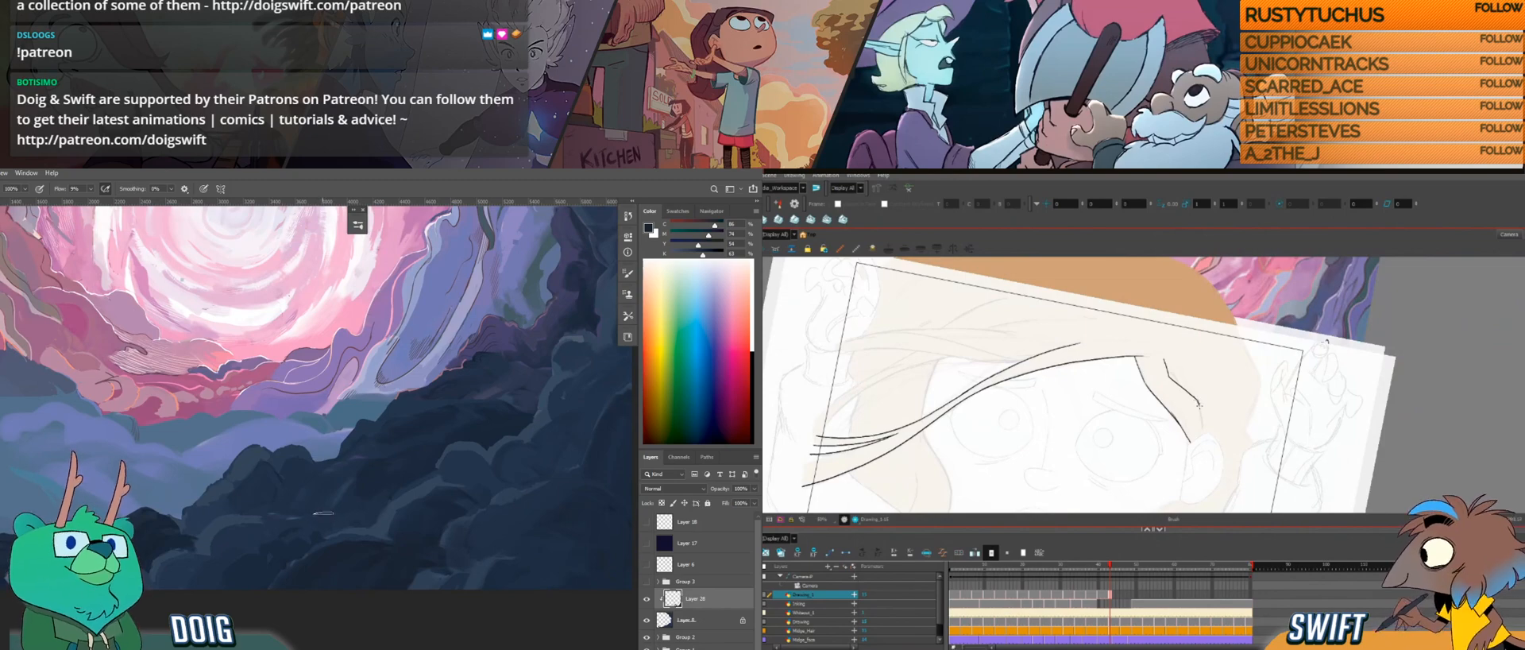
Step: Extend the lock's outer line down toward the ear and compare the drawing with its neighbouring frames
{"action": "left_click_drag", "start_coordinate": [1201, 417], "coordinate": [1202, 428]}
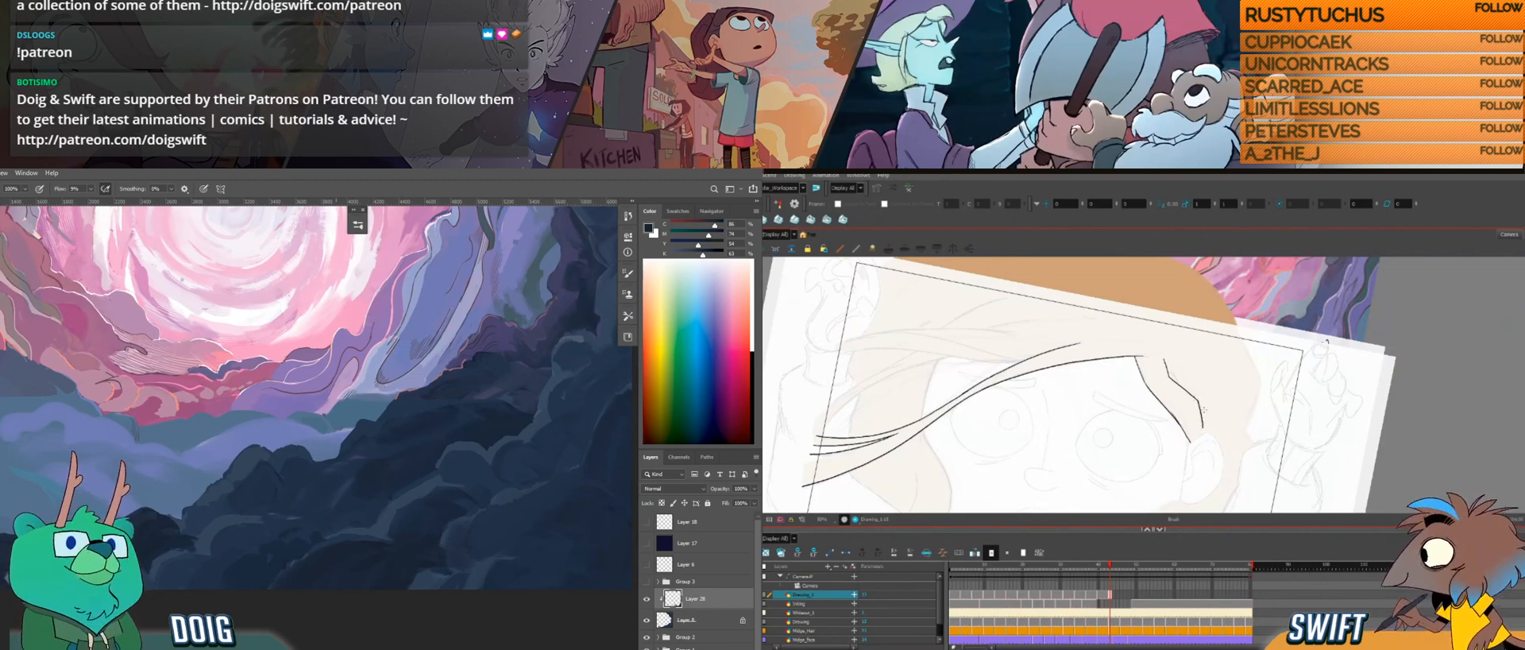
{"action": "key", "text": "ctrl+alt"}
{"action": "left_click_drag", "start_coordinate": [1232, 434], "coordinate": [1196, 423]}
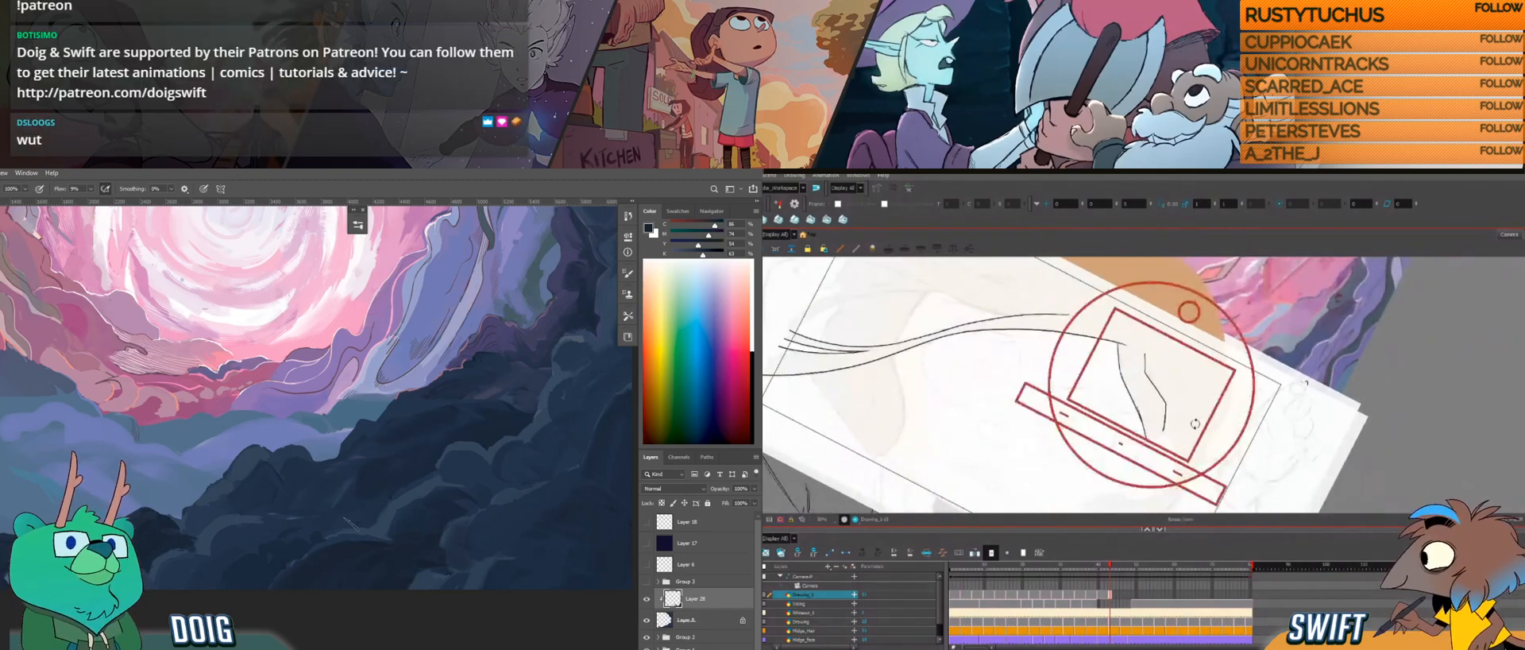
{"action": "mouse_move", "coordinate": [361, 537]}
{"action": "left_mouse_down"}
{"action": "mouse_move", "coordinate": [196, 514]}
{"action": "mouse_move", "coordinate": [191, 575]}
{"action": "left_mouse_up"}
{"action": "key", "text": "f"}
{"action": "key", "text": "g"}
{"action": "key", "text": "f"}
{"action": "key", "text": "g"}
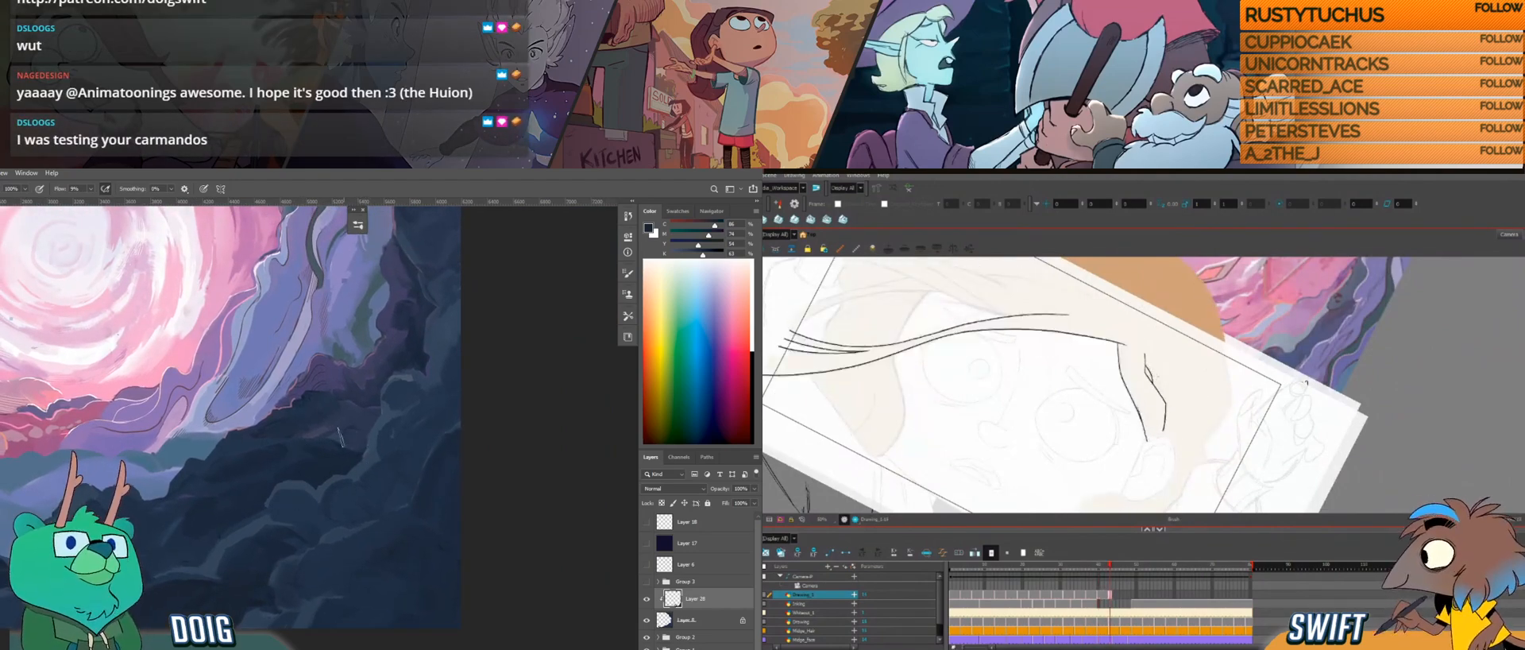
Step: Undo the last stroke and darken the sampled rock blue to paint near the rocks' right edge
{"action": "key", "text": "i"}
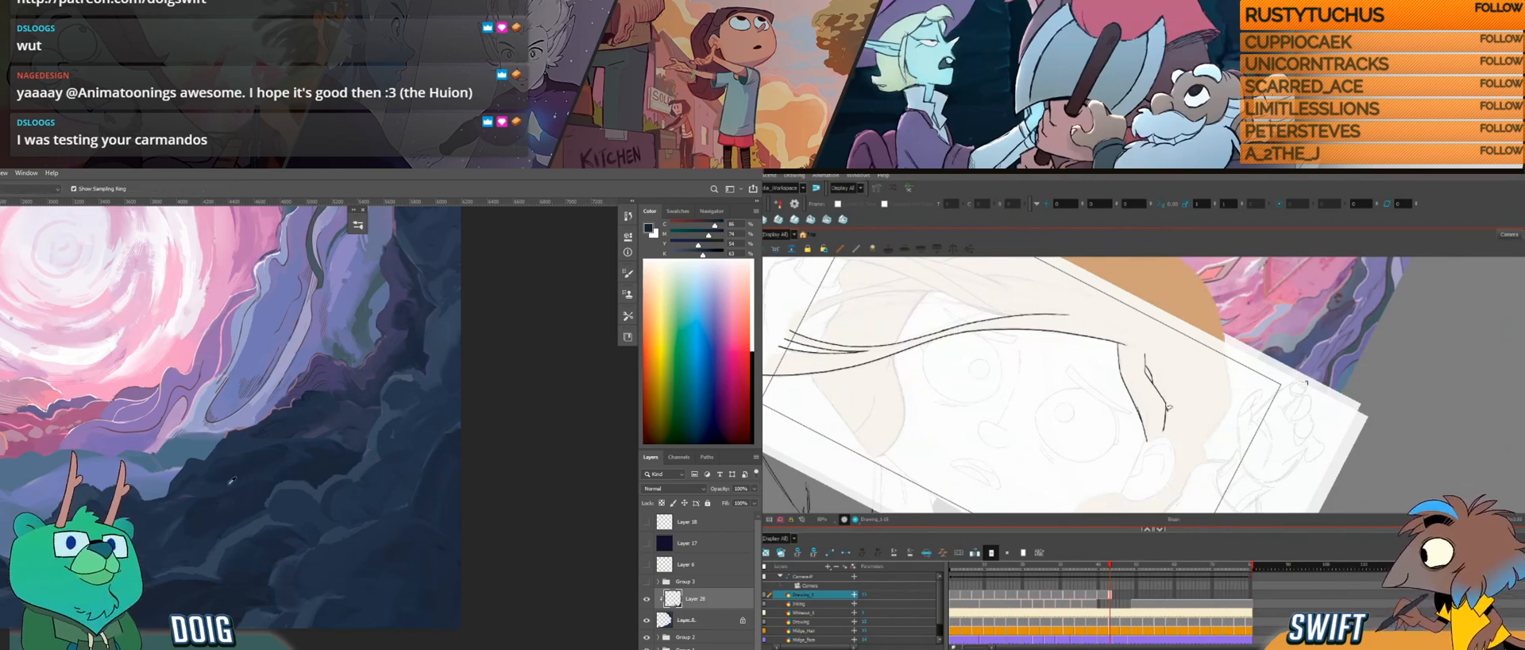
{"action": "key", "text": "ctrl+z"}
{"action": "left_click_drag", "start_coordinate": [703, 255], "coordinate": [713, 255]}
{"action": "key", "text": "b"}
{"action": "mouse_move", "coordinate": [423, 525]}
{"action": "left_mouse_down"}
{"action": "mouse_move", "coordinate": [463, 546]}
{"action": "mouse_move", "coordinate": [421, 517]}
{"action": "mouse_move", "coordinate": [445, 461]}
{"action": "mouse_move", "coordinate": [420, 514]}
{"action": "mouse_move", "coordinate": [445, 465]}
{"action": "mouse_move", "coordinate": [435, 526]}
{"action": "left_mouse_up"}
{"action": "key", "text": "f"}
{"action": "key", "text": "g"}
{"action": "key", "text": "f"}
{"action": "key", "text": "g"}
Step: Paint a dark hollow at the rocks' right edge and draw the lower end of the side lock's outer line
{"action": "left_click_drag", "start_coordinate": [454, 472], "coordinate": [447, 529]}
{"action": "left_click_drag", "start_coordinate": [1166, 405], "coordinate": [1163, 435]}
{"action": "left_click_drag", "start_coordinate": [446, 530], "coordinate": [459, 533]}
{"action": "left_click_drag", "start_coordinate": [457, 441], "coordinate": [430, 518]}
{"action": "key", "text": "f"}
{"action": "key", "text": "g"}
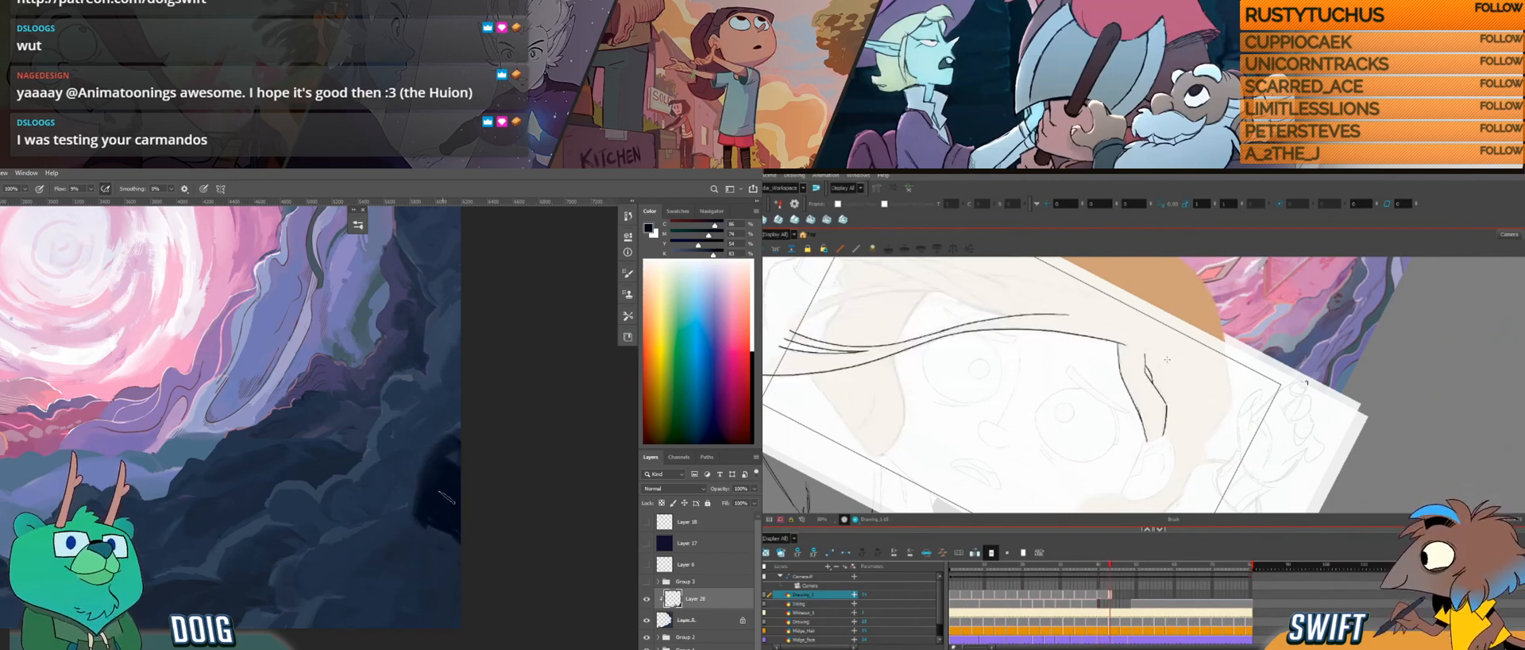
Step: Sample blues from the lower rocks and adjust the lower segment of the side lock's outer line
{"action": "left_click", "coordinate": [405, 522], "text": "alt"}
{"action": "left_click", "coordinate": [372, 573], "text": "alt"}
{"action": "left_click", "coordinate": [1166, 418]}
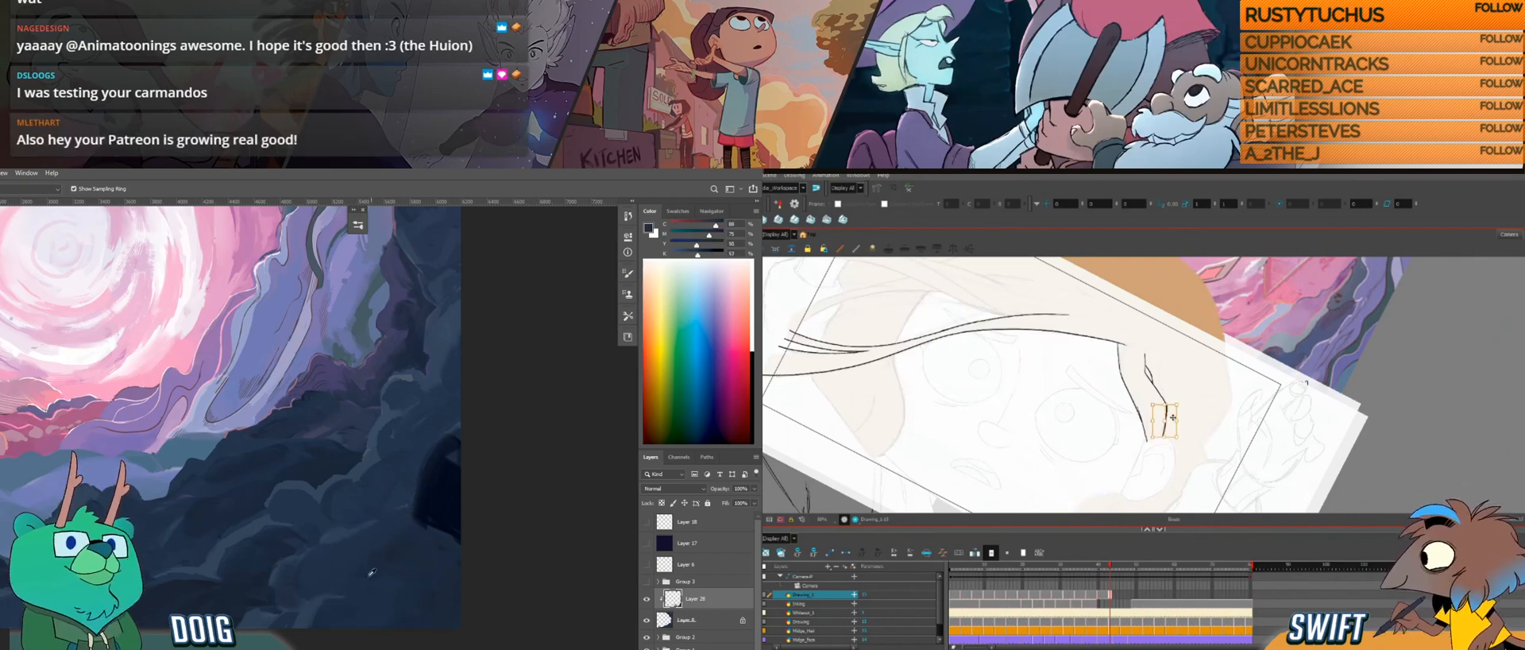
{"action": "left_click", "coordinate": [393, 572], "text": "alt"}
{"action": "left_click", "coordinate": [1167, 408]}
{"action": "left_click", "coordinate": [392, 562], "text": "alt"}
{"action": "left_click", "coordinate": [1183, 384]}
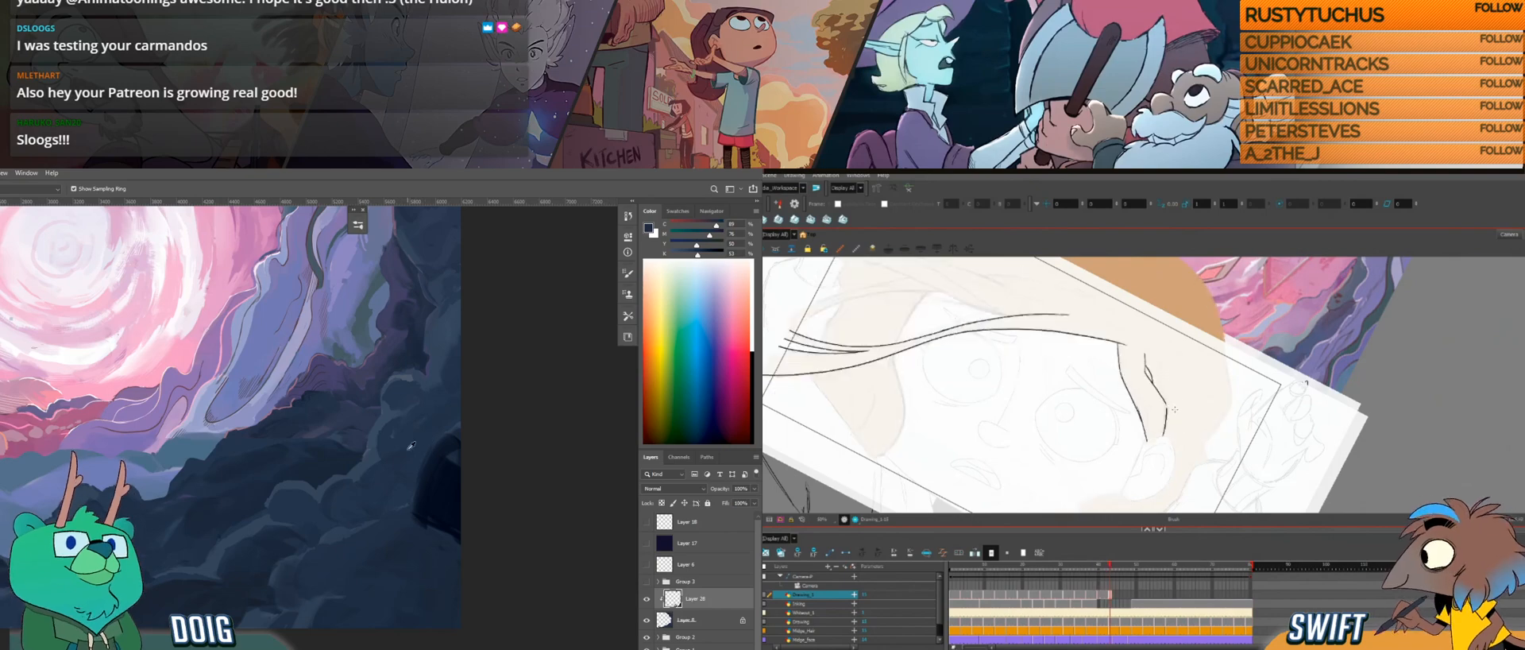
Step: Deepen the dark hollow at the rocks' right edge and compare the side lock with its neighbouring drawings
{"action": "key", "text": "ctrl+alt"}
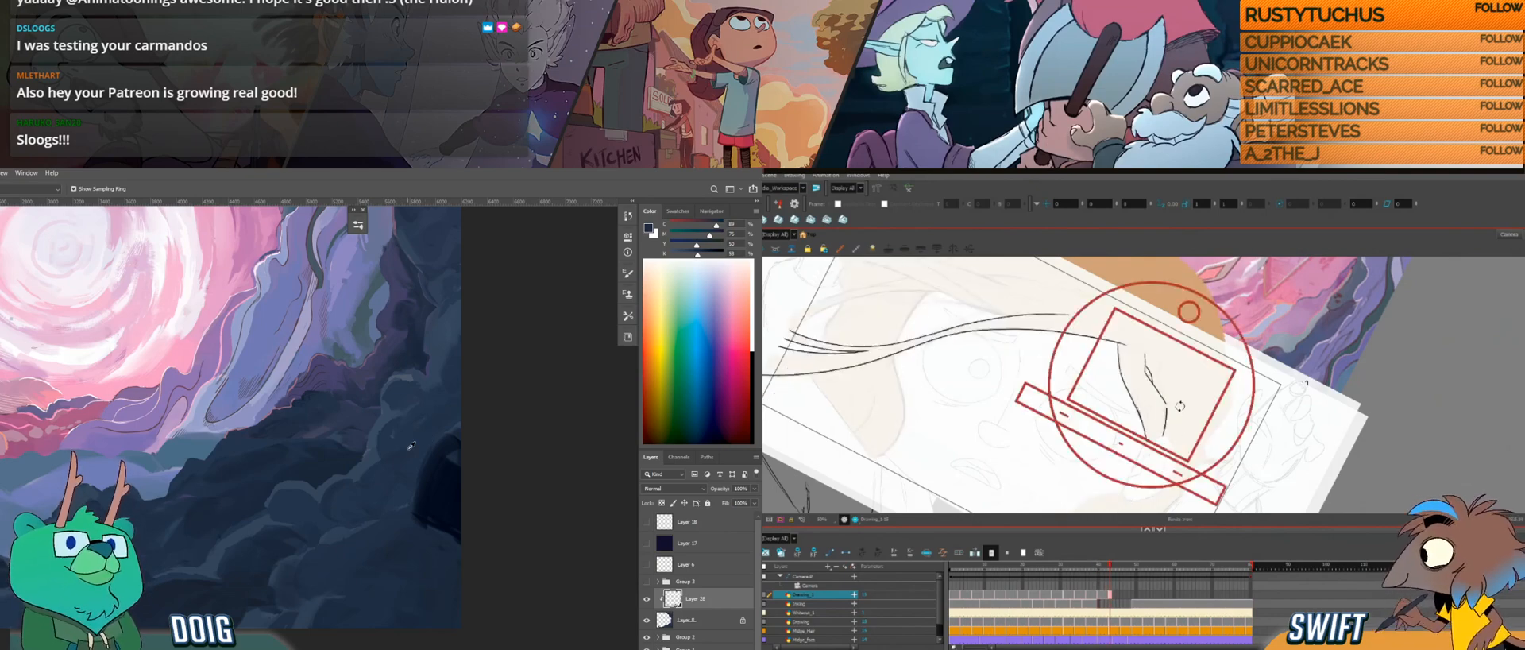
{"action": "left_click_drag", "start_coordinate": [1181, 412], "coordinate": [1159, 433]}
{"action": "key", "text": "space"}
{"action": "mouse_move", "coordinate": [453, 446]}
{"action": "left_mouse_down"}
{"action": "mouse_move", "coordinate": [425, 522]}
{"action": "mouse_move", "coordinate": [444, 525]}
{"action": "left_mouse_up"}
{"action": "key", "text": "f"}
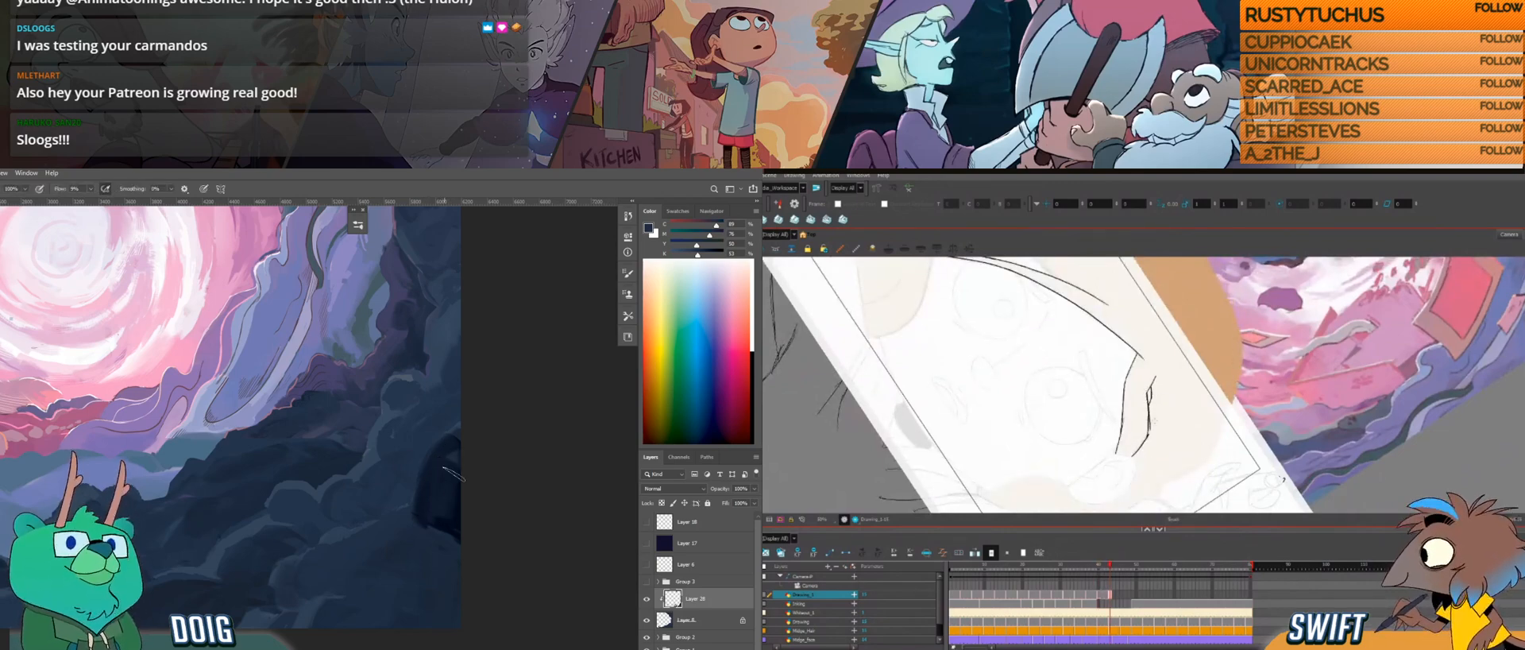
{"action": "key", "text": "g"}
{"action": "key", "text": "f"}
{"action": "key", "text": "g"}
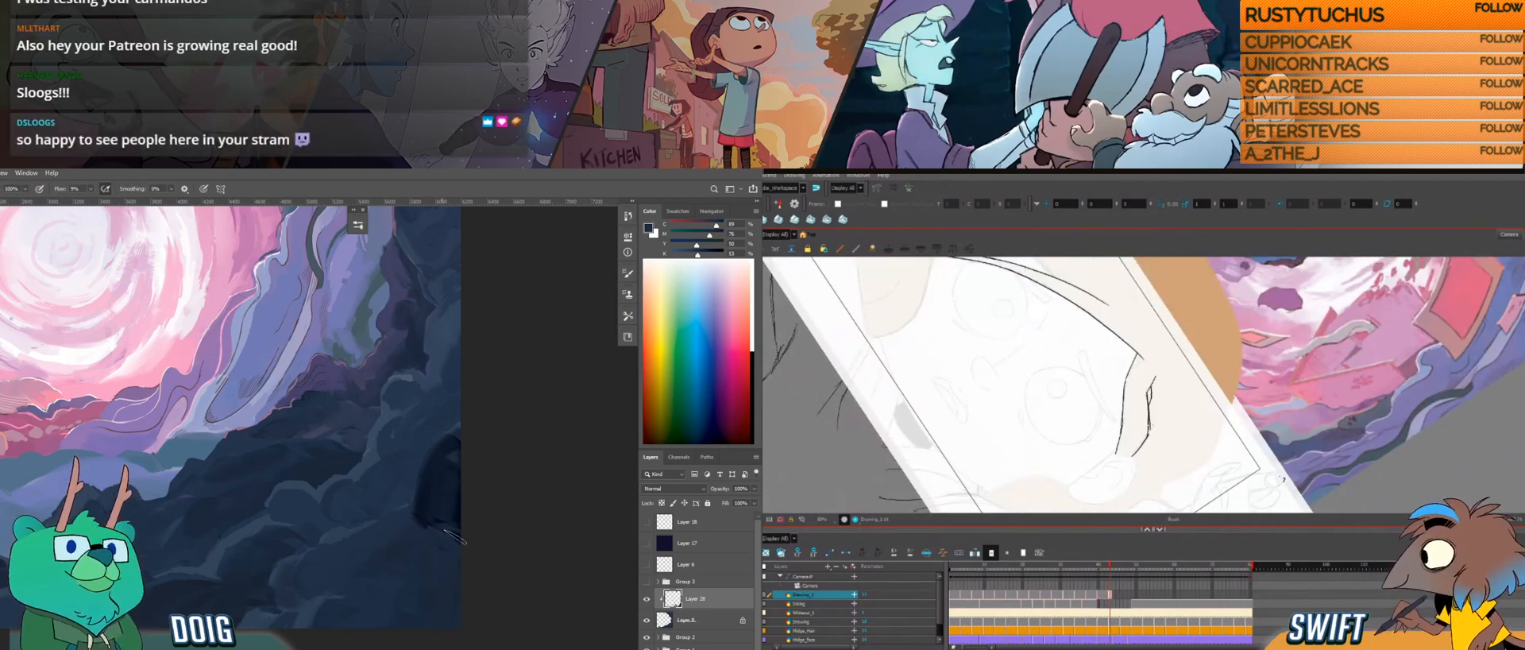
Step: Undo the last rock stroke and repaint the dark hollow with a sampled colour
{"action": "key", "text": "alt"}
{"action": "left_click", "coordinate": [434, 502], "text": "alt"}
{"action": "key", "text": "ctrl+z"}
{"action": "left_click_drag", "start_coordinate": [441, 453], "coordinate": [424, 525]}
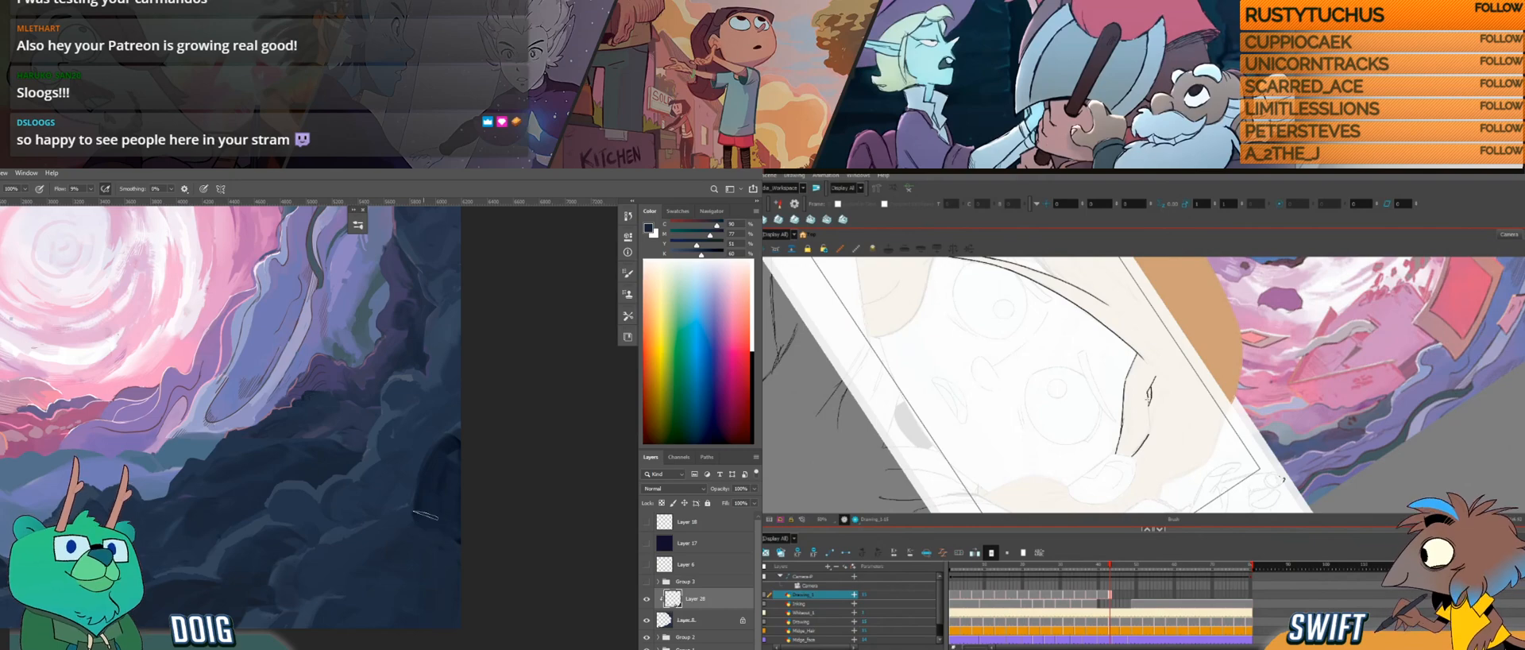
Step: Adjust the short inner line of the side lock above the ear and check it against the neighbouring drawings
{"action": "left_click", "coordinate": [1152, 412]}
{"action": "left_click", "coordinate": [1161, 412]}
{"action": "left_click", "coordinate": [1151, 412]}
{"action": "key", "text": "alt+b"}
{"action": "key", "text": "alt+s"}
{"action": "key", "text": "alt+b"}
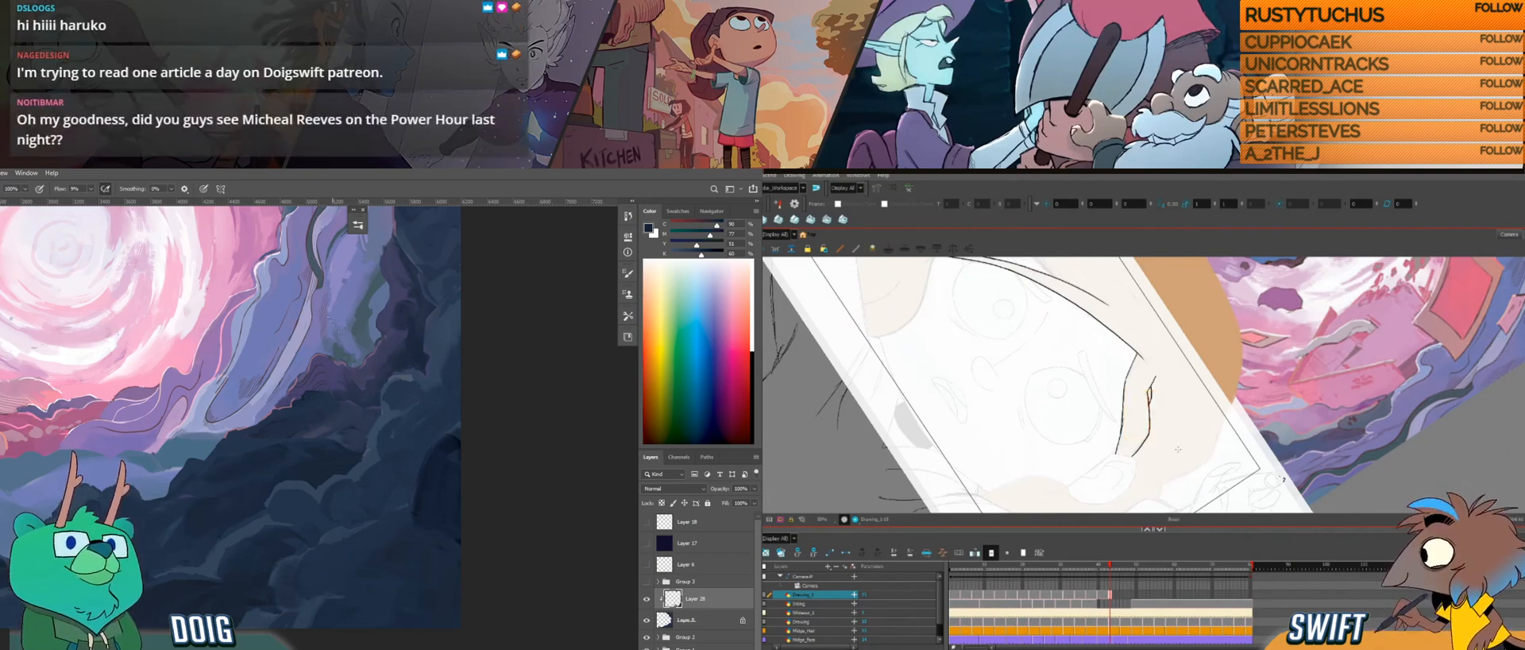
{"action": "key", "text": "."}
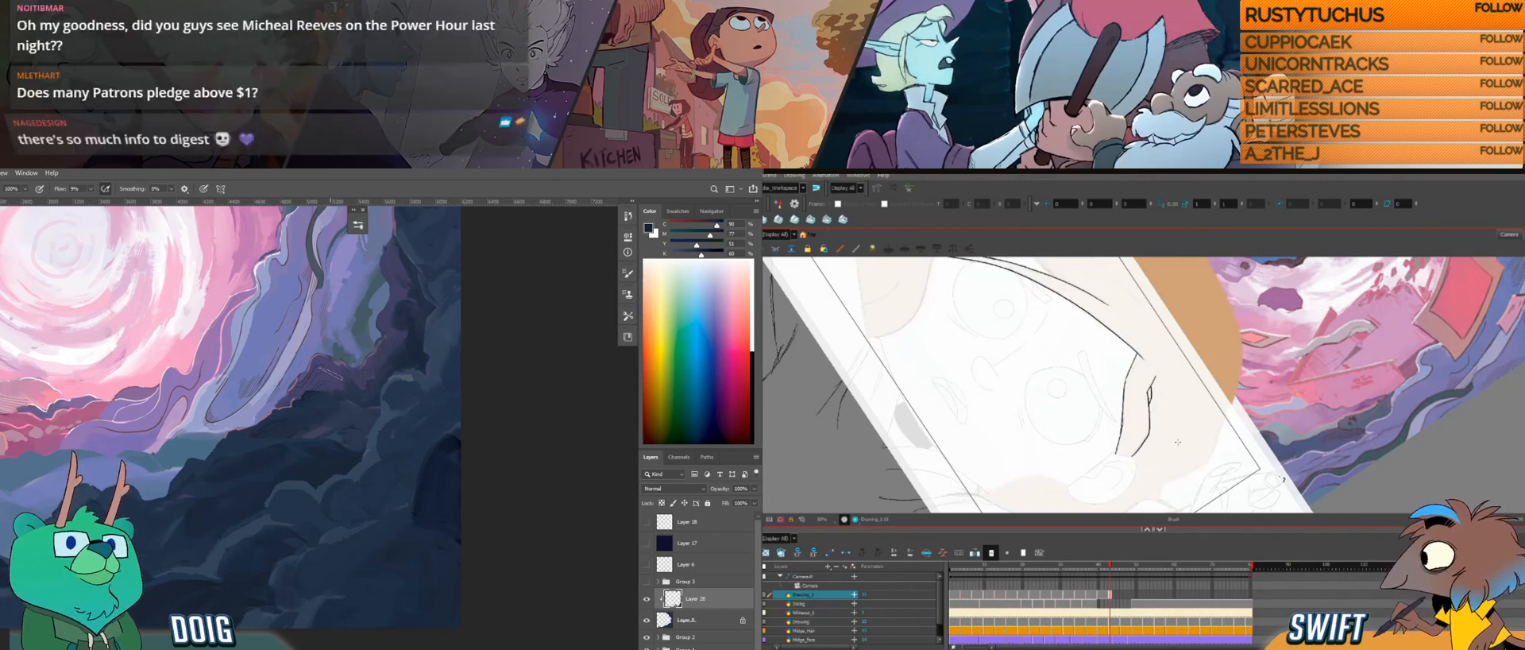
{"action": "key", "text": "."}
{"action": "key", "text": "."}
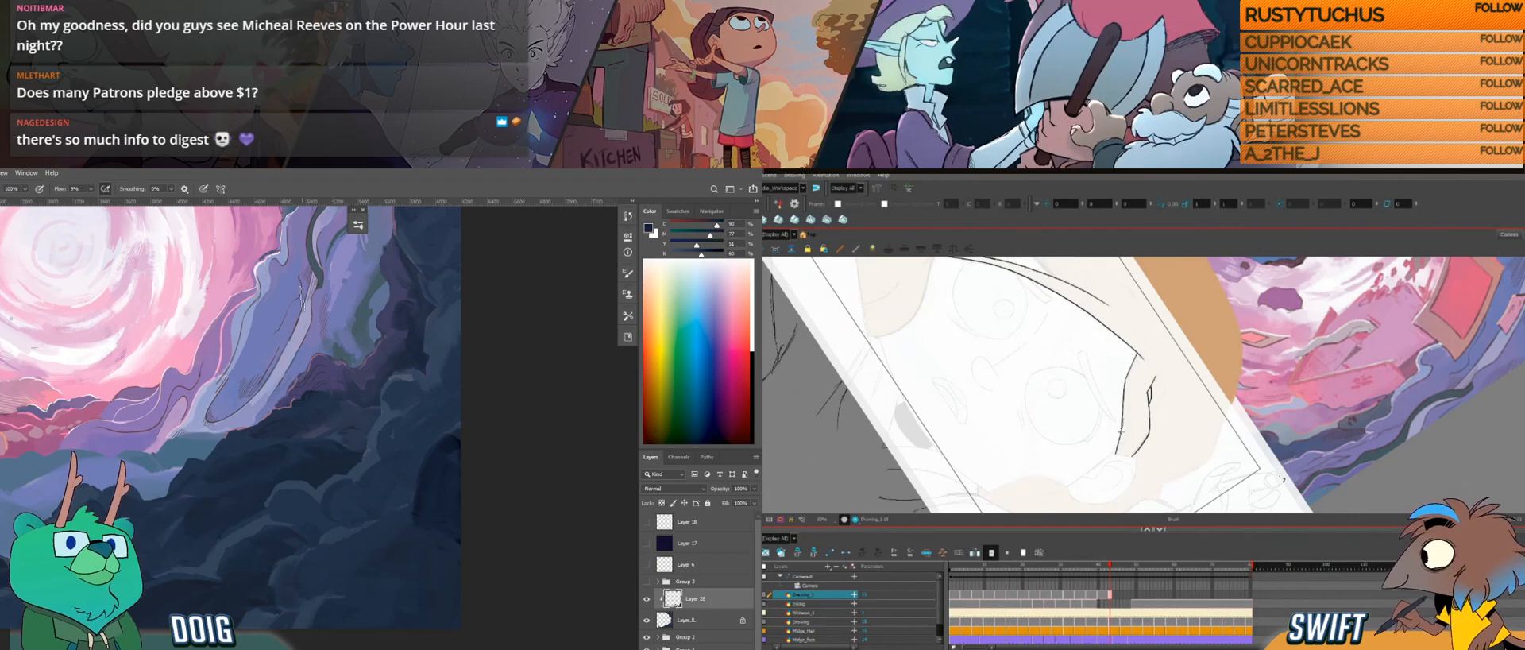
{"action": "key", "text": "."}
Step: Blend the rocks around the dark hollow with short strokes
{"action": "left_click", "coordinate": [435, 479], "text": "alt"}
{"action": "left_click_drag", "start_coordinate": [1135, 455], "coordinate": [1146, 453], "text": "ctrl+alt"}
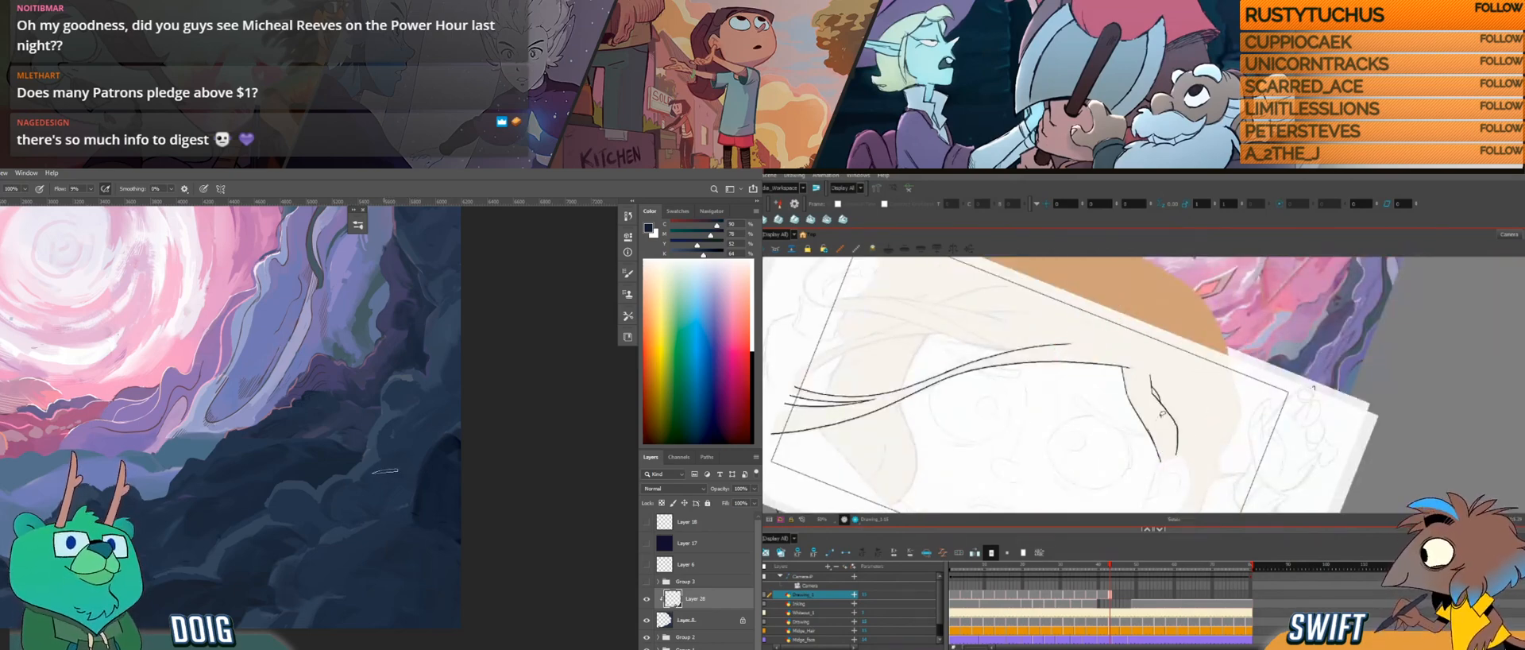
{"action": "left_click_drag", "start_coordinate": [1174, 390], "coordinate": [1139, 380]}
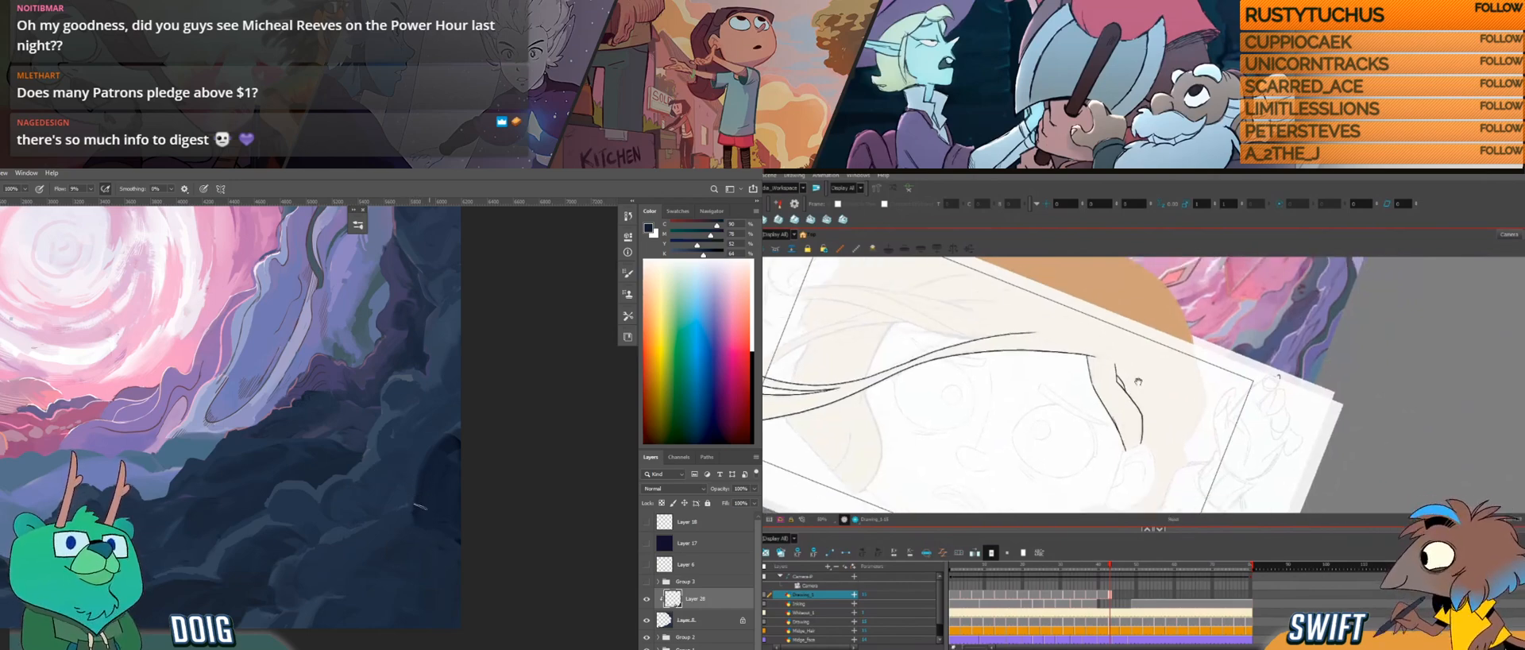
{"action": "left_click", "coordinate": [425, 535], "text": "alt"}
{"action": "mouse_move", "coordinate": [1175, 427]}
{"action": "left_mouse_down"}
{"action": "mouse_move", "coordinate": [1168, 397]}
{"action": "mouse_move", "coordinate": [1192, 421]}
{"action": "mouse_move", "coordinate": [1170, 410]}
{"action": "left_mouse_up"}
{"action": "left_click", "coordinate": [417, 532], "text": "alt"}
Step: Draw the next strand line running down to the top of the ear, guided by the neighbouring drawings
{"action": "key", "text": "comma"}
{"action": "key", "text": "period"}
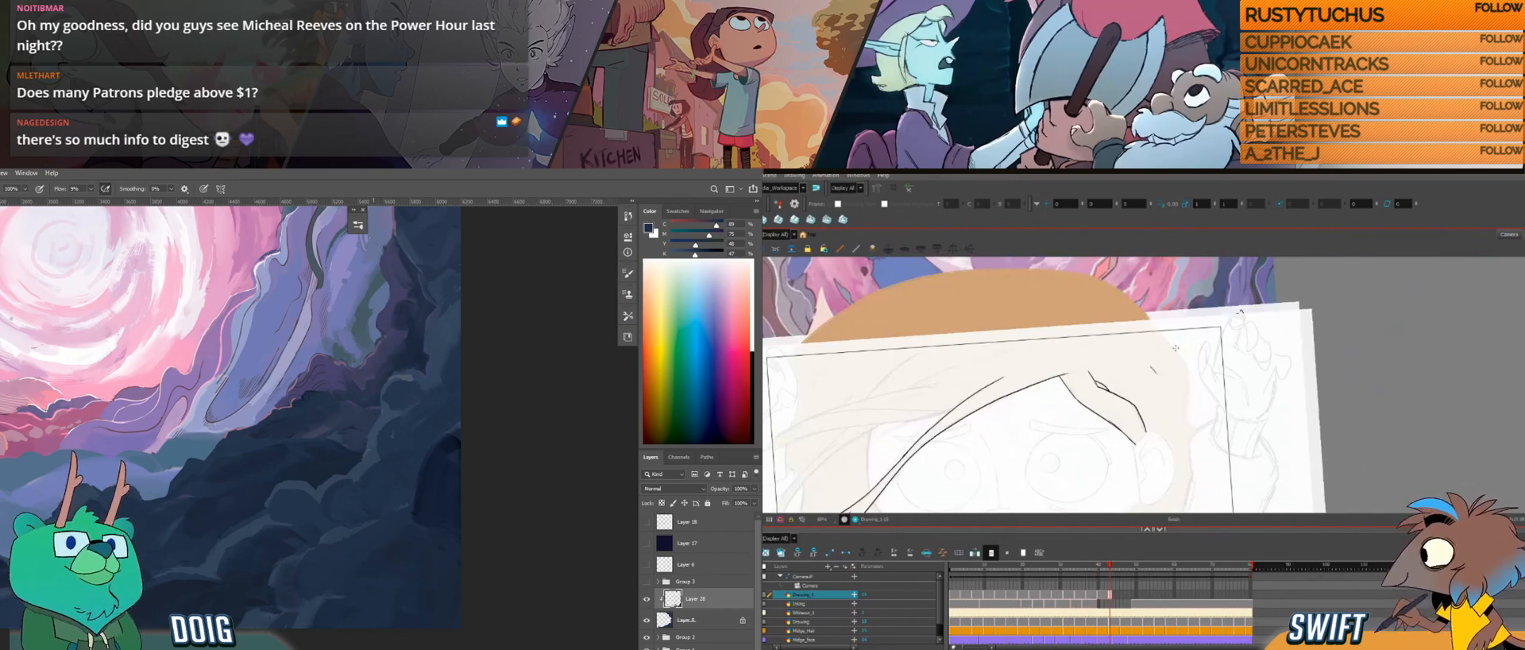
{"action": "key", "text": "comma"}
{"action": "key", "text": "period"}
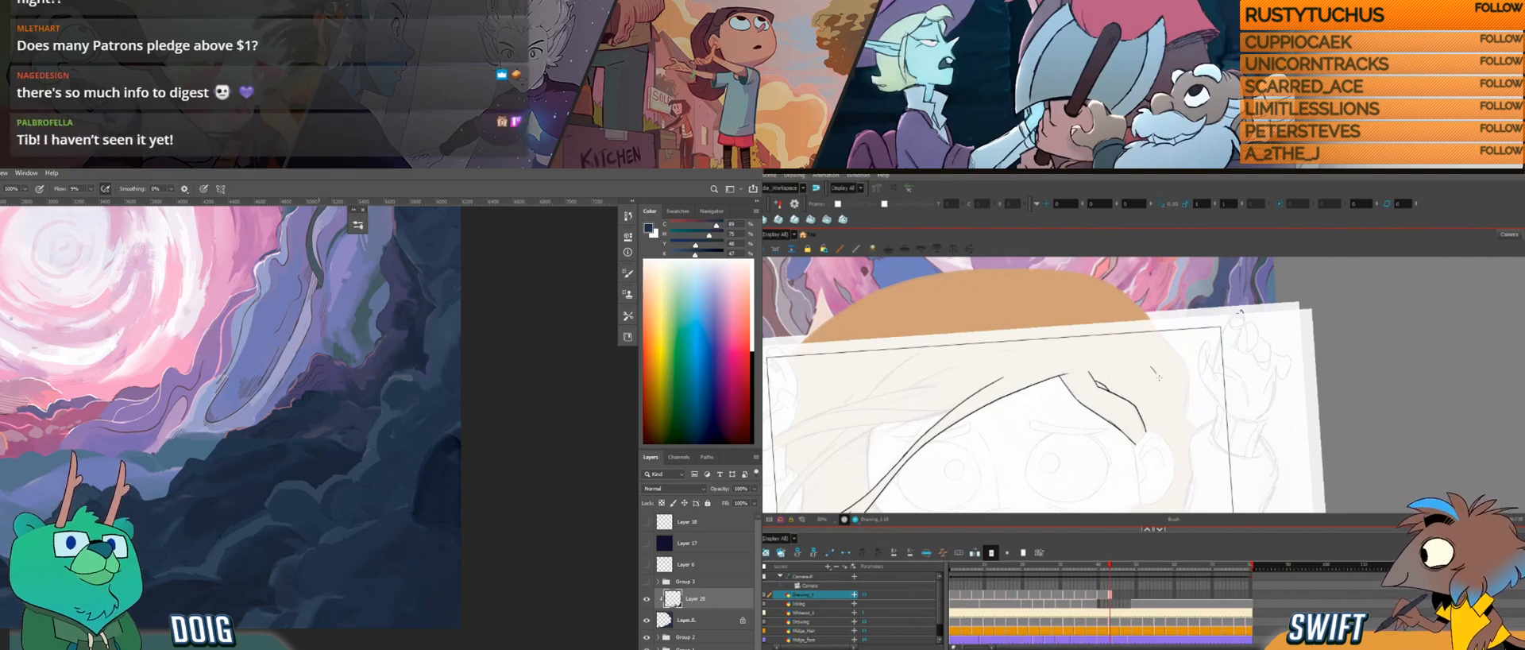
{"action": "key", "text": "comma"}
{"action": "key", "text": "period"}
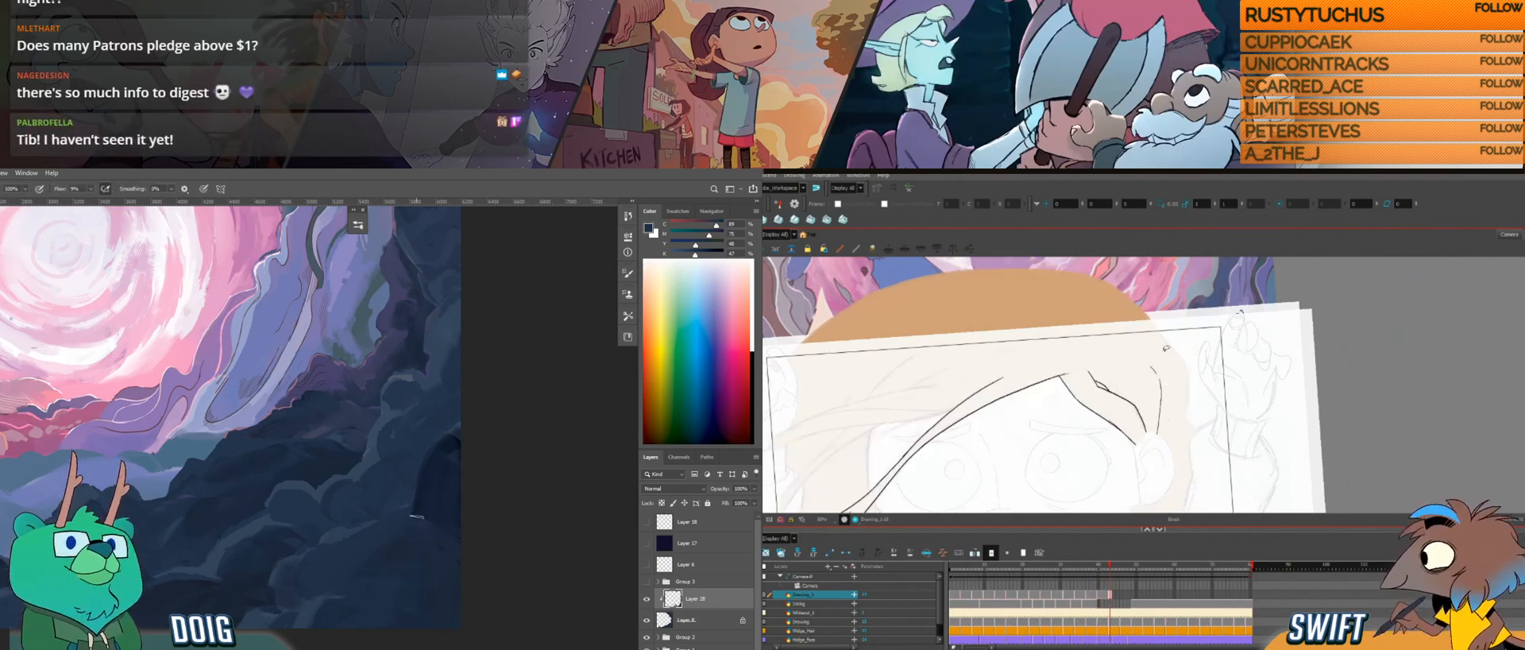
Step: Adjust the strand line above the ear and touch up the rocks with a sampled colour
{"action": "left_click", "coordinate": [423, 526], "text": "alt"}
{"action": "key", "text": "alt"}
{"action": "left_click", "coordinate": [380, 536], "text": "alt"}
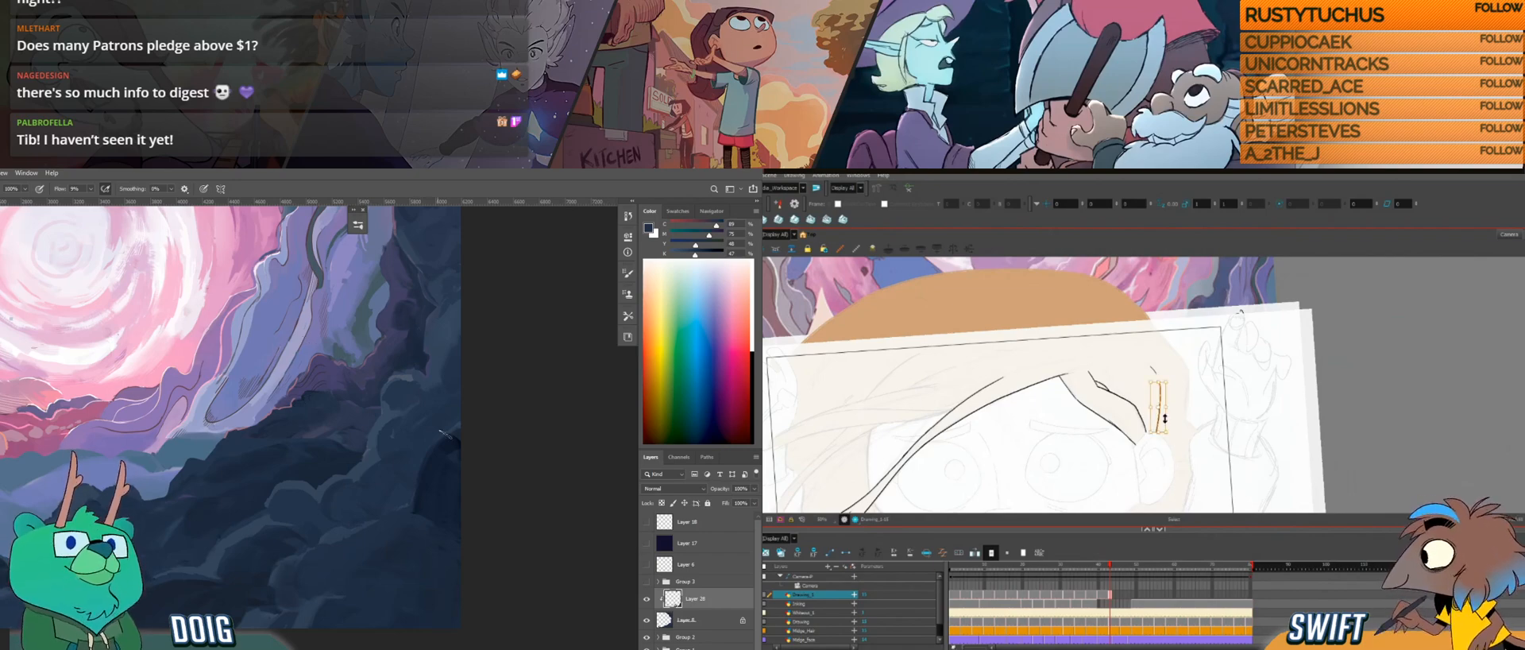
{"action": "left_click", "coordinate": [423, 504], "text": "alt"}
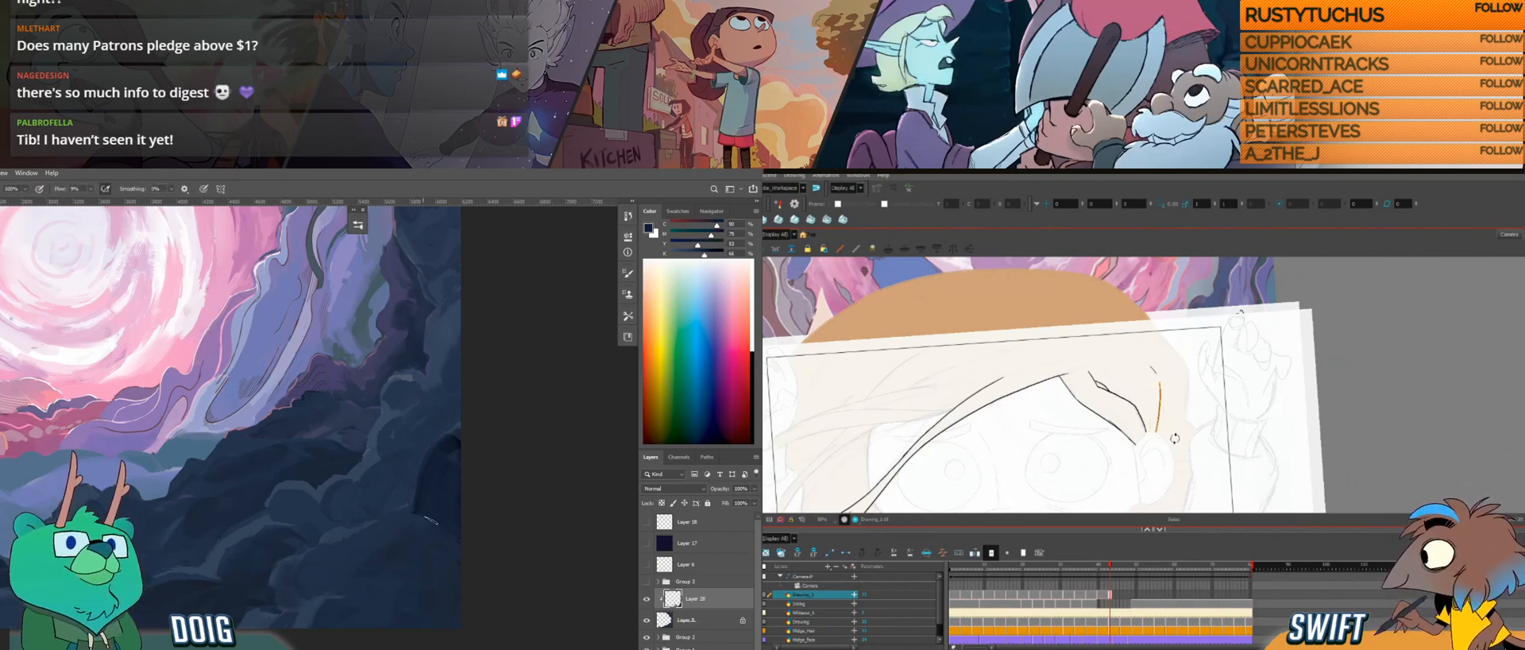
{"action": "key", "text": "alt+b"}
{"action": "left_click", "coordinate": [376, 541], "text": "alt"}
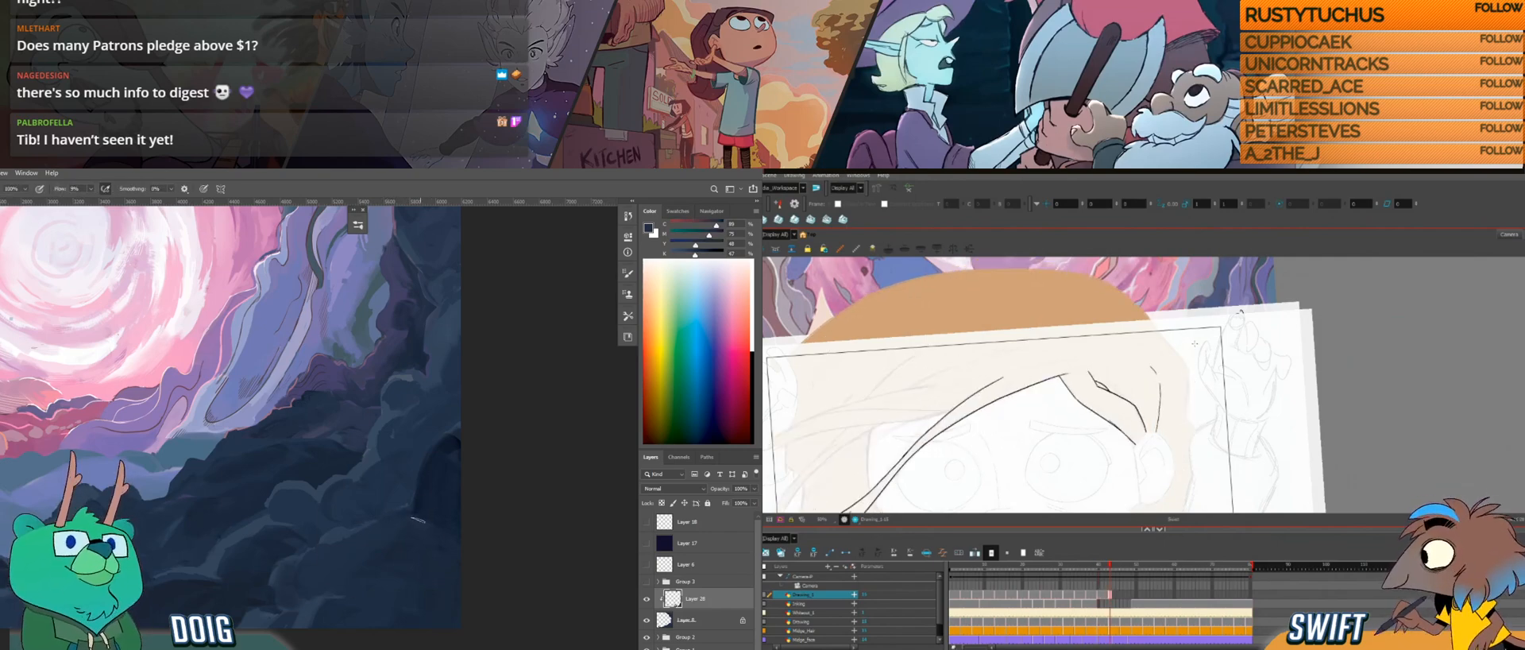
Step: Draw the strand line behind the ear, undoing and redrawing it until its curve fits
{"action": "left_click_drag", "start_coordinate": [1191, 382], "coordinate": [1188, 394]}
{"action": "key", "text": "."}
{"action": "left_click", "coordinate": [426, 515], "text": "alt"}
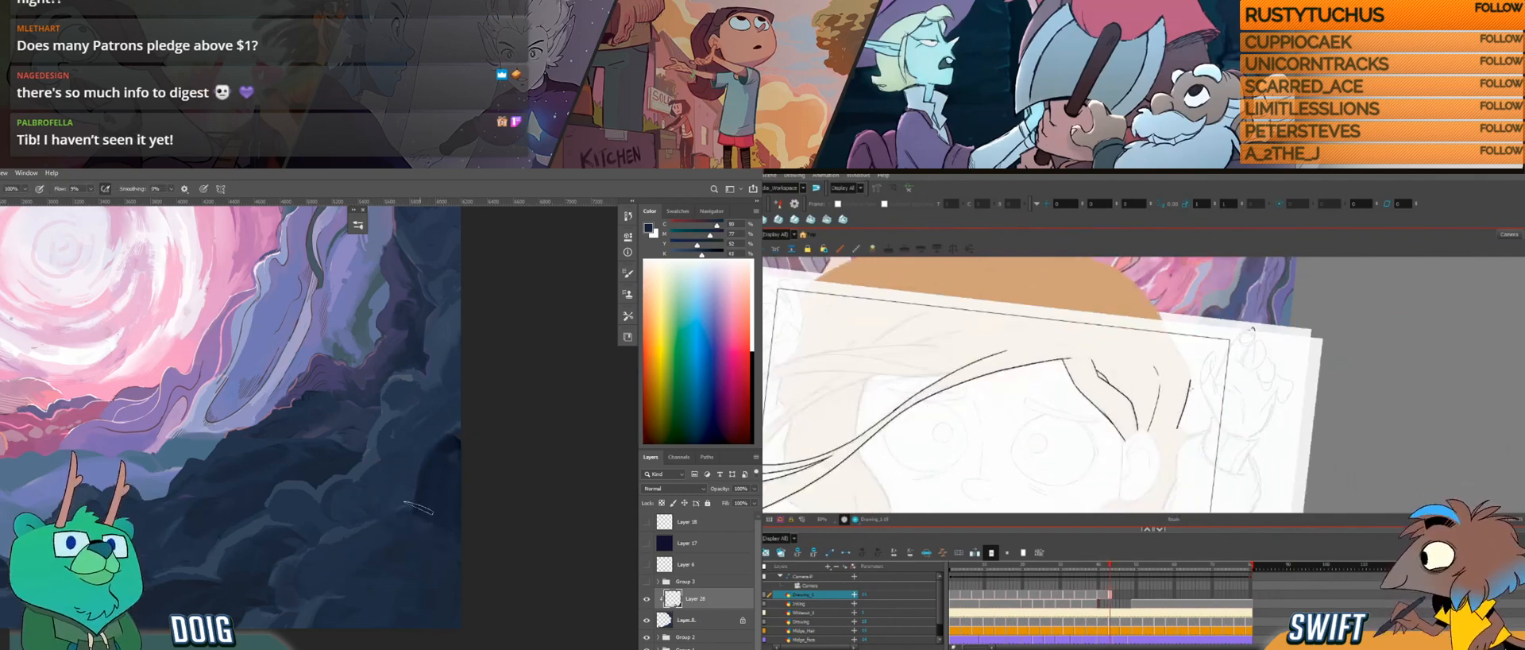
{"action": "key", "text": "ctrl+z"}
{"action": "left_click_drag", "start_coordinate": [1178, 430], "coordinate": [1190, 377]}
{"action": "key", "text": "ctrl+z"}
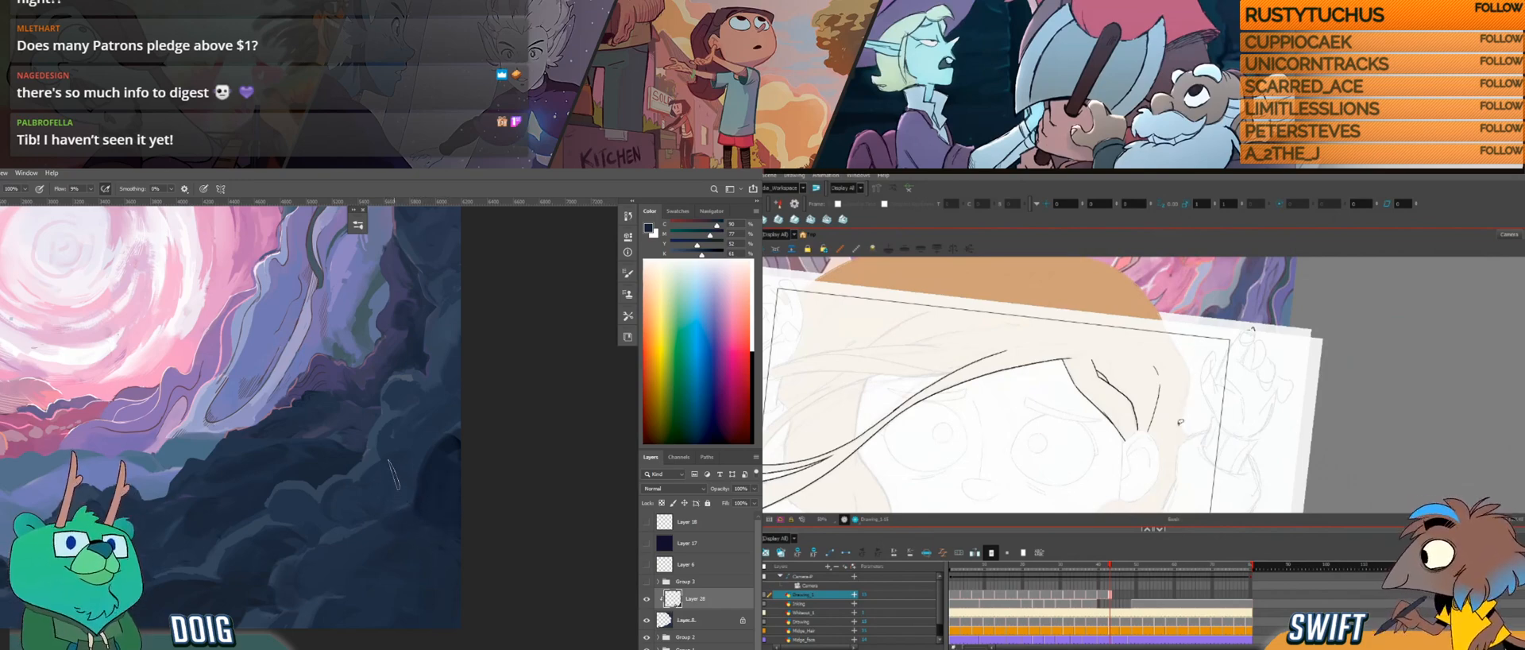
{"action": "left_click_drag", "start_coordinate": [1177, 429], "coordinate": [1191, 377]}
{"action": "mouse_move", "coordinate": [1194, 399]}
{"action": "left_mouse_down"}
{"action": "mouse_move", "coordinate": [1205, 422]}
{"action": "mouse_move", "coordinate": [1192, 400]}
{"action": "mouse_move", "coordinate": [1265, 353]}
{"action": "mouse_move", "coordinate": [1222, 364]}
{"action": "mouse_move", "coordinate": [1210, 282]}
{"action": "mouse_move", "coordinate": [1182, 436]}
{"action": "left_mouse_up"}
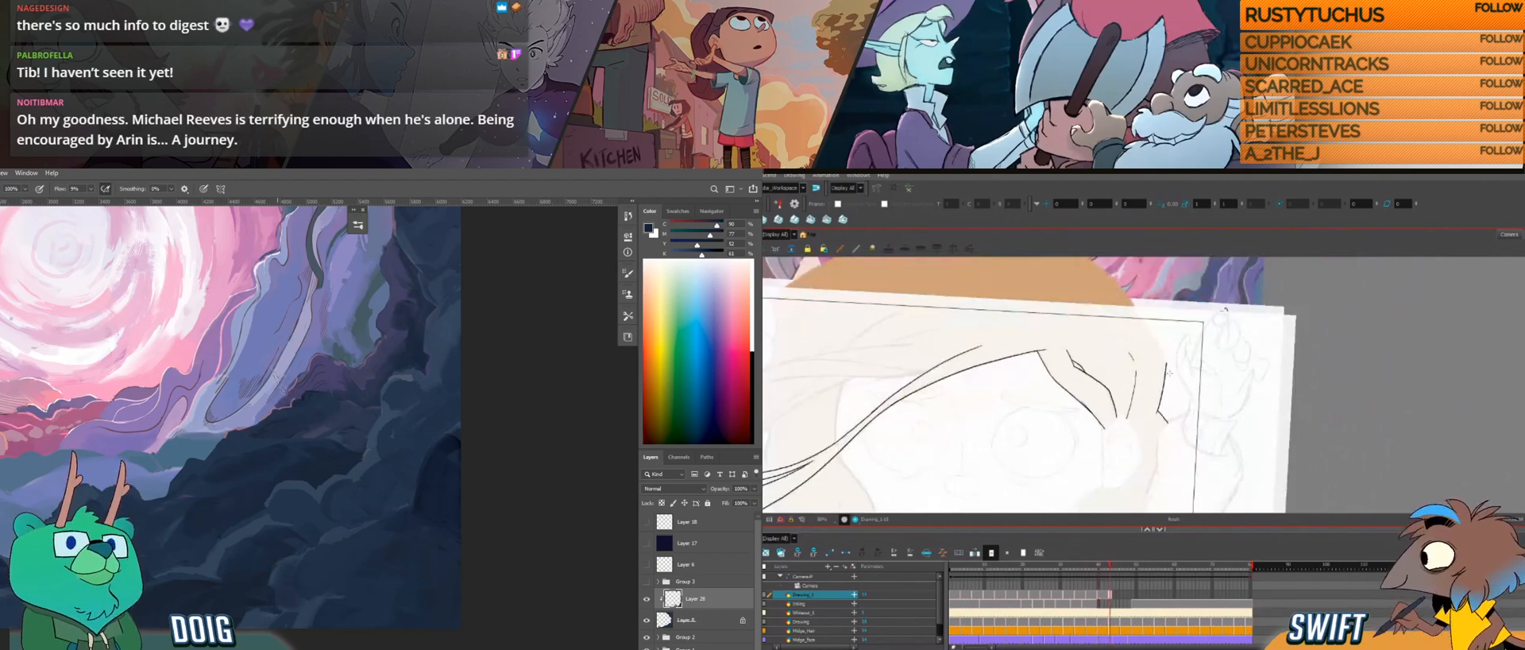
Step: Refine the strand line behind the ear, checking it against the neighbouring drawings
{"action": "key", "text": "f"}
{"action": "key", "text": "g"}
{"action": "key", "text": "f"}
{"action": "key", "text": "g"}
{"action": "left_click_drag", "start_coordinate": [1158, 411], "coordinate": [1174, 435]}
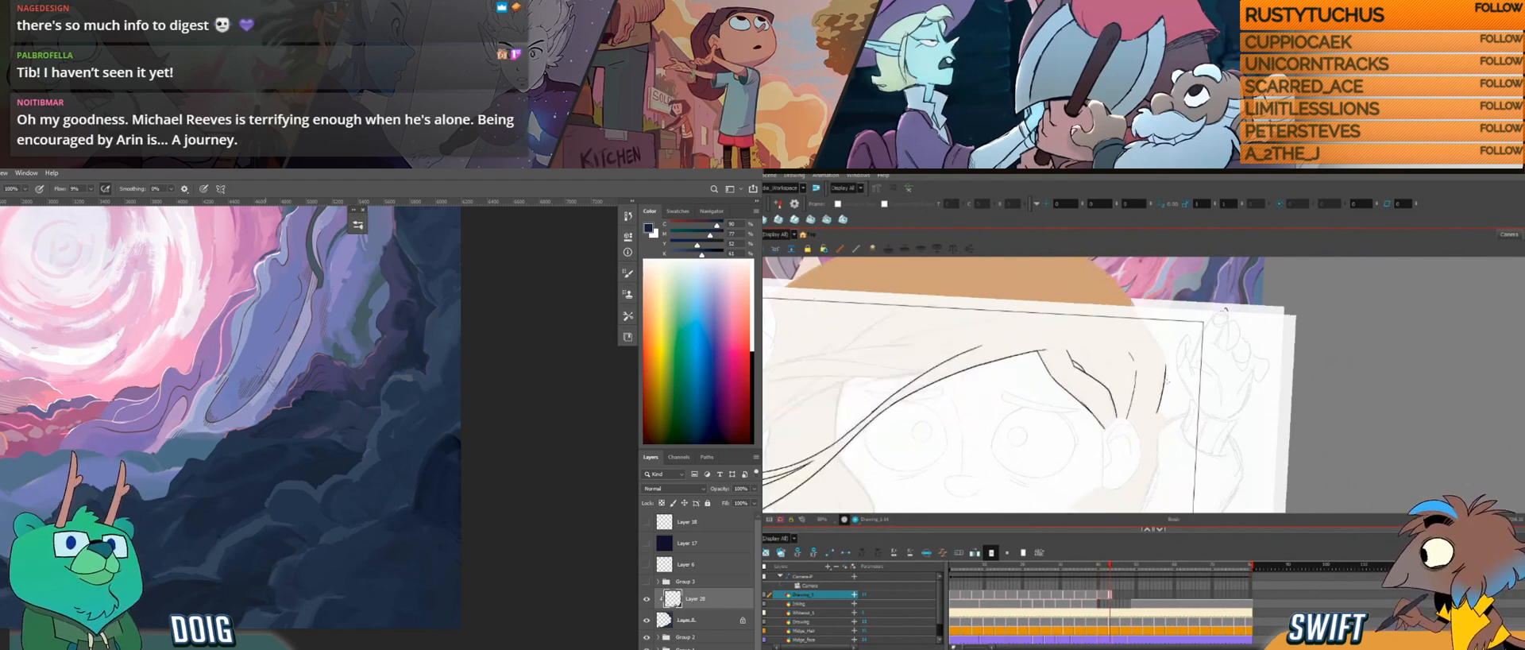
{"action": "left_click_drag", "start_coordinate": [1172, 367], "coordinate": [1179, 367]}
{"action": "key", "text": "alt+b"}
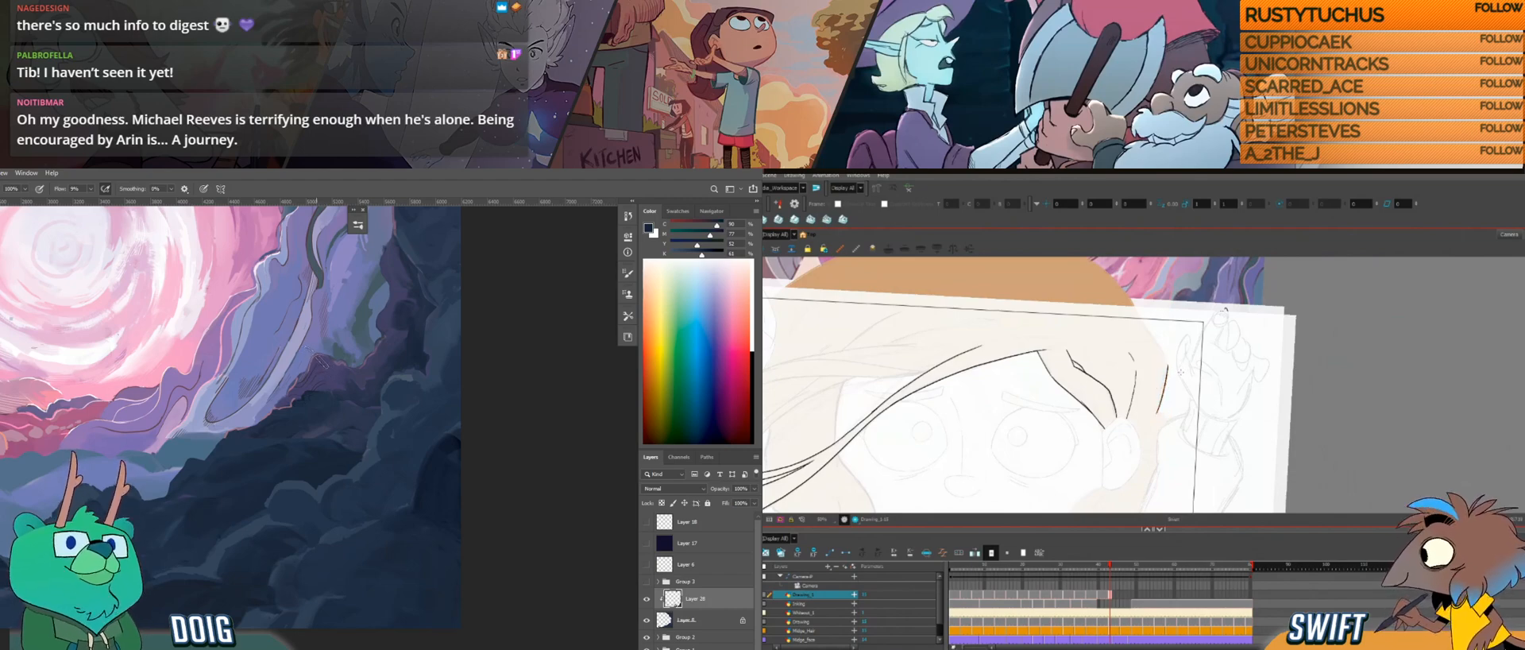
Step: Draw a small hook at the lower end of the strand line behind the ear
{"action": "key", "text": "f"}
{"action": "key", "text": "g"}
{"action": "key", "text": "f"}
{"action": "key", "text": "g"}
{"action": "left_click_drag", "start_coordinate": [1156, 413], "coordinate": [1165, 420]}
{"action": "key", "text": "f"}
{"action": "key", "text": "g"}
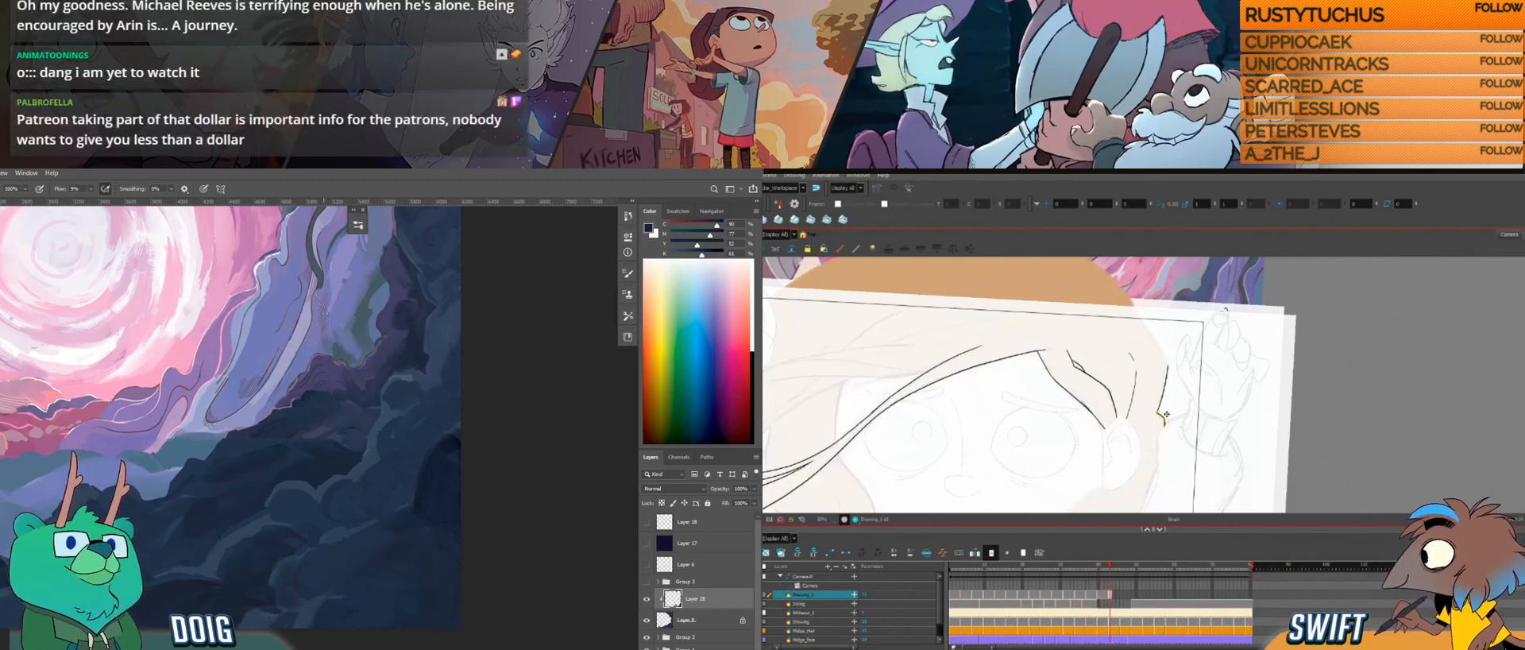
Step: Sample dark blues to paint the rocks around the hollow and compare the hair hook with neighbouring drawings
{"action": "key", "text": "f"}
{"action": "key", "text": "g"}
{"action": "key", "text": "f"}
{"action": "key", "text": "g"}
{"action": "key", "text": "i"}
{"action": "left_click", "coordinate": [395, 534]}
{"action": "key", "text": "b"}
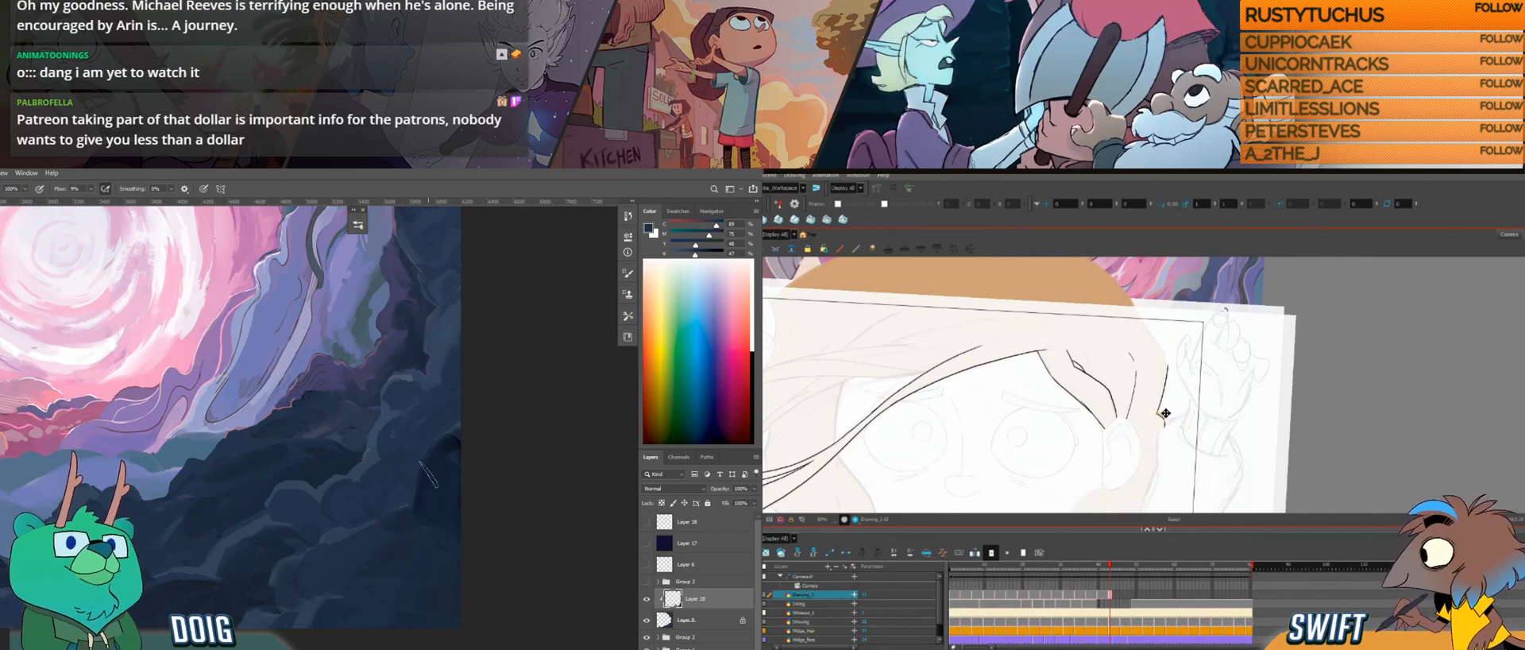
{"action": "key", "text": "f"}
{"action": "key", "text": "g"}
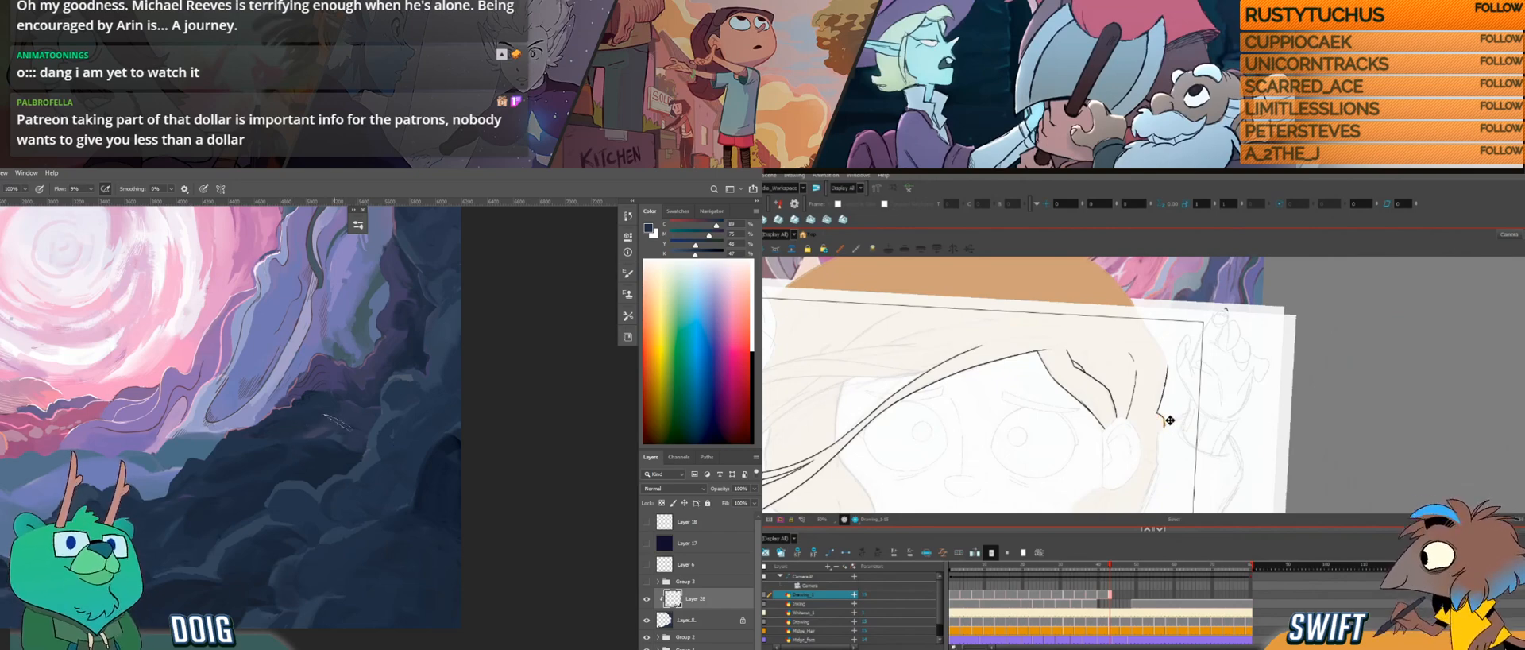
{"action": "key", "text": "i"}
{"action": "key", "text": "b"}
Step: Reshape the small hook below the back strand line and sample a dark blue from the rock hollow
{"action": "key", "text": "f"}
{"action": "key", "text": "g"}
{"action": "key", "text": "f"}
{"action": "key", "text": "g"}
{"action": "key", "text": "f"}
{"action": "key", "text": "g"}
{"action": "left_click_drag", "start_coordinate": [350, 467], "coordinate": [290, 474]}
{"action": "key", "text": "alt+s"}
{"action": "left_click", "coordinate": [1165, 423]}
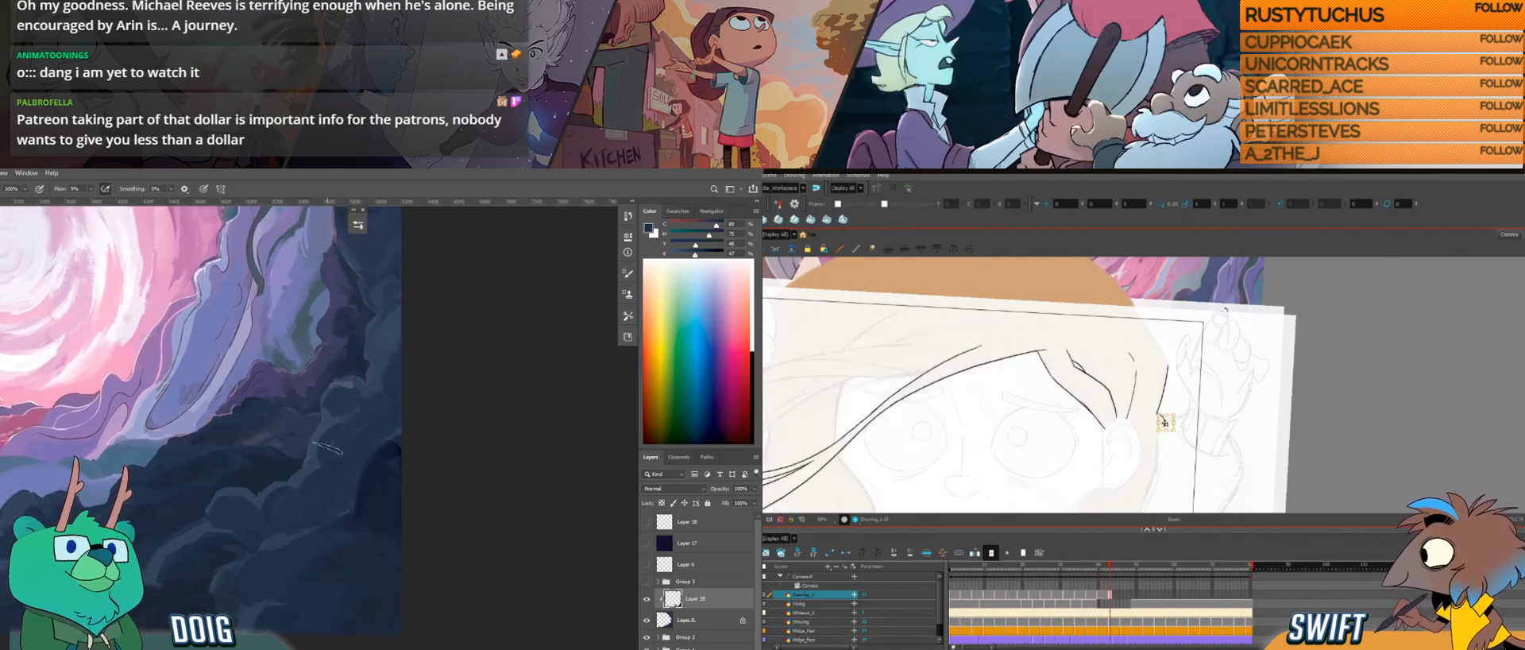
{"action": "left_click", "coordinate": [396, 467], "text": "alt"}
{"action": "key", "text": "alt+b"}
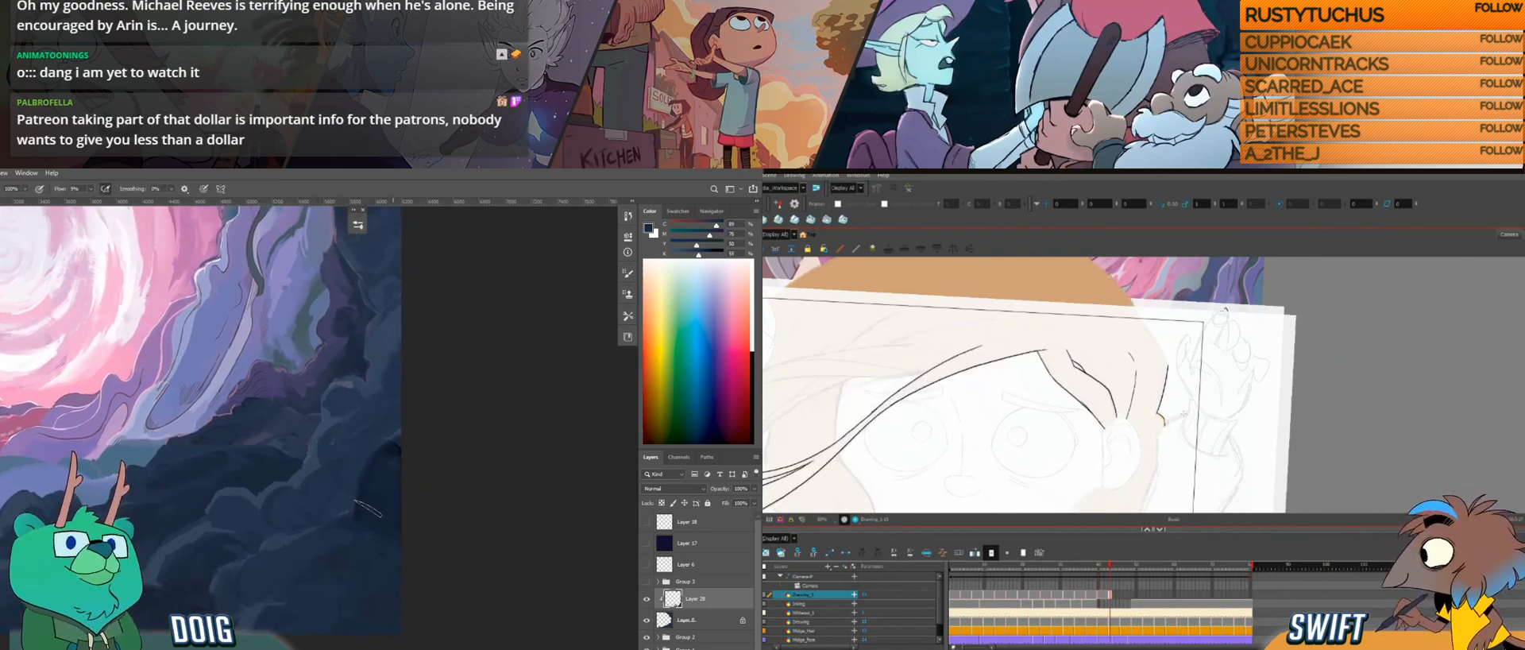
{"action": "mouse_move", "coordinate": [333, 459]}
{"action": "left_mouse_down"}
{"action": "mouse_move", "coordinate": [355, 436]}
{"action": "mouse_move", "coordinate": [393, 433]}
{"action": "left_mouse_up"}
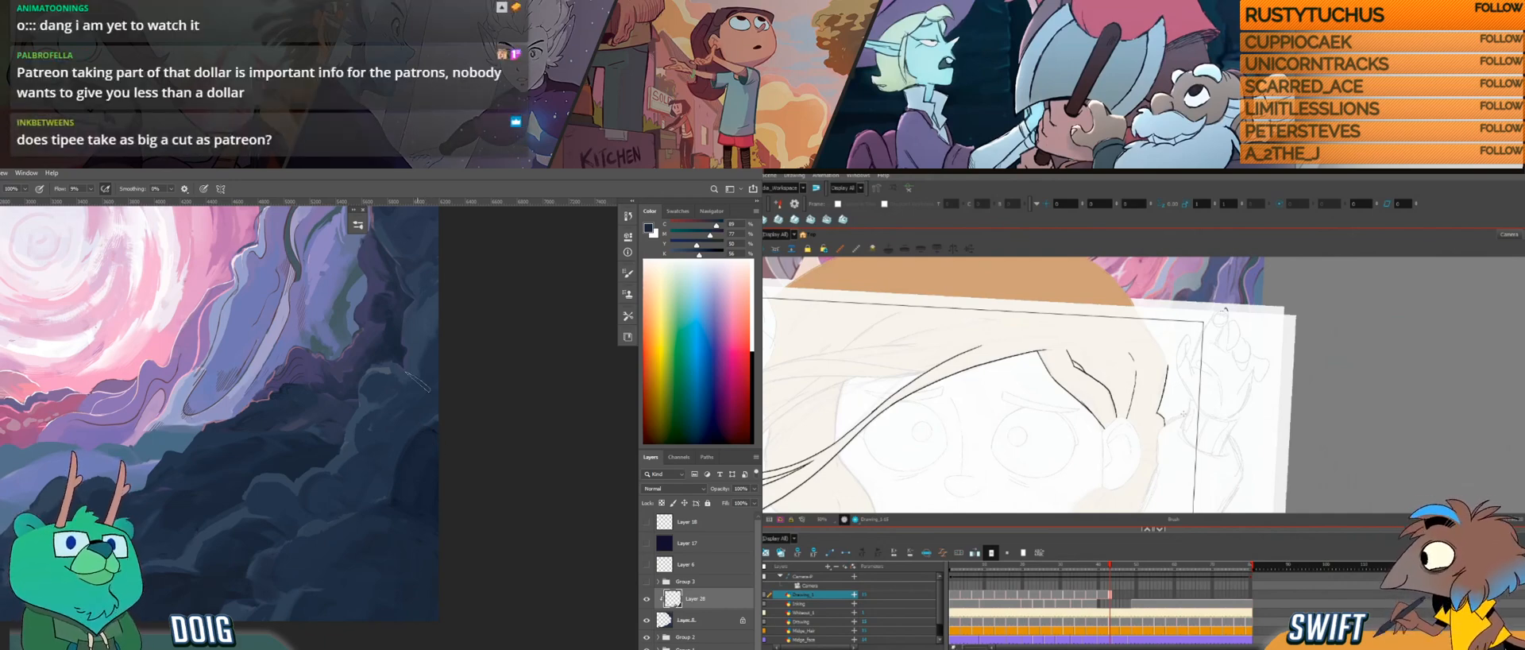
Step: Compare the strand lines and hook with the neighbouring drawings
{"action": "key", "text": "f"}
{"action": "key", "text": "g"}
{"action": "key", "text": "f"}
{"action": "key", "text": "g"}
{"action": "key", "text": "f"}
{"action": "key", "text": "g"}
{"action": "key", "text": "f"}
{"action": "key", "text": "g"}
Step: Adjust the lower end of the side lock where it meets the ear
{"action": "left_click", "coordinate": [1109, 429]}
{"action": "left_click_drag", "start_coordinate": [1114, 436], "coordinate": [1117, 438]}
{"action": "left_click", "coordinate": [1135, 437]}
{"action": "left_click", "coordinate": [1094, 417]}
{"action": "left_click", "coordinate": [1136, 427]}
{"action": "key", "text": "alt+b"}
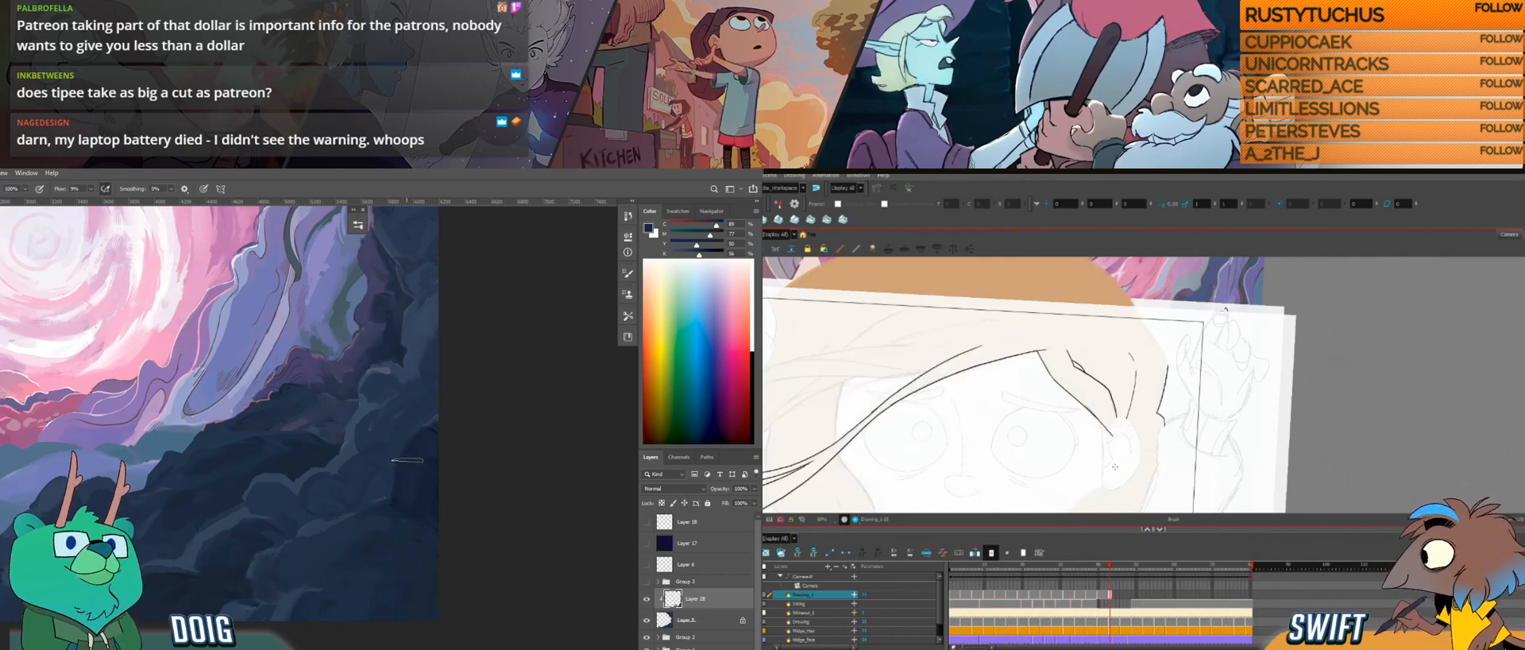
Step: Refine the side lock's tip at the top of the ear and compare it with the neighbouring drawings
{"action": "left_click", "coordinate": [1111, 437]}
{"action": "key", "text": "alt+b"}
{"action": "key", "text": "comma"}
{"action": "key", "text": "period"}
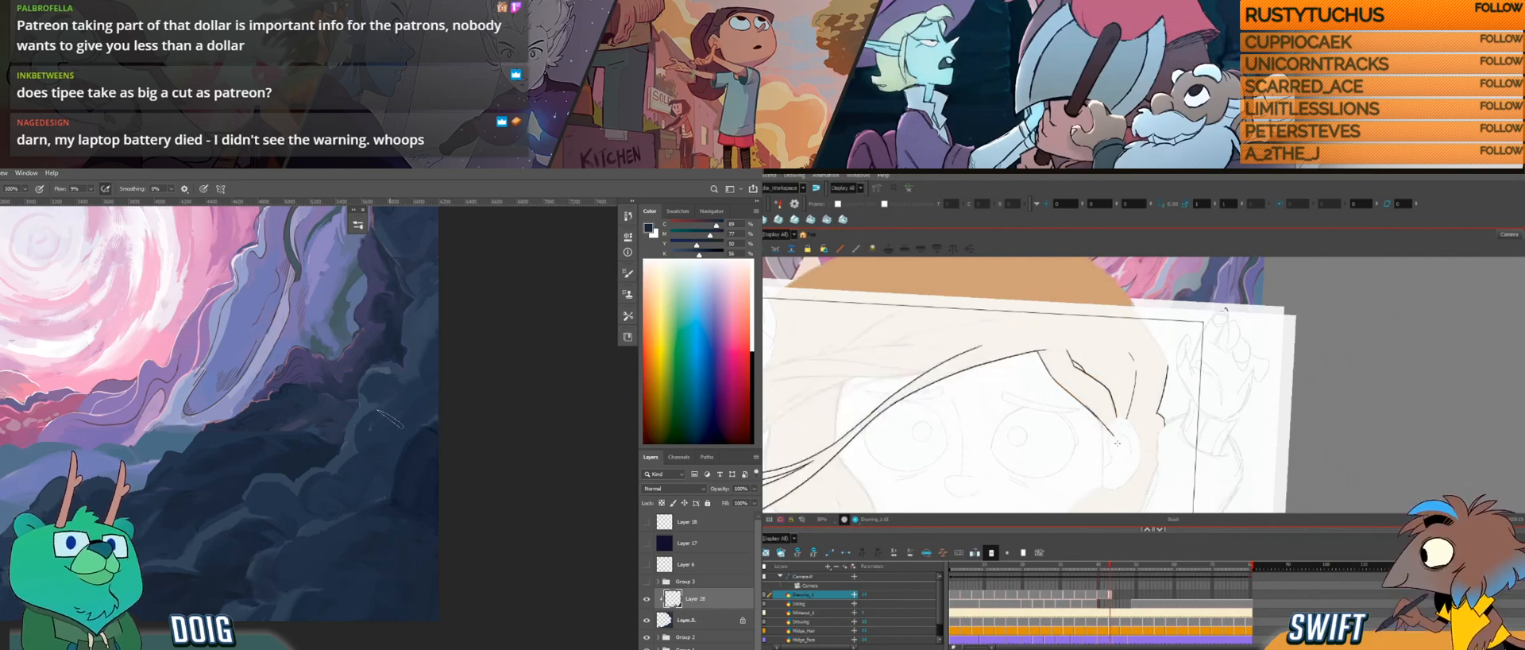
{"action": "key", "text": "comma"}
{"action": "key", "text": "period"}
{"action": "key", "text": "comma"}
{"action": "key", "text": "period"}
Step: Sample blues from the lower rocks and paint over the dark rock area with them
{"action": "key", "text": "alt"}
{"action": "left_click", "coordinate": [398, 496]}
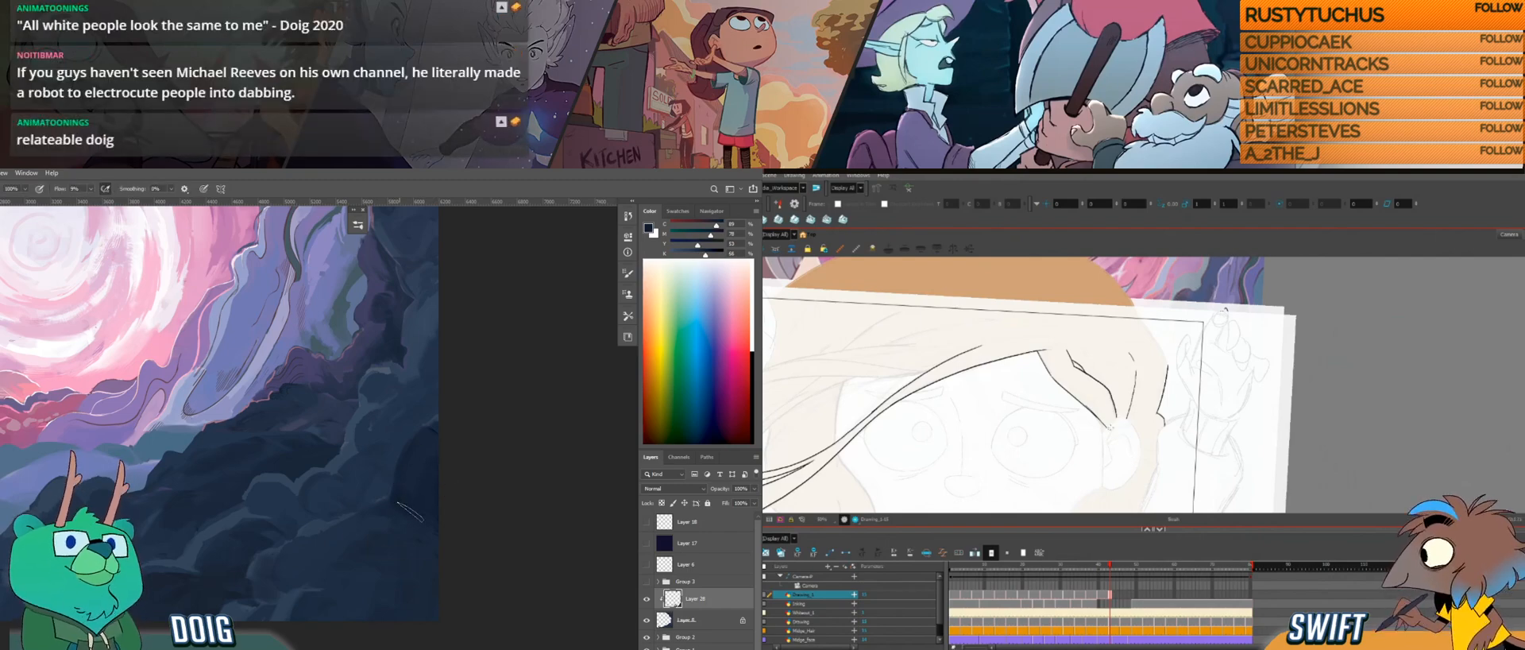
{"action": "left_click", "coordinate": [235, 591]}
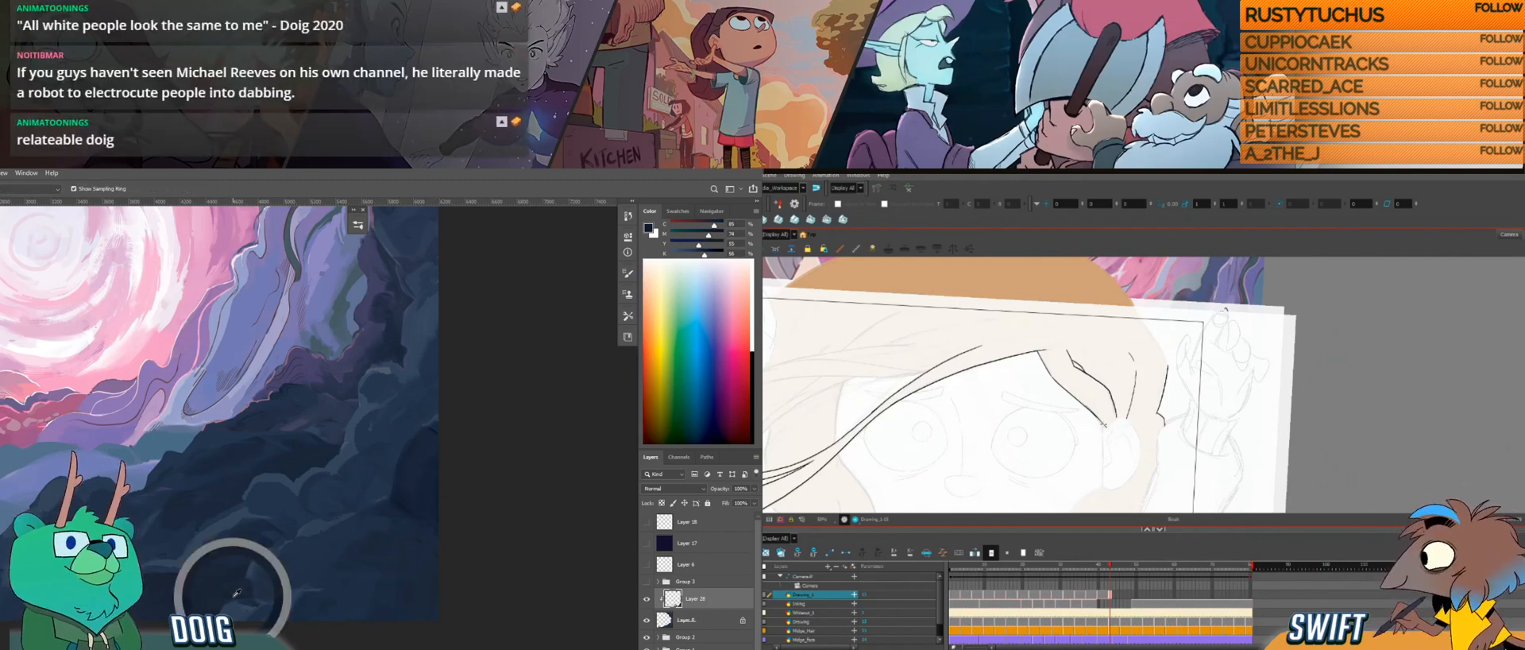
{"action": "left_click", "coordinate": [266, 517]}
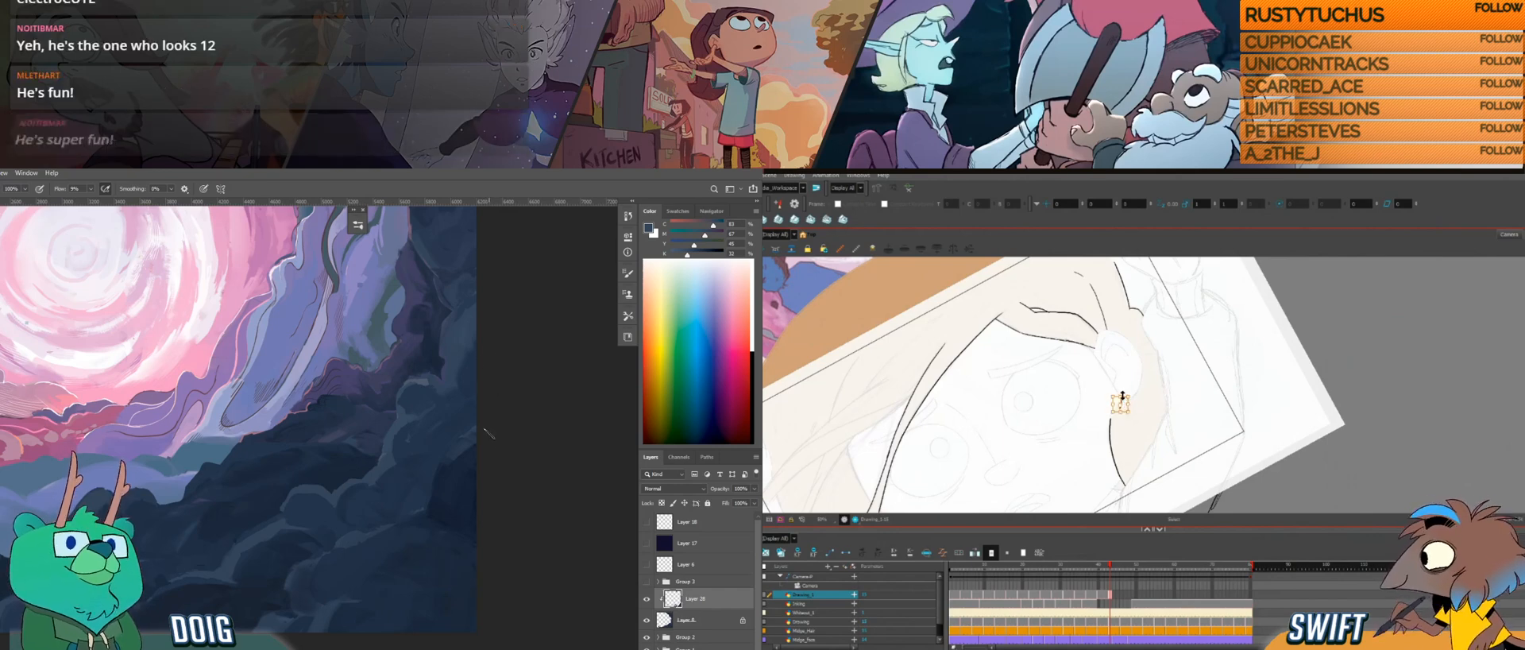
Step: Sample dark blue from the lower rocks near the painting's outer edge and paint over the surrounding rock shapes with it
{"action": "key", "text": "alt+b"}
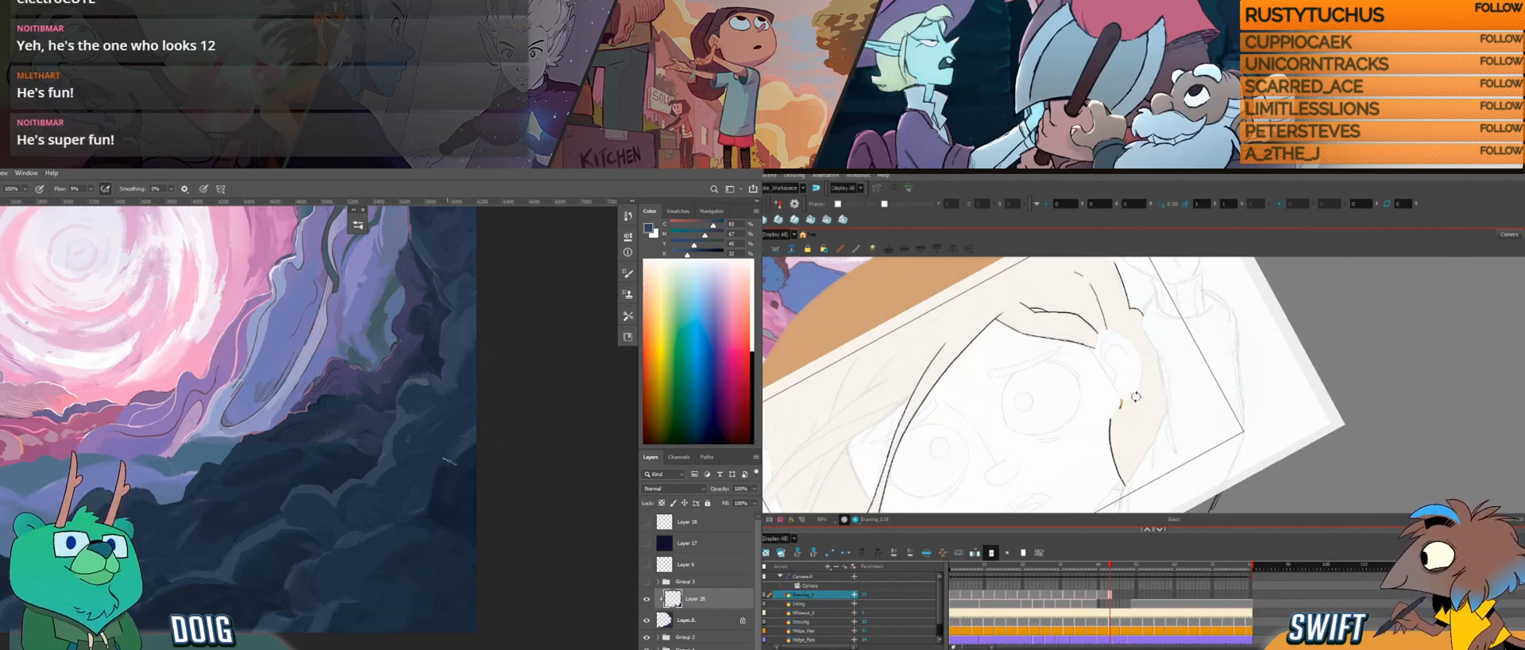
{"action": "left_click", "coordinate": [454, 457], "text": "alt"}
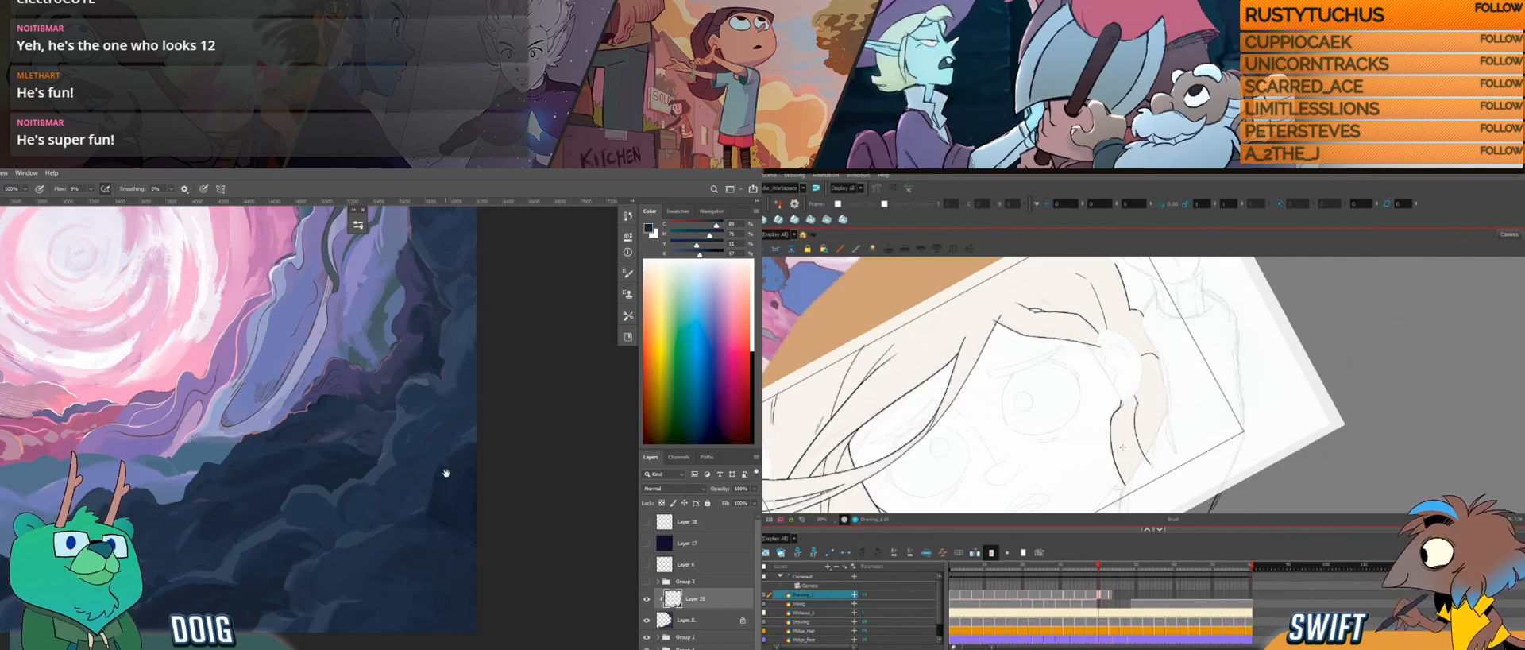
{"action": "left_click_drag", "start_coordinate": [445, 472], "coordinate": [411, 467]}
{"action": "key", "text": "alt"}
{"action": "left_click_drag", "start_coordinate": [410, 507], "coordinate": [404, 518]}
{"action": "key", "text": "alt"}
{"action": "key", "text": "f"}
{"action": "left_click", "coordinate": [374, 533], "text": "alt"}
{"action": "key", "text": "g"}
{"action": "key", "text": "alt+e"}
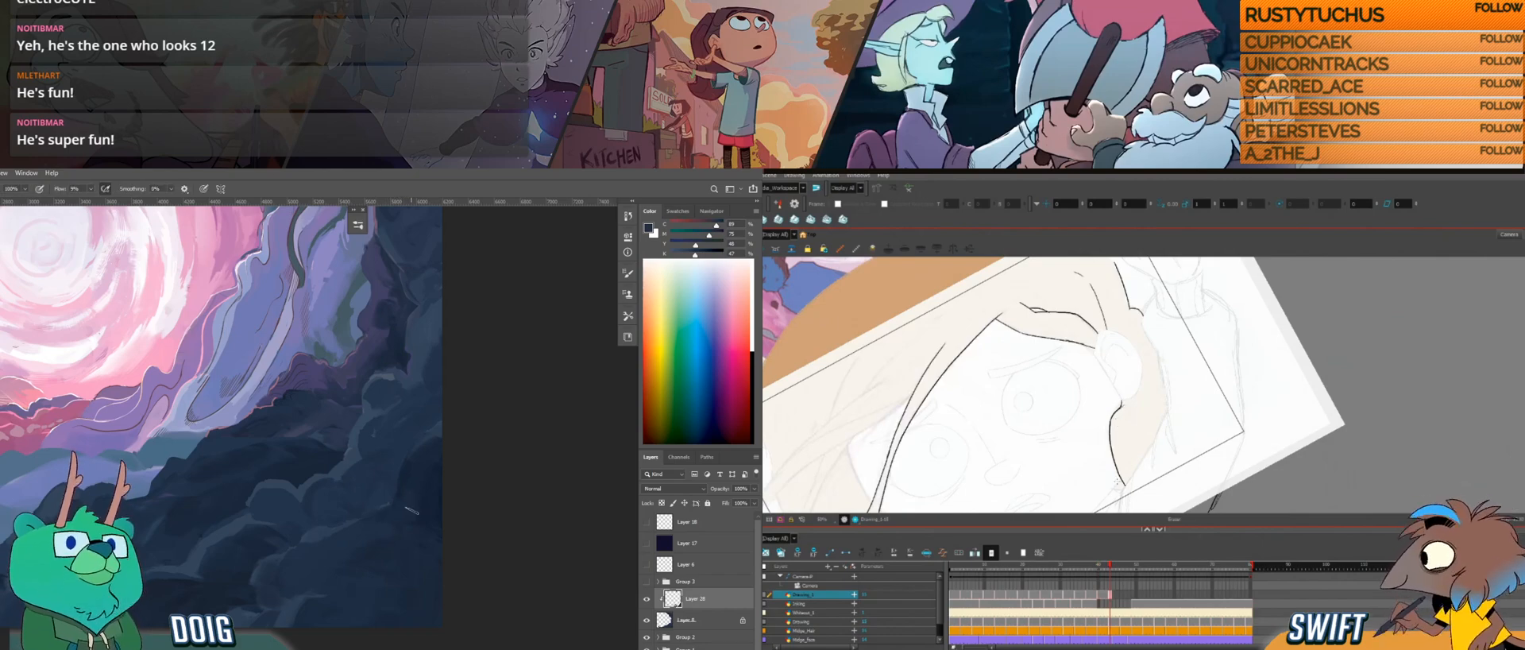
Step: Look over the whole portal painting and compare the side lock below the ear with the previous hair drawing
{"action": "left_click_drag", "start_coordinate": [252, 442], "coordinate": [299, 442]}
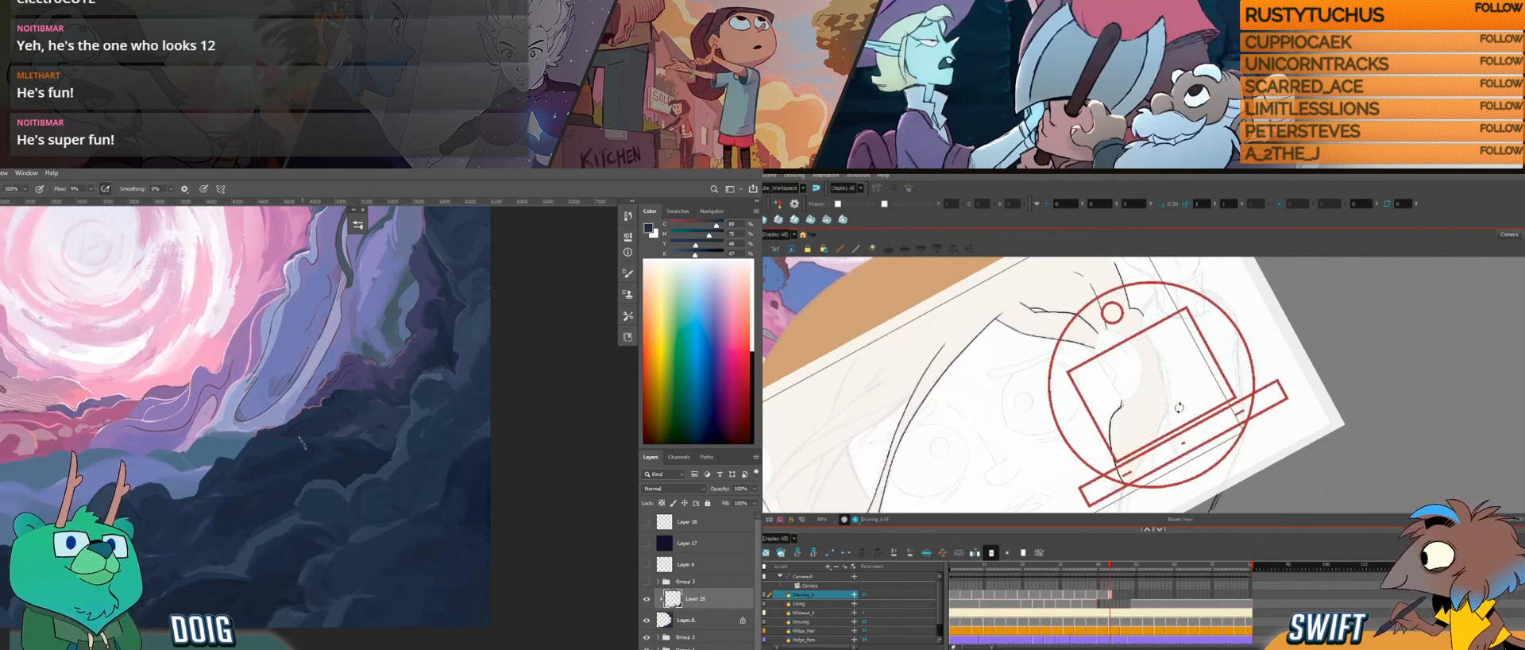
{"action": "scroll", "coordinate": [304, 439], "scroll_direction": "down", "scroll_amount": 2}
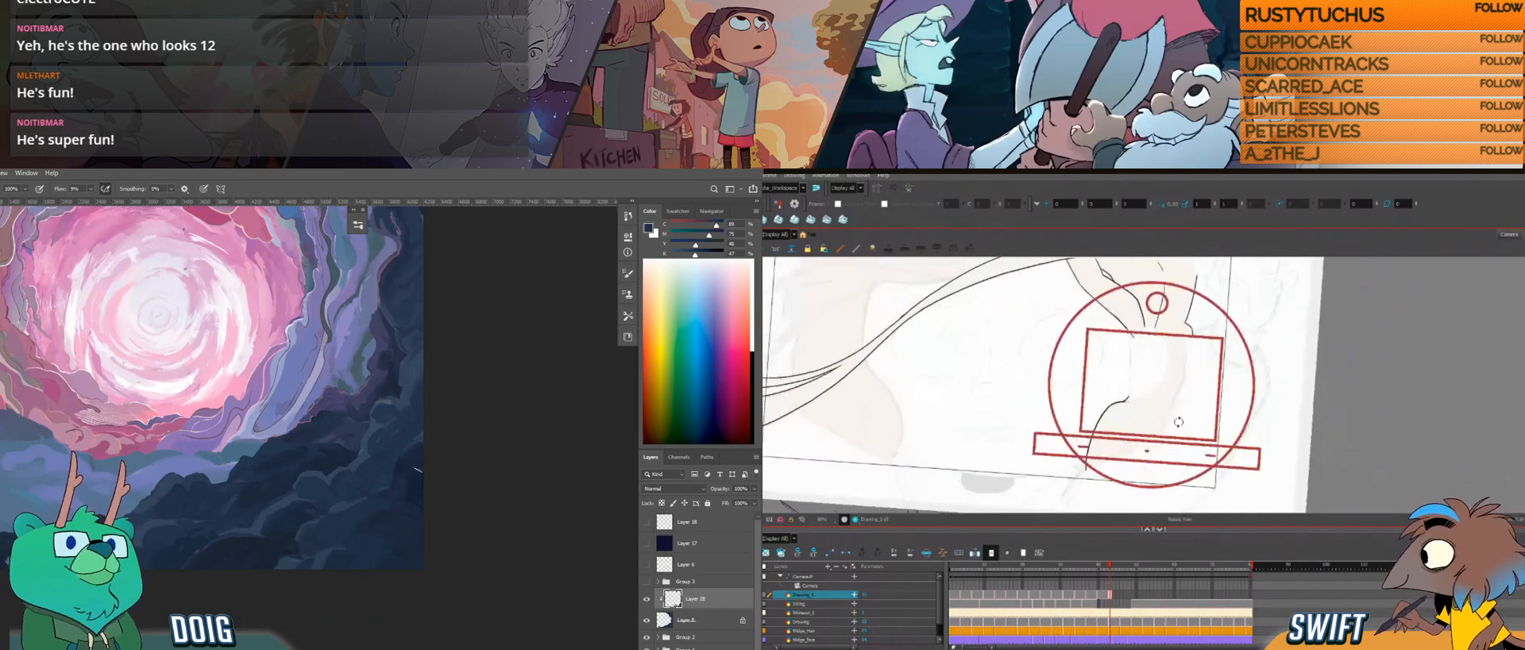
{"action": "mouse_move", "coordinate": [389, 457]}
{"action": "left_mouse_down"}
{"action": "mouse_move", "coordinate": [481, 495]}
{"action": "mouse_move", "coordinate": [364, 531]}
{"action": "mouse_move", "coordinate": [352, 608]}
{"action": "left_mouse_up"}
{"action": "left_click_drag", "start_coordinate": [333, 477], "coordinate": [342, 531]}
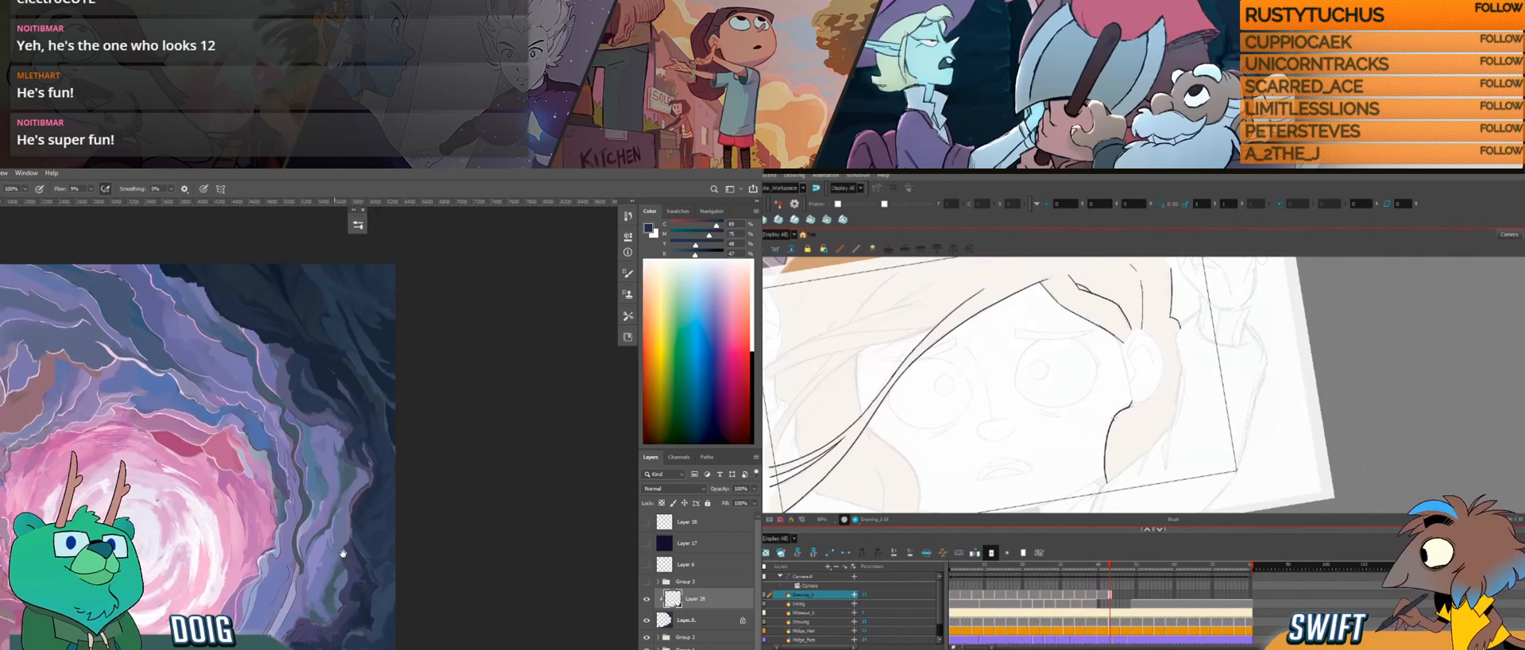
{"action": "key", "text": "f"}
{"action": "key", "text": "g"}
{"action": "key", "text": "f"}
{"action": "key", "text": "g"}
{"action": "key", "text": "f"}
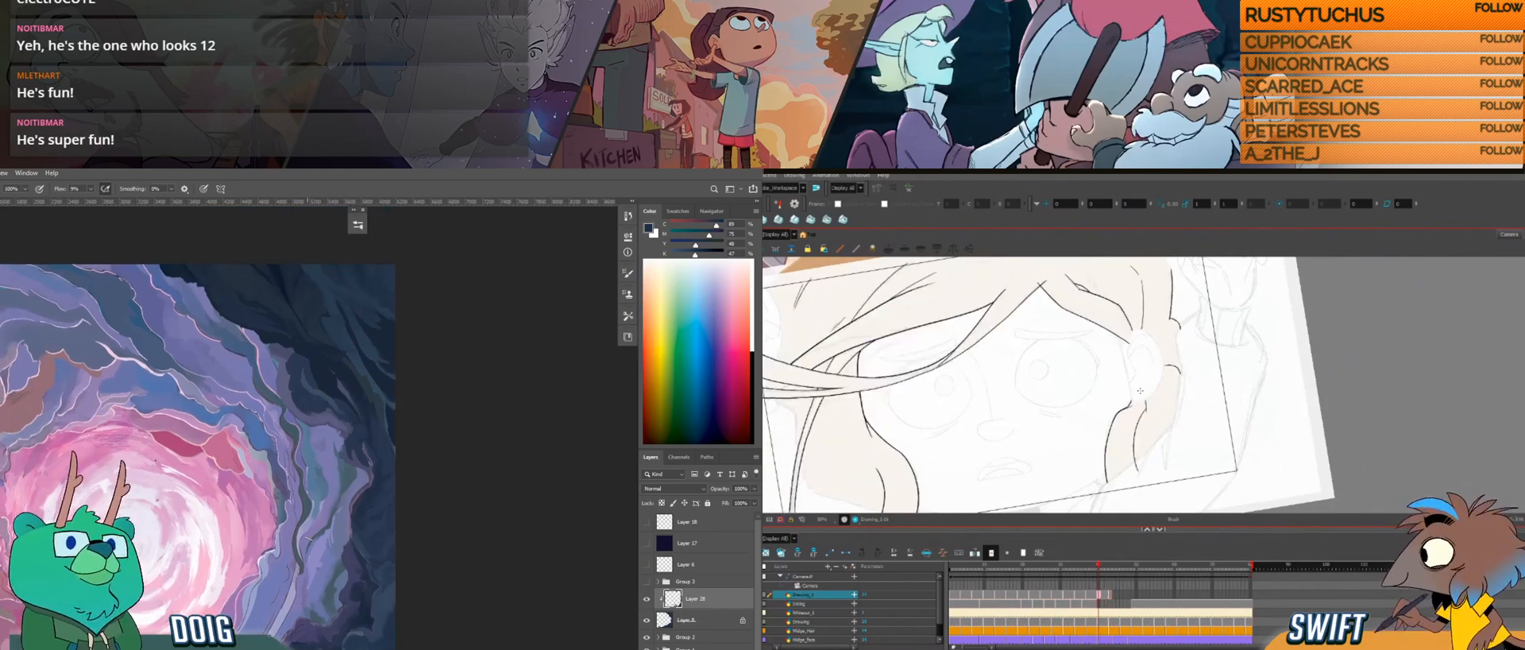
{"action": "key", "text": "g"}
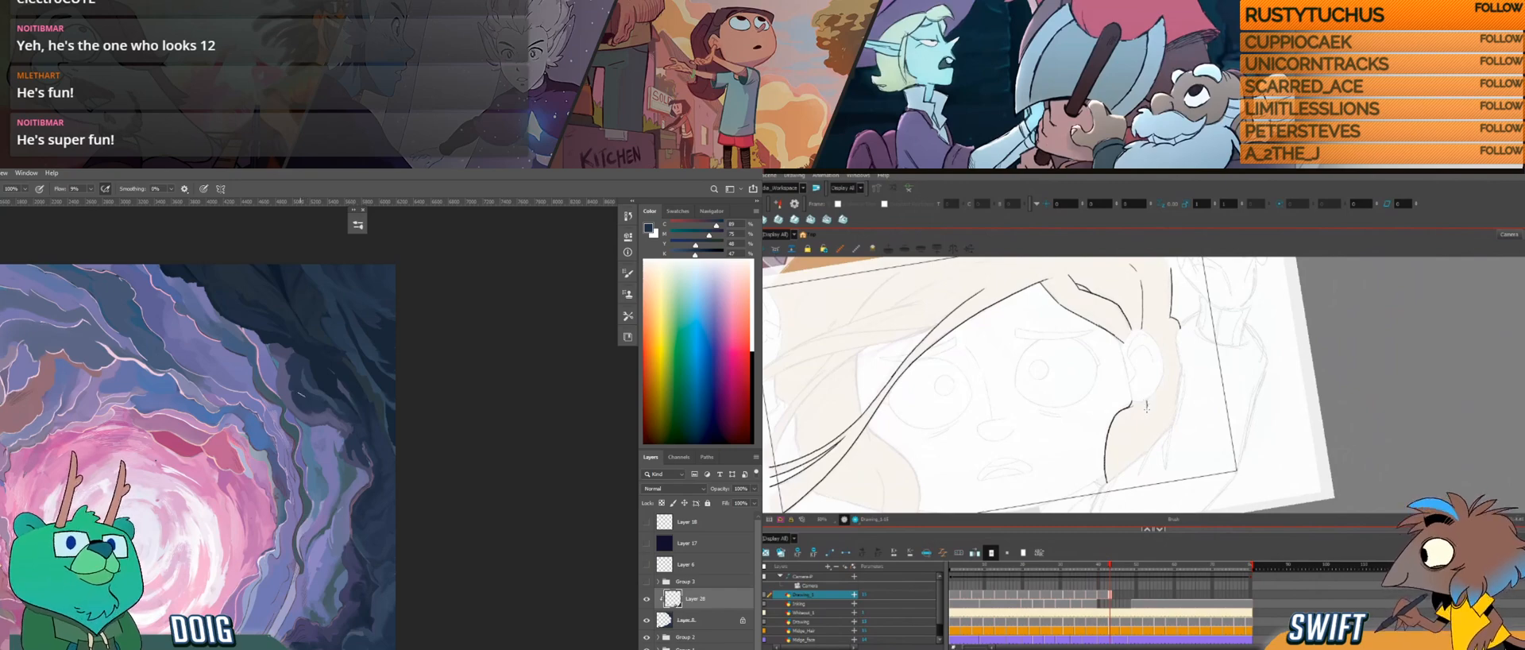
{"action": "key", "text": "f"}
{"action": "key", "text": "g"}
{"action": "key", "text": "f"}
{"action": "key", "text": "g"}
Step: Try drawing the side lock's inner line below the ear, checking it against the previous drawing
{"action": "left_click_drag", "start_coordinate": [300, 535], "coordinate": [342, 424]}
{"action": "left_click_drag", "start_coordinate": [1147, 404], "coordinate": [1131, 464]}
{"action": "key", "text": "ctrl+plus"}
{"action": "key", "text": "f"}
{"action": "key", "text": "g"}
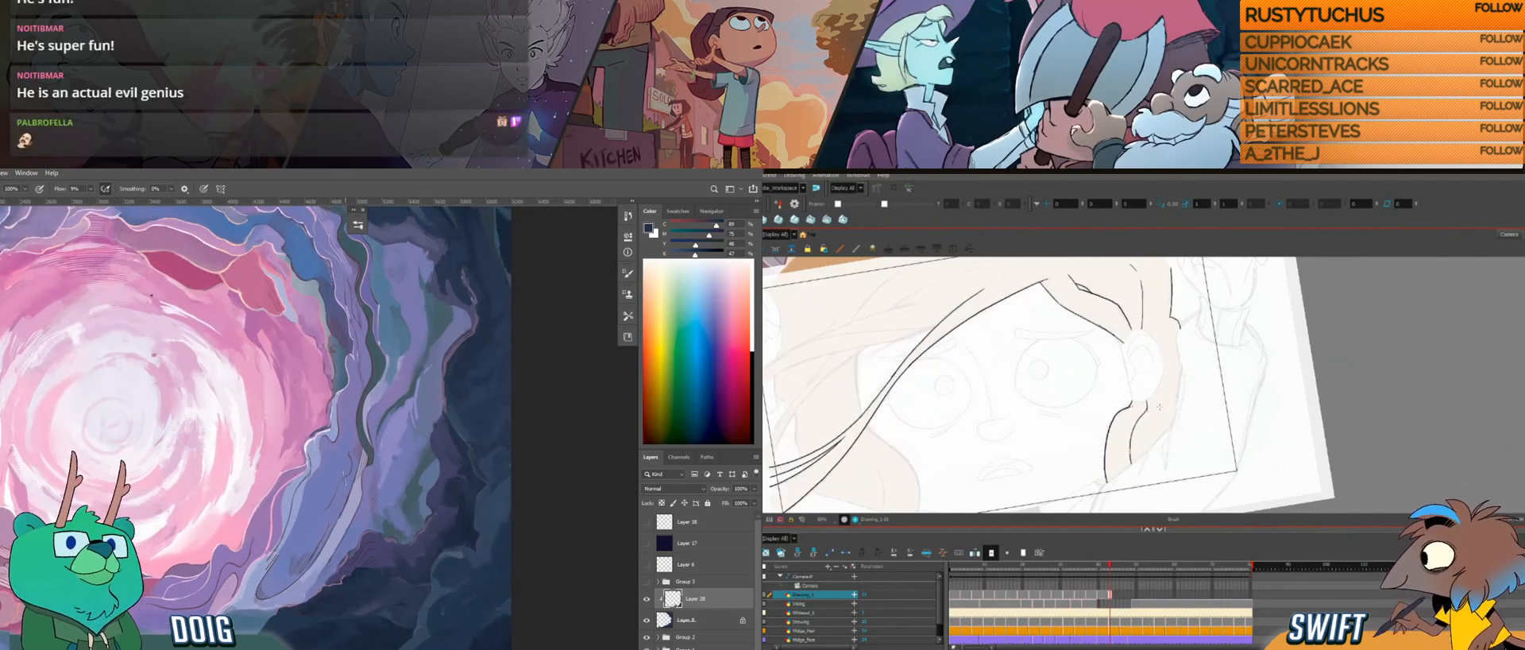
{"action": "left_click_drag", "start_coordinate": [327, 525], "coordinate": [307, 381]}
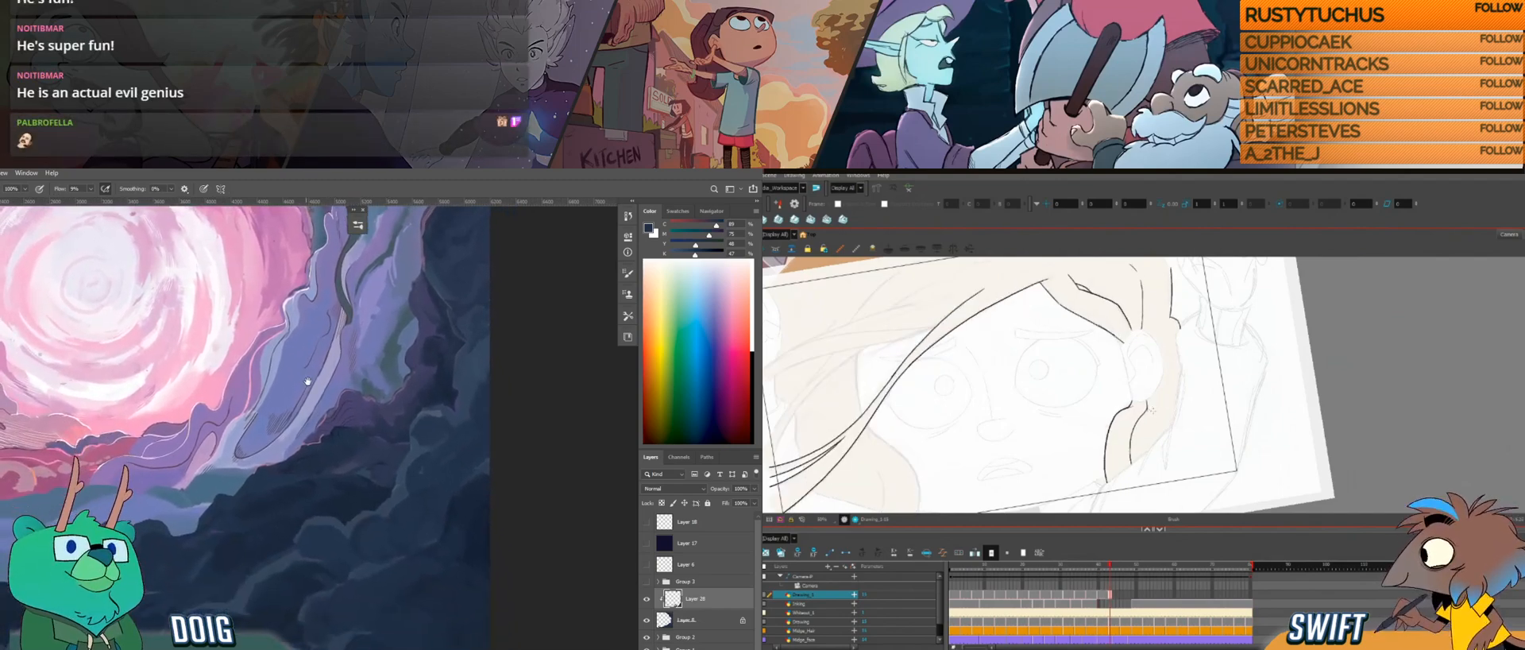
Step: Sample purple from the rock edge beside the portal and undo the side lock's trial inner line, checking the previous drawing
{"action": "left_click", "coordinate": [334, 421], "text": "alt"}
{"action": "key", "text": "ctrl+z"}
{"action": "key", "text": "comma"}
{"action": "key", "text": "period"}
{"action": "key", "text": "comma"}
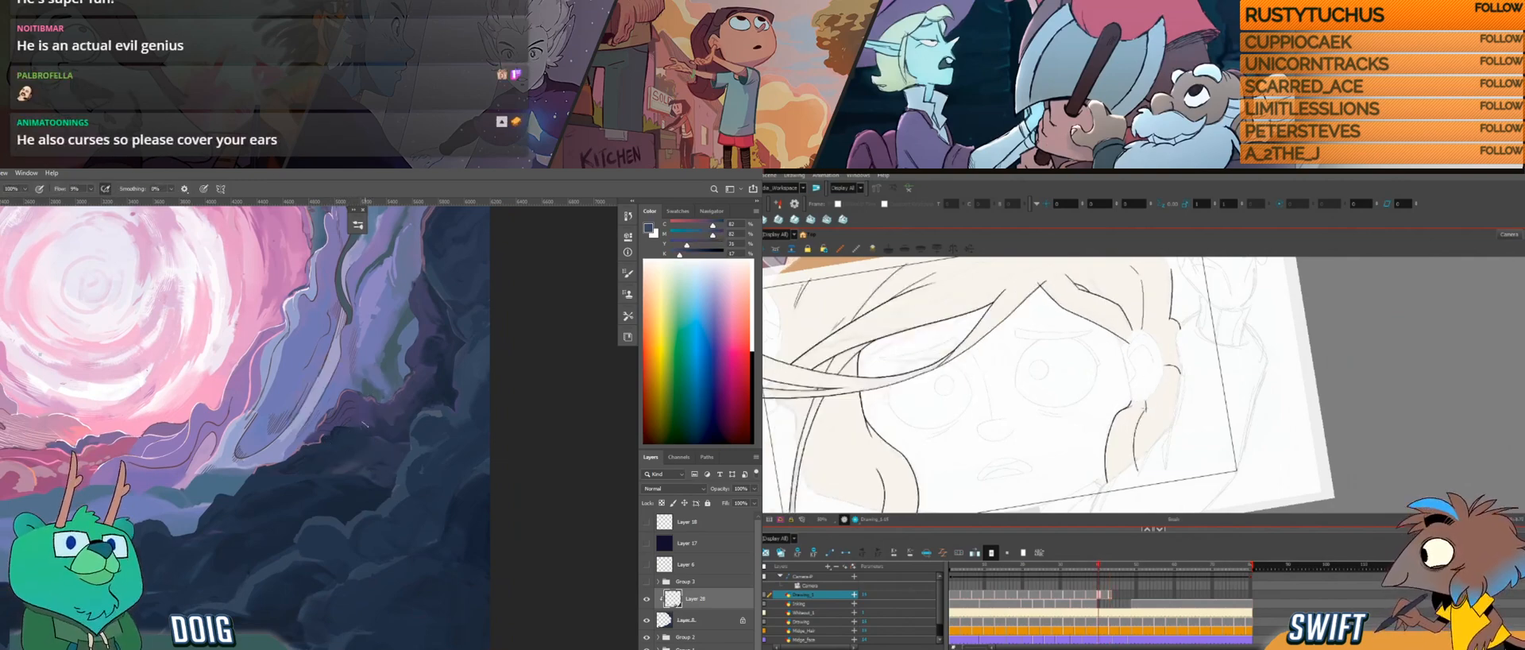
{"action": "key", "text": "period"}
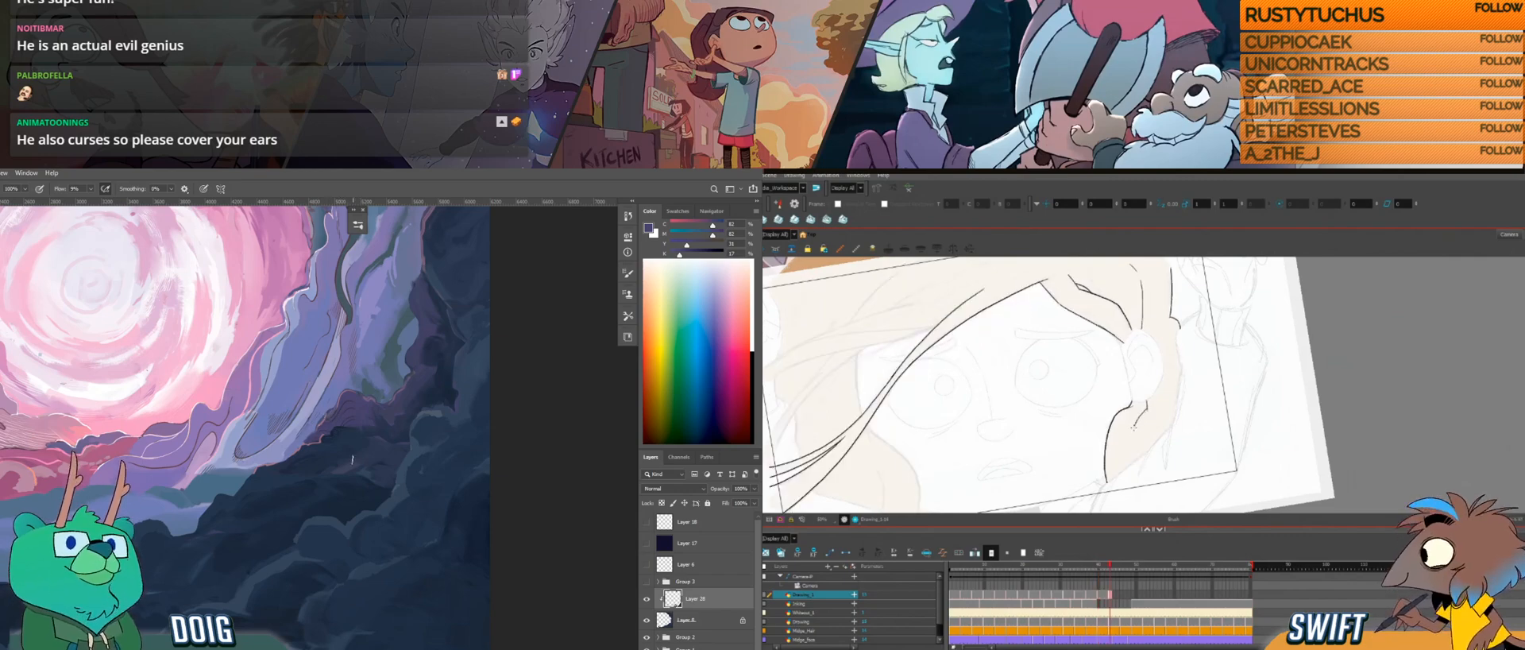
{"action": "key", "text": "comma"}
{"action": "key", "text": "period"}
Step: Select and reposition the side lock's inner line below the ear, and paint purple onto the rocks bordering the portal
{"action": "left_click", "coordinate": [1138, 428]}
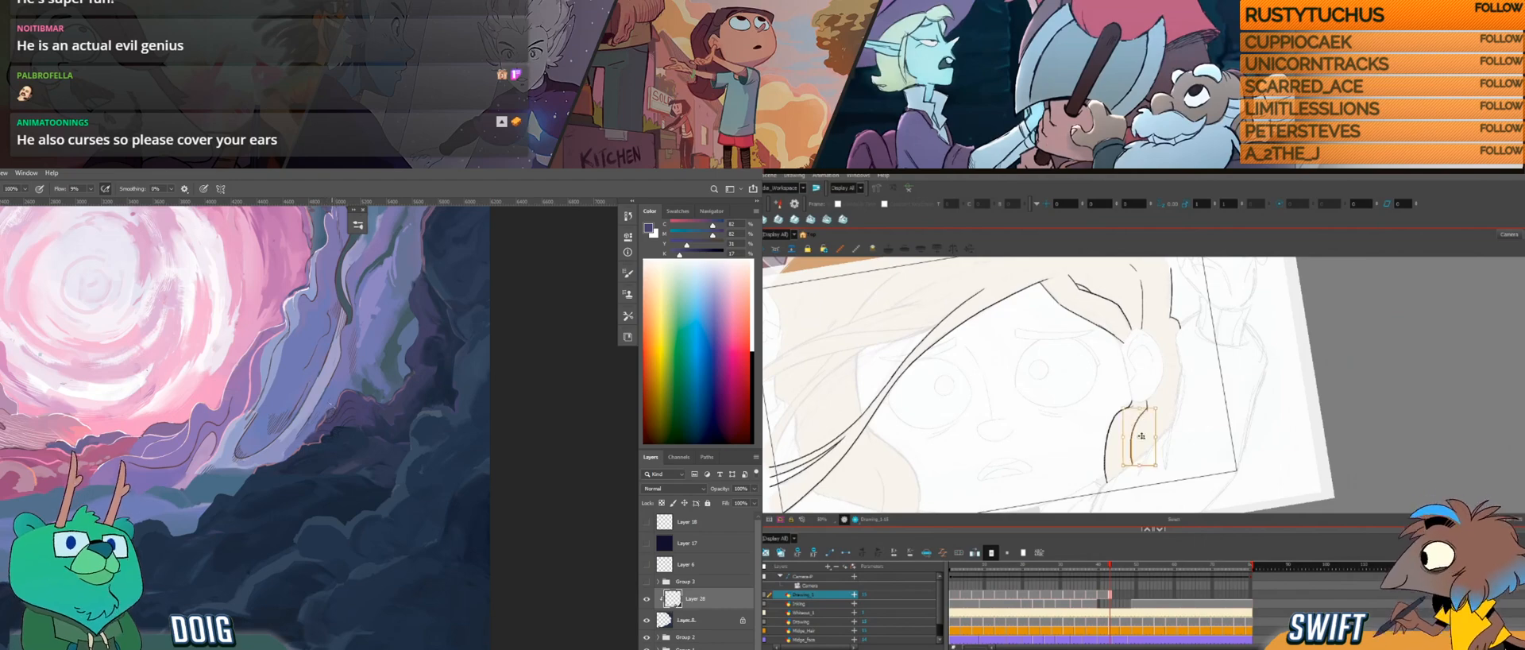
{"action": "left_click_drag", "start_coordinate": [1163, 464], "coordinate": [1167, 456]}
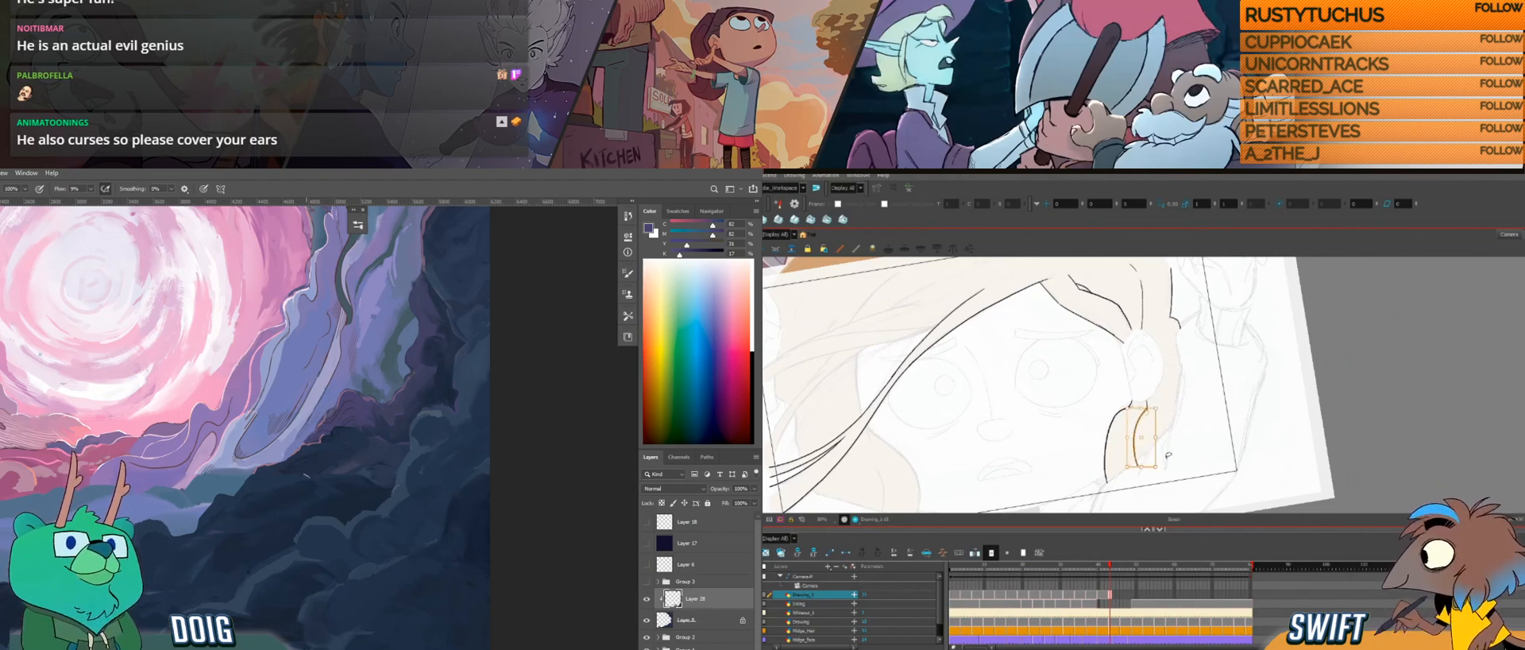
{"action": "left_click_drag", "start_coordinate": [302, 485], "coordinate": [299, 450]}
{"action": "left_click_drag", "start_coordinate": [1145, 439], "coordinate": [1147, 429]}
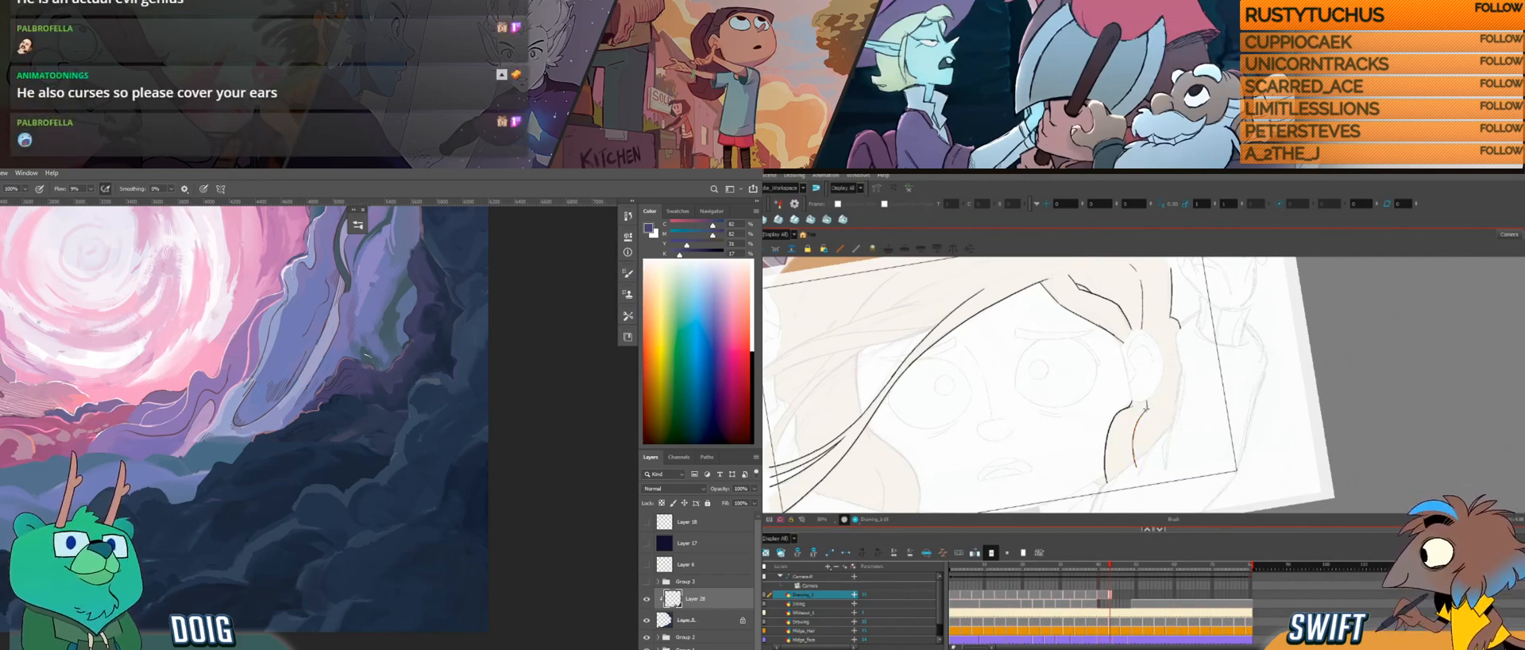
{"action": "key", "text": "ctrl+plus"}
{"action": "left_click", "coordinate": [400, 341], "text": "alt"}
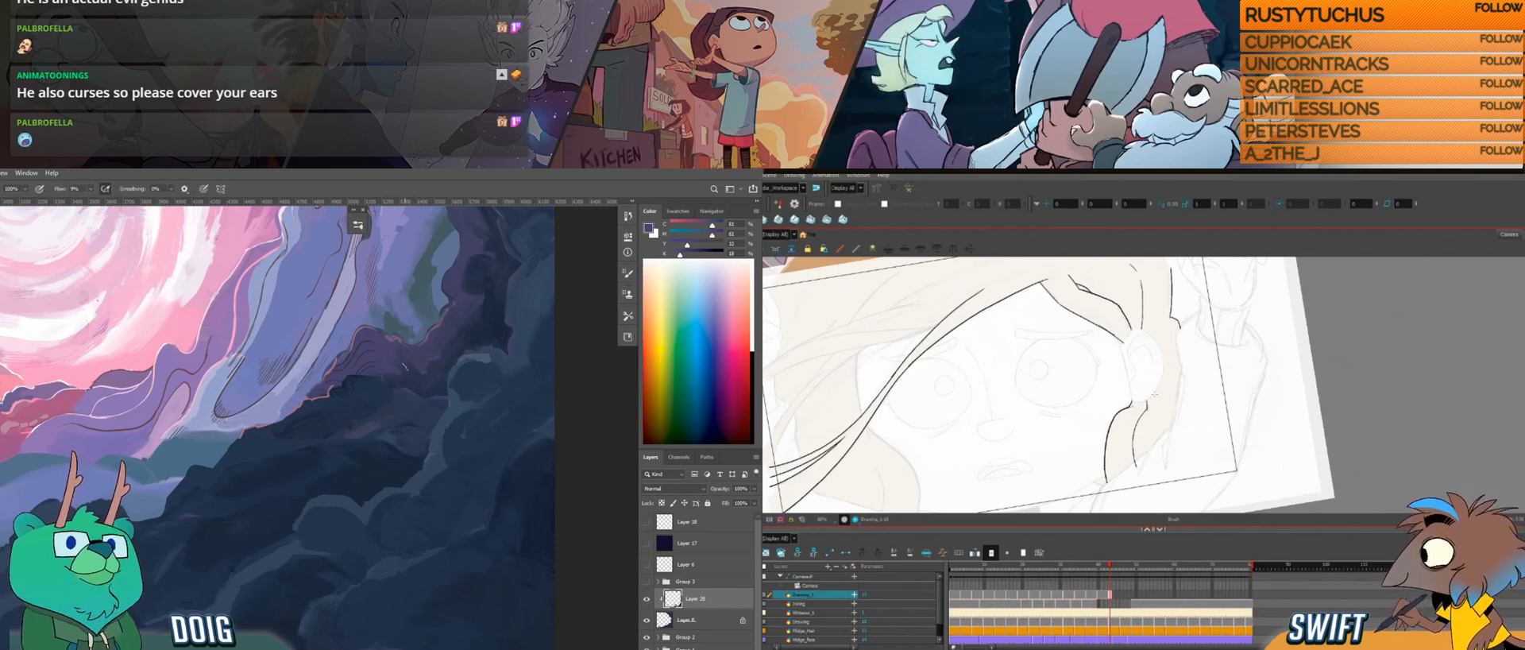
Step: Compare the repositioned side lock line with the previous drawing and sample blue from the rocks
{"action": "key", "text": "comma"}
{"action": "key", "text": "period"}
{"action": "key", "text": "comma"}
{"action": "key", "text": "period"}
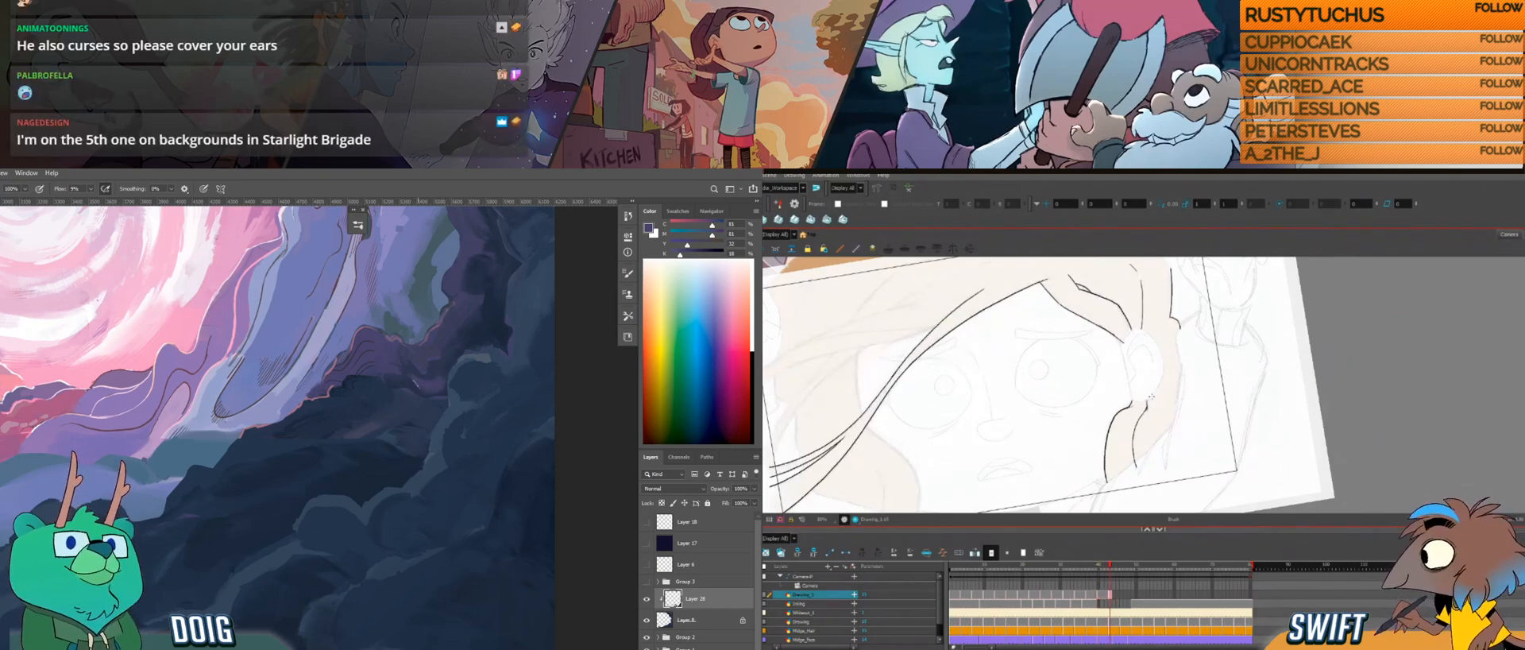
{"action": "key", "text": "comma"}
{"action": "key", "text": "period"}
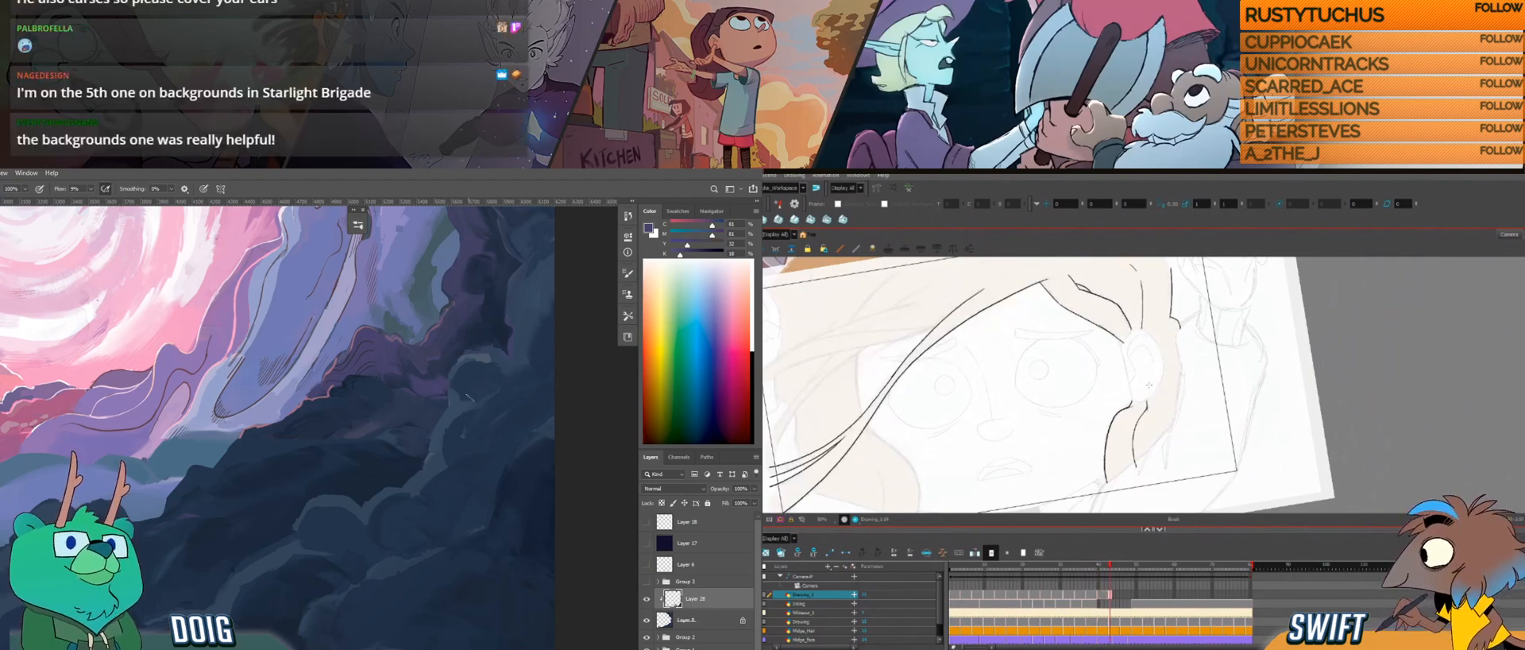
{"action": "left_click", "coordinate": [455, 384], "text": "alt"}
{"action": "key", "text": "comma"}
{"action": "key", "text": "period"}
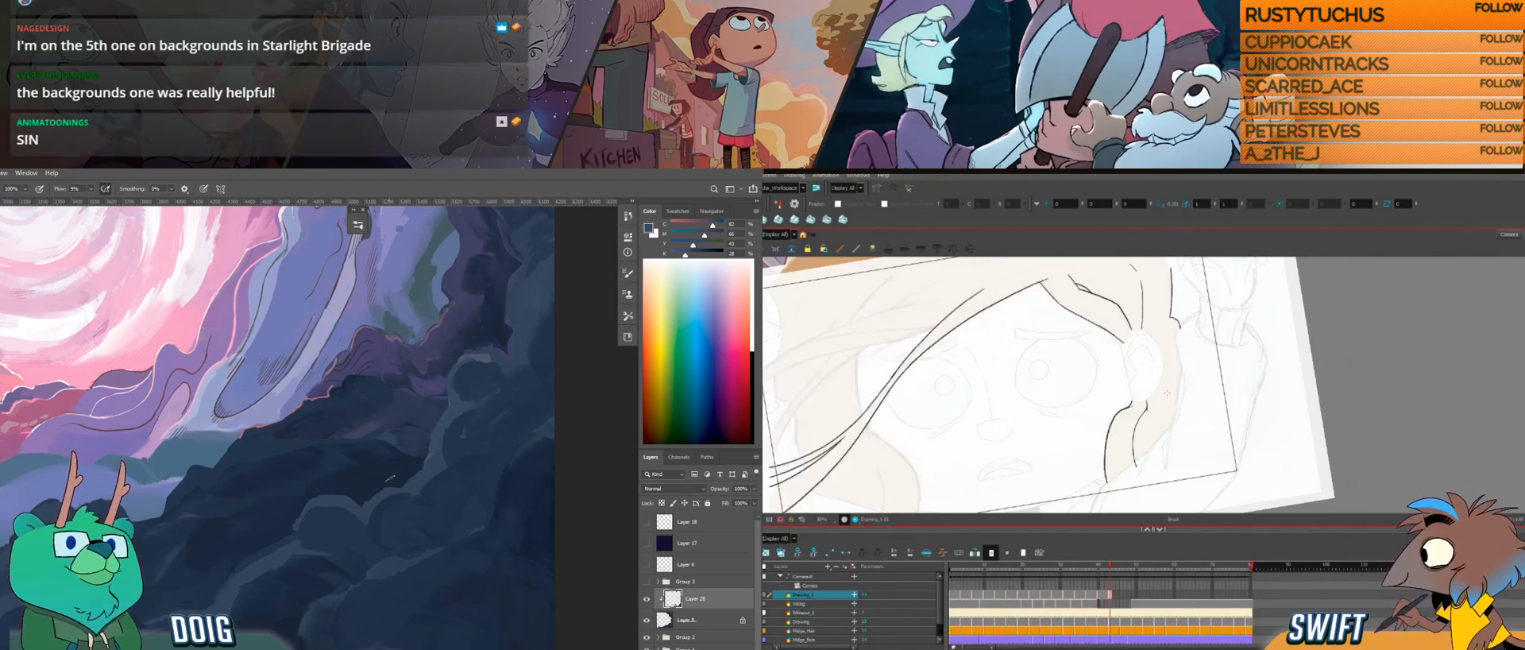
Step: Step through the neighbouring drawings to examine how the hair around and behind the ear moves
{"action": "left_click_drag", "start_coordinate": [1167, 392], "coordinate": [1145, 390]}
{"action": "key", "text": "comma"}
{"action": "key", "text": "comma"}
{"action": "key", "text": "comma"}
{"action": "key", "text": "period"}
{"action": "key", "text": "comma"}
{"action": "key", "text": "period"}
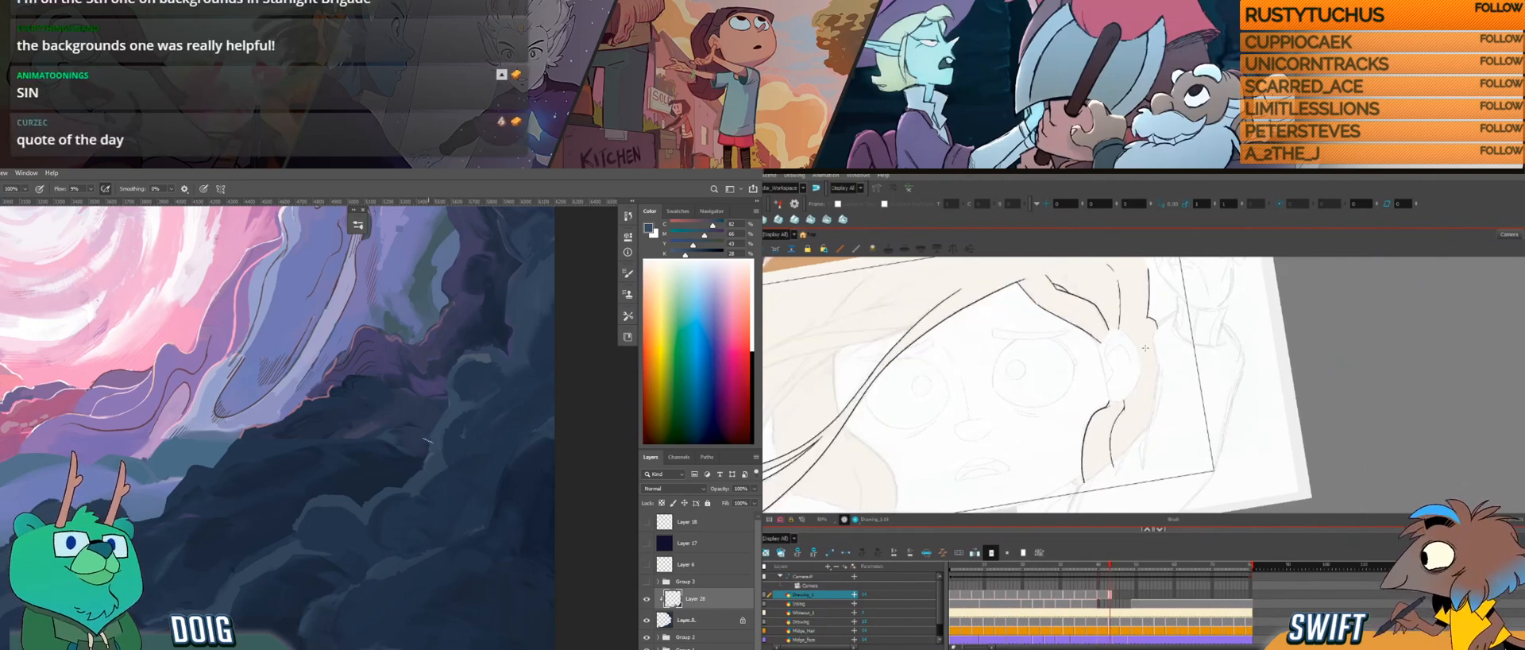
{"action": "key", "text": "period"}
{"action": "key", "text": "period"}
{"action": "left_click_drag", "start_coordinate": [1161, 347], "coordinate": [1132, 366]}
{"action": "key", "text": "f"}
{"action": "key", "text": "g"}
{"action": "key", "text": "f"}
{"action": "key", "text": "g"}
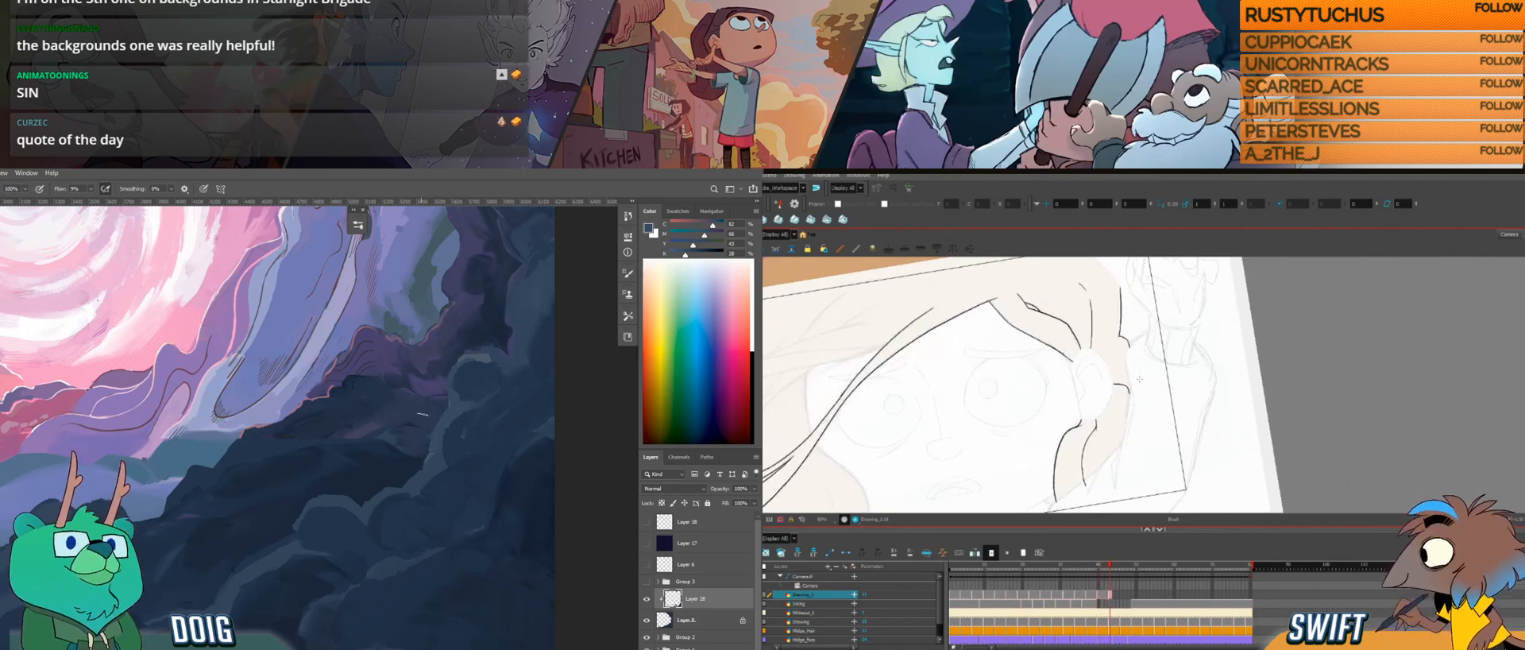
Step: Try a short strand just behind the ear and delete it
{"action": "left_click_drag", "start_coordinate": [398, 430], "coordinate": [284, 467]}
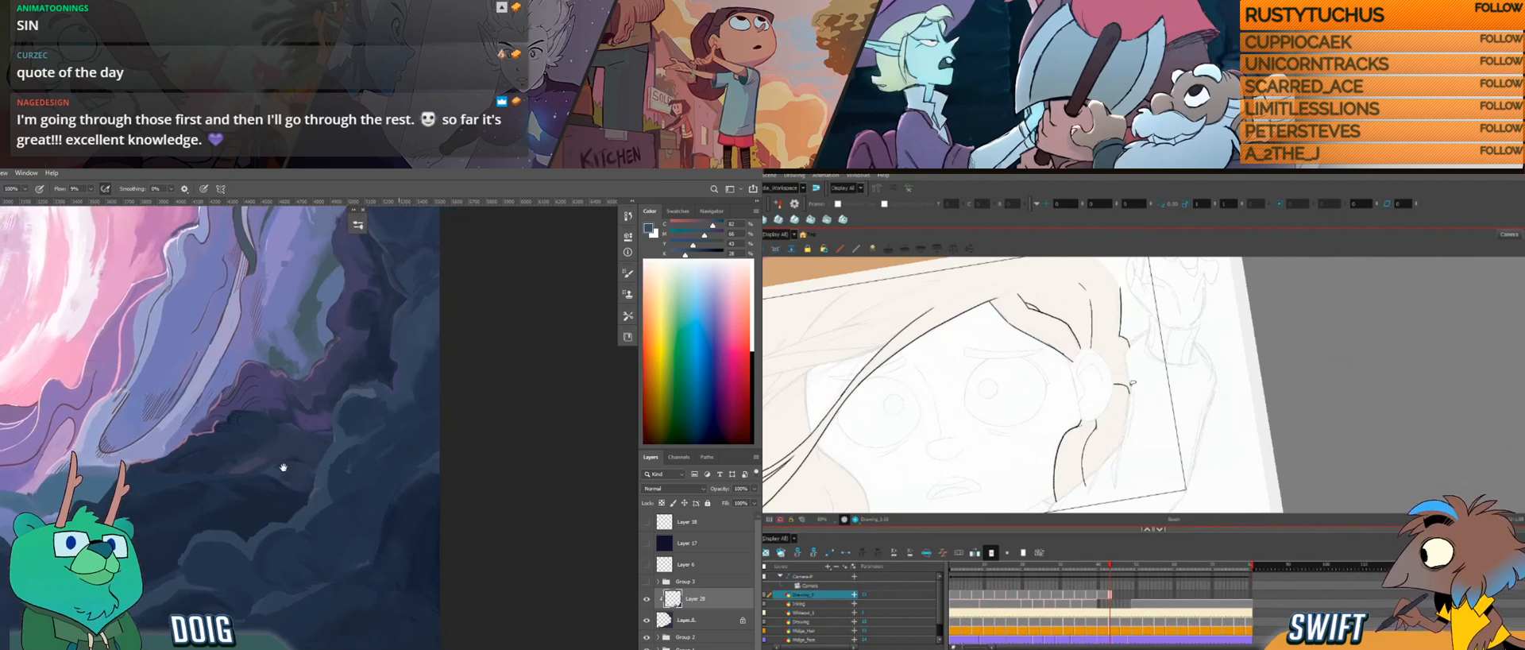
{"action": "left_click_drag", "start_coordinate": [1127, 386], "coordinate": [1130, 395]}
{"action": "key", "text": "alt+s"}
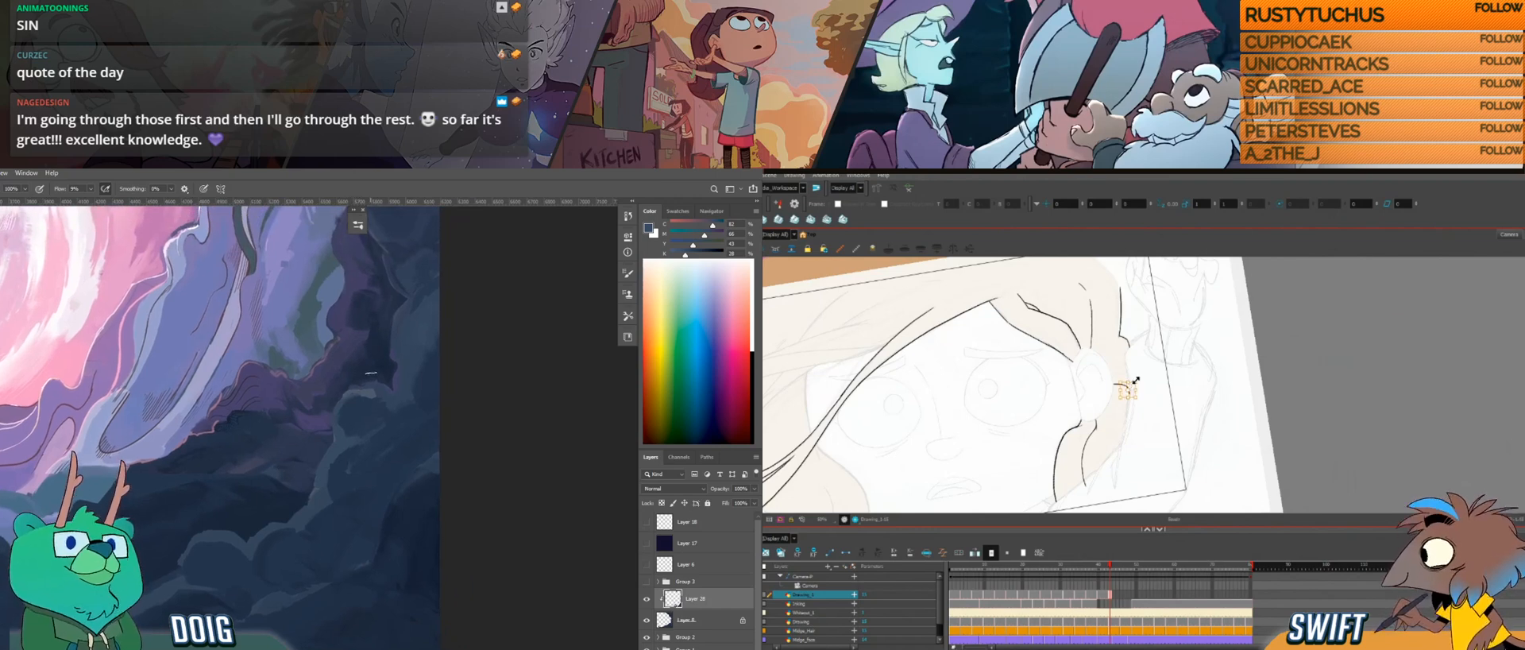
{"action": "left_click_drag", "start_coordinate": [1135, 388], "coordinate": [1133, 387]}
{"action": "key", "text": "Delete"}
Step: Compare the hair behind the ear with the previous drawing
{"action": "key", "text": "comma"}
{"action": "key", "text": "period"}
{"action": "key", "text": "comma"}
{"action": "key", "text": "period"}
{"action": "key", "text": "comma"}
{"action": "key", "text": "period"}
{"action": "key", "text": "comma"}
{"action": "key", "text": "period"}
{"action": "key", "text": "comma"}
{"action": "key", "text": "period"}
Step: Adjust the upper end of the side lock's inner line below the ear, checking it against the previous drawing
{"action": "left_click", "coordinate": [1097, 425]}
{"action": "left_click", "coordinate": [371, 389], "text": "alt"}
{"action": "key", "text": "comma"}
{"action": "key", "text": "period"}
{"action": "key", "text": "comma"}
{"action": "key", "text": "period"}
{"action": "key", "text": "alt+b"}
{"action": "key", "text": "comma"}
{"action": "key", "text": "period"}
{"action": "key", "text": "alt+s"}
{"action": "left_click", "coordinate": [1097, 423]}
{"action": "left_click", "coordinate": [1099, 419]}
{"action": "left_click", "coordinate": [1095, 422]}
{"action": "key", "text": "alt+b"}
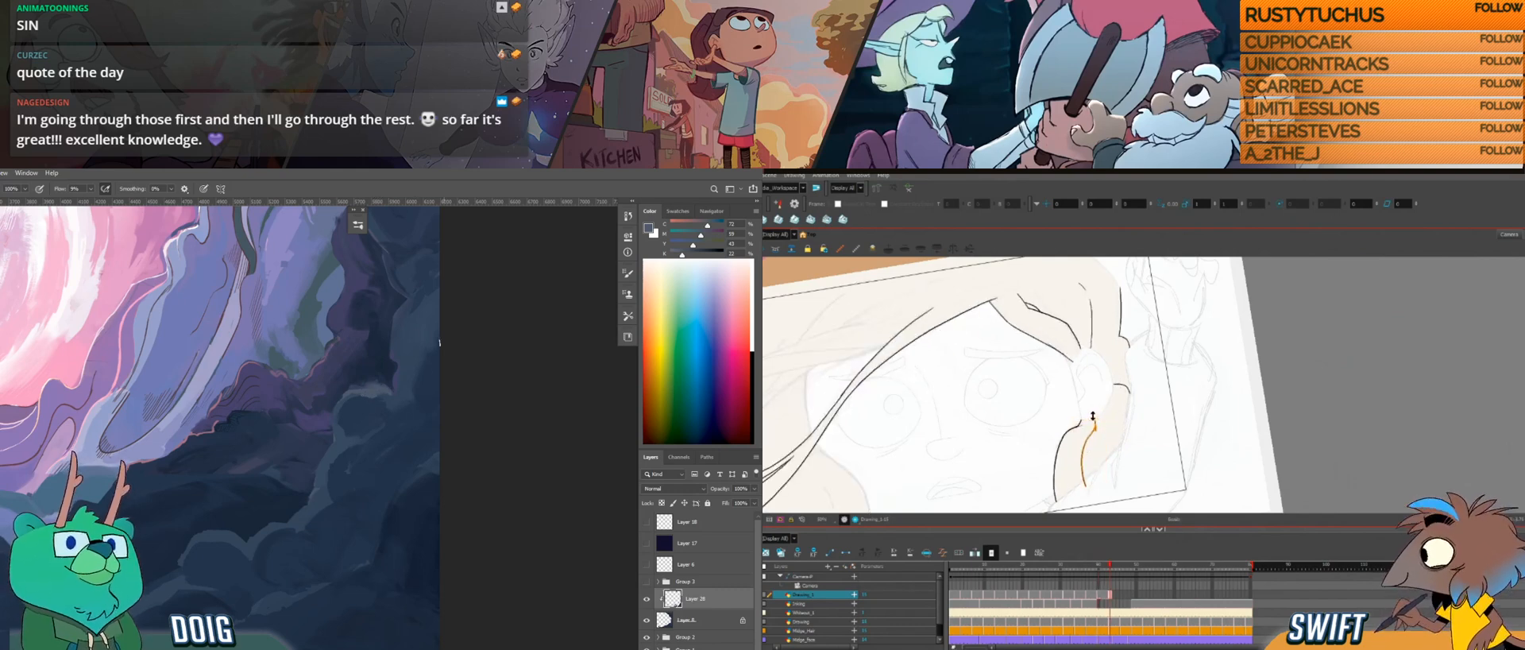
Step: Compare the adjusted side lock with the neighbouring drawings
{"action": "left_click_drag", "start_coordinate": [382, 398], "coordinate": [367, 372]}
{"action": "key", "text": "comma"}
{"action": "key", "text": "g"}
{"action": "key", "text": "f"}
{"action": "key", "text": "g"}
{"action": "key", "text": "f"}
{"action": "key", "text": "g"}
{"action": "key", "text": "f"}
{"action": "key", "text": "g"}
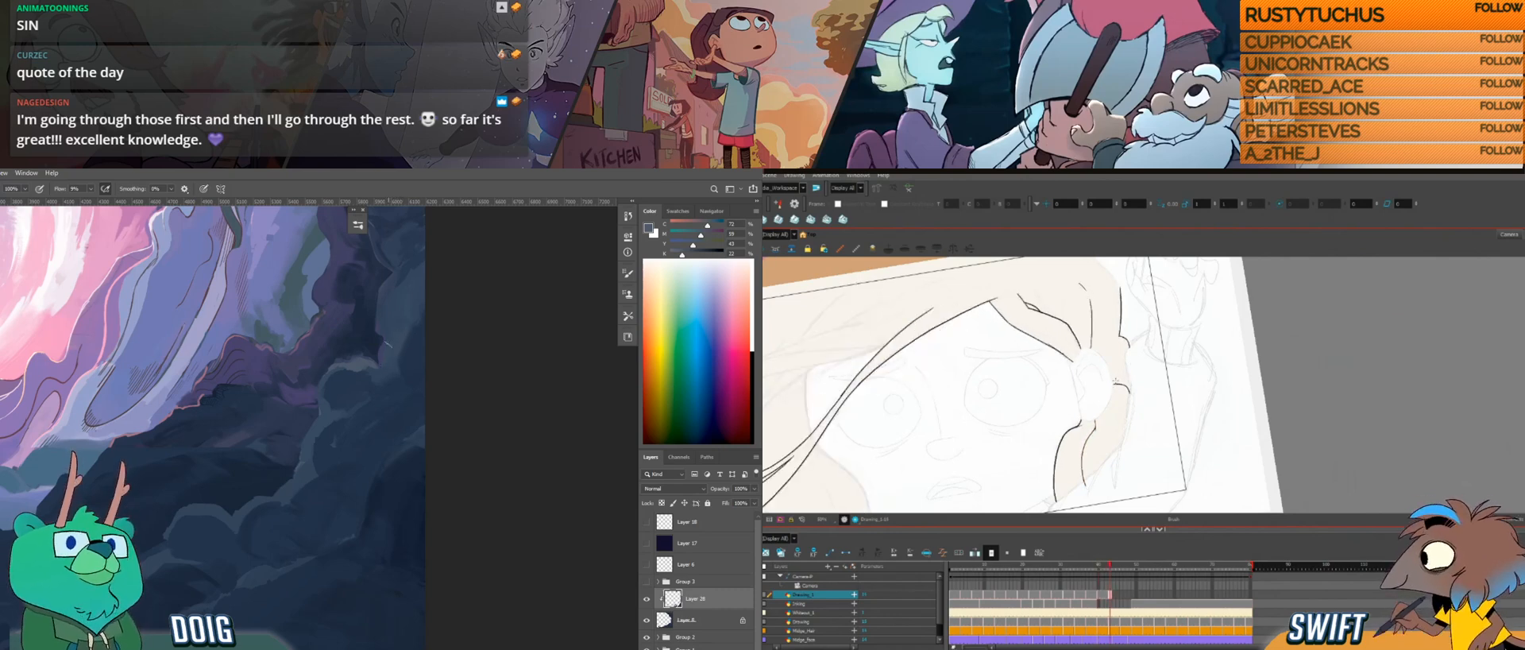
Step: Adjust the end of the hair strand meeting the top of the ear and compare it with several surrounding drawings
{"action": "left_click_drag", "start_coordinate": [1107, 398], "coordinate": [1180, 406]}
{"action": "key", "text": "f"}
{"action": "key", "text": "f"}
{"action": "key", "text": "g"}
{"action": "left_click", "coordinate": [1142, 365]}
{"action": "left_click_drag", "start_coordinate": [1145, 368], "coordinate": [1158, 356]}
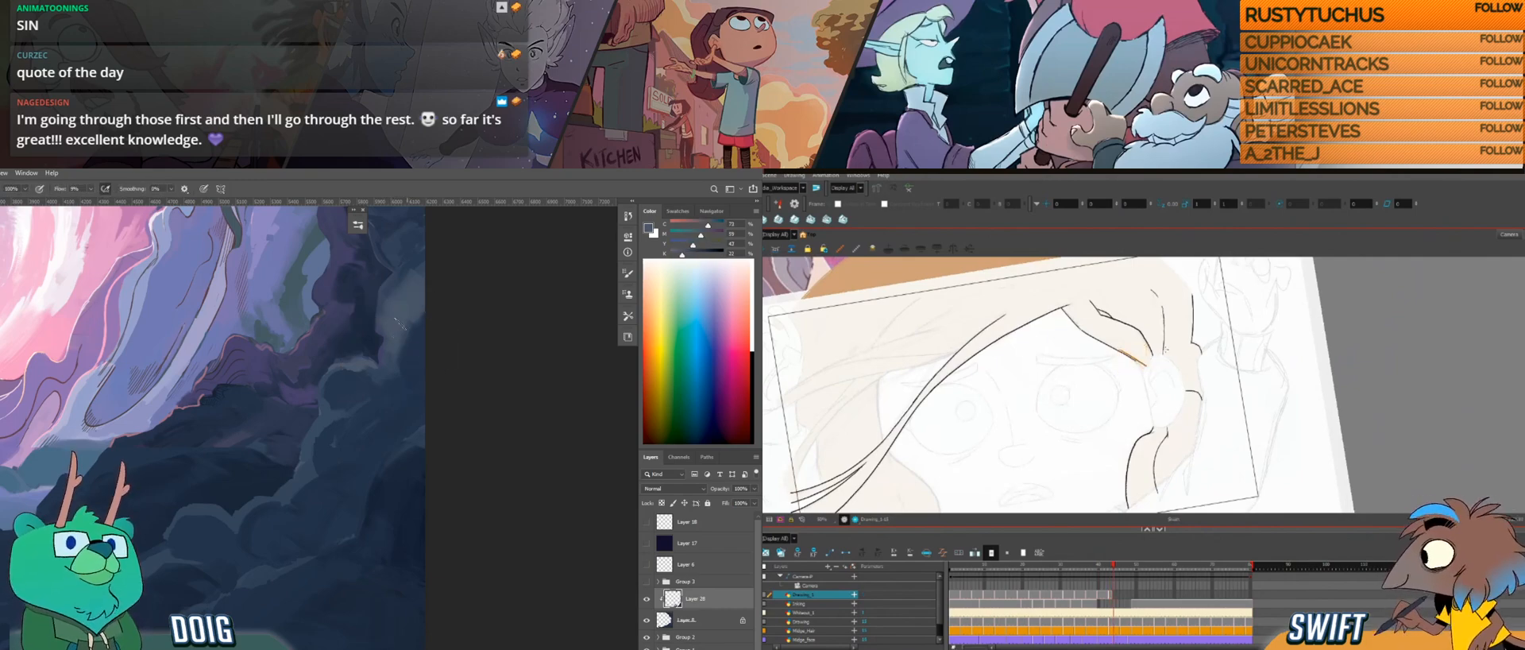
{"action": "key", "text": "g"}
{"action": "key", "text": "f"}
{"action": "key", "text": "f"}
Step: Refine the lower section of the strand above the ear and recheck it against the neighbouring drawing
{"action": "key", "text": "f"}
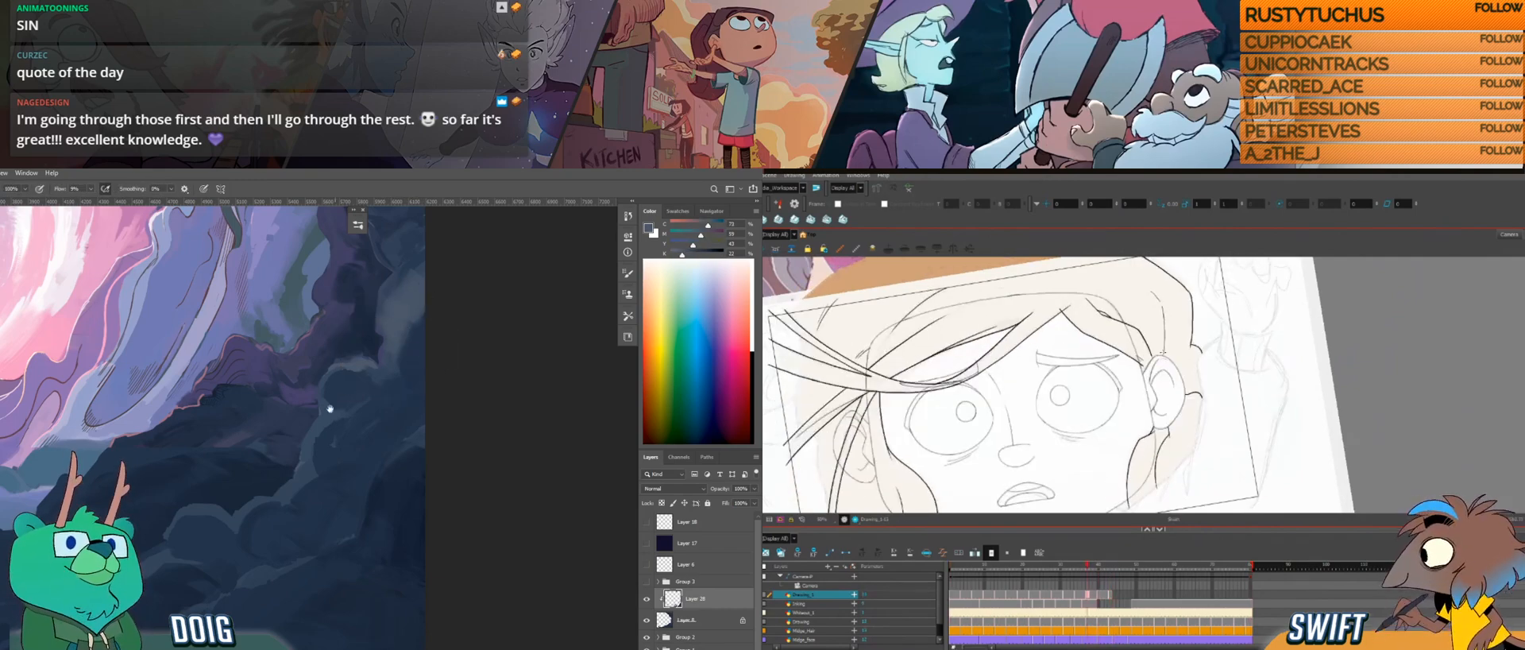
{"action": "key", "text": "g"}
{"action": "left_click_drag", "start_coordinate": [340, 398], "coordinate": [340, 357]}
{"action": "key", "text": "g"}
{"action": "key", "text": "g"}
{"action": "left_click_drag", "start_coordinate": [1117, 343], "coordinate": [1139, 368]}
{"action": "key", "text": "alt+b"}
{"action": "key", "text": "f"}
{"action": "key", "text": "g"}
Step: Sample dark blues from the lower rocks and undo the trial hair line on the far side of the face
{"action": "left_click", "coordinate": [184, 512], "text": "alt"}
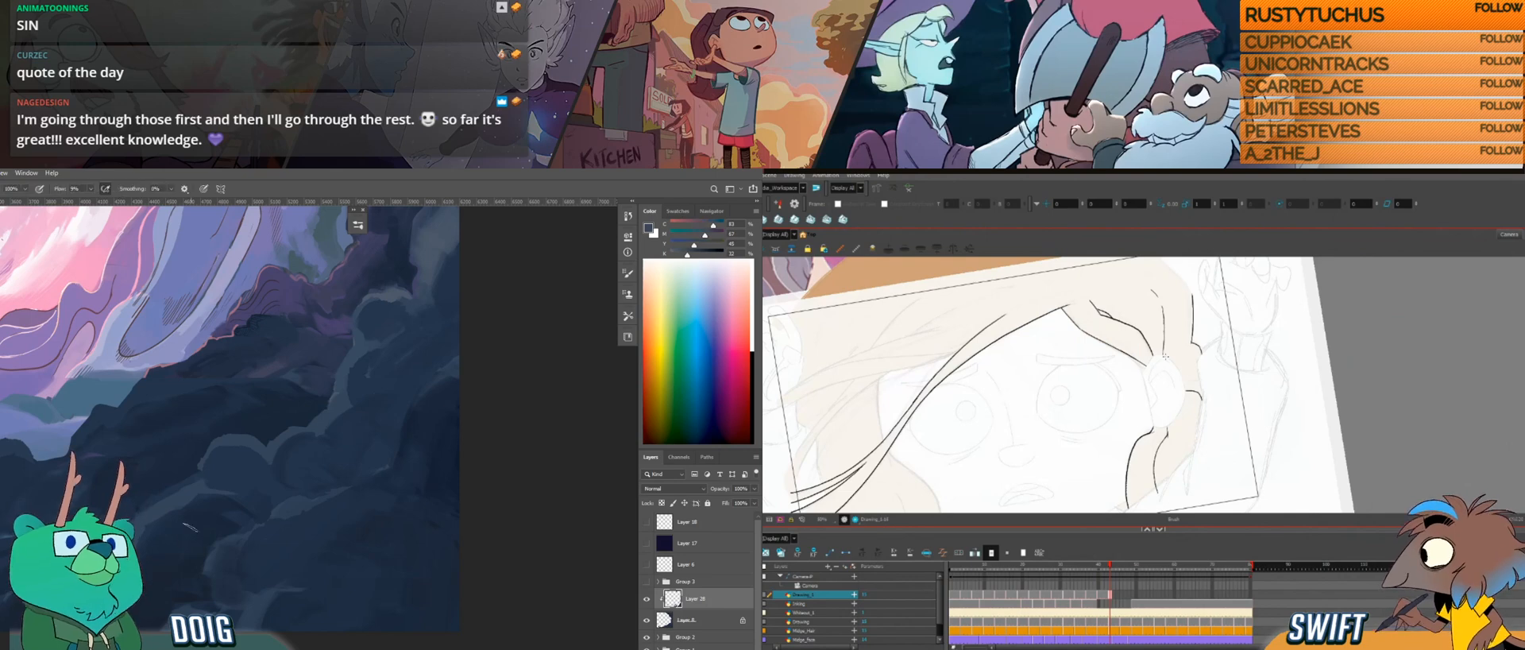
{"action": "left_click_drag", "start_coordinate": [925, 390], "coordinate": [1080, 318]}
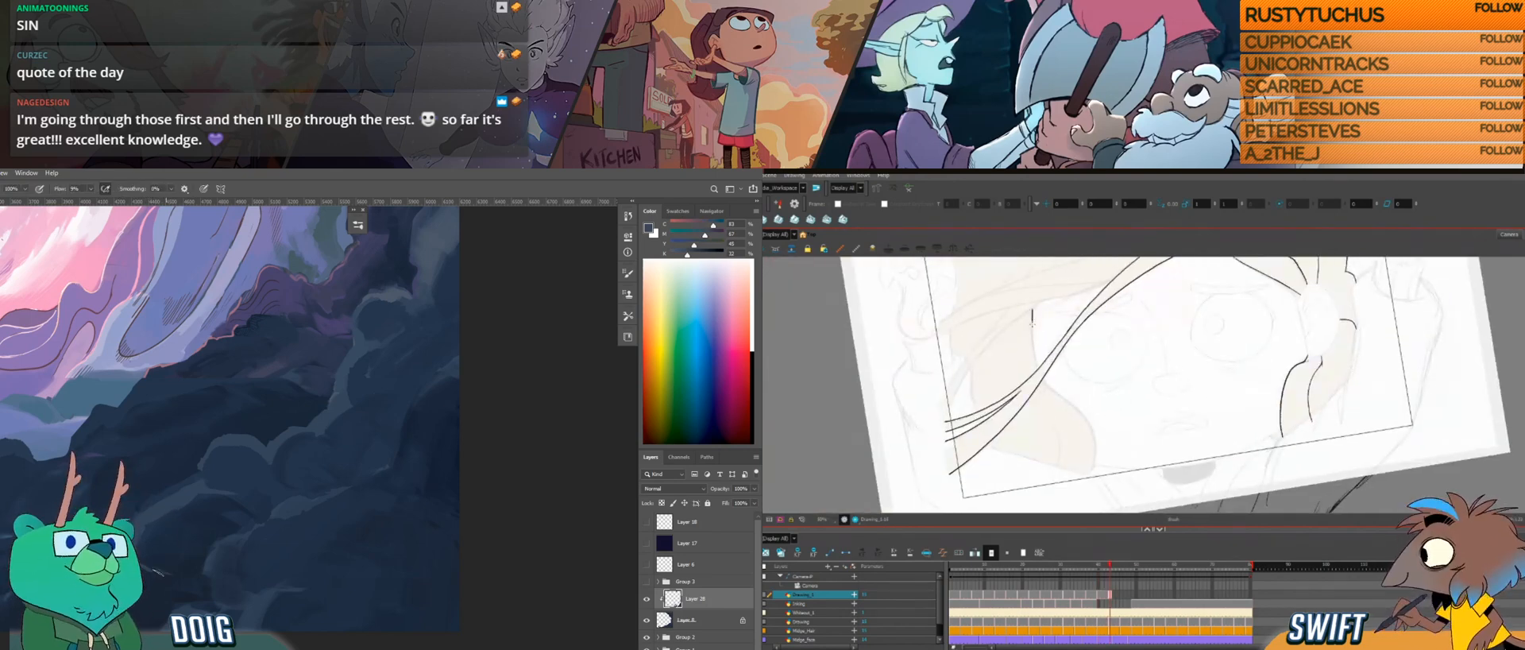
{"action": "left_click", "coordinate": [176, 569], "text": "alt"}
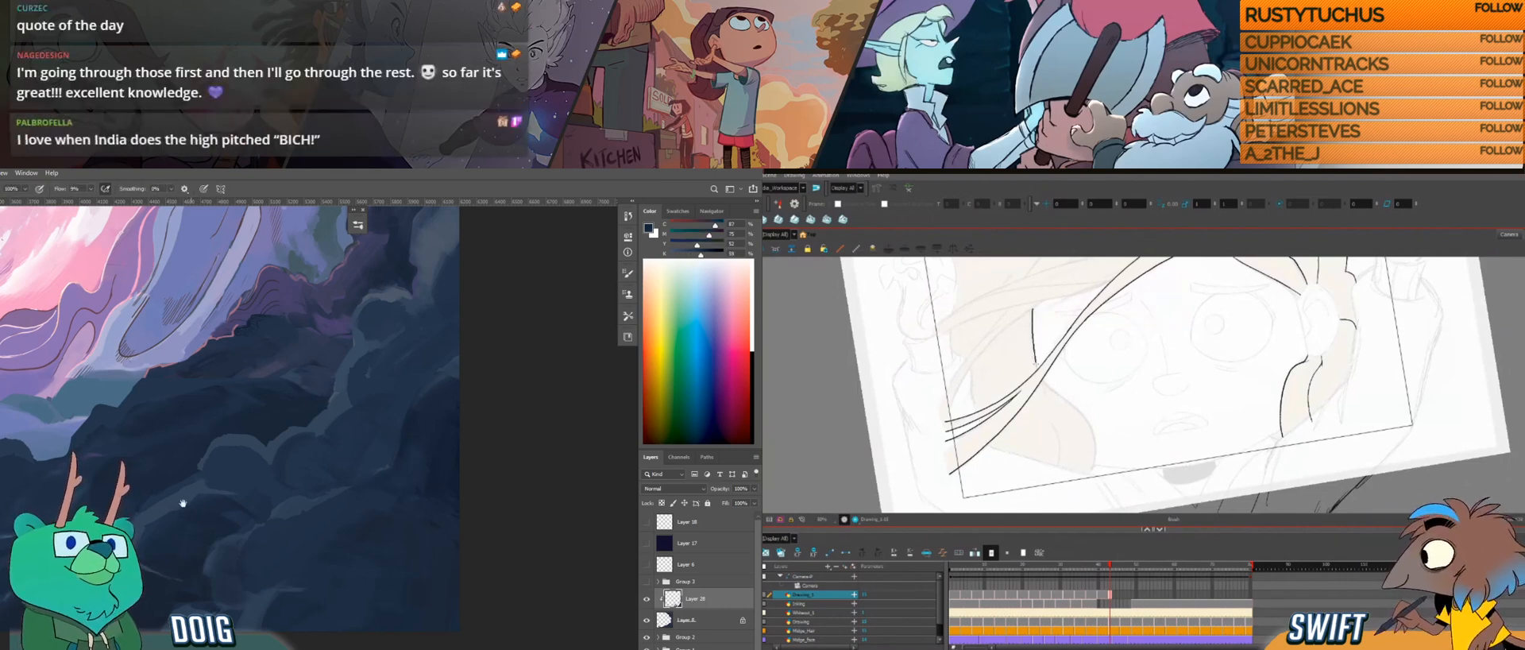
{"action": "left_click_drag", "start_coordinate": [158, 513], "coordinate": [228, 490]}
{"action": "key", "text": "ctrl+z"}
{"action": "left_click", "coordinate": [163, 533], "text": "alt"}
{"action": "left_click", "coordinate": [167, 529], "text": "alt"}
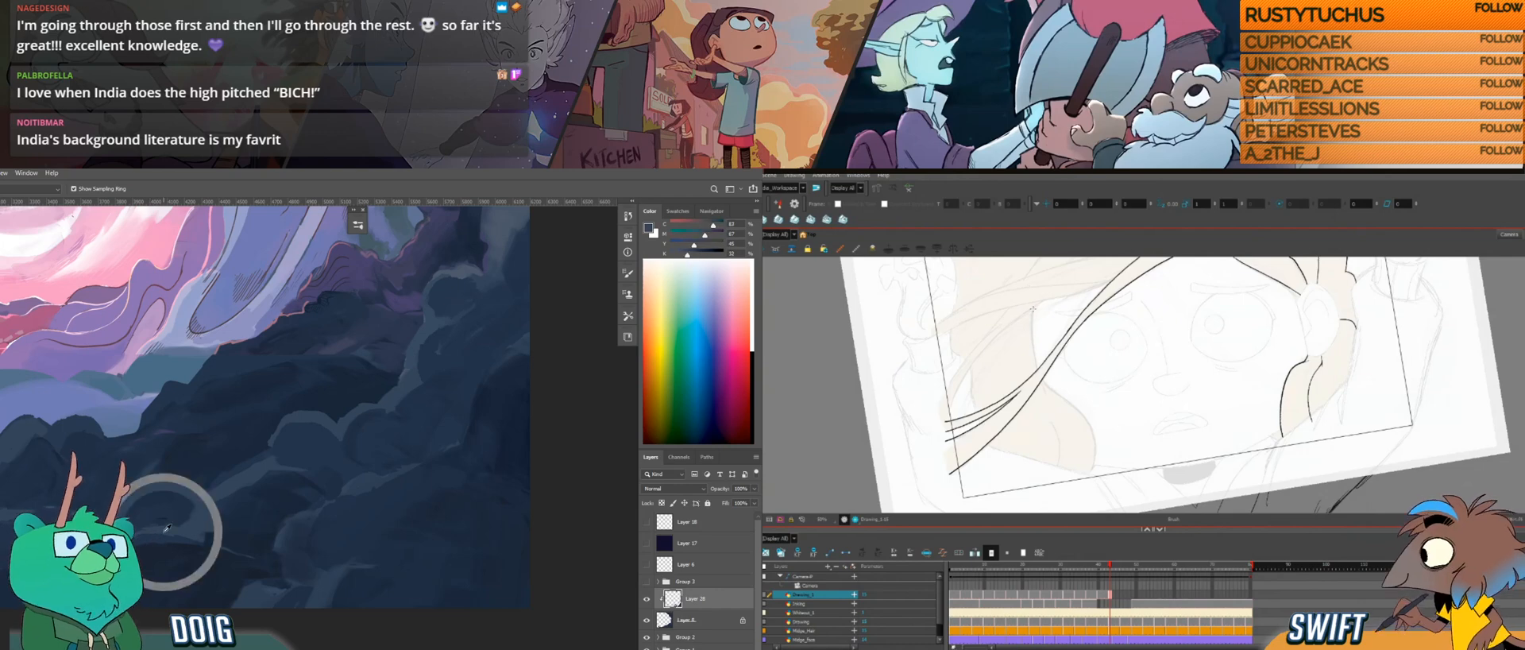
Step: Try drawing the short hair edge on the far side of the face
{"action": "left_click_drag", "start_coordinate": [1032, 310], "coordinate": [1034, 341]}
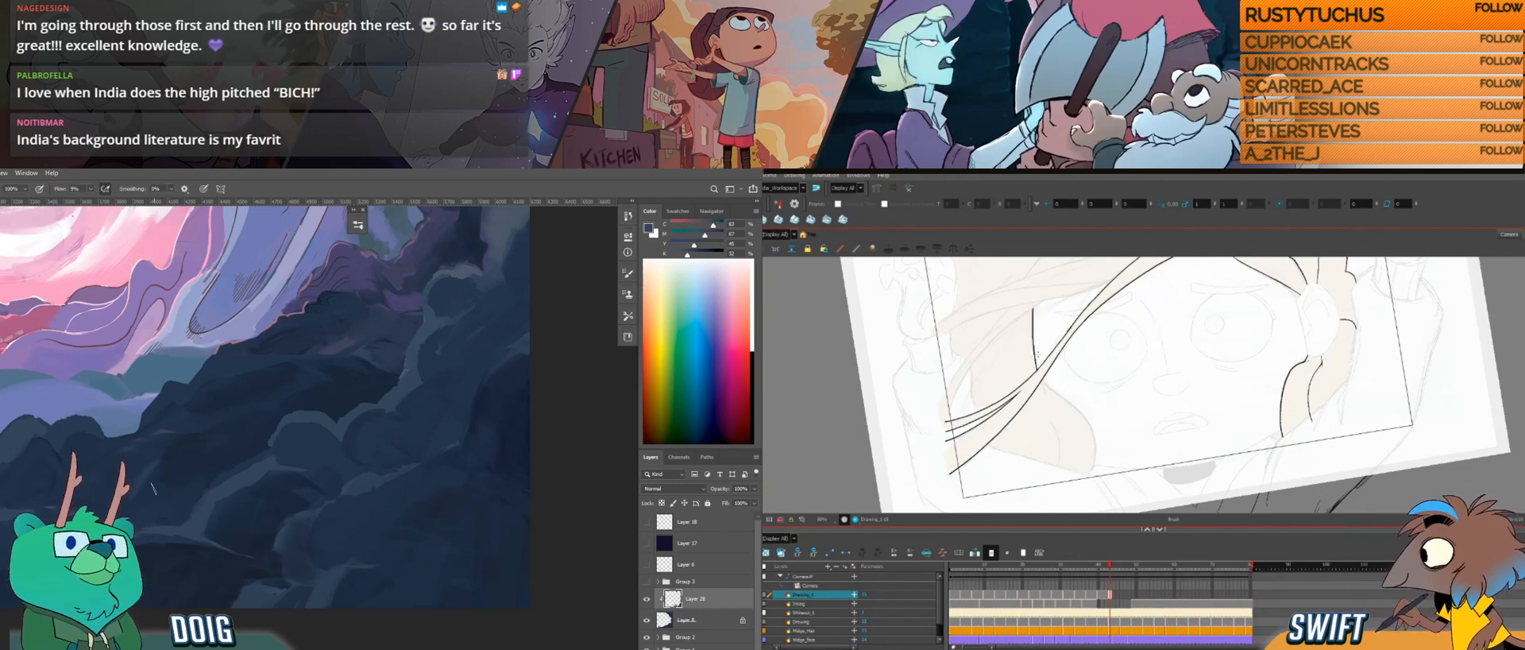
{"action": "key", "text": "ctrl+z"}
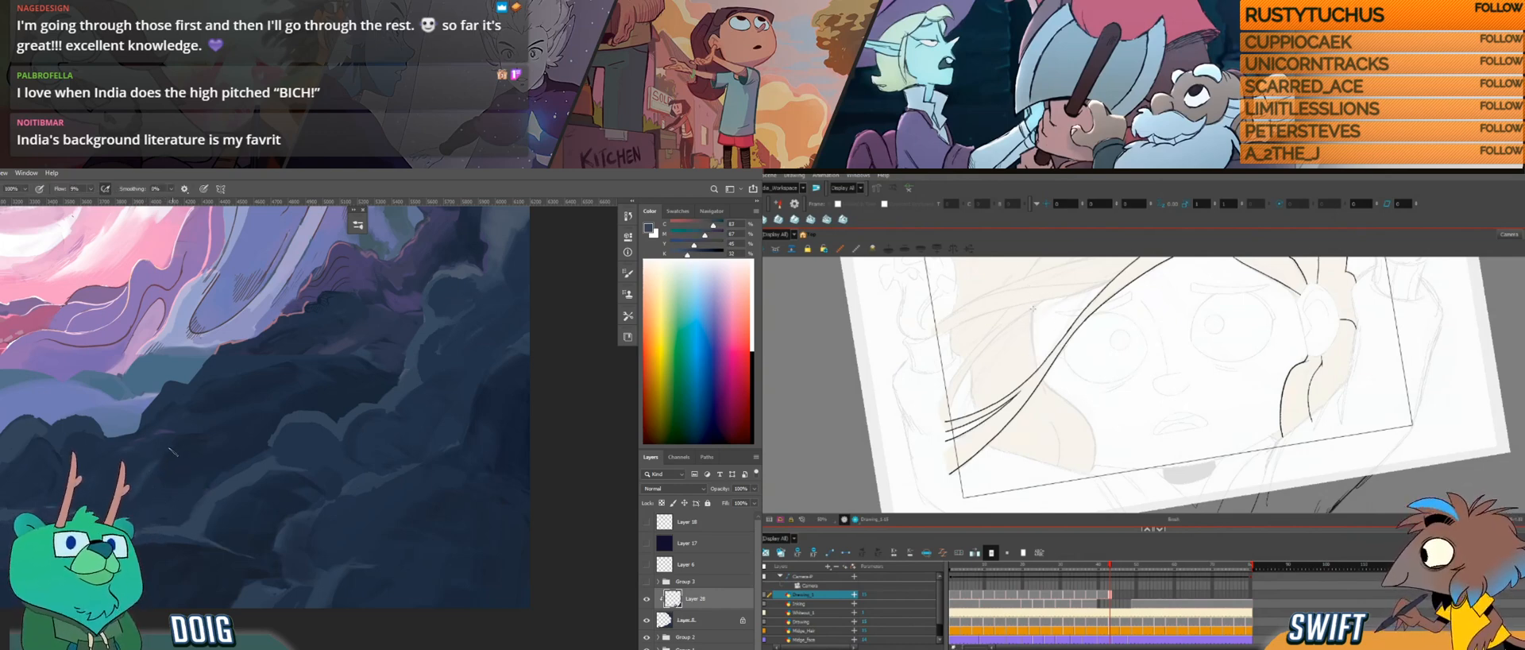
{"action": "left_click_drag", "start_coordinate": [1034, 340], "coordinate": [1034, 348]}
{"action": "key", "text": "ctrl+z"}
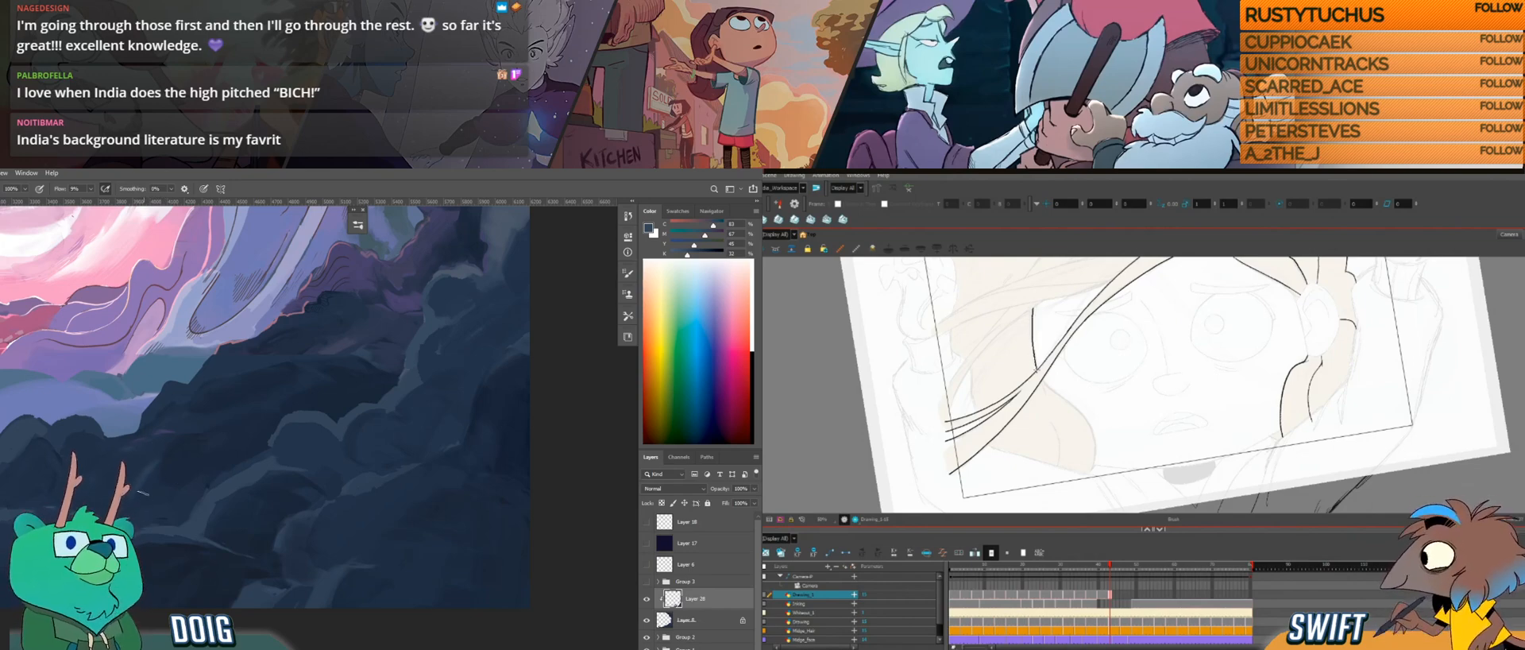
Step: Redraw the hair edge on the far side of the face with the canvas rotated, and paint blue over the lower rocks
{"action": "left_click_drag", "start_coordinate": [1055, 340], "coordinate": [1101, 297]}
{"action": "left_click_drag", "start_coordinate": [1101, 352], "coordinate": [1082, 374]}
{"action": "left_click_drag", "start_coordinate": [170, 514], "coordinate": [170, 477]}
{"action": "left_click_drag", "start_coordinate": [1082, 374], "coordinate": [1047, 469]}
{"action": "left_click_drag", "start_coordinate": [170, 478], "coordinate": [168, 473]}
{"action": "key", "text": "ctrl+z"}
{"action": "left_click_drag", "start_coordinate": [1023, 413], "coordinate": [1054, 373]}
{"action": "left_click_drag", "start_coordinate": [167, 473], "coordinate": [166, 477]}
{"action": "key", "text": "ctrl+z"}
{"action": "left_click_drag", "start_coordinate": [1020, 422], "coordinate": [1054, 371]}
{"action": "left_click_drag", "start_coordinate": [165, 477], "coordinate": [156, 469]}
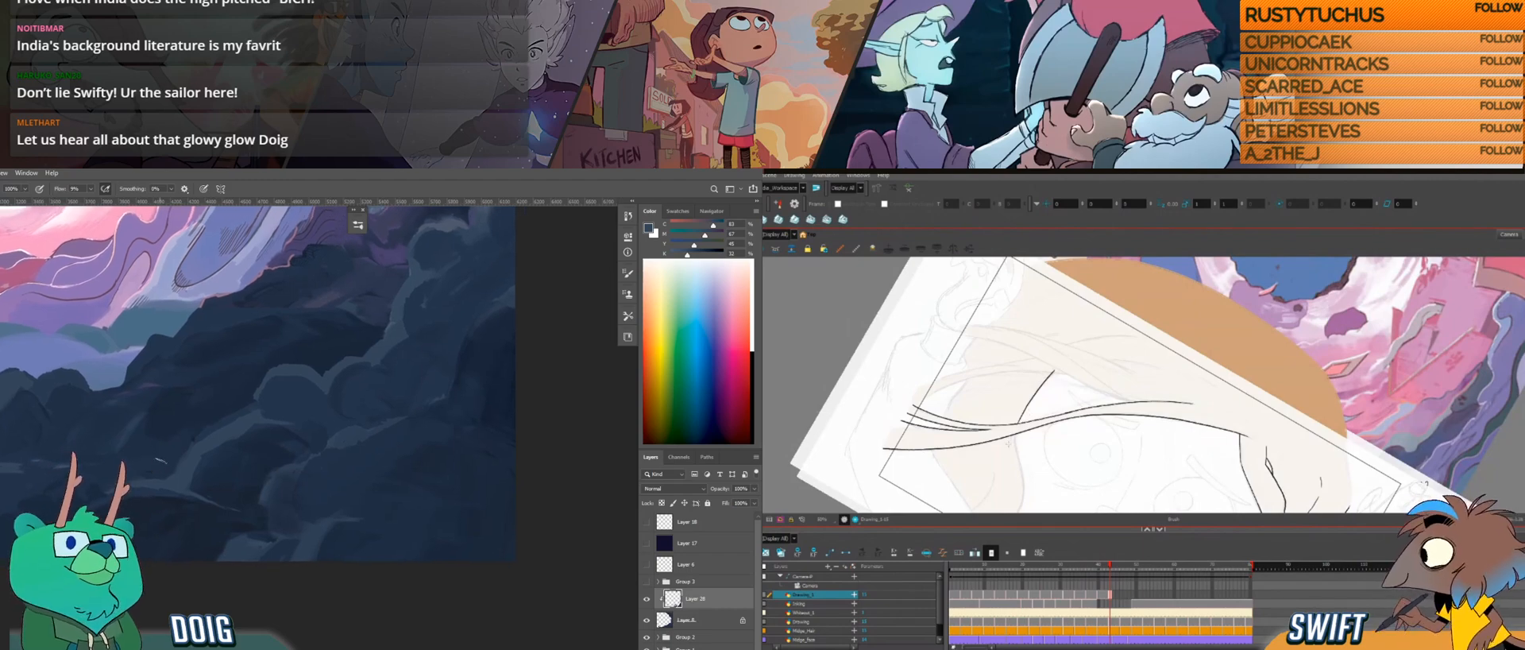
Step: Extend the hair edge on the far side of the face below the crossing strands, and sample a rock blue for painting
{"action": "left_click_drag", "start_coordinate": [1021, 443], "coordinate": [1033, 389]}
{"action": "left_click_drag", "start_coordinate": [162, 465], "coordinate": [169, 452]}
{"action": "left_click_drag", "start_coordinate": [1039, 445], "coordinate": [1050, 461]}
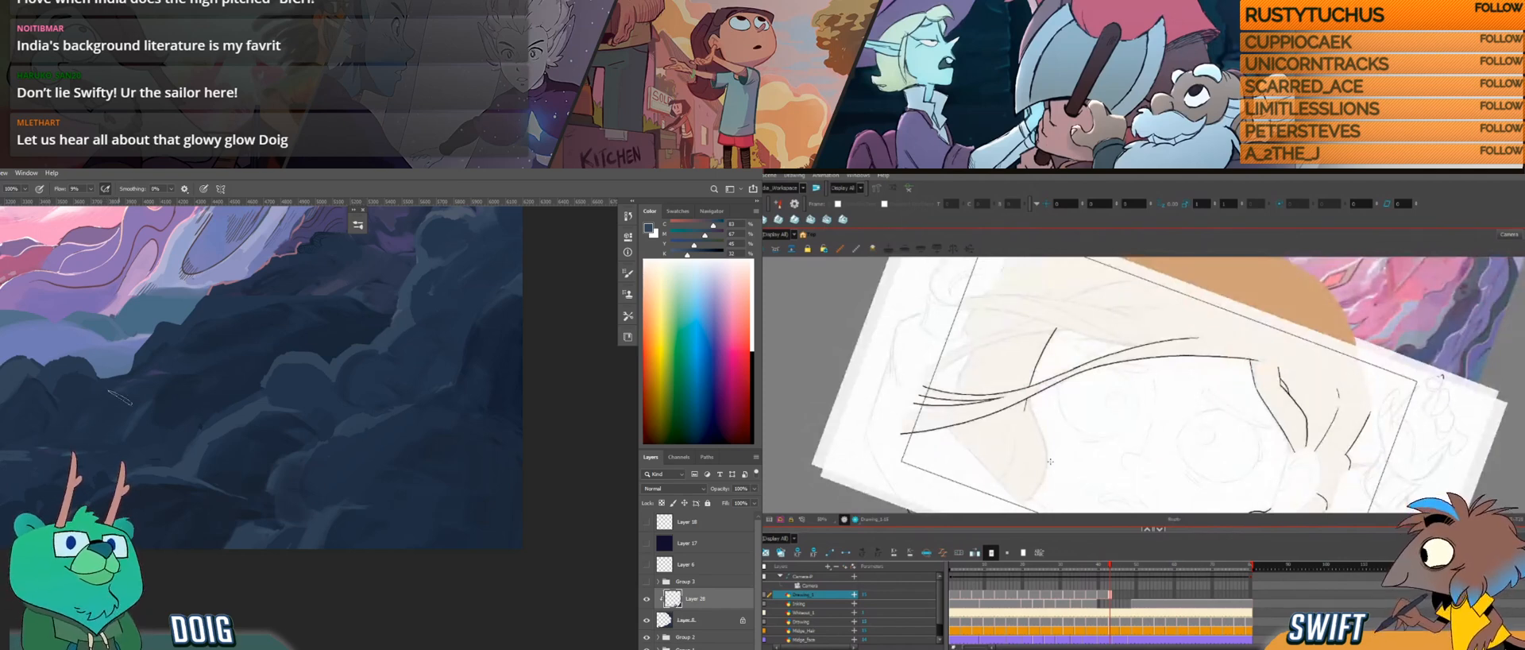
{"action": "key", "text": "i"}
{"action": "left_click", "coordinate": [255, 409], "text": "alt"}
Step: Compare the far-side hair edge with the neighbouring drawings
{"action": "left_click_drag", "start_coordinate": [1096, 409], "coordinate": [1126, 419]}
{"action": "key", "text": "f"}
{"action": "key", "text": "g"}
{"action": "key", "text": "g"}
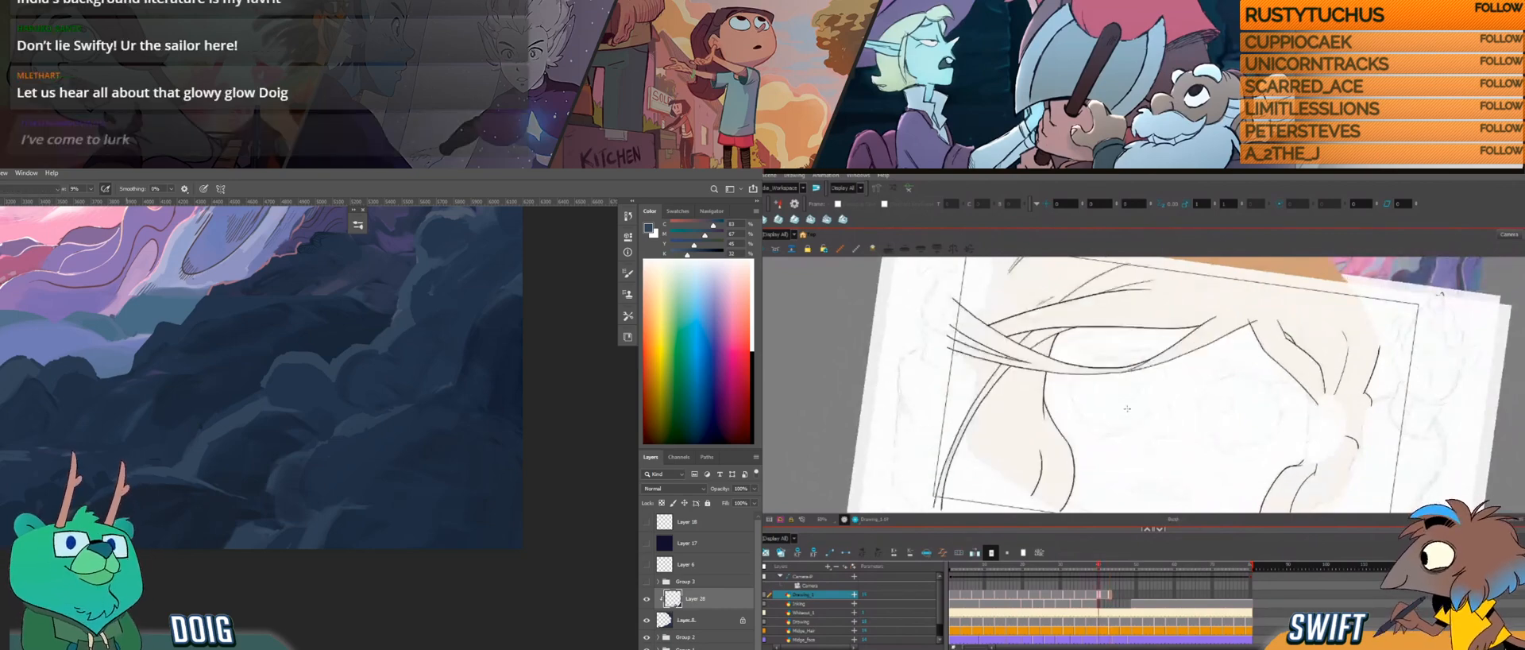
{"action": "key", "text": "f"}
{"action": "key", "text": "f"}
{"action": "key", "text": "f"}
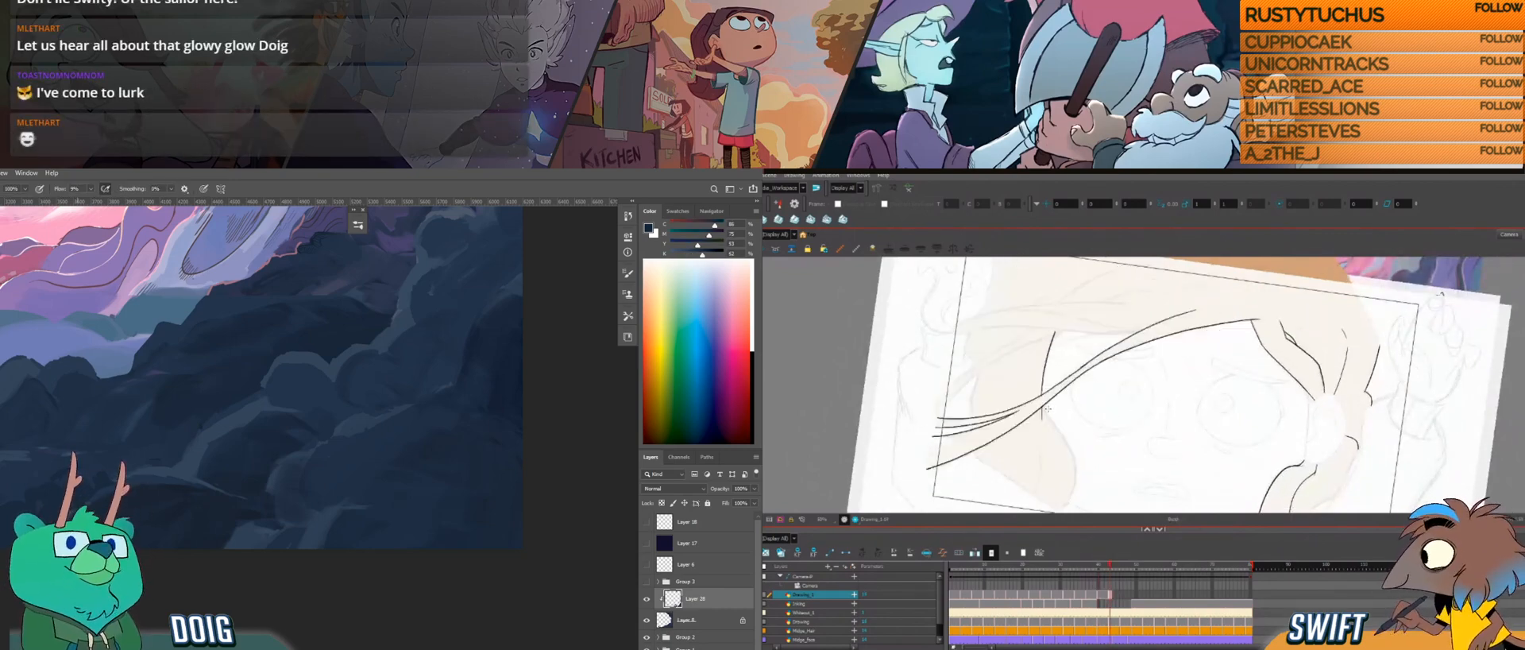
Step: Adjust the lower end of the far-side hair edge and draw the short lock curve beneath the crossing strands
{"action": "left_click", "coordinate": [88, 516], "text": "alt"}
{"action": "key", "text": "alt+s"}
{"action": "left_click", "coordinate": [1043, 414]}
{"action": "key", "text": "alt+b"}
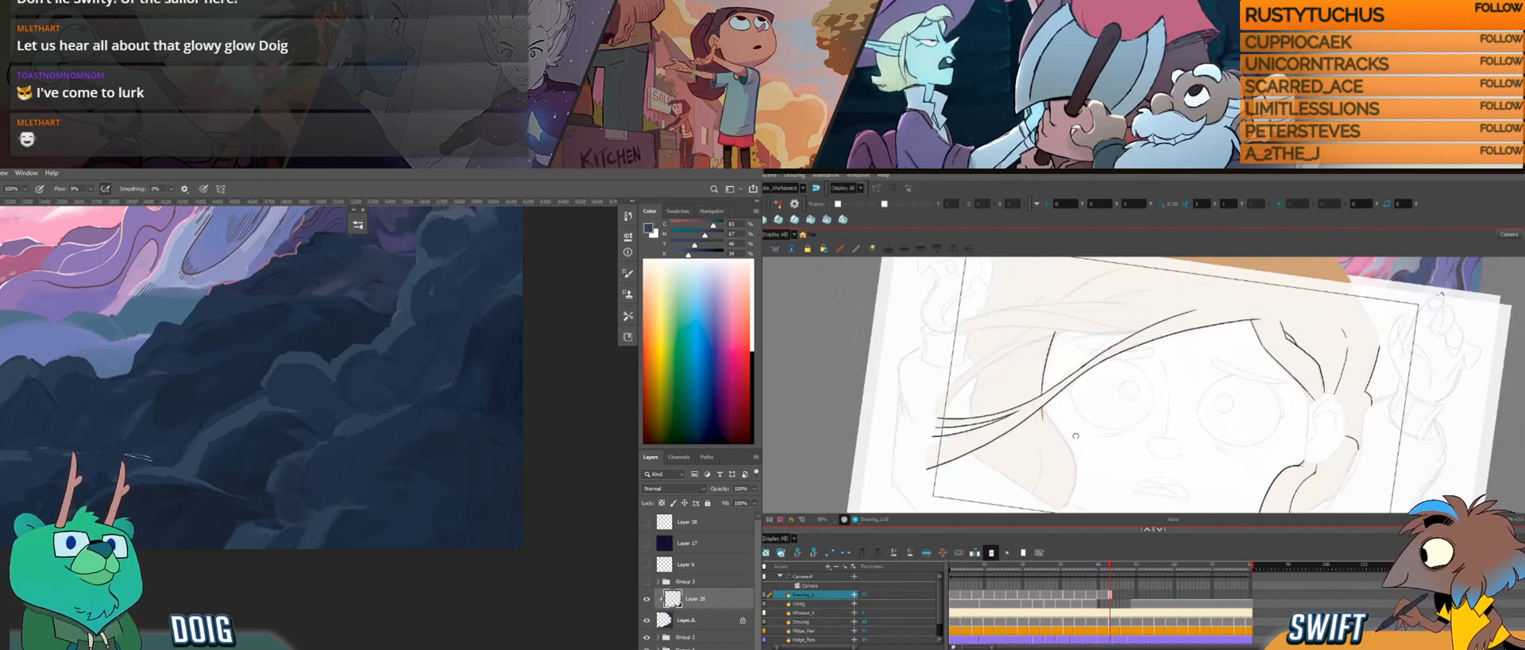
{"action": "left_click_drag", "start_coordinate": [1078, 439], "coordinate": [1071, 424]}
{"action": "left_click_drag", "start_coordinate": [54, 464], "coordinate": [80, 460]}
{"action": "left_click_drag", "start_coordinate": [224, 476], "coordinate": [272, 493]}
Step: Check the short lock curve against the previous drawing, undo the last stroke, and darken the rock brush colour
{"action": "key", "text": "f"}
{"action": "key", "text": "g"}
{"action": "left_click", "coordinate": [342, 353], "text": "alt"}
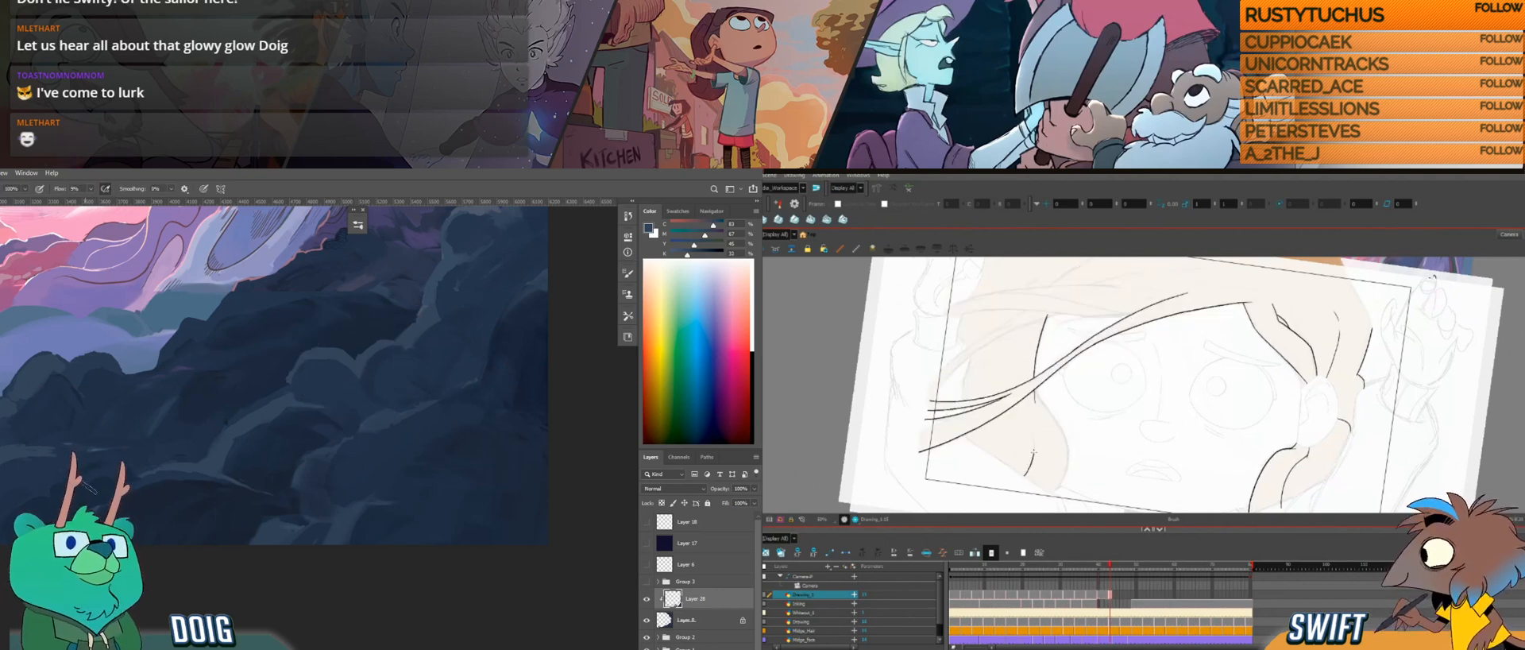
{"action": "key", "text": "f"}
{"action": "key", "text": "g"}
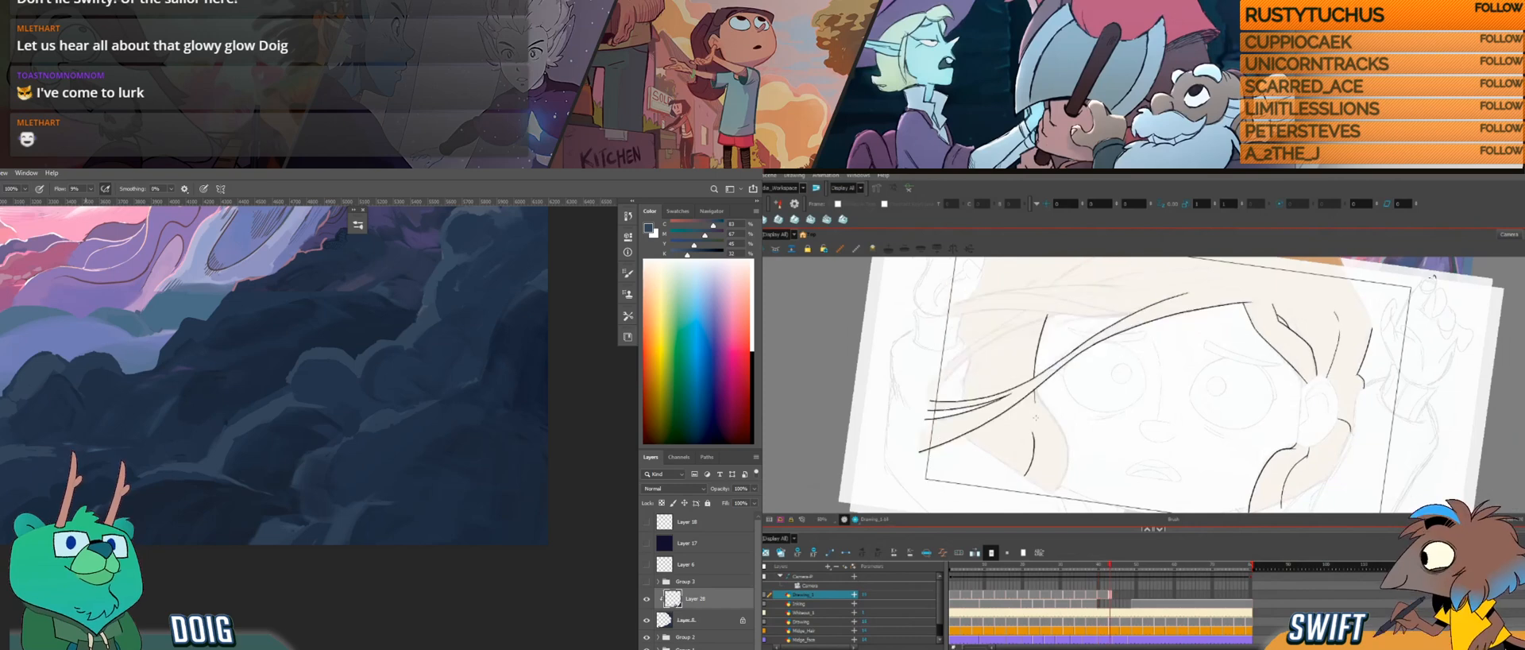
{"action": "key", "text": "ctrl+z"}
{"action": "left_click_drag", "start_coordinate": [689, 254], "coordinate": [702, 253]}
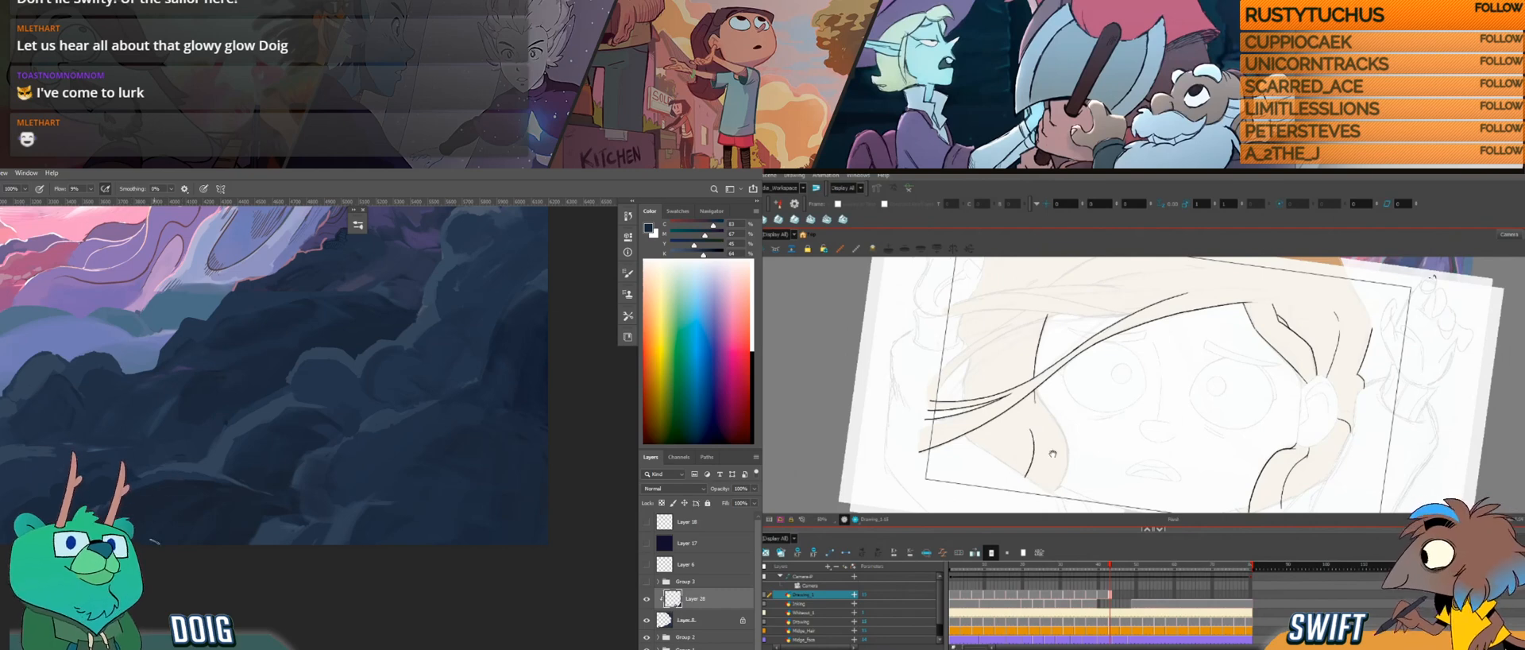
{"action": "left_click_drag", "start_coordinate": [1066, 433], "coordinate": [1049, 416]}
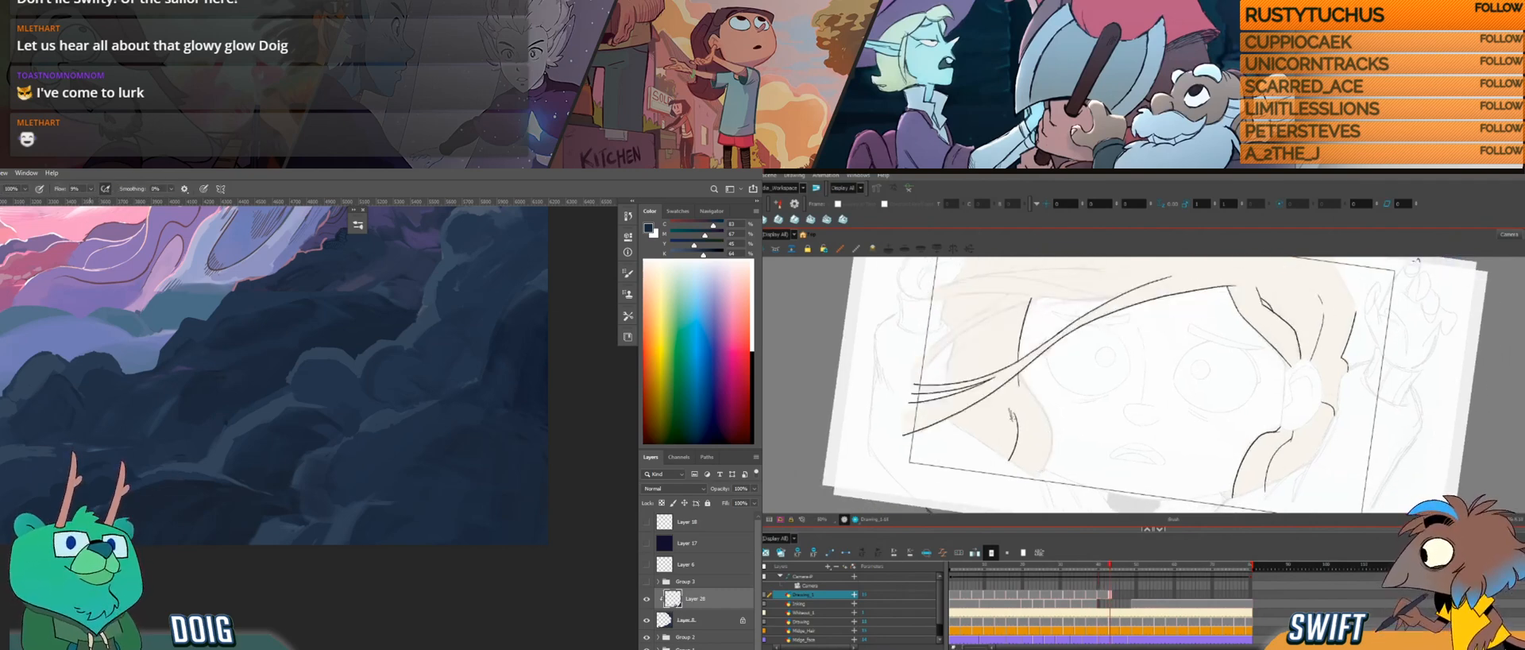
Step: Recheck the far-side hair curve against the neighbouring drawing, and paint dark blue over the lower rocks
{"action": "left_click_drag", "start_coordinate": [94, 497], "coordinate": [128, 465]}
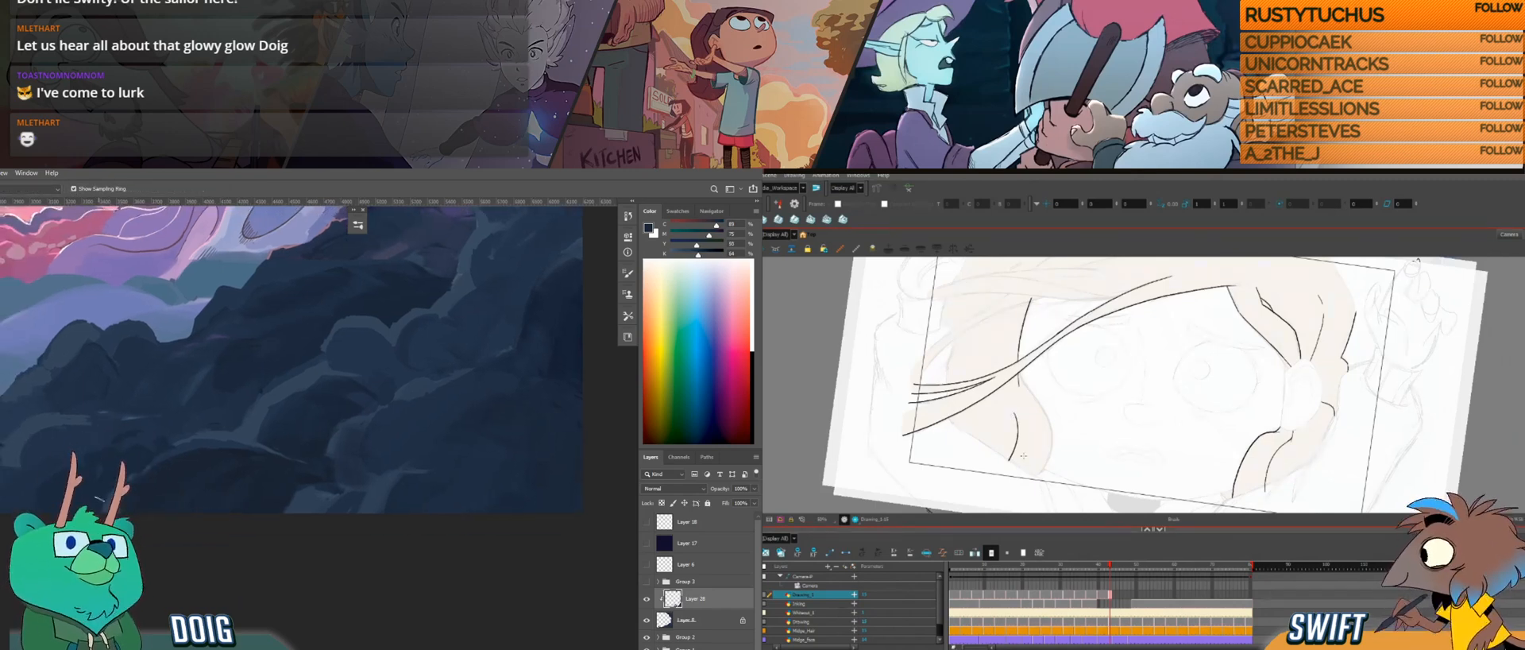
{"action": "key", "text": "f"}
{"action": "key", "text": "g"}
{"action": "key", "text": "f"}
{"action": "key", "text": "g"}
{"action": "left_click_drag", "start_coordinate": [217, 426], "coordinate": [263, 473]}
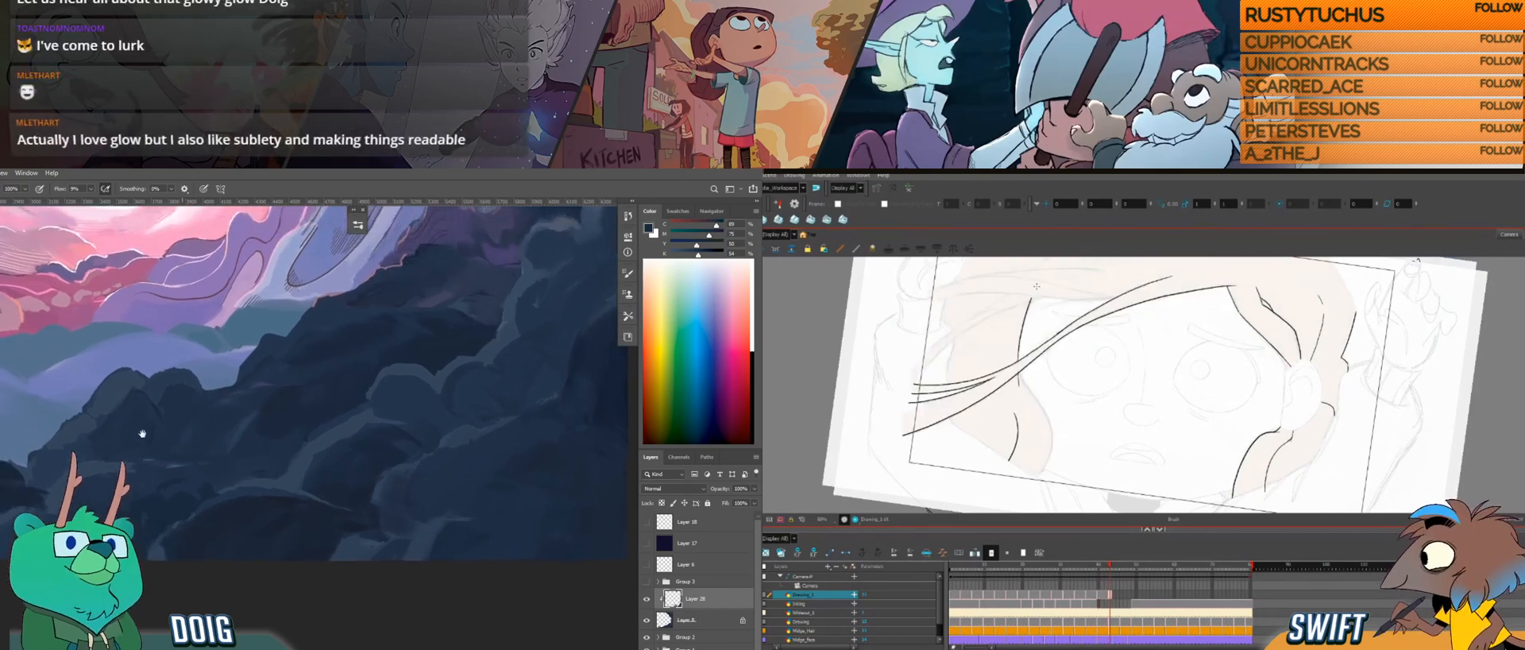
{"action": "key", "text": "f"}
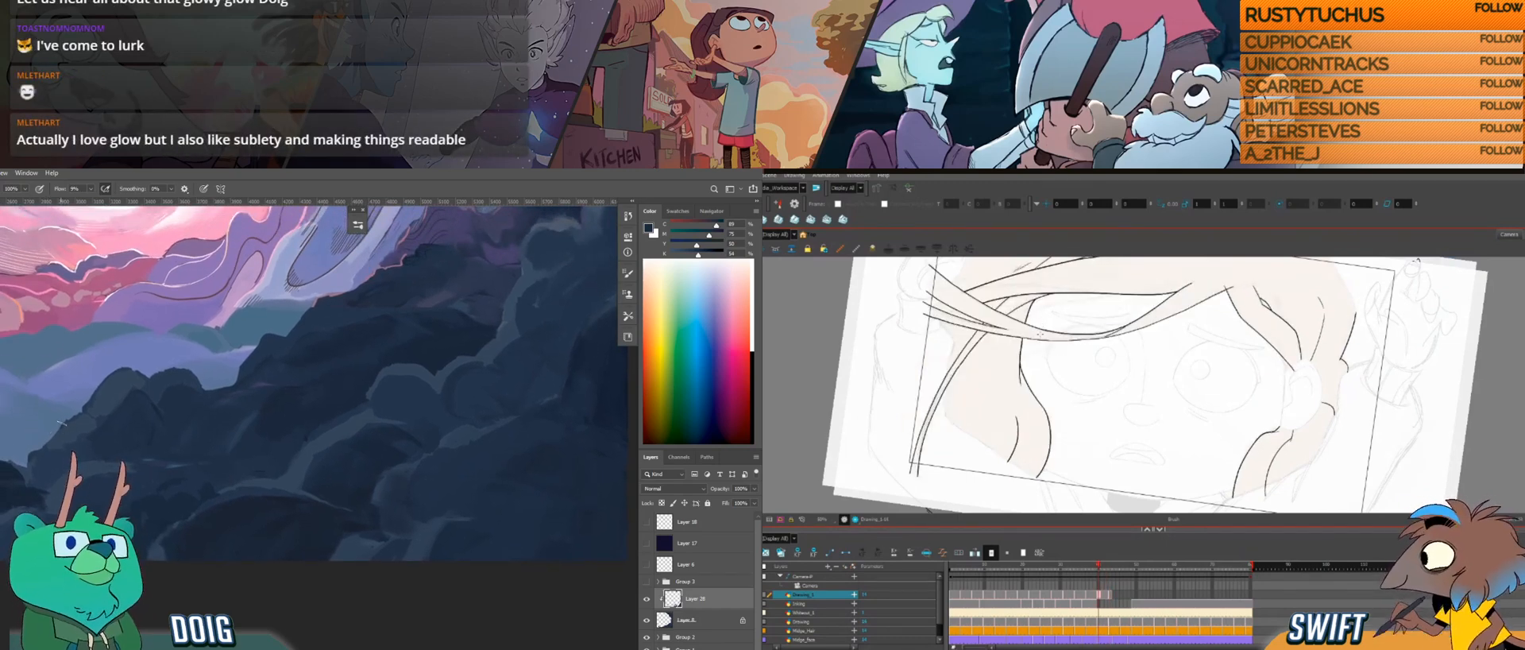
{"action": "key", "text": "g"}
{"action": "key", "text": "f"}
{"action": "key", "text": "g"}
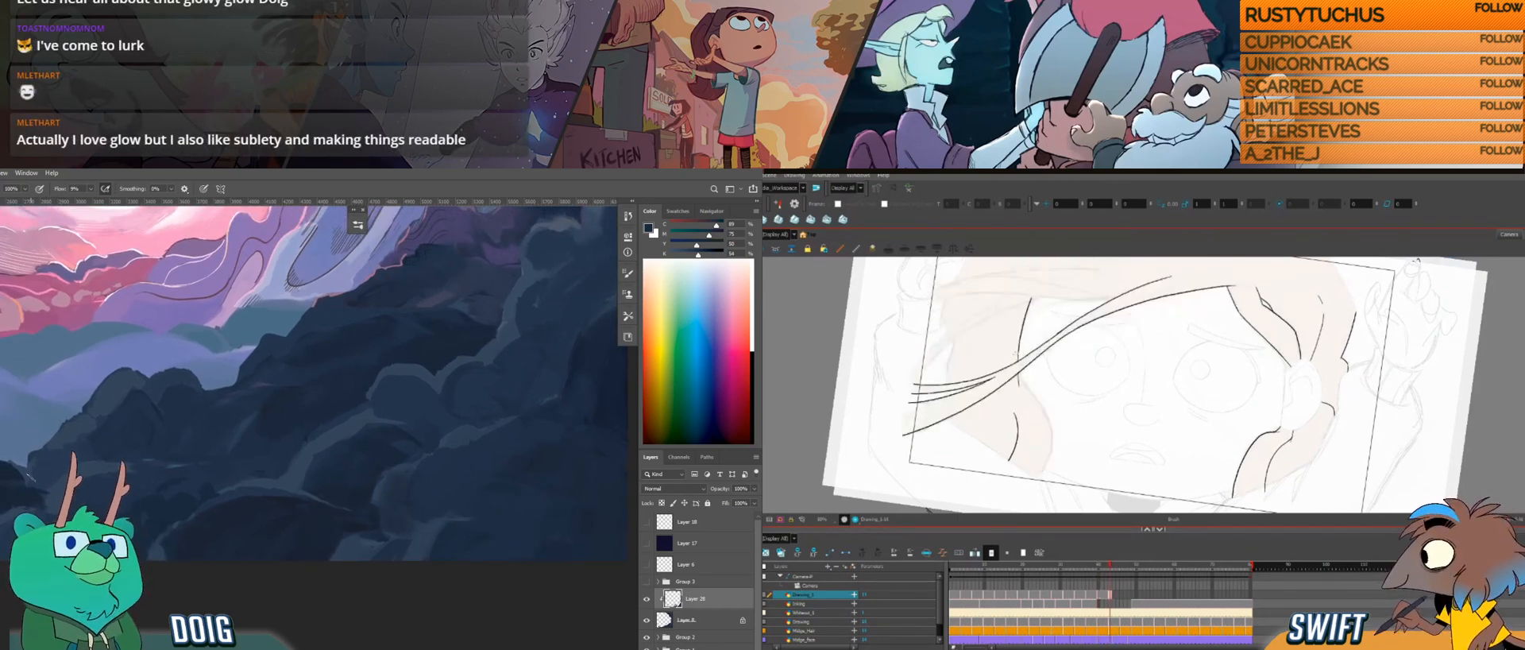
{"action": "left_click", "coordinate": [37, 497], "text": "alt"}
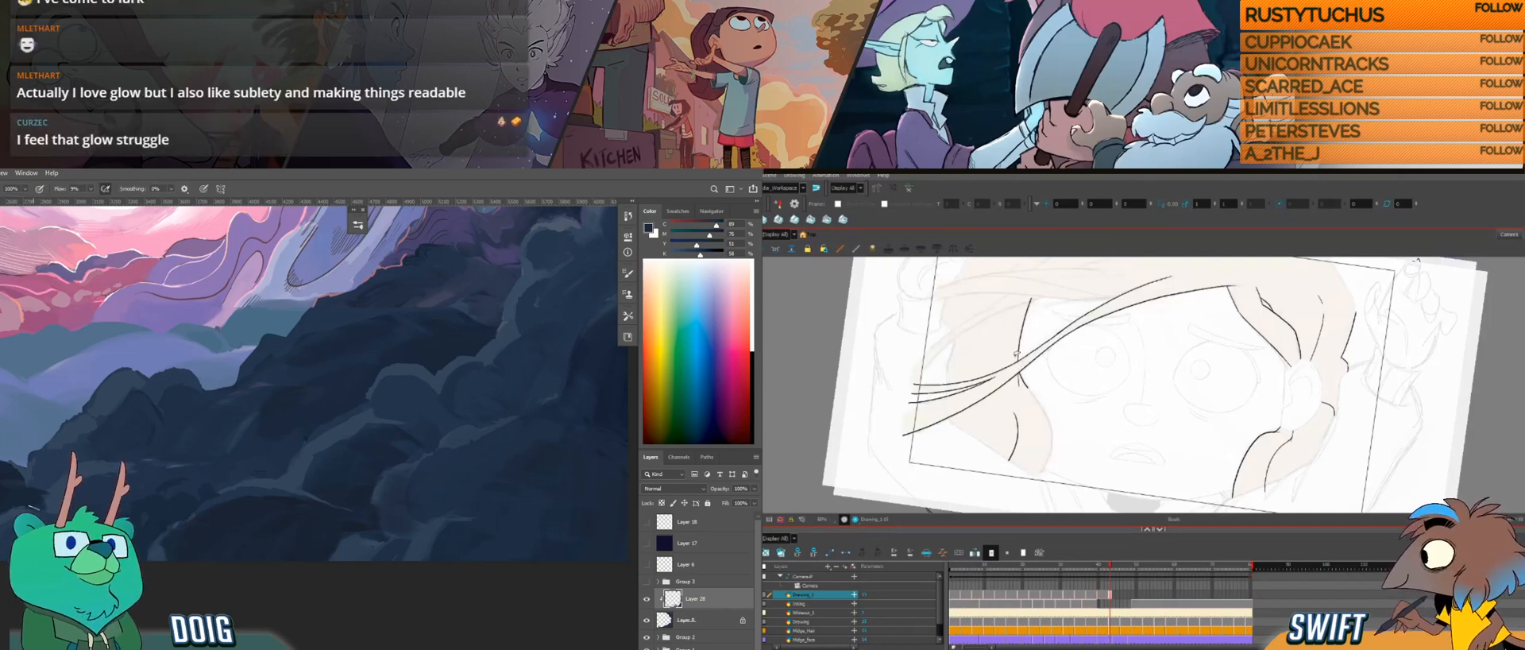
{"action": "left_click_drag", "start_coordinate": [34, 505], "coordinate": [63, 475]}
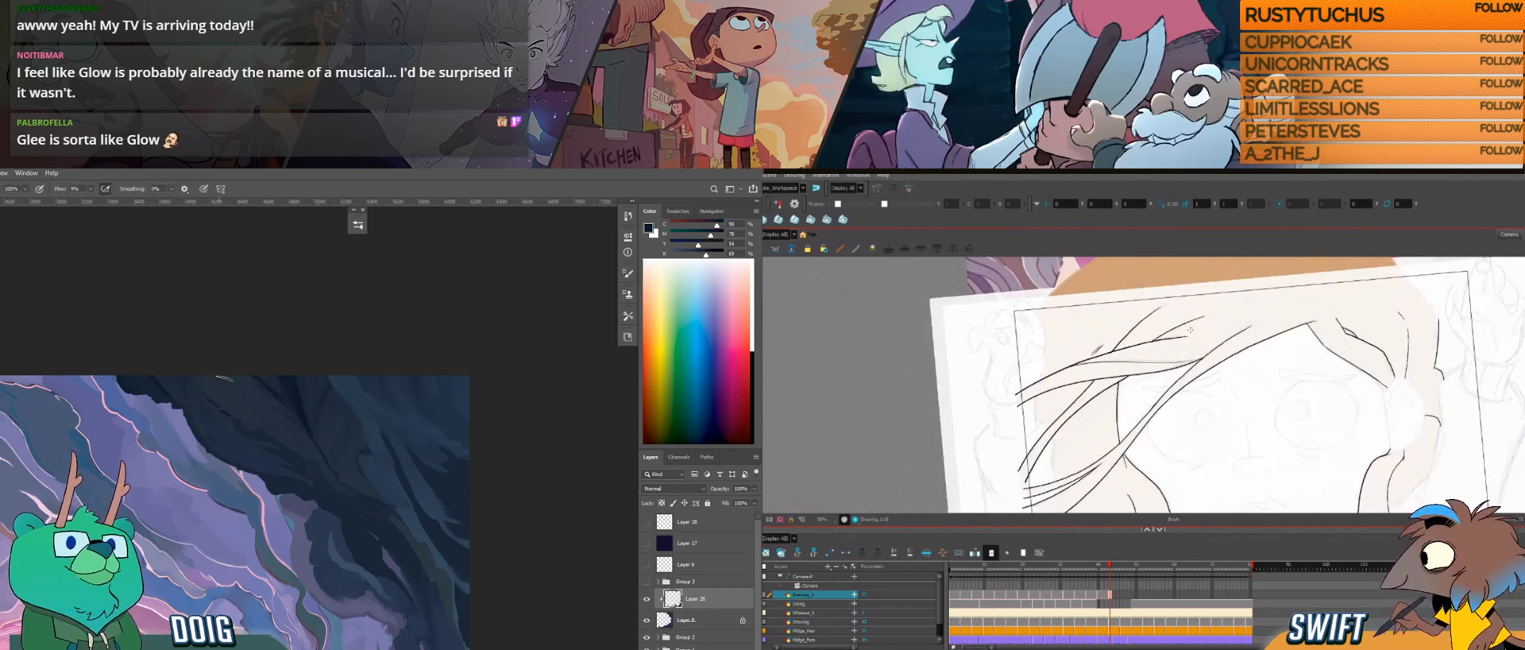
Step: Rotate the canvas and add a short line among the windblown strands, while dabbing colour on the upper dark rocks
{"action": "left_click", "coordinate": [230, 420], "text": "alt"}
{"action": "left_click_drag", "start_coordinate": [1097, 371], "coordinate": [1024, 320]}
{"action": "left_click_drag", "start_coordinate": [1245, 358], "coordinate": [1248, 381]}
{"action": "mouse_move", "coordinate": [1345, 292]}
{"action": "left_mouse_down"}
{"action": "mouse_move", "coordinate": [1221, 318]}
{"action": "mouse_move", "coordinate": [1218, 383]}
{"action": "left_mouse_up"}
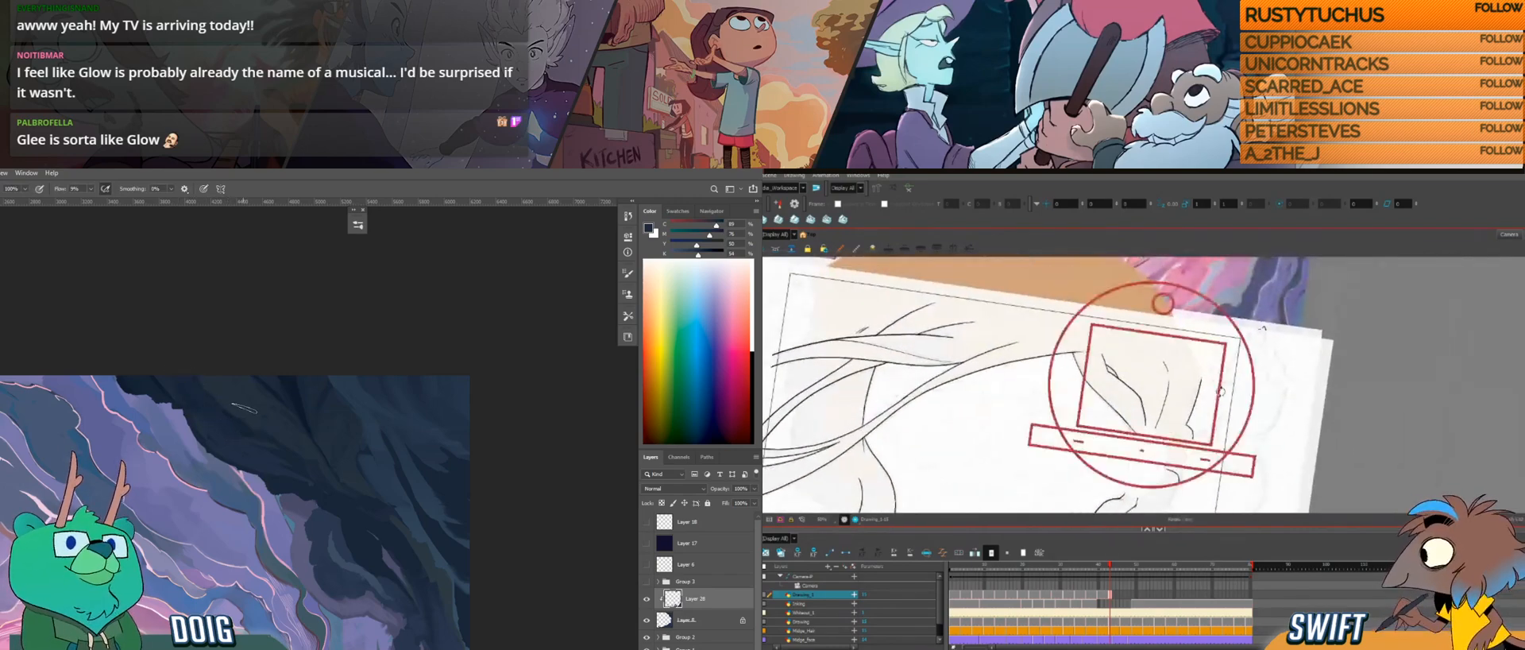
{"action": "left_click_drag", "start_coordinate": [1013, 310], "coordinate": [1005, 372]}
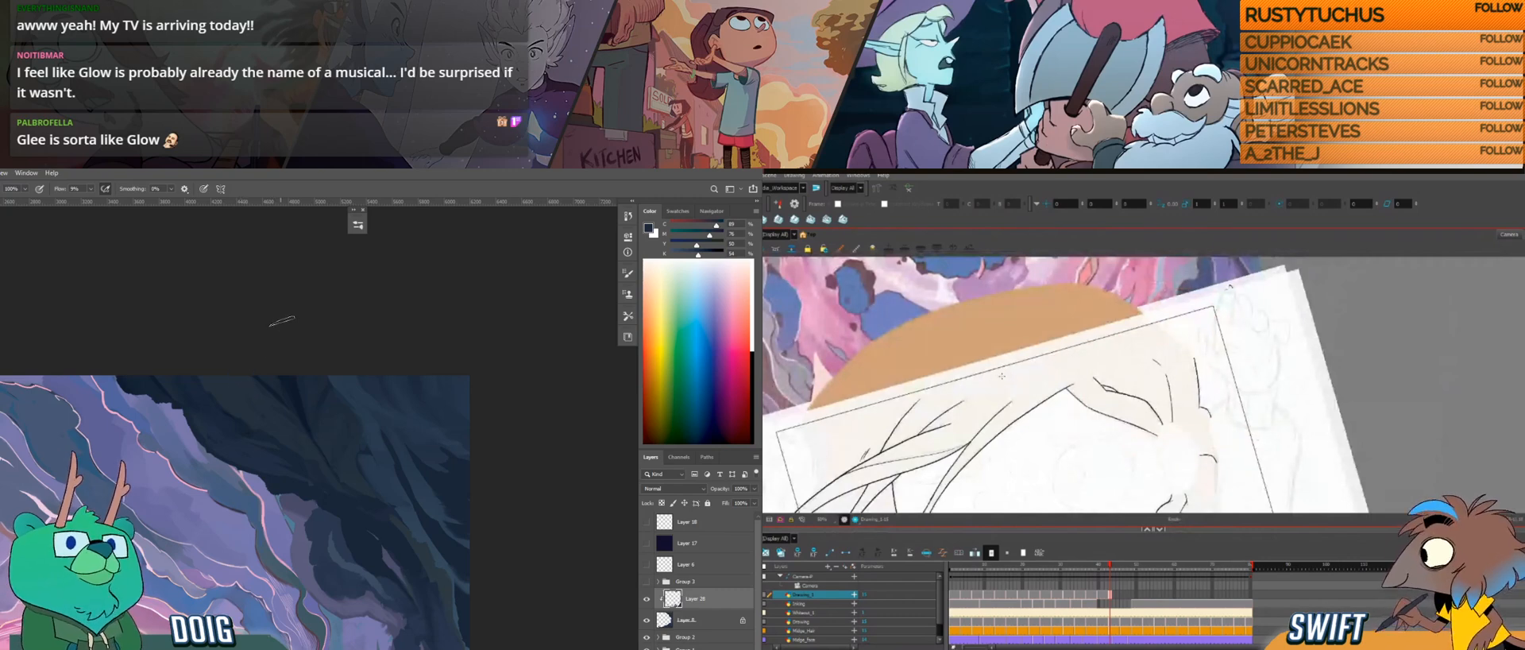
{"action": "mouse_move", "coordinate": [1135, 369]}
{"action": "left_mouse_down"}
{"action": "mouse_move", "coordinate": [1127, 306]}
{"action": "mouse_move", "coordinate": [1115, 315]}
{"action": "left_mouse_up"}
{"action": "left_click_drag", "start_coordinate": [1122, 376], "coordinate": [1125, 342]}
{"action": "left_click", "coordinate": [236, 379], "text": "alt"}
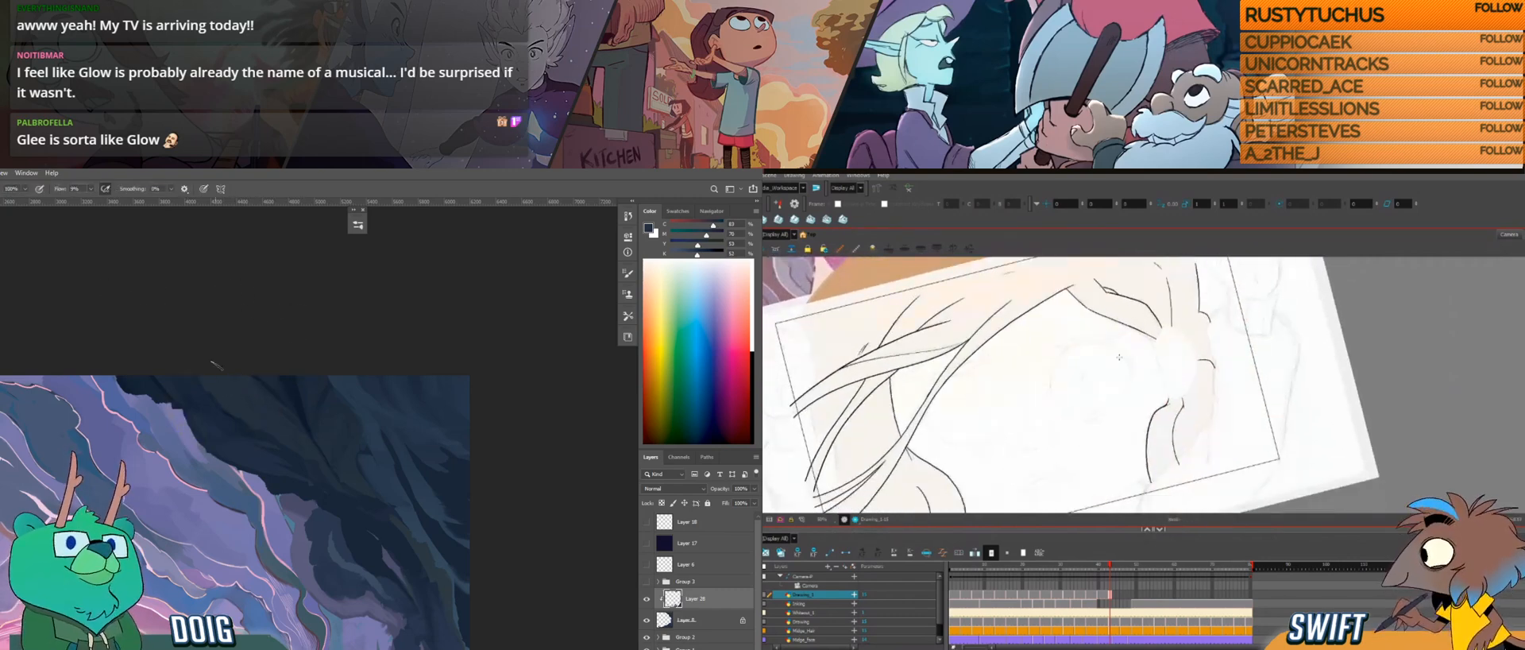
{"action": "left_click_drag", "start_coordinate": [838, 311], "coordinate": [826, 337]}
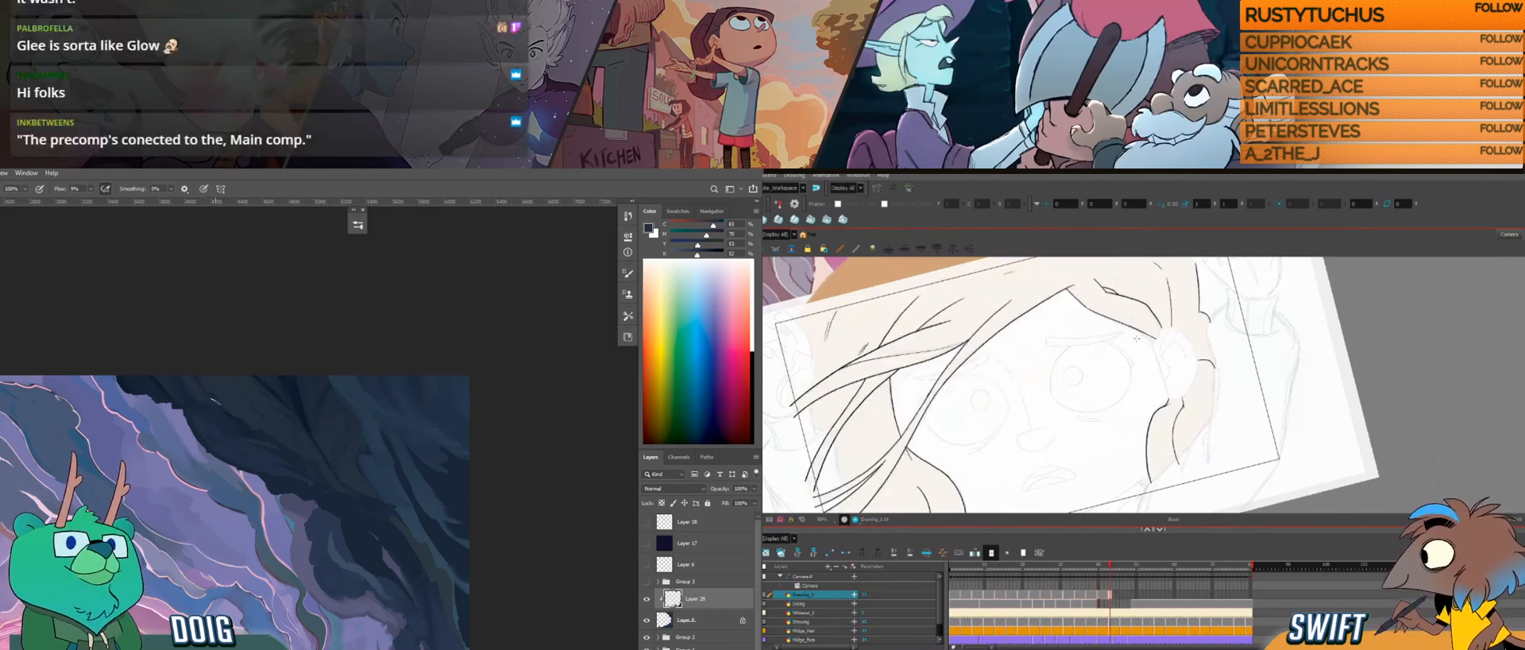
Step: Refine the hair lines beneath the ear, and paint blue strokes over the upper dark rocks
{"action": "left_click_drag", "start_coordinate": [1173, 406], "coordinate": [1168, 411]}
{"action": "left_click_drag", "start_coordinate": [216, 431], "coordinate": [209, 415]}
{"action": "mouse_move", "coordinate": [1170, 405]}
{"action": "left_mouse_down"}
{"action": "mouse_move", "coordinate": [1145, 415]}
{"action": "mouse_move", "coordinate": [1189, 401]}
{"action": "left_mouse_up"}
{"action": "left_click_drag", "start_coordinate": [328, 441], "coordinate": [242, 391]}
{"action": "left_click_drag", "start_coordinate": [1190, 401], "coordinate": [1190, 396]}
{"action": "left_click_drag", "start_coordinate": [241, 392], "coordinate": [252, 426]}
{"action": "left_click_drag", "start_coordinate": [1190, 396], "coordinate": [1190, 398]}
{"action": "left_click", "coordinate": [320, 491], "text": "alt"}
{"action": "left_click", "coordinate": [320, 490], "text": "alt"}
Step: Straighten the canvas and set up the next blank drawing after the finished one on the hair layer
{"action": "left_click_drag", "start_coordinate": [1279, 329], "coordinate": [1310, 350]}
{"action": "key", "text": "f"}
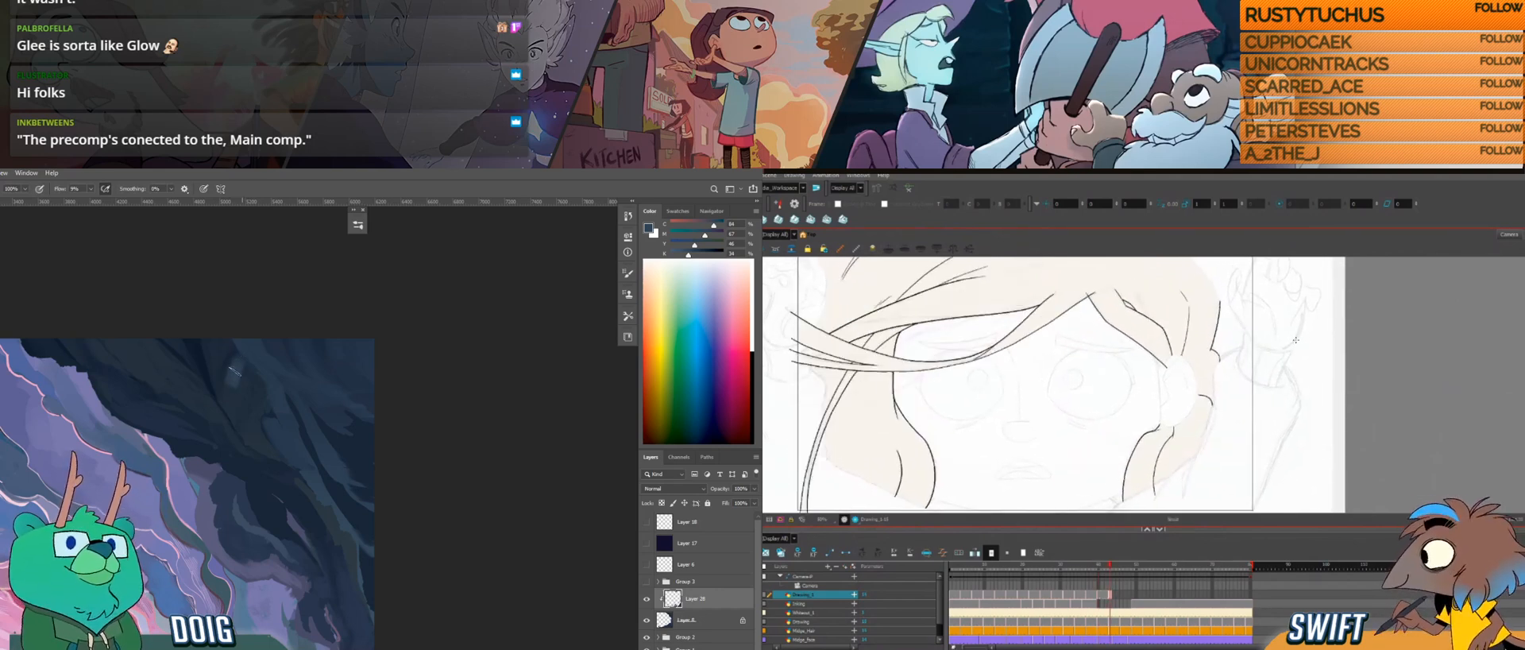
{"action": "left_click", "coordinate": [1119, 597]}
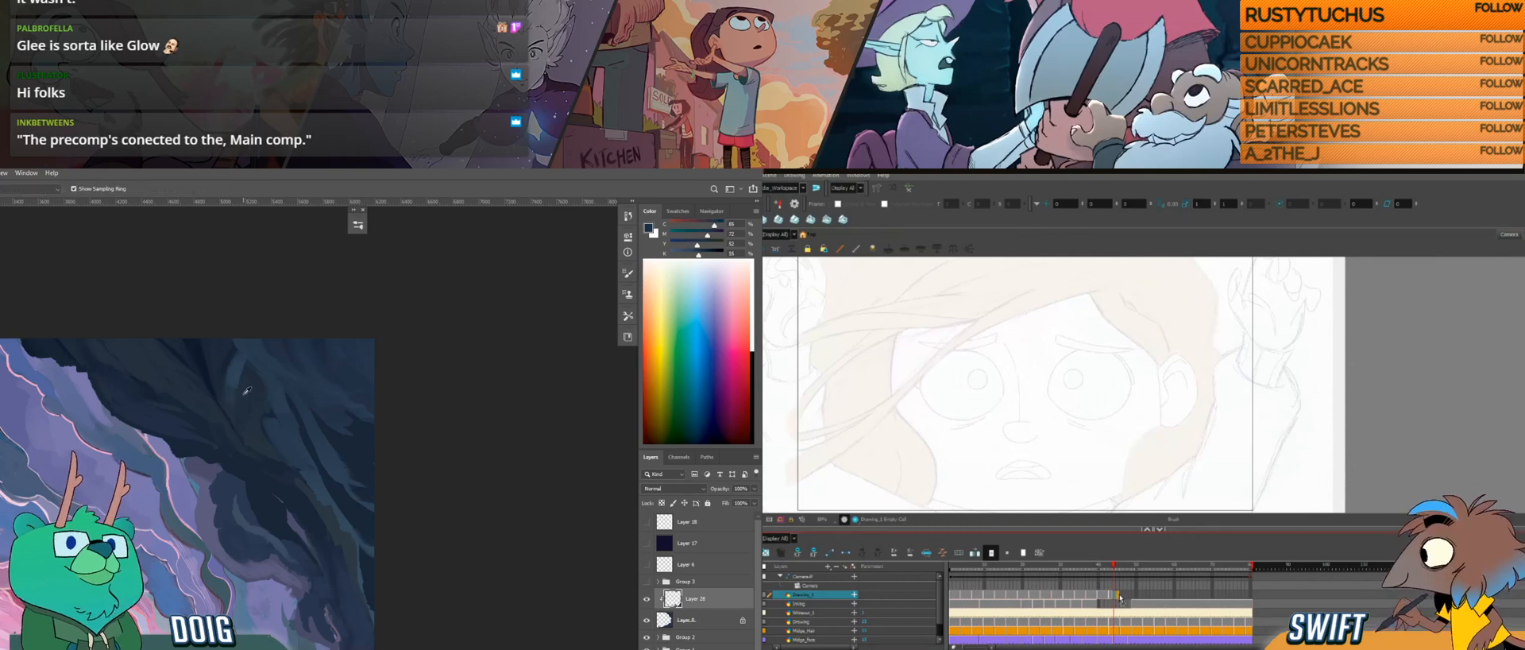
{"action": "left_click_drag", "start_coordinate": [1119, 596], "coordinate": [1123, 597]}
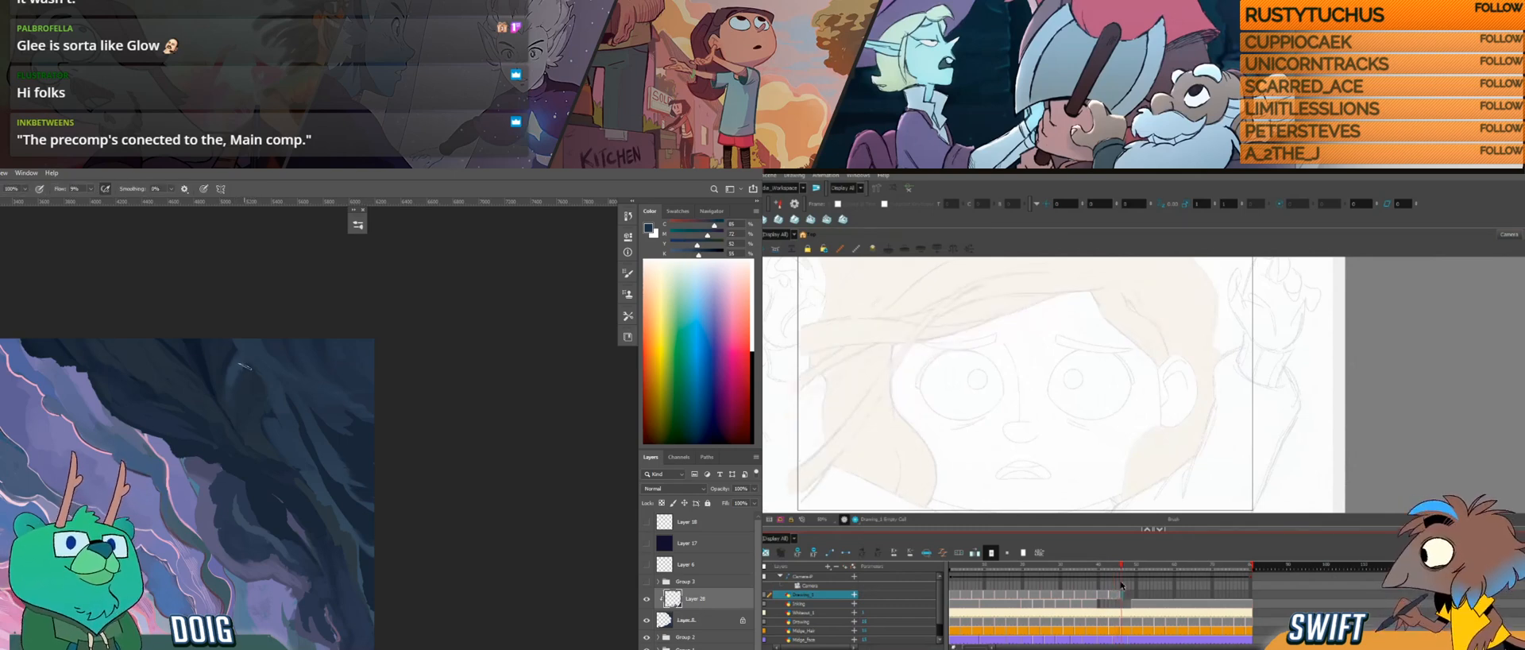
{"action": "left_click", "coordinate": [231, 375], "text": "alt"}
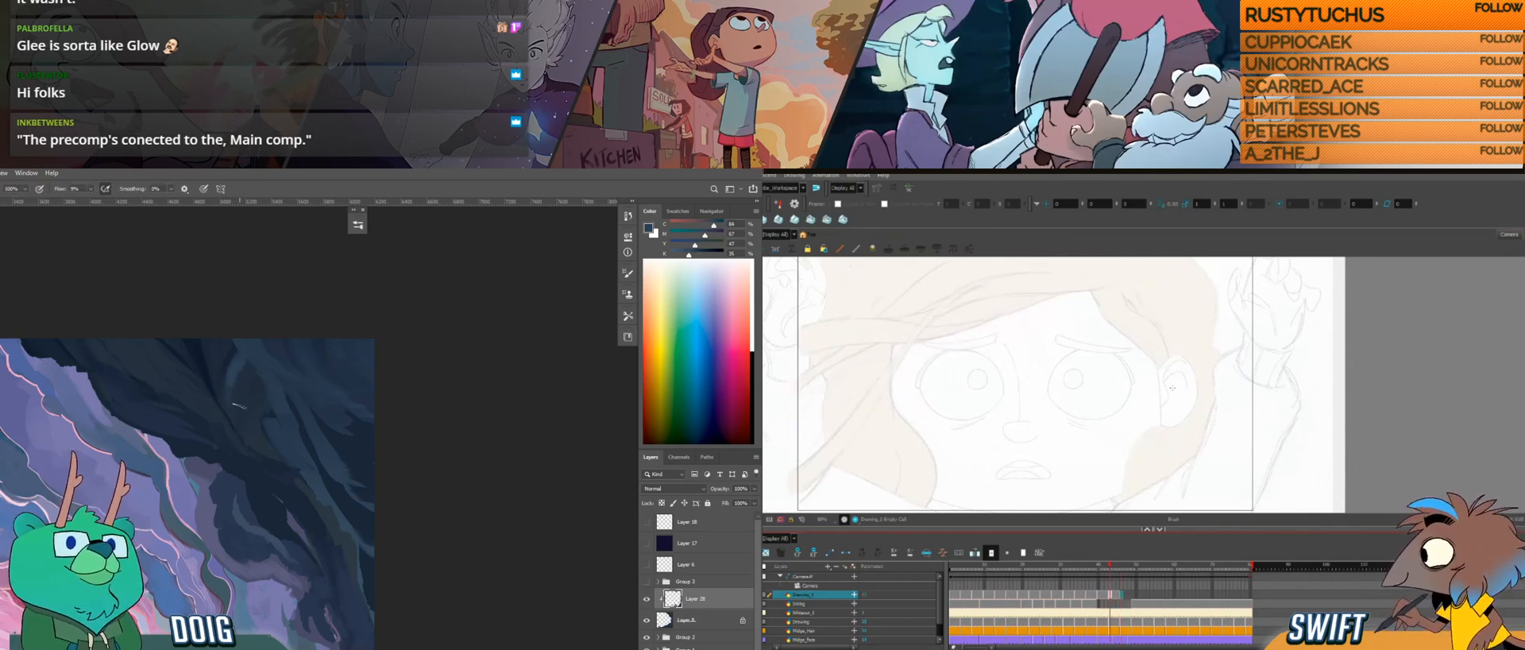
Step: Try drawing the curved hair edge below the ear in the new drawing, and touch up the upper dark rocks
{"action": "key", "text": "g"}
{"action": "left_click_drag", "start_coordinate": [1160, 421], "coordinate": [1161, 427]}
{"action": "key", "text": "f"}
{"action": "key", "text": "g"}
{"action": "left_click", "coordinate": [241, 405], "text": "alt"}
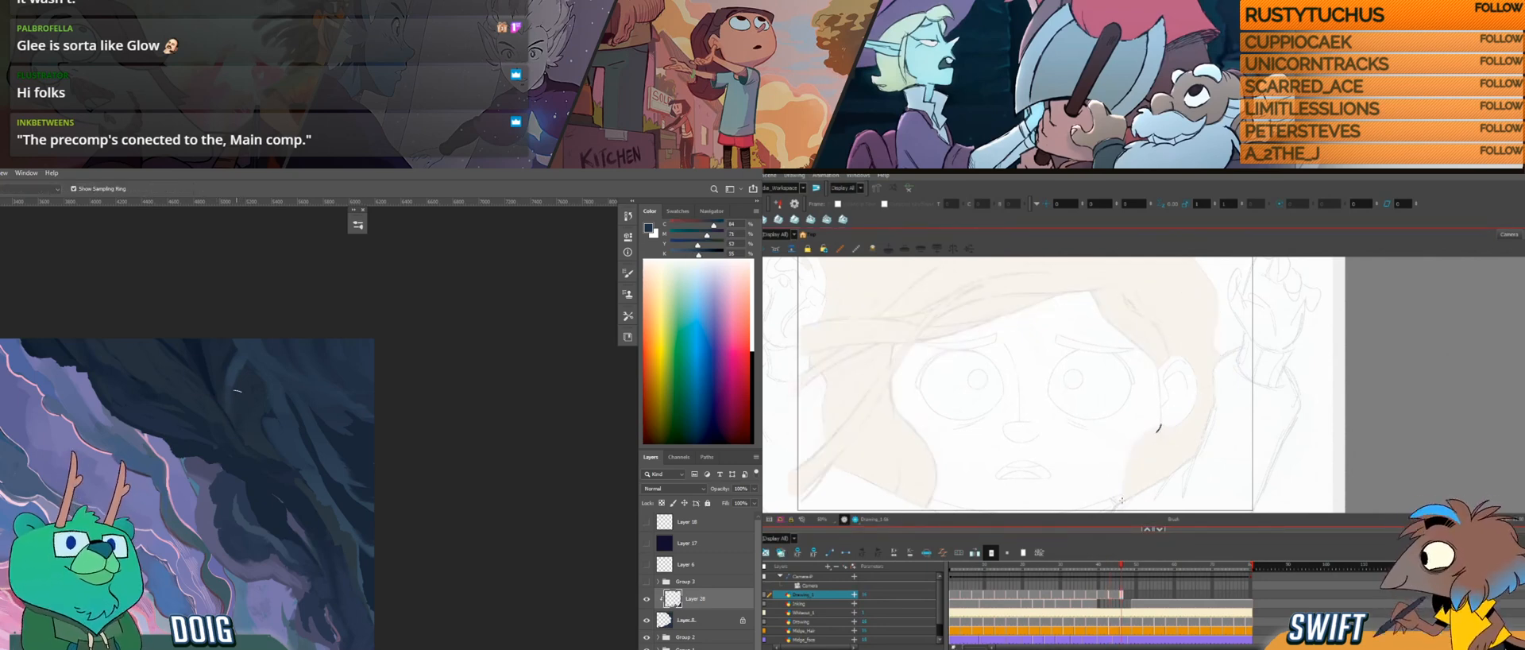
{"action": "left_click", "coordinate": [225, 365], "text": "alt"}
{"action": "left_click_drag", "start_coordinate": [1122, 501], "coordinate": [1139, 440]}
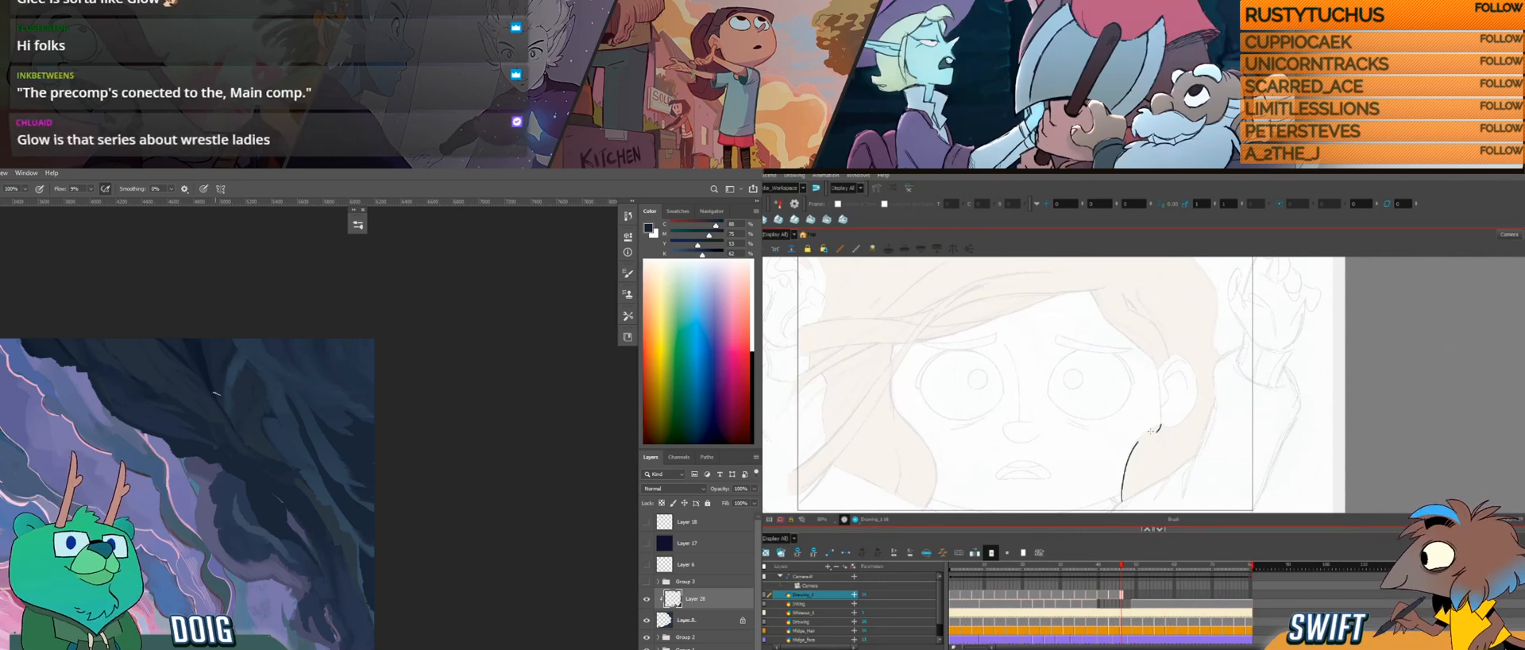
{"action": "left_click_drag", "start_coordinate": [237, 362], "coordinate": [229, 395]}
{"action": "key", "text": "ctrl+z"}
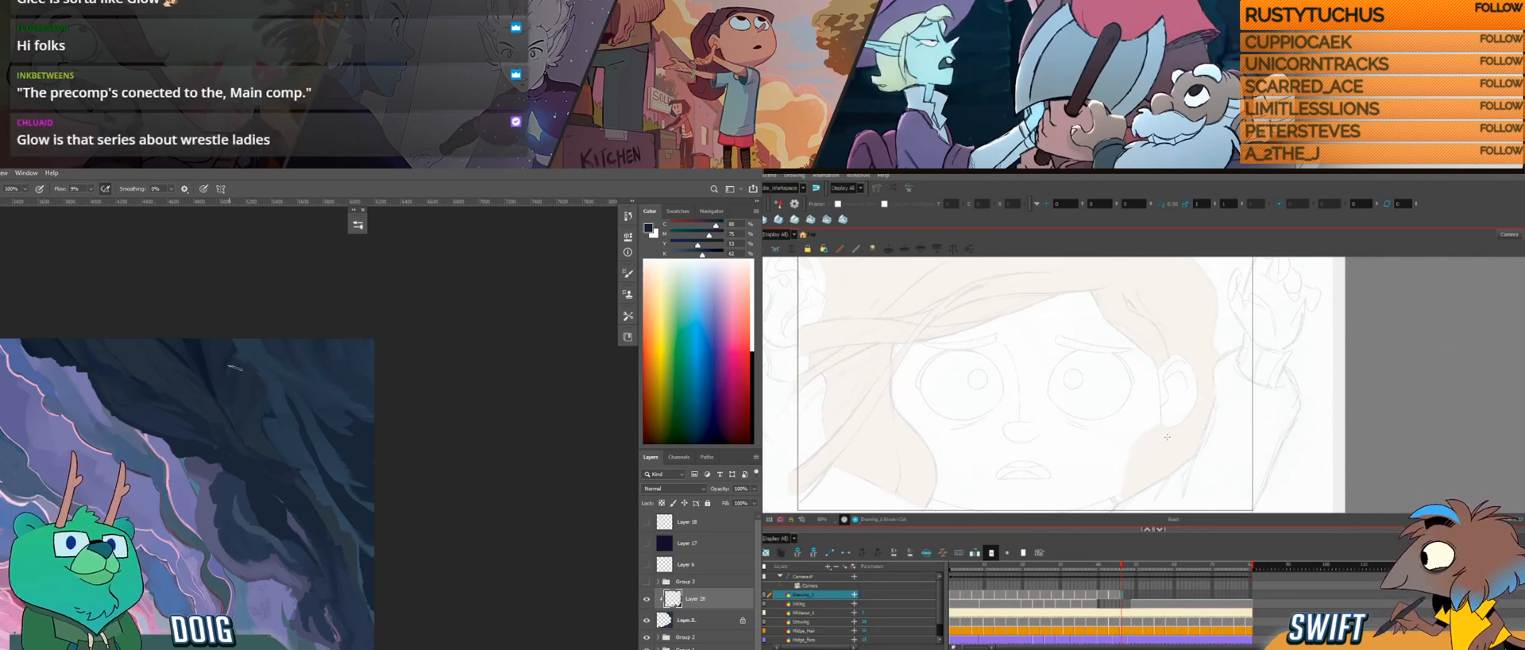
Step: Redraw the start of the hair edge just below the ear with the canvas rotated, checking it against the previous drawing
{"action": "left_click_drag", "start_coordinate": [1154, 459], "coordinate": [1191, 447]}
{"action": "left_click_drag", "start_coordinate": [1198, 379], "coordinate": [1191, 360]}
{"action": "left_click", "coordinate": [238, 387], "text": "alt"}
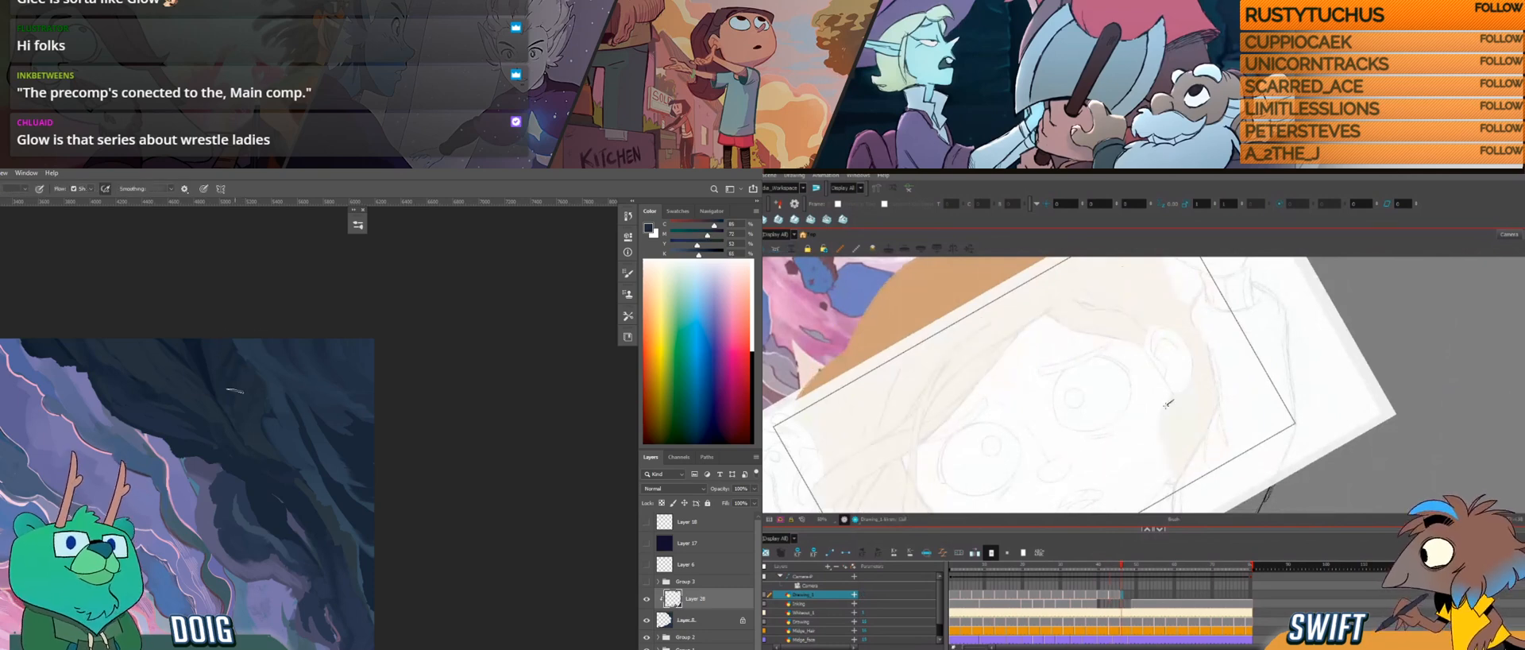
{"action": "left_click_drag", "start_coordinate": [1162, 419], "coordinate": [1161, 429]}
{"action": "left_click_drag", "start_coordinate": [266, 456], "coordinate": [271, 379]}
{"action": "key", "text": "f"}
{"action": "key", "text": "g"}
{"action": "scroll", "coordinate": [266, 407], "scroll_direction": "up", "scroll_amount": 3}
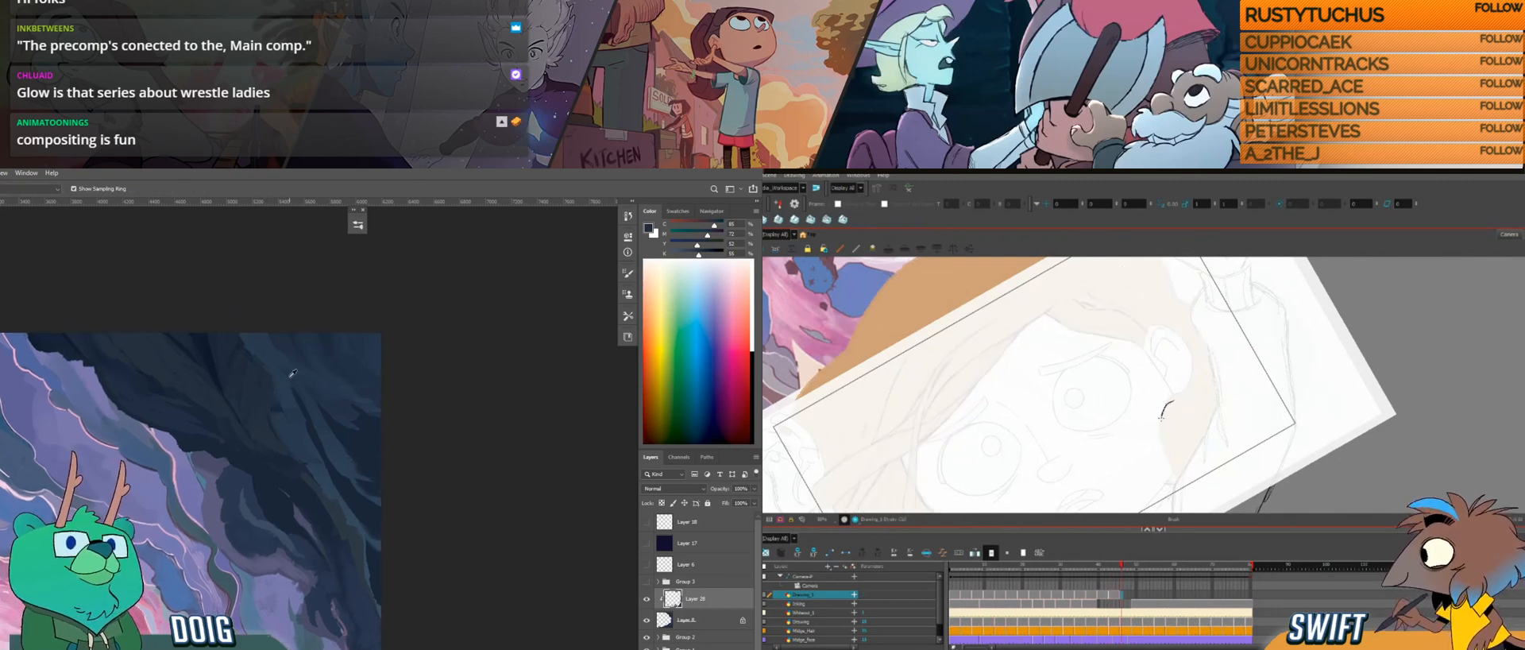
{"action": "key", "text": "f"}
{"action": "key", "text": "g"}
{"action": "left_click", "coordinate": [270, 436], "text": "alt"}
Step: Rotate the canvas the other way and continue the hair edge down toward the shoulder, comparing it with the previous drawing
{"action": "mouse_move", "coordinate": [1211, 450]}
{"action": "left_mouse_down"}
{"action": "mouse_move", "coordinate": [1163, 472]}
{"action": "mouse_move", "coordinate": [1101, 459]}
{"action": "left_mouse_up"}
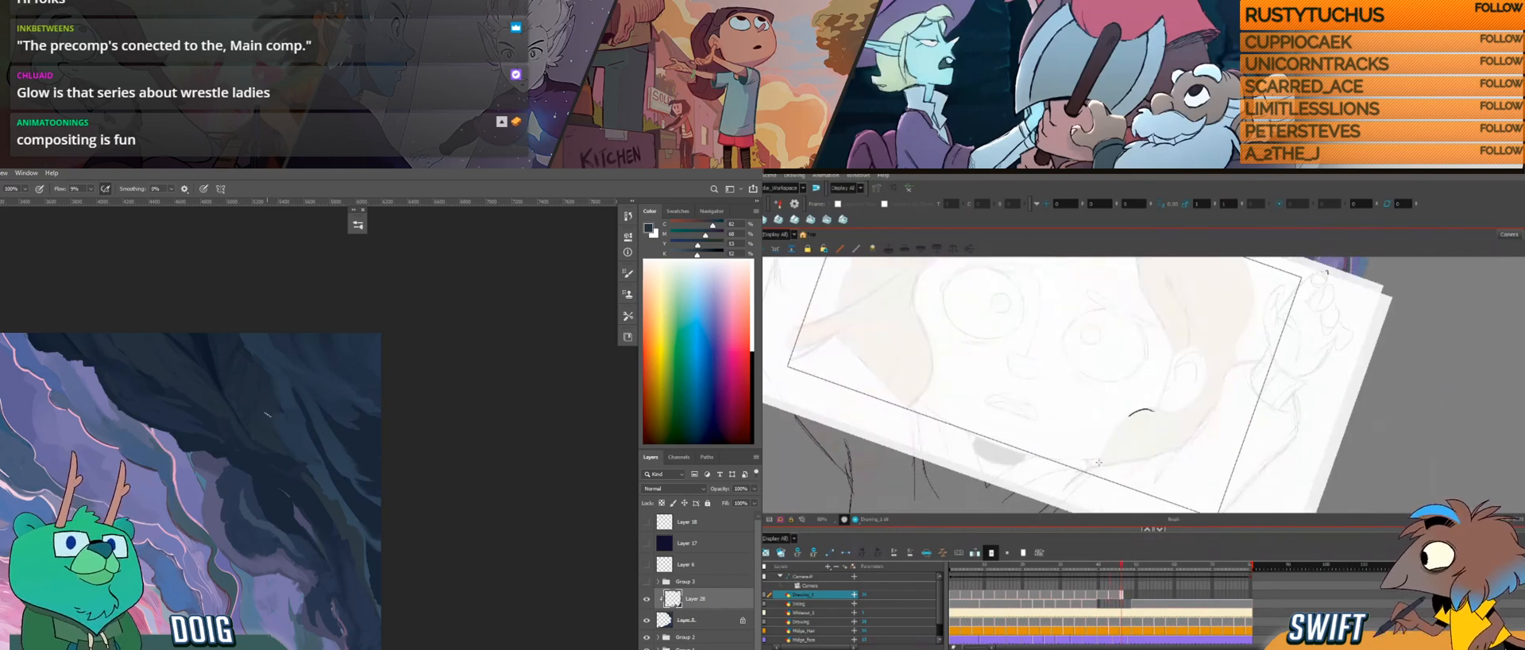
{"action": "key", "text": "f"}
{"action": "key", "text": "g"}
{"action": "key", "text": "f"}
{"action": "left_click", "coordinate": [326, 431], "text": "alt"}
{"action": "key", "text": "g"}
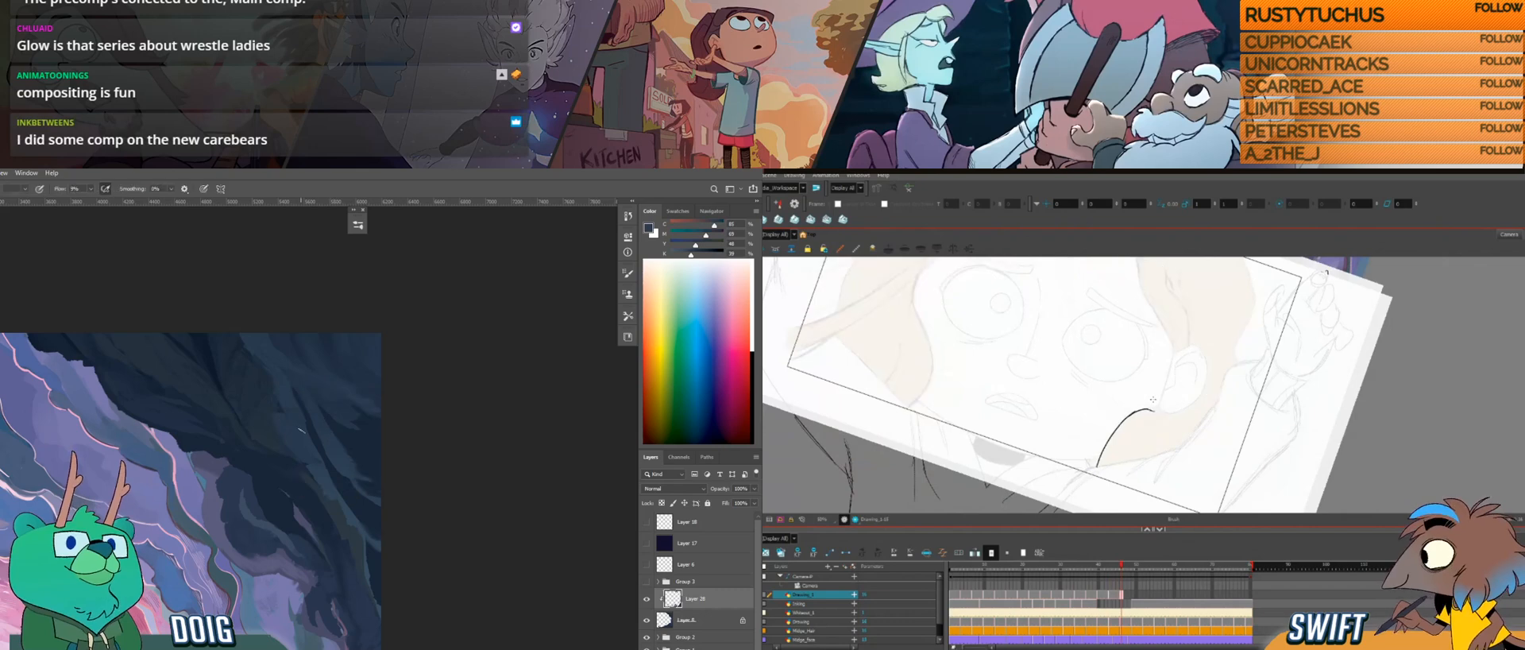
Step: Select and reshape the hair edge curve below the ear, adjusting its lower section and its upper end
{"action": "left_click", "coordinate": [1106, 445]}
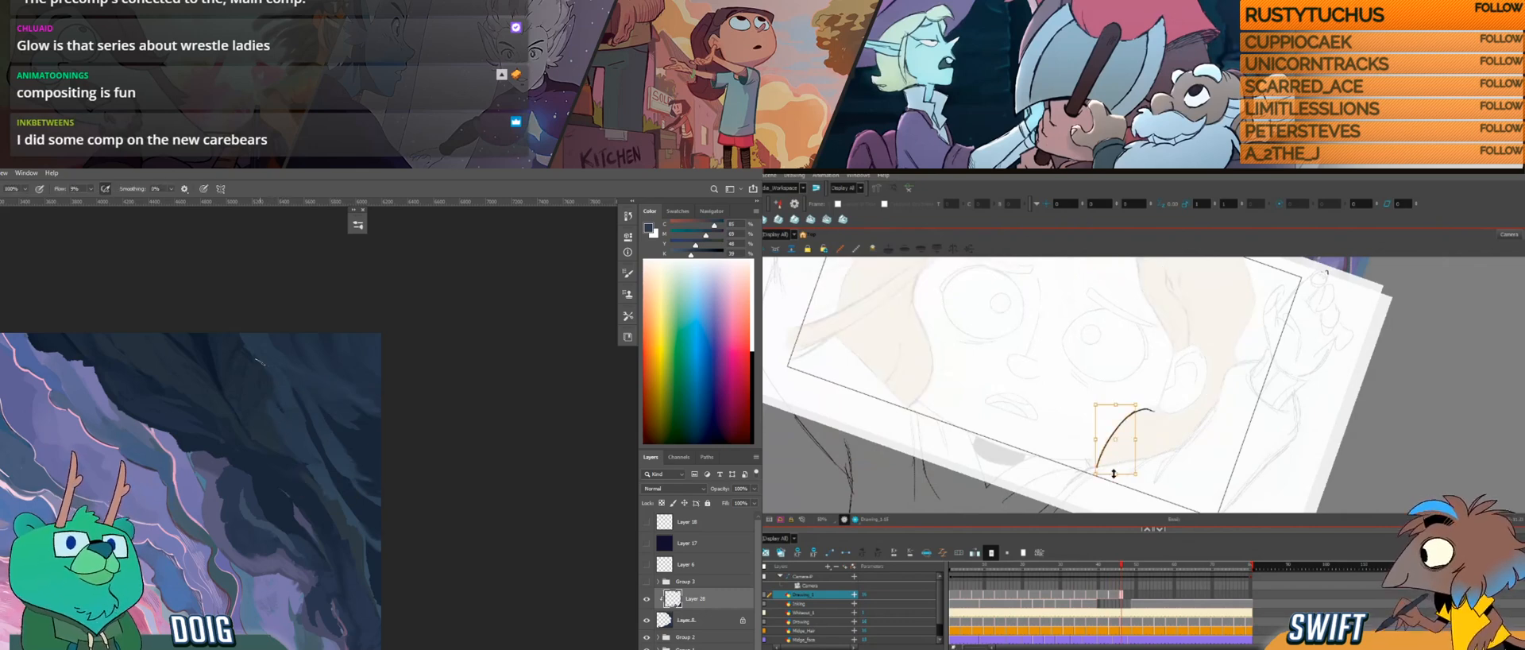
{"action": "left_click_drag", "start_coordinate": [1121, 475], "coordinate": [1123, 477]}
{"action": "left_click_drag", "start_coordinate": [1161, 439], "coordinate": [1200, 410]}
{"action": "left_click", "coordinate": [356, 503], "text": "alt"}
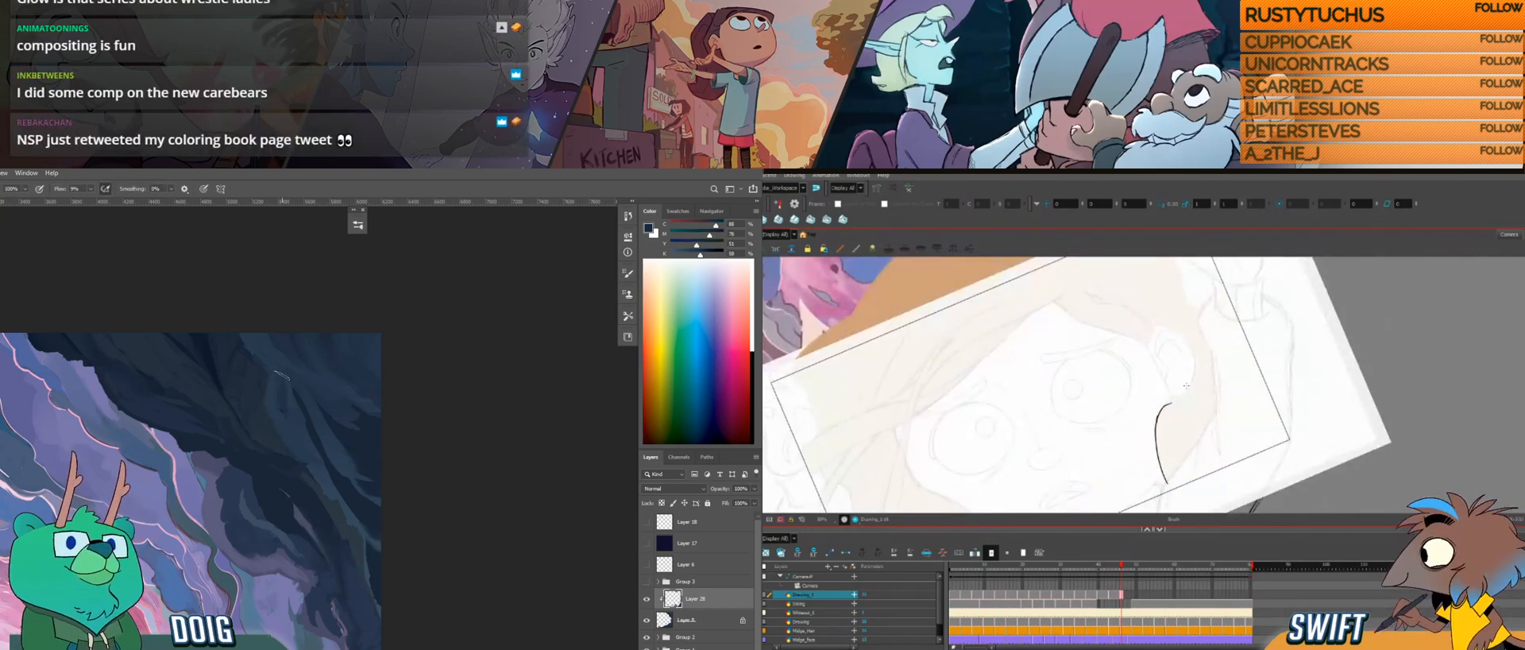
{"action": "left_click", "coordinate": [300, 443], "text": "alt"}
{"action": "left_click_drag", "start_coordinate": [1169, 395], "coordinate": [1184, 395]}
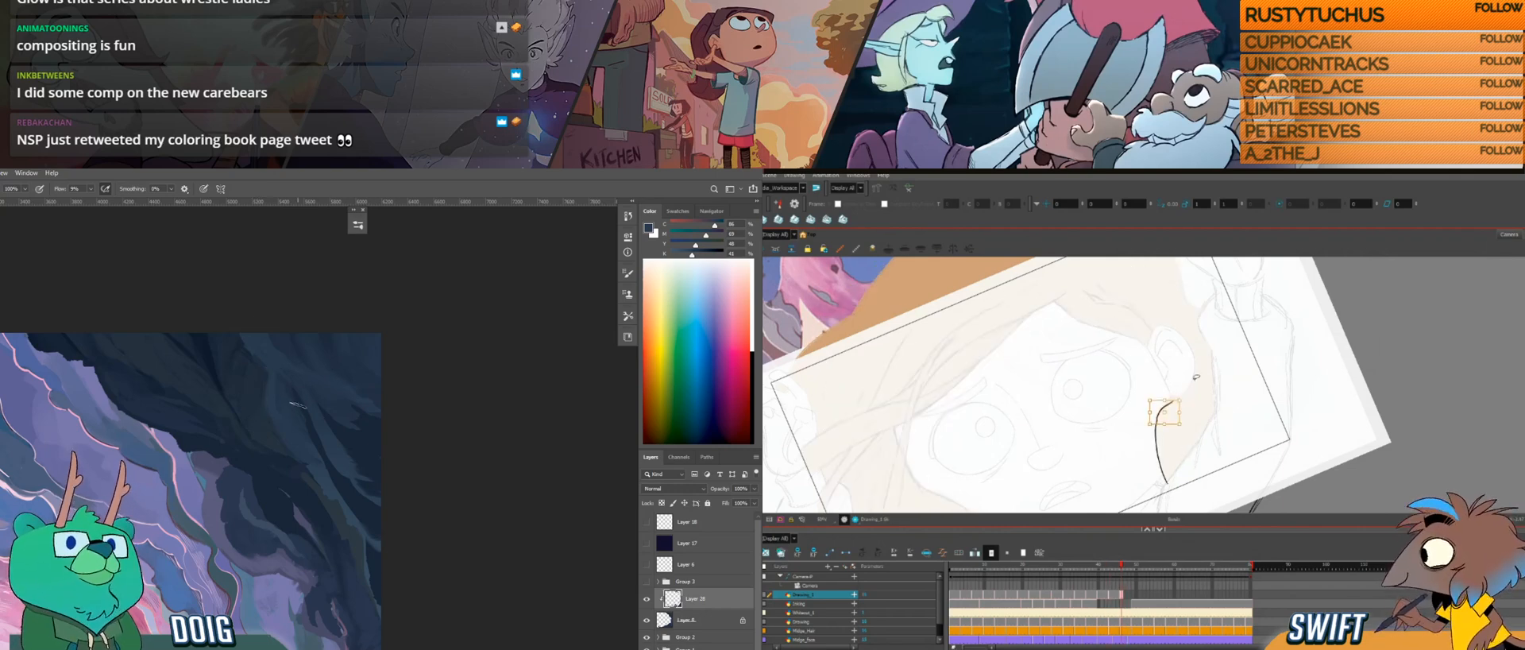
{"action": "key", "text": "alt+b"}
Step: Sample a lighter blue from beside the dark rocks for the brush, and compare the ear hair with the previous drawing
{"action": "left_click_drag", "start_coordinate": [306, 428], "coordinate": [309, 398]}
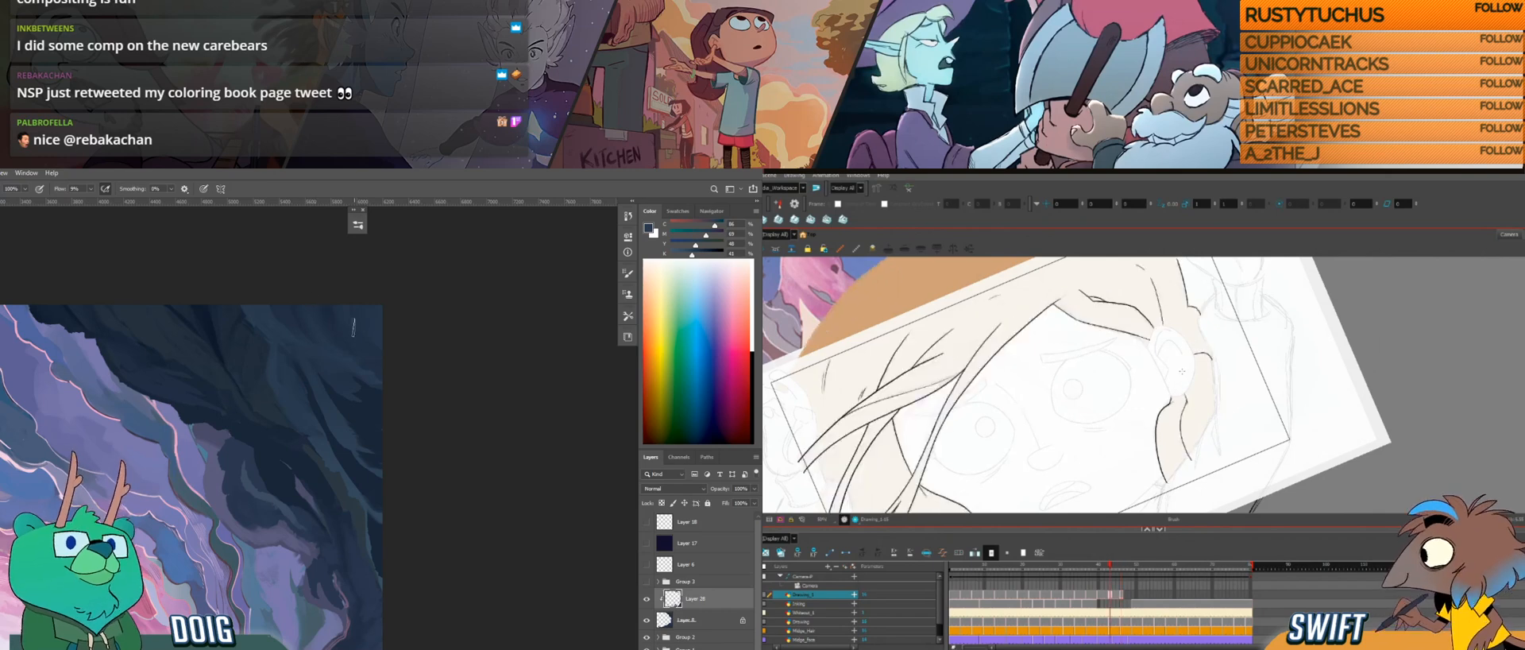
{"action": "key", "text": "i"}
{"action": "left_click", "coordinate": [252, 582]}
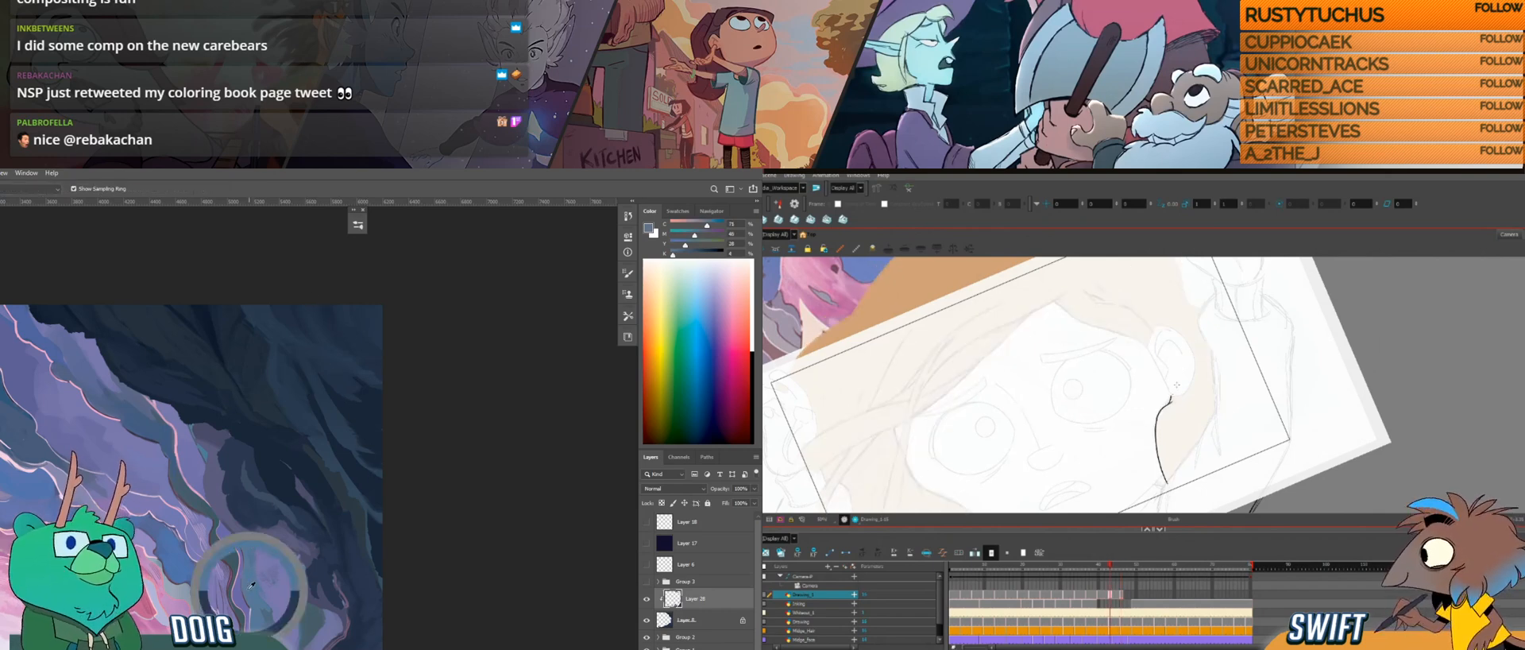
{"action": "key", "text": "b"}
{"action": "key", "text": "g"}
{"action": "key", "text": "f"}
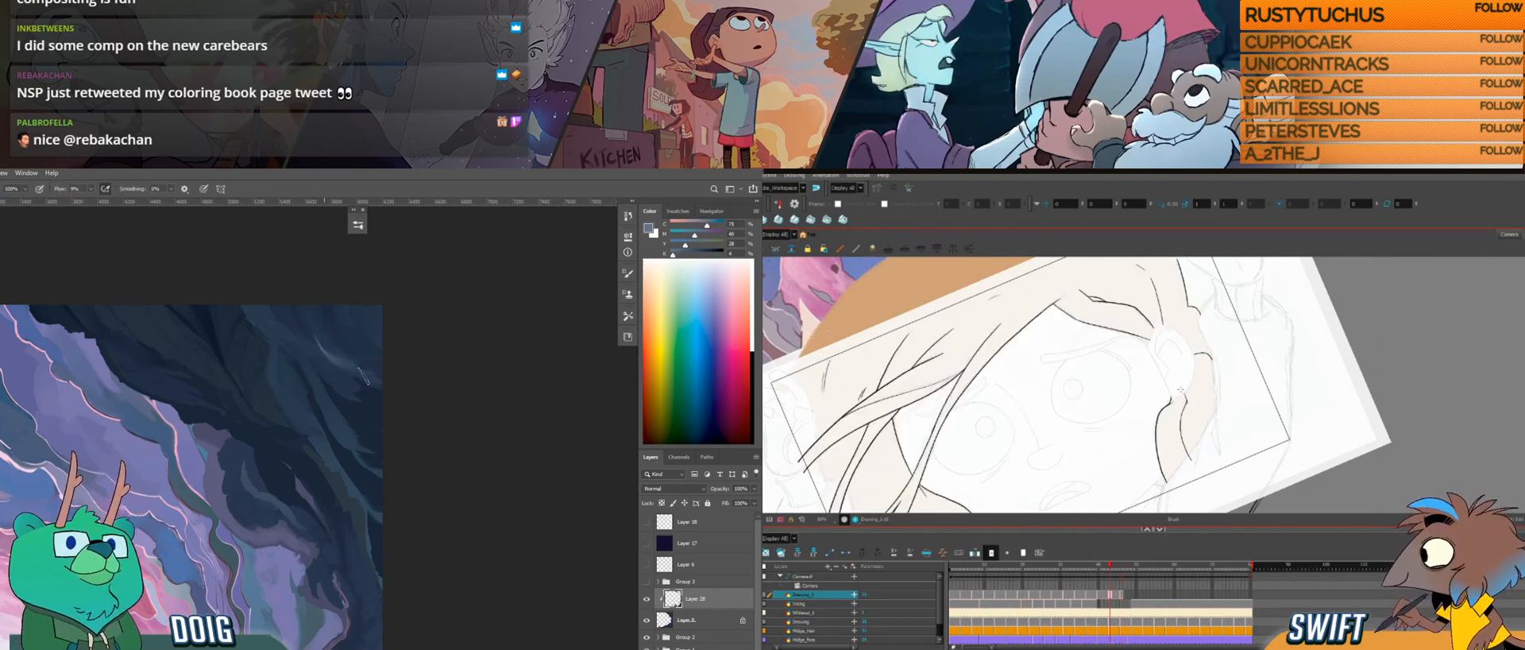
Step: Straighten the canvas, finish adjusting the selected hair edge curve below the ear, and compare it with the previous drawing
{"action": "key", "text": "g"}
{"action": "mouse_move", "coordinate": [1169, 444]}
{"action": "left_mouse_down"}
{"action": "mouse_move", "coordinate": [1196, 421]}
{"action": "mouse_move", "coordinate": [1209, 442]}
{"action": "mouse_move", "coordinate": [1219, 427]}
{"action": "left_mouse_up"}
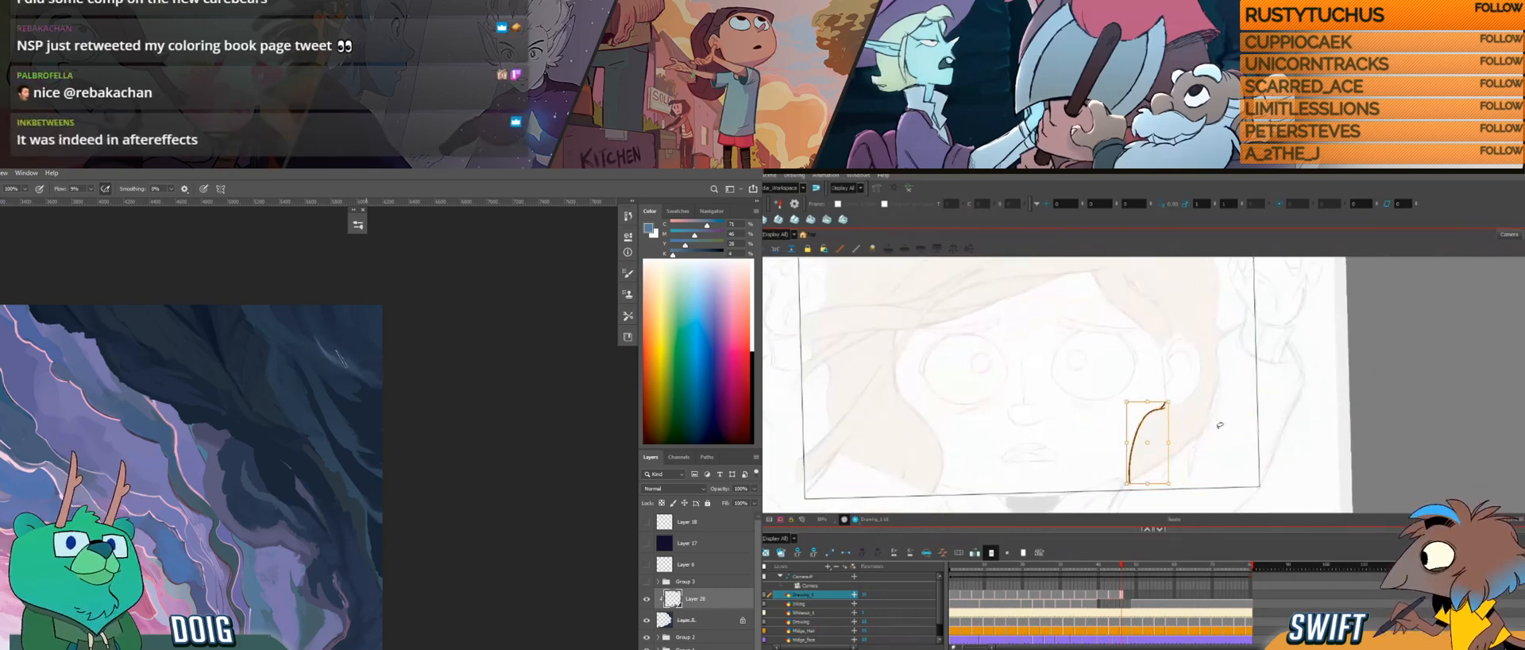
{"action": "key", "text": "alt+b"}
{"action": "key", "text": "f"}
{"action": "key", "text": "g"}
{"action": "key", "text": "f"}
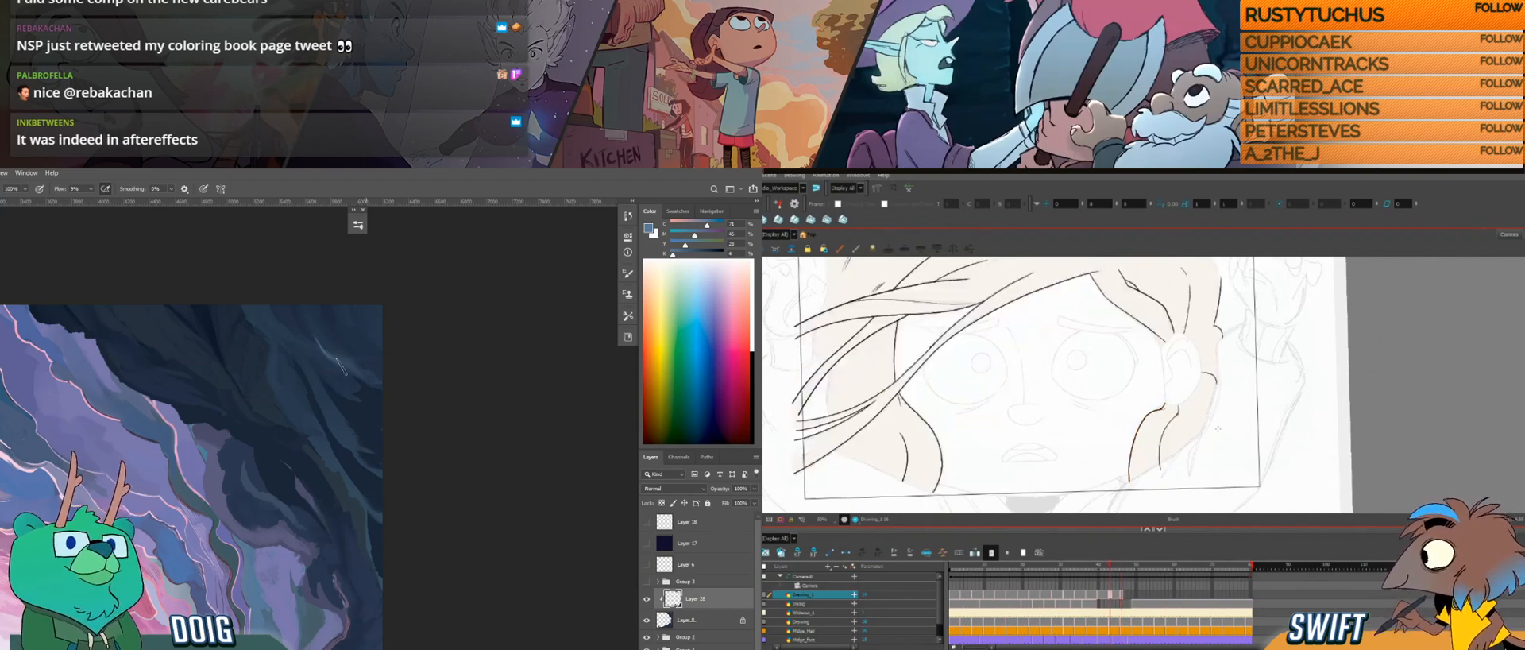
{"action": "key", "text": "g"}
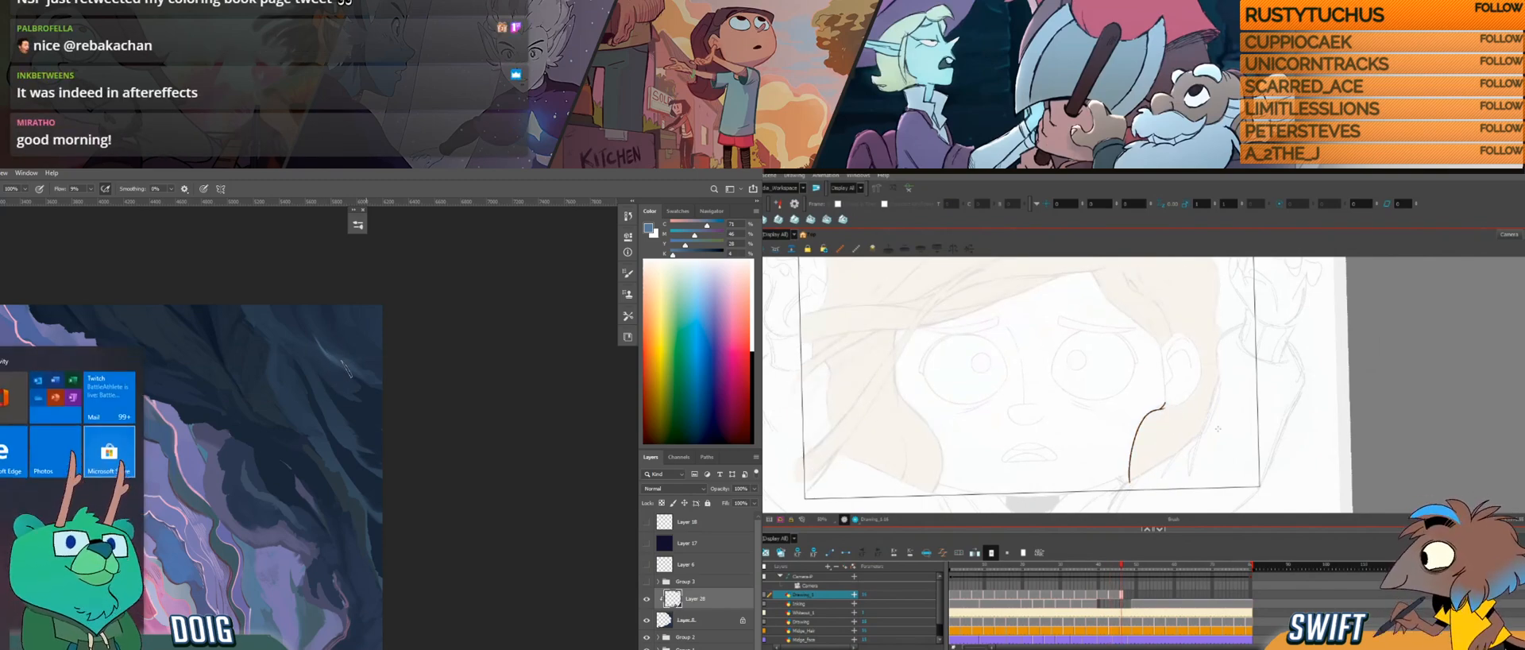
Step: Draw the start of a second, inner hair line beside the edge below the ear, flipping repeatedly to the previous drawing
{"action": "key", "text": "f"}
{"action": "key", "text": "g"}
{"action": "key", "text": "f"}
{"action": "key", "text": "g"}
{"action": "key", "text": "i"}
{"action": "key", "text": "f"}
{"action": "key", "text": "g"}
{"action": "key", "text": "f"}
{"action": "key", "text": "g"}
{"action": "key", "text": "f"}
{"action": "key", "text": "g"}
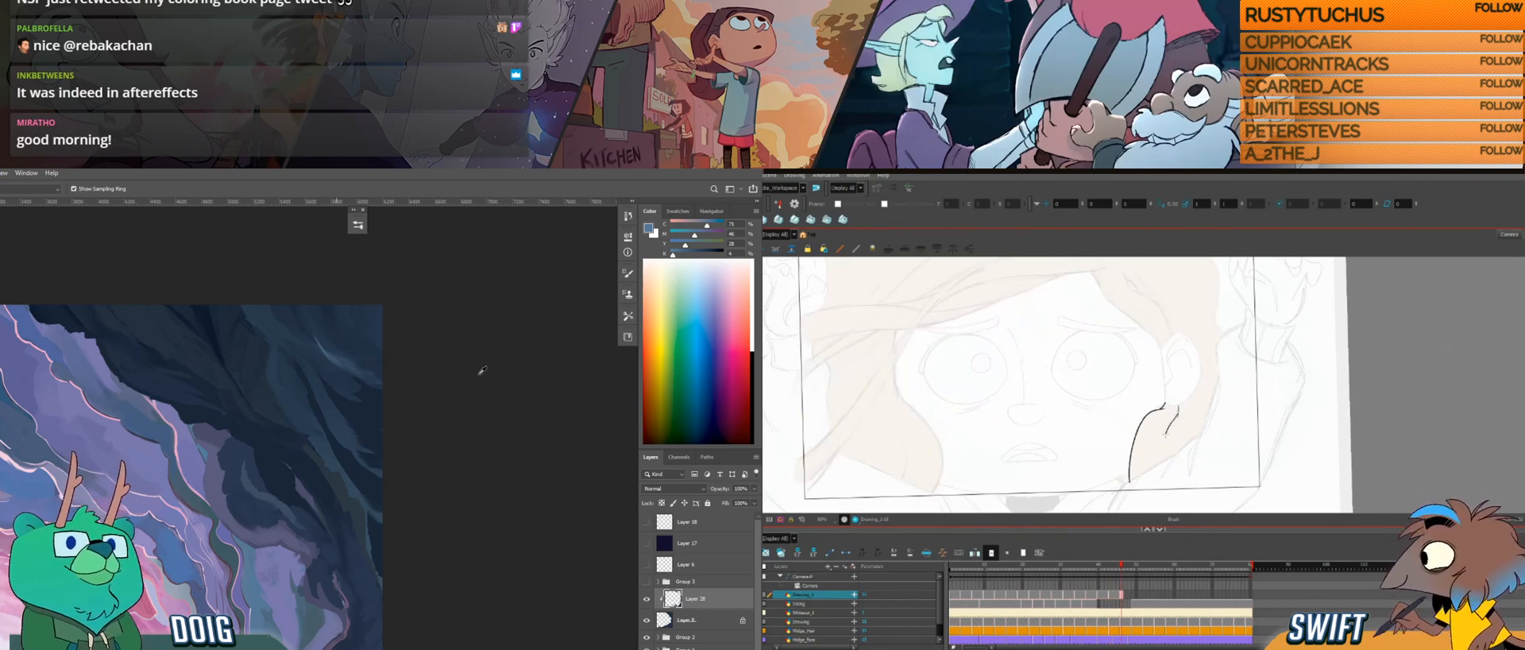
{"action": "key", "text": "f"}
{"action": "key", "text": "g"}
{"action": "key", "text": "f"}
{"action": "key", "text": "g"}
Step: Reshape the inner hair line below the ear and bring its lower end down, comparing it with the previous drawing
{"action": "key", "text": "alt+s"}
{"action": "left_click_drag", "start_coordinate": [1177, 414], "coordinate": [1185, 441]}
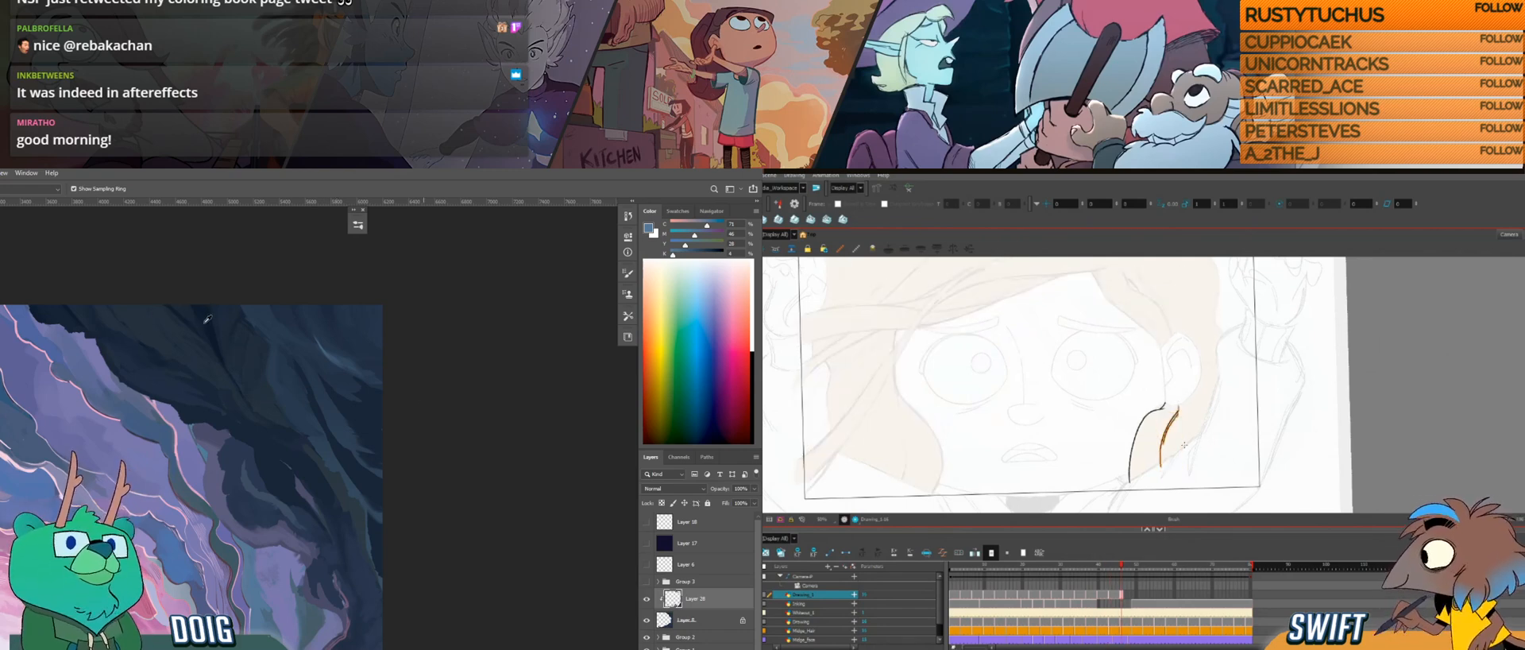
{"action": "key", "text": "f"}
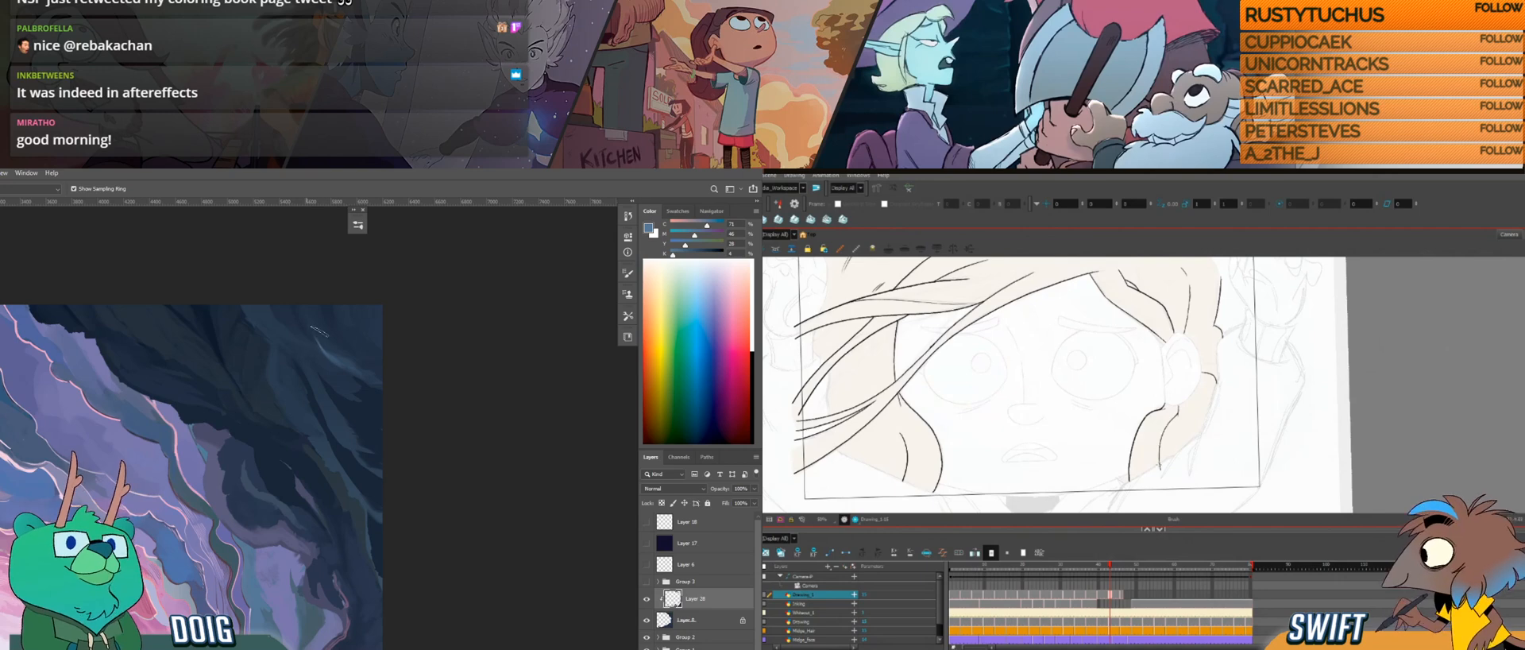
{"action": "key", "text": "g"}
{"action": "left_click_drag", "start_coordinate": [1159, 465], "coordinate": [1160, 445]}
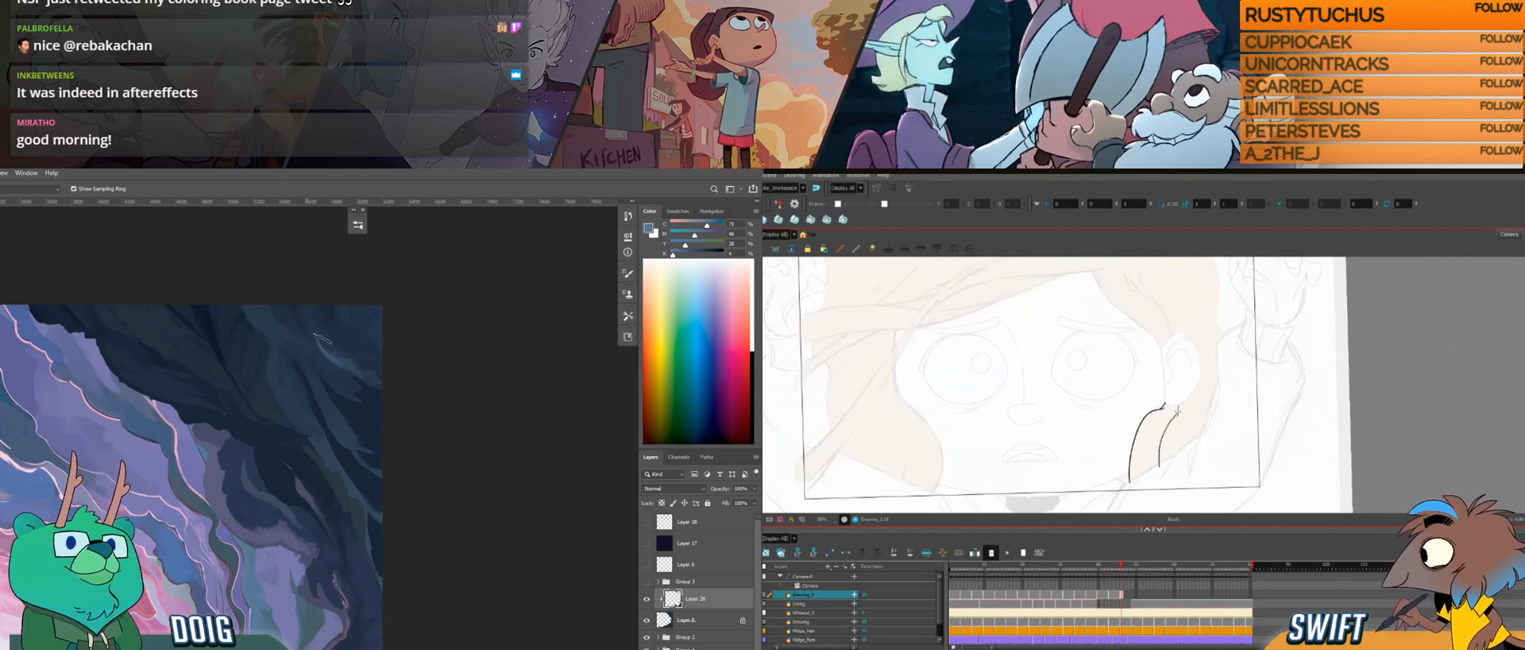
{"action": "key", "text": "f"}
{"action": "key", "text": "g"}
{"action": "key", "text": "f"}
{"action": "key", "text": "g"}
Step: Select the inner hair line below the ear and rework its stroke with the brush
{"action": "key", "text": "alt+s"}
{"action": "left_click_drag", "start_coordinate": [1182, 408], "coordinate": [1146, 470]}
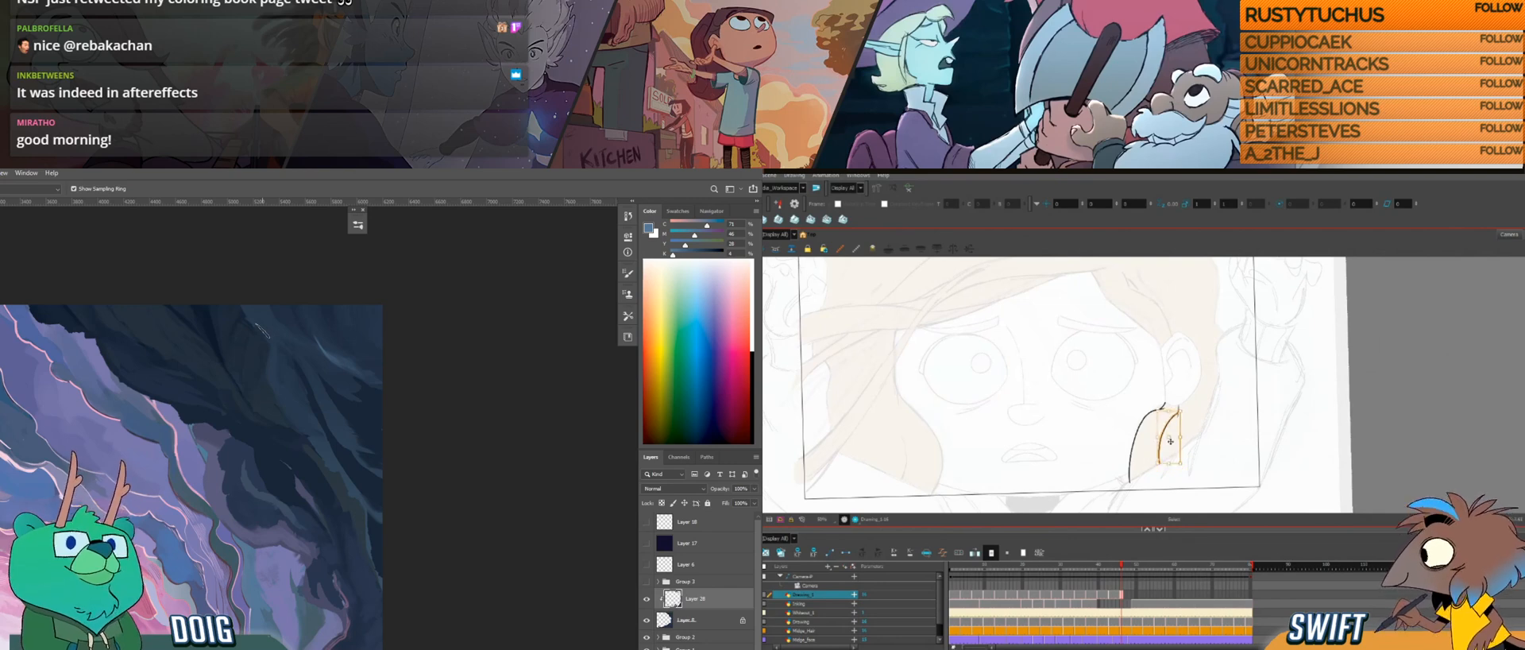
{"action": "key", "text": "Delete"}
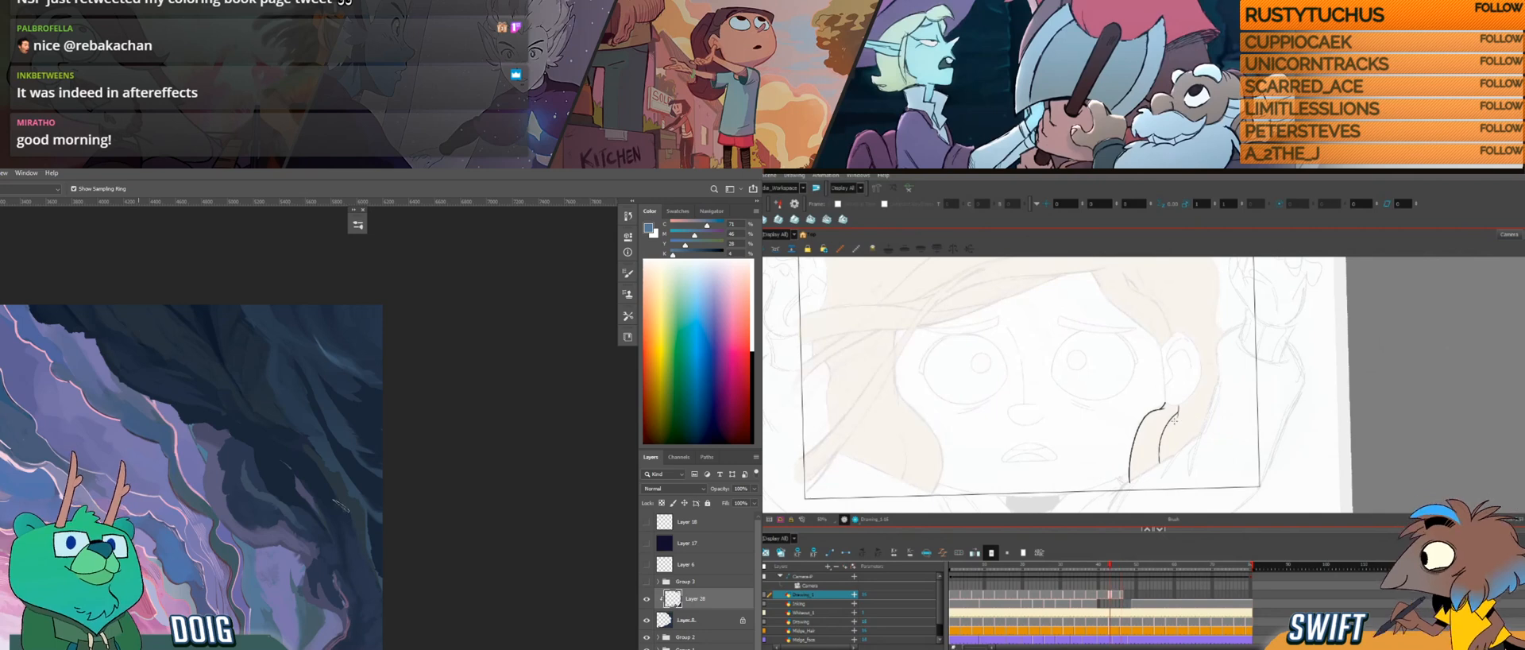
{"action": "left_click", "coordinate": [1172, 438]}
{"action": "key", "text": "alt+b"}
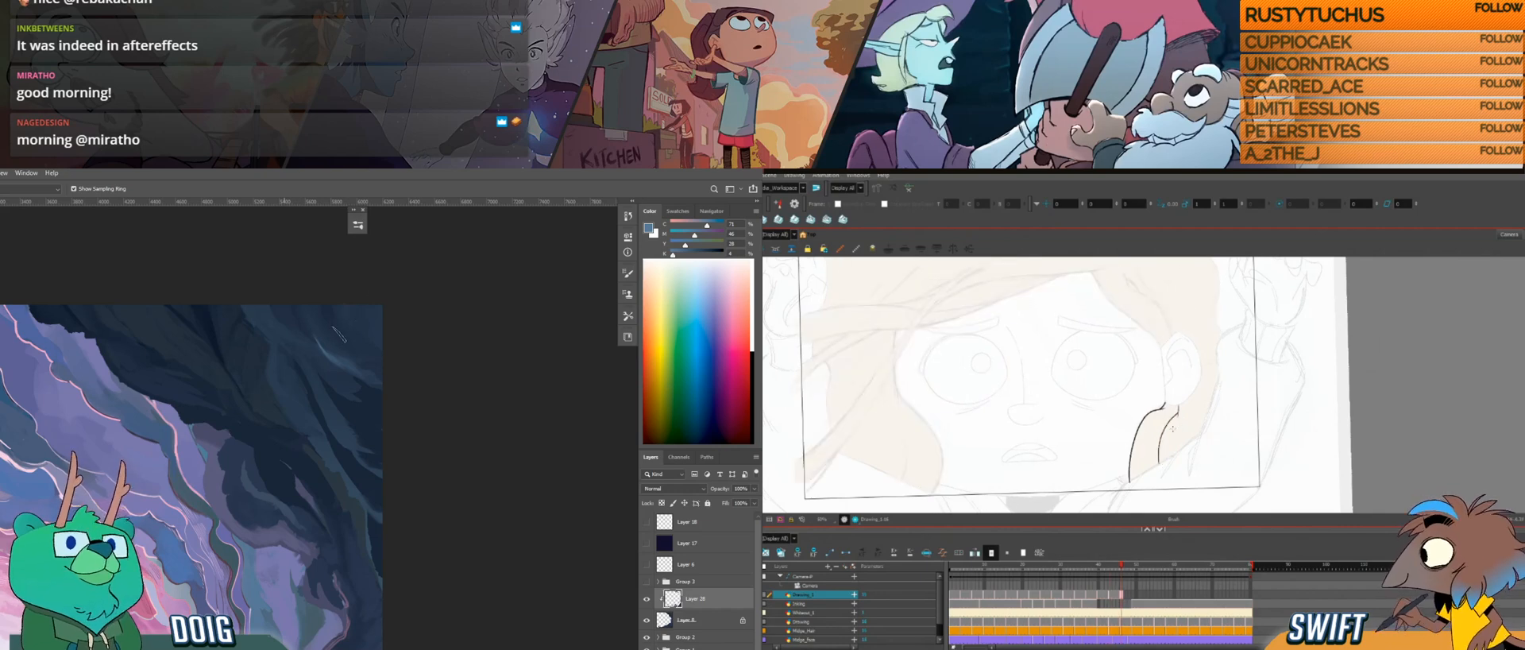
Step: Nudge the inner hair line slightly outward and check its spacing against the previous drawing
{"action": "key", "text": "alt+s"}
{"action": "left_click", "coordinate": [1171, 437]}
{"action": "left_click_drag", "start_coordinate": [1171, 437], "coordinate": [1174, 439]}
{"action": "key", "text": "alt+b"}
{"action": "key", "text": "f"}
{"action": "key", "text": "f"}
{"action": "key", "text": "g"}
{"action": "key", "text": "g"}
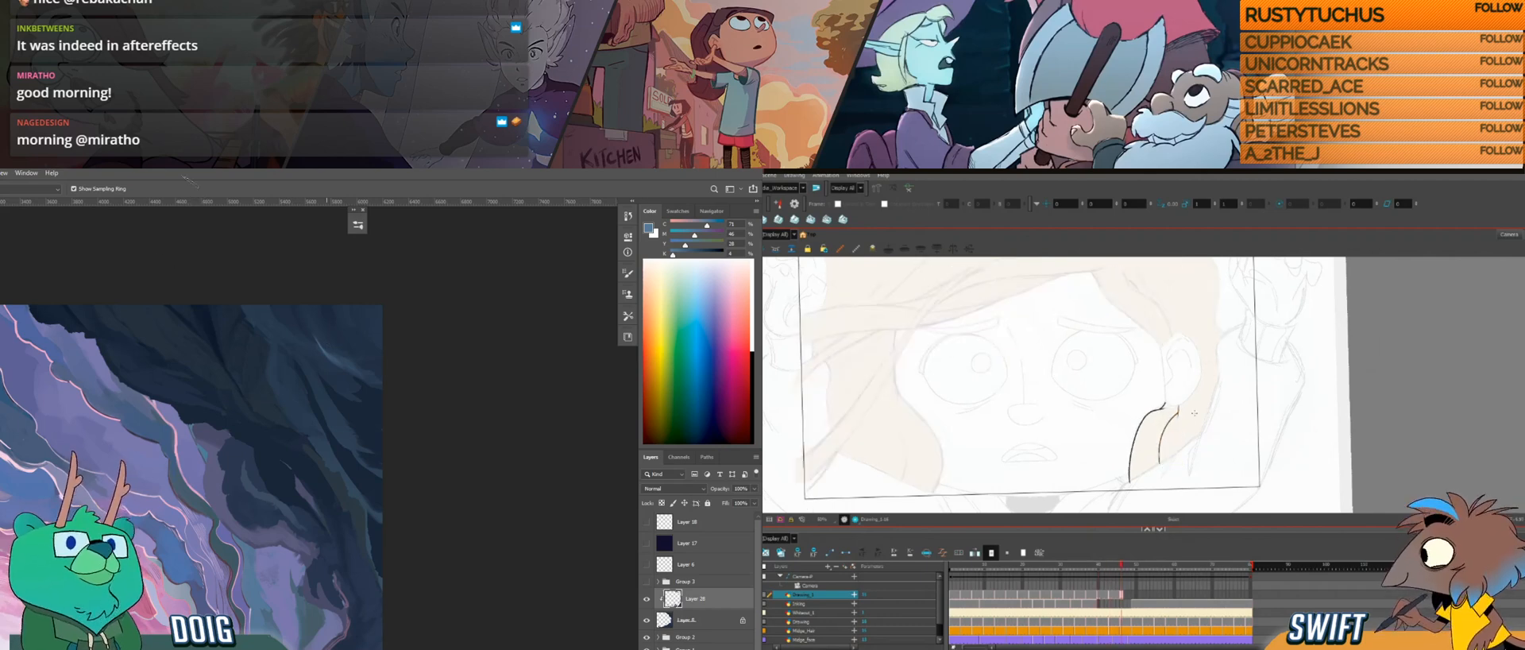
Step: Select the inner hair line once more and check its fit by flipping between the current and previous drawings
{"action": "left_click", "coordinate": [1171, 419]}
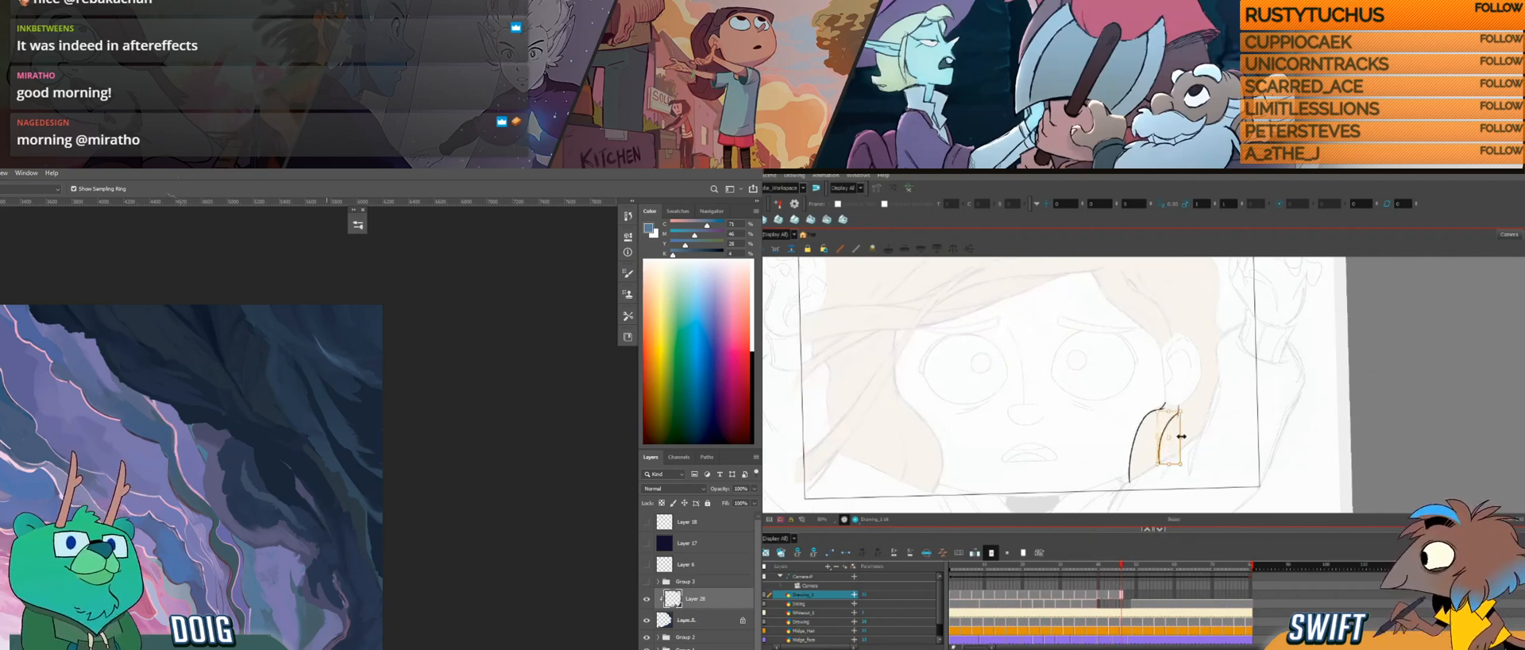
{"action": "key", "text": "alt+b"}
{"action": "key", "text": "f"}
{"action": "key", "text": "f"}
{"action": "key", "text": "g"}
{"action": "key", "text": "g"}
{"action": "key", "text": "f"}
{"action": "key", "text": "g"}
Step: Tilt the canvas and draw a short stroke for the outer hair edge behind the ear
{"action": "left_click_drag", "start_coordinate": [1230, 377], "coordinate": [1218, 399]}
{"action": "key", "text": "alt+Tab"}
{"action": "key", "text": "alt+Tab"}
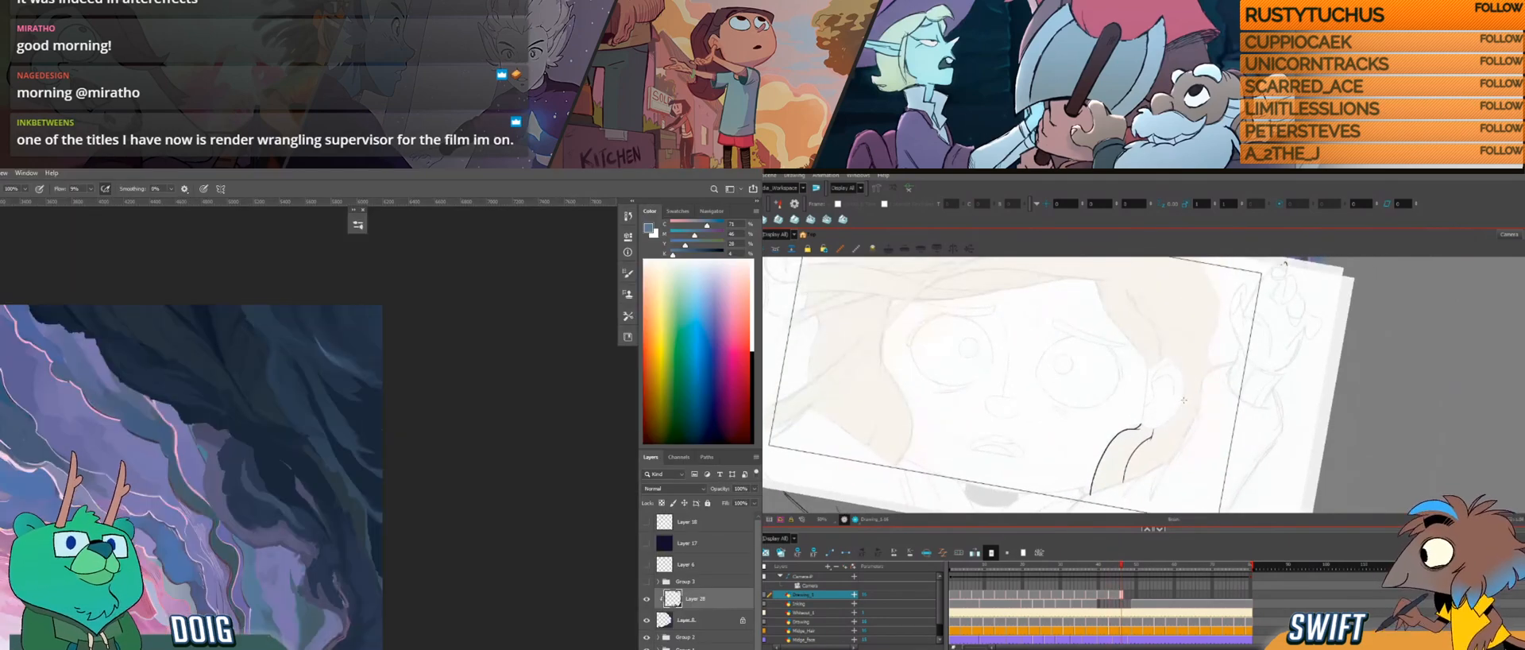
Step: In Photoshop, sample darker blues from the rock face for the brush and touch up the dark rocks, undoing one stroke
{"action": "key", "text": "i"}
{"action": "left_click", "coordinate": [336, 336]}
{"action": "left_click", "coordinate": [337, 332]}
{"action": "key", "text": "b"}
{"action": "key", "text": "ctrl+z"}
{"action": "left_click", "coordinate": [333, 348], "text": "alt"}
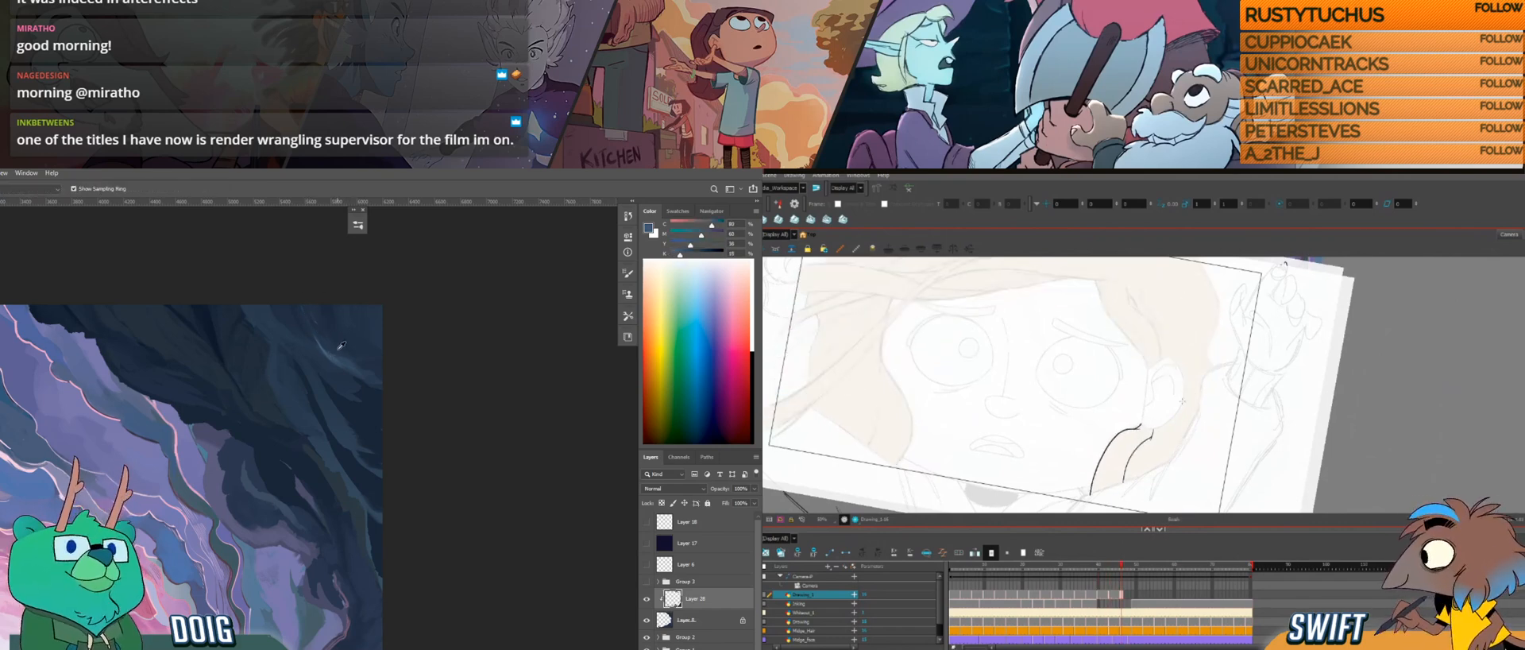
{"action": "left_click", "coordinate": [314, 308], "text": "alt"}
{"action": "mouse_move", "coordinate": [313, 373]}
{"action": "left_mouse_down"}
{"action": "mouse_move", "coordinate": [327, 340]}
{"action": "mouse_move", "coordinate": [294, 381]}
{"action": "left_mouse_up"}
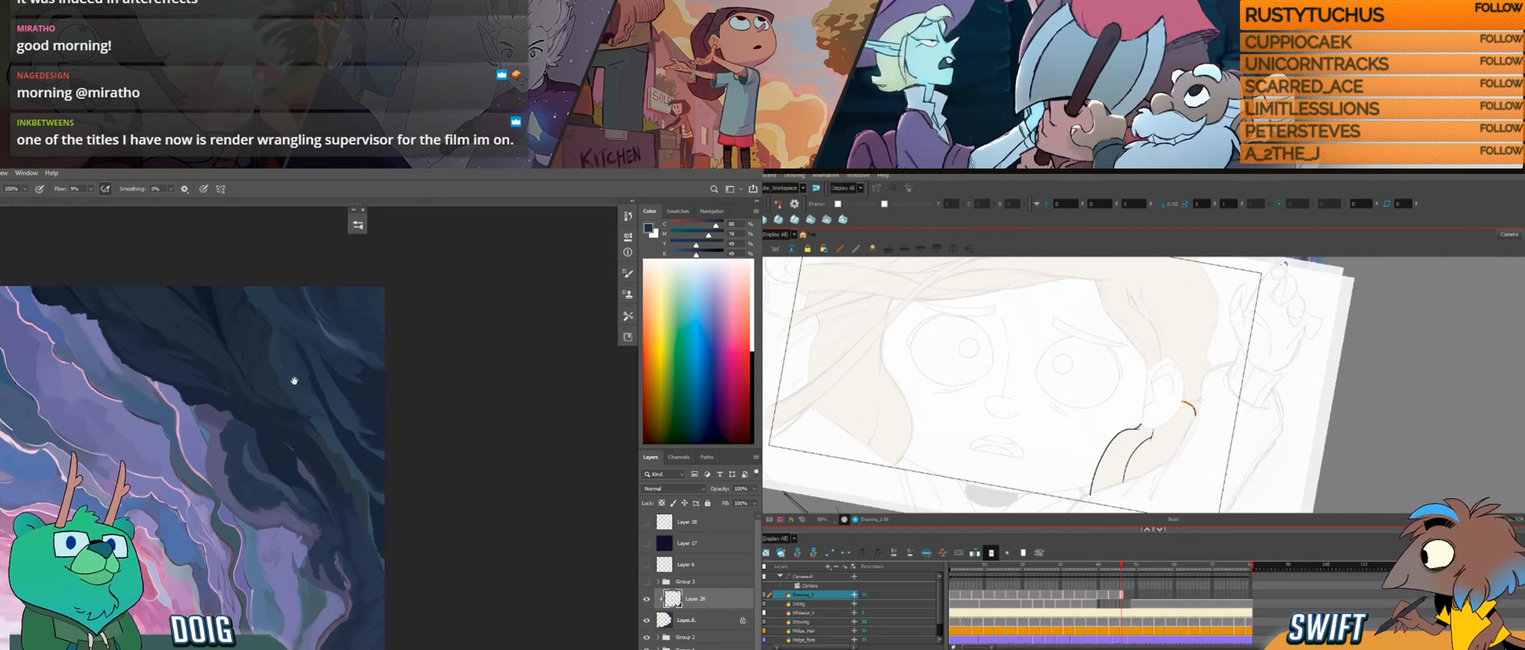
{"action": "left_click_drag", "start_coordinate": [332, 337], "coordinate": [353, 351]}
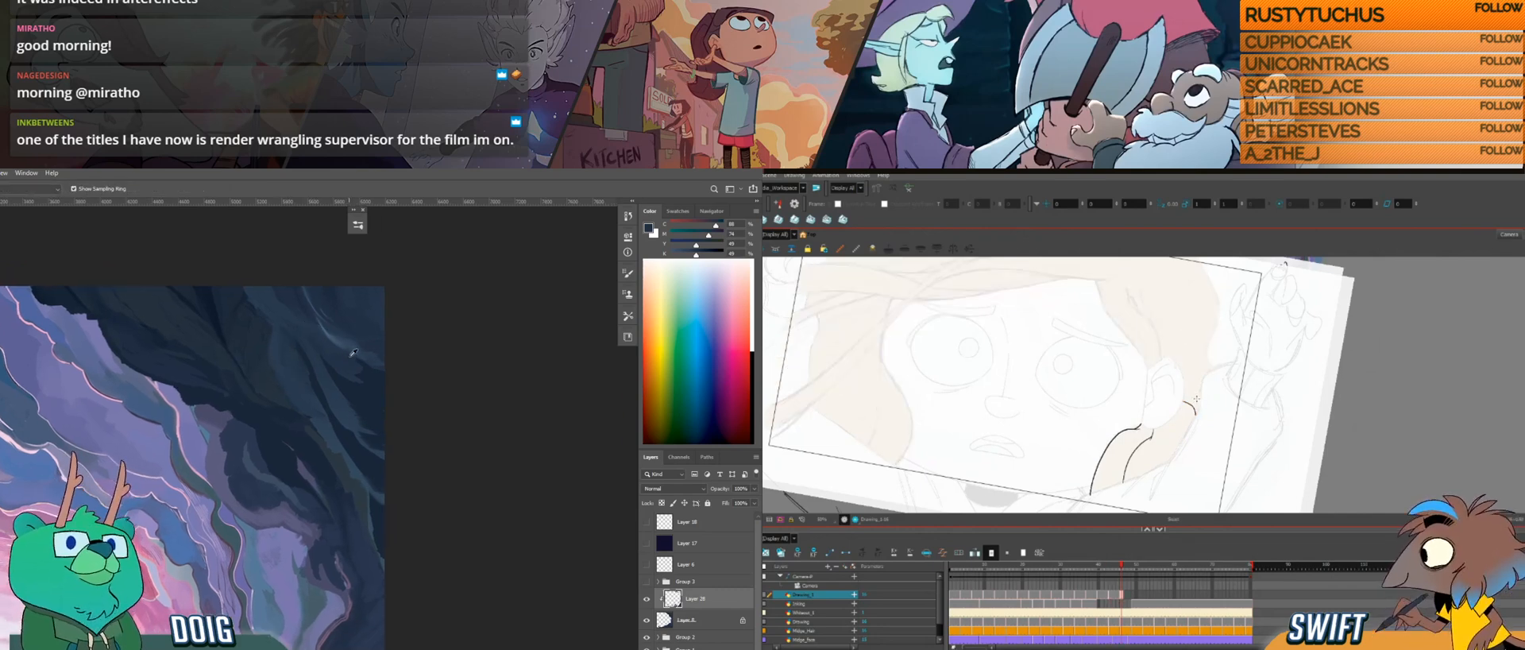
{"action": "left_click", "coordinate": [344, 338], "text": "alt"}
Step: Back in Harmony, select and refine the short hair stroke behind the ear, comparing it with the previous drawing
{"action": "left_click", "coordinate": [1191, 405]}
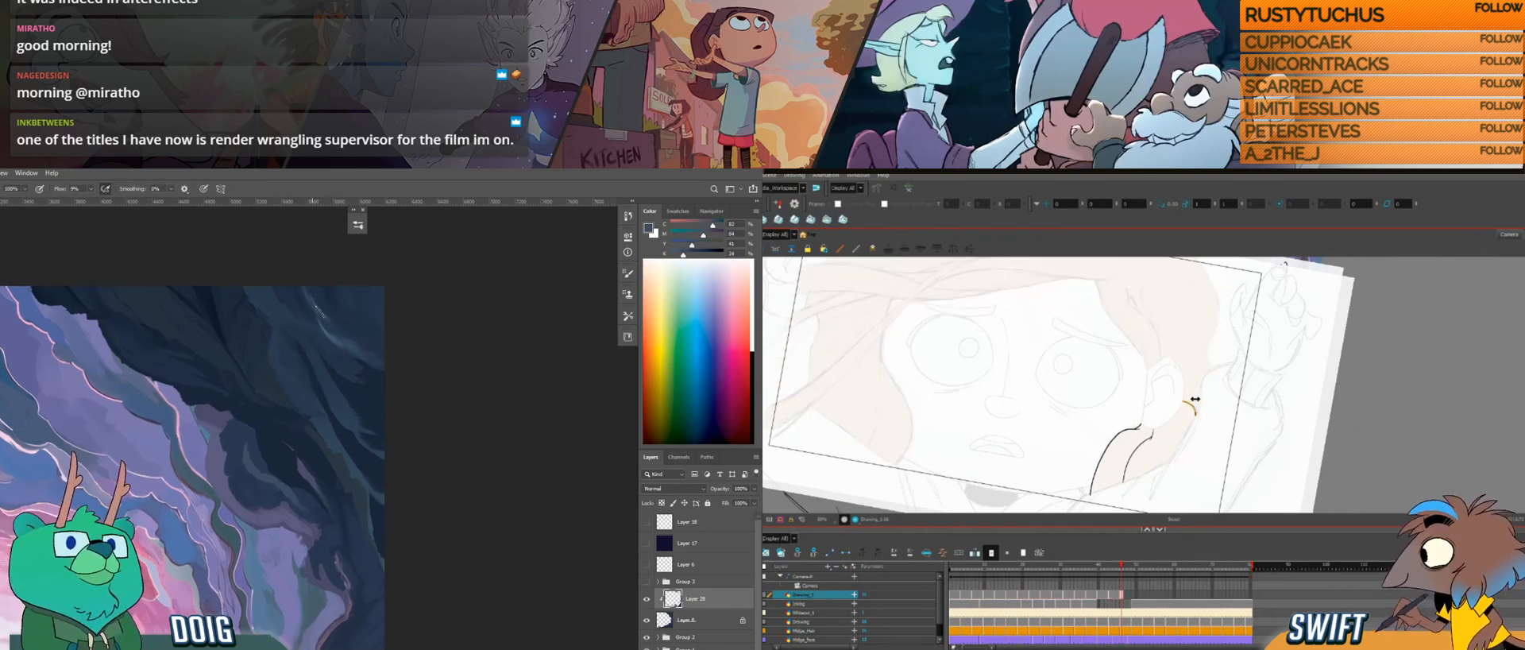
{"action": "key", "text": "f"}
{"action": "key", "text": "g"}
{"action": "left_click_drag", "start_coordinate": [1203, 395], "coordinate": [1163, 443]}
{"action": "key", "text": "f"}
{"action": "key", "text": "g"}
{"action": "key", "text": "f"}
{"action": "key", "text": "g"}
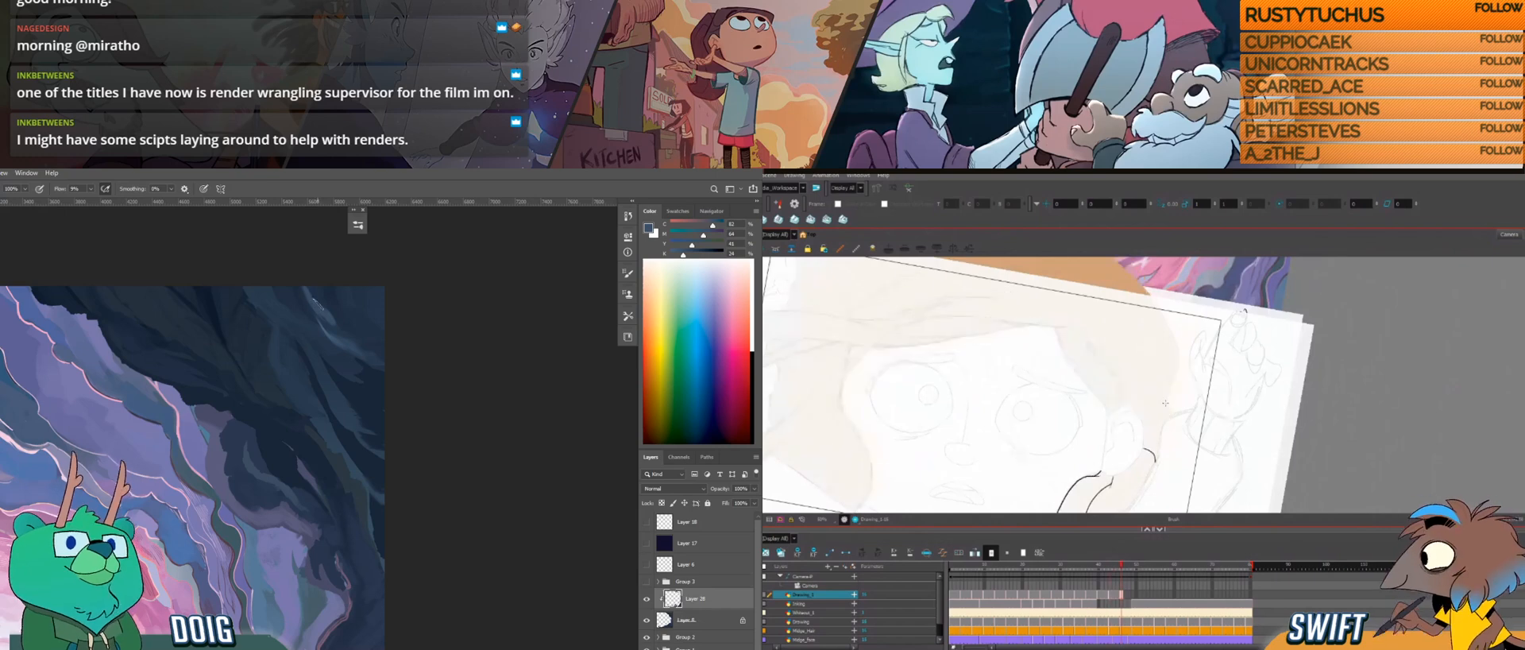
Step: In Photoshop, sample a dark blue from the upper rock face for the brush
{"action": "key", "text": "i"}
{"action": "left_click", "coordinate": [349, 326]}
{"action": "key", "text": "b"}
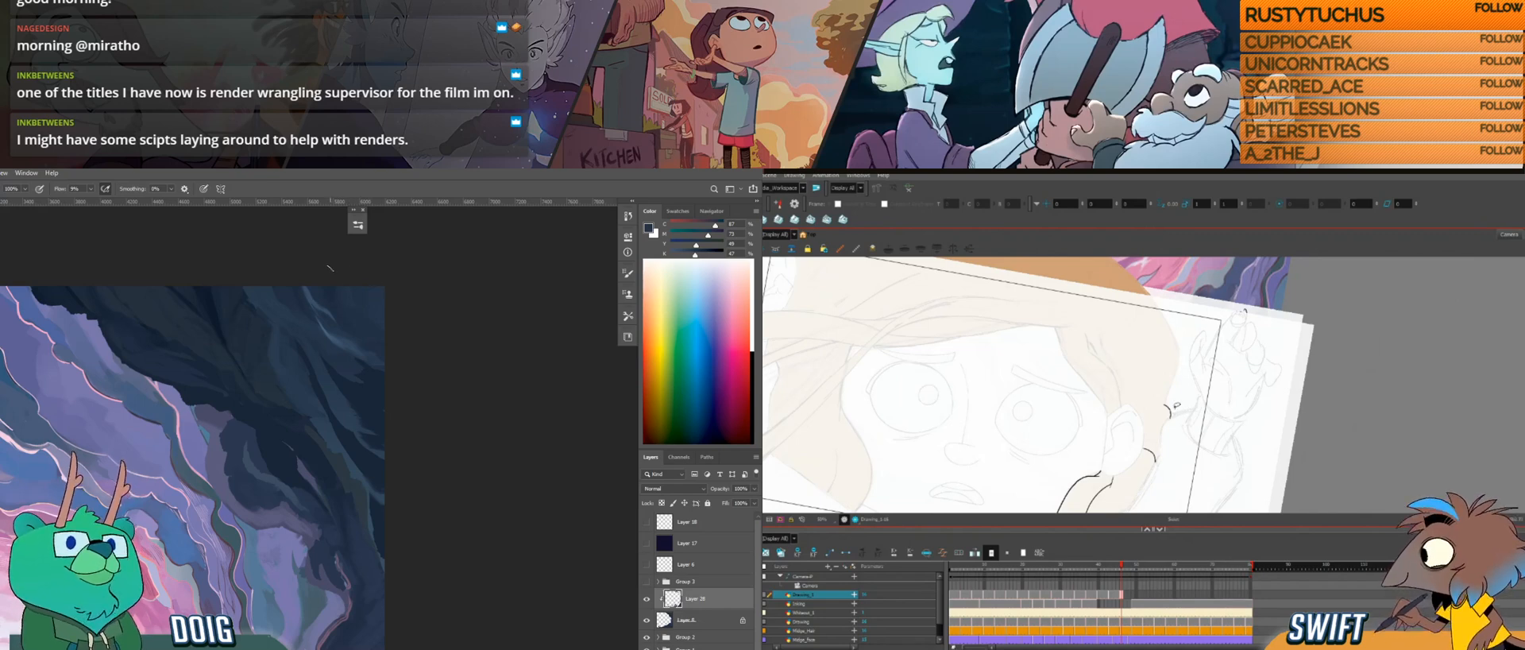
Step: In Harmony, draw a short hooked stroke on the outer hair edge above the ear, compare it with neighbouring drawings, and rotate the canvas
{"action": "left_click_drag", "start_coordinate": [1164, 406], "coordinate": [1170, 419]}
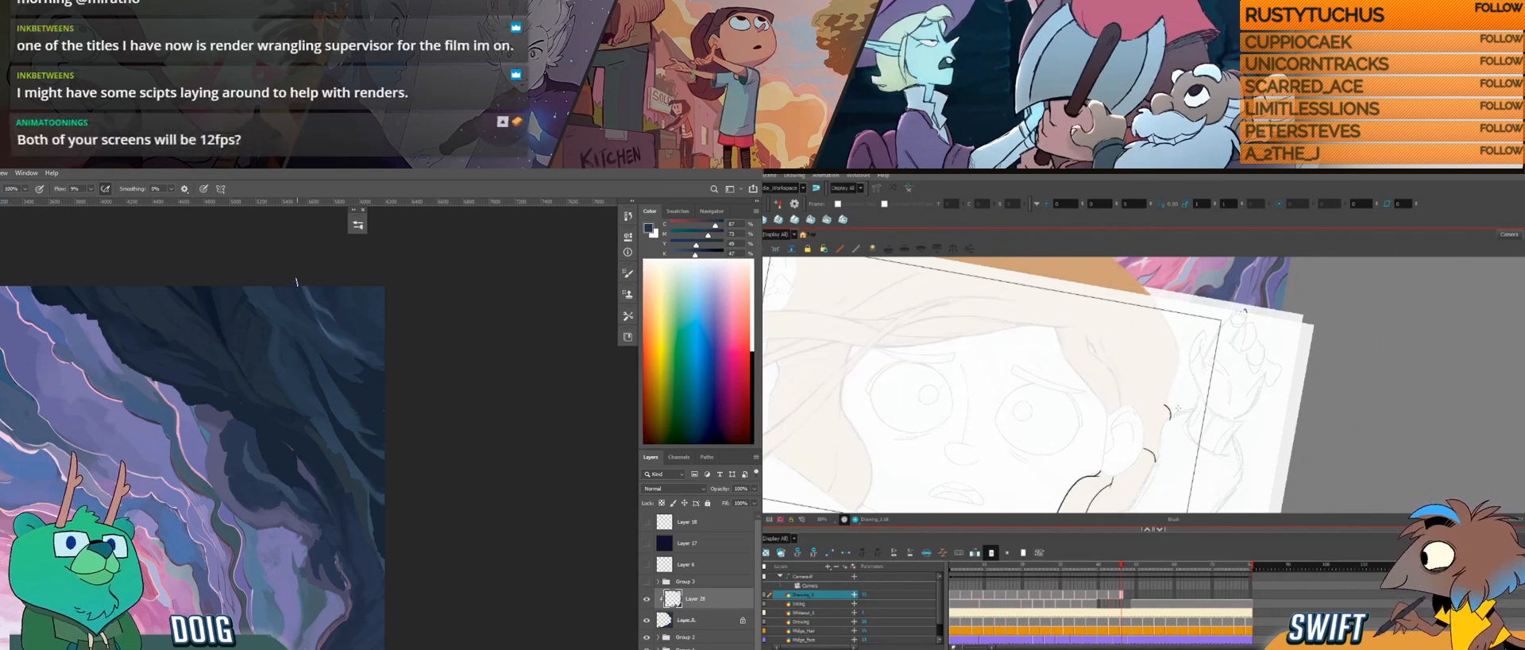
{"action": "key", "text": "comma"}
{"action": "key", "text": "period"}
{"action": "mouse_move", "coordinate": [1171, 408]}
{"action": "left_mouse_down"}
{"action": "mouse_move", "coordinate": [1215, 416]}
{"action": "mouse_move", "coordinate": [1195, 437]}
{"action": "left_mouse_up"}
{"action": "left_click_drag", "start_coordinate": [1155, 390], "coordinate": [1178, 419]}
Step: Sample rock blues in Photoshop and try the hair edge in front of the ear as separate segments in Harmony, undoing the last strokes
{"action": "left_click_drag", "start_coordinate": [364, 329], "coordinate": [347, 330]}
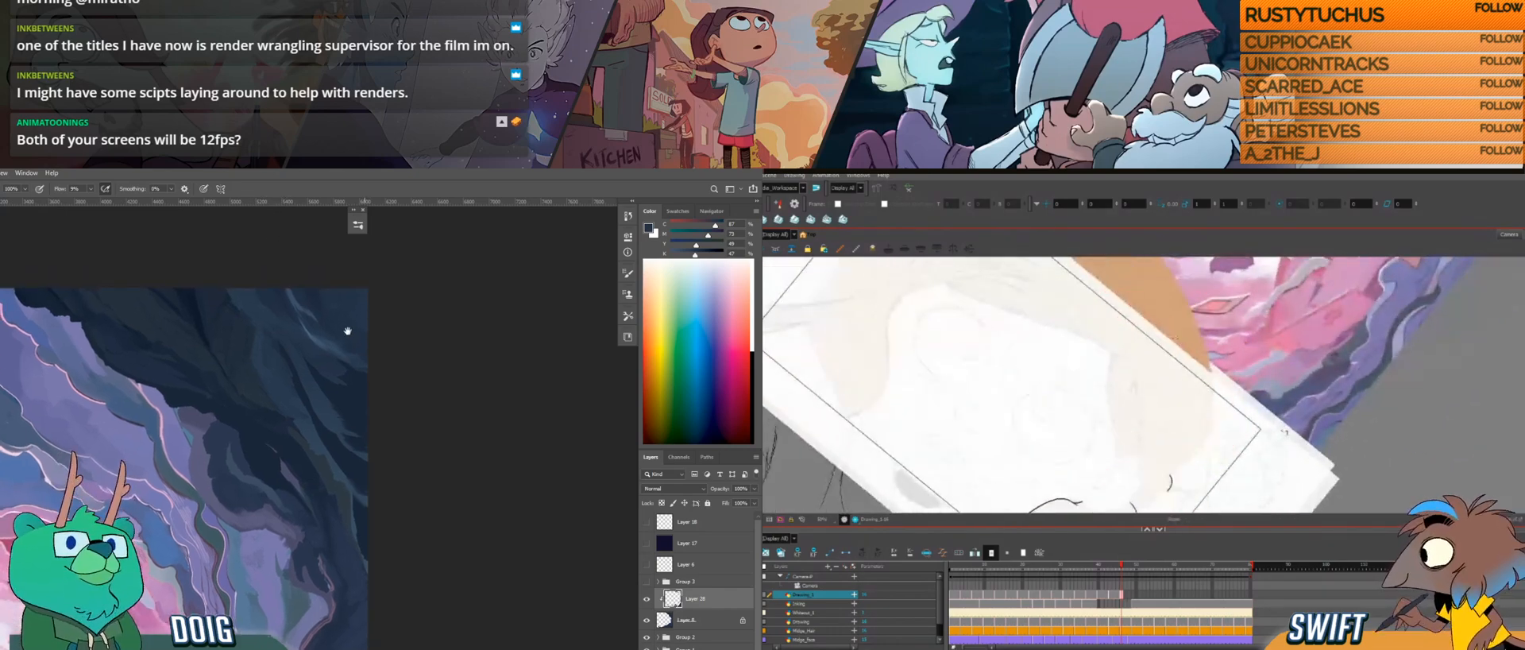
{"action": "left_click", "coordinate": [328, 326], "text": "alt"}
{"action": "left_click_drag", "start_coordinate": [1112, 354], "coordinate": [1109, 371]}
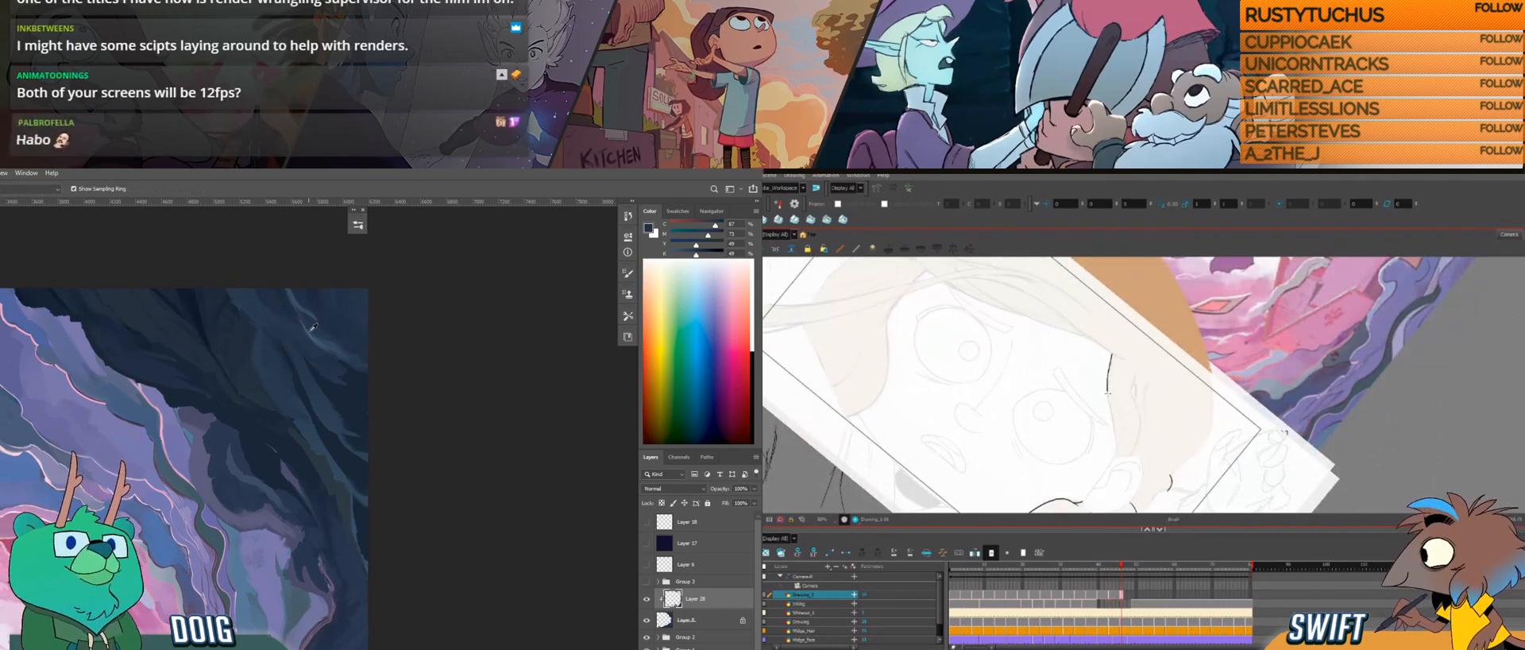
{"action": "left_click", "coordinate": [316, 333], "text": "alt"}
{"action": "left_click_drag", "start_coordinate": [1112, 419], "coordinate": [1115, 440]}
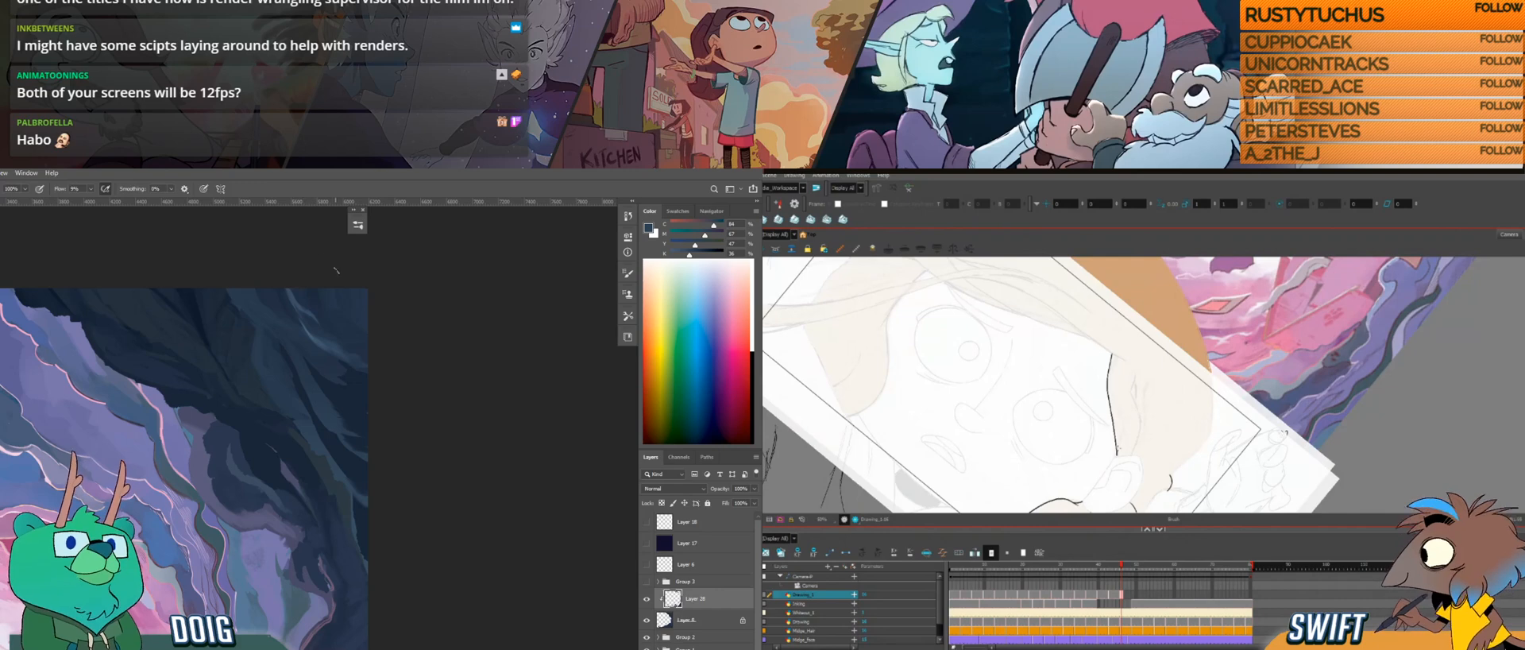
{"action": "key", "text": "ctrl+z"}
{"action": "key", "text": "ctrl+z"}
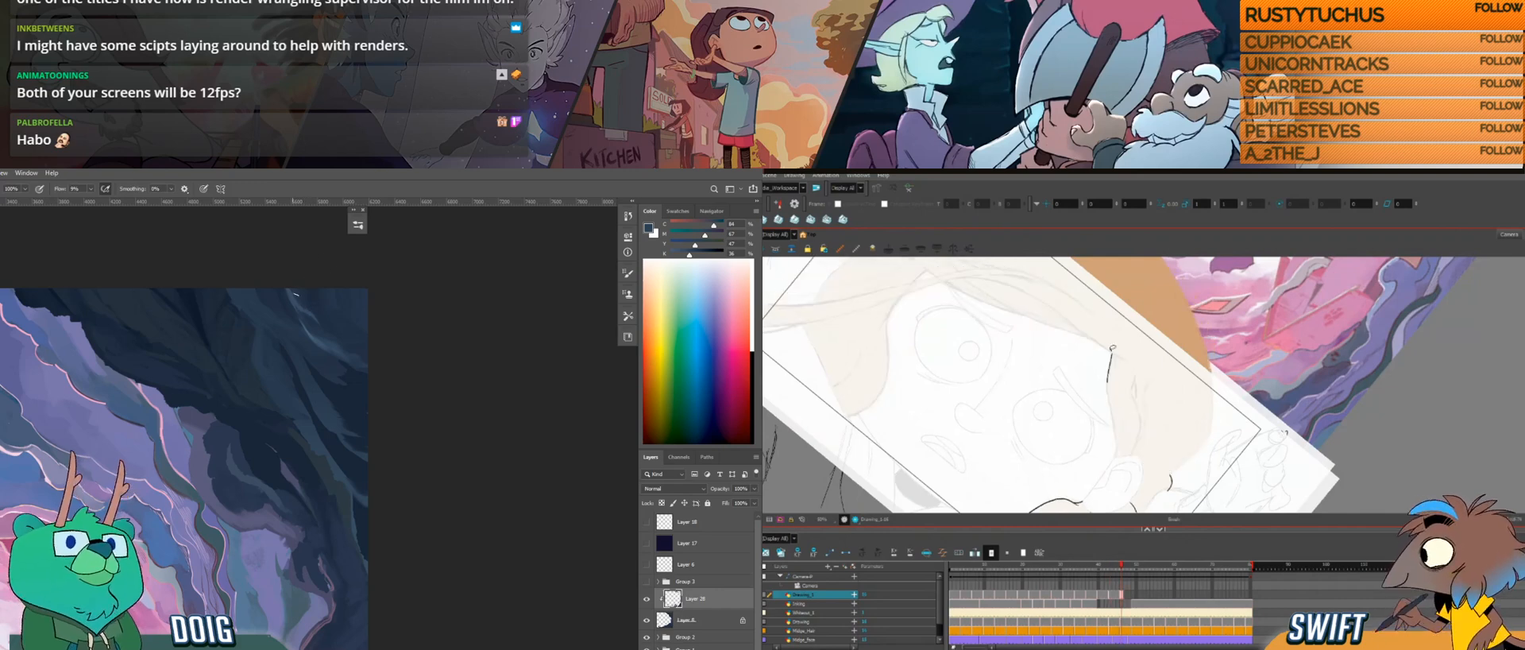
Step: Redraw the hair edge from the temple down to the ear as one long stroke and compare it with the previous drawing
{"action": "left_click_drag", "start_coordinate": [1112, 352], "coordinate": [1118, 451]}
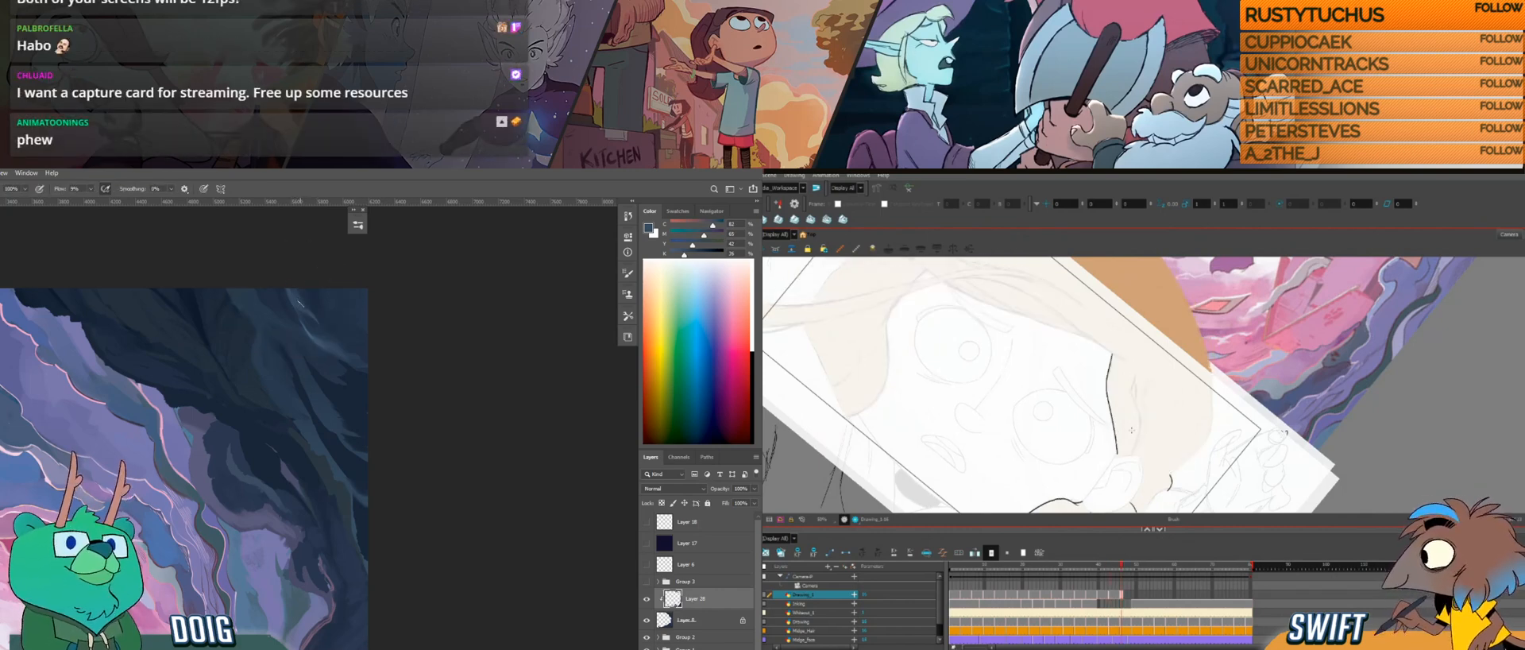
{"action": "key", "text": "f"}
{"action": "key", "text": "g"}
{"action": "key", "text": "f"}
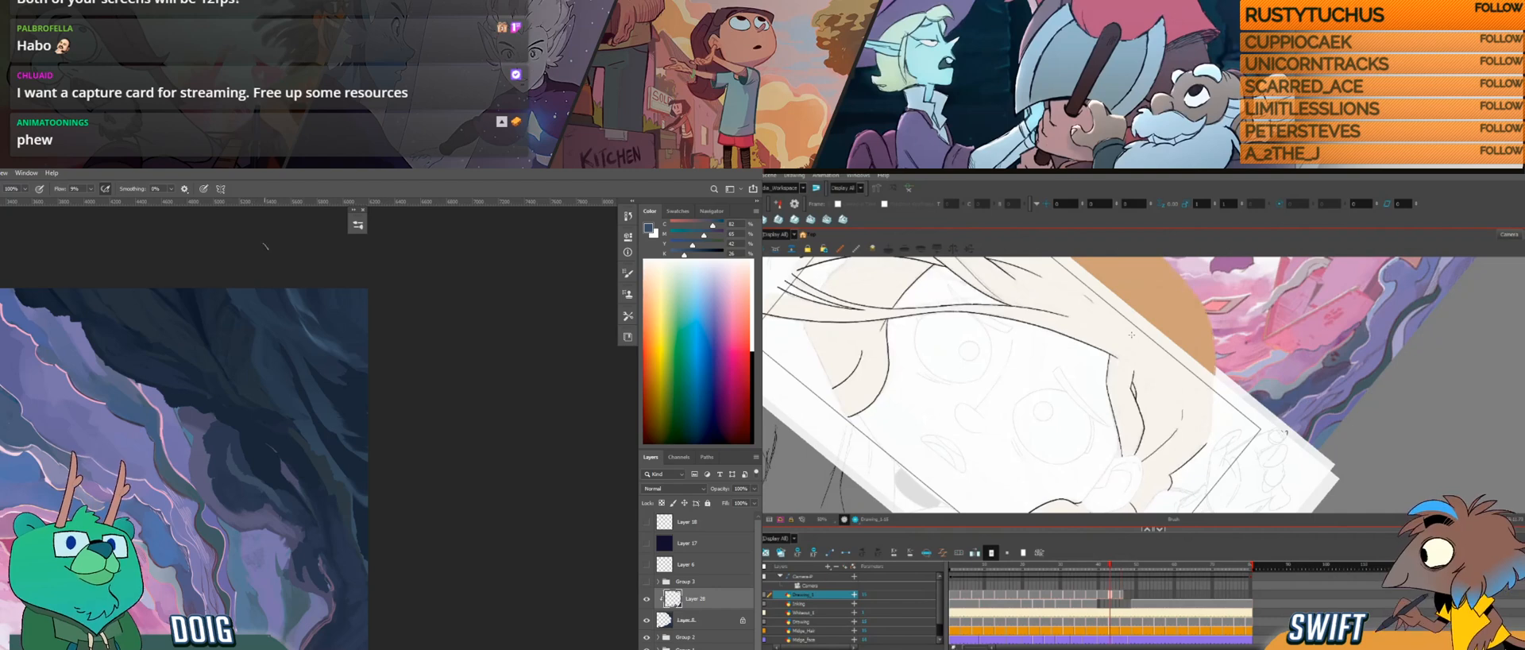
{"action": "key", "text": "g"}
Step: Draw the start of the inner strand line within the hair above the ear, undoing a stroke and checking the previous drawing
{"action": "left_click_drag", "start_coordinate": [1135, 373], "coordinate": [1137, 366]}
{"action": "key", "text": "f"}
{"action": "key", "text": "g"}
{"action": "key", "text": "f"}
{"action": "key", "text": "g"}
{"action": "key", "text": "ctrl+z"}
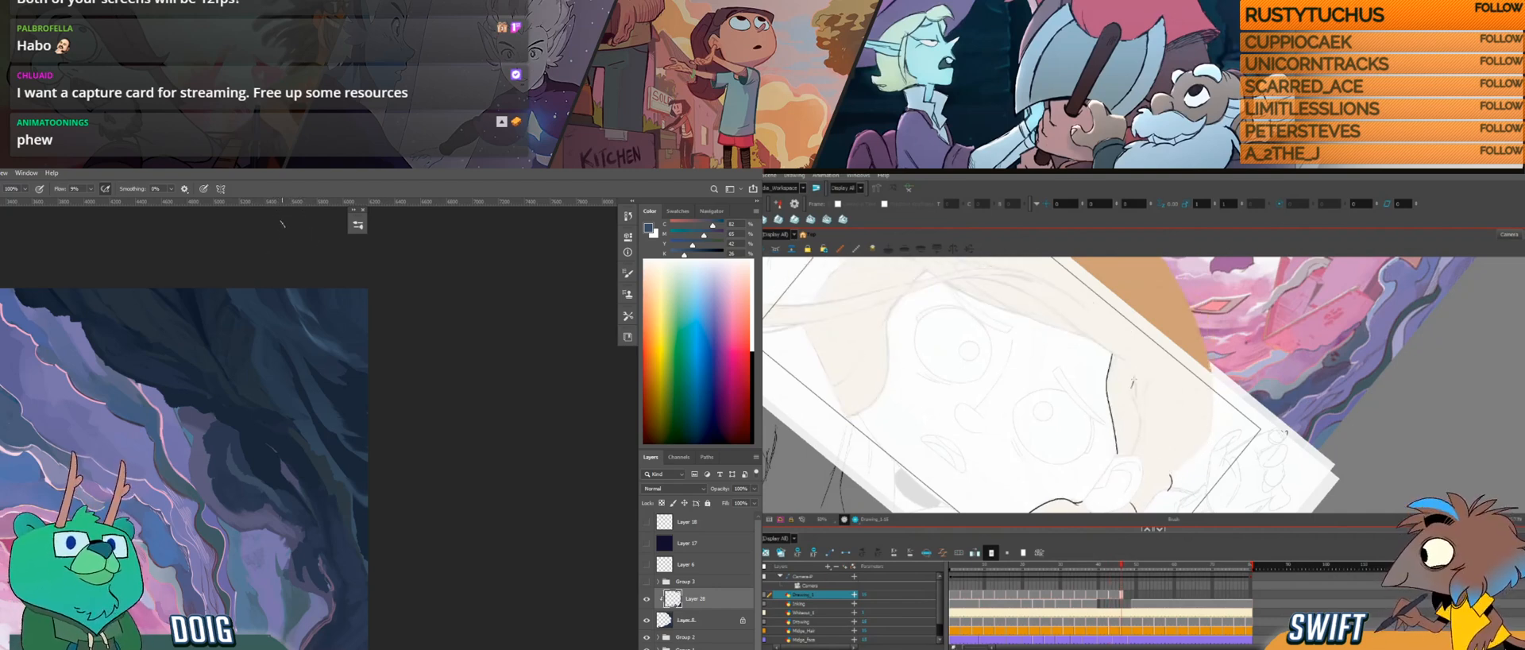
{"action": "key", "text": "f"}
{"action": "key", "text": "g"}
{"action": "key", "text": "f"}
{"action": "key", "text": "g"}
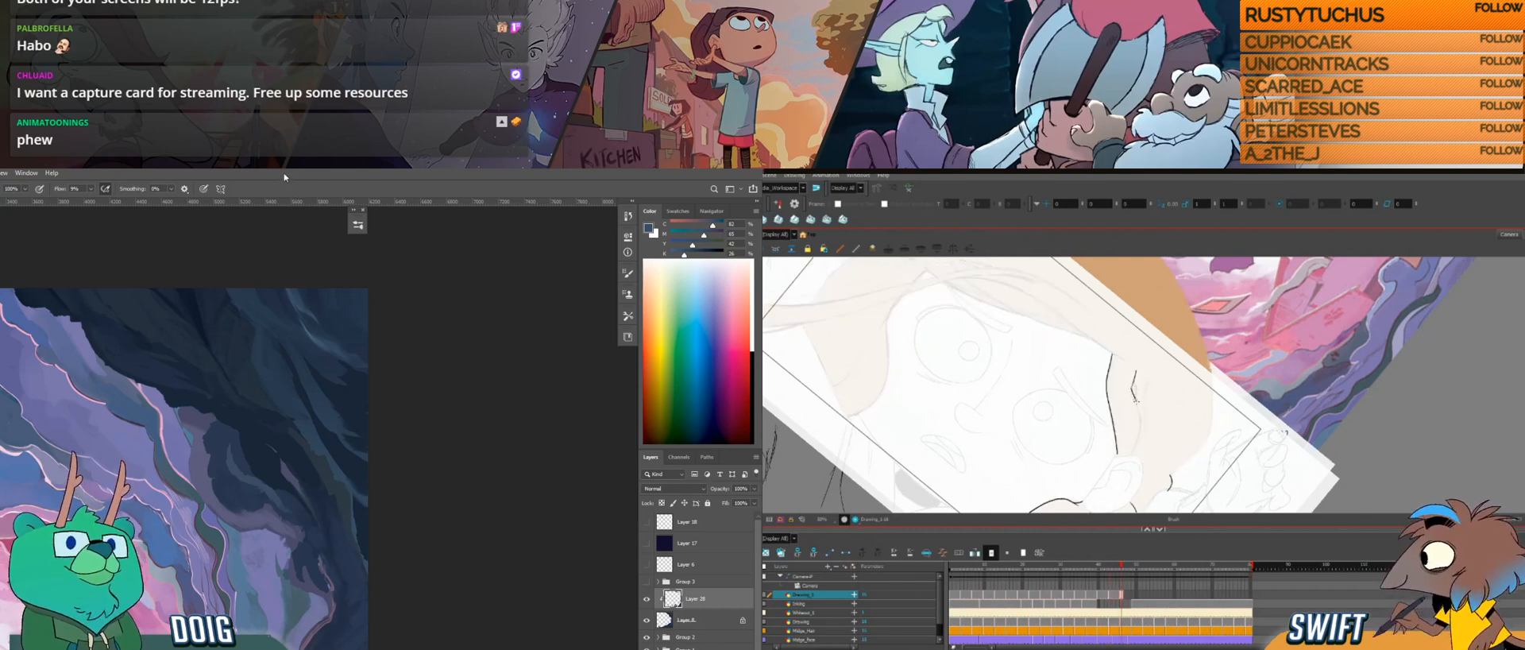
Step: Undo the last strand stroke and redraw the inner line further down toward the ear, comparing it with the previous drawing
{"action": "key", "text": "f"}
{"action": "key", "text": "g"}
{"action": "key", "text": "ctrl+z"}
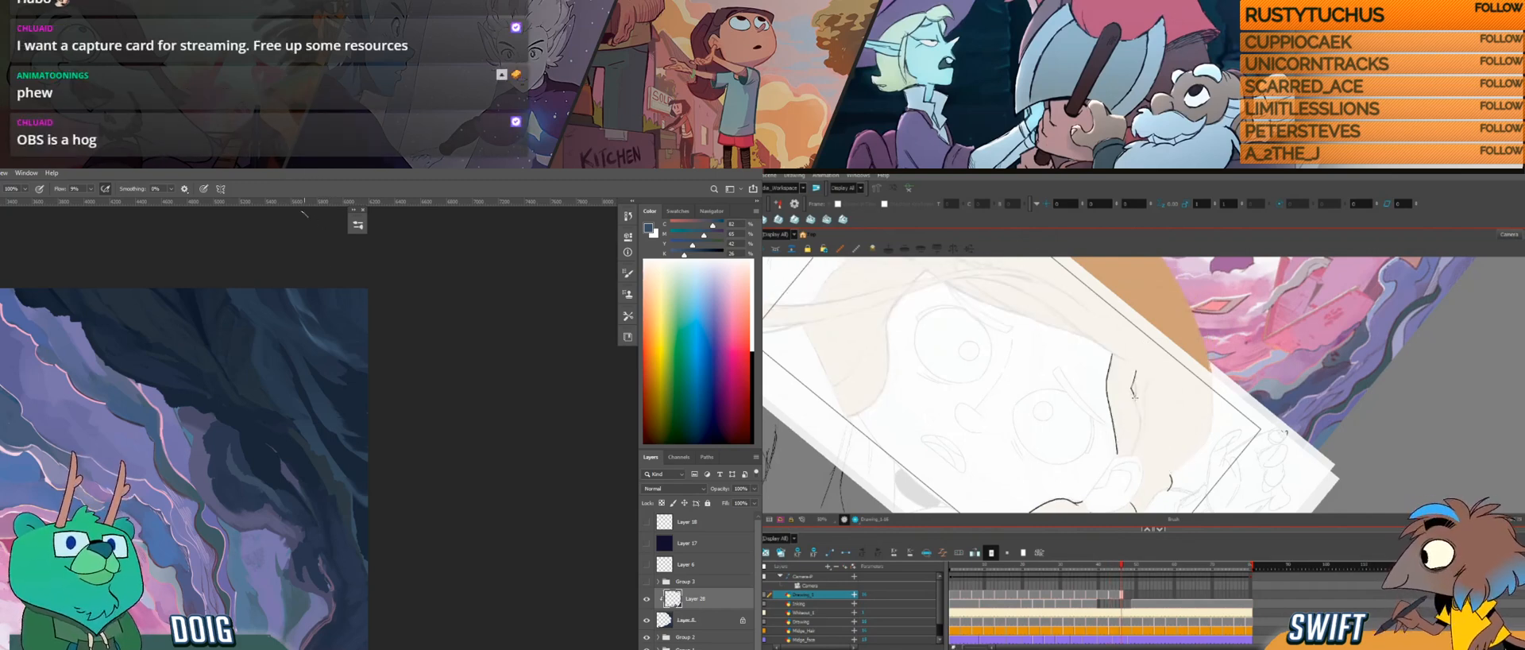
{"action": "key", "text": "f"}
{"action": "key", "text": "g"}
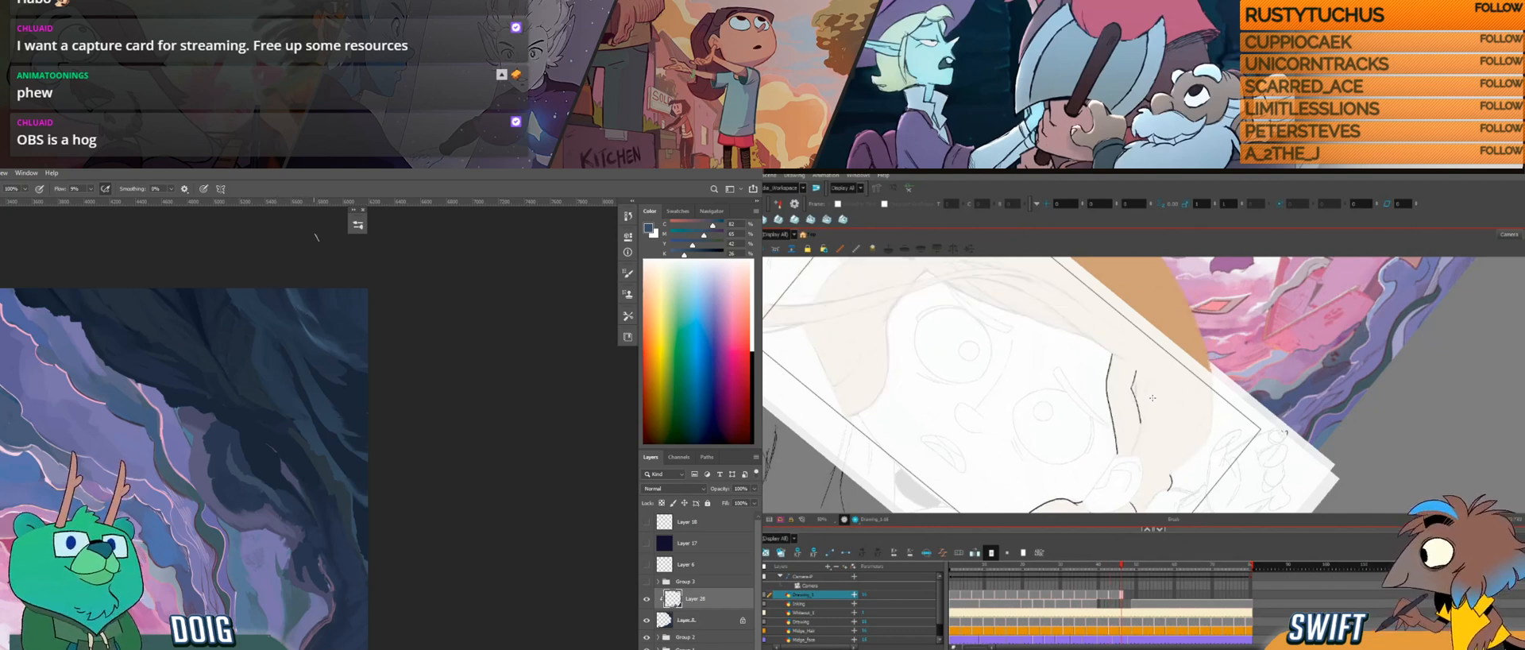
Step: In Photoshop, sample a dark rock blue, darken it further, and paint deeper shadows into the crevice near the dark rocks' lower edge
{"action": "mouse_move", "coordinate": [319, 349]}
{"action": "left_mouse_down"}
{"action": "mouse_move", "coordinate": [340, 316]}
{"action": "mouse_move", "coordinate": [316, 377]}
{"action": "left_mouse_up"}
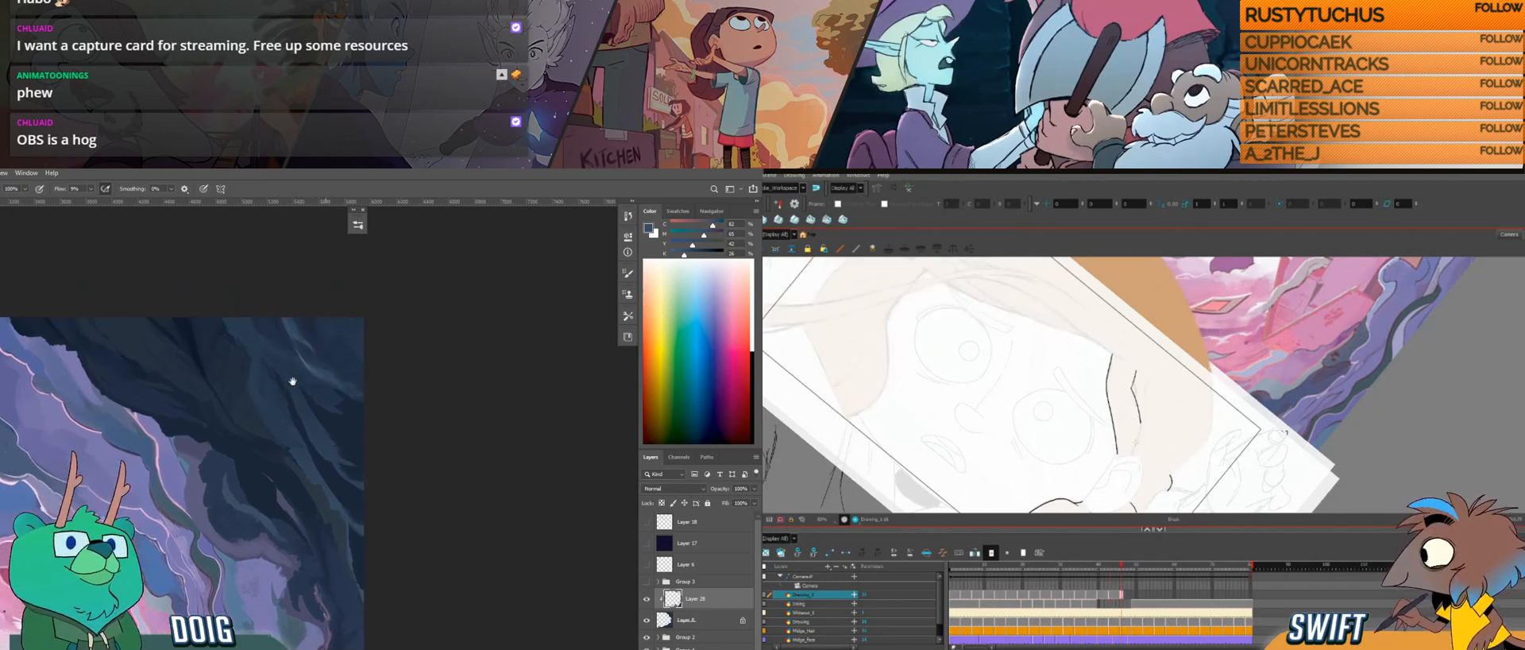
{"action": "key", "text": "i"}
{"action": "left_click", "coordinate": [247, 461]}
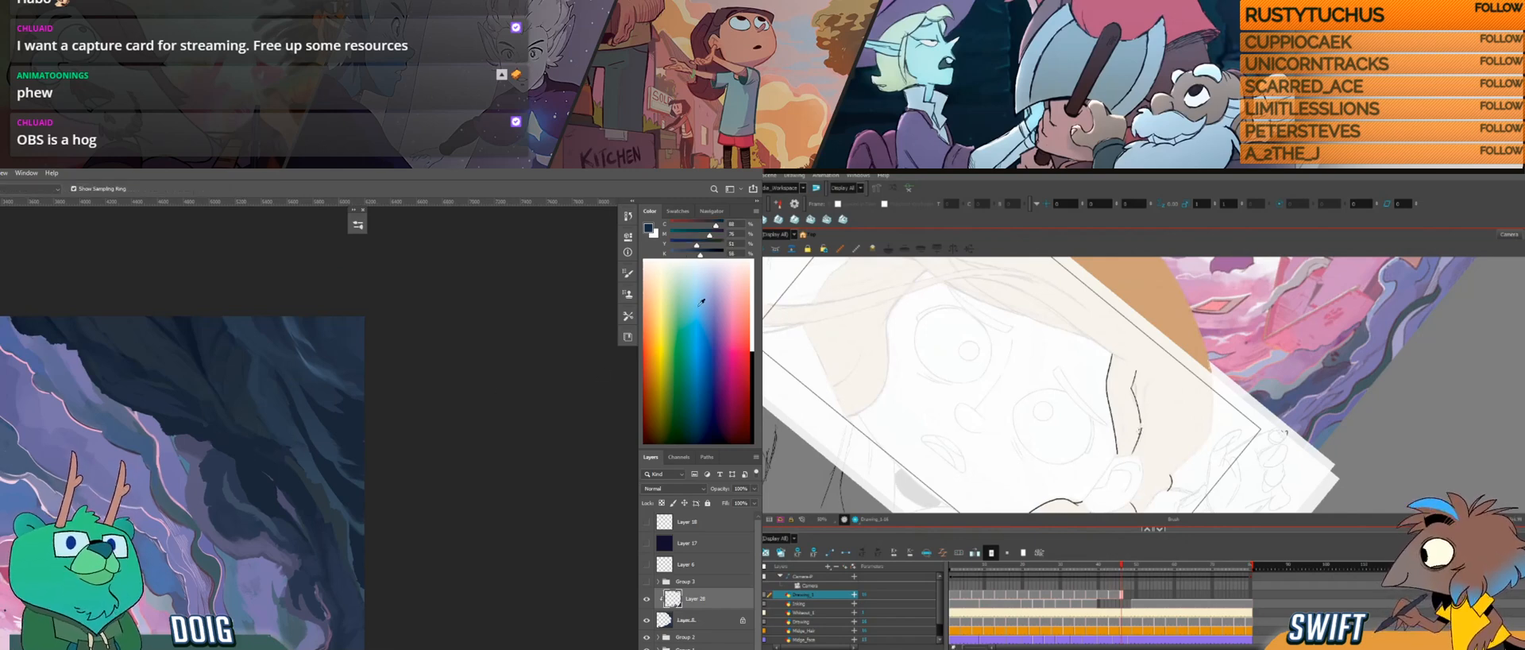
{"action": "left_click_drag", "start_coordinate": [703, 258], "coordinate": [716, 257]}
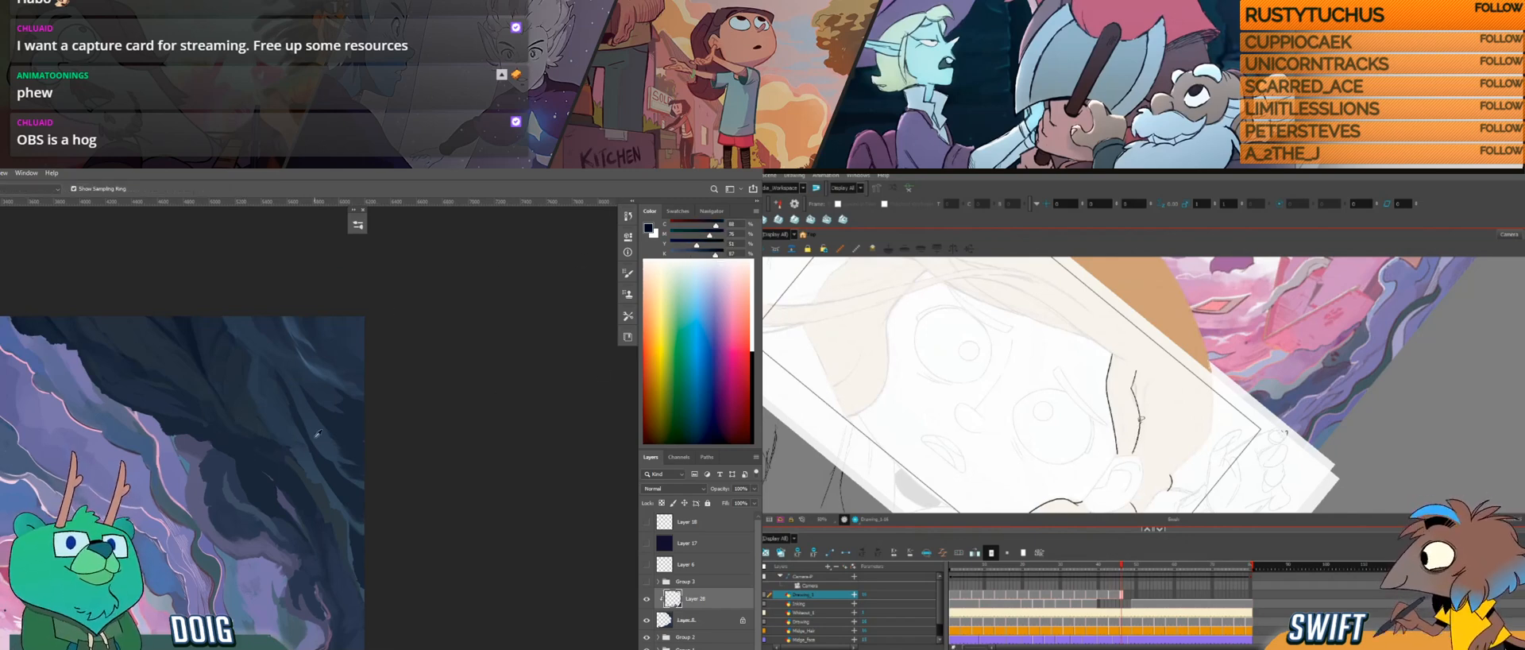
{"action": "key", "text": "b"}
{"action": "left_click_drag", "start_coordinate": [257, 464], "coordinate": [246, 460]}
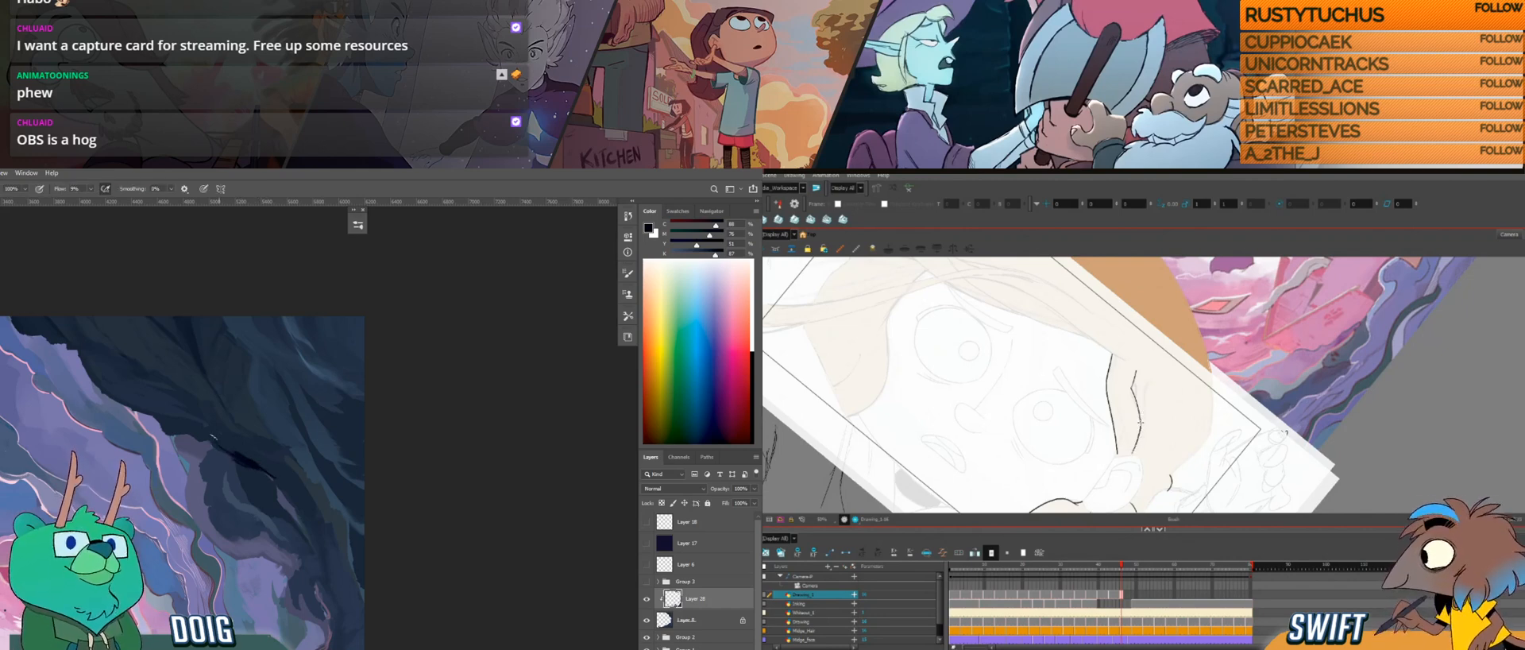
{"action": "left_click", "coordinate": [248, 449], "text": "alt"}
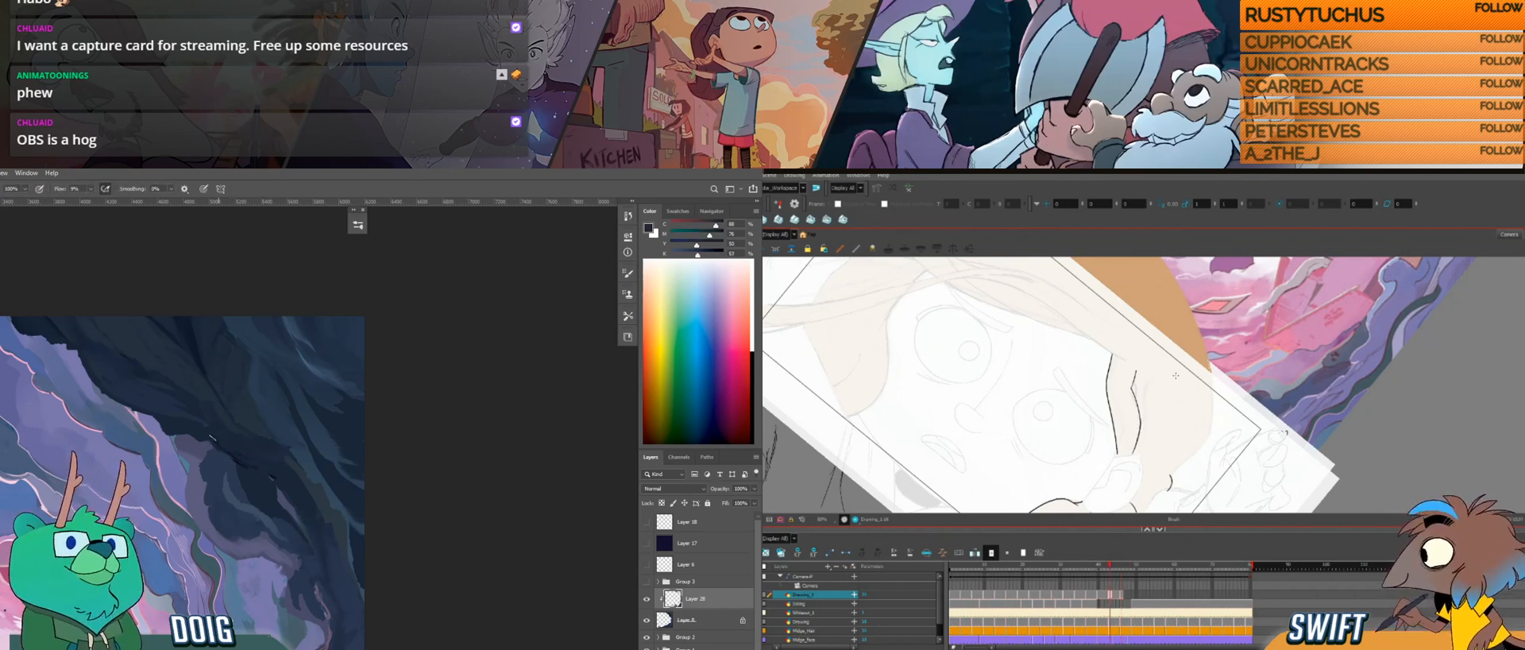
Step: In Harmony, flip back and forth between neighbouring drawings to compare the hair strands around the ear
{"action": "left_click", "coordinate": [251, 445], "text": "alt"}
{"action": "key", "text": "comma"}
{"action": "key", "text": "period"}
{"action": "key", "text": "comma"}
{"action": "key", "text": "period"}
{"action": "key", "text": "comma"}
{"action": "left_click_drag", "start_coordinate": [249, 449], "coordinate": [268, 283]}
{"action": "key", "text": "period"}
{"action": "left_click_drag", "start_coordinate": [281, 480], "coordinate": [264, 297]}
{"action": "left_click_drag", "start_coordinate": [260, 453], "coordinate": [279, 348]}
{"action": "key", "text": "comma"}
{"action": "key", "text": "period"}
{"action": "key", "text": "comma"}
{"action": "key", "text": "period"}
Step: In Photoshop, sample a dark blue from the lower rocks and paint it there, adding the forehead hairline in Harmony
{"action": "key", "text": "i"}
{"action": "left_click", "coordinate": [235, 564]}
{"action": "key", "text": "b"}
{"action": "left_click_drag", "start_coordinate": [1202, 322], "coordinate": [1116, 299]}
{"action": "left_click_drag", "start_coordinate": [170, 518], "coordinate": [231, 514]}
Step: On the next Harmony drawing, draw the strands beside the ear and the hair edge down the opposite side of the face
{"action": "left_click_drag", "start_coordinate": [1156, 445], "coordinate": [1197, 367]}
{"action": "mouse_move", "coordinate": [1141, 417]}
{"action": "left_mouse_down"}
{"action": "mouse_move", "coordinate": [1175, 408]}
{"action": "mouse_move", "coordinate": [1161, 341]}
{"action": "mouse_move", "coordinate": [1175, 358]}
{"action": "left_mouse_up"}
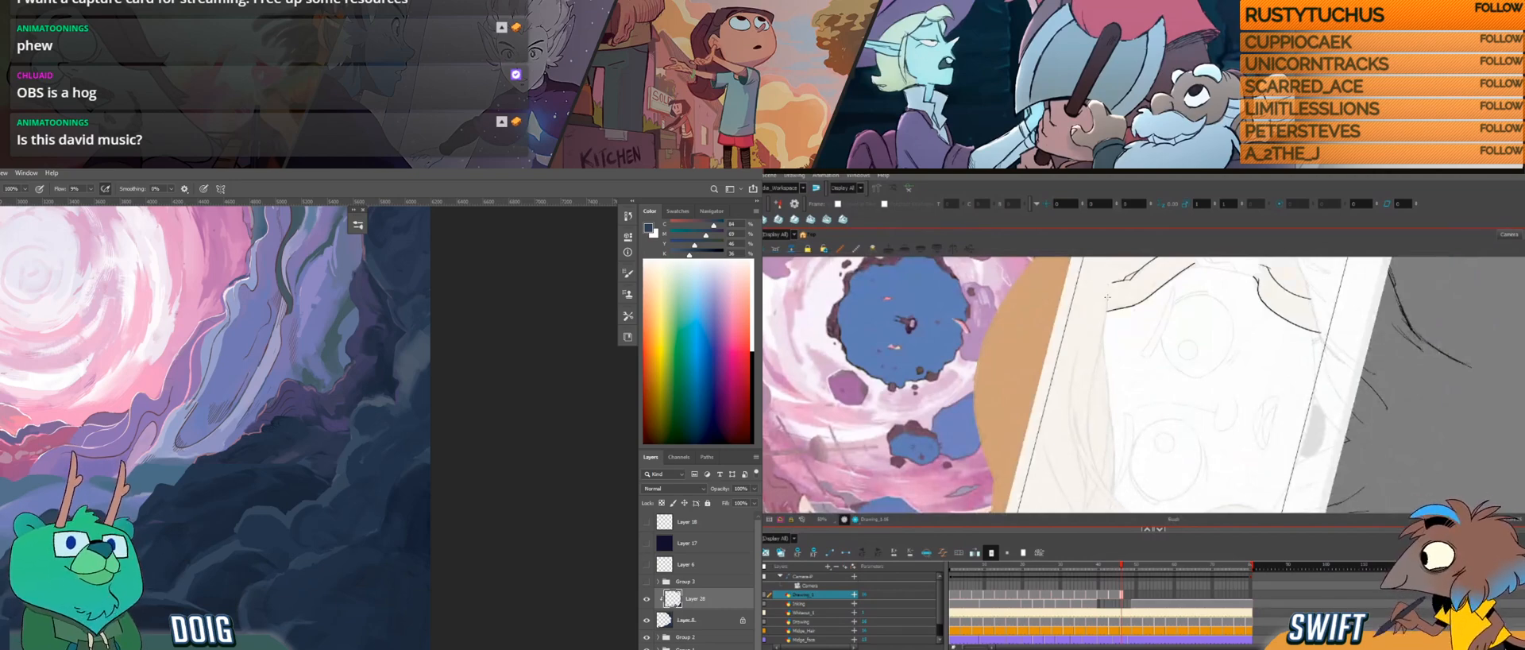
{"action": "mouse_move", "coordinate": [1107, 305]}
{"action": "left_mouse_down"}
{"action": "mouse_move", "coordinate": [1086, 425]}
{"action": "mouse_move", "coordinate": [1102, 481]}
{"action": "mouse_move", "coordinate": [1086, 477]}
{"action": "mouse_move", "coordinate": [1051, 387]}
{"action": "mouse_move", "coordinate": [1067, 444]}
{"action": "left_mouse_up"}
{"action": "key", "text": "alt+b"}
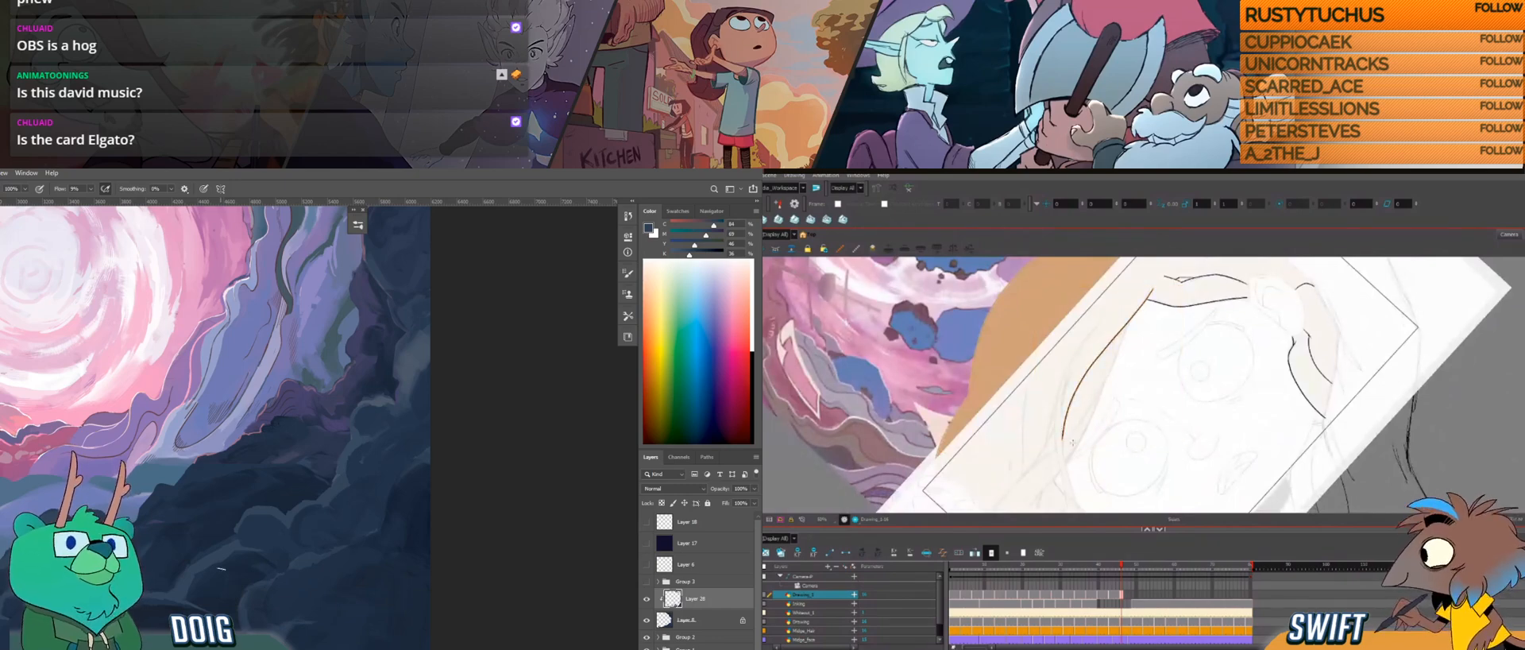
{"action": "left_click", "coordinate": [187, 570], "text": "alt"}
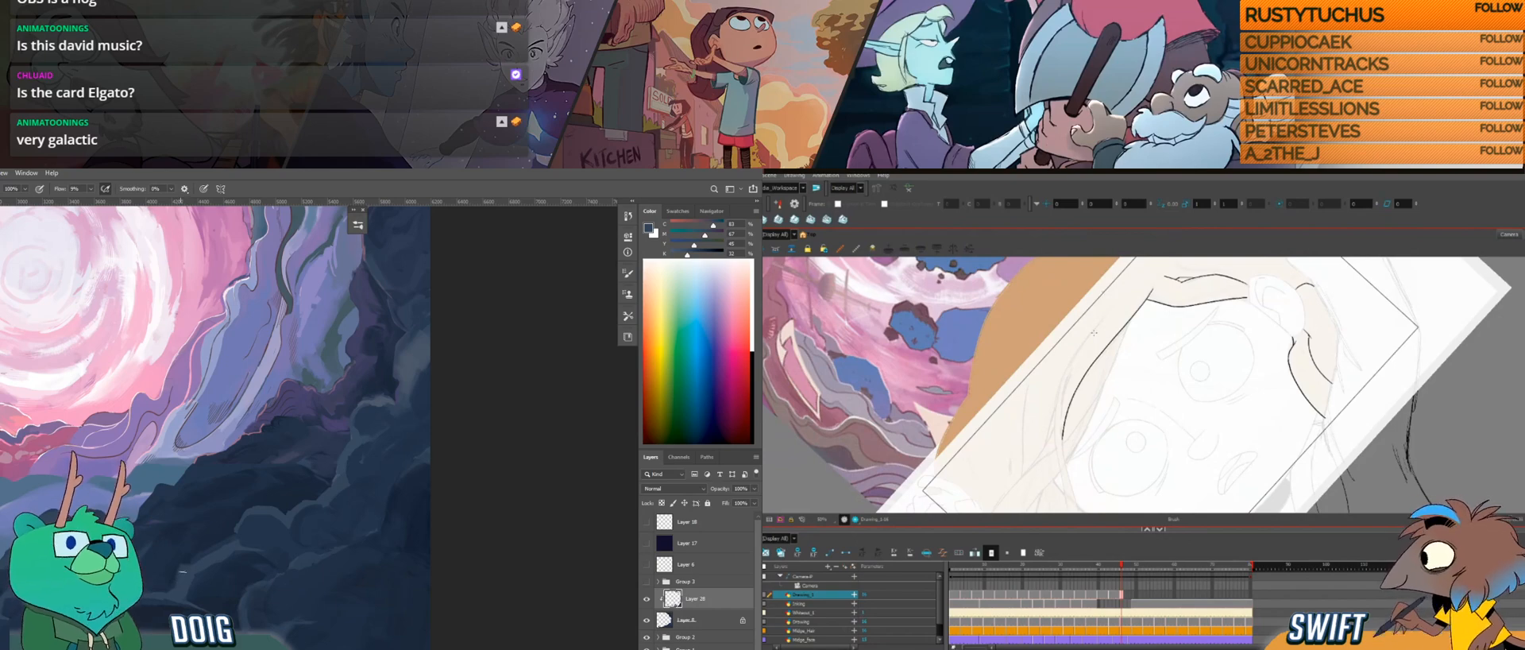
{"action": "left_click_drag", "start_coordinate": [1081, 389], "coordinate": [1082, 359]}
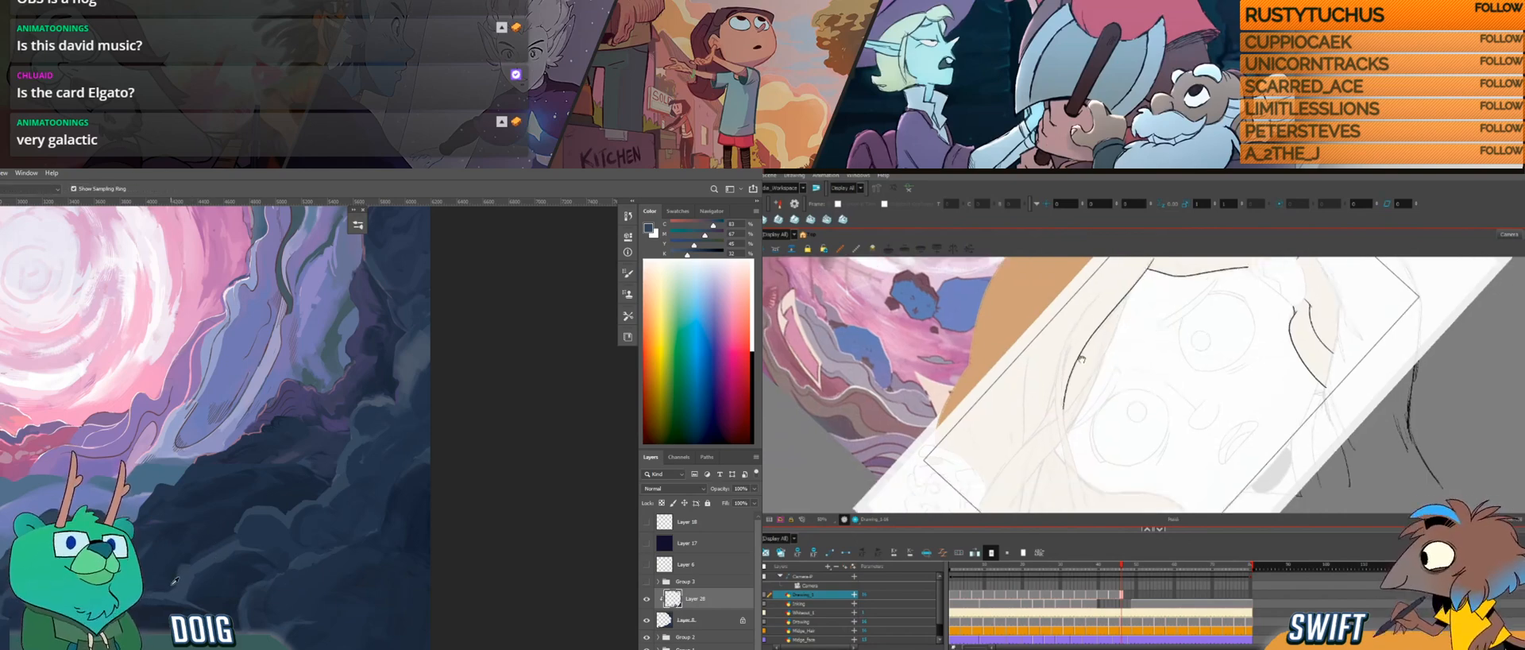
Step: Extend the hair edge line down past the face, undoing one stroke, and dab sampled blues onto Photoshop's lower dark rocks
{"action": "left_click", "coordinate": [190, 587], "text": "alt"}
{"action": "left_click_drag", "start_coordinate": [1095, 448], "coordinate": [1091, 404]}
{"action": "left_click", "coordinate": [181, 569], "text": "alt"}
{"action": "mouse_move", "coordinate": [1082, 332]}
{"action": "left_mouse_down"}
{"action": "mouse_move", "coordinate": [1080, 340]}
{"action": "mouse_move", "coordinate": [1077, 506]}
{"action": "left_mouse_up"}
{"action": "key", "text": "ctrl+z"}
{"action": "left_click", "coordinate": [171, 581], "text": "alt"}
{"action": "left_click_drag", "start_coordinate": [295, 507], "coordinate": [279, 452]}
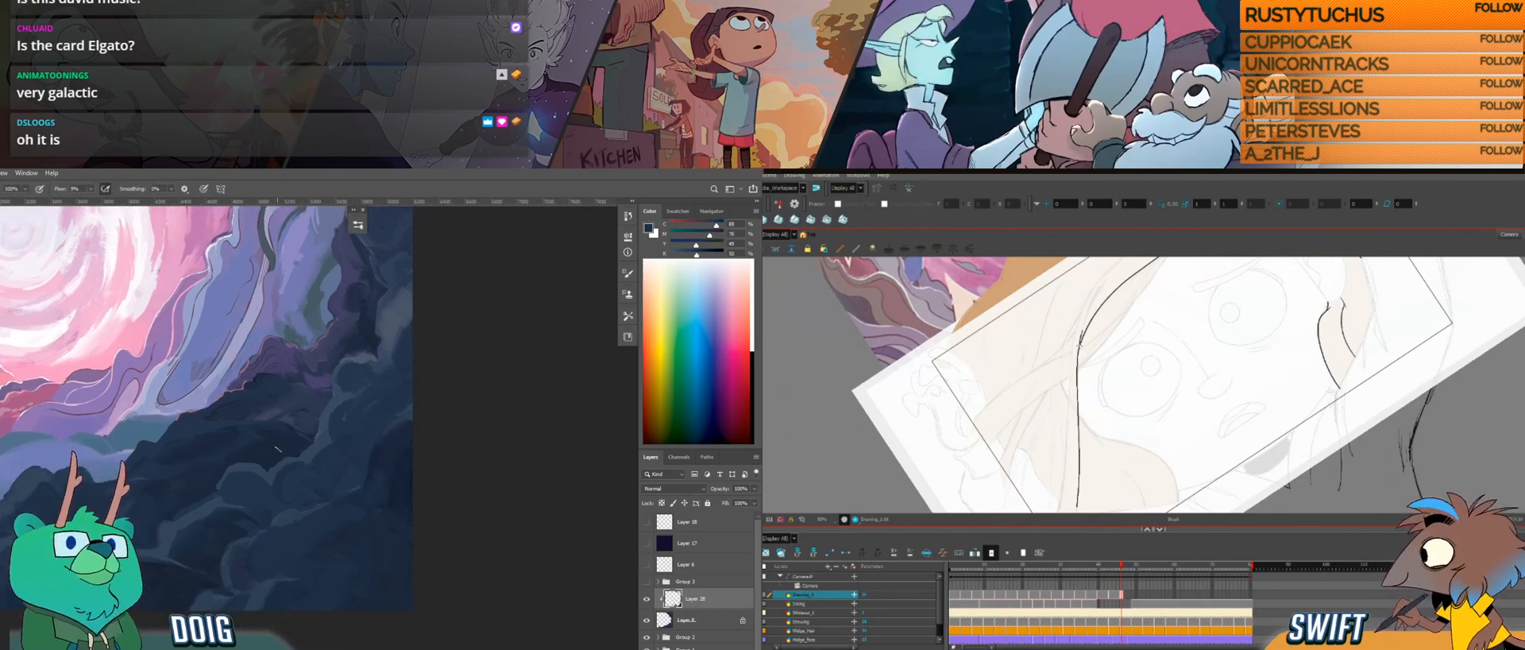
Step: In Harmony, draw the tapering tip of the long hair strand with short overlapping strokes at its lower end
{"action": "mouse_move", "coordinate": [1103, 410]}
{"action": "left_mouse_down"}
{"action": "mouse_move", "coordinate": [1113, 352]}
{"action": "mouse_move", "coordinate": [1114, 450]}
{"action": "left_mouse_up"}
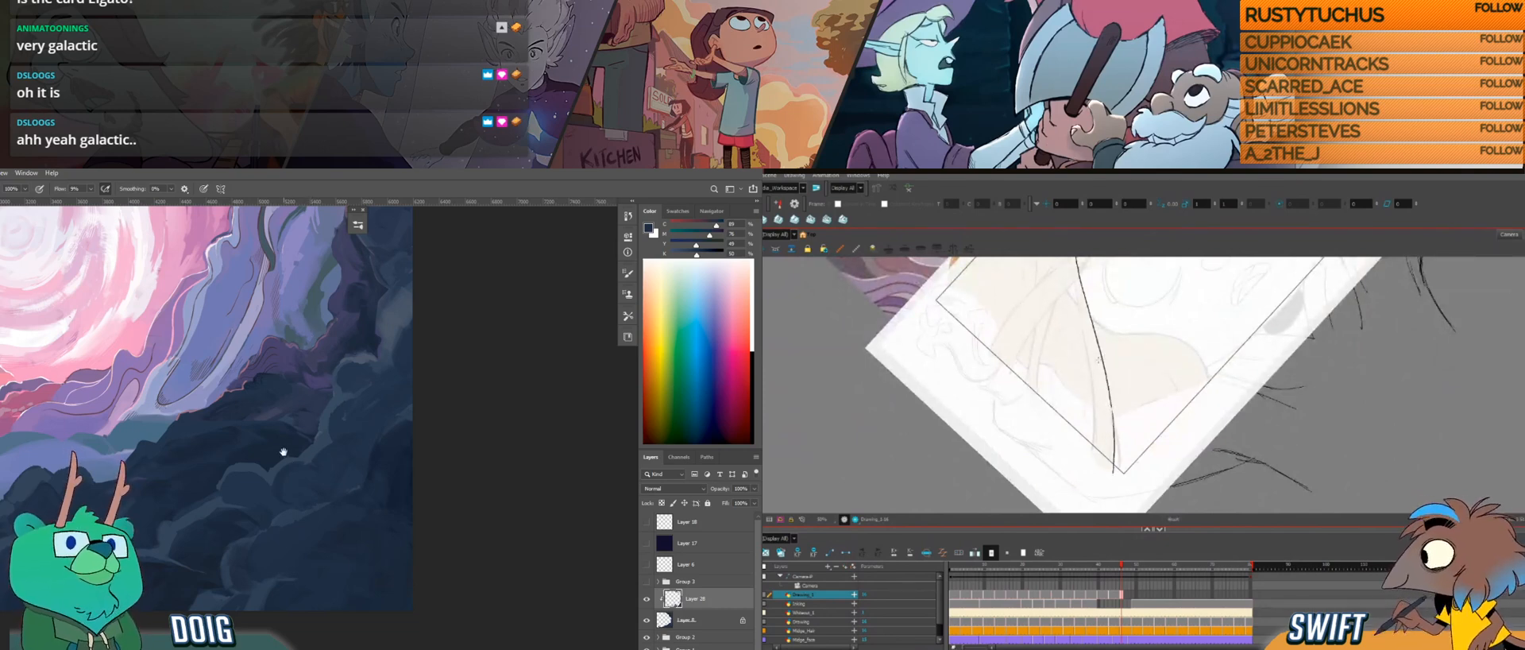
{"action": "left_click_drag", "start_coordinate": [285, 455], "coordinate": [292, 478]}
{"action": "left_click_drag", "start_coordinate": [1117, 429], "coordinate": [1117, 475]}
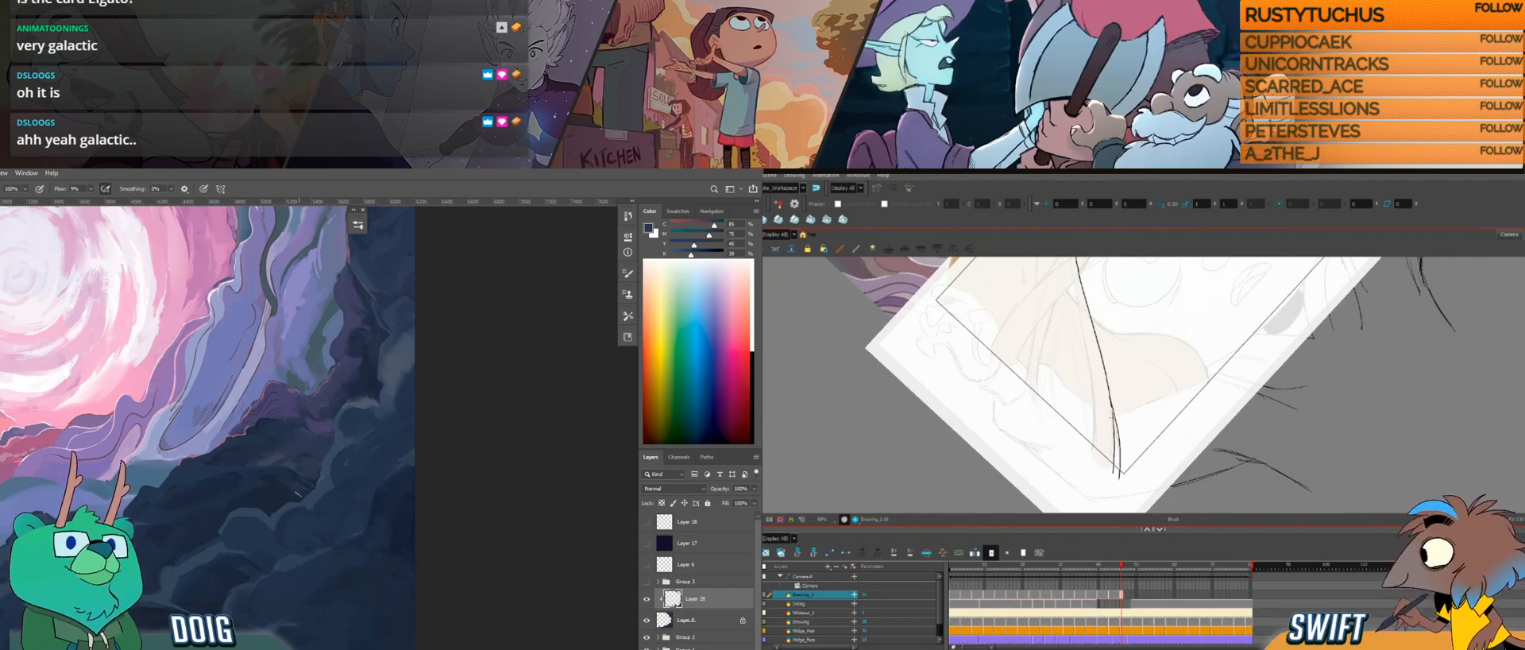
{"action": "left_click", "coordinate": [302, 491], "text": "alt"}
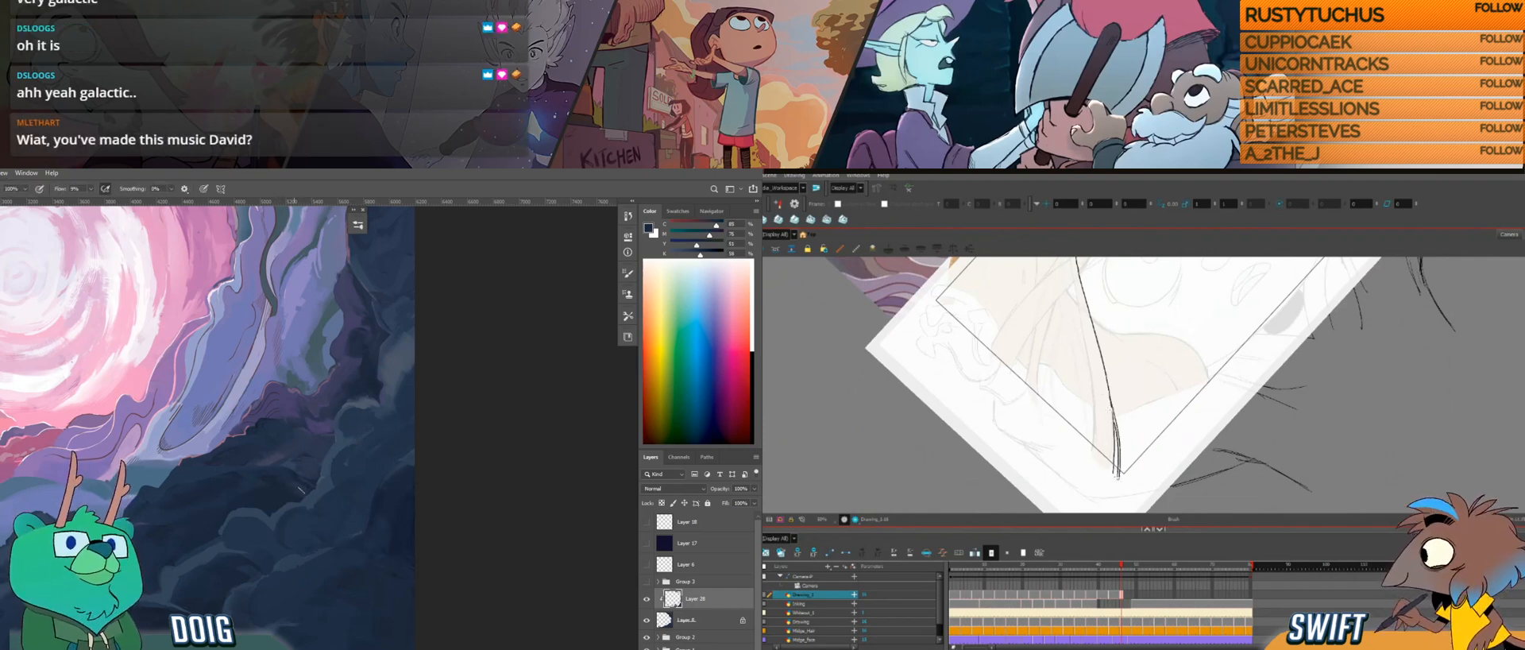
{"action": "left_click_drag", "start_coordinate": [1148, 428], "coordinate": [1101, 414]}
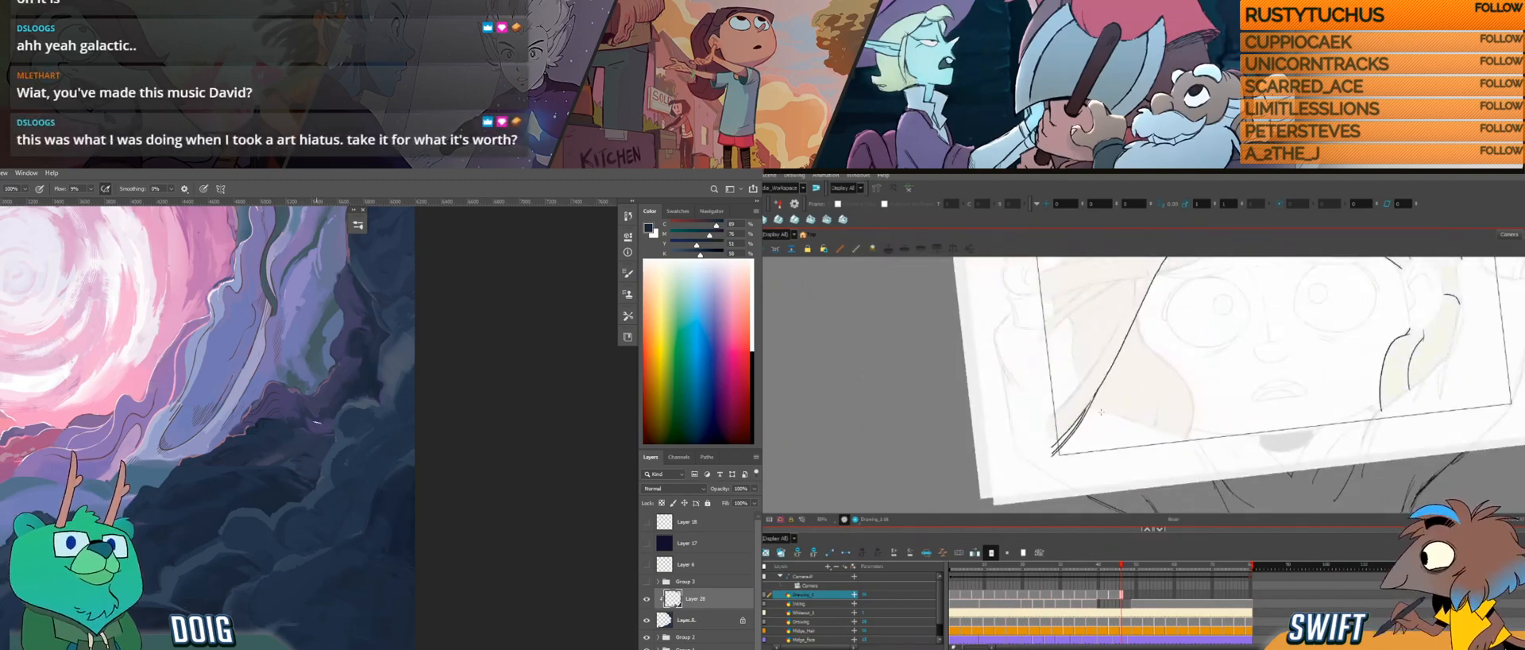
{"action": "left_click_drag", "start_coordinate": [1099, 385], "coordinate": [1095, 394]}
Step: In Photoshop, paint dark blue touches into the rocks just below the purple ledge
{"action": "mouse_move", "coordinate": [314, 430]}
{"action": "left_mouse_down"}
{"action": "mouse_move", "coordinate": [303, 388]}
{"action": "mouse_move", "coordinate": [286, 414]}
{"action": "left_mouse_up"}
{"action": "left_click", "coordinate": [264, 450], "text": "alt"}
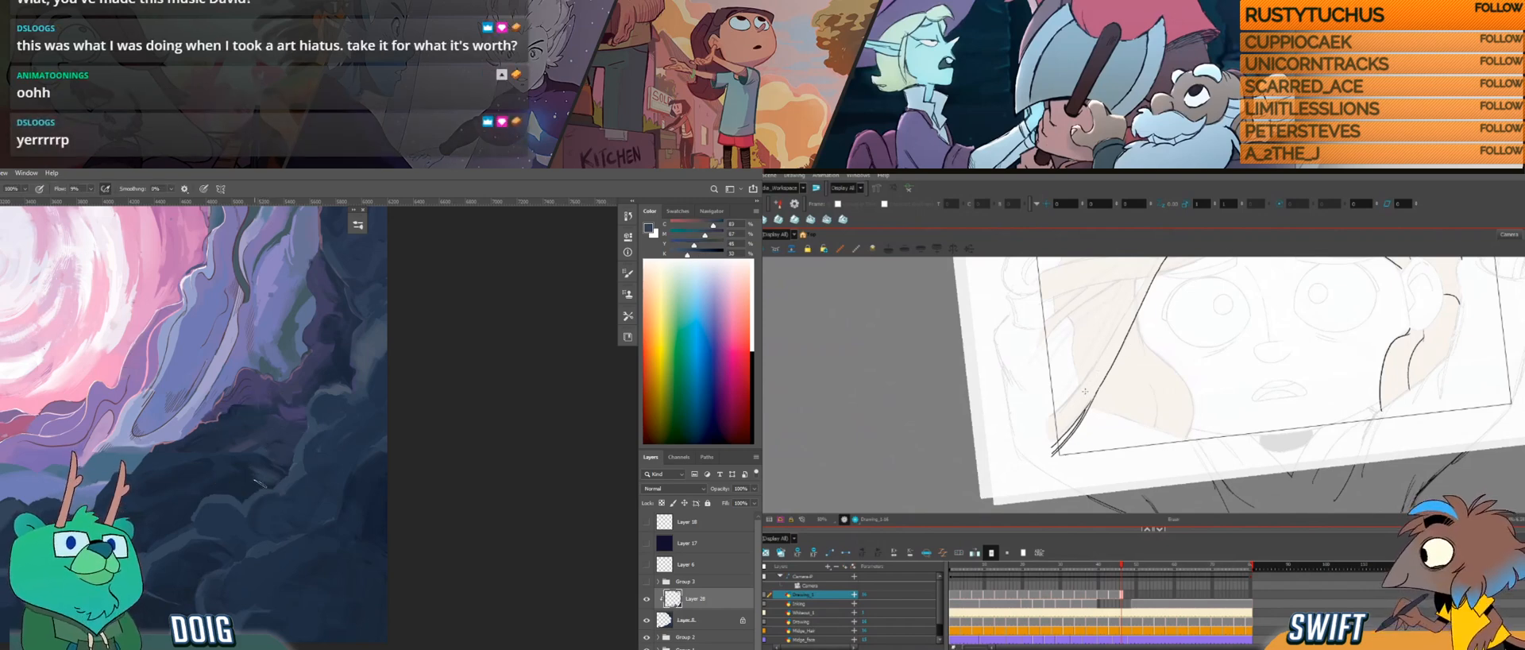
{"action": "left_click", "coordinate": [261, 478], "text": "alt"}
{"action": "left_click_drag", "start_coordinate": [252, 468], "coordinate": [268, 470]}
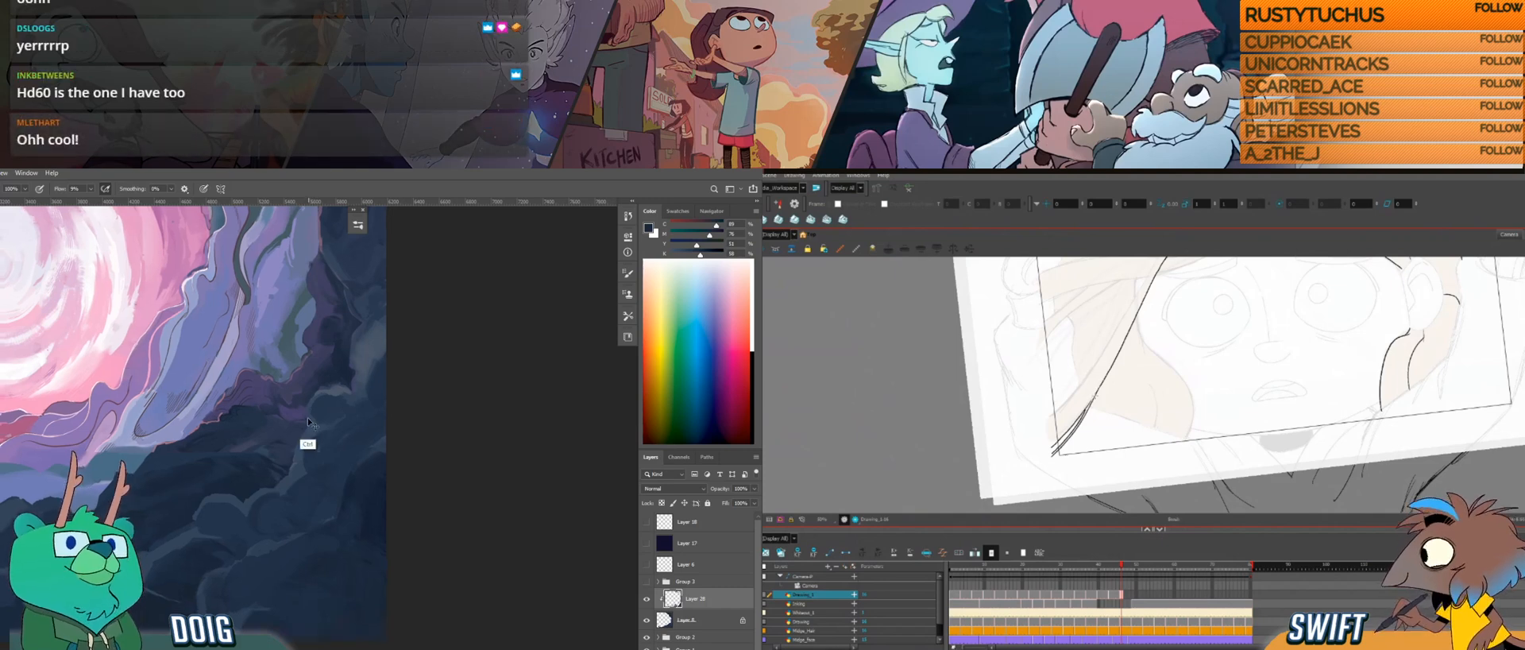
Step: Check the whole portal painting, then sample a muted purple and touch up the dark rock edge beside the purple bands
{"action": "scroll", "coordinate": [312, 437], "scroll_direction": "down", "scroll_amount": 1}
{"action": "left_click_drag", "start_coordinate": [254, 325], "coordinate": [342, 411]}
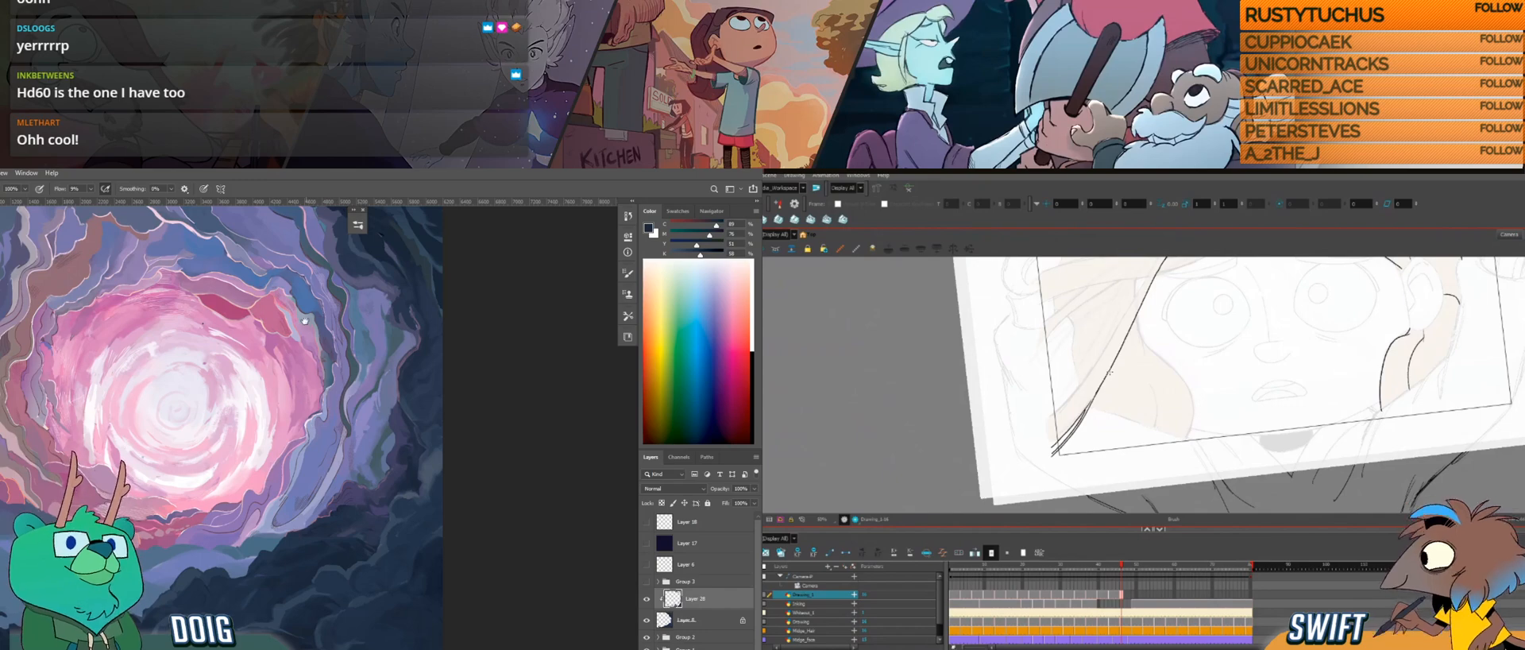
{"action": "left_click_drag", "start_coordinate": [290, 467], "coordinate": [205, 474]}
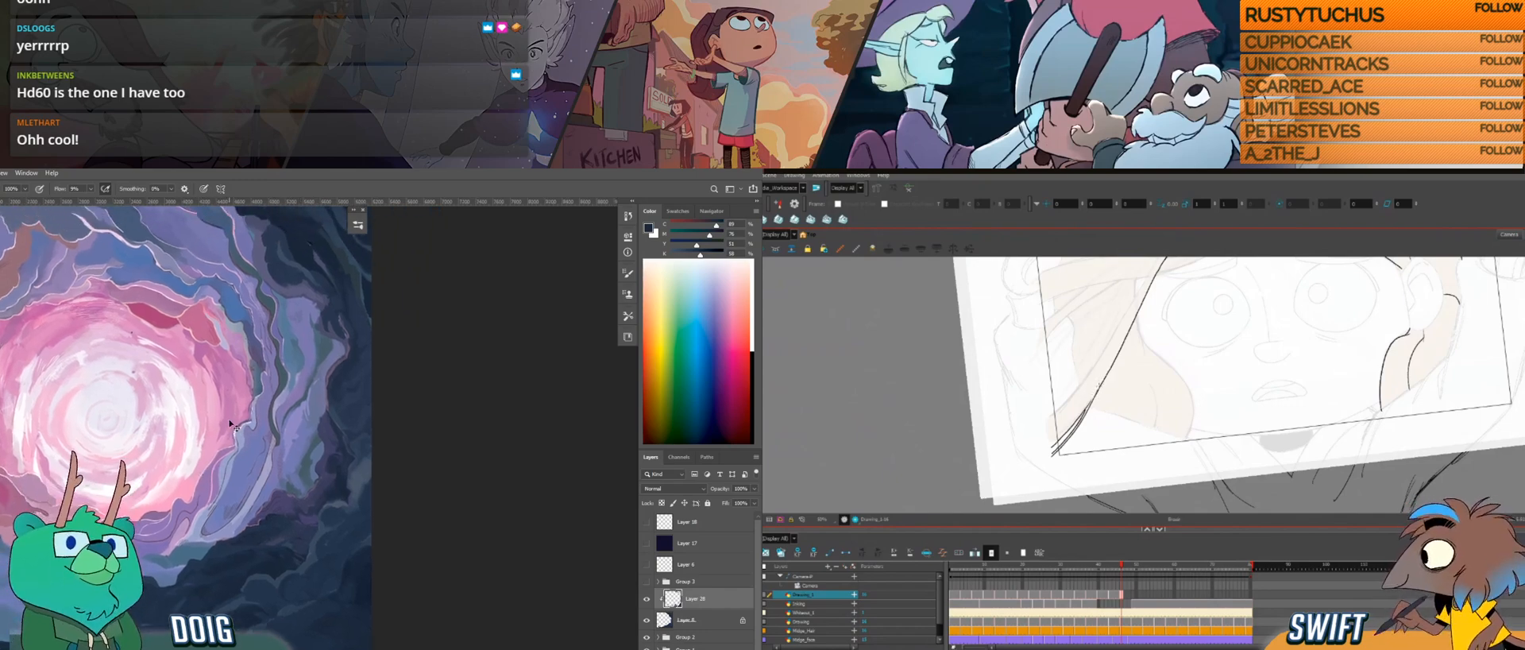
{"action": "scroll", "coordinate": [291, 449], "scroll_direction": "up", "scroll_amount": 2}
{"action": "left_click", "coordinate": [359, 460], "text": "alt"}
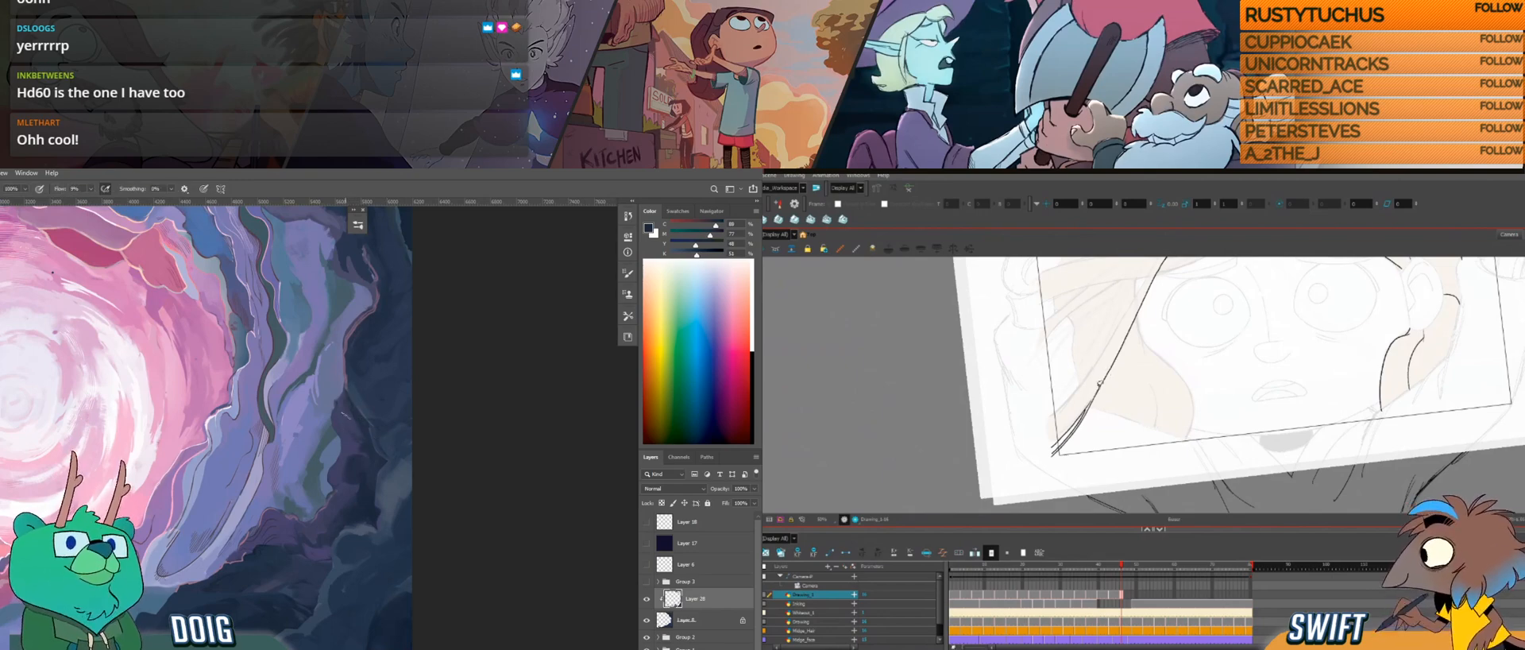
{"action": "left_click", "coordinate": [358, 442], "text": "alt"}
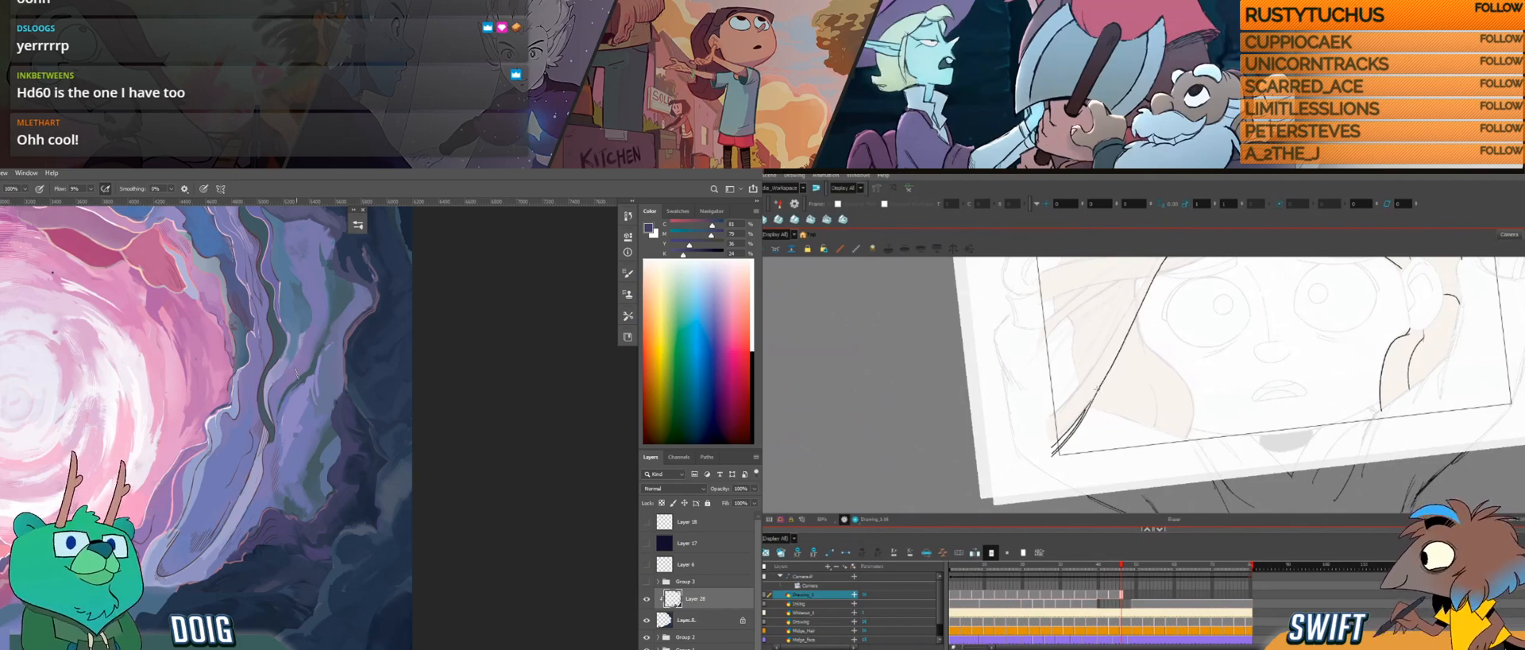
Step: Refine the small outcrop where the upper dark rocks meet the purple bands, using sampled purple and dark blue
{"action": "left_click_drag", "start_coordinate": [354, 357], "coordinate": [347, 439]}
{"action": "left_click_drag", "start_coordinate": [312, 362], "coordinate": [317, 450]}
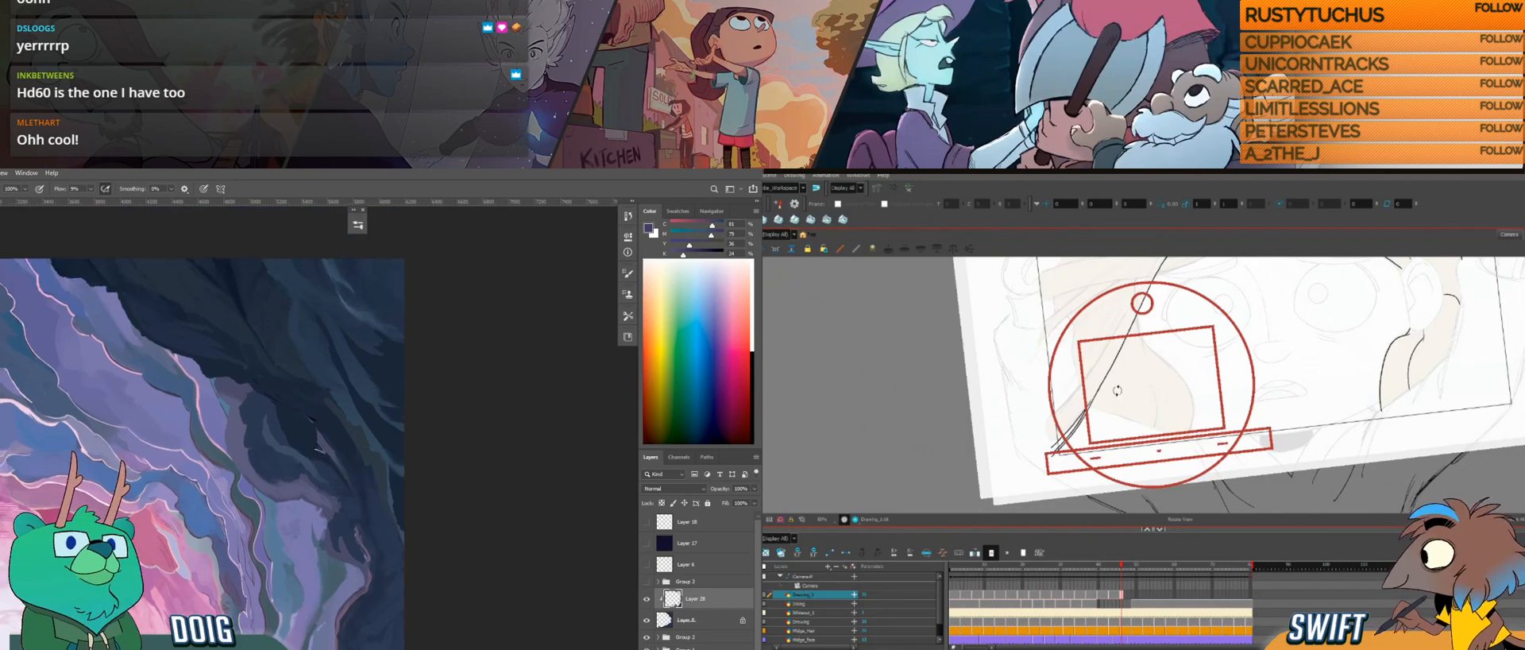
{"action": "left_click", "coordinate": [322, 442], "text": "alt"}
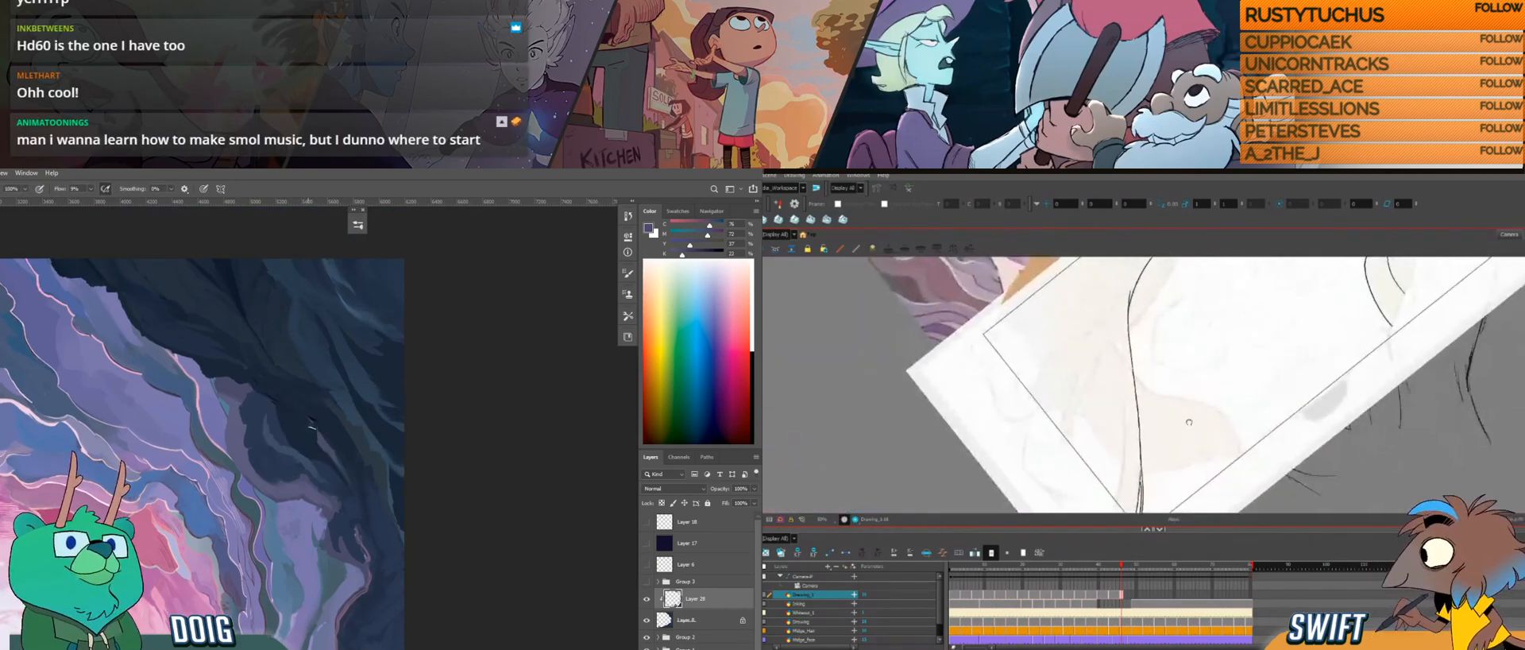
{"action": "left_click_drag", "start_coordinate": [309, 421], "coordinate": [318, 440]}
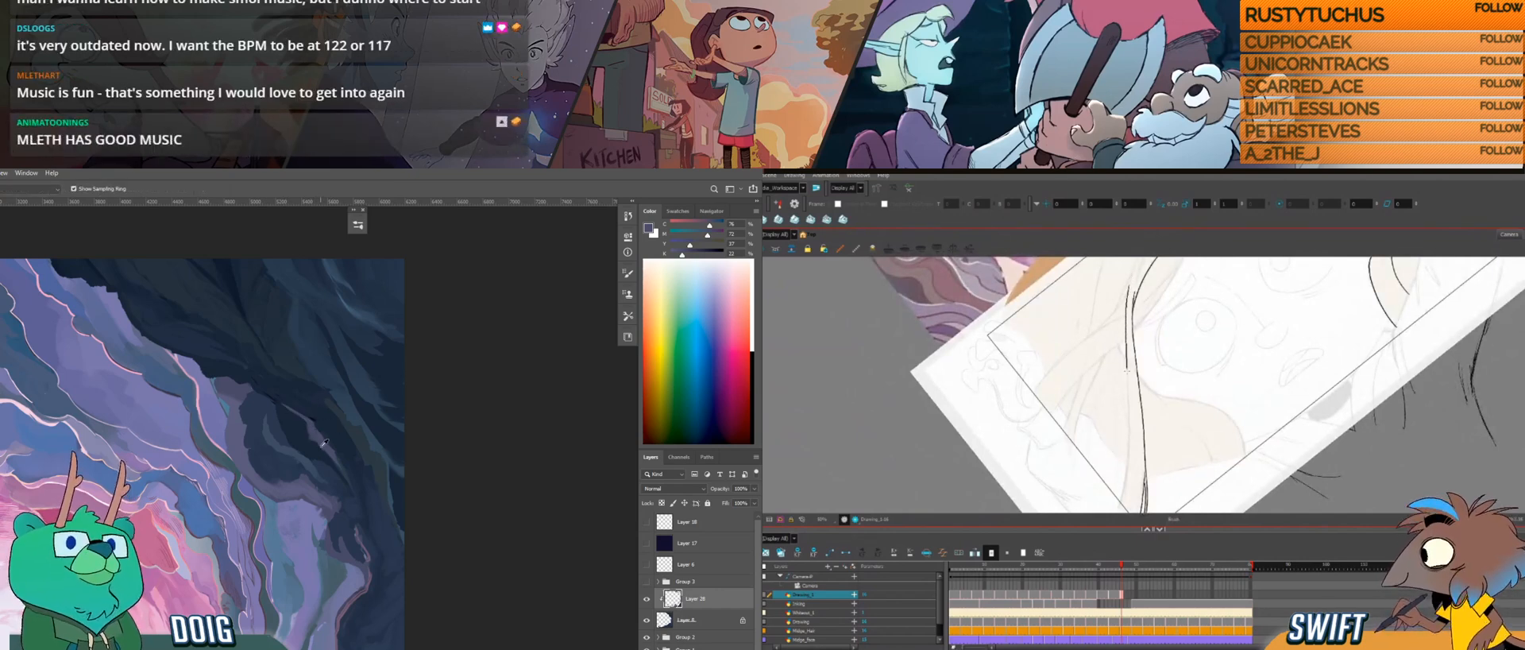
{"action": "left_click", "coordinate": [313, 437], "text": "alt"}
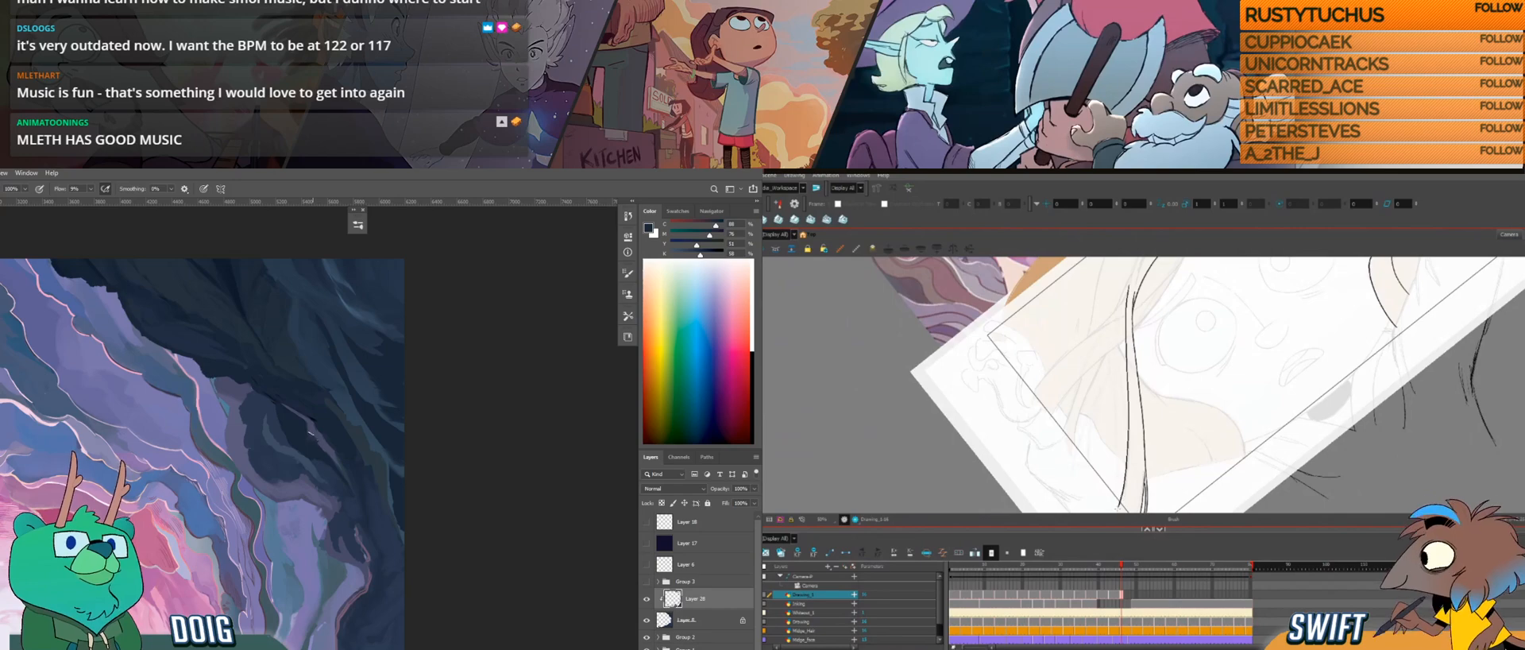
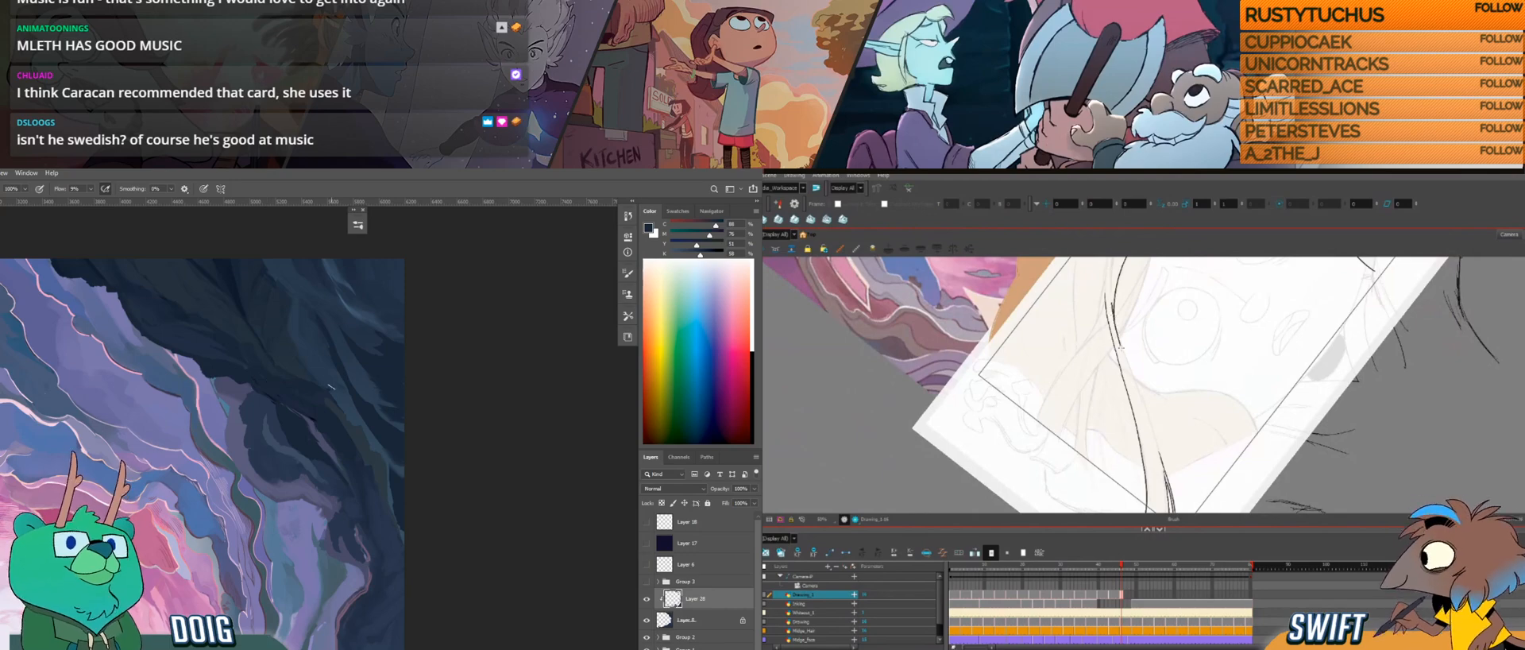
Step: In Photoshop, add a small touch to the dark rocks and sample a muted purple from the adjacent bands
{"action": "left_click_drag", "start_coordinate": [305, 455], "coordinate": [306, 457]}
{"action": "key", "text": "i"}
{"action": "left_click", "coordinate": [276, 530]}
{"action": "key", "text": "b"}
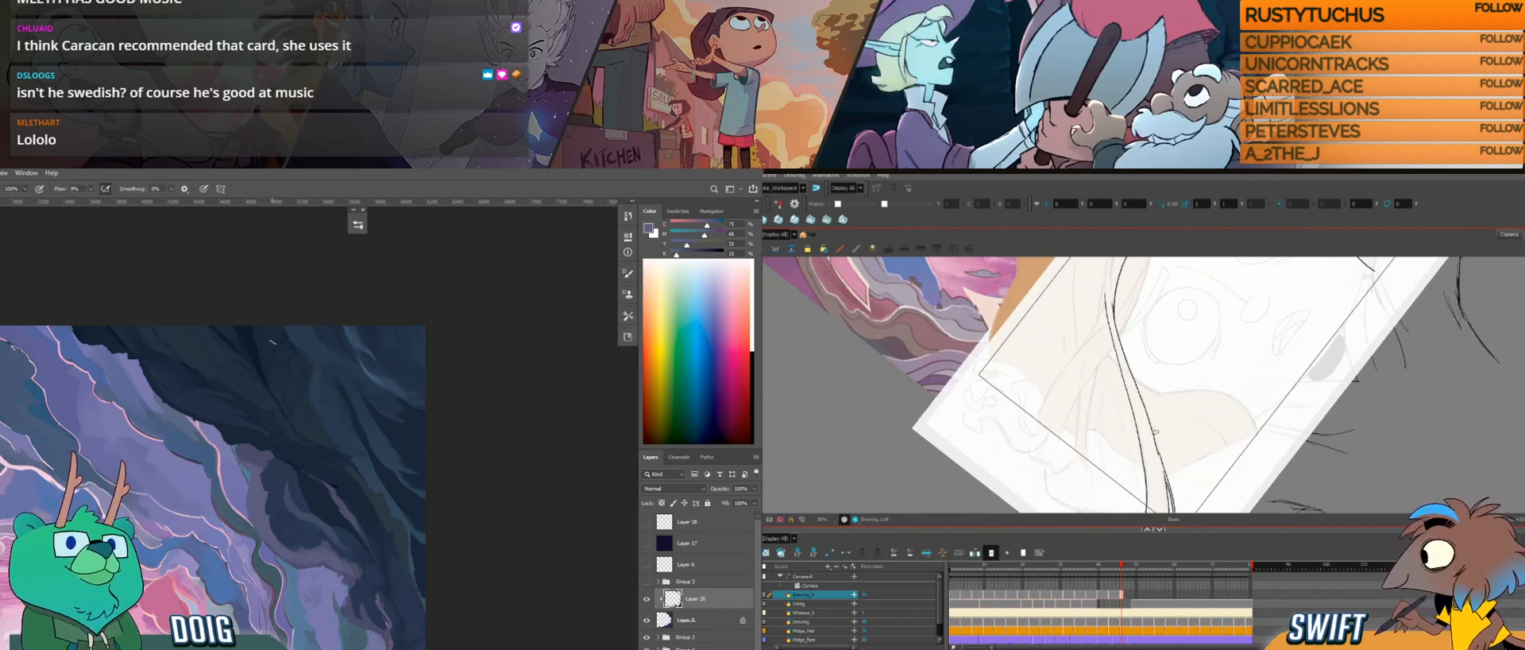
Step: In Harmony, refine the lower end of the long hair strand with short strokes, rotating the drawing to suit
{"action": "left_click", "coordinate": [1156, 433]}
{"action": "left_click", "coordinate": [1166, 461]}
{"action": "left_click", "coordinate": [1175, 466]}
{"action": "key", "text": "ctrl+alt"}
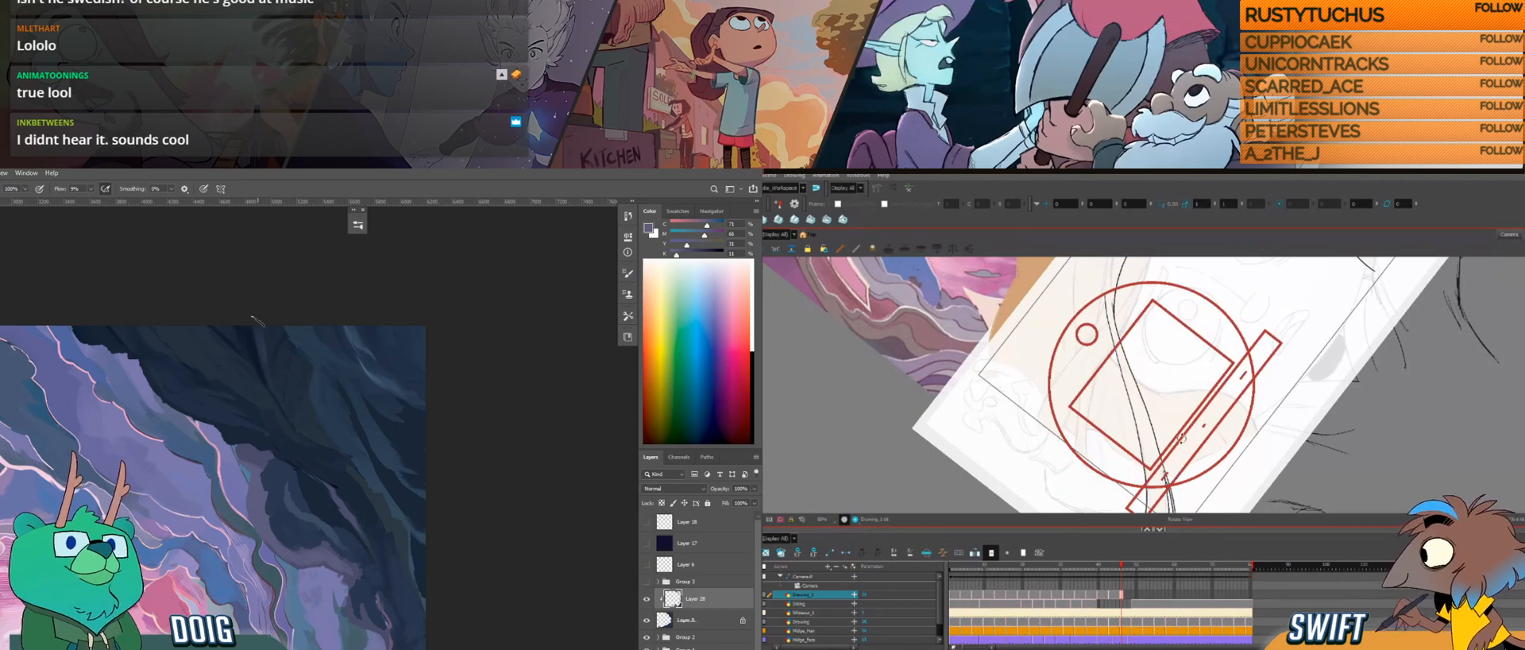
{"action": "left_click_drag", "start_coordinate": [1181, 437], "coordinate": [1170, 435]}
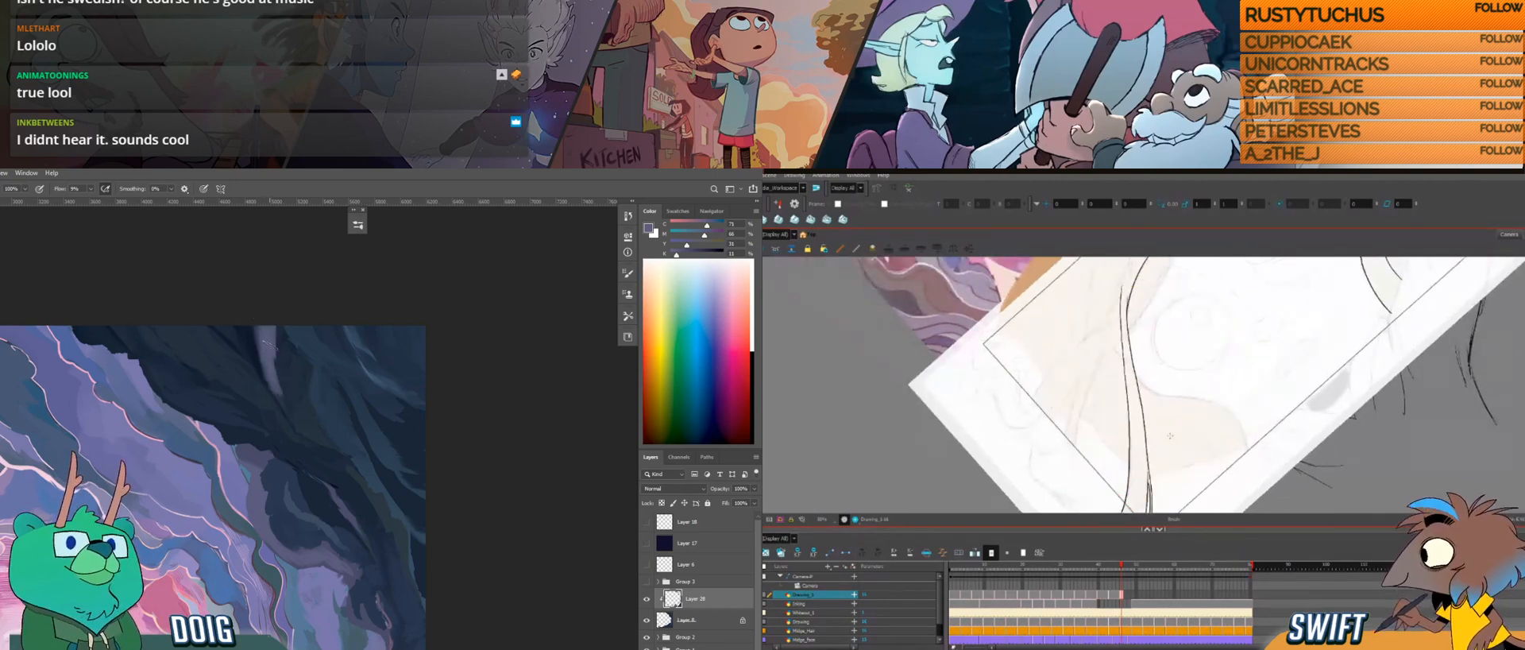
{"action": "mouse_move", "coordinate": [1146, 392]}
{"action": "left_mouse_down"}
{"action": "mouse_move", "coordinate": [1132, 425]}
{"action": "mouse_move", "coordinate": [1135, 389]}
{"action": "mouse_move", "coordinate": [1112, 421]}
{"action": "left_mouse_up"}
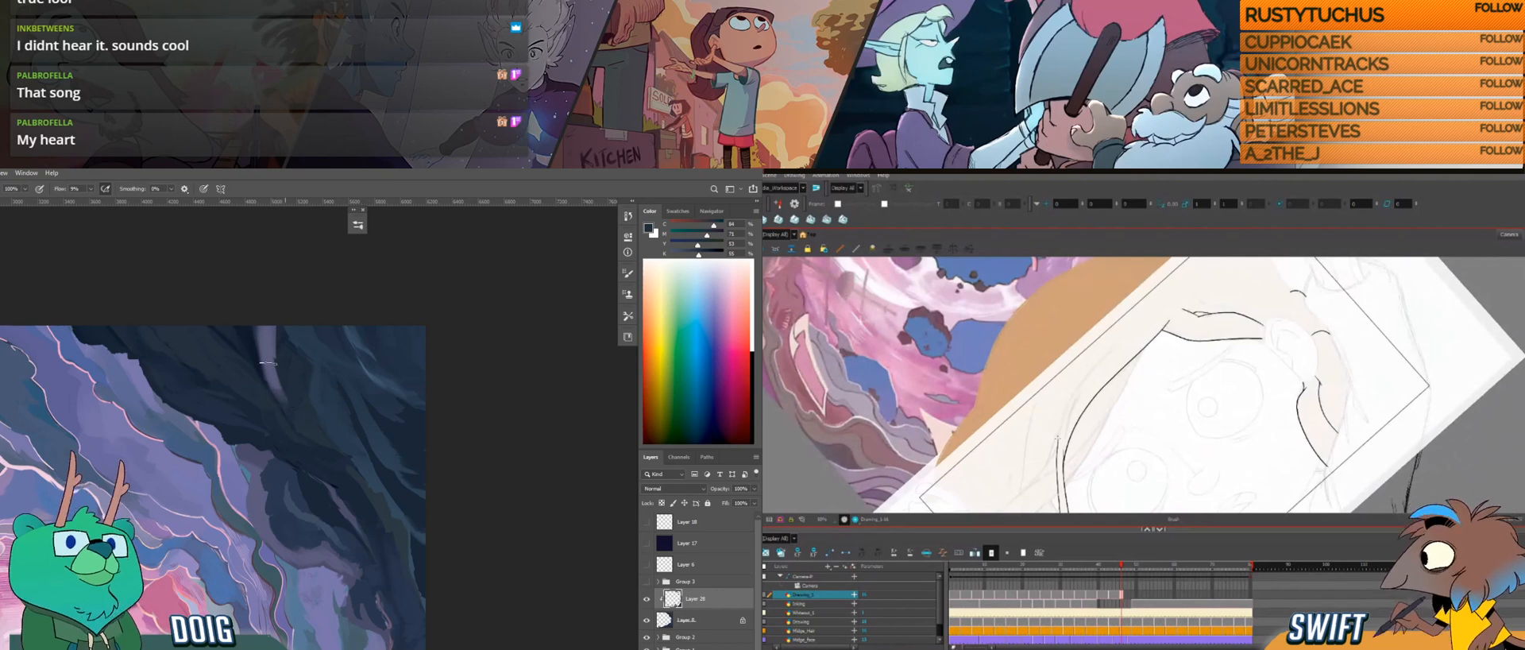
Step: In Harmony, draw a second outline beside the girl's face where the strand begins; in Photoshop, try a purple streak on the upper dark rocks and undo it
{"action": "left_click_drag", "start_coordinate": [265, 334], "coordinate": [278, 380]}
{"action": "left_click_drag", "start_coordinate": [1057, 441], "coordinate": [1074, 390]}
{"action": "left_click_drag", "start_coordinate": [273, 330], "coordinate": [273, 350]}
{"action": "left_click_drag", "start_coordinate": [1074, 390], "coordinate": [1091, 368]}
{"action": "left_click_drag", "start_coordinate": [261, 334], "coordinate": [262, 358]}
{"action": "key", "text": "ctrl+z"}
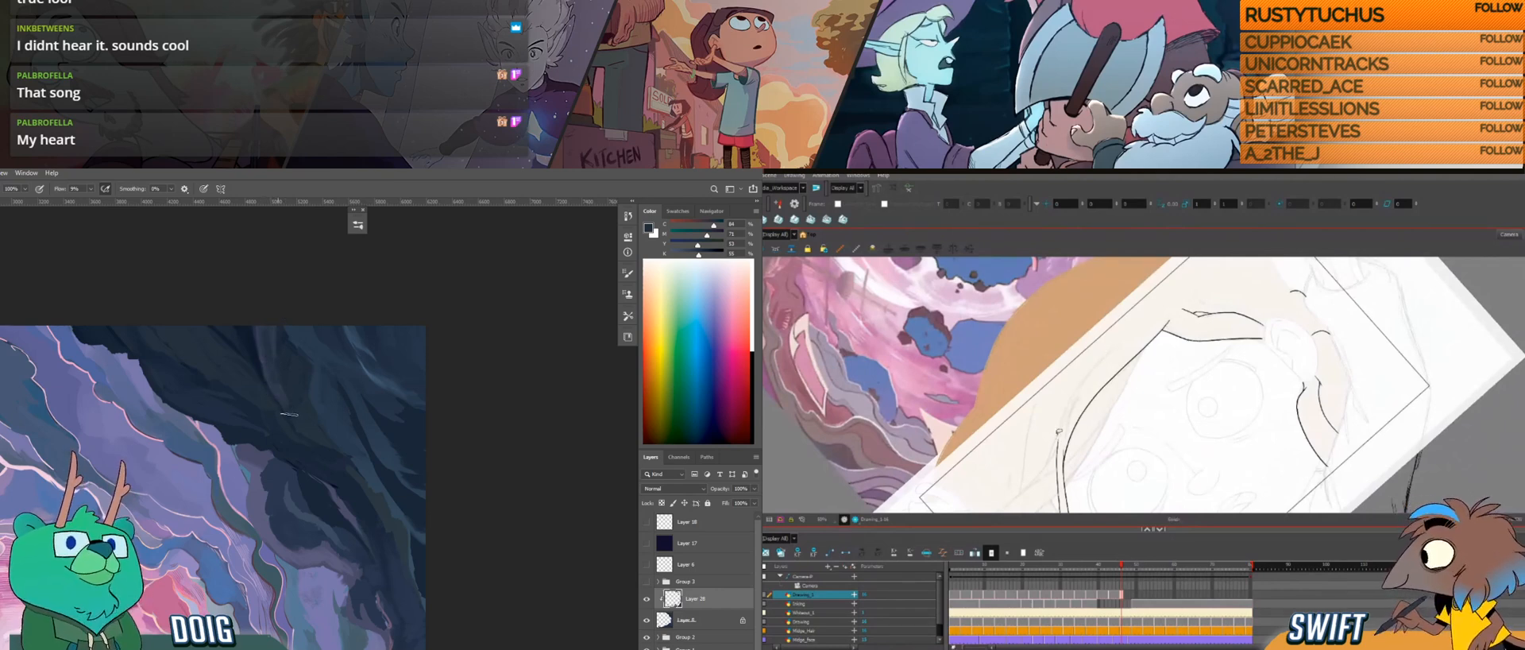
{"action": "left_click_drag", "start_coordinate": [1057, 440], "coordinate": [1114, 347]}
{"action": "left_click_drag", "start_coordinate": [321, 413], "coordinate": [287, 397]}
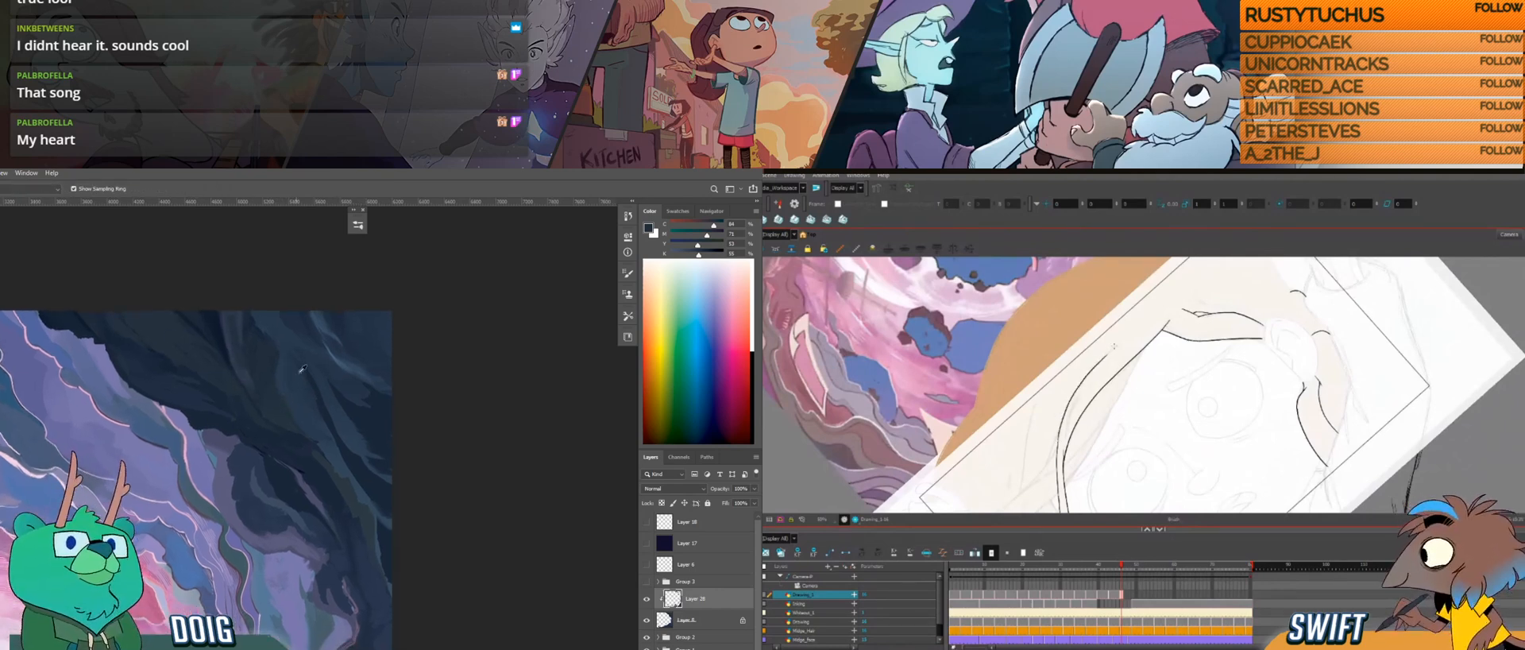
Step: Sample dark blue for the upper rocks in Photoshop, and extend the strand's inner outline down from the hairline in Harmony
{"action": "left_click", "coordinate": [294, 403], "text": "alt"}
{"action": "left_click_drag", "start_coordinate": [231, 303], "coordinate": [248, 386]}
{"action": "left_click", "coordinate": [253, 394], "text": "alt"}
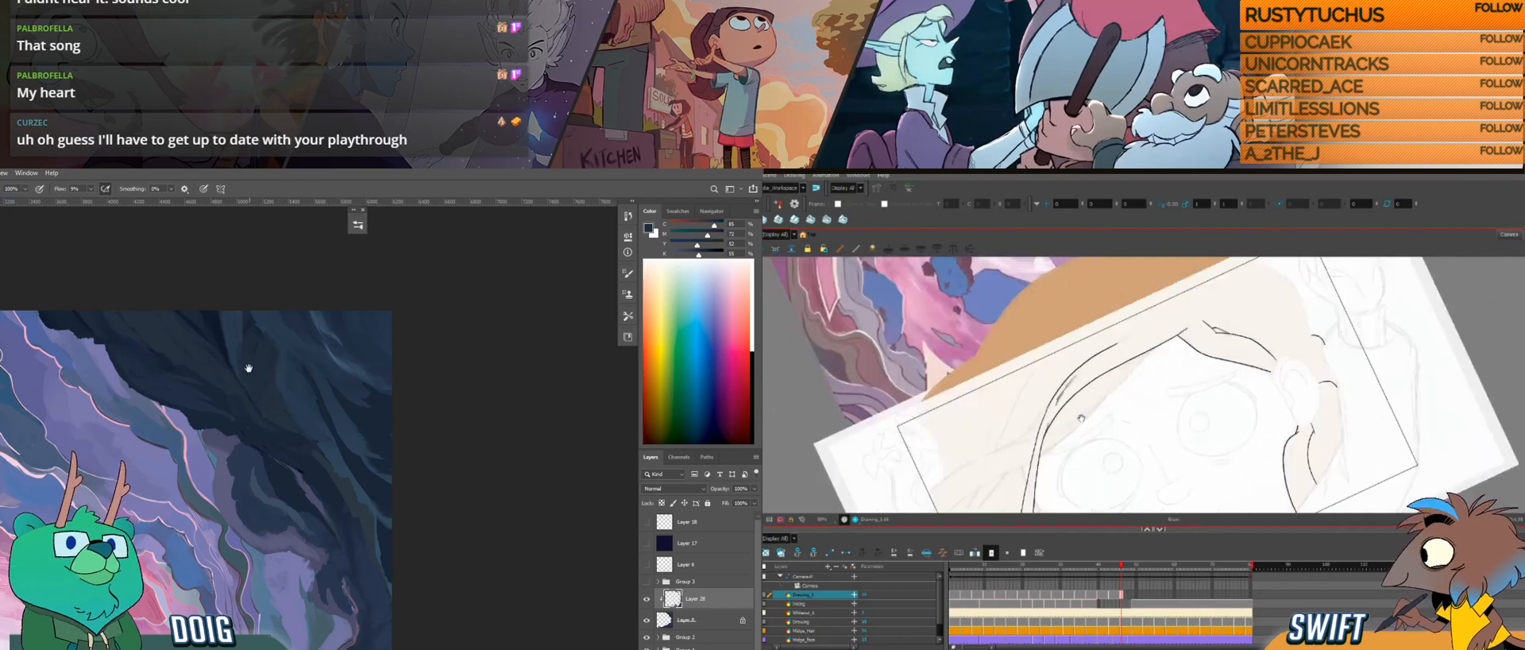
{"action": "left_click_drag", "start_coordinate": [249, 365], "coordinate": [257, 335]}
{"action": "left_click_drag", "start_coordinate": [1123, 379], "coordinate": [1157, 331]}
{"action": "left_click_drag", "start_coordinate": [257, 365], "coordinate": [252, 348]}
{"action": "left_click_drag", "start_coordinate": [1133, 348], "coordinate": [1101, 426]}
{"action": "left_click_drag", "start_coordinate": [266, 363], "coordinate": [259, 418]}
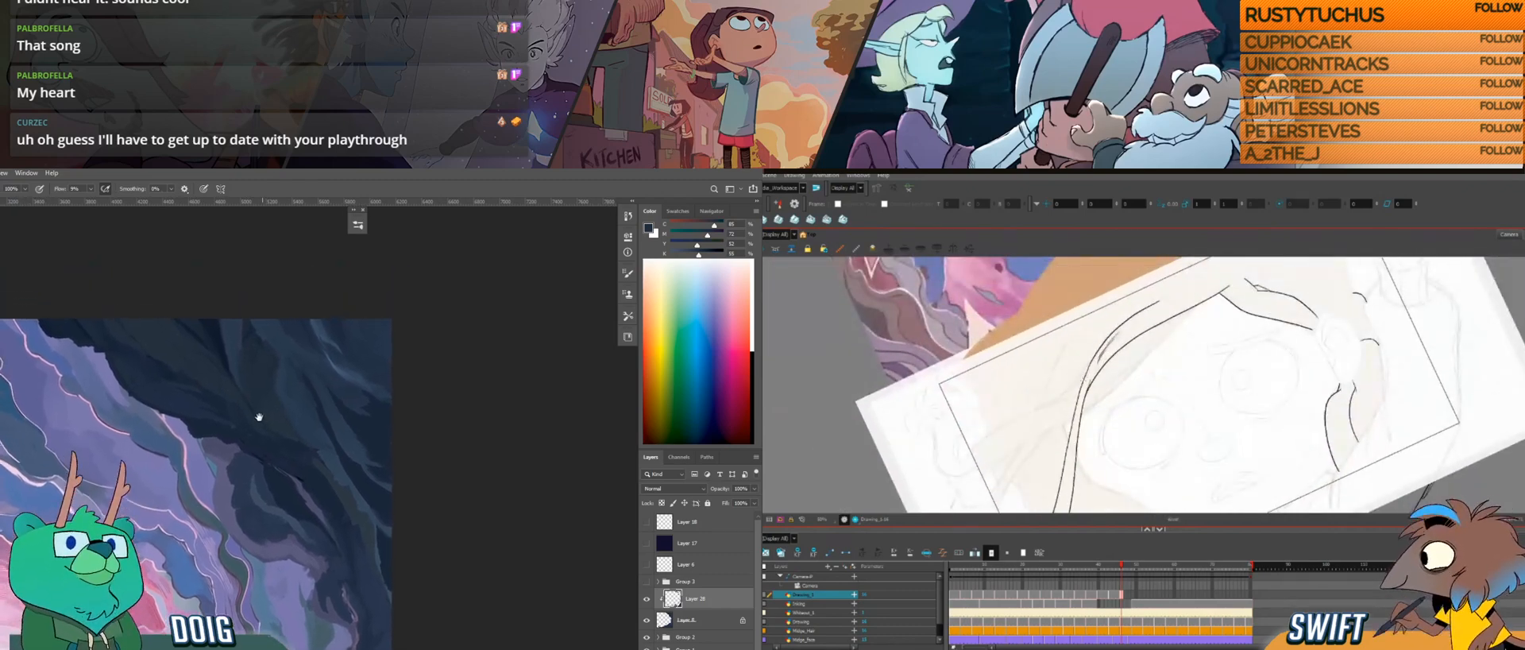
{"action": "left_click_drag", "start_coordinate": [243, 371], "coordinate": [252, 419]}
{"action": "left_click", "coordinate": [229, 392], "text": "alt"}
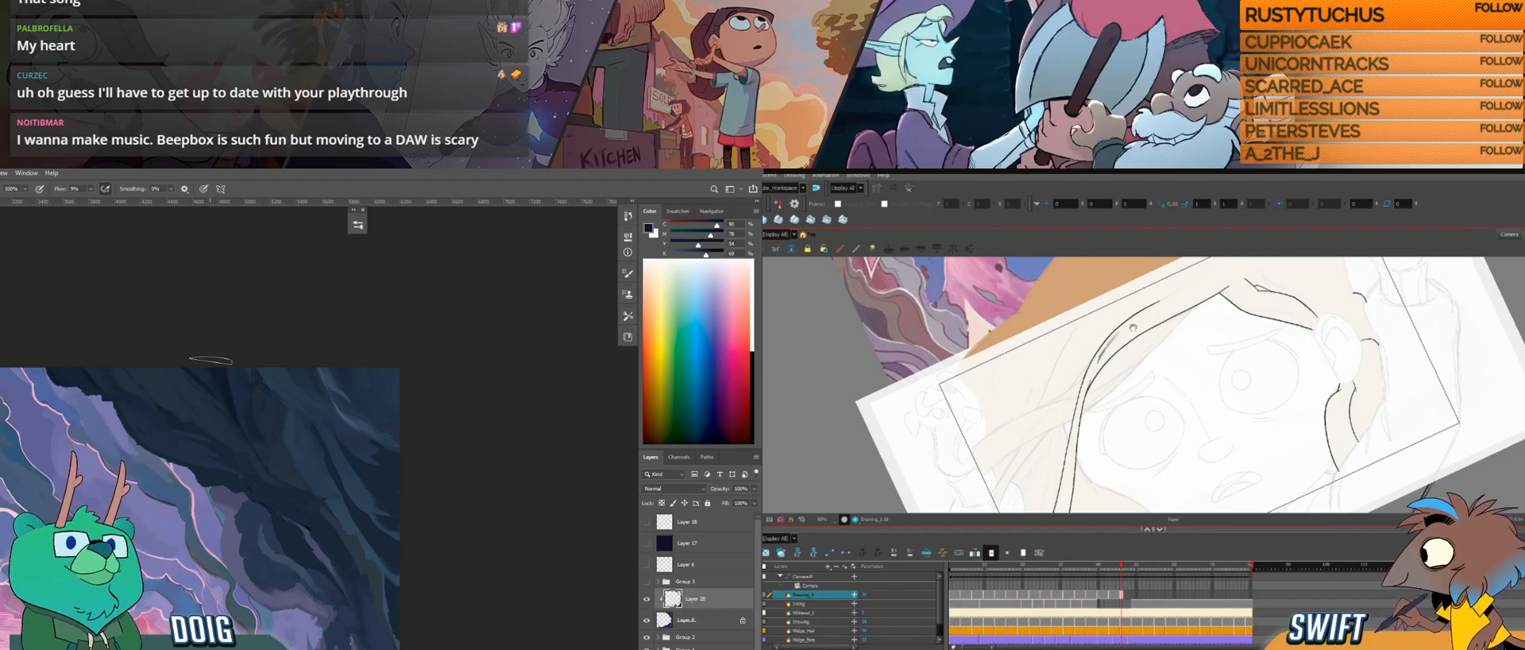
Step: In Harmony, draw a second hair strand that crosses the long strand beside the face and hangs downward
{"action": "left_click_drag", "start_coordinate": [238, 405], "coordinate": [283, 340]}
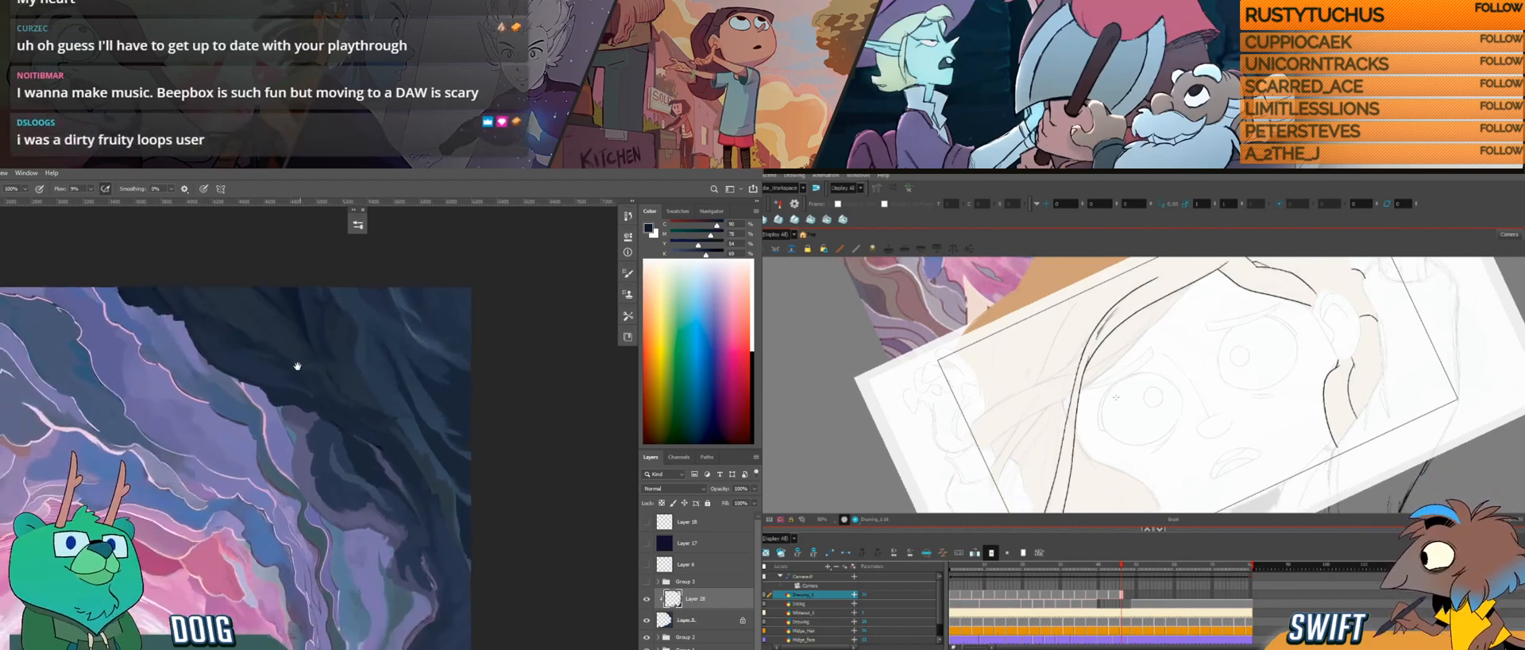
{"action": "left_click_drag", "start_coordinate": [1117, 421], "coordinate": [1161, 424]}
{"action": "left_click_drag", "start_coordinate": [1089, 307], "coordinate": [1112, 443]}
{"action": "left_click", "coordinate": [266, 320], "text": "alt"}
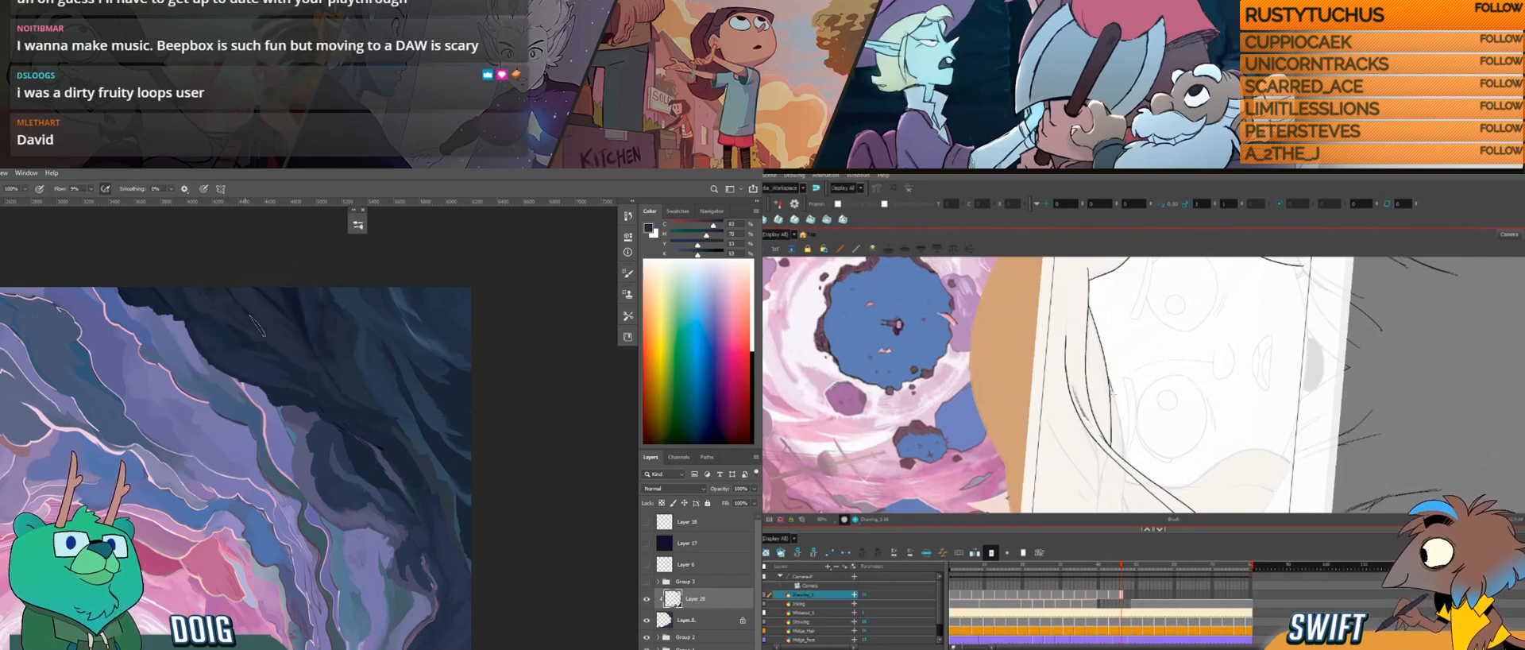
{"action": "mouse_move", "coordinate": [1127, 467]}
{"action": "left_mouse_down"}
{"action": "mouse_move", "coordinate": [1117, 374]}
{"action": "mouse_move", "coordinate": [1114, 440]}
{"action": "left_mouse_up"}
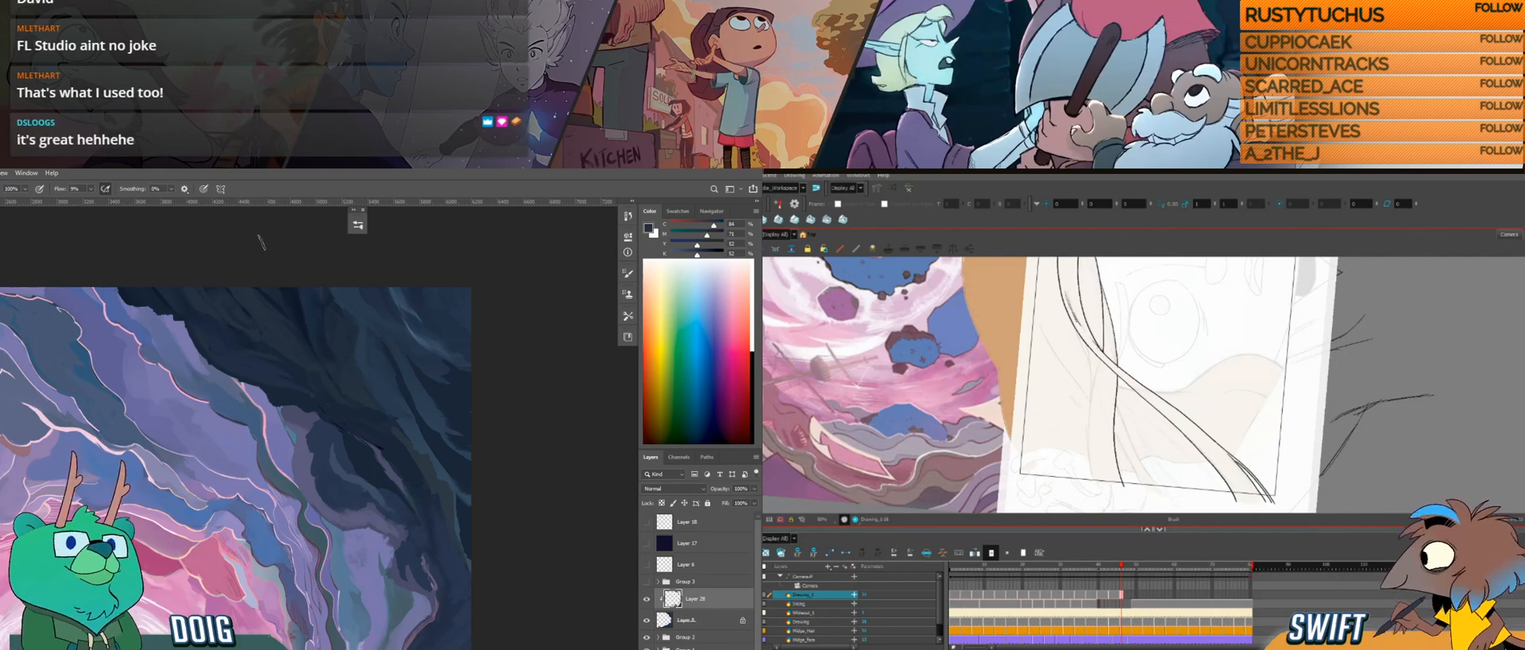
{"action": "mouse_move", "coordinate": [1097, 368]}
{"action": "left_mouse_down"}
{"action": "mouse_move", "coordinate": [1131, 380]}
{"action": "mouse_move", "coordinate": [1098, 408]}
{"action": "mouse_move", "coordinate": [1123, 500]}
{"action": "left_mouse_up"}
{"action": "mouse_move", "coordinate": [329, 495]}
{"action": "left_mouse_down"}
{"action": "mouse_move", "coordinate": [306, 437]}
{"action": "mouse_move", "coordinate": [309, 337]}
{"action": "left_mouse_up"}
{"action": "left_click_drag", "start_coordinate": [293, 412], "coordinate": [274, 336]}
{"action": "left_click_drag", "start_coordinate": [1172, 373], "coordinate": [1123, 454]}
Step: In Photoshop, sample a muted purple and touch up the edge where the lower dark clouds meet the purple bands
{"action": "left_click", "coordinate": [351, 367], "text": "alt"}
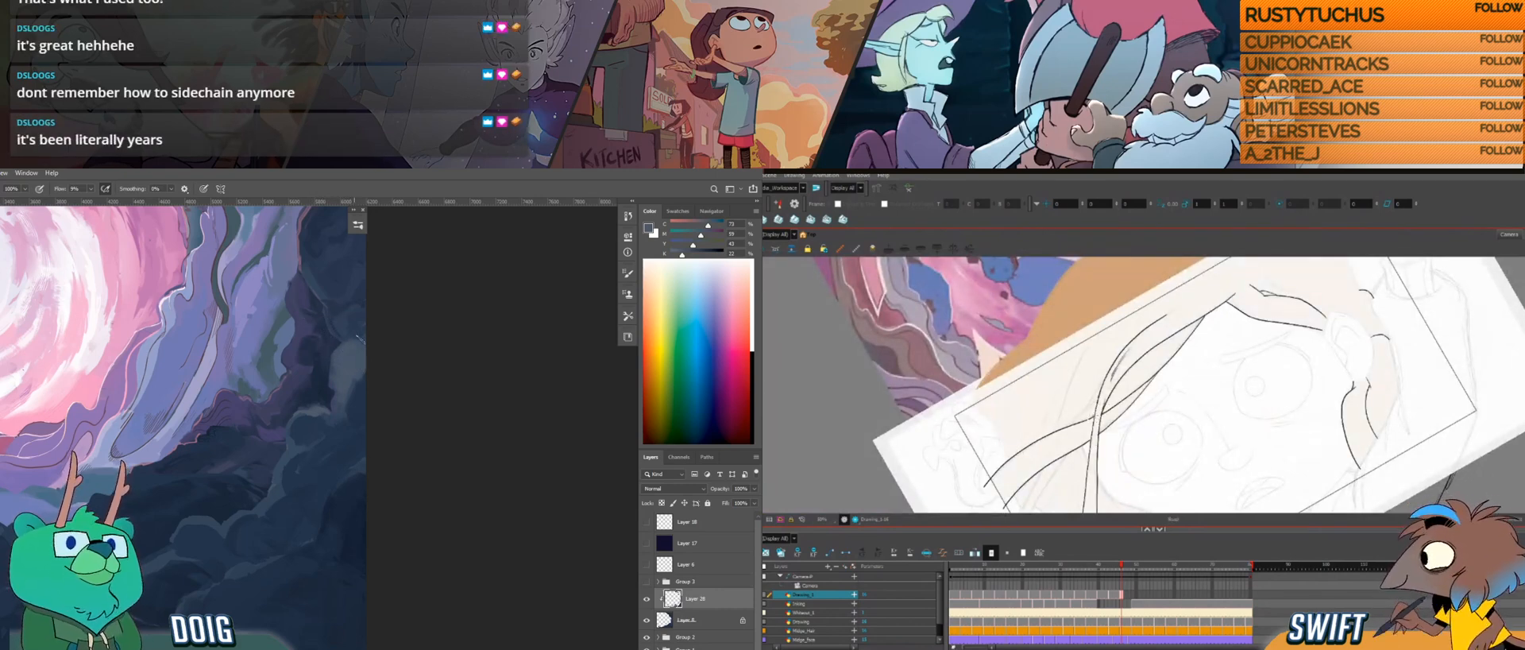
{"action": "scroll", "coordinate": [356, 345], "scroll_direction": "down", "scroll_amount": 2}
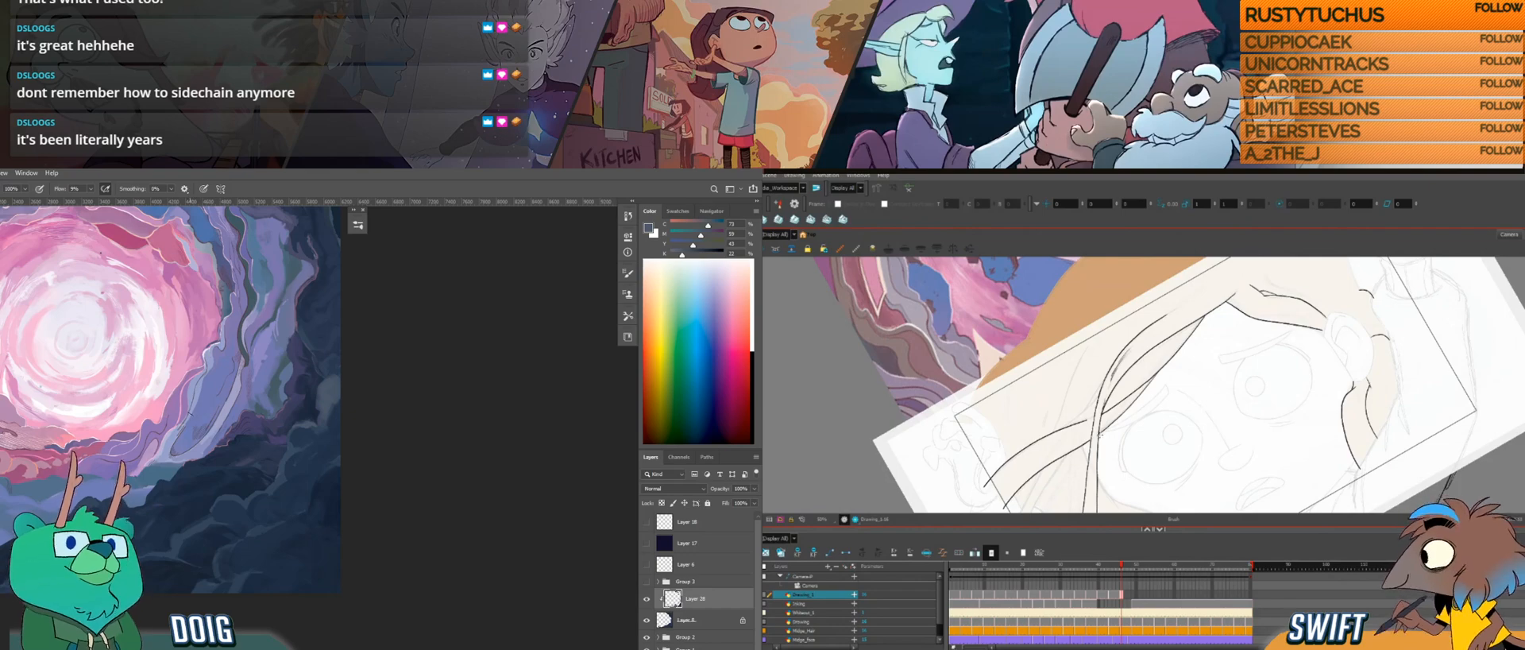
{"action": "left_click_drag", "start_coordinate": [1101, 429], "coordinate": [1163, 449]}
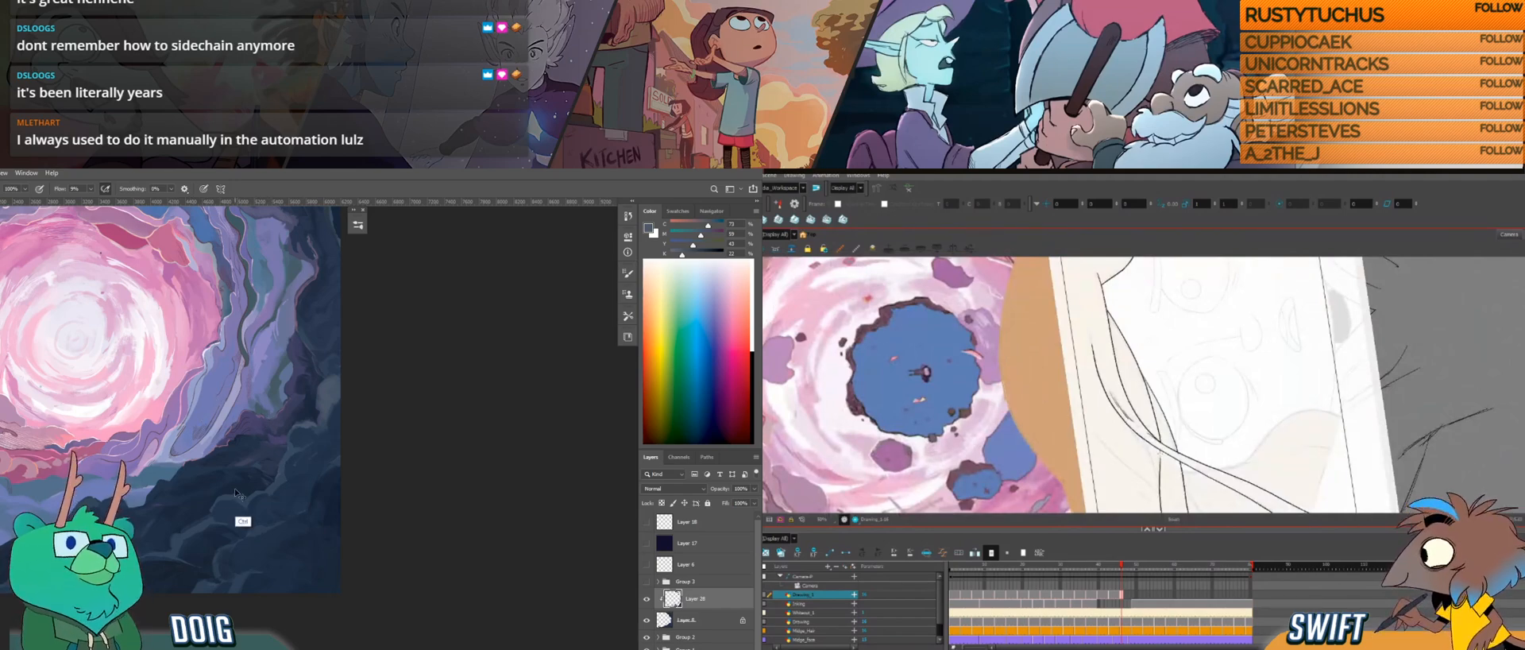
{"action": "scroll", "coordinate": [236, 494], "scroll_direction": "up", "scroll_amount": 2}
{"action": "left_click_drag", "start_coordinate": [174, 484], "coordinate": [230, 455]}
Step: In Harmony, draw the thin strand's lines around the crossing and undo the last stroke; in Photoshop, sample dark blue from the lower clouds
{"action": "left_click_drag", "start_coordinate": [1184, 441], "coordinate": [1122, 433]}
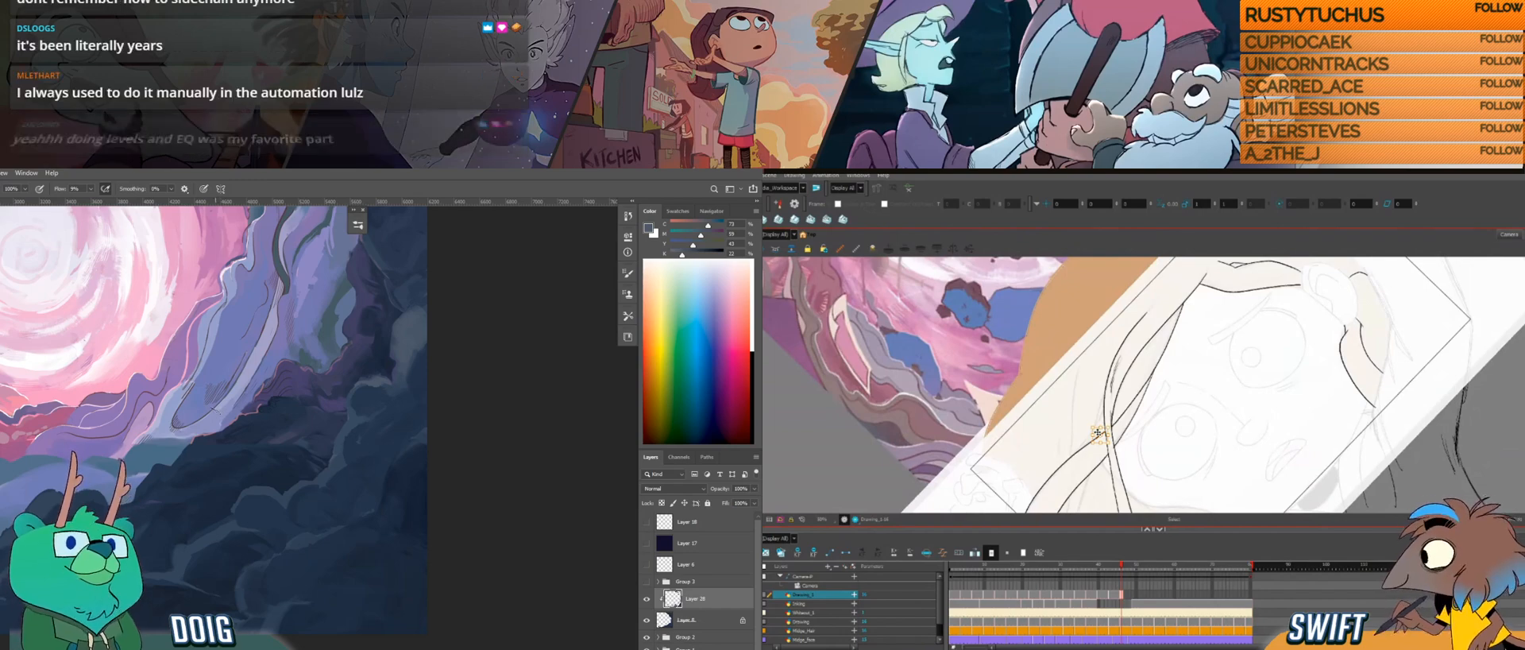
{"action": "left_click_drag", "start_coordinate": [1180, 449], "coordinate": [1125, 459]}
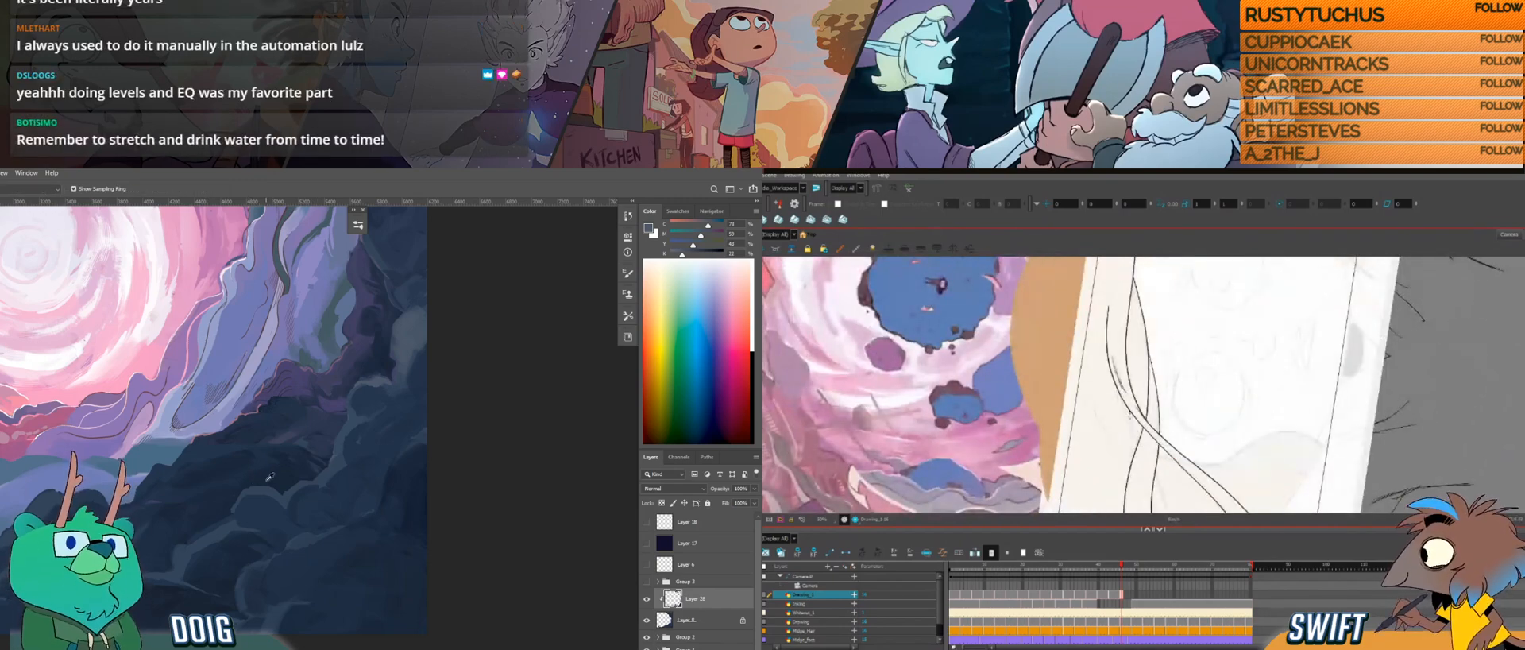
{"action": "left_click", "coordinate": [268, 479], "text": "alt"}
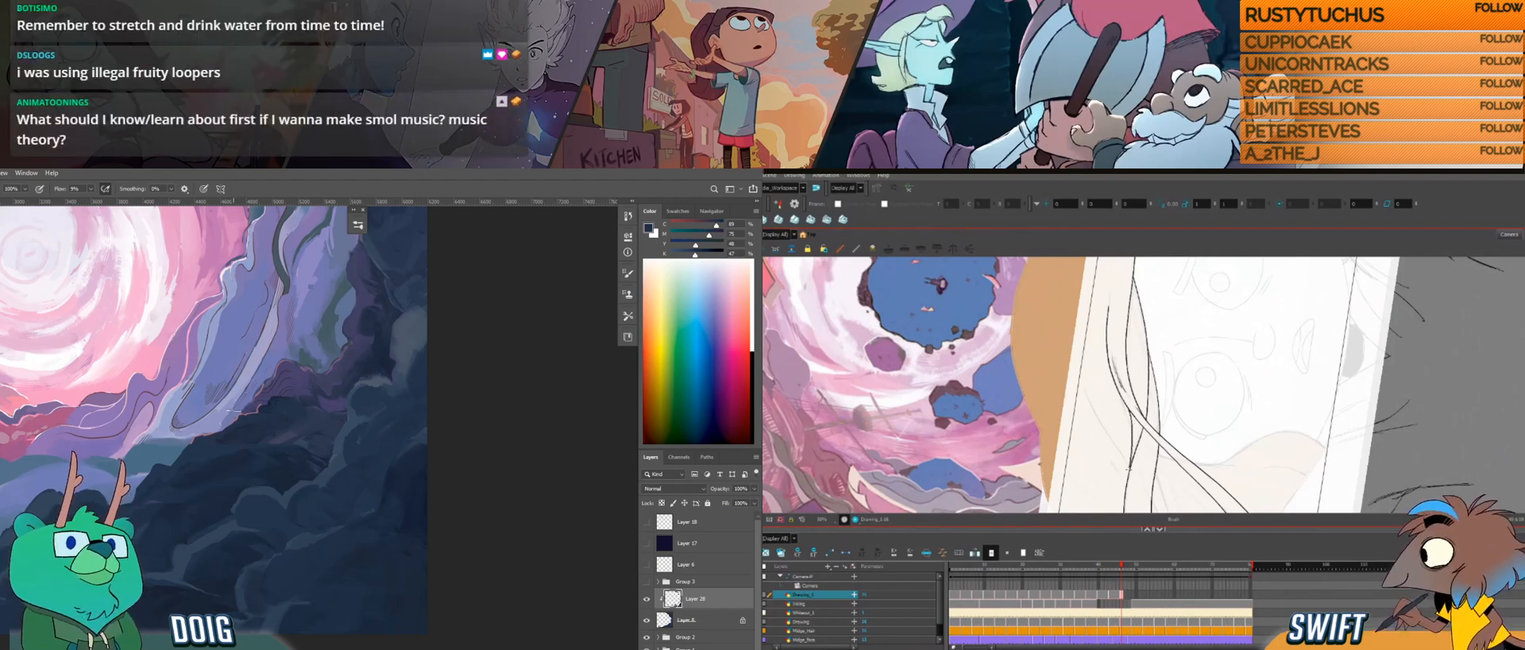
{"action": "left_click_drag", "start_coordinate": [1126, 485], "coordinate": [1146, 433]}
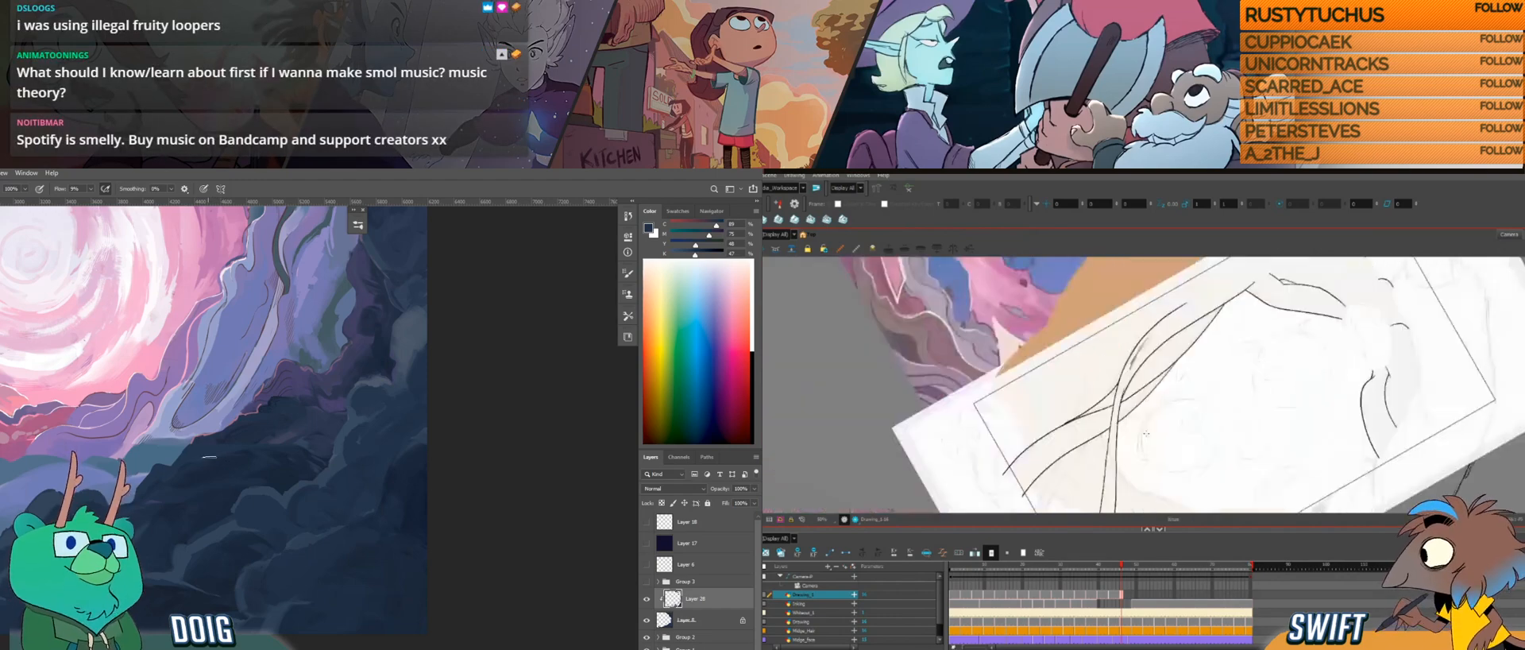
{"action": "key", "text": "ctrl+z"}
Step: In Harmony, redraw the thin strand's line below the crossing, undoing one stroke along the way
{"action": "mouse_move", "coordinate": [1093, 396]}
{"action": "left_mouse_down"}
{"action": "mouse_move", "coordinate": [1120, 431]}
{"action": "mouse_move", "coordinate": [1121, 481]}
{"action": "left_mouse_up"}
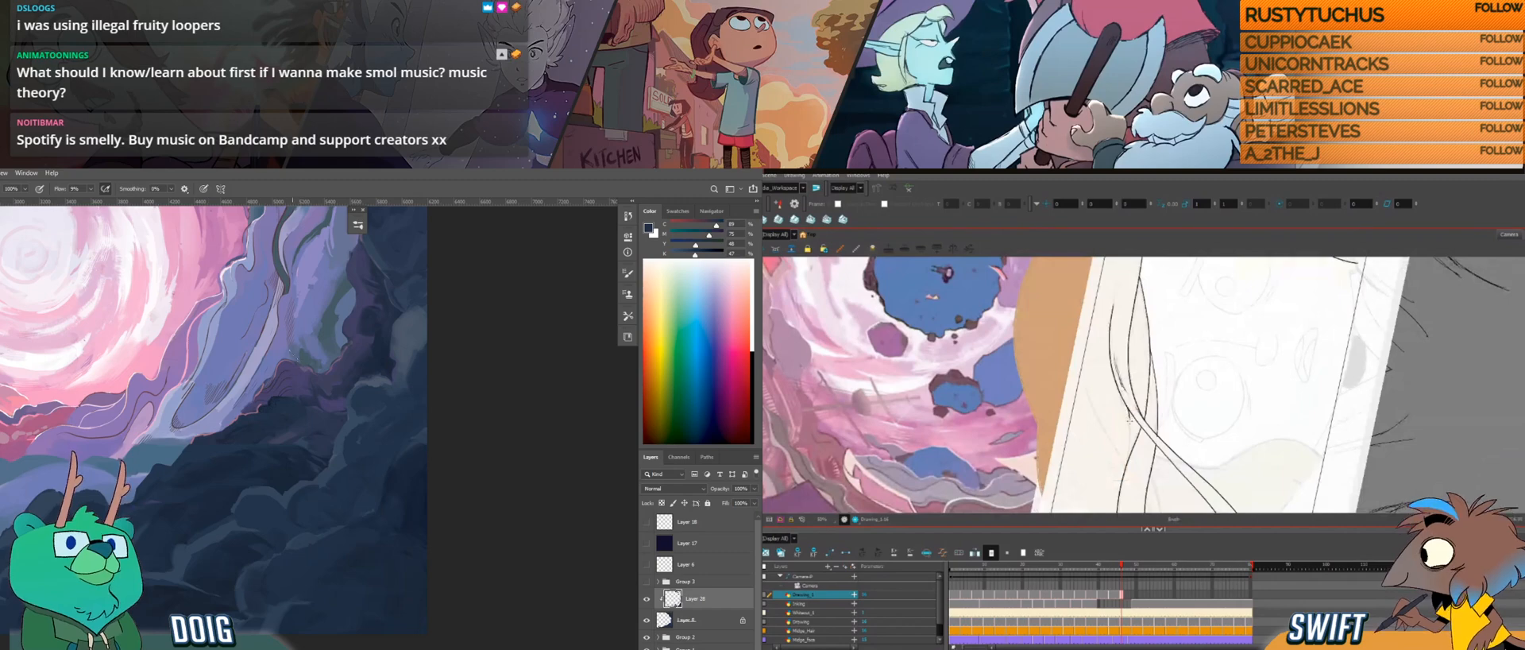
{"action": "left_click_drag", "start_coordinate": [1158, 426], "coordinate": [1075, 411]}
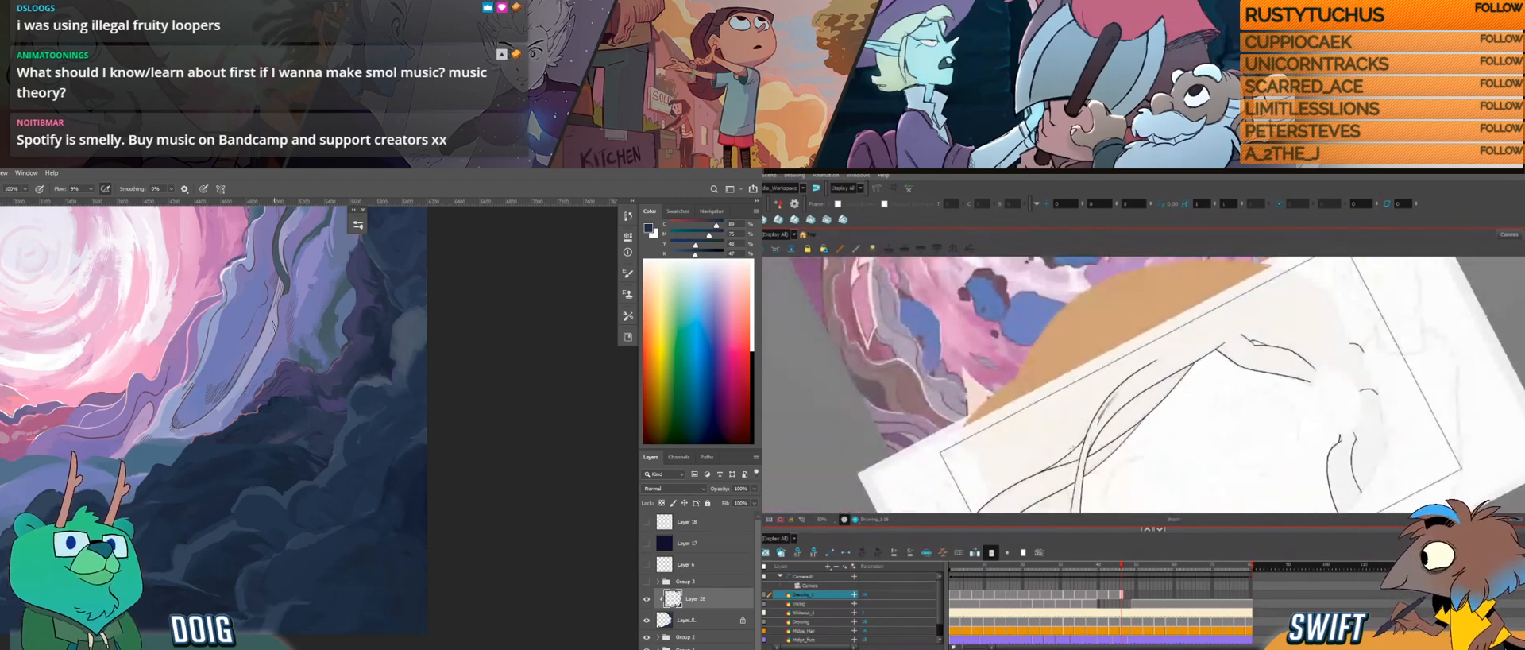
{"action": "key", "text": "ctrl+z"}
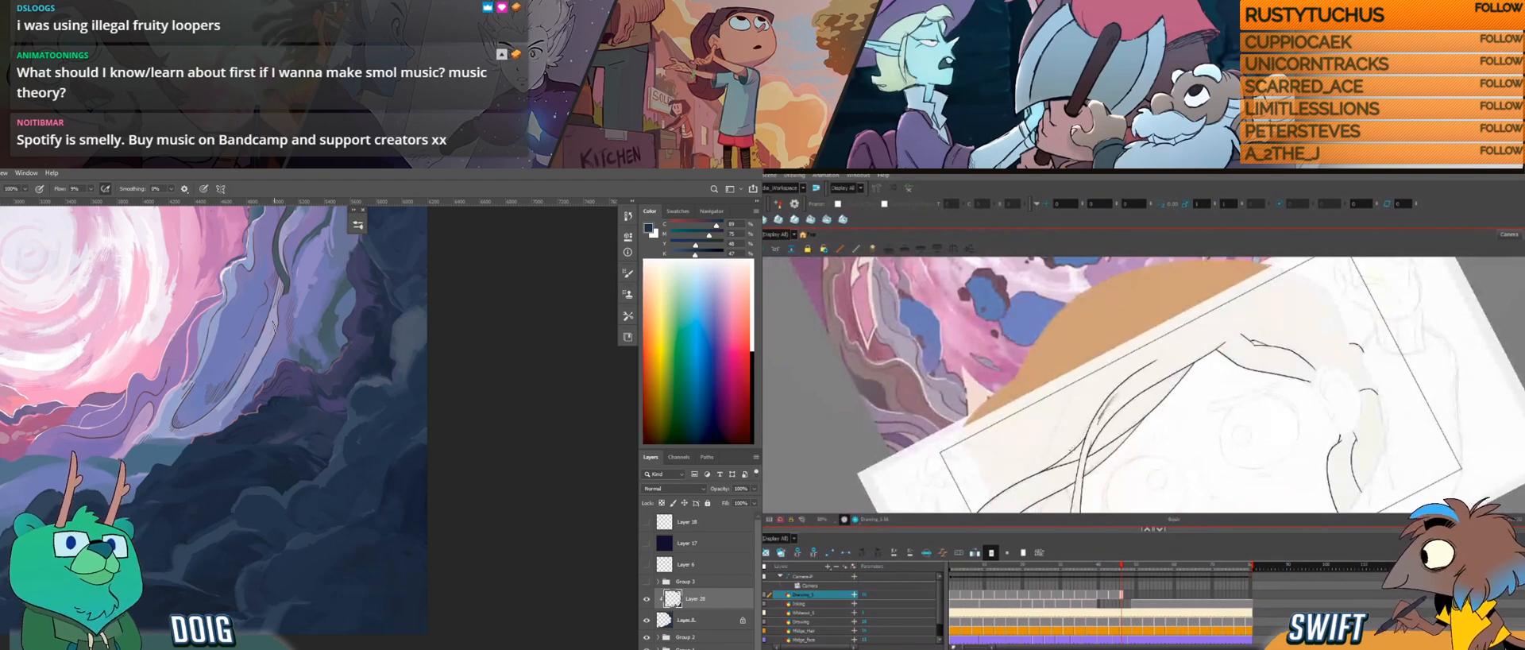
{"action": "left_click_drag", "start_coordinate": [1115, 400], "coordinate": [1125, 433]}
{"action": "left_click_drag", "start_coordinate": [1126, 446], "coordinate": [1124, 395]}
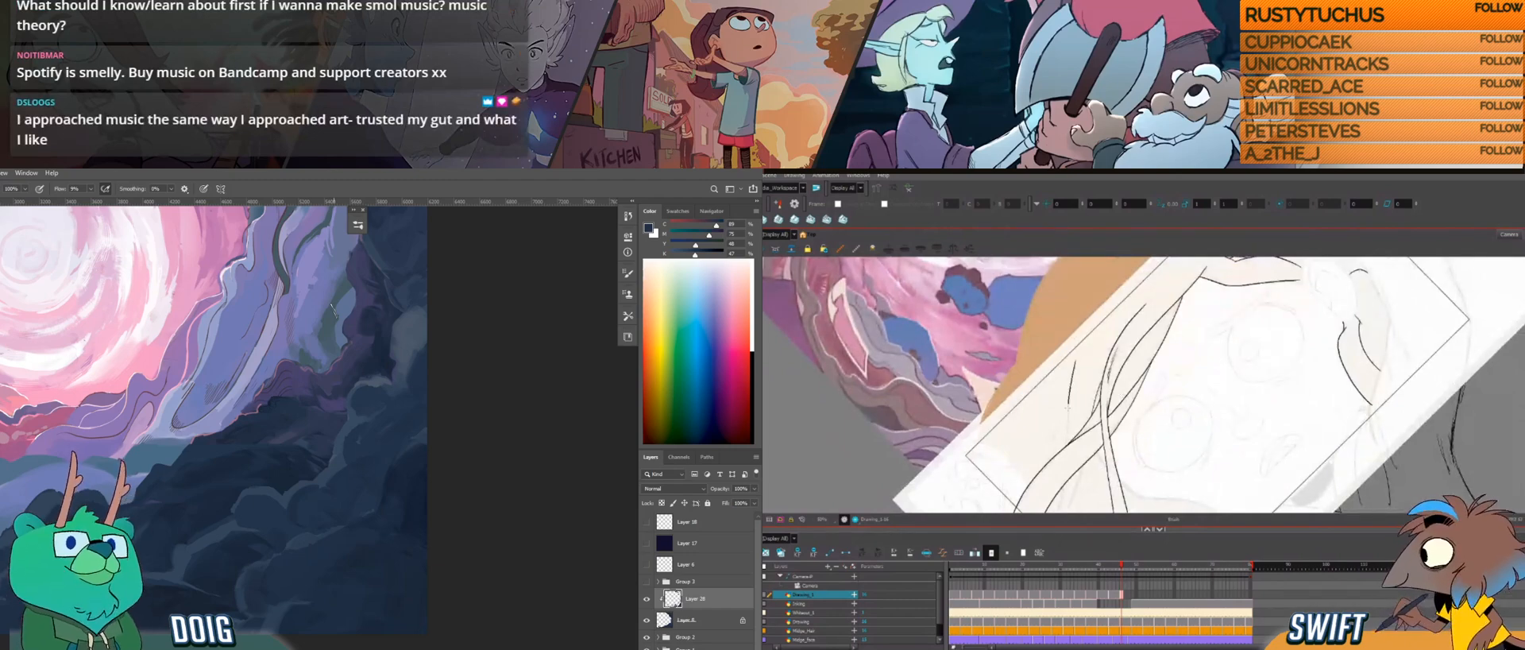
Step: Add a short line next to the crossing strands and complete the paired lines of the strand hanging below them
{"action": "left_click_drag", "start_coordinate": [1125, 411], "coordinate": [1065, 401]}
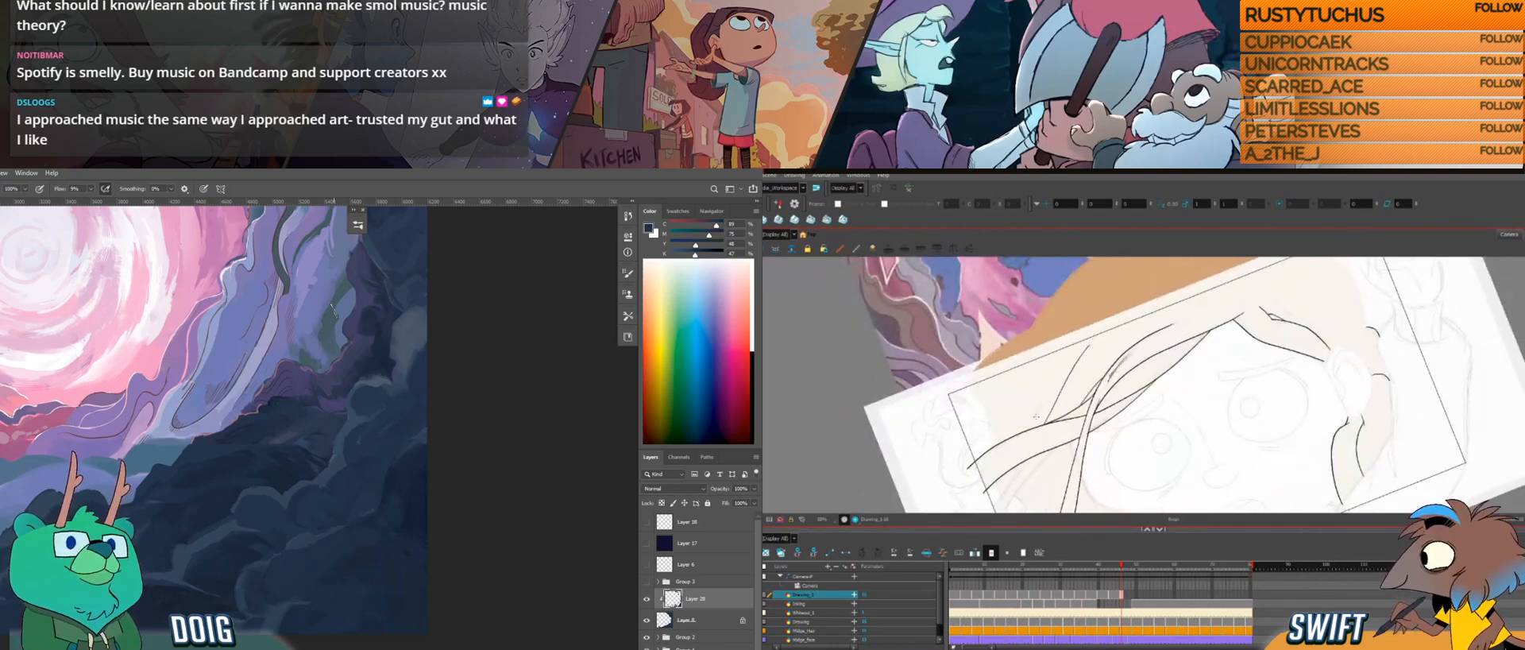
{"action": "left_click", "coordinate": [1085, 433], "text": "ctrl+alt"}
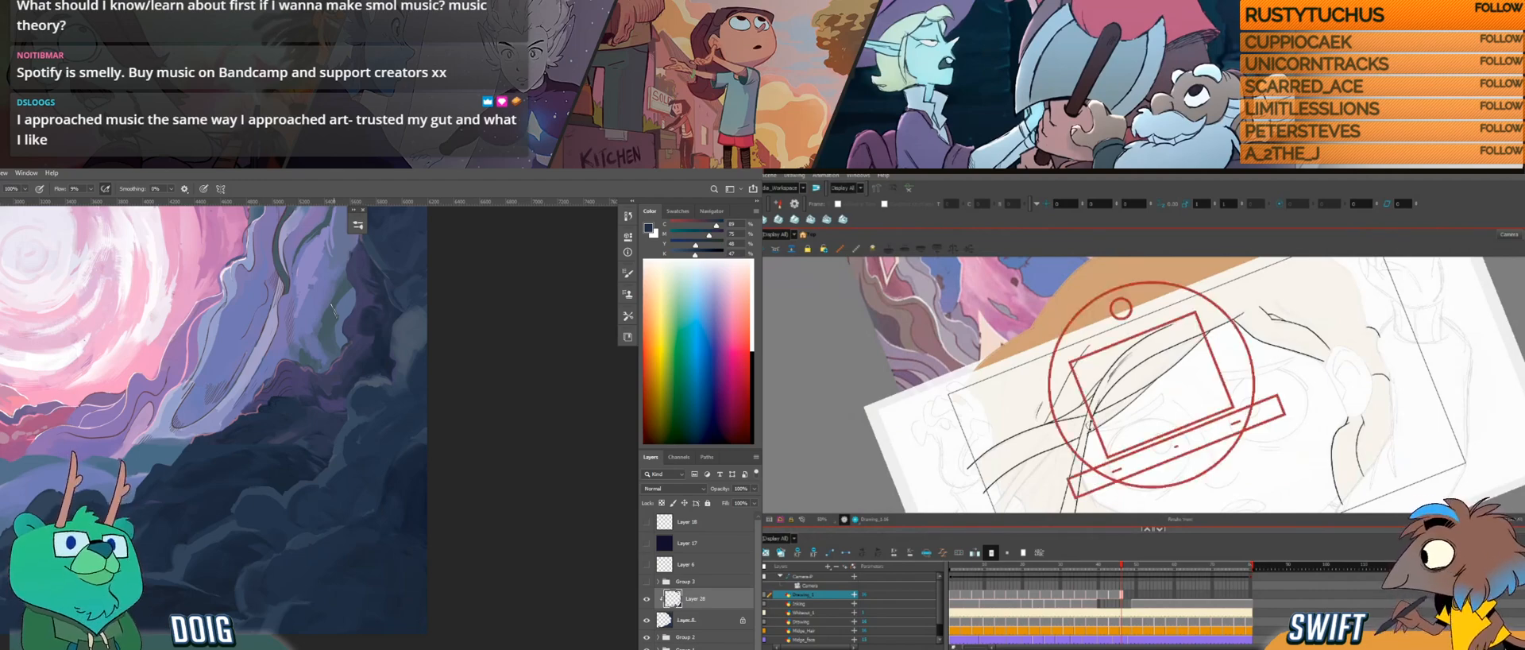
{"action": "left_click_drag", "start_coordinate": [1087, 435], "coordinate": [1097, 375]}
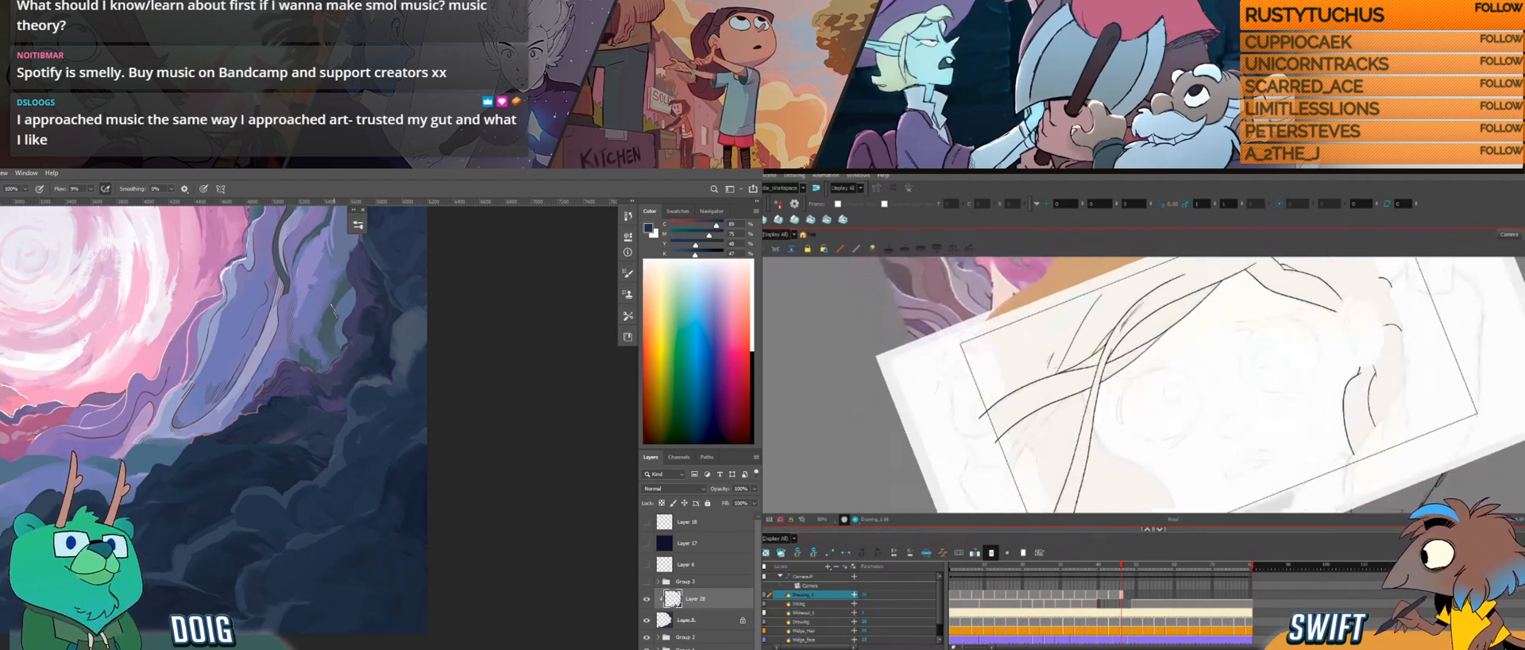
{"action": "key", "text": "ctrl+alt"}
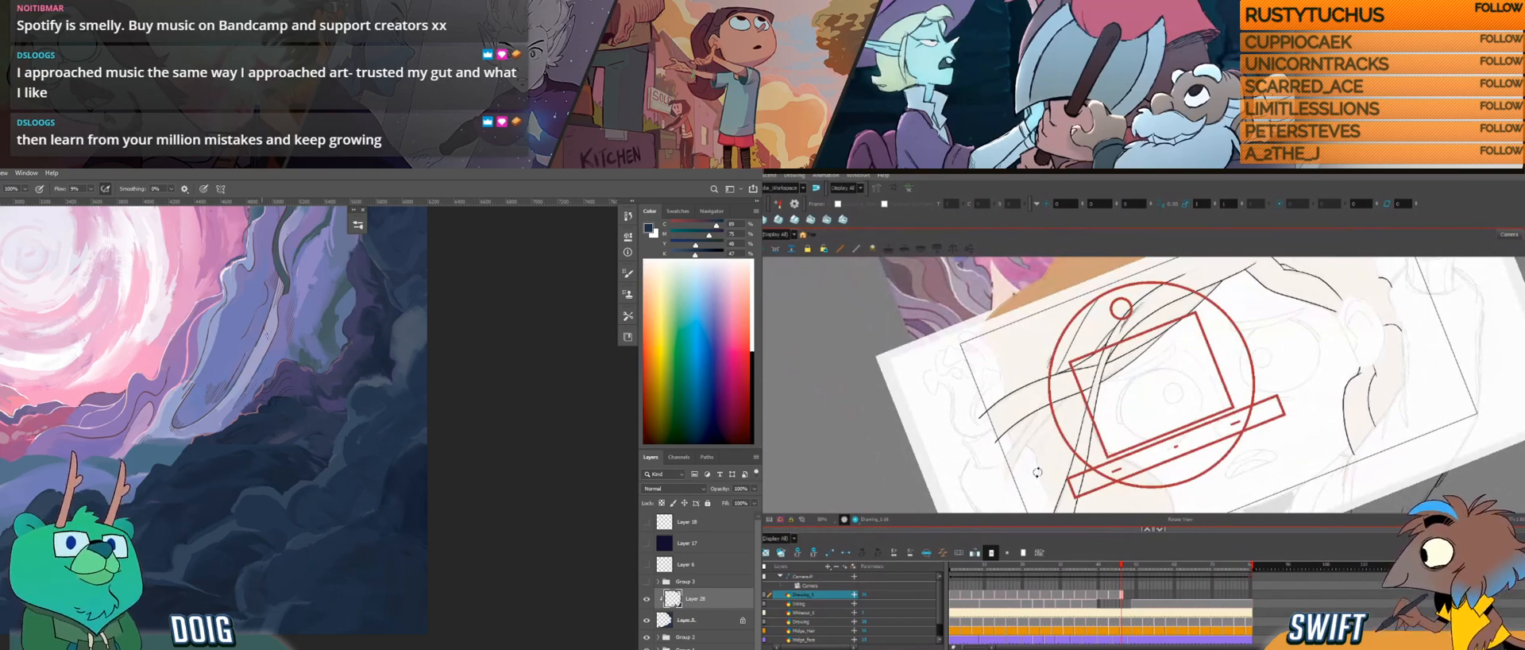
{"action": "key", "text": "ctrl+alt"}
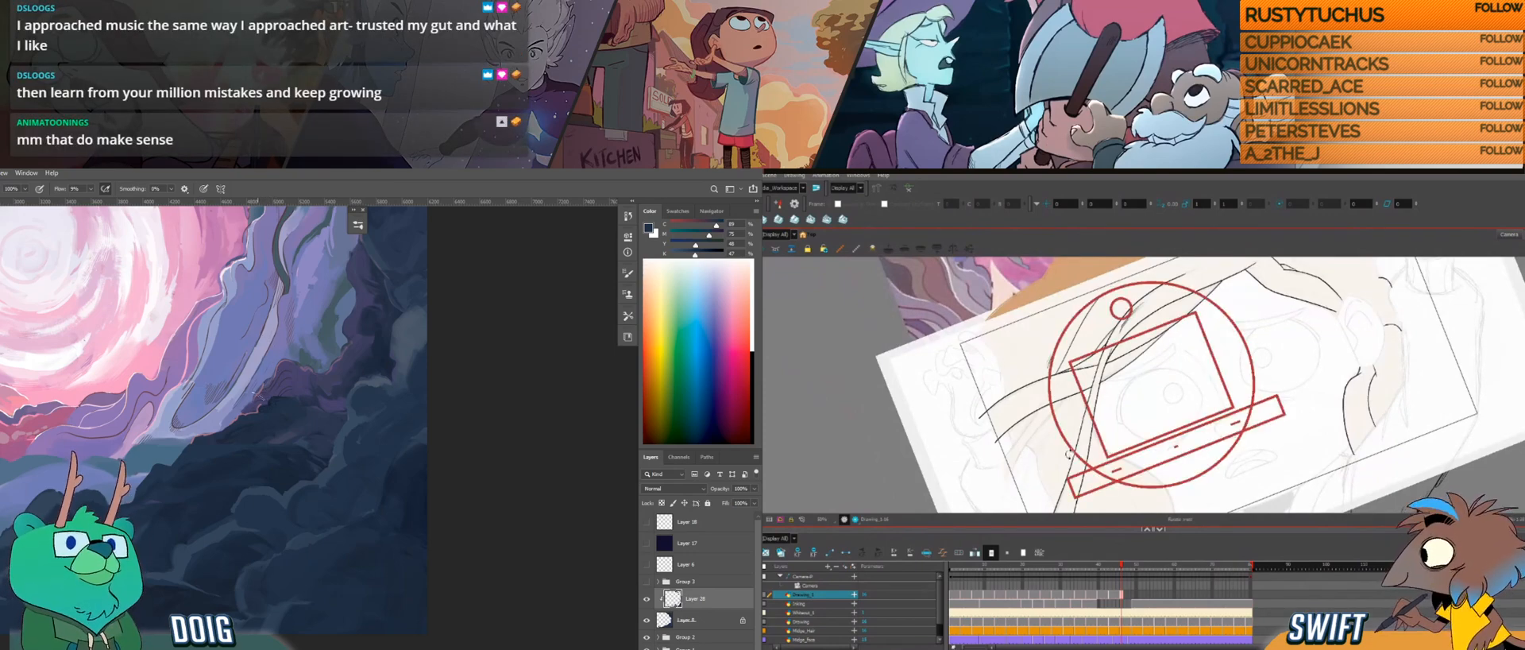
{"action": "left_click_drag", "start_coordinate": [1068, 467], "coordinate": [1091, 397]}
{"action": "key", "text": "space"}
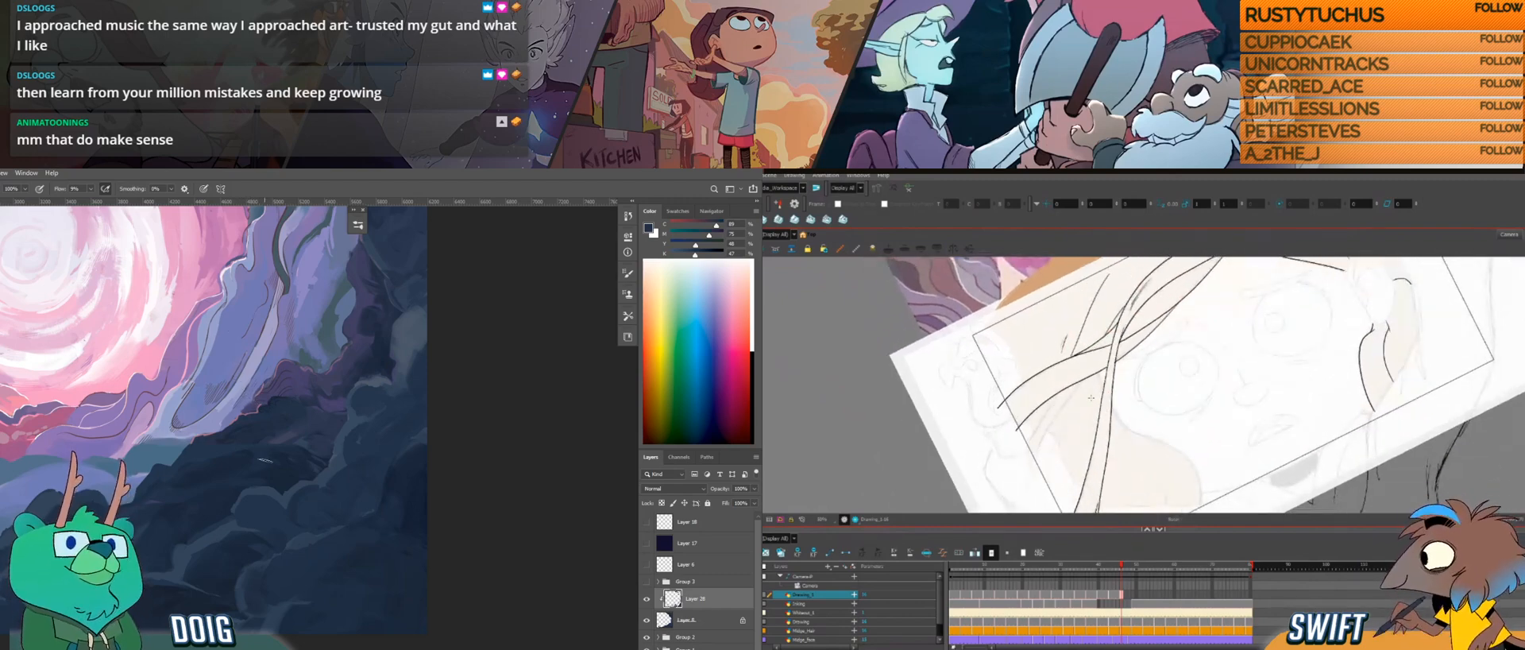
Step: In Photoshop, group the clipped dark rock detail layer with its base layer and hide the new group
{"action": "key", "text": "alt"}
{"action": "key", "text": "space"}
{"action": "left_click_drag", "start_coordinate": [224, 478], "coordinate": [330, 516]}
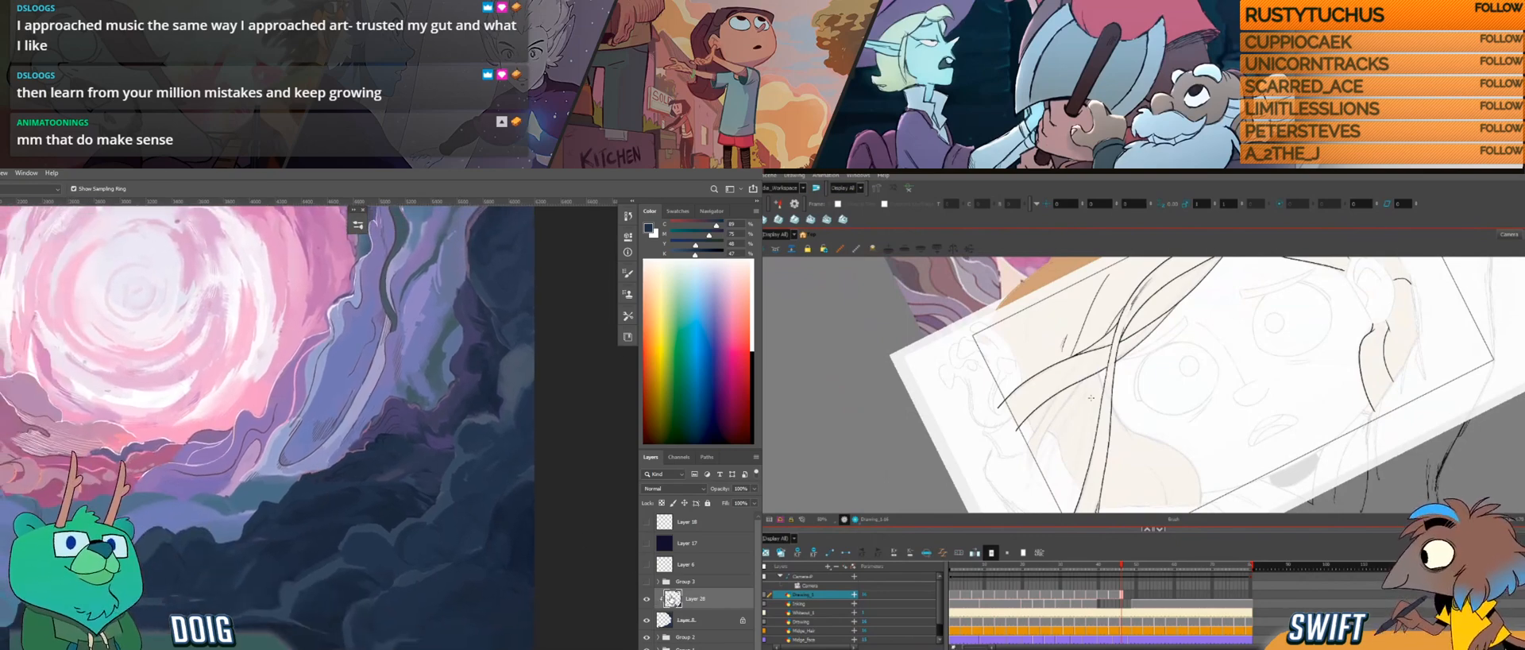
{"action": "left_click", "coordinate": [692, 616]}
{"action": "left_click", "coordinate": [692, 602], "text": "shift"}
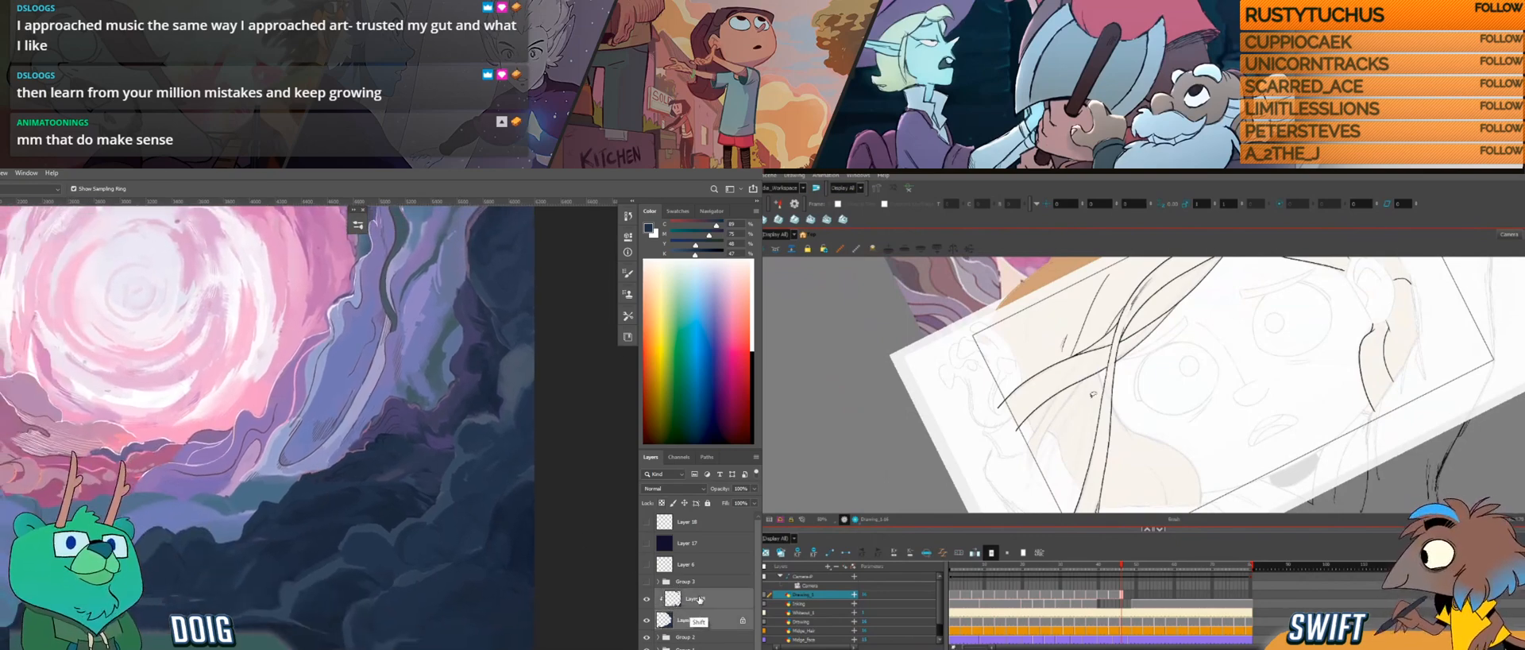
{"action": "key", "text": "ctrl+g"}
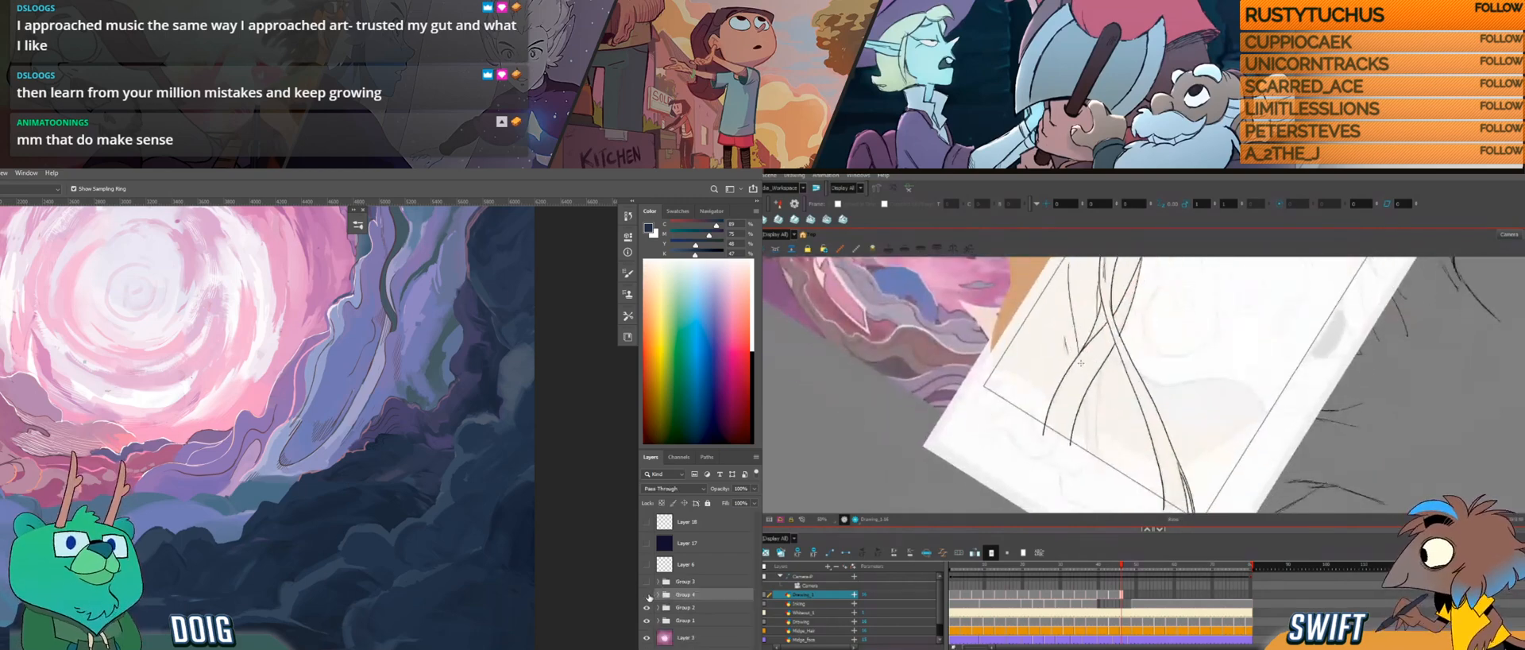
{"action": "left_click", "coordinate": [647, 595]}
Step: Toggle the visibility of the two remaining layer groups off and on to inspect the portal painting's underlying layers
{"action": "left_click", "coordinate": [647, 608]}
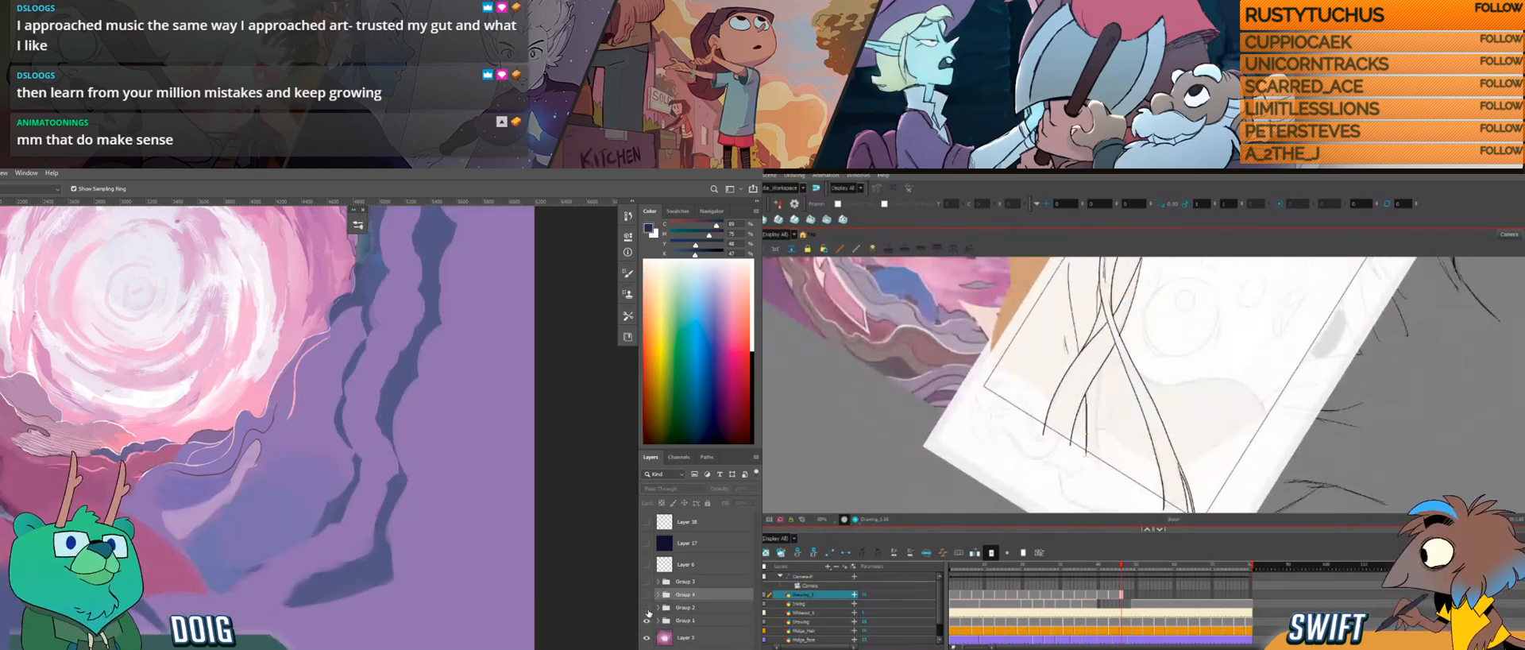
{"action": "left_click", "coordinate": [648, 609]}
{"action": "scroll", "coordinate": [216, 463], "scroll_direction": "down", "scroll_amount": 3}
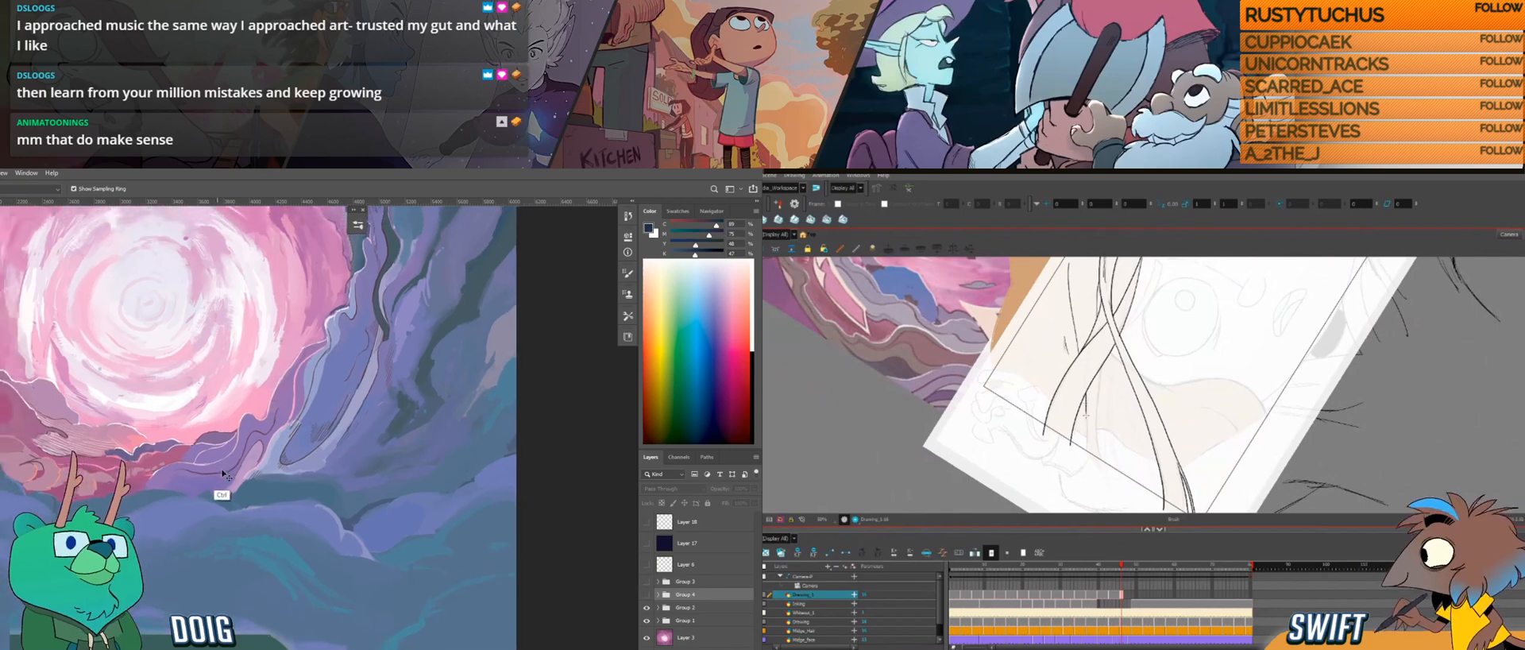
{"action": "left_click", "coordinate": [647, 621]}
{"action": "left_click", "coordinate": [647, 620]}
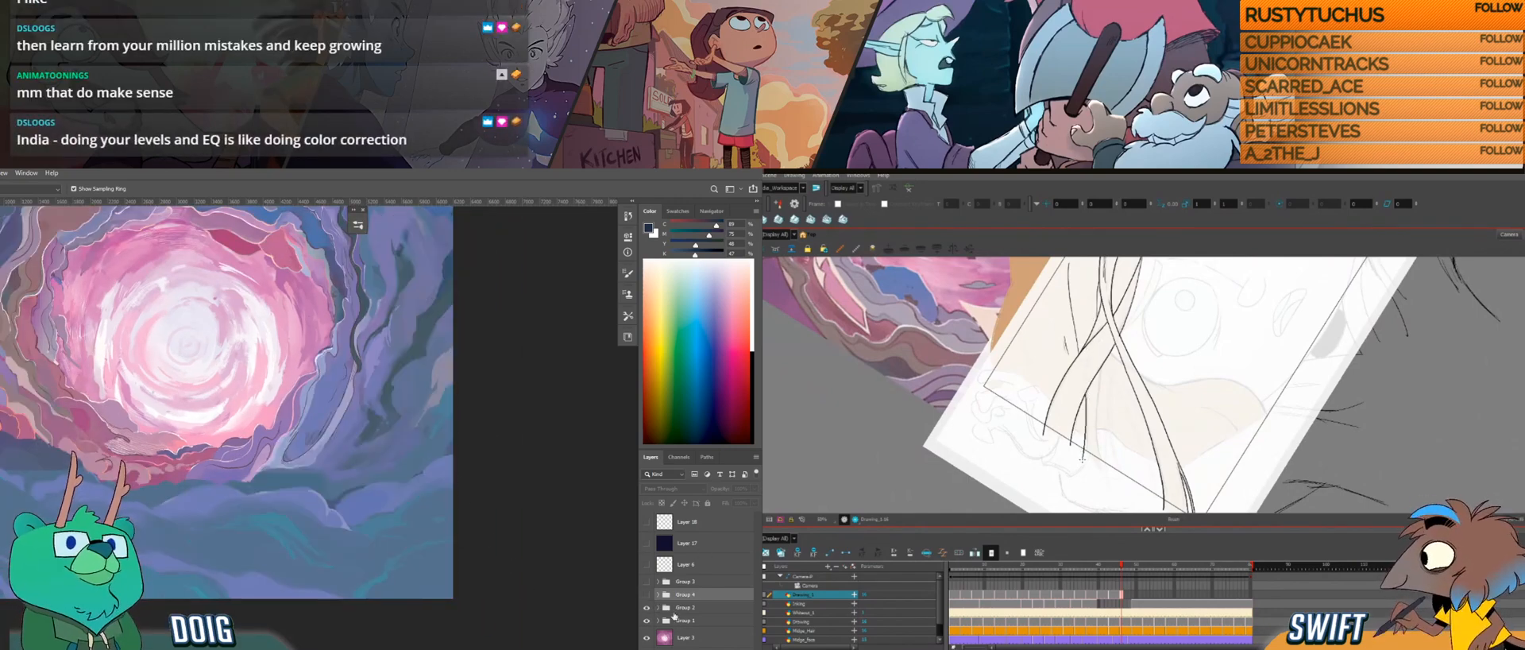
Step: In Photoshop, expand Group 2 and toggle the visibility of its individual layers to inspect what each contributes
{"action": "left_click", "coordinate": [672, 609]}
{"action": "left_click", "coordinate": [657, 607]}
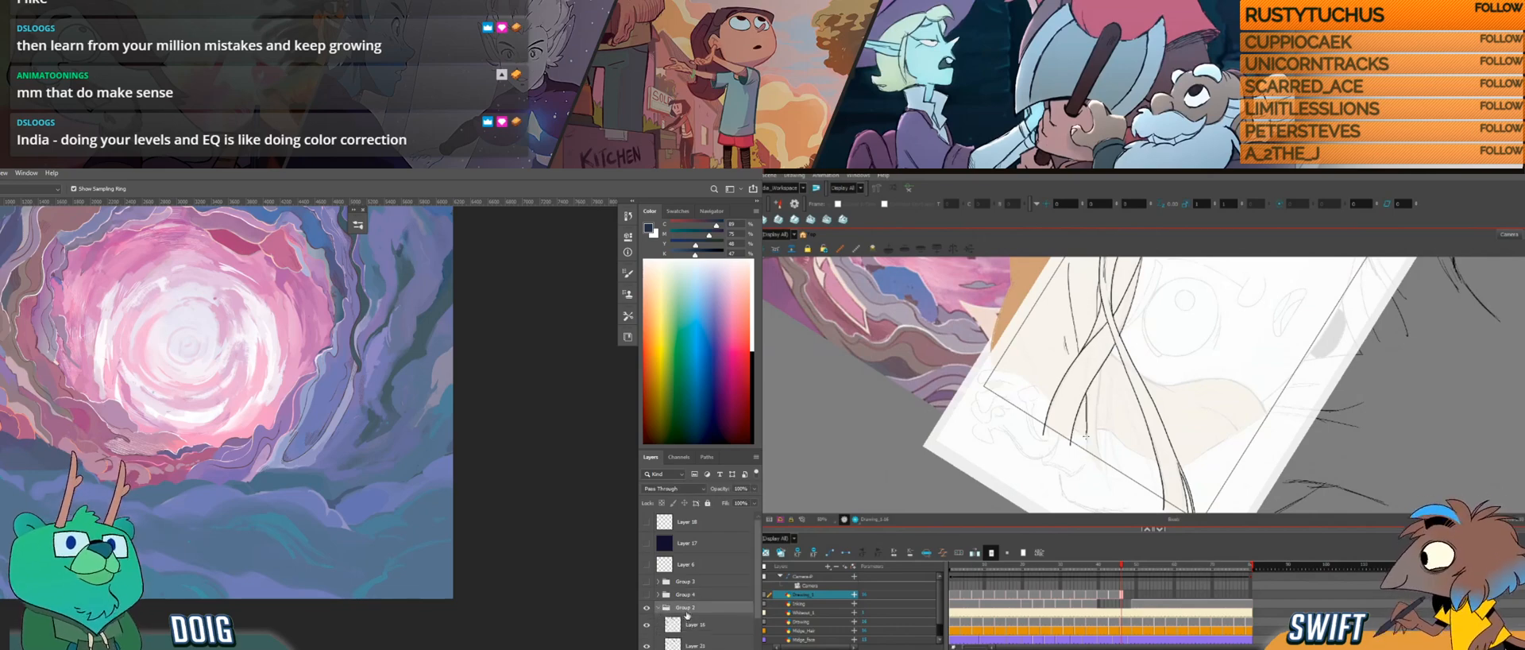
{"action": "left_click_drag", "start_coordinate": [758, 597], "coordinate": [757, 642]}
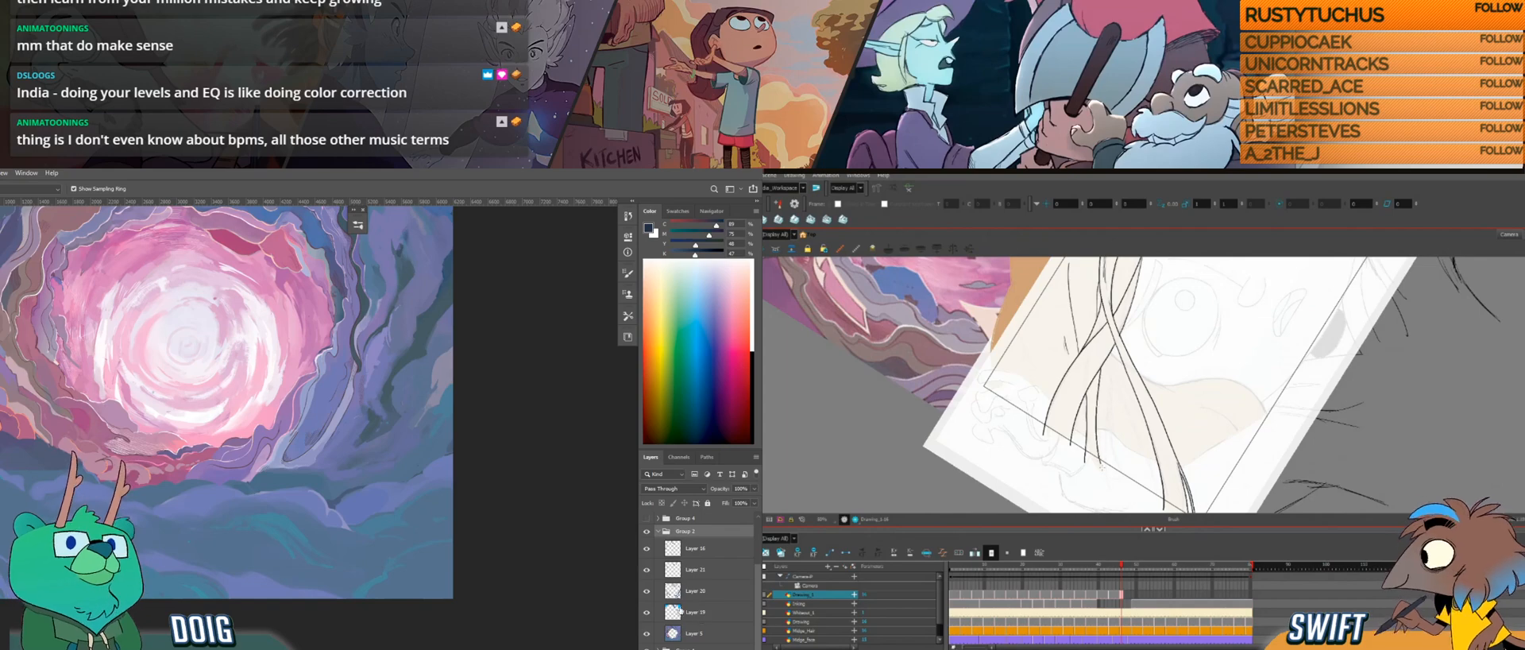
{"action": "left_click", "coordinate": [647, 548]}
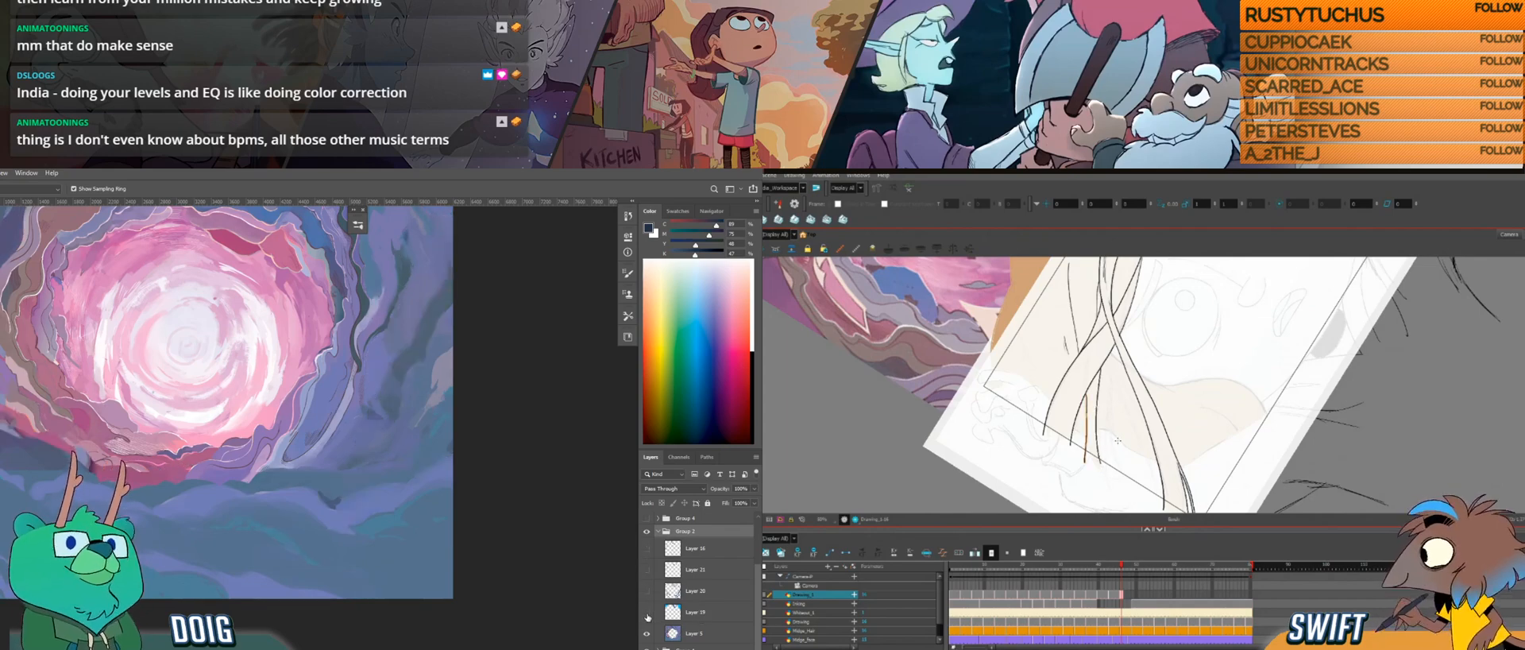
{"action": "left_click", "coordinate": [649, 570]}
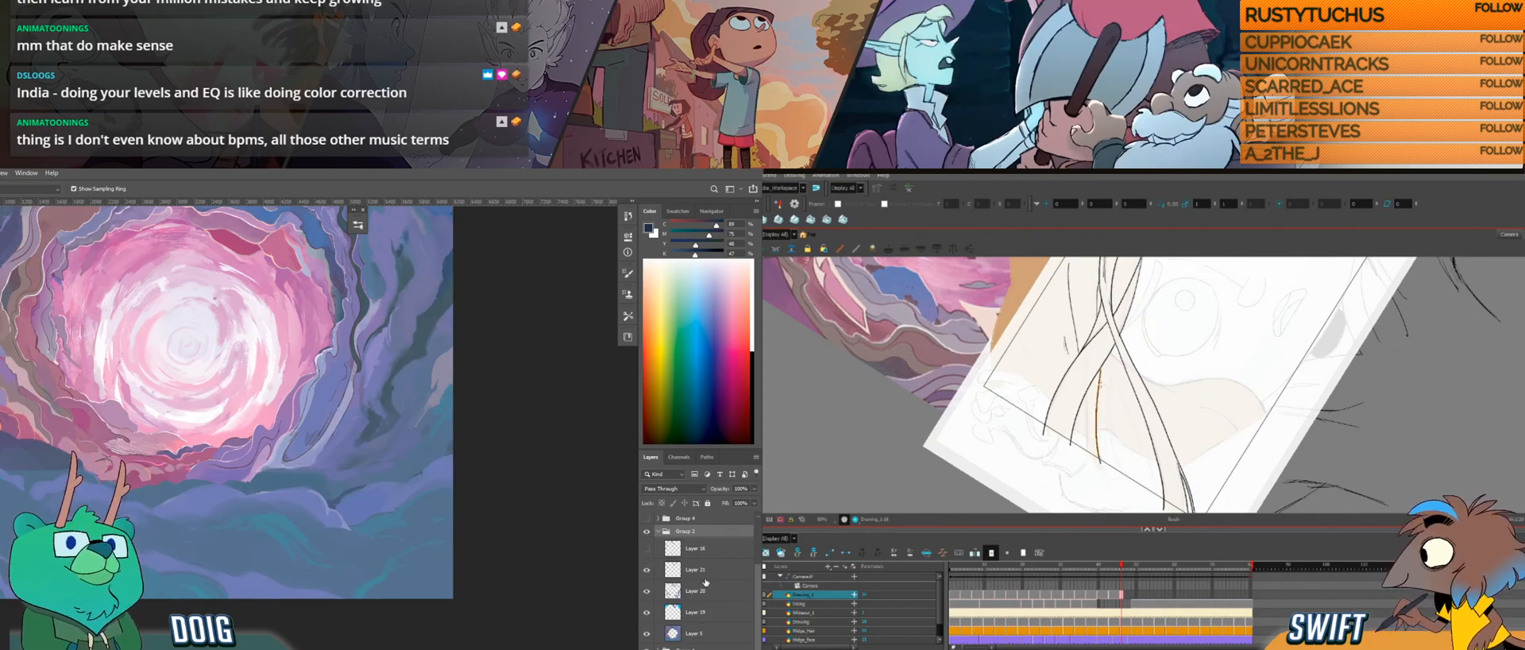
Step: Merge all the visible layers inside Group 2 and add a blank layer above, with the merged layer's outline loaded as a selection
{"action": "left_click", "coordinate": [691, 548]}
{"action": "left_click", "coordinate": [647, 550]}
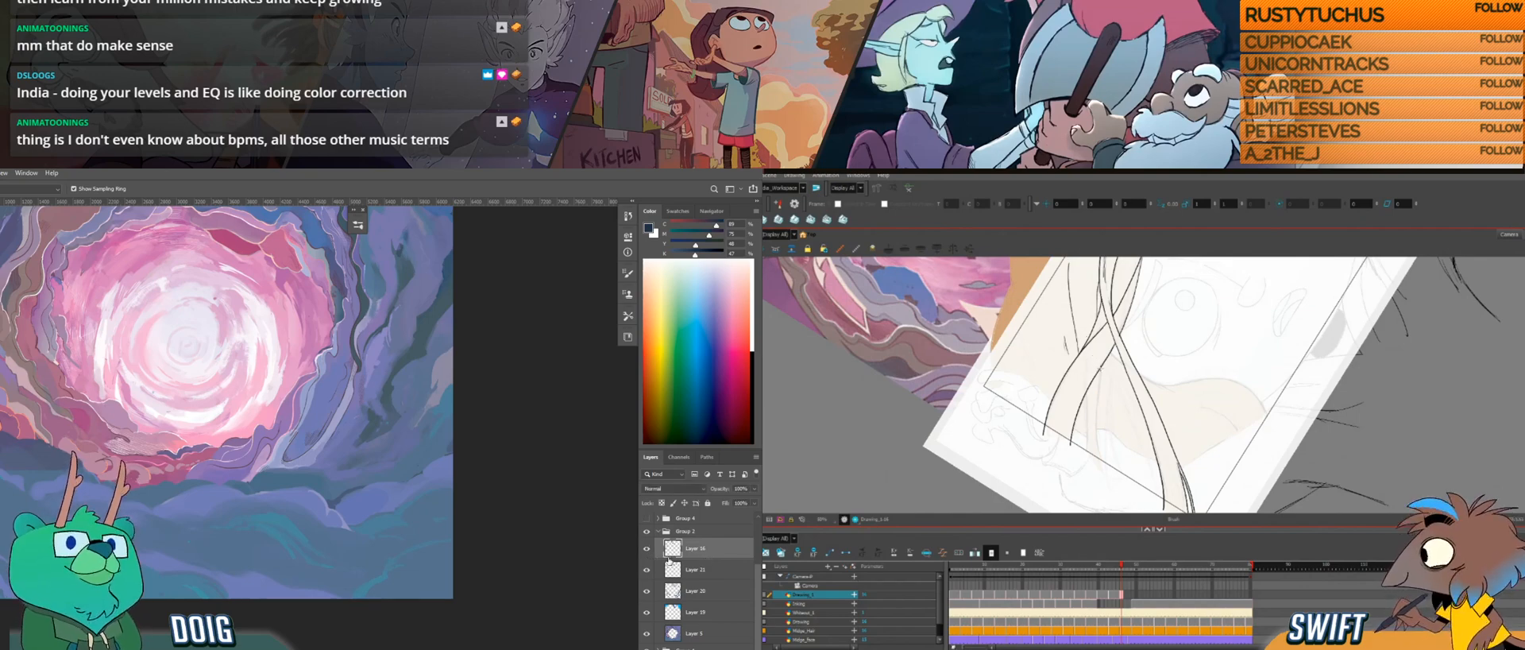
{"action": "left_click", "coordinate": [705, 634], "text": "shift"}
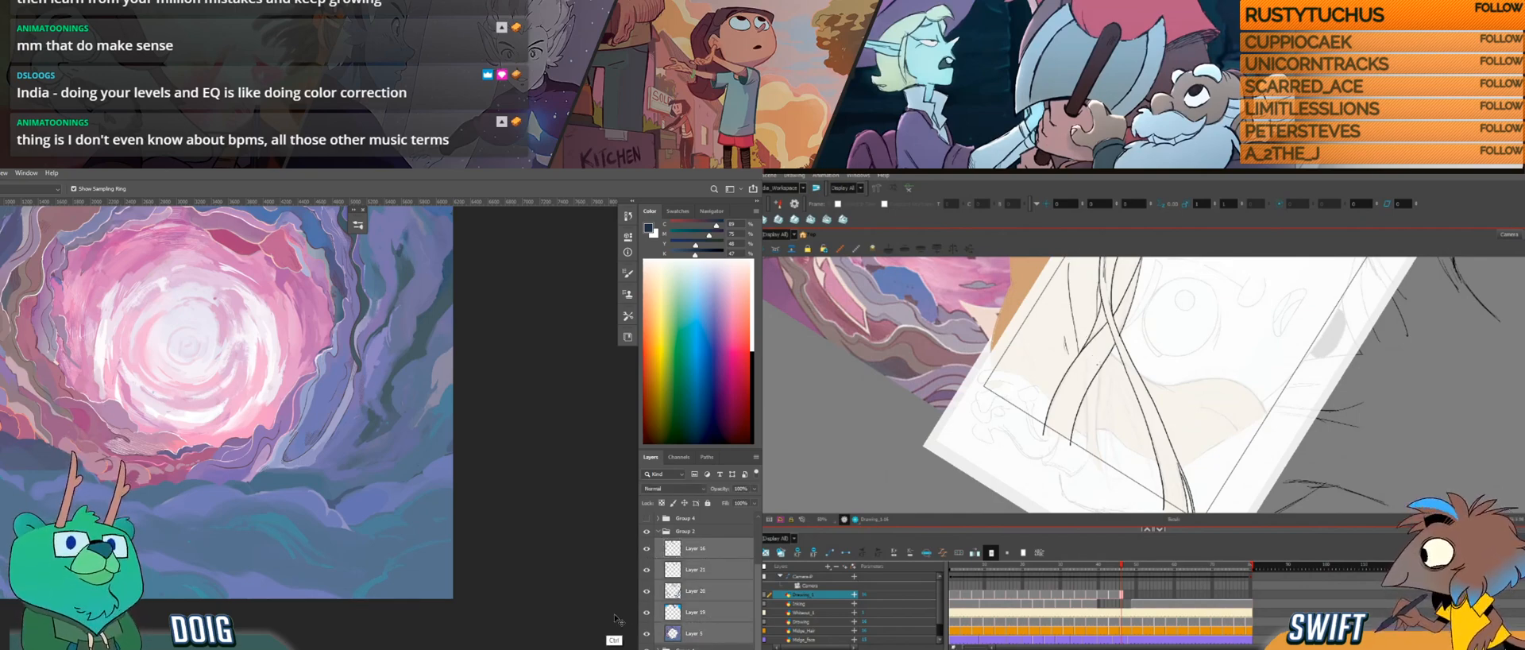
{"action": "key", "text": "ctrl+e"}
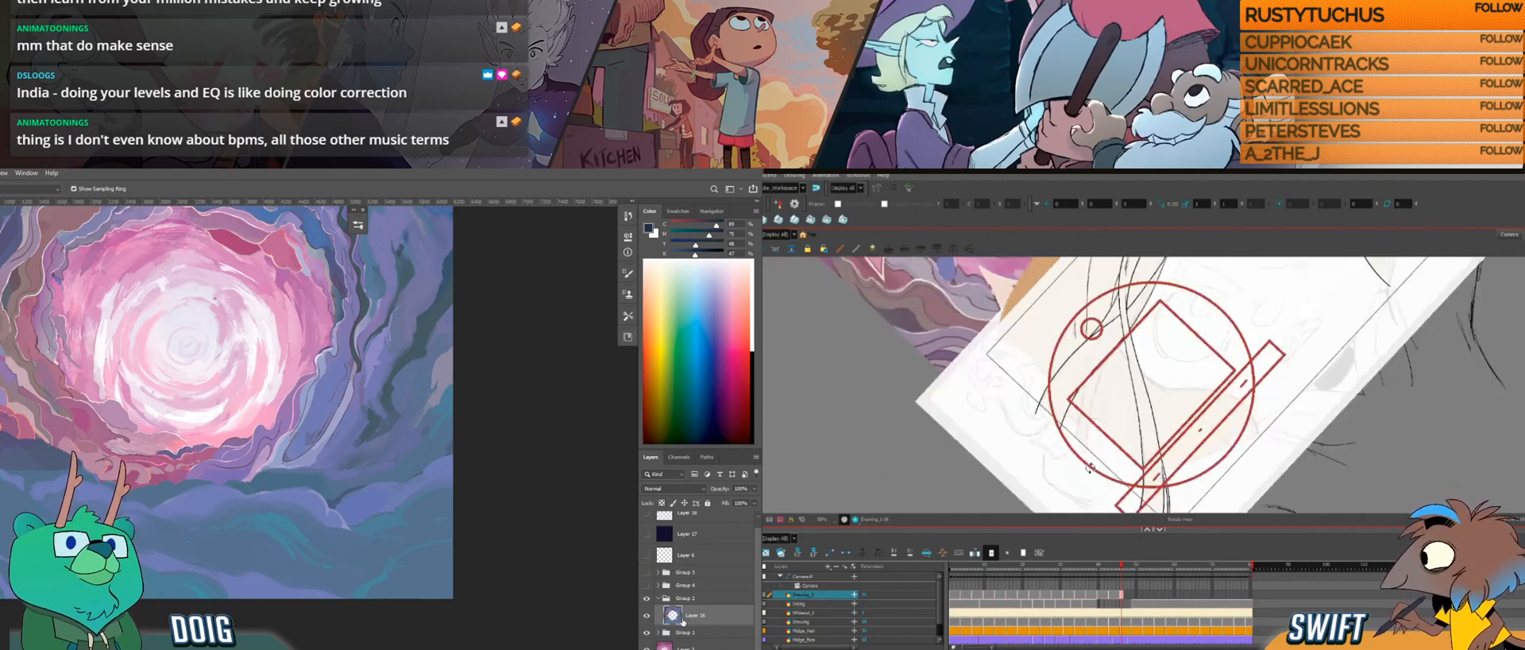
{"action": "left_click", "coordinate": [673, 616], "text": "ctrl"}
{"action": "key", "text": "ctrl+alt+shift+n"}
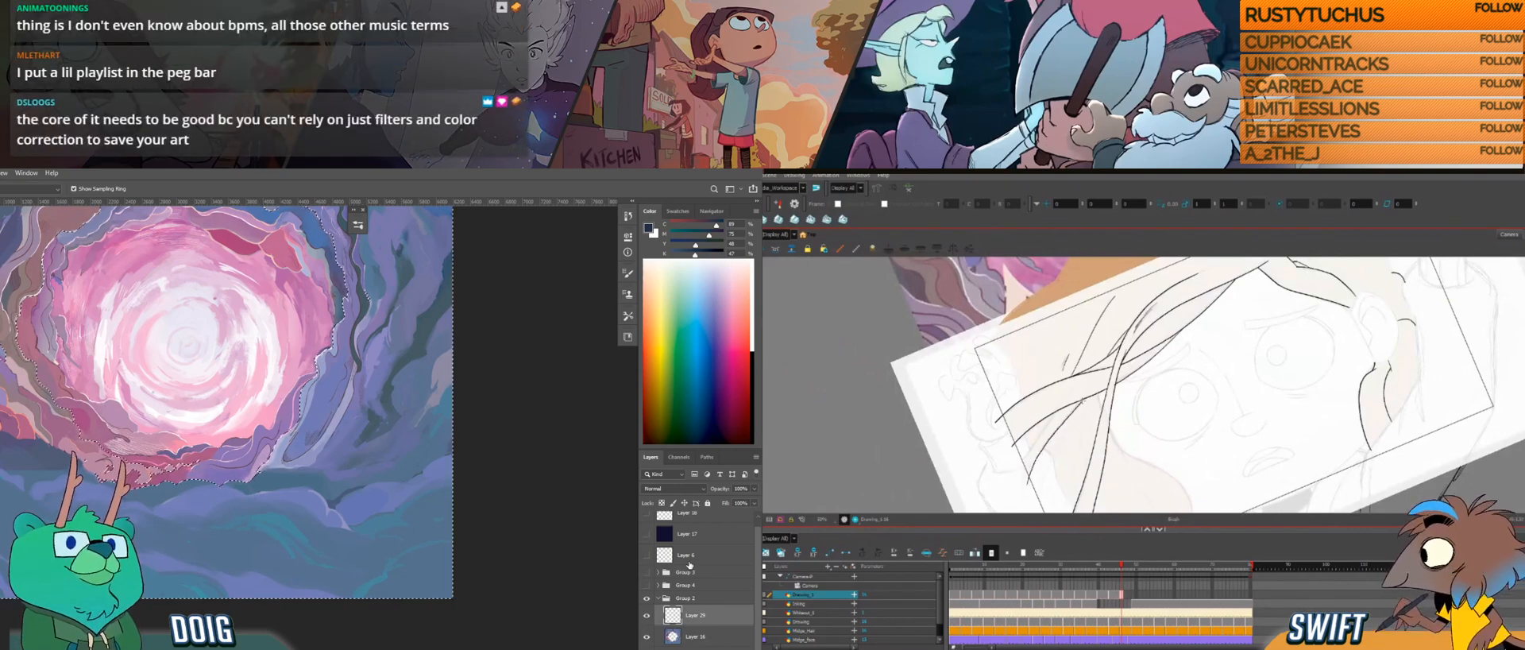
Step: In Harmony, try several times to draw the short line at the thin side strand's lower end, undoing each stroke
{"action": "left_click_drag", "start_coordinate": [1016, 468], "coordinate": [1049, 424]}
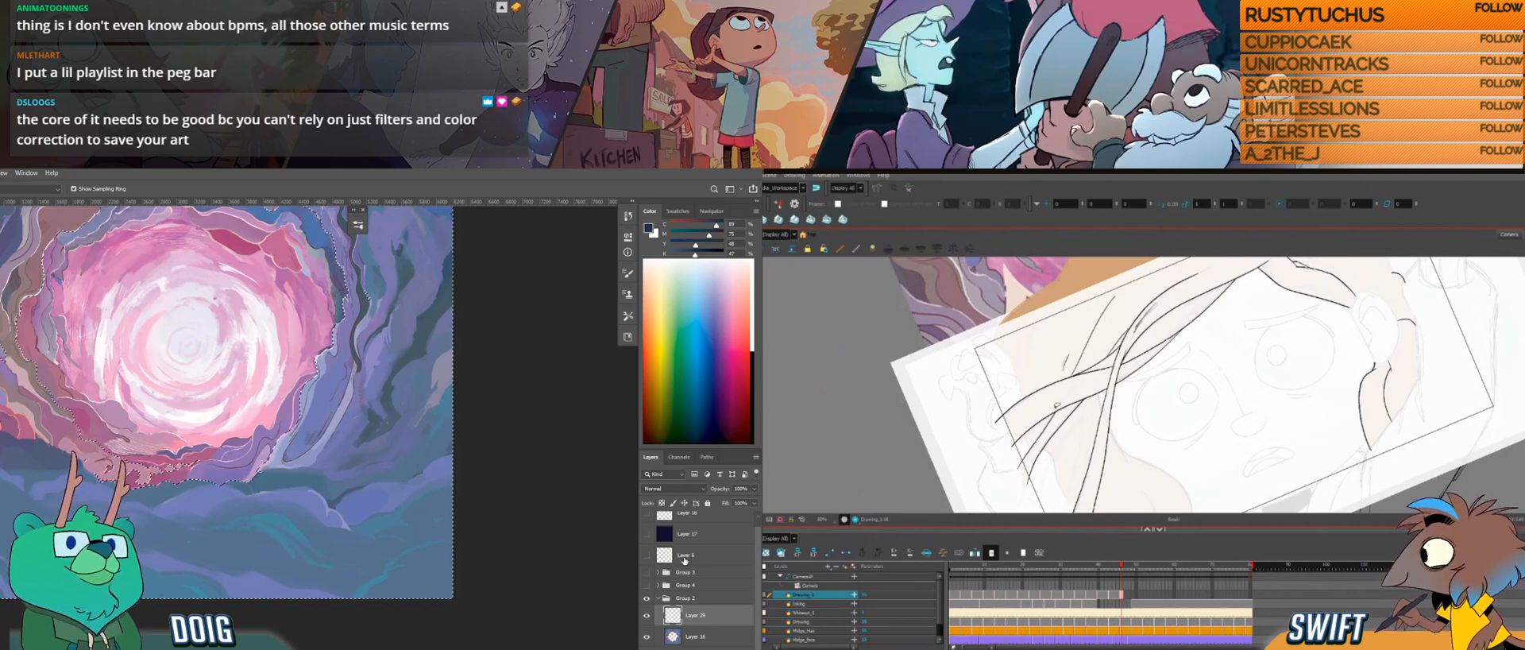
{"action": "key", "text": "ctrl+z"}
{"action": "left_click_drag", "start_coordinate": [1019, 468], "coordinate": [1041, 434]}
{"action": "key", "text": "ctrl+z"}
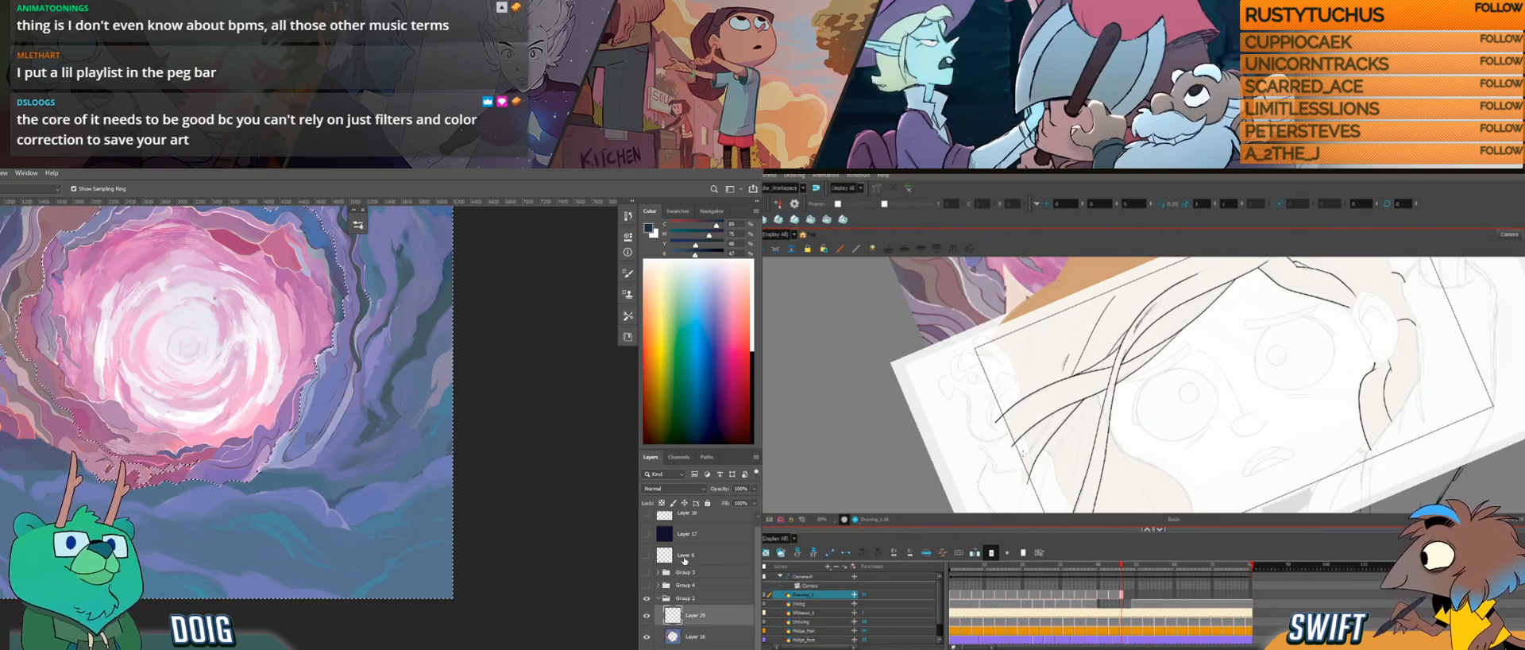
{"action": "left_click_drag", "start_coordinate": [1017, 467], "coordinate": [1051, 419]}
{"action": "key", "text": "ctrl+z"}
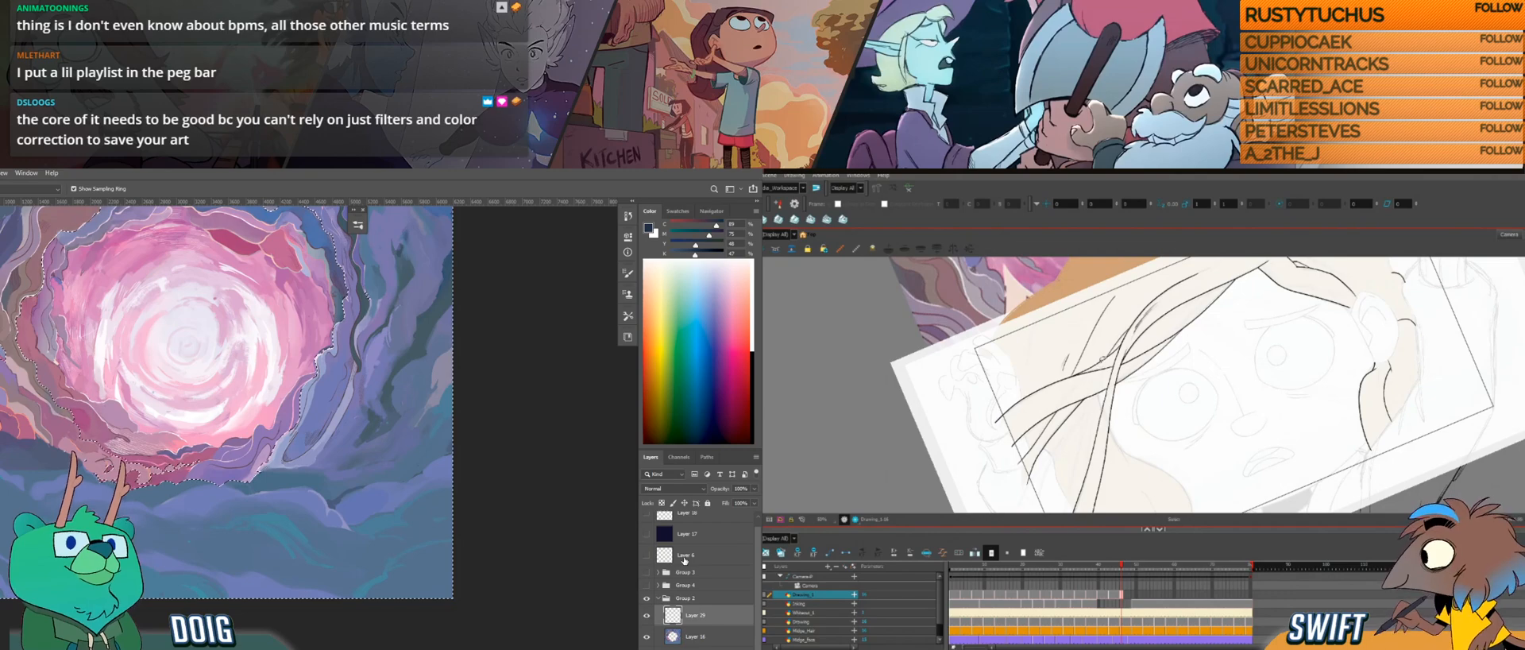
{"action": "key", "text": "ctrl+z"}
{"action": "left_click_drag", "start_coordinate": [1018, 466], "coordinate": [1059, 412]}
{"action": "key", "text": "ctrl+z"}
{"action": "key", "text": "ctrl+alt"}
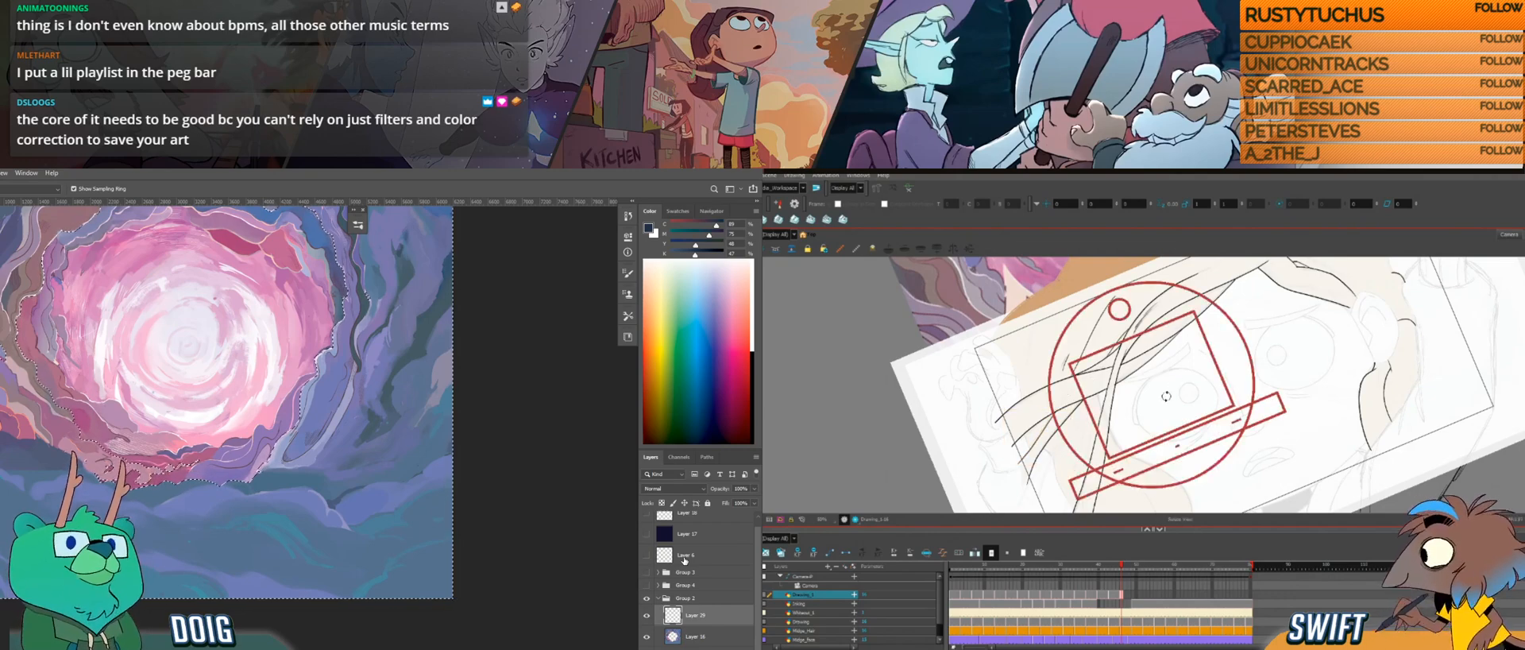
{"action": "left_click_drag", "start_coordinate": [1018, 465], "coordinate": [1059, 413]}
{"action": "key", "text": "ctrl+z"}
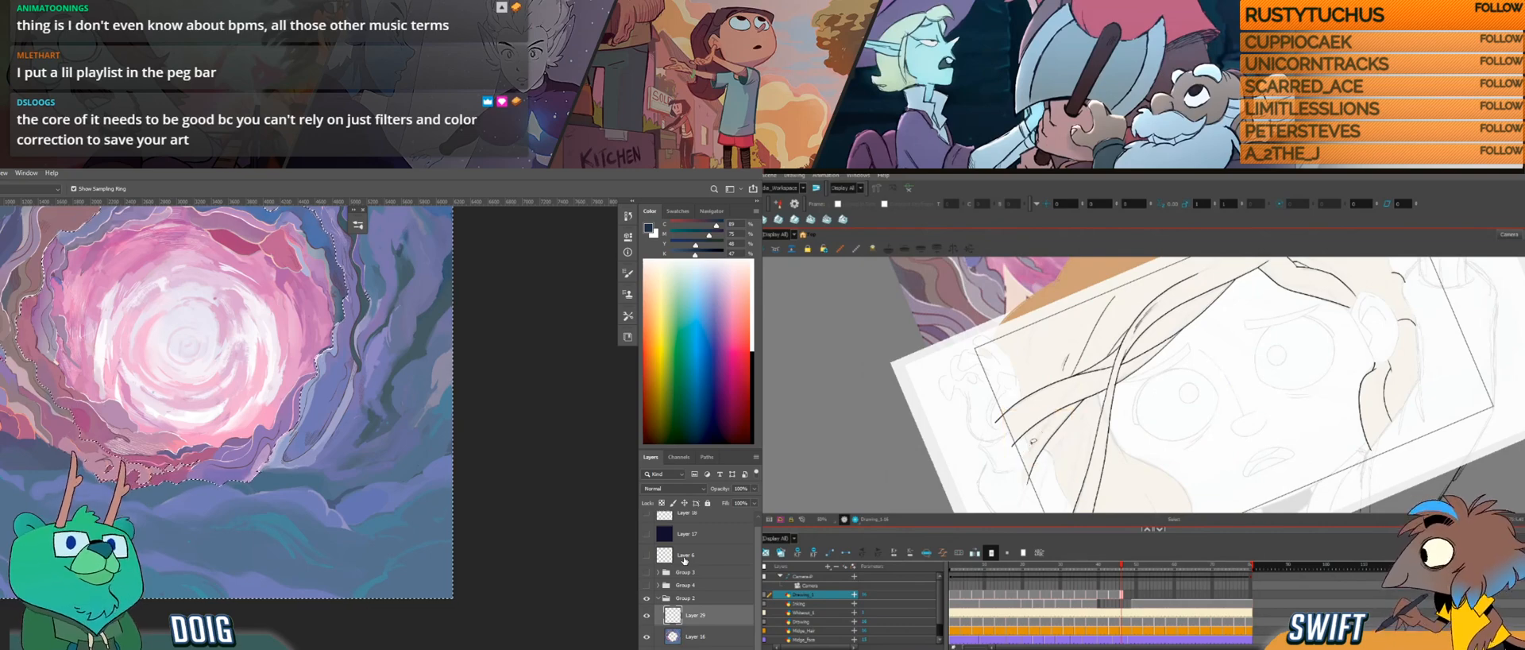
{"action": "left_click_drag", "start_coordinate": [1019, 464], "coordinate": [1056, 415]}
{"action": "key", "text": "ctrl+z"}
Step: Draw the thin side strand's short lower line, and undo a trial stroke near the hair beside the face
{"action": "mouse_move", "coordinate": [1020, 463]}
{"action": "left_mouse_down"}
{"action": "mouse_move", "coordinate": [1096, 379]}
{"action": "mouse_move", "coordinate": [1184, 376]}
{"action": "left_mouse_up"}
{"action": "left_click_drag", "start_coordinate": [1318, 401], "coordinate": [1201, 380]}
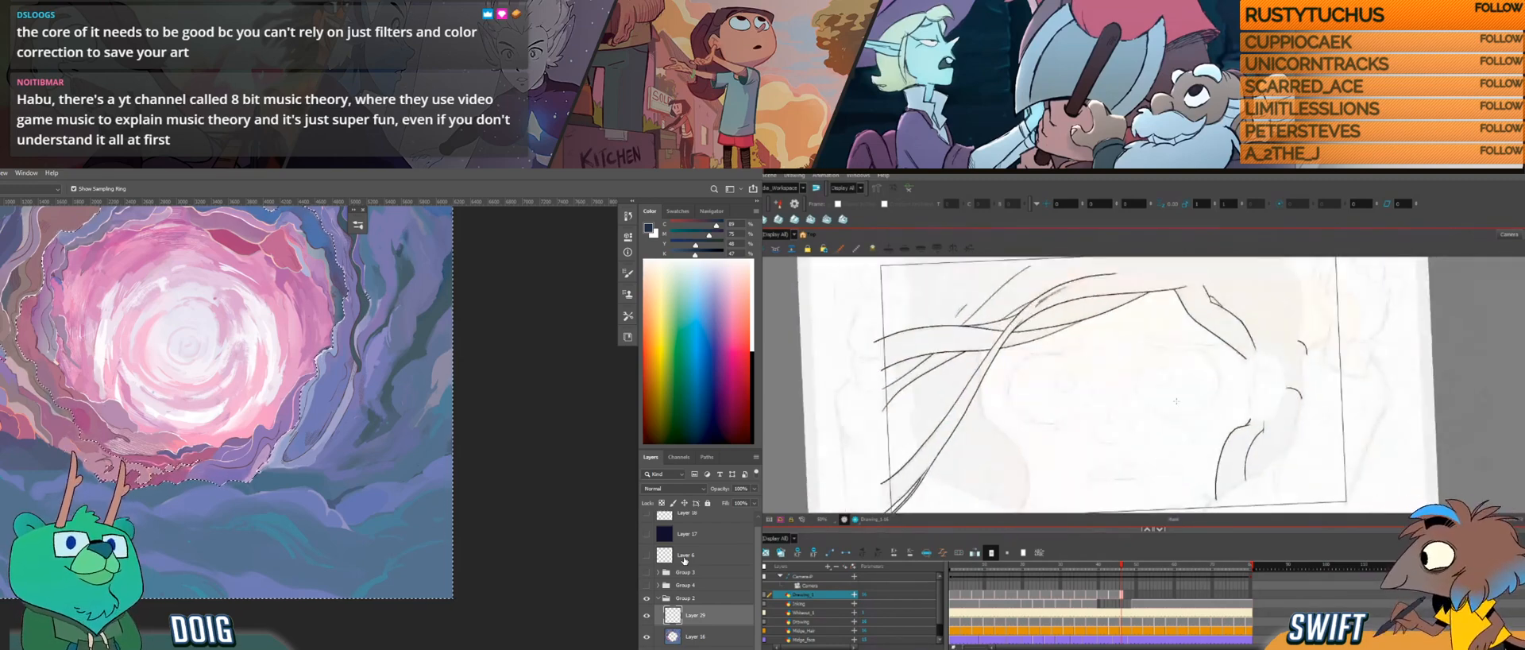
{"action": "mouse_move", "coordinate": [1072, 455]}
{"action": "left_mouse_down"}
{"action": "mouse_move", "coordinate": [1050, 345]}
{"action": "mouse_move", "coordinate": [1007, 442]}
{"action": "mouse_move", "coordinate": [1011, 483]}
{"action": "mouse_move", "coordinate": [976, 437]}
{"action": "mouse_move", "coordinate": [989, 415]}
{"action": "mouse_move", "coordinate": [1007, 433]}
{"action": "left_mouse_up"}
{"action": "key", "text": "ctrl+z"}
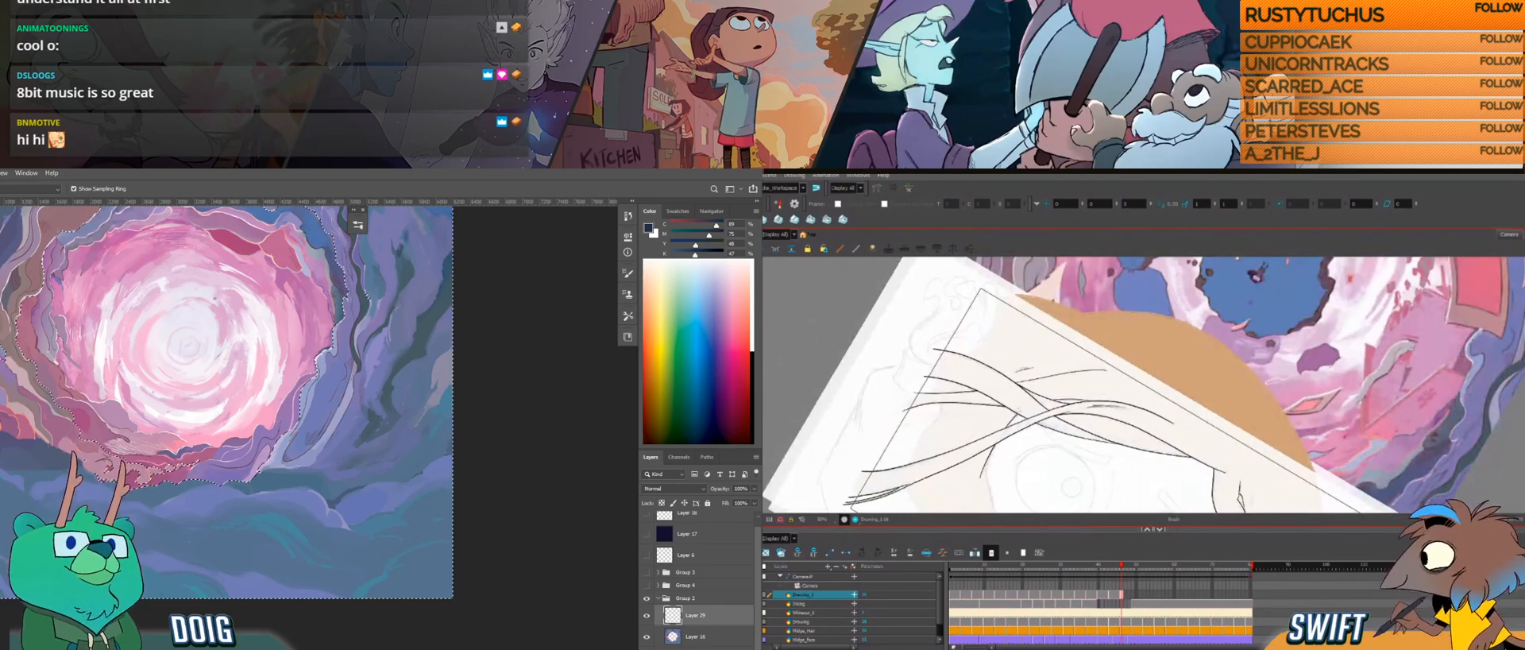
Step: In Photoshop, add a Levels adjustment masked to the selection and darken its midtones; in Harmony, start the hair edge beside the face
{"action": "left_click", "coordinate": [700, 647]}
{"action": "left_click_drag", "start_coordinate": [987, 465], "coordinate": [1003, 392]}
{"action": "left_click", "coordinate": [735, 554]}
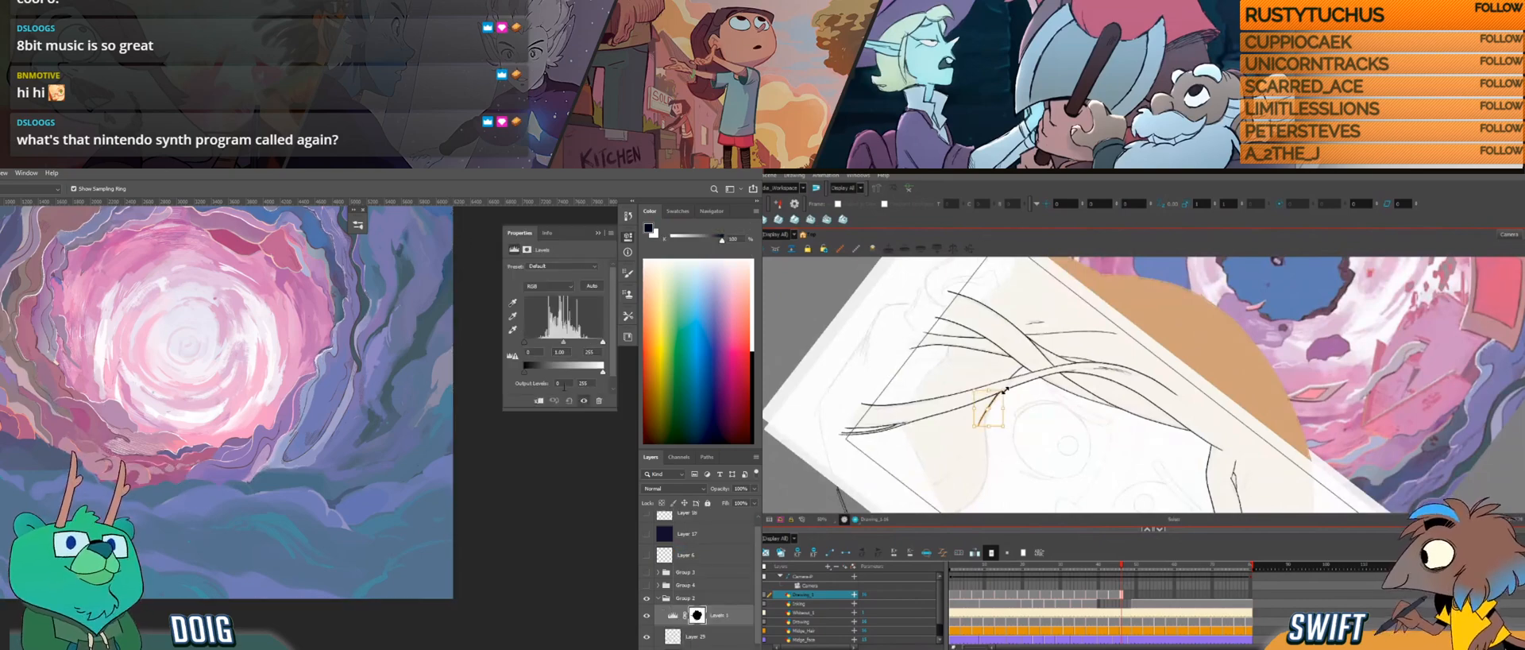
{"action": "key", "text": "alt+b"}
{"action": "left_click_drag", "start_coordinate": [566, 344], "coordinate": [577, 347]}
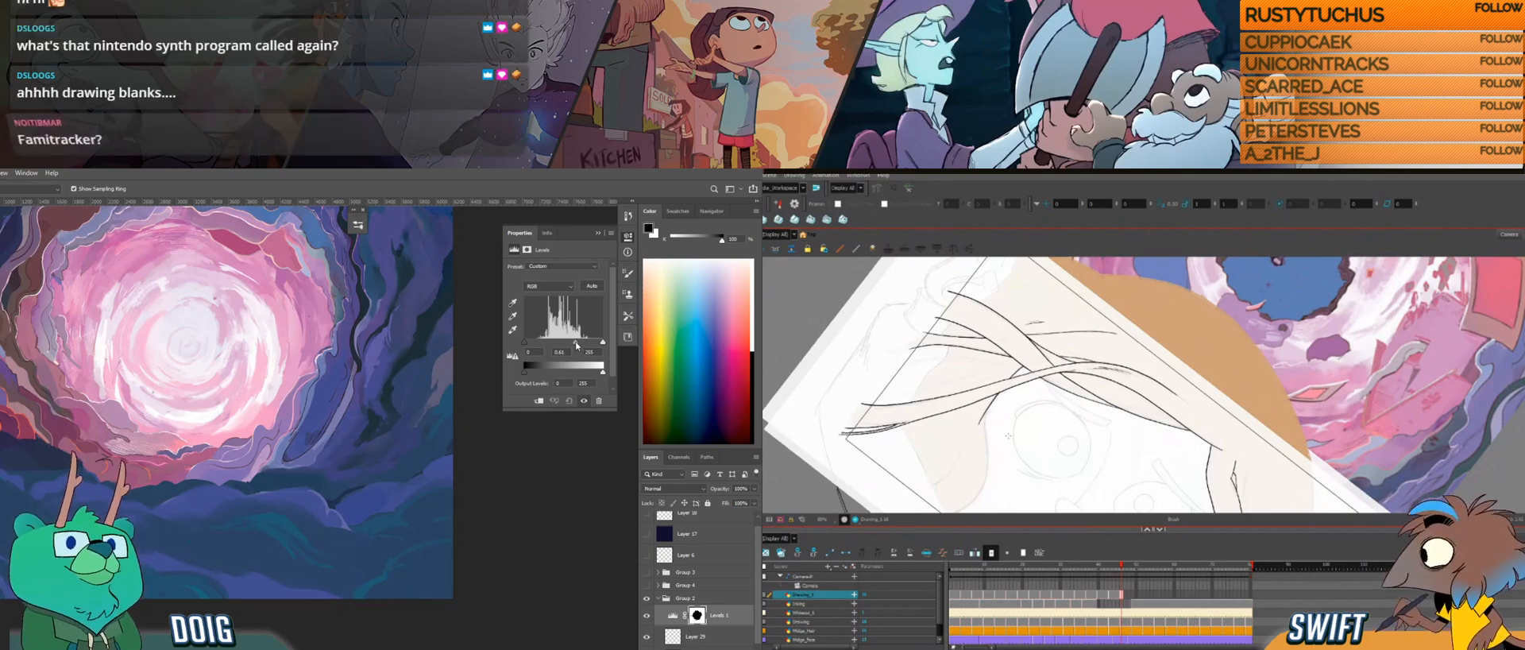
{"action": "left_click", "coordinate": [597, 234]}
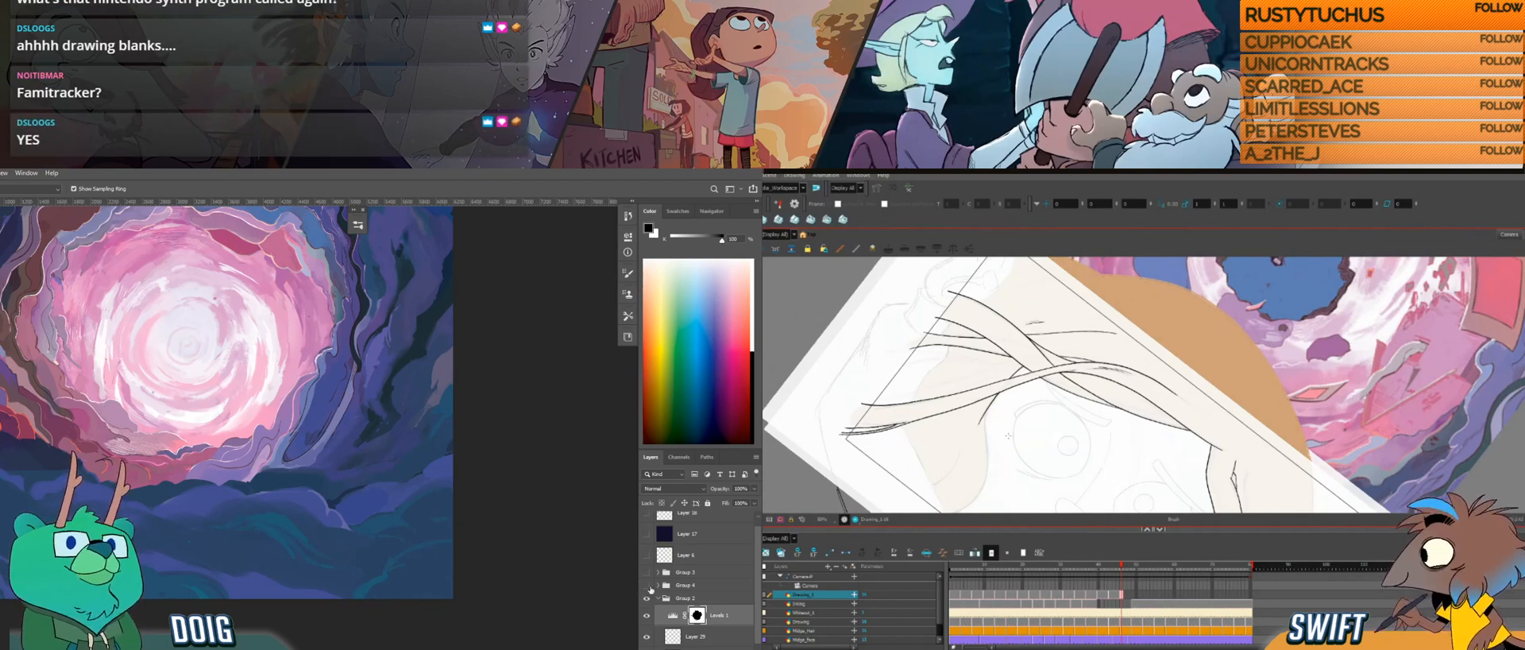
Step: In Photoshop, show Group 4 and Group 3 again and toggle the Levels adjustment to compare its effect on the painting
{"action": "left_click", "coordinate": [646, 585]}
{"action": "left_click", "coordinate": [647, 572]}
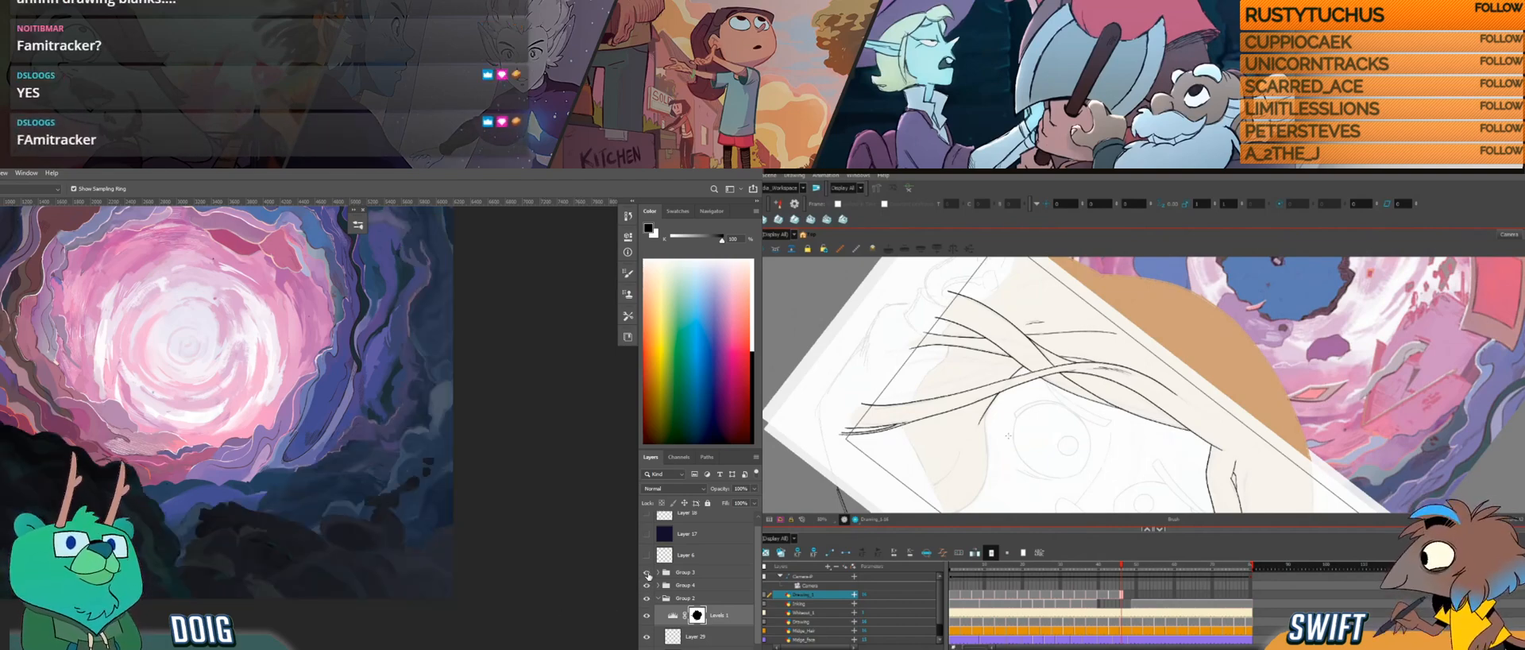
{"action": "scroll", "coordinate": [291, 400], "scroll_direction": "up", "scroll_amount": 5}
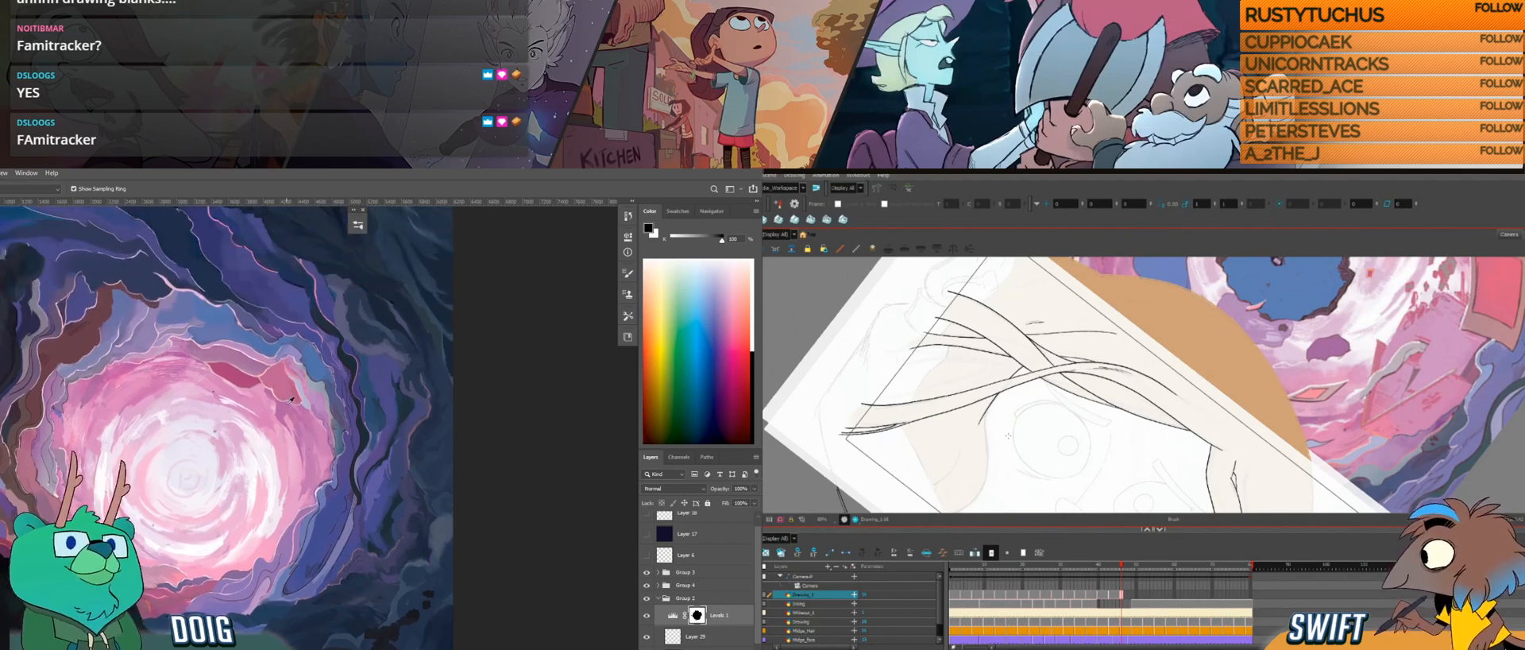
{"action": "mouse_move", "coordinate": [999, 456]}
{"action": "left_mouse_down"}
{"action": "mouse_move", "coordinate": [988, 411]}
{"action": "mouse_move", "coordinate": [998, 445]}
{"action": "left_mouse_up"}
{"action": "left_click", "coordinate": [648, 618]}
{"action": "left_click", "coordinate": [648, 620]}
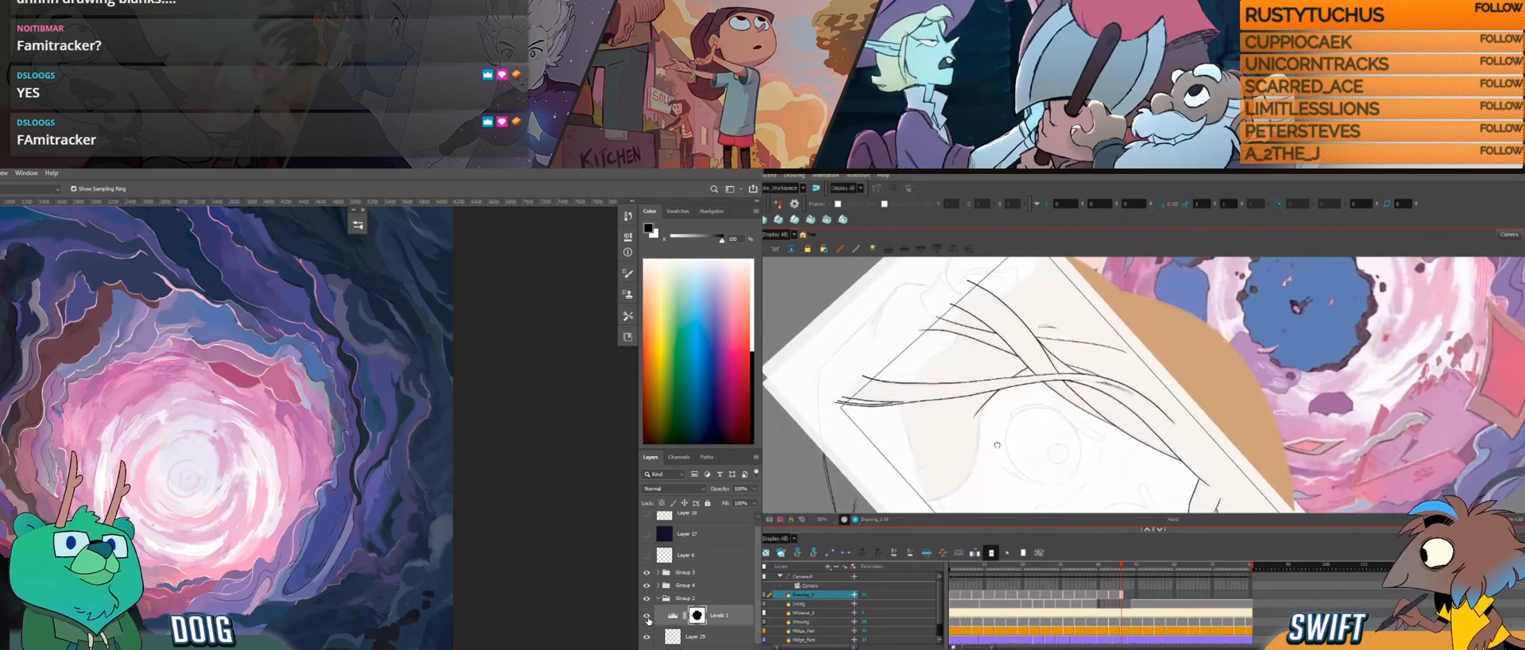
{"action": "left_click", "coordinate": [648, 621]}
{"action": "left_click", "coordinate": [648, 621]}
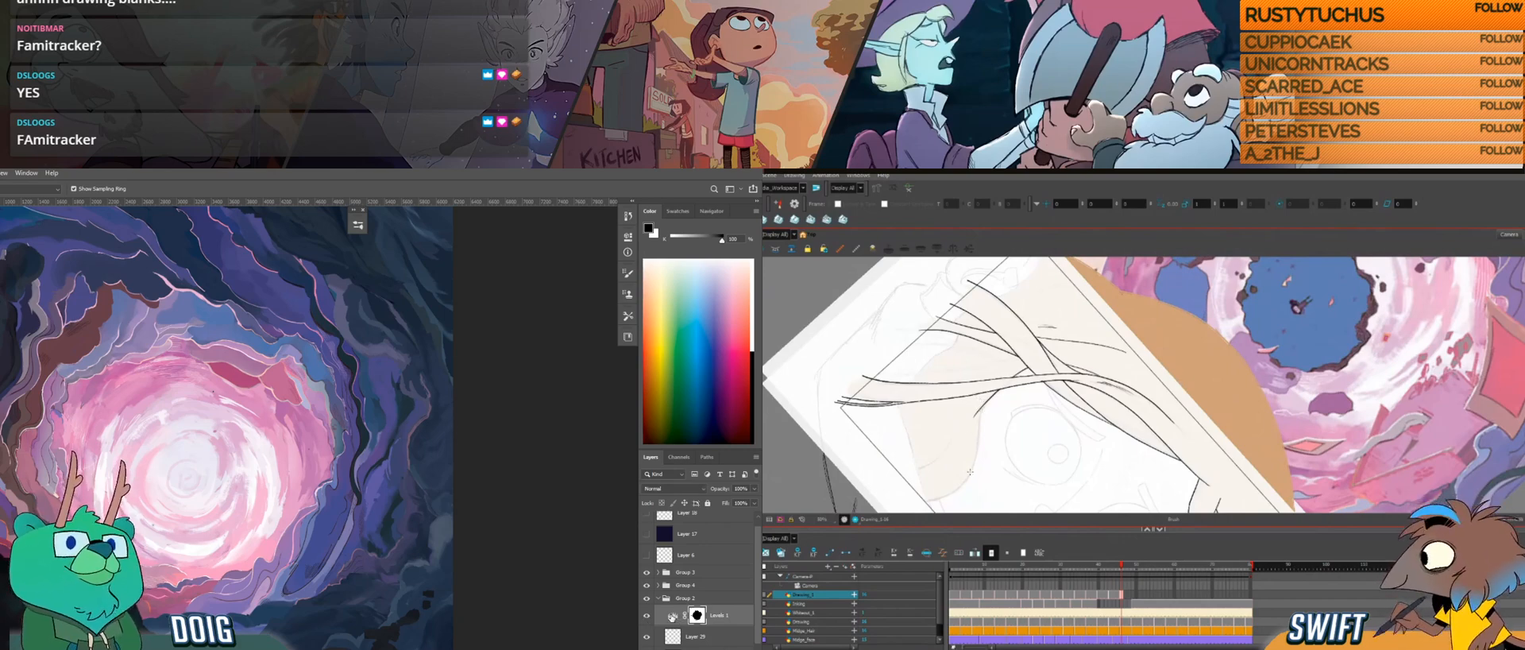
Step: In Harmony, extend the curved hair edge beside the face downward from the crossing side strands
{"action": "left_click_drag", "start_coordinate": [972, 472], "coordinate": [978, 438]}
{"action": "key", "text": "ctrl+alt"}
{"action": "left_click_drag", "start_coordinate": [989, 466], "coordinate": [1078, 383]}
{"action": "left_click_drag", "start_coordinate": [1041, 455], "coordinate": [1073, 404]}
Step: In Photoshop, reopen the Levels adjustment and lighten its midtones slightly
{"action": "double_click", "coordinate": [671, 617]}
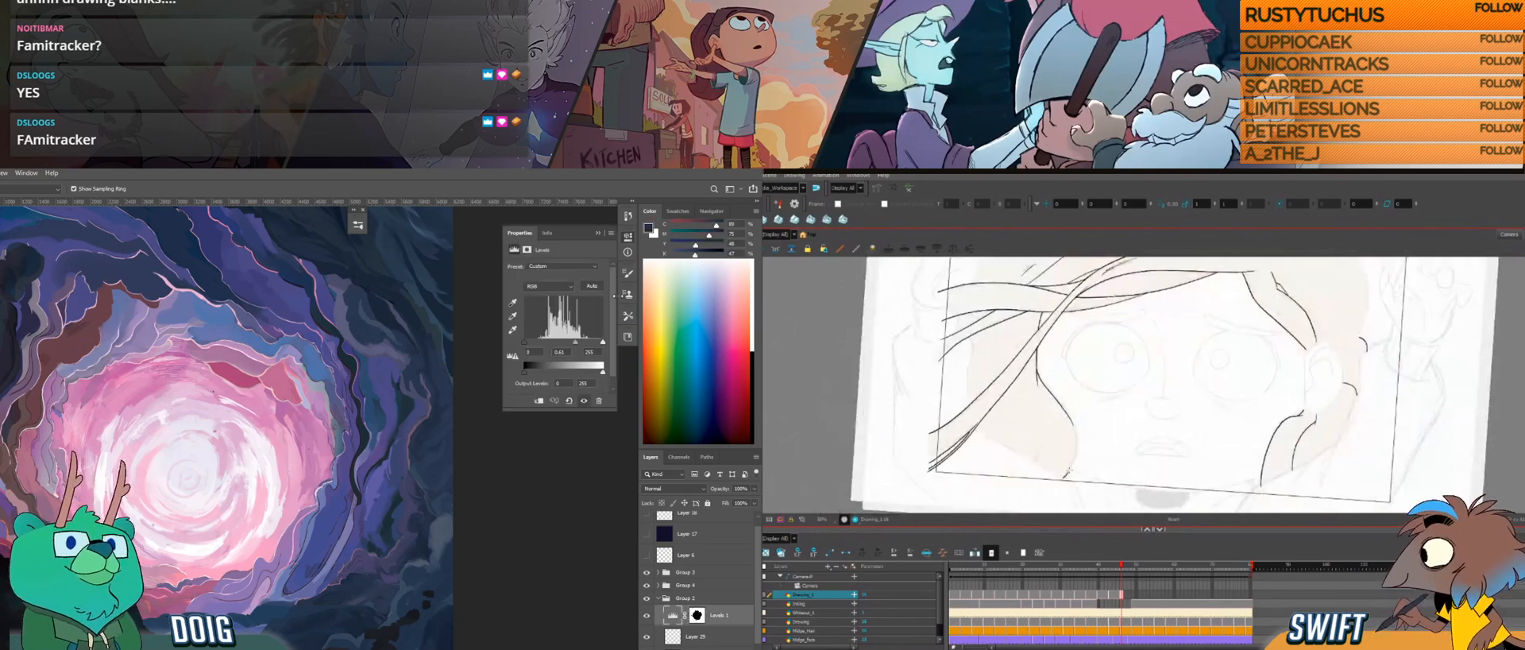
{"action": "left_click_drag", "start_coordinate": [576, 342], "coordinate": [573, 343]}
{"action": "key", "text": "ctrl+alt"}
{"action": "left_click_drag", "start_coordinate": [1094, 445], "coordinate": [1060, 405]}
{"action": "left_click_drag", "start_coordinate": [574, 343], "coordinate": [575, 344]}
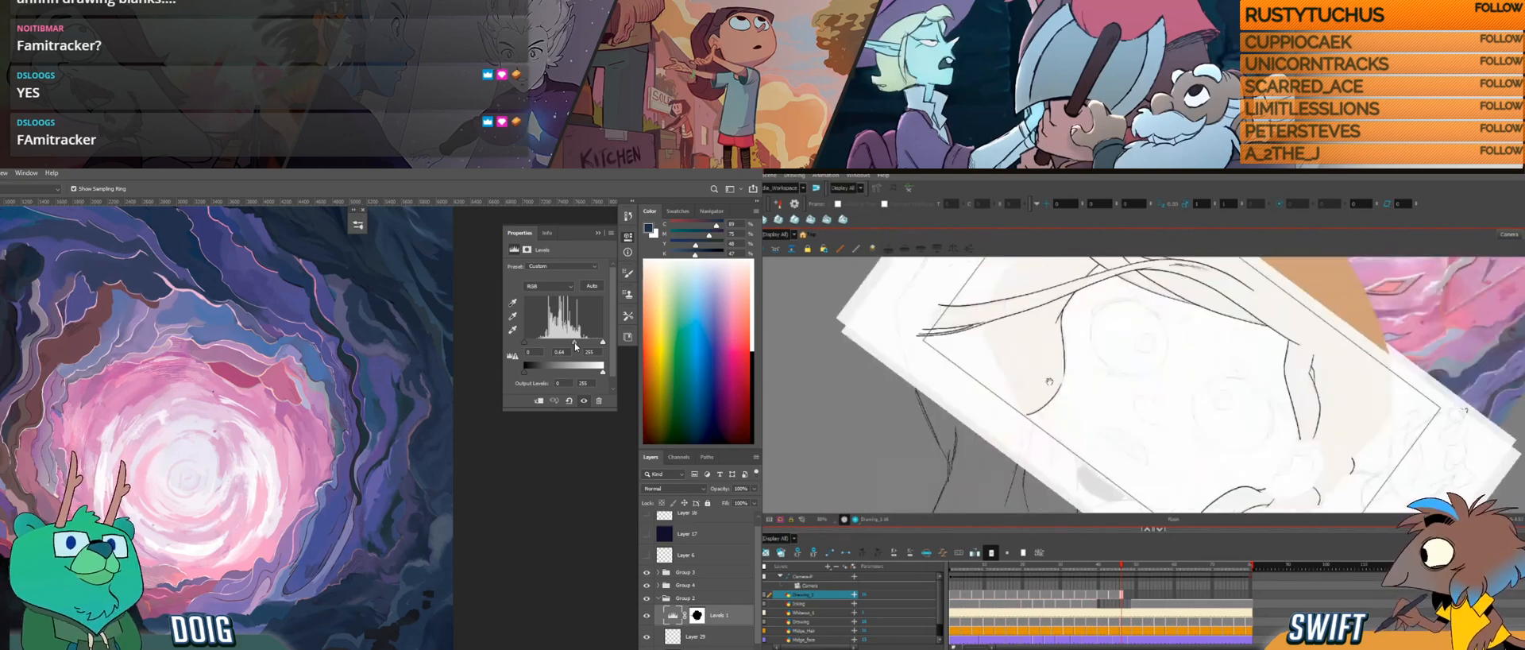
Step: In Harmony, try to continue the hair edge's curve further down beside the face, undoing both strokes
{"action": "left_click_drag", "start_coordinate": [1061, 380], "coordinate": [1049, 461]}
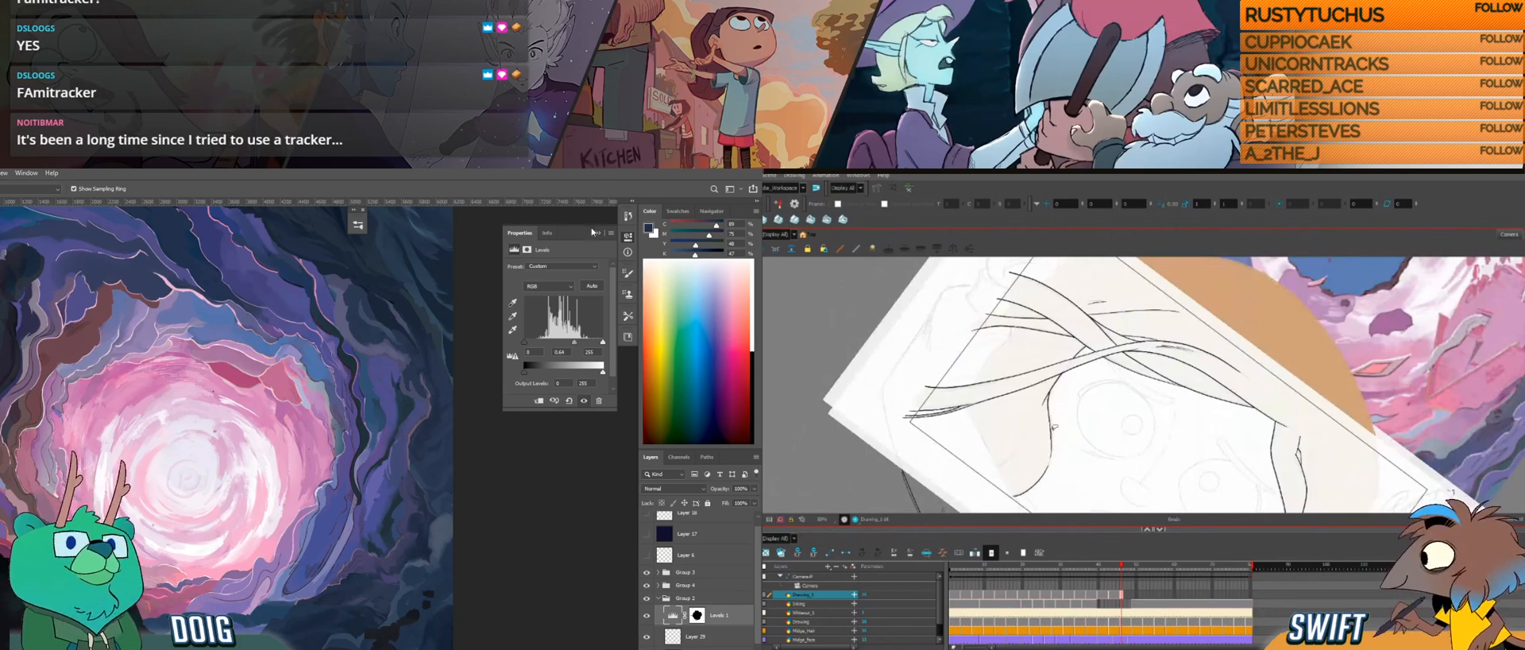
{"action": "key", "text": "ctrl+z"}
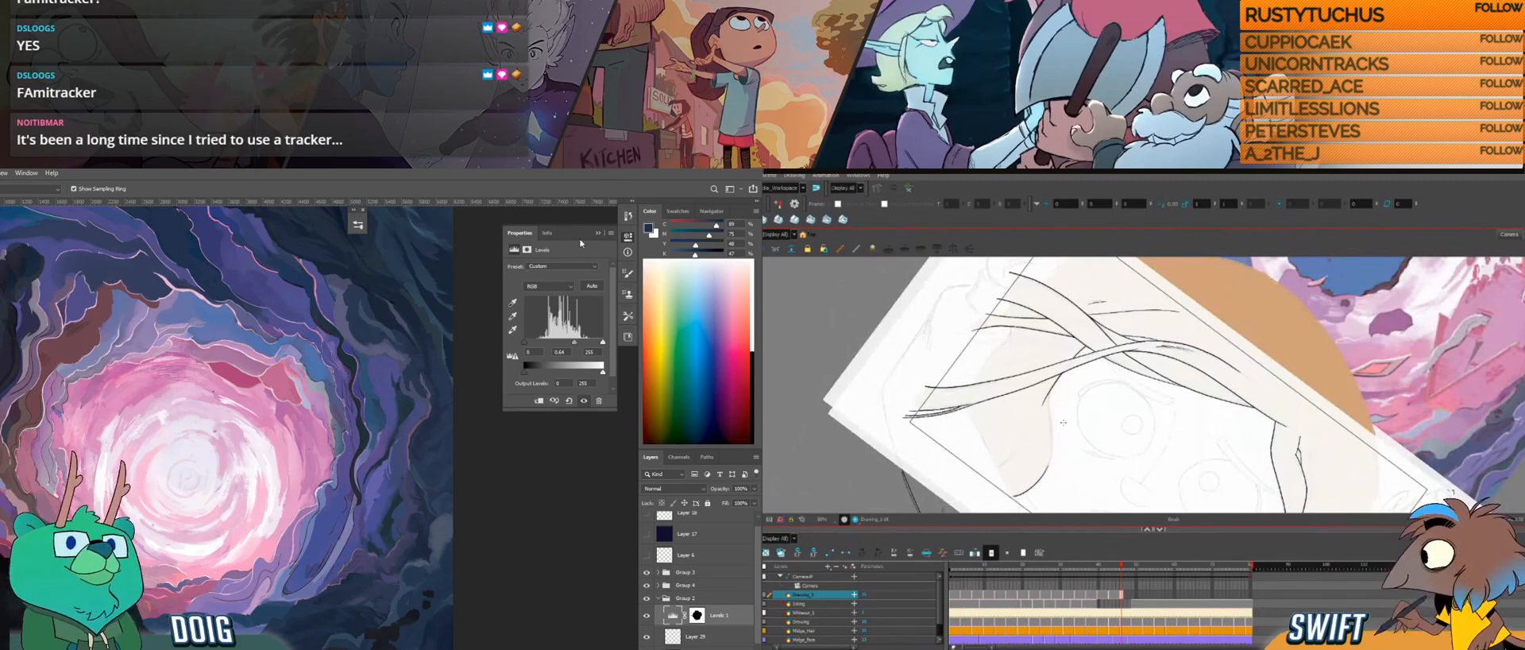
{"action": "left_click", "coordinate": [597, 234]}
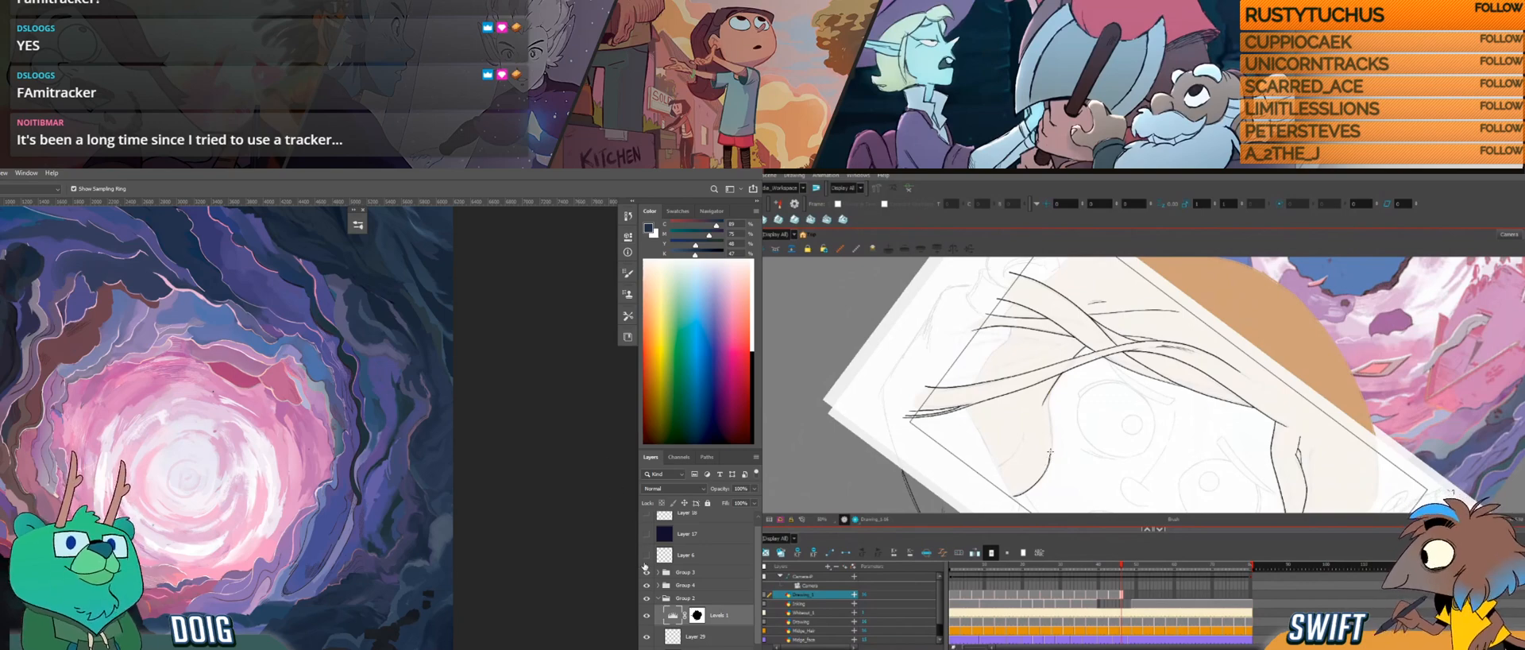
{"action": "left_click_drag", "start_coordinate": [1051, 453], "coordinate": [1048, 414]}
{"action": "key", "text": "ctrl+z"}
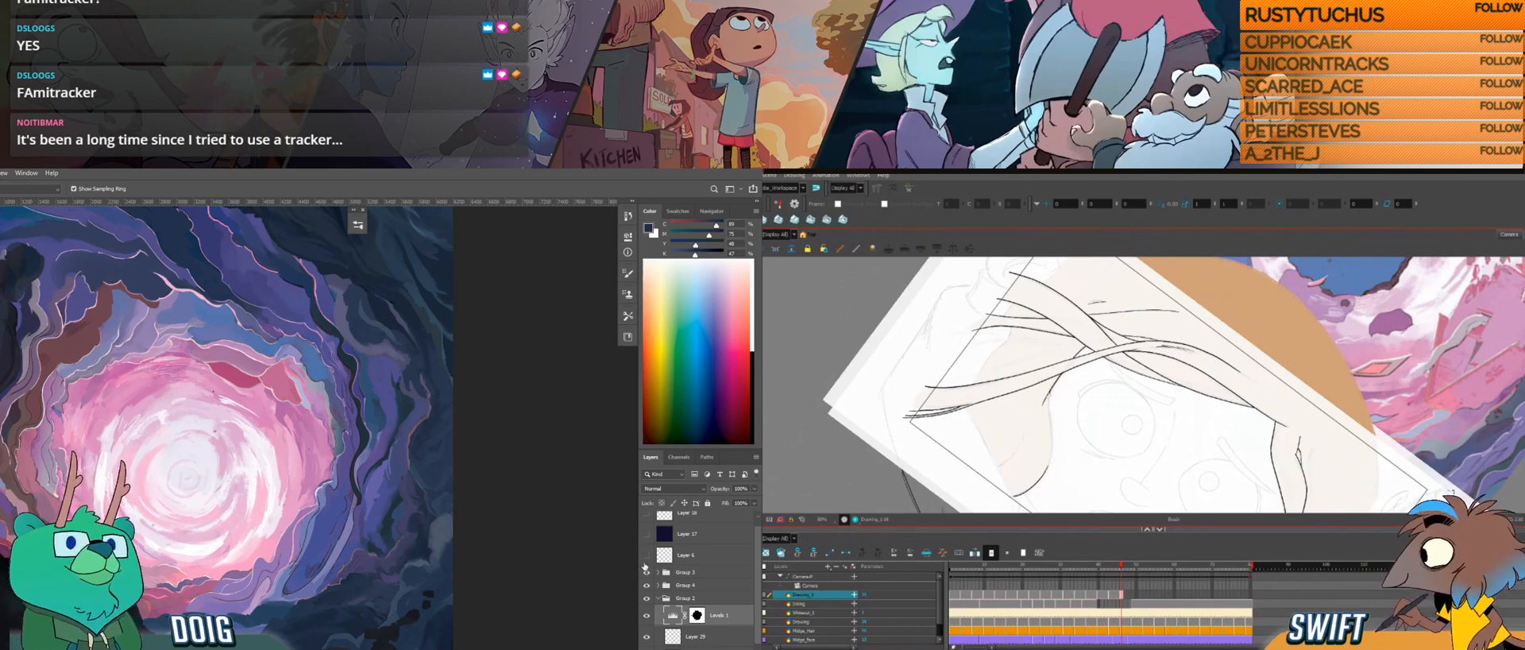
Step: Complete the curved lower part of the hair edge beside the face and add a short line inside it
{"action": "left_click_drag", "start_coordinate": [1050, 416], "coordinate": [1050, 460]}
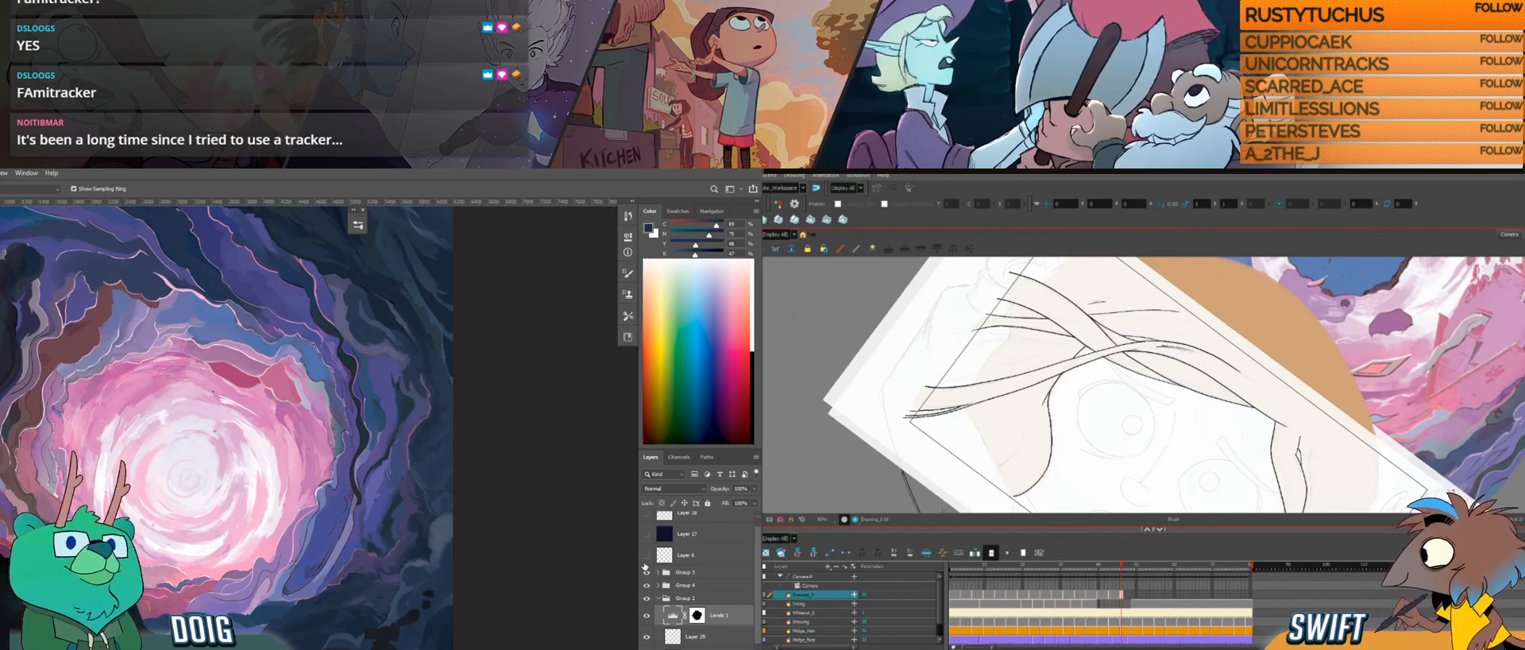
{"action": "key", "text": "ctrl+alt"}
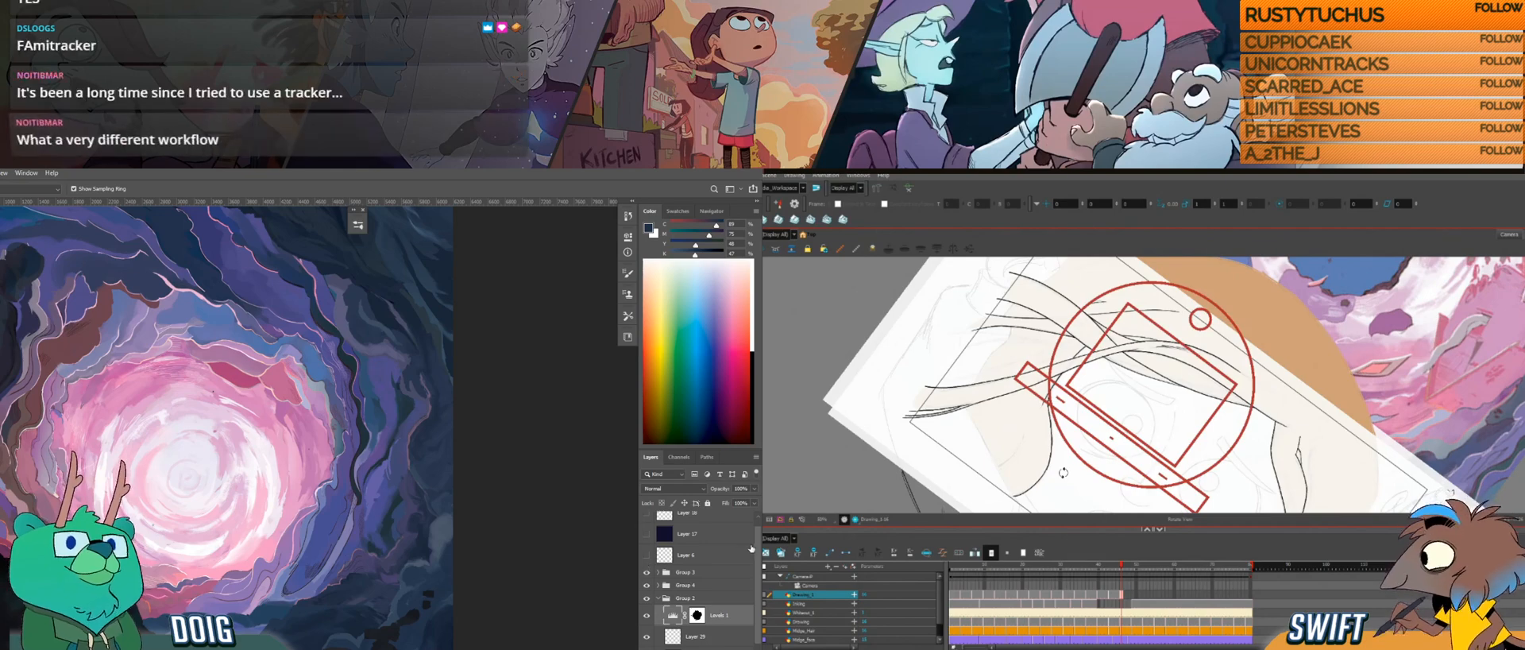
{"action": "mouse_move", "coordinate": [1063, 472]}
{"action": "left_mouse_down"}
{"action": "mouse_move", "coordinate": [1127, 436]}
{"action": "mouse_move", "coordinate": [1084, 442]}
{"action": "left_mouse_up"}
{"action": "left_click_drag", "start_coordinate": [1081, 397], "coordinate": [1069, 440]}
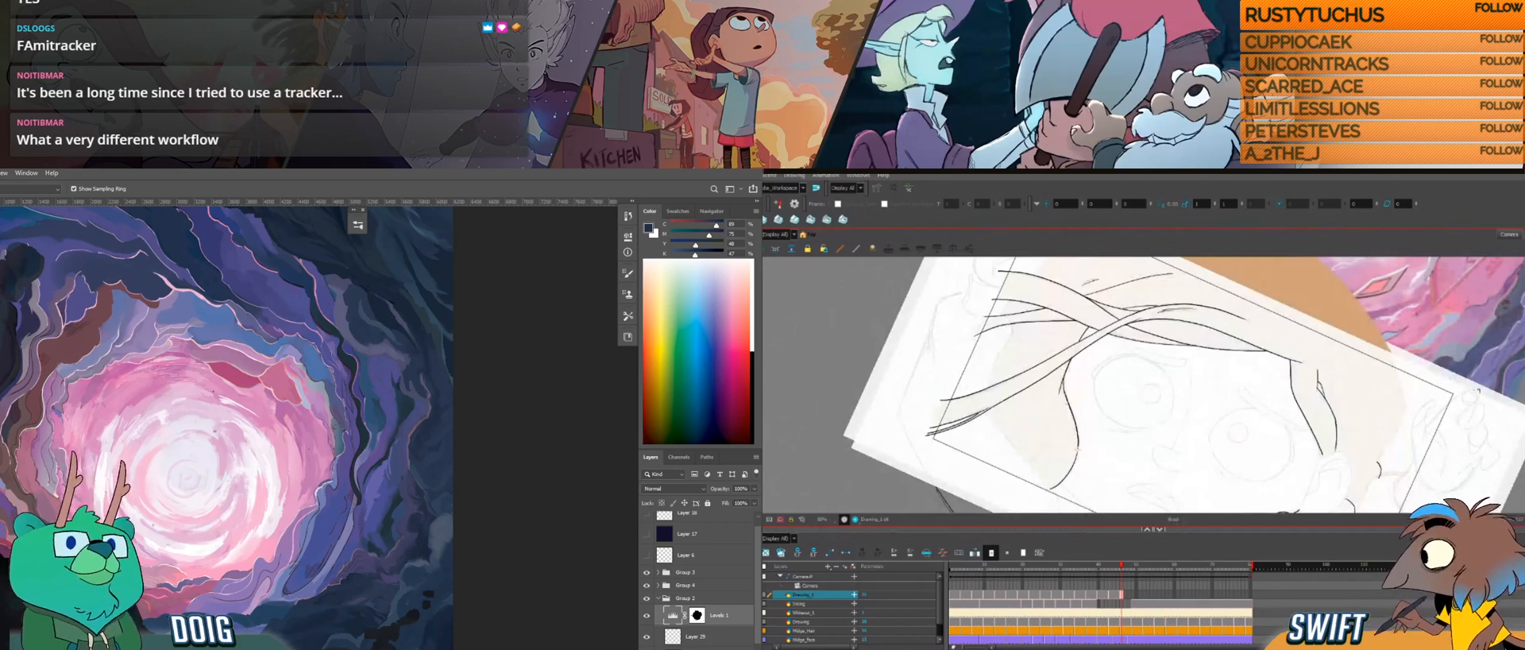
{"action": "left_click_drag", "start_coordinate": [1089, 463], "coordinate": [1116, 467]}
{"action": "left_click_drag", "start_coordinate": [1110, 459], "coordinate": [1111, 435]}
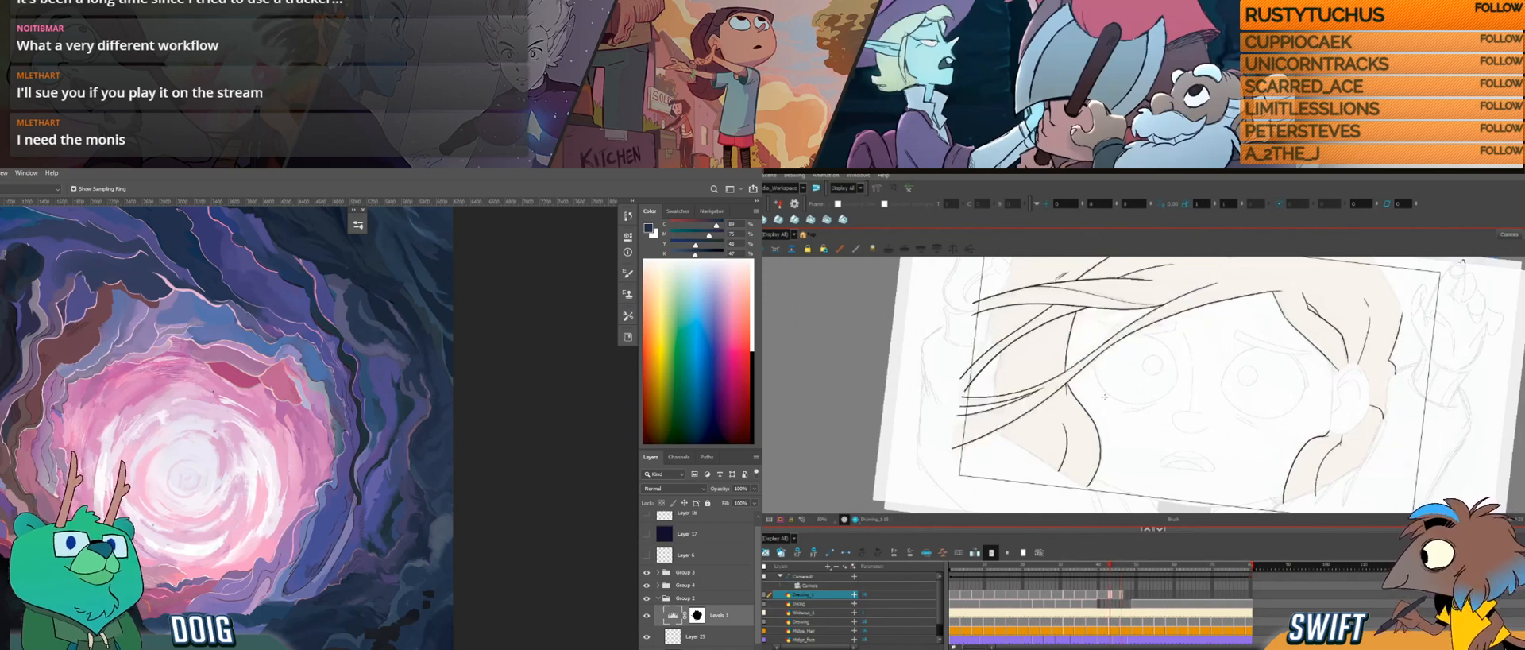
Step: Flip to the neighbouring drawing for comparison and touch up the short line inside the hair edge with the eraser
{"action": "key", "text": "f"}
{"action": "key", "text": "g"}
{"action": "key", "text": "alt+e"}
{"action": "mouse_move", "coordinate": [1059, 461]}
{"action": "left_mouse_down"}
{"action": "mouse_move", "coordinate": [1062, 417]}
{"action": "mouse_move", "coordinate": [1077, 420]}
{"action": "left_mouse_up"}
{"action": "key", "text": "alt+b"}
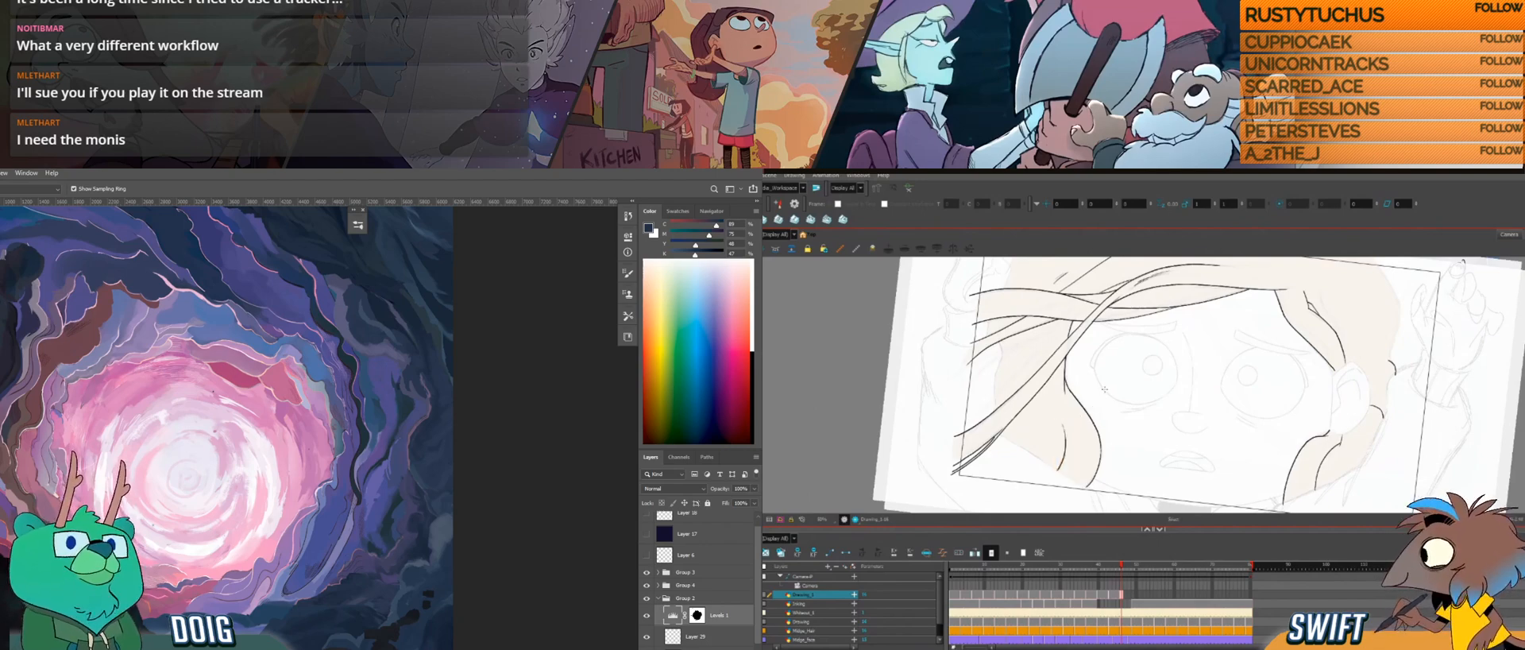
Step: Select the short line inside the hair edge beside the face and adjust its placement against the neighbouring drawing
{"action": "key", "text": "f"}
{"action": "key", "text": "g"}
{"action": "key", "text": "alt+s"}
{"action": "left_click", "coordinate": [1066, 450]}
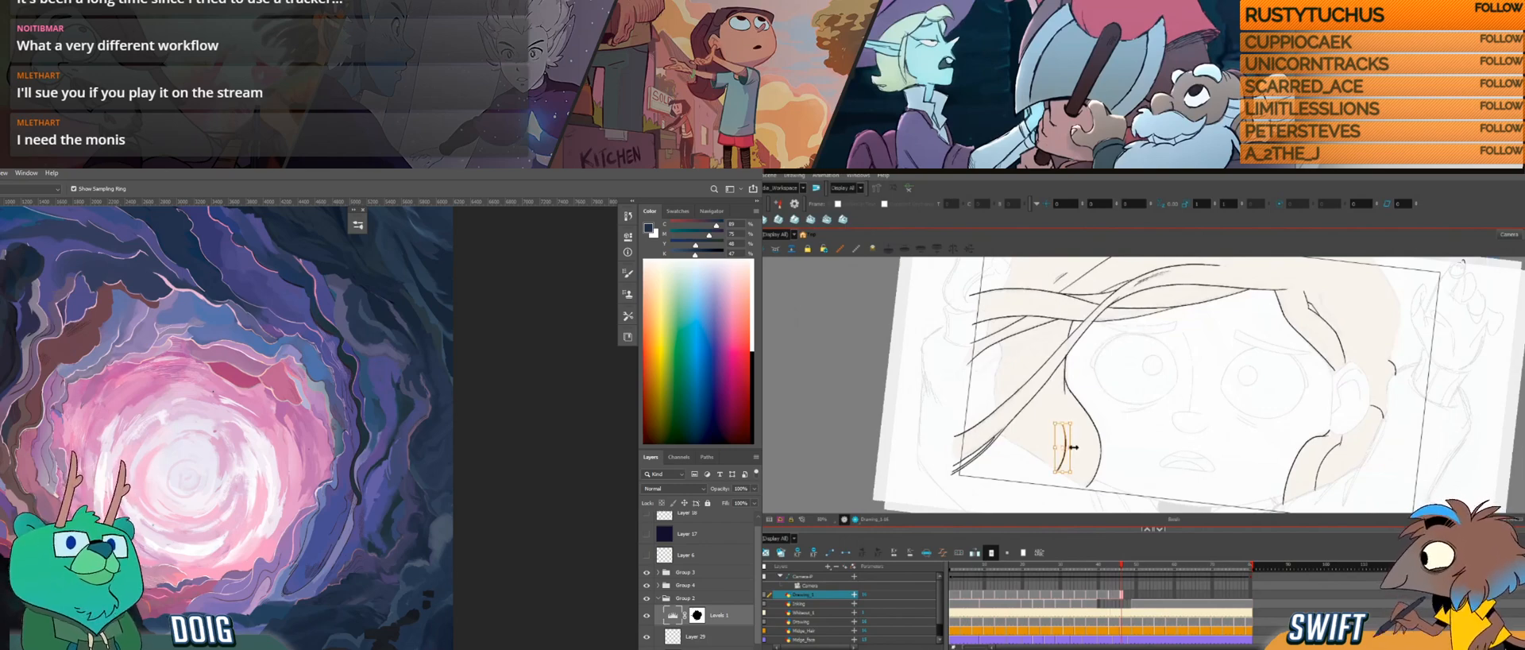
{"action": "left_click_drag", "start_coordinate": [1074, 448], "coordinate": [1077, 422]}
{"action": "key", "text": "alt+b"}
Step: Flip between the current and neighbouring drawings to compare the short line inside the hair edge
{"action": "key", "text": "f"}
{"action": "key", "text": "g"}
{"action": "key", "text": "f"}
{"action": "key", "text": "g"}
{"action": "key", "text": "alt+s"}
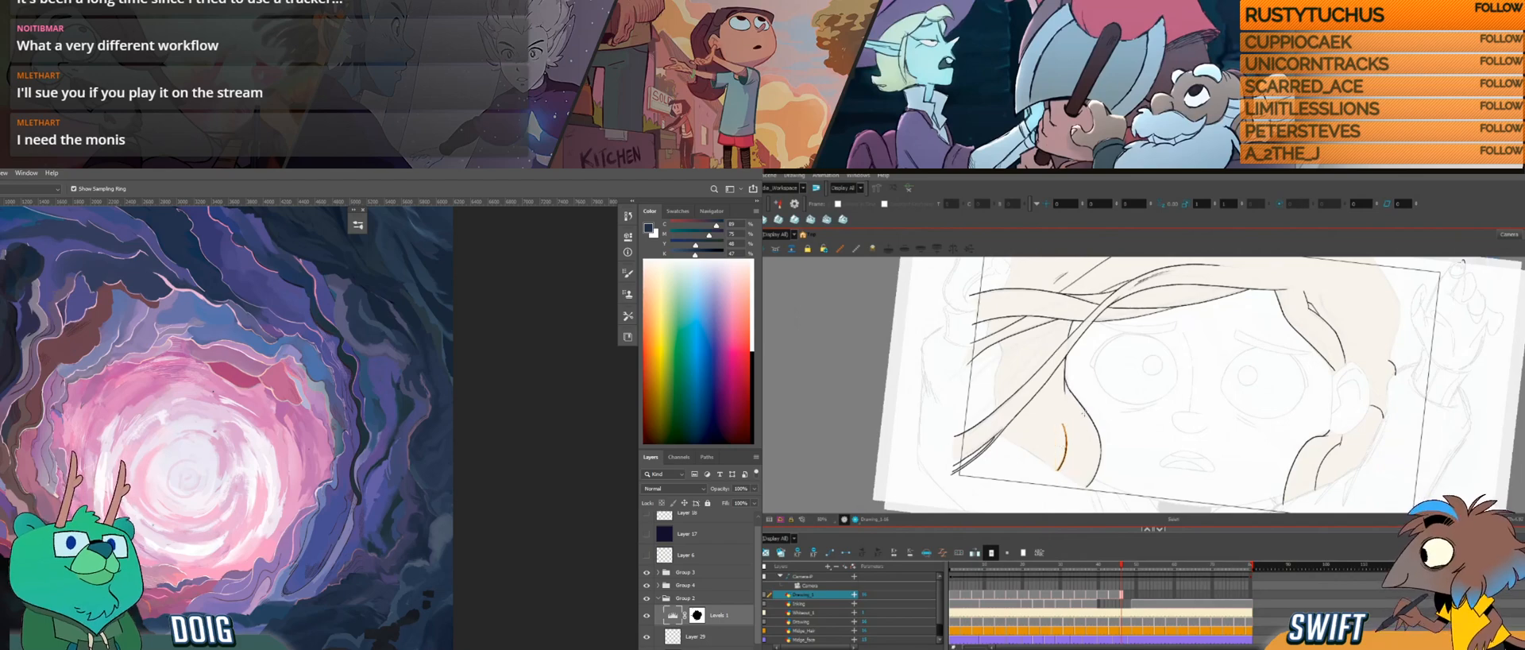
{"action": "key", "text": "f"}
{"action": "key", "text": "g"}
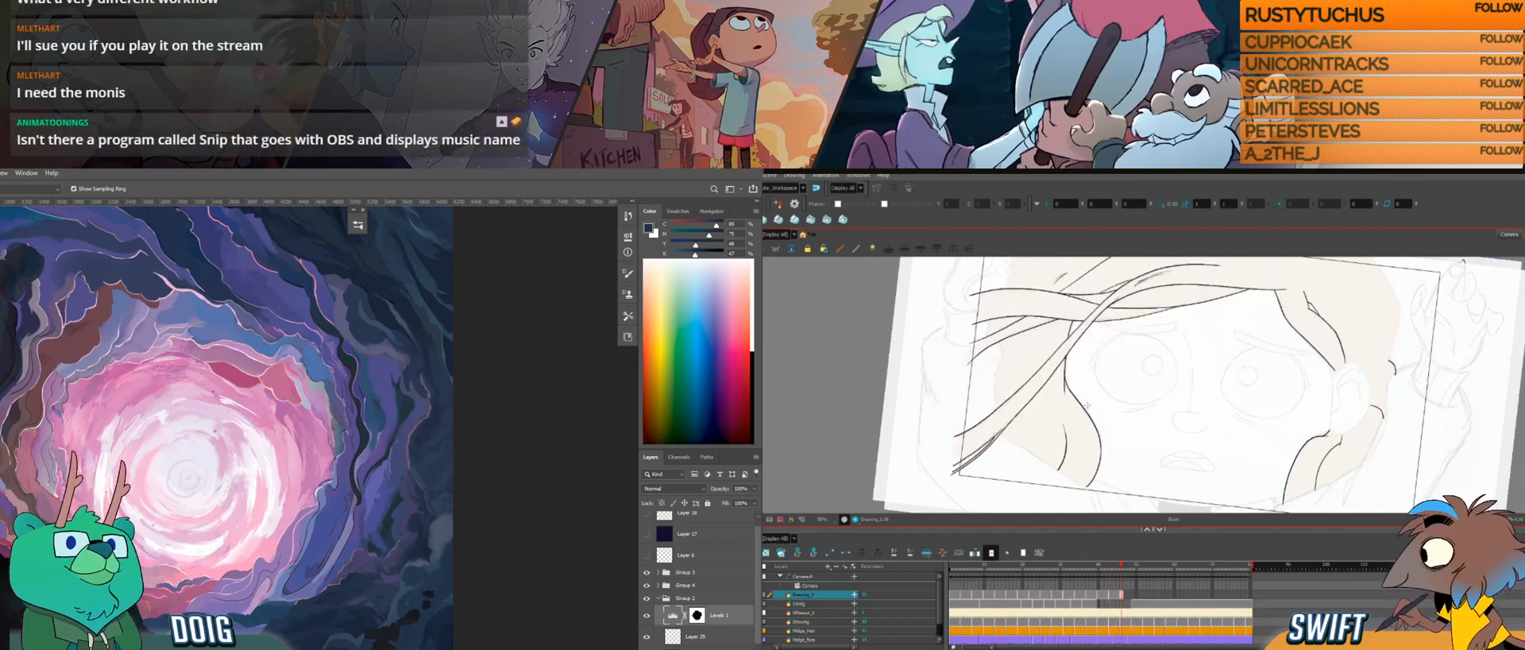
Step: Compare the upper hair strands across neighbouring drawings, and move along the timeline to the following frame
{"action": "mouse_move", "coordinate": [1391, 336]}
{"action": "left_mouse_down"}
{"action": "mouse_move", "coordinate": [1343, 384]}
{"action": "mouse_move", "coordinate": [1317, 377]}
{"action": "left_mouse_up"}
{"action": "key", "text": "f"}
{"action": "key", "text": "g"}
{"action": "left_click_drag", "start_coordinate": [1085, 382], "coordinate": [1114, 441]}
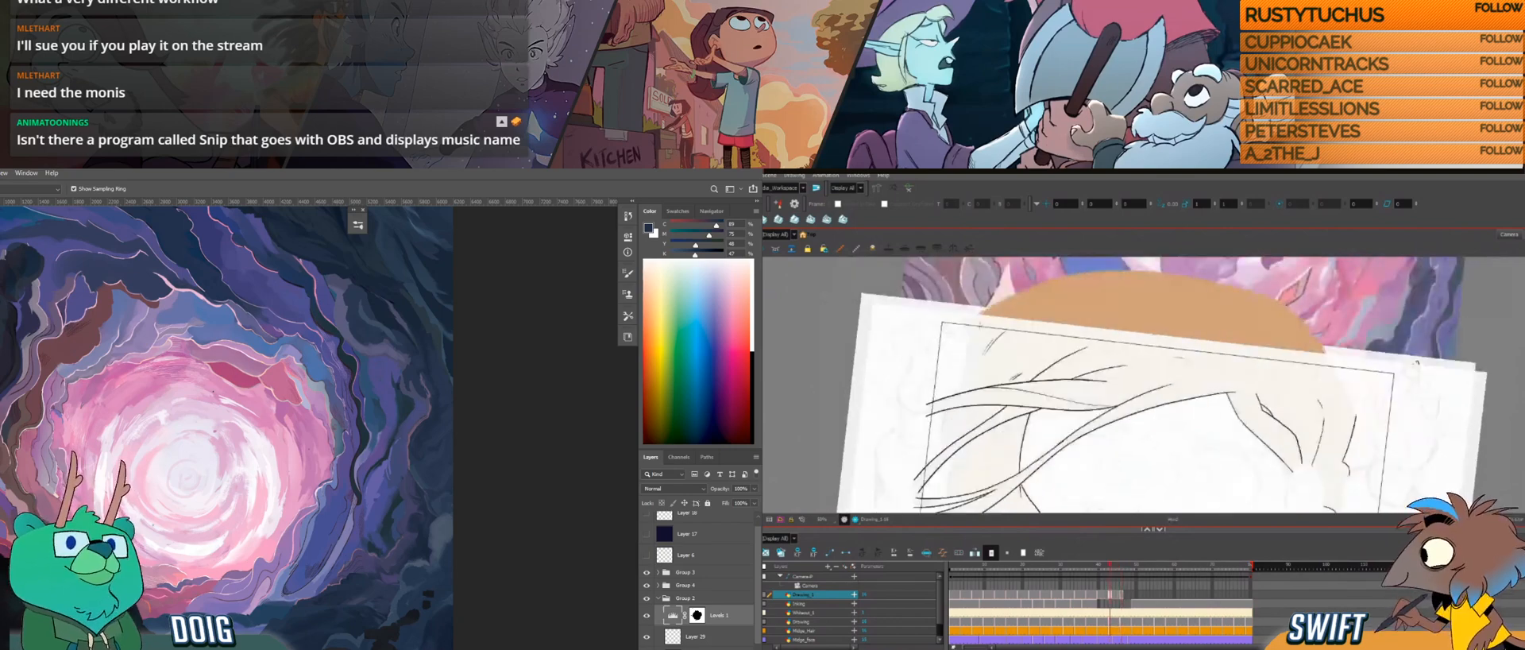
{"action": "left_click_drag", "start_coordinate": [991, 343], "coordinate": [984, 354]}
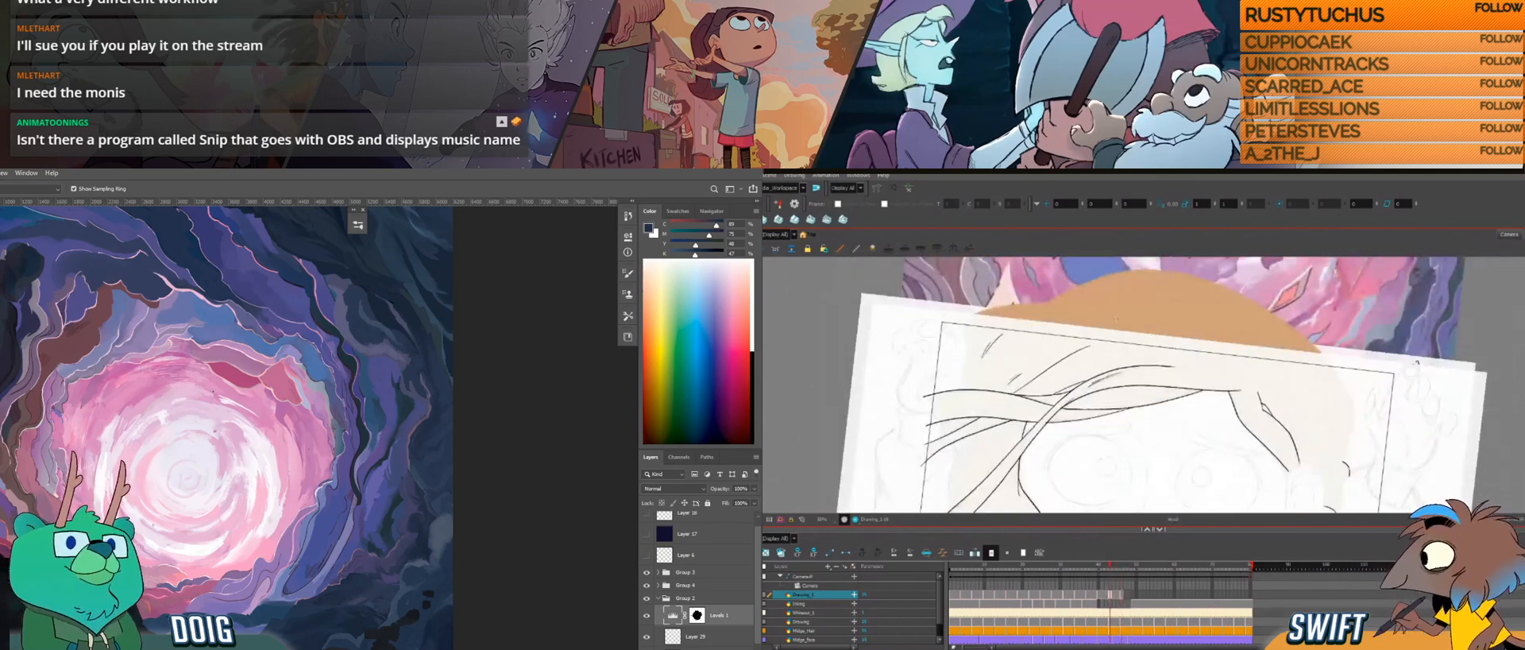
{"action": "key", "text": "f"}
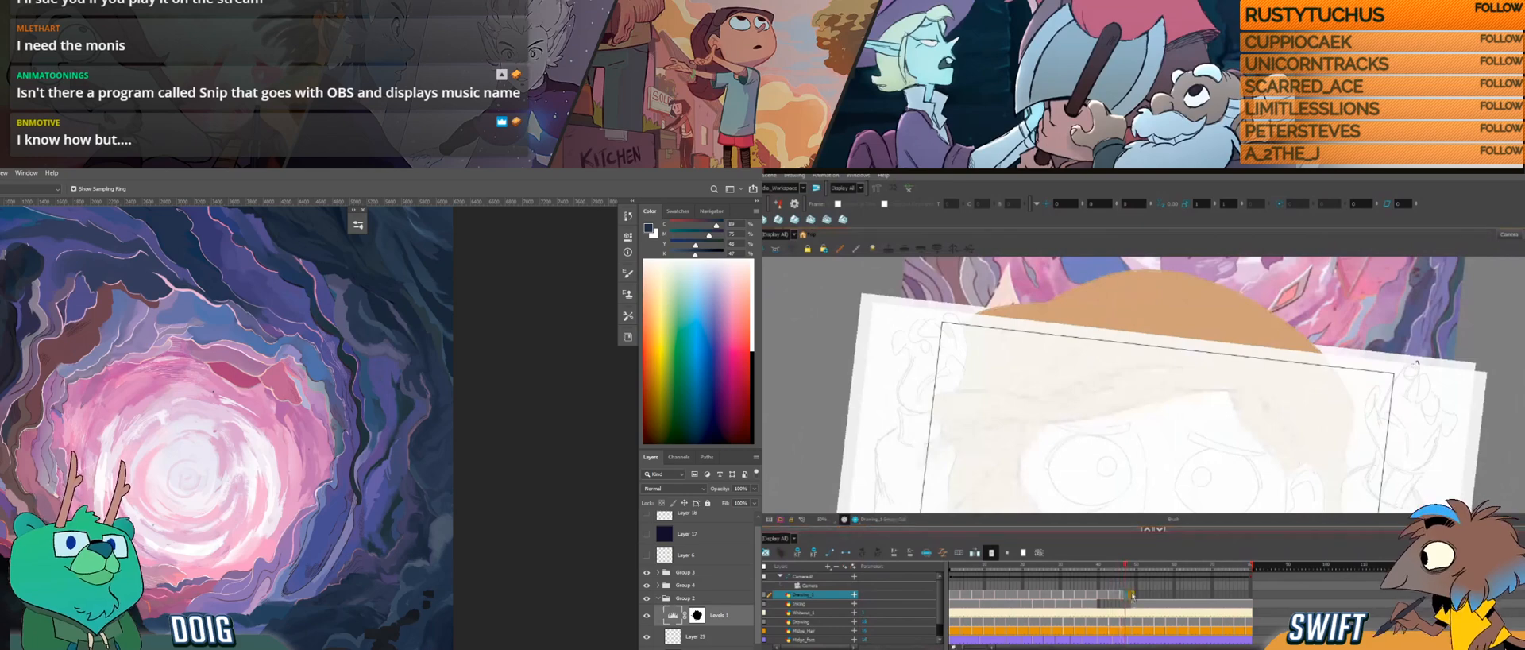
{"action": "left_click", "coordinate": [1135, 583]}
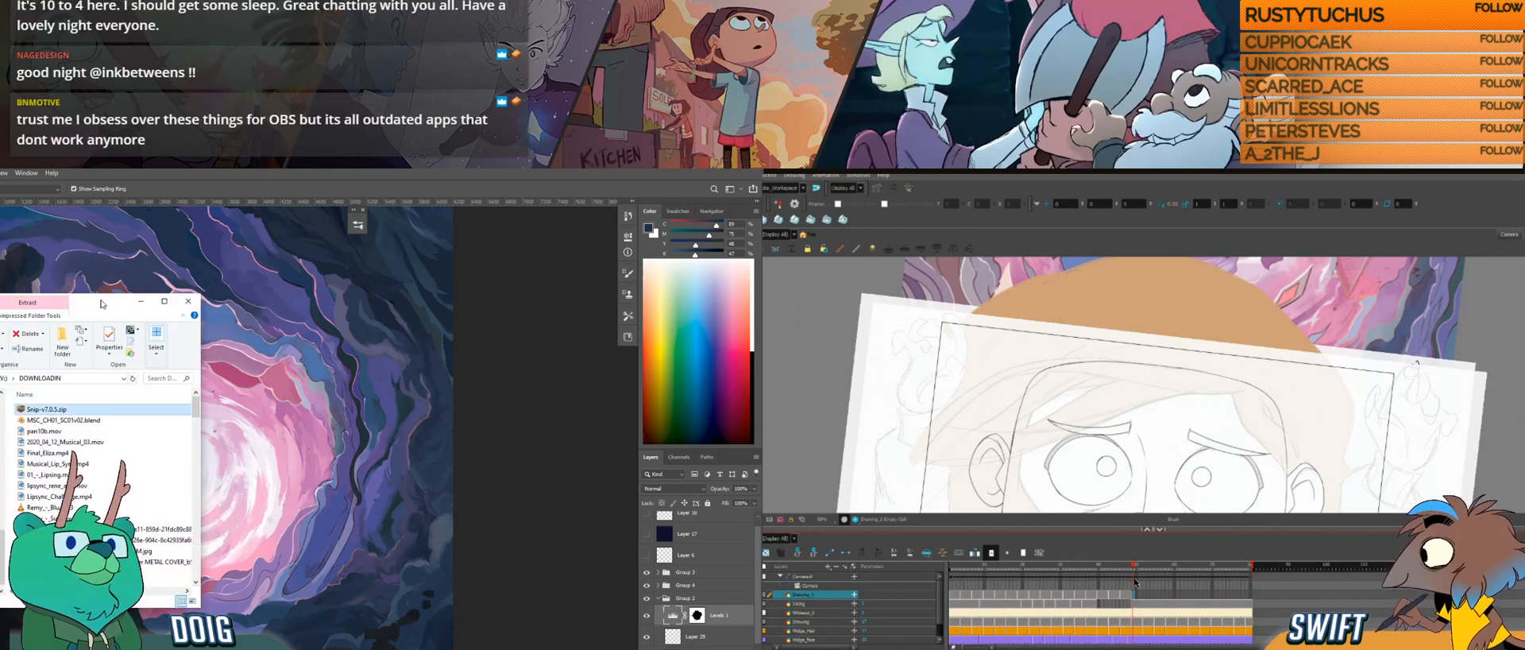
Step: Close the Snip.txt text file and bring Photoshop out of its full-screen mode
{"action": "left_click_drag", "start_coordinate": [102, 302], "coordinate": [0, 298]}
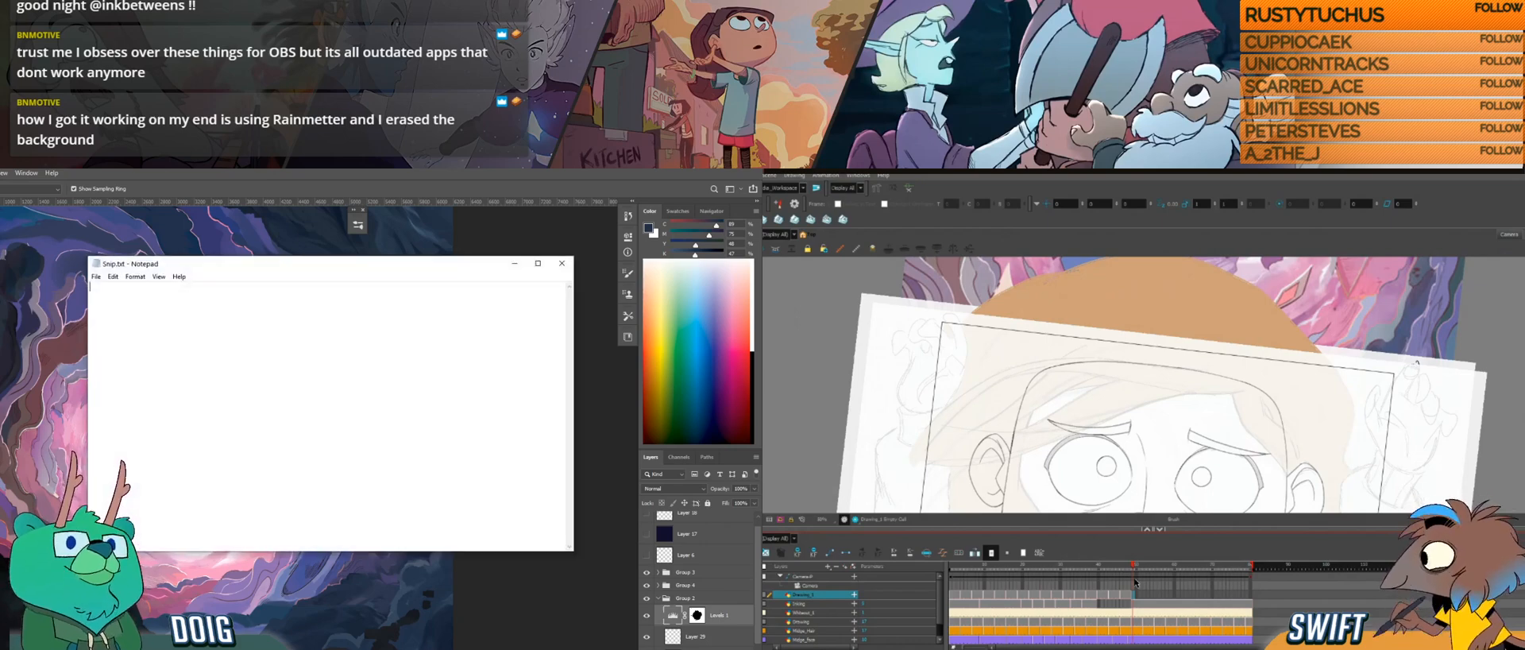
{"action": "left_click", "coordinate": [562, 263]}
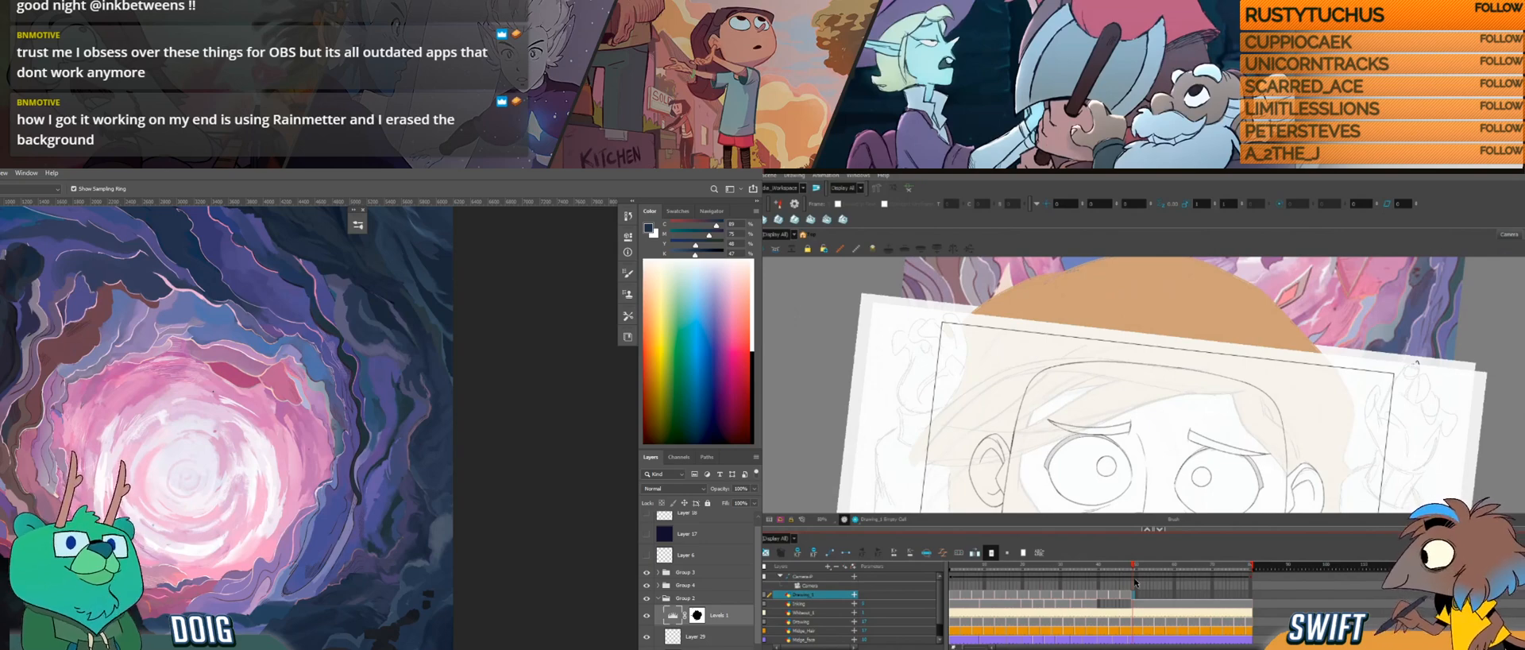
{"action": "key", "text": "f"}
{"action": "key", "text": "f"}
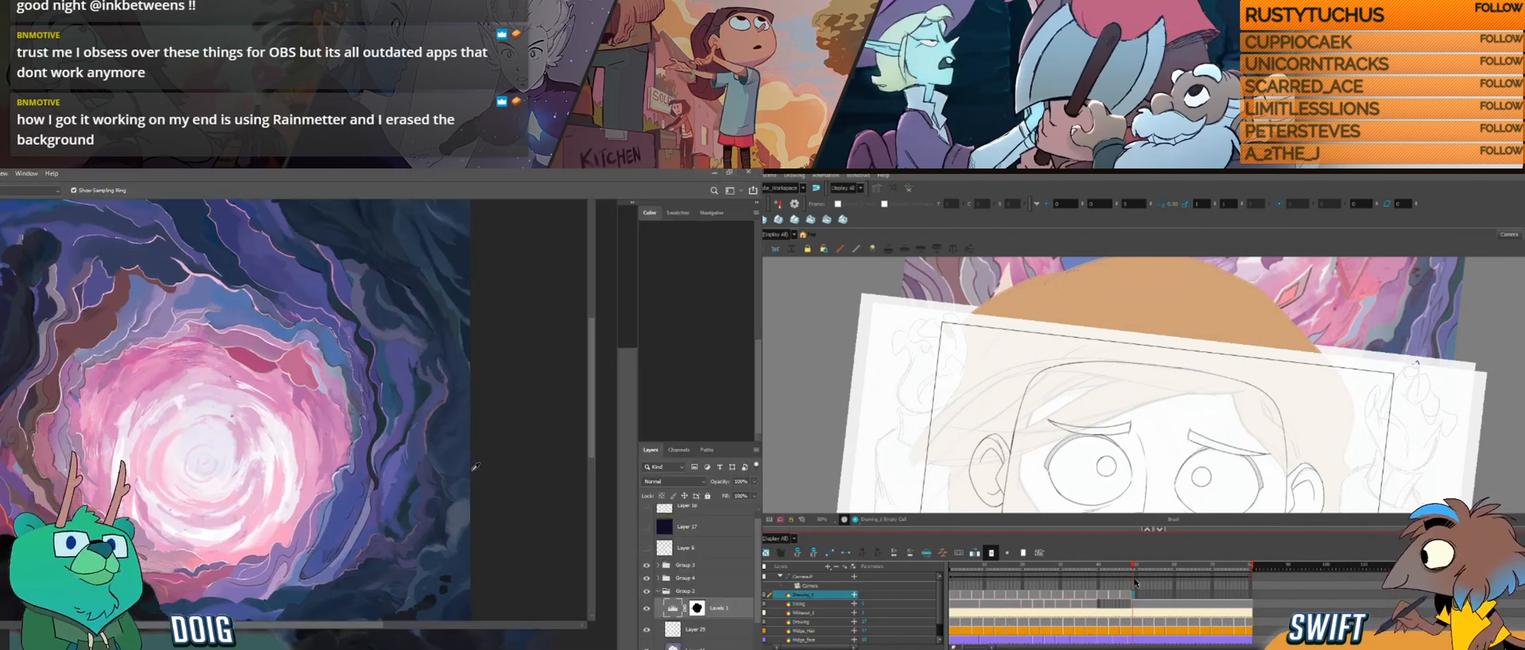
Step: Examine Snip's options and its output format settings without changing them
{"action": "left_click", "coordinate": [641, 648]}
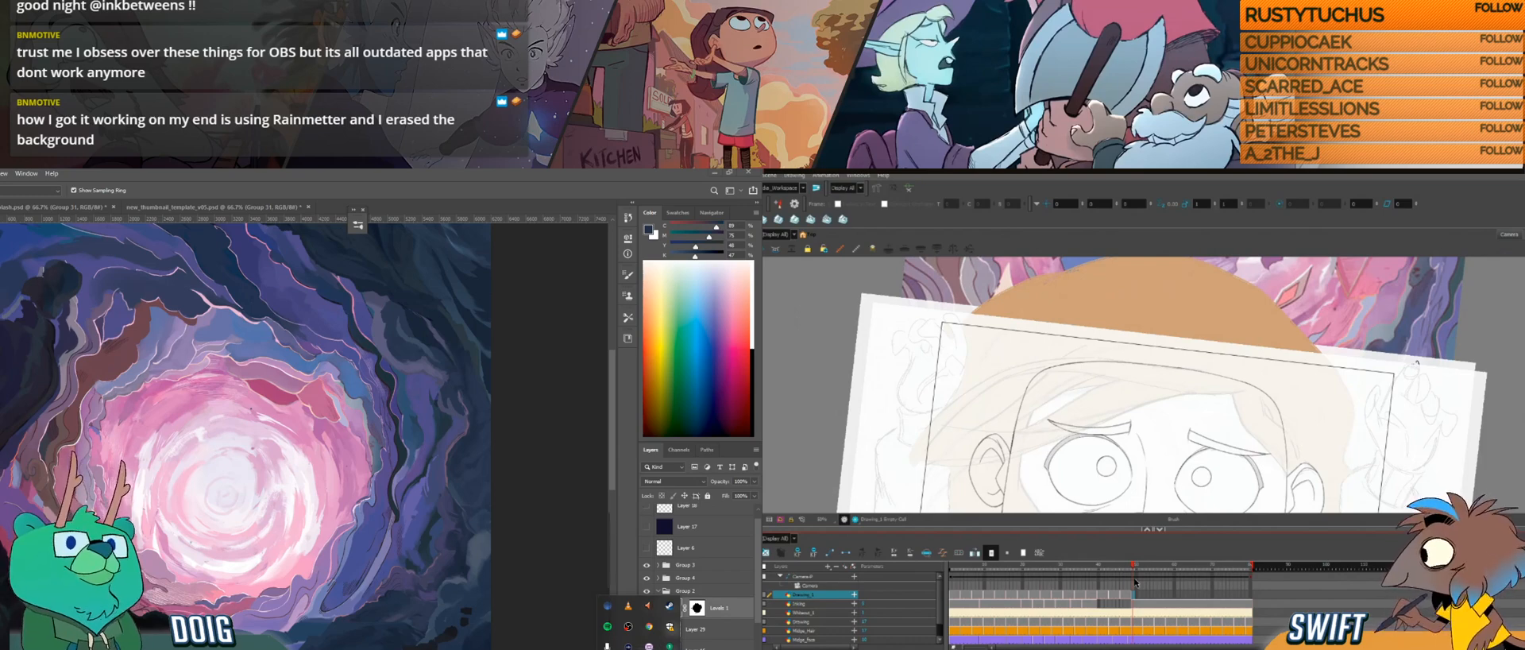
{"action": "right_click", "coordinate": [608, 647]}
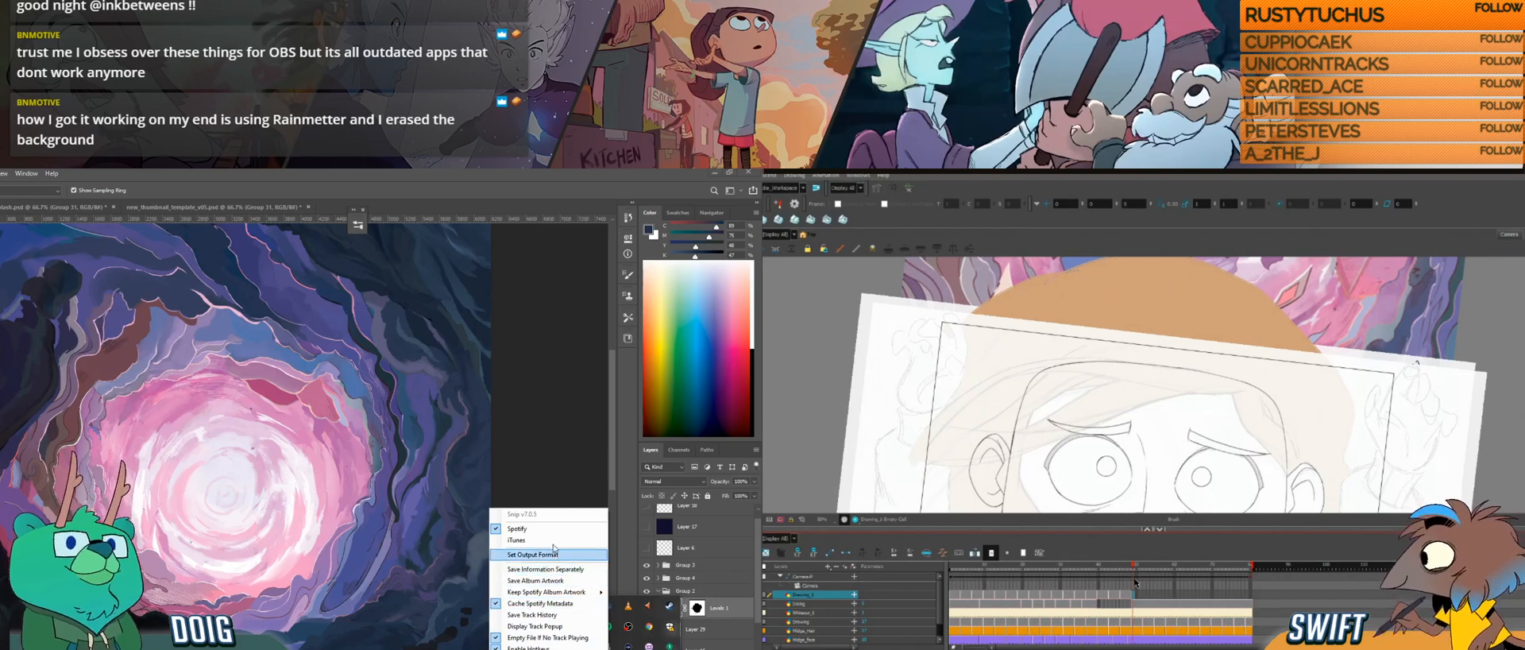
{"action": "mouse_move", "coordinate": [555, 594]}
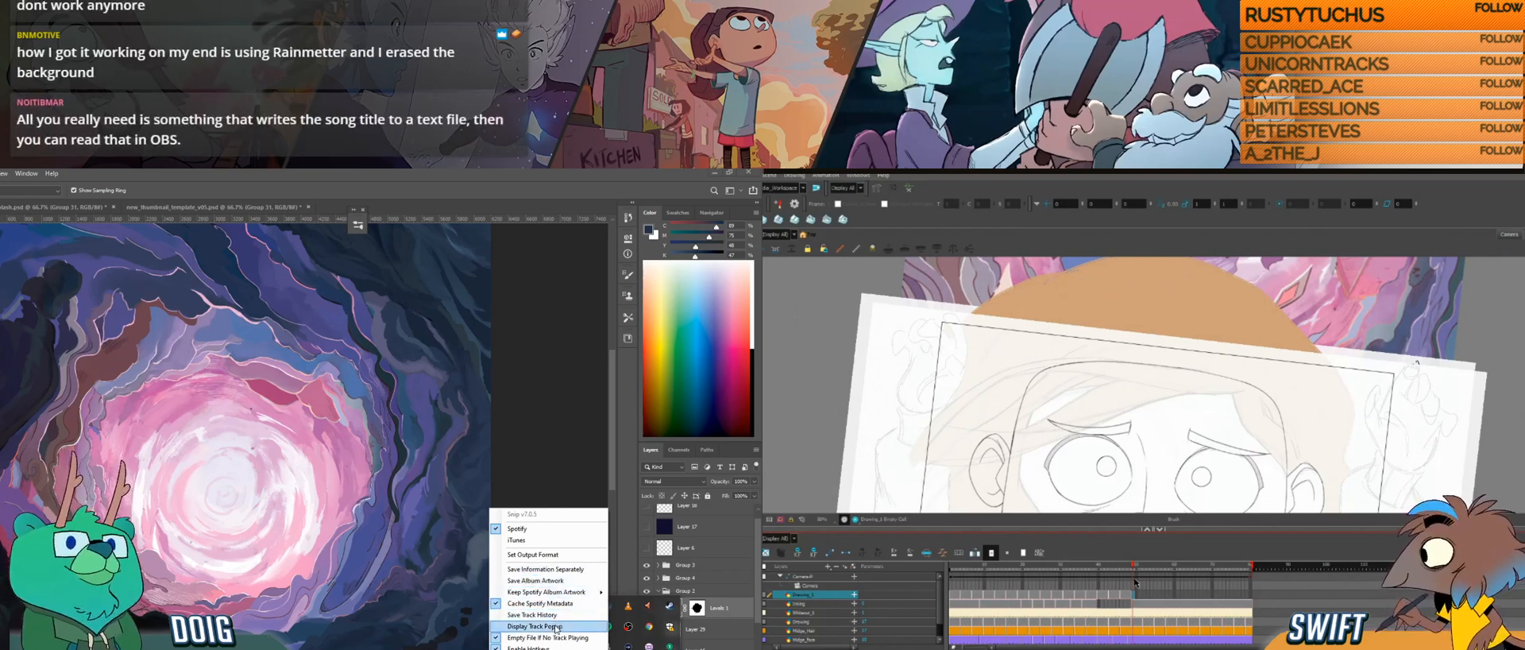
{"action": "left_click", "coordinate": [560, 555]}
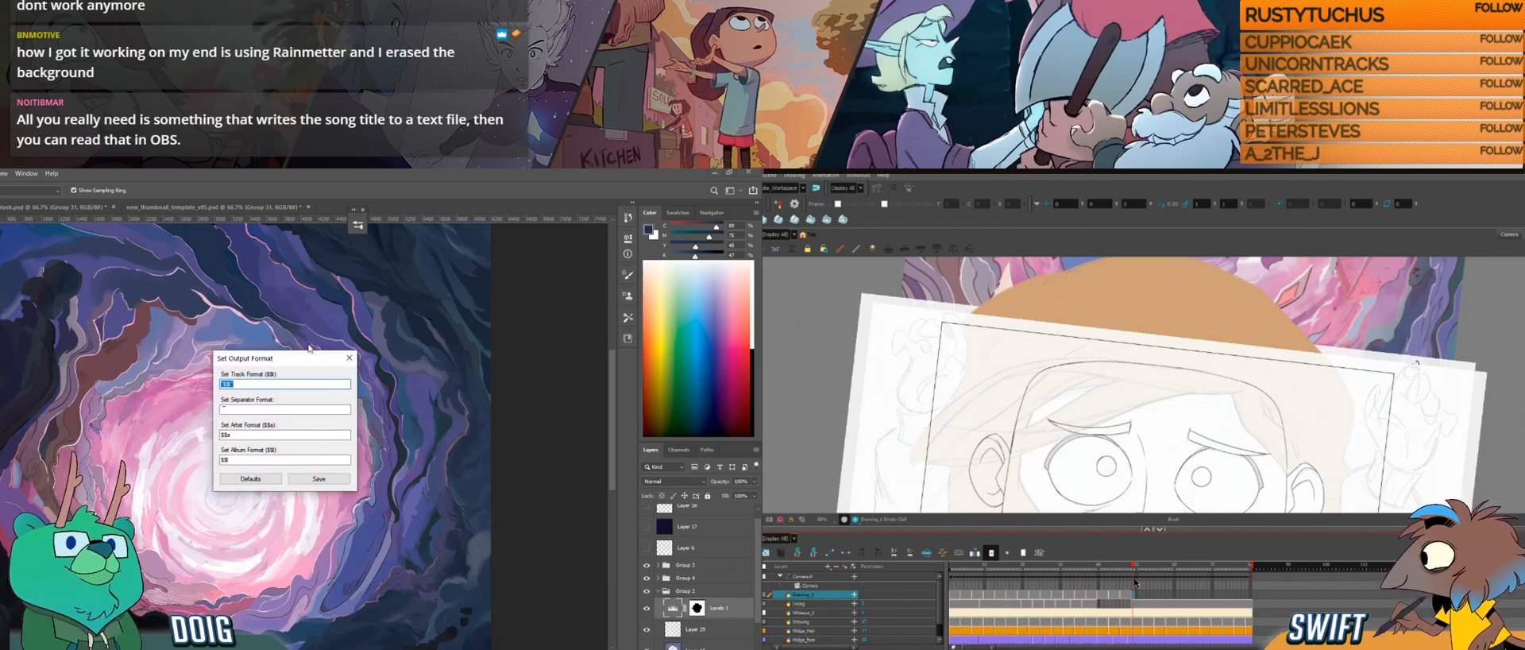
{"action": "left_click", "coordinate": [349, 359]}
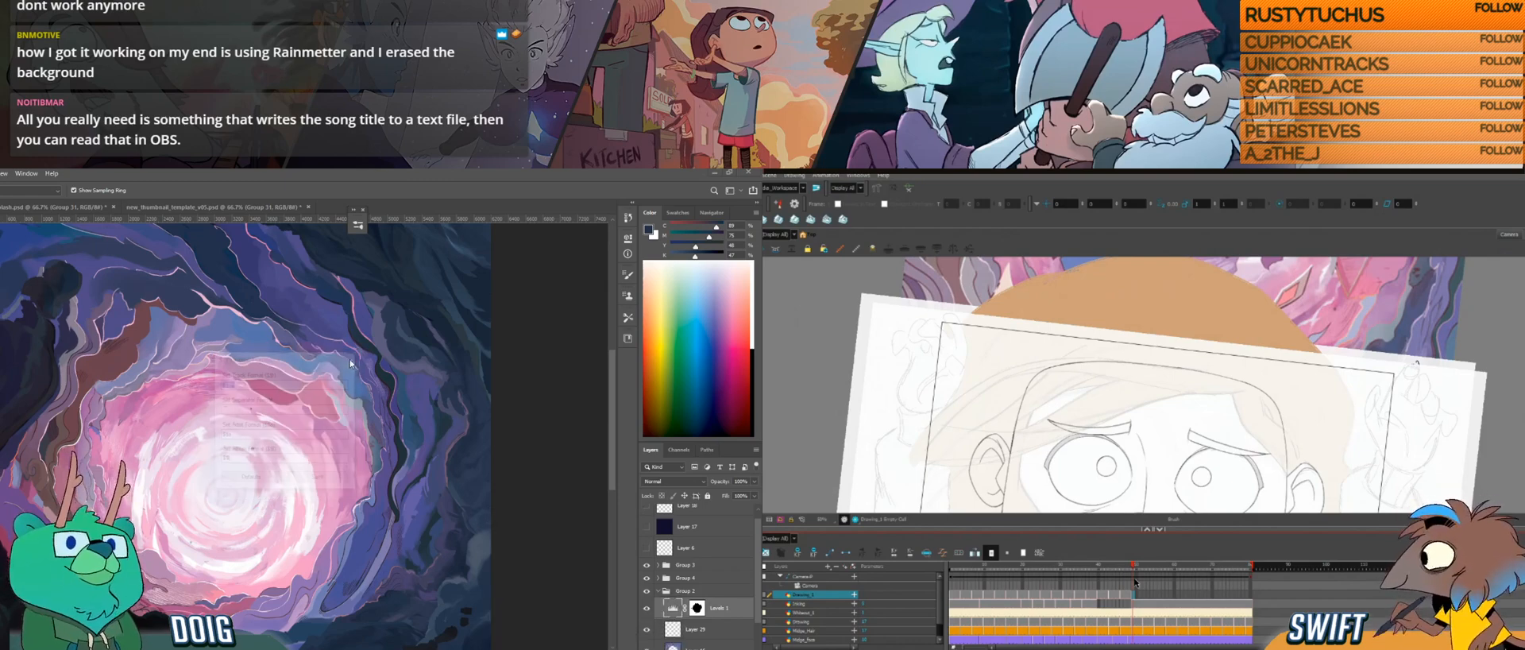
{"action": "left_click", "coordinate": [639, 648]}
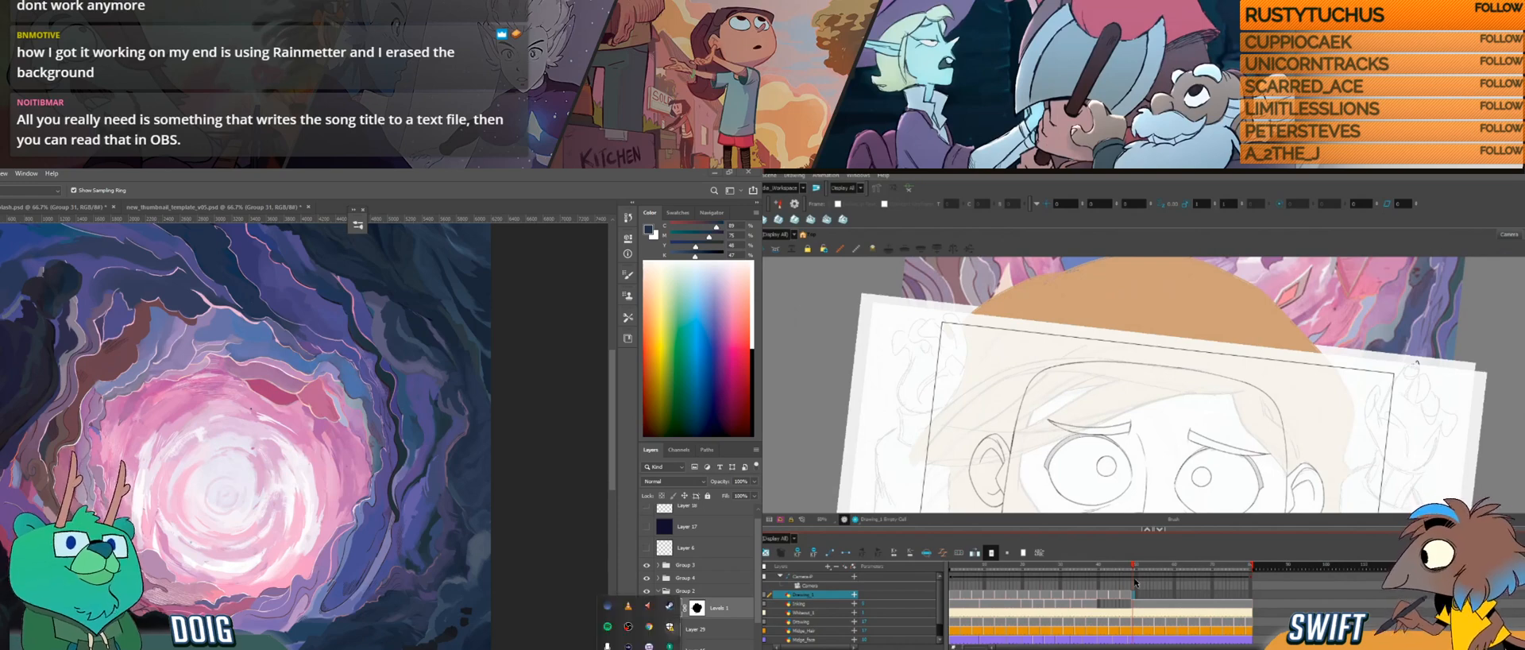
{"action": "right_click", "coordinate": [608, 645]}
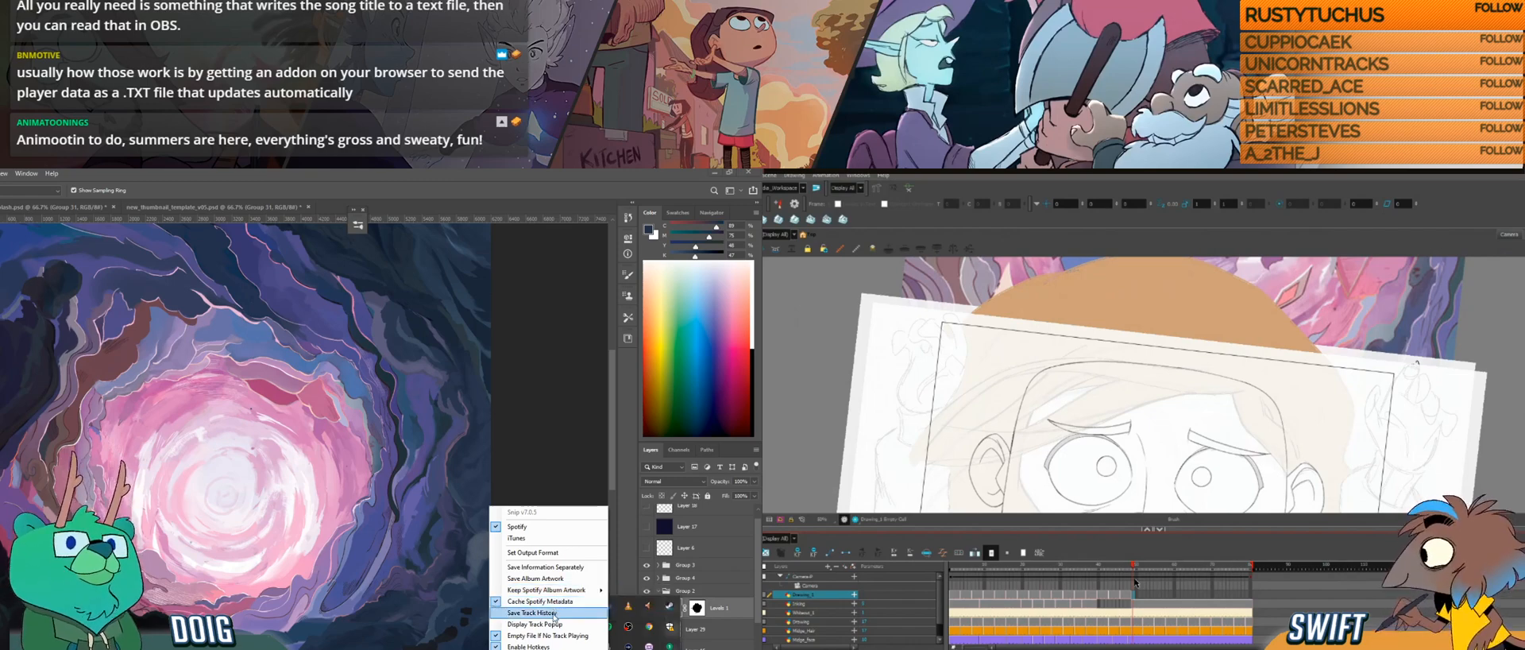
{"action": "left_click", "coordinate": [494, 426]}
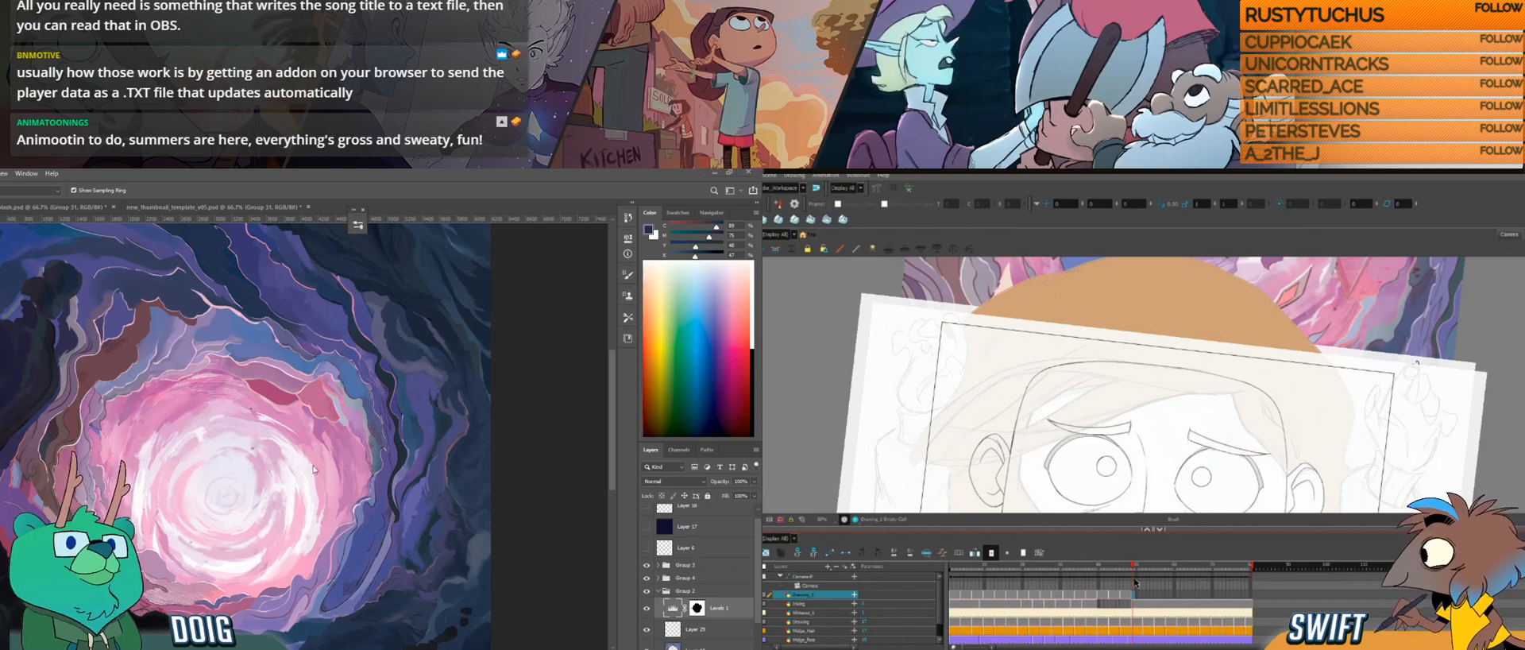
Step: In Photoshop, sample a light colour from the portal's centre and collapse the layer group holding the Levels adjustment
{"action": "left_click", "coordinate": [280, 479]}
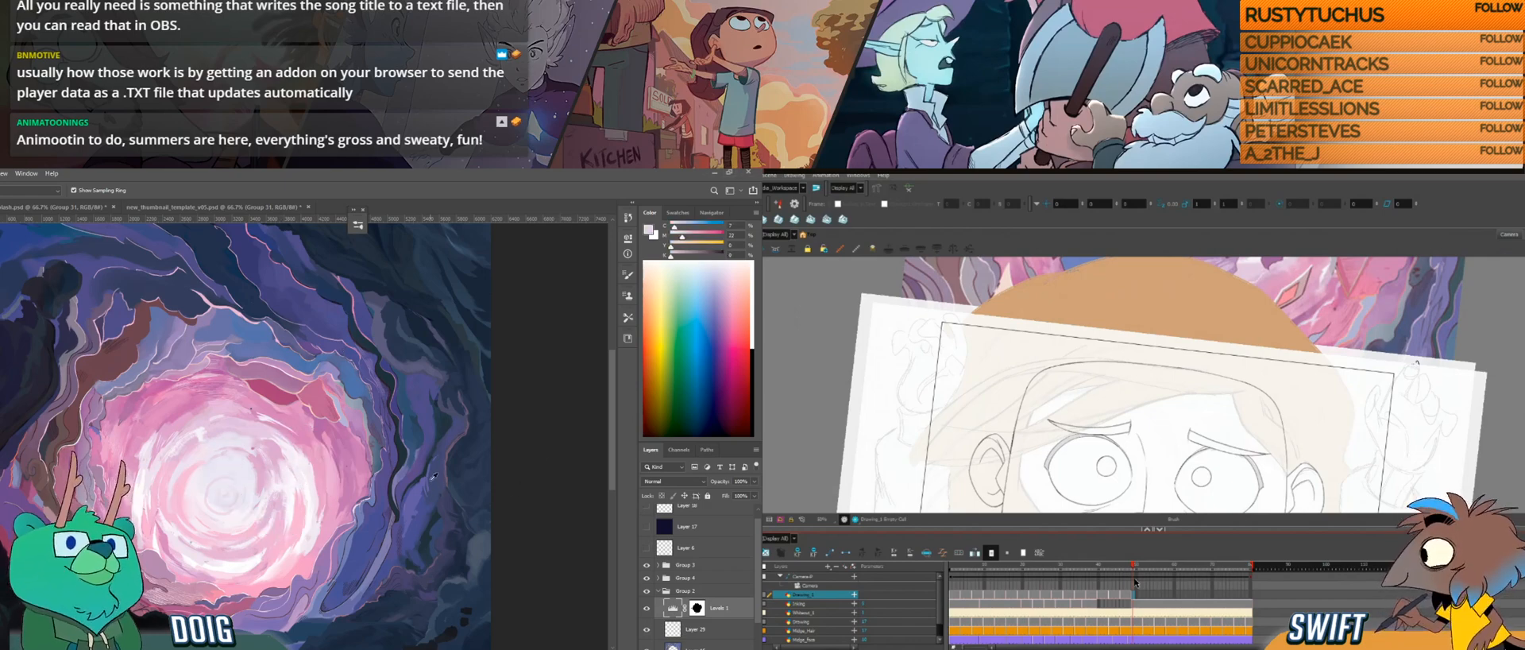
{"action": "key", "text": "v"}
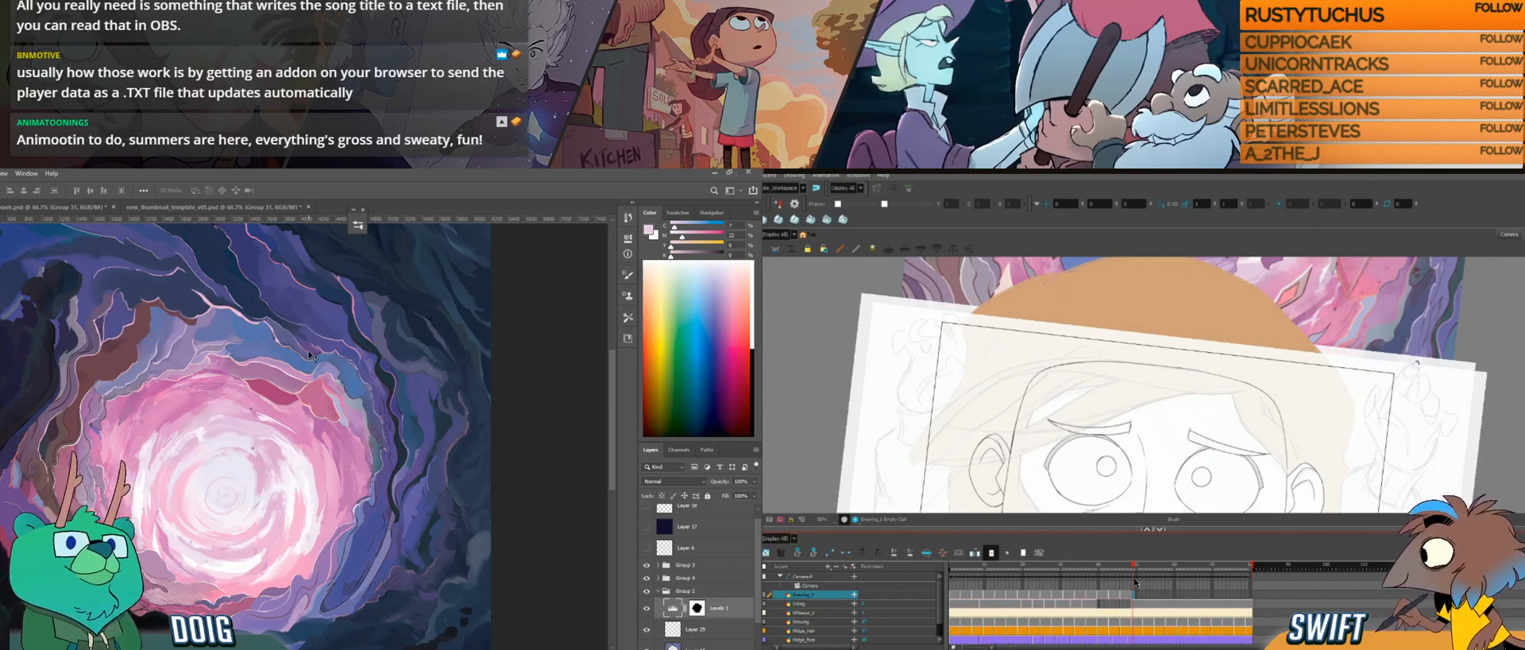
{"action": "left_click", "coordinate": [658, 591]}
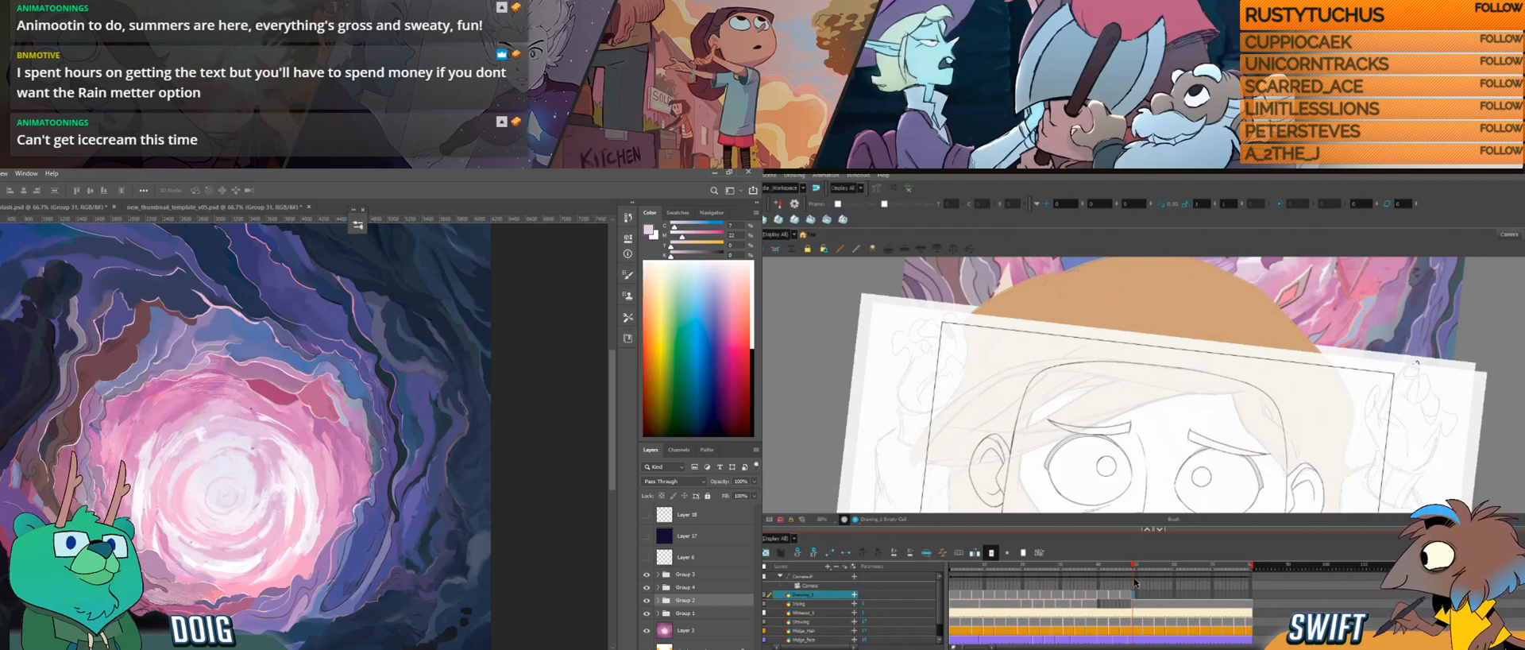
Step: Find Blender through the system search and launch it
{"action": "key", "text": "super+s"}
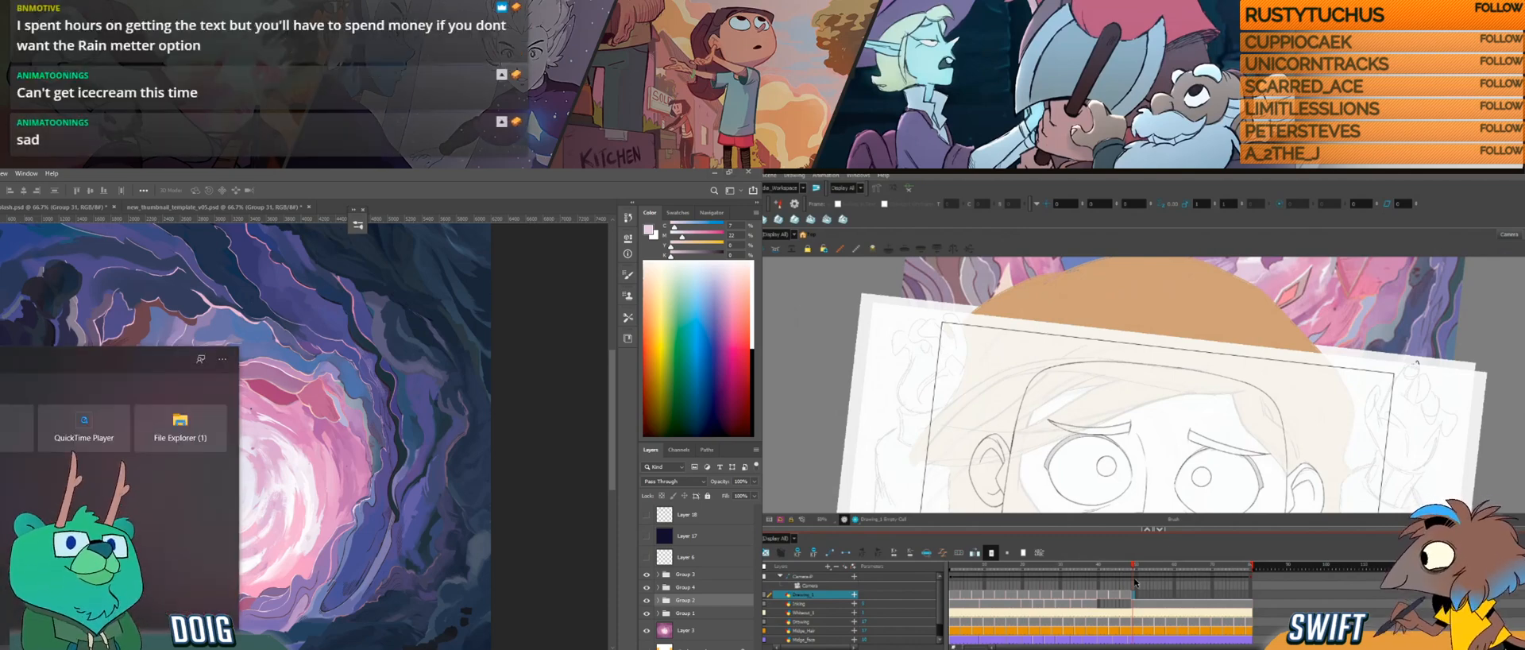
{"action": "type", "text": "s"}
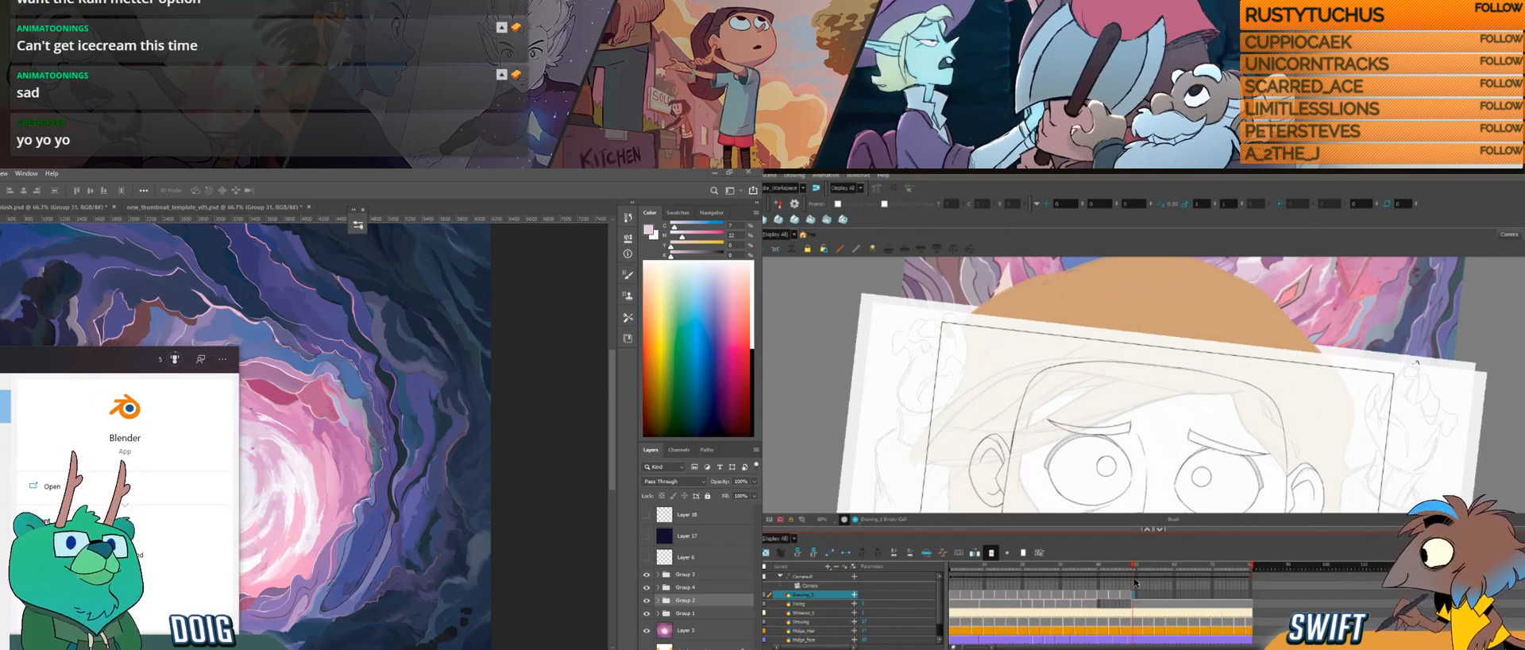
{"action": "key", "text": "Return"}
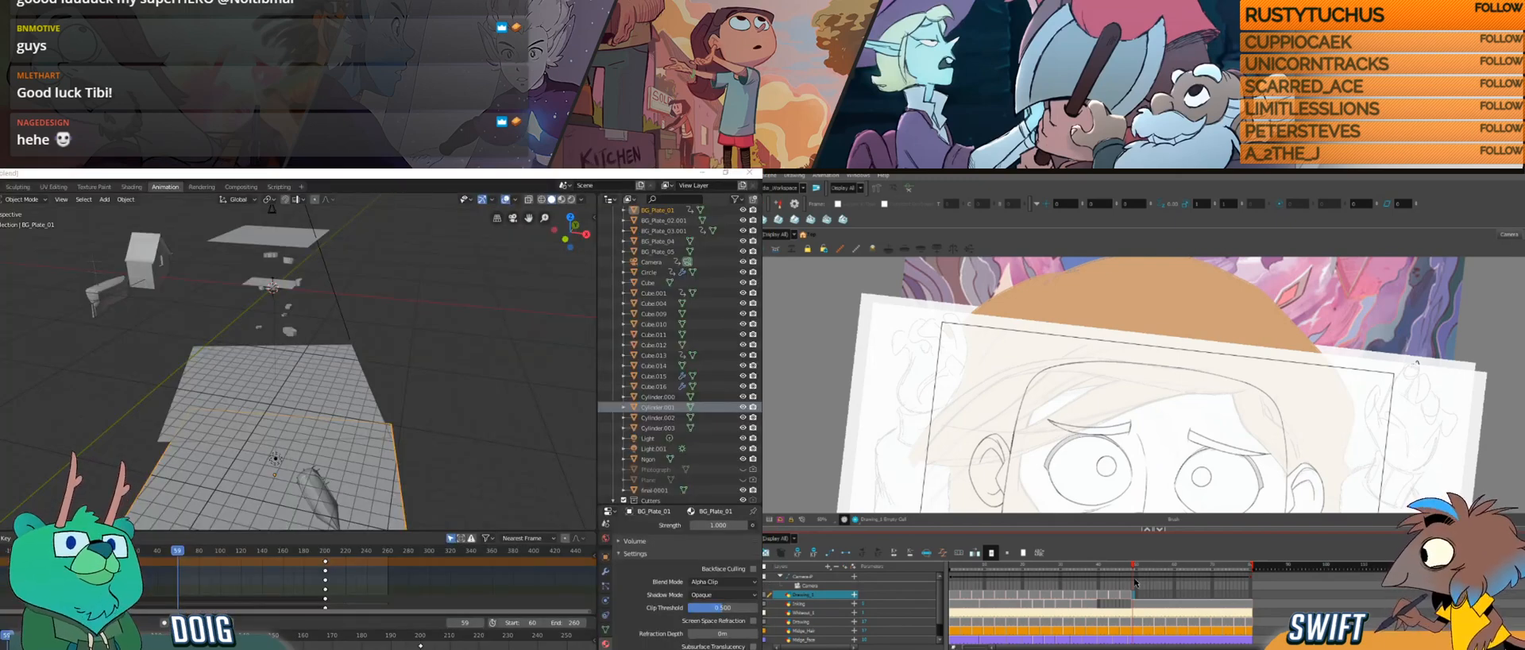
Step: Deselect the background plate and examine the arrangement of the textured plates and debris in the 3D scene
{"action": "left_click", "coordinate": [409, 334]}
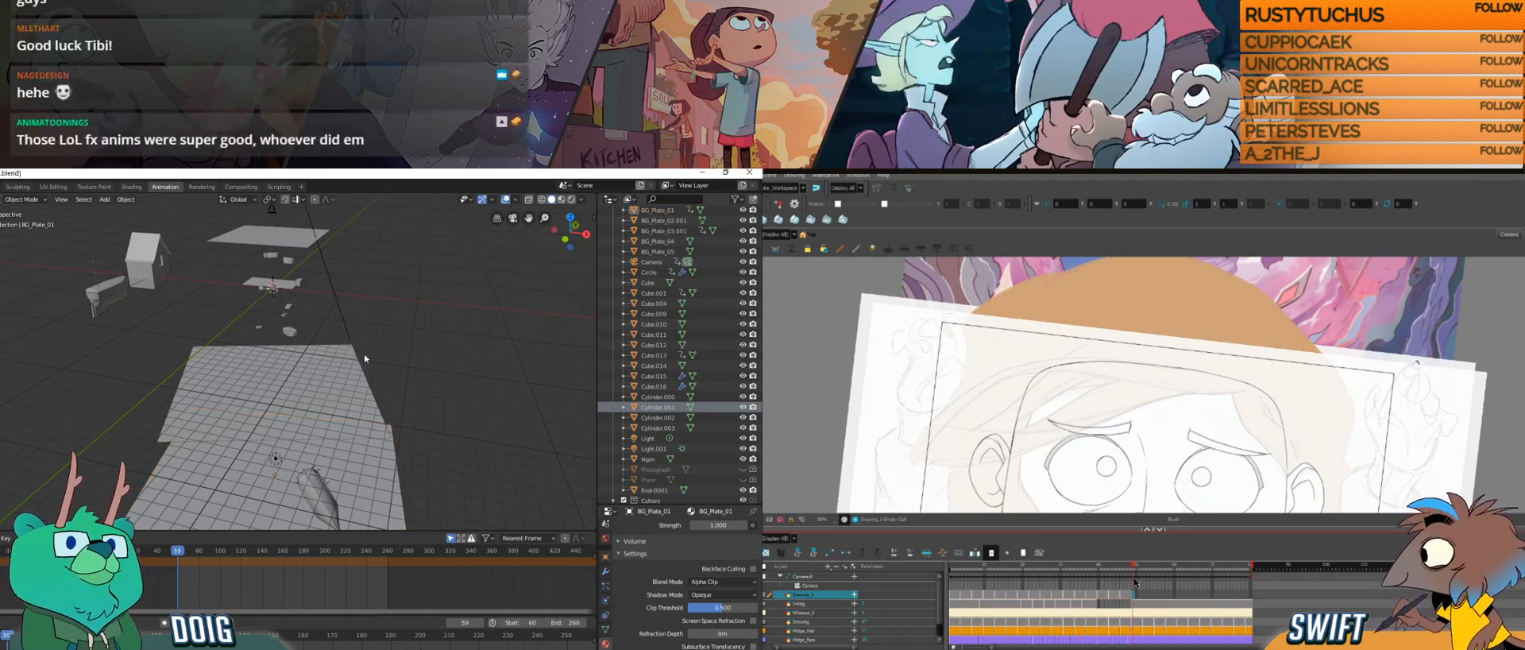
{"action": "left_click_drag", "start_coordinate": [326, 356], "coordinate": [382, 340]}
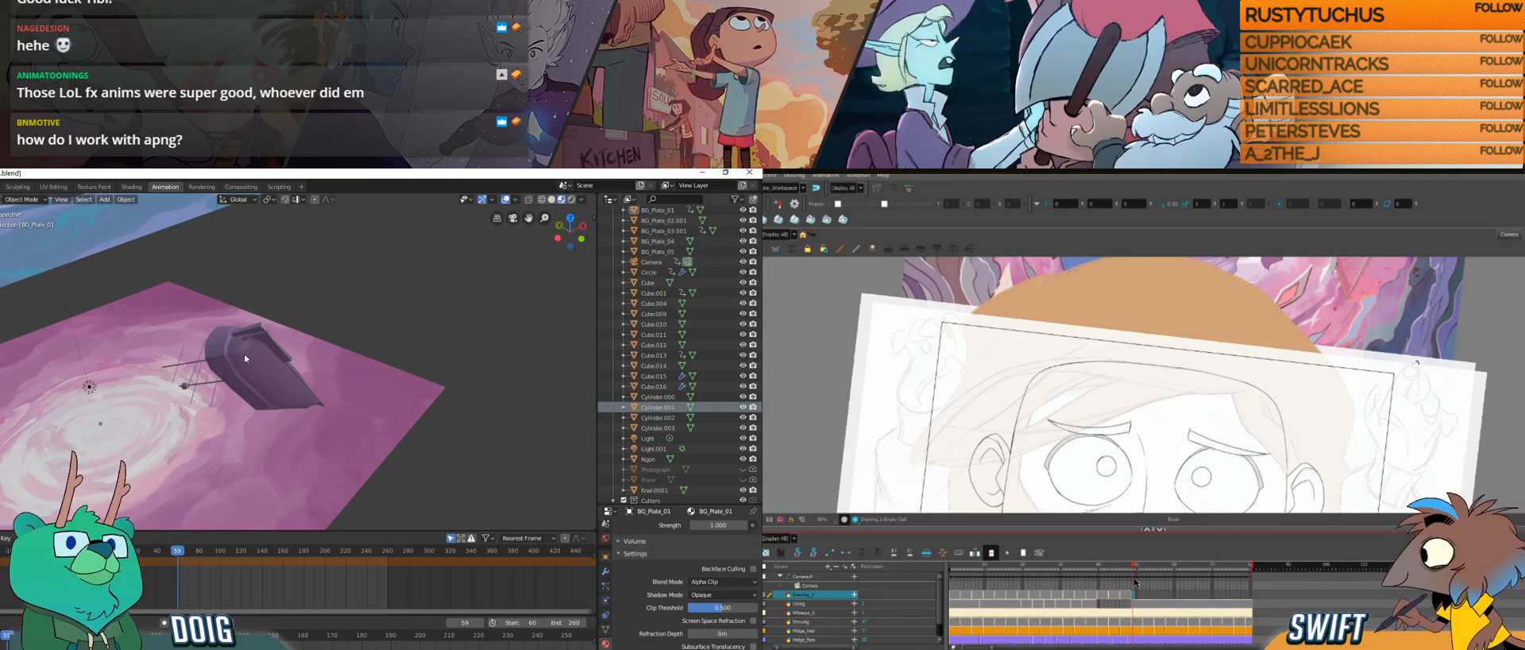
{"action": "left_click", "coordinate": [345, 312]}
{"action": "left_click_drag", "start_coordinate": [345, 312], "coordinate": [257, 332]}
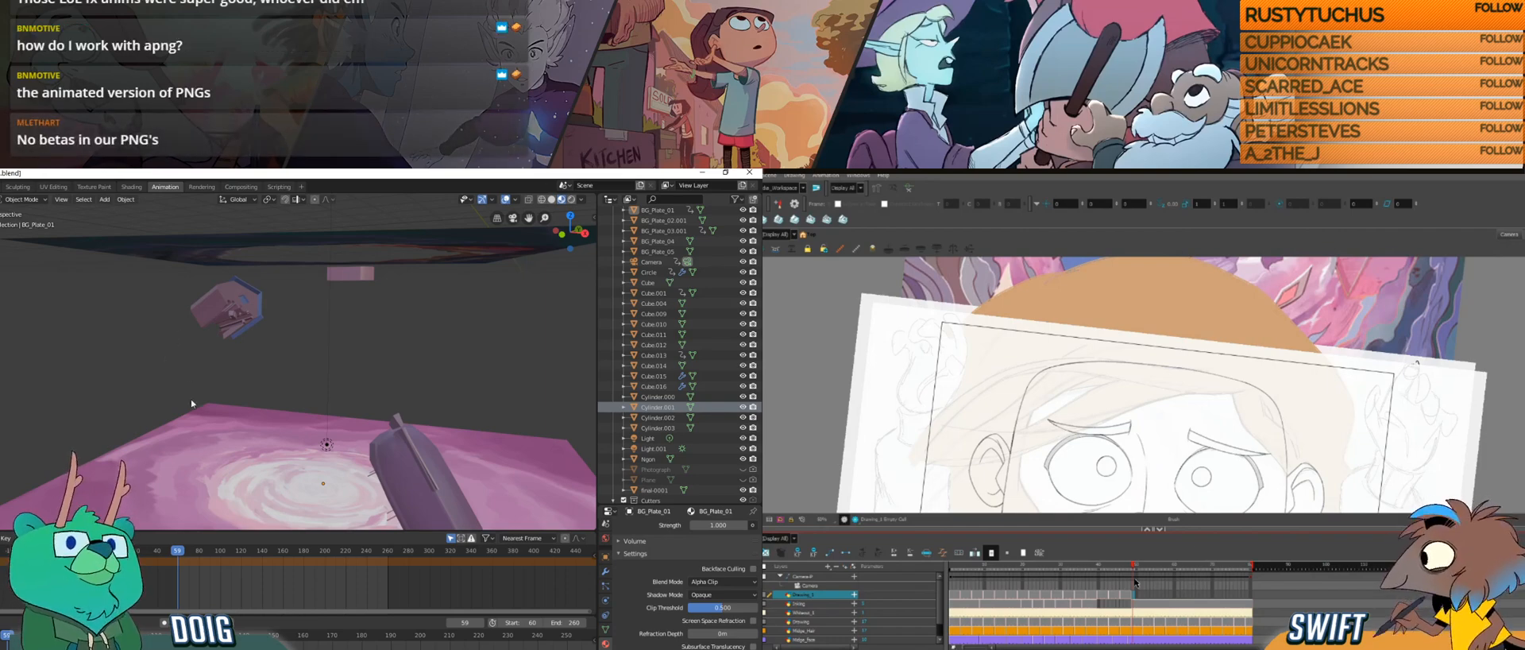
{"action": "left_click_drag", "start_coordinate": [343, 385], "coordinate": [268, 369]}
{"action": "scroll", "coordinate": [266, 380], "scroll_direction": "down", "scroll_amount": 3}
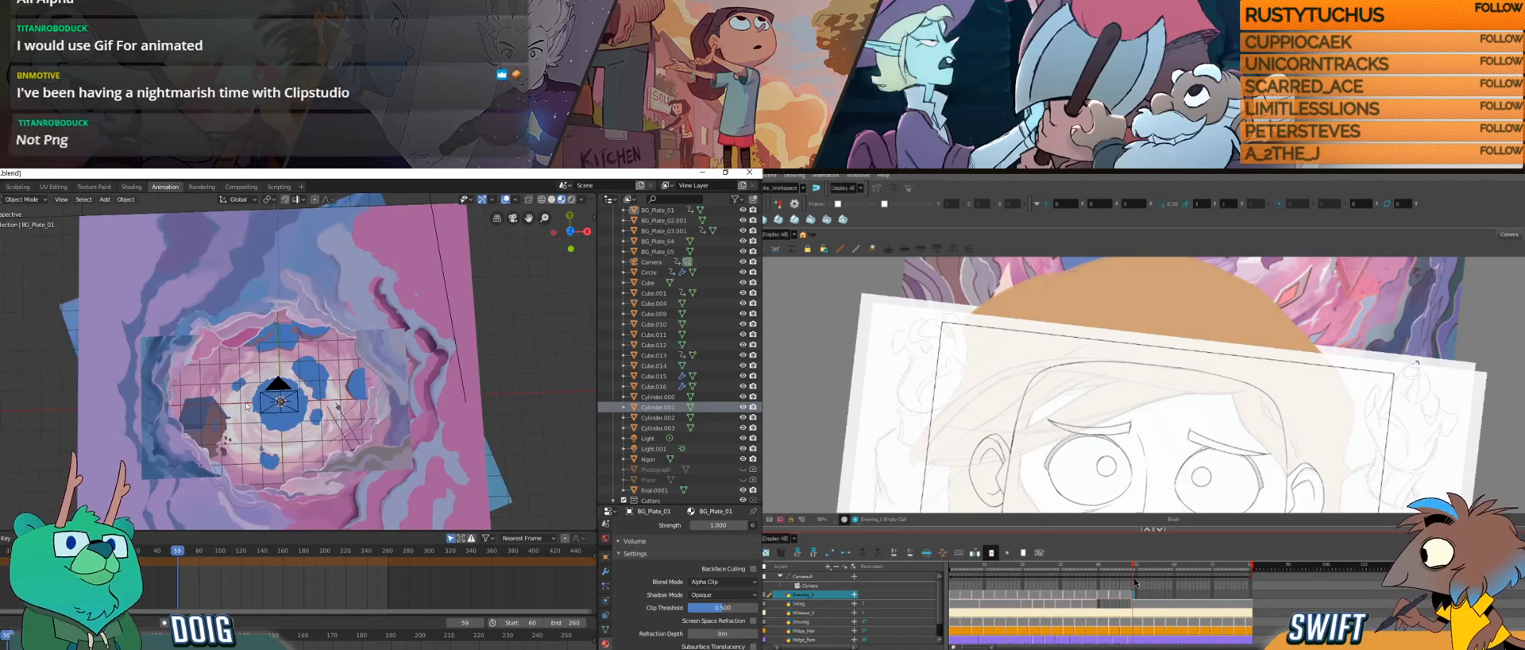
Step: Switch to Photoshop, check the lowest layer group by toggling its visibility, and isolate the group of dark edge rocks
{"action": "left_click", "coordinate": [214, 648]}
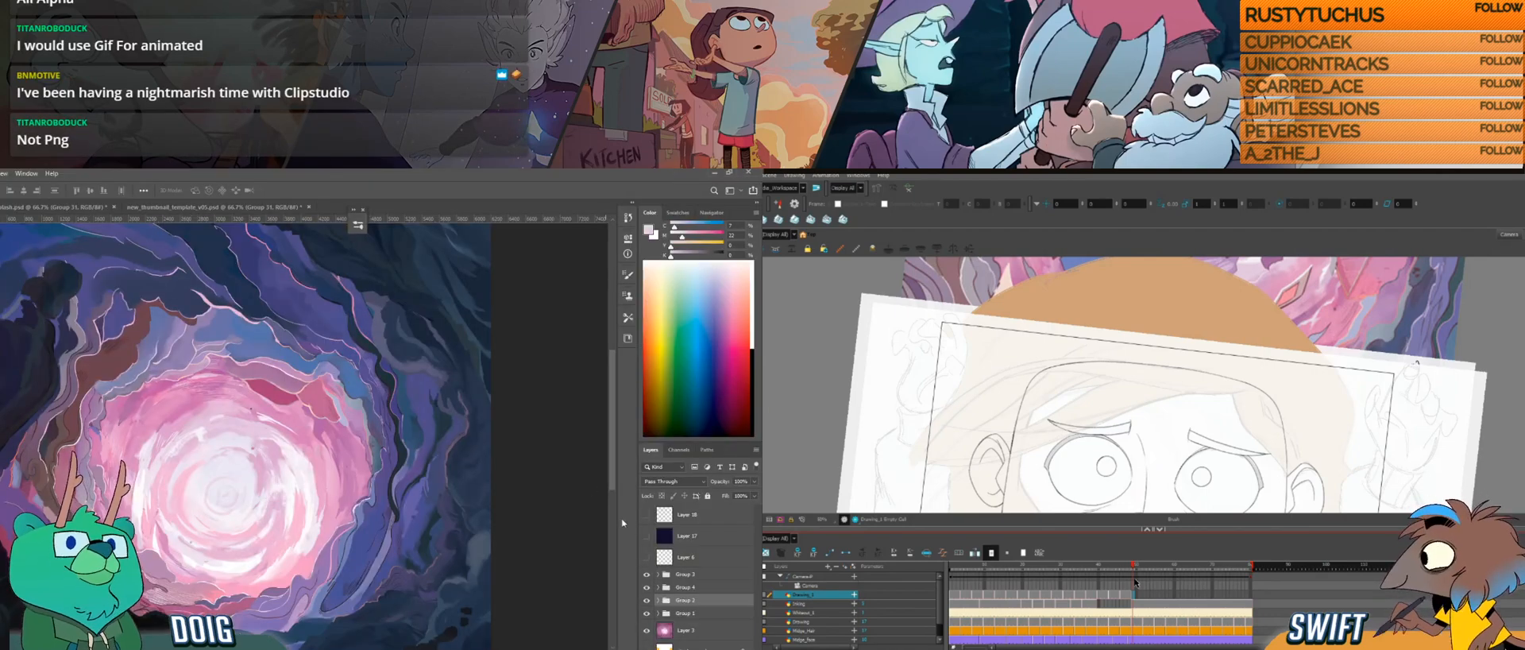
{"action": "left_click", "coordinate": [680, 613]}
{"action": "left_click", "coordinate": [646, 614]}
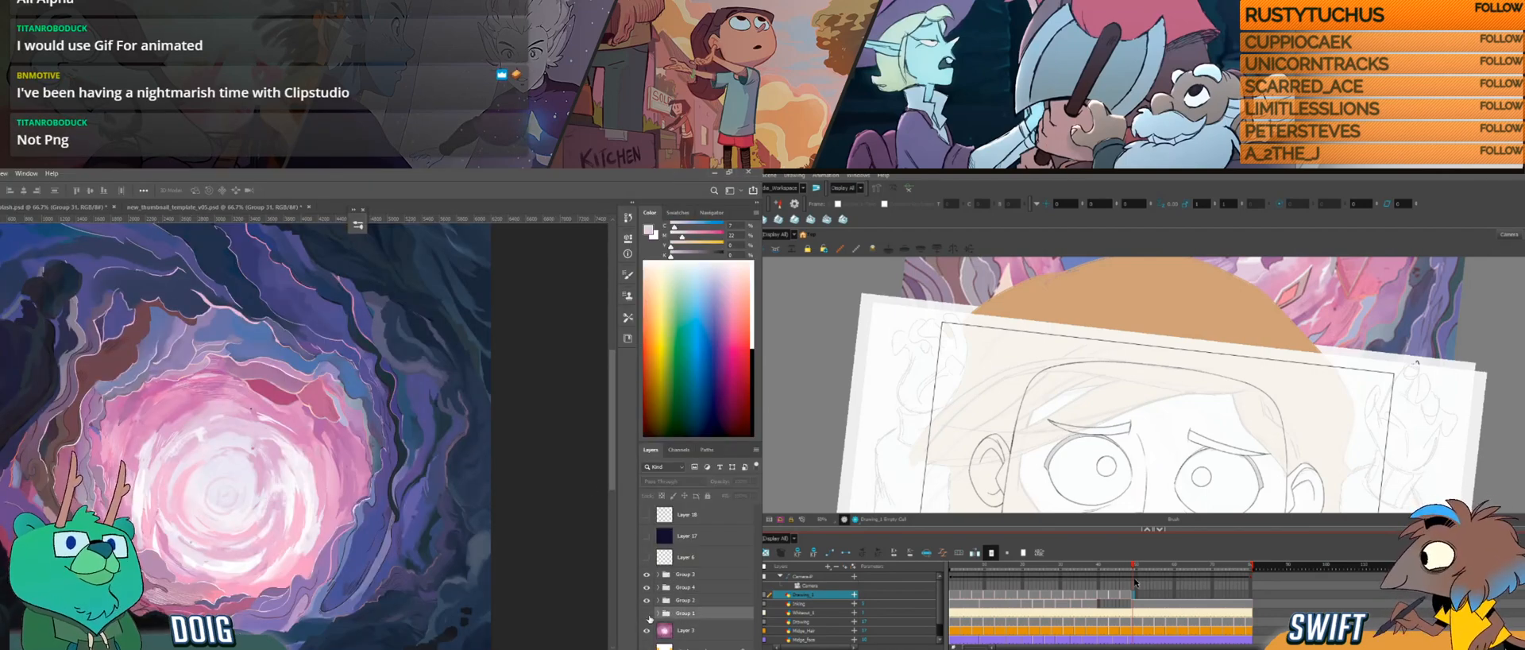
{"action": "left_click", "coordinate": [647, 613]}
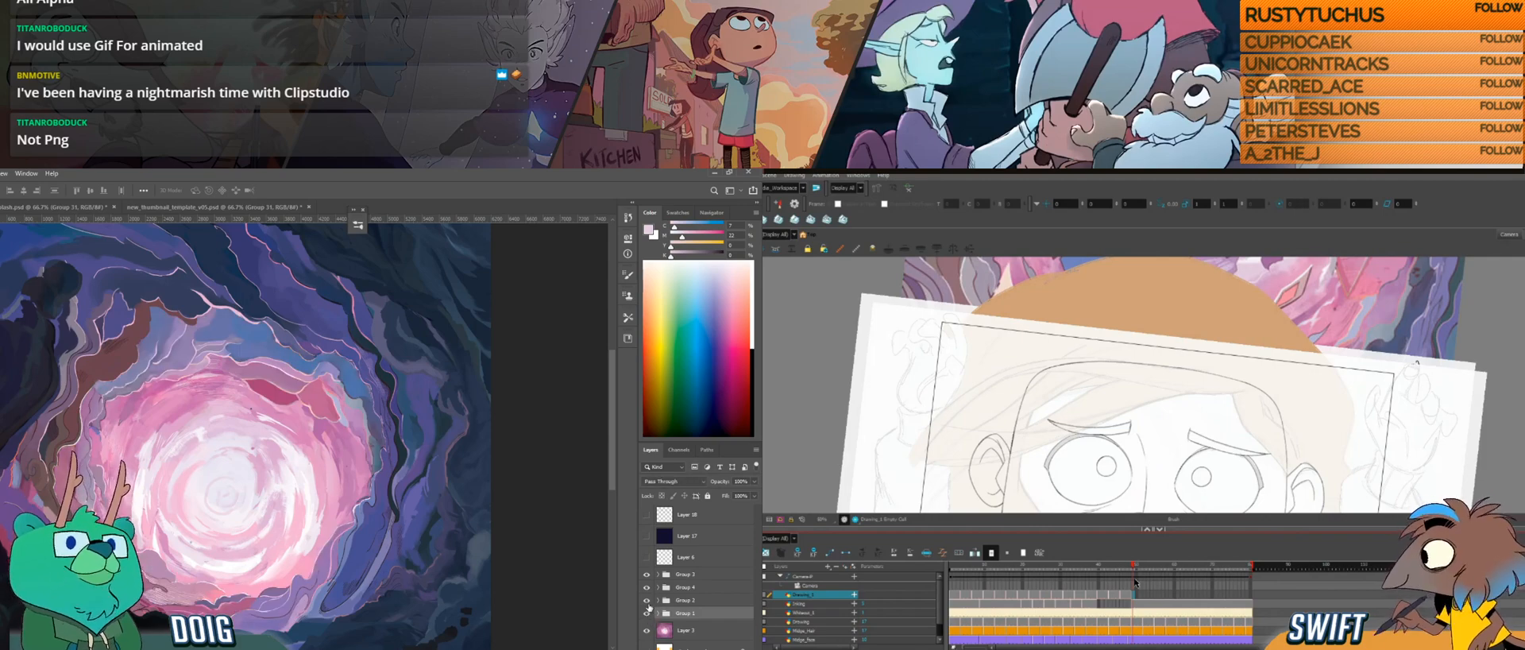
{"action": "left_click", "coordinate": [647, 613]}
{"action": "left_click", "coordinate": [647, 613]}
{"action": "left_click", "coordinate": [647, 574], "text": "alt"}
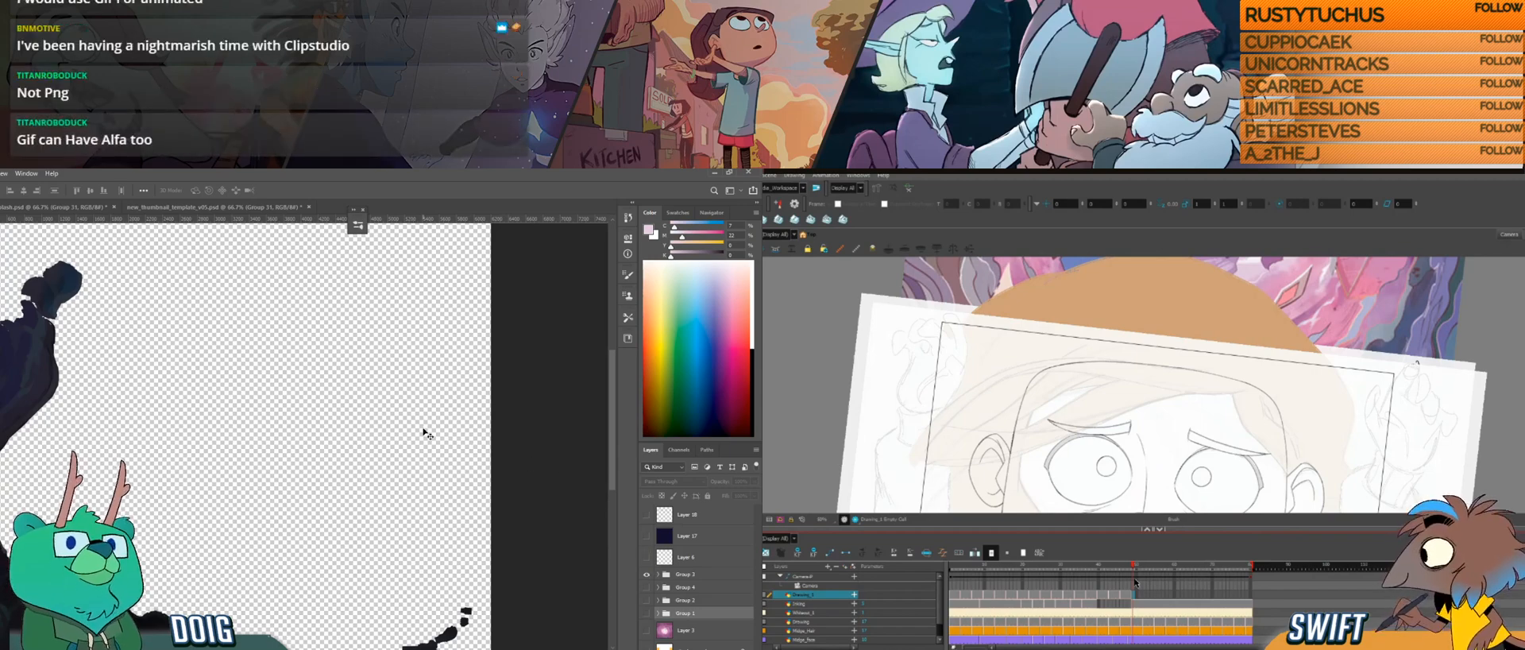
Step: Select the isolated dark edge rocks group and start saving a copy in PNG format to the TEXTURE folder
{"action": "left_click", "coordinate": [679, 577]}
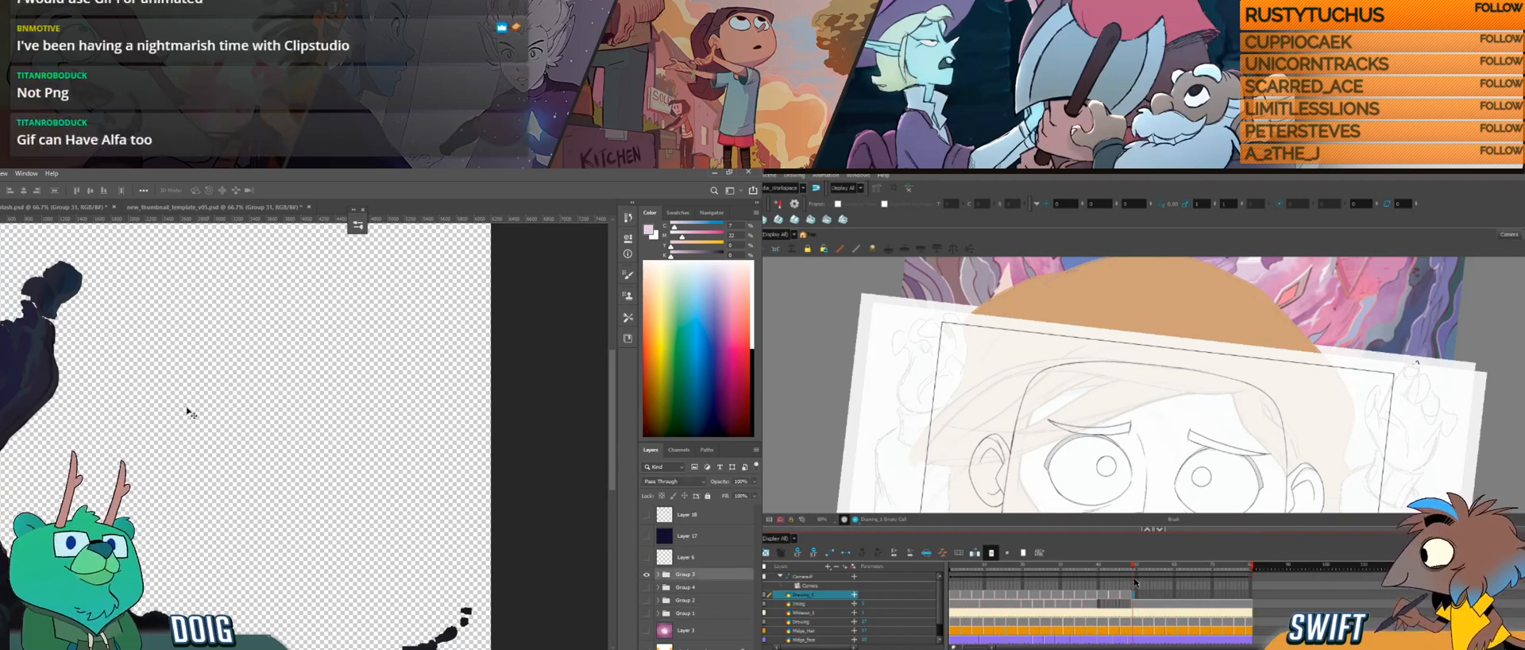
{"action": "scroll", "coordinate": [187, 432], "scroll_direction": "down", "scroll_amount": 1}
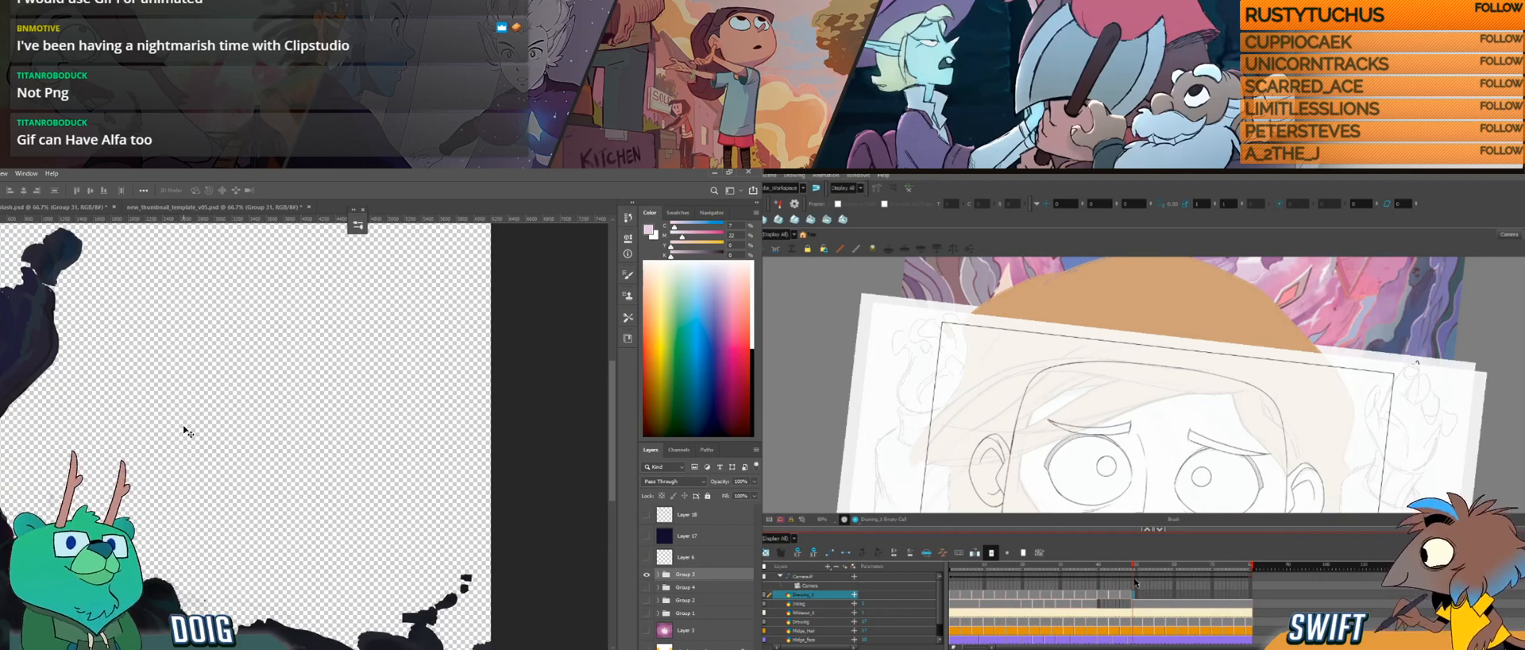
{"action": "scroll", "coordinate": [187, 431], "scroll_direction": "down", "scroll_amount": 2}
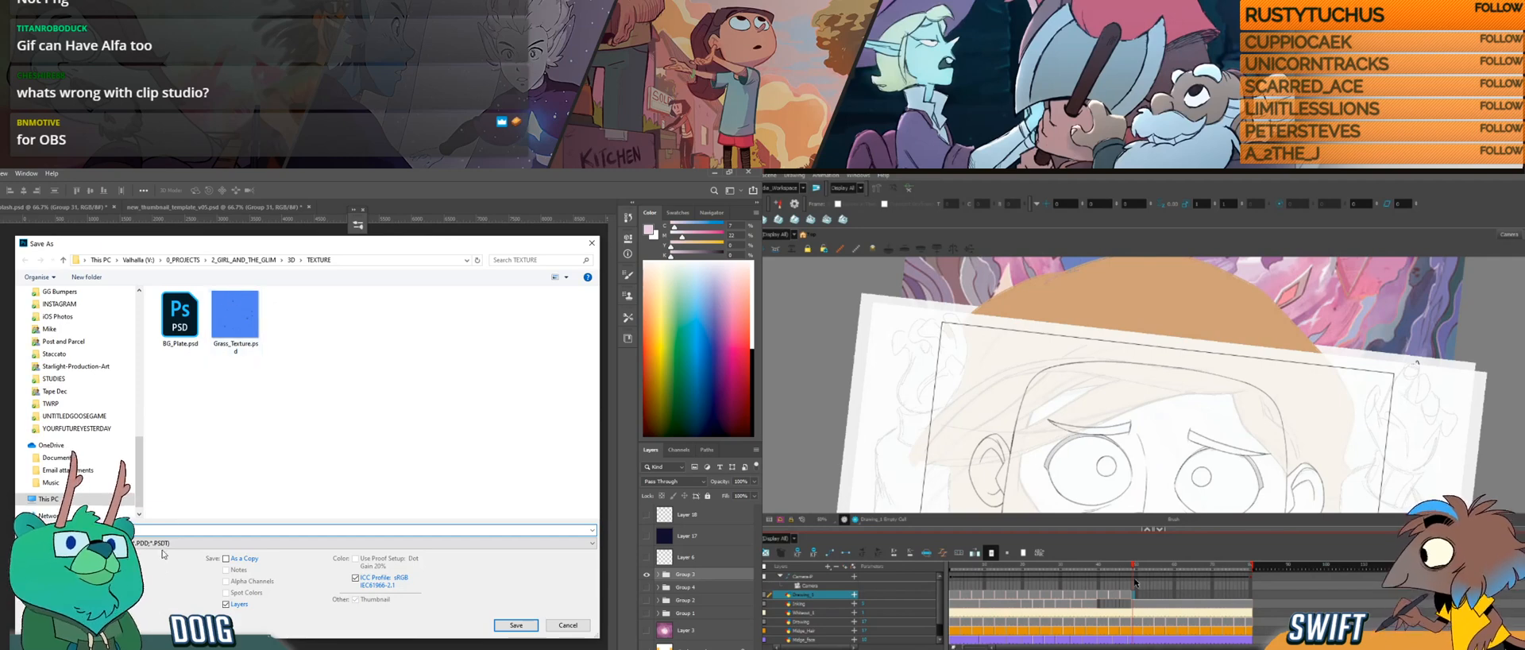
{"action": "left_click", "coordinate": [167, 543]}
{"action": "left_click", "coordinate": [222, 510]}
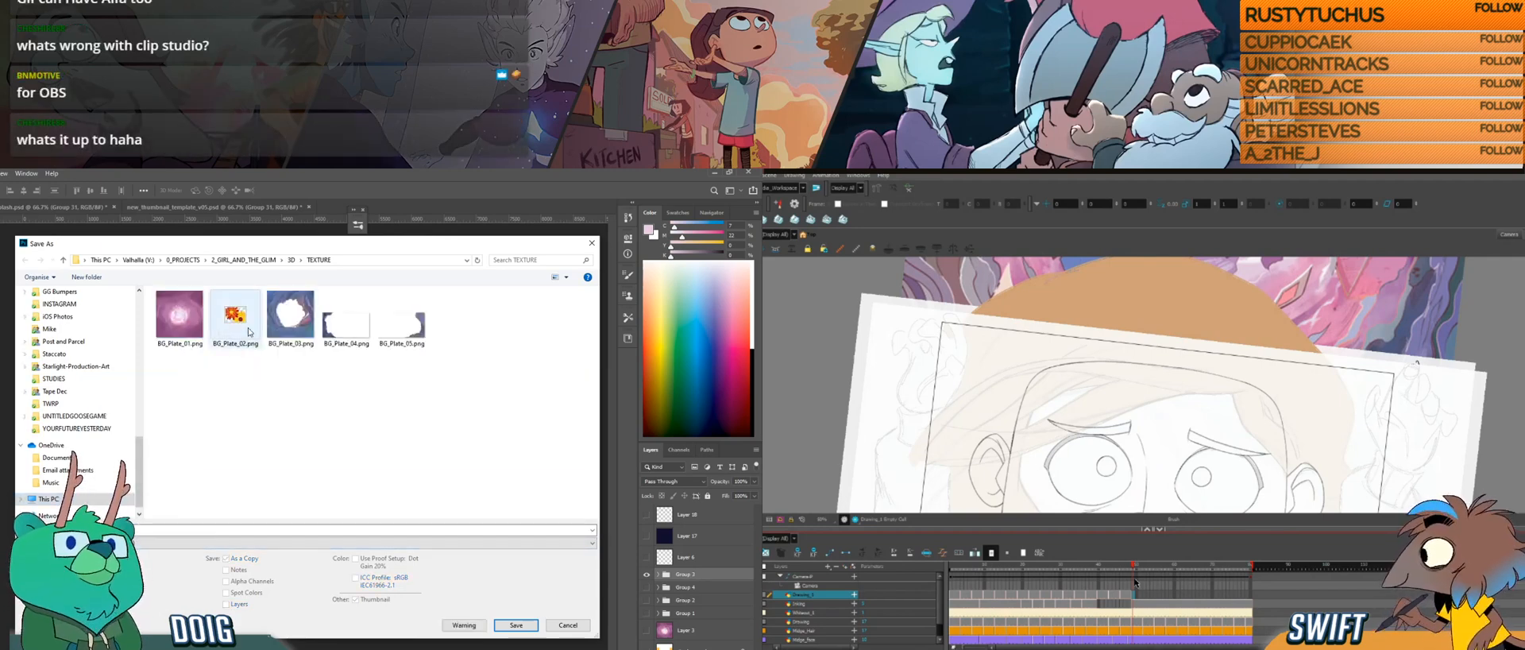
Step: Name the copy BG_Plate_04_B.png, based on the BG_Plate_04.png name, and save it with the large file size option
{"action": "left_click", "coordinate": [343, 334]}
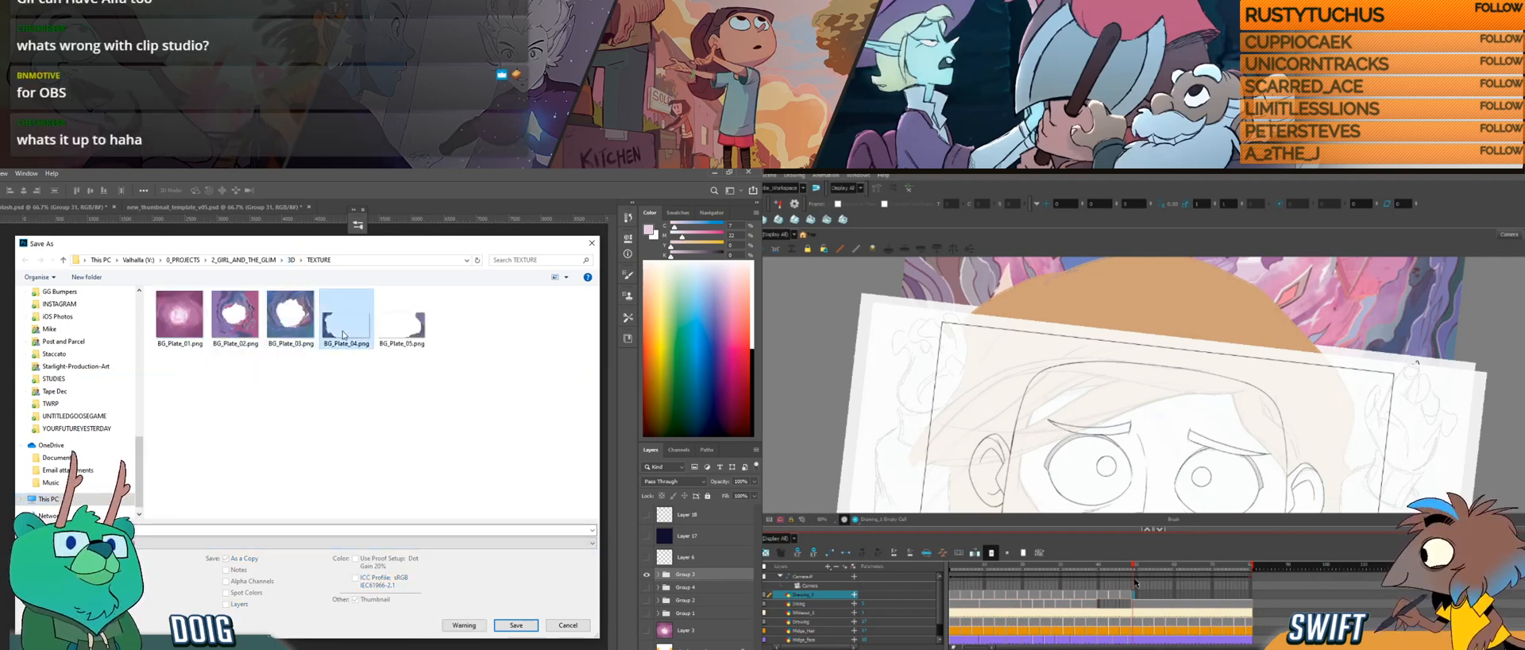
{"action": "left_click", "coordinate": [121, 529]}
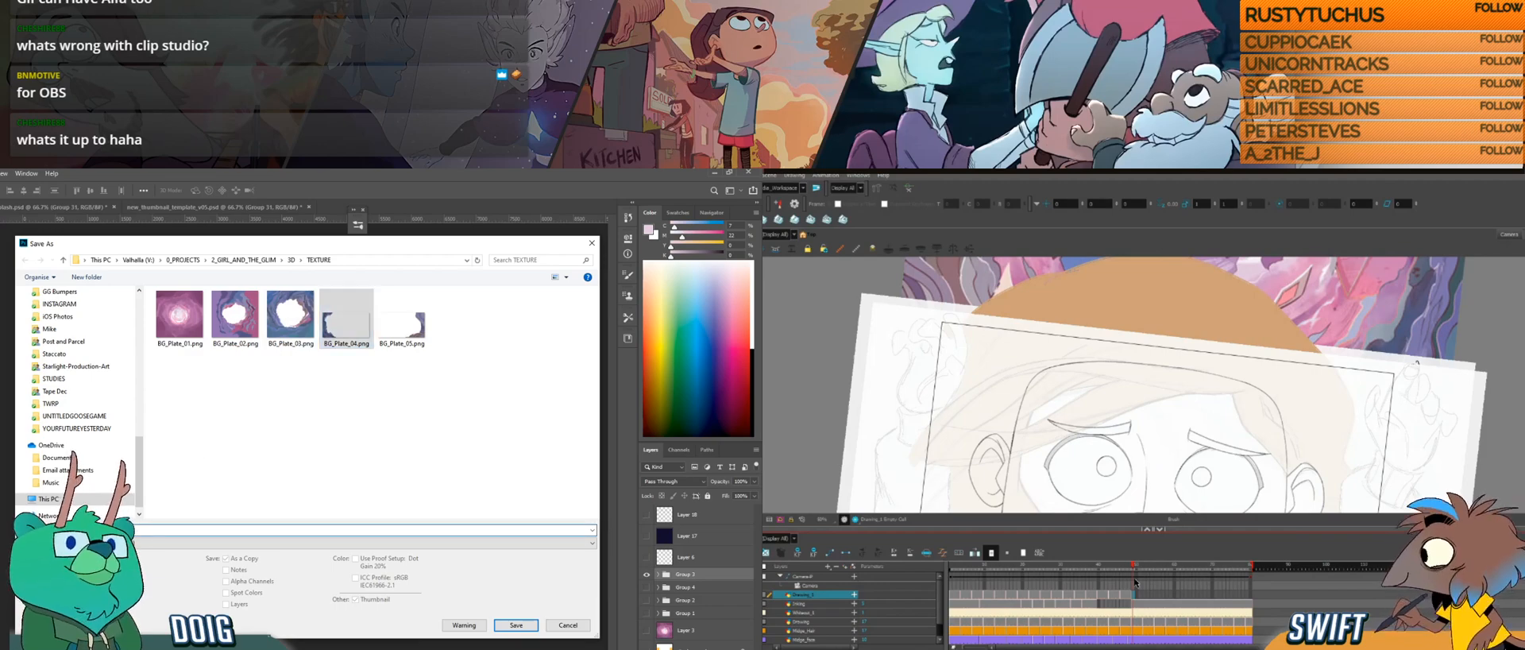
{"action": "key", "text": "BackSpace"}
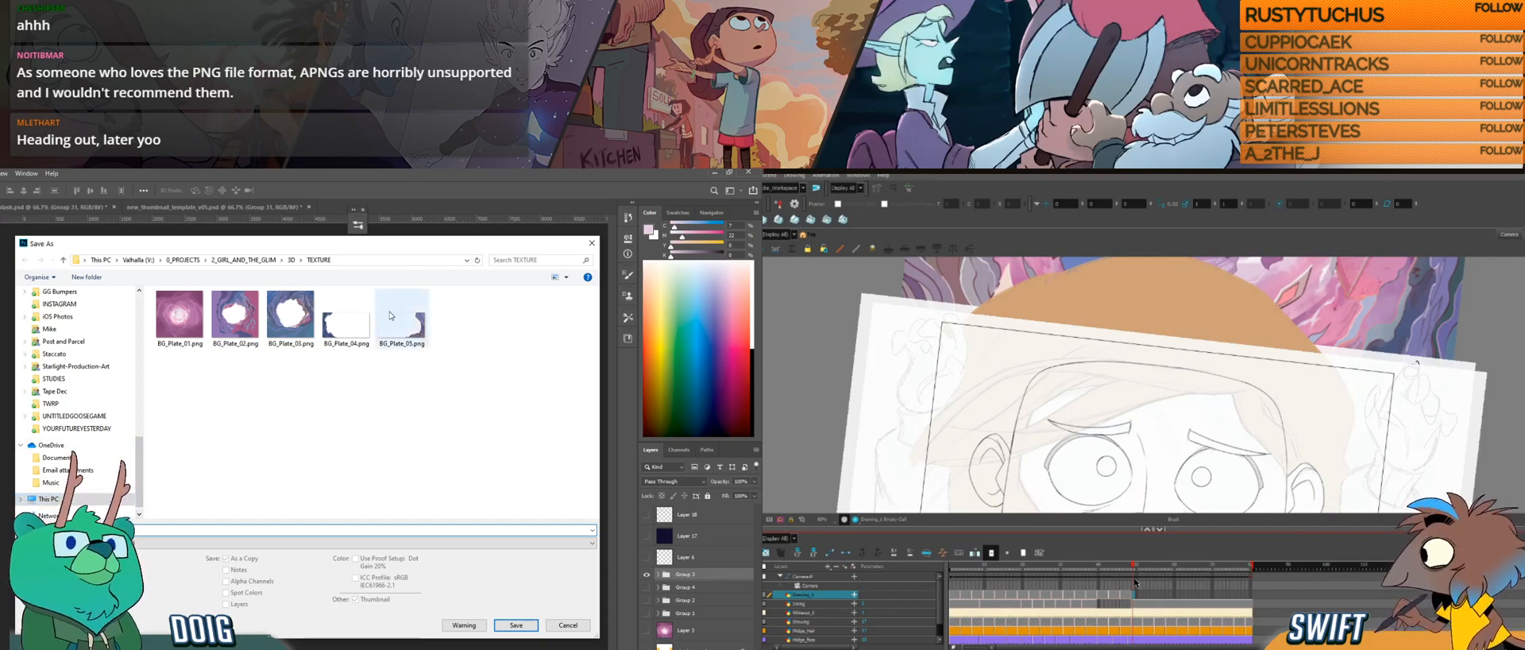
{"action": "left_click", "coordinate": [127, 530]}
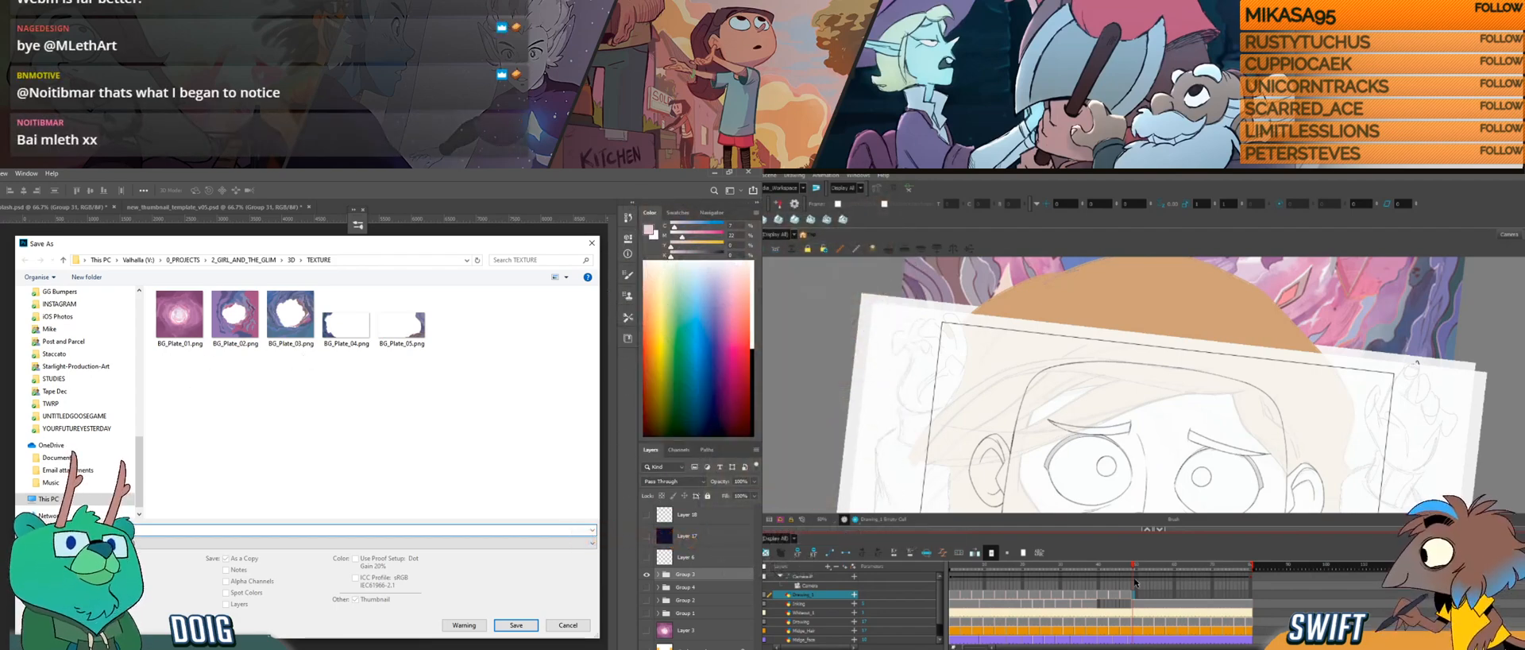
{"action": "key", "text": "Return"}
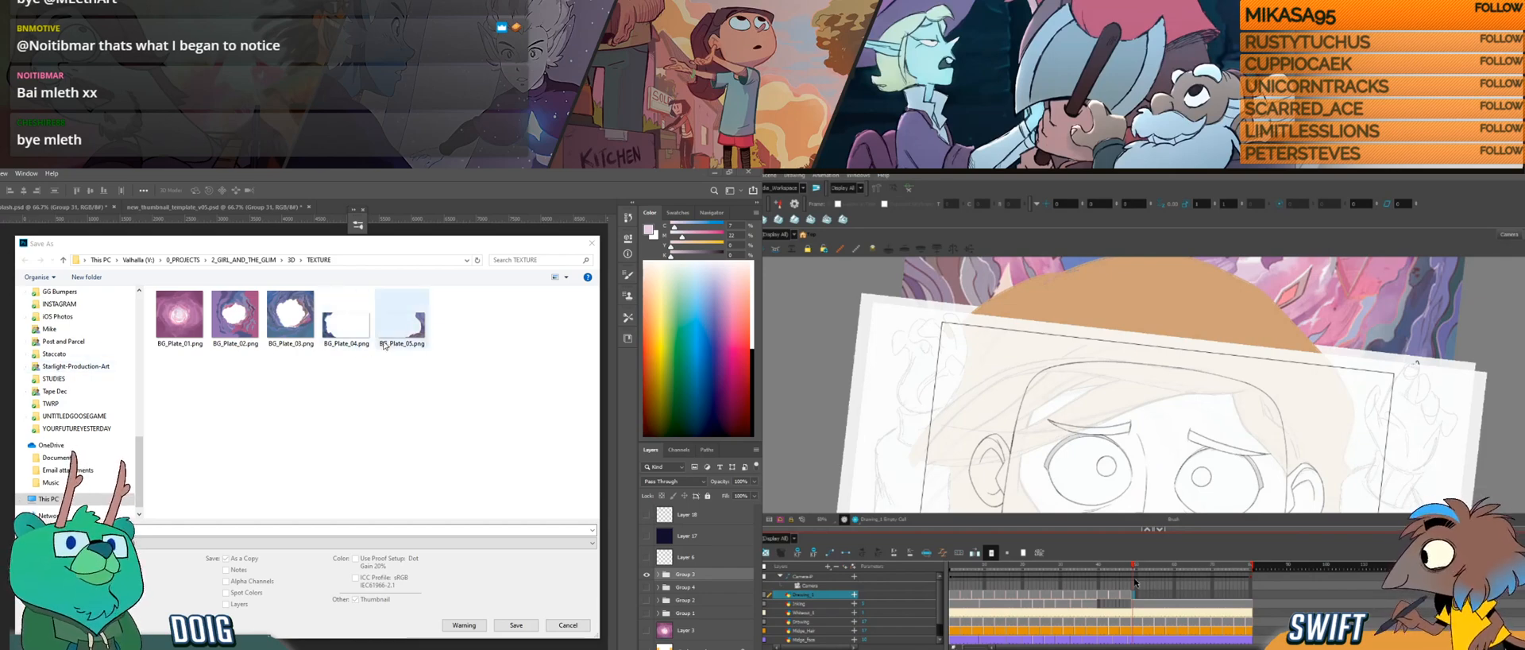
{"action": "mouse_move", "coordinate": [375, 247]}
{"action": "left_mouse_down"}
{"action": "mouse_move", "coordinate": [367, 294]}
{"action": "mouse_move", "coordinate": [762, 556]}
{"action": "mouse_move", "coordinate": [778, 635]}
{"action": "mouse_move", "coordinate": [356, 250]}
{"action": "left_mouse_up"}
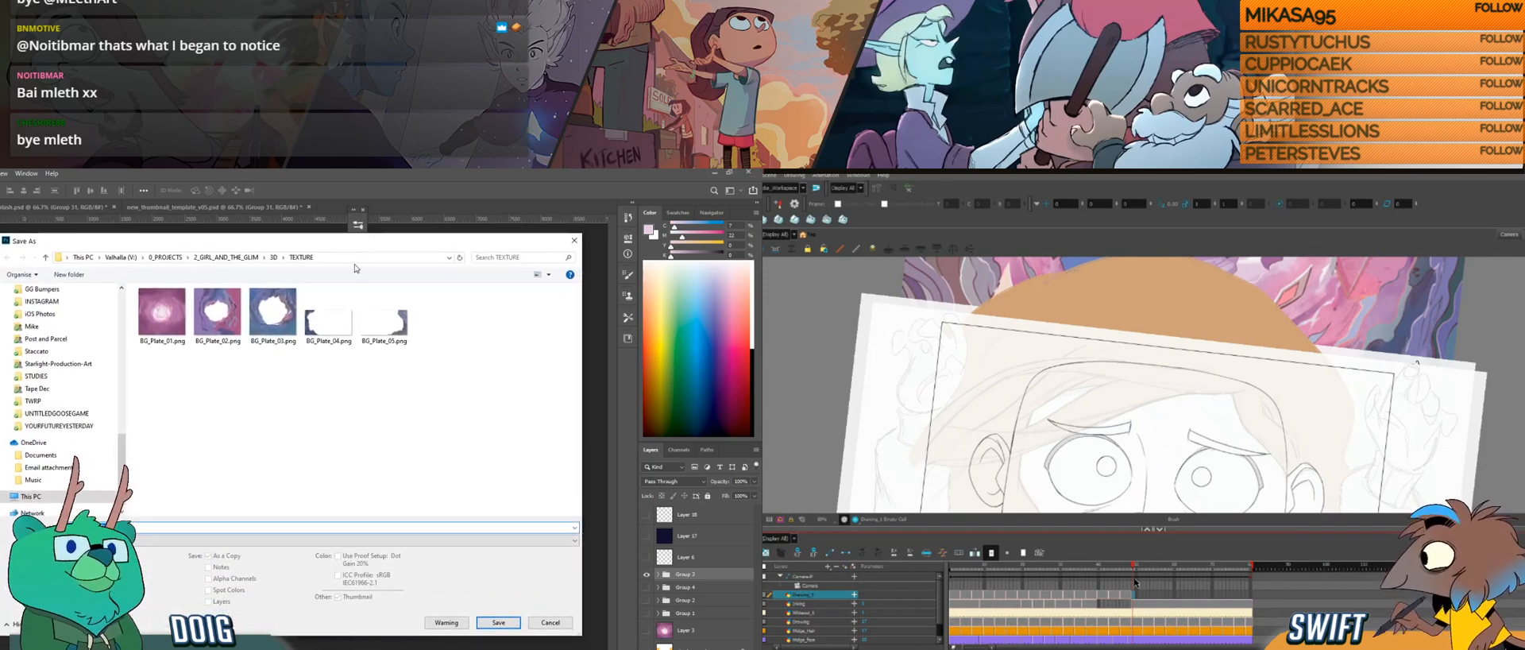
{"action": "left_click", "coordinate": [499, 628]}
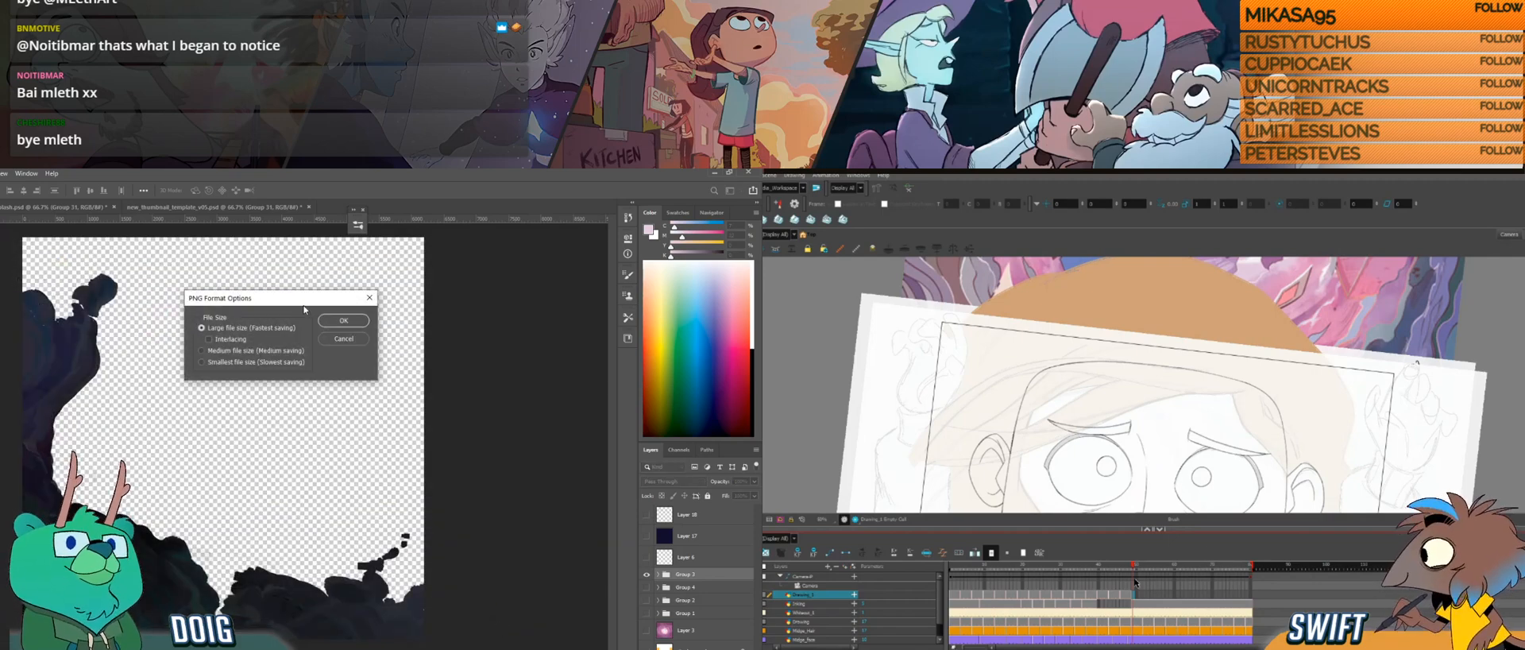
{"action": "left_click", "coordinate": [340, 325]}
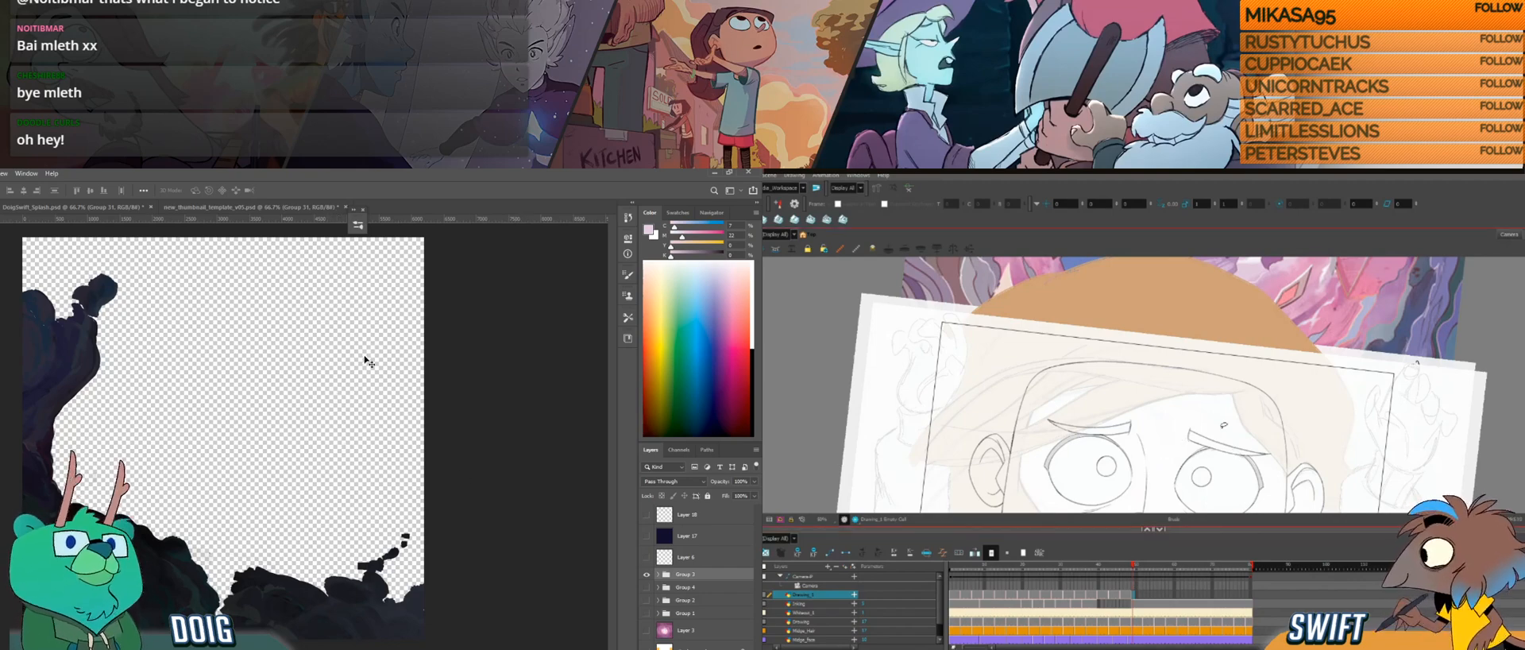
Step: In Harmony, rotate the canvas and sketch the first line of the hair strand beside the girl's brow
{"action": "key", "text": "ctrl+alt"}
{"action": "left_click_drag", "start_coordinate": [1187, 425], "coordinate": [1212, 500]}
{"action": "key", "text": "space"}
{"action": "left_click_drag", "start_coordinate": [1302, 418], "coordinate": [1198, 318]}
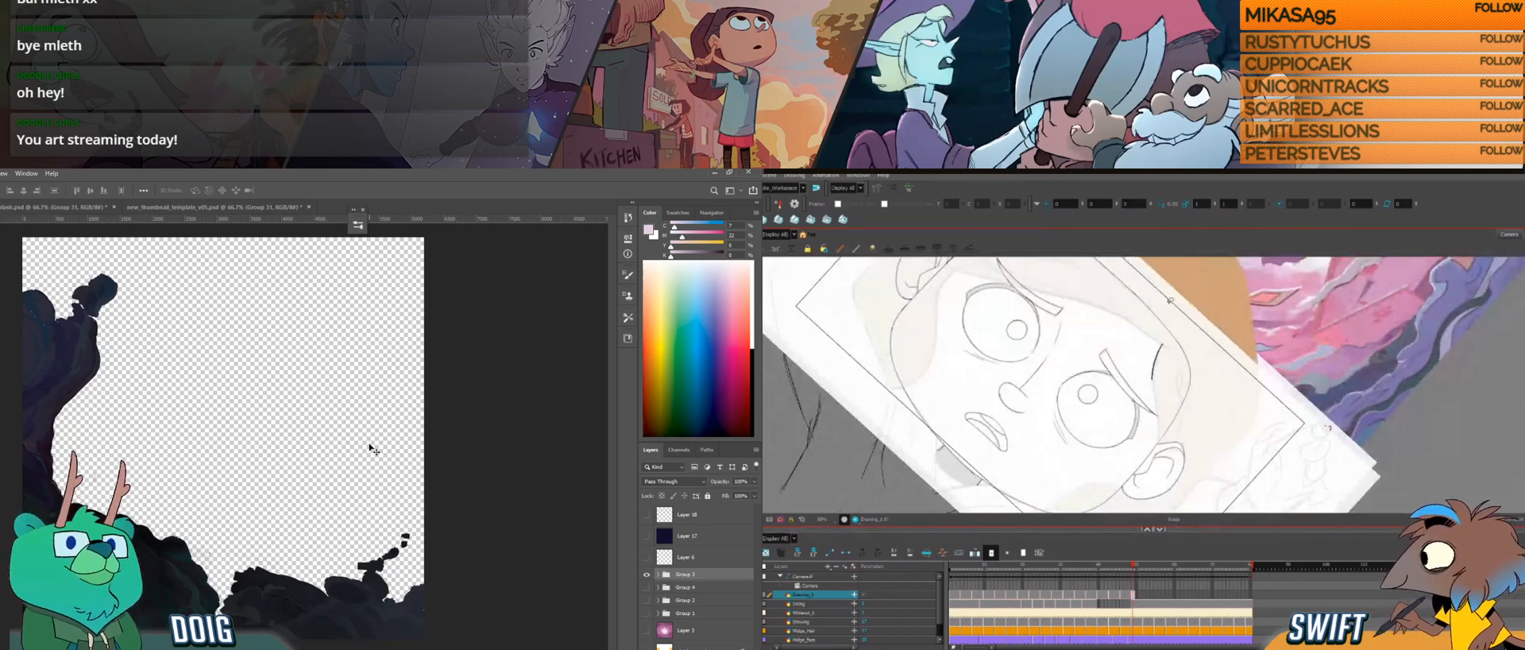
{"action": "mouse_move", "coordinate": [1162, 340]}
{"action": "left_mouse_down"}
{"action": "mouse_move", "coordinate": [1160, 421]}
{"action": "mouse_move", "coordinate": [1132, 442]}
{"action": "left_mouse_up"}
Step: In Photoshop, isolate the blue rock group and start a PNG copy based on the BG_Plate_05.png name
{"action": "left_click", "coordinate": [646, 573]}
{"action": "left_click", "coordinate": [646, 587]}
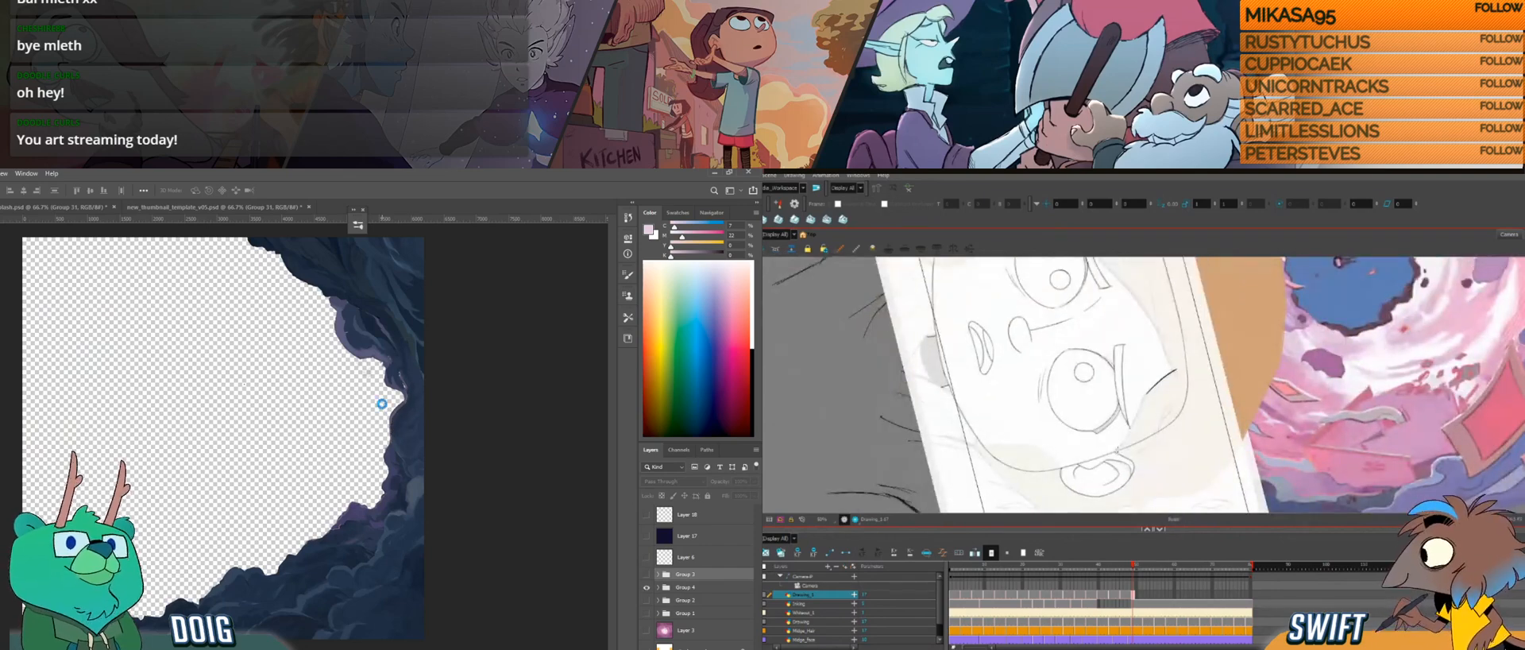
{"action": "key", "text": "ctrl+alt+s"}
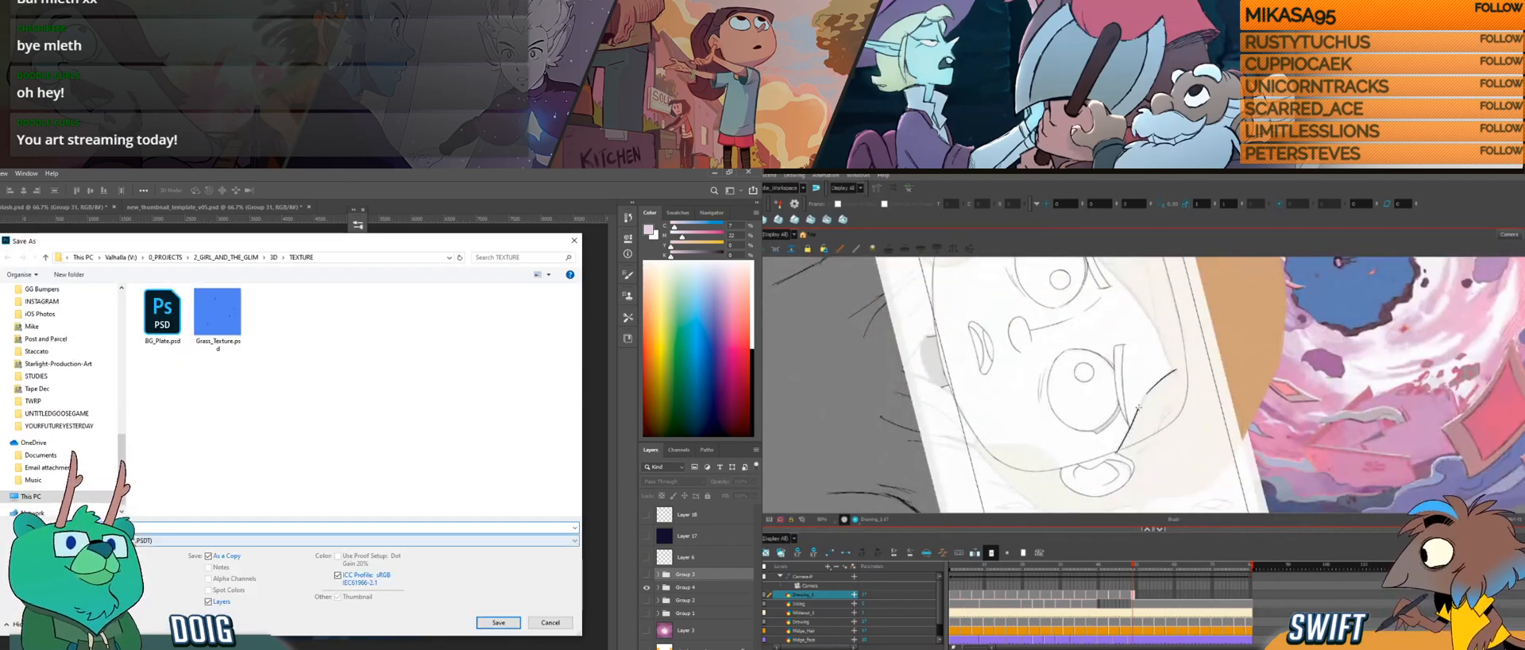
{"action": "left_click", "coordinate": [199, 540]}
{"action": "left_click", "coordinate": [112, 498]}
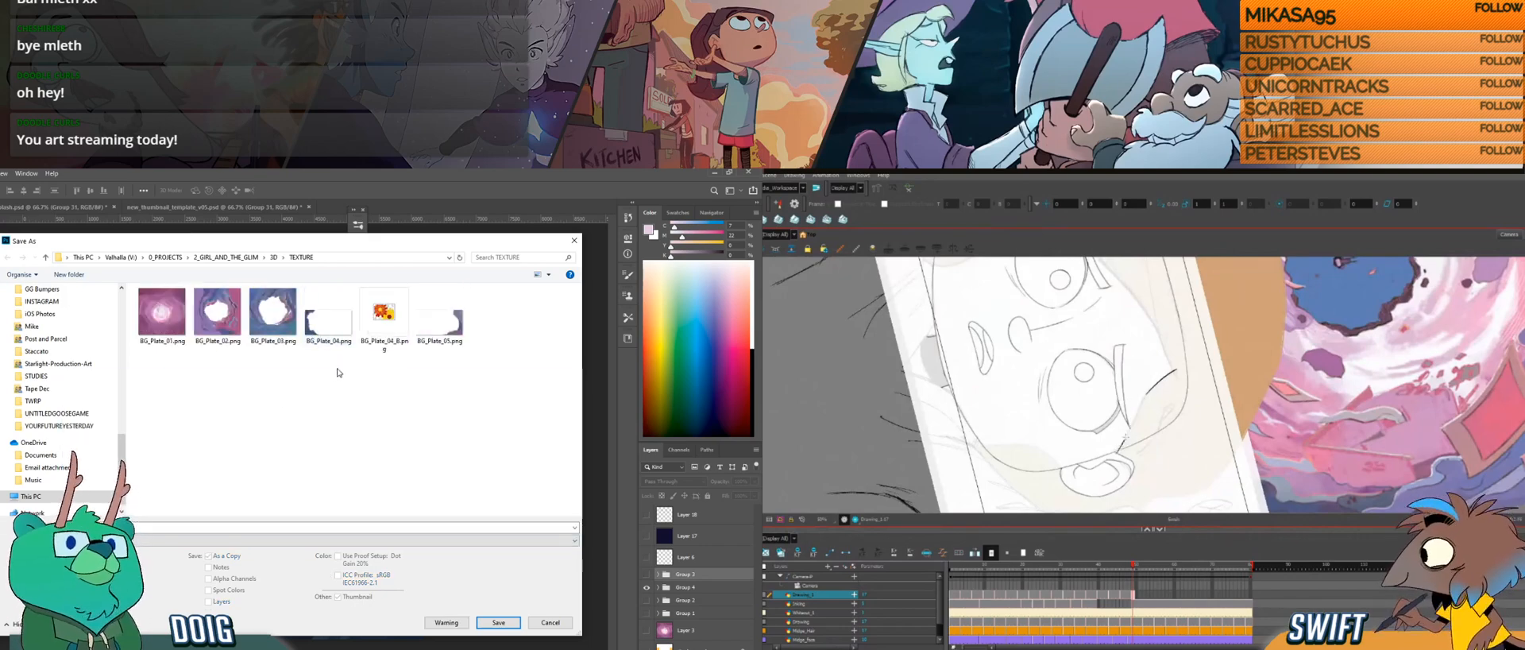
{"action": "left_click", "coordinate": [427, 330]}
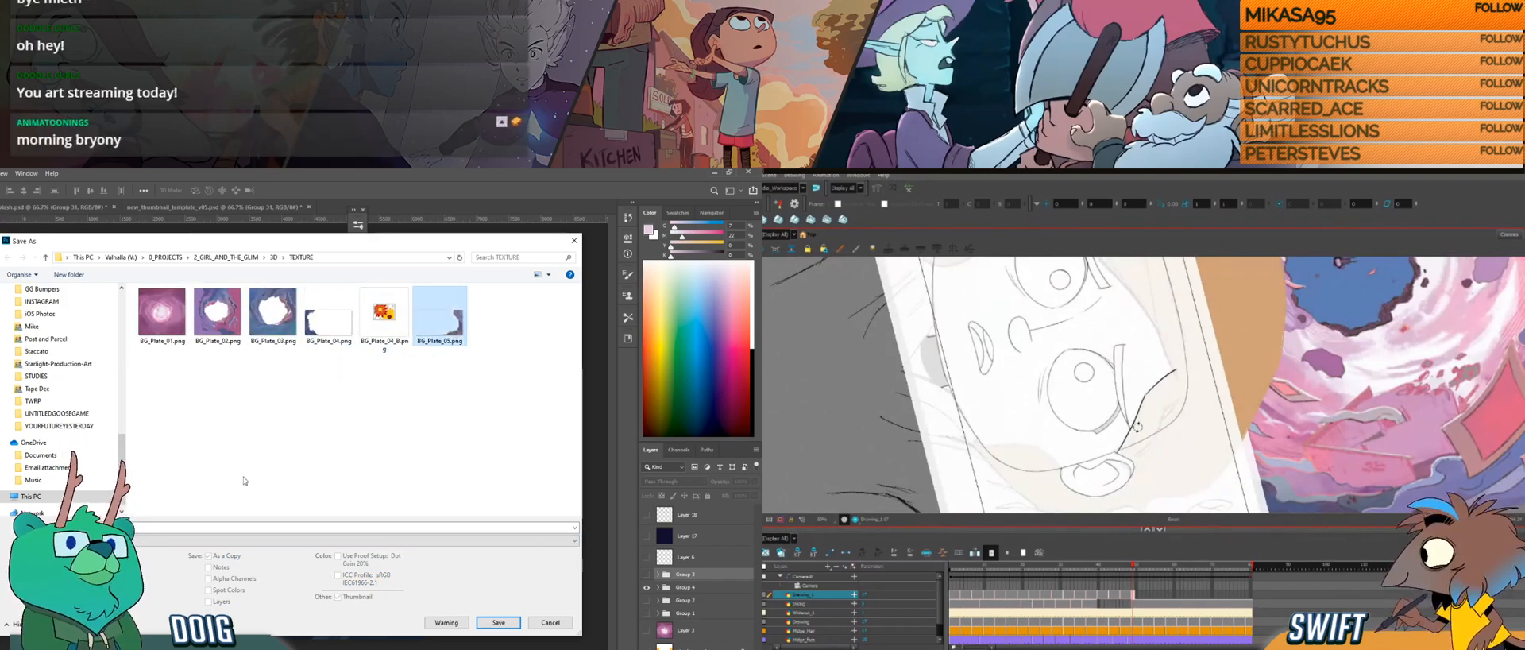
Step: Undo and redraw the hair line beside the eye in Harmony, and save the Photoshop copy as BG_Plate_05_B.png
{"action": "key", "text": "ctrl+z"}
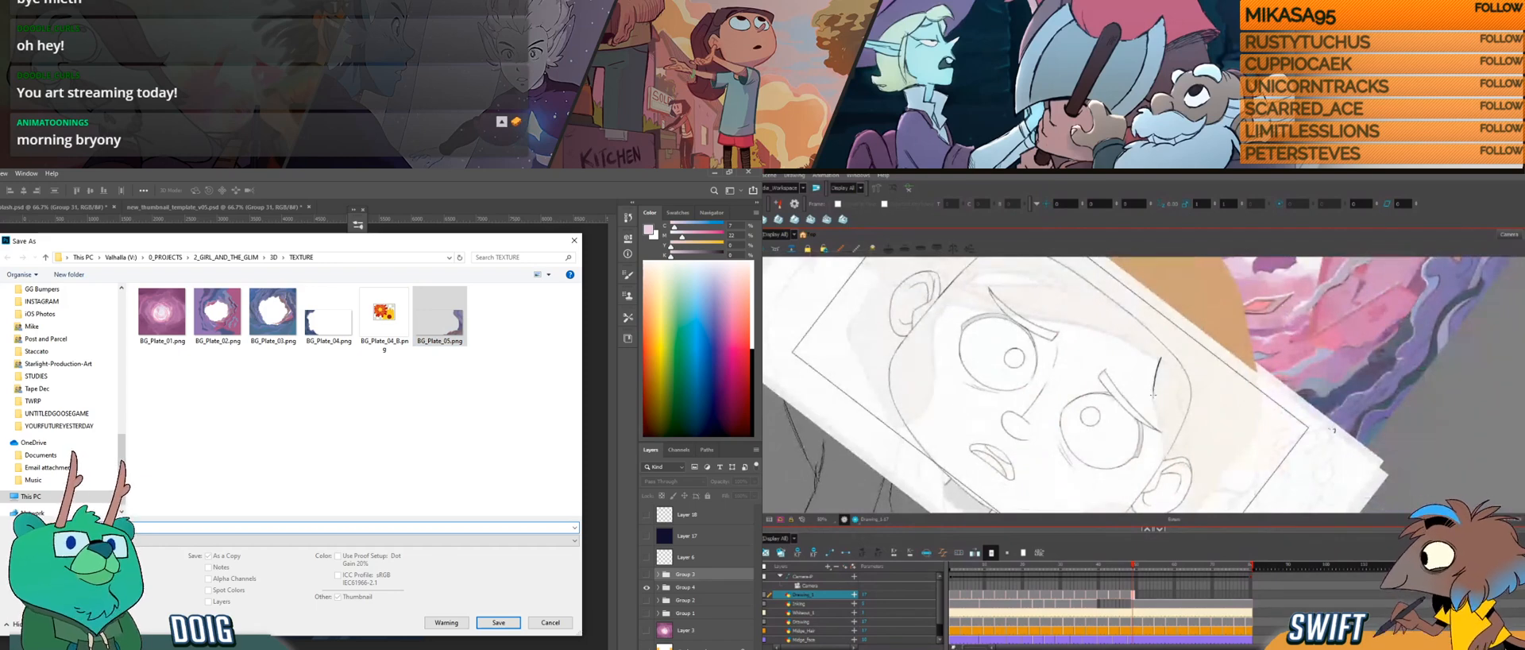
{"action": "key", "text": "ctrl+z"}
{"action": "key", "text": "BackSpace"}
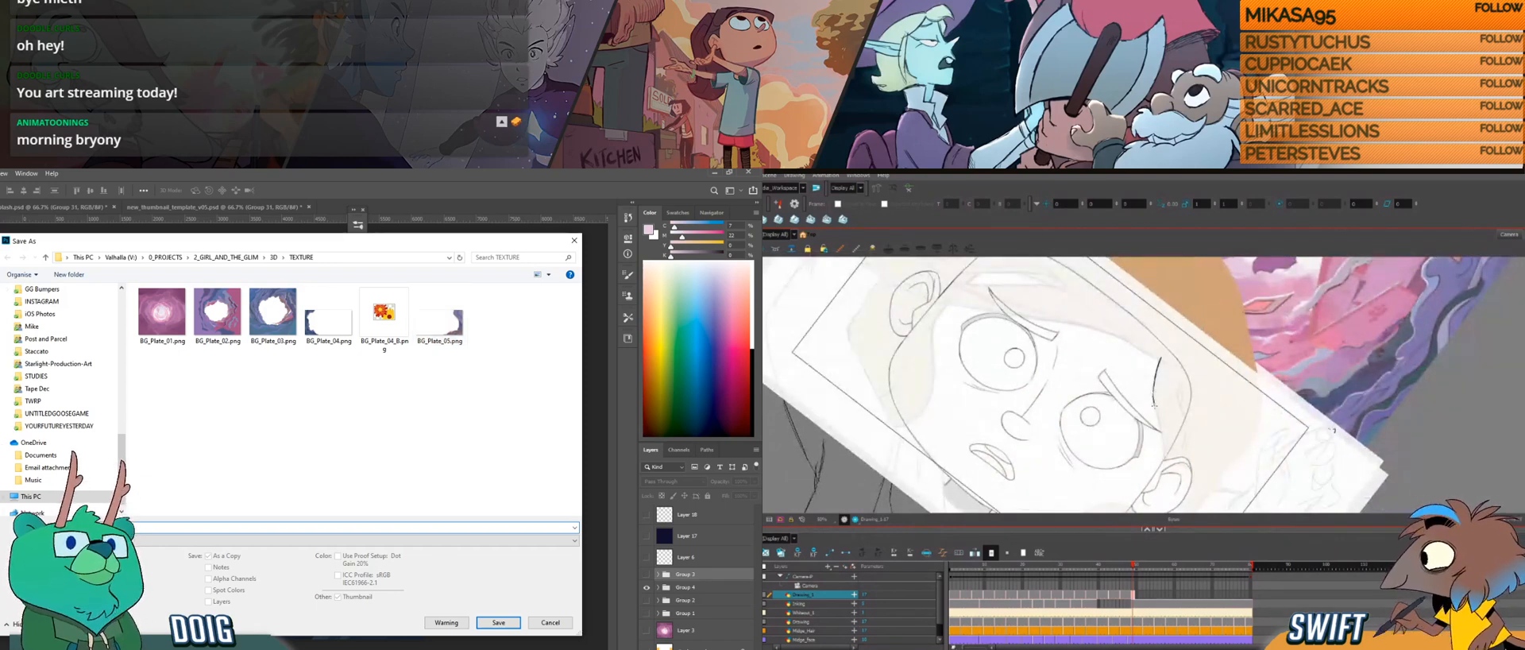
{"action": "left_click_drag", "start_coordinate": [1153, 403], "coordinate": [1165, 449]}
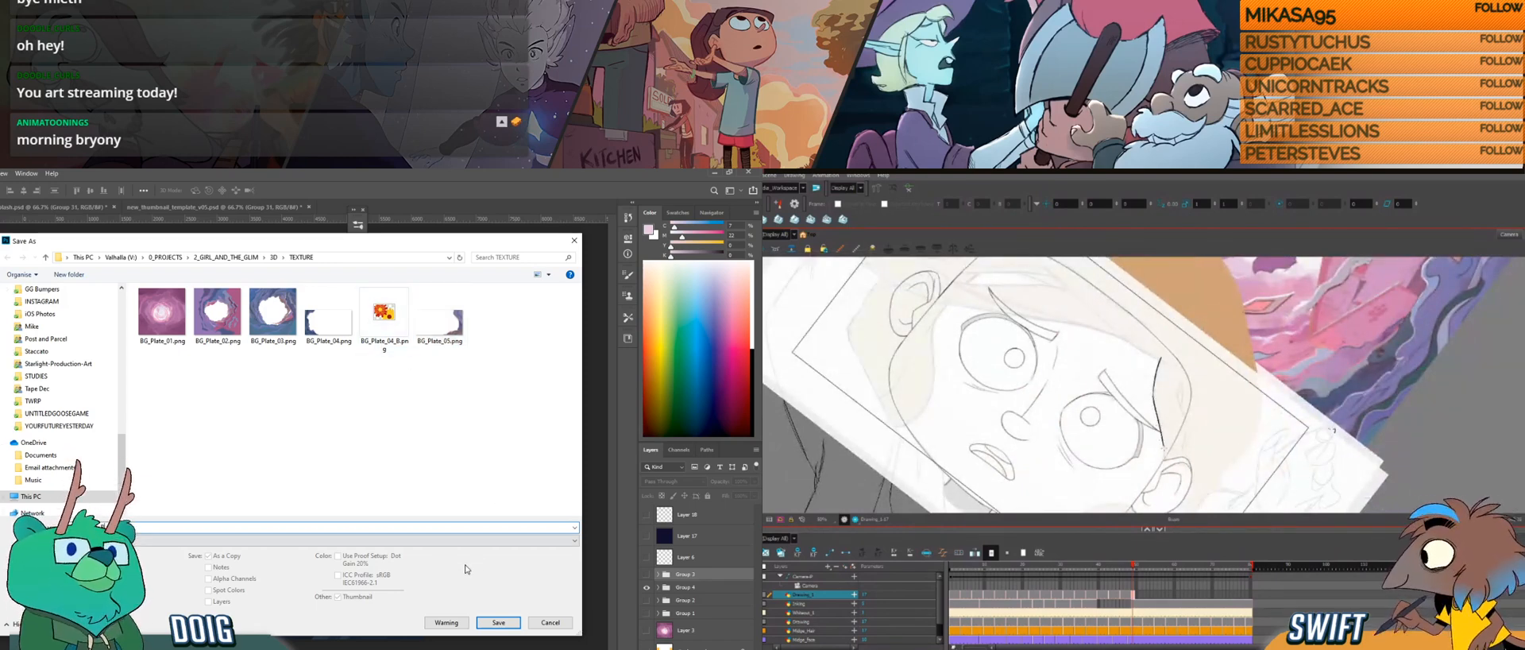
{"action": "left_click", "coordinate": [488, 622]}
{"action": "left_click", "coordinate": [344, 323]}
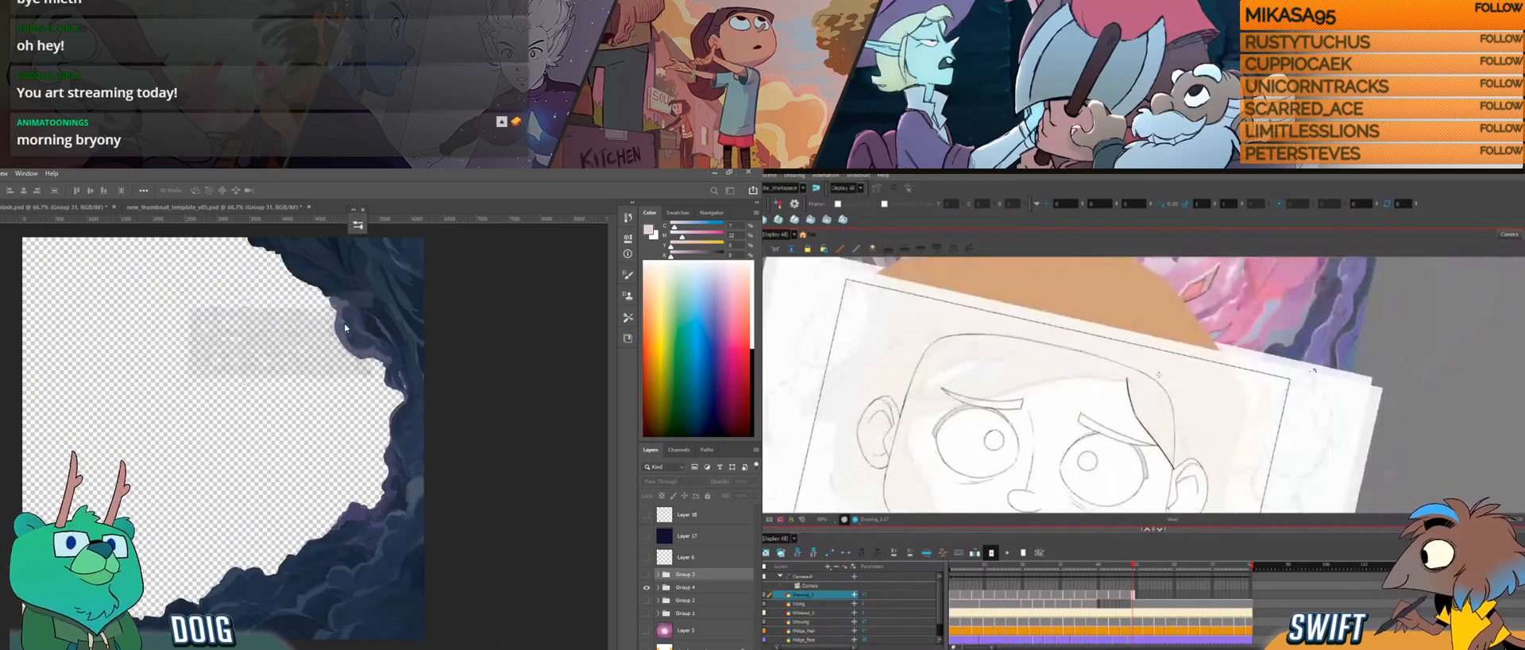
Step: In Harmony, draw the second line of the hair strand between the brow and the ear, comparing it with the neighbouring drawing
{"action": "left_click_drag", "start_coordinate": [1156, 386], "coordinate": [1153, 429]}
{"action": "key", "text": "ctrl+alt"}
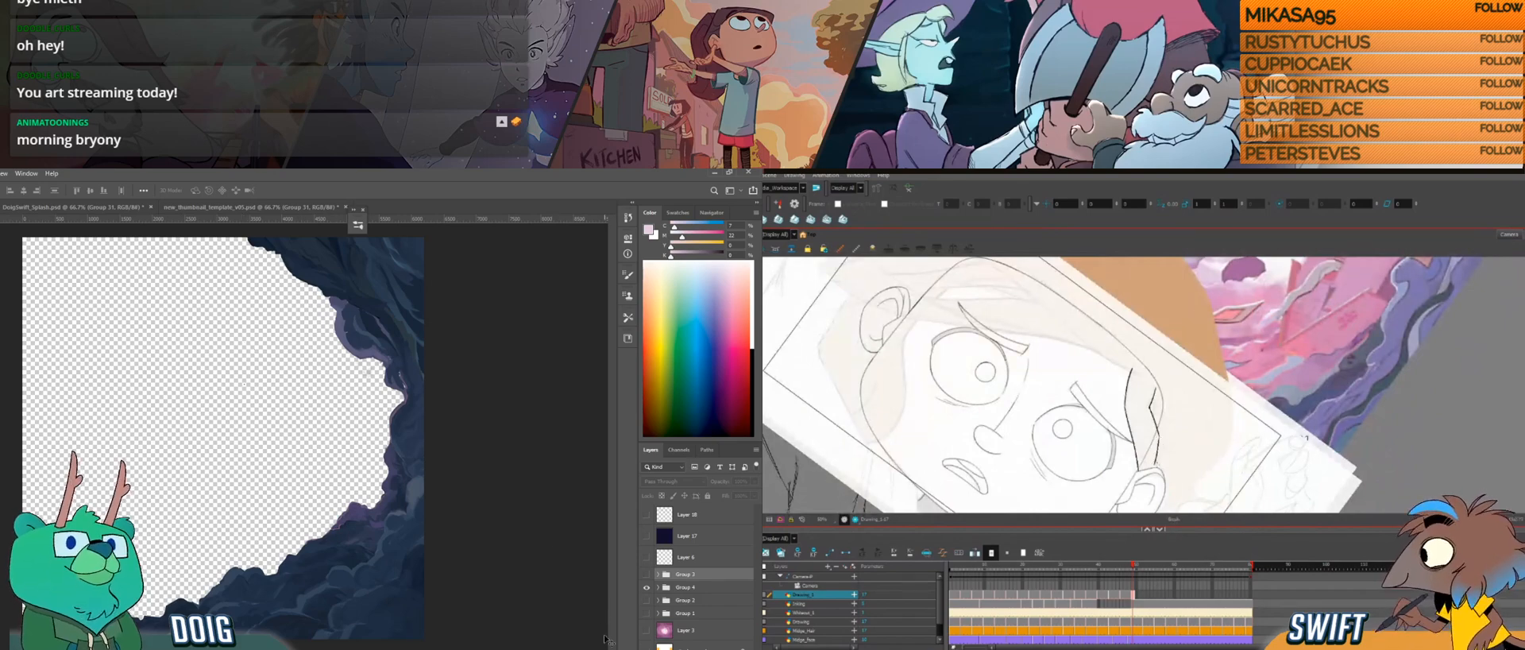
{"action": "key", "text": "ctrl+alt"}
{"action": "double_click", "coordinate": [1173, 455], "text": "ctrl+alt"}
{"action": "key", "text": "comma"}
{"action": "left_click", "coordinate": [647, 589]}
{"action": "key", "text": "period"}
{"action": "left_click", "coordinate": [646, 590]}
{"action": "left_click_drag", "start_coordinate": [1212, 410], "coordinate": [1181, 444]}
{"action": "key", "text": "ctrl+alt"}
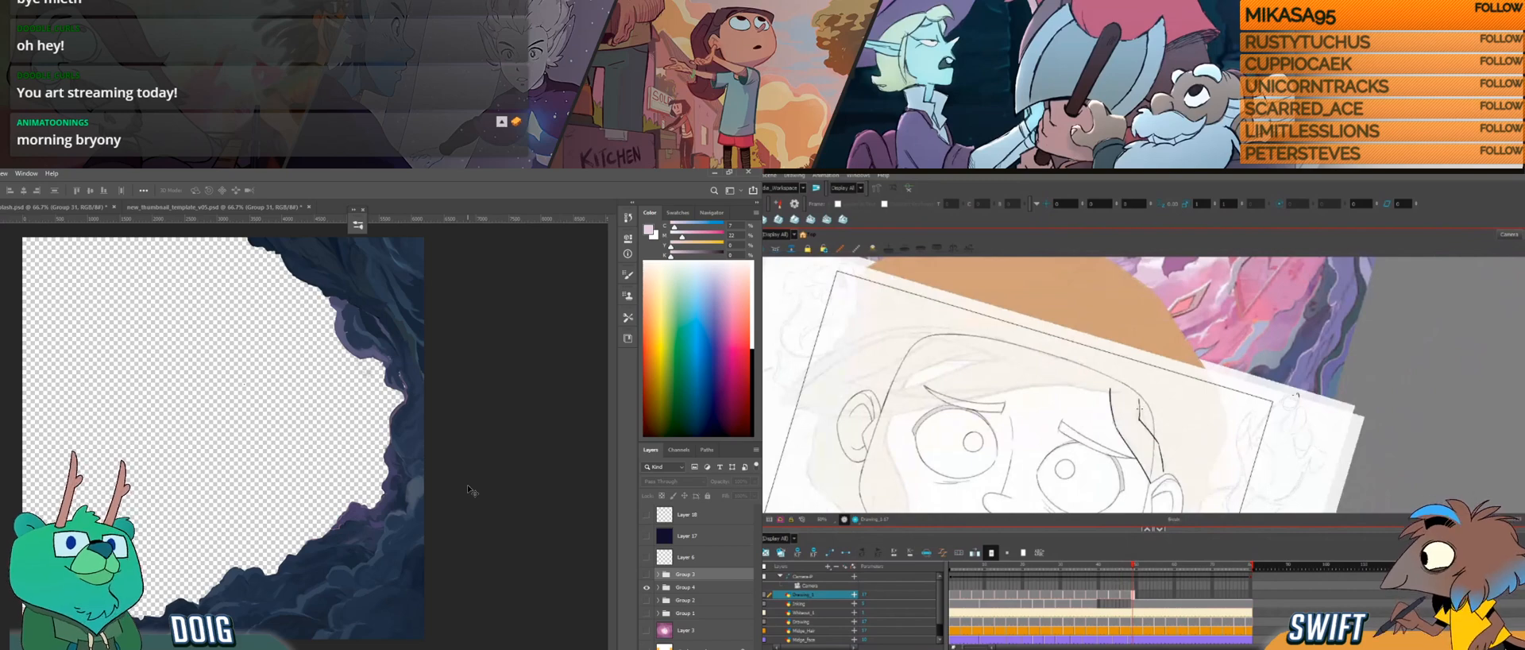
Step: Continue the hair strand towards the ear and flip between drawings to check its motion
{"action": "key", "text": "ctrl+alt"}
{"action": "left_click_drag", "start_coordinate": [1162, 432], "coordinate": [1185, 425]}
{"action": "mouse_move", "coordinate": [1261, 382]}
{"action": "left_mouse_down"}
{"action": "mouse_move", "coordinate": [1246, 329]}
{"action": "mouse_move", "coordinate": [1239, 356]}
{"action": "left_mouse_up"}
{"action": "key", "text": "f"}
{"action": "key", "text": "g"}
{"action": "key", "text": "f"}
{"action": "key", "text": "g"}
{"action": "left_click_drag", "start_coordinate": [1164, 494], "coordinate": [1171, 433]}
{"action": "key", "text": "f"}
{"action": "key", "text": "g"}
{"action": "key", "text": "f"}
{"action": "key", "text": "g"}
{"action": "key", "text": "ctrl+z"}
{"action": "left_click_drag", "start_coordinate": [1165, 492], "coordinate": [1171, 435]}
{"action": "key", "text": "ctrl+z"}
Step: Draw the hair line along the cheek below the ear and check it against the adjacent drawing
{"action": "left_click_drag", "start_coordinate": [1165, 494], "coordinate": [1171, 439]}
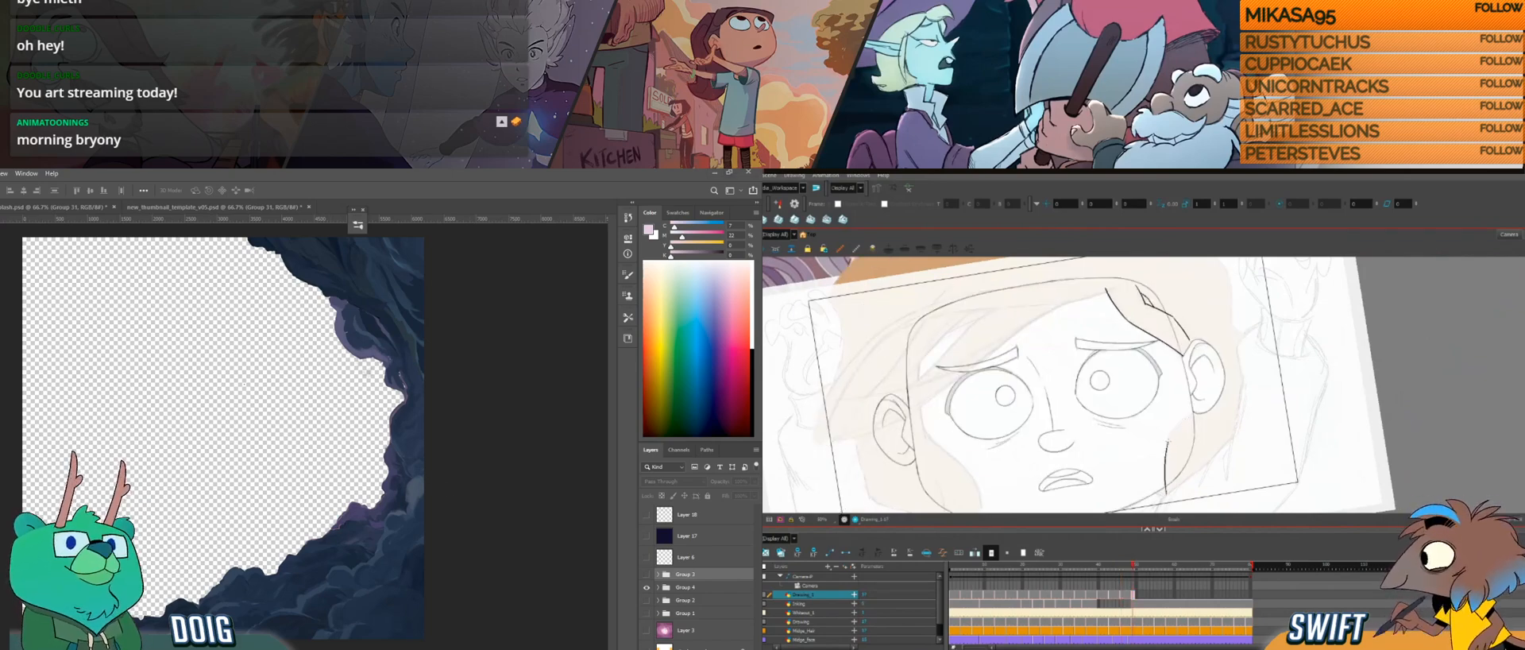
{"action": "key", "text": "f"}
{"action": "key", "text": "g"}
{"action": "key", "text": "f"}
{"action": "key", "text": "g"}
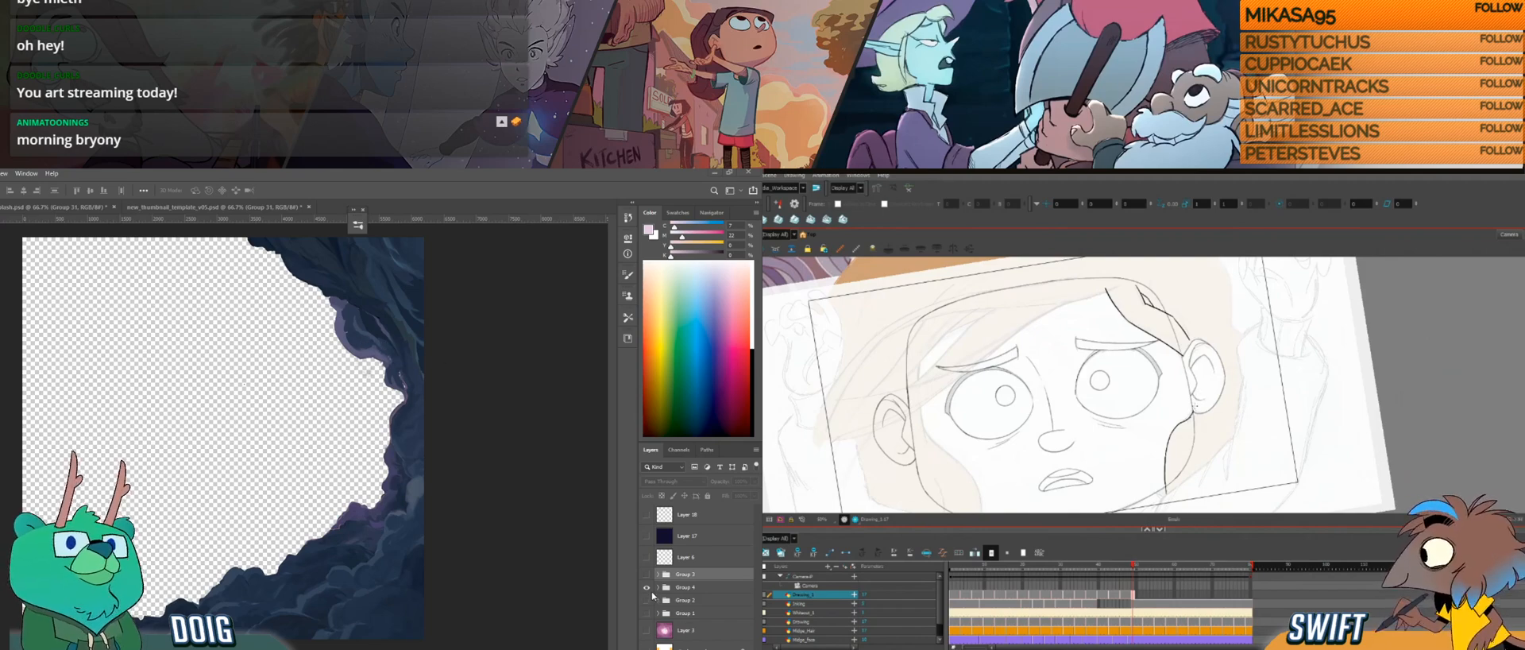
Step: In Photoshop, toggle the visibility of the two rock groups to check their contents and leave both hidden
{"action": "left_click", "coordinate": [646, 587]}
{"action": "left_click", "coordinate": [646, 587]}
{"action": "left_click", "coordinate": [646, 587]}
{"action": "left_click", "coordinate": [646, 575]}
{"action": "key", "text": "f"}
{"action": "left_click", "coordinate": [646, 575]}
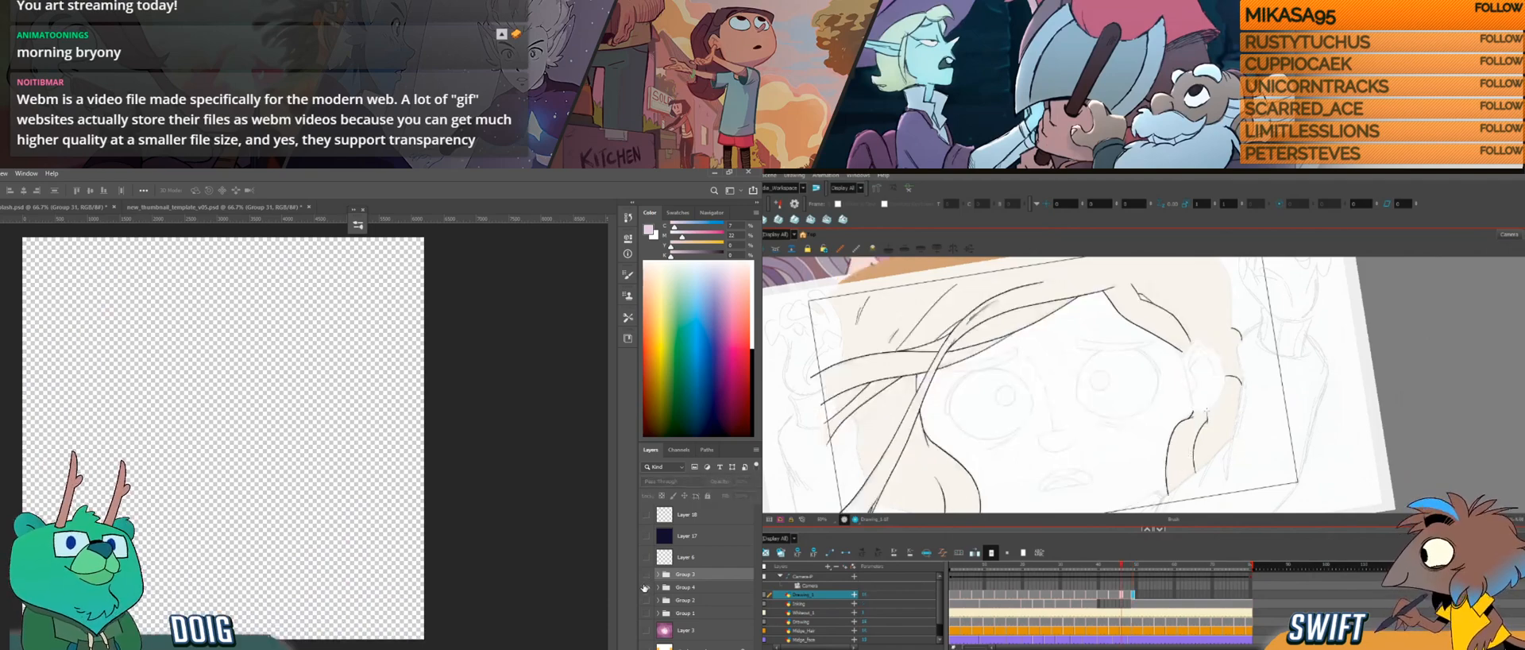
{"action": "left_click", "coordinate": [645, 587]}
{"action": "key", "text": "g"}
{"action": "left_click", "coordinate": [646, 588]}
Step: Show and select the purple cloud ring group in Photoshop, flipping between the hair drawings in Harmony for comparison
{"action": "left_click", "coordinate": [646, 600]}
{"action": "left_click", "coordinate": [646, 600]}
{"action": "left_click", "coordinate": [646, 600]}
{"action": "key", "text": "f"}
{"action": "key", "text": "g"}
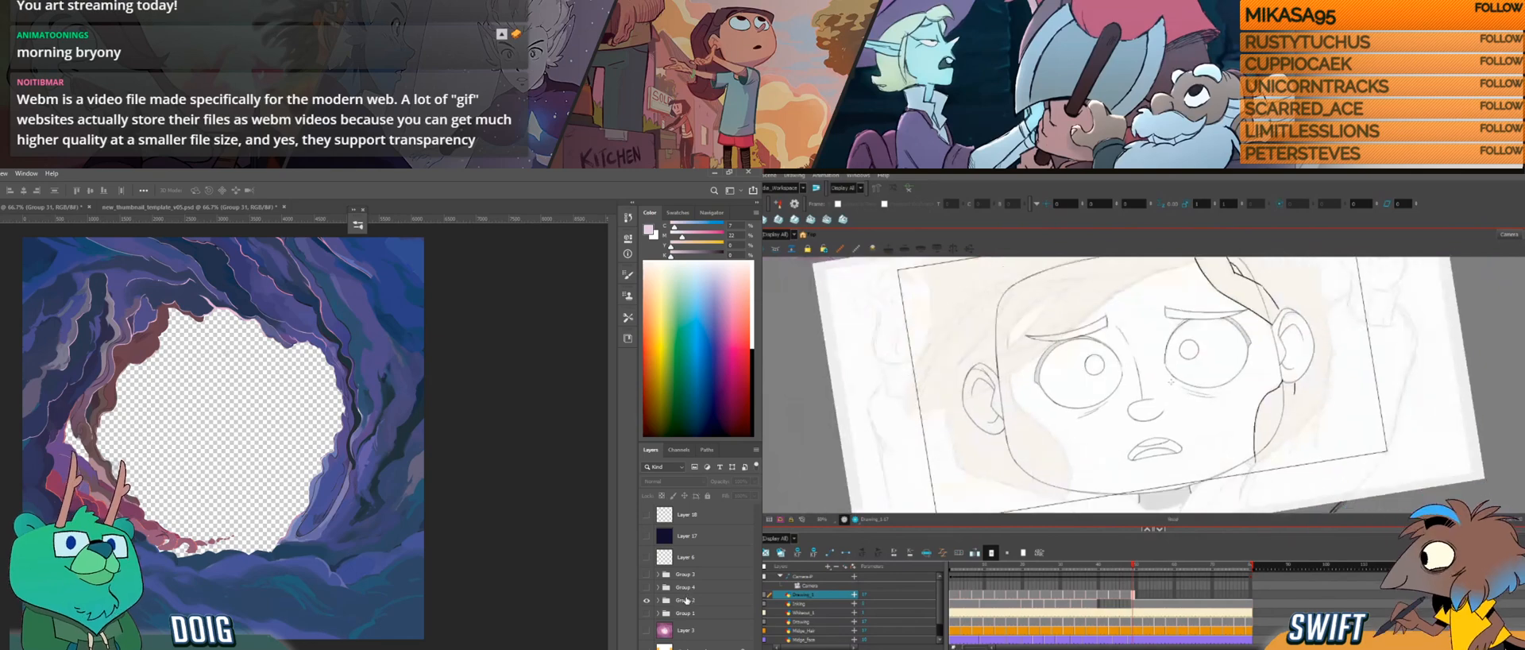
{"action": "key", "text": "f"}
{"action": "left_click", "coordinate": [688, 599]}
{"action": "key", "text": "g"}
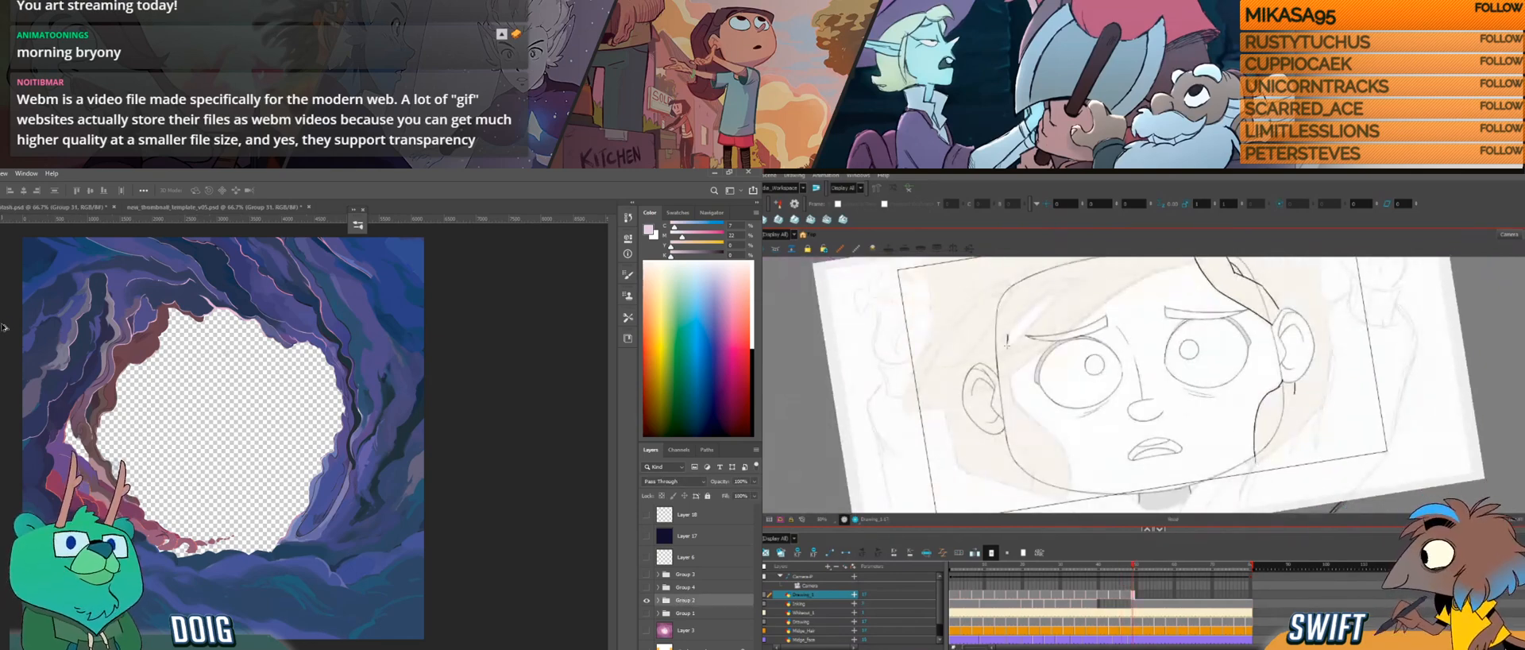
Step: Start saving a copy of the isolated cloud ring in PNG format to the TEXTURE folder
{"action": "key", "text": "ctrl+alt+s"}
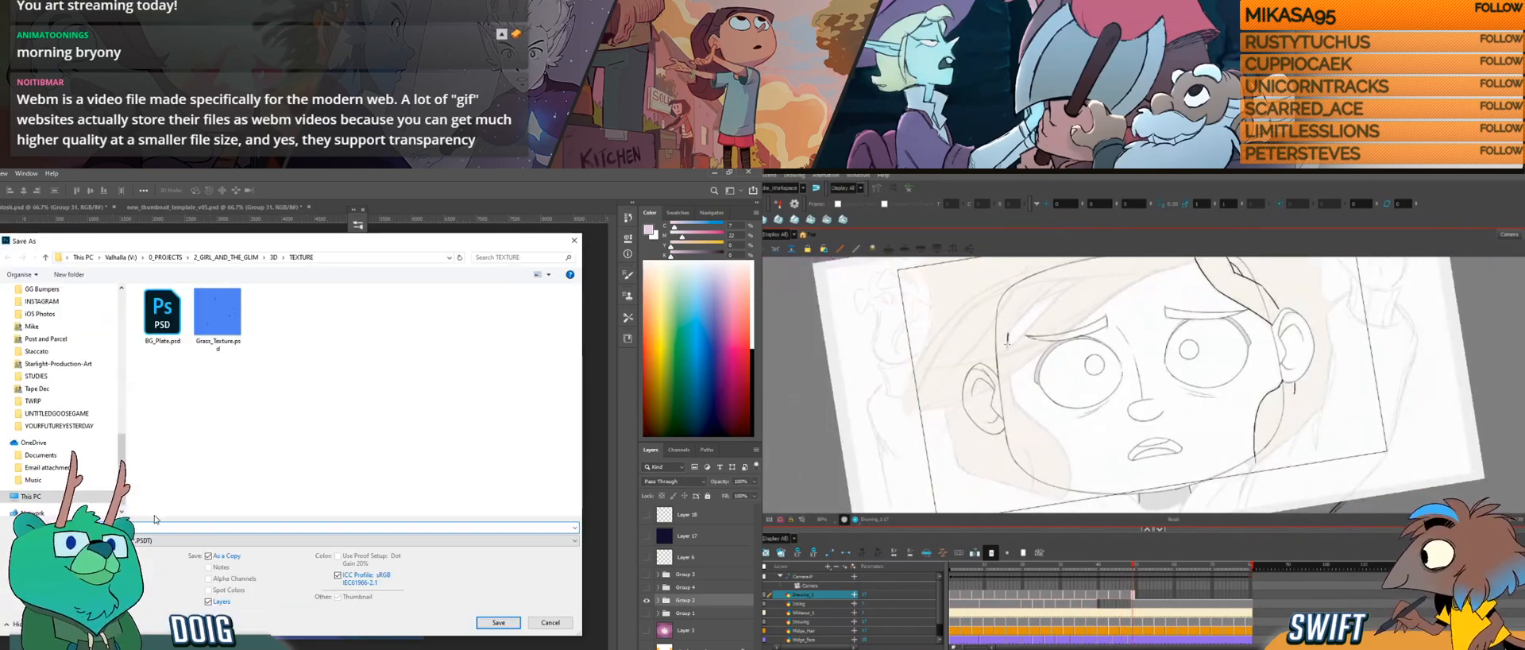
{"action": "left_click", "coordinate": [157, 540]}
{"action": "left_click", "coordinate": [135, 506]}
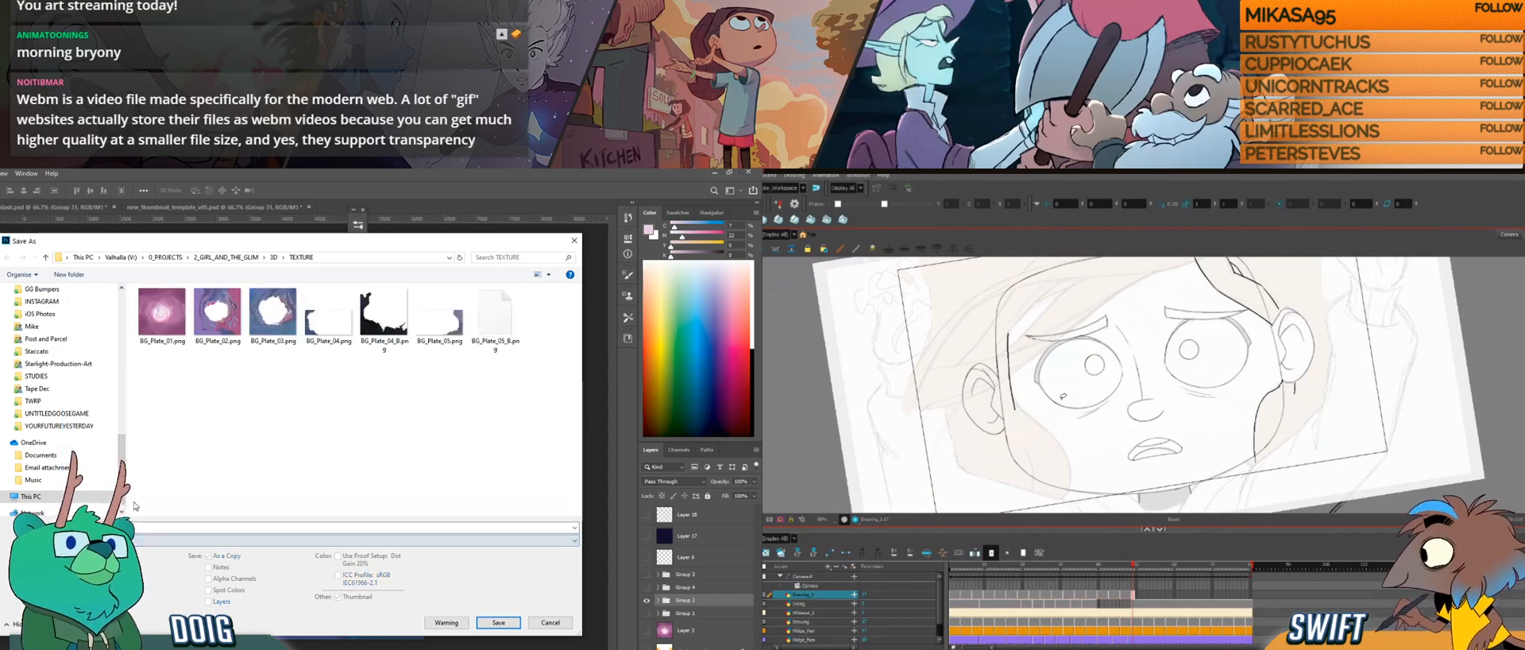
Step: In Harmony, draw the hair line down the opposite side of the face and flip between drawings to compare it
{"action": "left_click_drag", "start_coordinate": [1063, 396], "coordinate": [1059, 383]}
{"action": "key", "text": "f"}
{"action": "key", "text": "g"}
{"action": "mouse_move", "coordinate": [293, 245]}
{"action": "left_mouse_down"}
{"action": "mouse_move", "coordinate": [321, 616]}
{"action": "mouse_move", "coordinate": [396, 381]}
{"action": "left_mouse_up"}
{"action": "left_click_drag", "start_coordinate": [1013, 390], "coordinate": [1022, 399]}
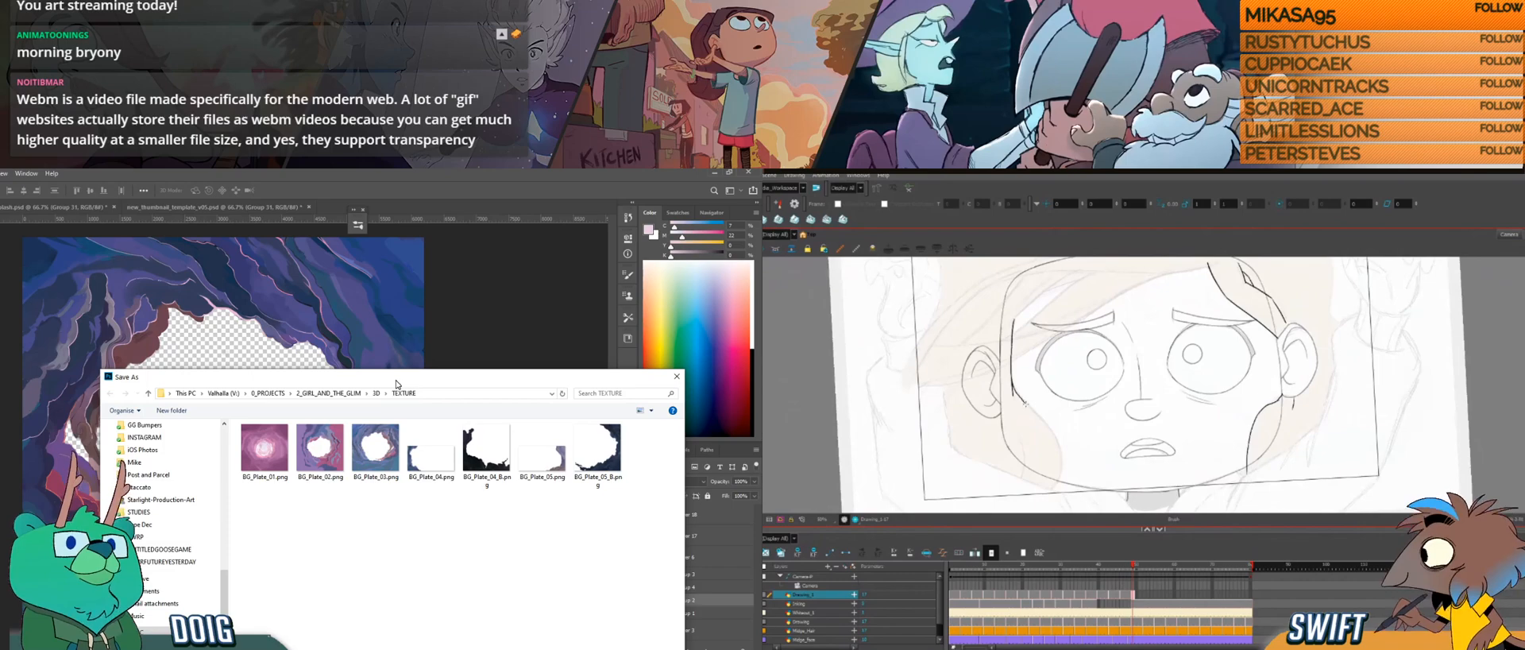
Step: In Photoshop, save the cloud ring copy over the existing BG_Plate_03.png, and return to the current hair drawing in Harmony
{"action": "left_click_drag", "start_coordinate": [396, 383], "coordinate": [301, 241]}
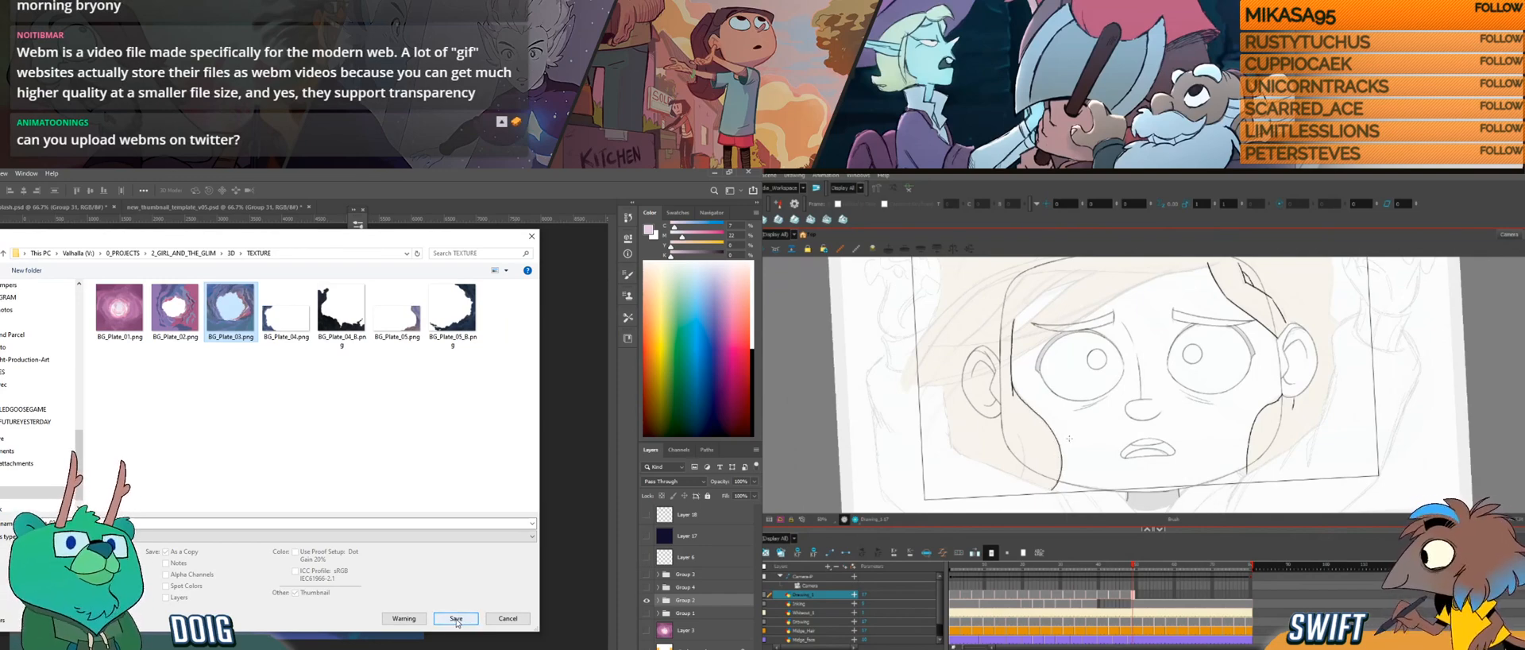
{"action": "left_click", "coordinate": [456, 619]}
{"action": "left_click", "coordinate": [309, 435]}
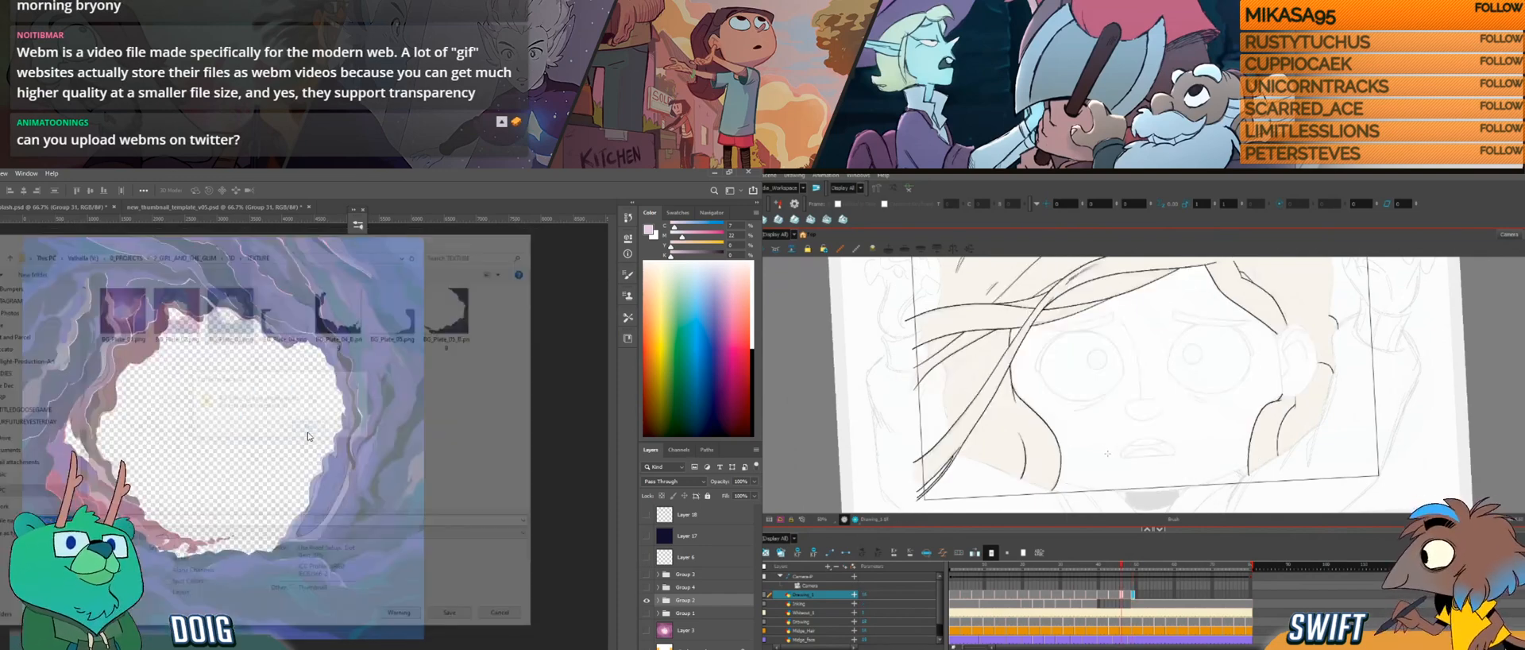
{"action": "left_click", "coordinate": [340, 321]}
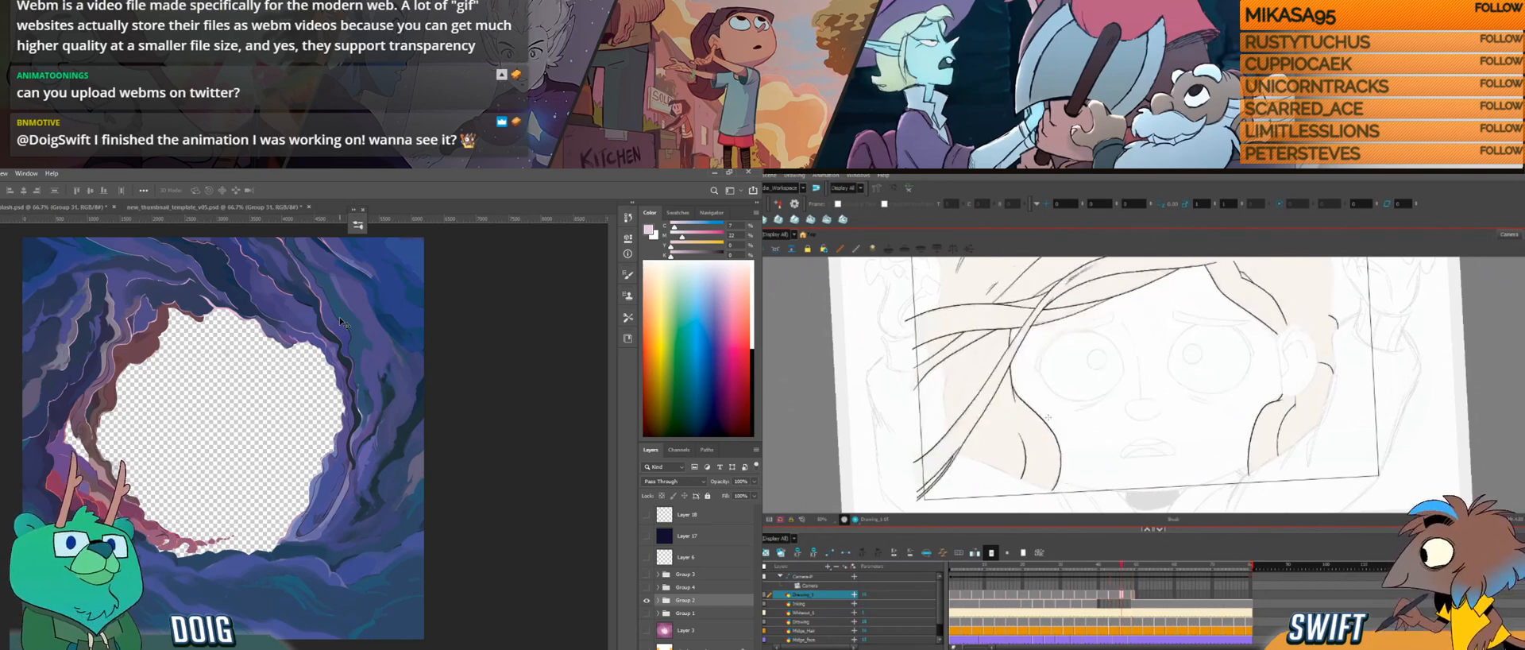
{"action": "key", "text": "g"}
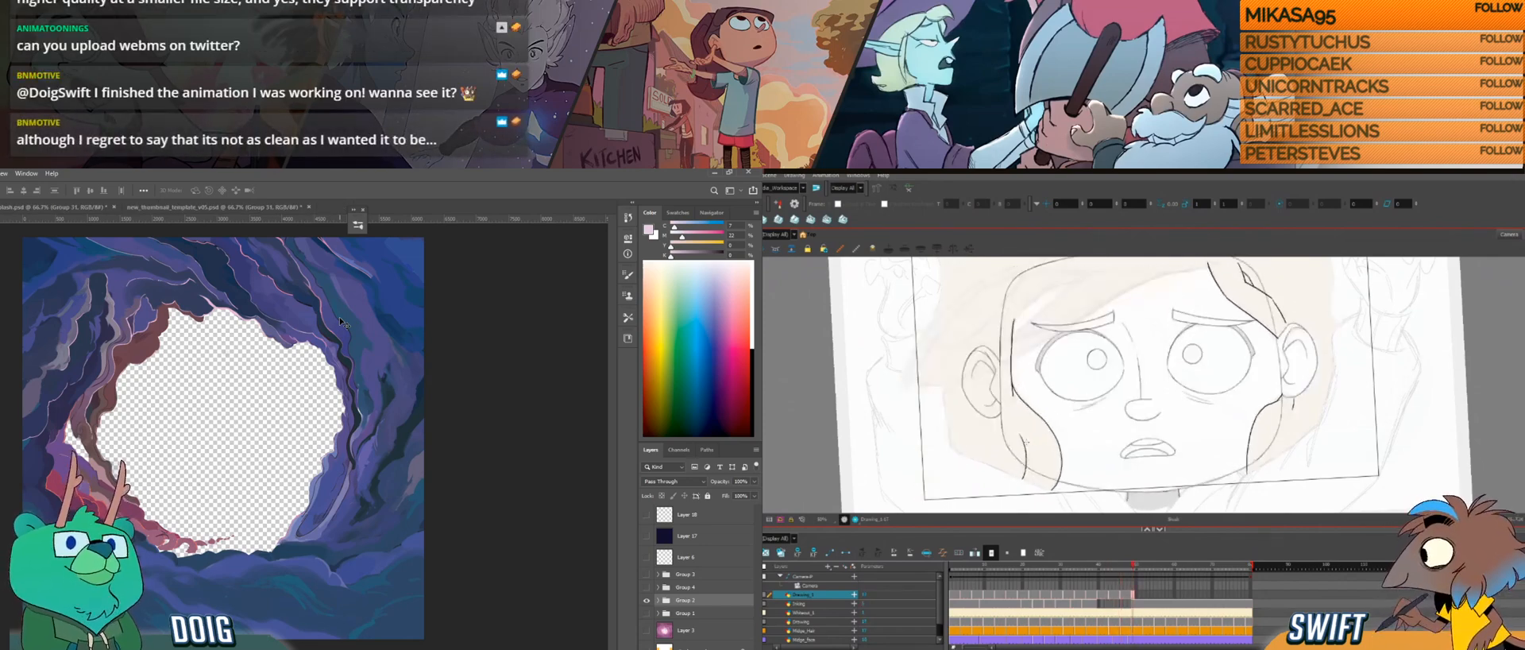
Step: Select the short hair stroke inside the lock beside the cheek and flip between neighbouring drawings to compare the hair
{"action": "left_click", "coordinate": [1023, 436]}
{"action": "left_click", "coordinate": [1013, 429]}
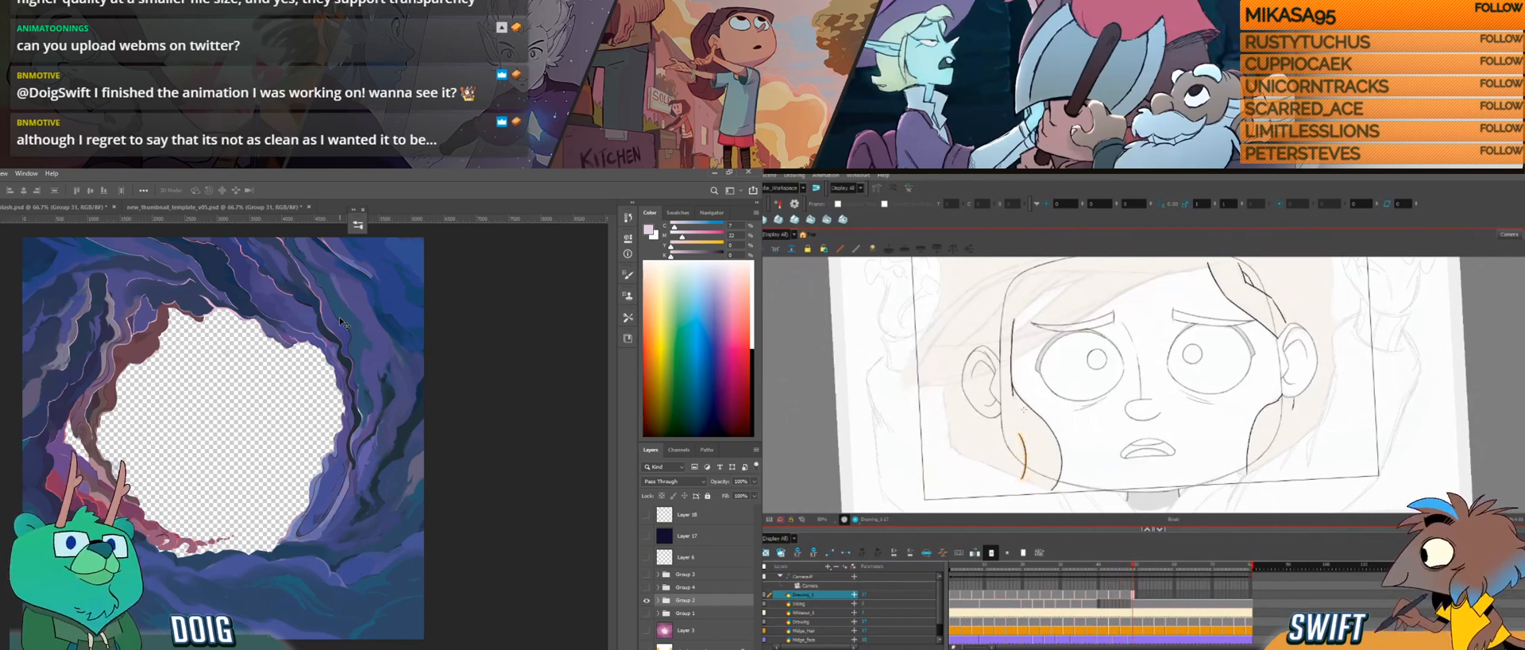
{"action": "key", "text": "f"}
{"action": "key", "text": "g"}
{"action": "key", "text": "f"}
{"action": "key", "text": "f"}
{"action": "key", "text": "g"}
{"action": "key", "text": "g"}
{"action": "key", "text": "f"}
{"action": "key", "text": "g"}
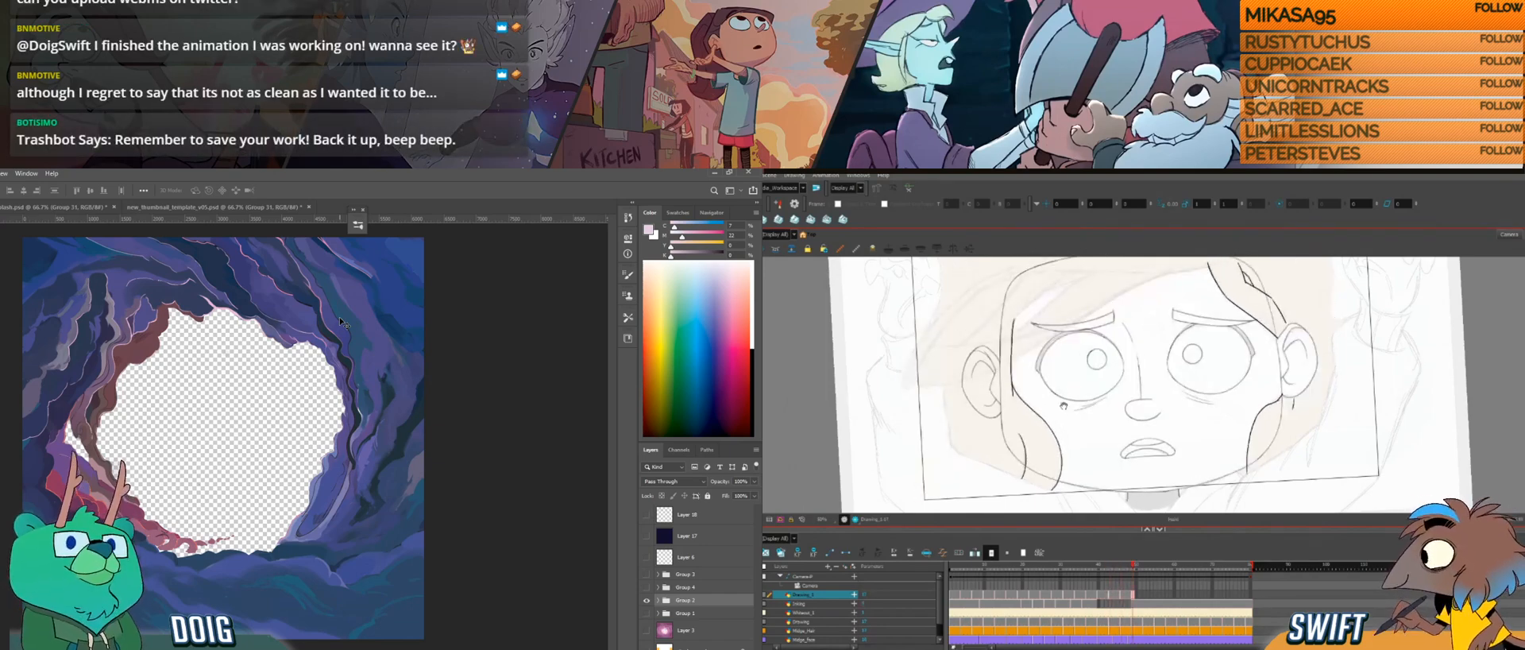
Step: Draw the hair line across the top of the forehead toward the outer side of the head
{"action": "left_click_drag", "start_coordinate": [1067, 386], "coordinate": [1161, 391]}
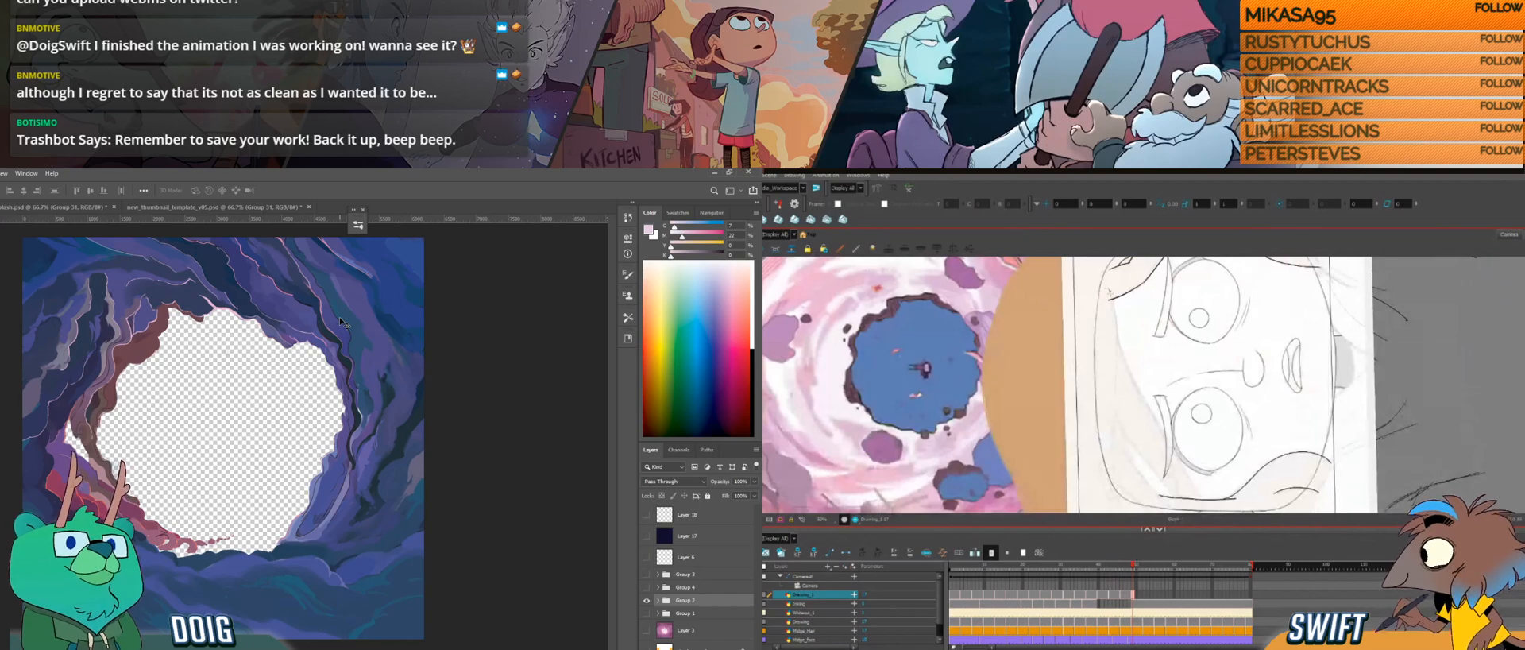
{"action": "mouse_move", "coordinate": [1115, 369]}
{"action": "left_mouse_down"}
{"action": "mouse_move", "coordinate": [1117, 485]}
{"action": "mouse_move", "coordinate": [1157, 491]}
{"action": "mouse_move", "coordinate": [1122, 415]}
{"action": "left_mouse_up"}
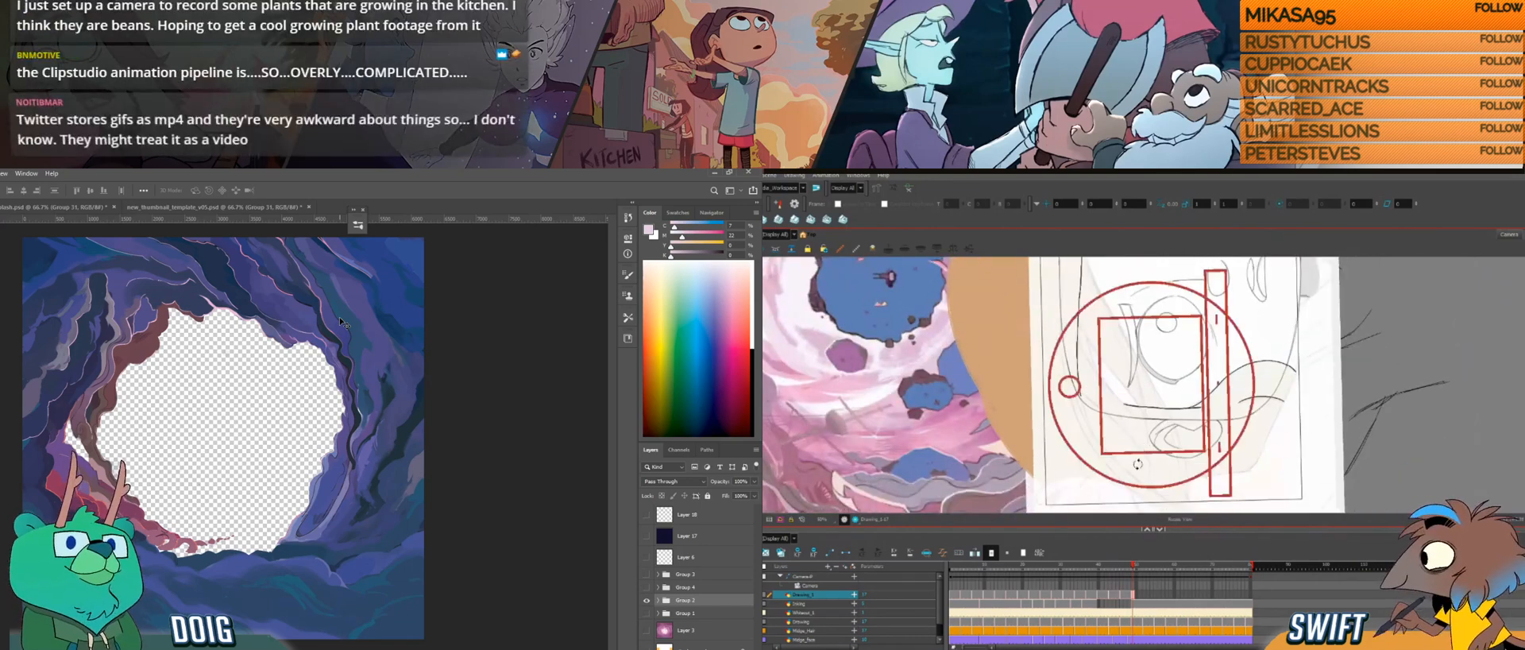
{"action": "left_click_drag", "start_coordinate": [1131, 475], "coordinate": [1116, 472]}
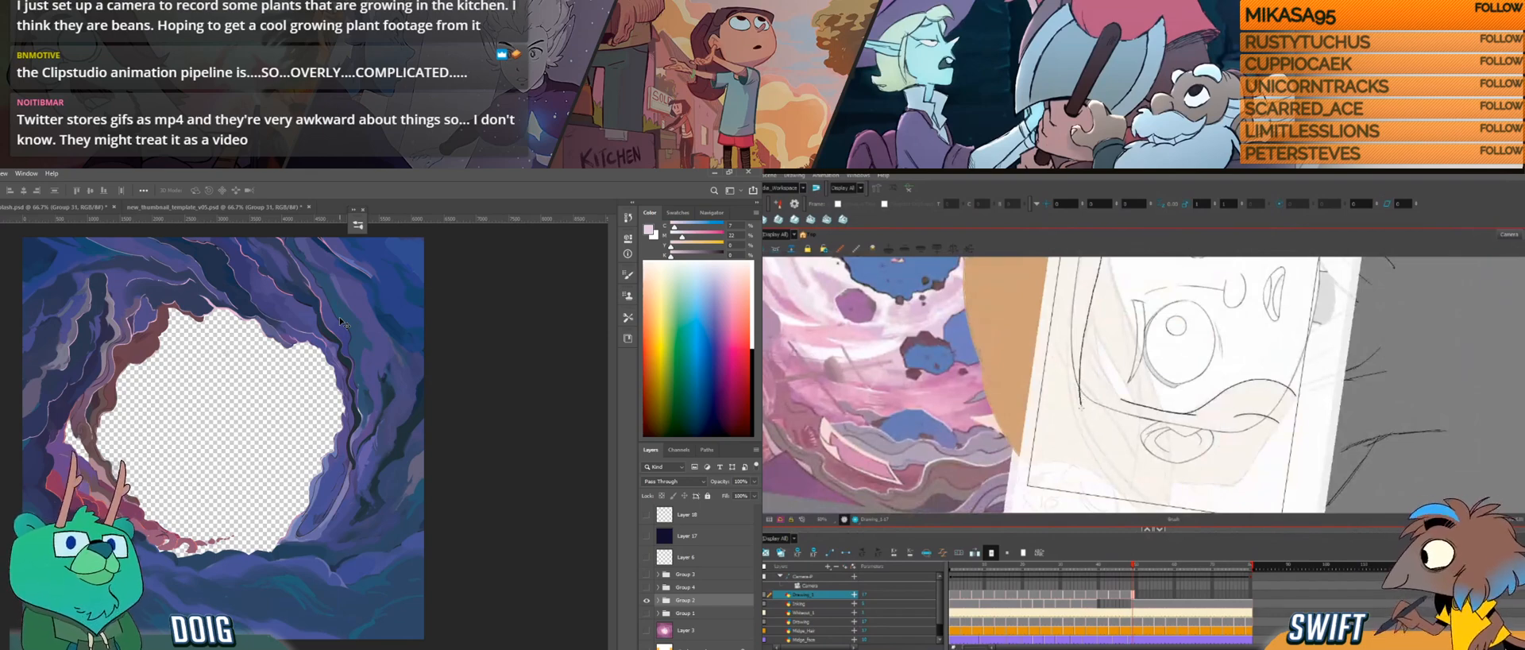
{"action": "mouse_move", "coordinate": [1100, 448]}
{"action": "left_mouse_down"}
{"action": "mouse_move", "coordinate": [1068, 373]}
{"action": "mouse_move", "coordinate": [1101, 448]}
{"action": "left_mouse_up"}
{"action": "left_click", "coordinate": [1101, 376]}
{"action": "left_click_drag", "start_coordinate": [1120, 376], "coordinate": [1122, 367]}
{"action": "left_click", "coordinate": [1138, 377]}
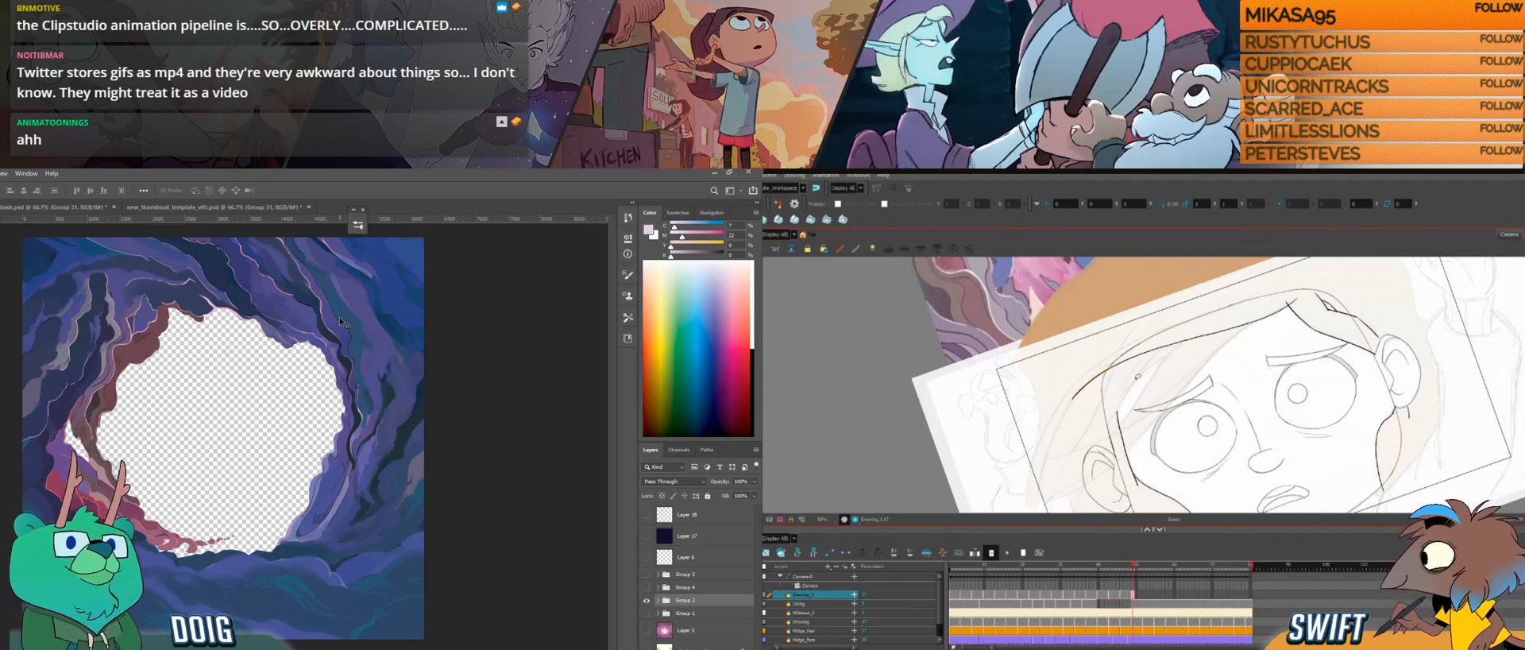
Step: Draw the outer hair curve from beside the ear up to the top hair line, undoing and redrawing it until it fits, and select it
{"action": "left_click_drag", "start_coordinate": [1101, 446], "coordinate": [1051, 471]}
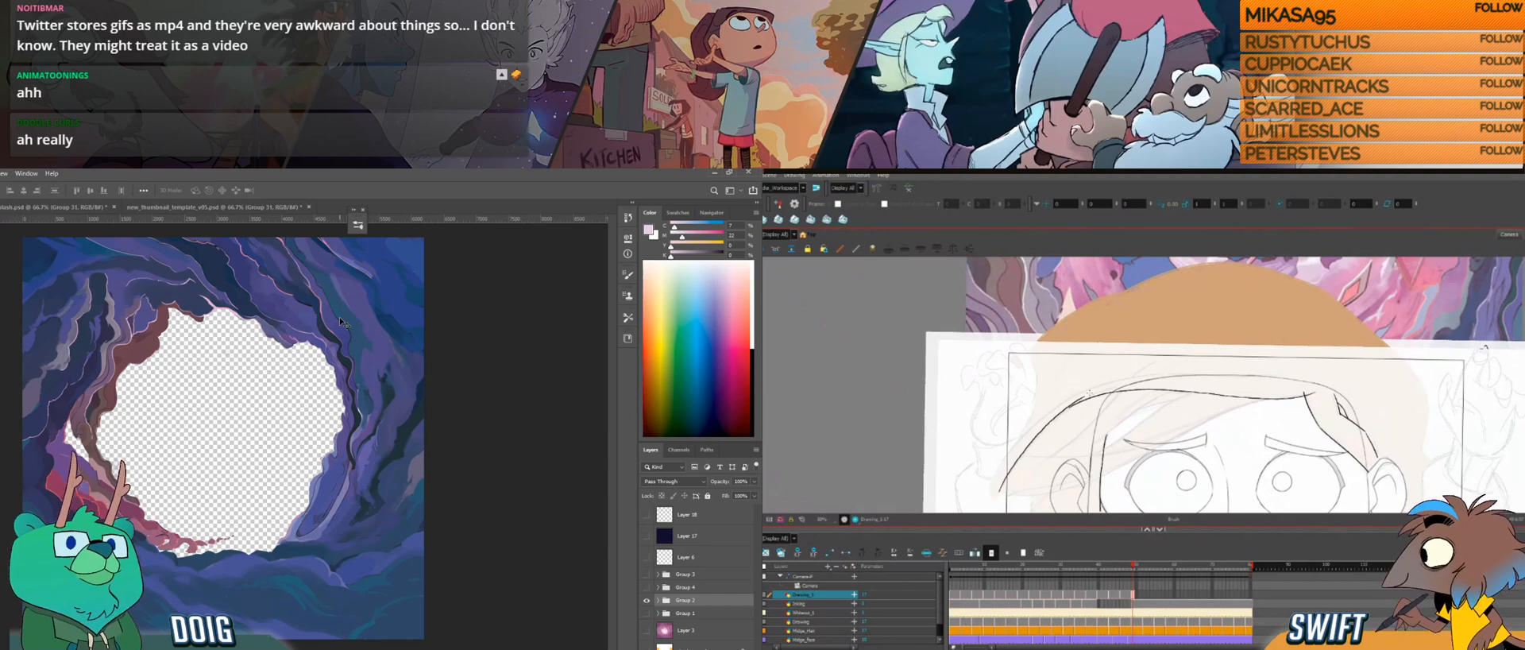
{"action": "left_click_drag", "start_coordinate": [998, 493], "coordinate": [1068, 409]}
{"action": "key", "text": "ctrl+z"}
{"action": "left_click_drag", "start_coordinate": [1001, 489], "coordinate": [1076, 404]}
{"action": "key", "text": "ctrl+z"}
{"action": "left_click_drag", "start_coordinate": [1000, 492], "coordinate": [1070, 407]}
{"action": "key", "text": "ctrl+z"}
{"action": "mouse_move", "coordinate": [1001, 490]}
{"action": "left_mouse_down"}
{"action": "mouse_move", "coordinate": [1028, 445]}
{"action": "mouse_move", "coordinate": [1115, 387]}
{"action": "mouse_move", "coordinate": [1097, 390]}
{"action": "left_mouse_up"}
{"action": "left_click", "coordinate": [1088, 401]}
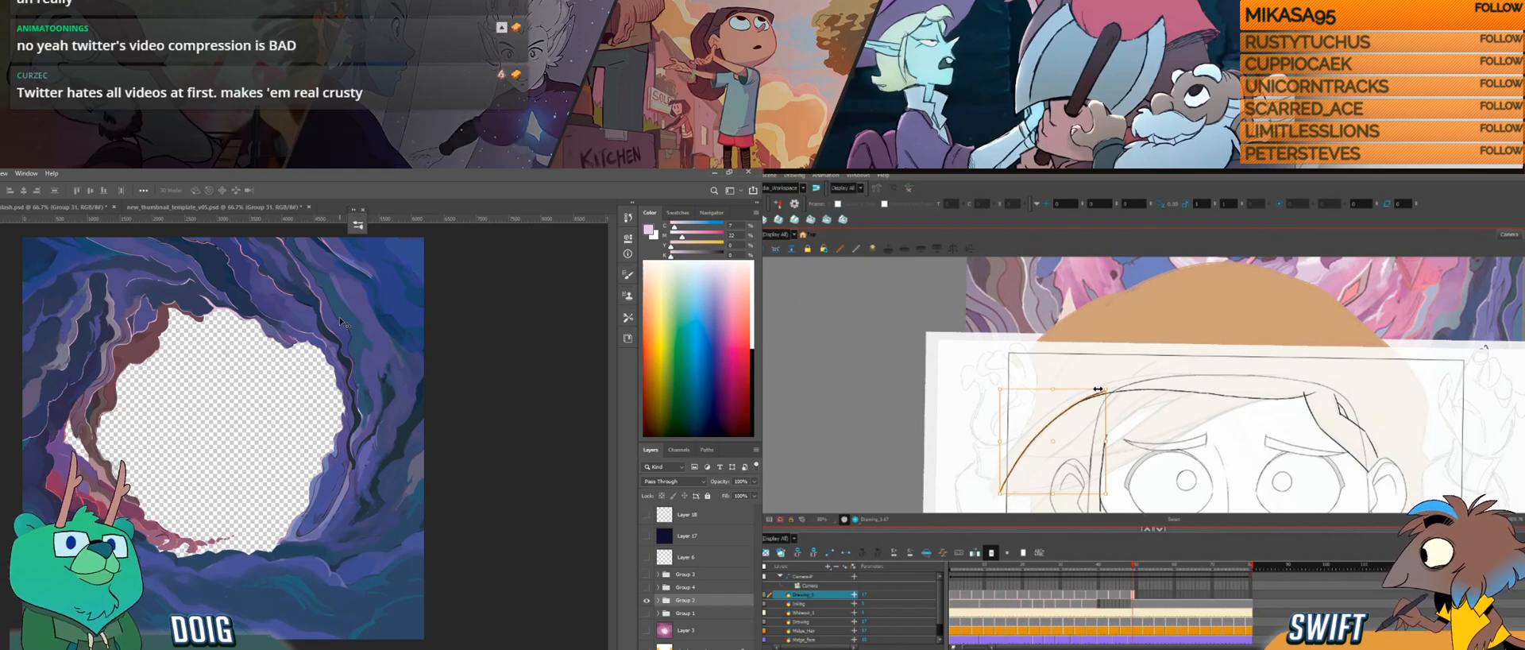
Step: Undo the last hair stroke and draw new strokes following the outer hair curve beside the ear
{"action": "mouse_move", "coordinate": [1091, 442]}
{"action": "left_mouse_down"}
{"action": "mouse_move", "coordinate": [1130, 453]}
{"action": "mouse_move", "coordinate": [1113, 410]}
{"action": "left_mouse_up"}
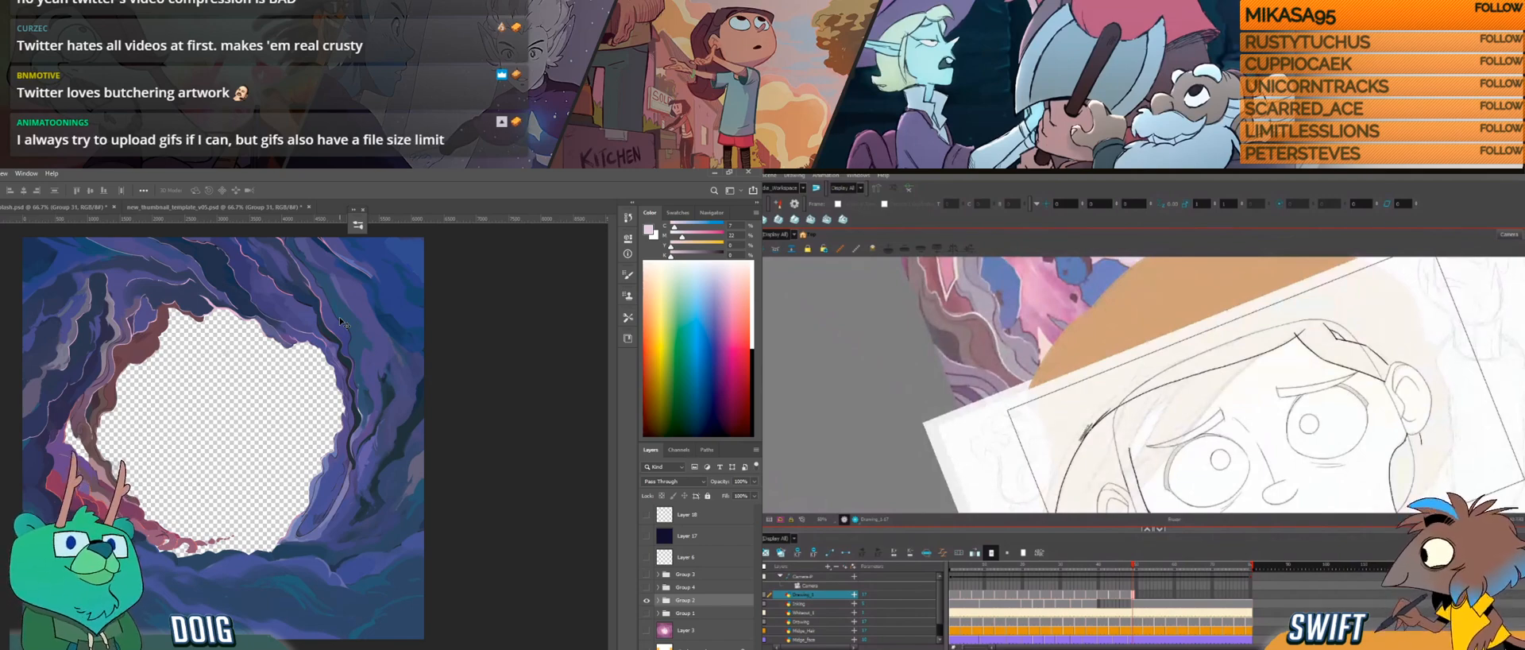
{"action": "key", "text": "ctrl+z"}
{"action": "left_click_drag", "start_coordinate": [1116, 474], "coordinate": [1148, 400]}
{"action": "left_click_drag", "start_coordinate": [1112, 457], "coordinate": [1160, 472]}
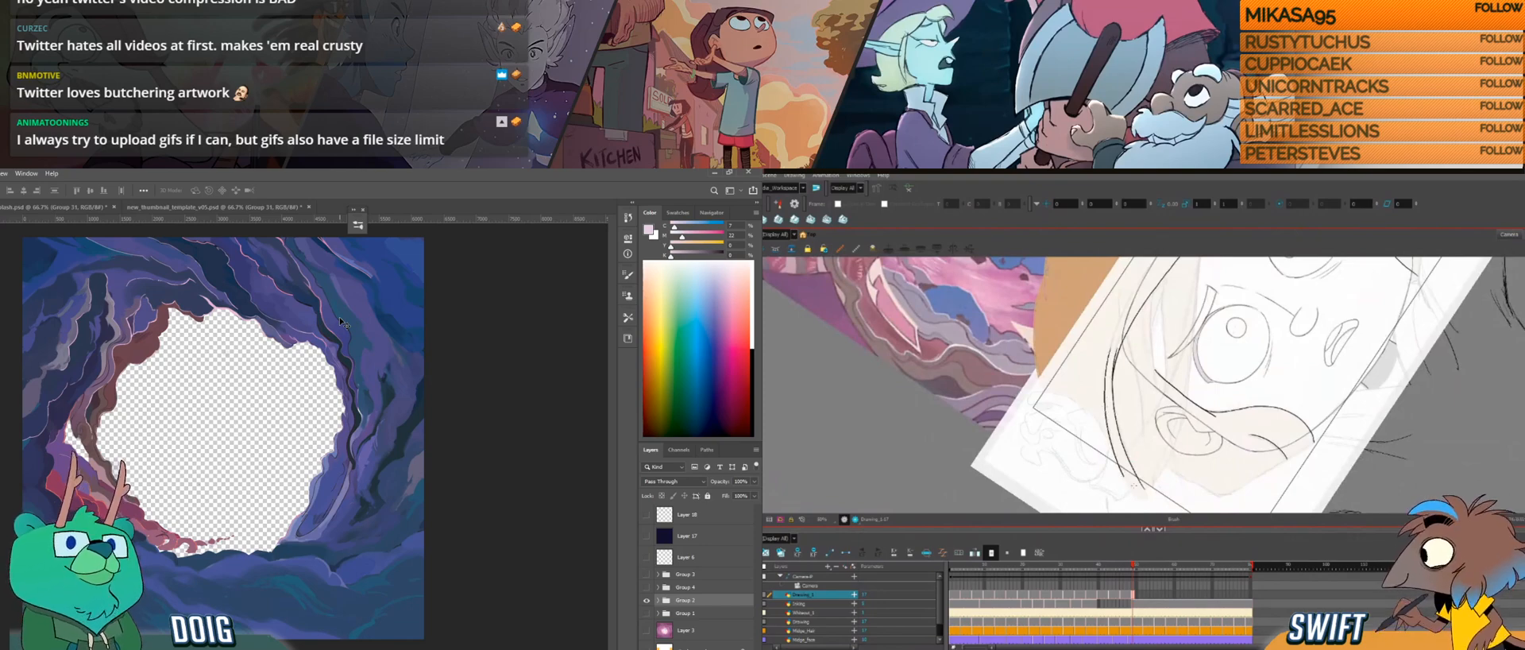
{"action": "left_click_drag", "start_coordinate": [1144, 448], "coordinate": [1132, 446]}
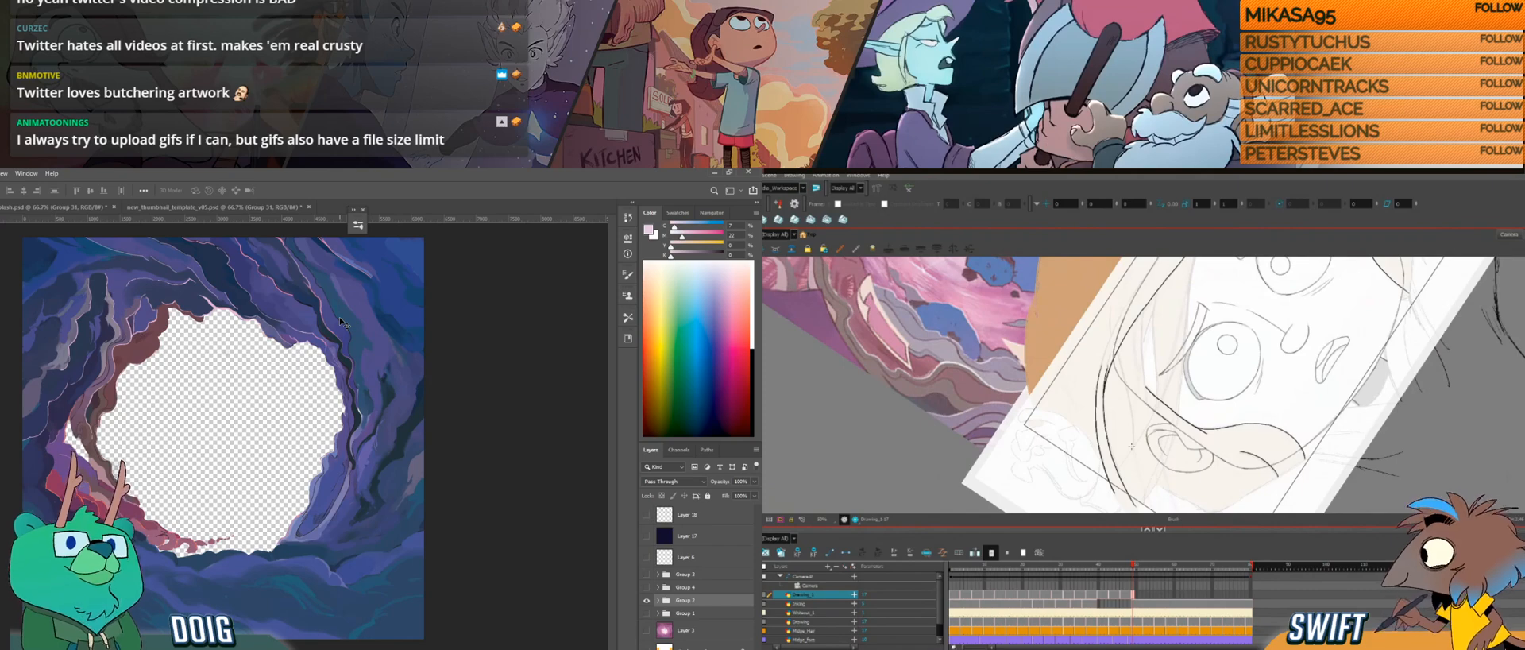
{"action": "left_click_drag", "start_coordinate": [1165, 384], "coordinate": [1129, 448]}
{"action": "left_click_drag", "start_coordinate": [1086, 332], "coordinate": [1070, 407]}
{"action": "left_click_drag", "start_coordinate": [1075, 352], "coordinate": [1071, 323]}
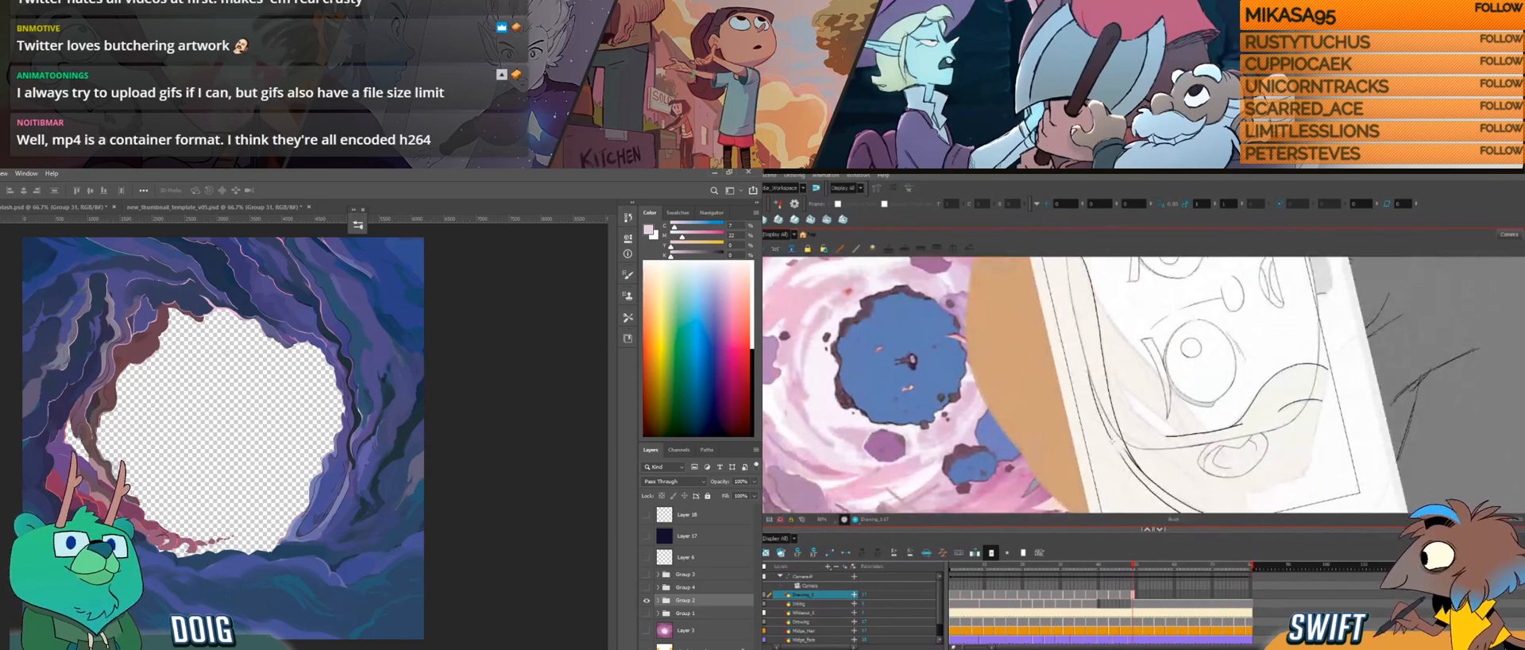
Step: Clean up the outer hair curve with the eraser and add a second strand line alongside it with the brush, replacing one stroke
{"action": "mouse_move", "coordinate": [1158, 482]}
{"action": "left_mouse_down"}
{"action": "mouse_move", "coordinate": [1109, 472]}
{"action": "mouse_move", "coordinate": [1132, 467]}
{"action": "left_mouse_up"}
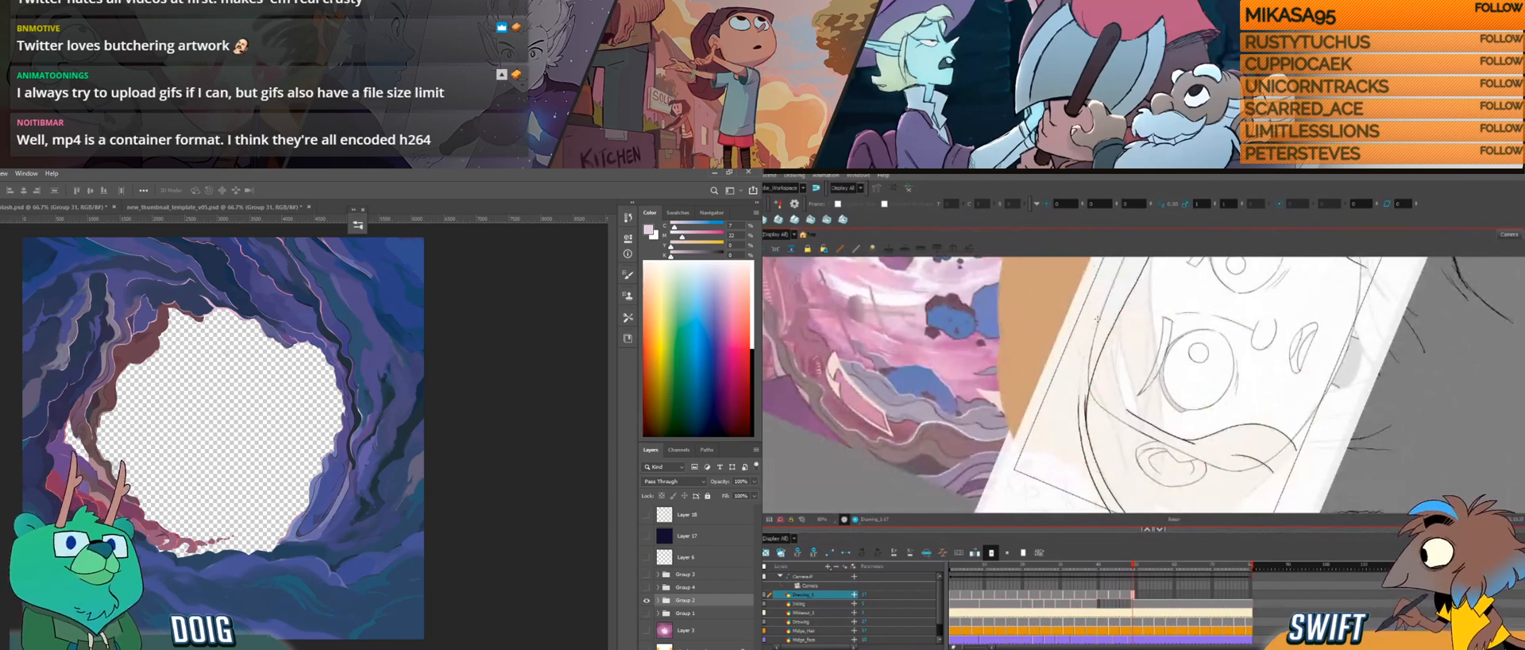
{"action": "mouse_move", "coordinate": [1081, 377]}
{"action": "left_mouse_down"}
{"action": "mouse_move", "coordinate": [1078, 414]}
{"action": "mouse_move", "coordinate": [1105, 337]}
{"action": "mouse_move", "coordinate": [1071, 374]}
{"action": "mouse_move", "coordinate": [1078, 390]}
{"action": "left_mouse_up"}
{"action": "key", "text": "alt+e"}
{"action": "key", "text": "alt+b"}
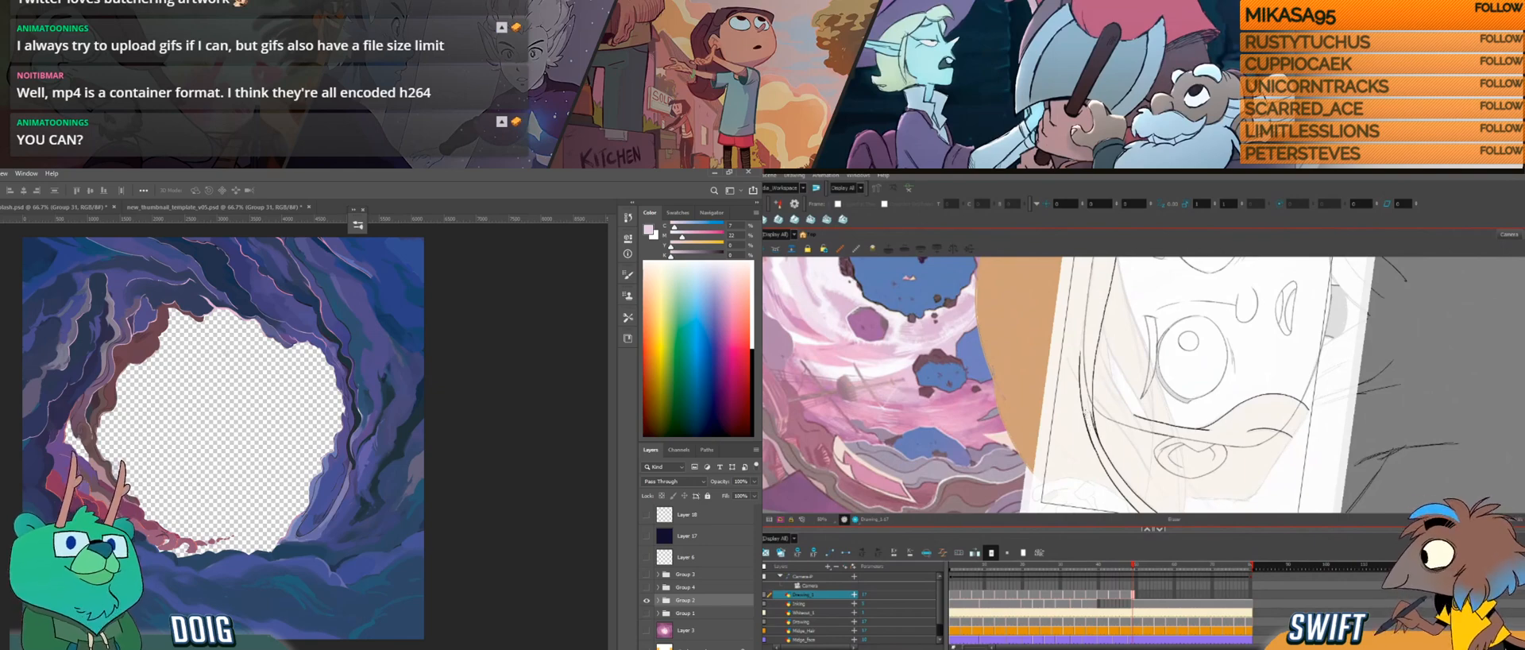
{"action": "mouse_move", "coordinate": [1106, 445]}
{"action": "left_mouse_down"}
{"action": "mouse_move", "coordinate": [1098, 374]}
{"action": "mouse_move", "coordinate": [1047, 419]}
{"action": "left_mouse_up"}
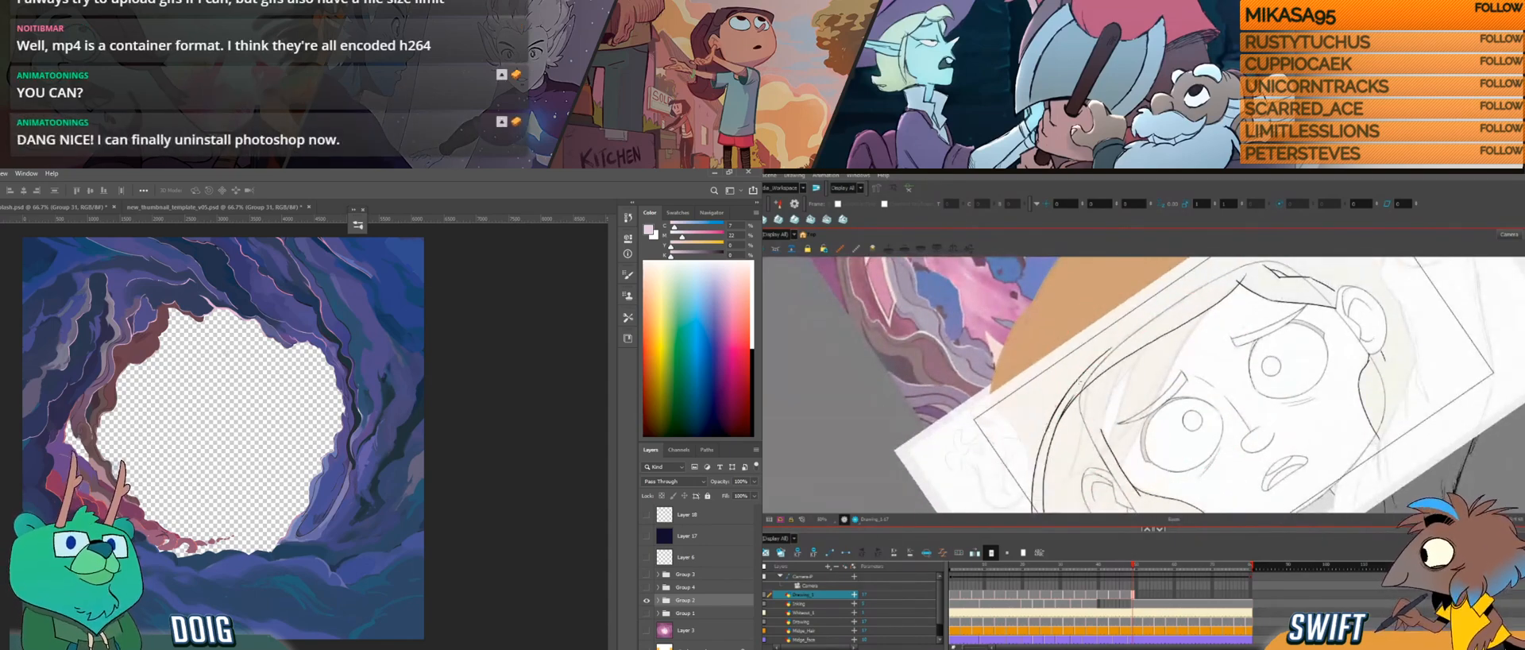
{"action": "left_click_drag", "start_coordinate": [1059, 411], "coordinate": [1052, 426]}
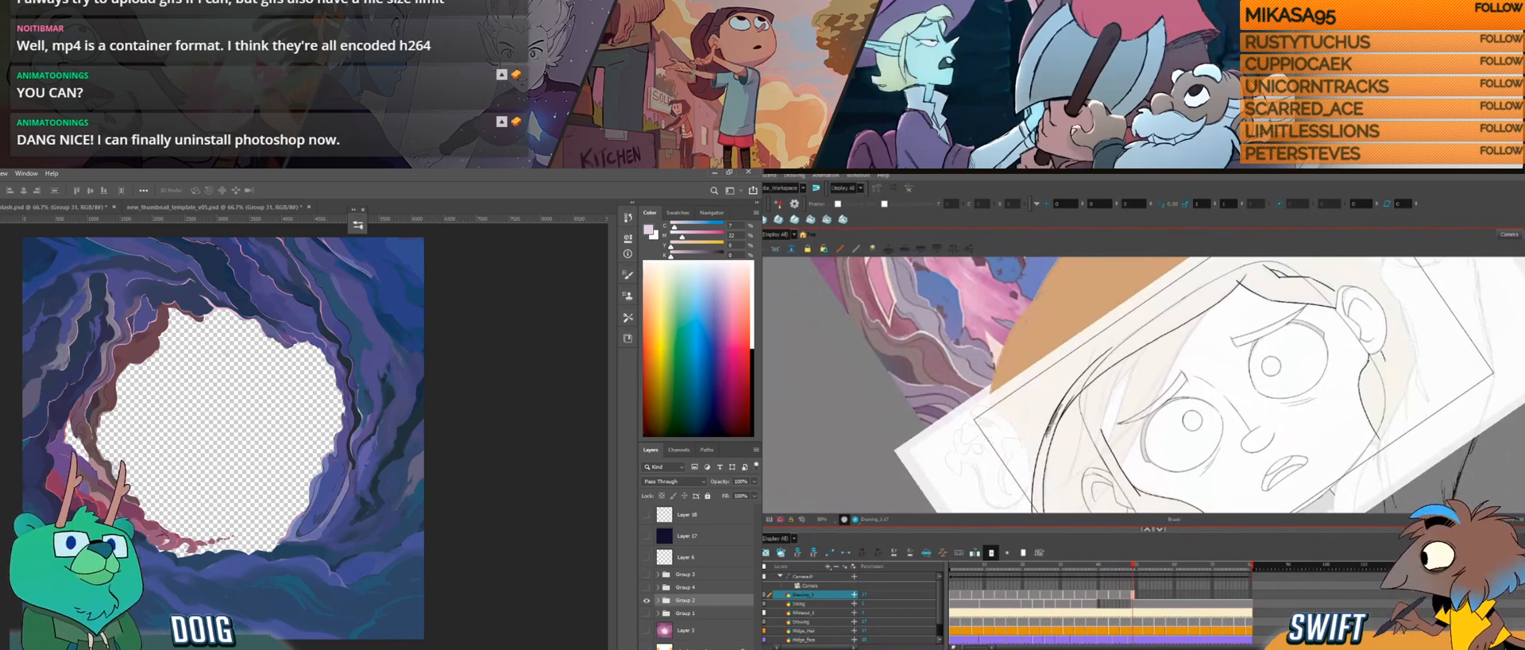
{"action": "key", "text": "ctrl+z"}
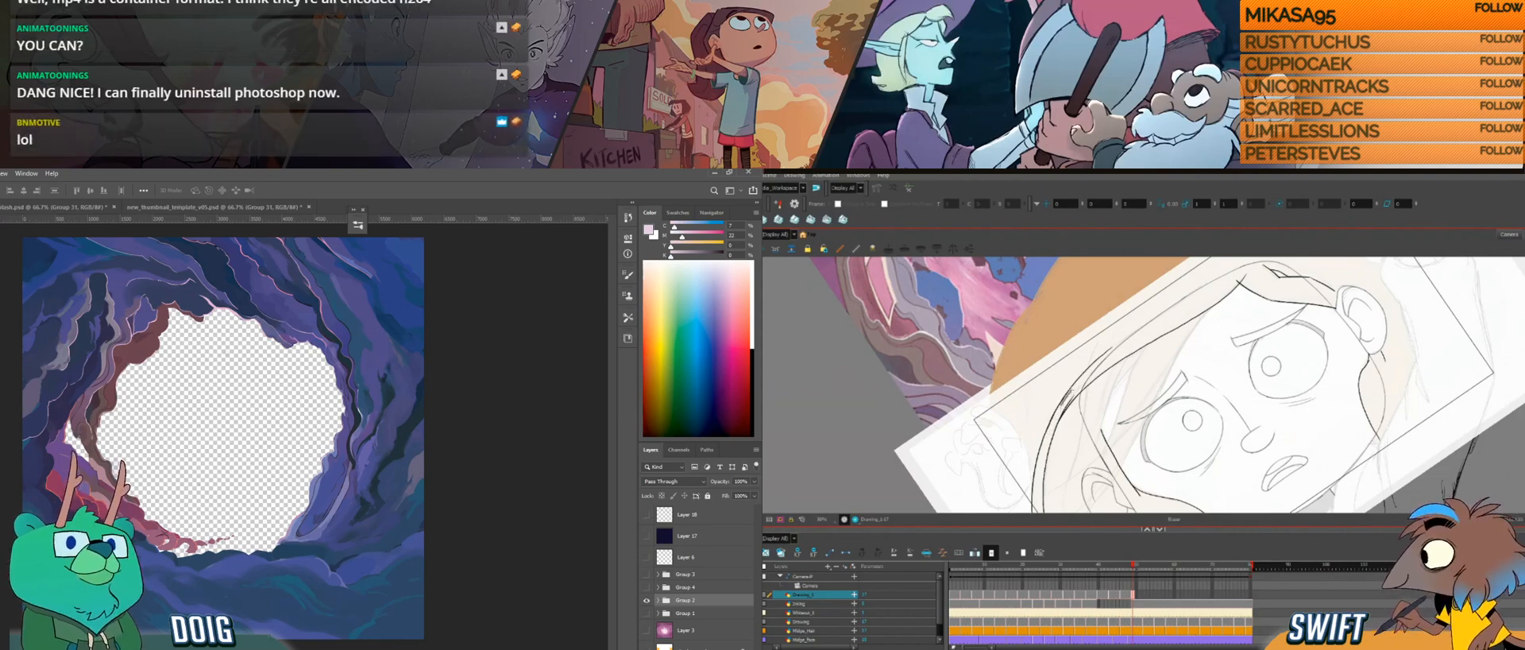
{"action": "left_click_drag", "start_coordinate": [1071, 389], "coordinate": [1060, 411]}
{"action": "key", "text": "alt+b"}
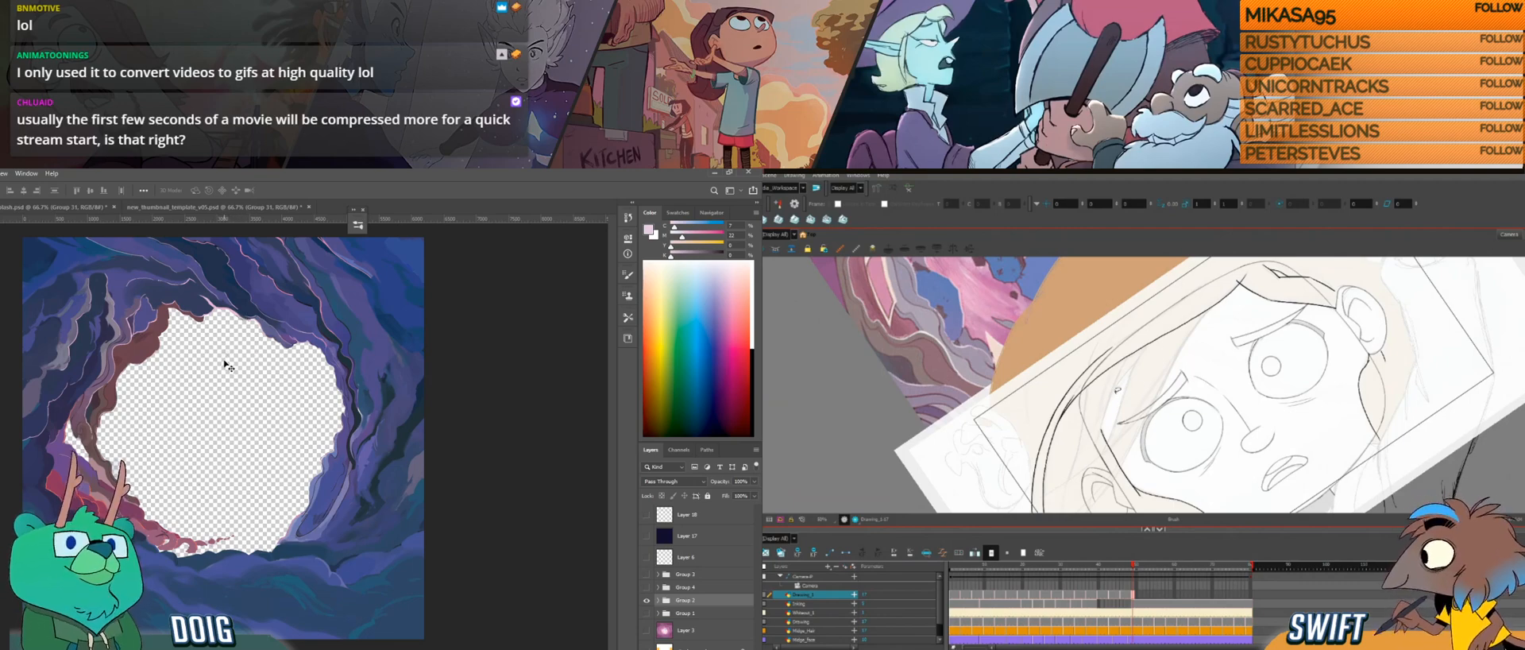
Step: Draw additional strand lines within the side hair between the outer curve and the face
{"action": "key", "text": "ctrl+alt"}
{"action": "mouse_move", "coordinate": [1131, 410]}
{"action": "left_mouse_down"}
{"action": "mouse_move", "coordinate": [1121, 437]}
{"action": "mouse_move", "coordinate": [1164, 437]}
{"action": "mouse_move", "coordinate": [1149, 402]}
{"action": "mouse_move", "coordinate": [1170, 421]}
{"action": "mouse_move", "coordinate": [1174, 402]}
{"action": "left_mouse_up"}
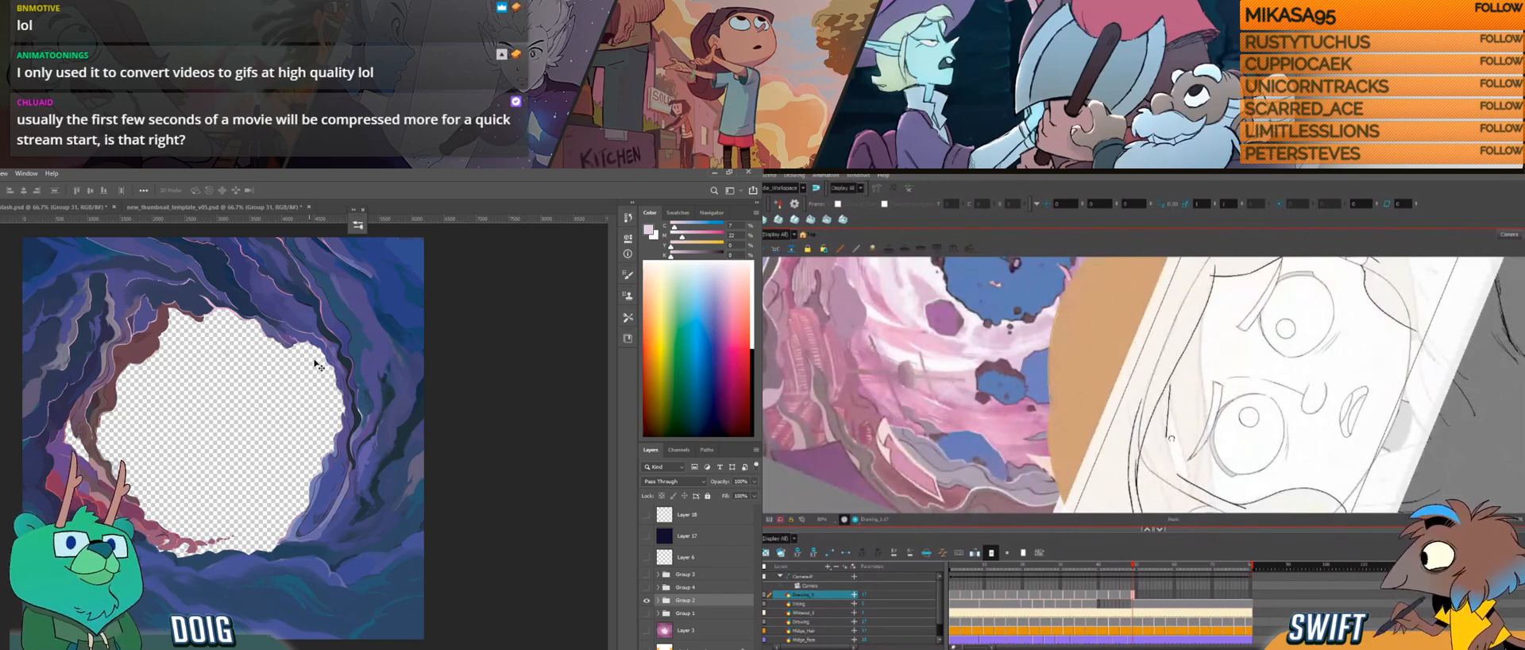
{"action": "left_click_drag", "start_coordinate": [1170, 440], "coordinate": [1156, 391]}
{"action": "left_click_drag", "start_coordinate": [1145, 349], "coordinate": [1156, 350]}
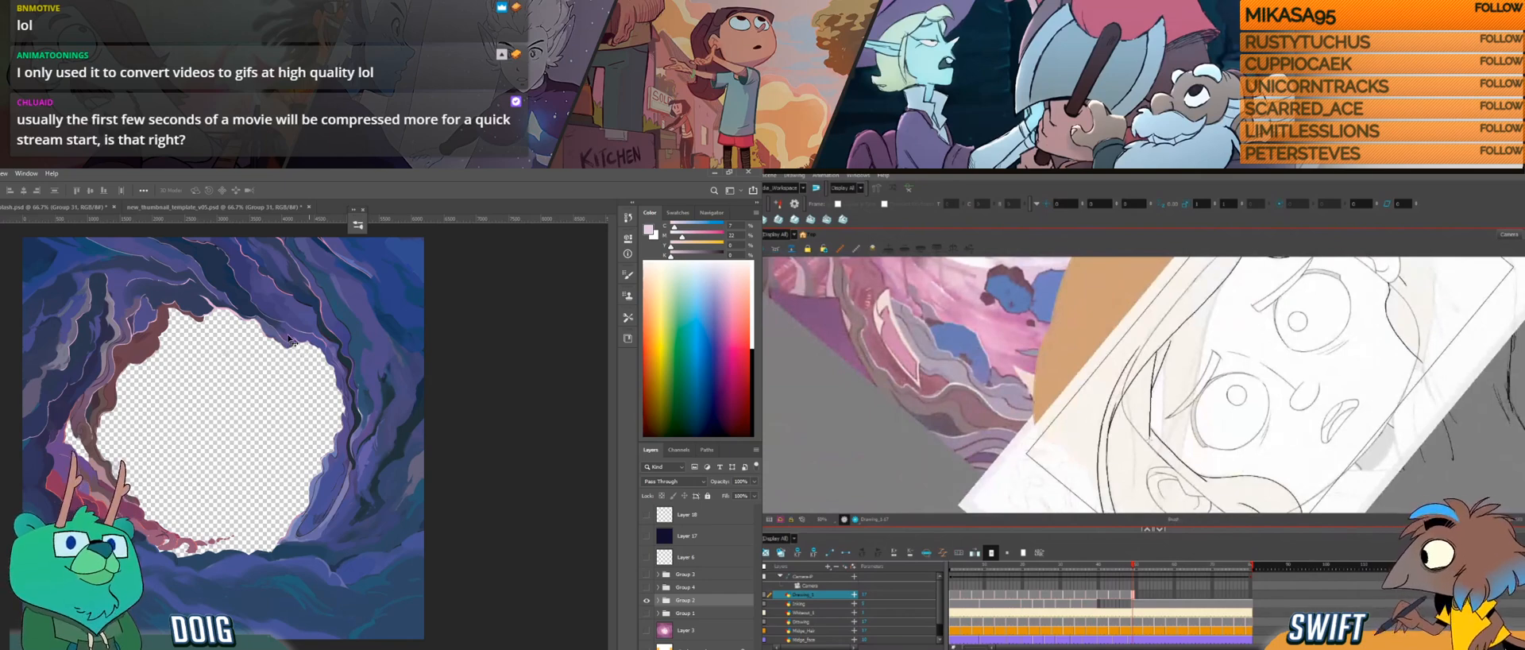
{"action": "left_click_drag", "start_coordinate": [1180, 424], "coordinate": [1144, 437]}
{"action": "key", "text": "ctrl+plus"}
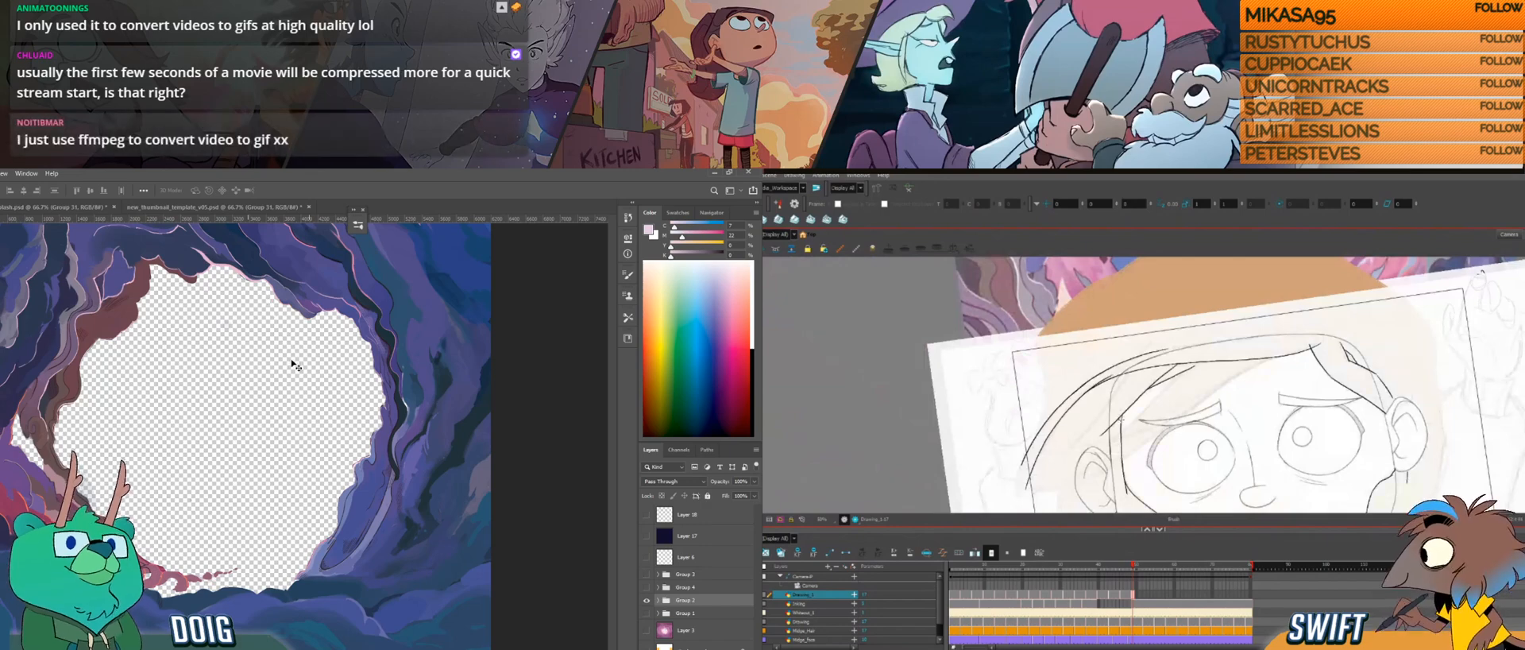
{"action": "key", "text": "ctrl+alt"}
{"action": "left_click_drag", "start_coordinate": [1144, 463], "coordinate": [1205, 441]}
{"action": "left_click_drag", "start_coordinate": [1144, 344], "coordinate": [1158, 309]}
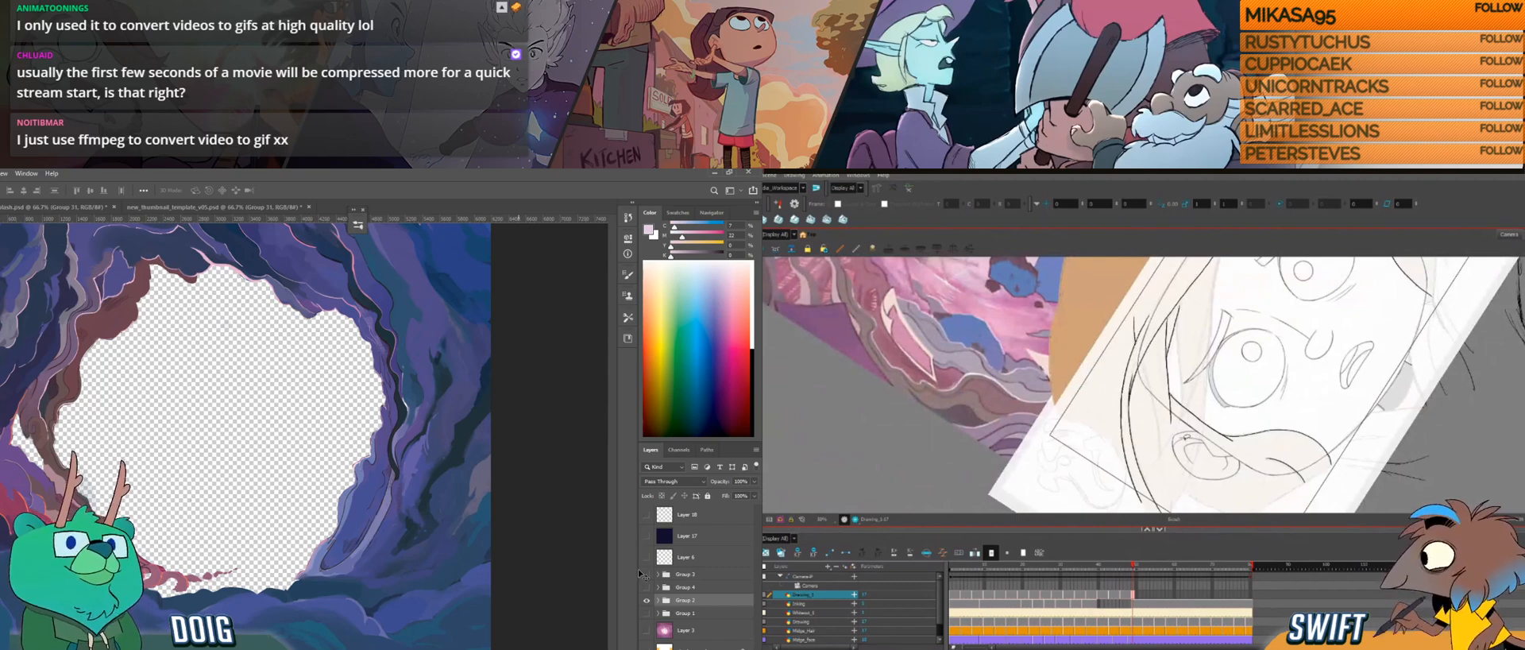
{"action": "left_click_drag", "start_coordinate": [1135, 318], "coordinate": [1141, 348]}
Step: Switch to Blender and start importing images as planes, while continuing the side hair strands in Harmony
{"action": "key", "text": "alt+Tab"}
{"action": "left_click_drag", "start_coordinate": [1191, 419], "coordinate": [1176, 387]}
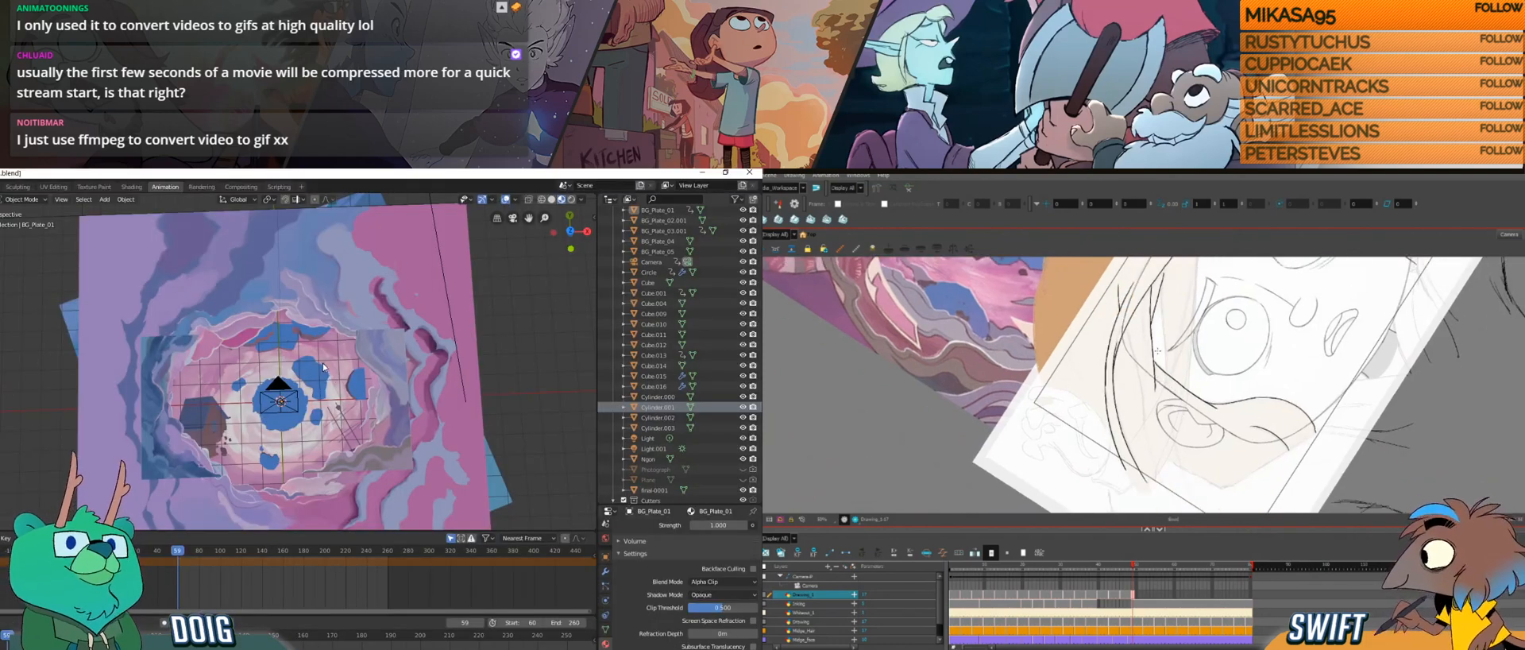
{"action": "mouse_move", "coordinate": [341, 336]}
{"action": "left_mouse_down"}
{"action": "mouse_move", "coordinate": [370, 291]}
{"action": "mouse_move", "coordinate": [356, 329]}
{"action": "left_mouse_up"}
{"action": "left_click_drag", "start_coordinate": [1122, 290], "coordinate": [1141, 391]}
{"action": "left_click_drag", "start_coordinate": [356, 329], "coordinate": [294, 355]}
{"action": "scroll", "coordinate": [295, 382], "scroll_direction": "up", "scroll_amount": 3}
{"action": "left_click", "coordinate": [125, 200]}
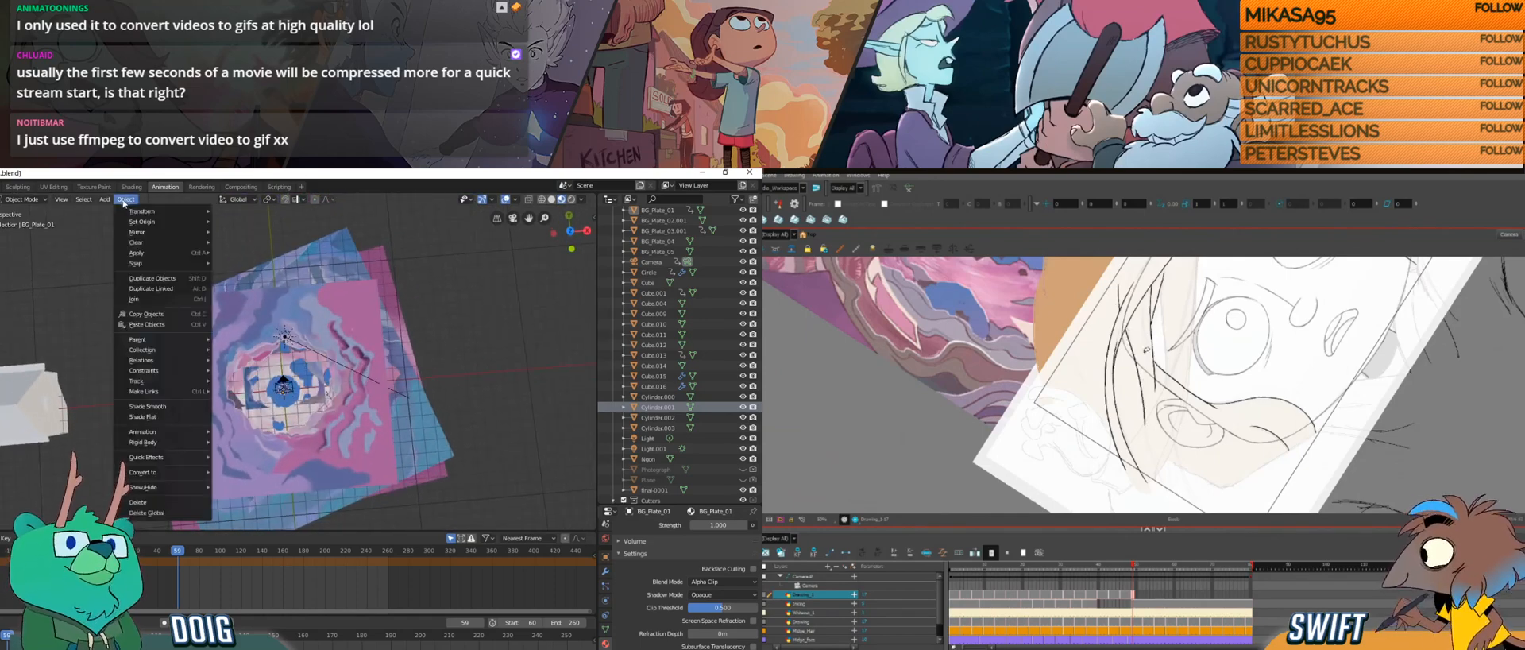
{"action": "mouse_move", "coordinate": [104, 199]}
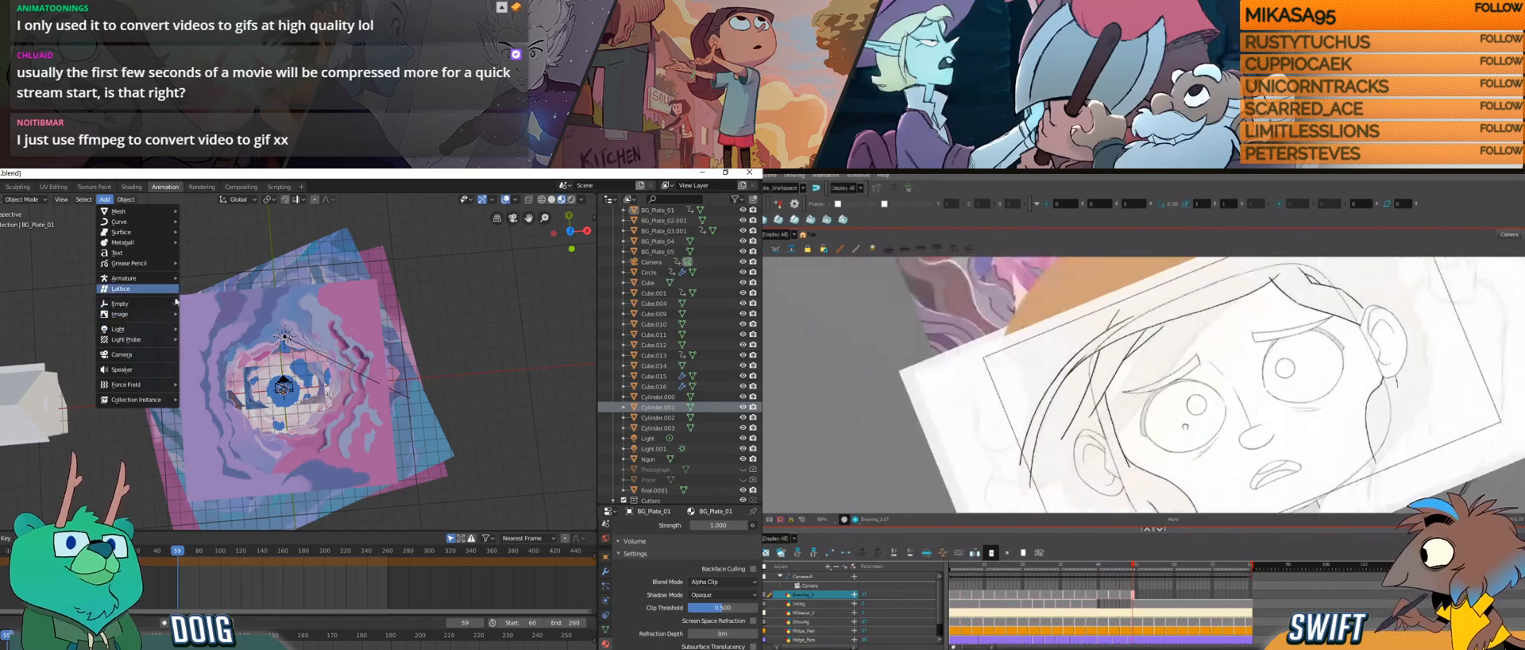
{"action": "mouse_move", "coordinate": [154, 322]}
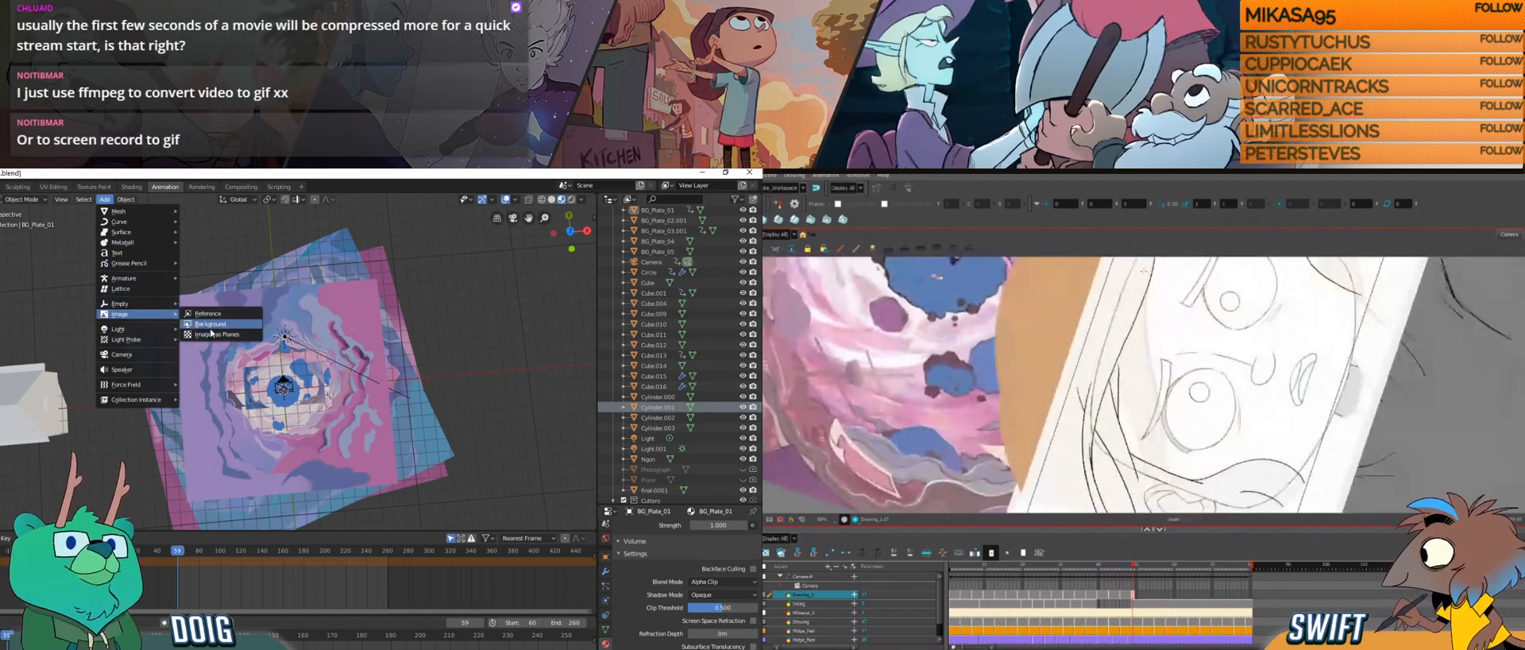
{"action": "left_click", "coordinate": [216, 326]}
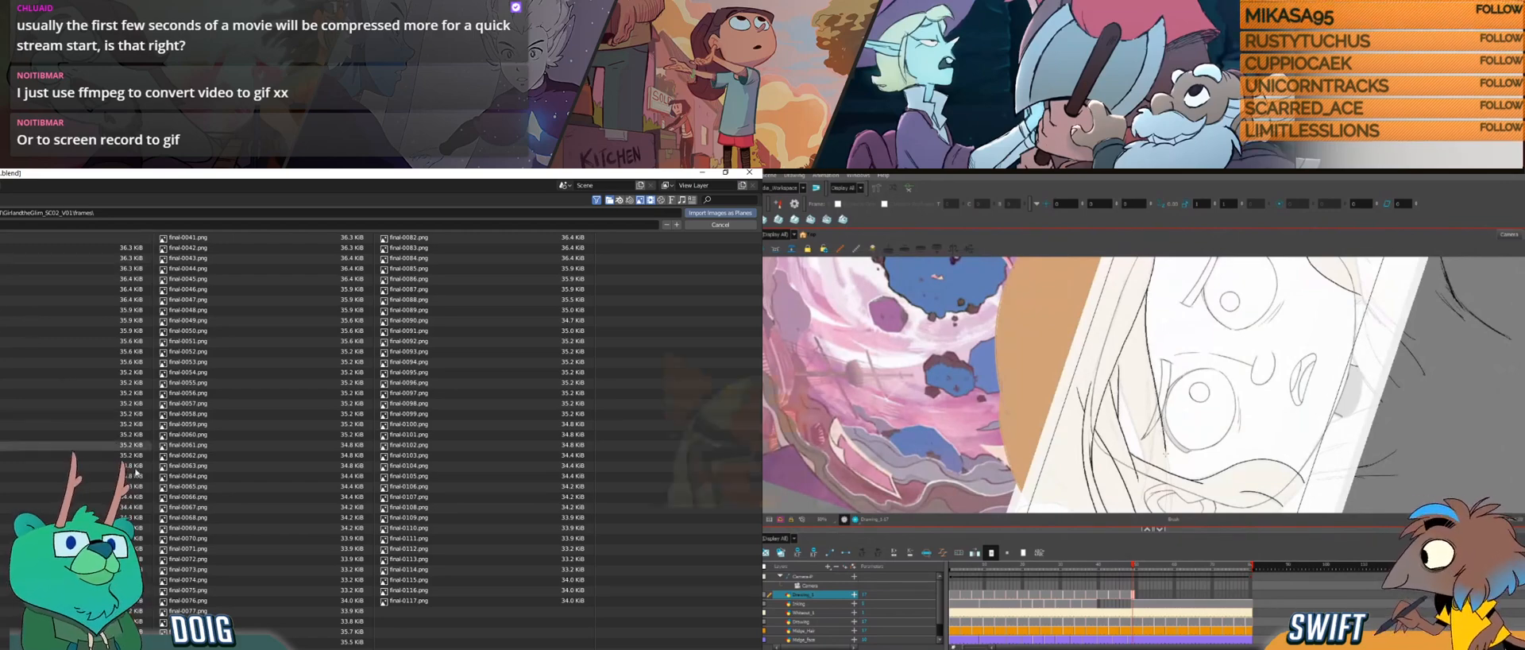
Step: Return to Photoshop, and in Harmony draw long curved strands through the side hair down past the ear
{"action": "key", "text": "alt+Tab"}
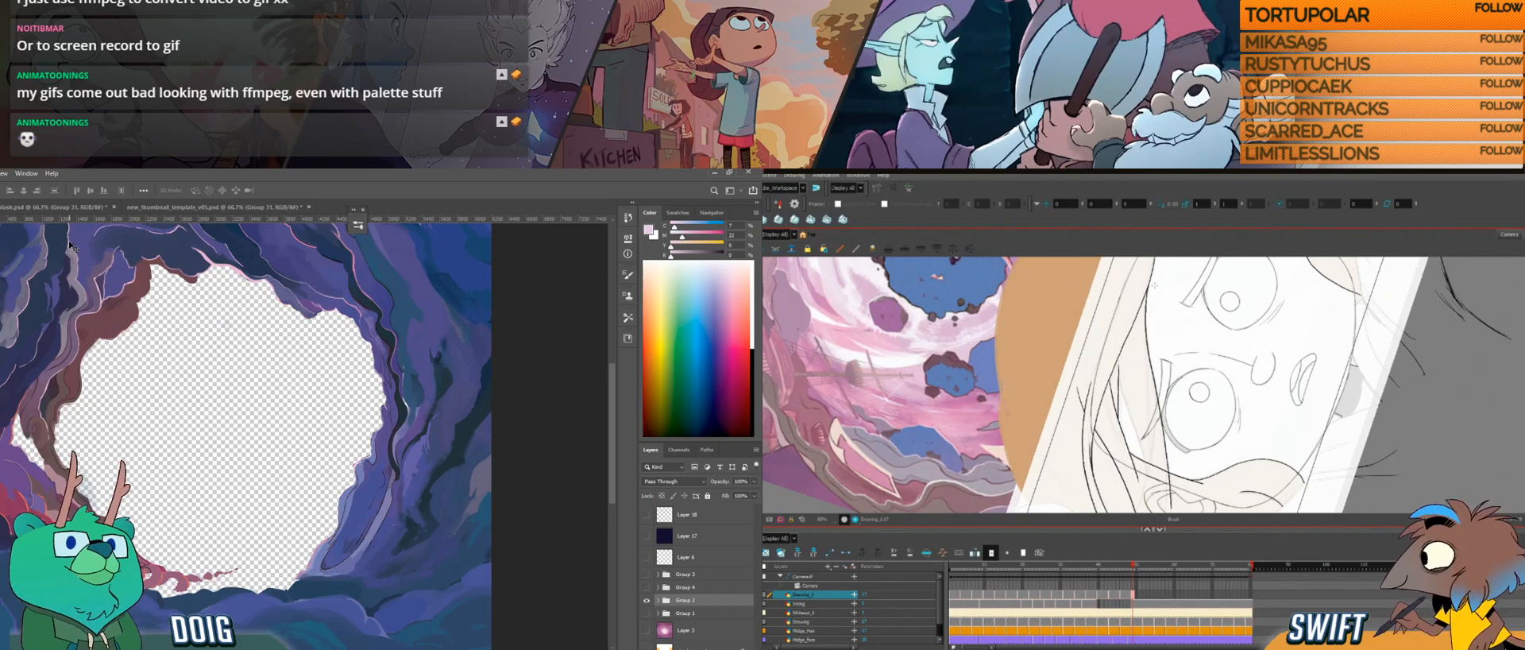
{"action": "mouse_move", "coordinate": [1149, 414]}
{"action": "left_mouse_down"}
{"action": "mouse_move", "coordinate": [1141, 356]}
{"action": "mouse_move", "coordinate": [1149, 409]}
{"action": "left_mouse_up"}
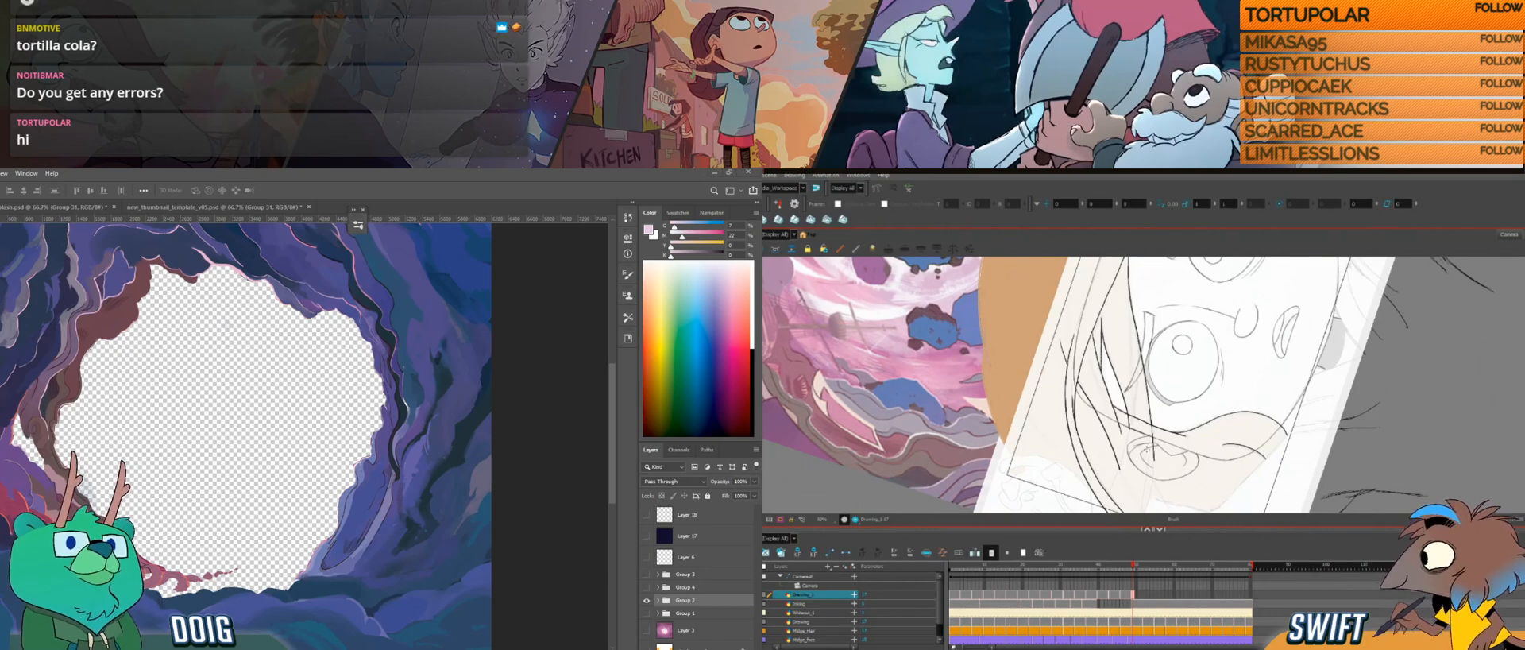
{"action": "key", "text": "ctrl+alt"}
{"action": "key", "text": "space"}
{"action": "left_click_drag", "start_coordinate": [1150, 435], "coordinate": [1151, 482]}
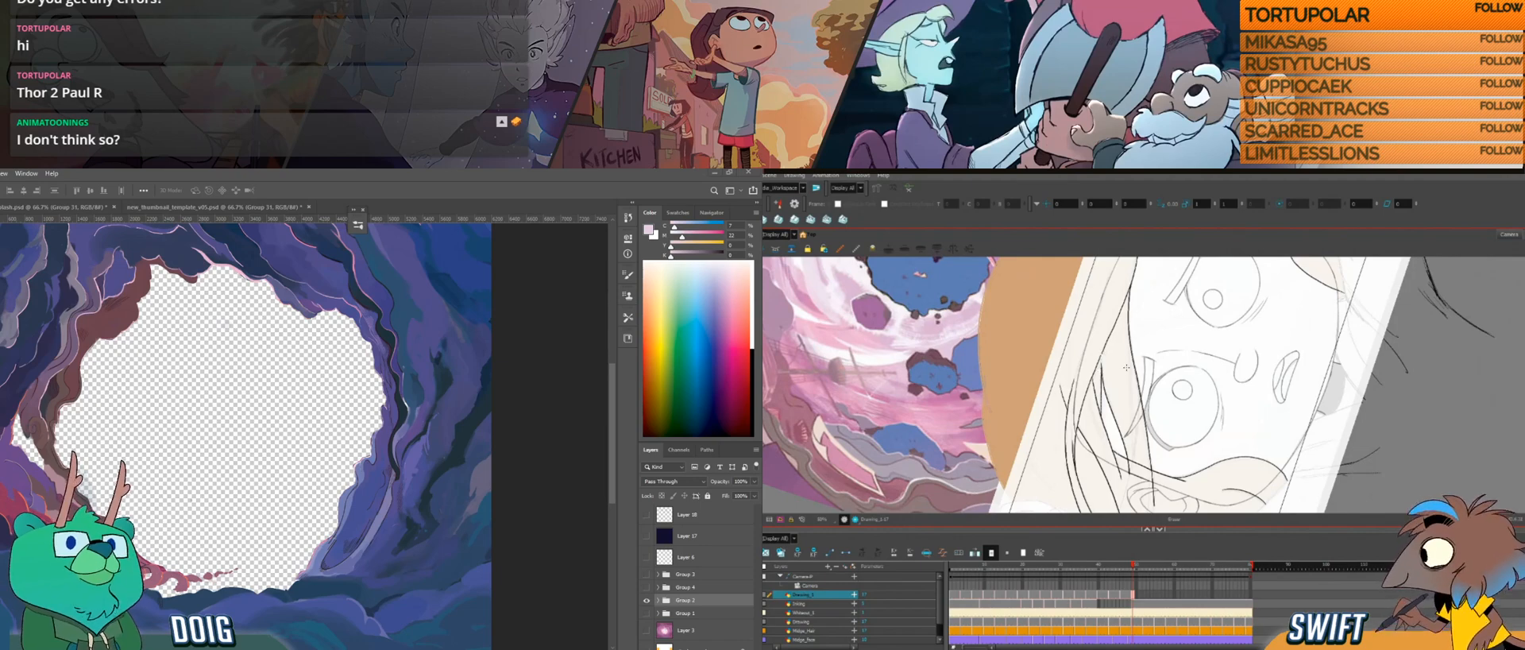
{"action": "left_click_drag", "start_coordinate": [1148, 445], "coordinate": [1145, 440]}
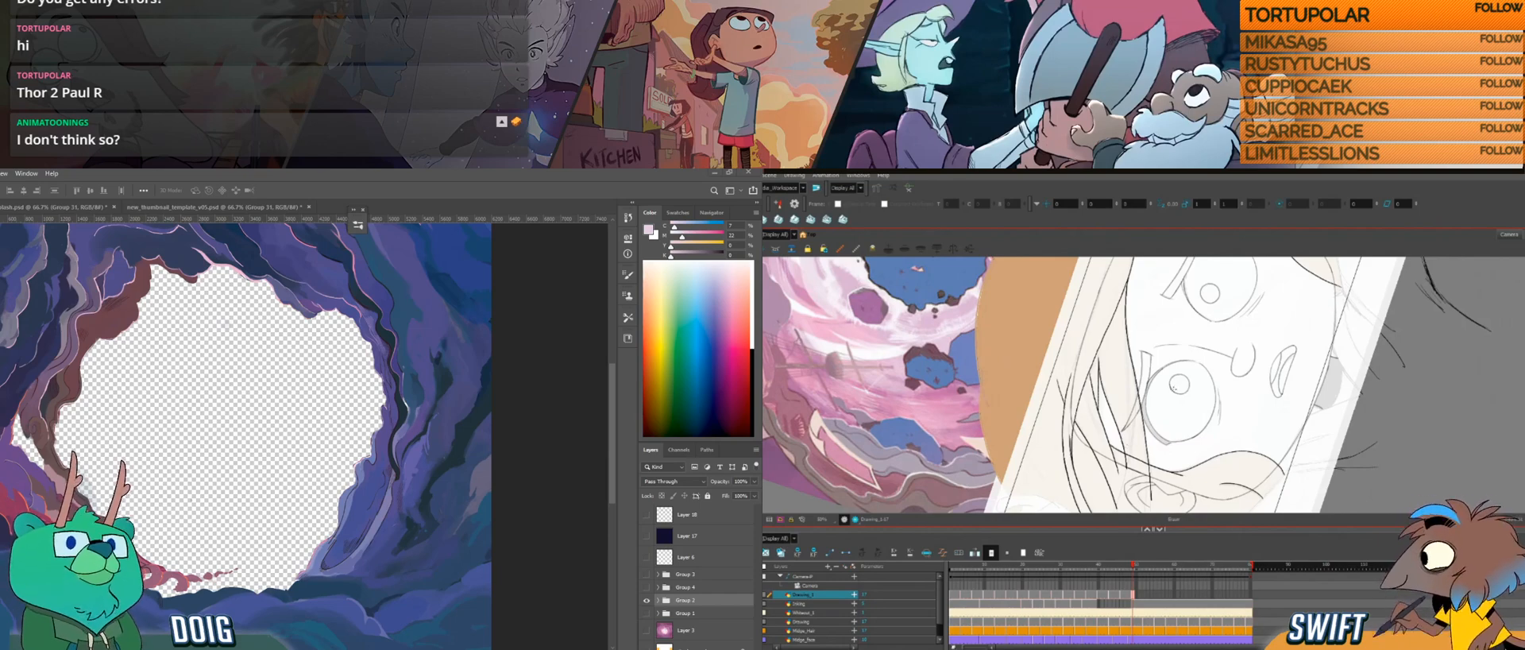
{"action": "mouse_move", "coordinate": [1165, 398]}
{"action": "left_mouse_down"}
{"action": "mouse_move", "coordinate": [1176, 357]}
{"action": "mouse_move", "coordinate": [1171, 396]}
{"action": "left_mouse_up"}
{"action": "left_click_drag", "start_coordinate": [1148, 294], "coordinate": [1117, 300]}
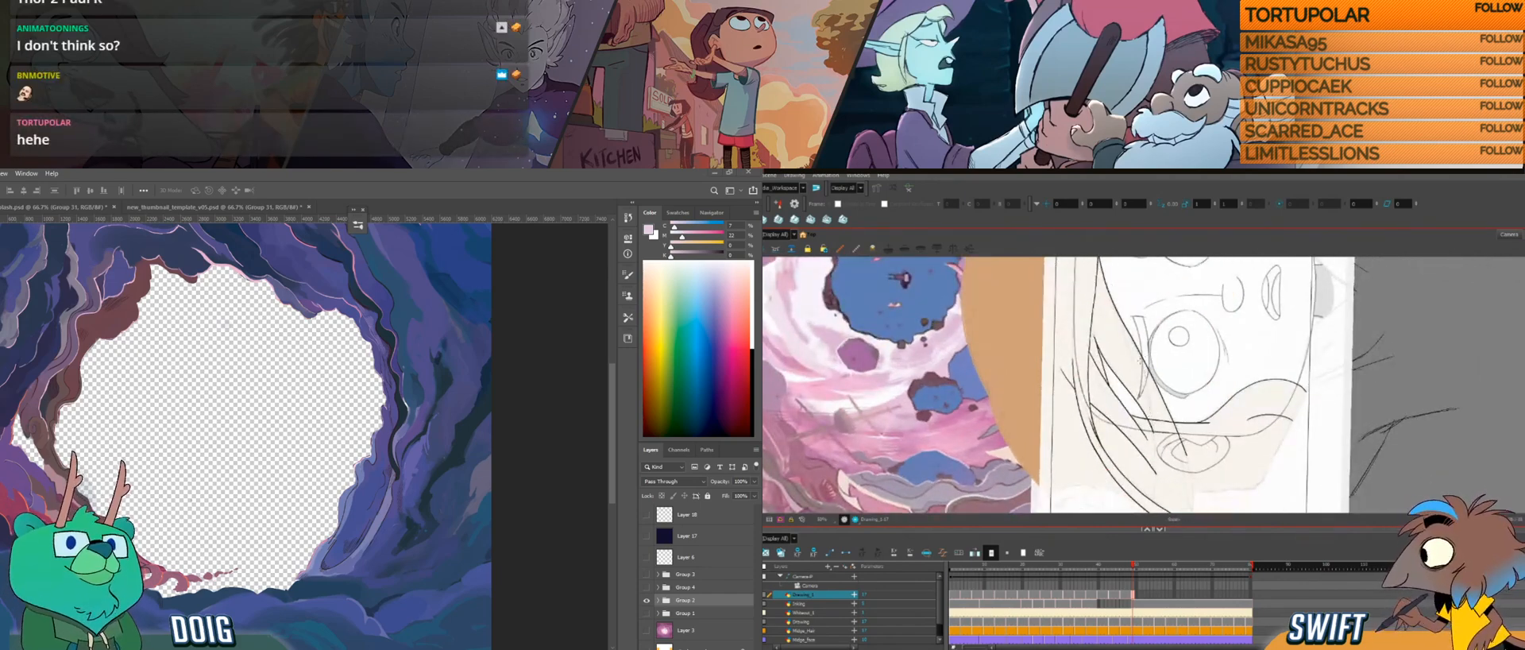
Step: Select the TEXTURE folder path in Photoshop's save dialog, cancel the save, and return to Blender's image import browser
{"action": "key", "text": "ctrl+shift+s"}
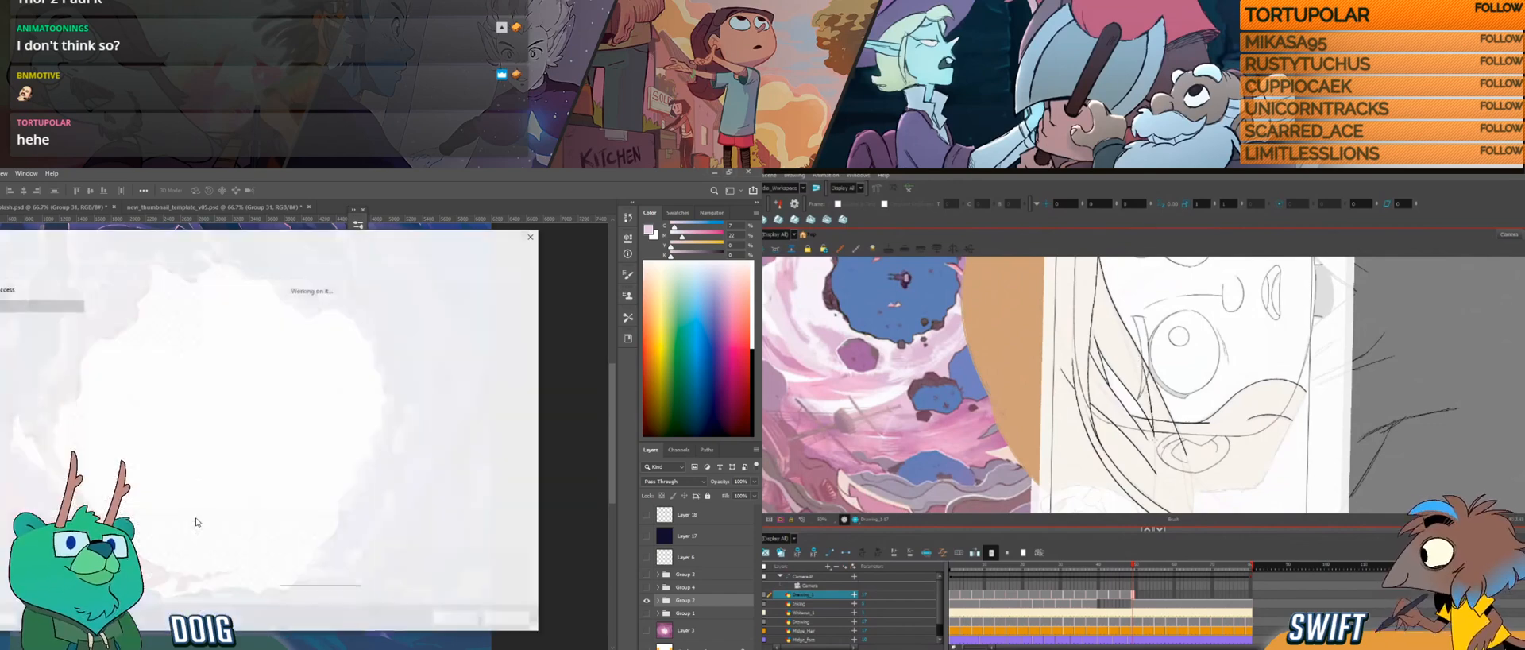
{"action": "left_click", "coordinate": [288, 253]}
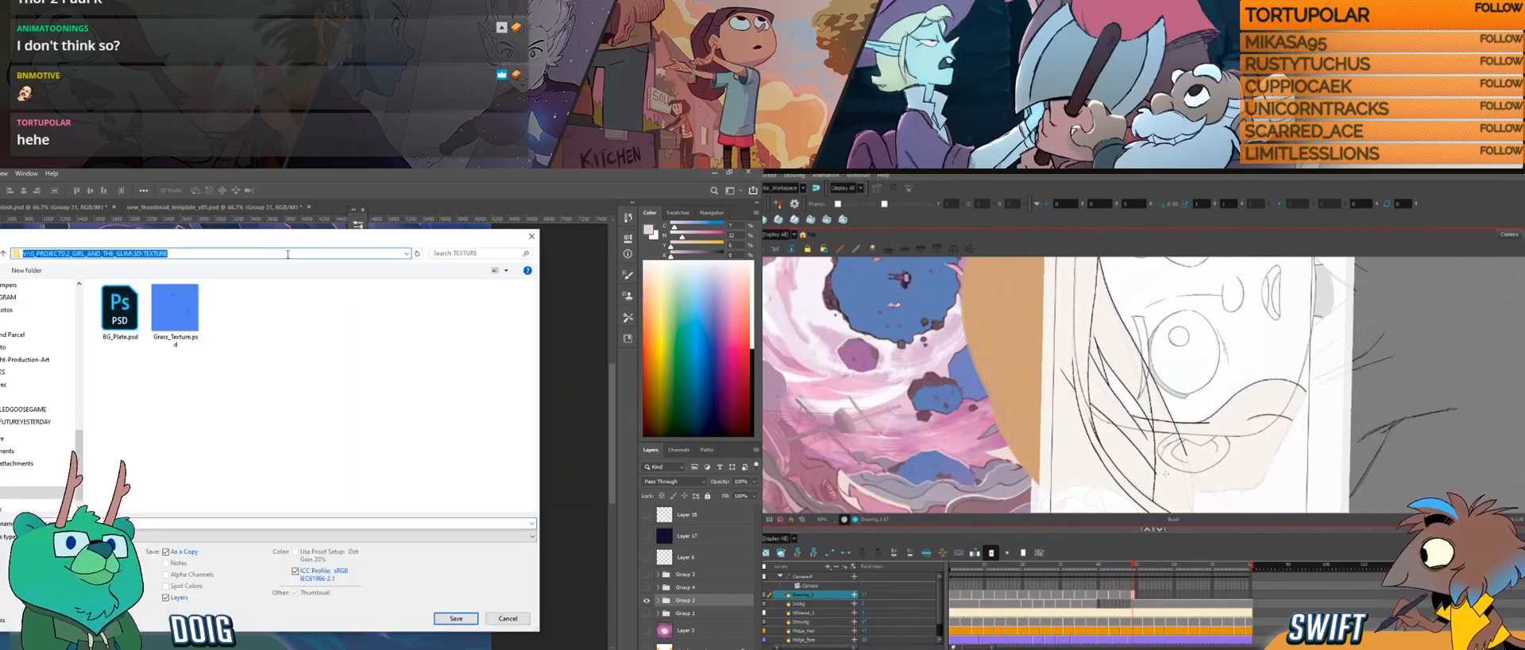
{"action": "left_click", "coordinate": [503, 622]}
{"action": "key", "text": "alt+Tab"}
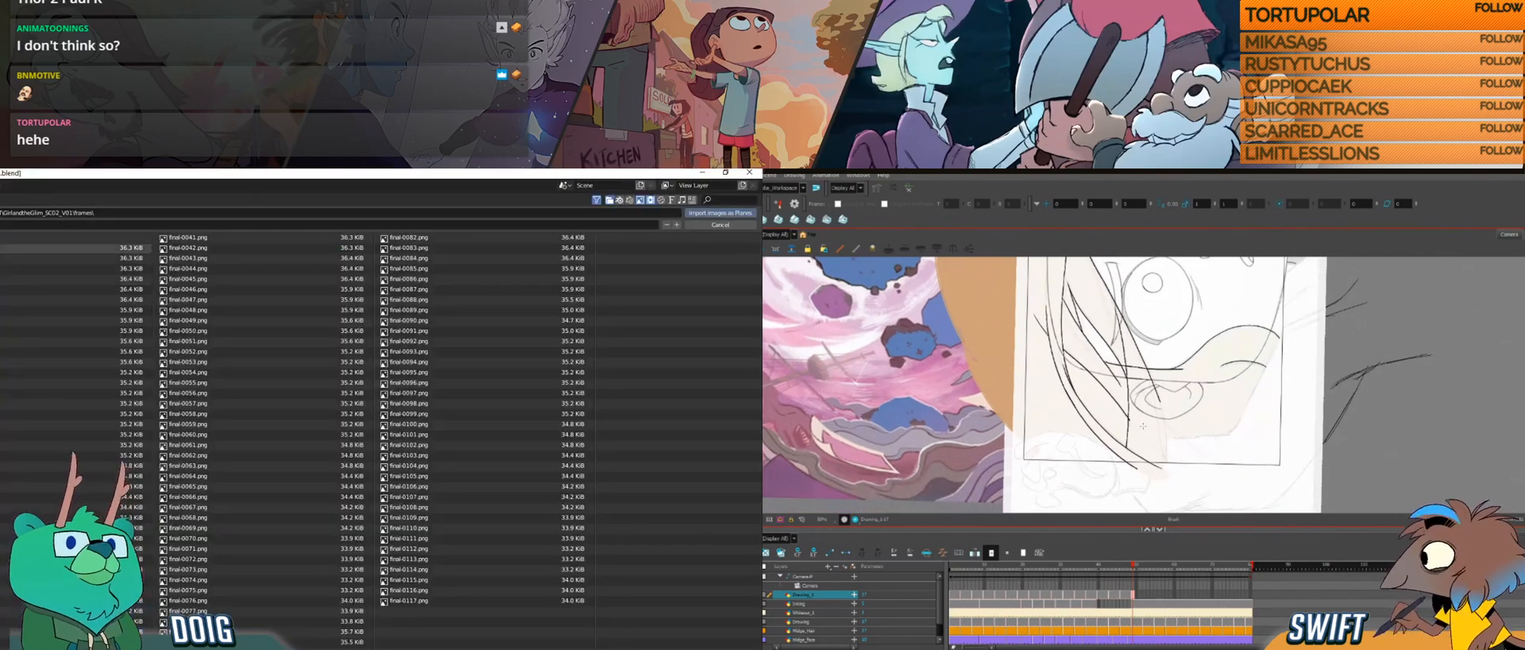
Step: Open the pasted TEXTURE folder path in Blender's image browser and import the BG_Plate_04_B image as a plane
{"action": "left_click", "coordinate": [109, 212]}
{"action": "key", "text": "ctrl+v"}
{"action": "key", "text": "Return"}
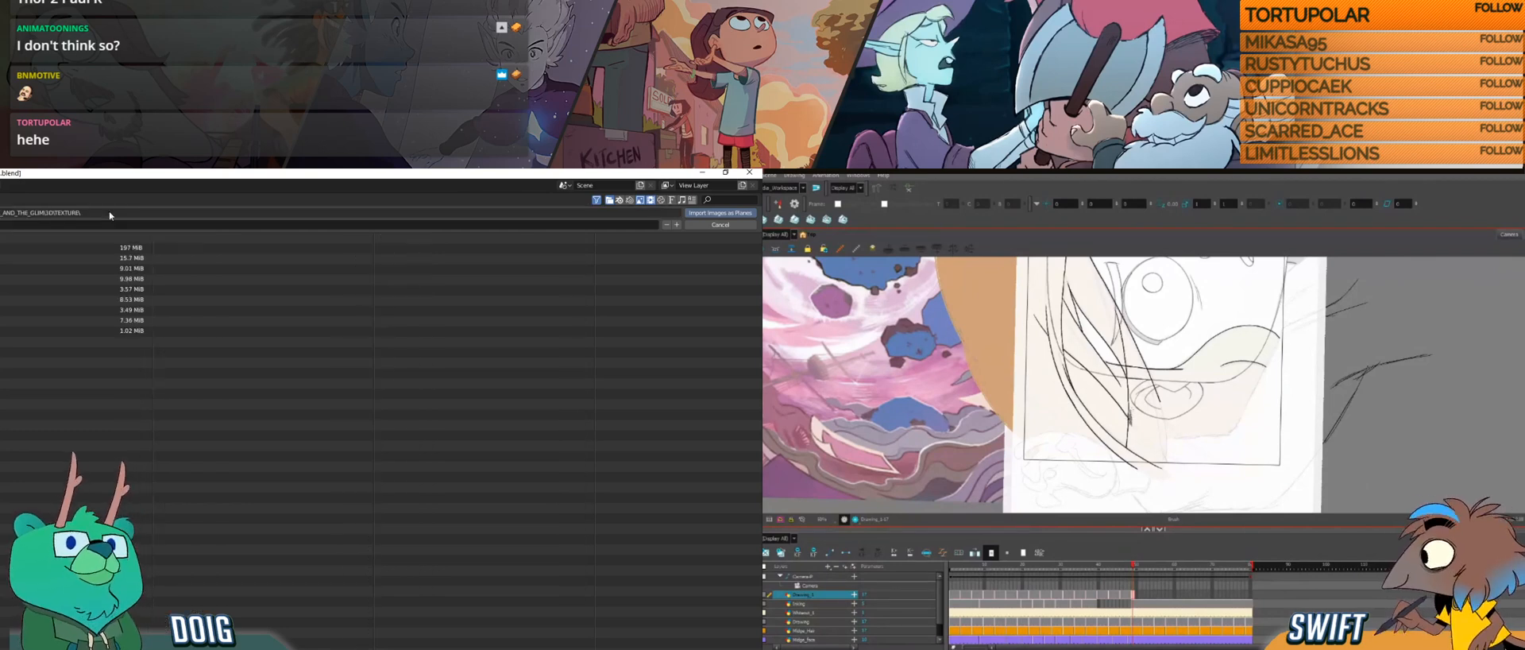
{"action": "left_click", "coordinate": [2, 300]}
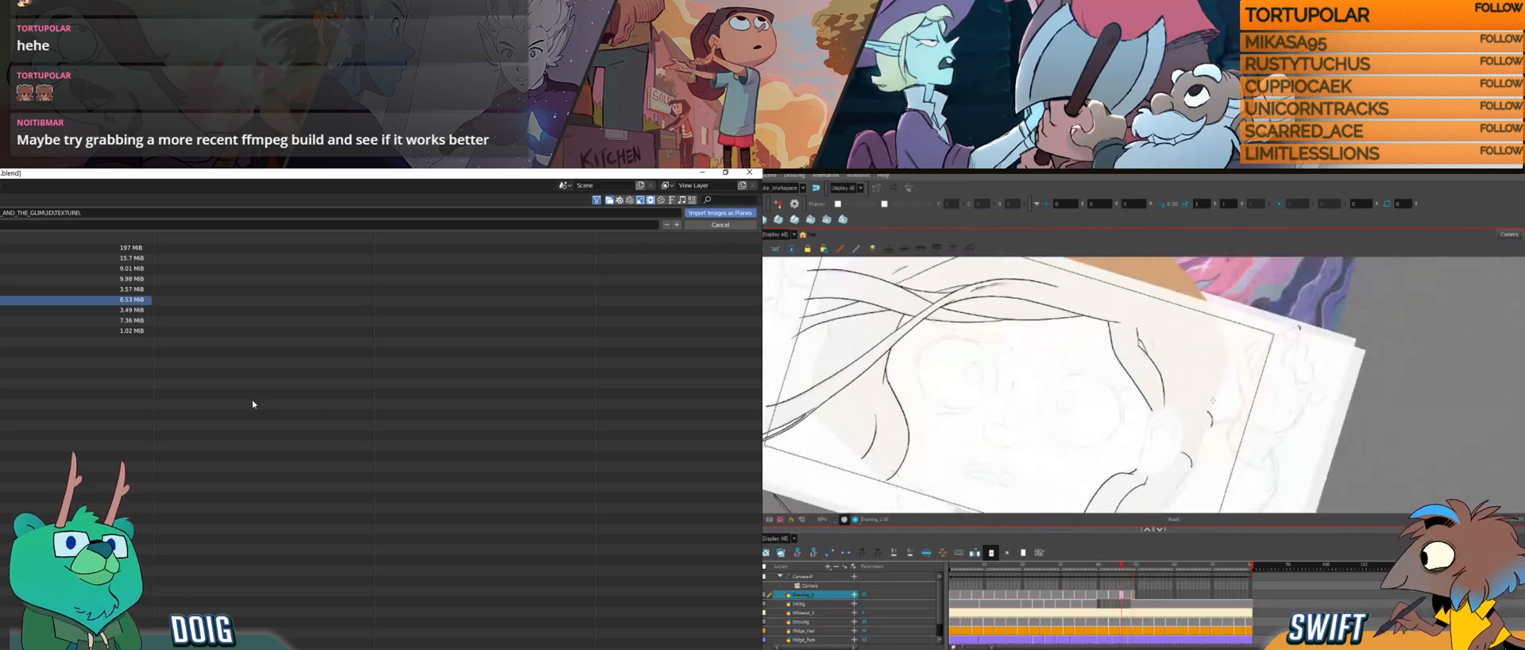
{"action": "left_click", "coordinate": [689, 225]}
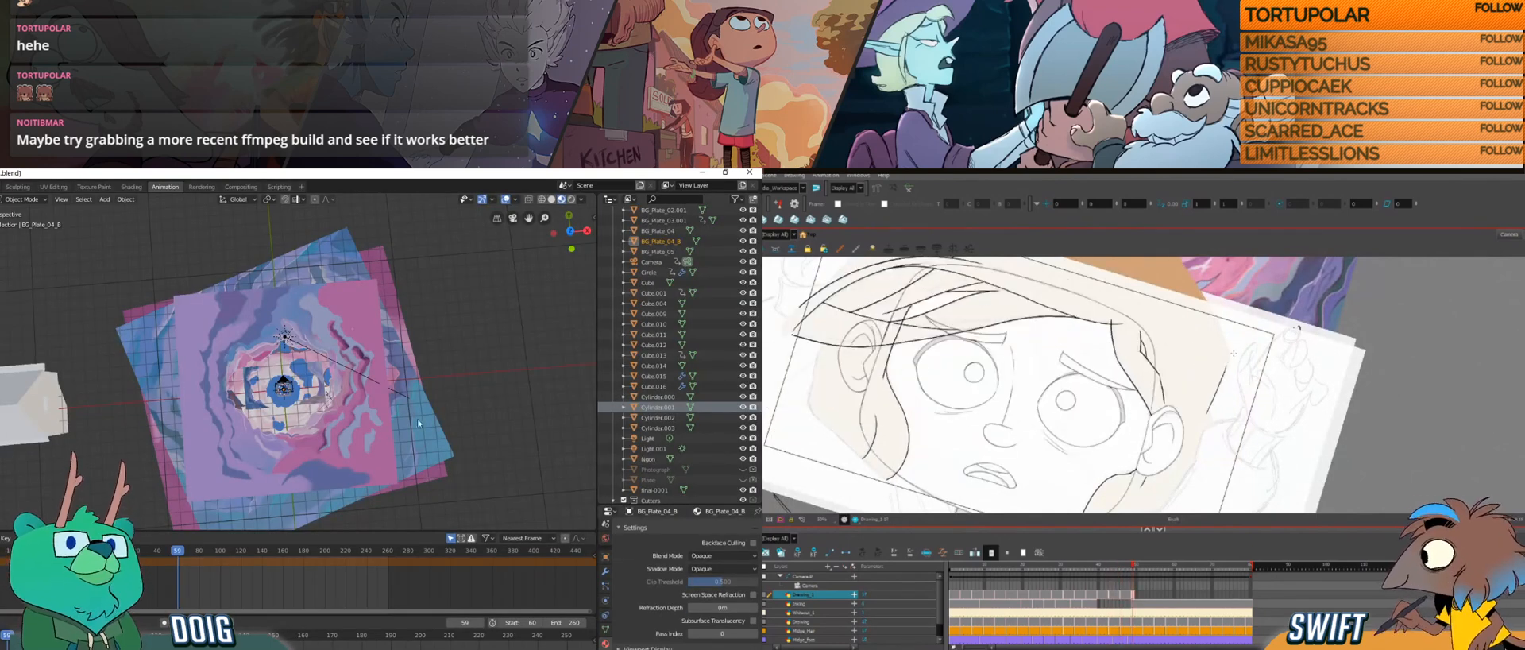
Step: Raise the BG_Plate_04_B plane along the global Z axis above the large blue-topped rock
{"action": "left_click_drag", "start_coordinate": [293, 412], "coordinate": [315, 357]}
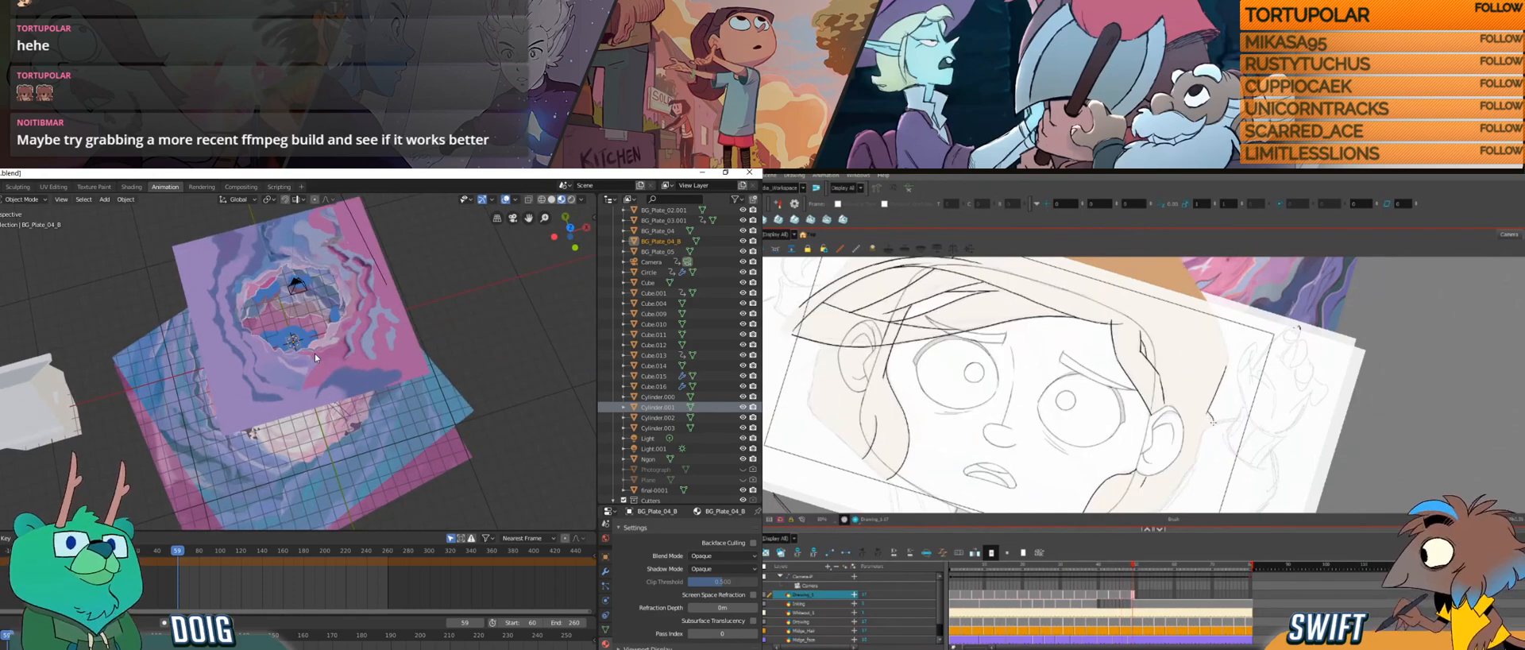
{"action": "key", "text": "KP_Decimal"}
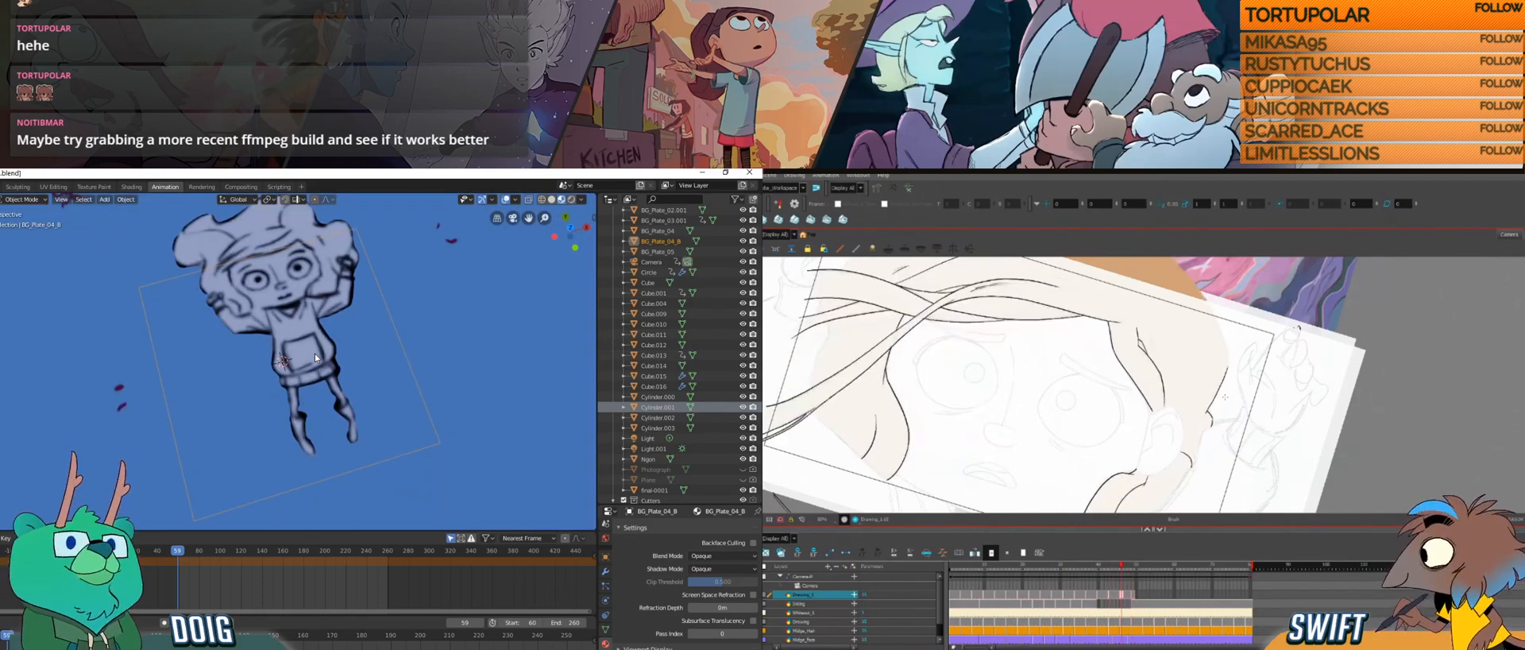
{"action": "mouse_move", "coordinate": [315, 353]}
{"action": "left_mouse_down"}
{"action": "mouse_move", "coordinate": [327, 254]}
{"action": "mouse_move", "coordinate": [309, 294]}
{"action": "mouse_move", "coordinate": [314, 340]}
{"action": "mouse_move", "coordinate": [330, 345]}
{"action": "left_mouse_up"}
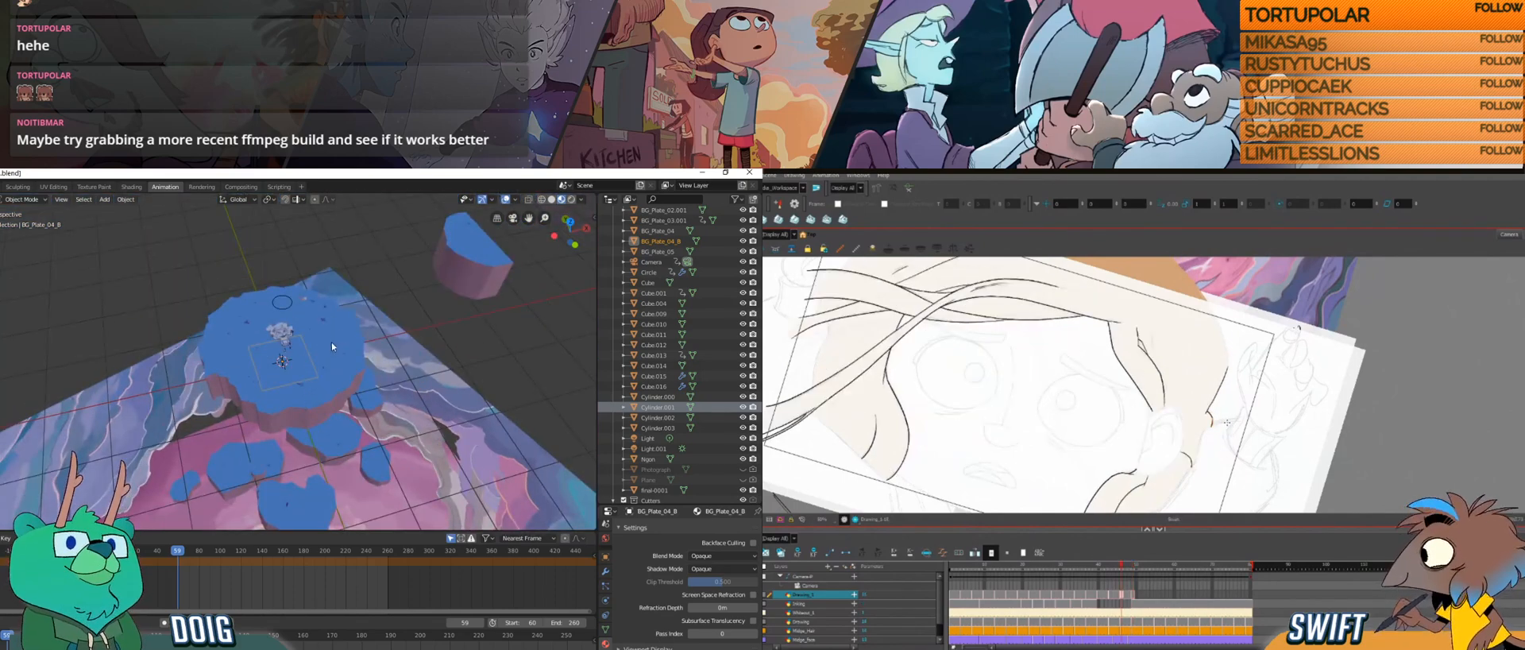
{"action": "key", "text": "g"}
{"action": "key", "text": "z"}
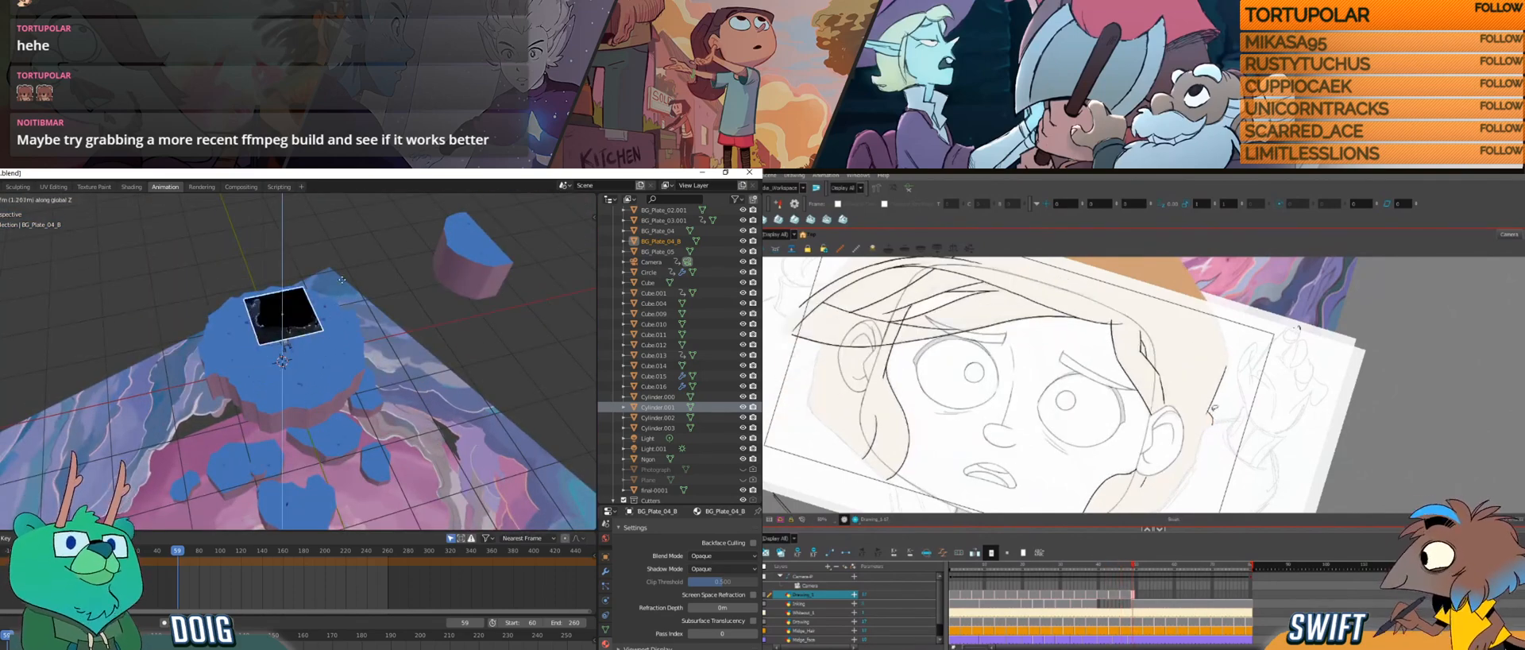
{"action": "left_click", "coordinate": [337, 227]}
{"action": "scroll", "coordinate": [327, 295], "scroll_direction": "down", "scroll_amount": 5}
{"action": "mouse_move", "coordinate": [322, 298]}
{"action": "left_mouse_down"}
{"action": "mouse_move", "coordinate": [309, 335]}
{"action": "mouse_move", "coordinate": [318, 298]}
{"action": "left_mouse_up"}
{"action": "key", "text": "g"}
{"action": "key", "text": "z"}
{"action": "left_click", "coordinate": [354, 199]}
{"action": "scroll", "coordinate": [297, 274], "scroll_direction": "up", "scroll_amount": 5}
{"action": "scroll", "coordinate": [299, 335], "scroll_direction": "up", "scroll_amount": 6}
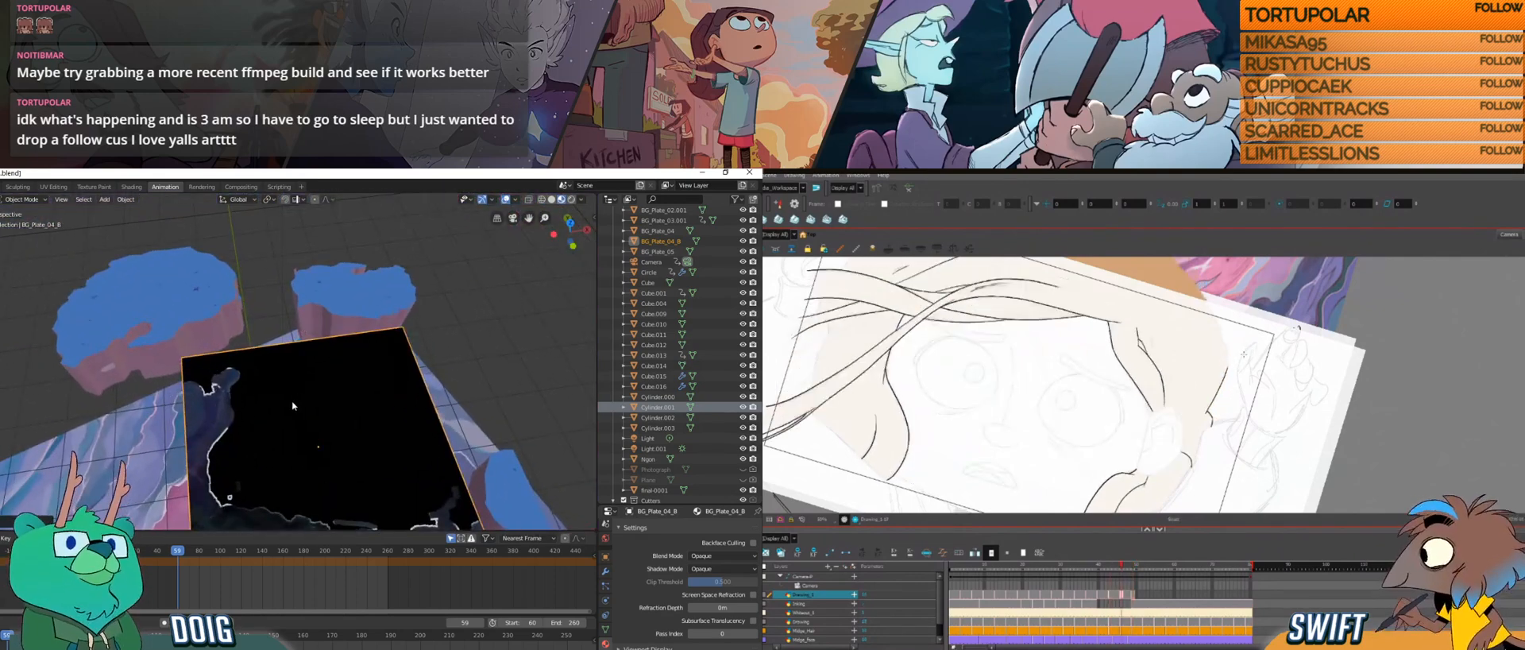
{"action": "scroll", "coordinate": [292, 378], "scroll_direction": "up", "scroll_amount": 5}
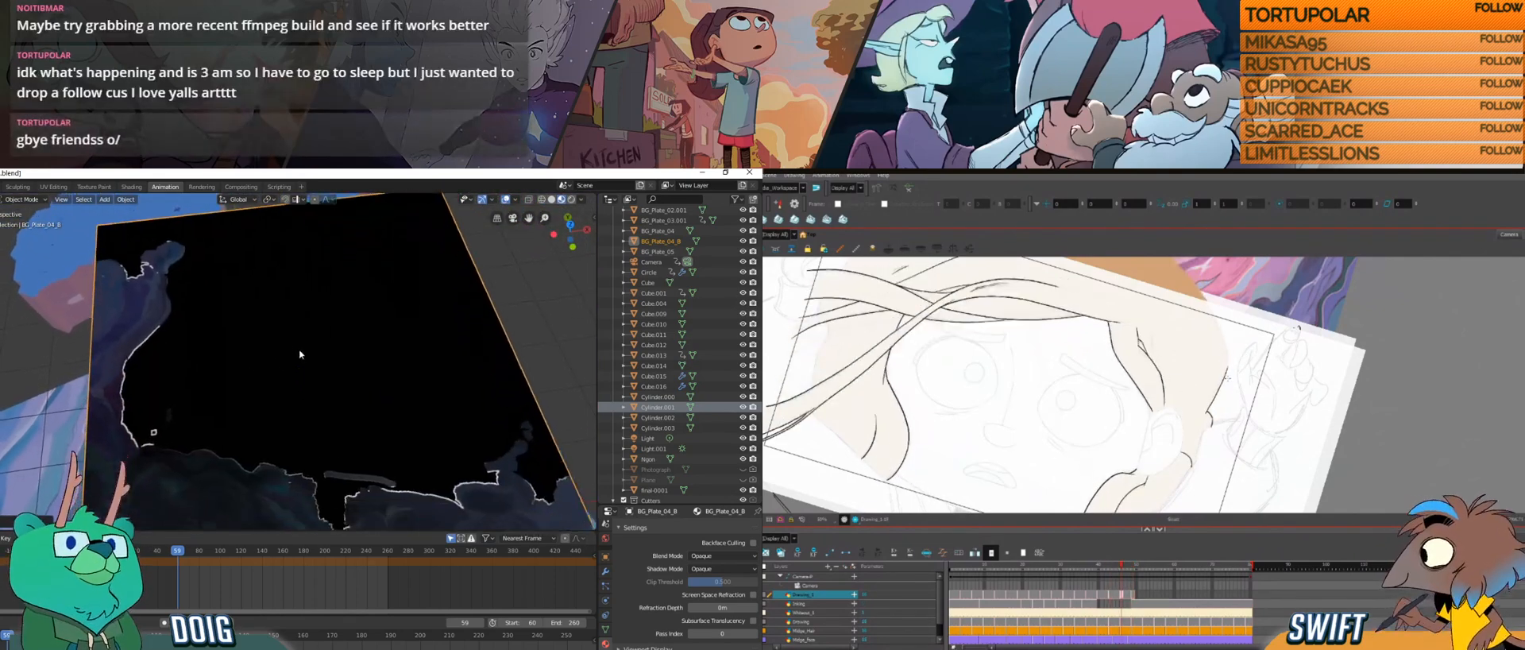
{"action": "scroll", "coordinate": [299, 356], "scroll_direction": "up", "scroll_amount": 5}
Step: In Harmony, compare the girl's neighbouring hair drawings by flipping back and forth between them
{"action": "key", "text": "f"}
{"action": "key", "text": "g"}
{"action": "key", "text": "g"}
{"action": "key", "text": "f"}
{"action": "key", "text": "g"}
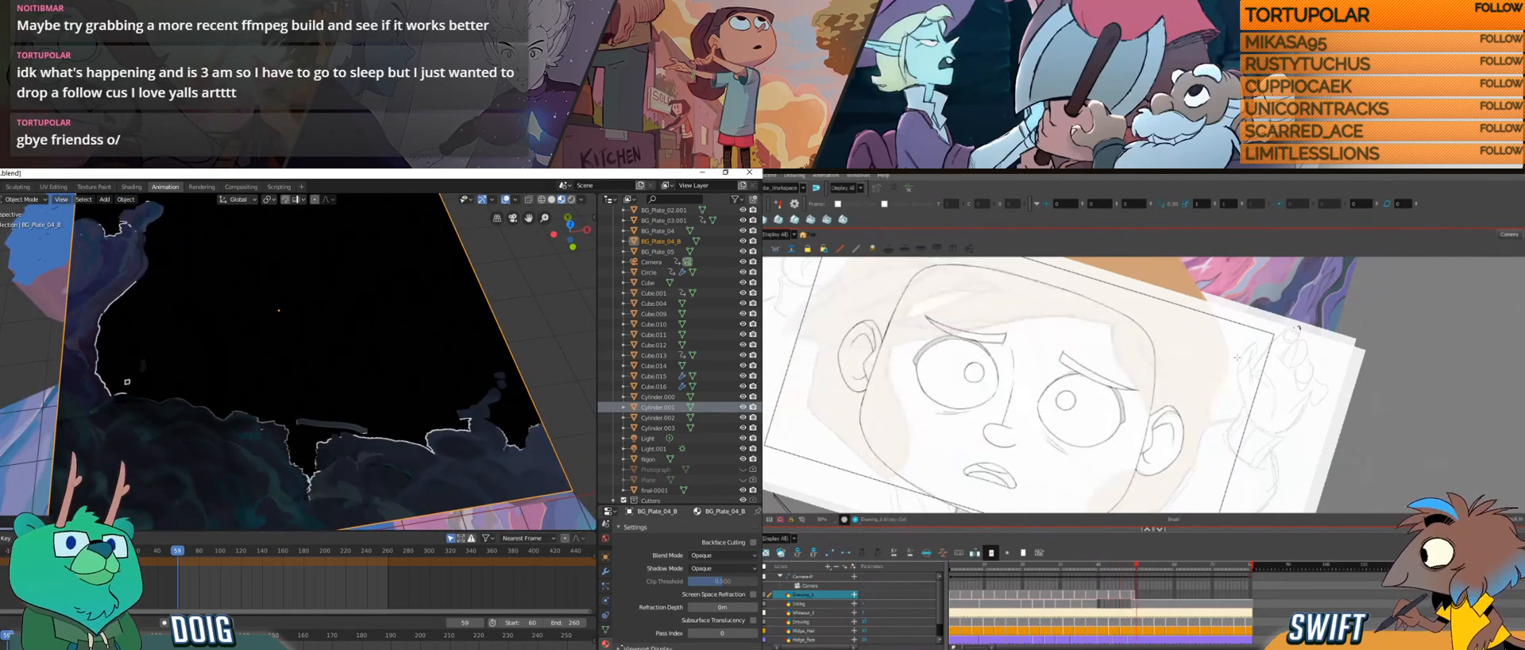
{"action": "key", "text": "f"}
Step: In Blender, set the BG_Plate_04_B material's blend mode to Alpha Blend and its shadow mode to Alpha Clip
{"action": "scroll", "coordinate": [631, 633], "scroll_direction": "down", "scroll_amount": 2}
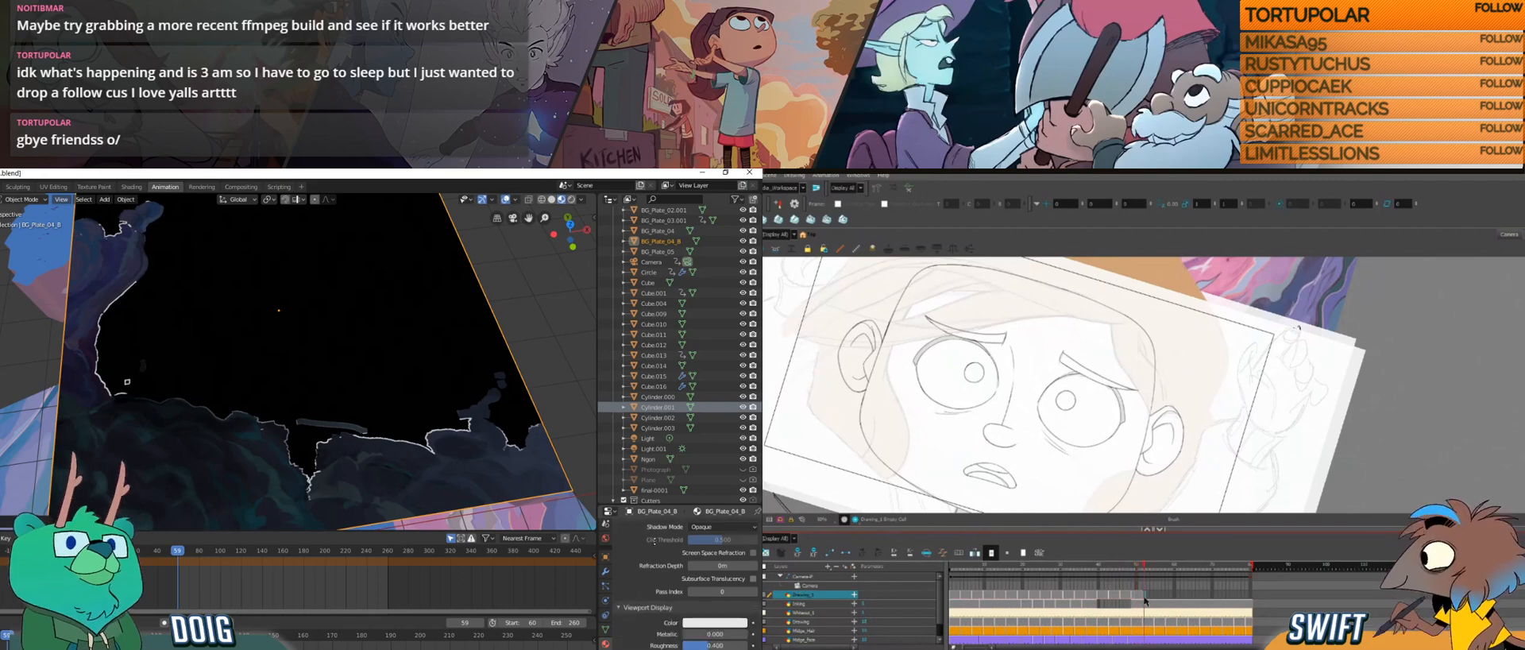
{"action": "scroll", "coordinate": [651, 597], "scroll_direction": "up", "scroll_amount": 1}
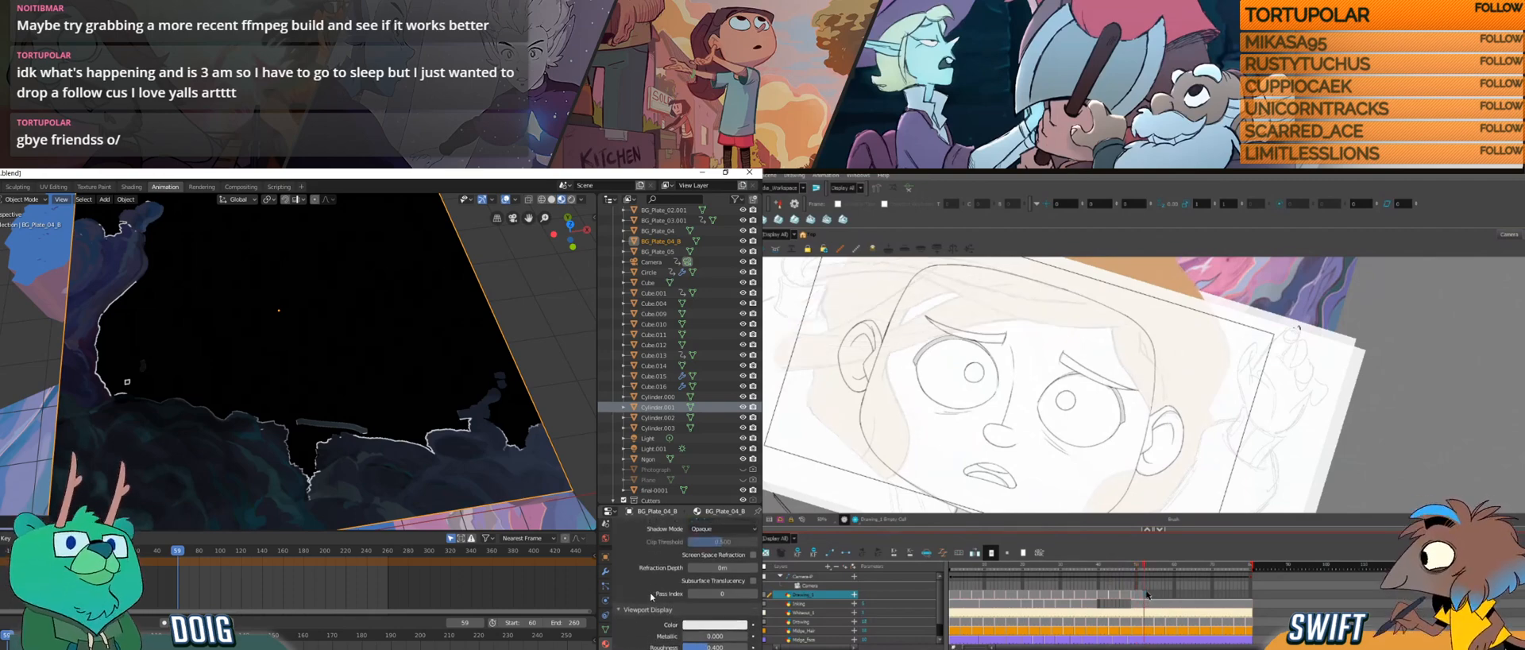
{"action": "scroll", "coordinate": [649, 602], "scroll_direction": "up", "scroll_amount": 4}
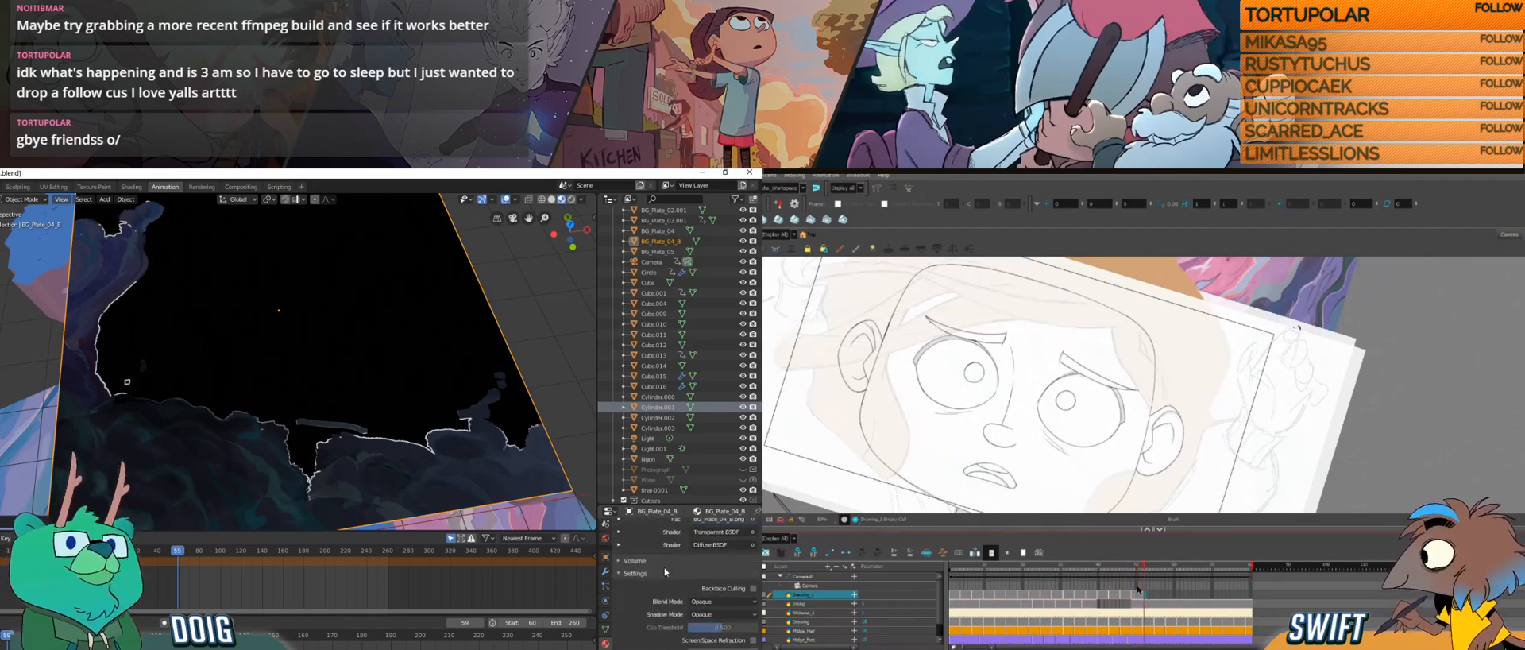
{"action": "left_click", "coordinate": [722, 602]}
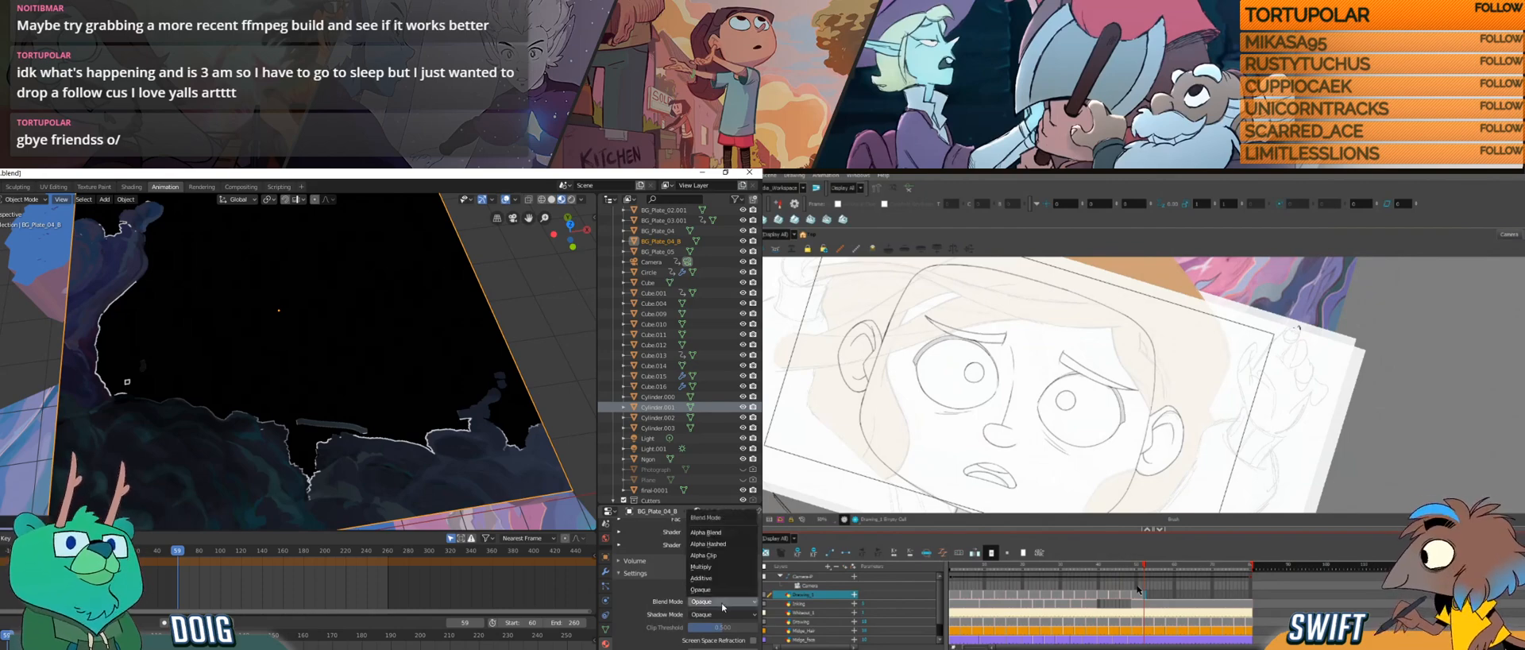
{"action": "left_click", "coordinate": [719, 533]}
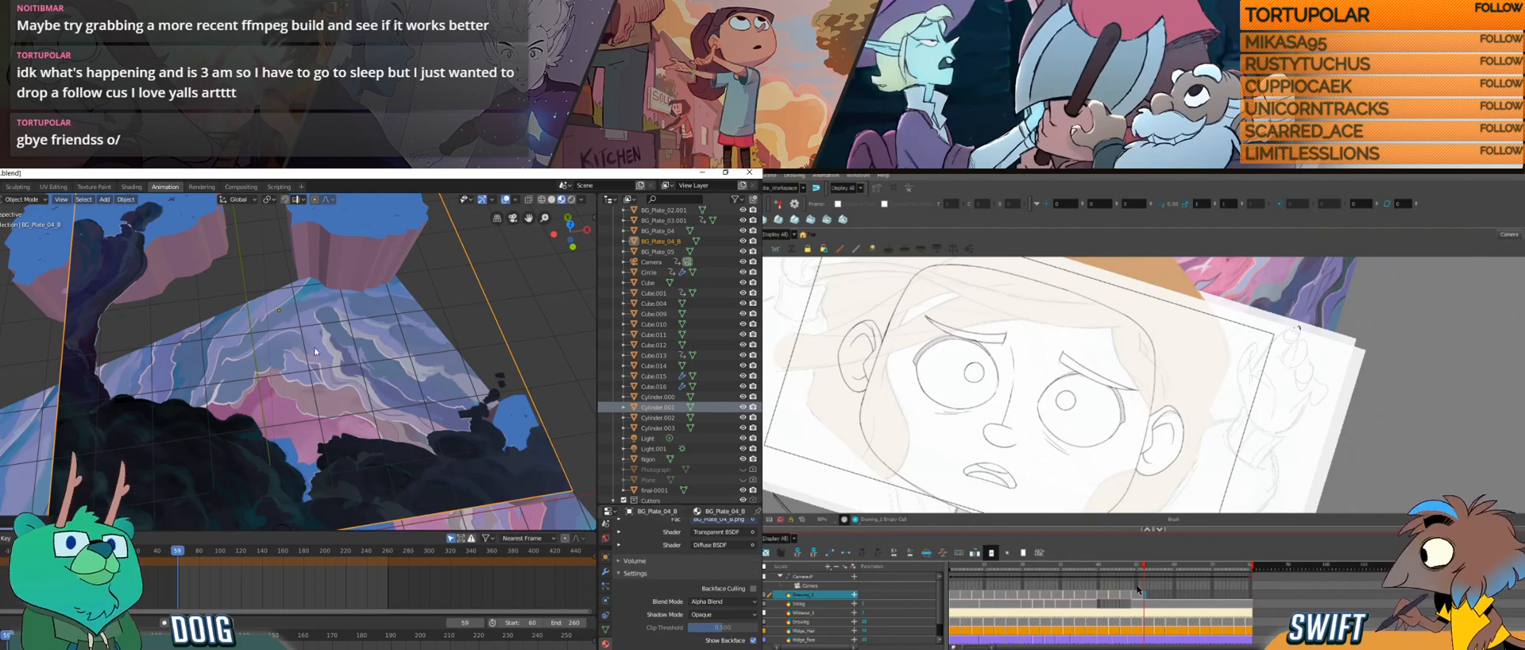
{"action": "left_click", "coordinate": [723, 614]}
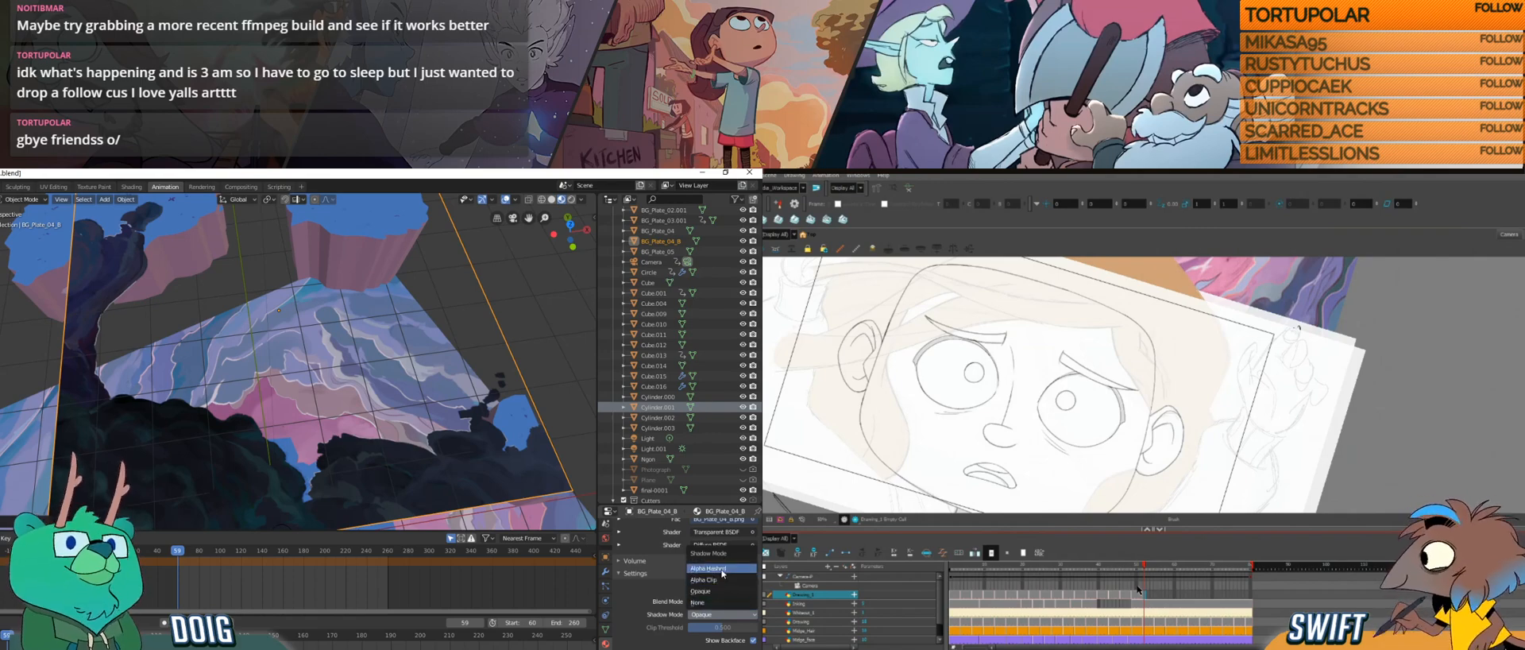
{"action": "left_click", "coordinate": [721, 580]}
Step: Raise the BG_Plate_04_B plane along the global Z axis until it sits above the pink portal plate
{"action": "mouse_move", "coordinate": [337, 376]}
{"action": "left_mouse_down"}
{"action": "mouse_move", "coordinate": [248, 355]}
{"action": "mouse_move", "coordinate": [255, 409]}
{"action": "mouse_move", "coordinate": [280, 373]}
{"action": "mouse_move", "coordinate": [282, 400]}
{"action": "mouse_move", "coordinate": [311, 342]}
{"action": "left_mouse_up"}
{"action": "scroll", "coordinate": [262, 356], "scroll_direction": "down", "scroll_amount": 5}
{"action": "scroll", "coordinate": [255, 409], "scroll_direction": "down", "scroll_amount": 4}
{"action": "scroll", "coordinate": [254, 409], "scroll_direction": "down", "scroll_amount": 4}
{"action": "key", "text": "g"}
{"action": "key", "text": "z"}
{"action": "left_click", "coordinate": [395, 221]}
{"action": "left_click_drag", "start_coordinate": [396, 222], "coordinate": [391, 299]}
Step: Turn on the Move gizmo for objects, and scale up the BG_Plate_04_B plane above the portal painting
{"action": "left_click", "coordinate": [493, 200]}
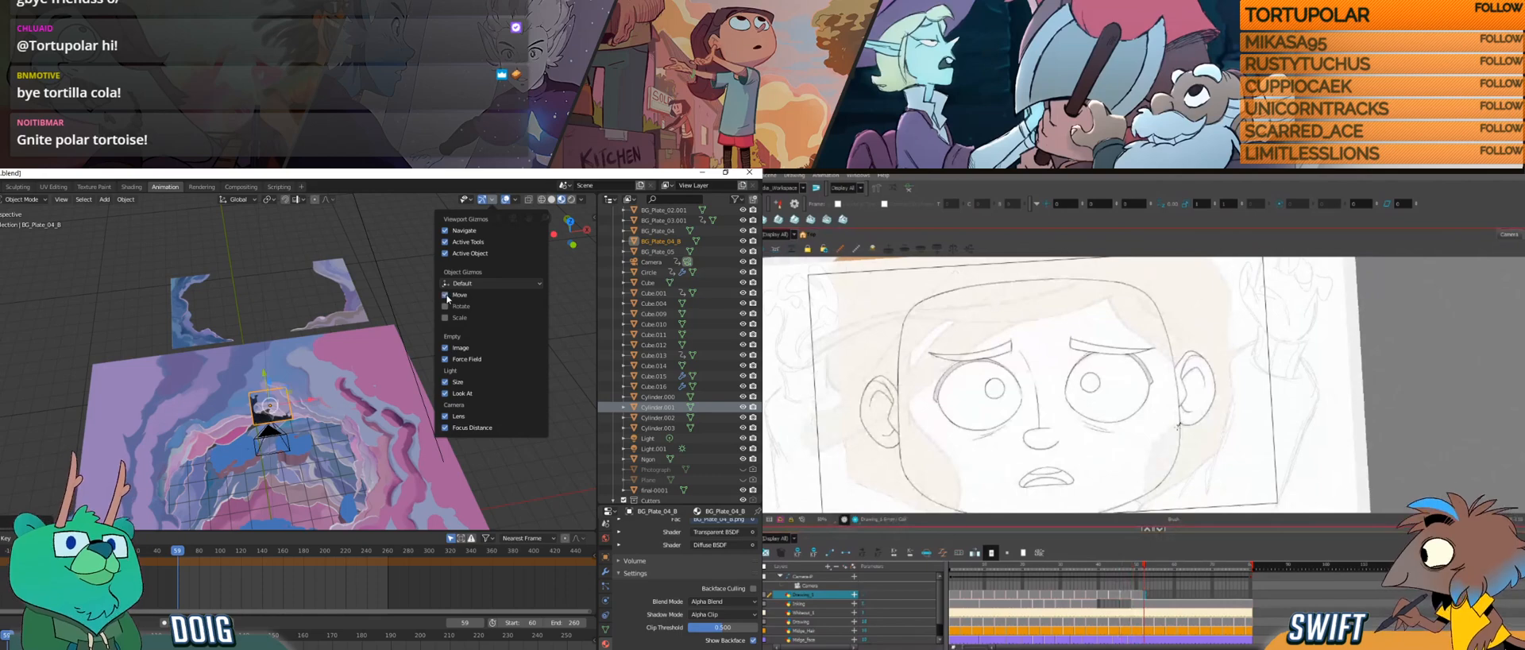
{"action": "mouse_move", "coordinate": [265, 375]}
{"action": "left_mouse_down"}
{"action": "mouse_move", "coordinate": [325, 329]}
{"action": "mouse_move", "coordinate": [324, 313]}
{"action": "mouse_move", "coordinate": [312, 334]}
{"action": "mouse_move", "coordinate": [313, 210]}
{"action": "mouse_move", "coordinate": [322, 295]}
{"action": "left_mouse_up"}
{"action": "key", "text": "s"}
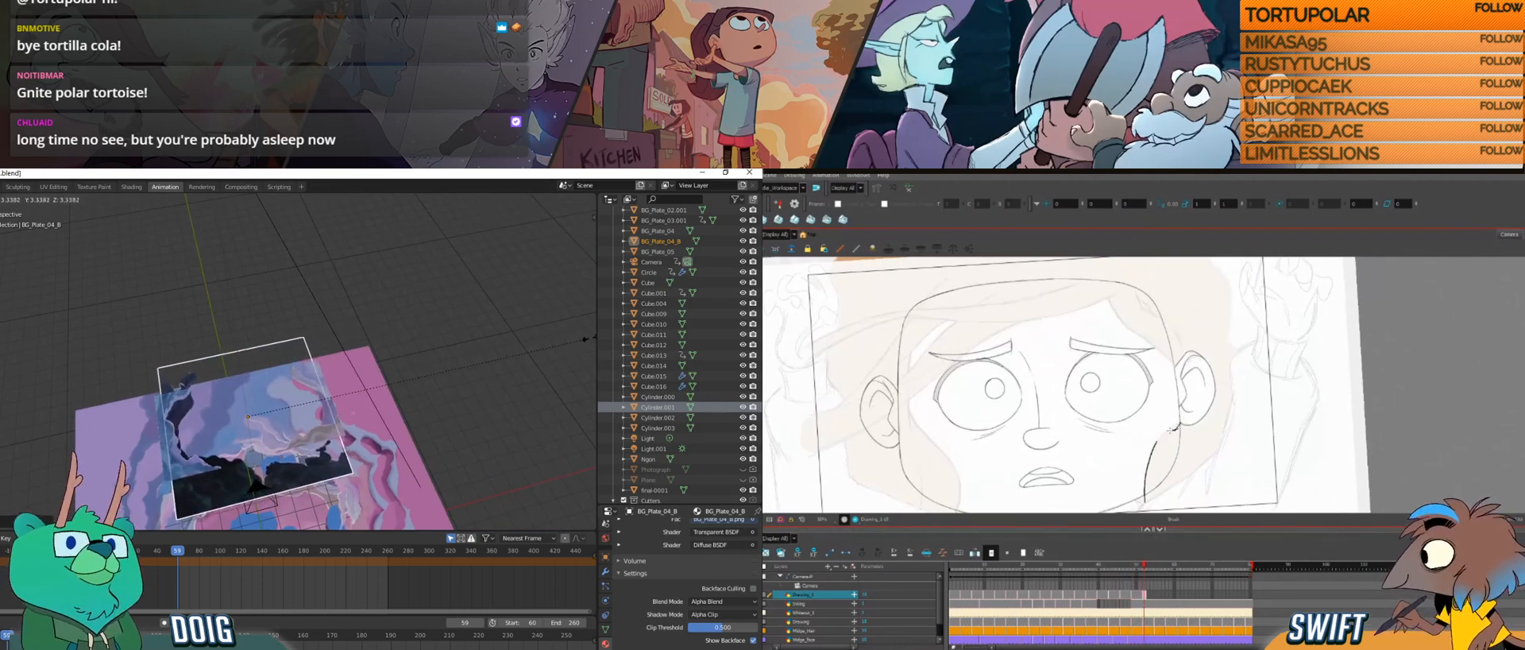
{"action": "left_click", "coordinate": [363, 373]}
{"action": "mouse_move", "coordinate": [326, 385]}
{"action": "left_mouse_down"}
{"action": "mouse_move", "coordinate": [399, 354]}
{"action": "mouse_move", "coordinate": [395, 330]}
{"action": "mouse_move", "coordinate": [438, 351]}
{"action": "mouse_move", "coordinate": [369, 367]}
{"action": "left_mouse_up"}
{"action": "left_click_drag", "start_coordinate": [347, 319], "coordinate": [322, 336]}
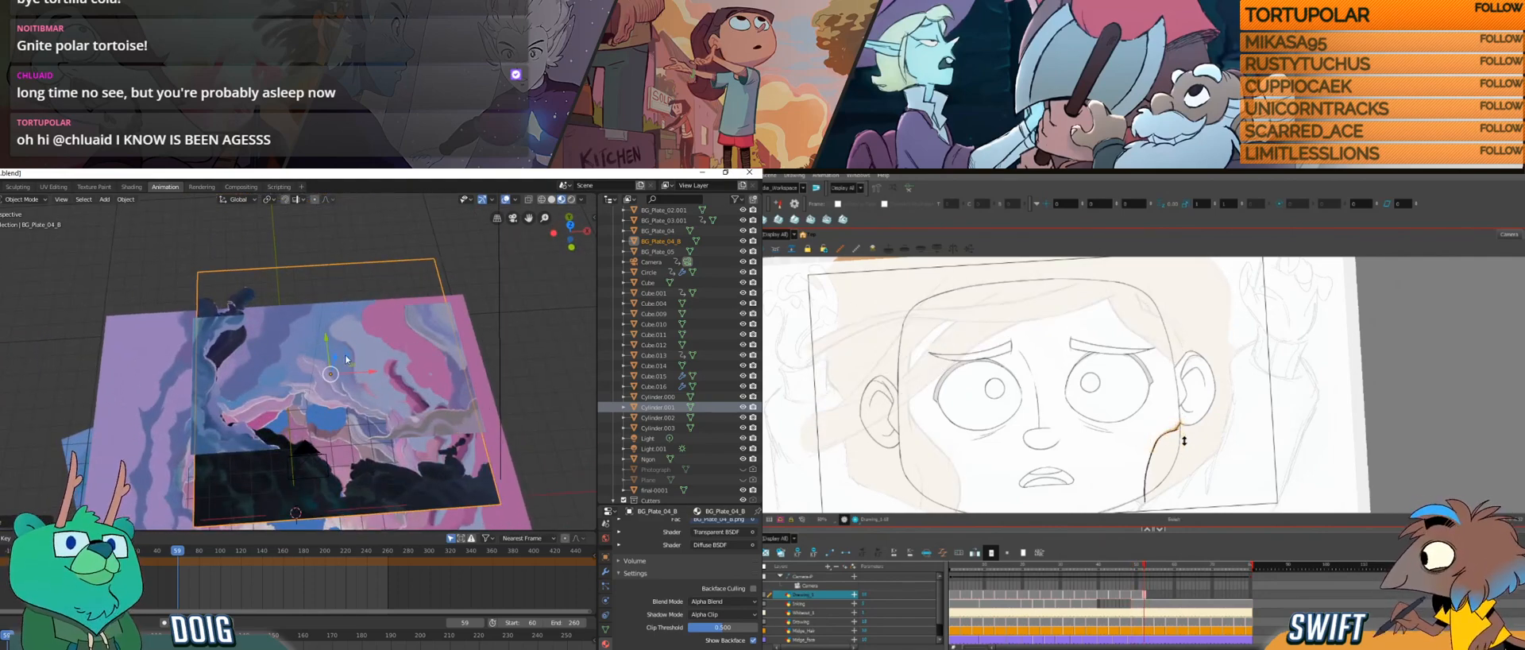
Step: Fine-tune the BG_Plate_04_B plane's height along global Z, while flipping between neighbouring hair drawings in Harmony to check the line beside the ear
{"action": "key", "text": "g"}
{"action": "key", "text": "z"}
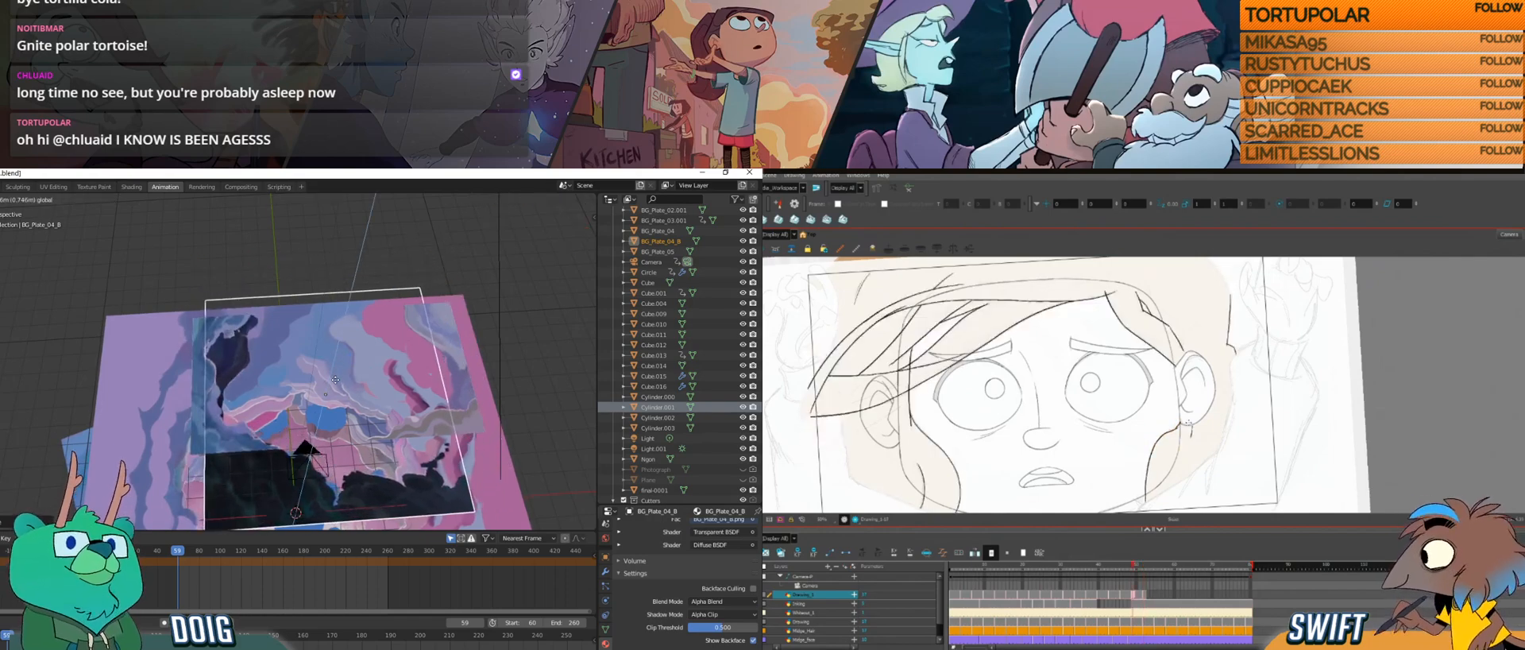
{"action": "key", "text": "g"}
{"action": "left_click", "coordinate": [1180, 430]}
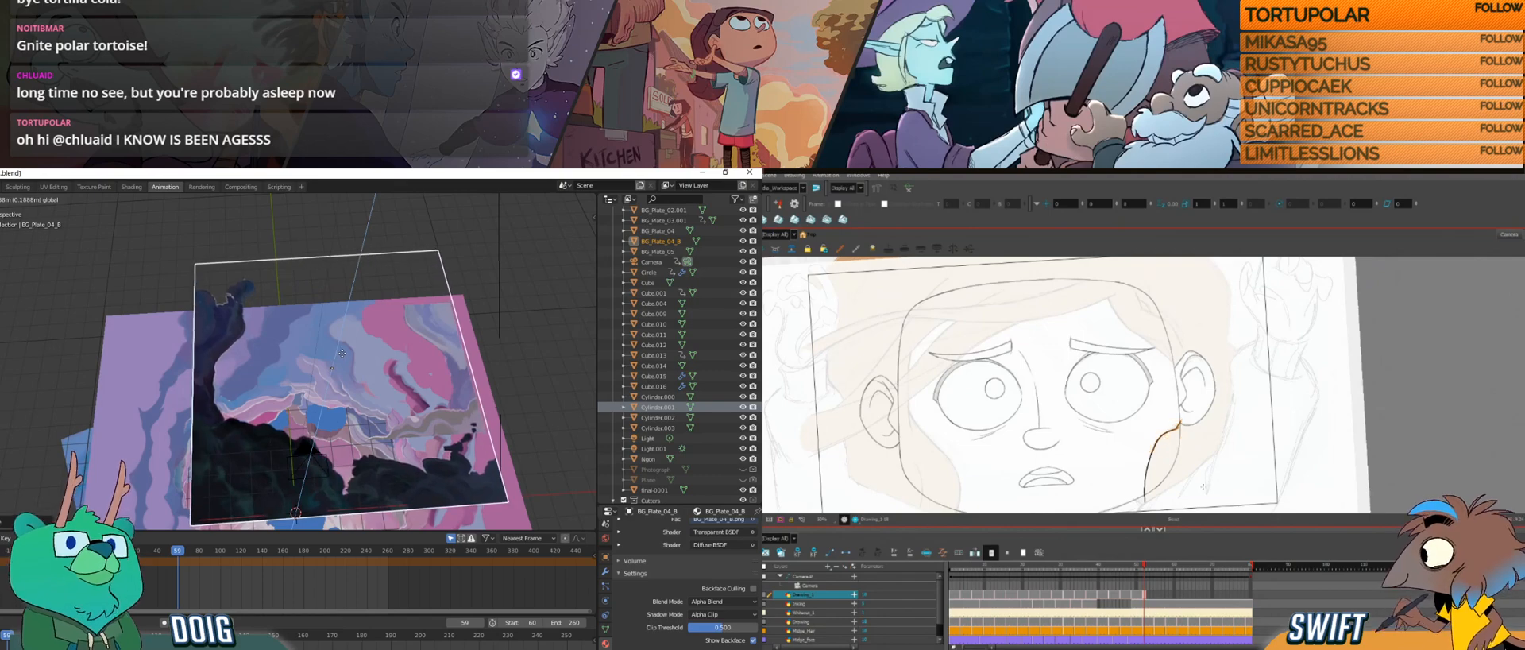
{"action": "key", "text": "f"}
{"action": "key", "text": "g"}
{"action": "key", "text": "f"}
{"action": "key", "text": "g"}
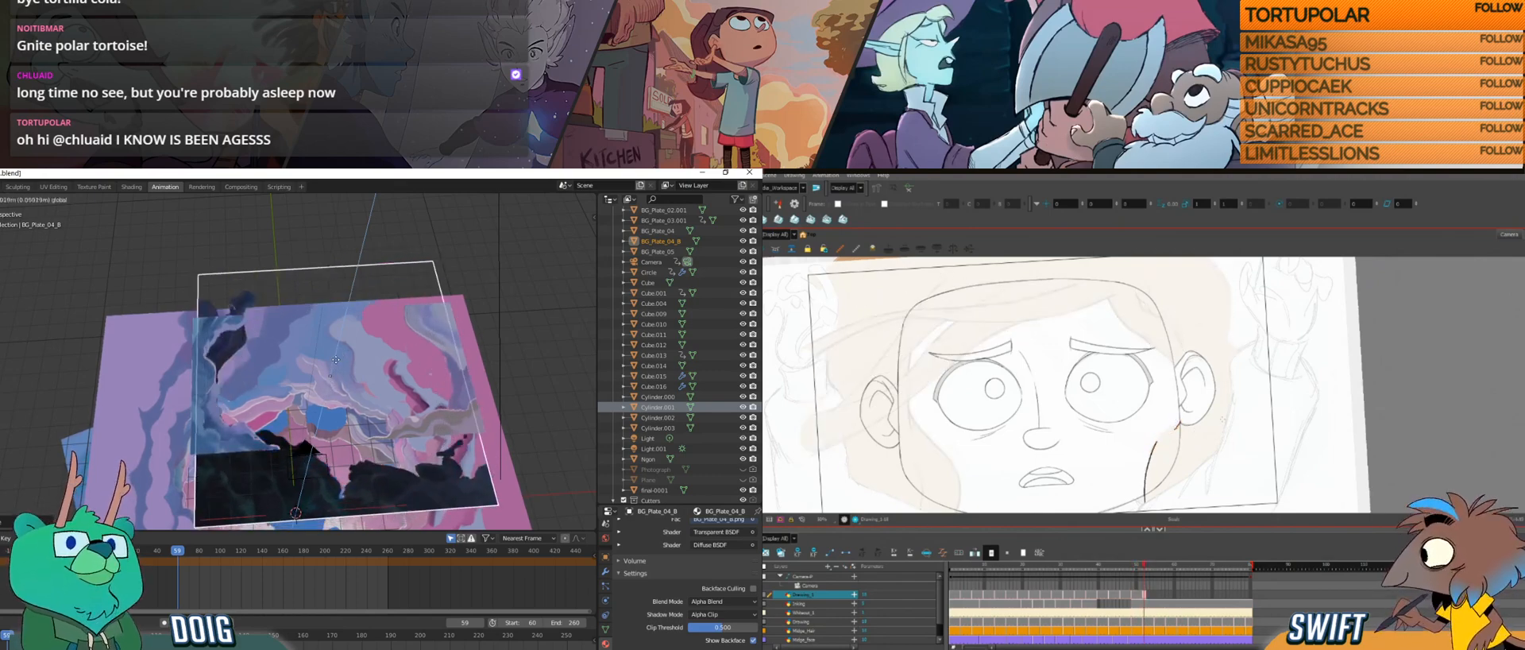
{"action": "key", "text": "f"}
{"action": "key", "text": "g"}
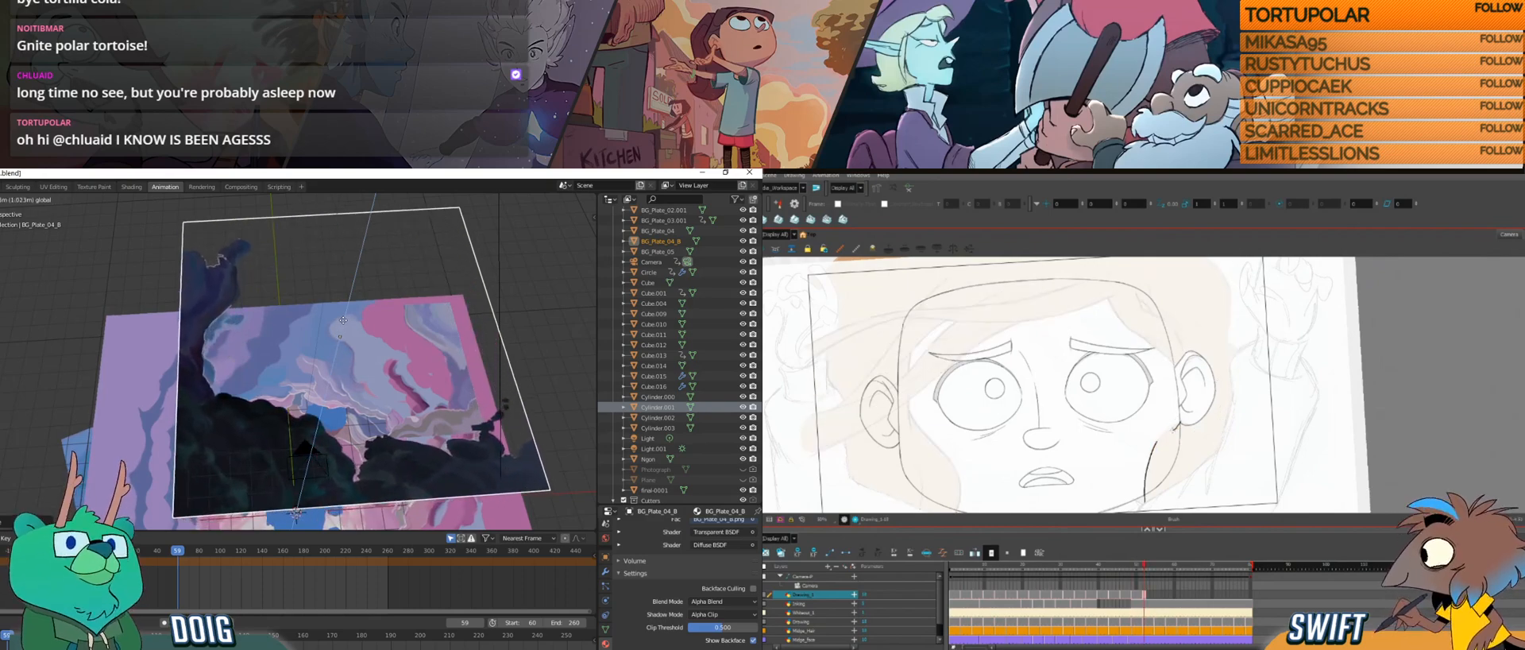
{"action": "key", "text": "f"}
{"action": "key", "text": "g"}
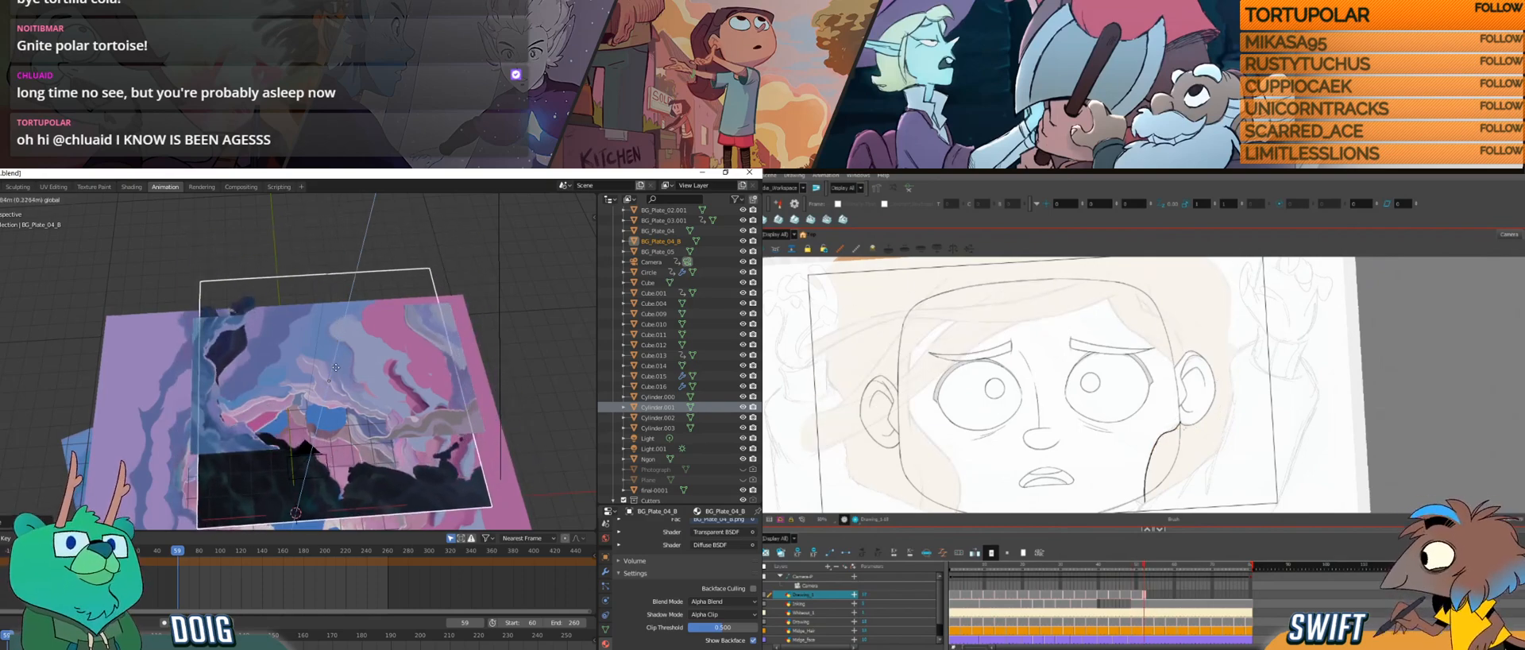
{"action": "key", "text": "f"}
{"action": "key", "text": "g"}
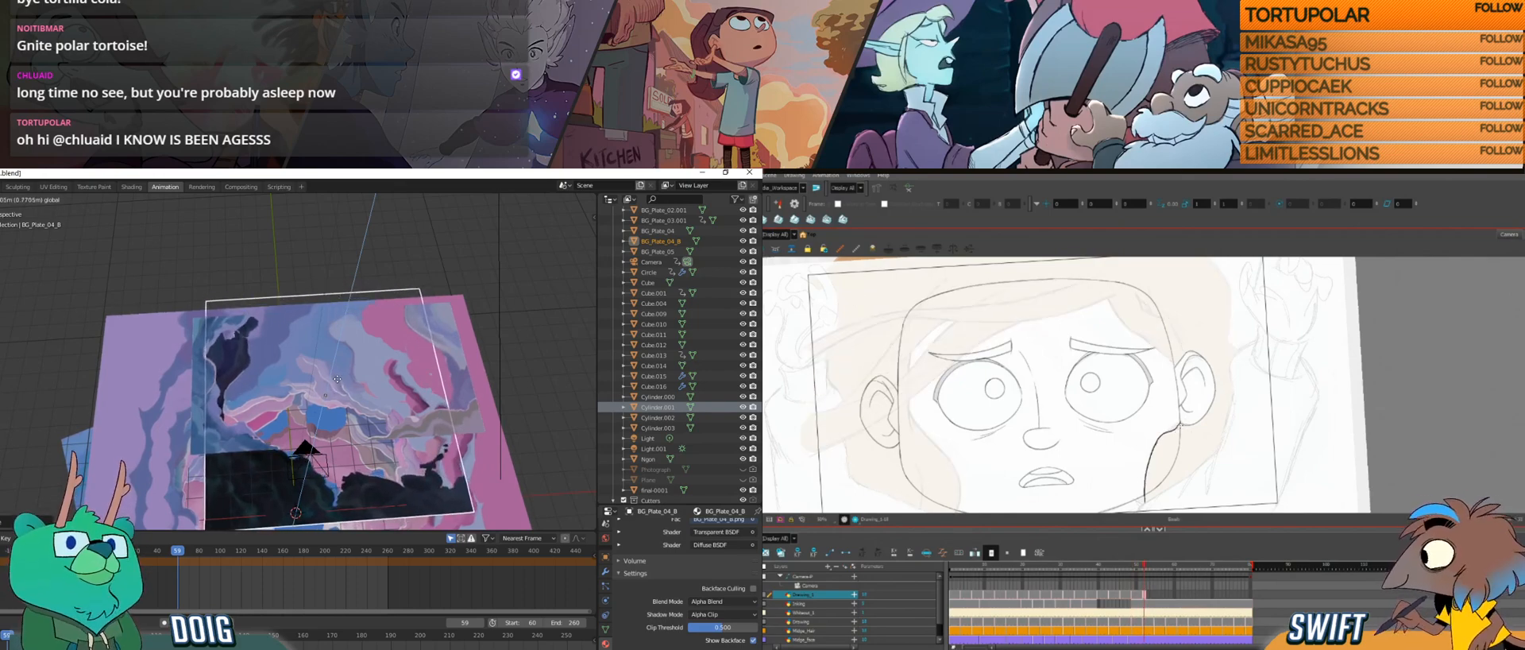
{"action": "key", "text": "g"}
{"action": "key", "text": "f"}
{"action": "key", "text": "f"}
{"action": "key", "text": "g"}
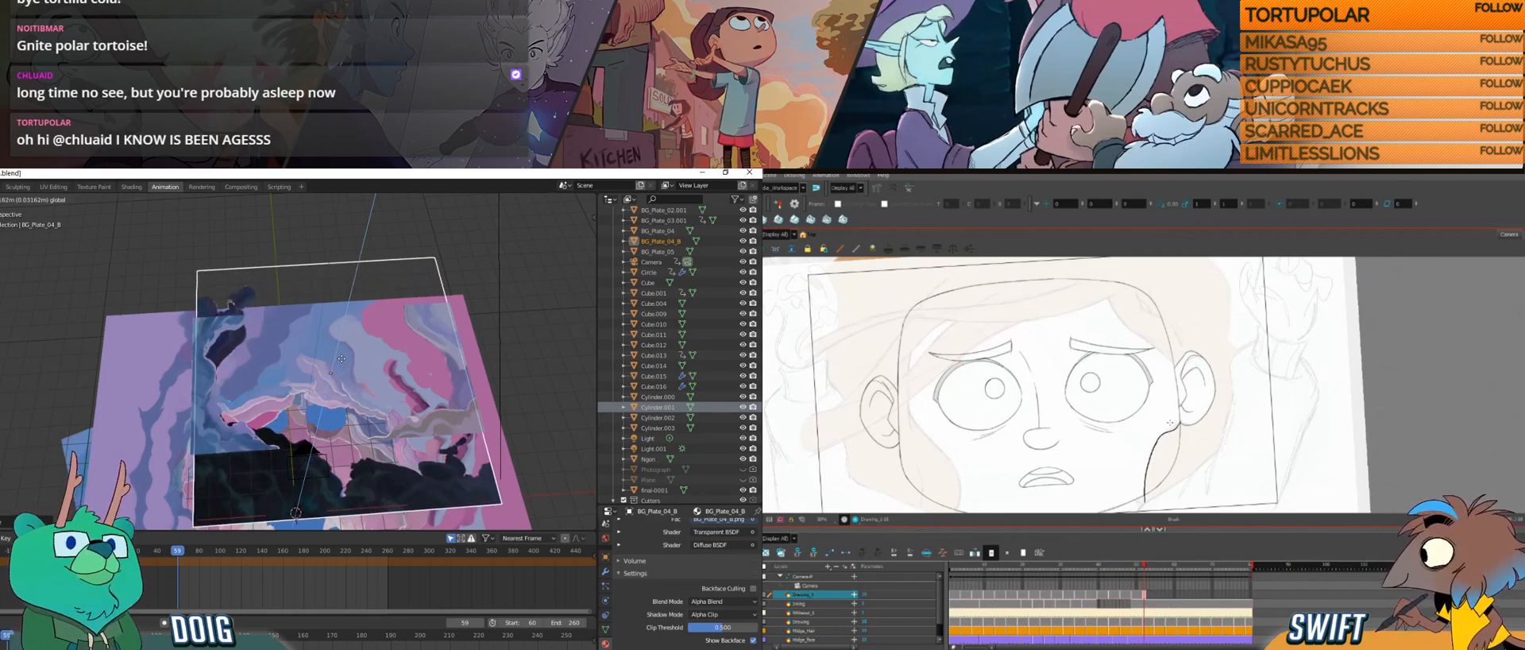
{"action": "left_click", "coordinate": [343, 362]}
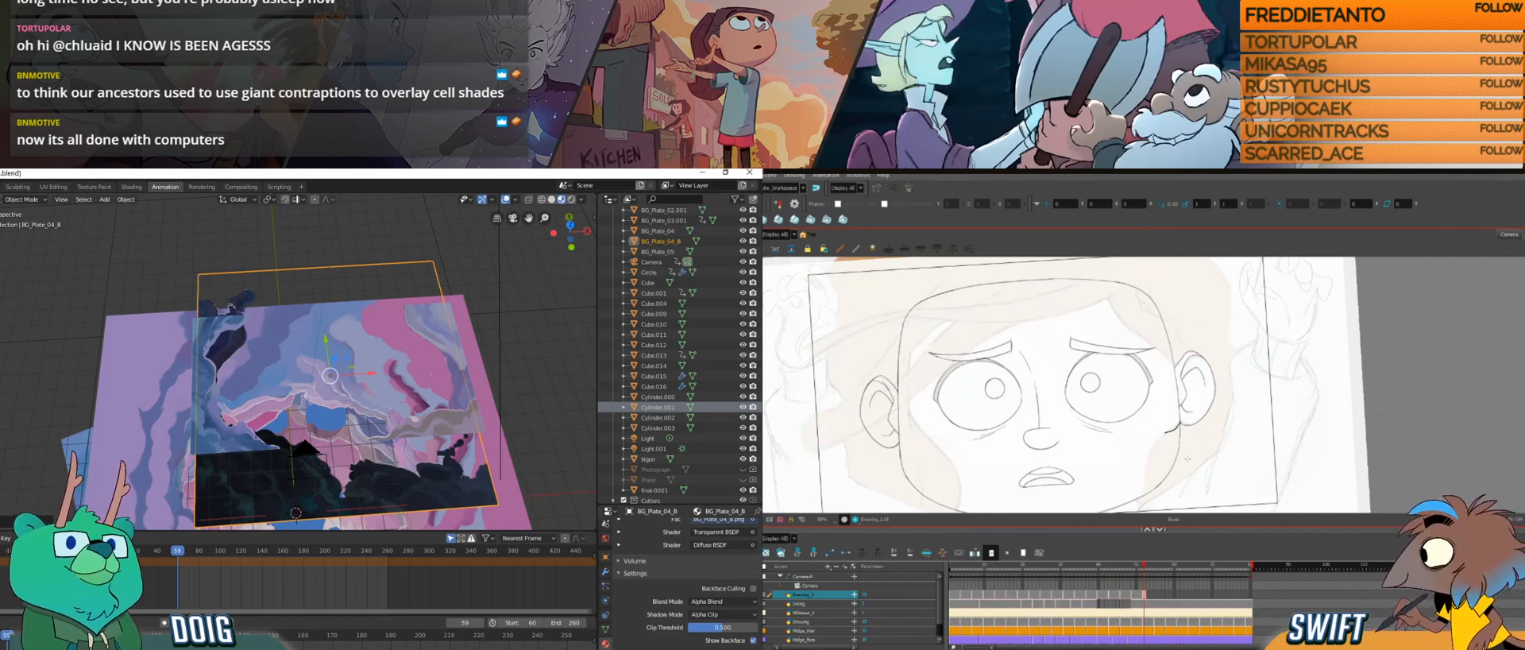
Step: Import the BG_Plate_05_B image as a plane in Blender, while checking the previous hair drawing in Harmony
{"action": "key", "text": "f"}
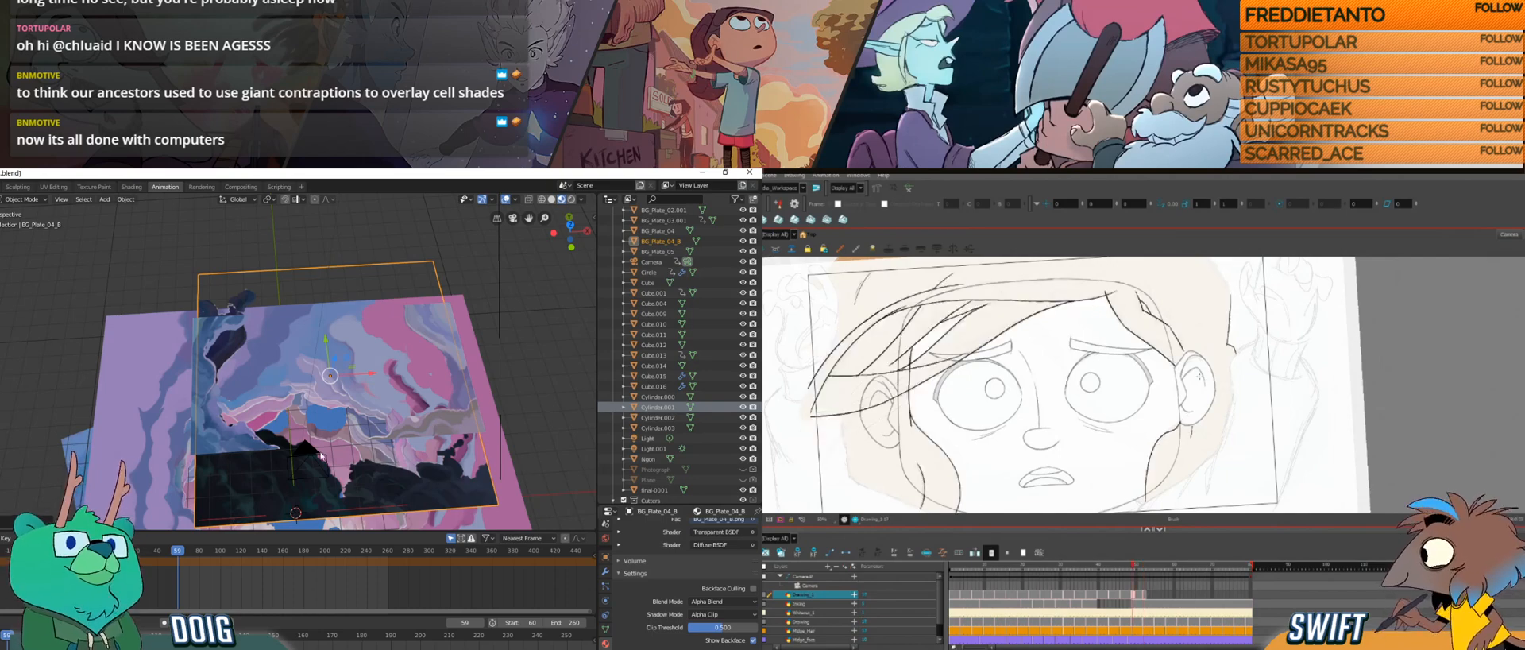
{"action": "mouse_move", "coordinate": [337, 357]}
{"action": "left_mouse_down"}
{"action": "mouse_move", "coordinate": [370, 263]}
{"action": "mouse_move", "coordinate": [352, 235]}
{"action": "left_mouse_up"}
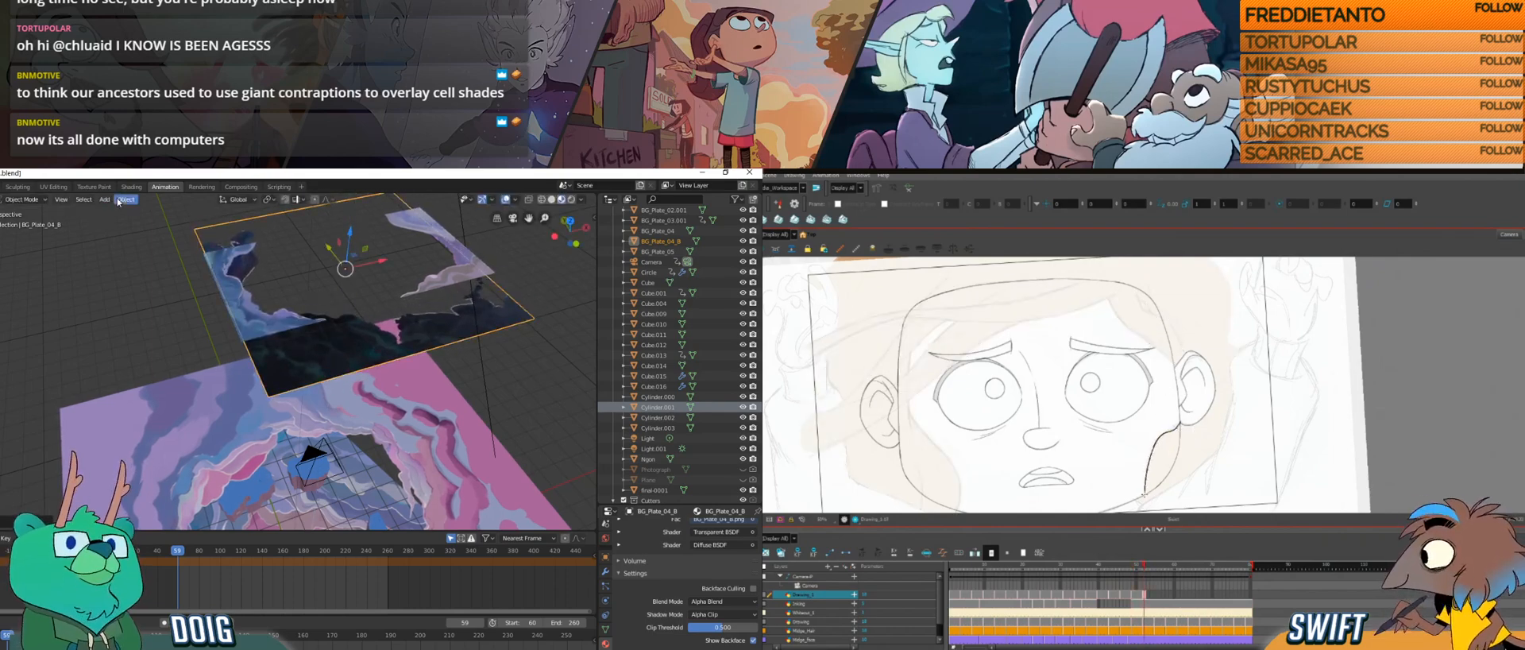
{"action": "left_click", "coordinate": [114, 200]}
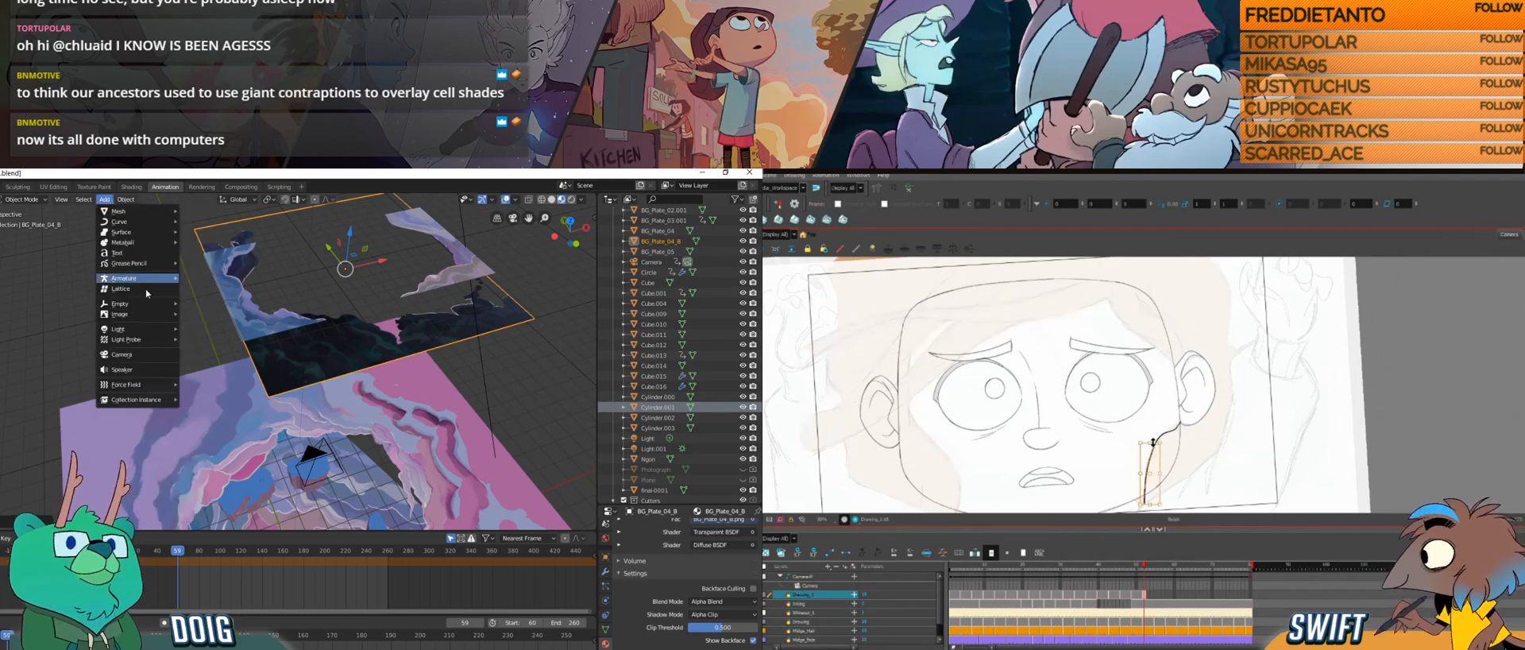
{"action": "mouse_move", "coordinate": [135, 314]}
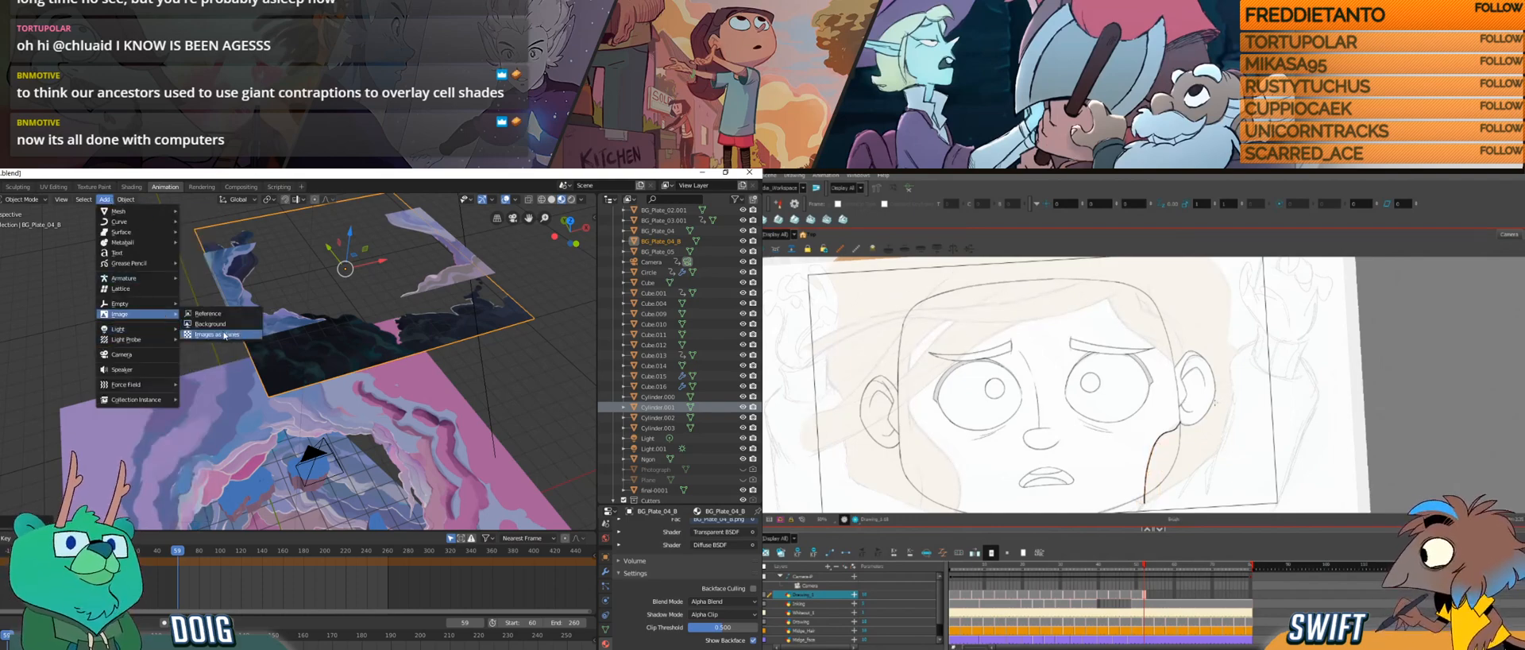
{"action": "left_click", "coordinate": [223, 333]}
{"action": "left_click", "coordinate": [31, 320]}
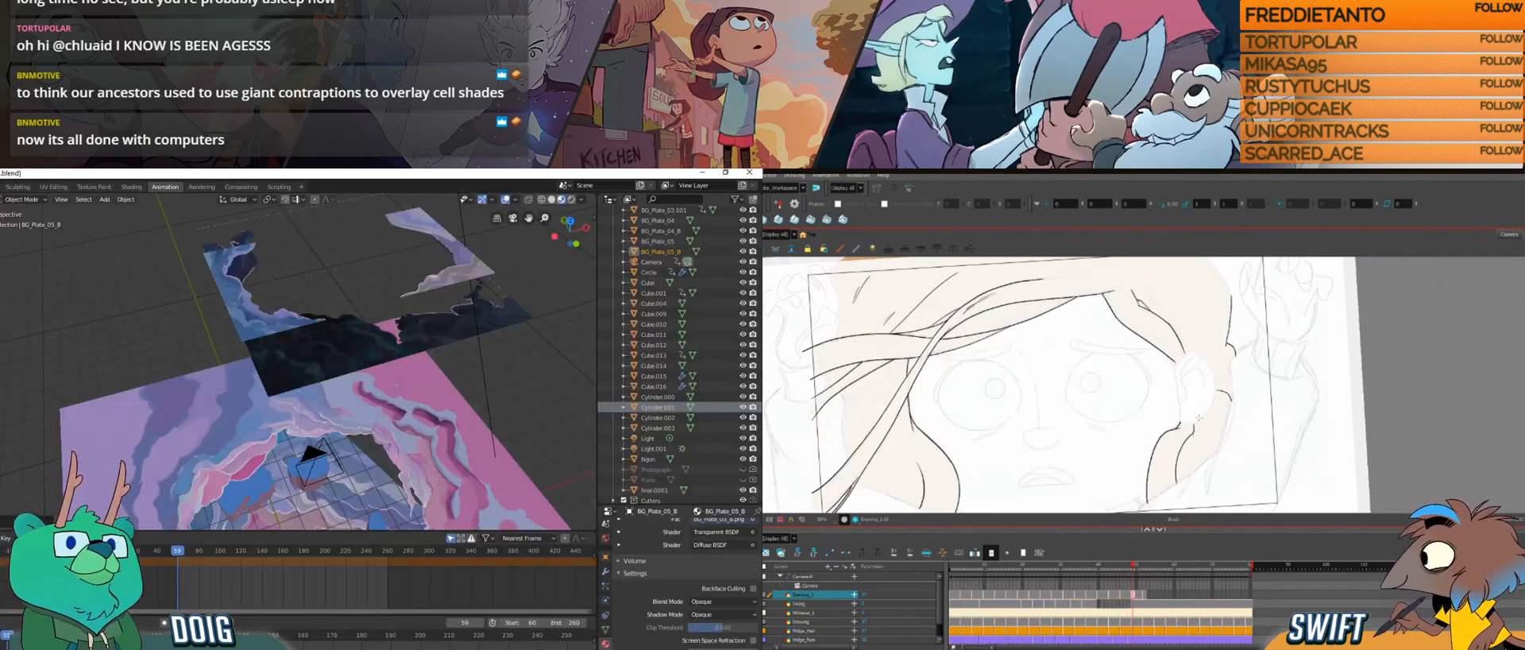
Step: Move the BG_Plate_05_B plane up to the raised BG_Plate_04_B plane and set its material's blend mode to Alpha Blend
{"action": "mouse_move", "coordinate": [349, 344]}
{"action": "left_mouse_down"}
{"action": "mouse_move", "coordinate": [294, 396]}
{"action": "mouse_move", "coordinate": [294, 483]}
{"action": "left_mouse_up"}
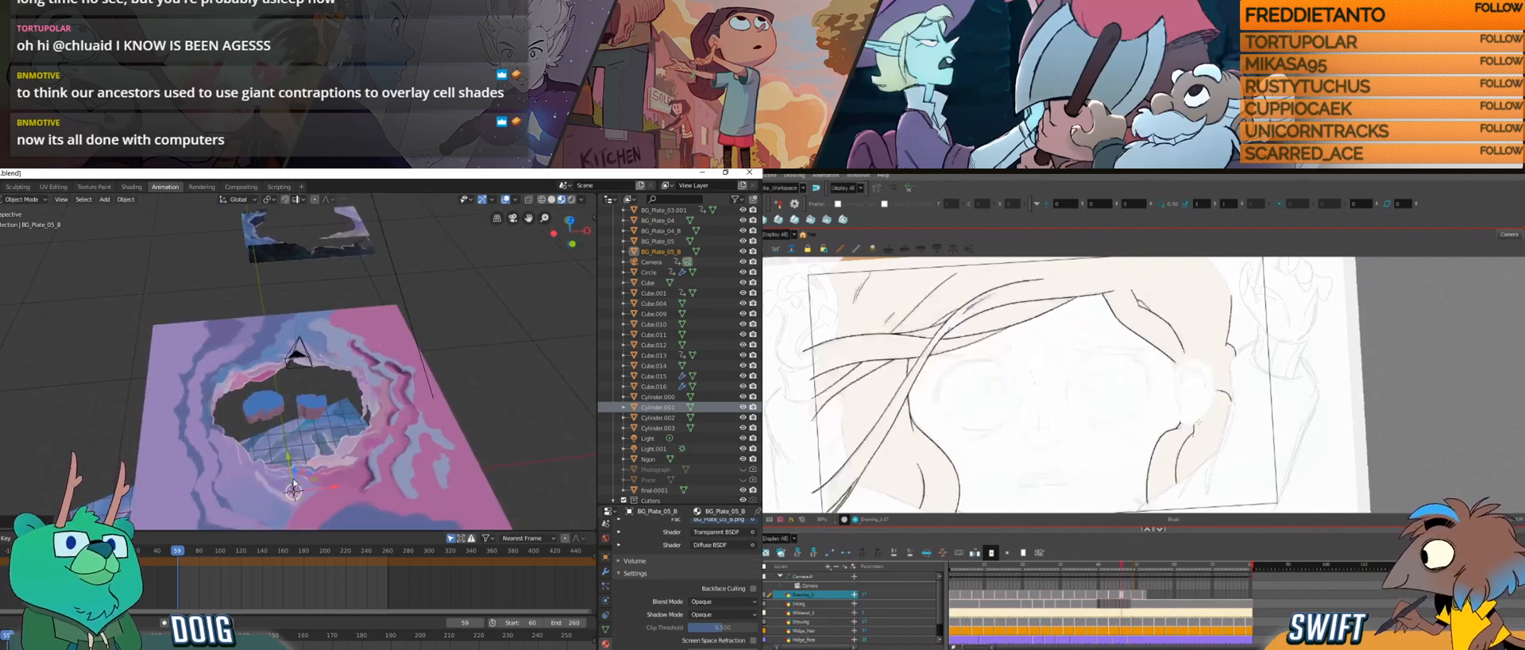
{"action": "key", "text": "g"}
{"action": "left_click", "coordinate": [303, 220]}
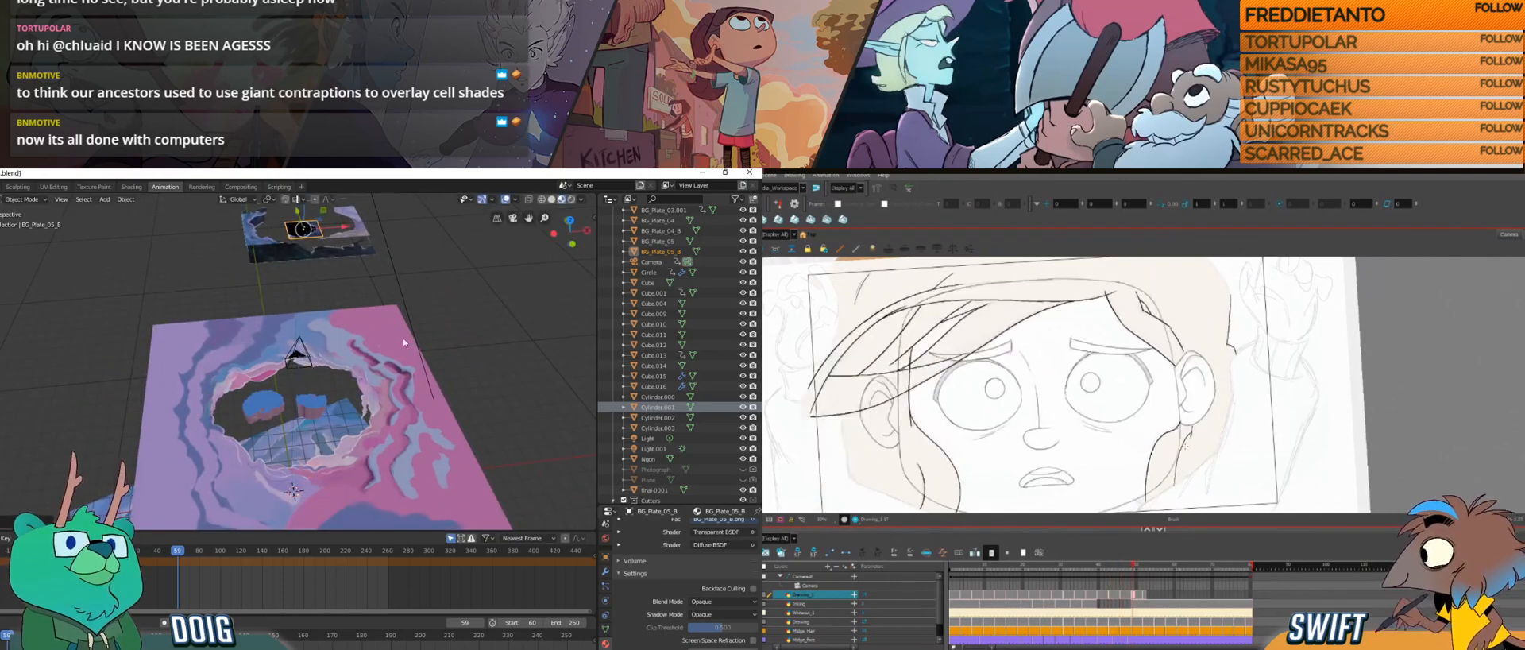
{"action": "left_click", "coordinate": [712, 603]}
{"action": "left_click", "coordinate": [718, 532]}
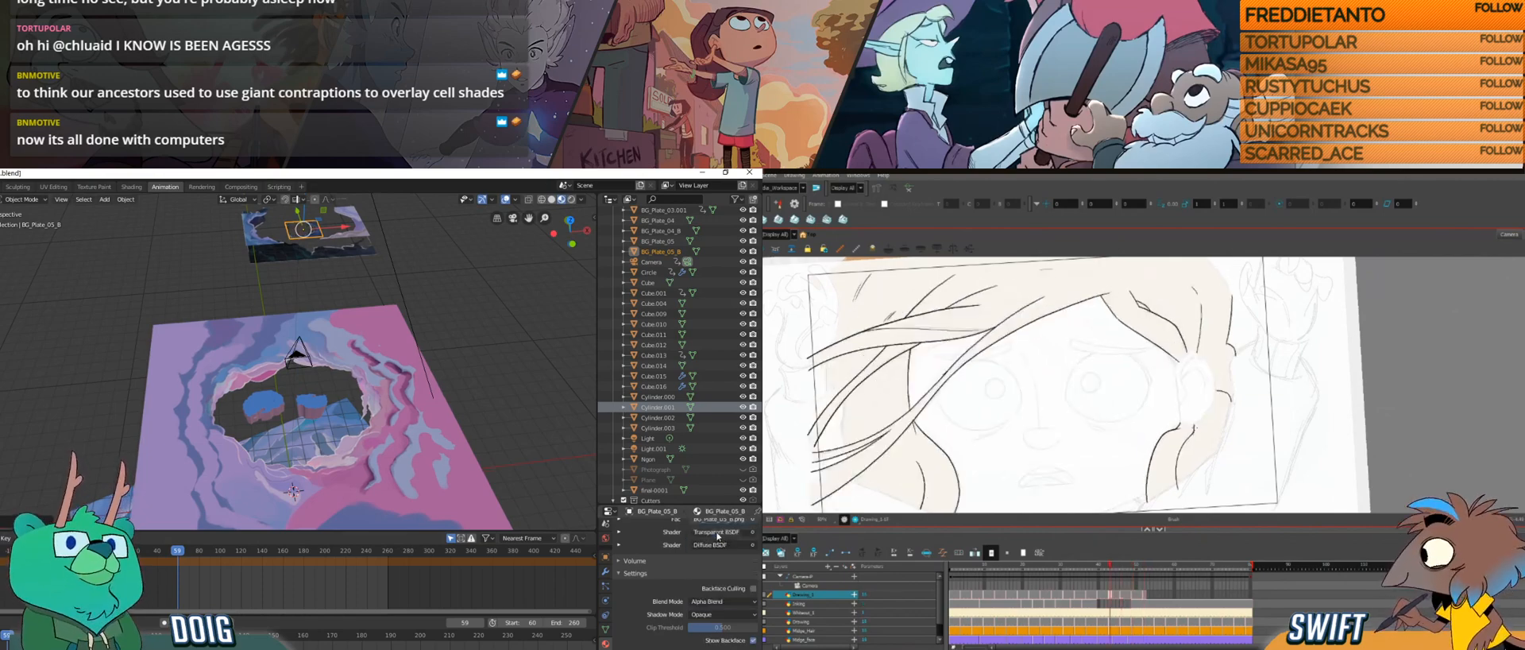
Step: Set the BG_Plate_05_B material's shadow mode to Alpha Clip and scale the plane up above the portal painting
{"action": "left_click", "coordinate": [712, 614]}
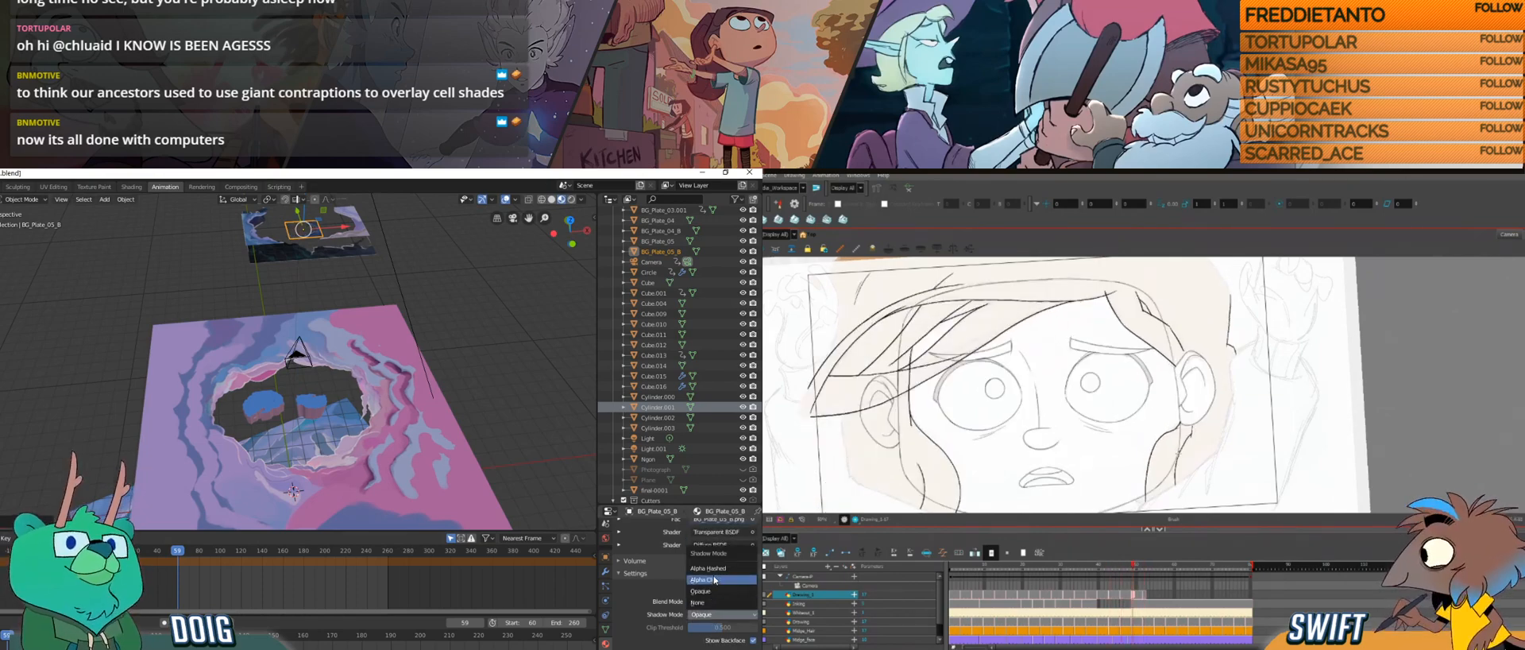
{"action": "left_click", "coordinate": [715, 580]}
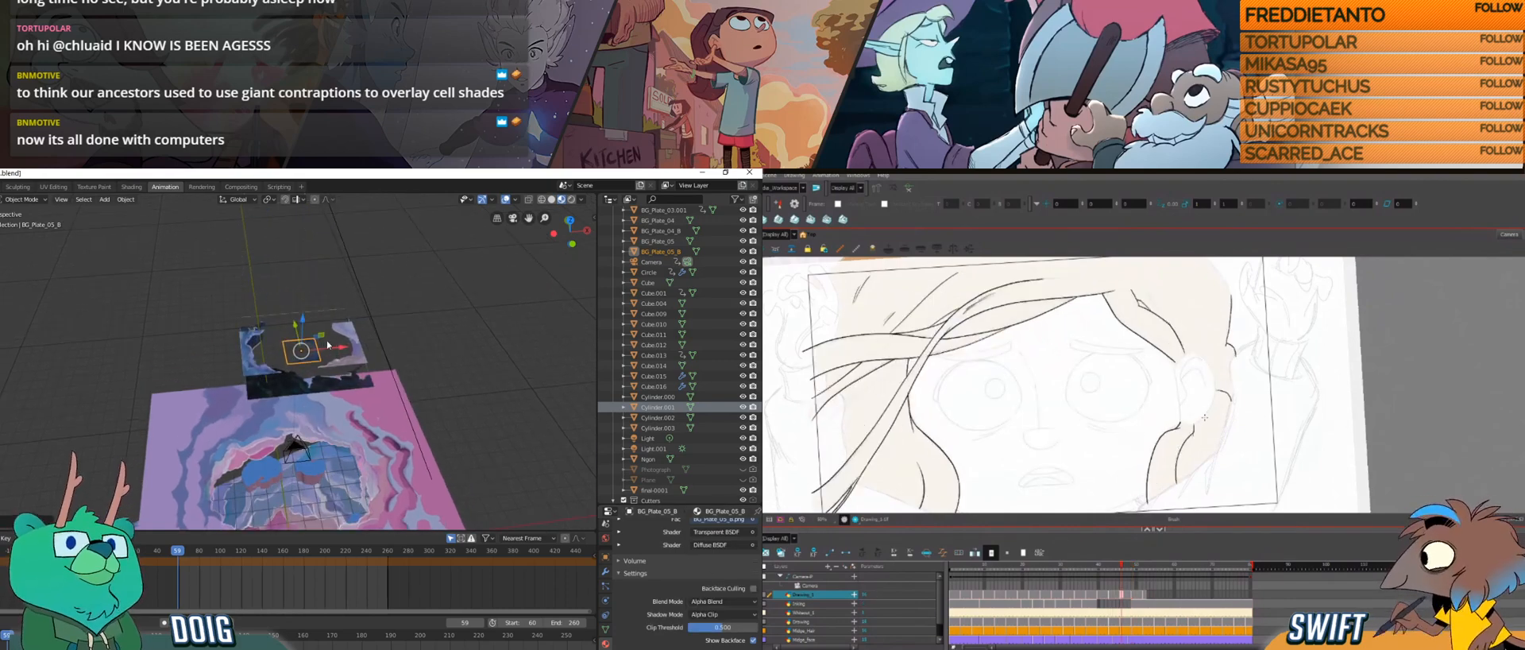
{"action": "key", "text": "s"}
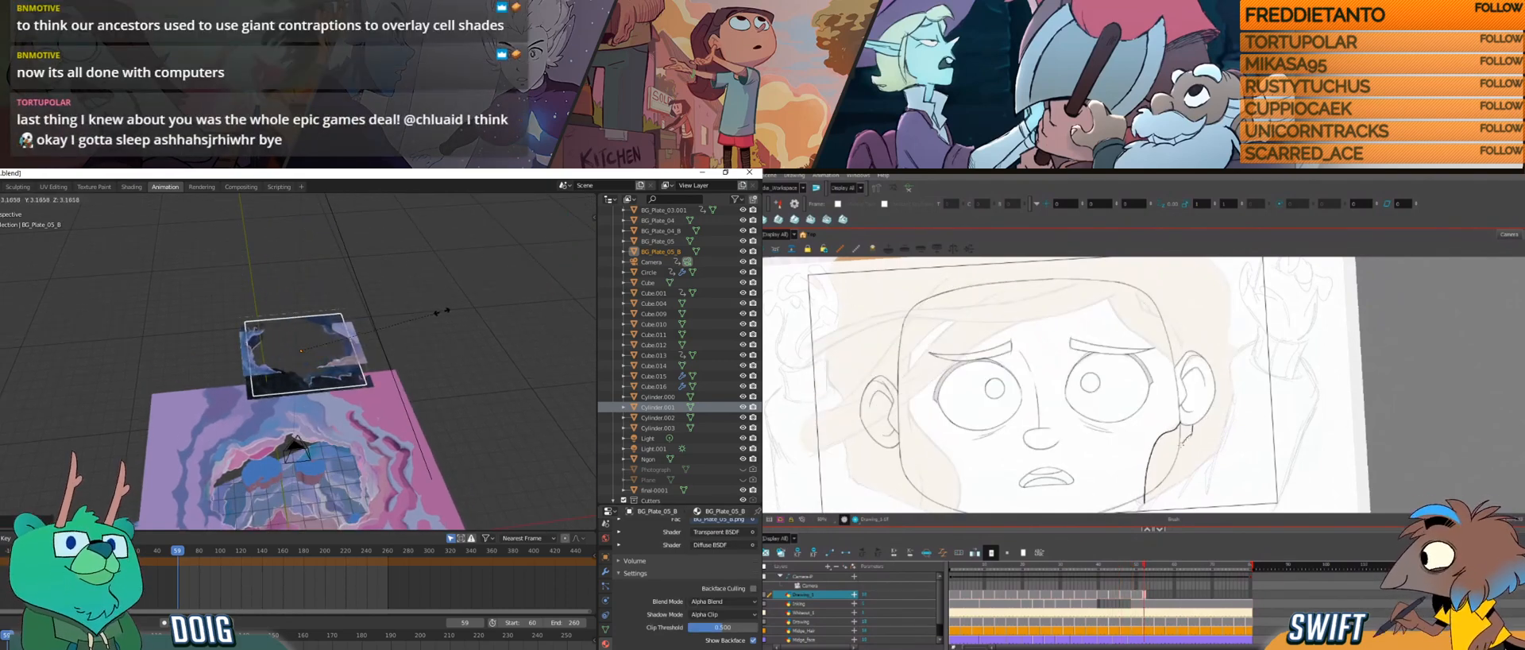
{"action": "left_click", "coordinate": [452, 308]}
{"action": "scroll", "coordinate": [345, 354], "scroll_direction": "up", "scroll_amount": 1}
{"action": "scroll", "coordinate": [345, 354], "scroll_direction": "up", "scroll_amount": 5}
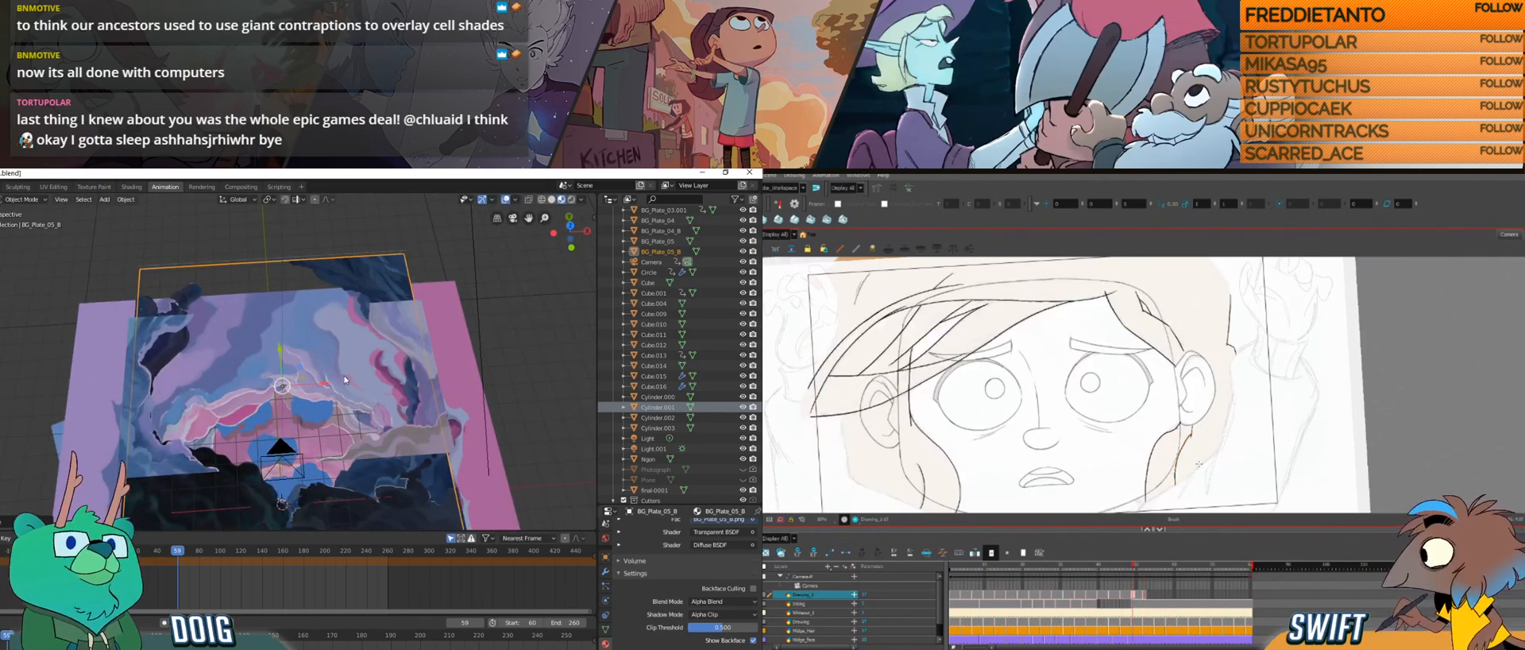
{"action": "scroll", "coordinate": [350, 362], "scroll_direction": "up", "scroll_amount": 4}
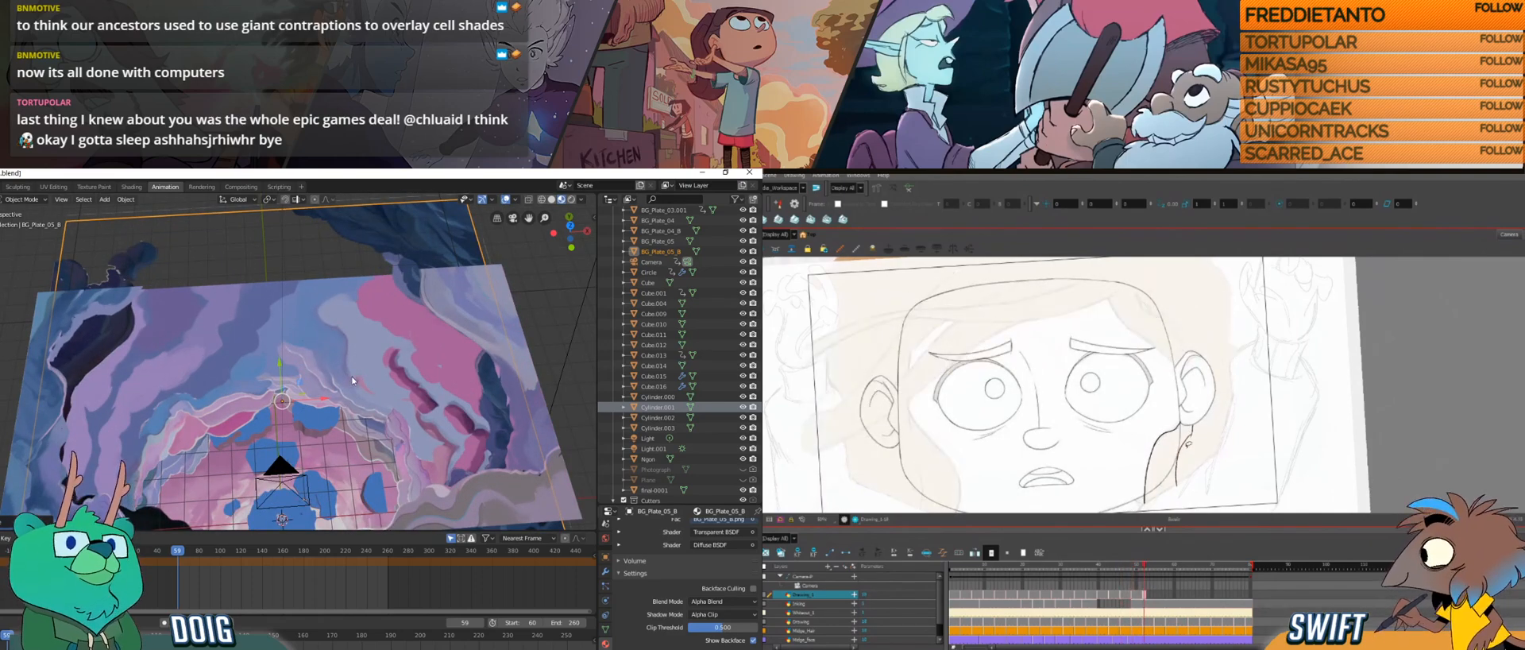
Step: Draw the hair line beside the ear in Harmony, while selecting the BG_Plate_05 plane and hiding the Cylinder.001 object in Blender
{"action": "scroll", "coordinate": [349, 365], "scroll_direction": "down", "scroll_amount": 4}
{"action": "left_click", "coordinate": [41, 374]}
{"action": "left_click", "coordinate": [191, 437]}
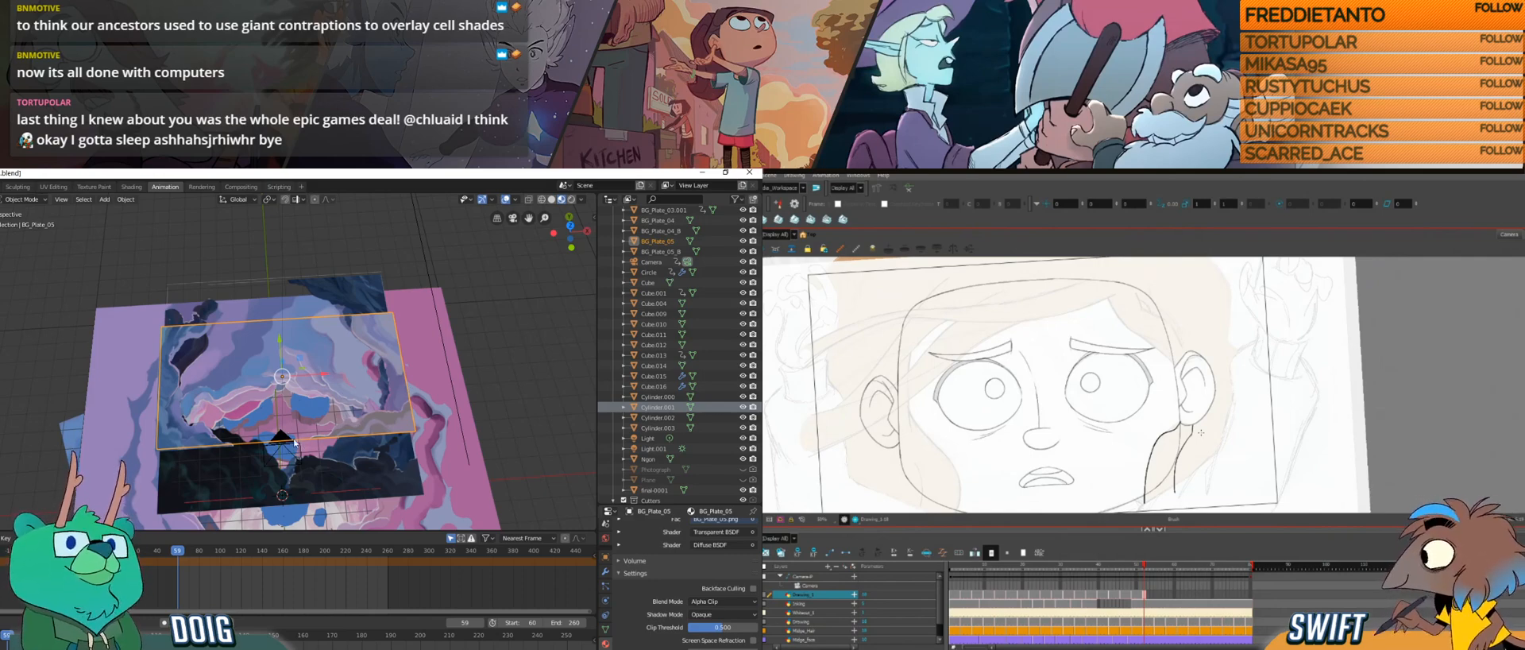
{"action": "left_click_drag", "start_coordinate": [1202, 382], "coordinate": [1187, 441]}
{"action": "left_click_drag", "start_coordinate": [1227, 403], "coordinate": [1186, 456]}
{"action": "left_click", "coordinate": [751, 409]}
{"action": "mouse_move", "coordinate": [1189, 382]}
{"action": "left_mouse_down"}
{"action": "mouse_move", "coordinate": [1187, 454]}
{"action": "mouse_move", "coordinate": [1200, 446]}
{"action": "left_mouse_up"}
{"action": "left_click", "coordinate": [743, 407]}
Step: Refine the strand in front of the ear with short strokes on the rotated Harmony canvas, while viewing the BG_Plate_05 plane from the side in Blender
{"action": "left_click_drag", "start_coordinate": [209, 421], "coordinate": [230, 388]}
{"action": "left_click_drag", "start_coordinate": [1145, 389], "coordinate": [1136, 425]}
{"action": "key", "text": "f"}
{"action": "key", "text": "g"}
{"action": "left_click_drag", "start_coordinate": [282, 343], "coordinate": [273, 378]}
{"action": "left_click_drag", "start_coordinate": [1137, 424], "coordinate": [1137, 442]}
{"action": "scroll", "coordinate": [283, 355], "scroll_direction": "up", "scroll_amount": 2}
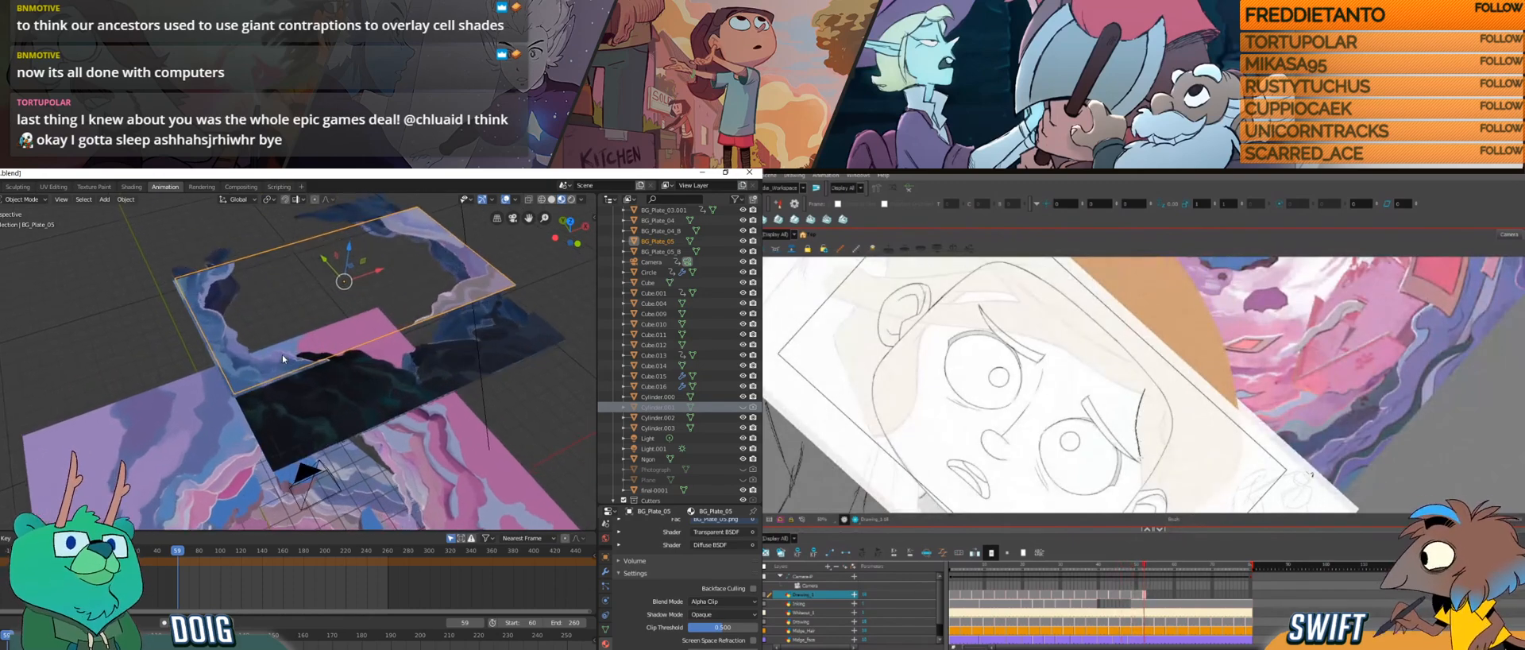
Step: Extend the strand by the ear with a short stroke, flipping between neighbouring hair drawings to check it, while examining the plane spacing in Blender
{"action": "key", "text": "f"}
{"action": "key", "text": "f"}
{"action": "key", "text": "g"}
{"action": "key", "text": "g"}
{"action": "left_click_drag", "start_coordinate": [275, 389], "coordinate": [389, 326]}
{"action": "left_click", "coordinate": [388, 326]}
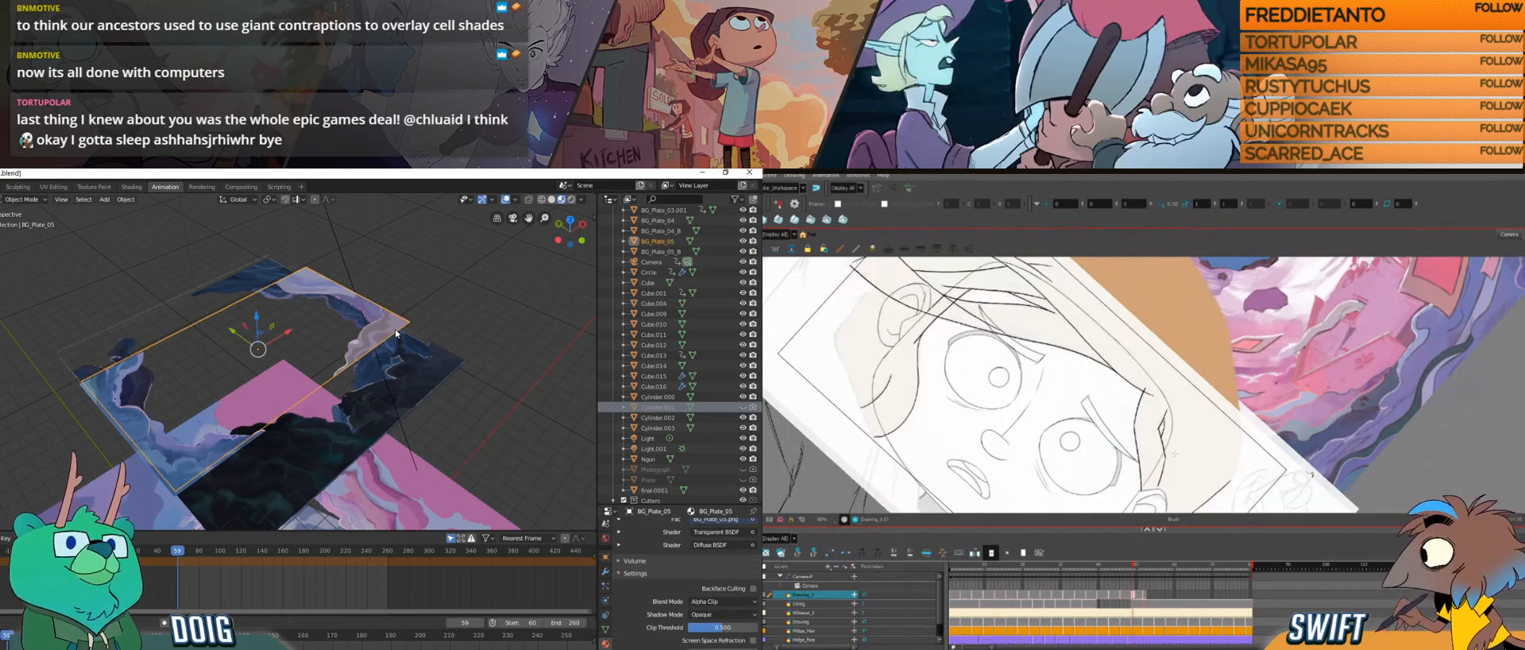
{"action": "left_click_drag", "start_coordinate": [1167, 458], "coordinate": [1159, 486]}
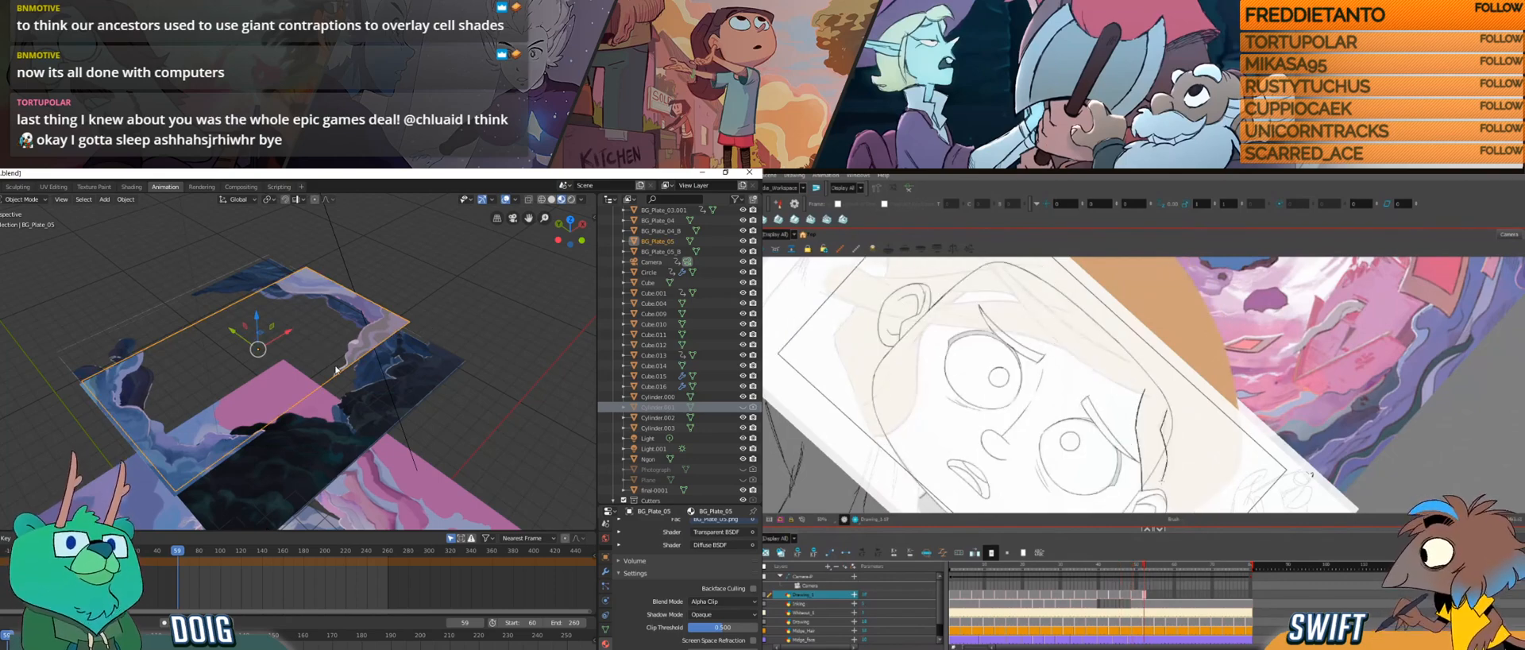
{"action": "key", "text": "f"}
{"action": "key", "text": "g"}
{"action": "key", "text": "f"}
{"action": "key", "text": "g"}
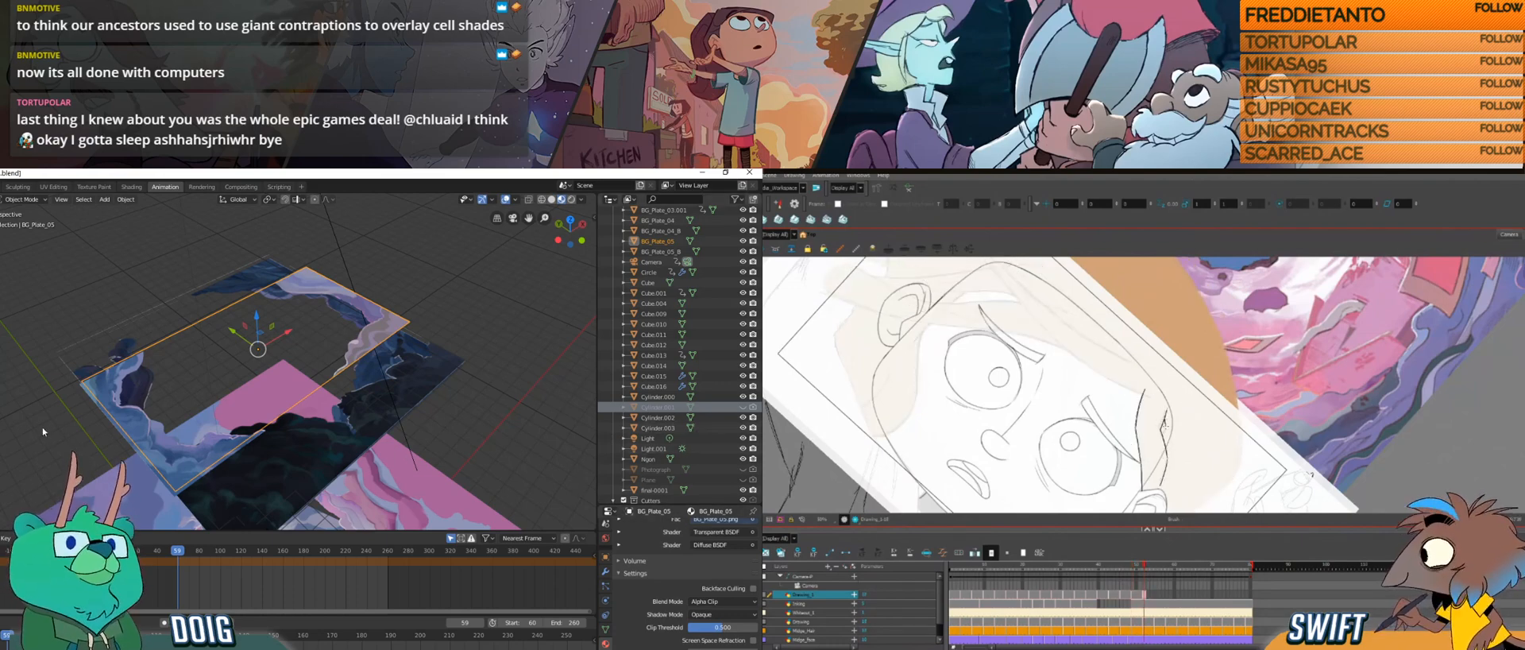
{"action": "key", "text": "f"}
{"action": "key", "text": "f"}
{"action": "key", "text": "g"}
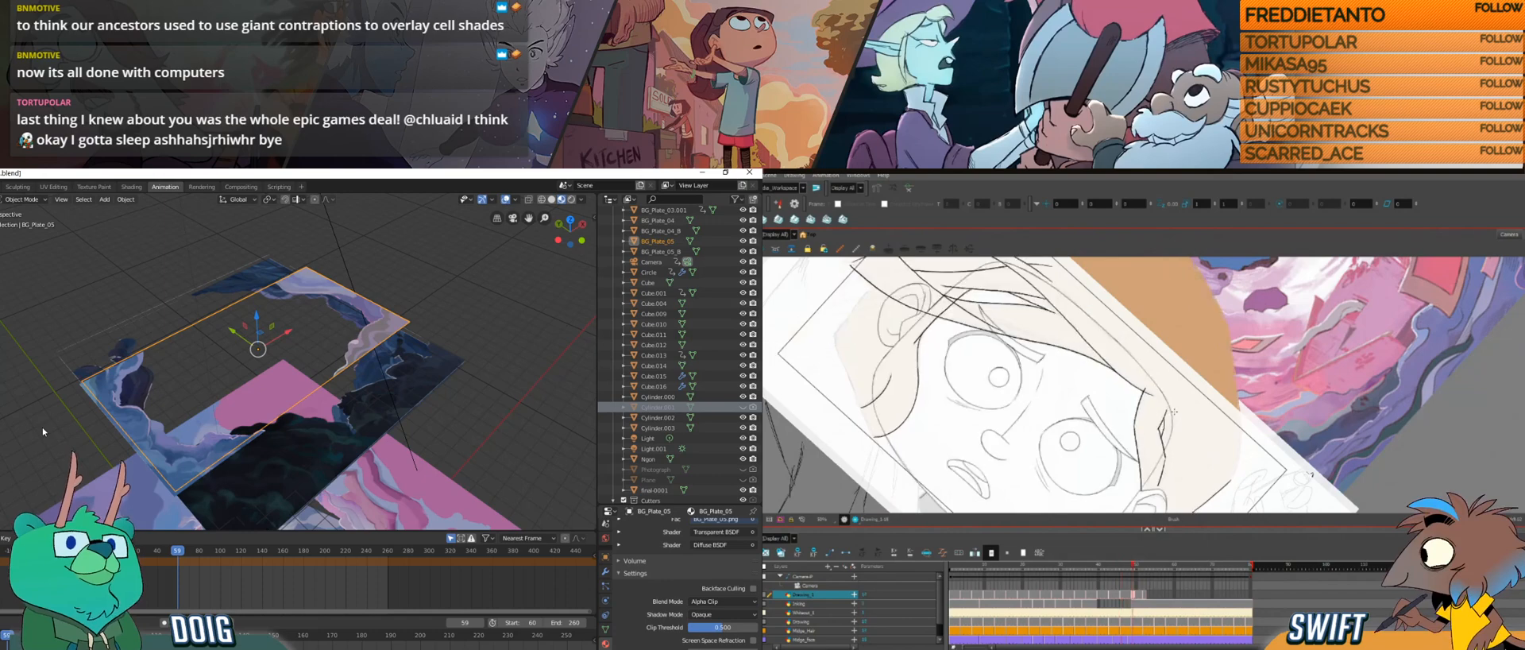
{"action": "key", "text": "g"}
{"action": "key", "text": "f"}
{"action": "key", "text": "g"}
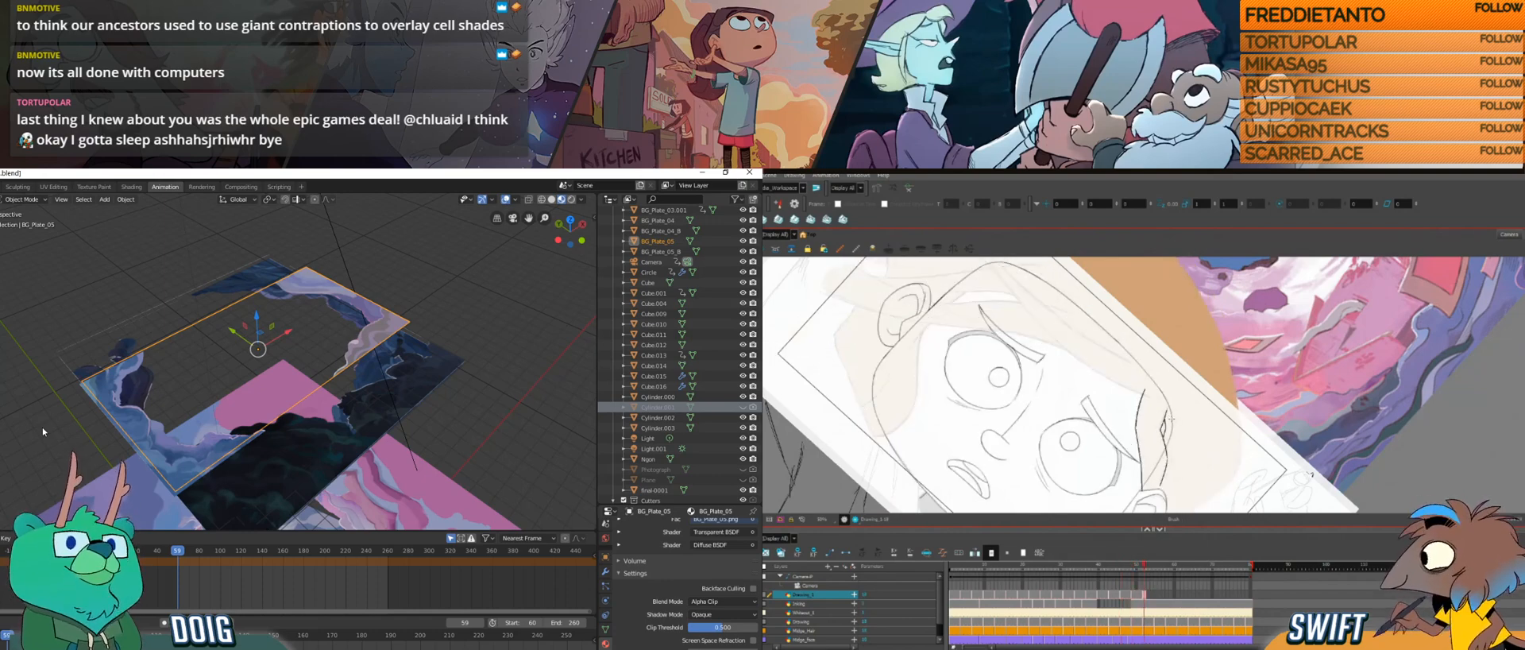
{"action": "left_click_drag", "start_coordinate": [1180, 454], "coordinate": [1221, 364]}
{"action": "mouse_move", "coordinate": [1184, 429]}
{"action": "left_mouse_down"}
{"action": "mouse_move", "coordinate": [1226, 366]}
{"action": "mouse_move", "coordinate": [1218, 418]}
{"action": "left_mouse_up"}
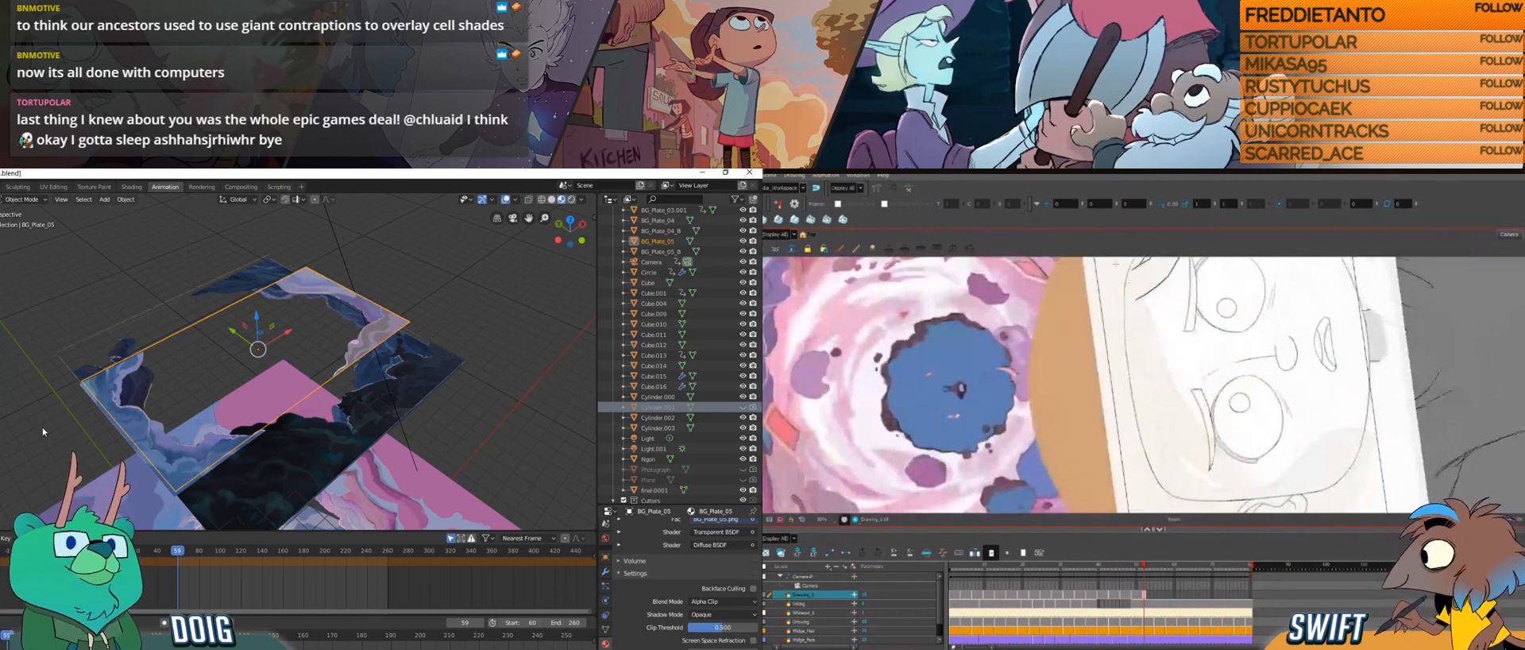
{"action": "left_click_drag", "start_coordinate": [1137, 291], "coordinate": [1162, 339]}
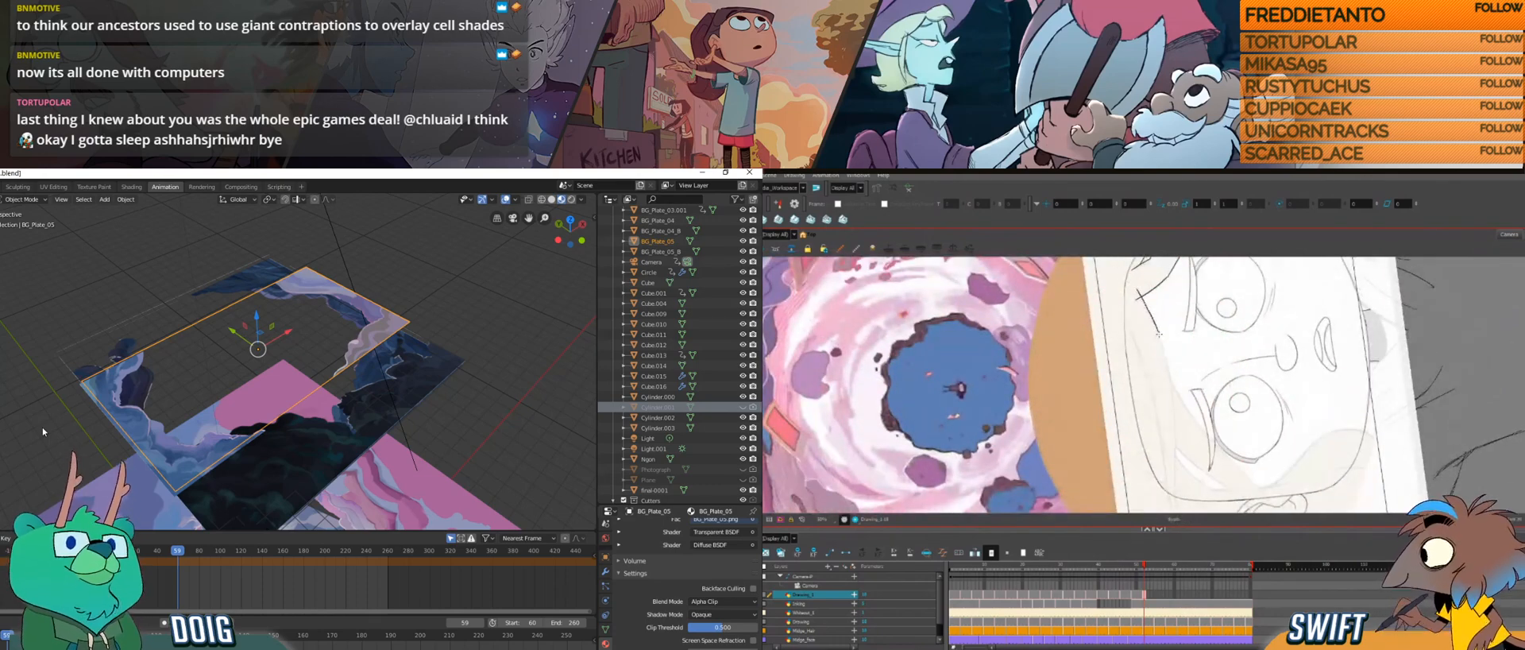
{"action": "key", "text": "ctrl+z"}
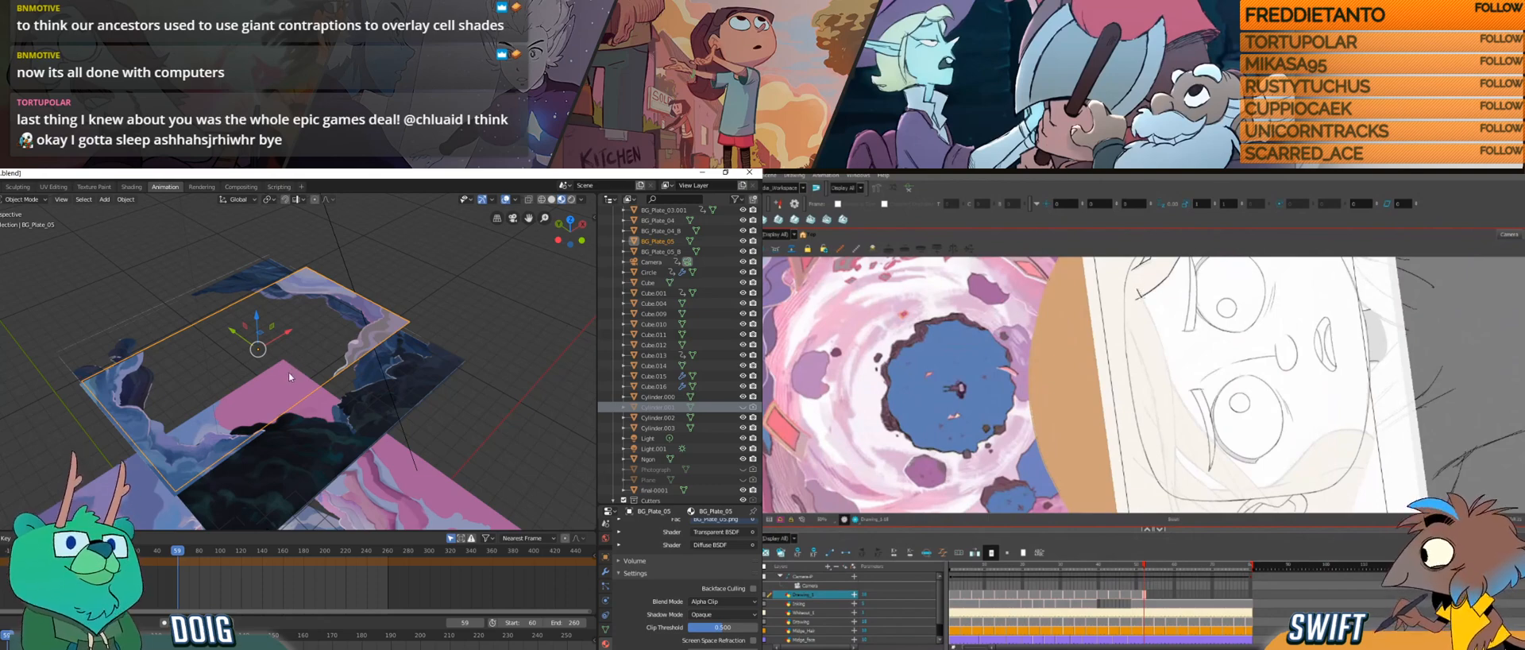
{"action": "left_click_drag", "start_coordinate": [1137, 291], "coordinate": [1172, 401]}
{"action": "key", "text": "ctrl+z"}
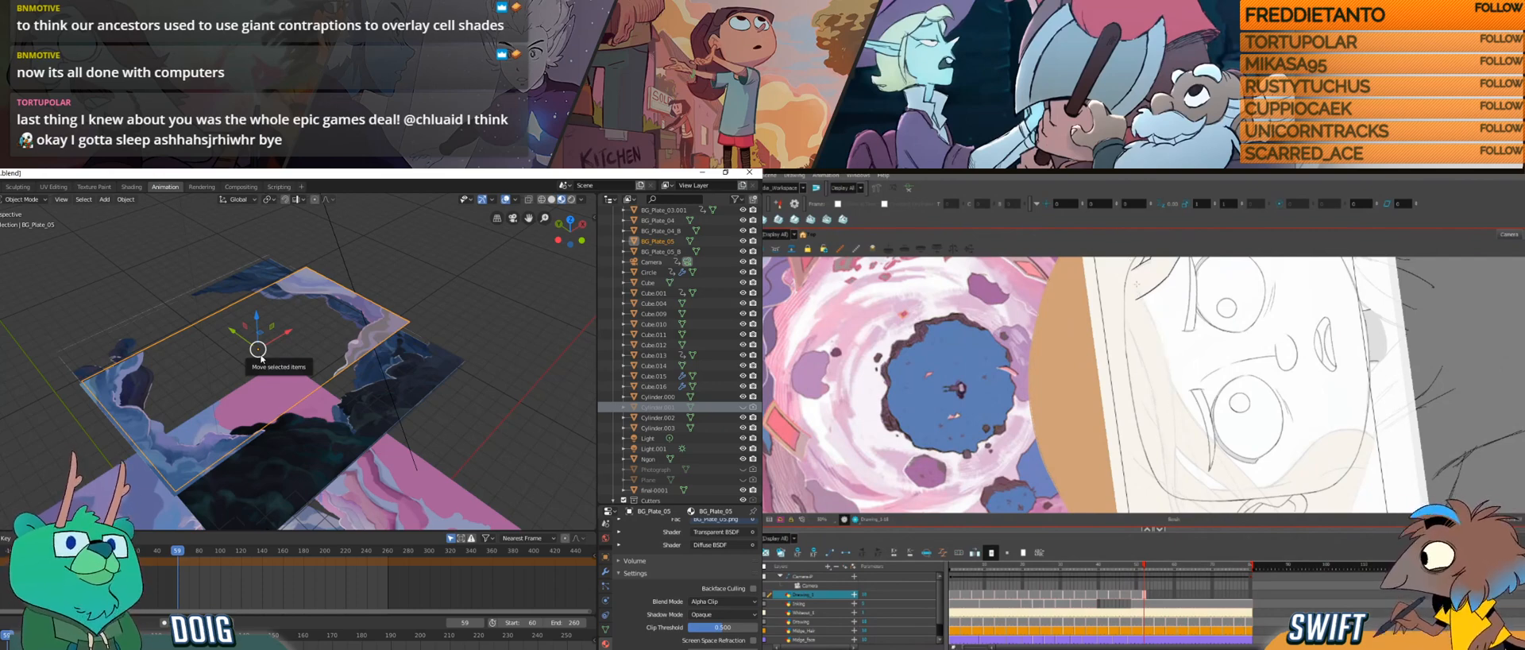
Step: Draw the long hair strand sweeping from the top of the forehead past the eye, and continue the loose strands toward the far ear
{"action": "mouse_move", "coordinate": [1138, 291]}
{"action": "left_mouse_down"}
{"action": "mouse_move", "coordinate": [1178, 506]}
{"action": "mouse_move", "coordinate": [1133, 441]}
{"action": "mouse_move", "coordinate": [1146, 480]}
{"action": "mouse_move", "coordinate": [1109, 479]}
{"action": "mouse_move", "coordinate": [1112, 429]}
{"action": "mouse_move", "coordinate": [1072, 457]}
{"action": "mouse_move", "coordinate": [1045, 471]}
{"action": "left_mouse_up"}
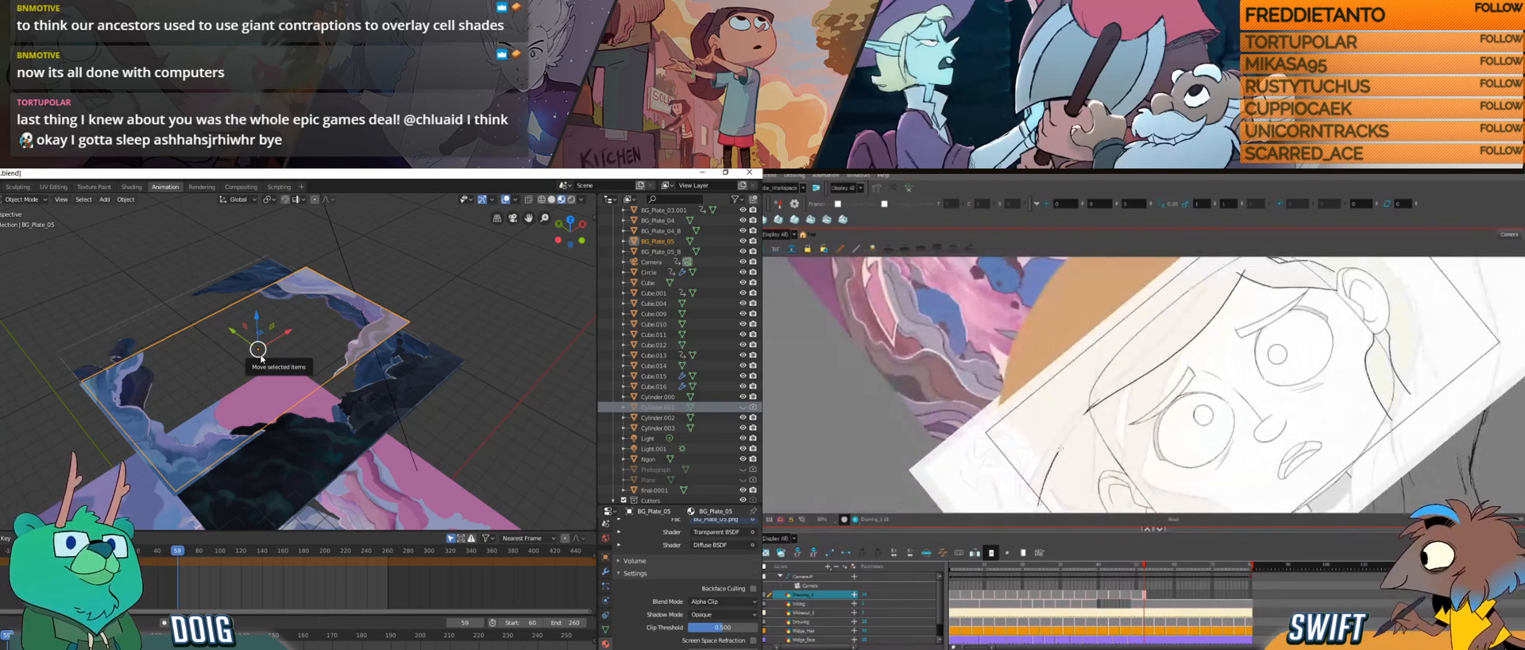
{"action": "left_click_drag", "start_coordinate": [1096, 413], "coordinate": [1113, 264]}
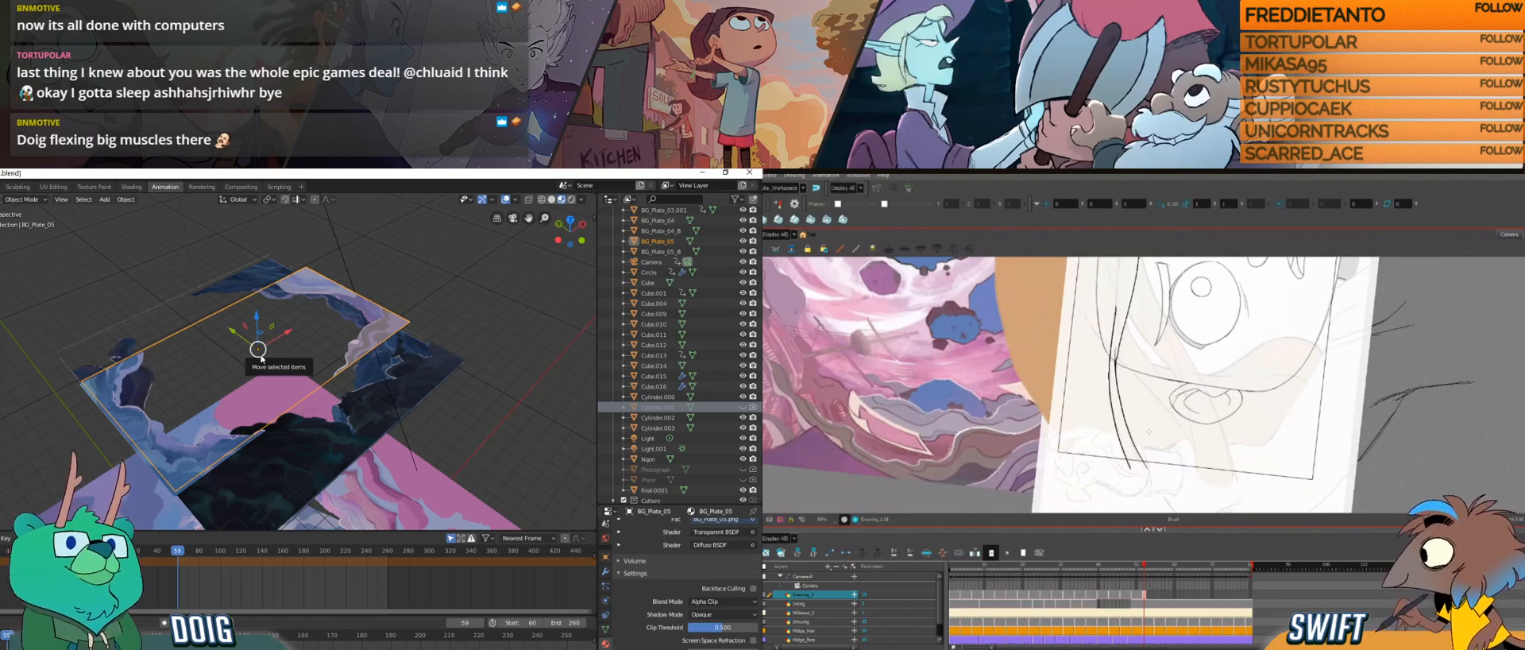
{"action": "left_click_drag", "start_coordinate": [1160, 403], "coordinate": [1158, 458]}
{"action": "left_click_drag", "start_coordinate": [1070, 375], "coordinate": [1167, 493]}
{"action": "left_click_drag", "start_coordinate": [1073, 412], "coordinate": [1070, 399]}
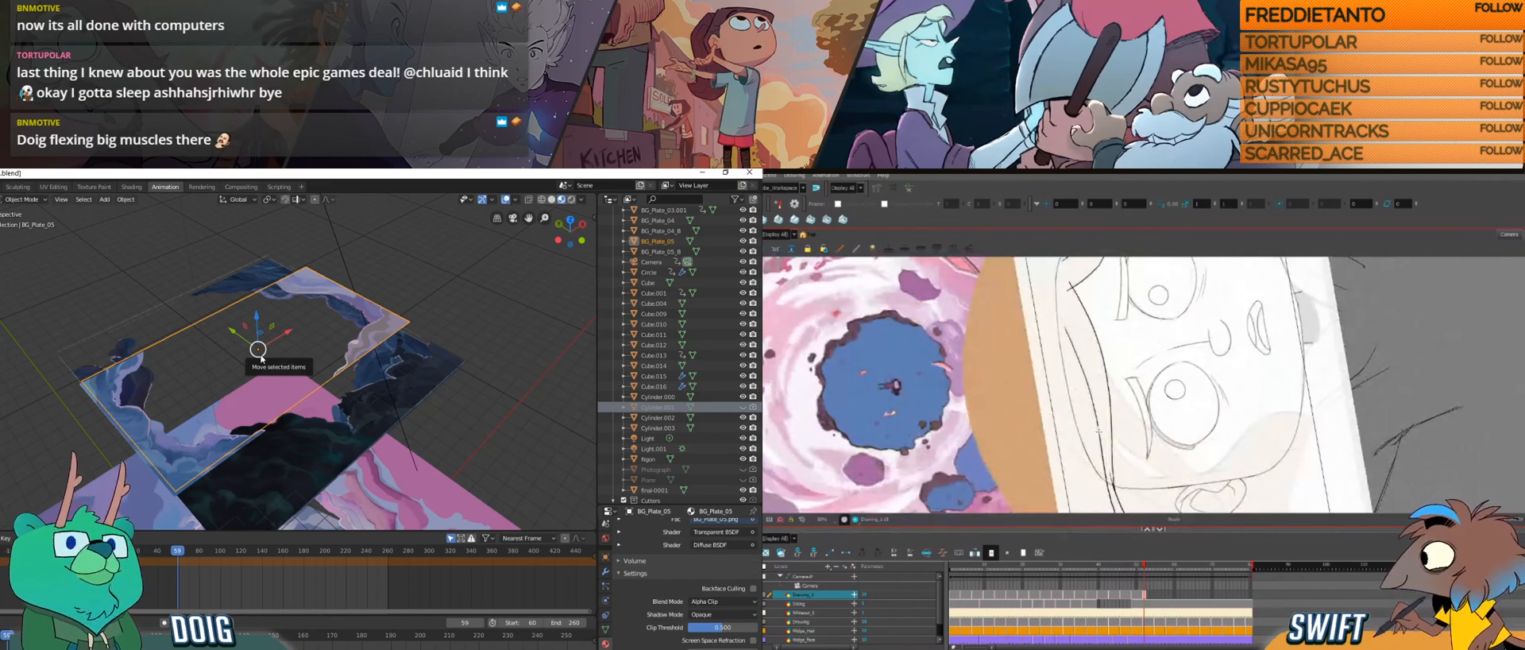
{"action": "left_click_drag", "start_coordinate": [1071, 404], "coordinate": [1098, 323]}
{"action": "mouse_move", "coordinate": [1158, 445]}
{"action": "left_mouse_down"}
{"action": "mouse_move", "coordinate": [1123, 460]}
{"action": "mouse_move", "coordinate": [1144, 473]}
{"action": "mouse_move", "coordinate": [1151, 461]}
{"action": "left_mouse_up"}
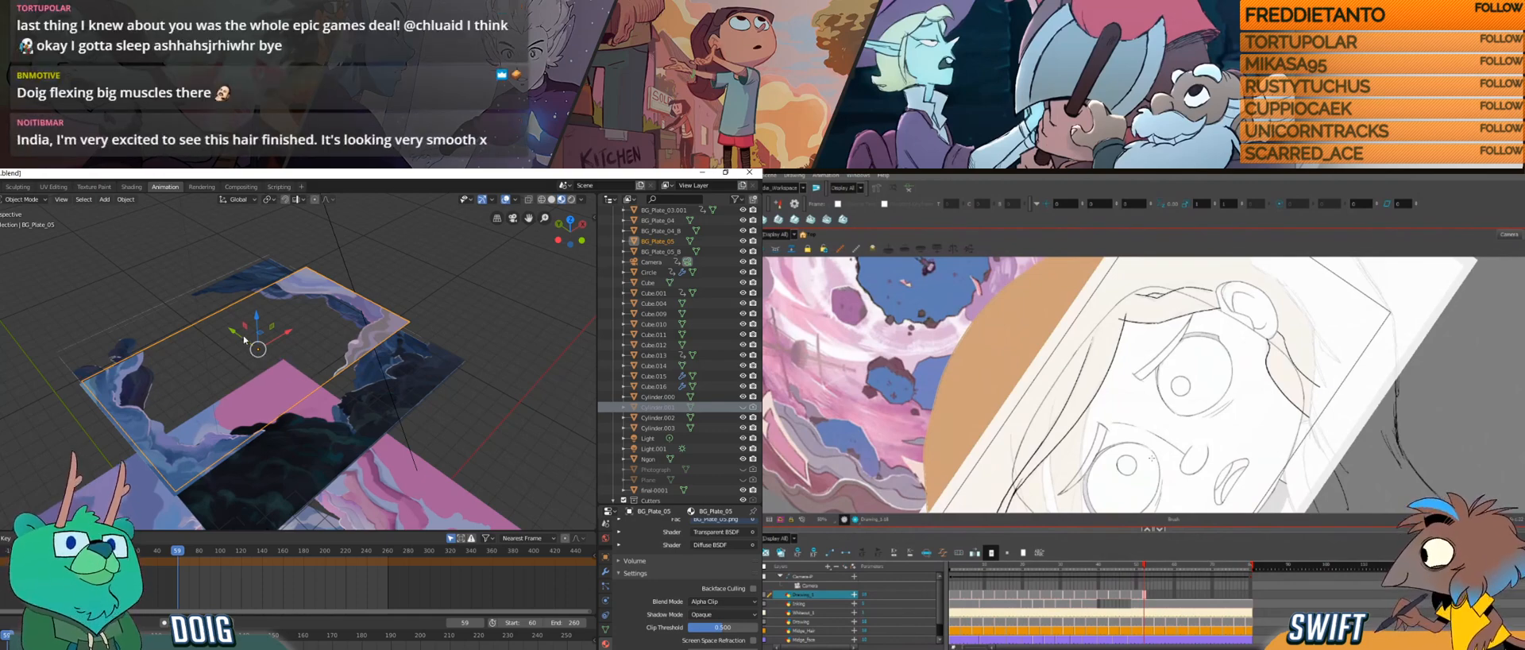
Step: Hide the BG_Plate_05 and BG_Plate_04 planes in the Blender viewport
{"action": "left_click_drag", "start_coordinate": [431, 338], "coordinate": [269, 347]}
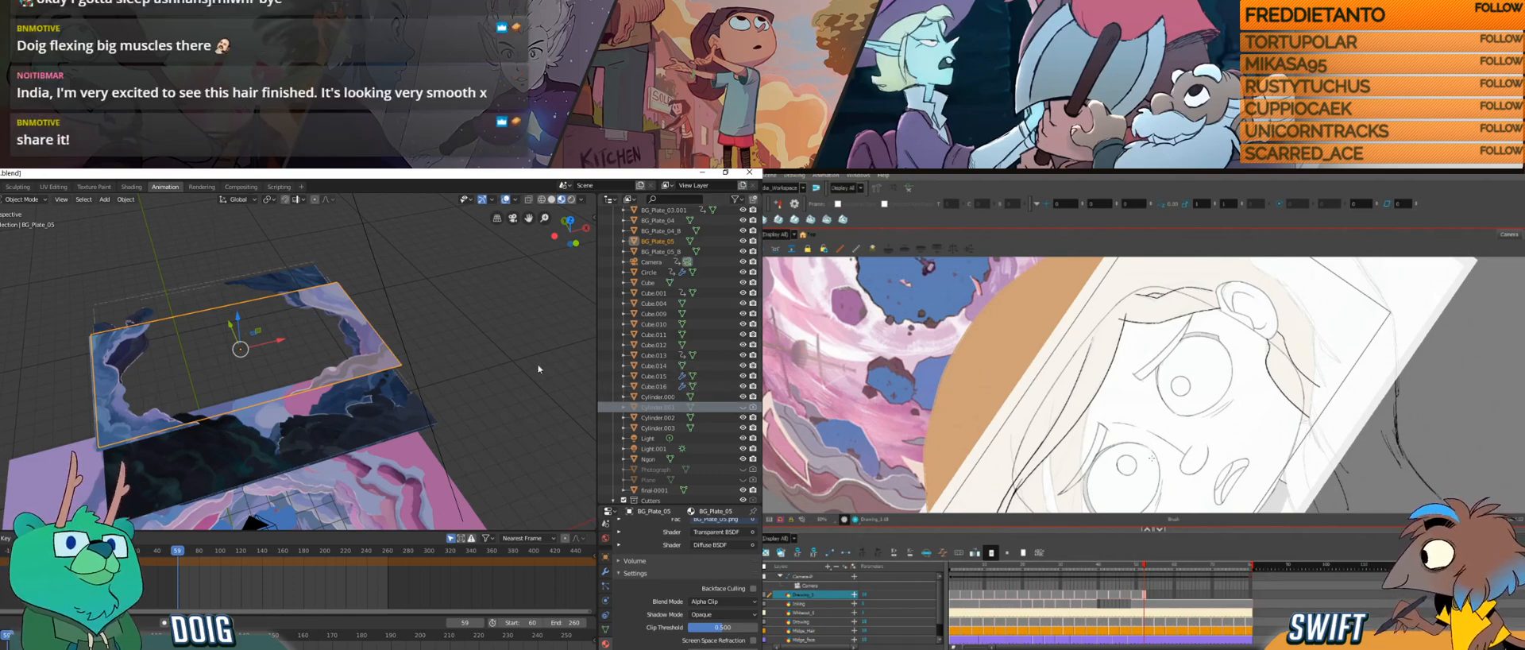
{"action": "scroll", "coordinate": [699, 383], "scroll_direction": "down", "scroll_amount": 3}
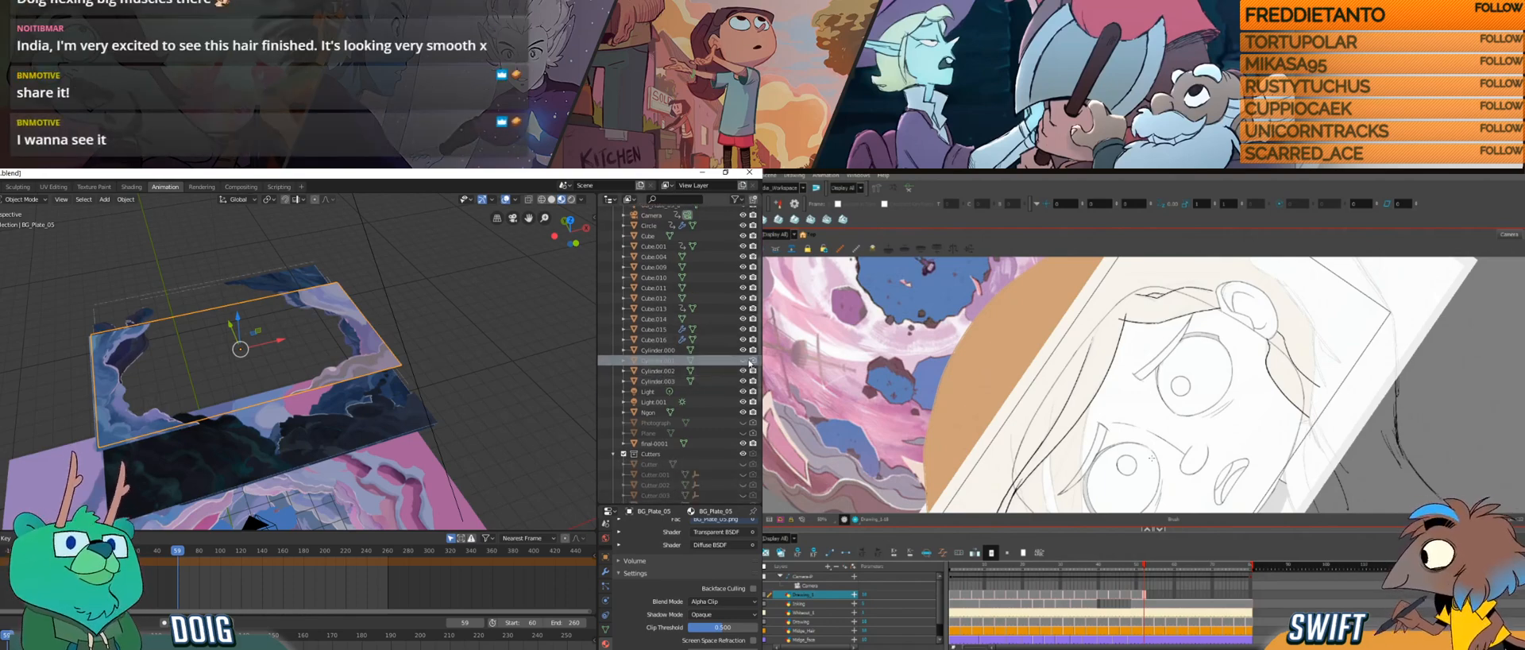
{"action": "scroll", "coordinate": [669, 361], "scroll_direction": "up", "scroll_amount": 5}
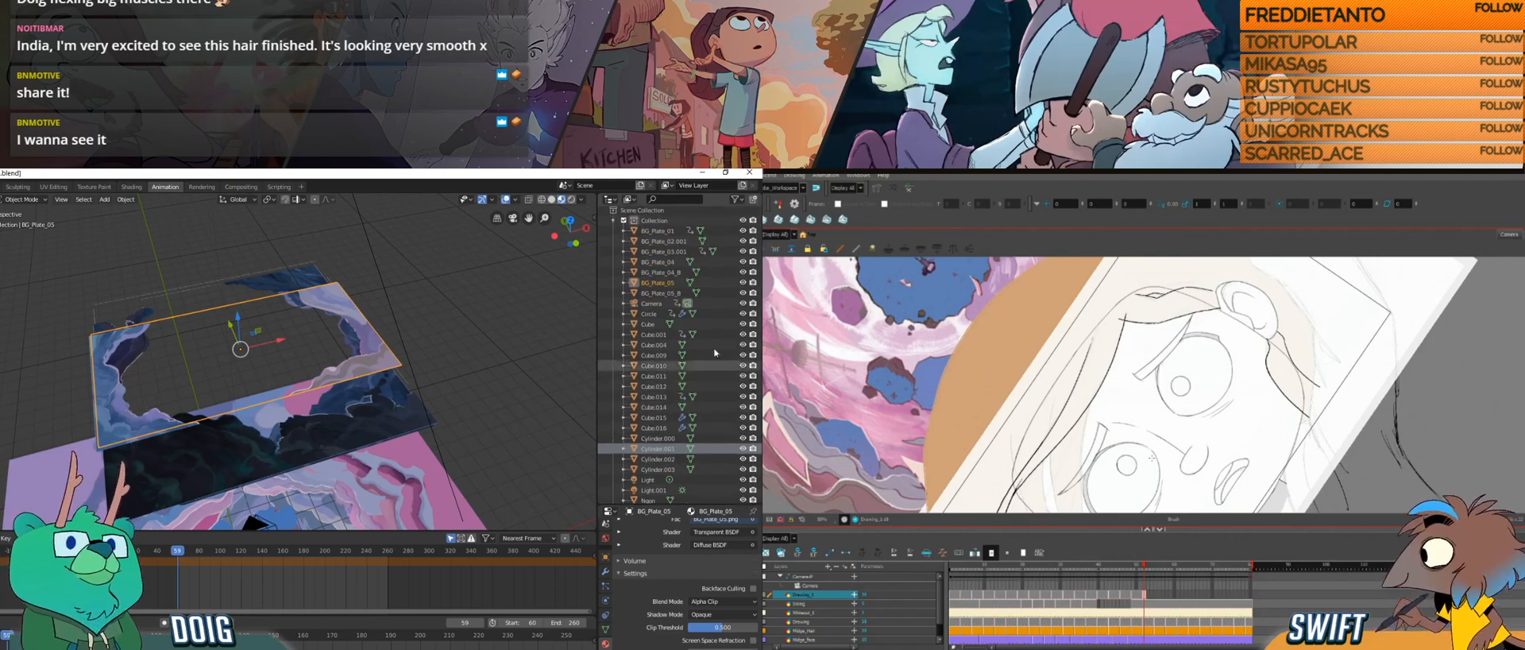
{"action": "left_click", "coordinate": [743, 282]}
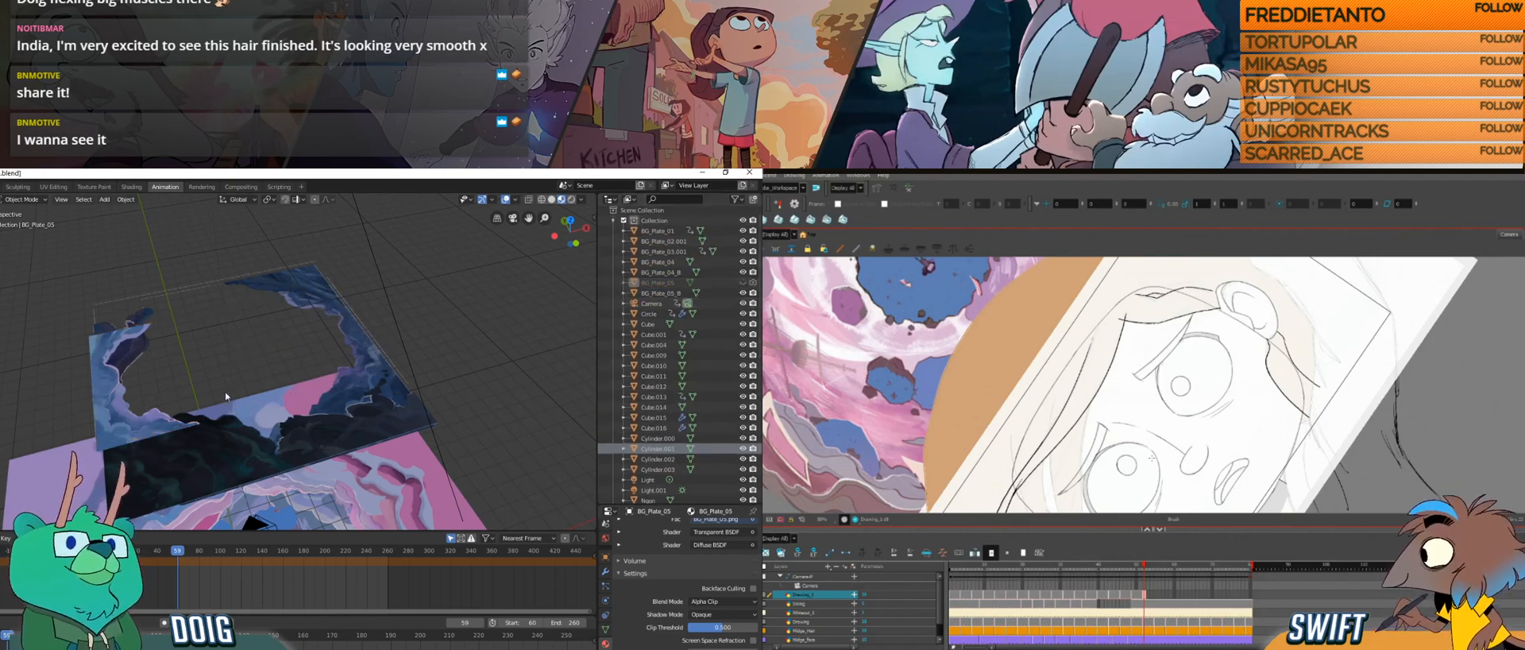
{"action": "left_click", "coordinate": [146, 435]}
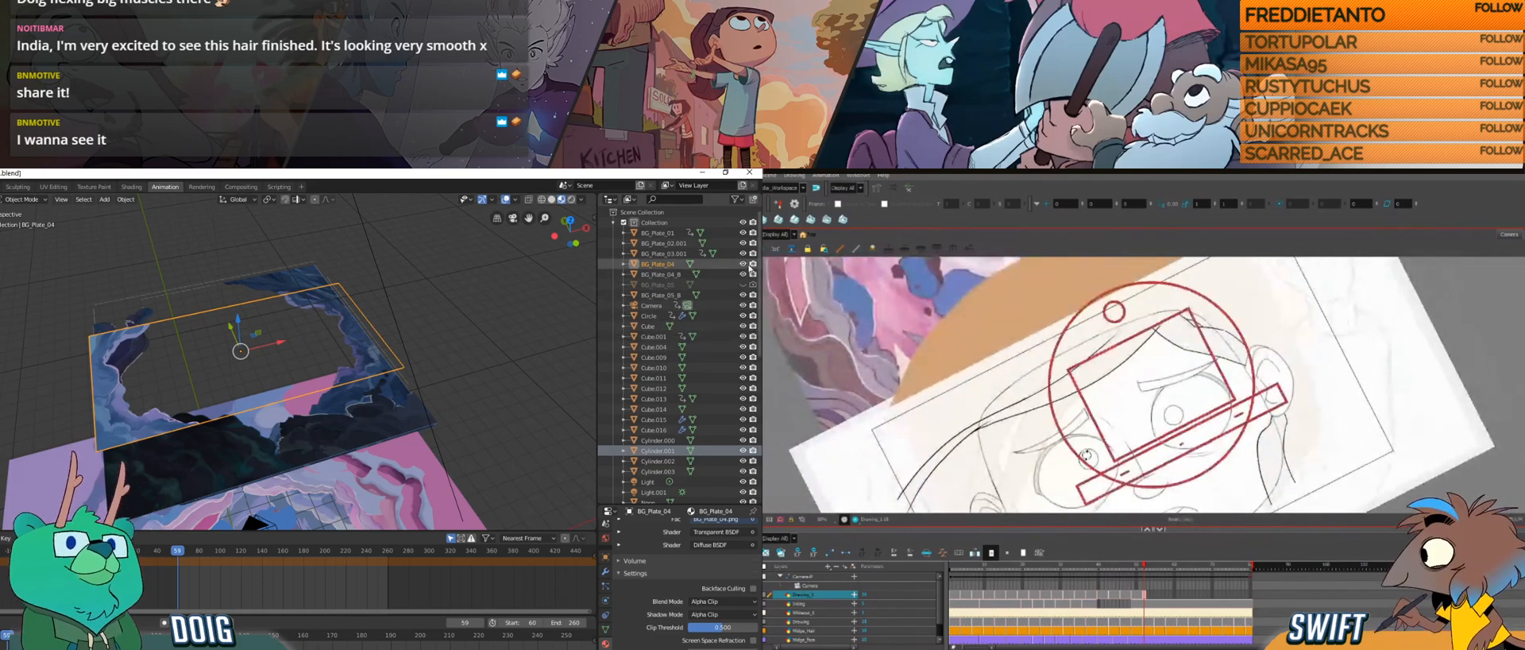
{"action": "left_click", "coordinate": [743, 264]}
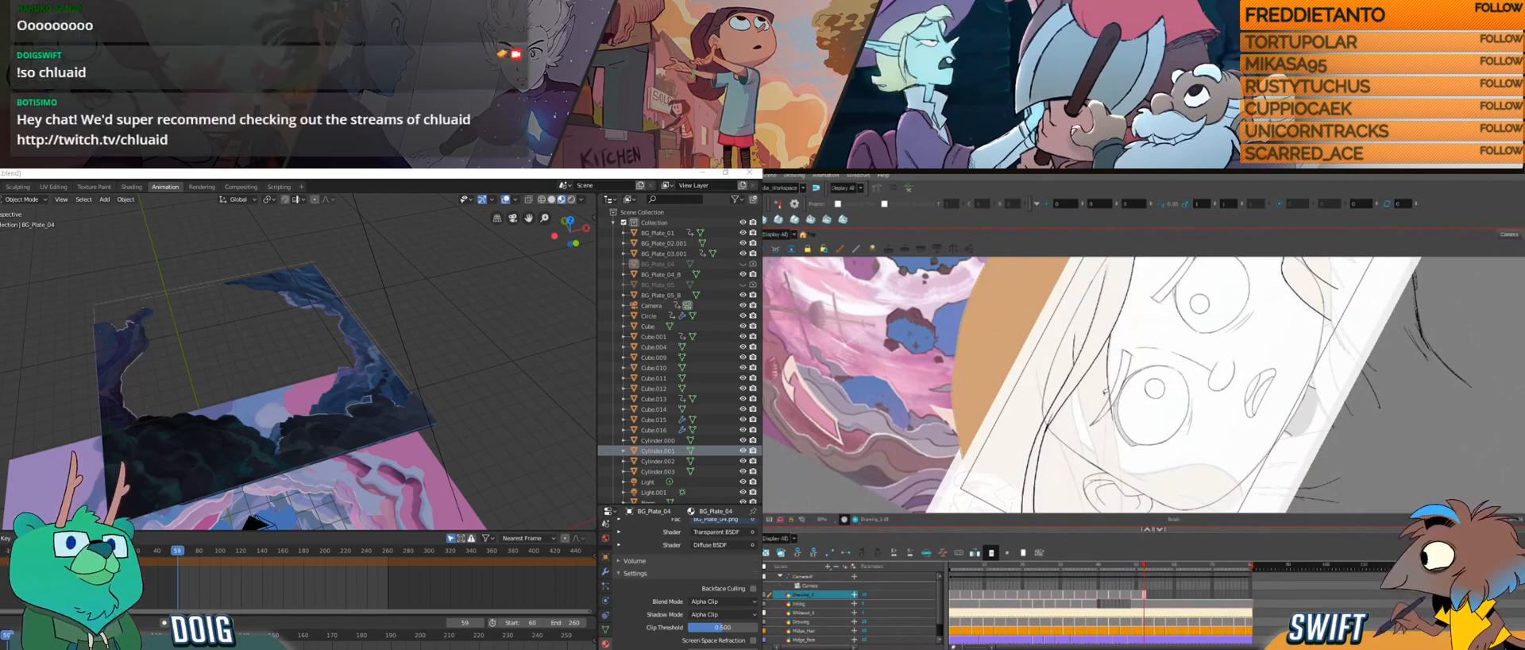
Step: Draw additional loose strands that cross beside the eye and far ear in the current Harmony hair drawing
{"action": "left_click_drag", "start_coordinate": [1102, 431], "coordinate": [1102, 430]}
{"action": "left_click_drag", "start_coordinate": [1094, 428], "coordinate": [1092, 426]}
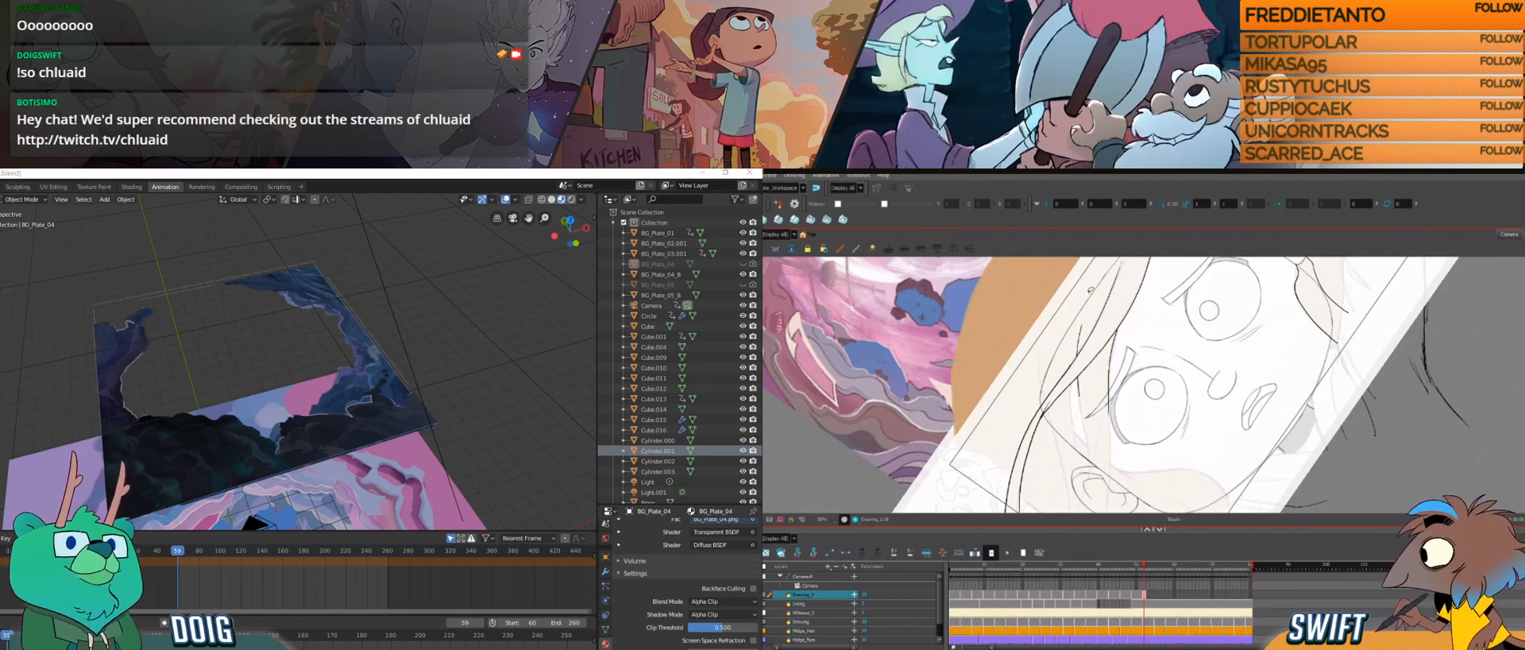
{"action": "left_click_drag", "start_coordinate": [1076, 379], "coordinate": [1088, 441]}
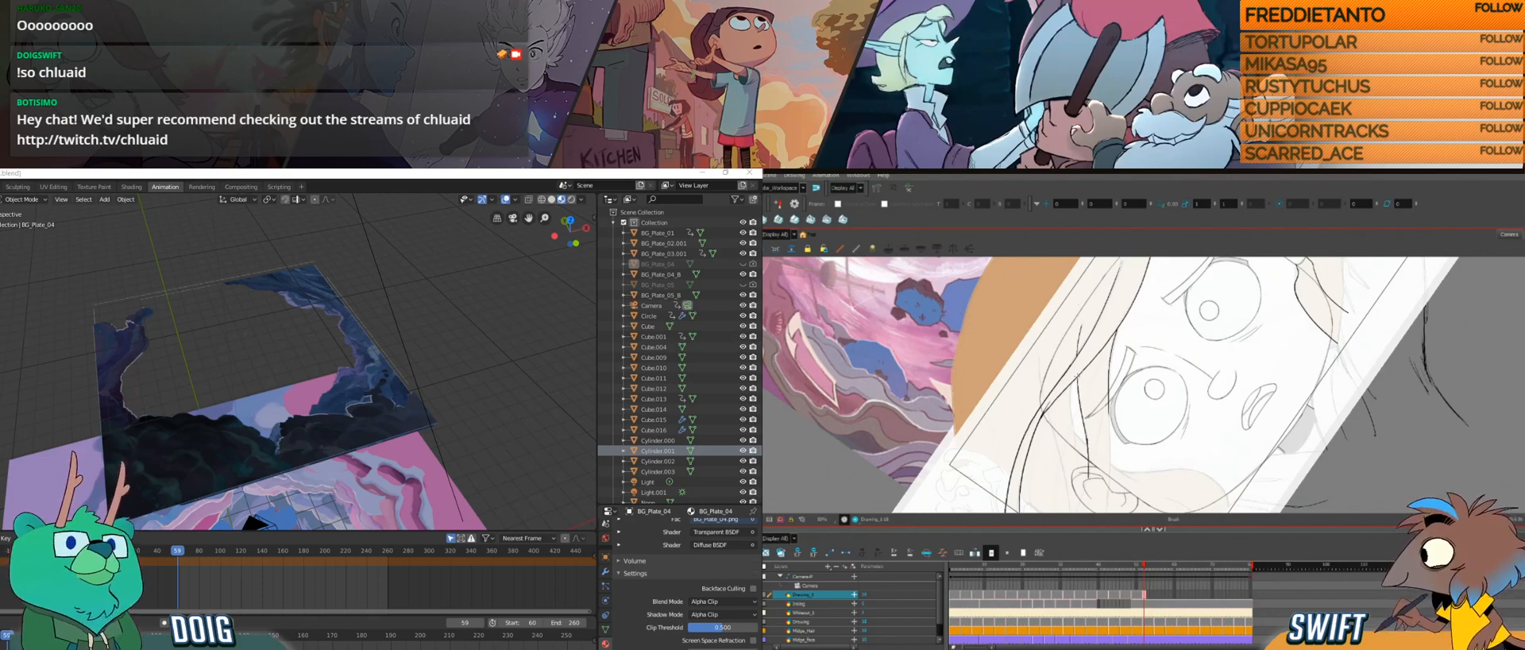
{"action": "left_click_drag", "start_coordinate": [1102, 404], "coordinate": [1068, 397]}
{"action": "left_click_drag", "start_coordinate": [1159, 457], "coordinate": [1157, 414]}
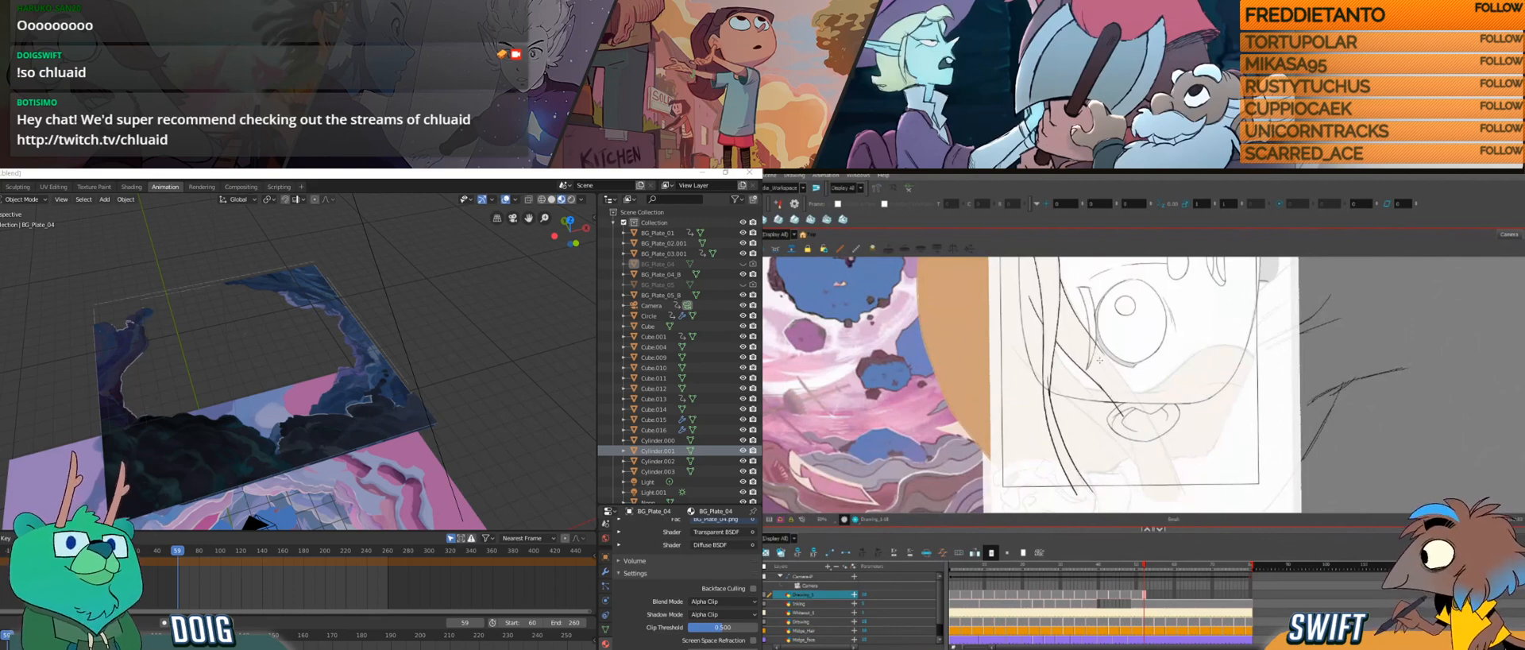
{"action": "mouse_move", "coordinate": [1110, 381]}
{"action": "left_mouse_down"}
{"action": "mouse_move", "coordinate": [1141, 496]}
{"action": "mouse_move", "coordinate": [1159, 455]}
{"action": "left_mouse_up"}
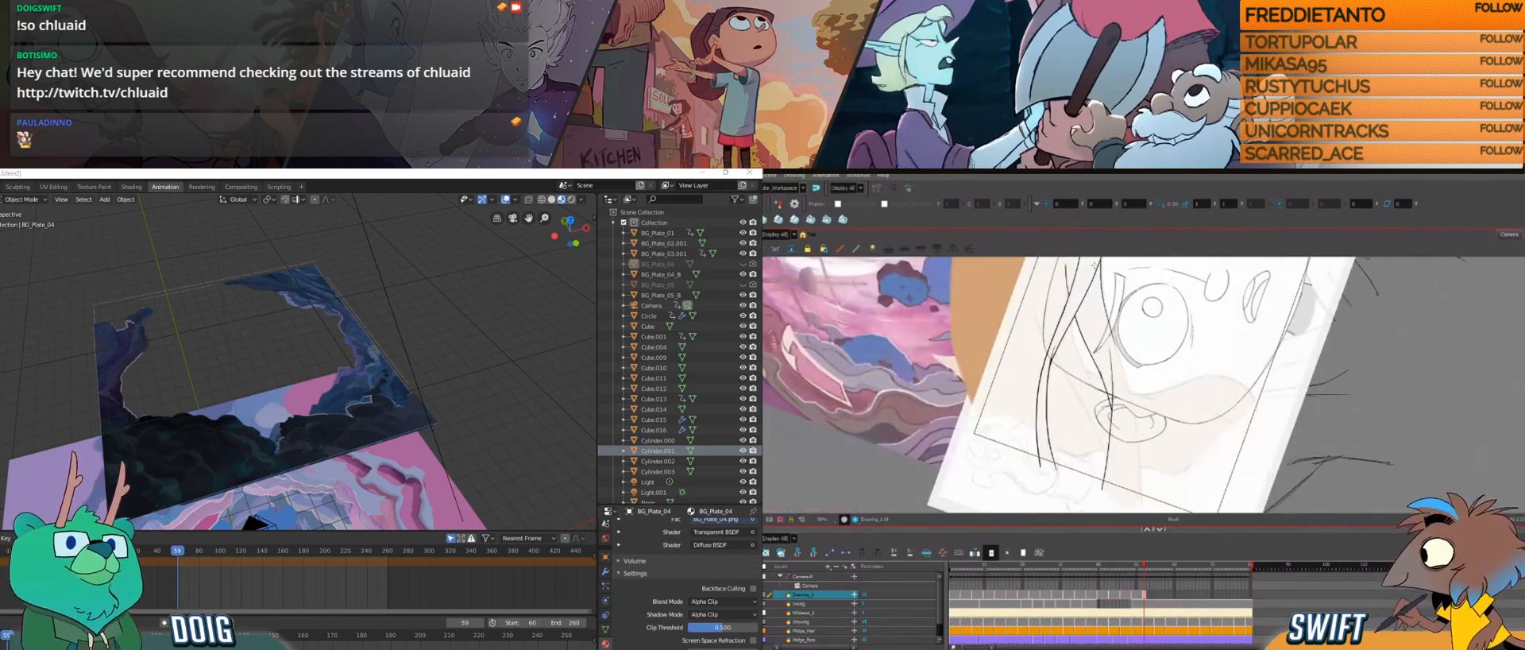
{"action": "mouse_move", "coordinate": [1120, 359]}
{"action": "left_mouse_down"}
{"action": "mouse_move", "coordinate": [1142, 503]}
{"action": "mouse_move", "coordinate": [1157, 467]}
{"action": "mouse_move", "coordinate": [1103, 456]}
{"action": "left_mouse_up"}
{"action": "left_click_drag", "start_coordinate": [1176, 381], "coordinate": [1115, 477]}
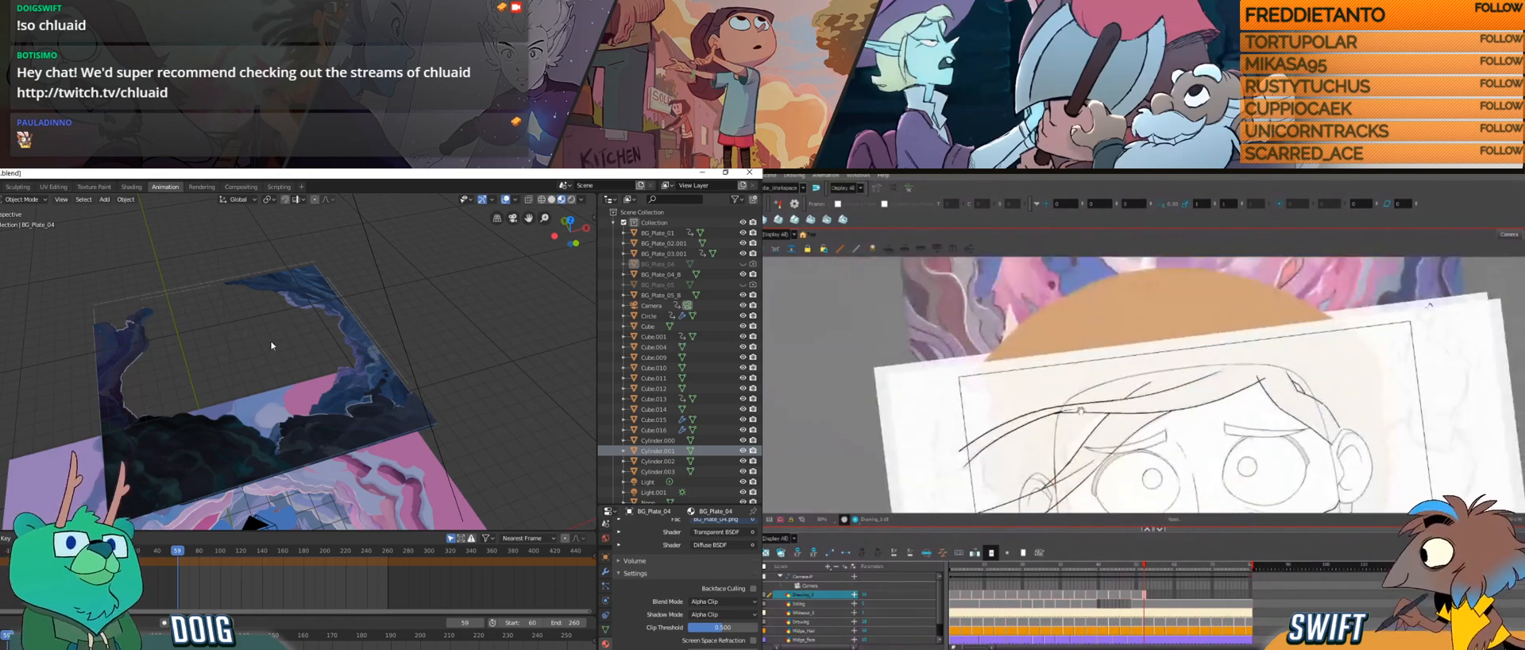
Step: Select the BG_Plate_05_B plane in Blender, scale it up further, and check from above how it frames the portal
{"action": "left_click_drag", "start_coordinate": [324, 396], "coordinate": [270, 381]}
{"action": "left_click_drag", "start_coordinate": [271, 381], "coordinate": [270, 342]}
{"action": "left_click", "coordinate": [243, 254]}
{"action": "left_click", "coordinate": [265, 337]}
{"action": "left_click", "coordinate": [208, 302]}
{"action": "left_click", "coordinate": [316, 413]}
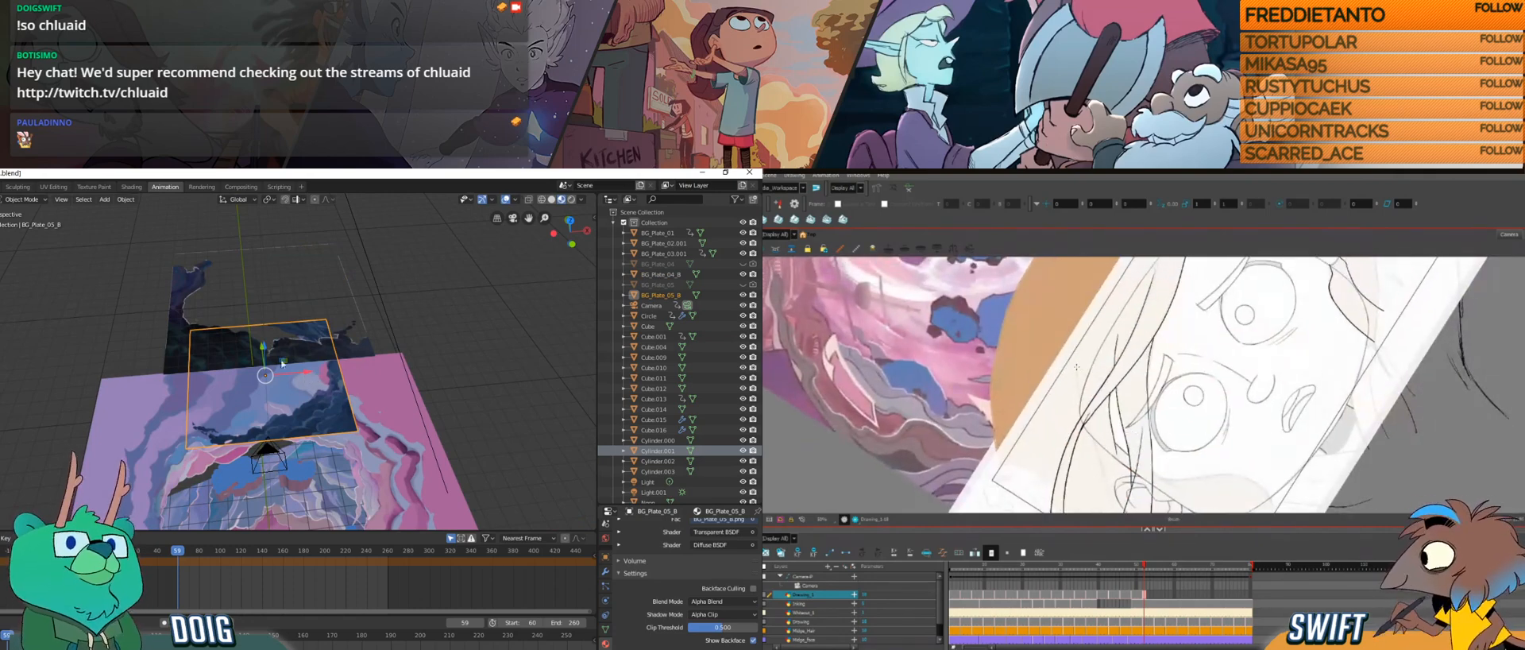
{"action": "key", "text": "s"}
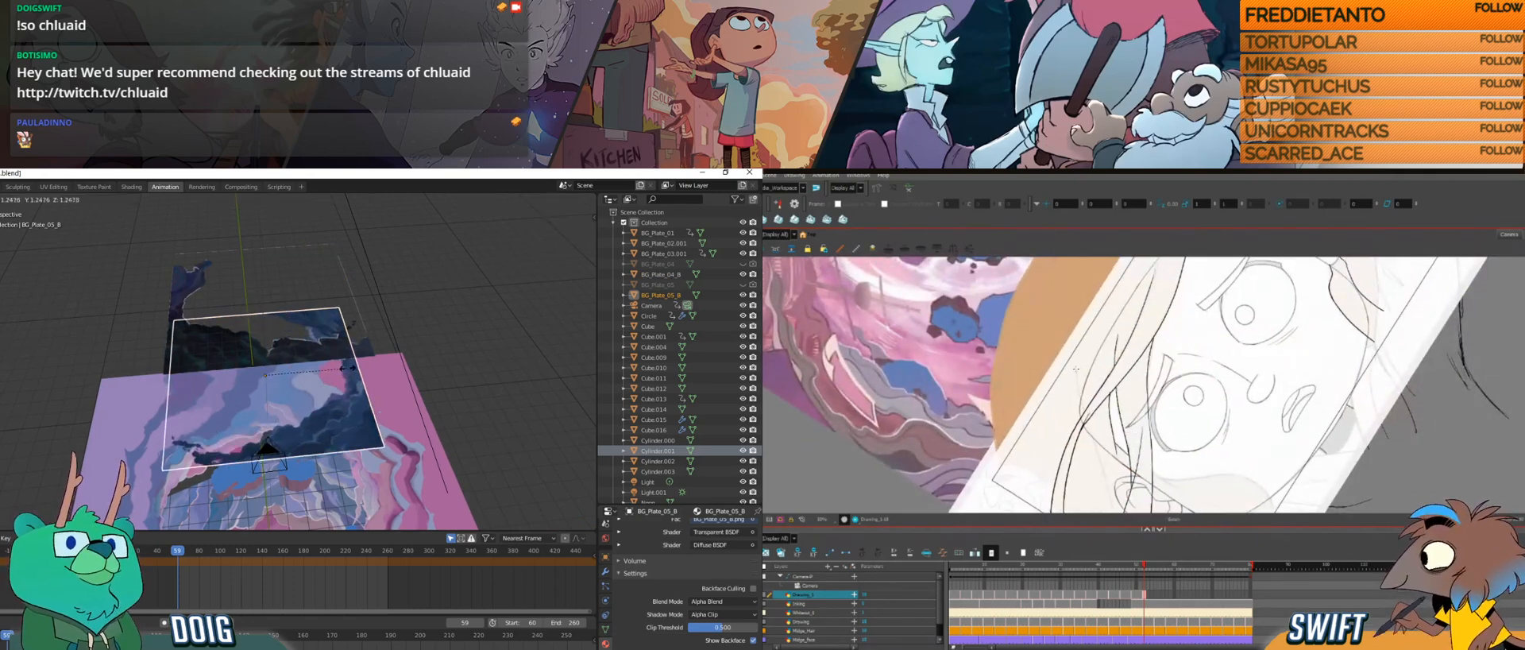
{"action": "left_click", "coordinate": [364, 370]}
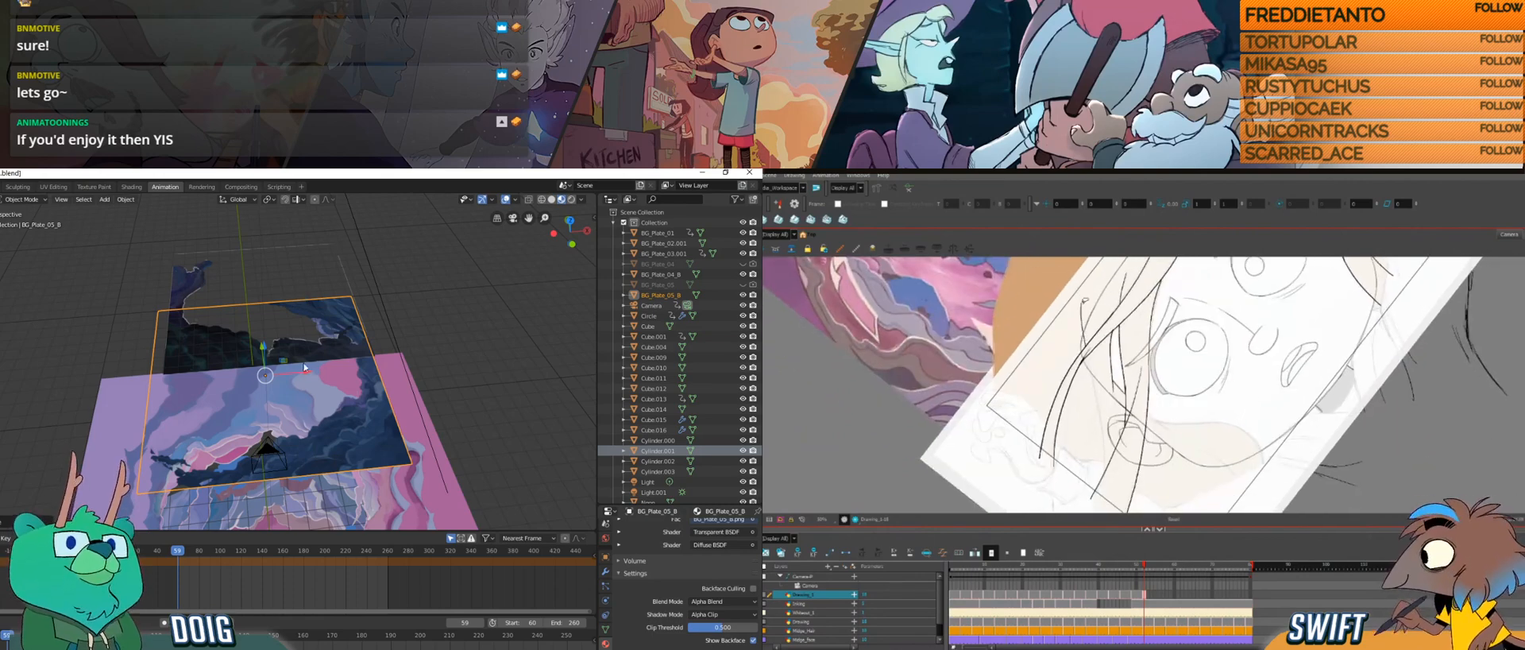
{"action": "left_click_drag", "start_coordinate": [278, 400], "coordinate": [275, 439]}
{"action": "scroll", "coordinate": [276, 436], "scroll_direction": "up", "scroll_amount": 4}
{"action": "scroll", "coordinate": [284, 415], "scroll_direction": "down", "scroll_amount": 2}
{"action": "key", "text": "ctrl+alt"}
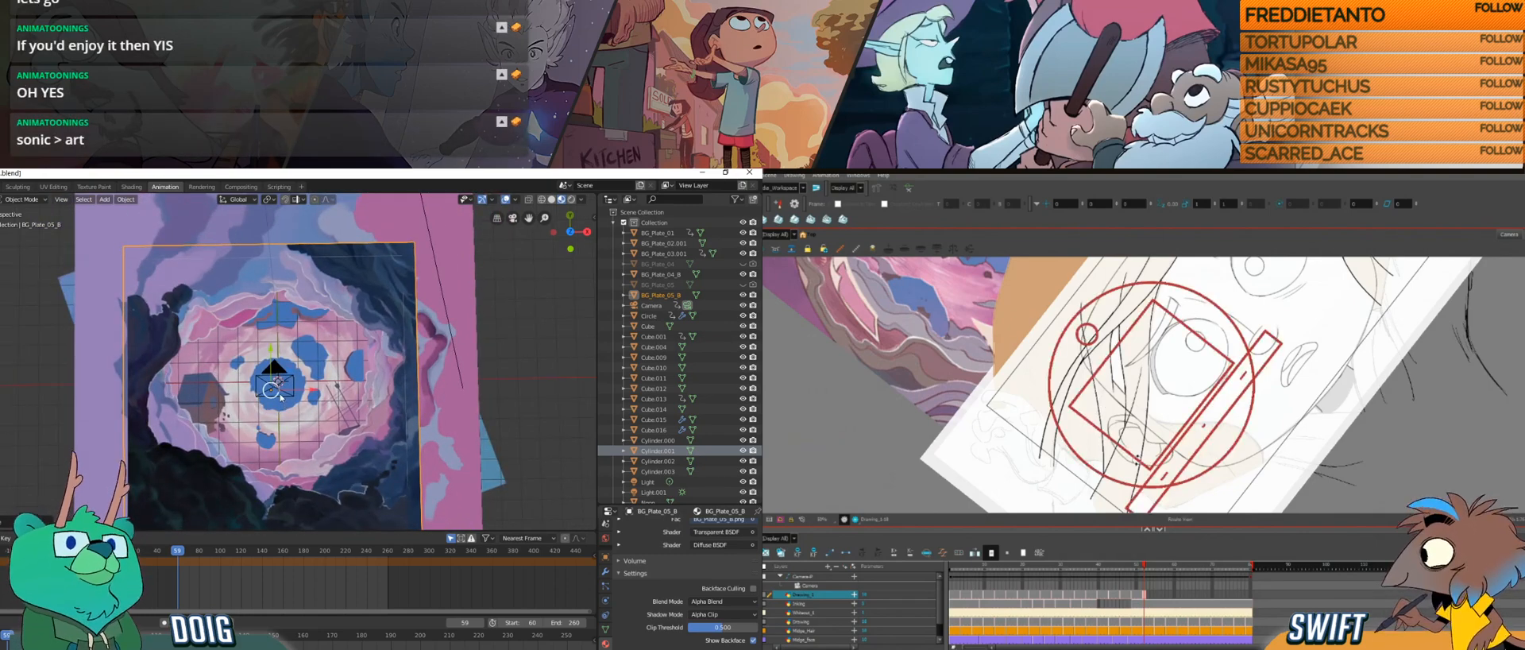
Step: Examine at an oblique angle how BG_Plate_05_B sits above the portal, and review the loose forehead strands in the Harmony drawing at different canvas rotations
{"action": "mouse_move", "coordinate": [1138, 461]}
{"action": "left_mouse_down"}
{"action": "mouse_move", "coordinate": [1098, 460]}
{"action": "mouse_move", "coordinate": [1134, 478]}
{"action": "left_mouse_up"}
{"action": "key", "text": "ctrl+alt"}
{"action": "mouse_move", "coordinate": [280, 375]}
{"action": "left_mouse_down"}
{"action": "mouse_move", "coordinate": [283, 390]}
{"action": "mouse_move", "coordinate": [286, 347]}
{"action": "left_mouse_up"}
{"action": "left_click_drag", "start_coordinate": [1150, 441], "coordinate": [1120, 444]}
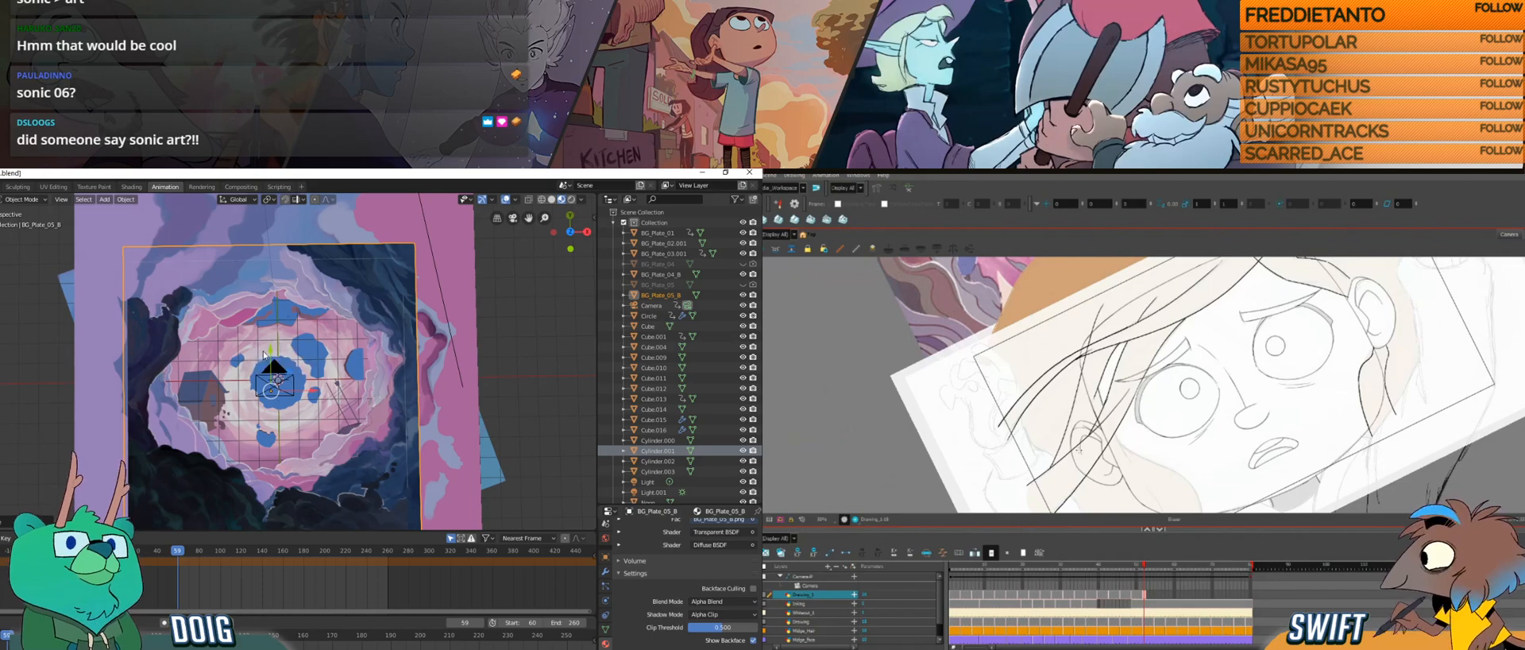
{"action": "key", "text": "KP_0"}
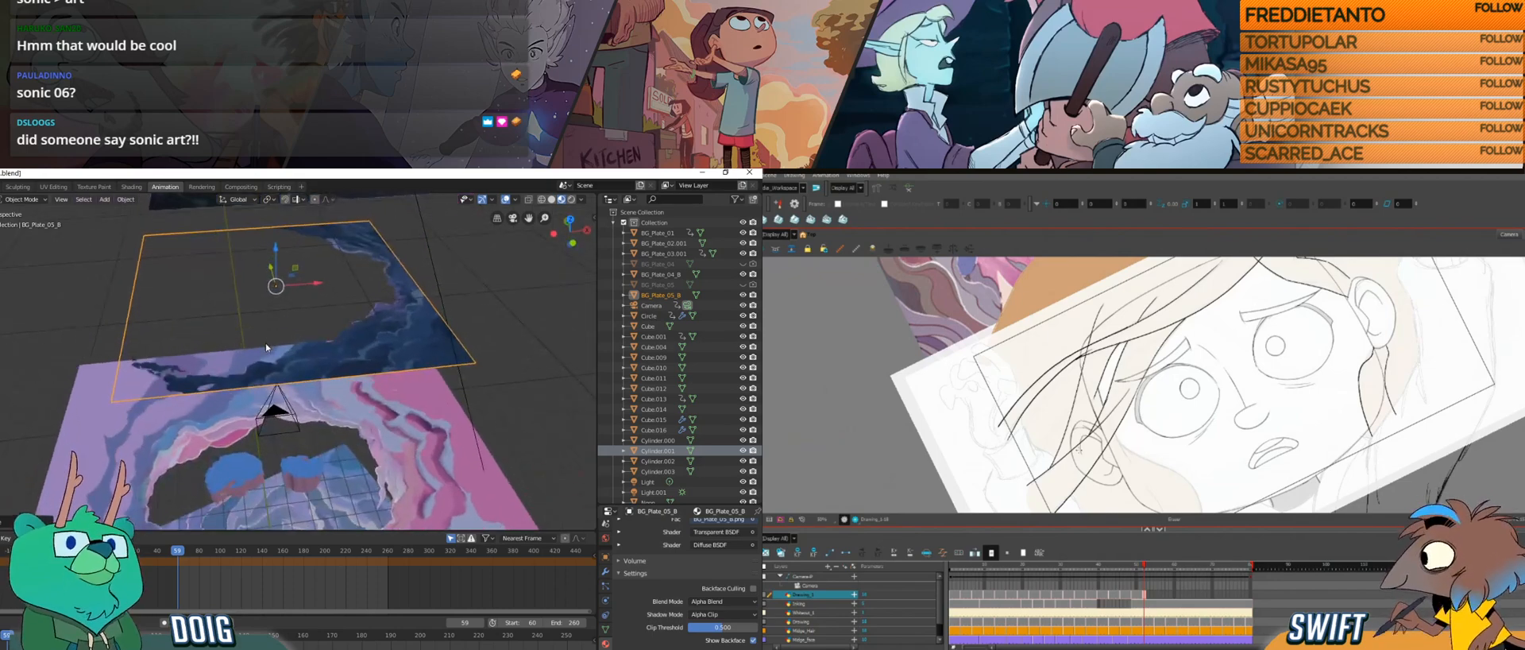
{"action": "left_click_drag", "start_coordinate": [273, 332], "coordinate": [261, 374]}
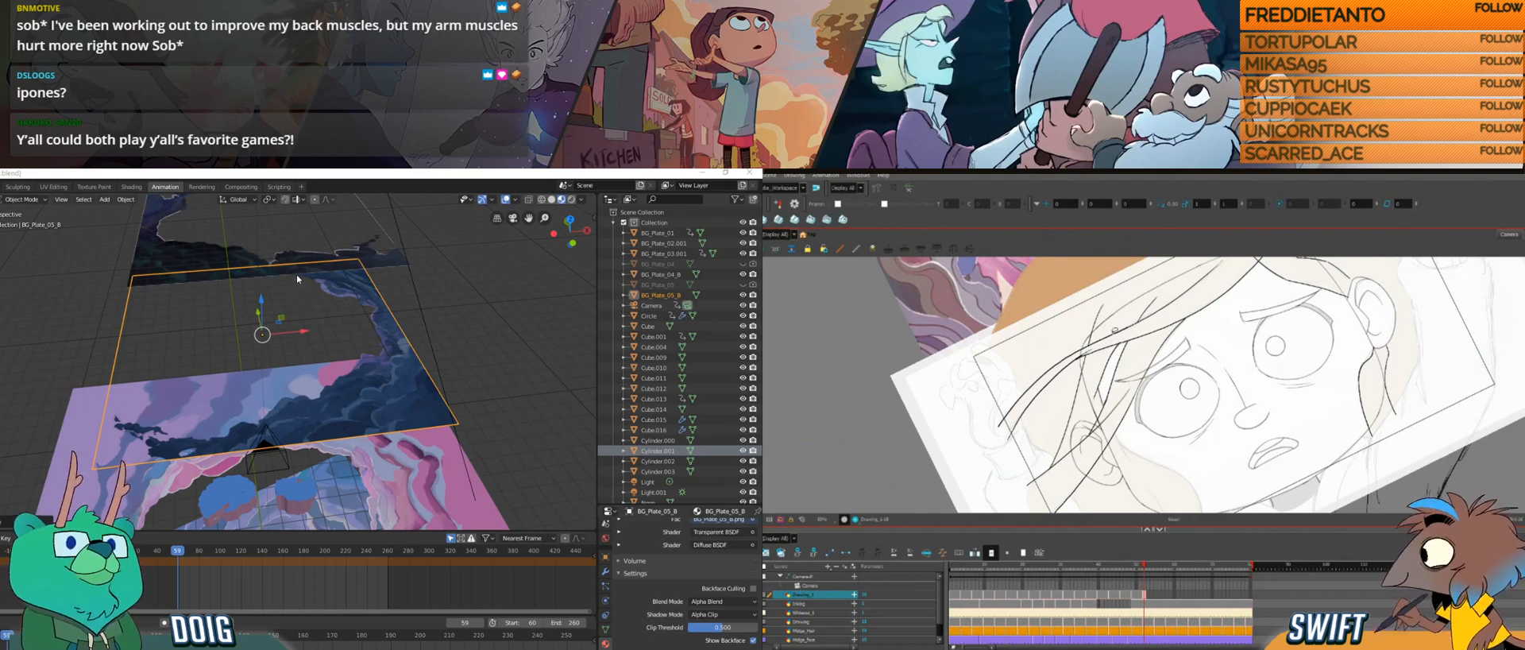
{"action": "left_click_drag", "start_coordinate": [1168, 397], "coordinate": [1132, 396]}
{"action": "left_click_drag", "start_coordinate": [1133, 340], "coordinate": [1102, 404]}
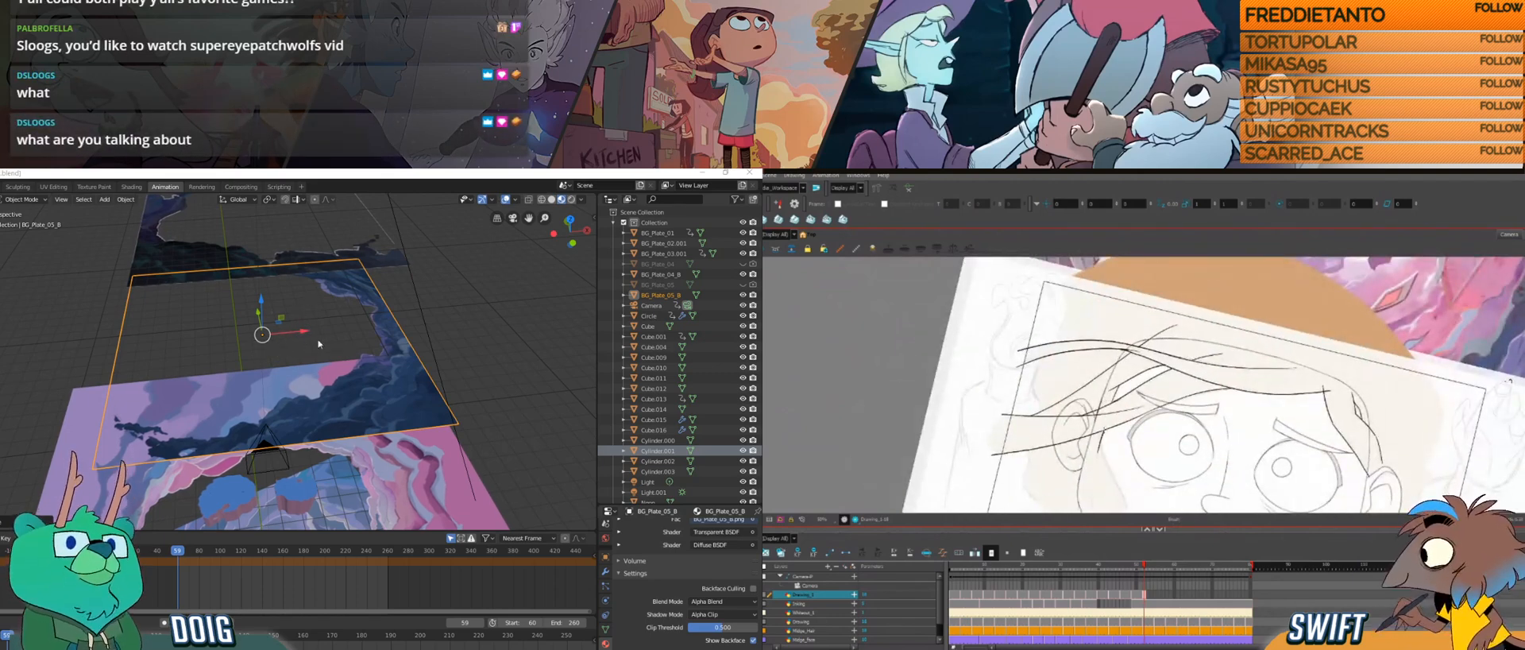
Step: Deselect the BG_Plate_05_B plane in Blender and inspect the stacked cloud and rock plates obliquely and from above the portal
{"action": "left_click", "coordinate": [452, 345]}
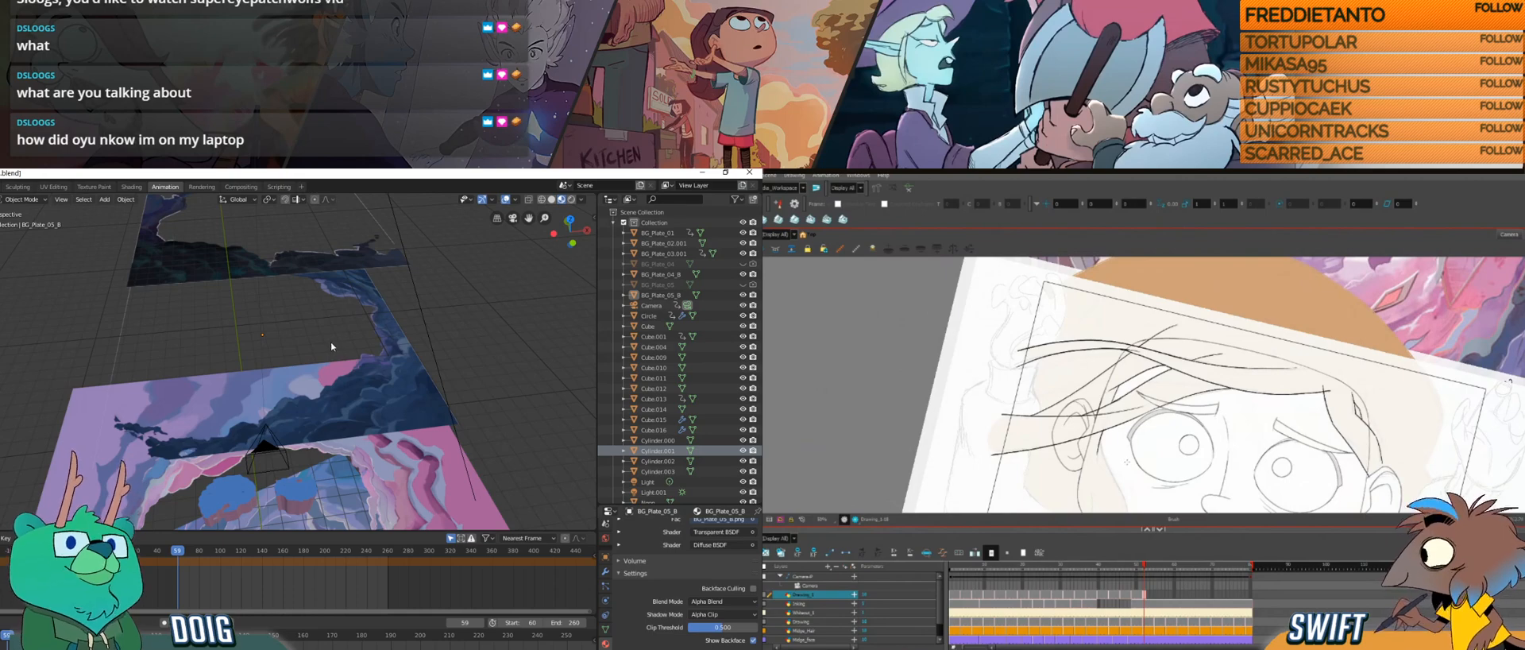
{"action": "mouse_move", "coordinate": [332, 345]}
{"action": "left_mouse_down"}
{"action": "mouse_move", "coordinate": [292, 370]}
{"action": "mouse_move", "coordinate": [225, 356]}
{"action": "left_mouse_up"}
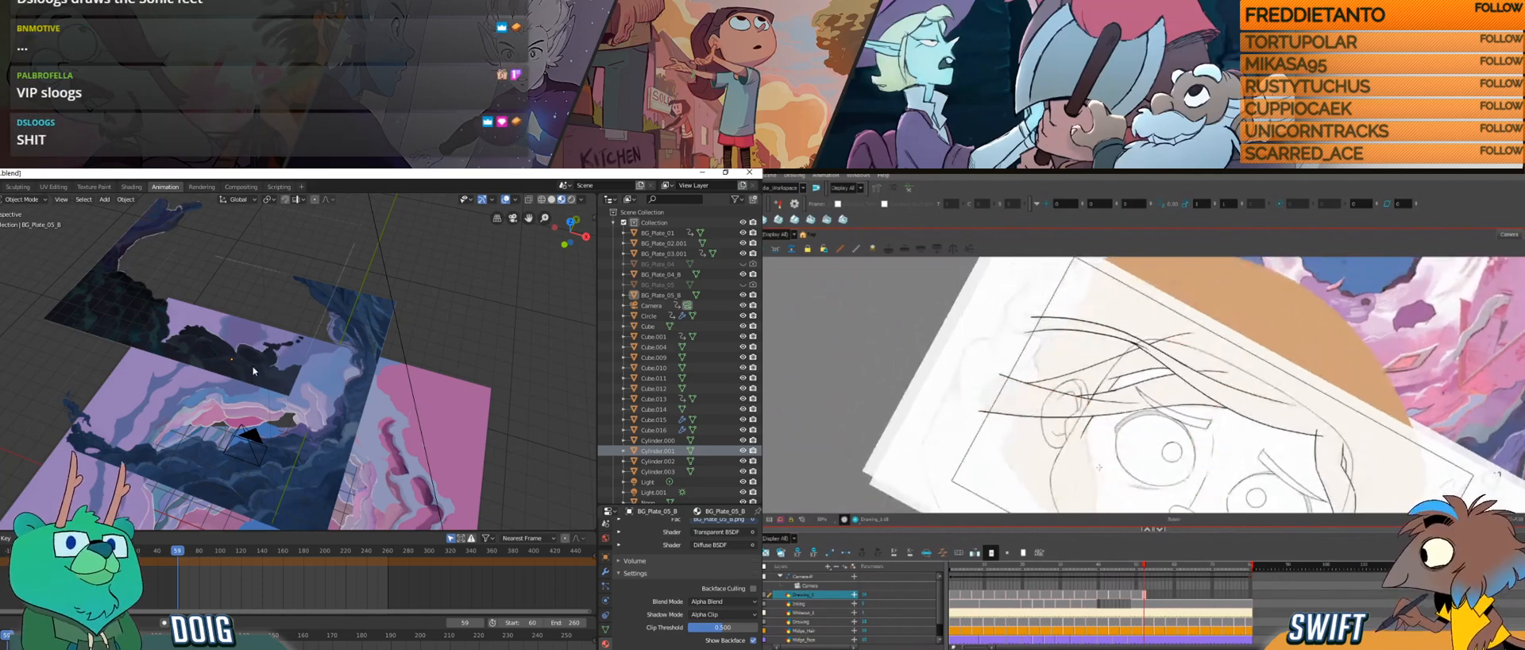
{"action": "left_click_drag", "start_coordinate": [255, 366], "coordinate": [278, 364]}
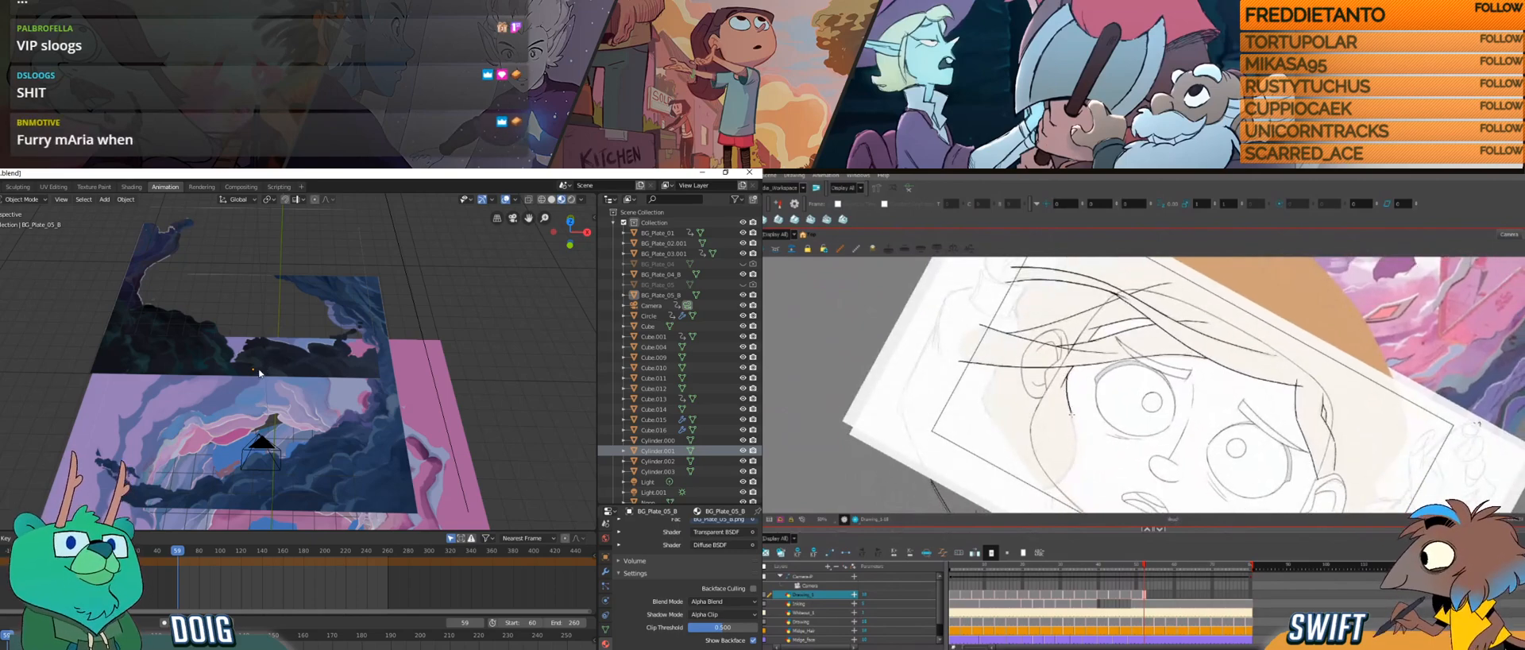
{"action": "mouse_move", "coordinate": [260, 375]}
{"action": "left_mouse_down"}
{"action": "mouse_move", "coordinate": [259, 417]}
{"action": "mouse_move", "coordinate": [257, 388]}
{"action": "left_mouse_up"}
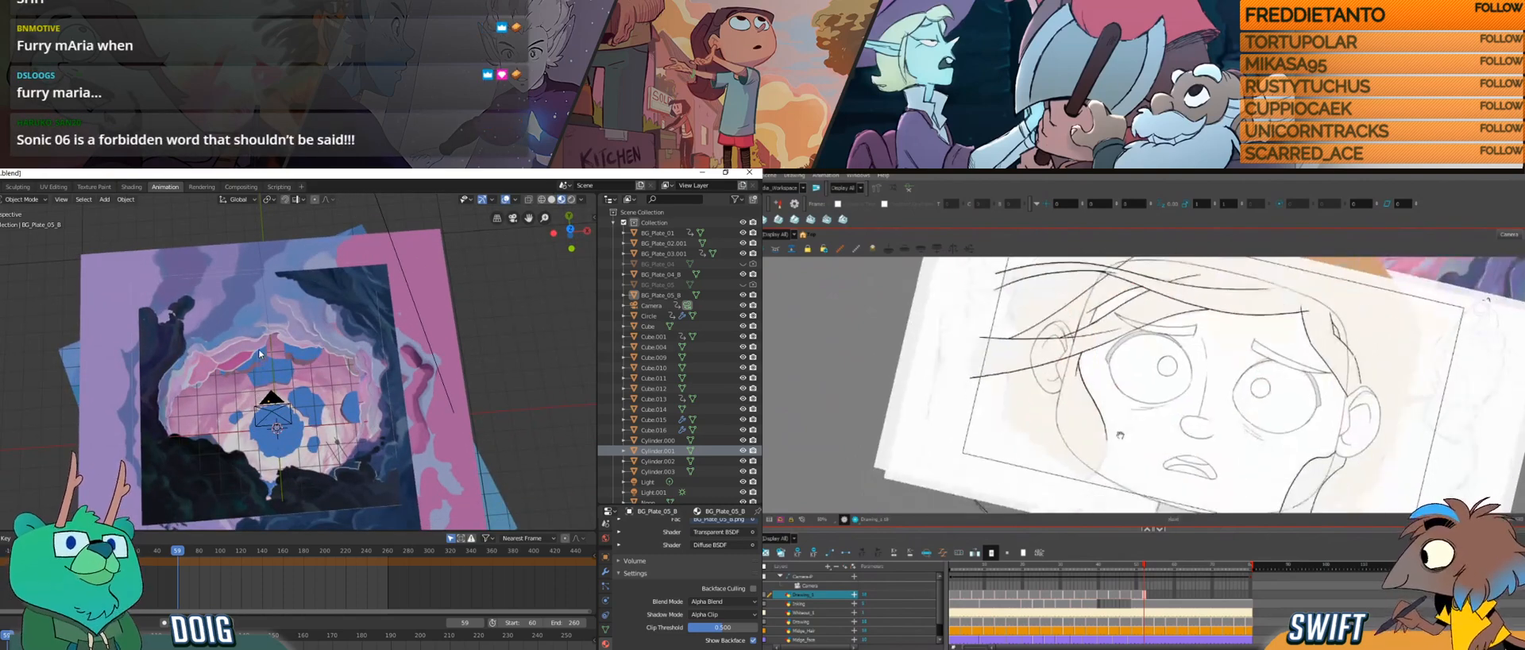
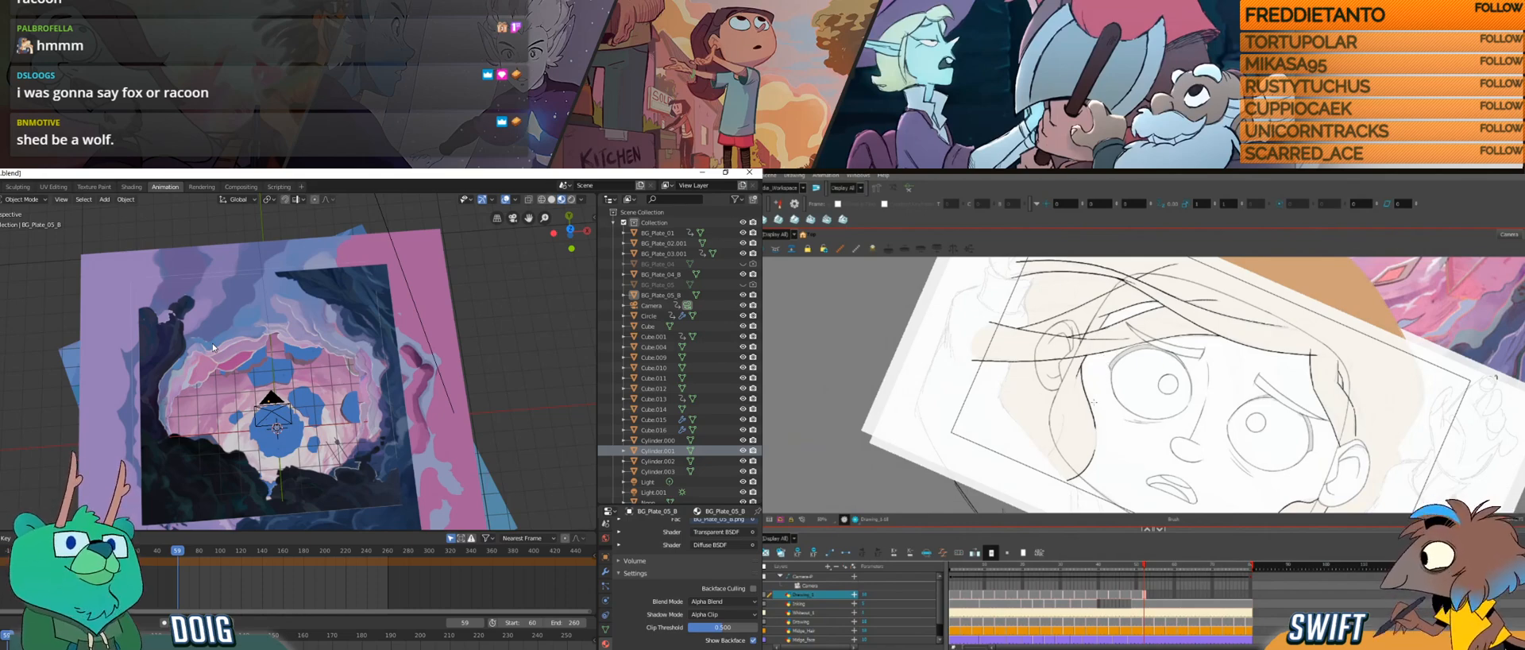
Step: Draw a curved hair strand down beside the cheek in the current Harmony drawing, with the canvas straightened
{"action": "key", "text": "ctrl+alt"}
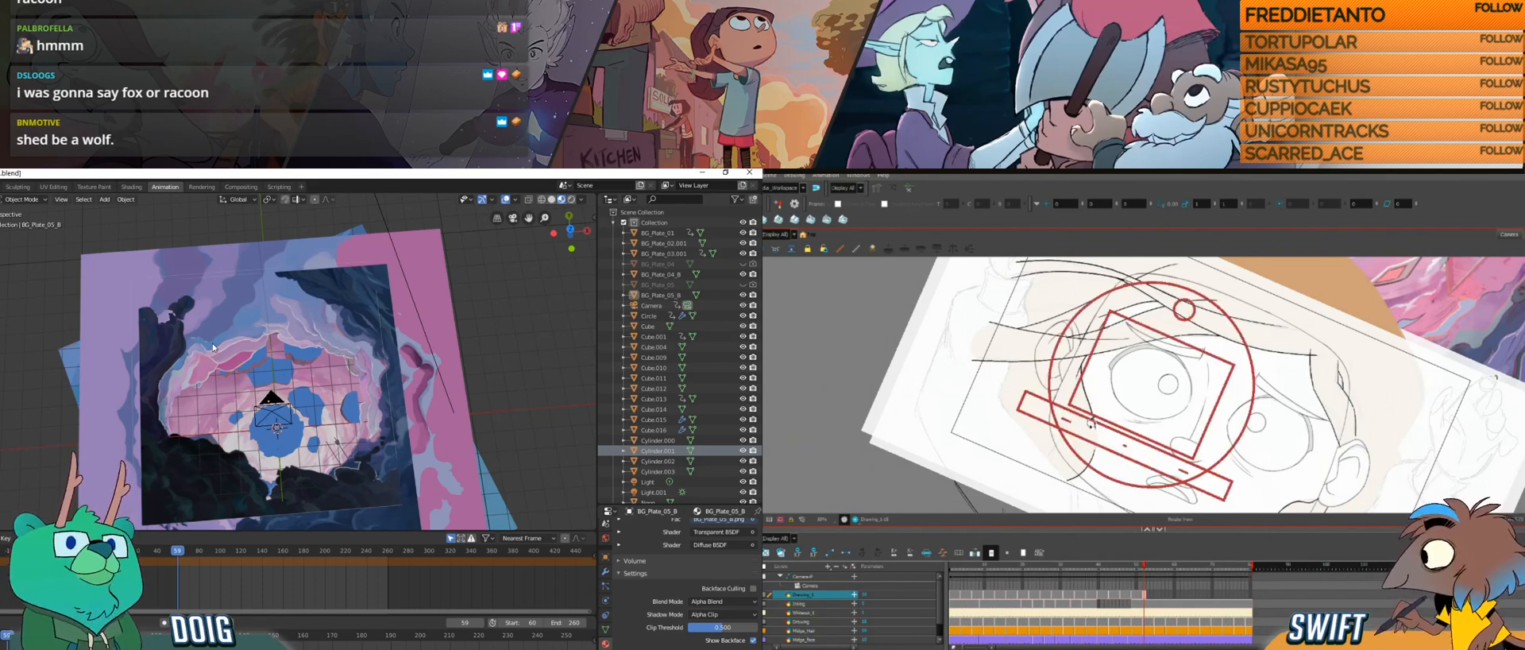
{"action": "left_click_drag", "start_coordinate": [1091, 422], "coordinate": [1157, 456]}
{"action": "key", "text": "ctrl+alt"}
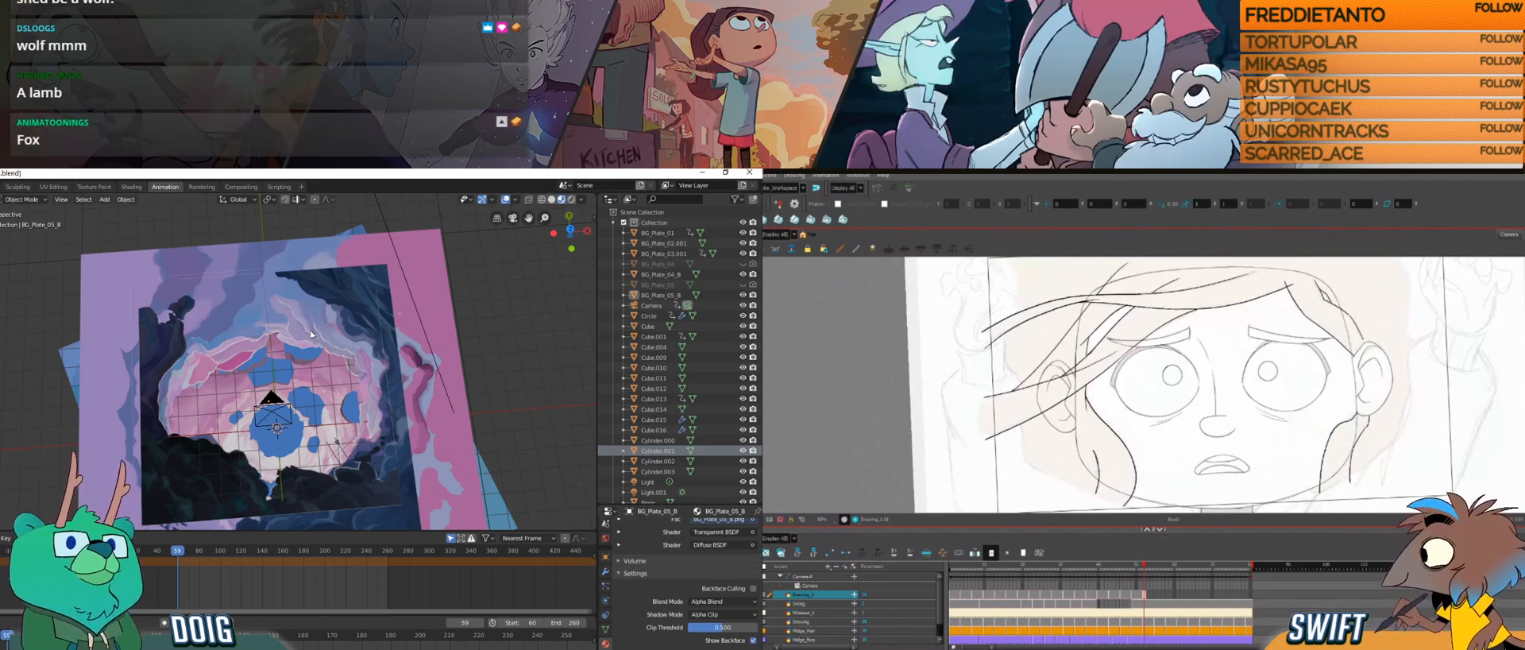
{"action": "left_click_drag", "start_coordinate": [1093, 451], "coordinate": [1096, 491]}
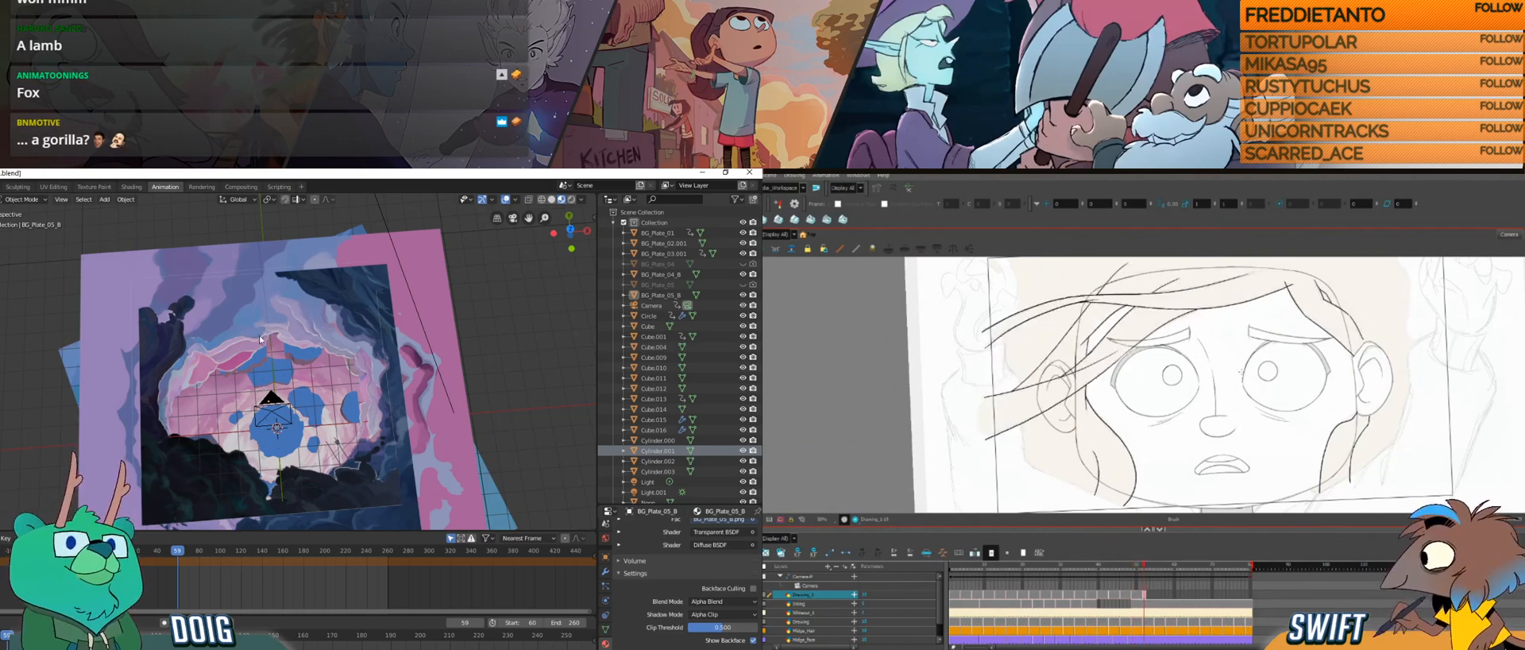
{"action": "mouse_move", "coordinate": [1237, 409]}
{"action": "left_mouse_down"}
{"action": "mouse_move", "coordinate": [1222, 403]}
{"action": "mouse_move", "coordinate": [1240, 409]}
{"action": "left_mouse_up"}
Step: Select the BG_Plate_04_B plane in Blender and inspect it obliquely, and draw a short hair strand beyond the ear in Harmony
{"action": "left_click_drag", "start_coordinate": [341, 363], "coordinate": [332, 340]}
{"action": "left_click_drag", "start_coordinate": [239, 356], "coordinate": [395, 285]}
{"action": "left_click_drag", "start_coordinate": [1170, 428], "coordinate": [1264, 439]}
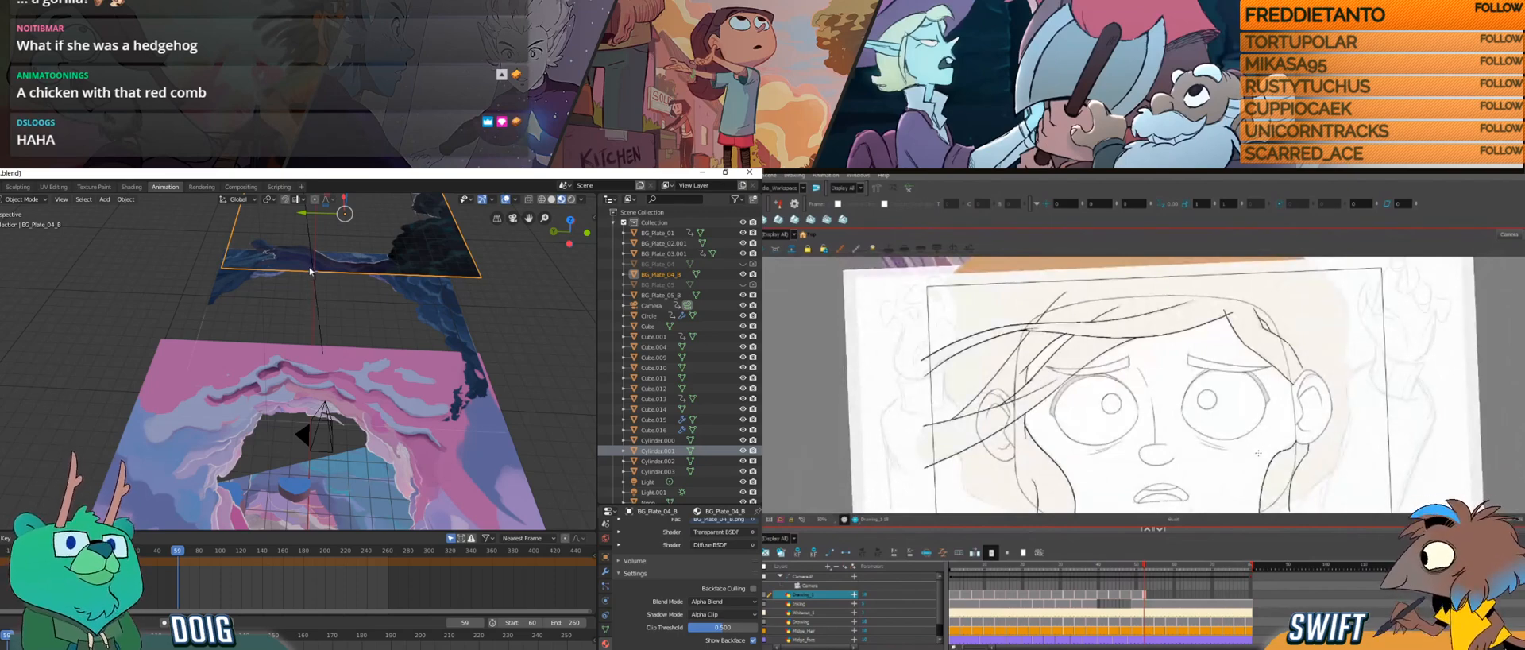
{"action": "mouse_move", "coordinate": [1273, 448]}
{"action": "left_mouse_down"}
{"action": "mouse_move", "coordinate": [1233, 458]}
{"action": "mouse_move", "coordinate": [1201, 438]}
{"action": "left_mouse_up"}
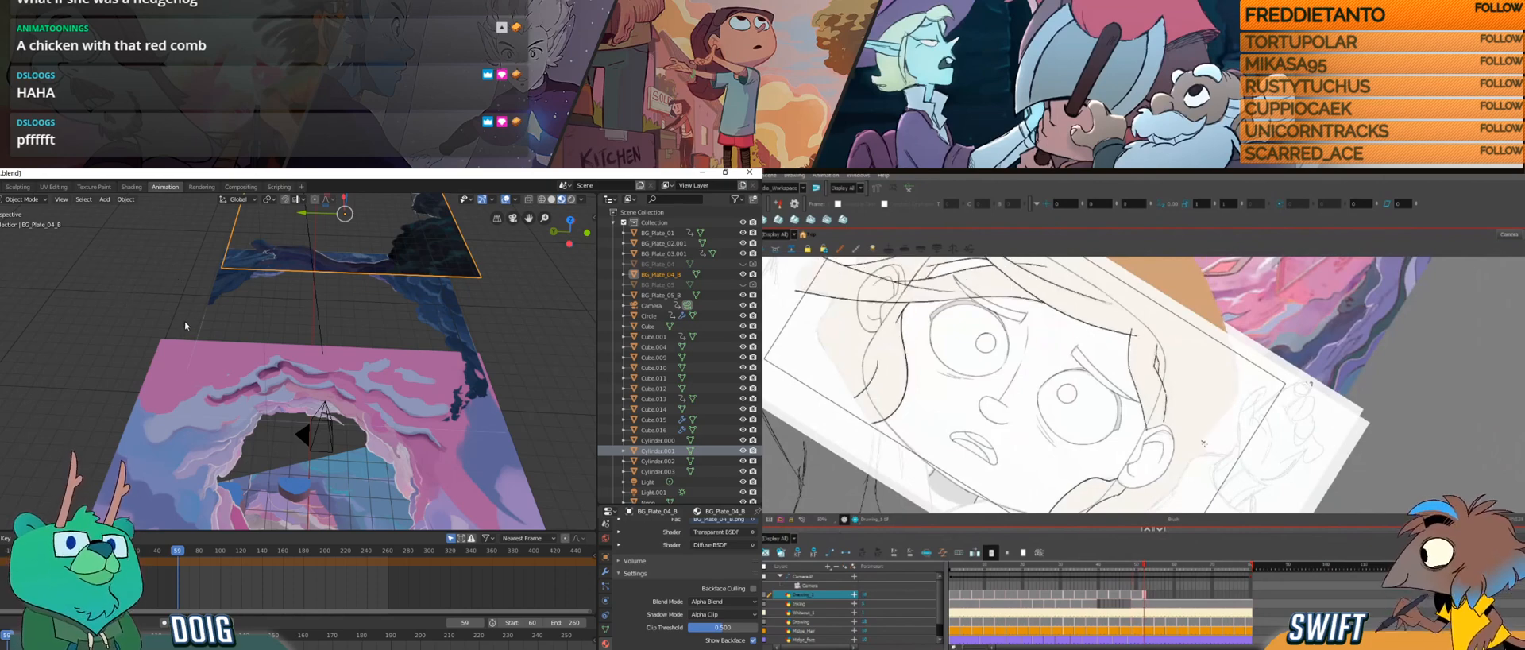
{"action": "left_click_drag", "start_coordinate": [339, 330], "coordinate": [278, 312]}
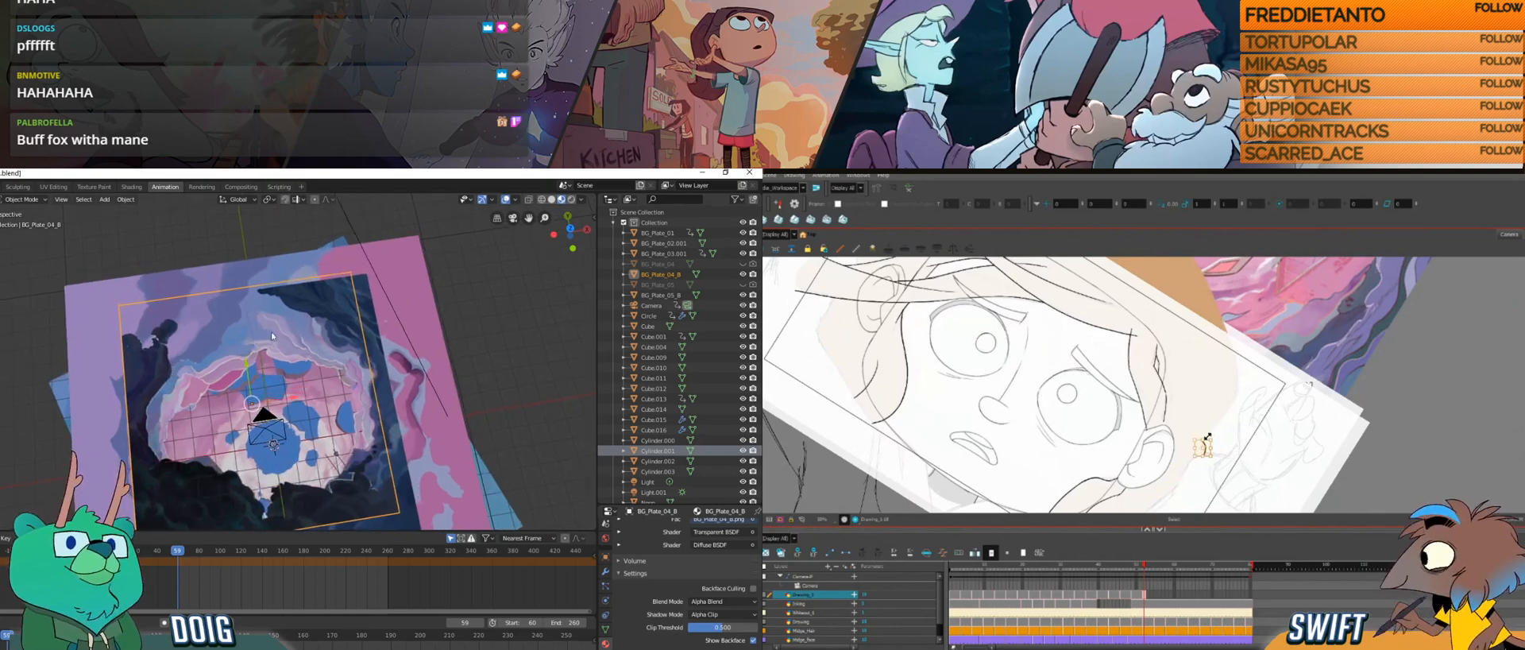
{"action": "left_click_drag", "start_coordinate": [255, 359], "coordinate": [266, 334]}
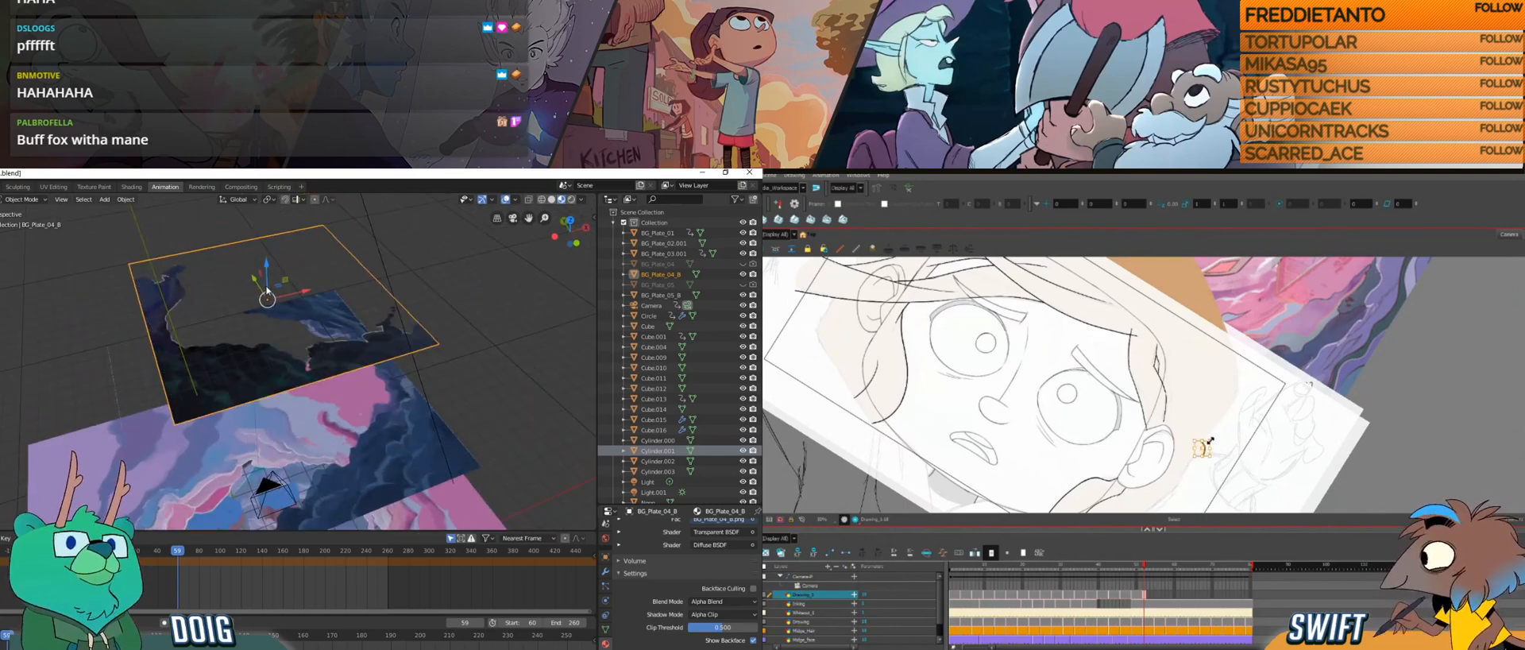
{"action": "key", "text": "ctrl+alt"}
{"action": "mouse_move", "coordinate": [1227, 445]}
{"action": "left_mouse_down"}
{"action": "mouse_move", "coordinate": [1246, 403]}
{"action": "mouse_move", "coordinate": [1217, 441]}
{"action": "left_mouse_up"}
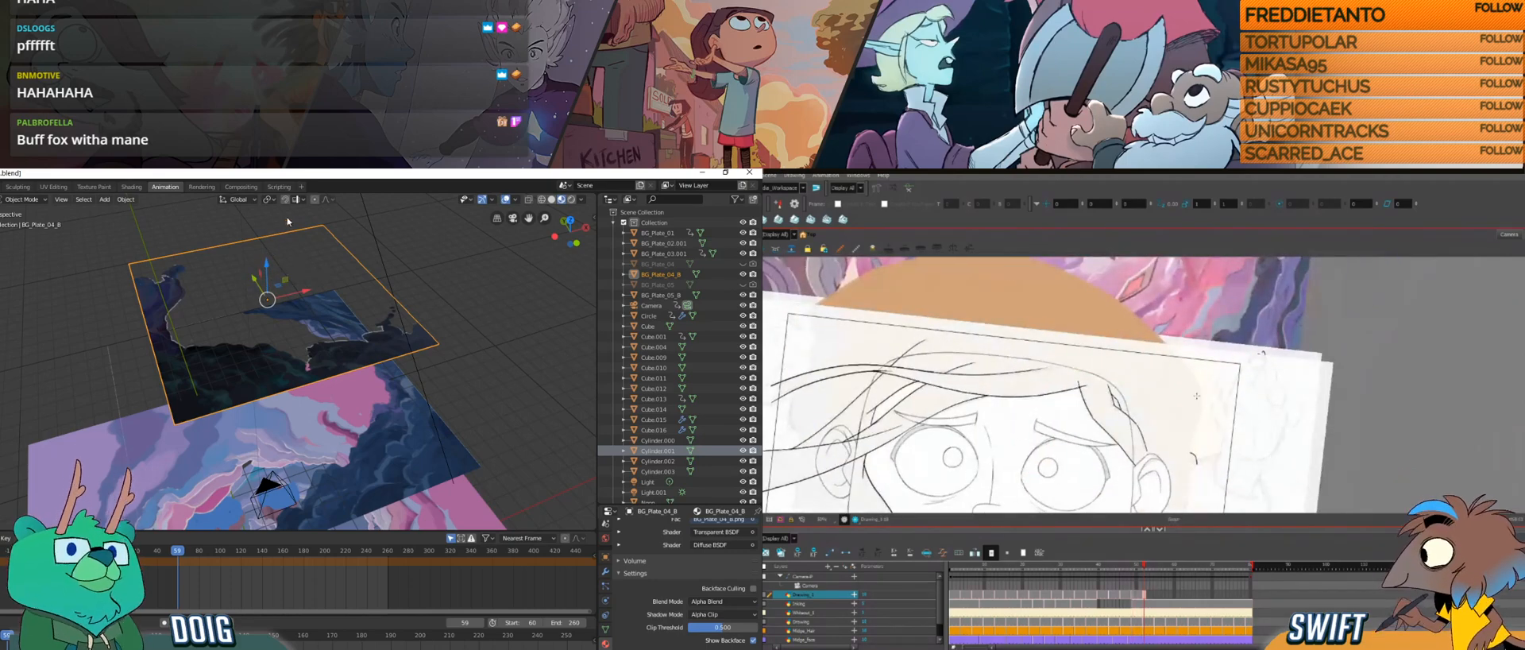
Step: Adjust the height of the BG_Plate_04_B plane slightly in Blender and check it from above the portal
{"action": "left_click_drag", "start_coordinate": [267, 263], "coordinate": [266, 262]}
{"action": "left_click", "coordinate": [267, 262]}
{"action": "key", "text": "KP_7"}
{"action": "left_click_drag", "start_coordinate": [272, 349], "coordinate": [299, 332]}
Step: Play the portal animation through the scene camera in Blender, and advance to the next hair drawing in Harmony
{"action": "left_click_drag", "start_coordinate": [1206, 428], "coordinate": [1332, 346]}
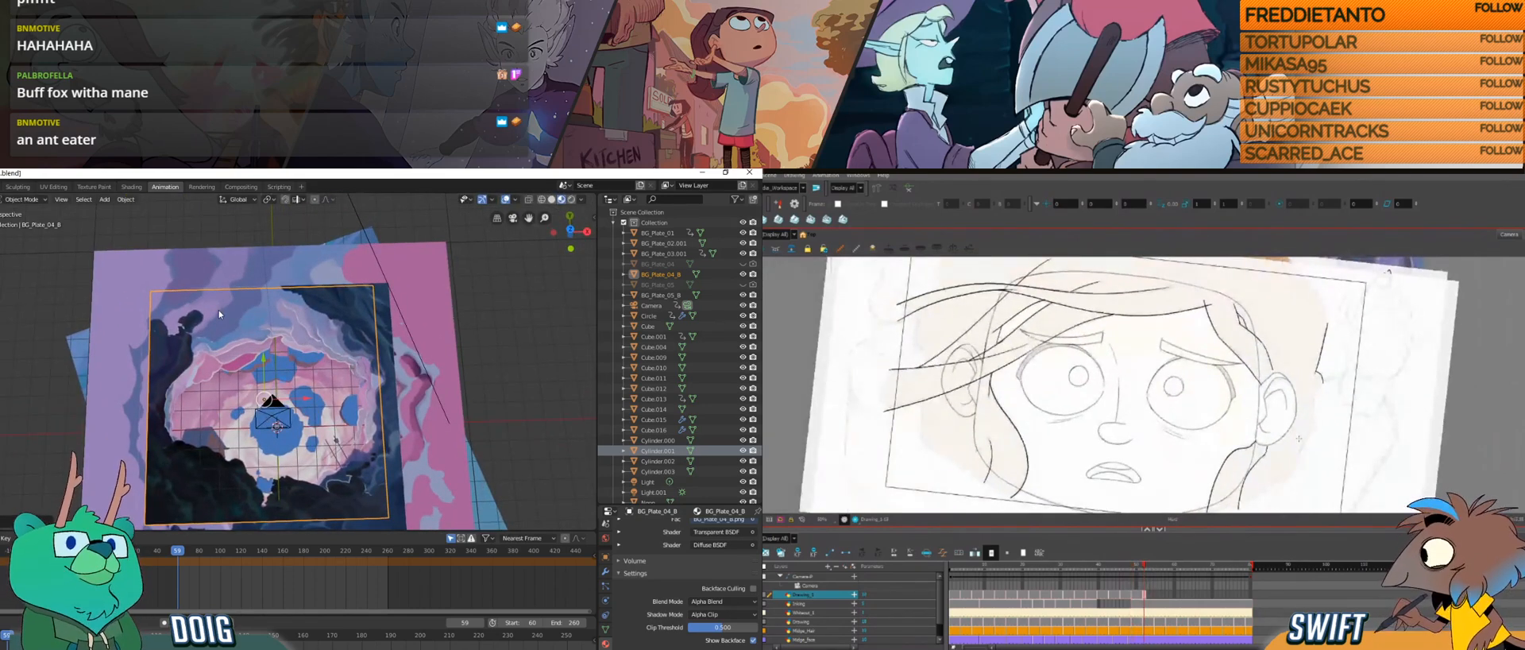
{"action": "key", "text": "KP_0"}
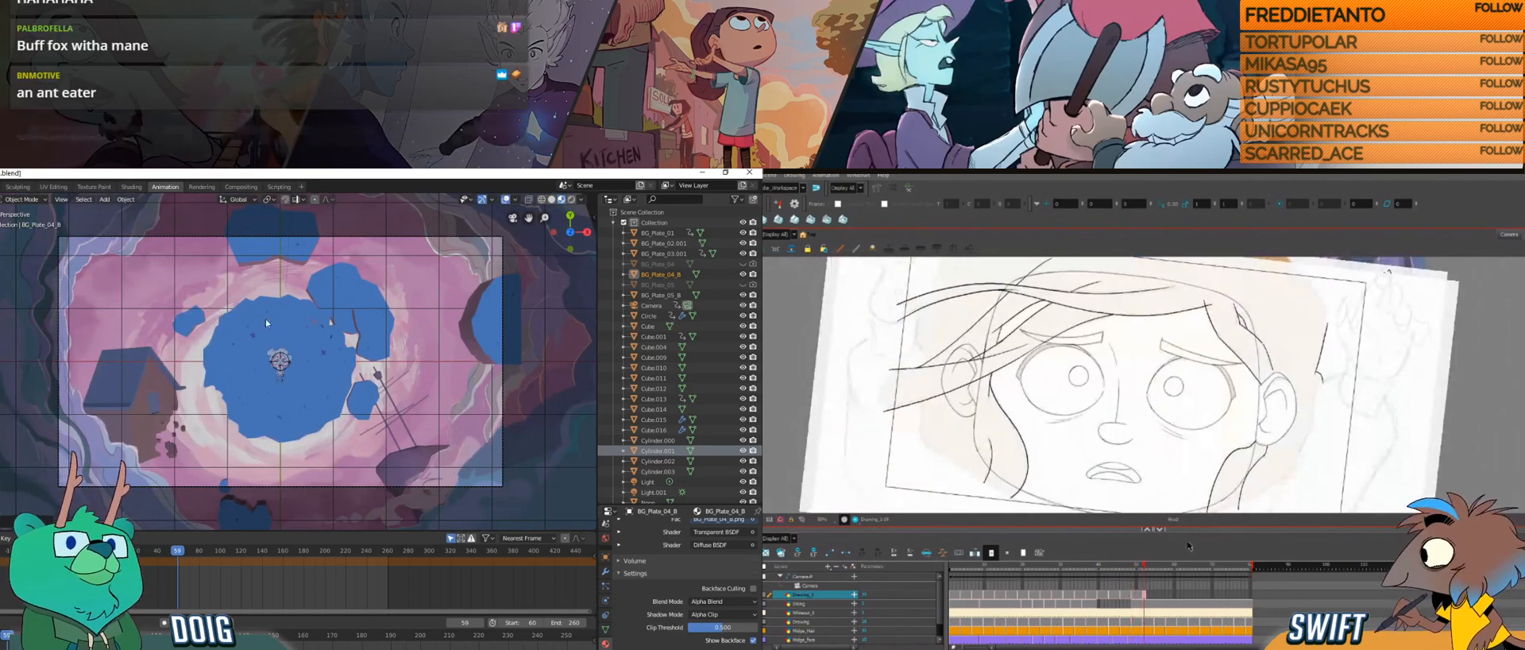
{"action": "left_click", "coordinate": [1159, 597]}
{"action": "key", "text": "space"}
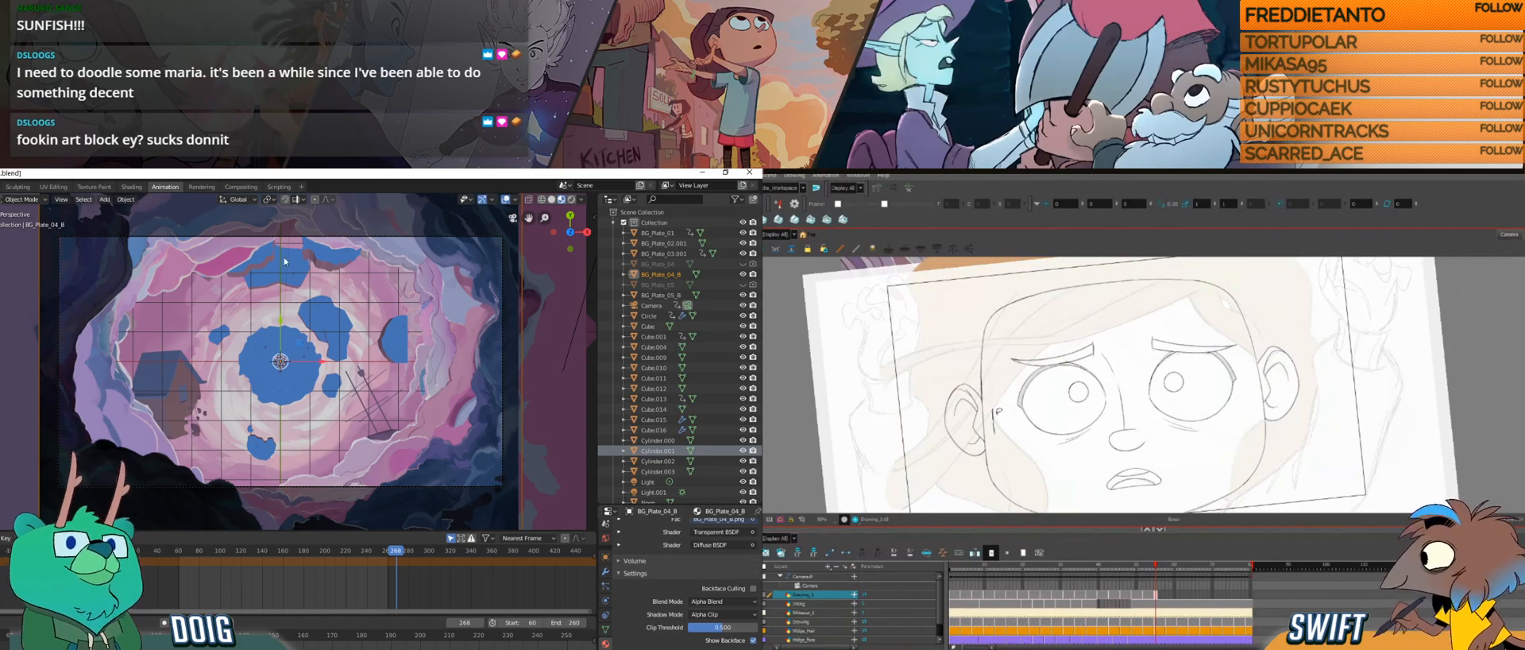
Step: Examine the portal plates through the scene camera in Blender by scrubbing from frame 60 to frame 247
{"action": "left_click_drag", "start_coordinate": [299, 373], "coordinate": [280, 396]}
{"action": "key", "text": "KP_7"}
{"action": "key", "text": "KP_0"}
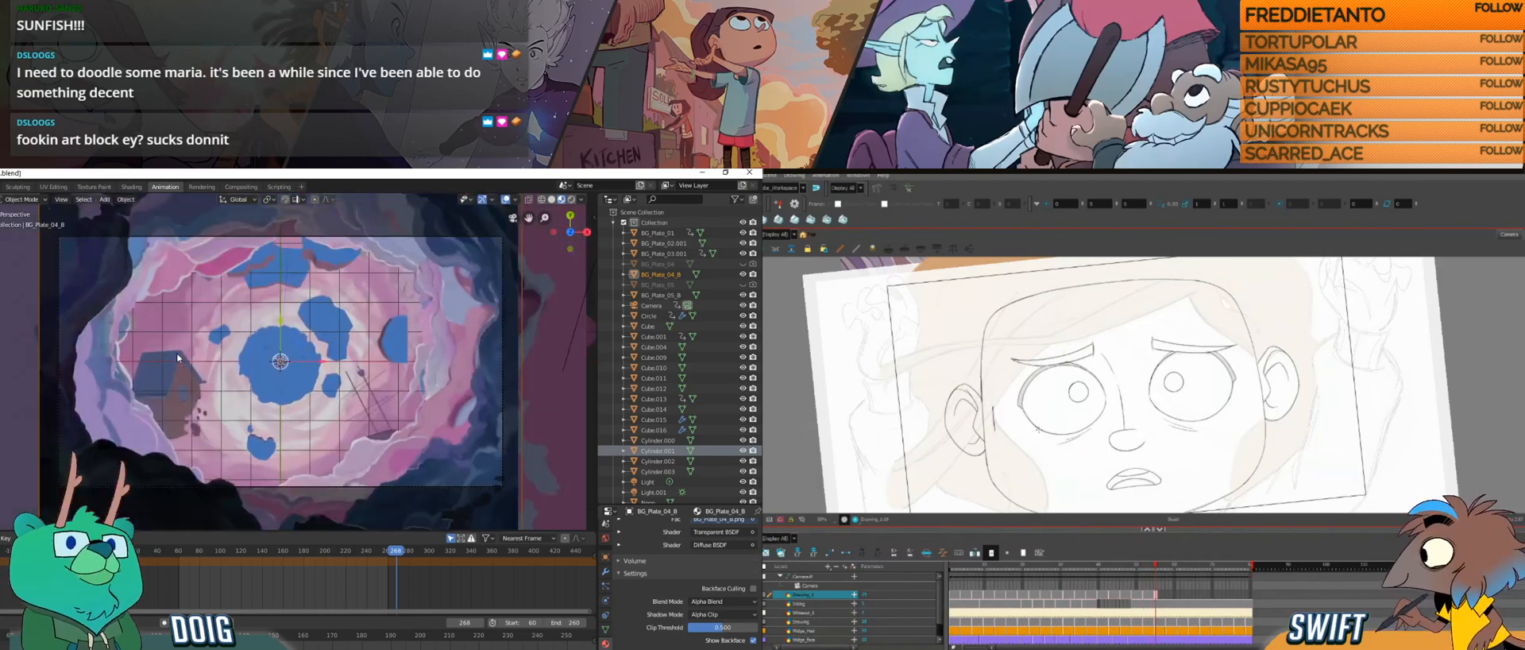
{"action": "left_click_drag", "start_coordinate": [213, 553], "coordinate": [181, 550]}
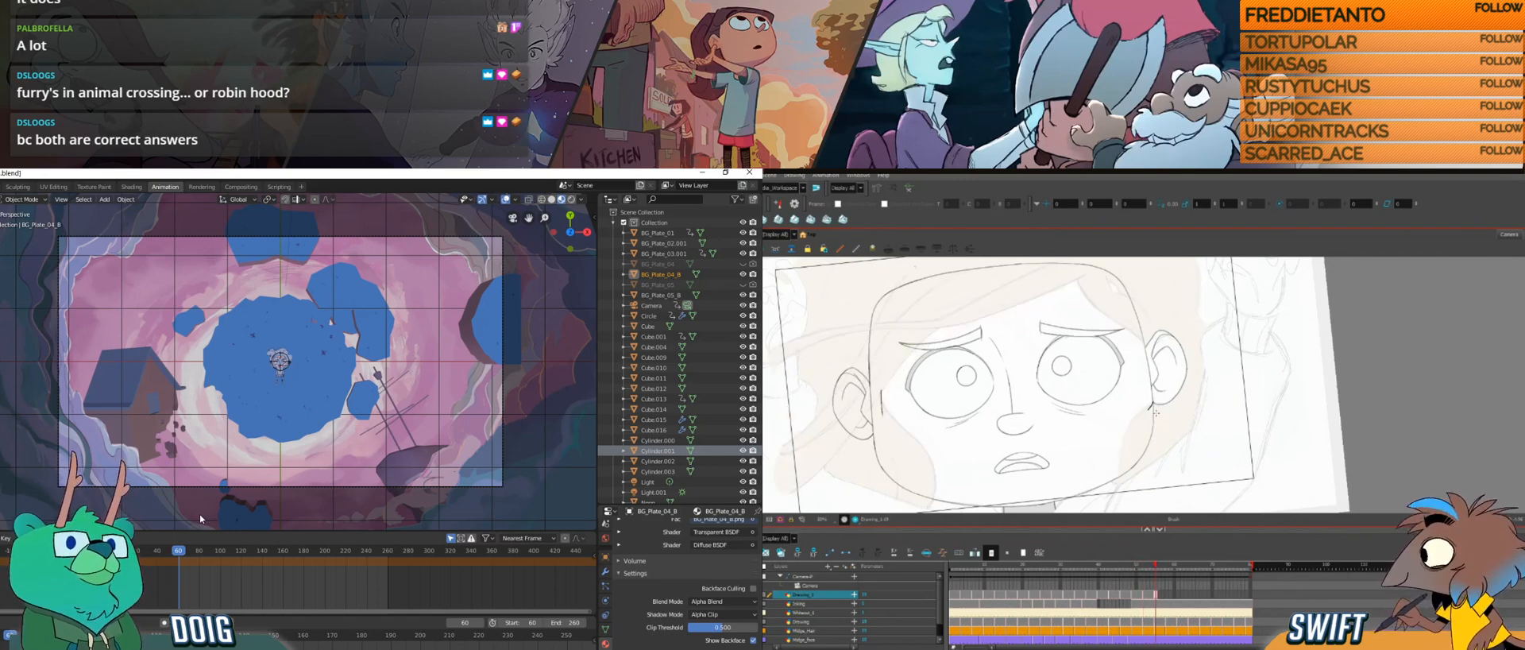
{"action": "left_click_drag", "start_coordinate": [1156, 414], "coordinate": [1173, 451]}
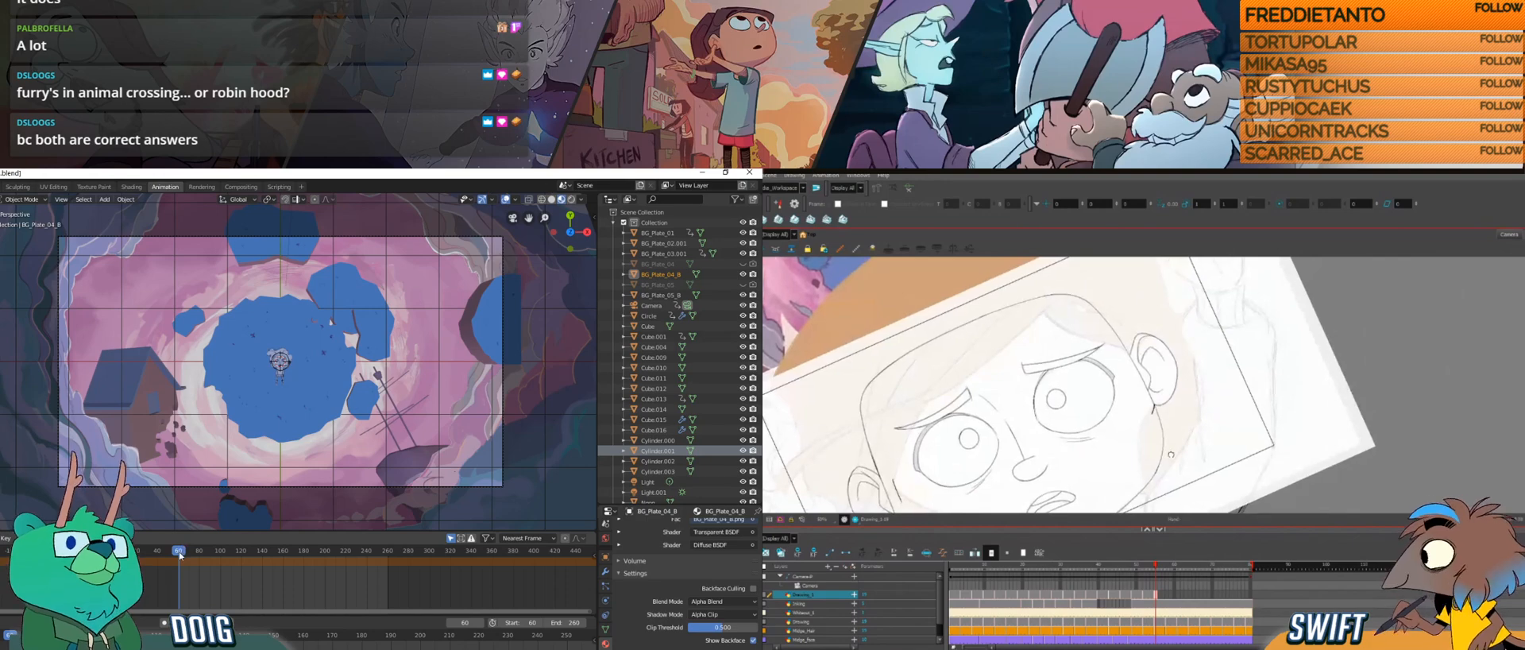
{"action": "left_click", "coordinate": [194, 551]}
{"action": "left_click_drag", "start_coordinate": [198, 552], "coordinate": [375, 538]}
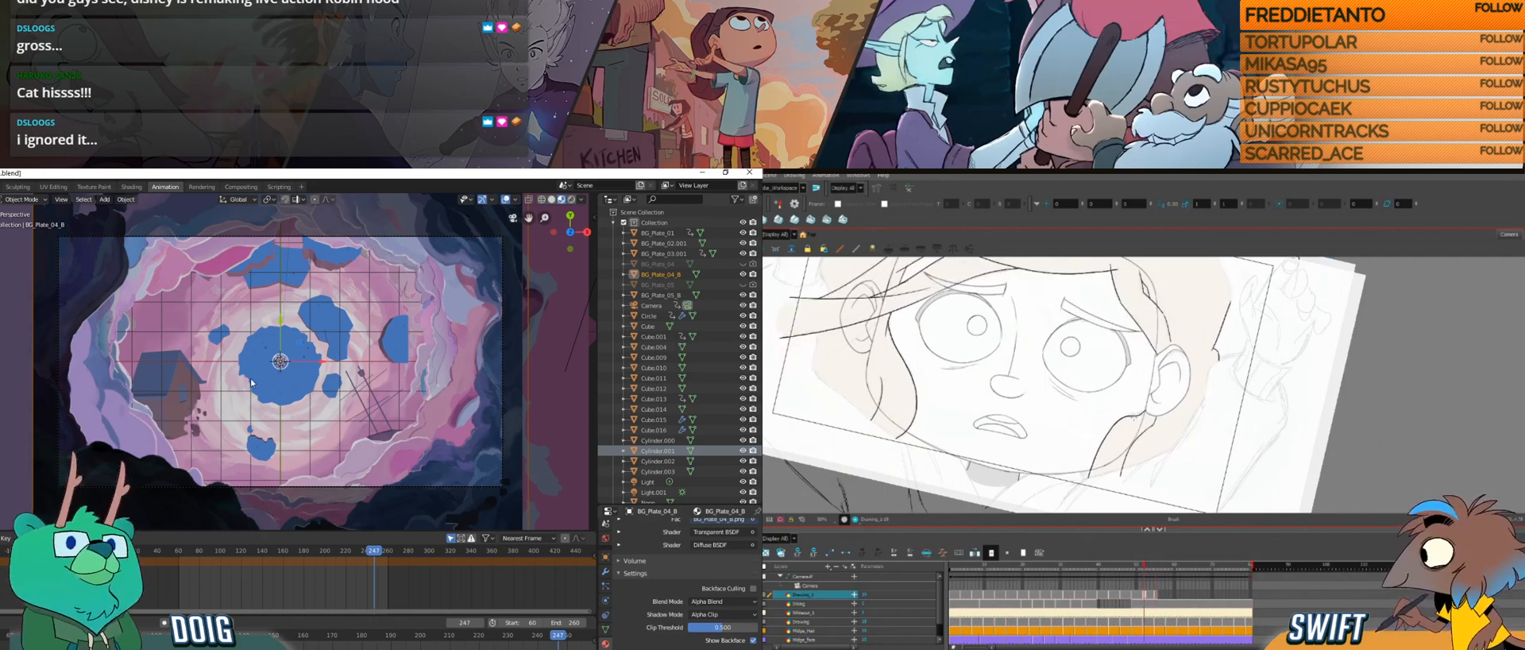
Step: Select the BG_Plate_05_B plane in Blender and key its starting rotation about the global Z axis at frame 60
{"action": "mouse_move", "coordinate": [240, 417]}
{"action": "left_mouse_down"}
{"action": "mouse_move", "coordinate": [286, 370]}
{"action": "mouse_move", "coordinate": [202, 365]}
{"action": "mouse_move", "coordinate": [306, 356]}
{"action": "mouse_move", "coordinate": [289, 376]}
{"action": "left_mouse_up"}
{"action": "left_click", "coordinate": [365, 462]}
{"action": "mouse_move", "coordinate": [206, 551]}
{"action": "left_mouse_down"}
{"action": "mouse_move", "coordinate": [190, 554]}
{"action": "mouse_move", "coordinate": [264, 551]}
{"action": "mouse_move", "coordinate": [181, 551]}
{"action": "left_mouse_up"}
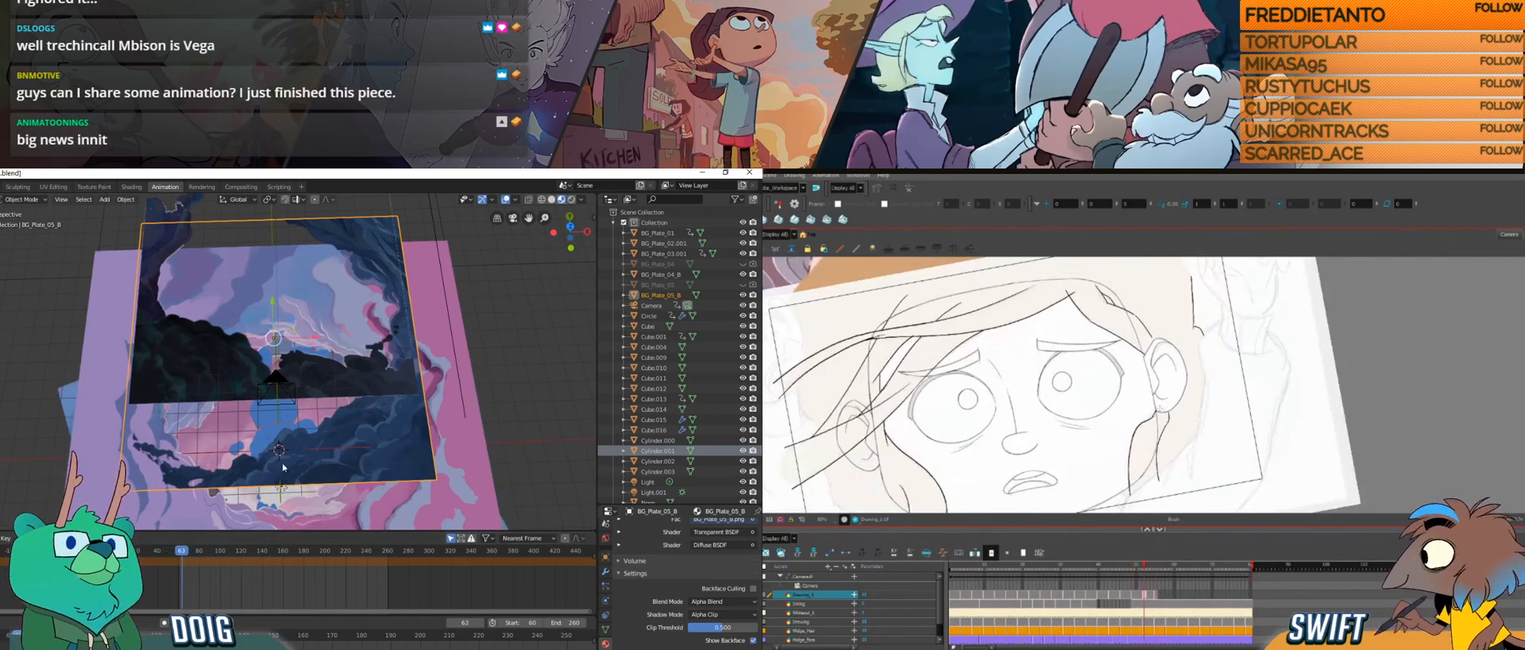
{"action": "left_click_drag", "start_coordinate": [333, 463], "coordinate": [318, 413]}
{"action": "left_click", "coordinate": [176, 554]}
{"action": "left_click", "coordinate": [179, 551]}
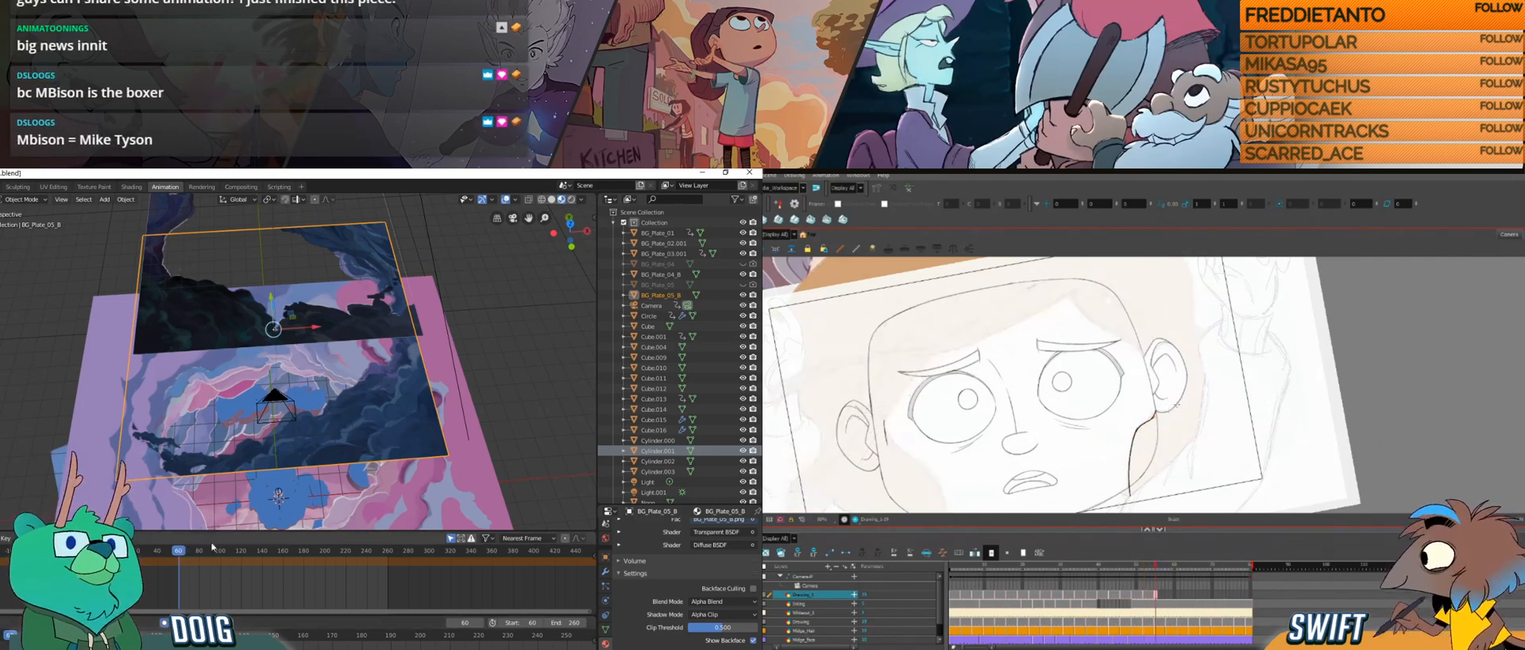
{"action": "key", "text": "r"}
{"action": "key", "text": "z"}
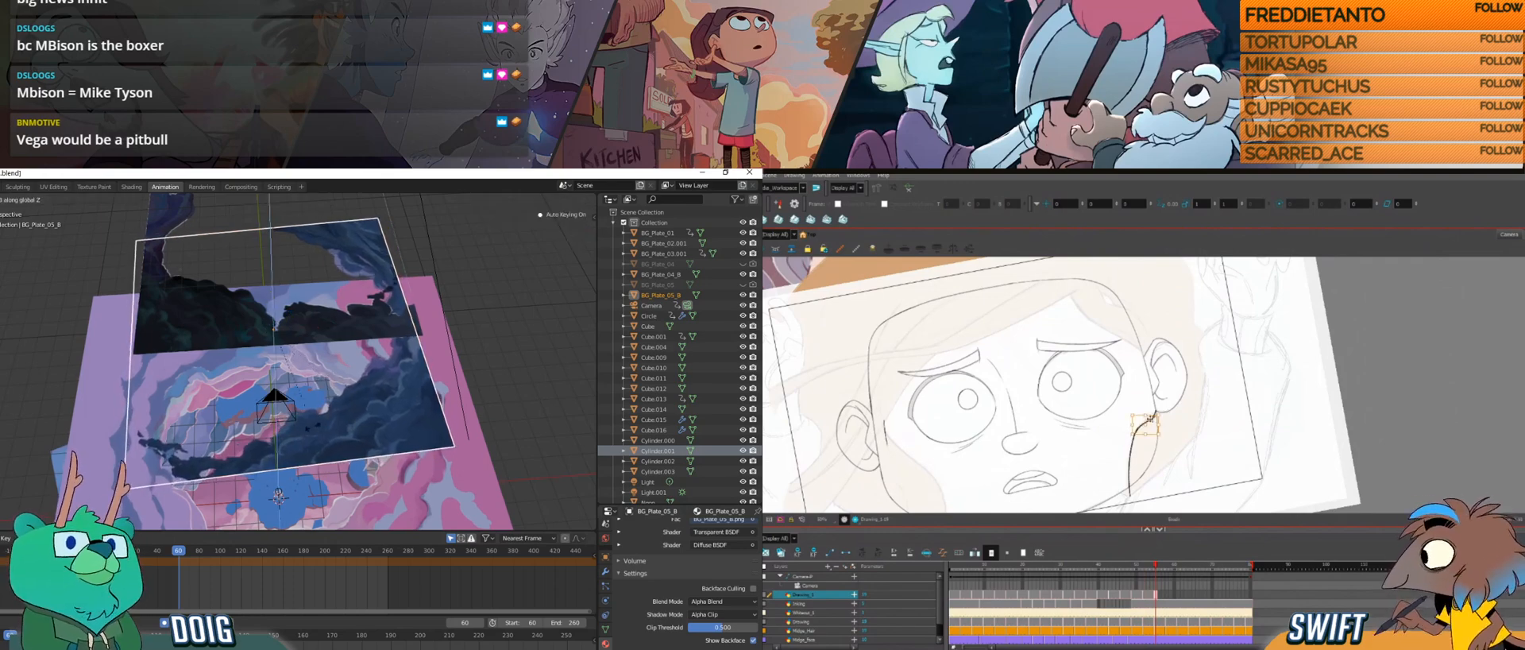
{"action": "left_click", "coordinate": [222, 363]}
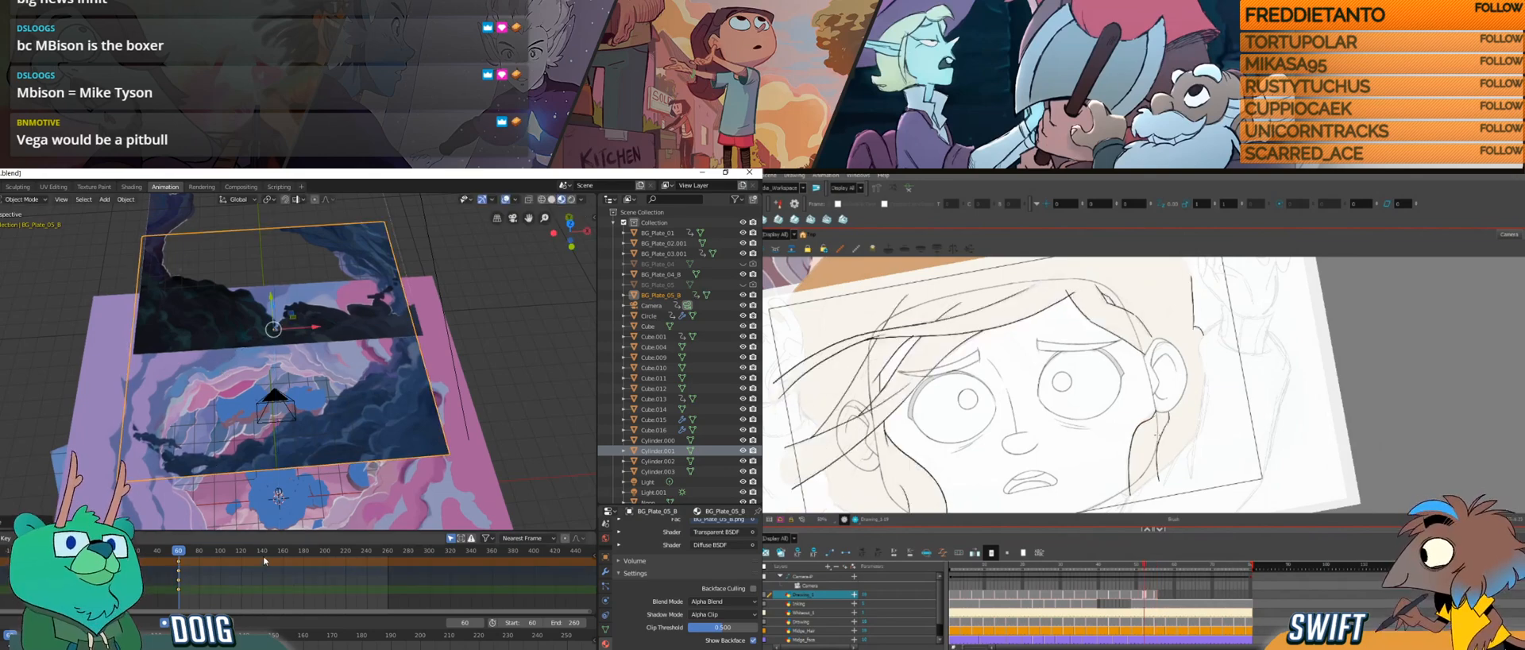
Step: Rotate BG_Plate_05_B about the Z axis at frame 260 to key its spin, and adjust the strand below the ear in Harmony
{"action": "left_click_drag", "start_coordinate": [278, 554], "coordinate": [359, 560]}
{"action": "left_click", "coordinate": [392, 554]}
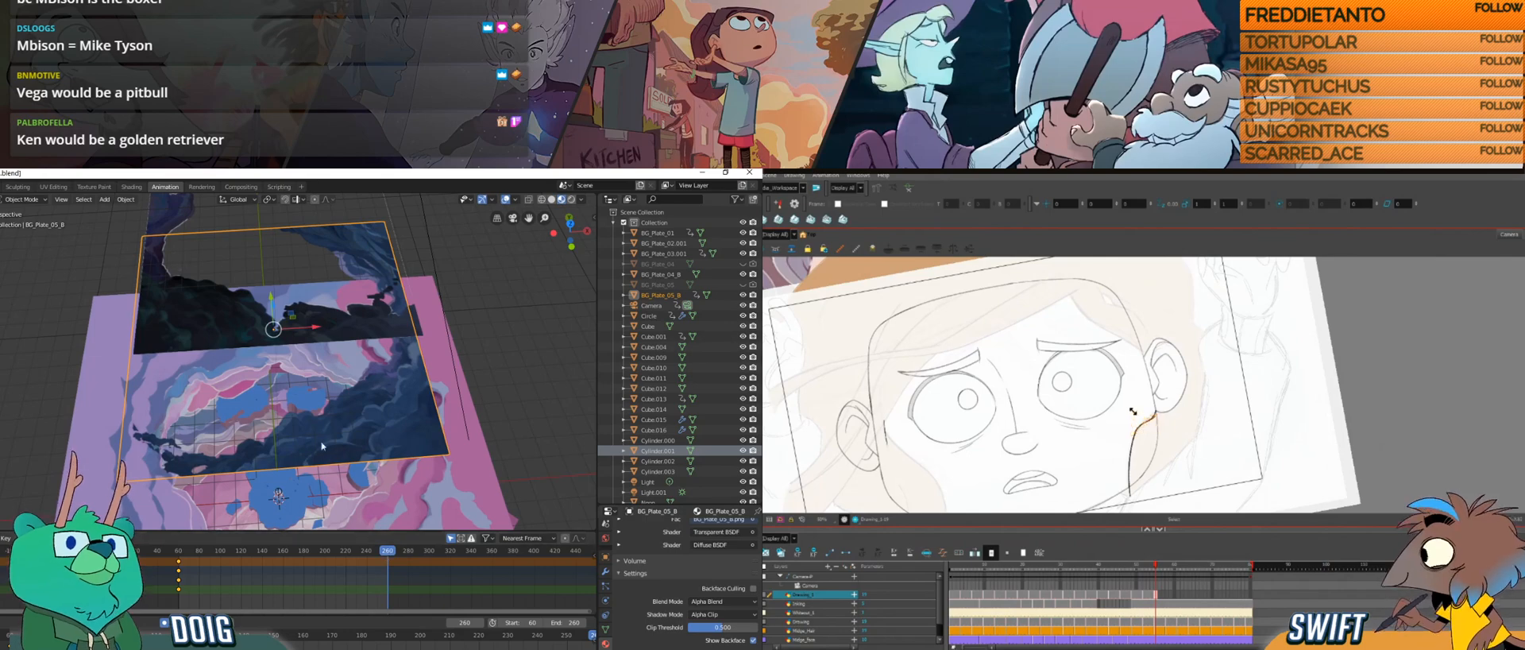
{"action": "key", "text": "s"}
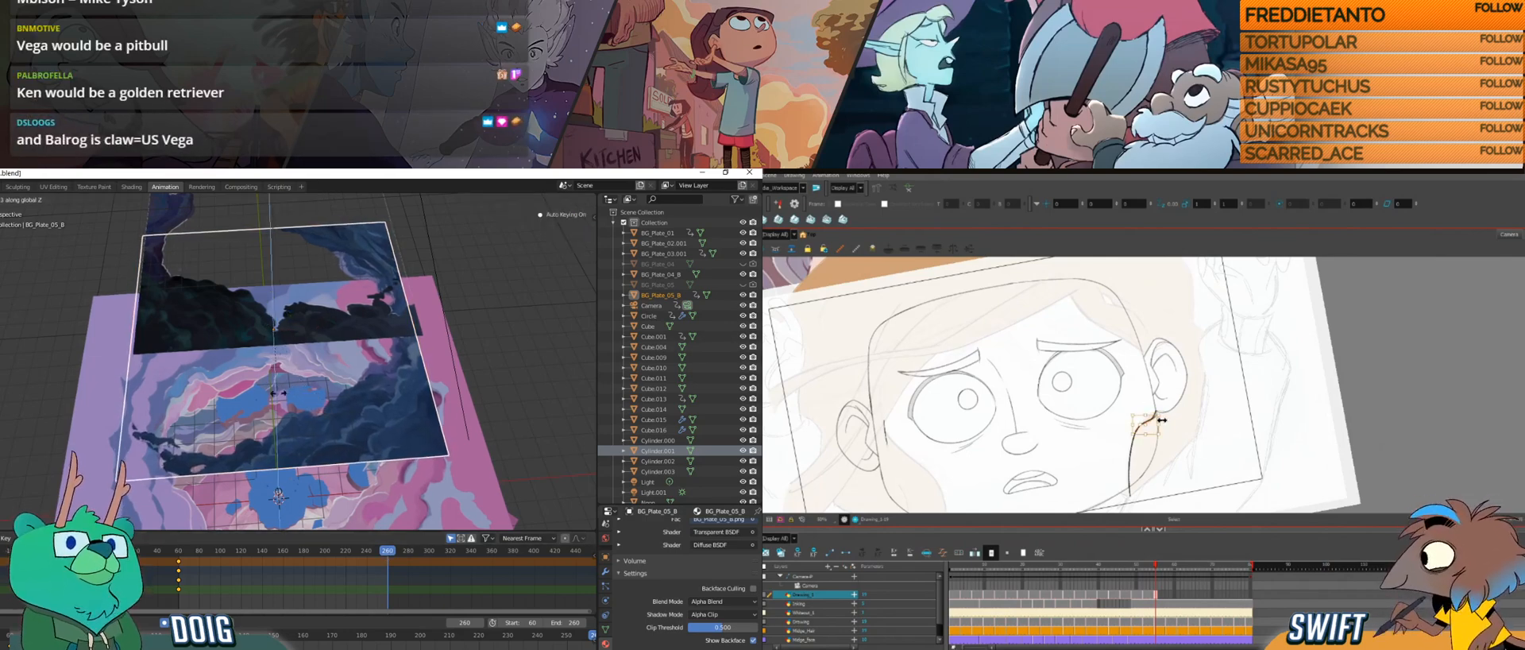
{"action": "key", "text": "g"}
{"action": "key", "text": "g"}
{"action": "left_click_drag", "start_coordinate": [1163, 432], "coordinate": [1147, 436]}
{"action": "left_click", "coordinate": [278, 337]}
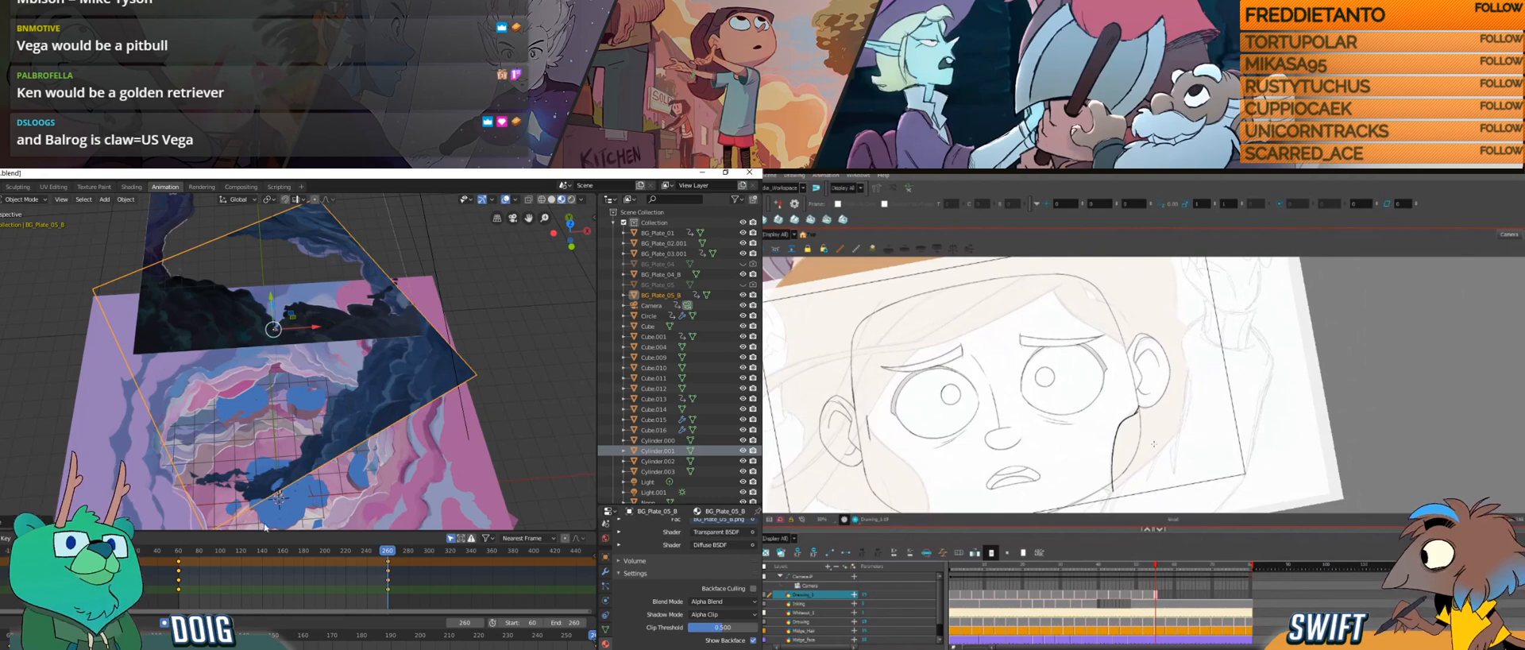
{"action": "left_click_drag", "start_coordinate": [189, 555], "coordinate": [298, 554]}
Step: Select the BG_Plate_04_B plane and key its starting rotation about the global Z axis at frame 60
{"action": "left_click", "coordinate": [189, 348]}
{"action": "left_click_drag", "start_coordinate": [197, 560], "coordinate": [181, 553]}
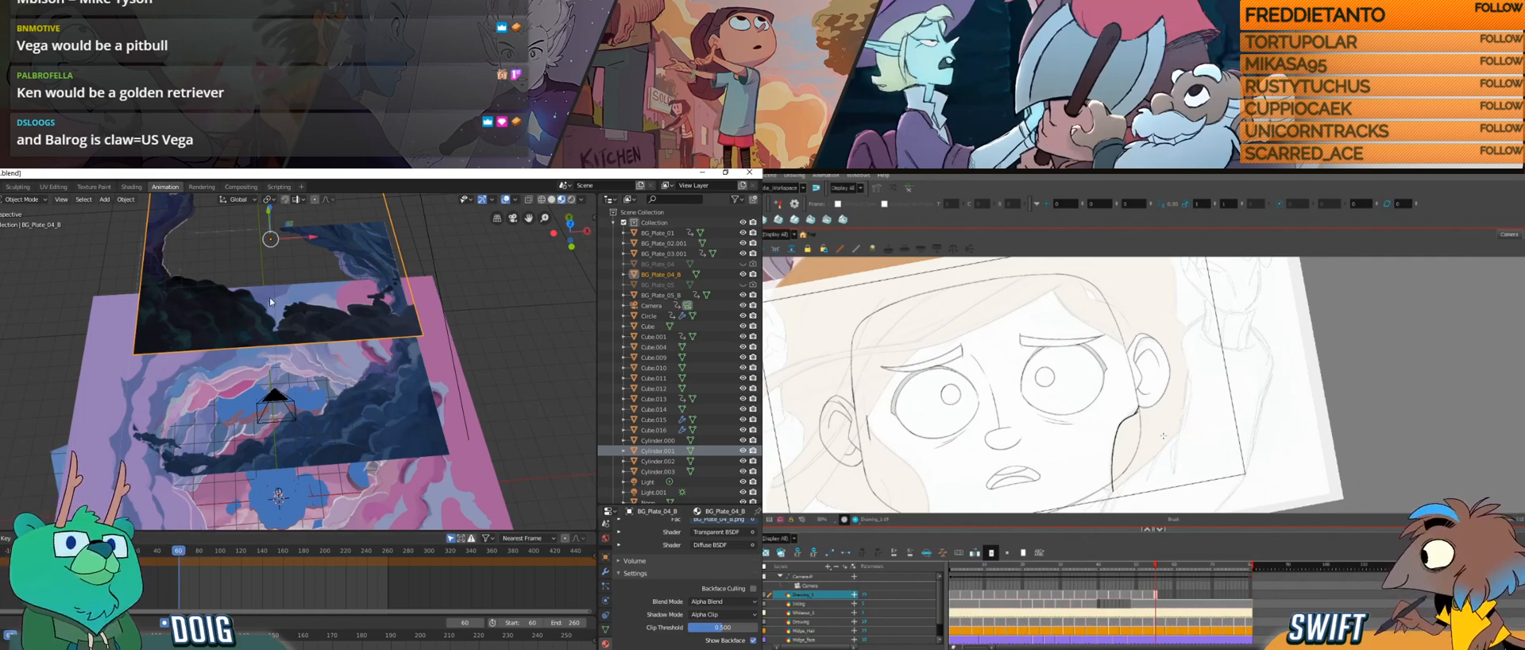
{"action": "left_click_drag", "start_coordinate": [274, 312], "coordinate": [291, 342]}
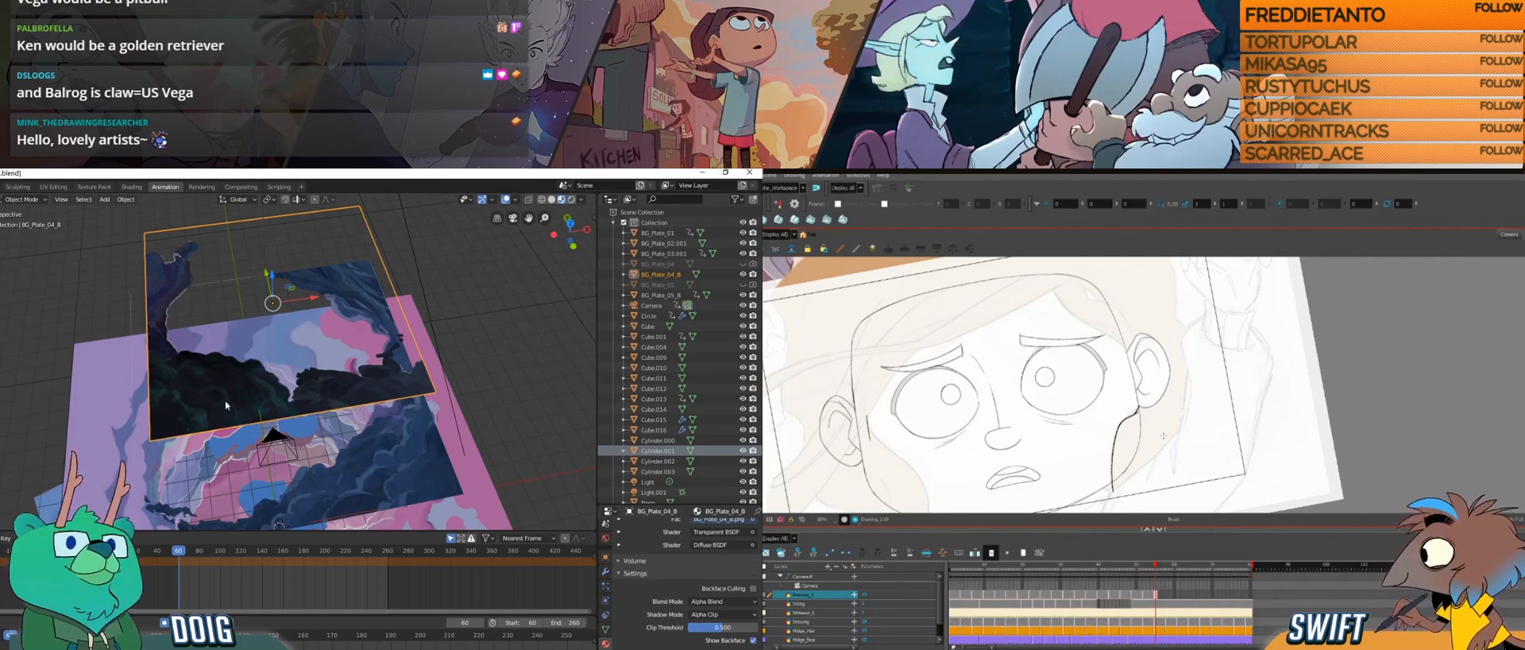
{"action": "key", "text": "r"}
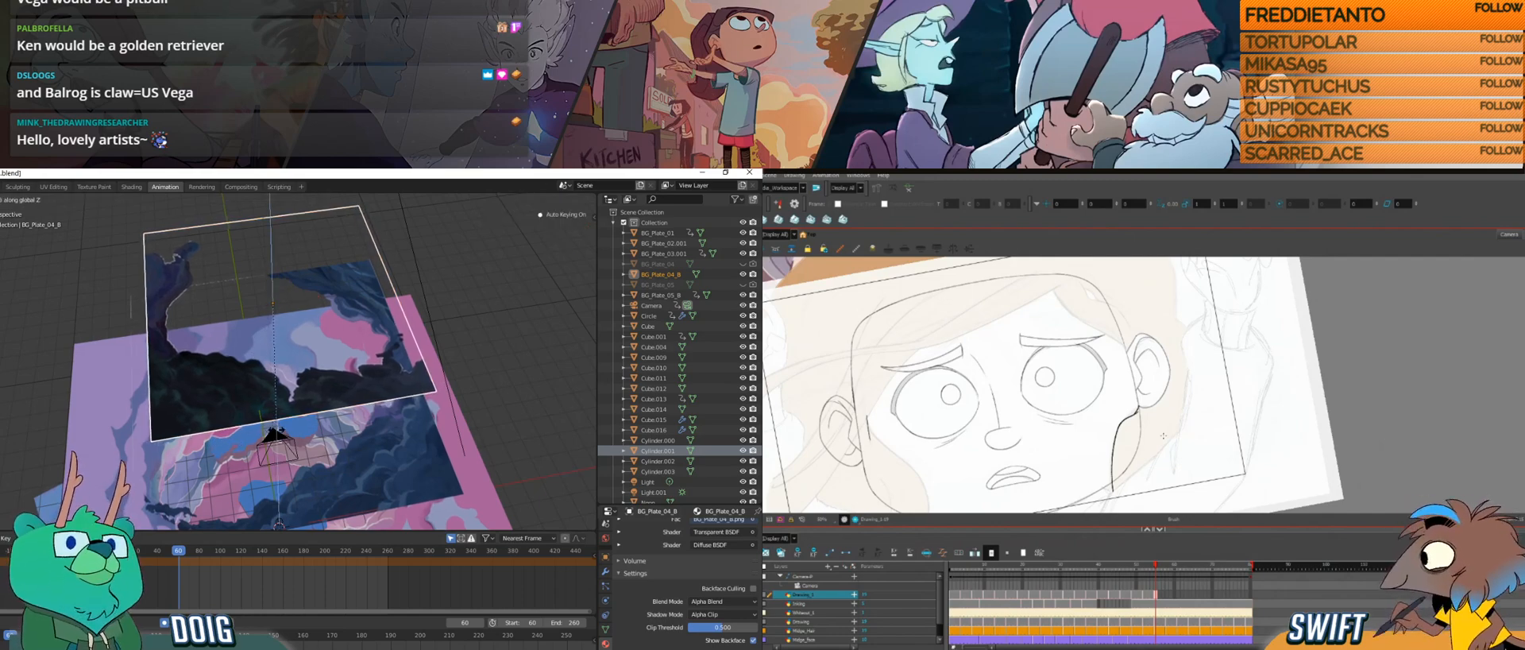
{"action": "left_click", "coordinate": [221, 522]}
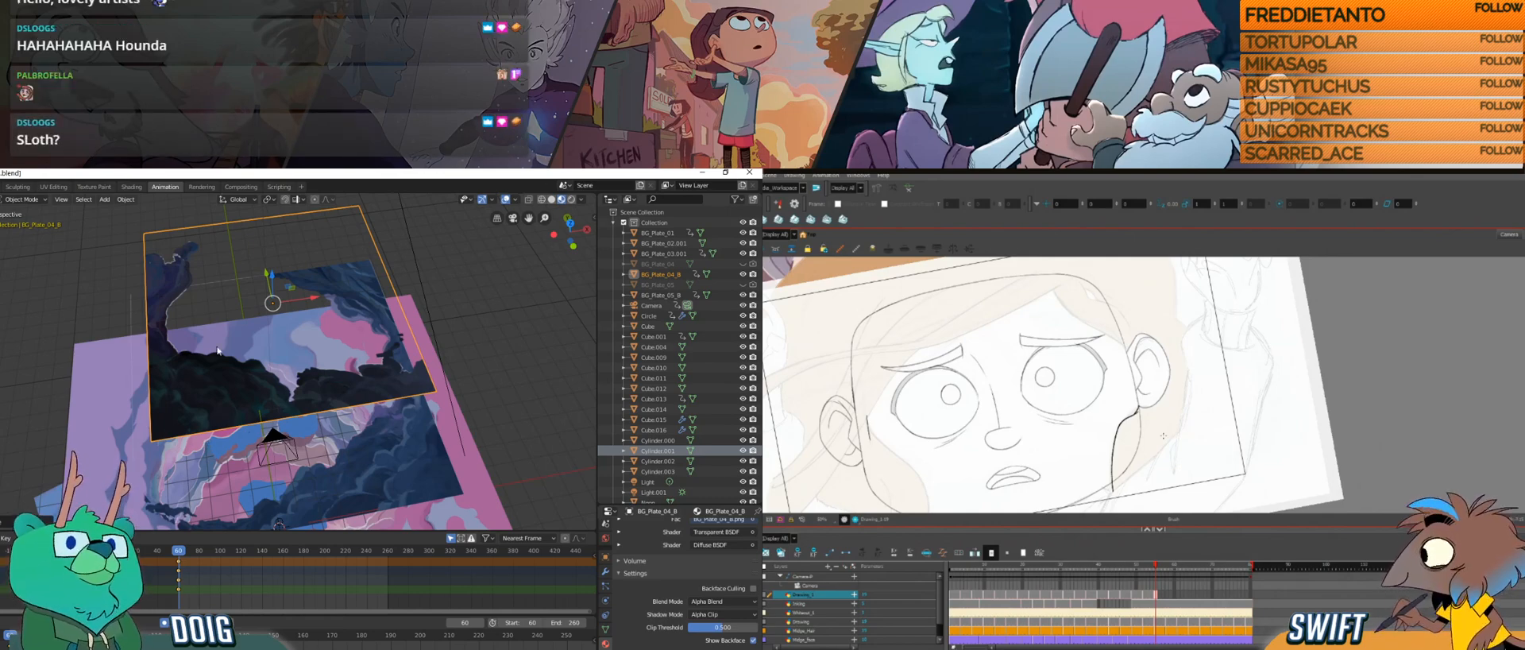
Step: Rotate BG_Plate_04_B about the global Z axis at frame 258 to key its spin, and scrub back to frame 60
{"action": "left_click_drag", "start_coordinate": [292, 554], "coordinate": [385, 551]}
{"action": "key", "text": "g"}
{"action": "key", "text": "z"}
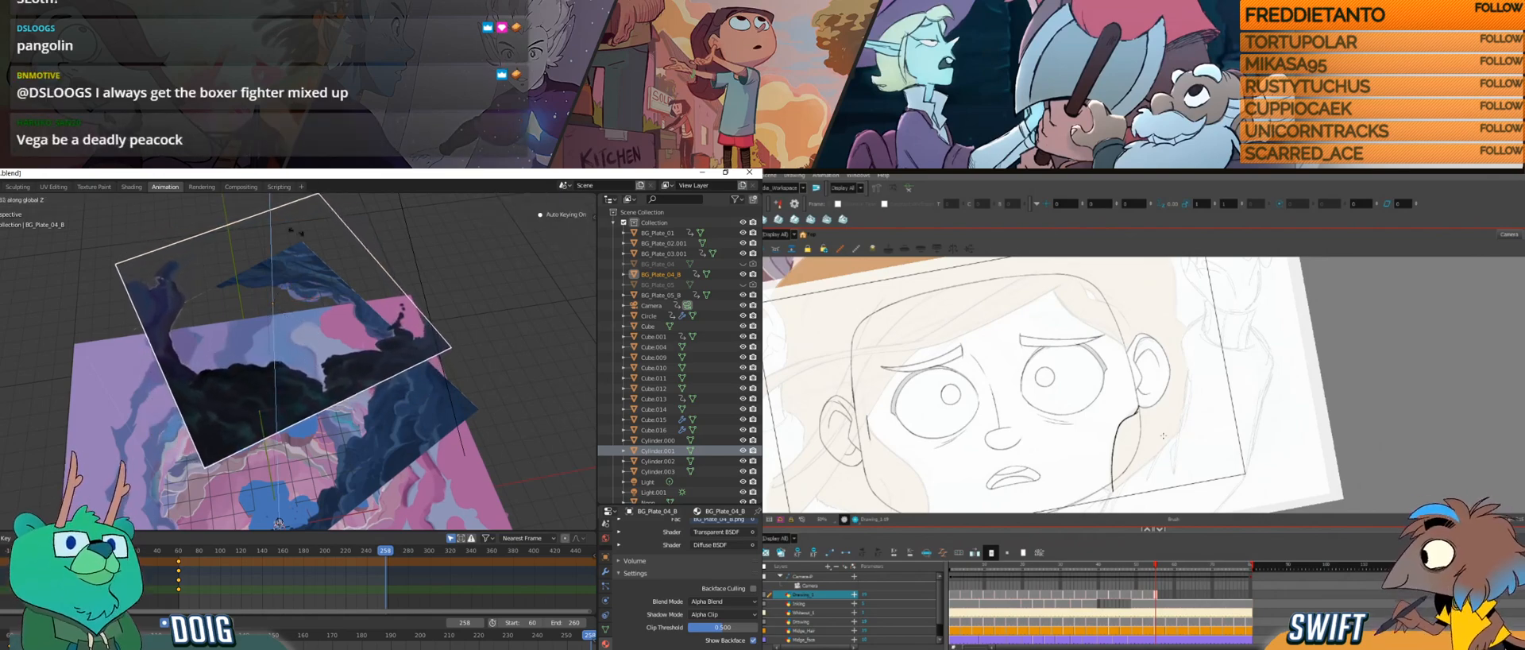
{"action": "left_click", "coordinate": [190, 342]}
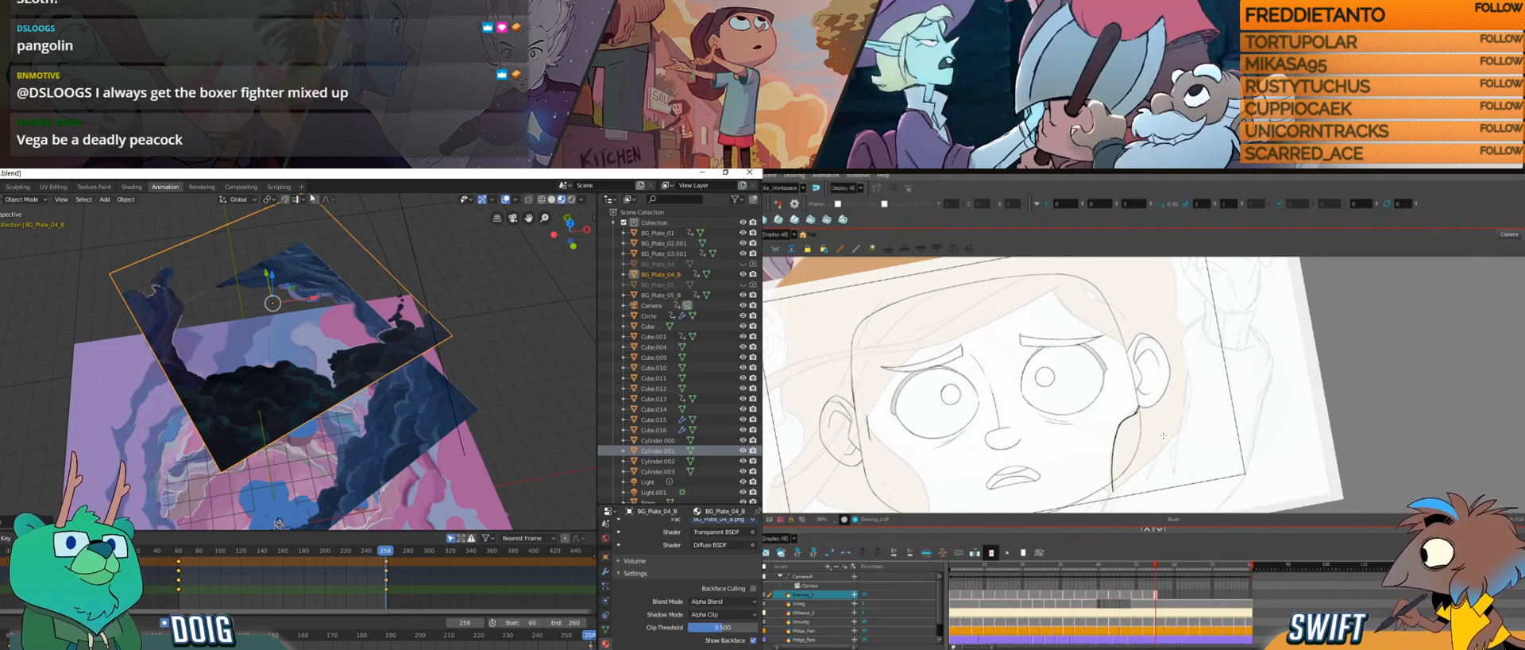
{"action": "mouse_move", "coordinate": [189, 558]}
{"action": "left_mouse_down"}
{"action": "mouse_move", "coordinate": [284, 556]}
{"action": "mouse_move", "coordinate": [189, 545]}
{"action": "left_mouse_up"}
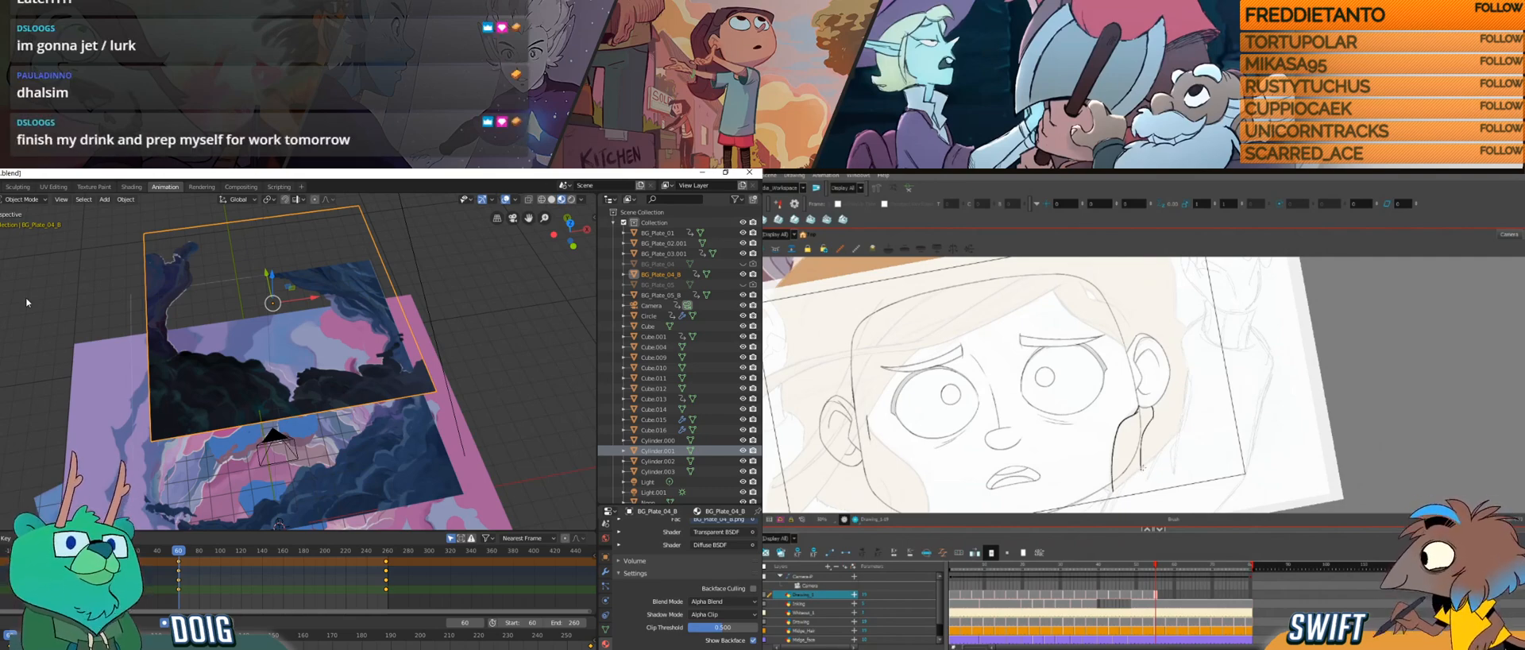
Step: Play the rotating plates through the scene camera from frame 35 in Blender, with the Harmony canvas turned slightly
{"action": "key", "text": "ctrl+alt"}
{"action": "left_click_drag", "start_coordinate": [1153, 455], "coordinate": [1146, 455]}
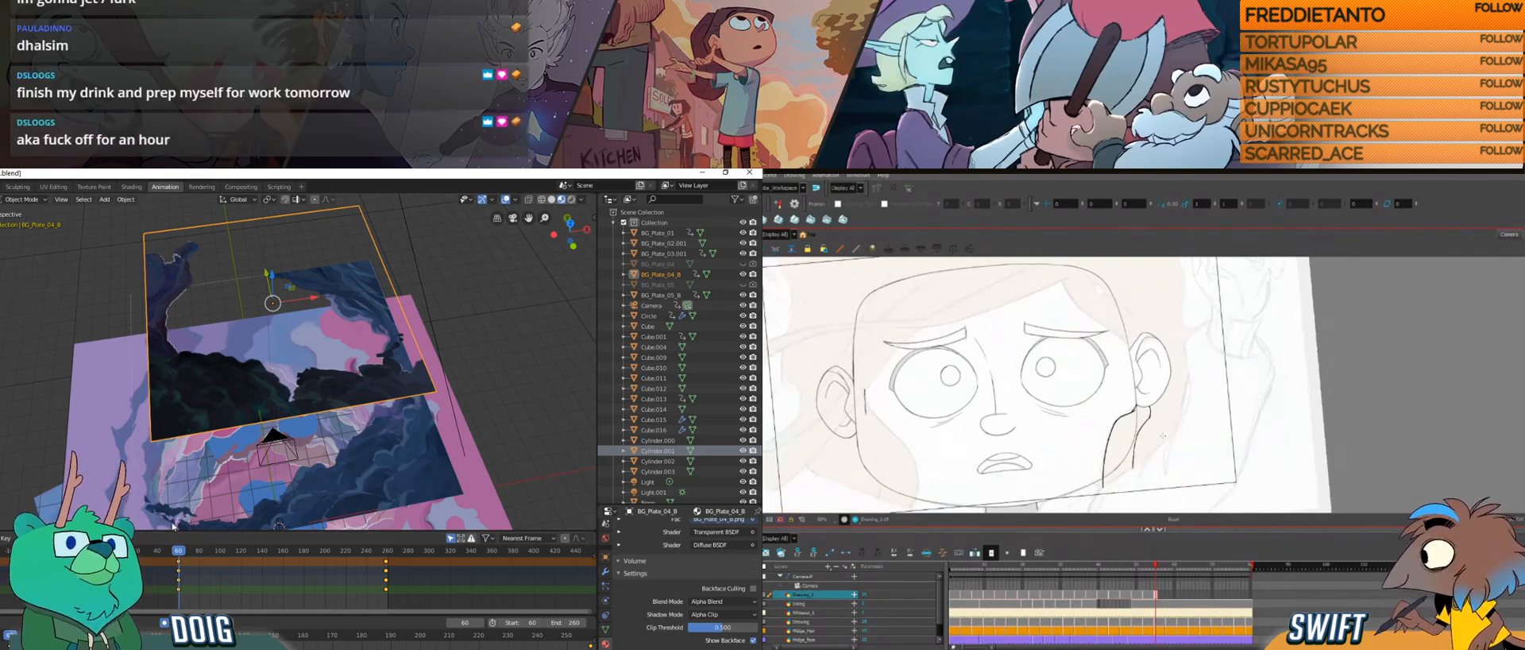
{"action": "left_click", "coordinate": [206, 552]}
{"action": "mouse_move", "coordinate": [206, 554]}
{"action": "left_mouse_down"}
{"action": "mouse_move", "coordinate": [363, 551]}
{"action": "mouse_move", "coordinate": [152, 551]}
{"action": "left_mouse_up"}
{"action": "scroll", "coordinate": [278, 398], "scroll_direction": "up", "scroll_amount": 5}
{"action": "key", "text": "KP_0"}
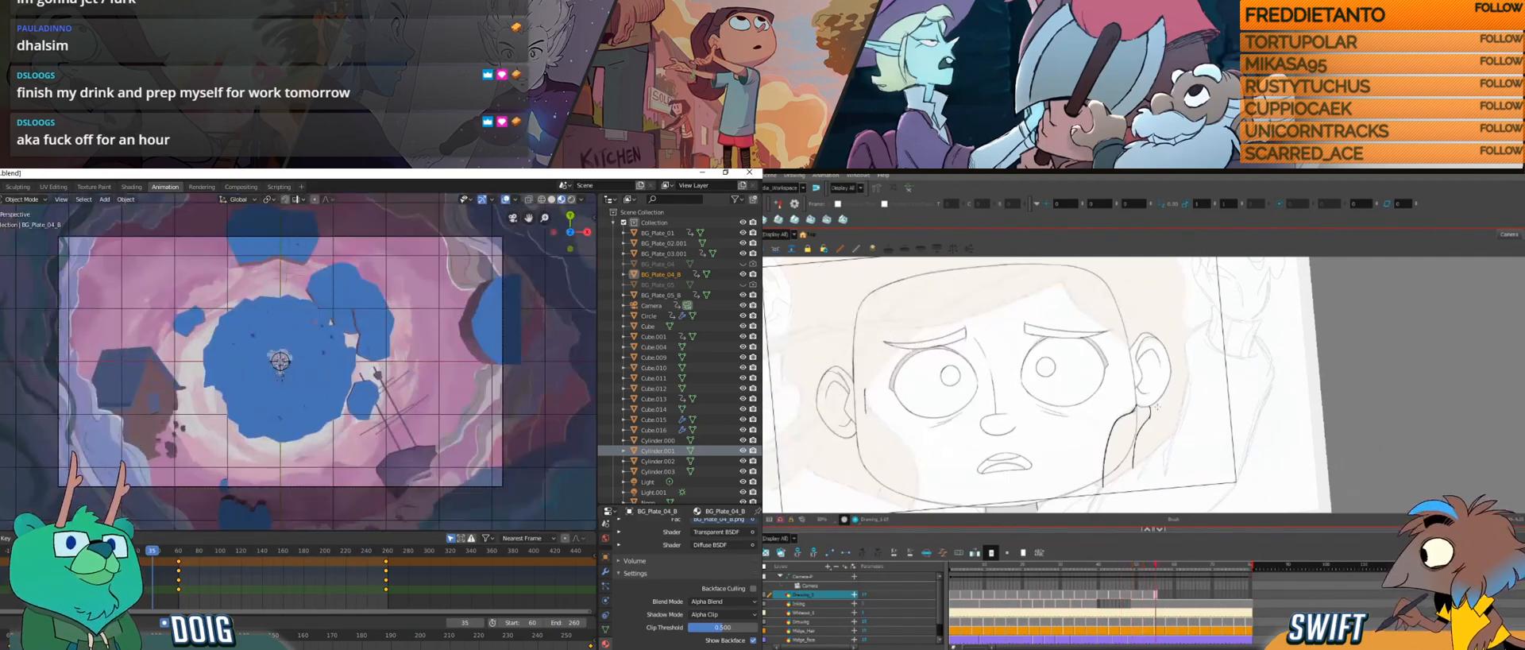
{"action": "key", "text": "space"}
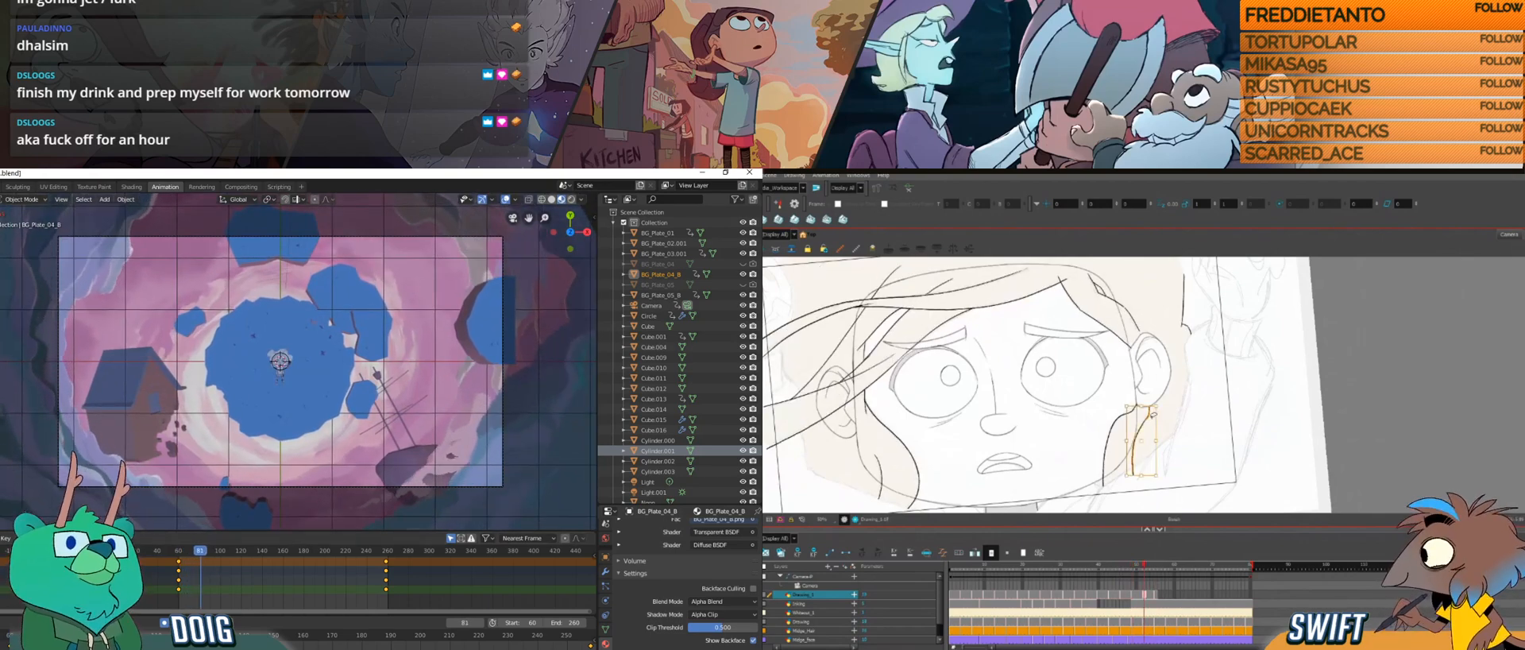
Step: Examine the motion of the hair strands across the neighbouring Harmony drawings while the rotating plates play in Blender
{"action": "key", "text": "alt+b"}
{"action": "key", "text": "g"}
{"action": "key", "text": "g"}
{"action": "key", "text": "f"}
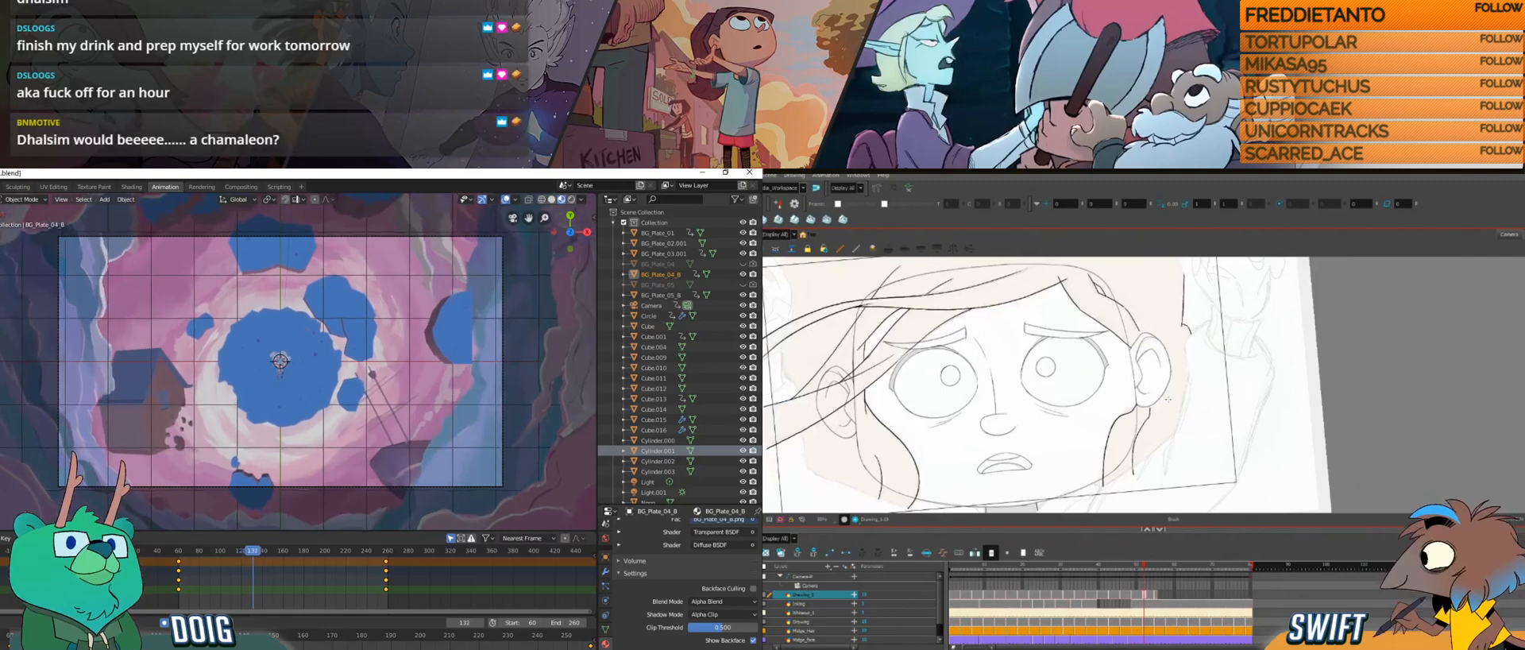
{"action": "key", "text": "g"}
{"action": "key", "text": "f"}
{"action": "key", "text": "alt+s"}
{"action": "left_click", "coordinate": [1148, 415]}
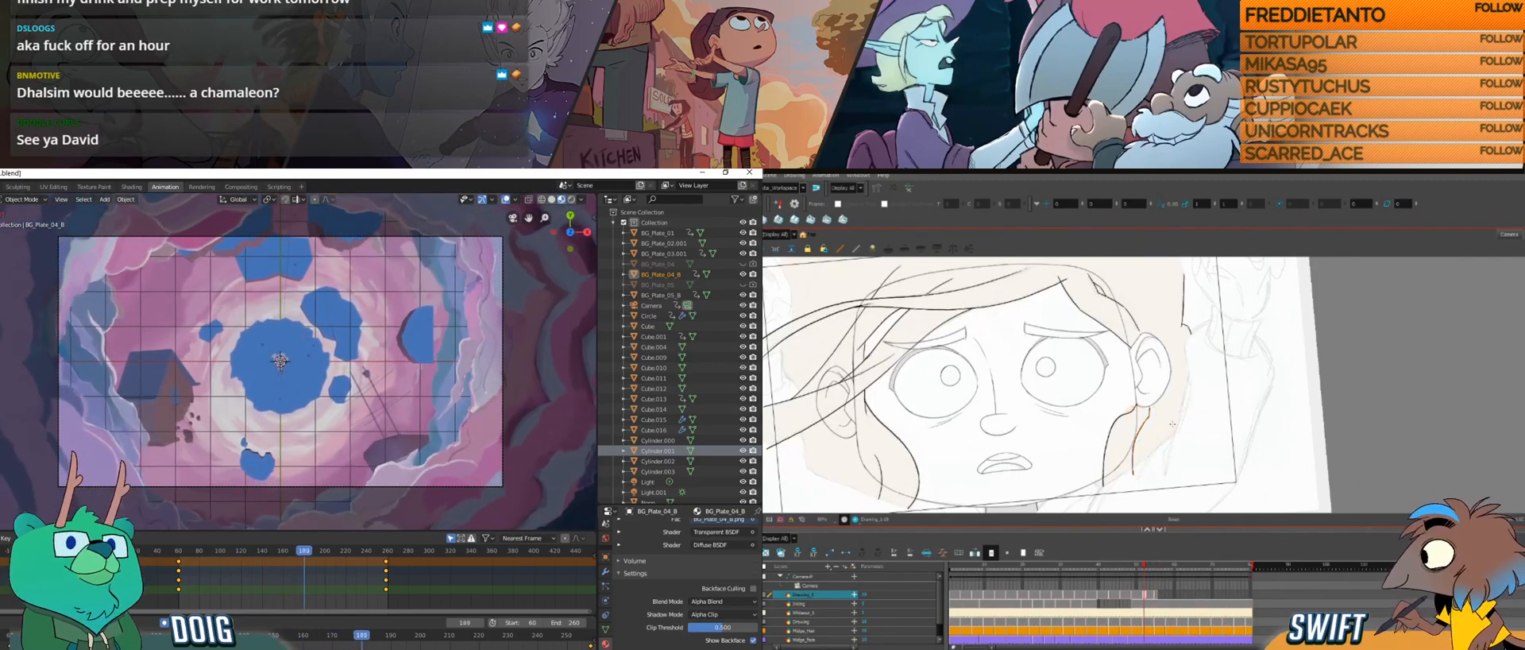
{"action": "key", "text": "alt+b"}
{"action": "key", "text": "f"}
{"action": "key", "text": "g"}
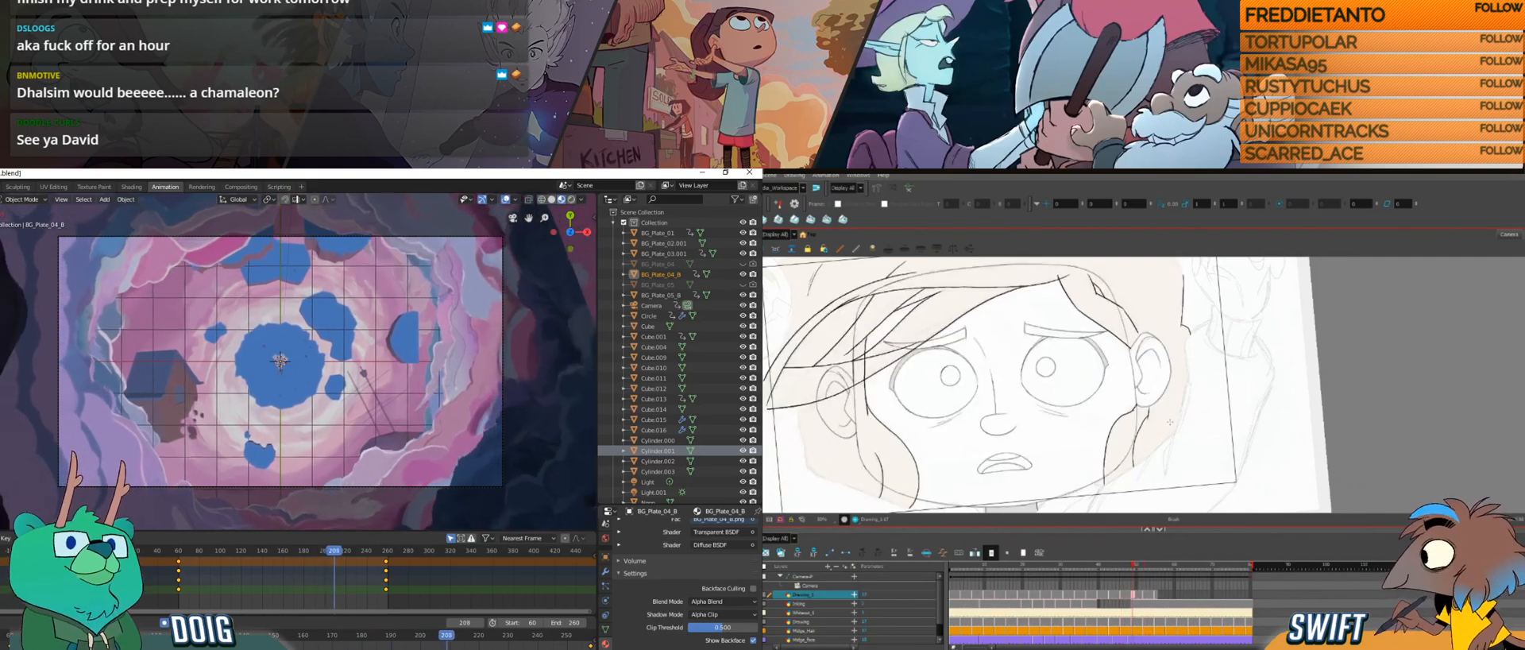
{"action": "key", "text": "f"}
{"action": "key", "text": "g"}
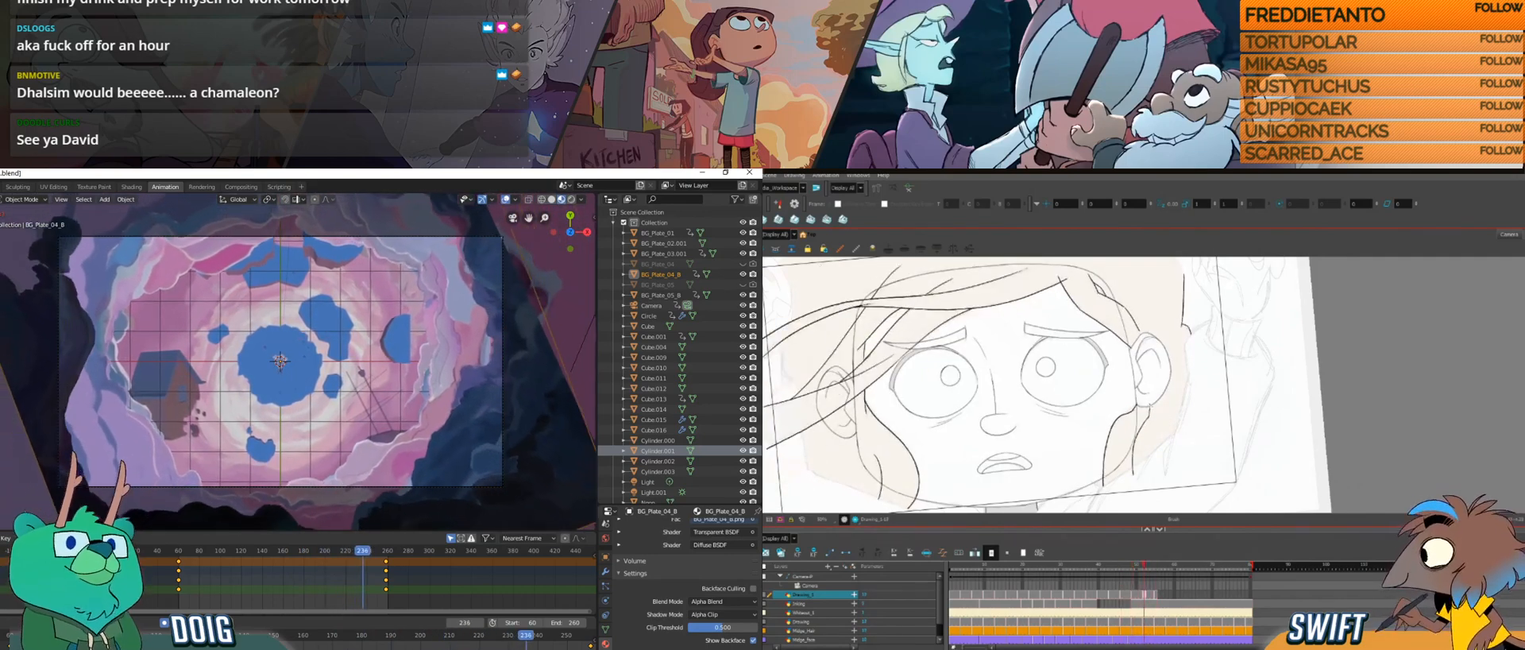
{"action": "key", "text": "g"}
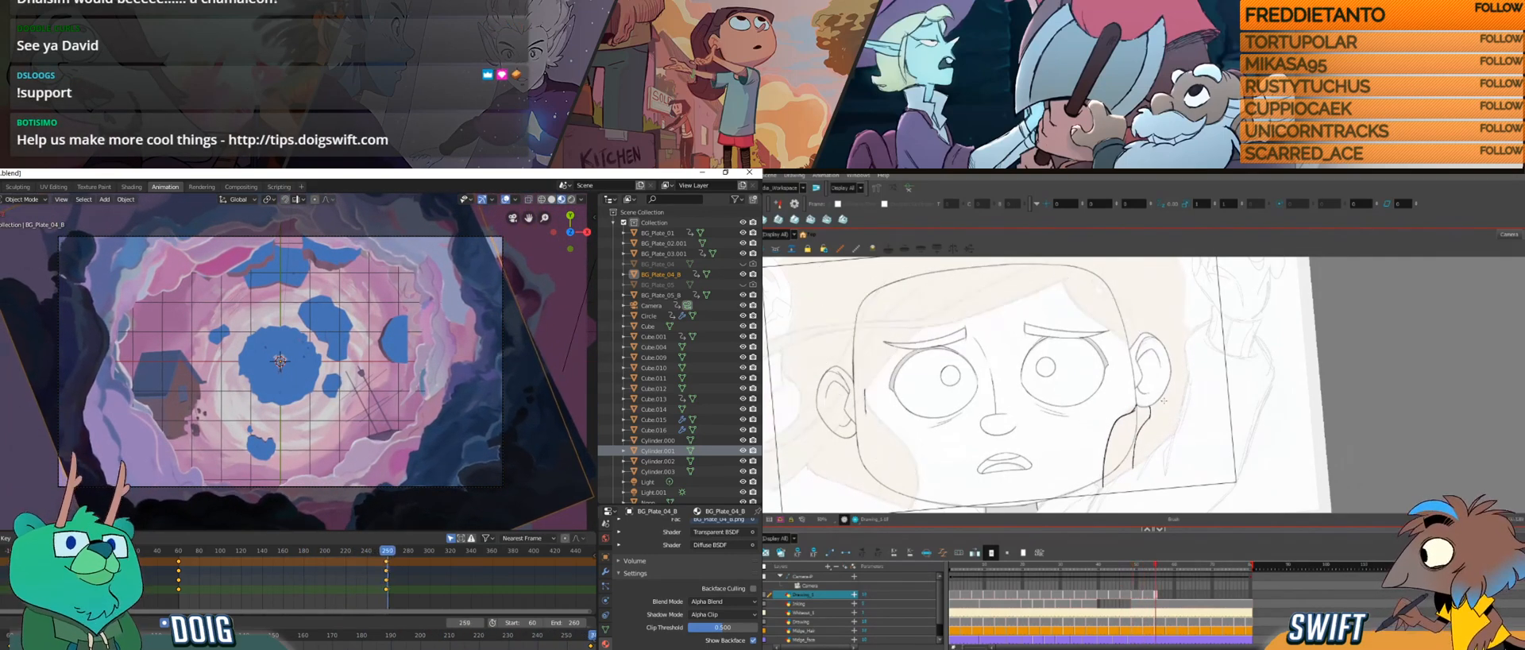
{"action": "key", "text": "f"}
{"action": "key", "text": "f"}
{"action": "key", "text": "f"}
{"action": "key", "text": "g"}
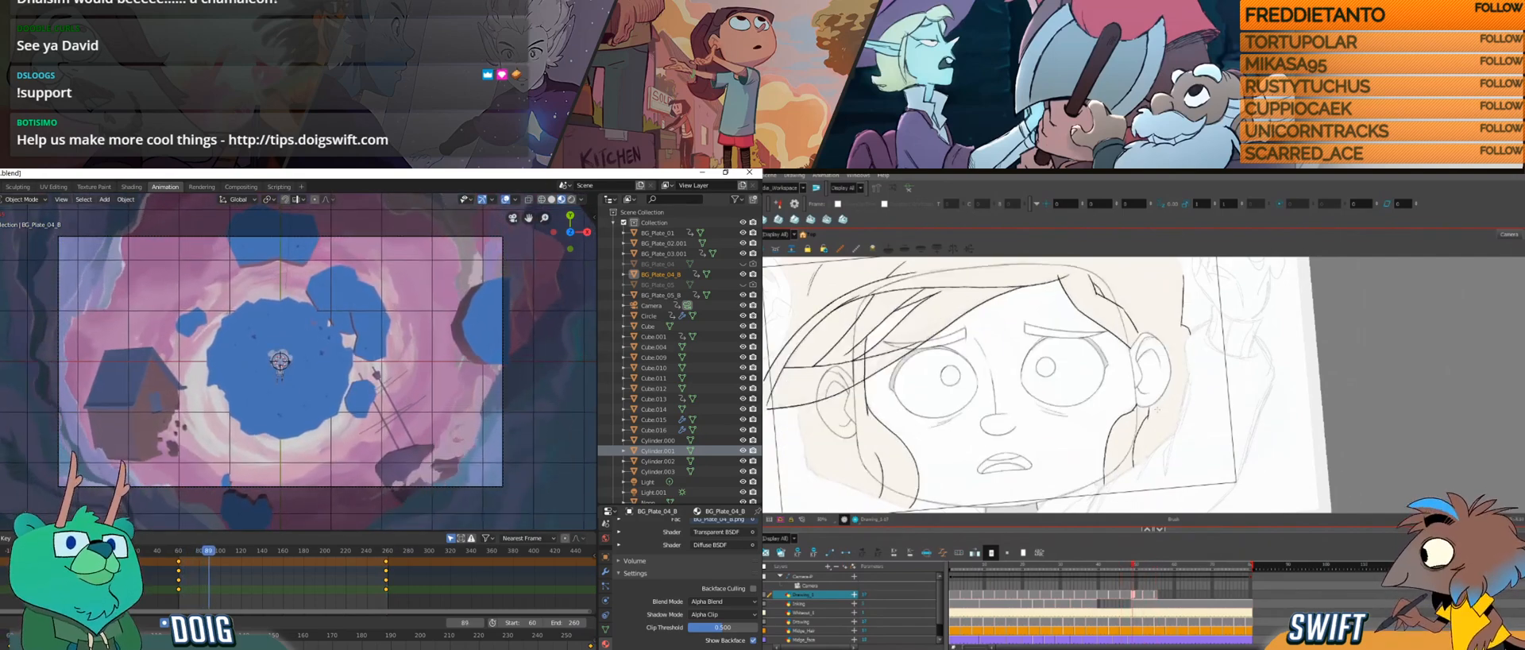
Step: Compare the newest hair drawing in Harmony with the preceding ones to judge where its strands belong around the face
{"action": "left_click_drag", "start_coordinate": [1146, 430], "coordinate": [1205, 449]}
{"action": "key", "text": "g"}
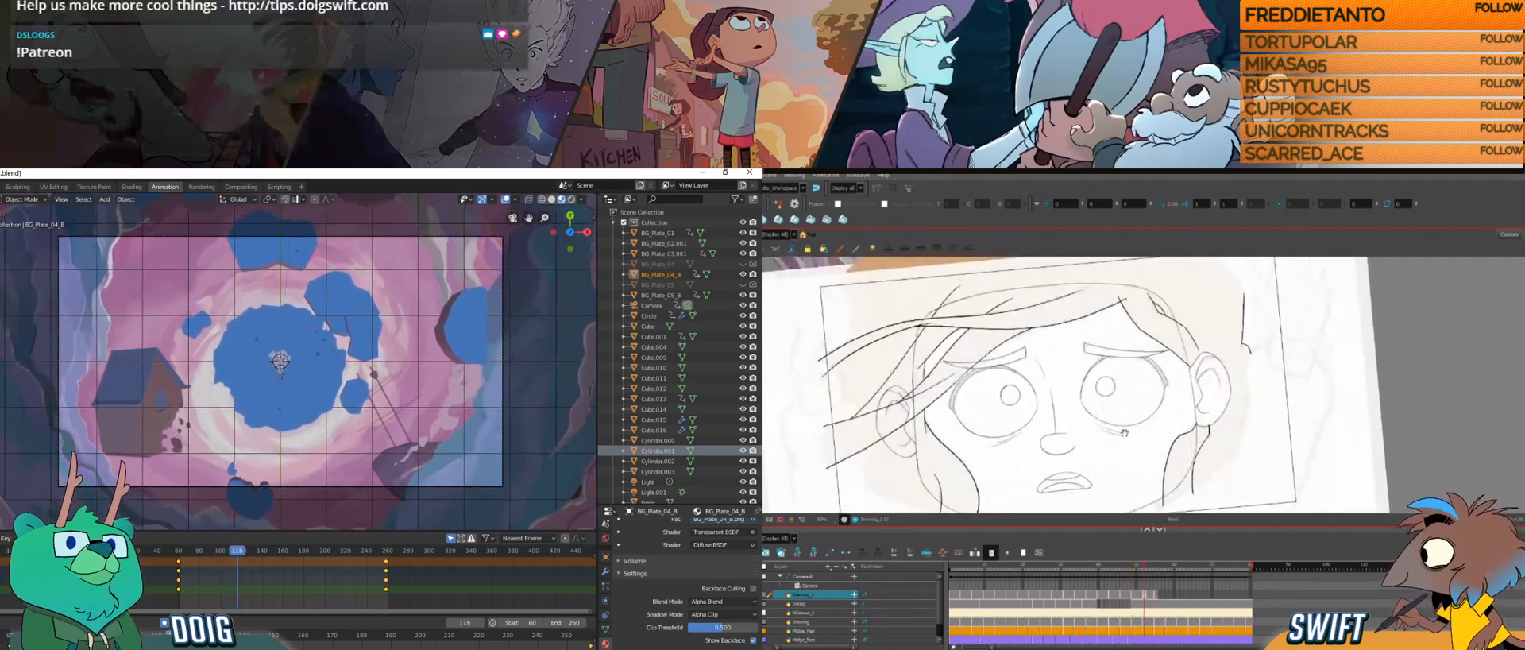
{"action": "left_click_drag", "start_coordinate": [1216, 392], "coordinate": [1173, 384]}
{"action": "key", "text": "g"}
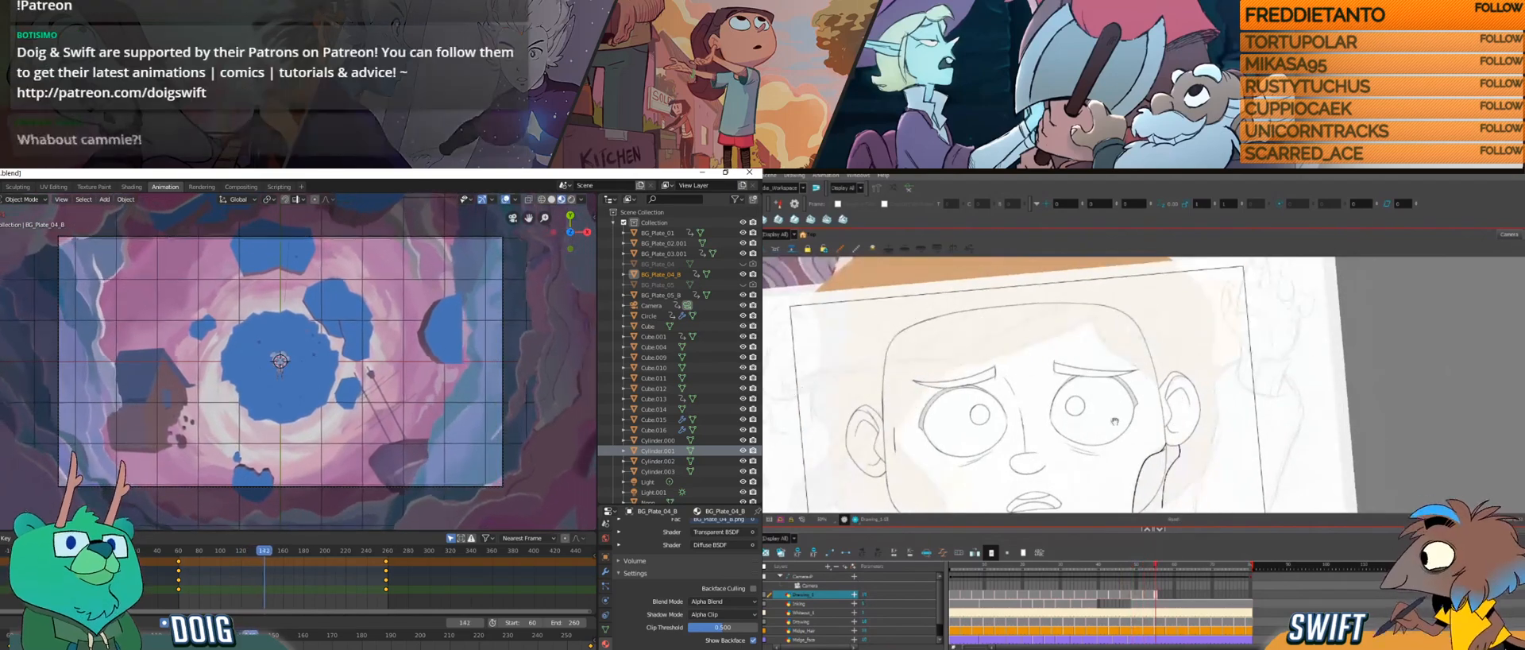
{"action": "left_click_drag", "start_coordinate": [1034, 418], "coordinate": [1134, 409]}
{"action": "key", "text": "g"}
{"action": "mouse_move", "coordinate": [1092, 446]}
{"action": "left_mouse_down"}
{"action": "mouse_move", "coordinate": [1140, 408]}
{"action": "mouse_move", "coordinate": [1120, 426]}
{"action": "mouse_move", "coordinate": [1136, 454]}
{"action": "left_mouse_up"}
{"action": "key", "text": "f"}
{"action": "key", "text": "f"}
{"action": "key", "text": "g"}
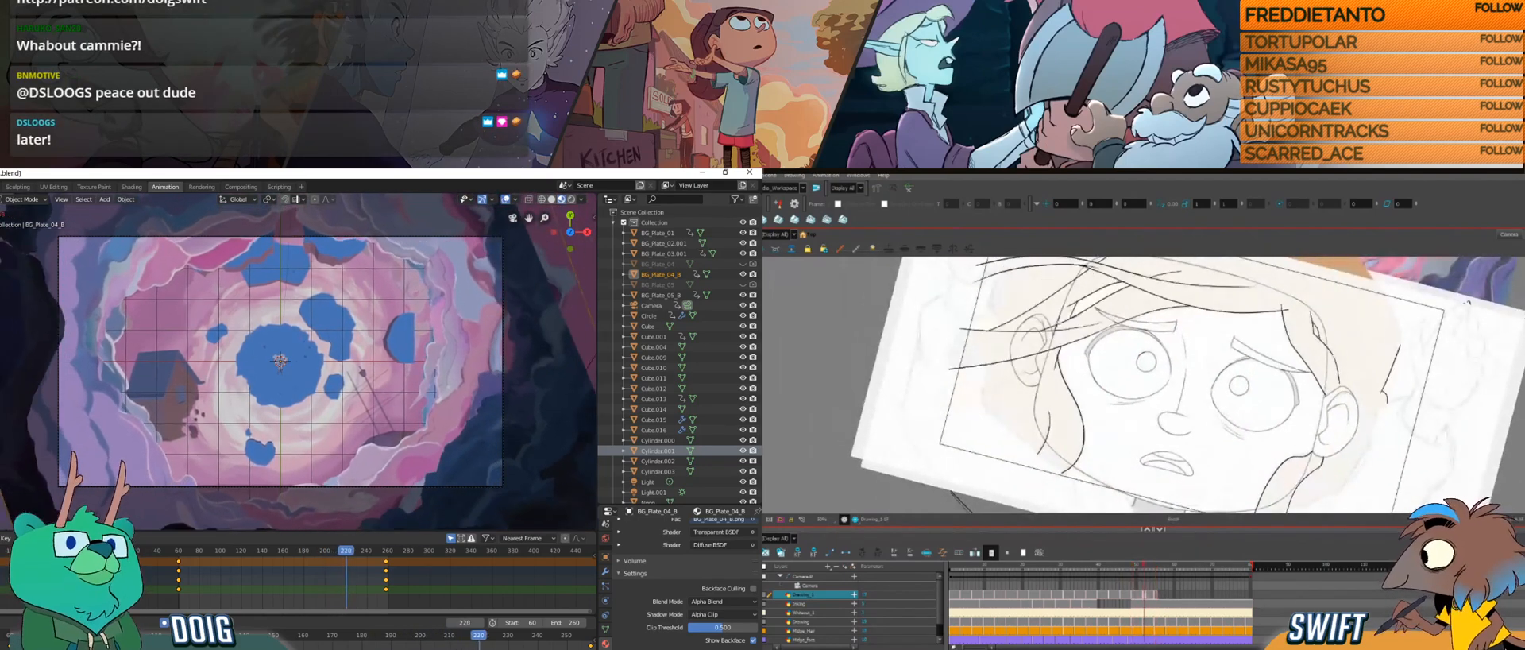
{"action": "key", "text": "g"}
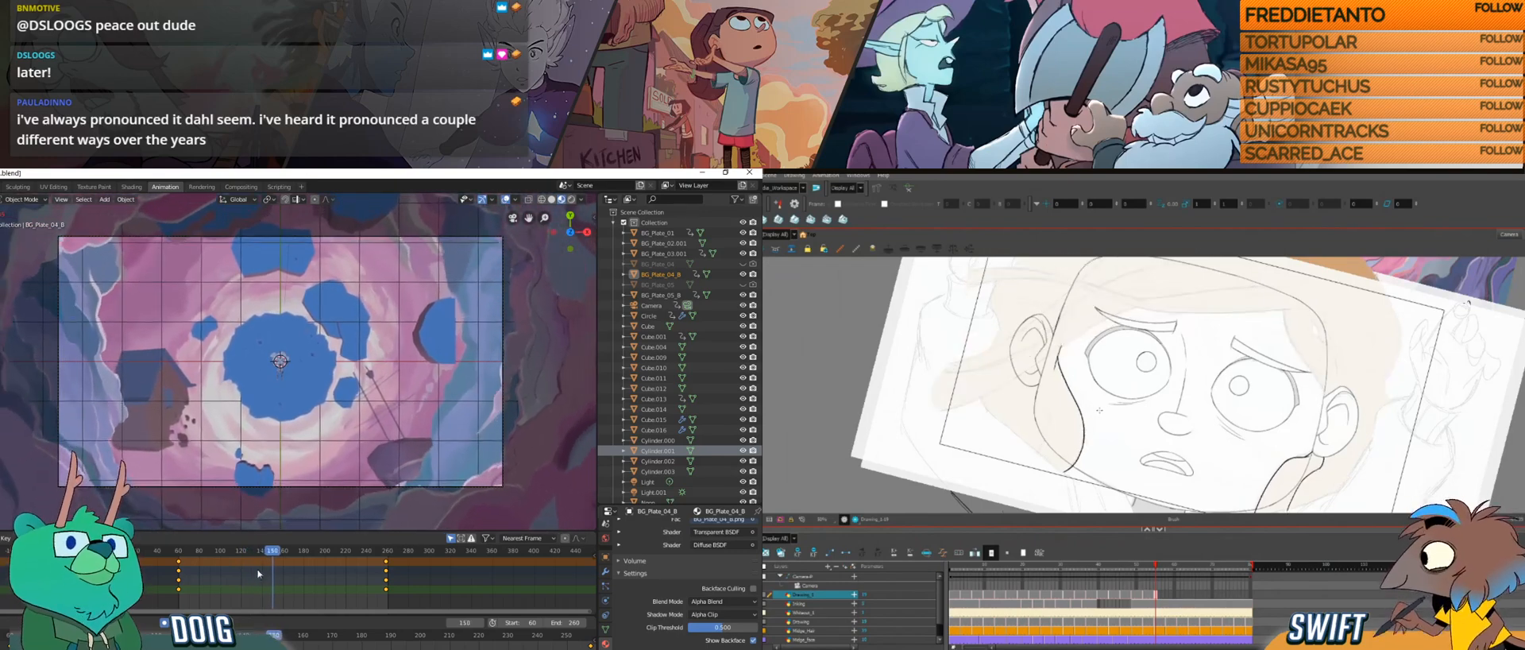
Step: Return the Blender timeline to frame 60 outside the camera view and enlarge it to expose BG_Plate_04_B's individual keyframe channels
{"action": "left_click", "coordinate": [182, 549]}
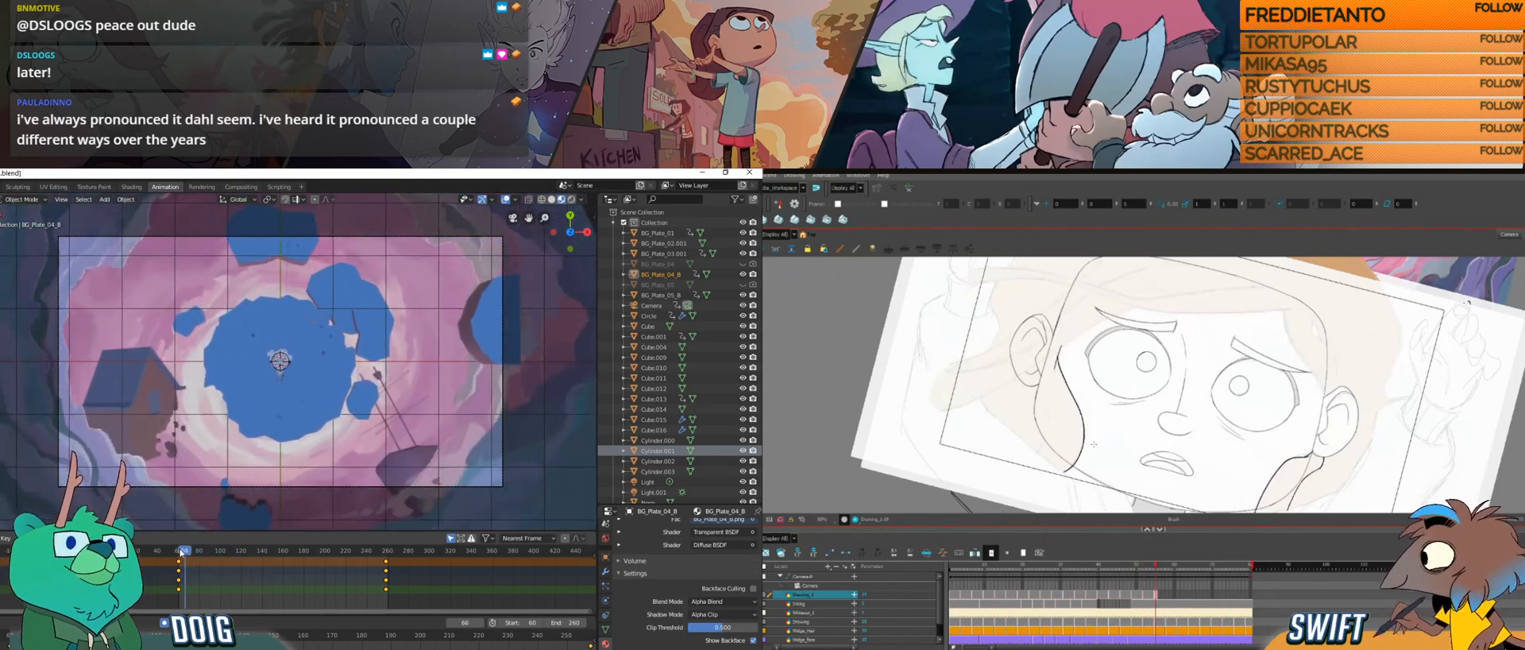
{"action": "key", "text": "Escape"}
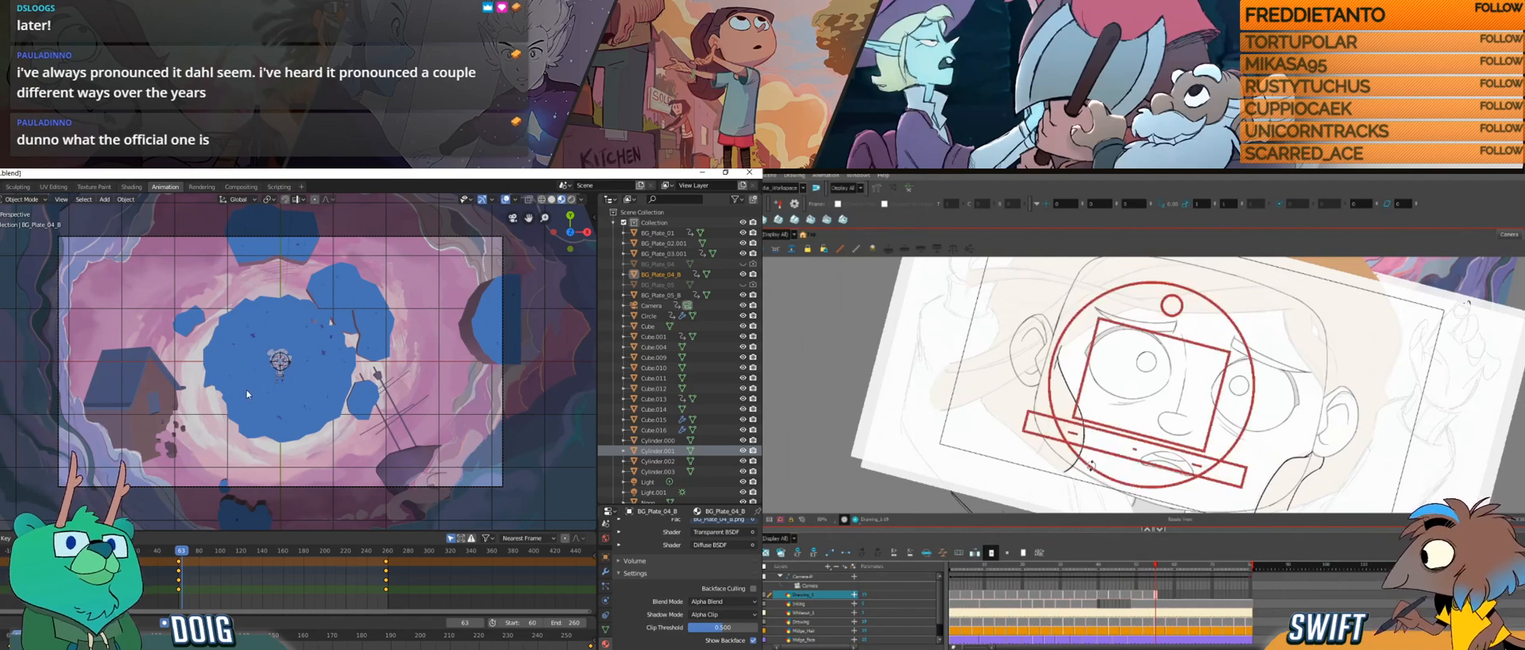
{"action": "mouse_move", "coordinate": [235, 407]}
{"action": "left_mouse_down"}
{"action": "mouse_move", "coordinate": [238, 382]}
{"action": "mouse_move", "coordinate": [204, 436]}
{"action": "mouse_move", "coordinate": [213, 379]}
{"action": "mouse_move", "coordinate": [242, 367]}
{"action": "mouse_move", "coordinate": [246, 392]}
{"action": "left_mouse_up"}
{"action": "scroll", "coordinate": [237, 386], "scroll_direction": "down", "scroll_amount": 3}
{"action": "scroll", "coordinate": [204, 439], "scroll_direction": "down", "scroll_amount": 3}
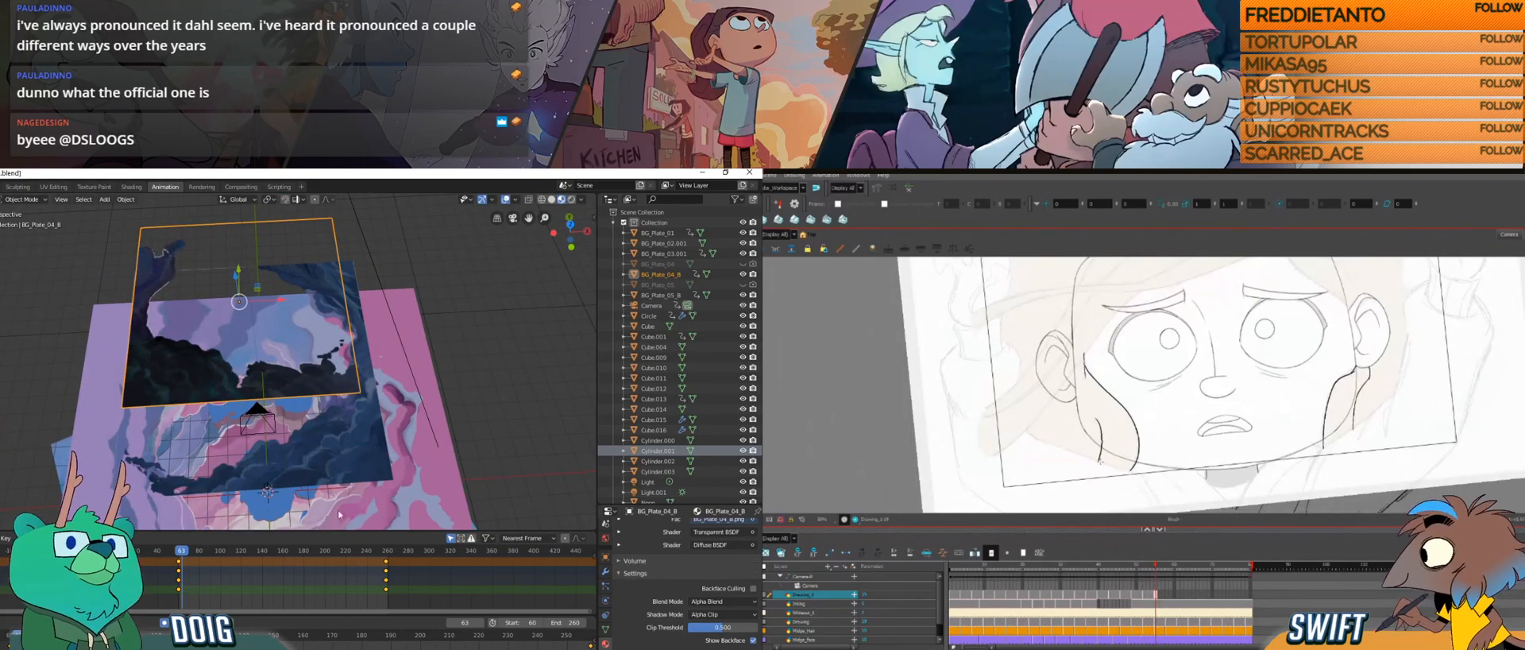
{"action": "left_click_drag", "start_coordinate": [182, 550], "coordinate": [179, 552]}
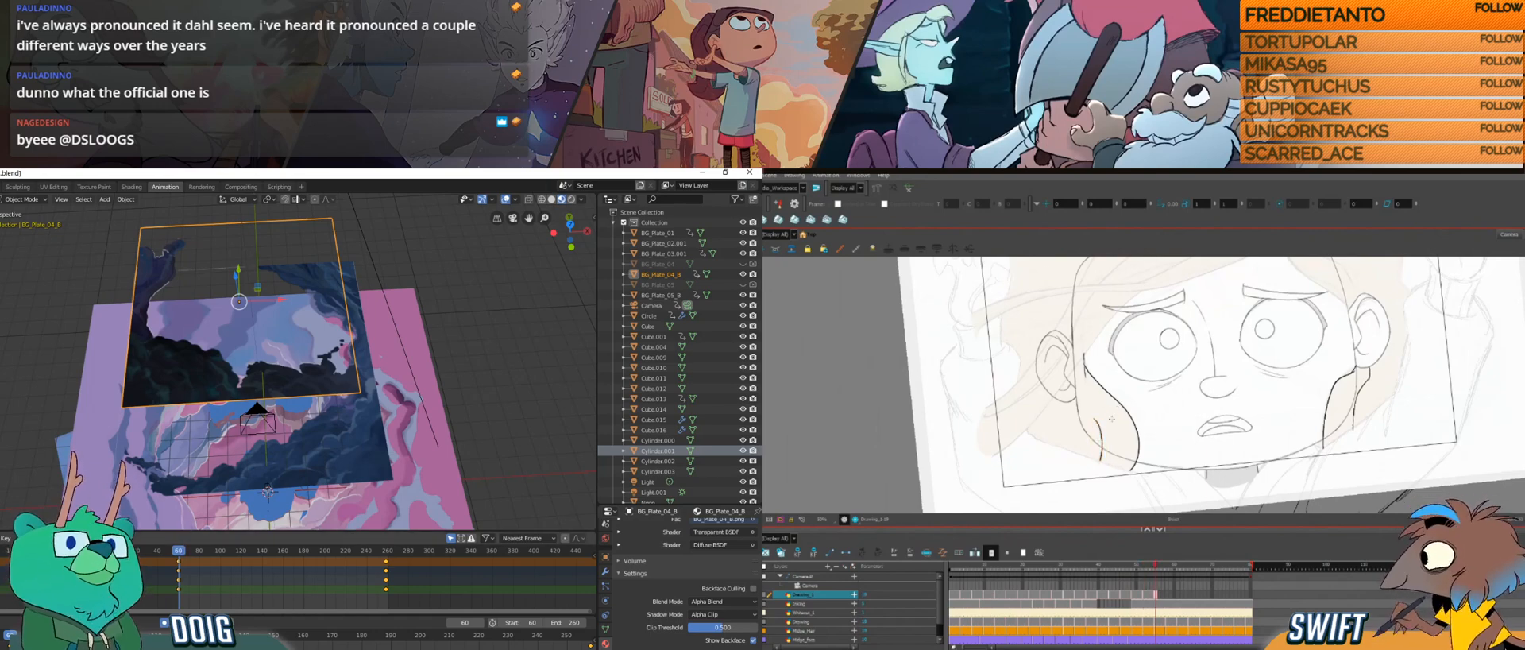
{"action": "scroll", "coordinate": [369, 584], "scroll_direction": "down", "scroll_amount": 2}
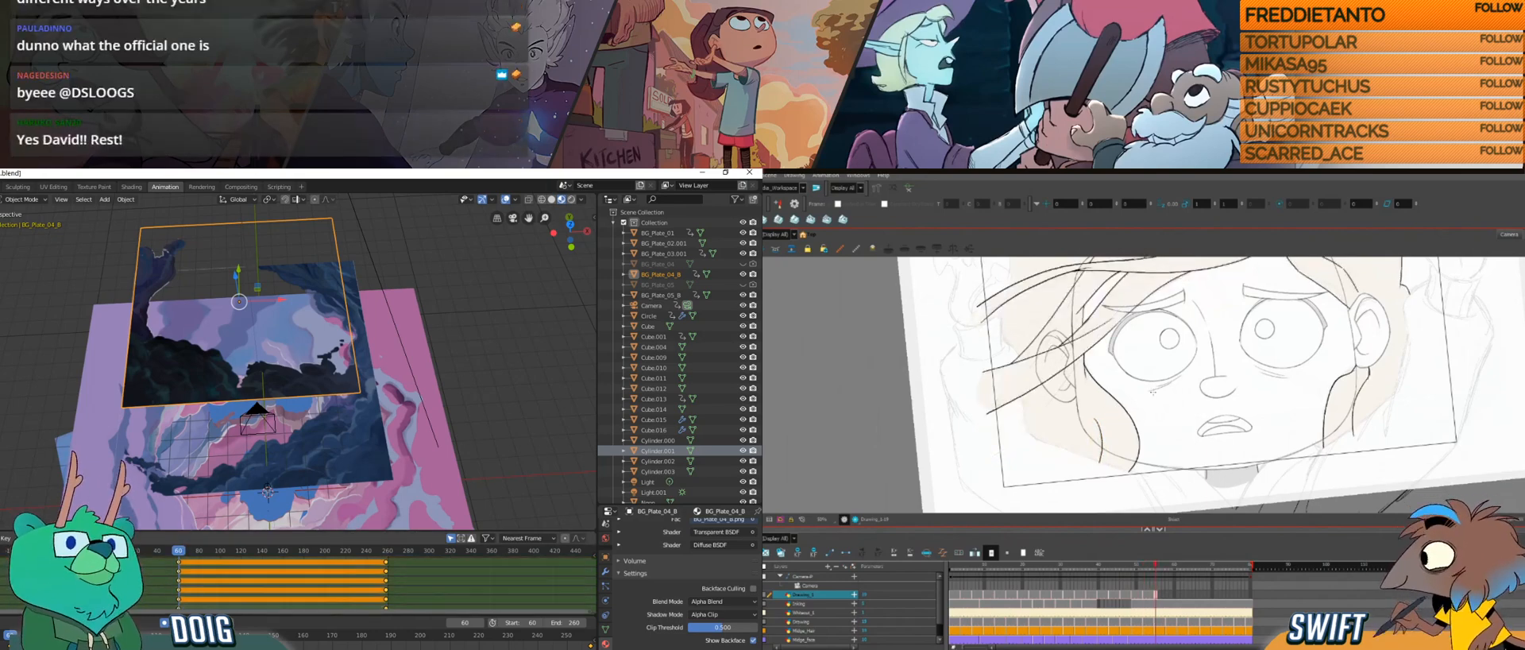
{"action": "left_click_drag", "start_coordinate": [31, 531], "coordinate": [30, 461]}
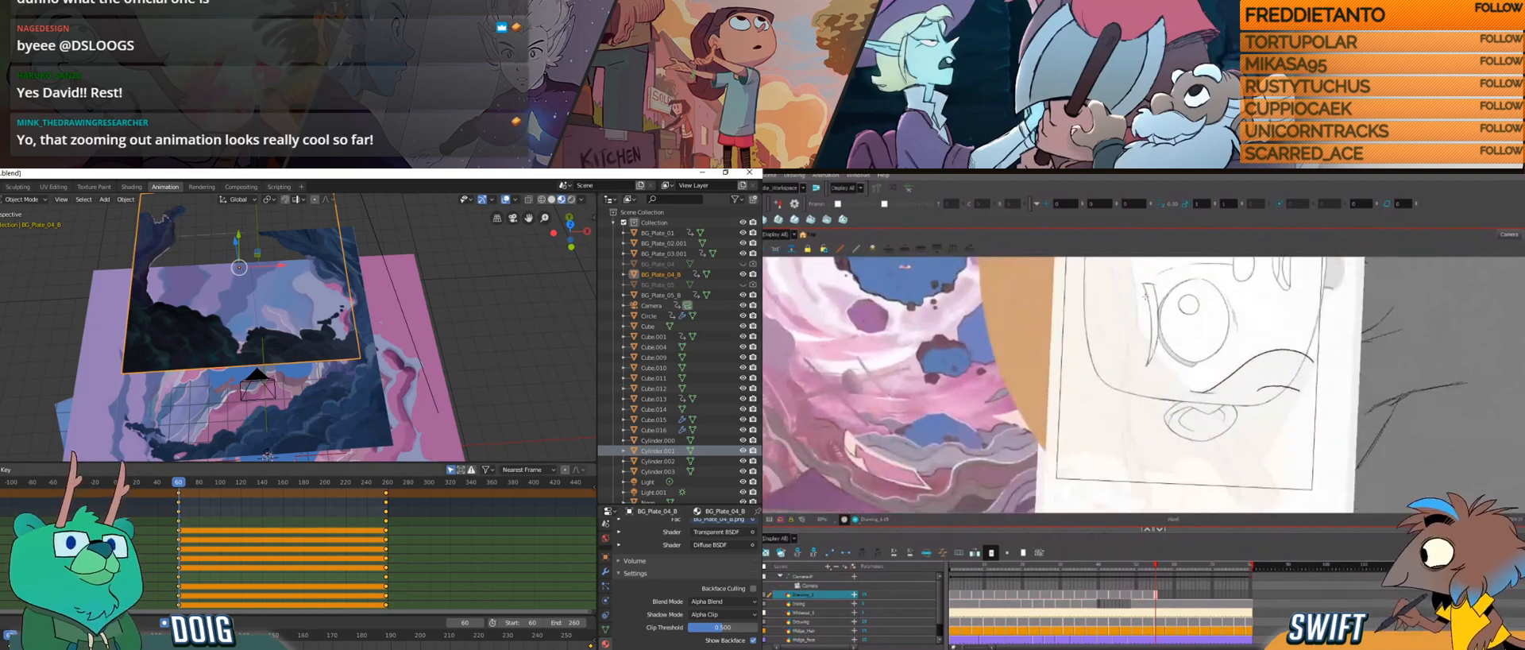
Step: Delete the keyframes in BG_Plate_04_B's lowest group of transform channels, and draw a long hair strand beside the face in Harmony
{"action": "left_click_drag", "start_coordinate": [1129, 317], "coordinate": [1136, 497]}
{"action": "left_click", "coordinate": [381, 601]}
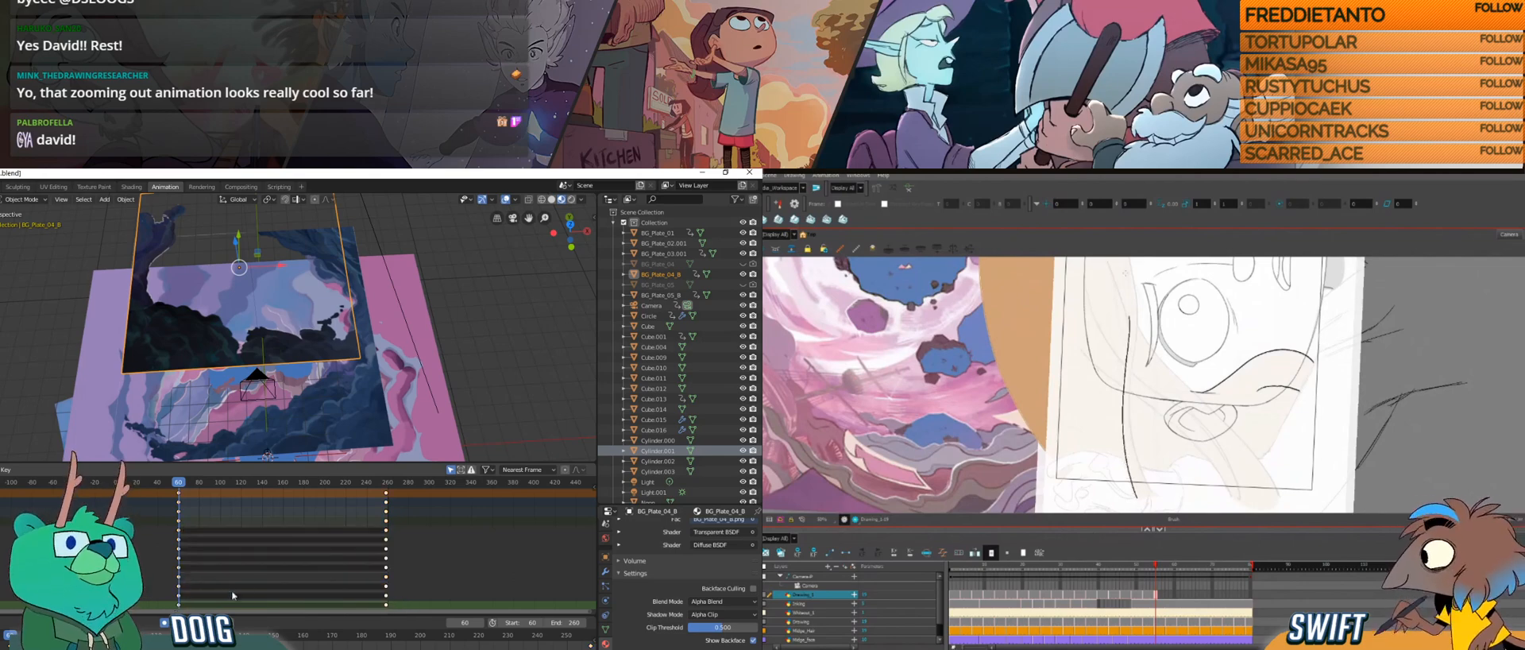
{"action": "left_click_drag", "start_coordinate": [244, 589], "coordinate": [173, 589]}
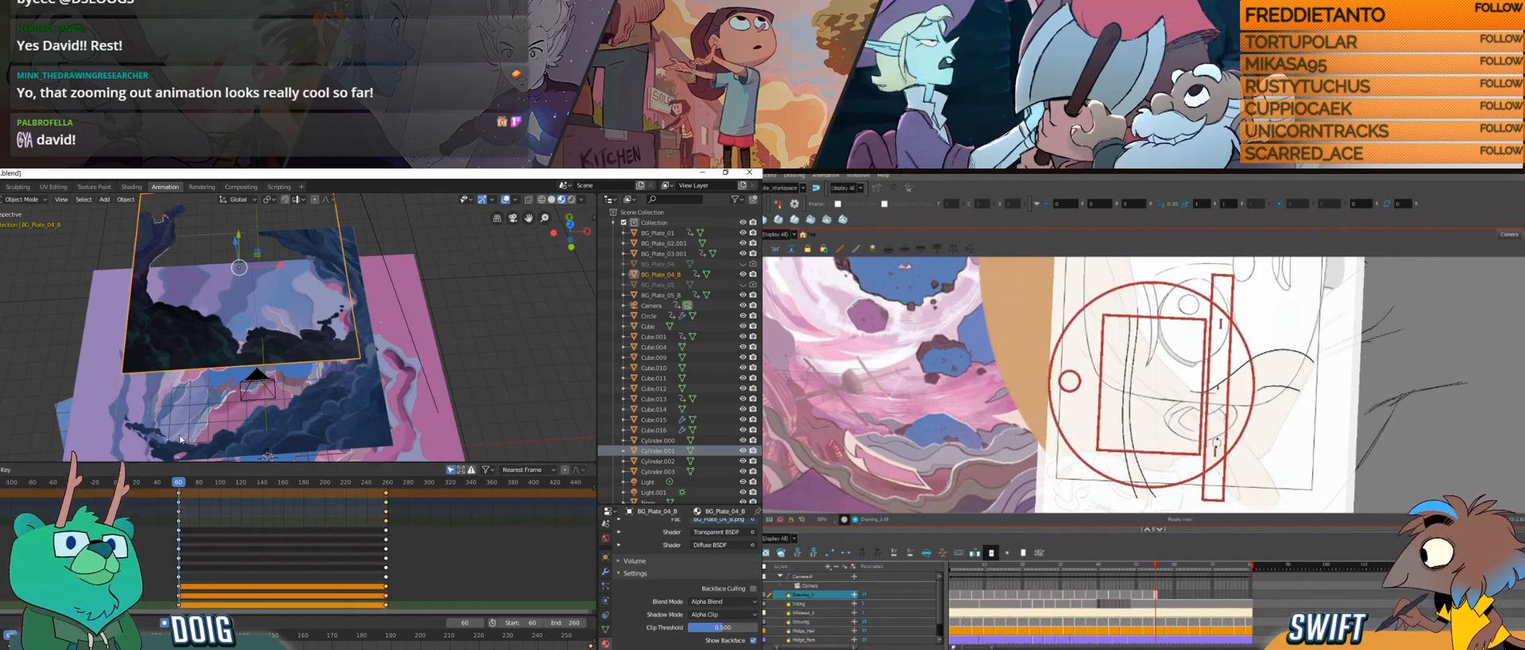
{"action": "key", "text": "x"}
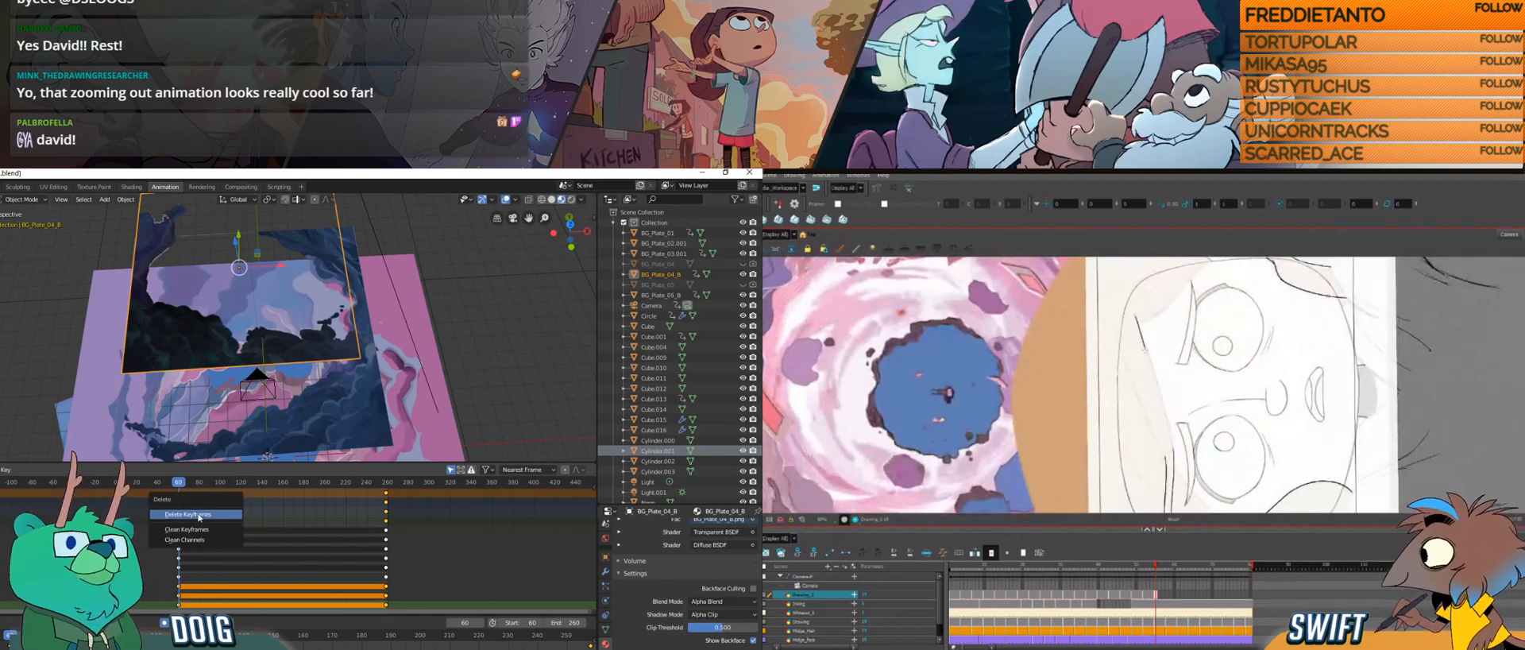
{"action": "left_click", "coordinate": [201, 515]}
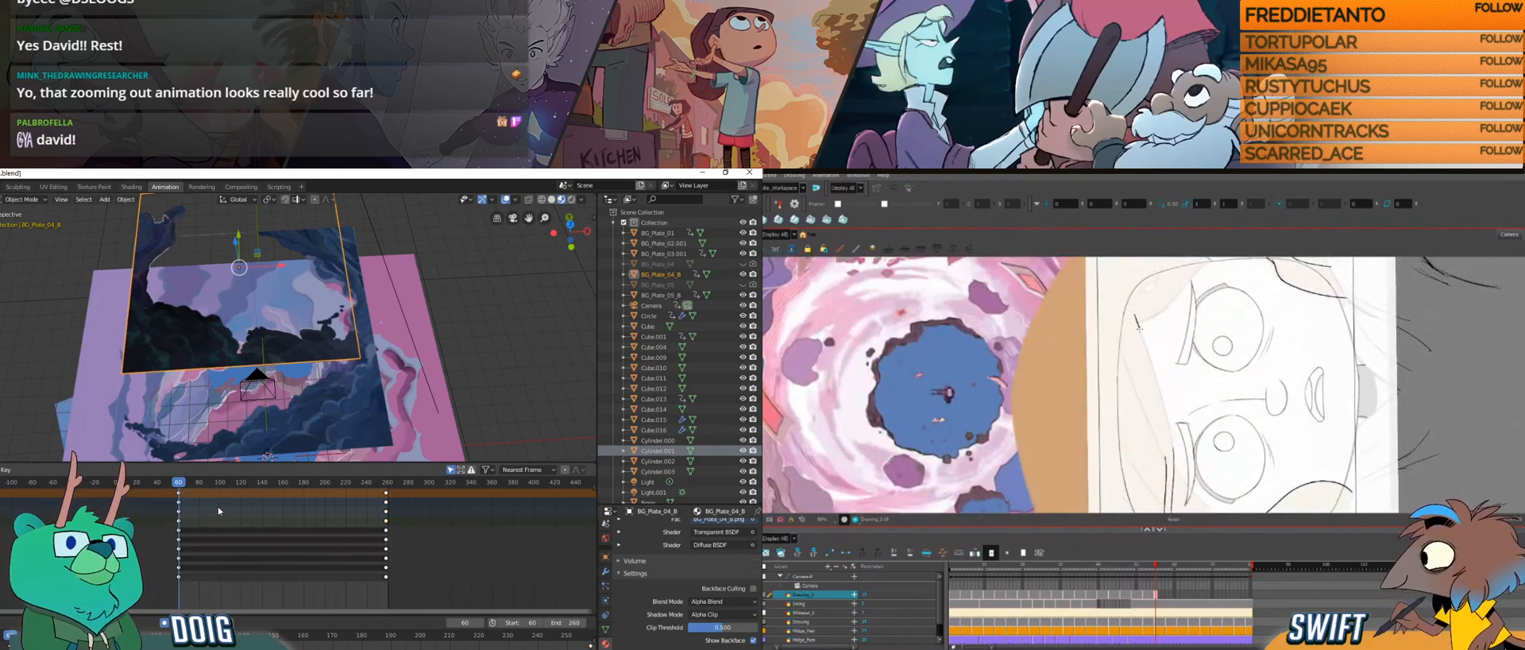
Step: Delete the keyframes in BG_Plate_04_B's uppermost group of transform channels, while working on the hair strand in Harmony
{"action": "left_click_drag", "start_coordinate": [1169, 429], "coordinate": [1174, 451]}
{"action": "left_click_drag", "start_coordinate": [393, 550], "coordinate": [178, 531]}
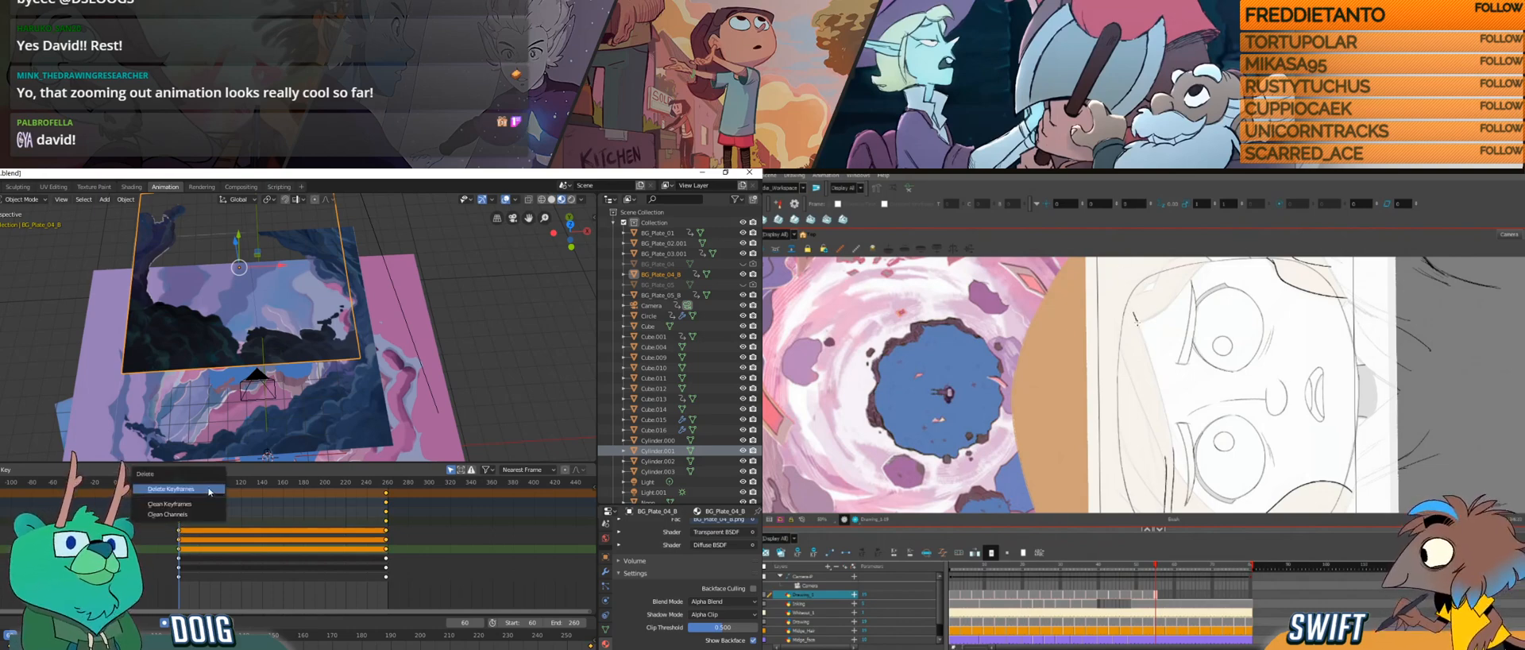
{"action": "left_click", "coordinate": [190, 492]}
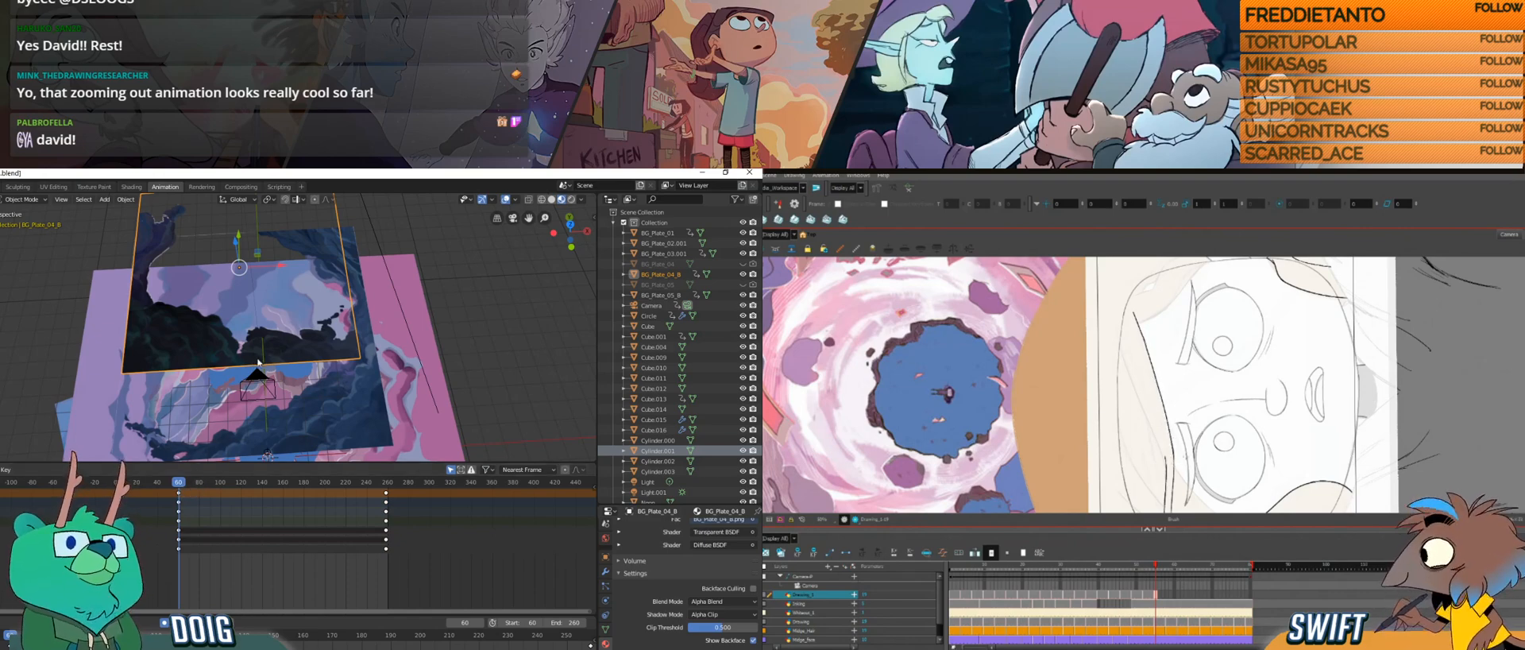
Step: Select BG_Plate_05_B and delete its lowest group of transform keyframes, undoing and redrawing the hair strand above the eyes in Harmony
{"action": "left_click", "coordinate": [300, 341]}
{"action": "key", "text": "KP_Decimal"}
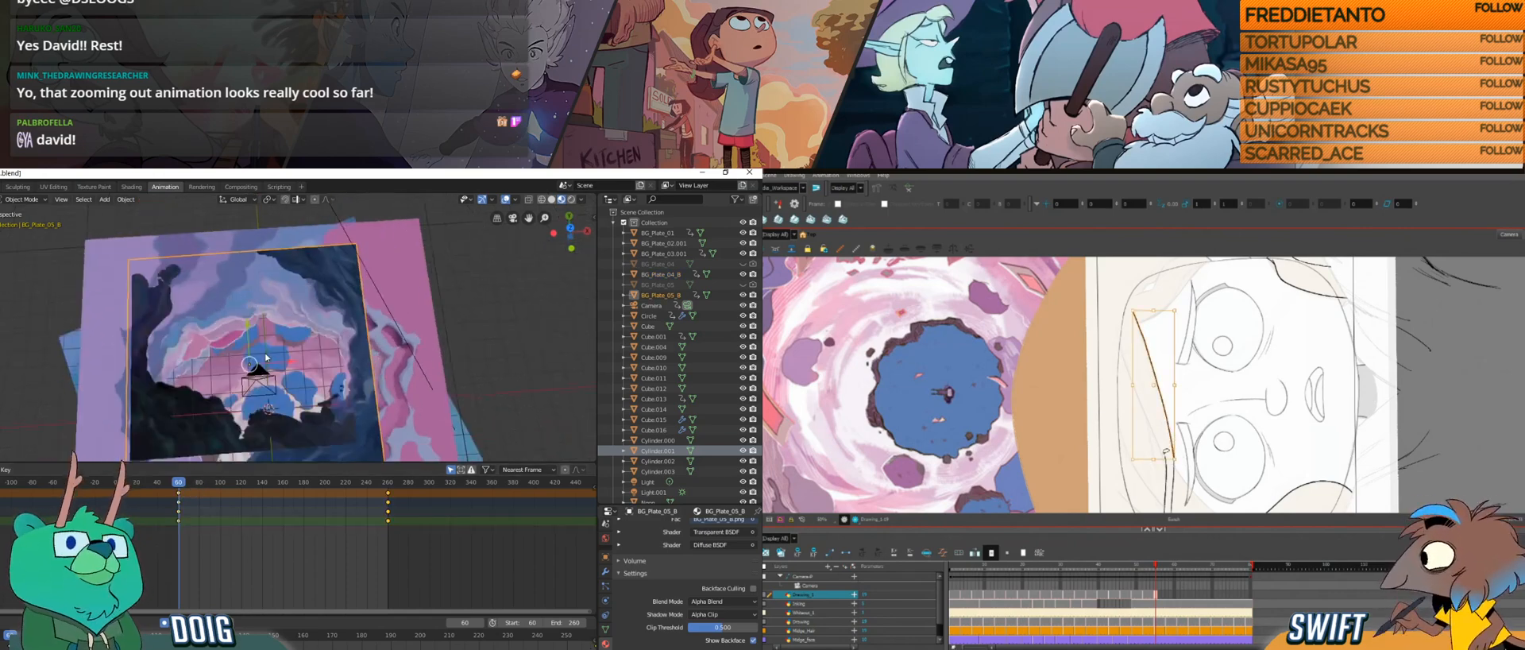
{"action": "key", "text": "ctrl+z"}
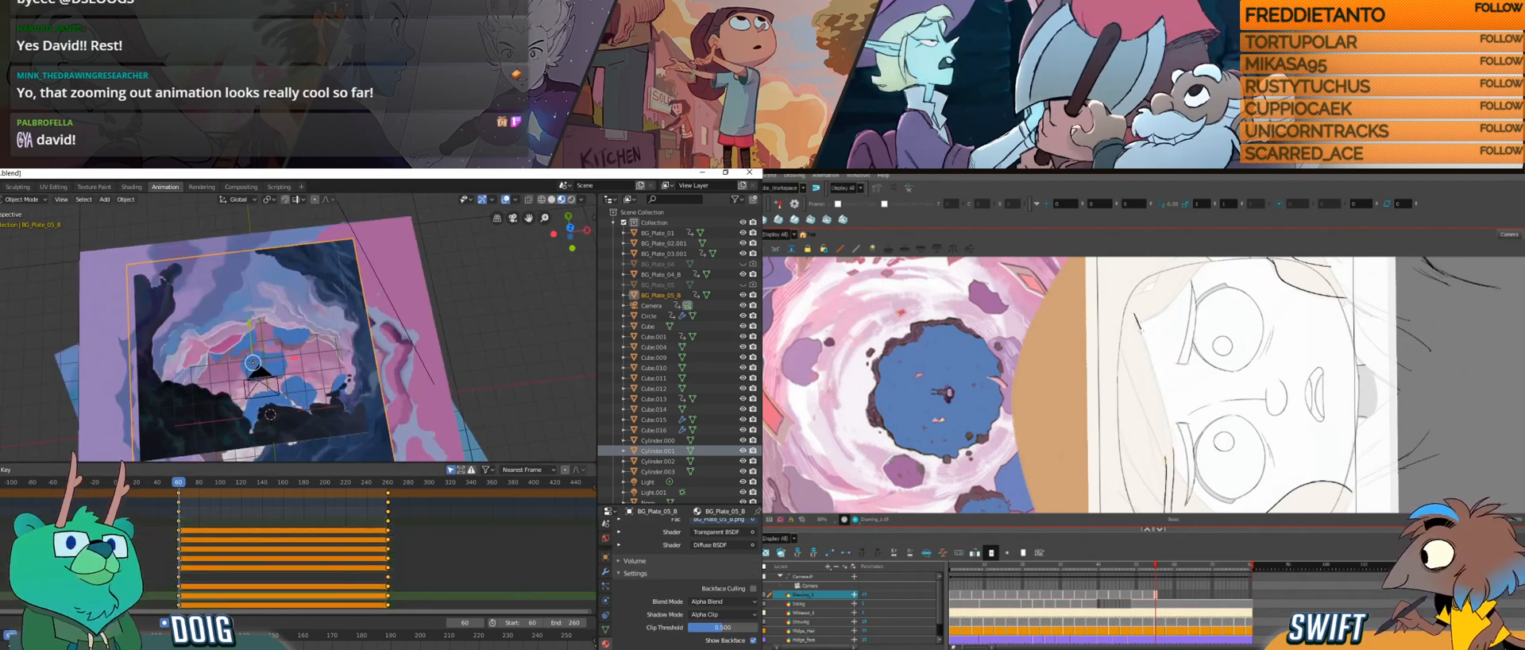
{"action": "left_click_drag", "start_coordinate": [1134, 314], "coordinate": [1169, 421]}
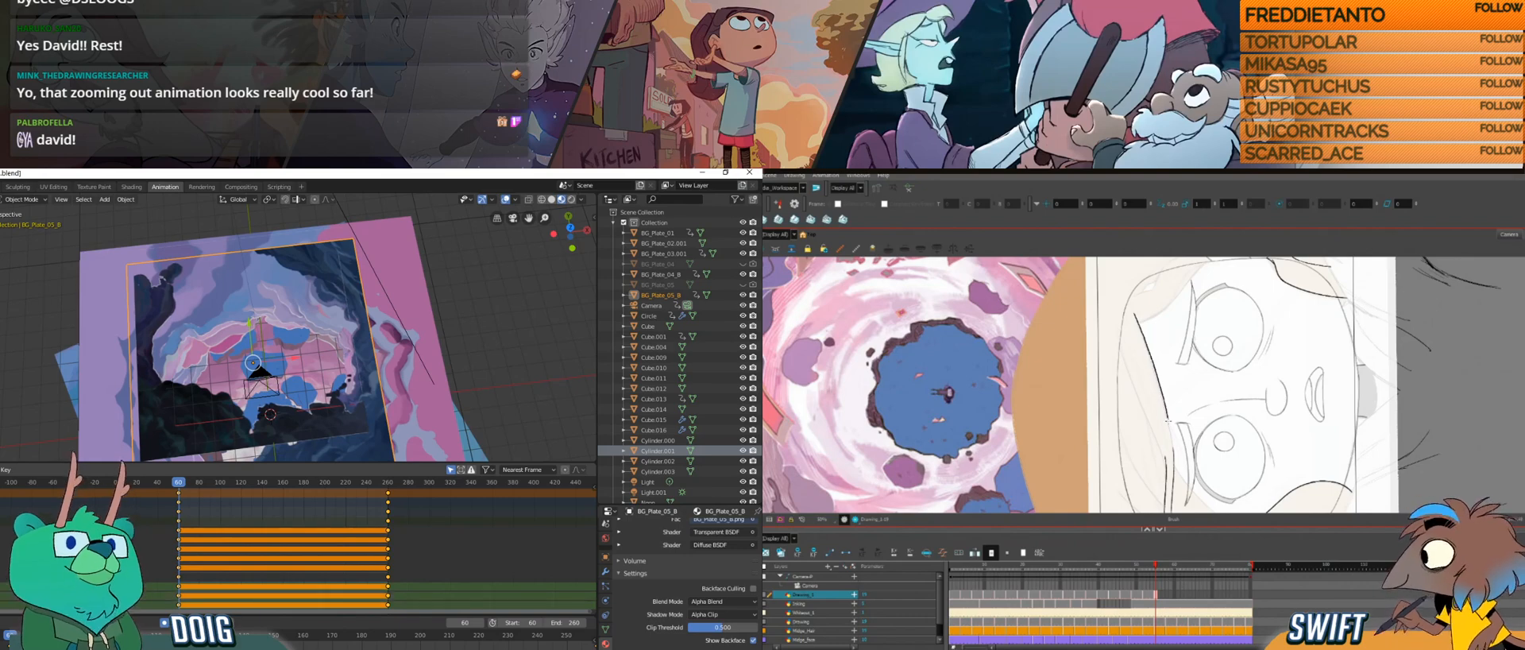
{"action": "left_click_drag", "start_coordinate": [400, 611], "coordinate": [153, 582]}
{"action": "left_click_drag", "start_coordinate": [1214, 459], "coordinate": [1198, 471]}
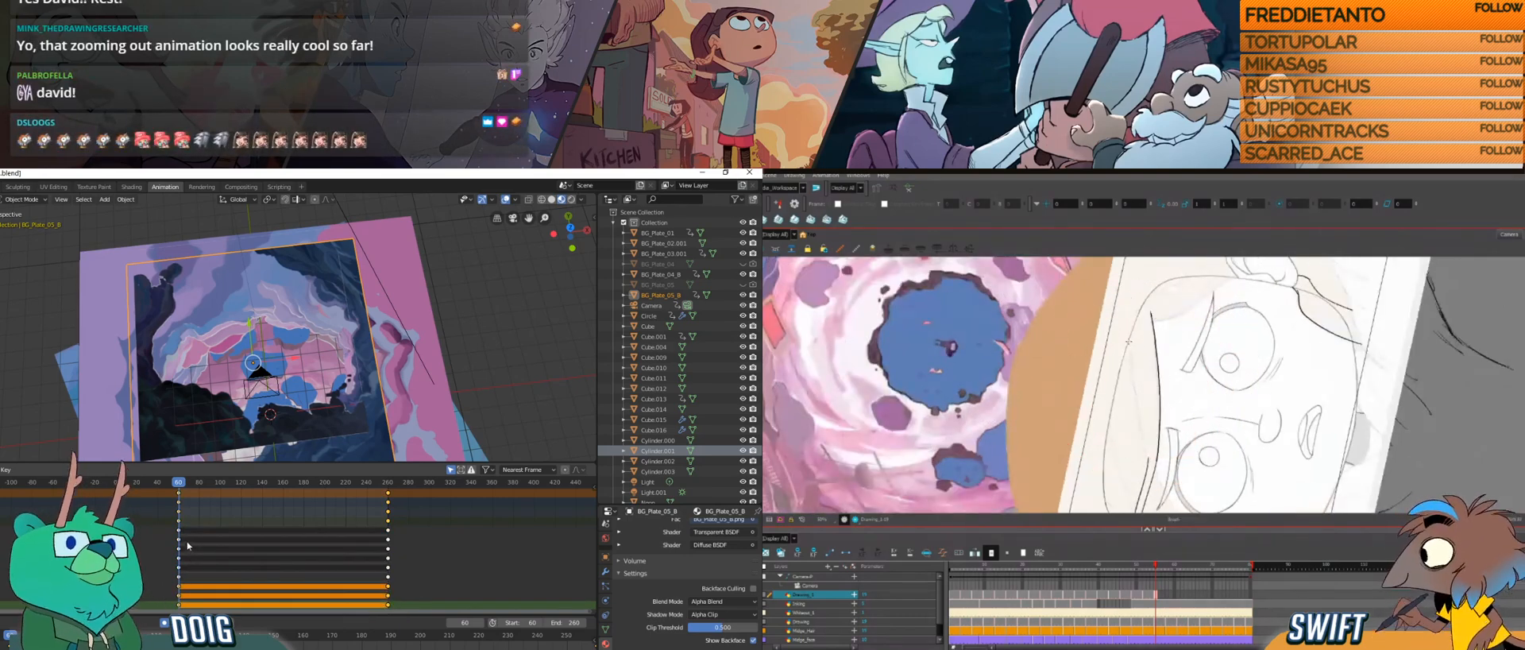
{"action": "key", "text": "x"}
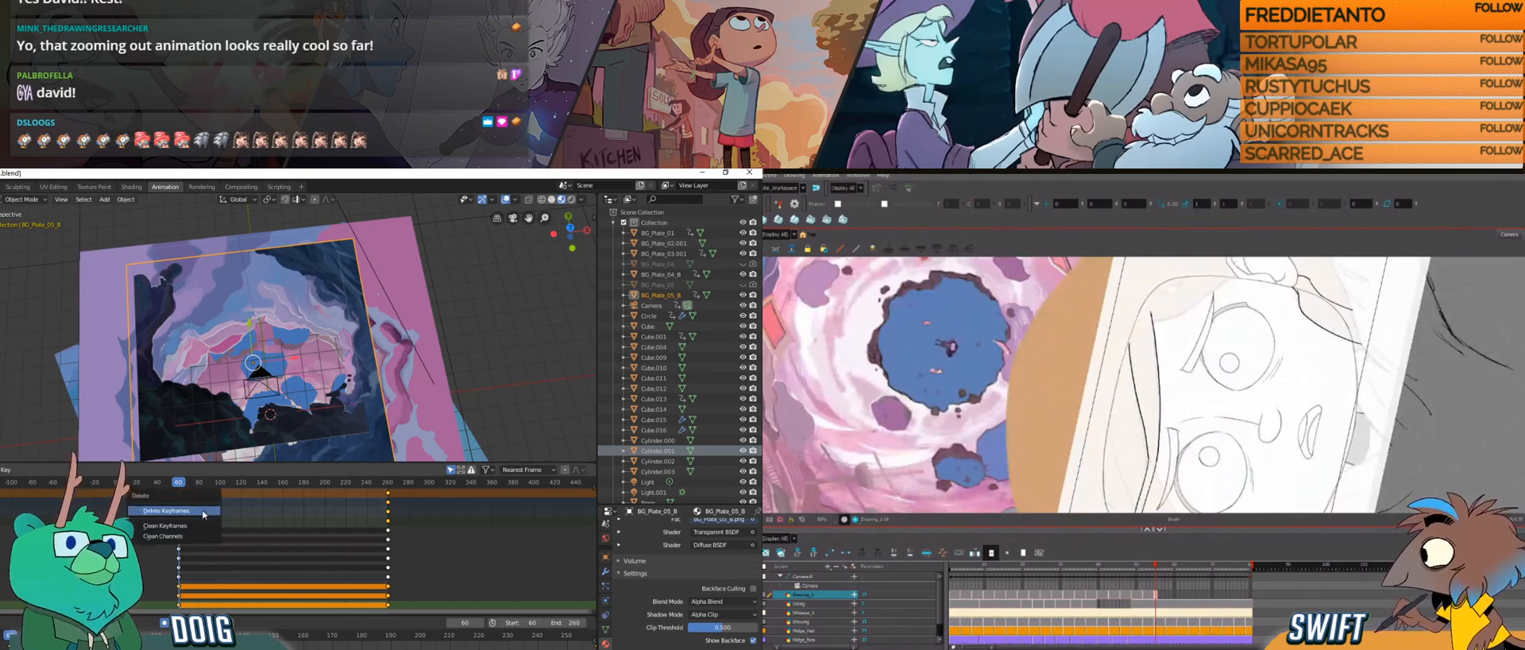
{"action": "left_click", "coordinate": [189, 528]}
Step: Delete the keyframes in BG_Plate_05_B's uppermost group of transform channels, keeping the plane itself, and continue the hair strands in Harmony
{"action": "left_click", "coordinate": [4, 549]}
{"action": "left_click_drag", "start_coordinate": [1144, 436], "coordinate": [1147, 462]}
{"action": "left_click", "coordinate": [4, 539], "text": "shift"}
{"action": "left_click", "coordinate": [4, 539], "text": "shift"}
{"action": "left_click", "coordinate": [4, 540], "text": "shift"}
{"action": "left_click", "coordinate": [4, 530], "text": "shift"}
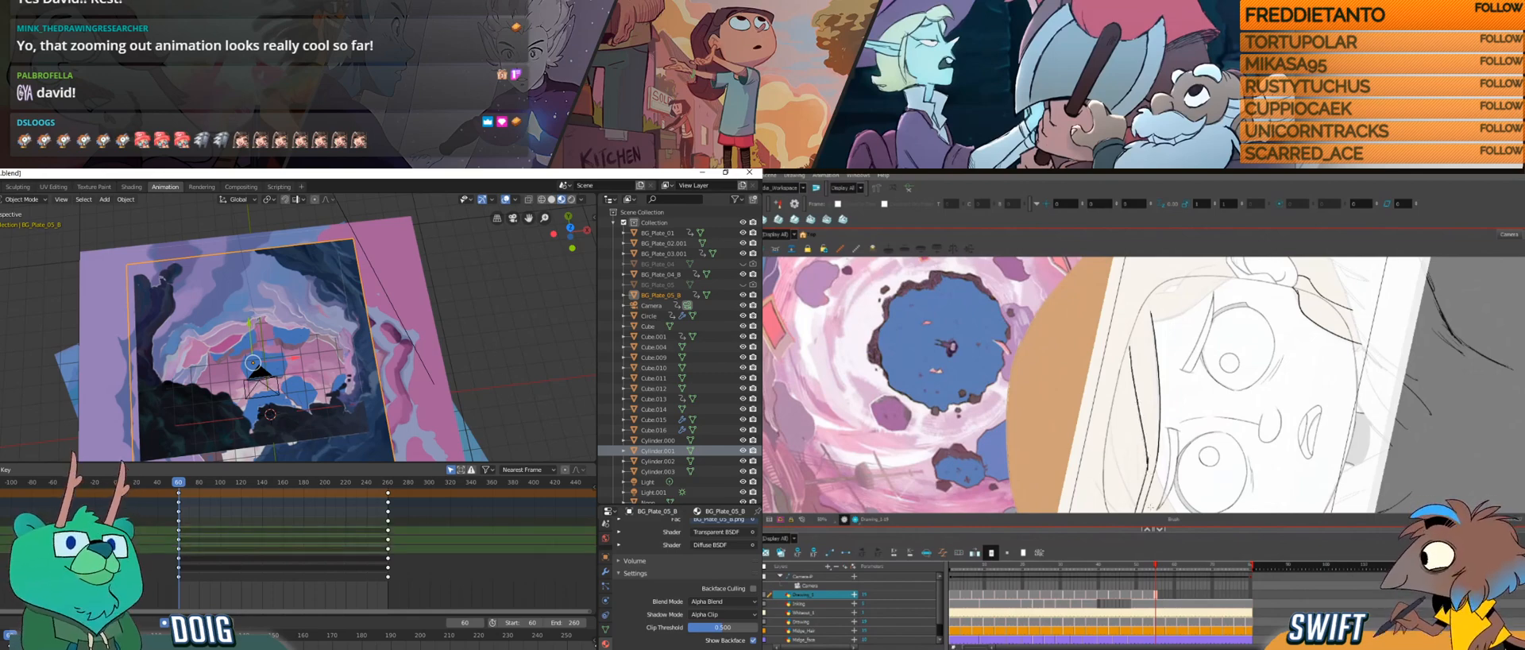
{"action": "left_click_drag", "start_coordinate": [395, 552], "coordinate": [165, 526]}
{"action": "key", "text": "Delete"}
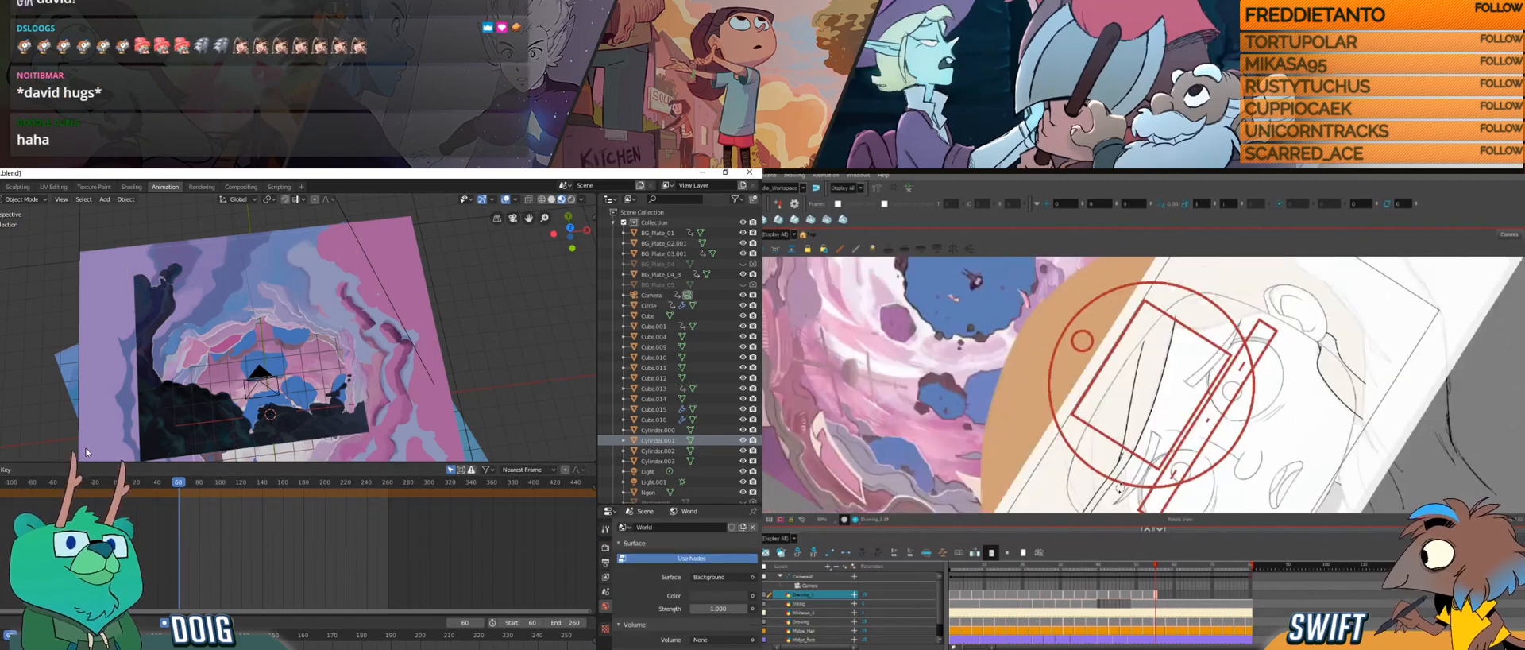
{"action": "key", "text": "ctrl+z"}
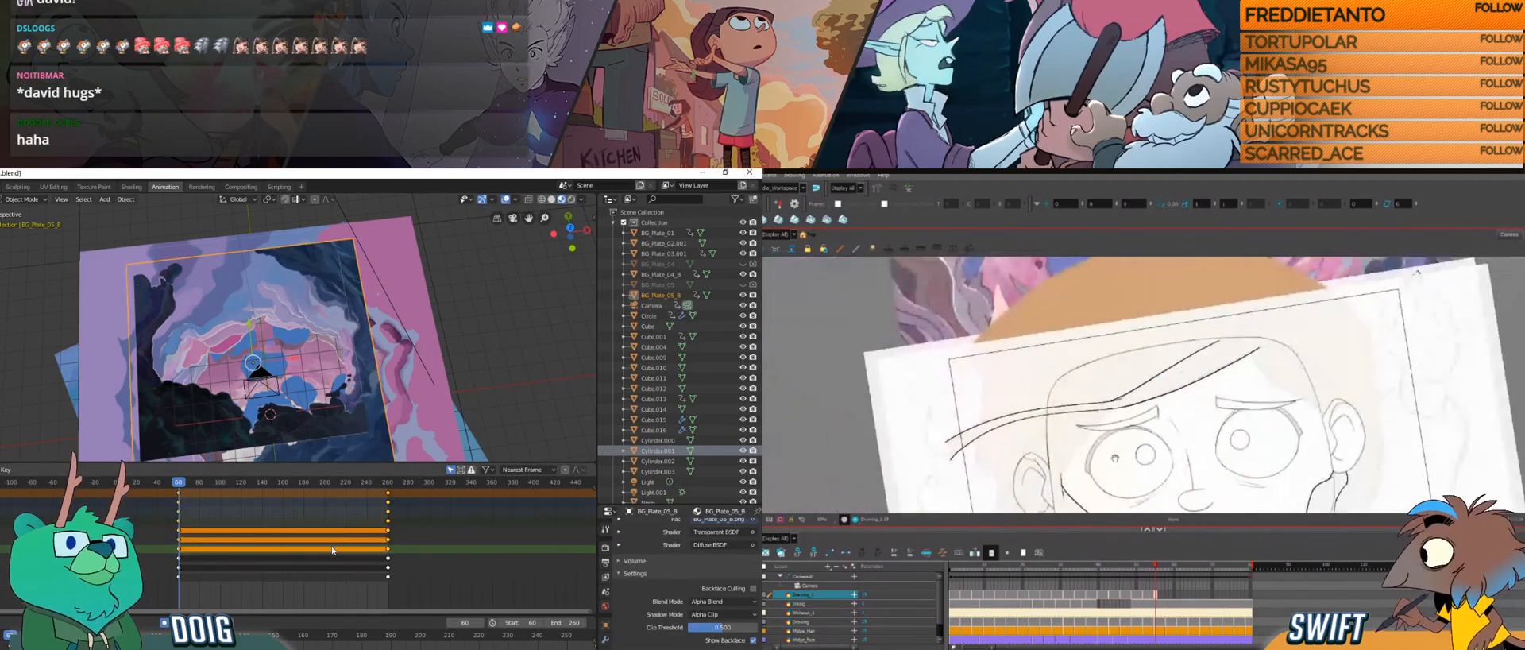
{"action": "key", "text": "x"}
{"action": "left_click", "coordinate": [326, 551]}
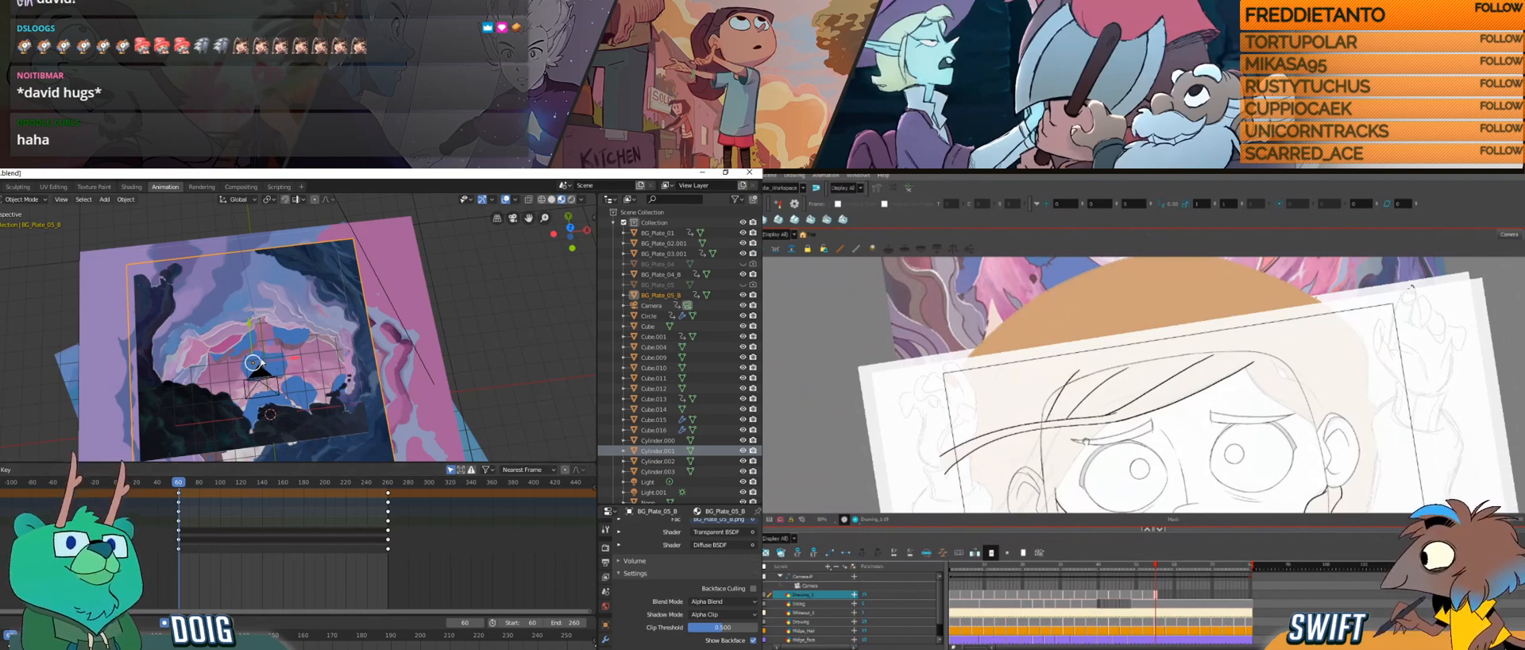
Step: Draw the long hair strands falling past the ear in Harmony while viewing the stacked planes from a lower angle in Blender
{"action": "left_click_drag", "start_coordinate": [1089, 484], "coordinate": [1114, 408]}
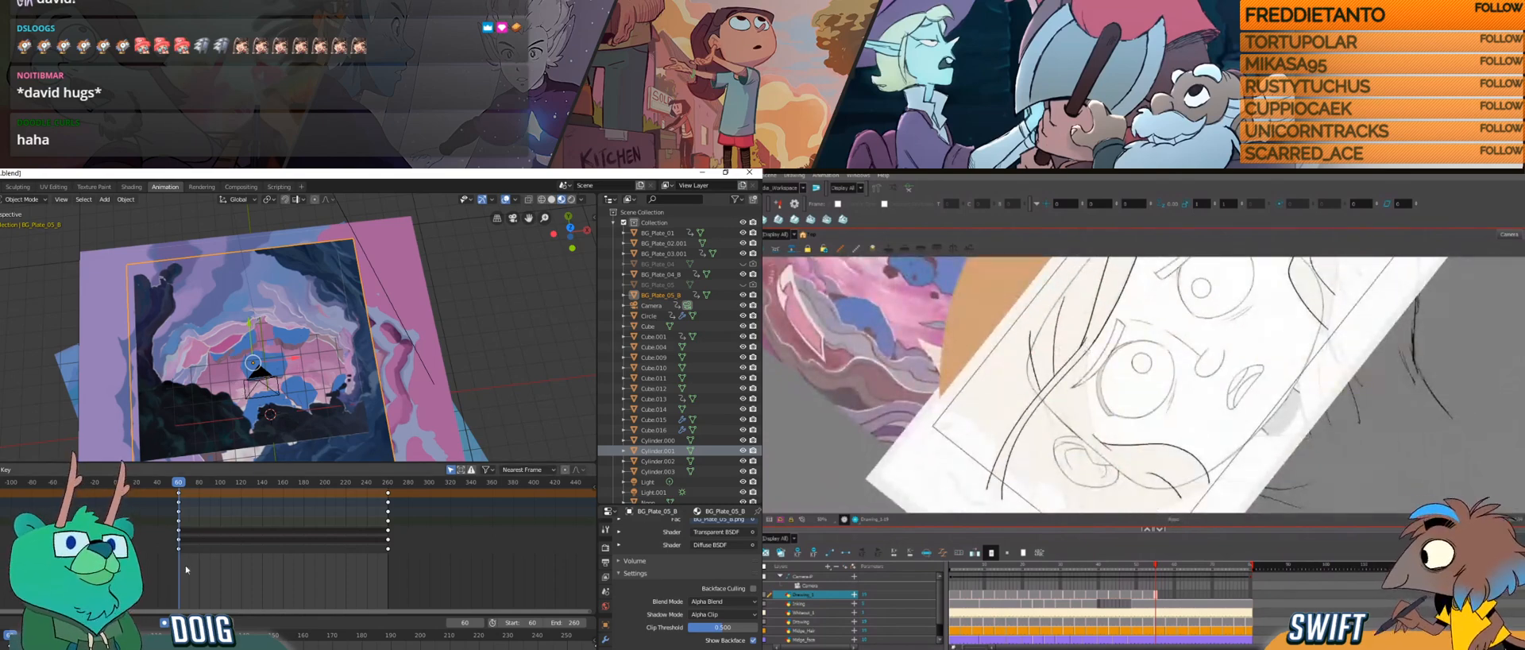
{"action": "left_click_drag", "start_coordinate": [1087, 349], "coordinate": [1101, 472]}
{"action": "mouse_move", "coordinate": [226, 386]}
{"action": "left_mouse_down"}
{"action": "mouse_move", "coordinate": [282, 347]}
{"action": "mouse_move", "coordinate": [316, 384]}
{"action": "left_mouse_up"}
{"action": "left_click_drag", "start_coordinate": [1100, 472], "coordinate": [1106, 508]}
{"action": "mouse_move", "coordinate": [316, 384]}
{"action": "left_mouse_down"}
{"action": "mouse_move", "coordinate": [225, 348]}
{"action": "mouse_move", "coordinate": [243, 345]}
{"action": "left_mouse_up"}
{"action": "left_click_drag", "start_coordinate": [1104, 494], "coordinate": [1085, 445]}
{"action": "left_click_drag", "start_coordinate": [243, 345], "coordinate": [168, 406]}
{"action": "left_click_drag", "start_coordinate": [1084, 445], "coordinate": [1063, 381]}
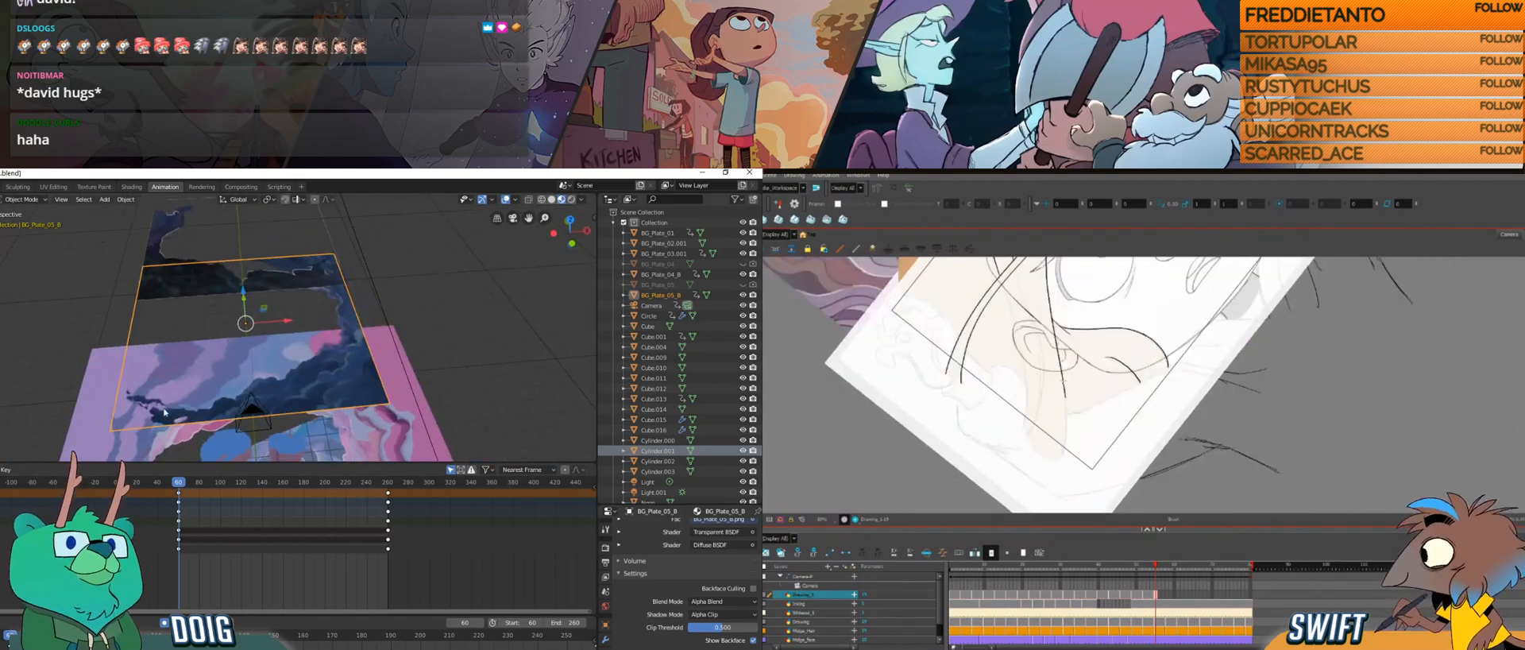
Step: Select BG_Plate_04_B and scrub the timeline to examine how the plane rotates relative to the other stacked planes
{"action": "left_click_drag", "start_coordinate": [179, 482], "coordinate": [147, 485]}
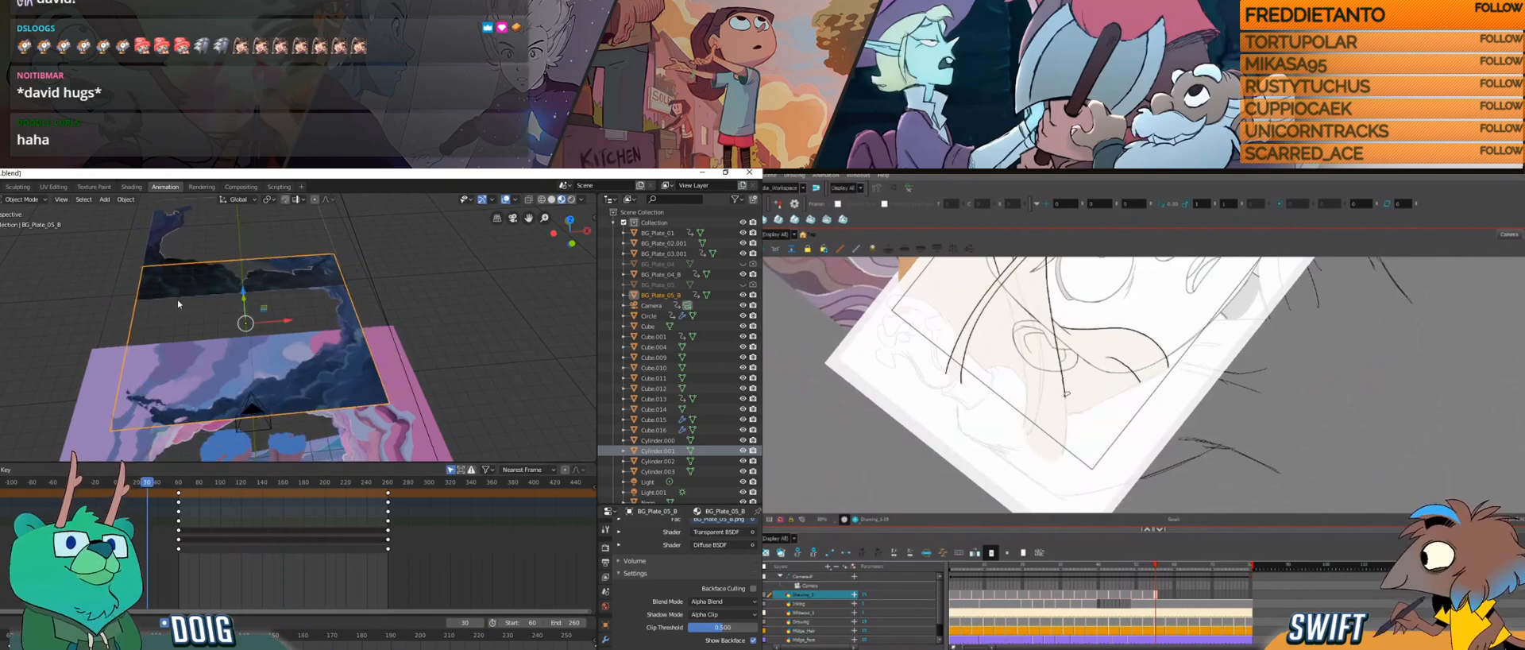
{"action": "left_click", "coordinate": [203, 315]}
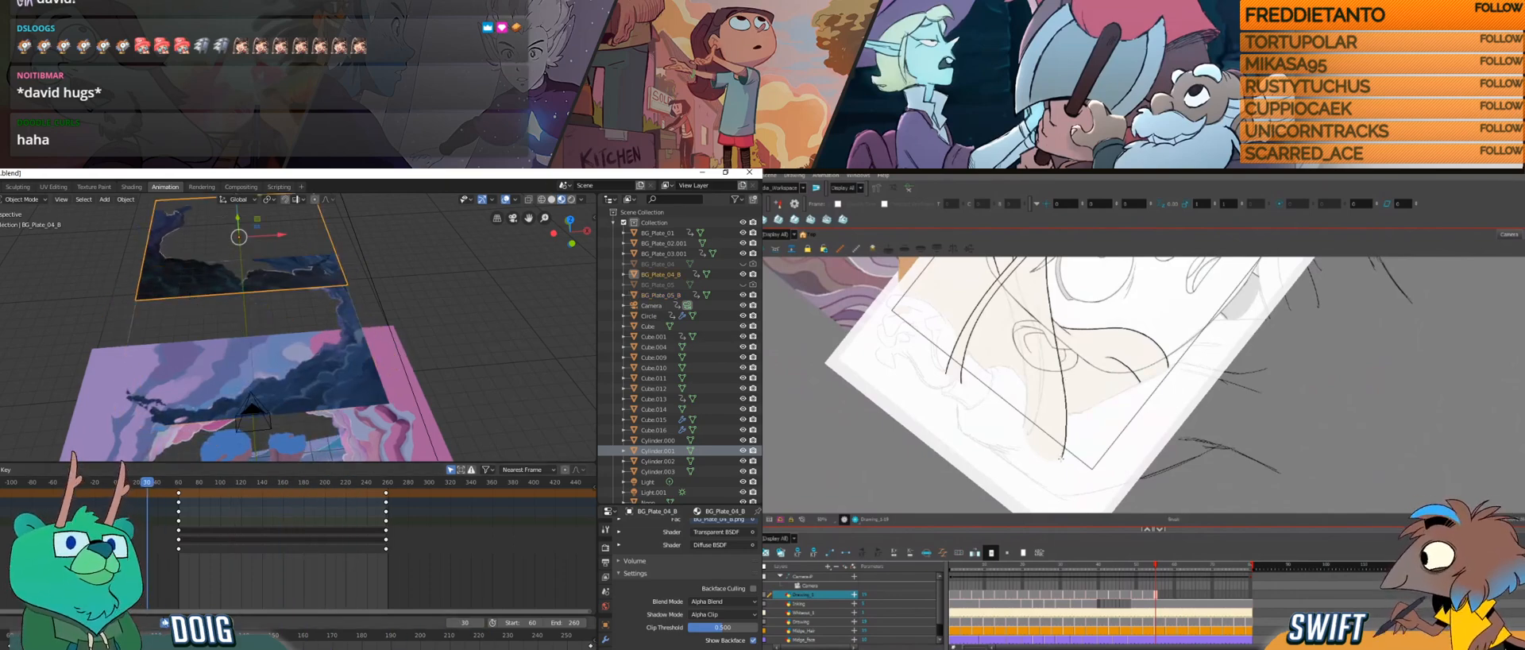
{"action": "mouse_move", "coordinate": [1100, 457]}
{"action": "left_mouse_down"}
{"action": "mouse_move", "coordinate": [1091, 447]}
{"action": "mouse_move", "coordinate": [1114, 463]}
{"action": "left_mouse_up"}
{"action": "left_click_drag", "start_coordinate": [246, 359], "coordinate": [243, 429]}
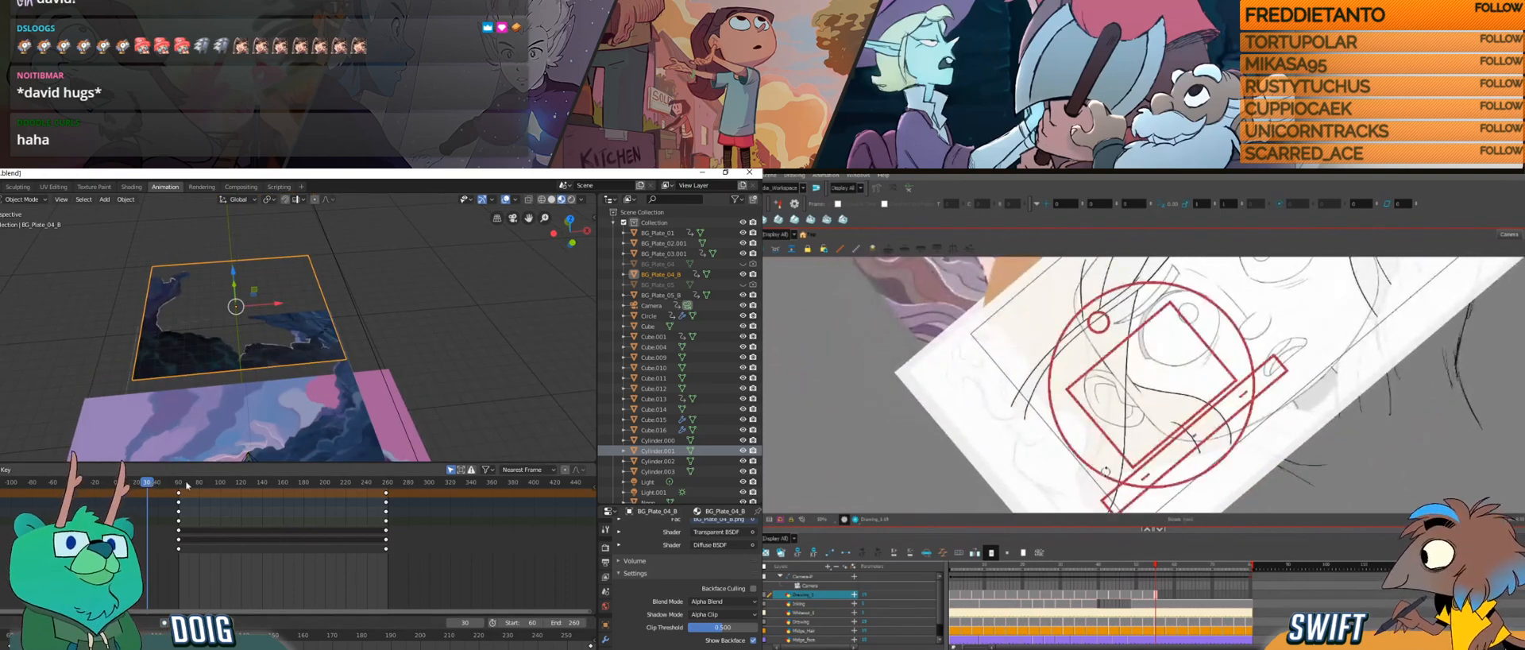
{"action": "left_click_drag", "start_coordinate": [167, 484], "coordinate": [248, 484]}
{"action": "left_click_drag", "start_coordinate": [235, 273], "coordinate": [237, 325]}
{"action": "left_click_drag", "start_coordinate": [190, 483], "coordinate": [287, 483]}
{"action": "left_click_drag", "start_coordinate": [246, 341], "coordinate": [214, 350]}
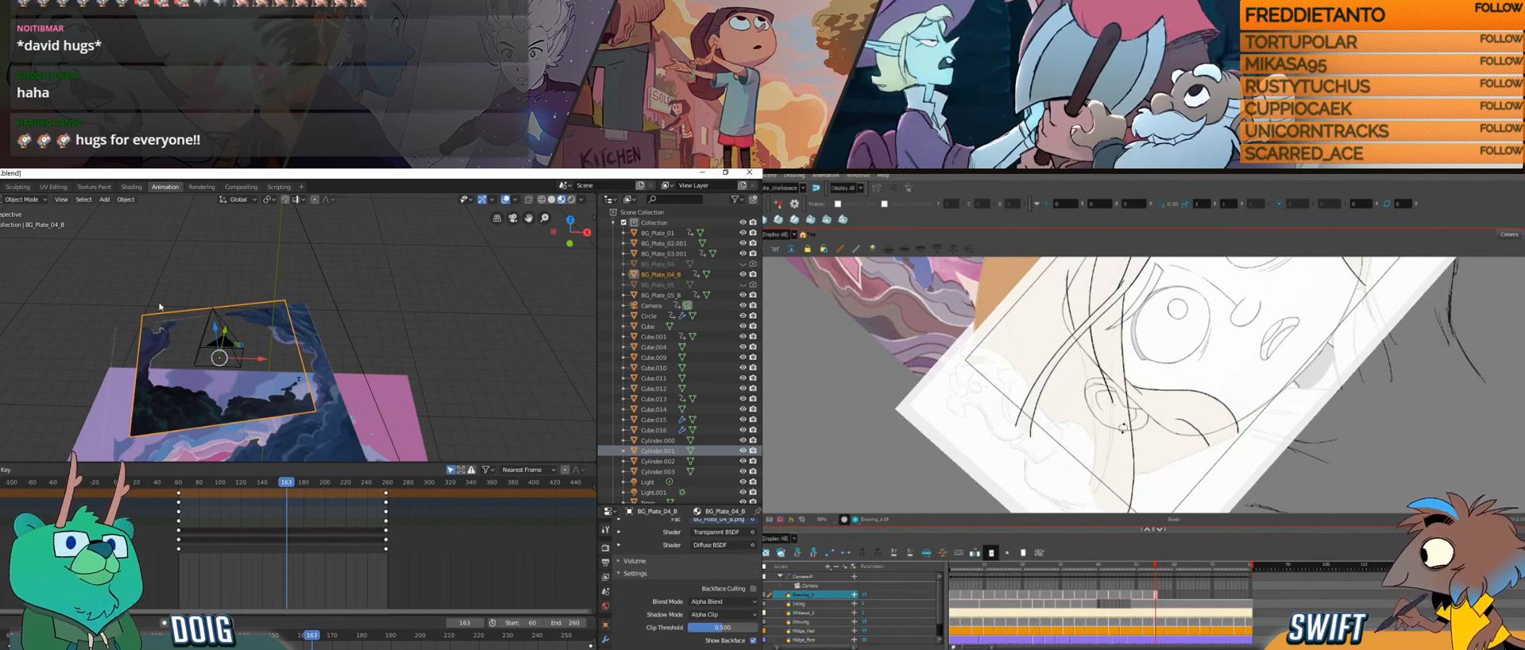
Step: Go to frame 255 in the camera view and move BG_Plate_04_B along the Z axis
{"action": "key", "text": "KP_0"}
{"action": "left_click_drag", "start_coordinate": [1124, 429], "coordinate": [1130, 433]}
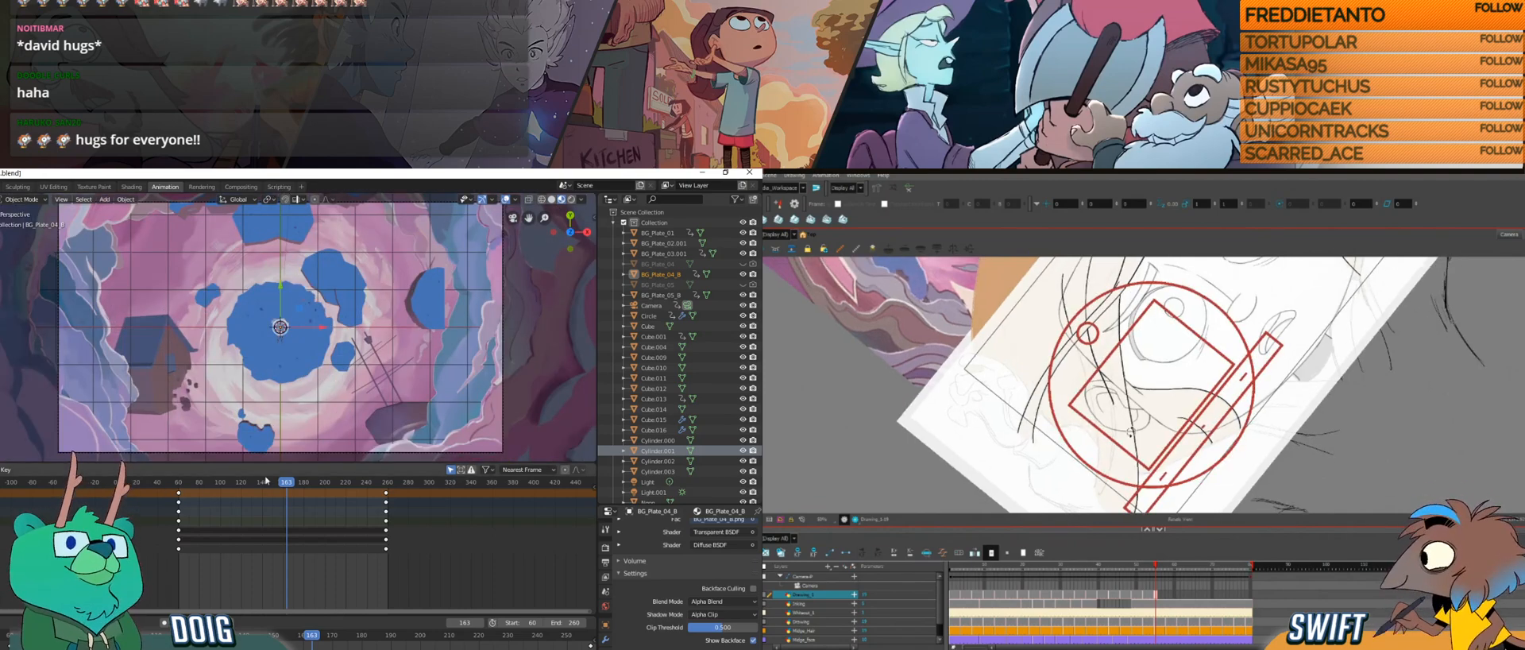
{"action": "left_click_drag", "start_coordinate": [293, 482], "coordinate": [383, 482]}
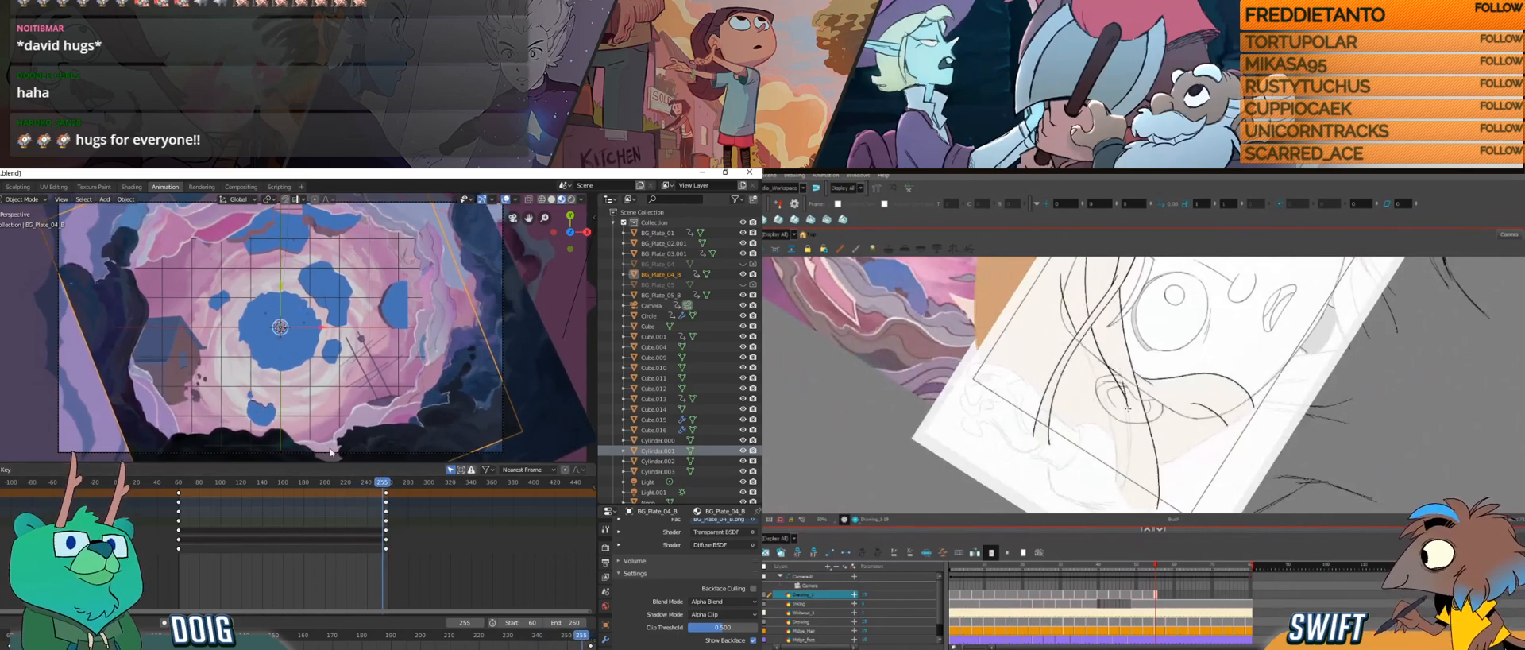
{"action": "key", "text": "g"}
{"action": "key", "text": "z"}
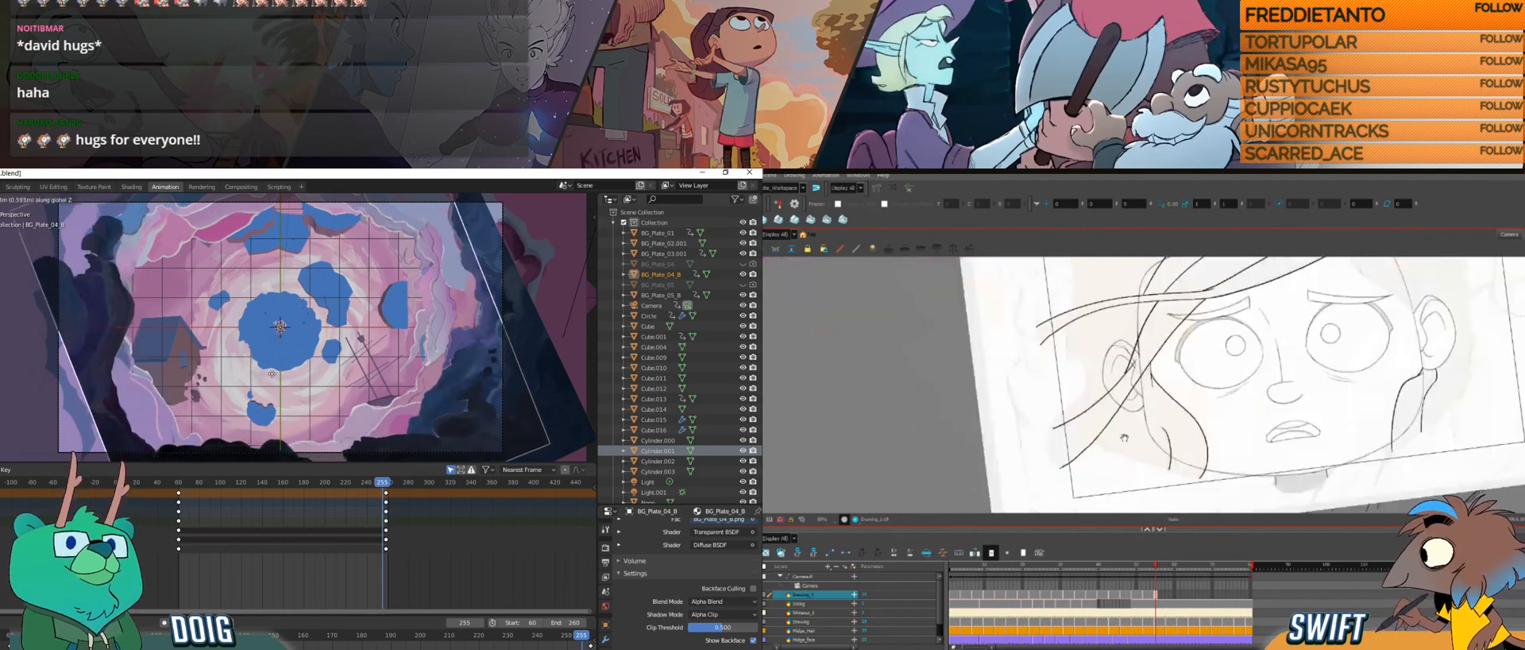
{"action": "left_click_drag", "start_coordinate": [1124, 437], "coordinate": [1123, 487]}
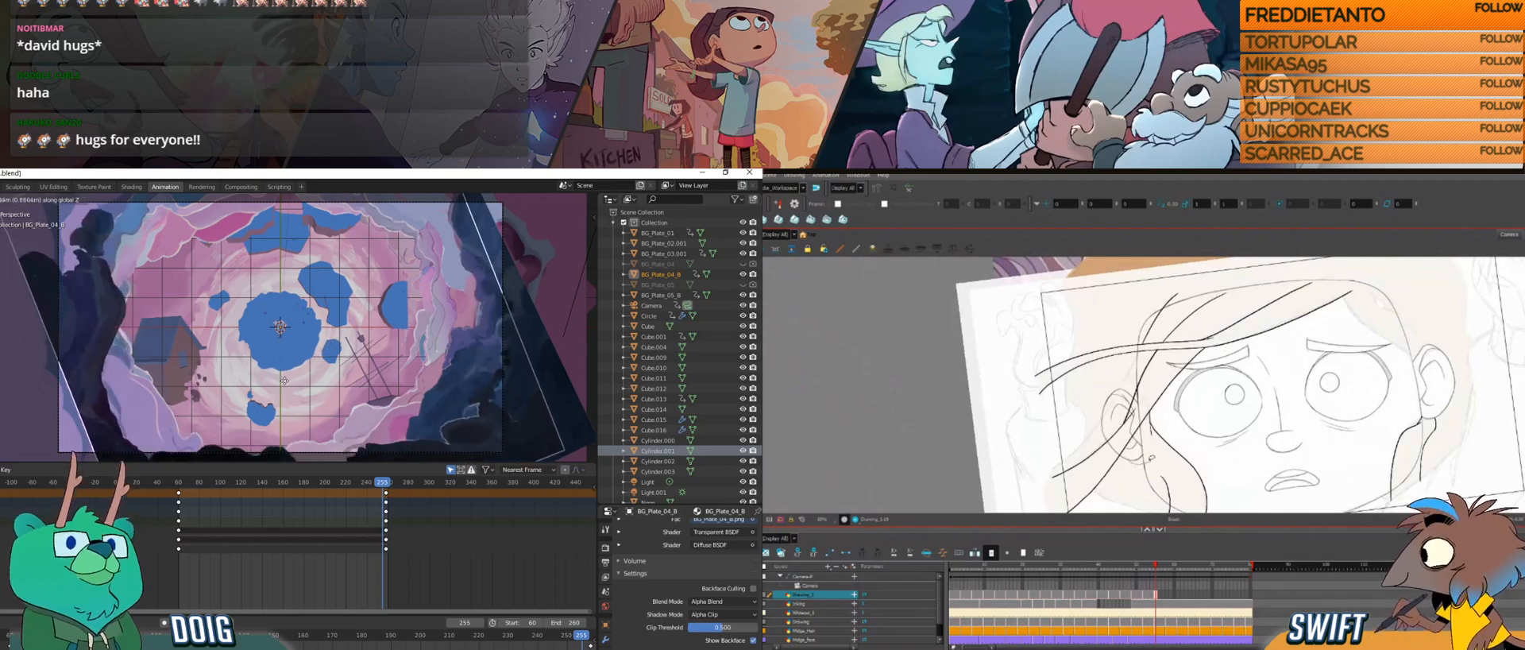
{"action": "left_click", "coordinate": [273, 388]}
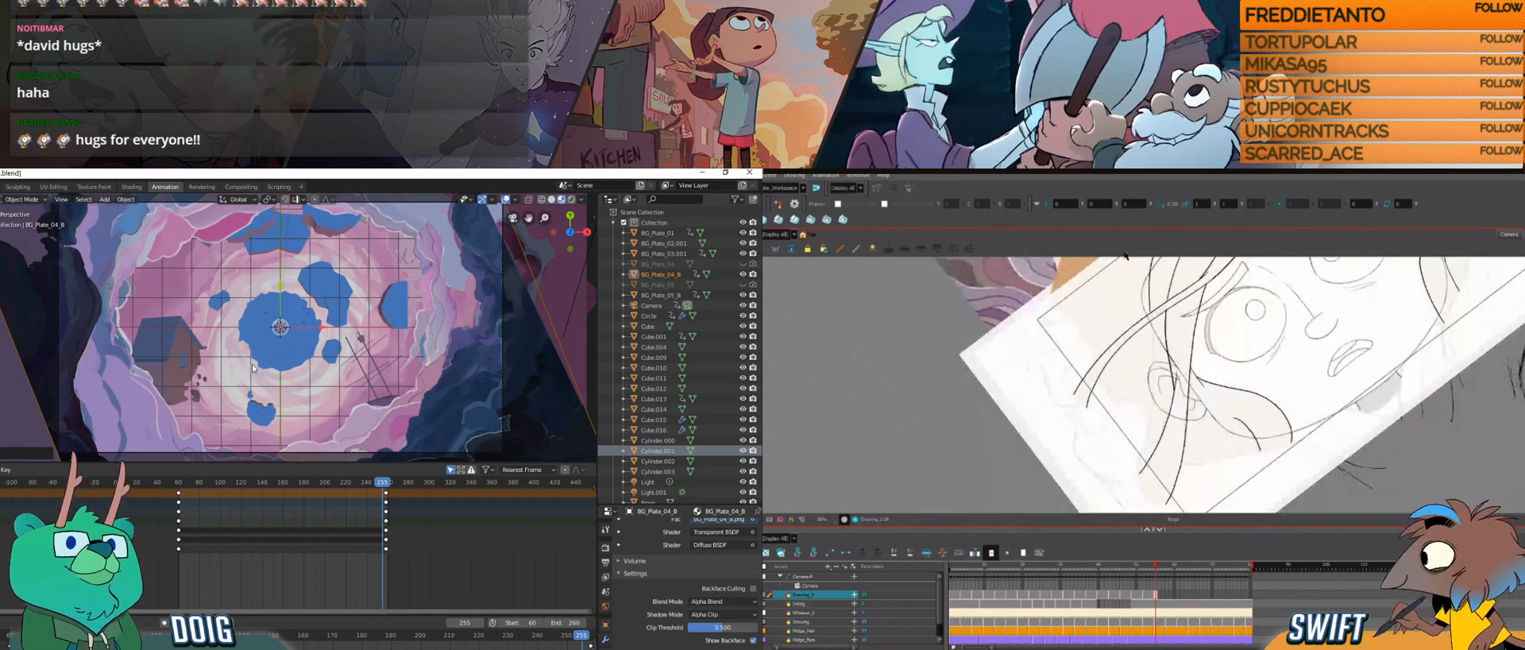
Step: Scale BG_Plate_04_B down uniformly to about 0.83 with the playhead just past its end keyframes
{"action": "mouse_move", "coordinate": [394, 484]}
{"action": "left_mouse_down"}
{"action": "mouse_move", "coordinate": [370, 485]}
{"action": "mouse_move", "coordinate": [392, 486]}
{"action": "left_mouse_up"}
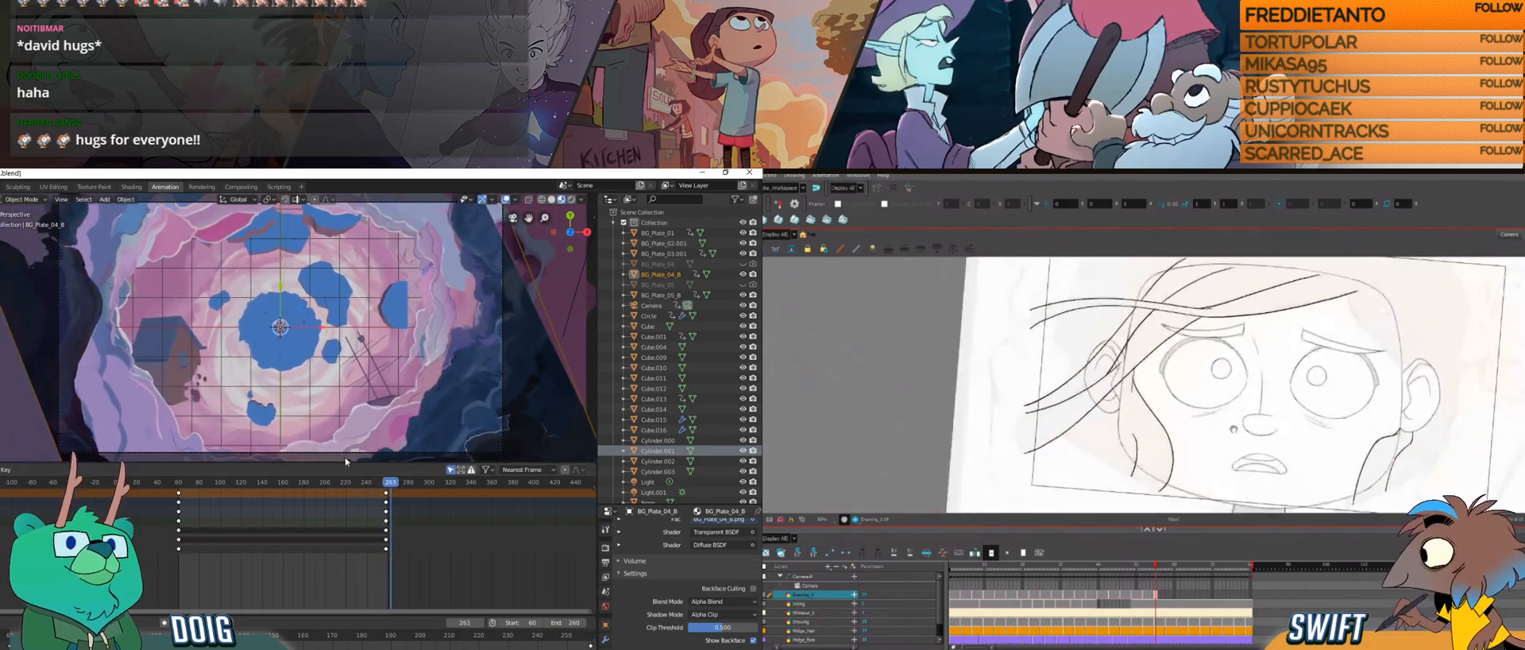
{"action": "key", "text": "s"}
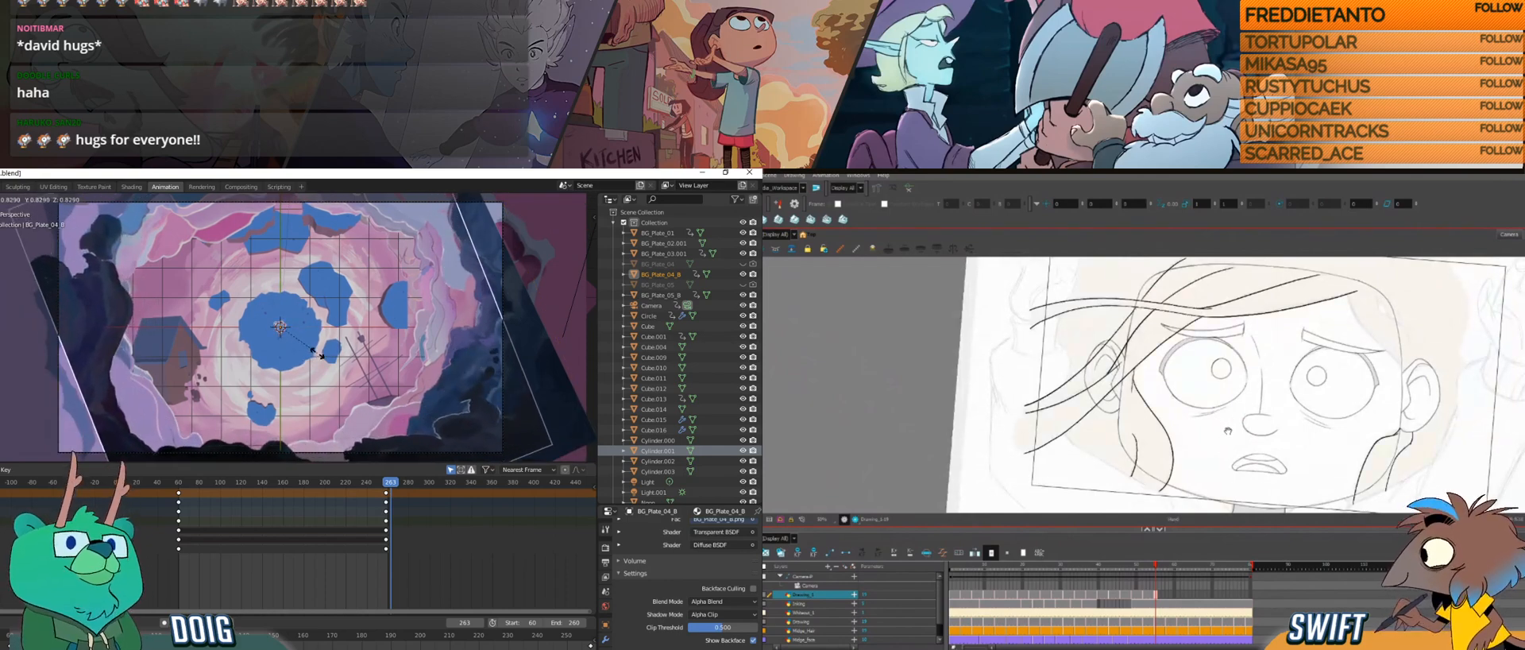
{"action": "left_click", "coordinate": [297, 365]}
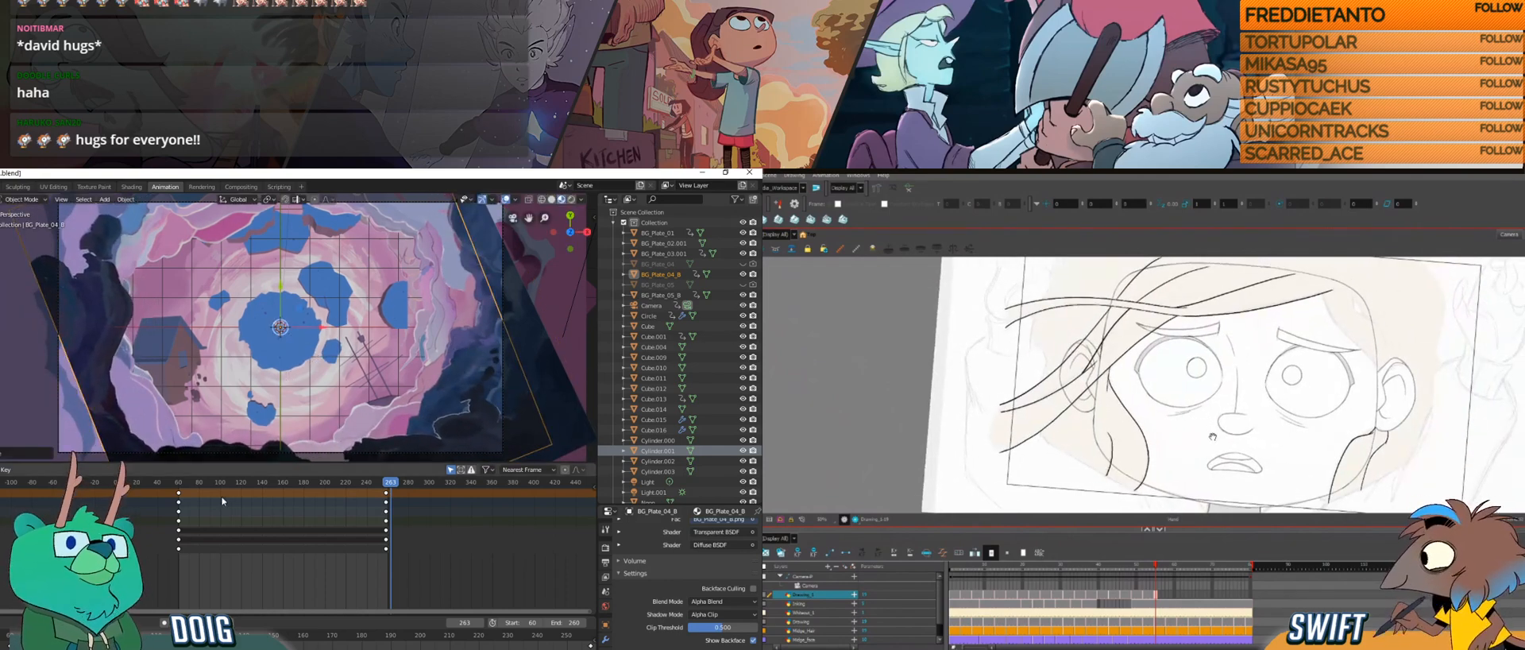
Step: Delete BG_Plate_04_B's end keyframes at frame 260, keeping those at the start of the animation
{"action": "left_click_drag", "start_coordinate": [185, 484], "coordinate": [388, 471]}
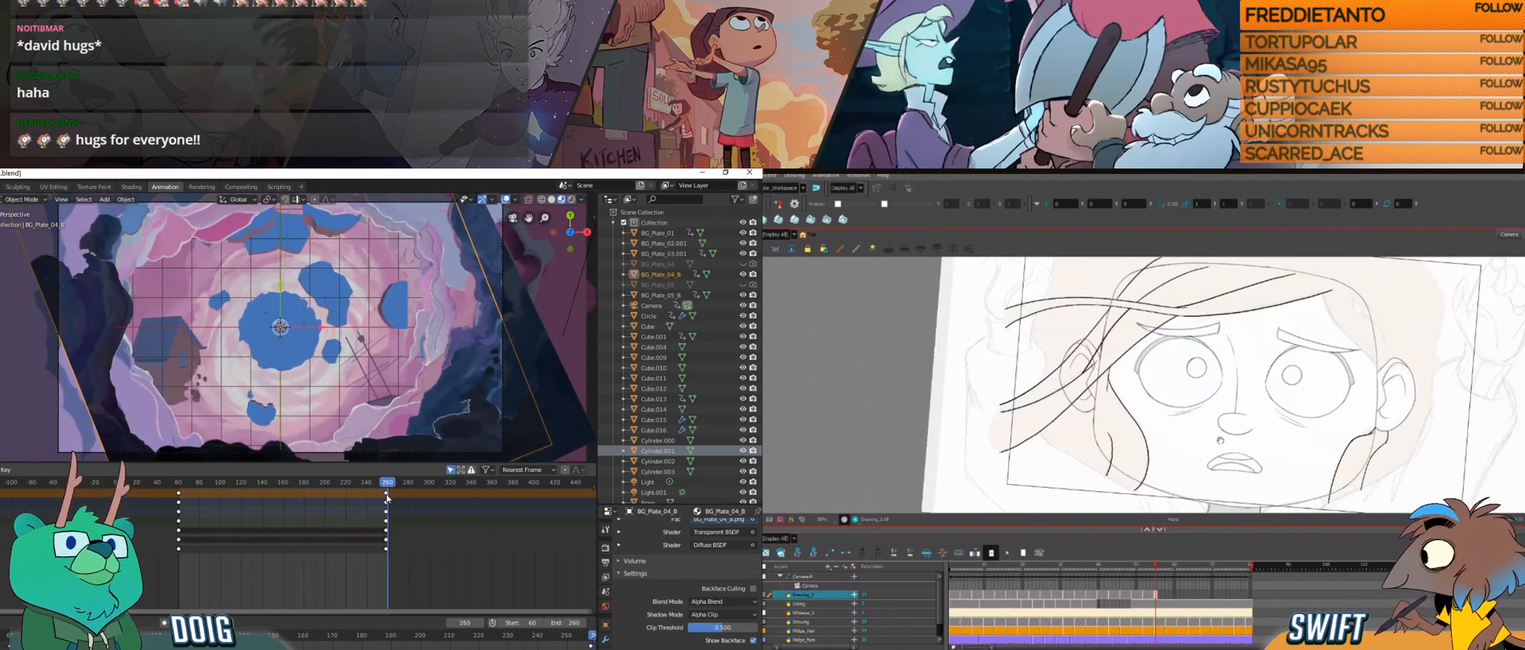
{"action": "left_click_drag", "start_coordinate": [1219, 445], "coordinate": [1200, 432]}
{"action": "key", "text": "x"}
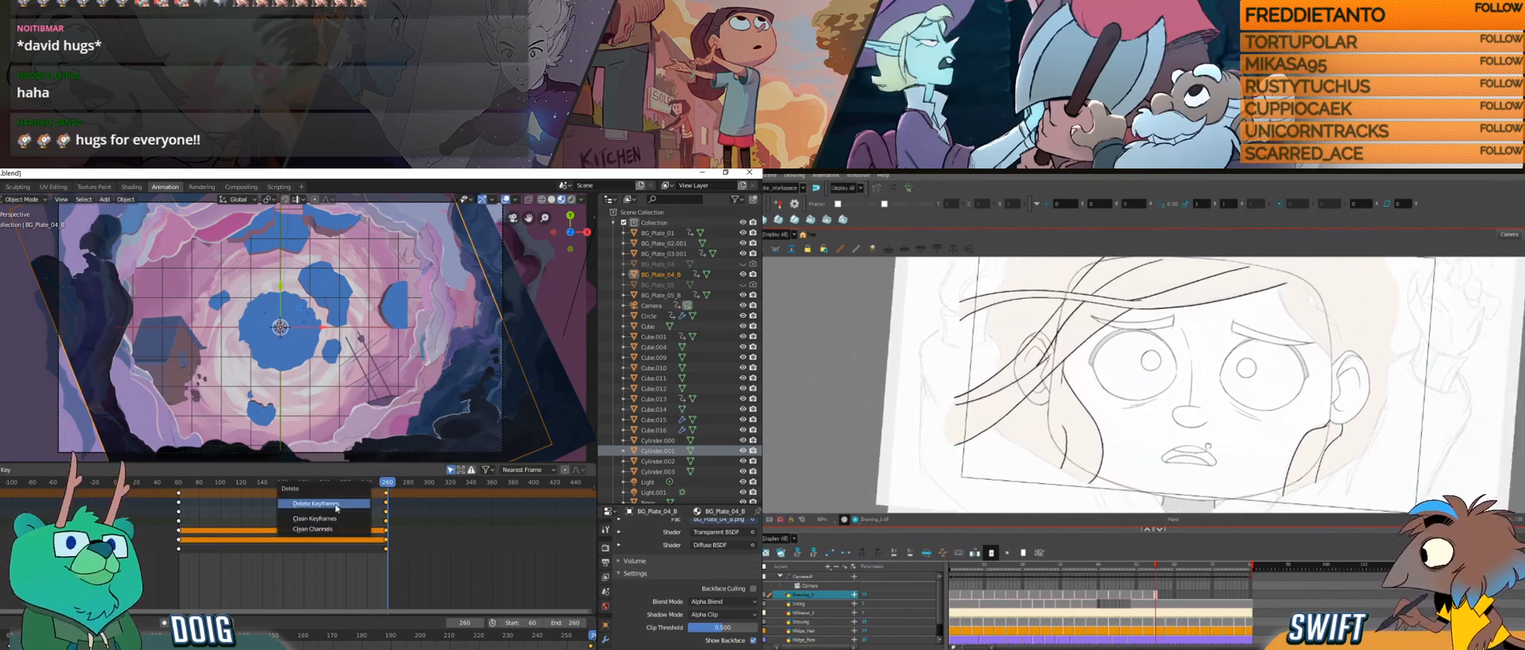
{"action": "left_click", "coordinate": [338, 503]}
Step: At frame 257, reposition BG_Plate_04_B along Y and then slightly along X to reframe its dark clouds
{"action": "left_click_drag", "start_coordinate": [192, 483], "coordinate": [385, 487]}
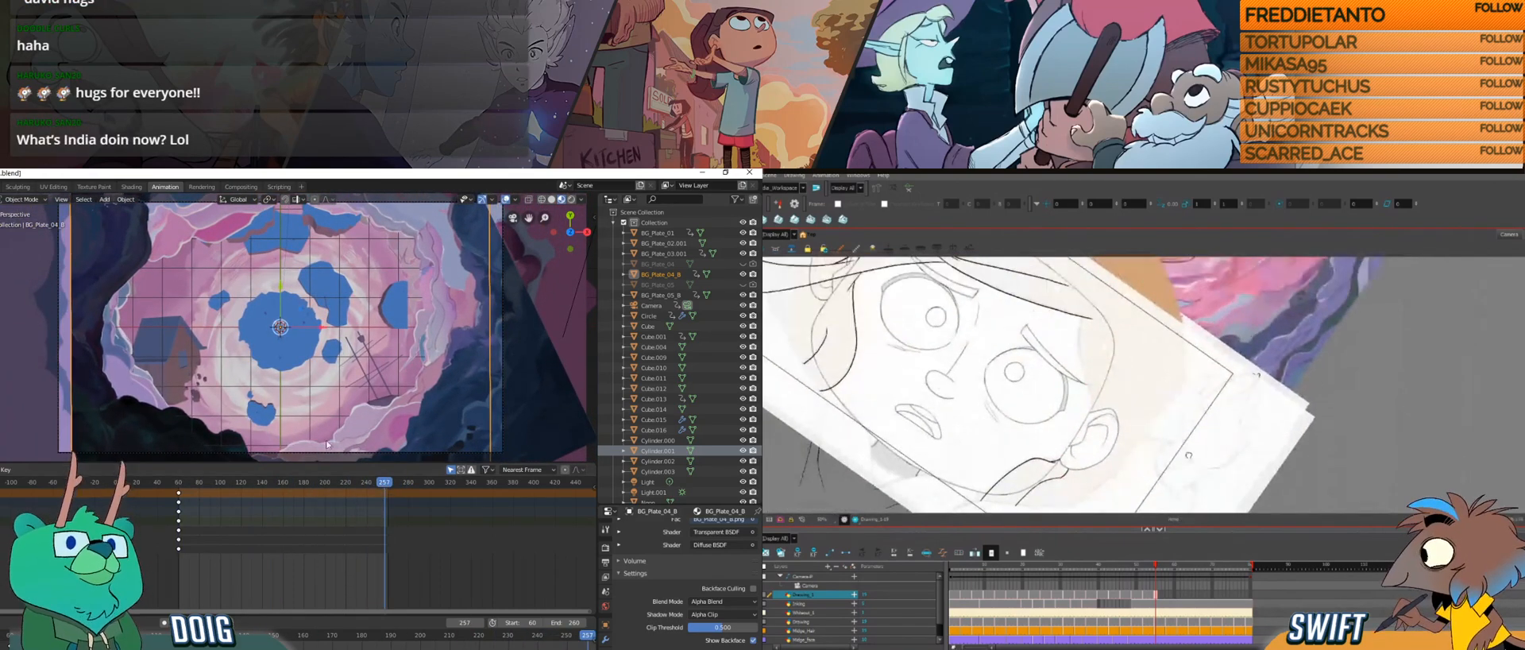
{"action": "key", "text": "g"}
{"action": "key", "text": "y"}
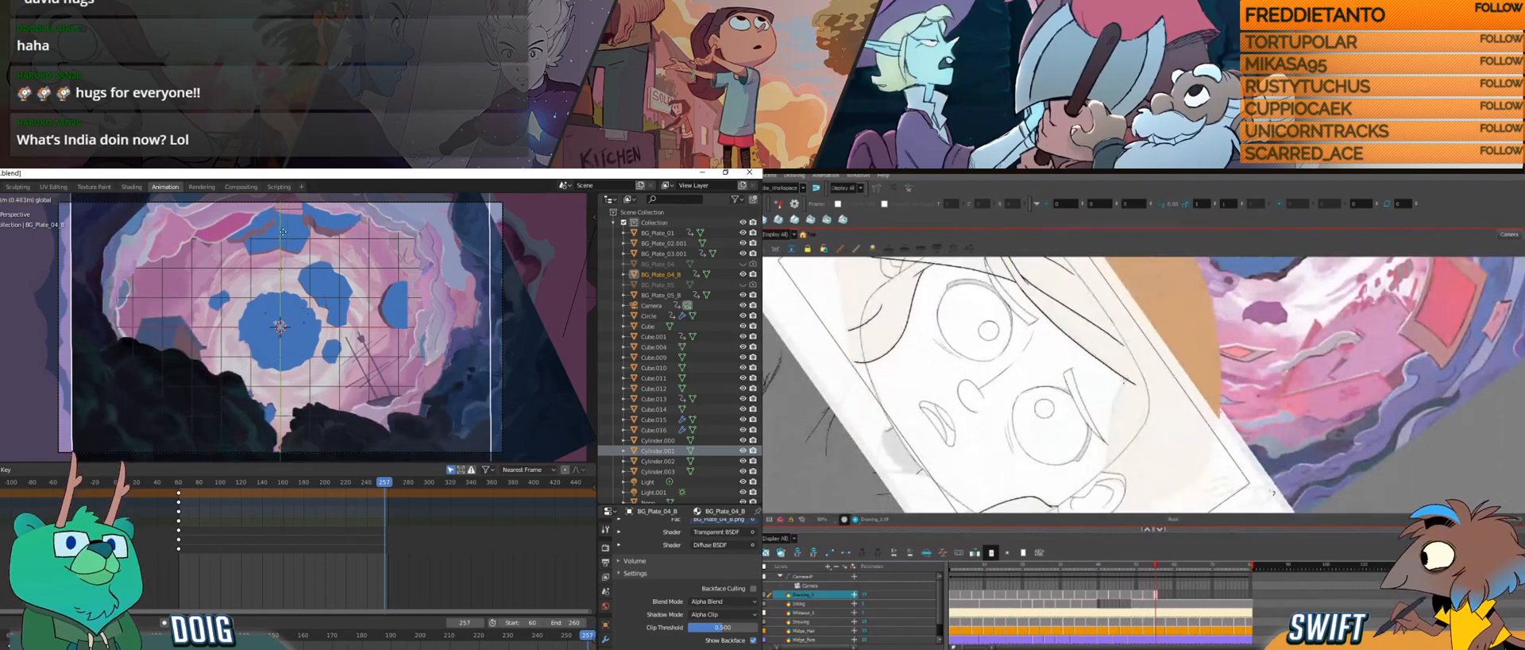
{"action": "left_click", "coordinate": [275, 255]}
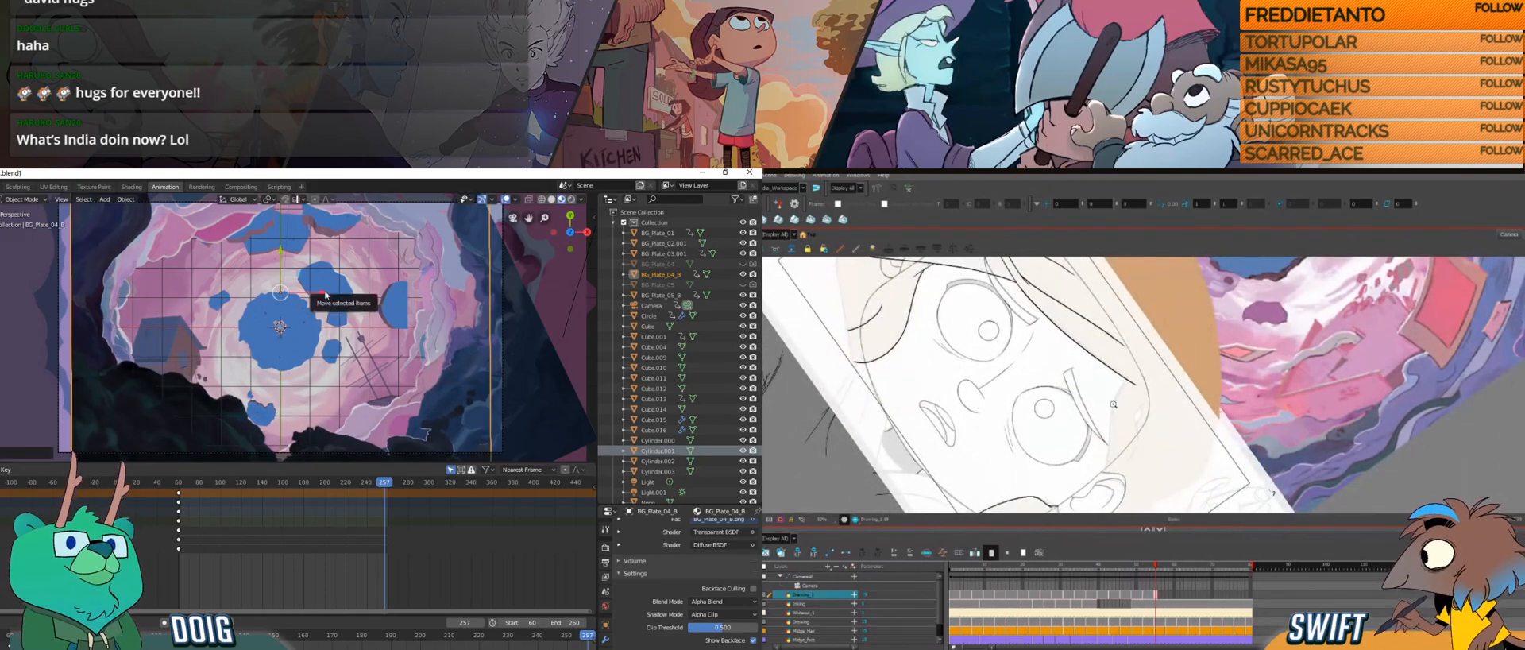
{"action": "key", "text": "g"}
{"action": "key", "text": "x"}
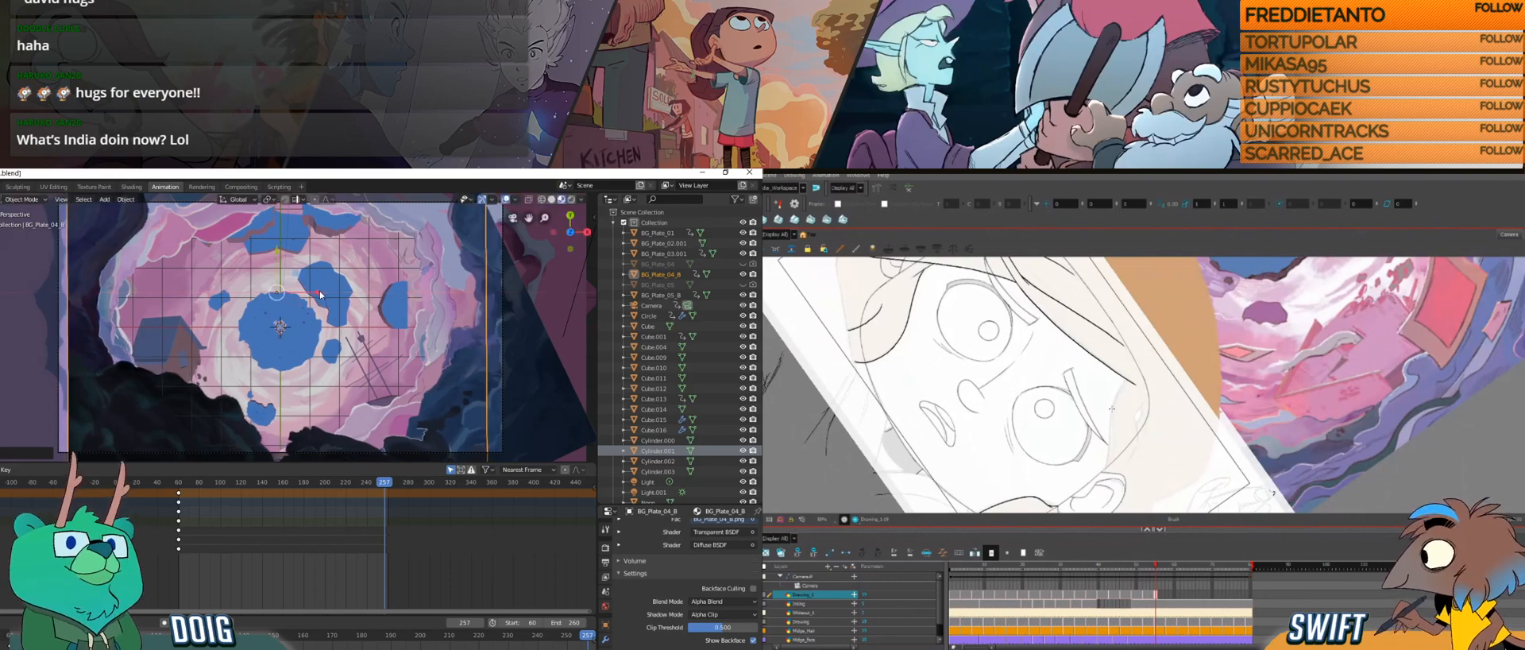
Step: Enlarge BG_Plate_04_B uniformly by about 1.05 and readjust its position along the Y axis
{"action": "key", "text": "s"}
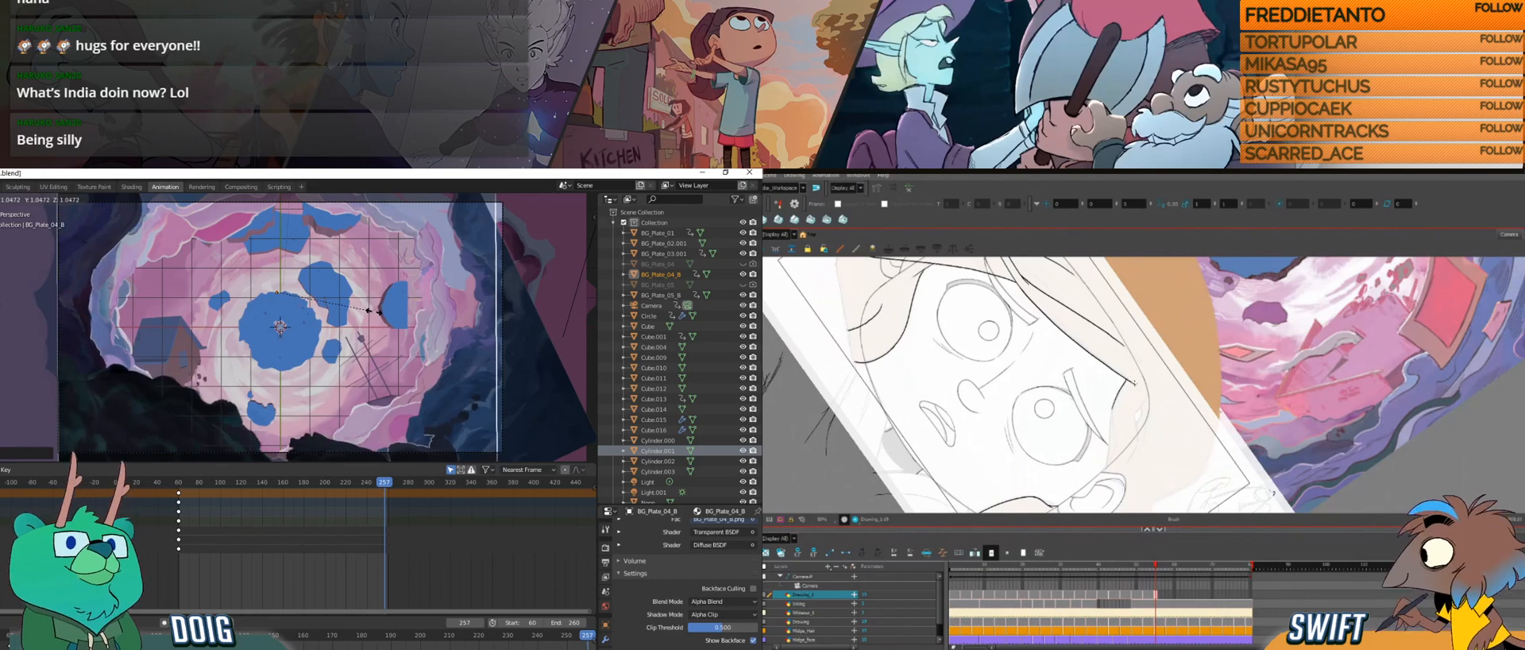
{"action": "left_click", "coordinate": [379, 312]}
{"action": "key", "text": "g"}
{"action": "key", "text": "y"}
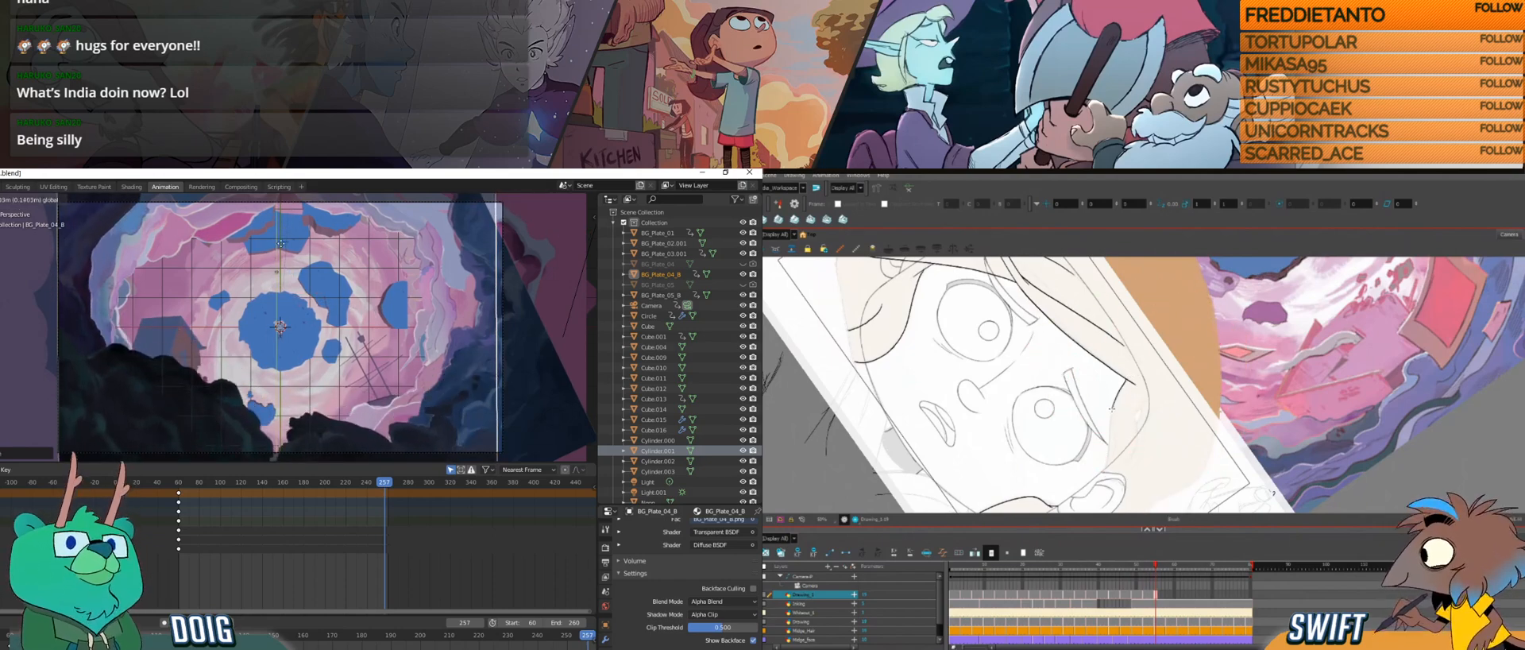
{"action": "left_click", "coordinate": [283, 293]}
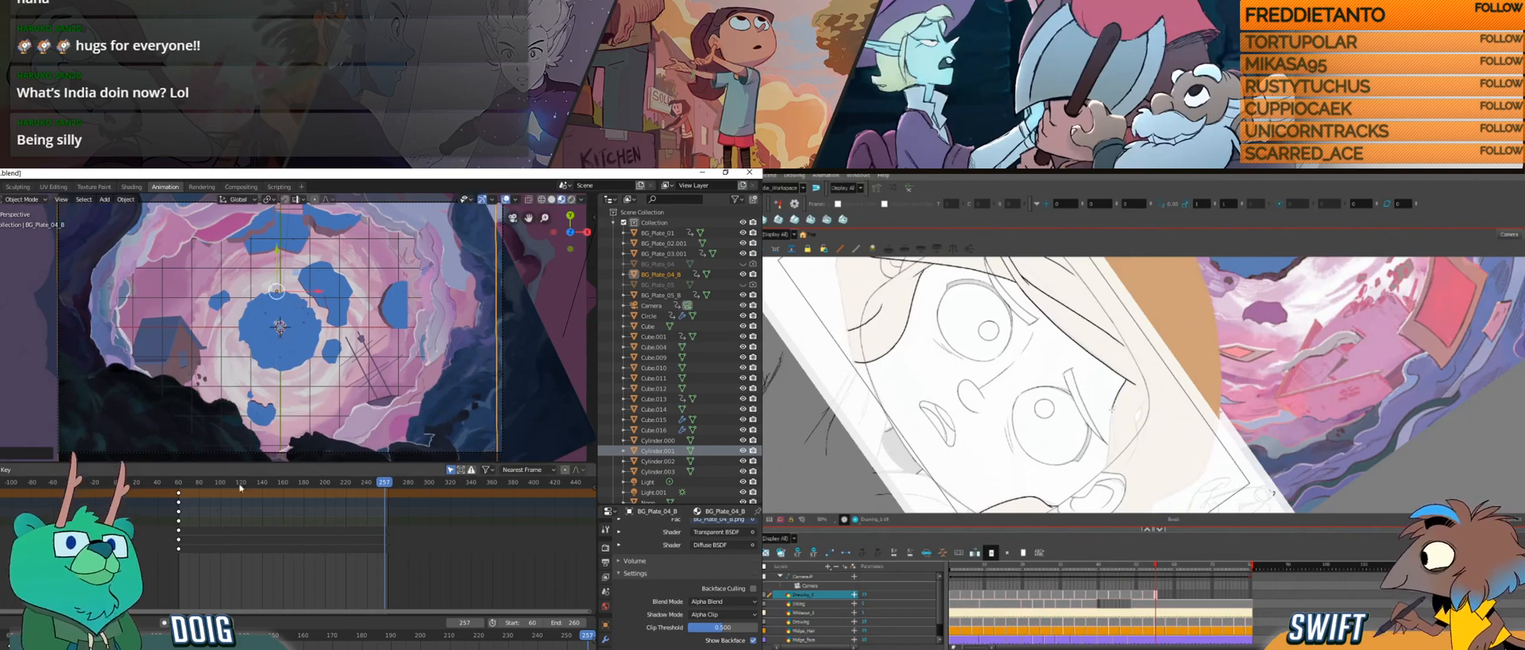
Step: Scrub through the animation to check how BG_Plate_04_B's clouds frame the shot in the camera view
{"action": "left_click_drag", "start_coordinate": [260, 482], "coordinate": [340, 490]}
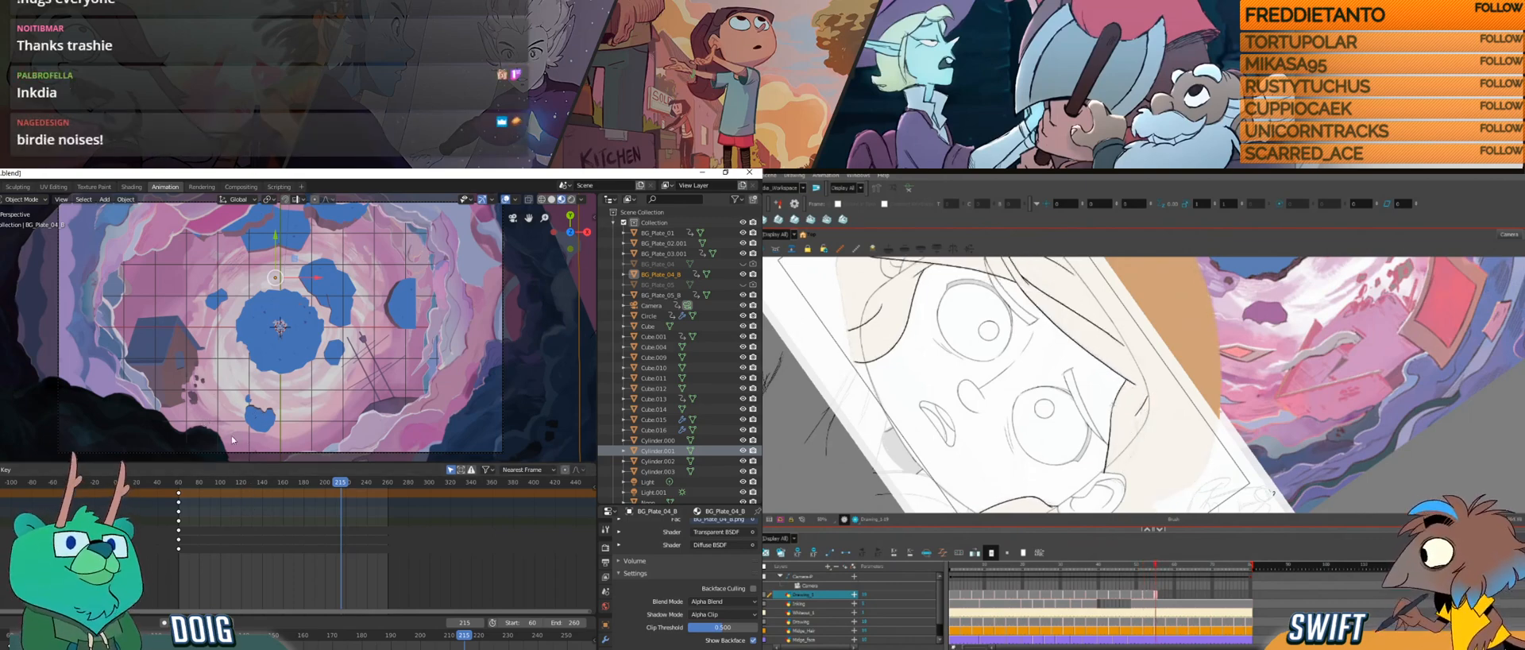
{"action": "left_click_drag", "start_coordinate": [190, 485], "coordinate": [389, 486]}
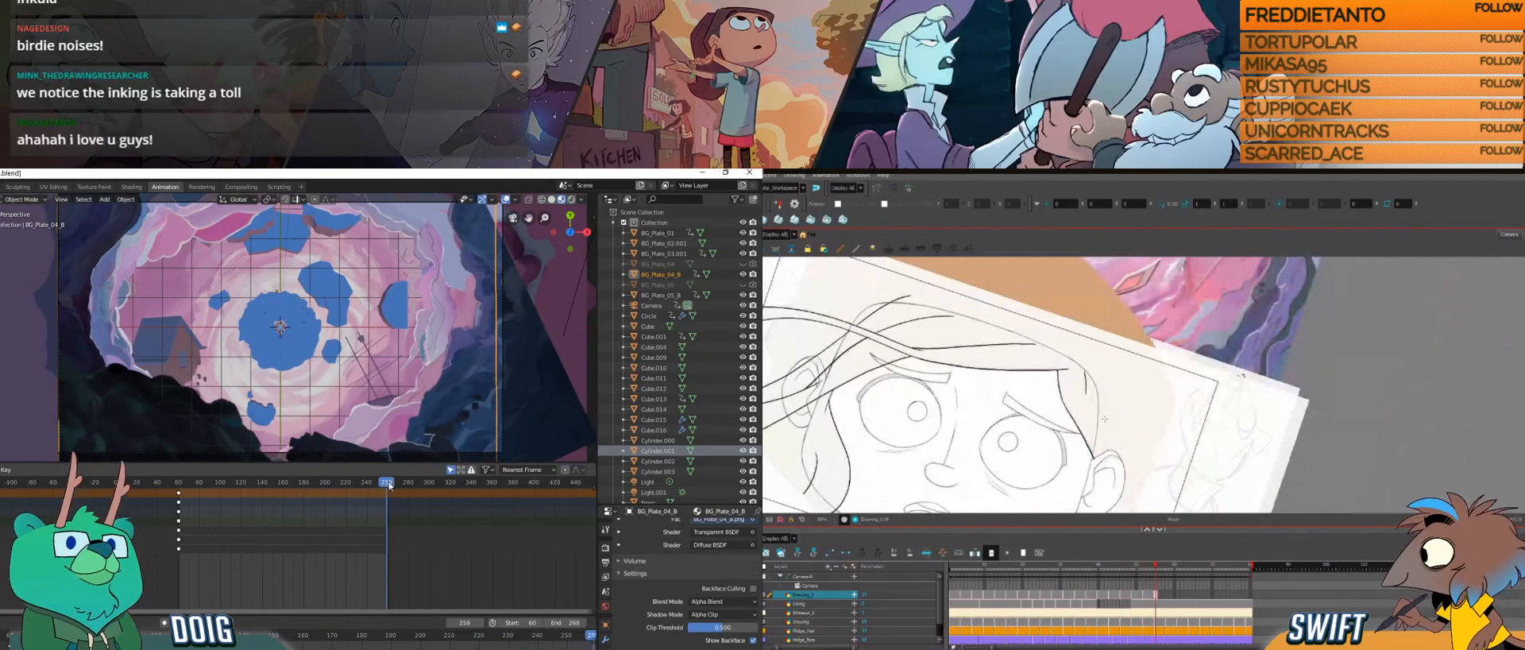
{"action": "left_click_drag", "start_coordinate": [390, 486], "coordinate": [343, 474]}
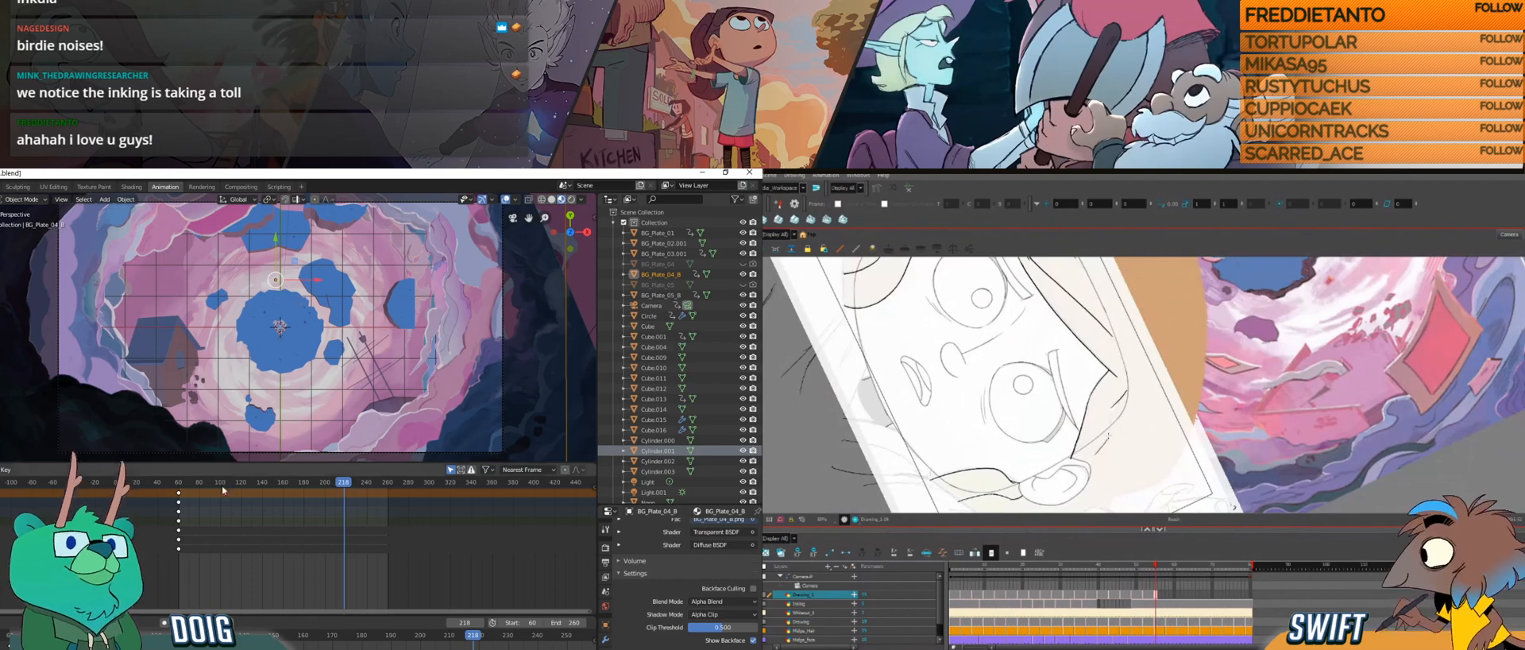
{"action": "left_click_drag", "start_coordinate": [207, 483], "coordinate": [390, 476]}
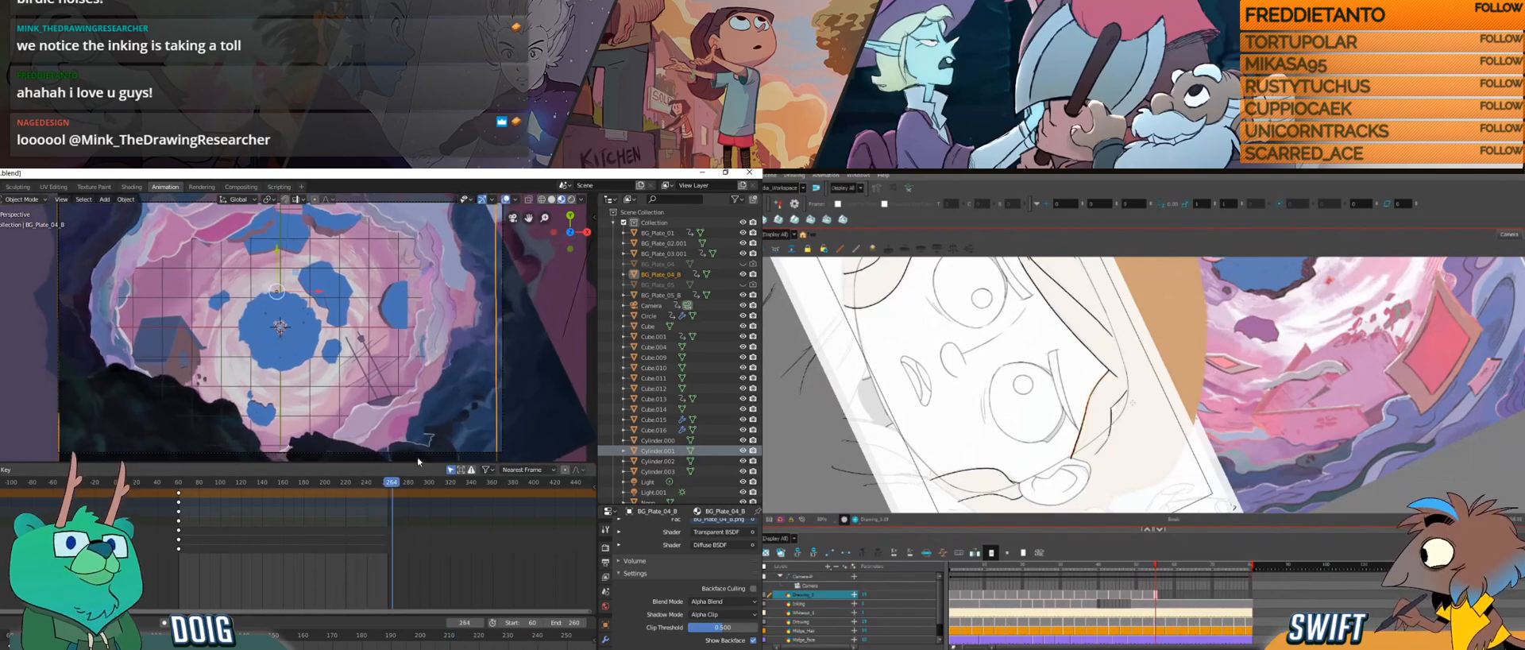
{"action": "left_click_drag", "start_coordinate": [1137, 421], "coordinate": [1167, 415]}
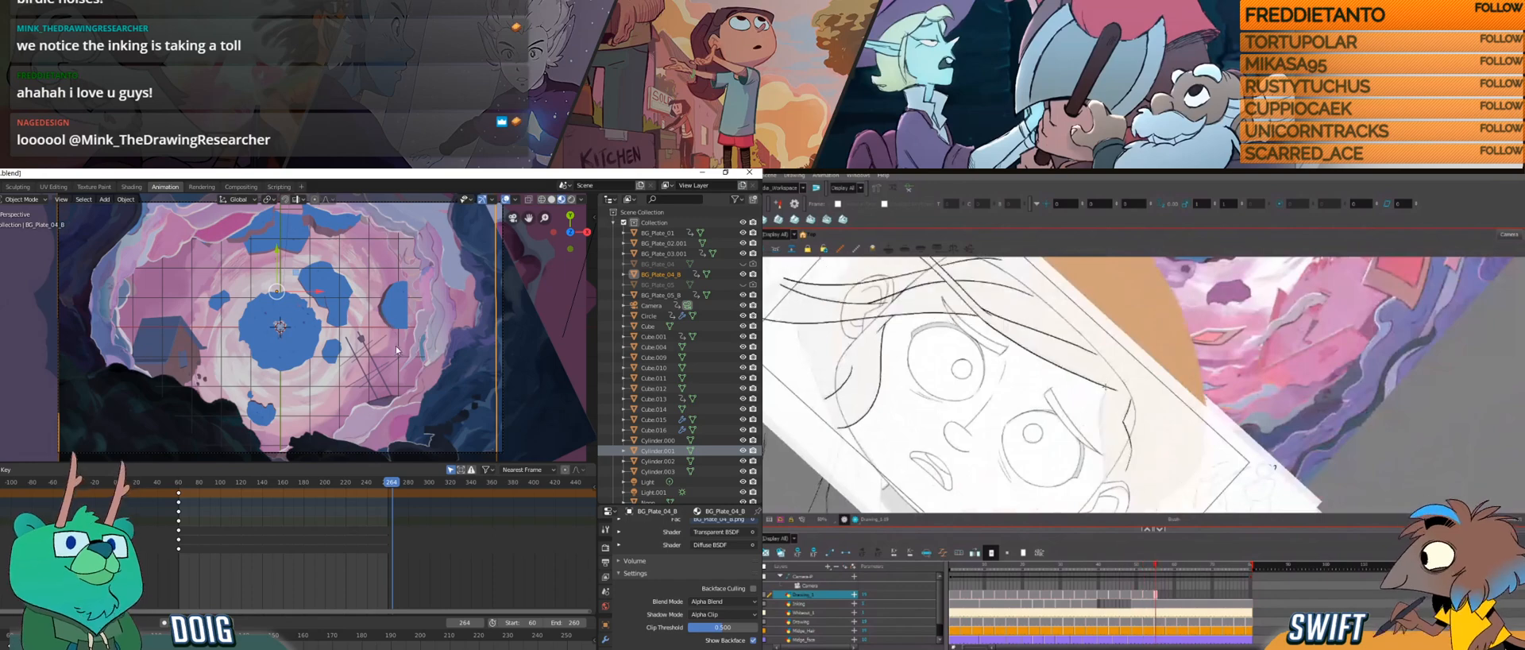
Step: Select BG_Plate_05_B and delete its end keyframes, keeping those at the start of the animation
{"action": "left_click_drag", "start_coordinate": [378, 366], "coordinate": [395, 342]}
{"action": "left_click", "coordinate": [405, 372]}
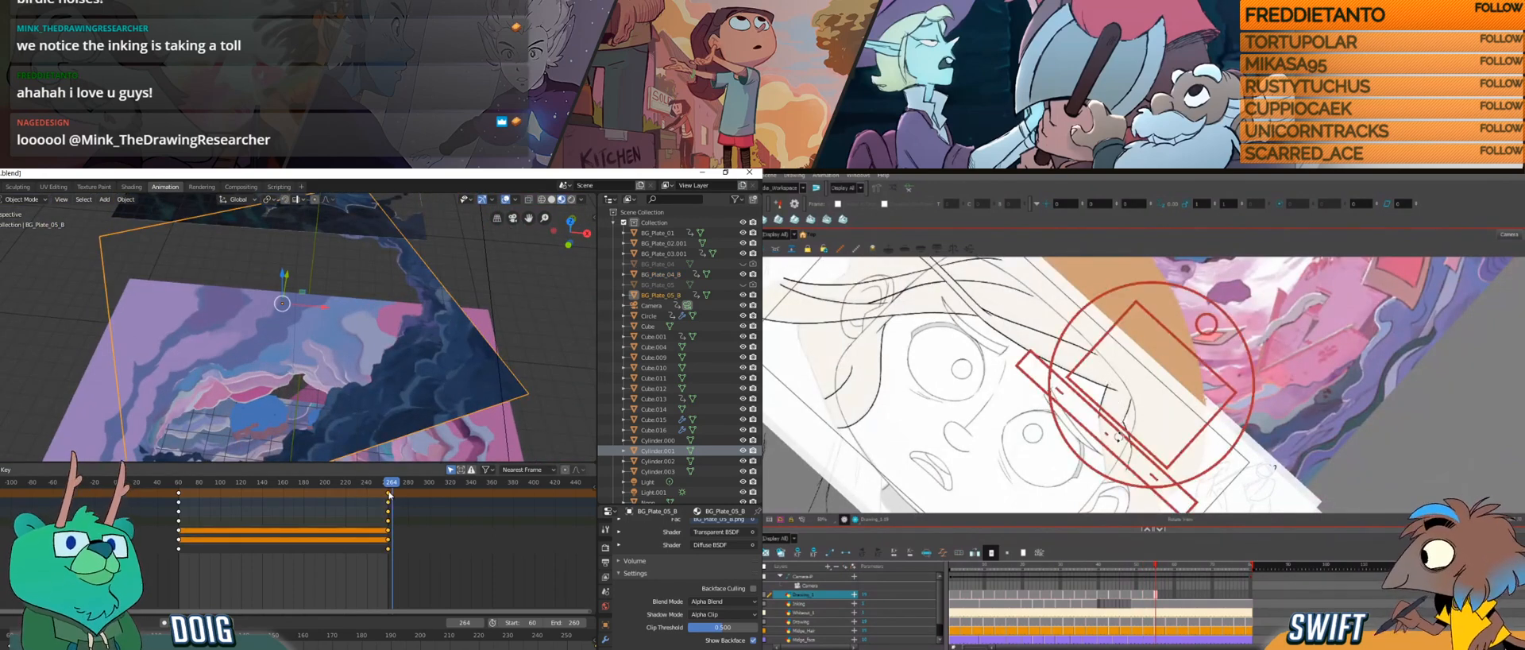
{"action": "key", "text": "x"}
{"action": "left_click", "coordinate": [373, 497]}
Step: Return to the camera view and scrub through the animation to check BG_Plate_05_B's framing
{"action": "left_click_drag", "start_coordinate": [182, 483], "coordinate": [344, 489]}
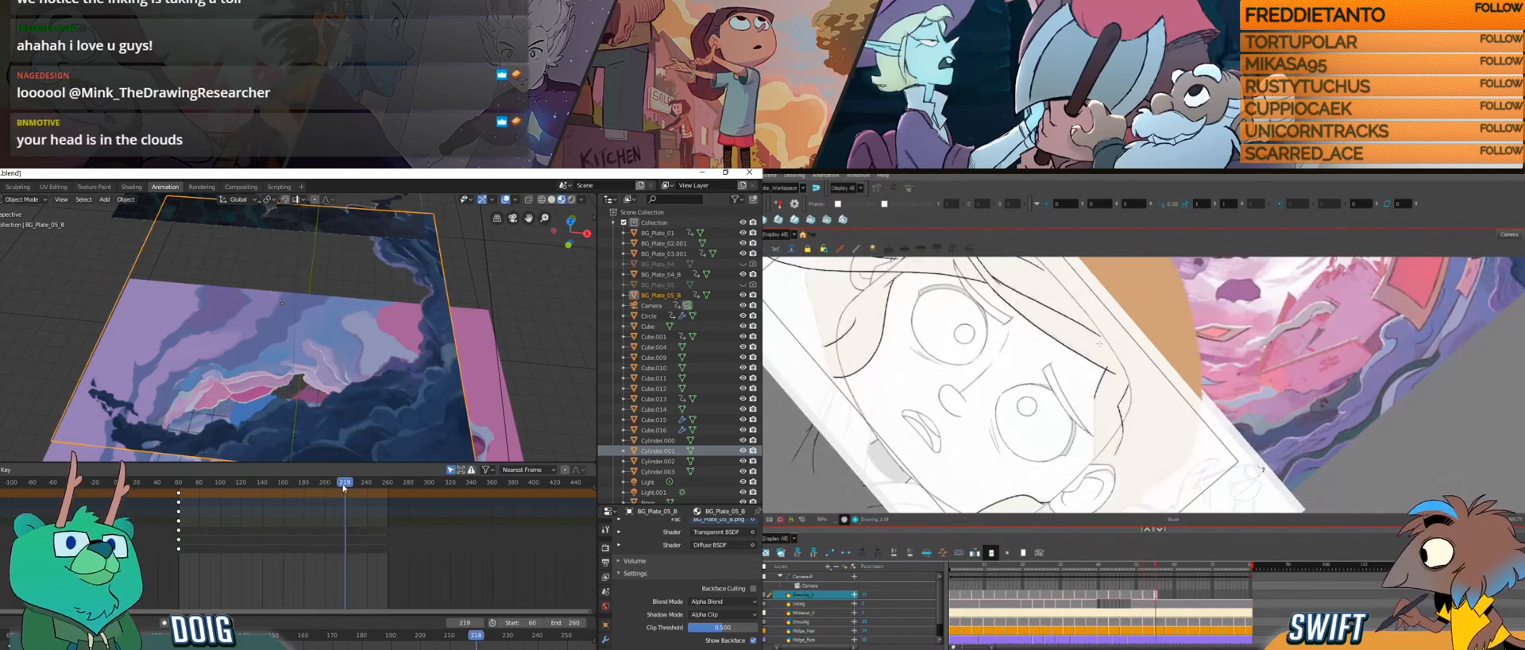
{"action": "key", "text": "KP_7"}
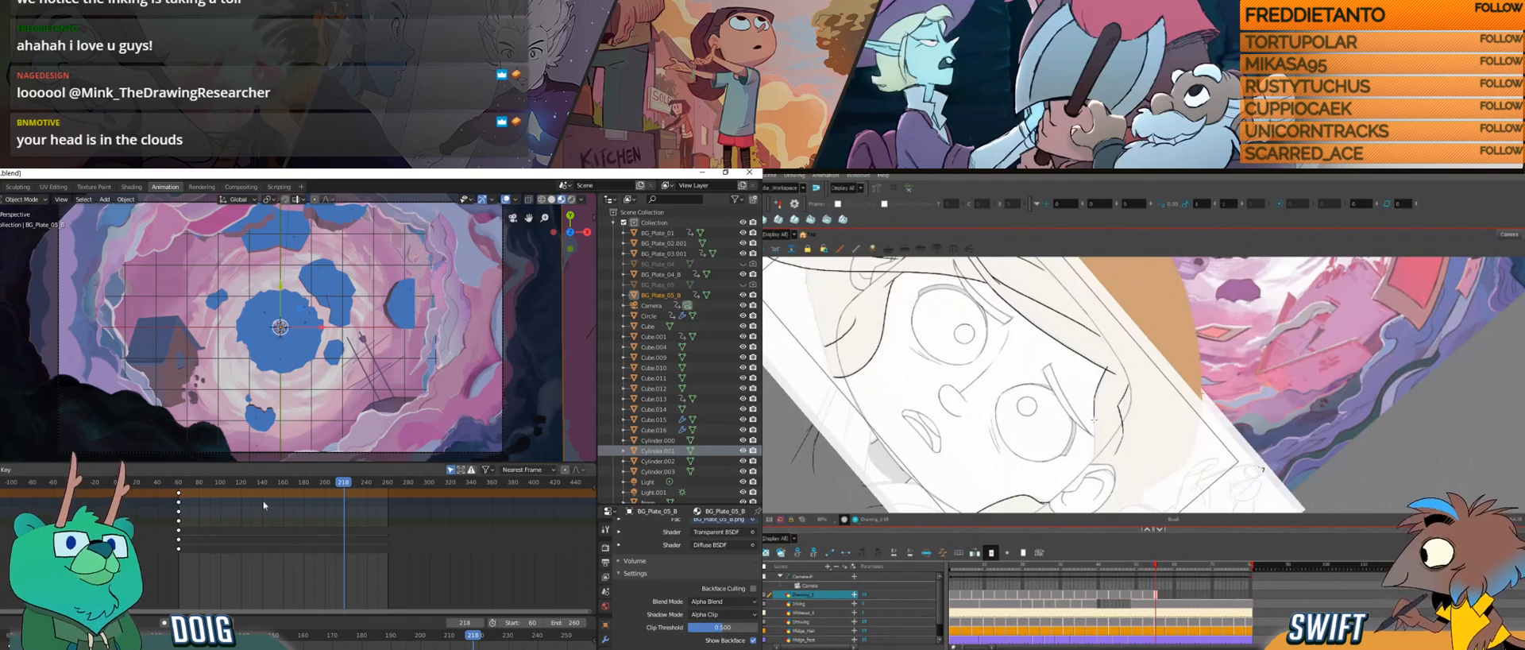
{"action": "left_click_drag", "start_coordinate": [190, 490], "coordinate": [366, 480]}
{"action": "left_click_drag", "start_coordinate": [379, 480], "coordinate": [390, 482]}
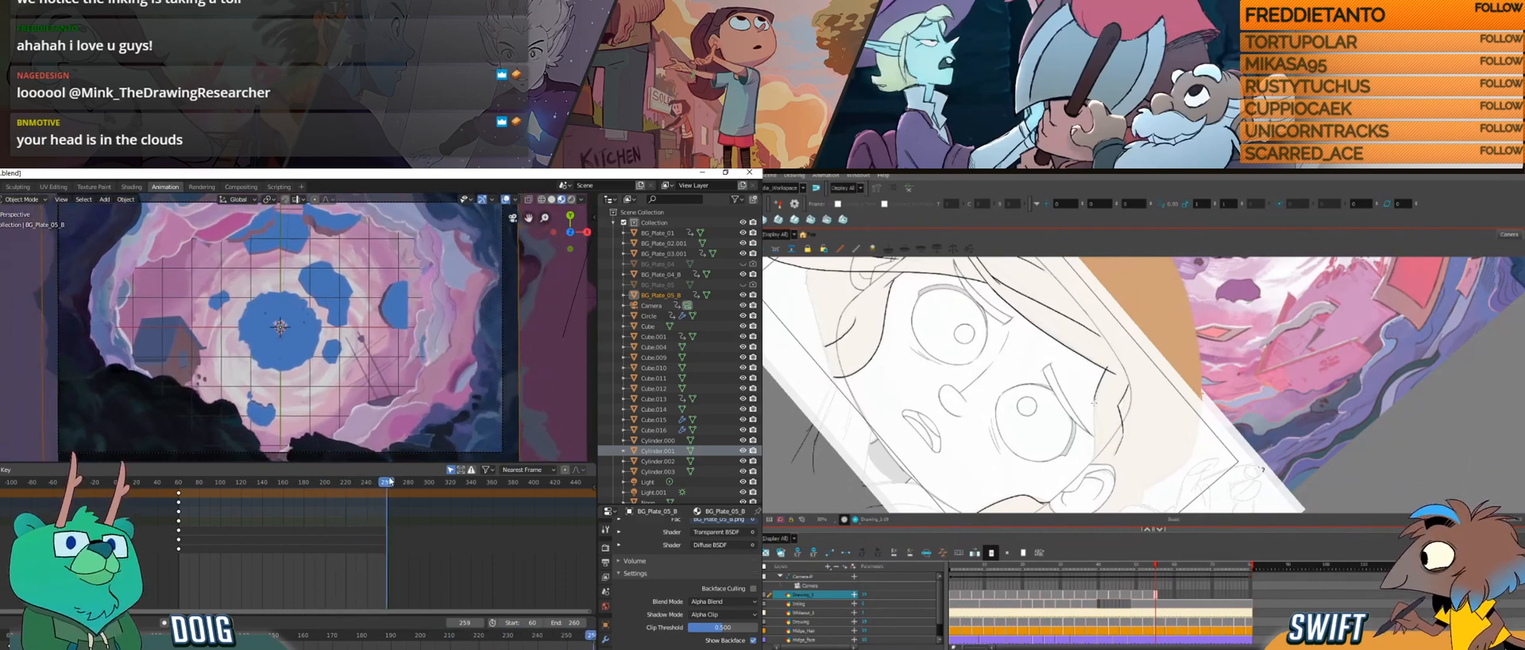
{"action": "left_click_drag", "start_coordinate": [189, 483], "coordinate": [391, 484]}
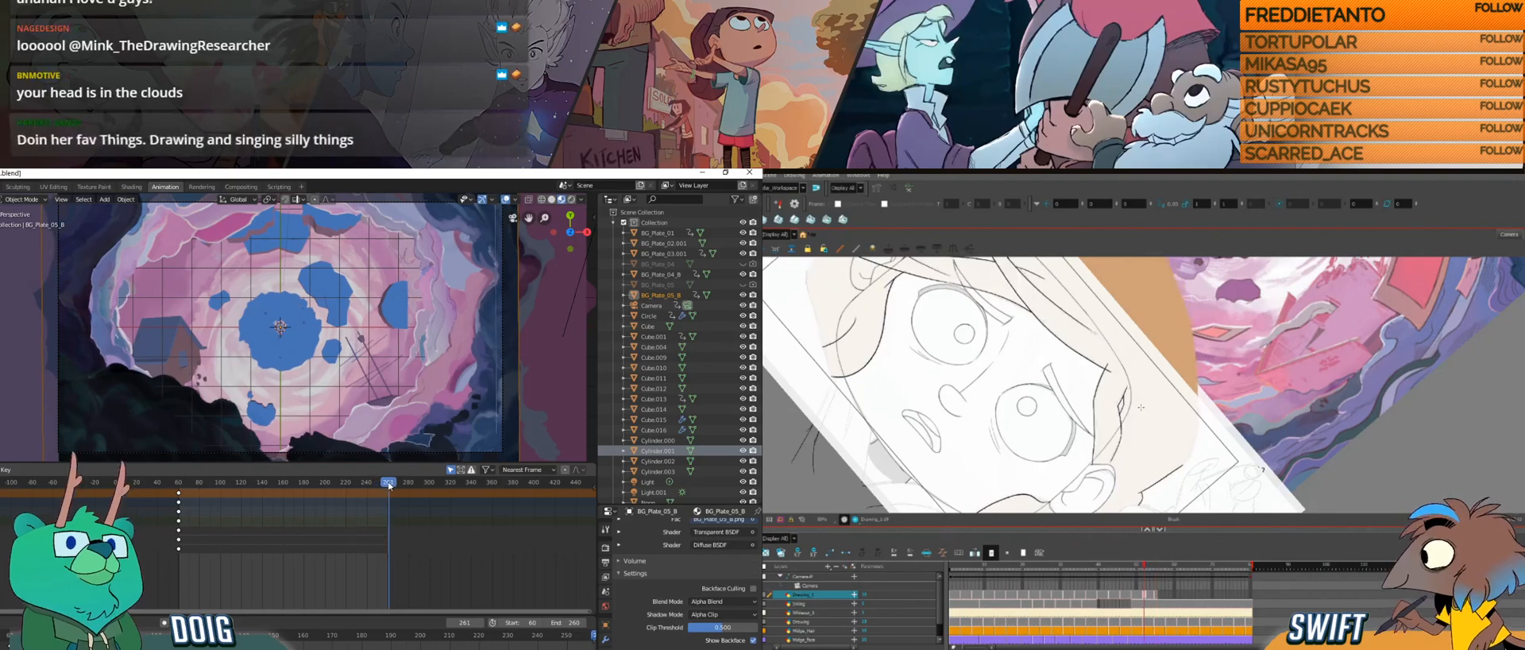
Step: At frame 260, move BG_Plate_05_B along the Z axis and scale it along the same axis
{"action": "key", "text": "g"}
{"action": "key", "text": "z"}
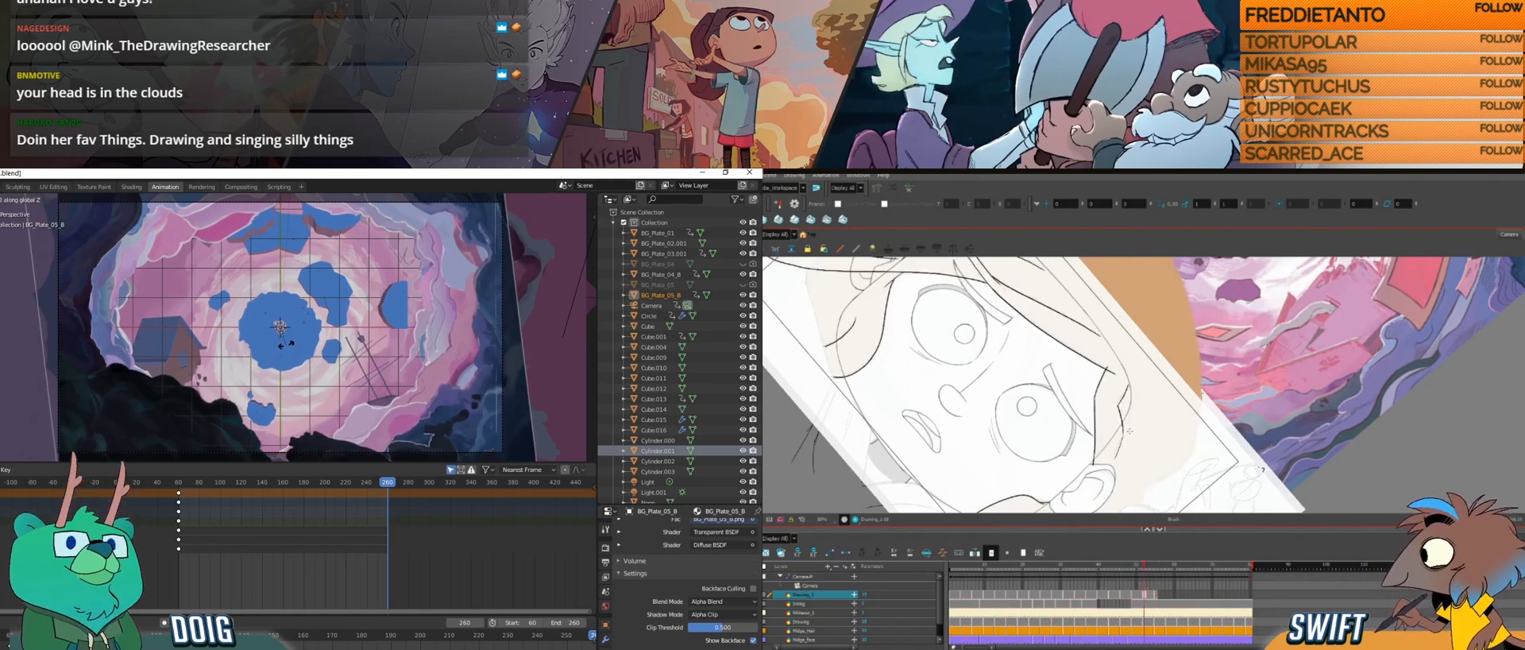
{"action": "left_click", "coordinate": [288, 339]}
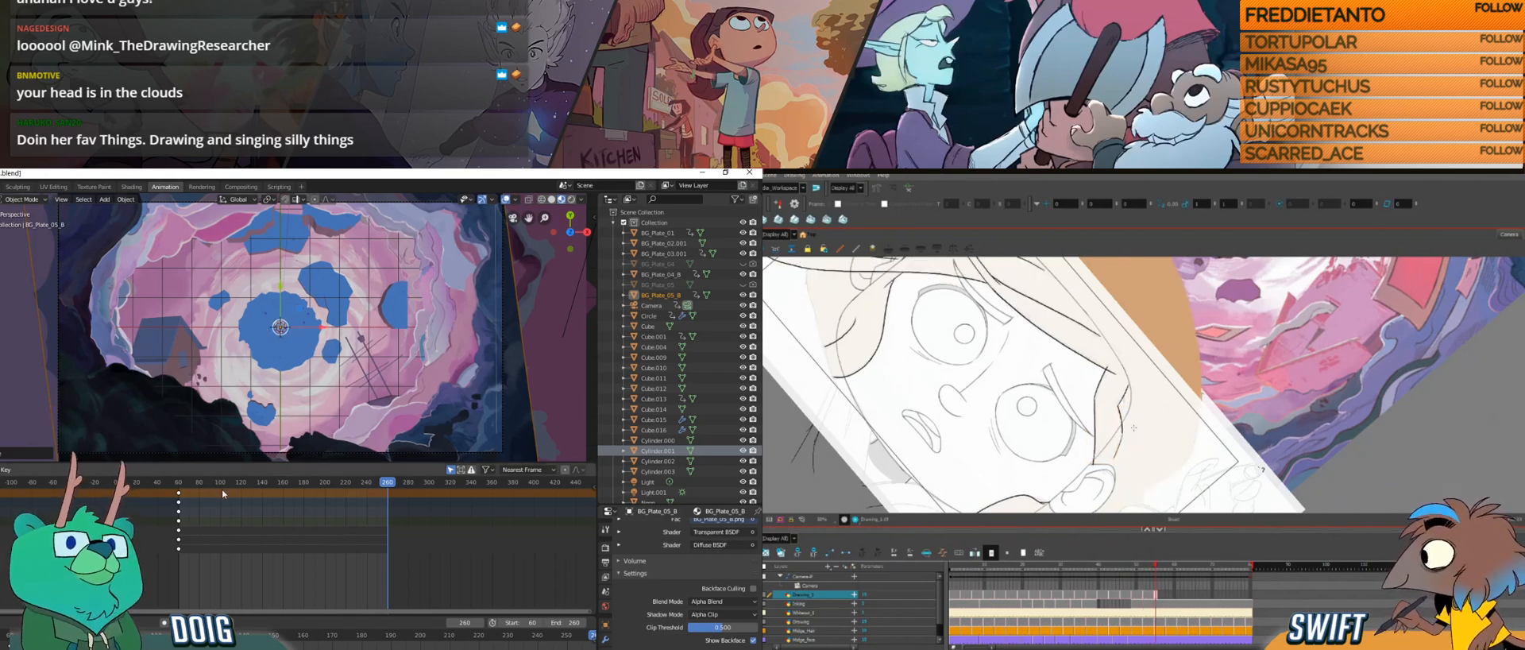
{"action": "left_click_drag", "start_coordinate": [186, 482], "coordinate": [387, 482]}
{"action": "key", "text": "s"}
{"action": "key", "text": "z"}
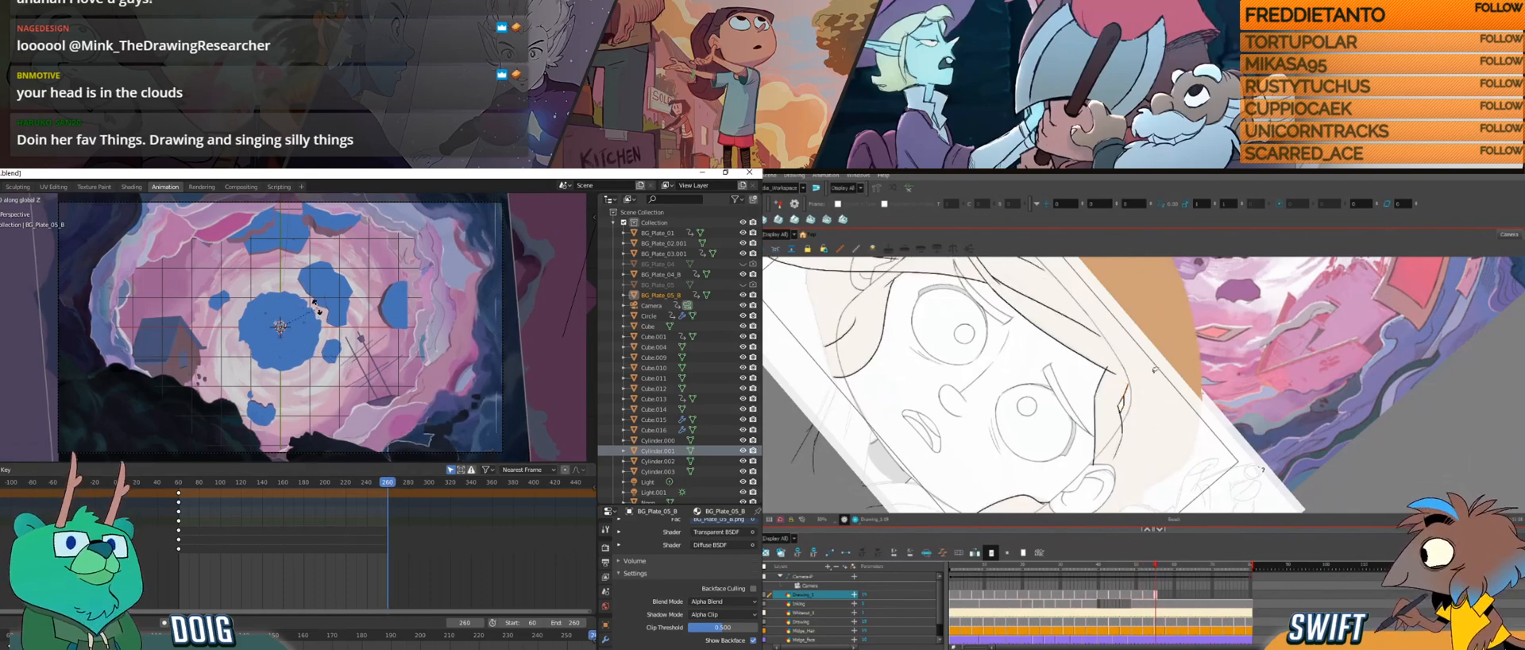
{"action": "left_click", "coordinate": [287, 293]}
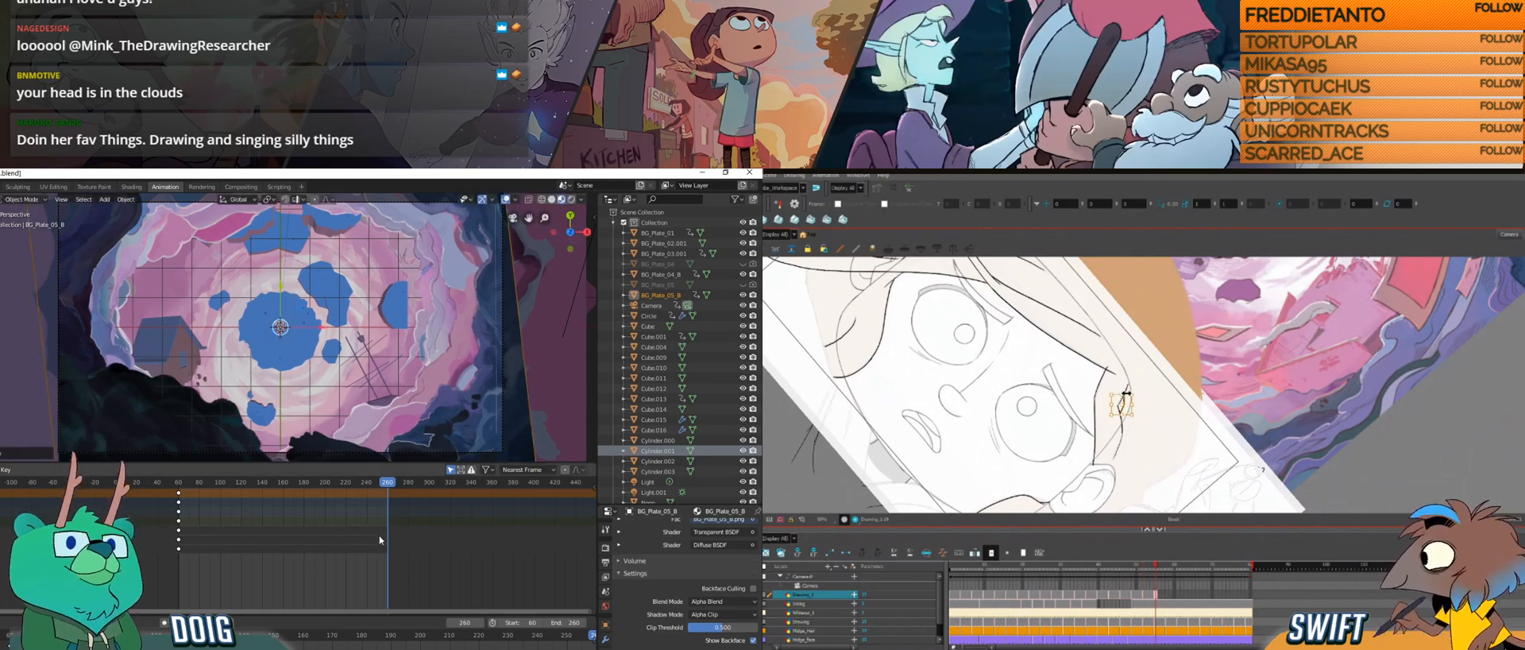
Step: Insert keyframes for BG_Plate_05_B's adjusted transform at frame 260
{"action": "key", "text": "i"}
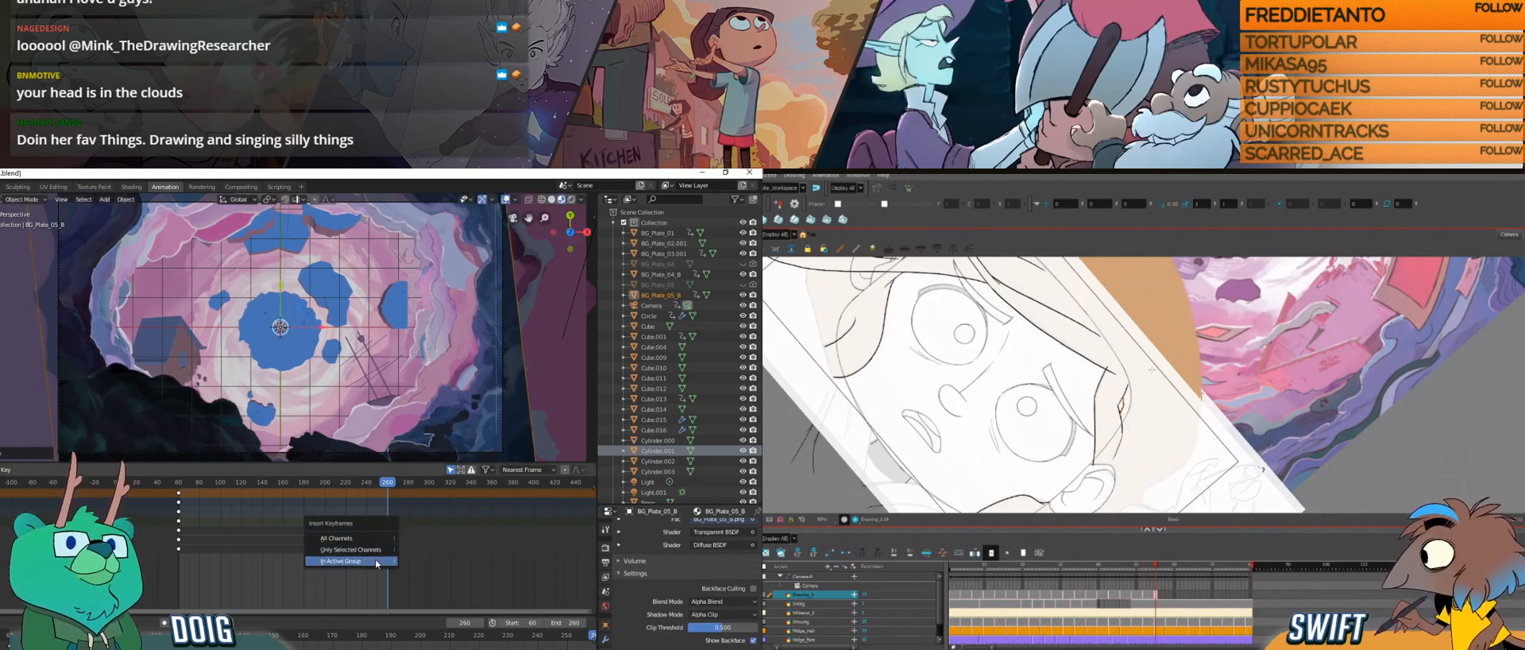
{"action": "left_click", "coordinate": [355, 550]}
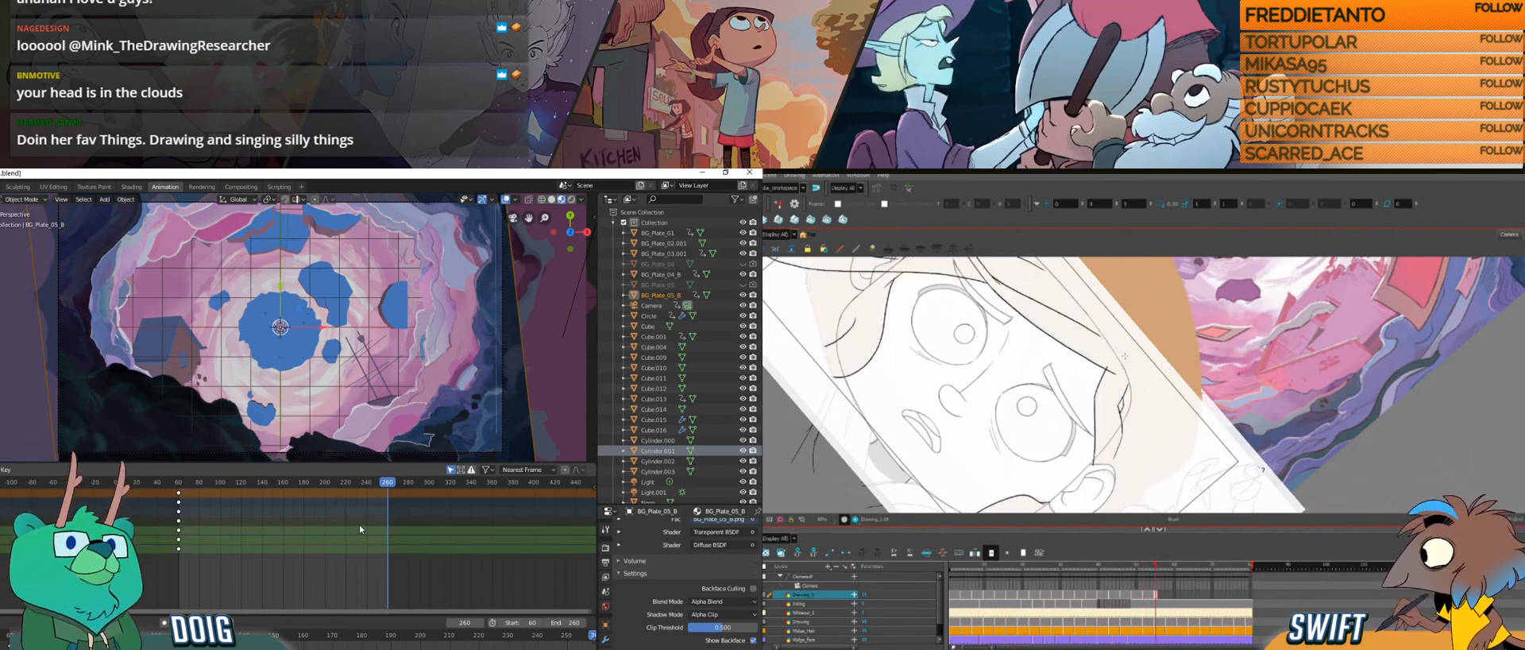
{"action": "key", "text": "i"}
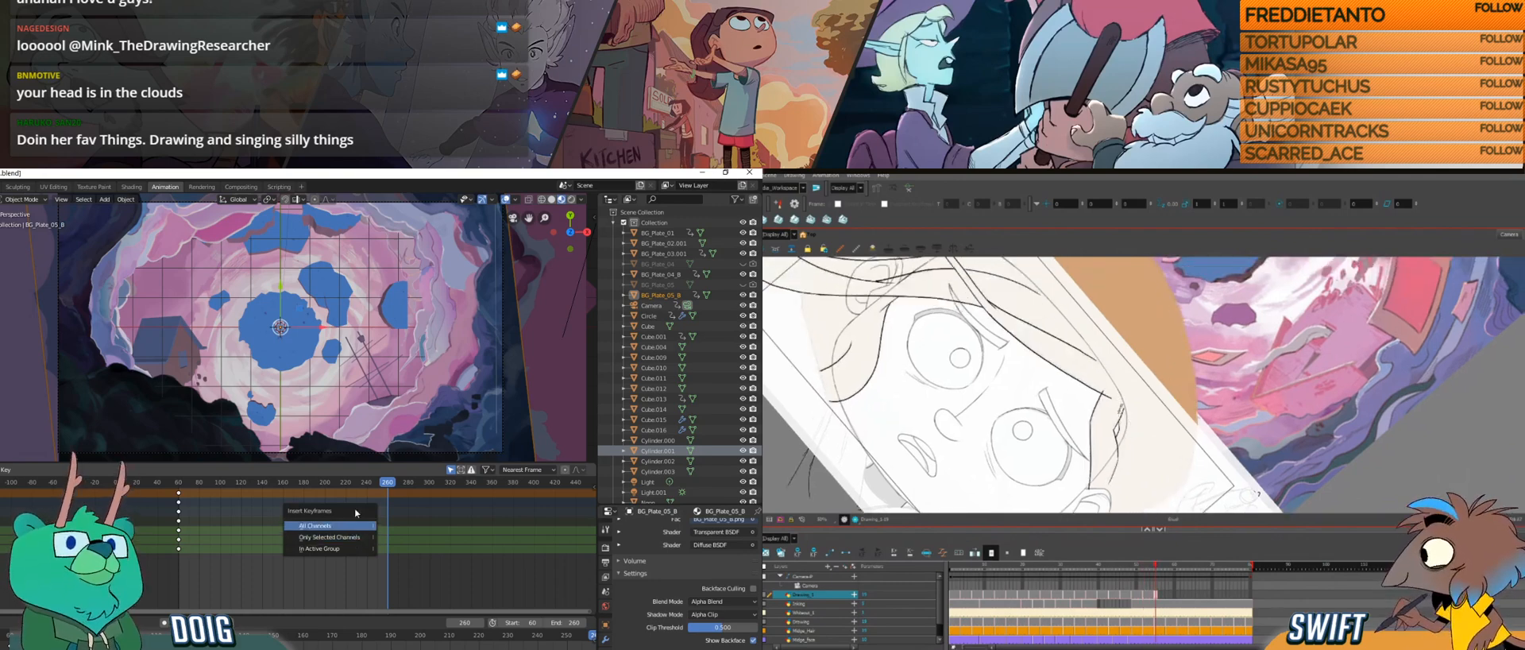
{"action": "left_click", "coordinate": [338, 548]}
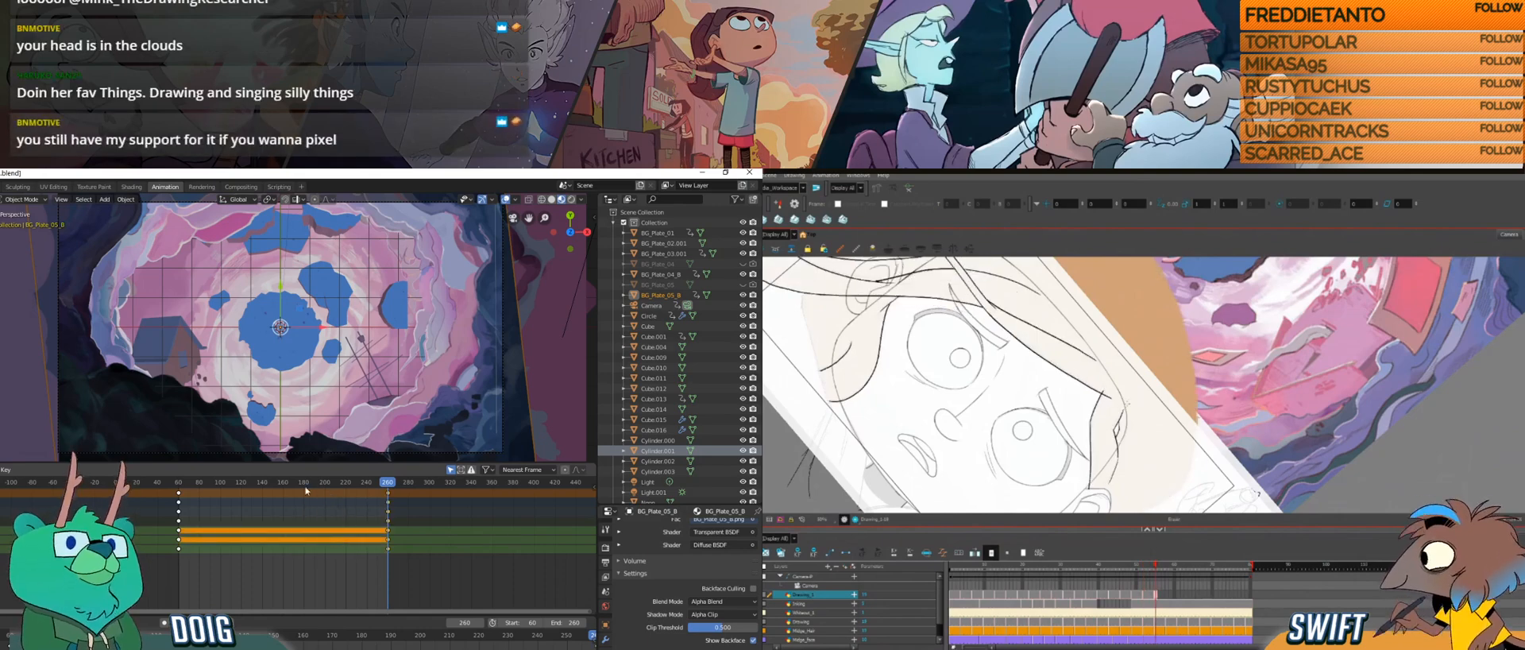
Step: Scrub through the animation to check how the background plates frame the shot after the BG_Plate_05_B adjustment
{"action": "left_click_drag", "start_coordinate": [182, 482], "coordinate": [389, 502]}
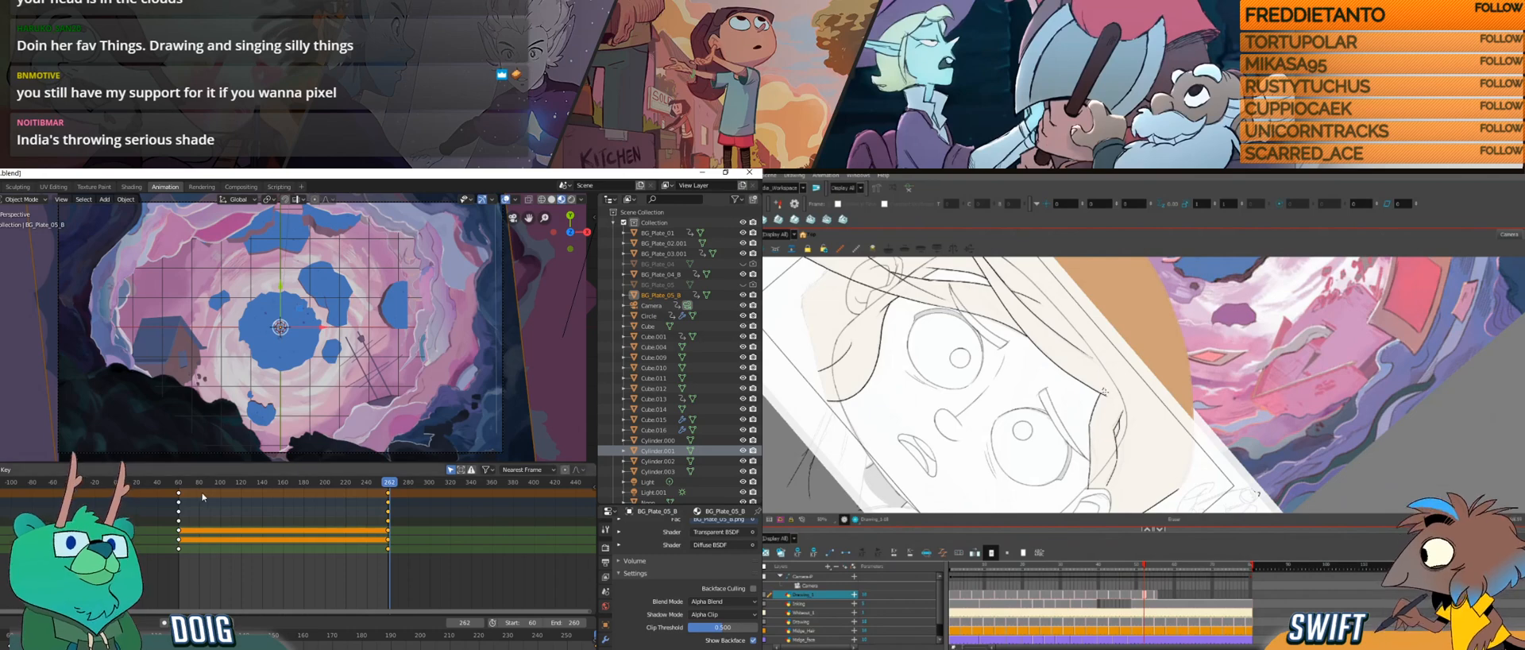
{"action": "left_click", "coordinate": [232, 491]}
{"action": "left_click_drag", "start_coordinate": [278, 490], "coordinate": [376, 494]}
{"action": "left_click", "coordinate": [28, 420]}
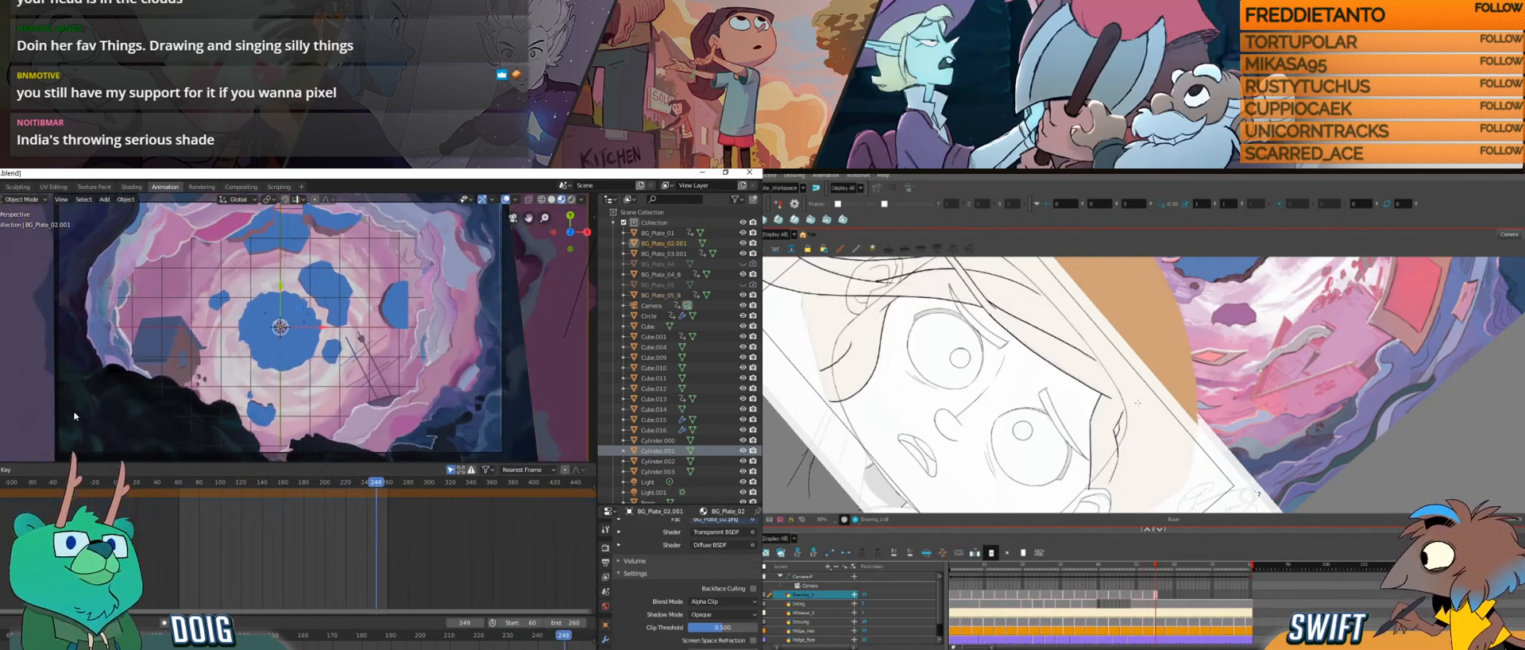
{"action": "left_click_drag", "start_coordinate": [200, 487], "coordinate": [387, 490]}
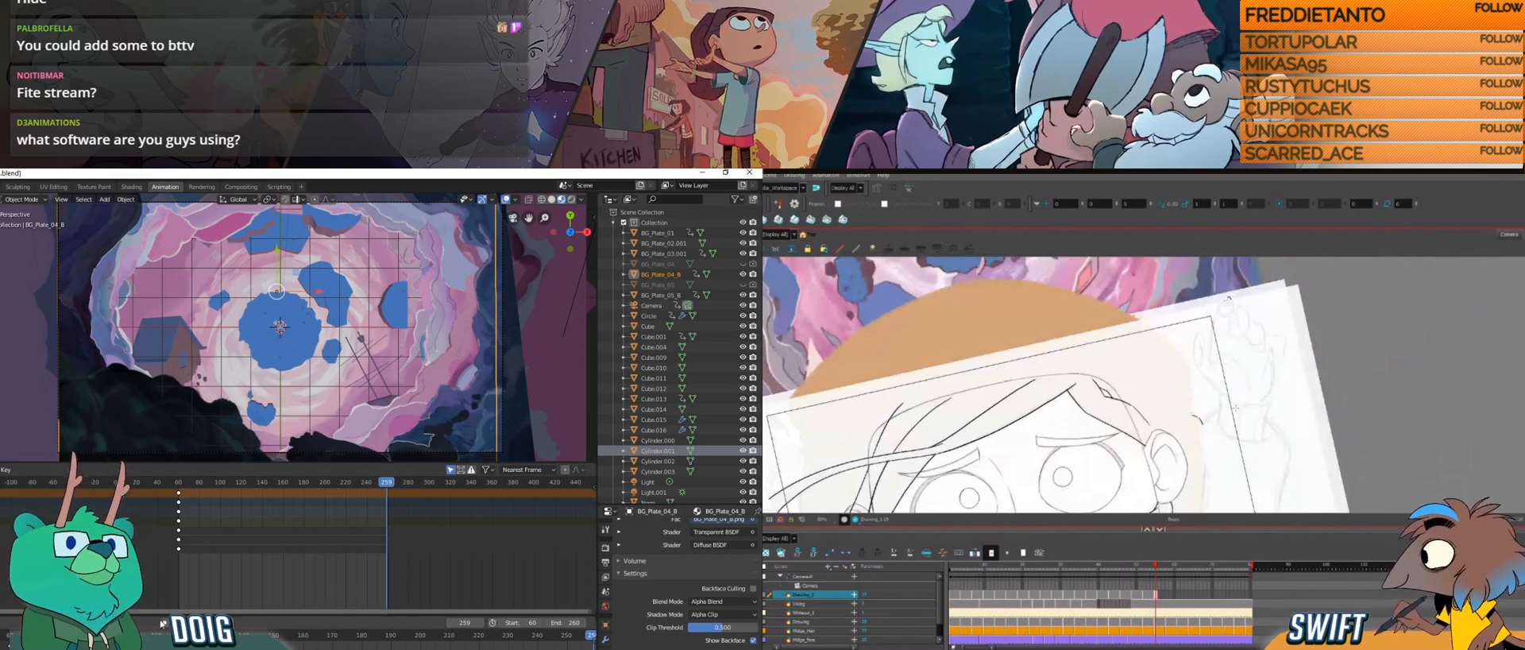
Step: Try rotating BG_Plate_04_B about the Z axis with keyframes at frame 259, and undo it
{"action": "key", "text": "r"}
{"action": "key", "text": "z"}
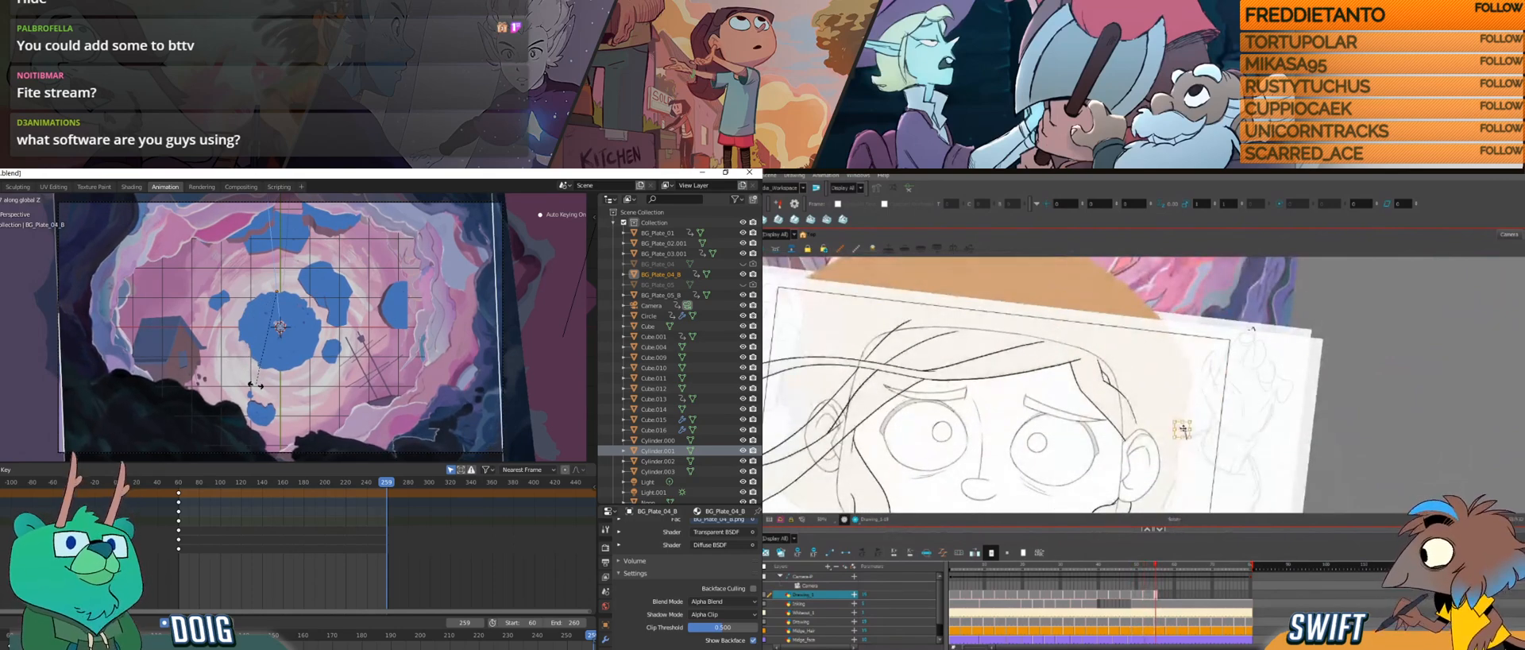
{"action": "left_click", "coordinate": [284, 408]}
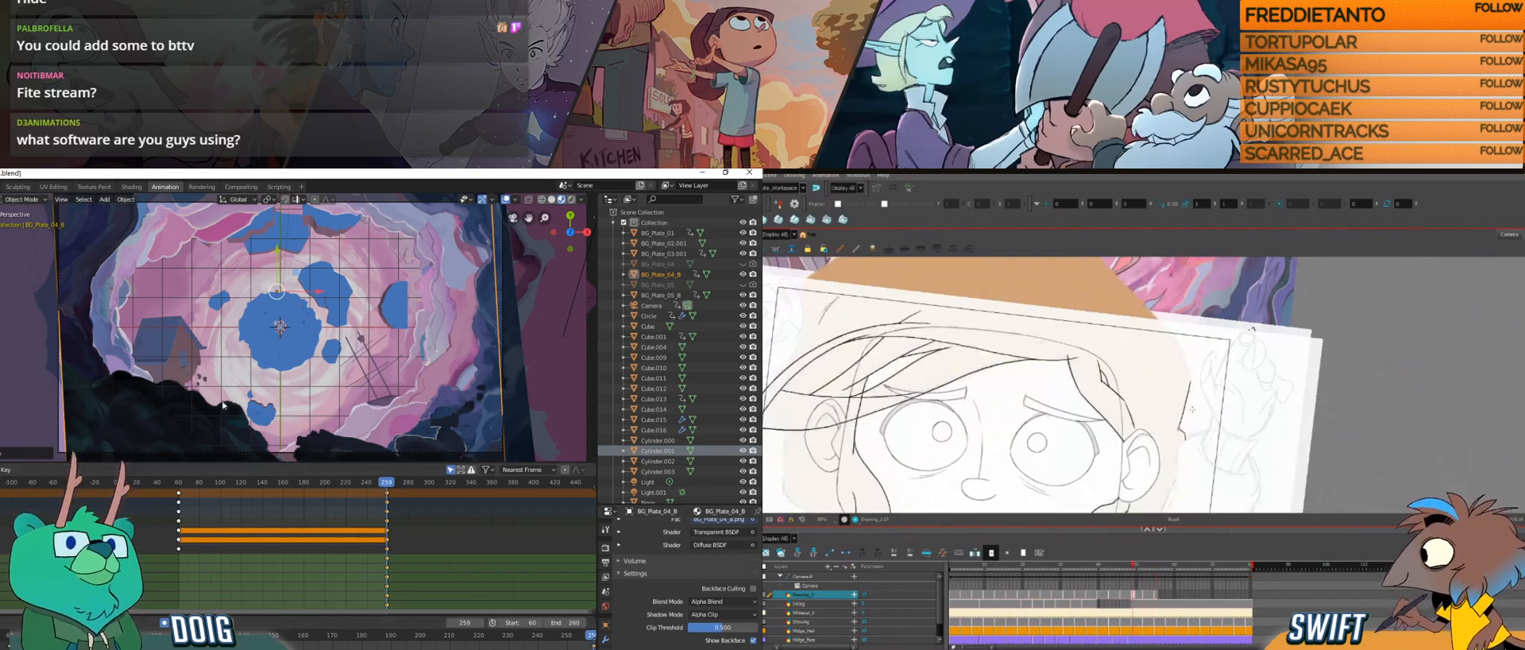
{"action": "key", "text": "ctrl+z"}
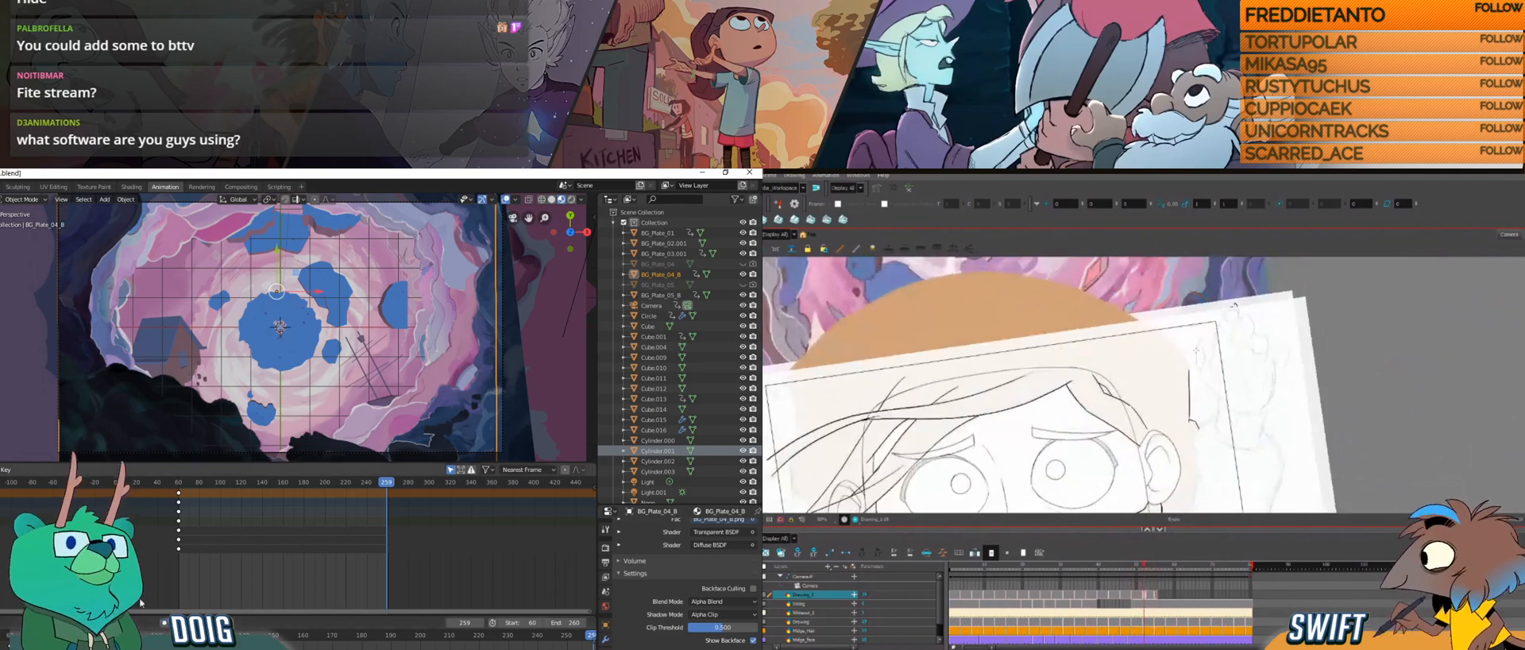
Step: Switch to Harmony and draw a short vertical hair strand beside the character's head
{"action": "left_click_drag", "start_coordinate": [1189, 369], "coordinate": [1188, 415]}
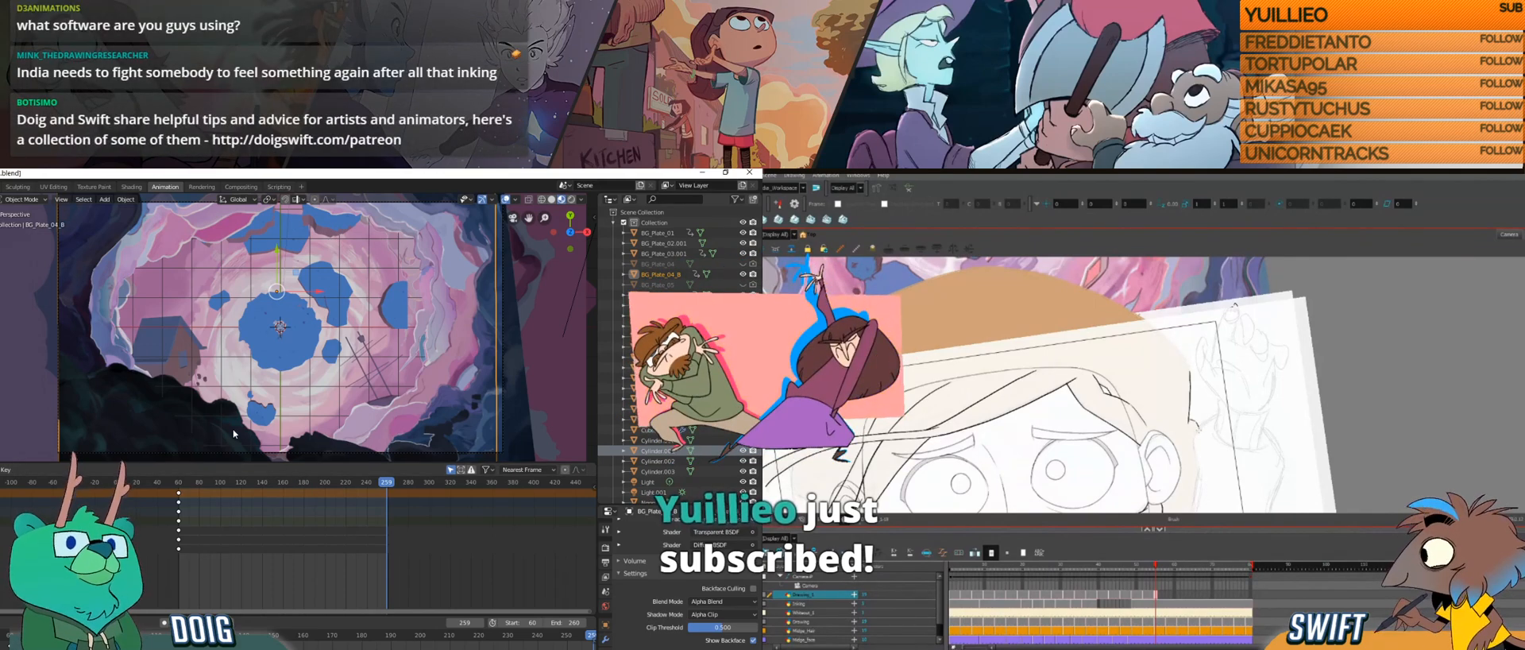
Step: Switch to Blender, try rotating BG_Plate_04_B about the Z axis at frame 258, and scrub through the animation
{"action": "left_click_drag", "start_coordinate": [270, 486], "coordinate": [388, 488]}
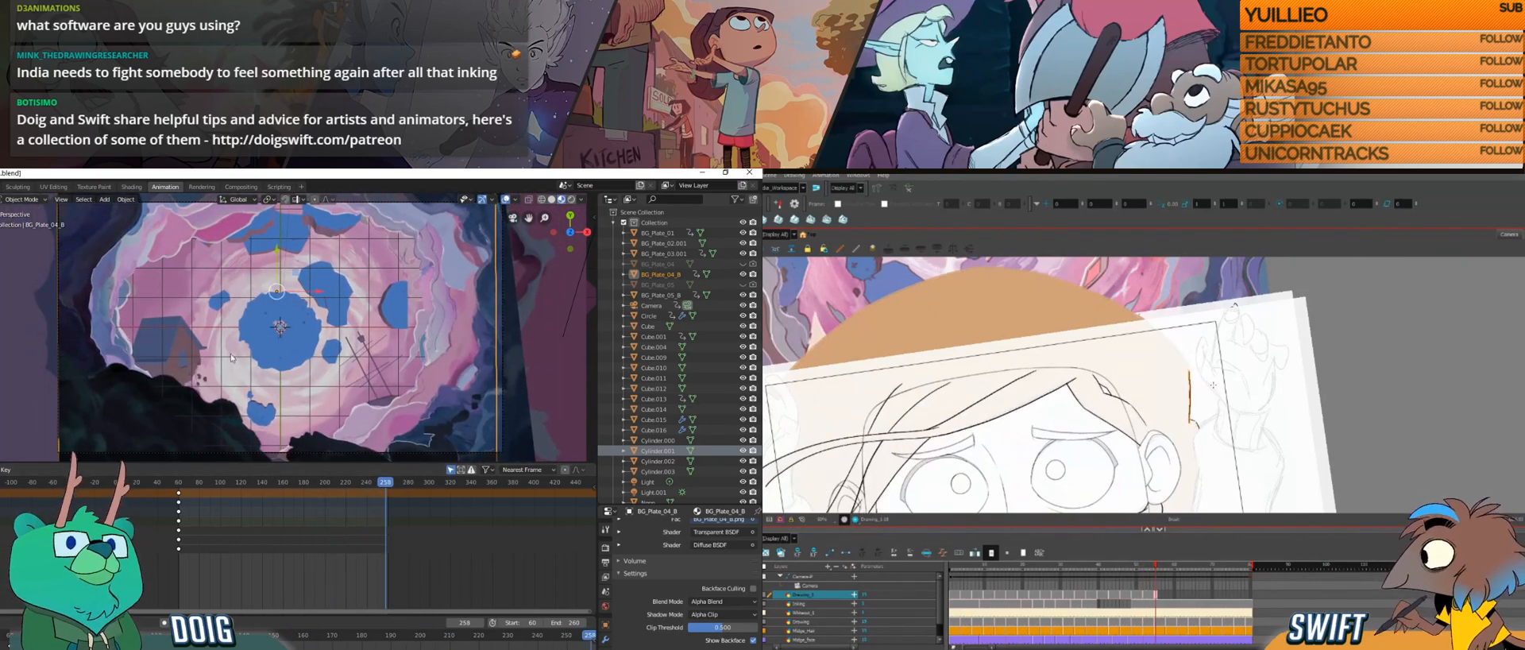
{"action": "key", "text": "r"}
{"action": "key", "text": "z"}
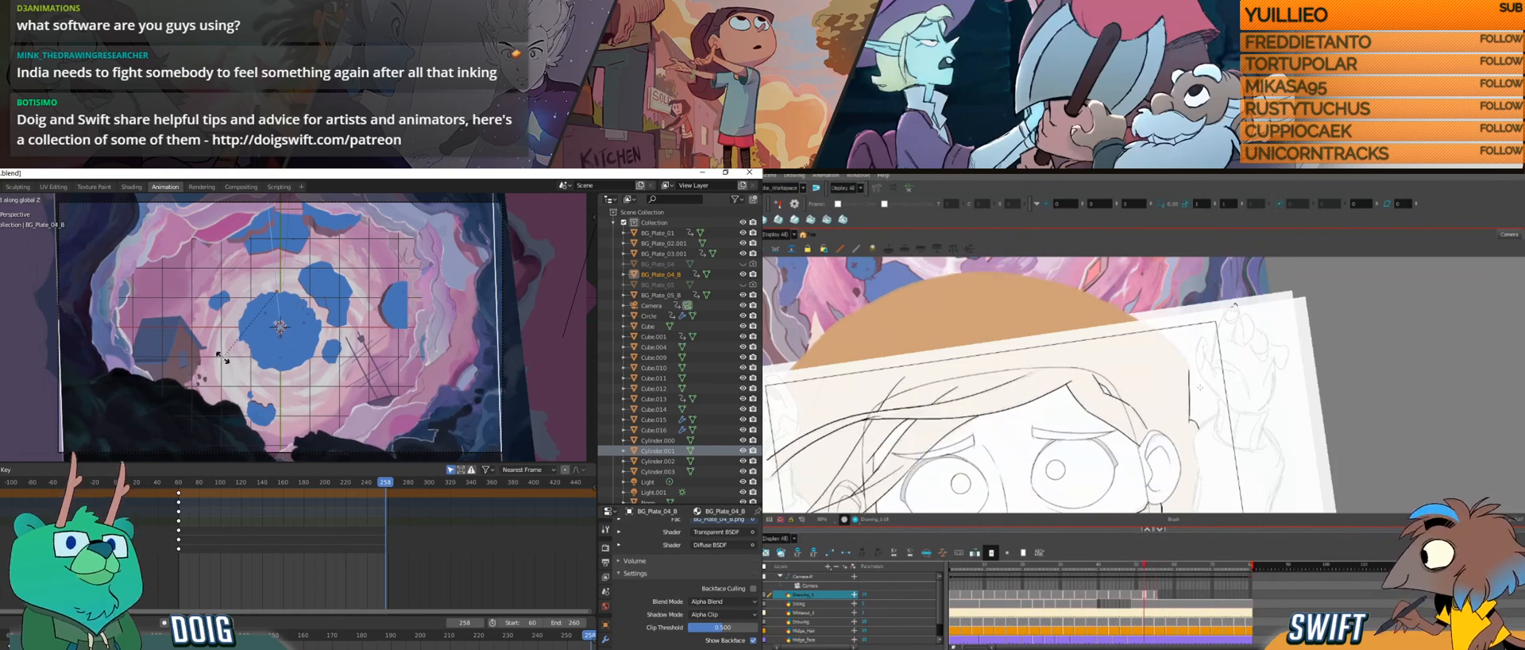
{"action": "left_click", "coordinate": [306, 364]}
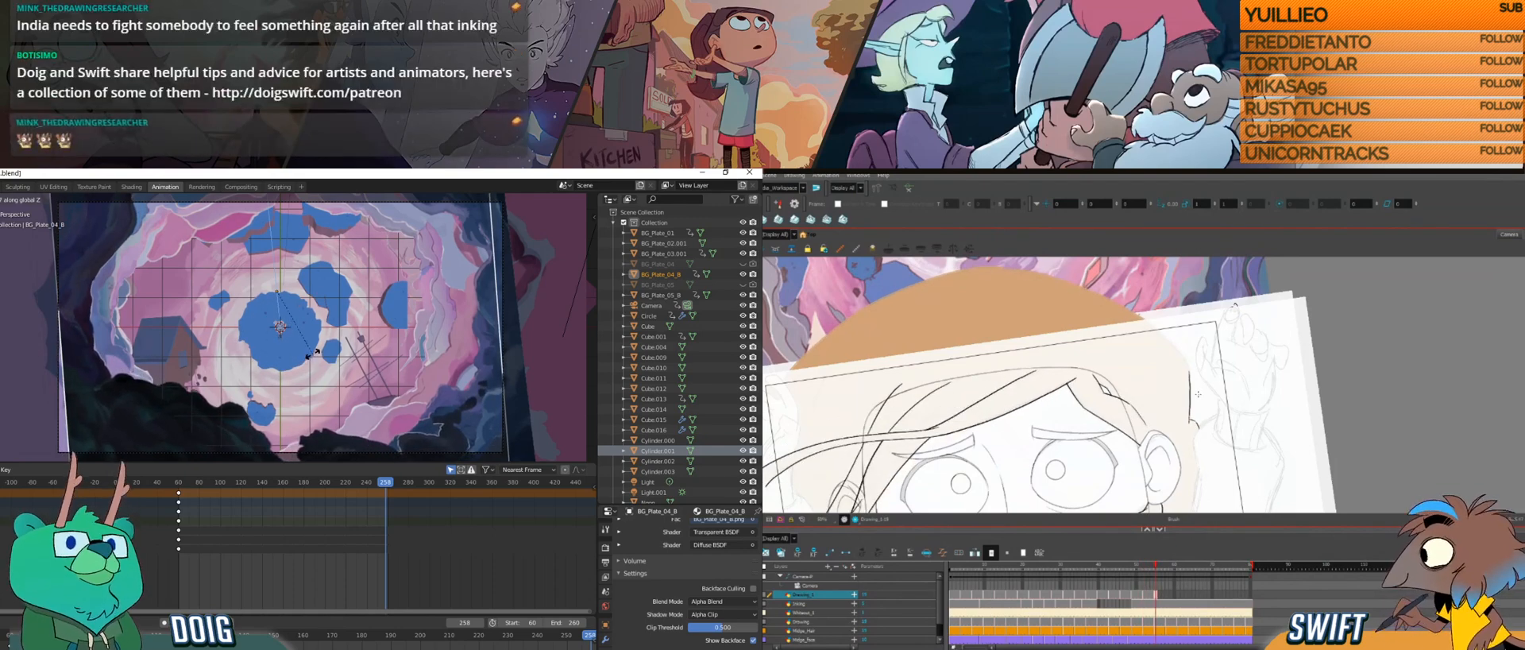
{"action": "left_click_drag", "start_coordinate": [190, 487], "coordinate": [386, 479]}
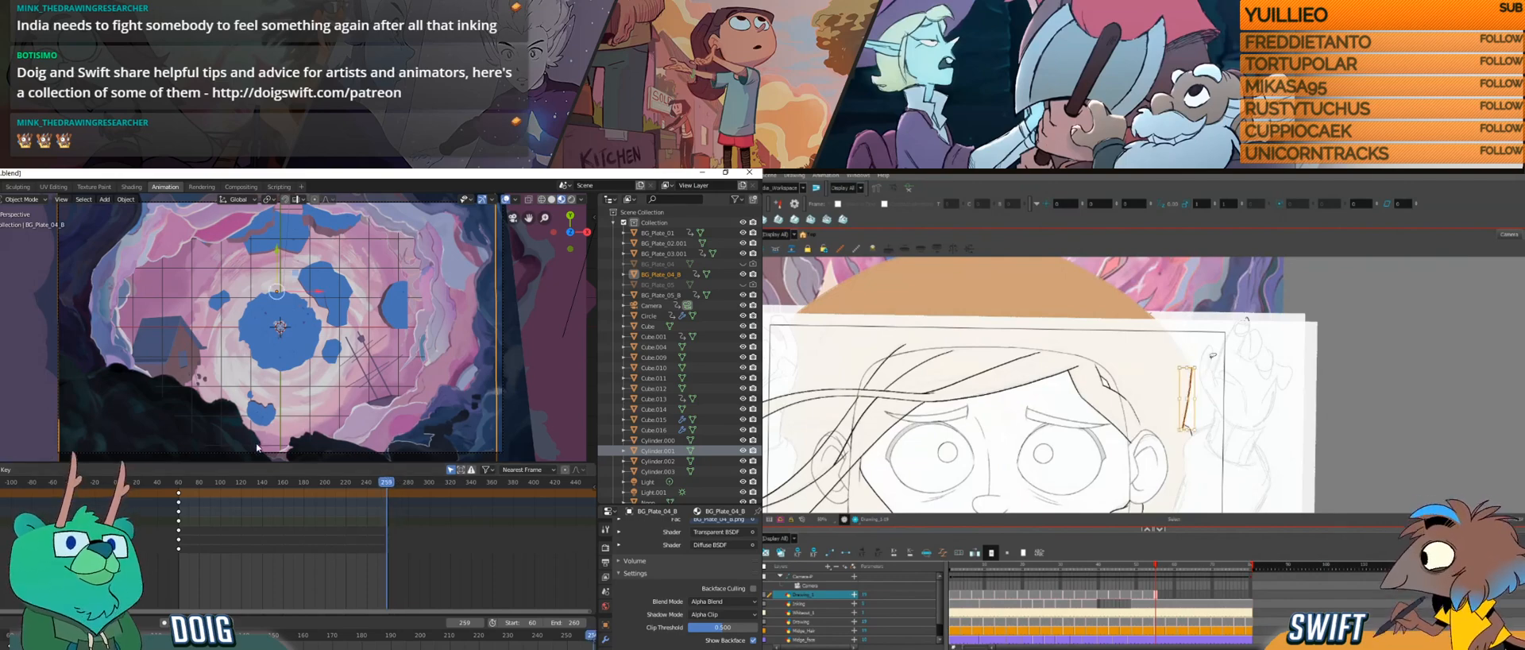
Step: Try another Z-axis rotation of BG_Plate_04_B at frame 259 and scrub through the timeline
{"action": "key", "text": "g"}
{"action": "key", "text": "z"}
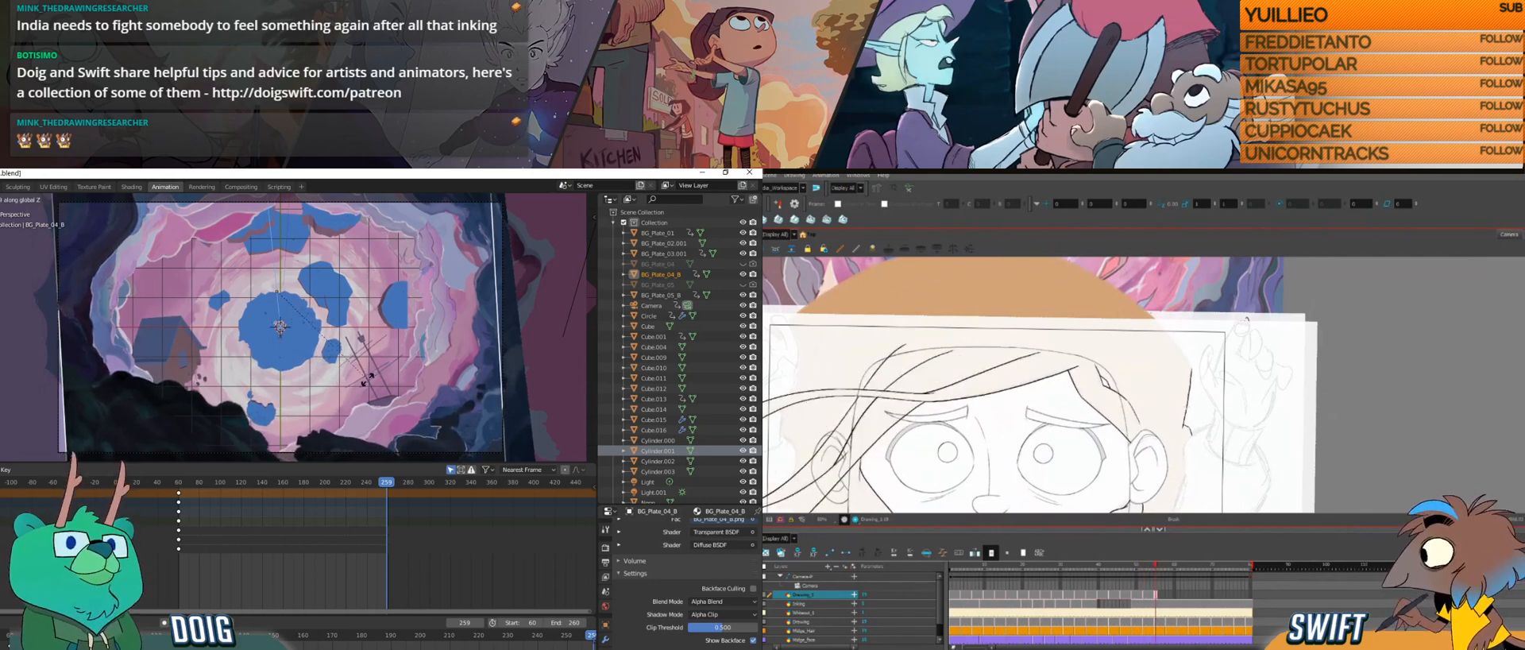
{"action": "left_click", "coordinate": [367, 380]}
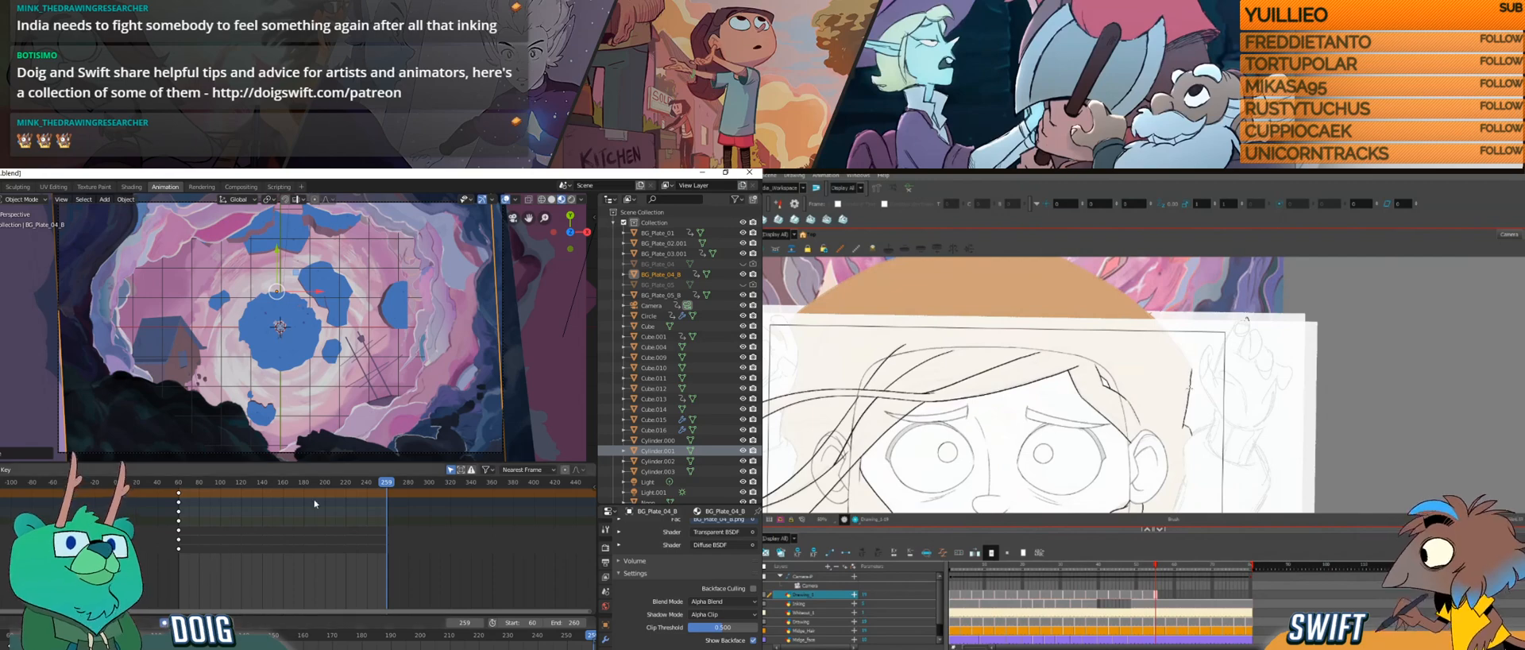
{"action": "left_click_drag", "start_coordinate": [240, 482], "coordinate": [388, 482]}
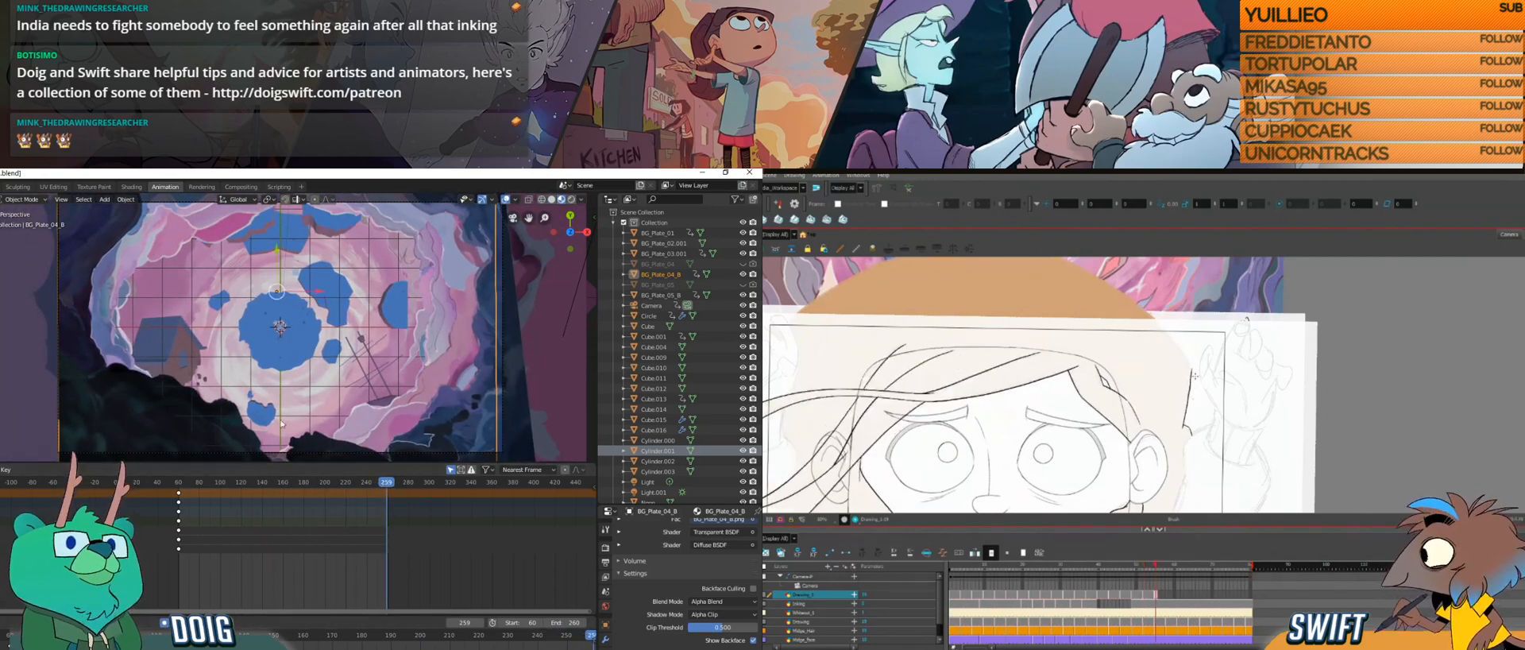
Step: Rotate BG_Plate_04_B slightly about the Z axis at frame 259 and insert keyframes for it
{"action": "key", "text": "s"}
{"action": "key", "text": "z"}
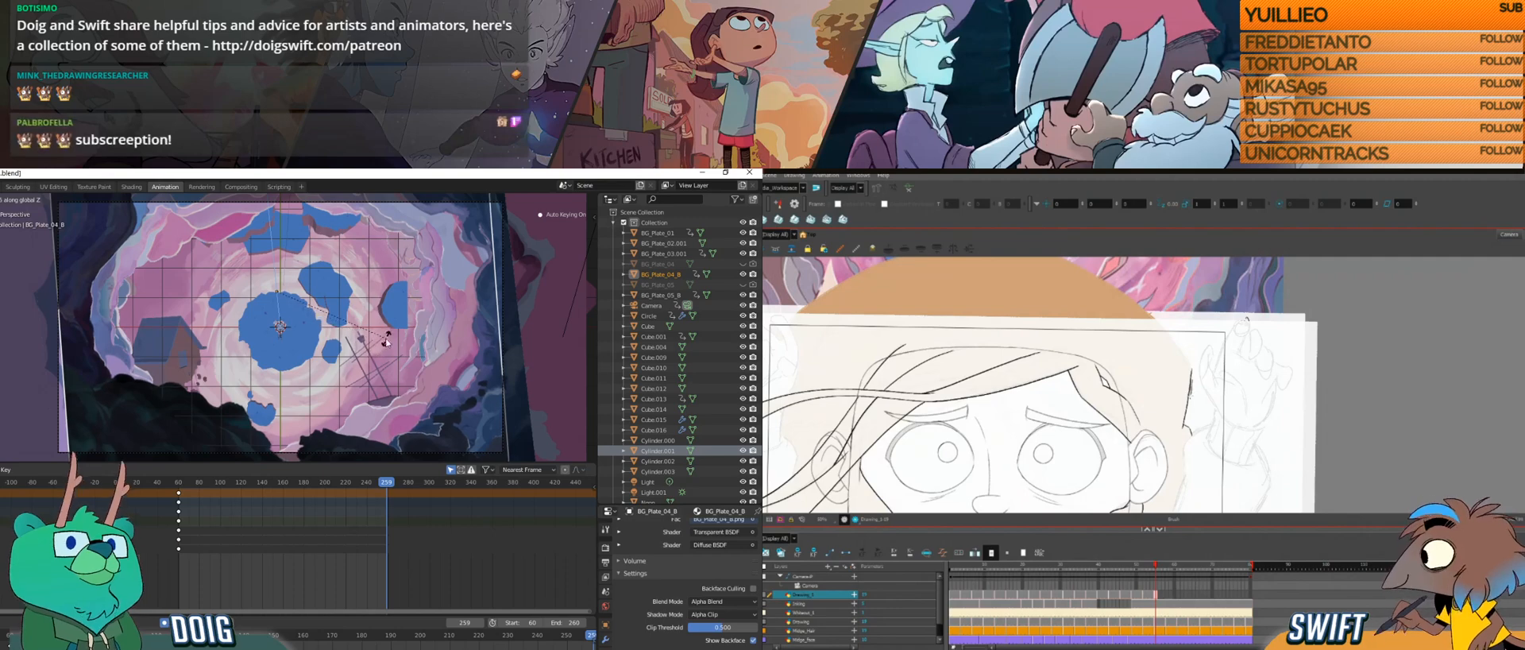
{"action": "left_click", "coordinate": [377, 348]}
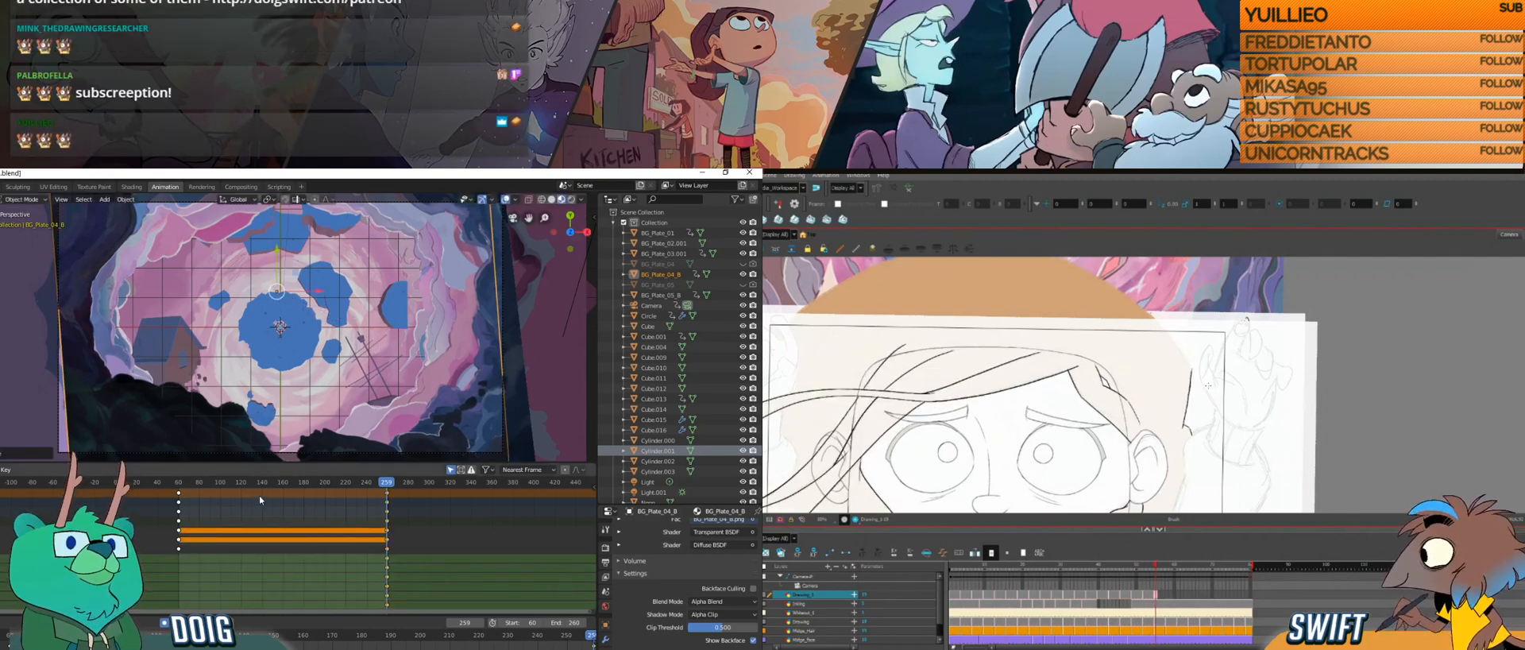
Step: Scrub through the animation to check BG_Plate_04_B's keyed rotation in the camera view
{"action": "left_click_drag", "start_coordinate": [199, 483], "coordinate": [310, 482]}
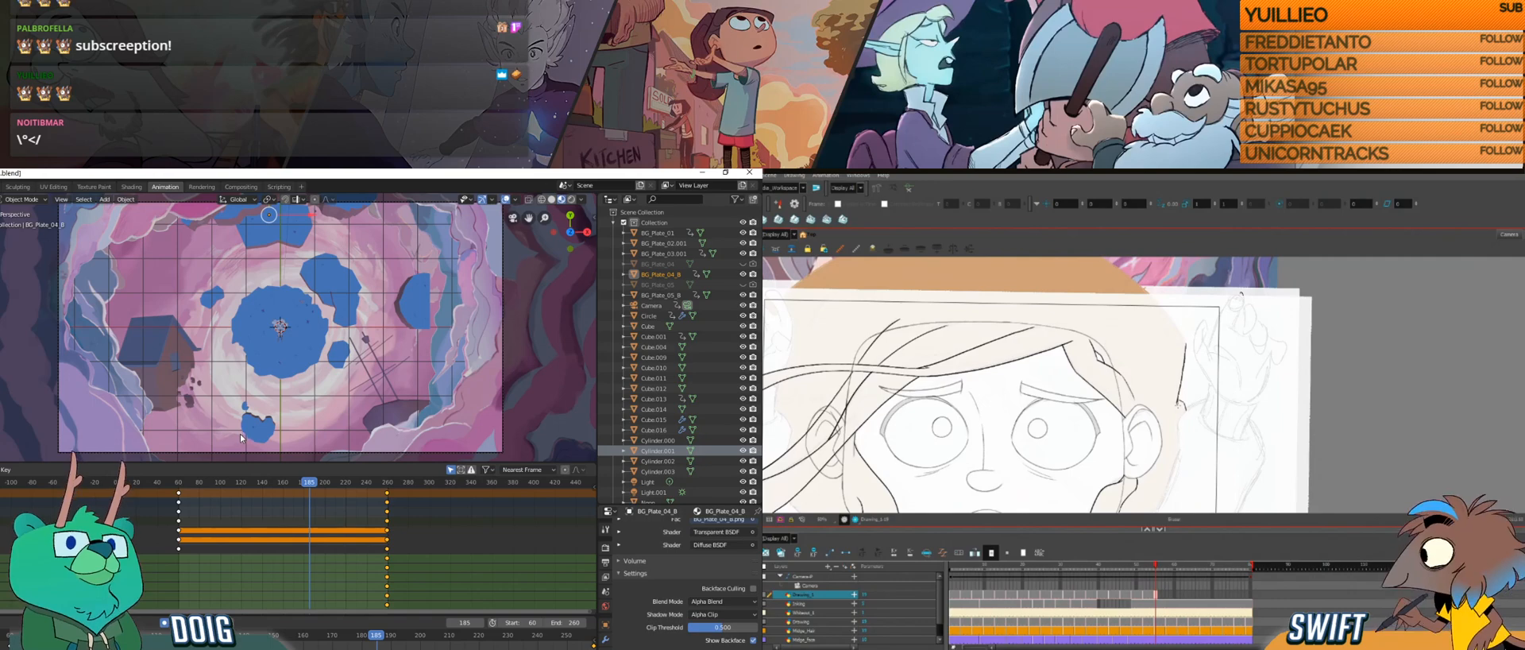
{"action": "left_click_drag", "start_coordinate": [310, 481], "coordinate": [388, 474]}
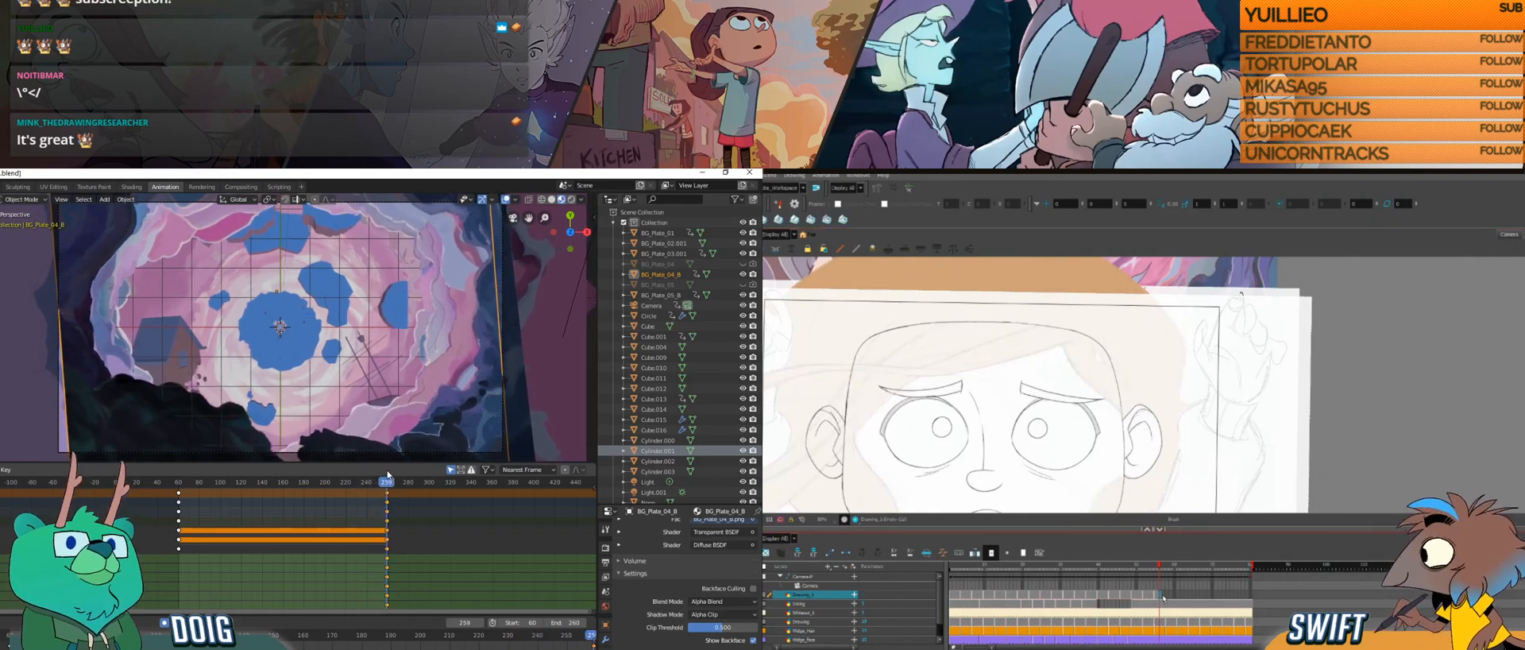
{"action": "left_click_drag", "start_coordinate": [182, 484], "coordinate": [388, 487]}
Step: Switch to Harmony and draw short hair strokes along the side of the character's face on the new drawing
{"action": "left_click_drag", "start_coordinate": [1210, 421], "coordinate": [1165, 458]}
{"action": "left_click_drag", "start_coordinate": [1174, 399], "coordinate": [1159, 456]}
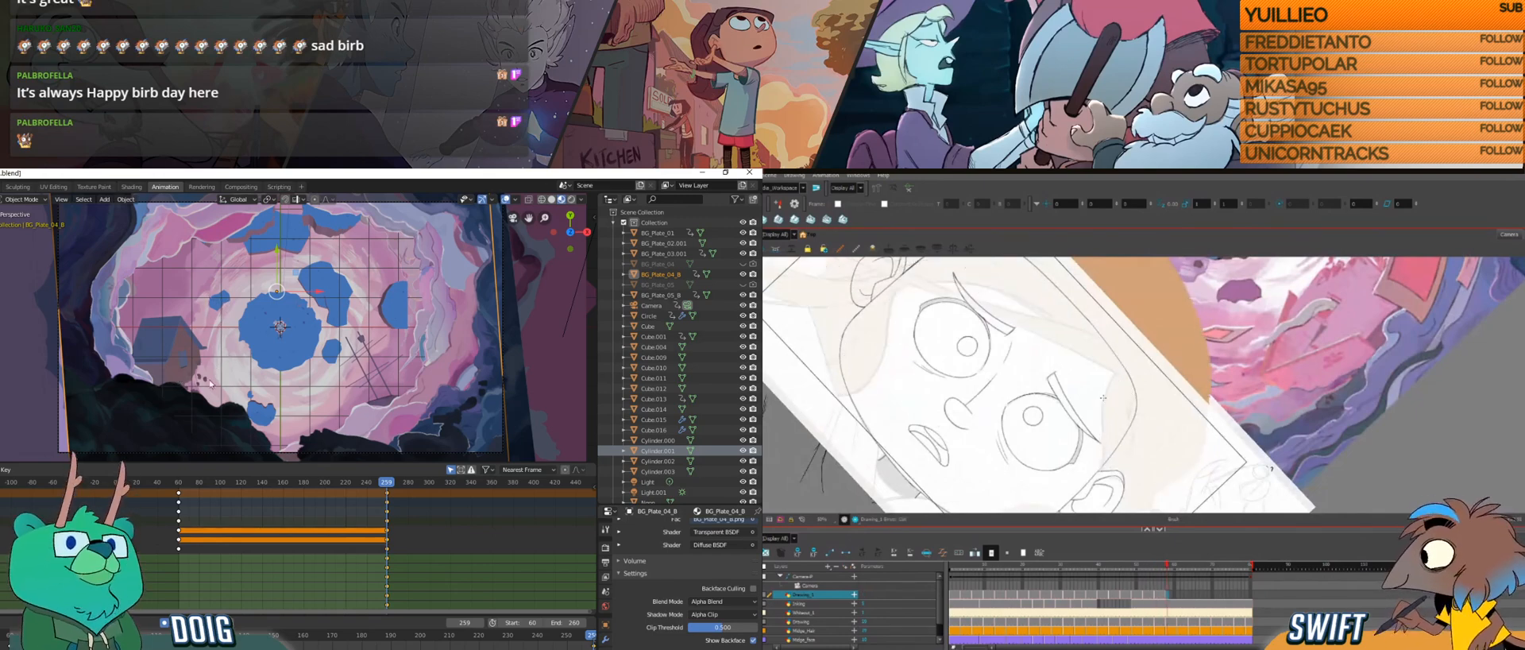
{"action": "left_click_drag", "start_coordinate": [1115, 372], "coordinate": [1104, 393]}
Step: Switch to Blender, rotate BG_Plate_04_B further about the Z axis at frame 259, and scrub back to check the motion
{"action": "key", "text": "r"}
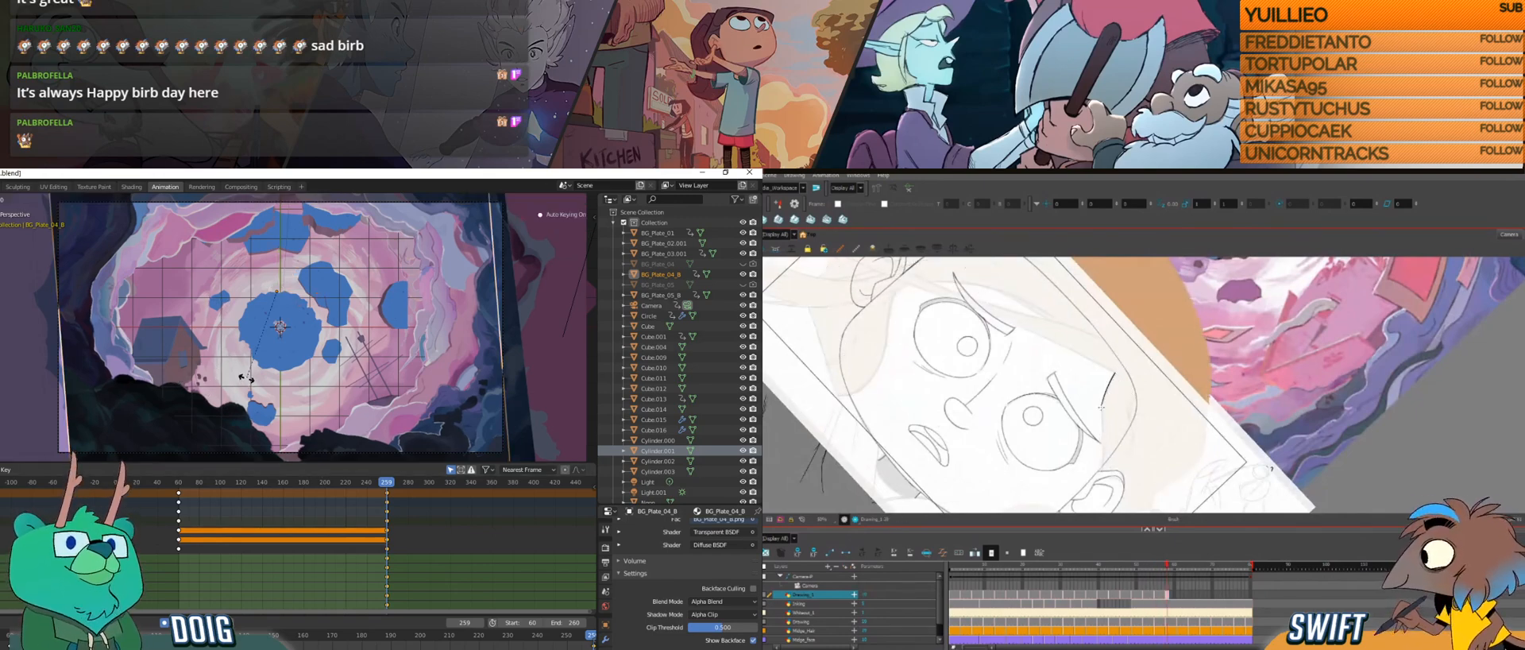
{"action": "key", "text": "z"}
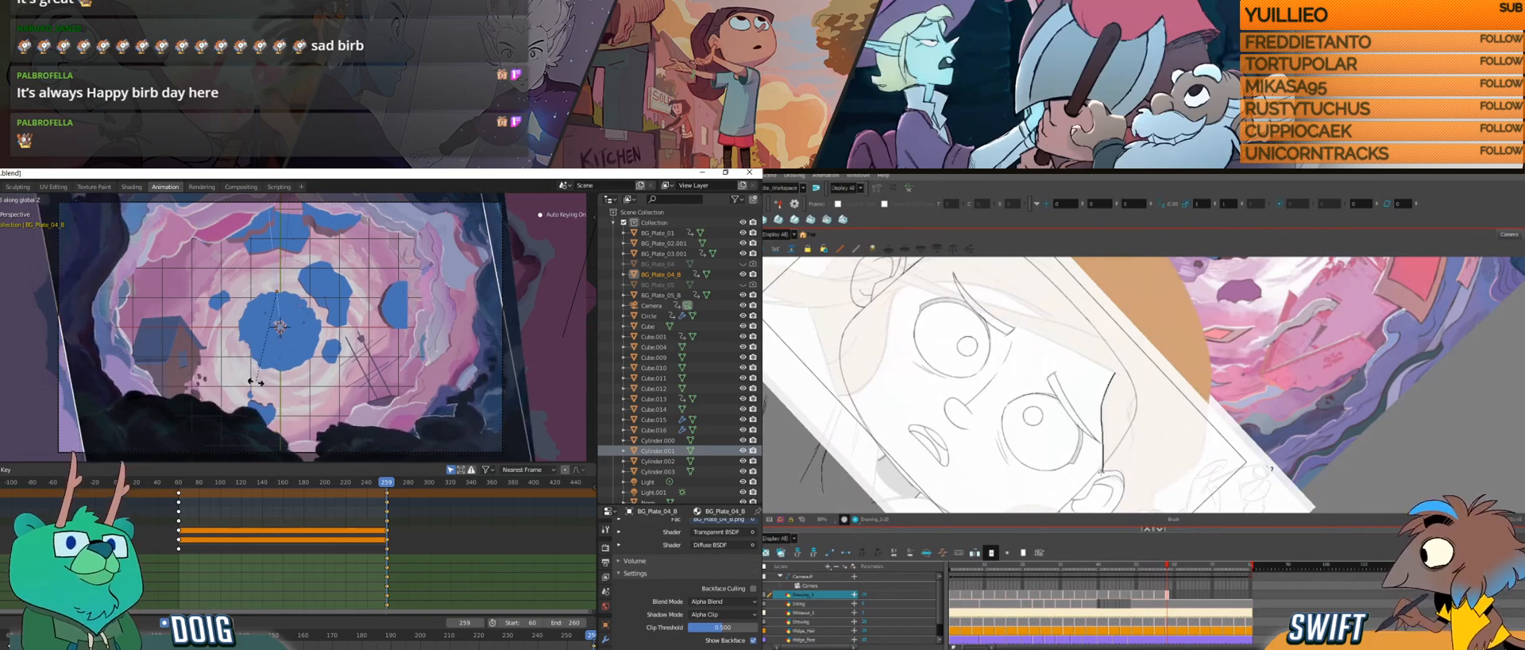
{"action": "left_click", "coordinate": [253, 383]}
{"action": "left_click_drag", "start_coordinate": [385, 487], "coordinate": [315, 456]}
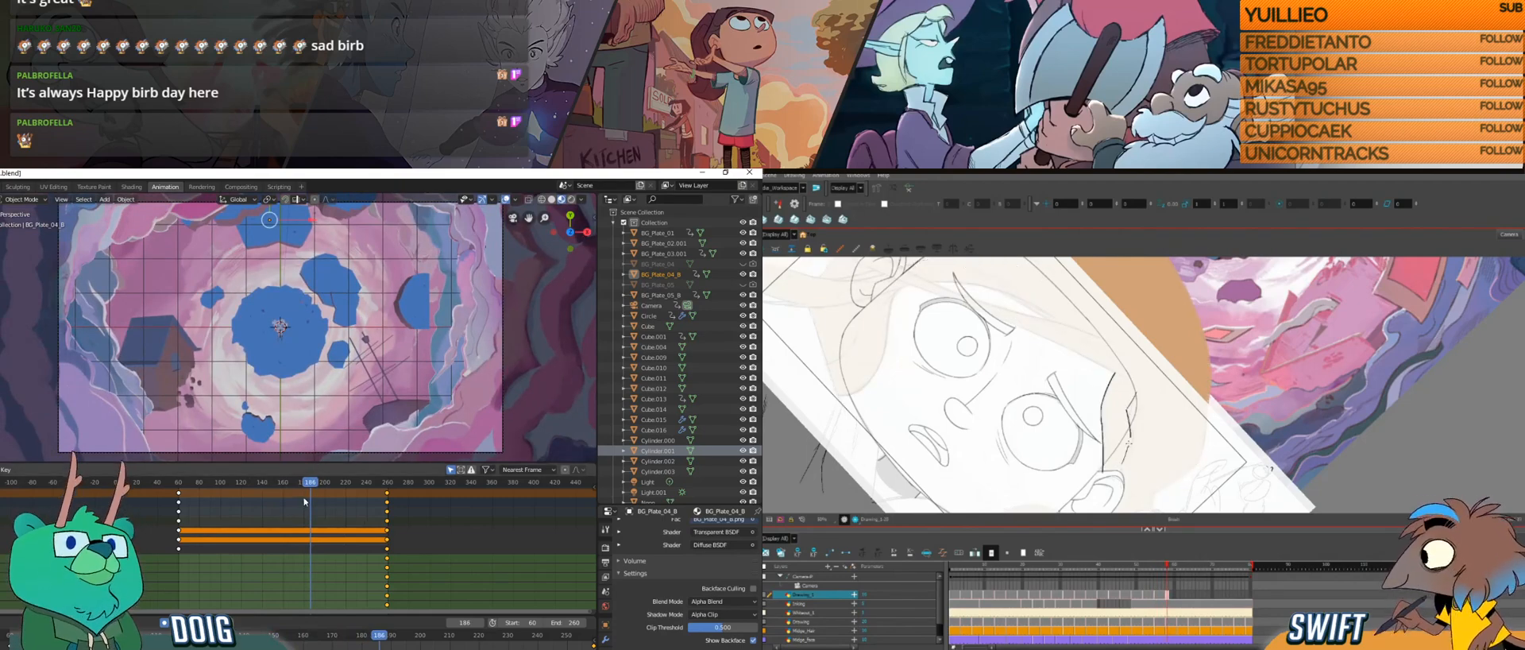
{"action": "left_click_drag", "start_coordinate": [316, 482], "coordinate": [185, 458]}
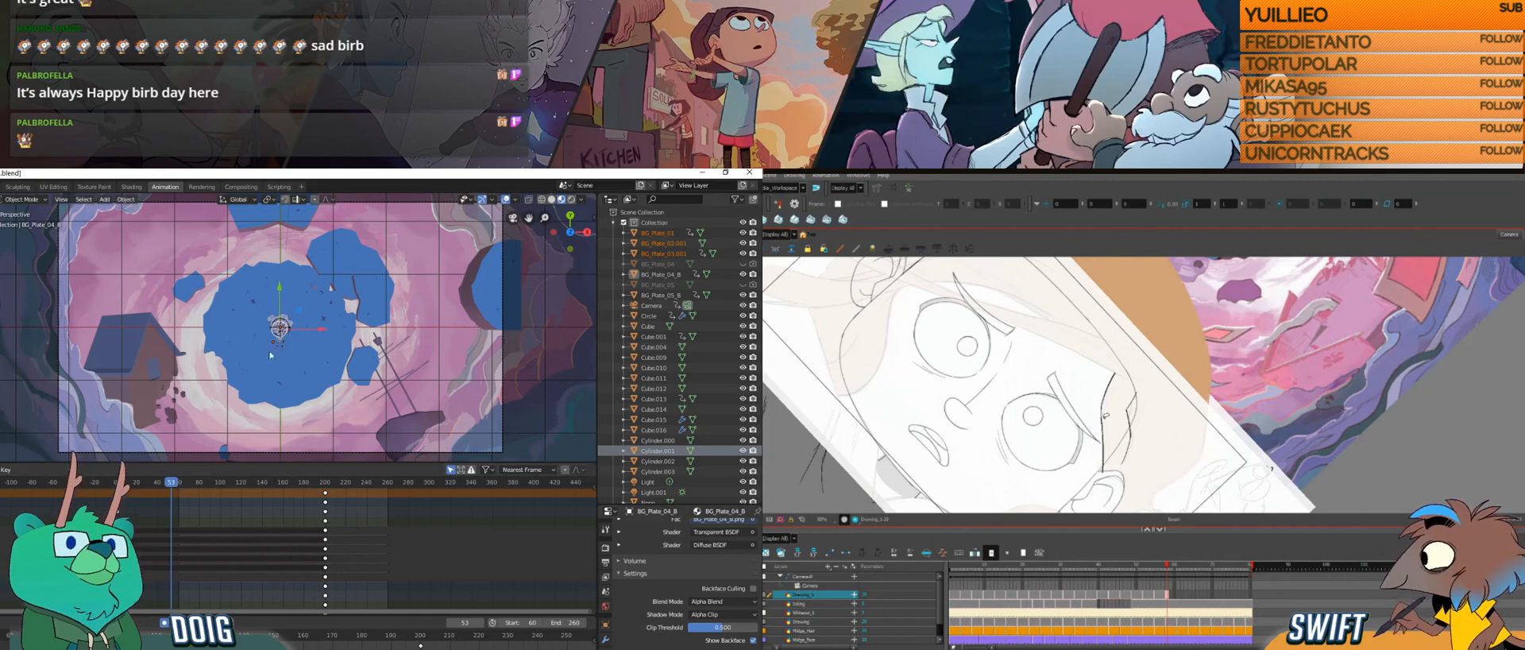
Step: Select BG_Plate_04_B and scrub around its first keyframes to examine the stacked planes from outside the camera
{"action": "scroll", "coordinate": [252, 389], "scroll_direction": "down", "scroll_amount": 4}
{"action": "mouse_move", "coordinate": [237, 388]}
{"action": "left_mouse_down"}
{"action": "mouse_move", "coordinate": [235, 332]}
{"action": "mouse_move", "coordinate": [258, 352]}
{"action": "mouse_move", "coordinate": [234, 379]}
{"action": "left_mouse_up"}
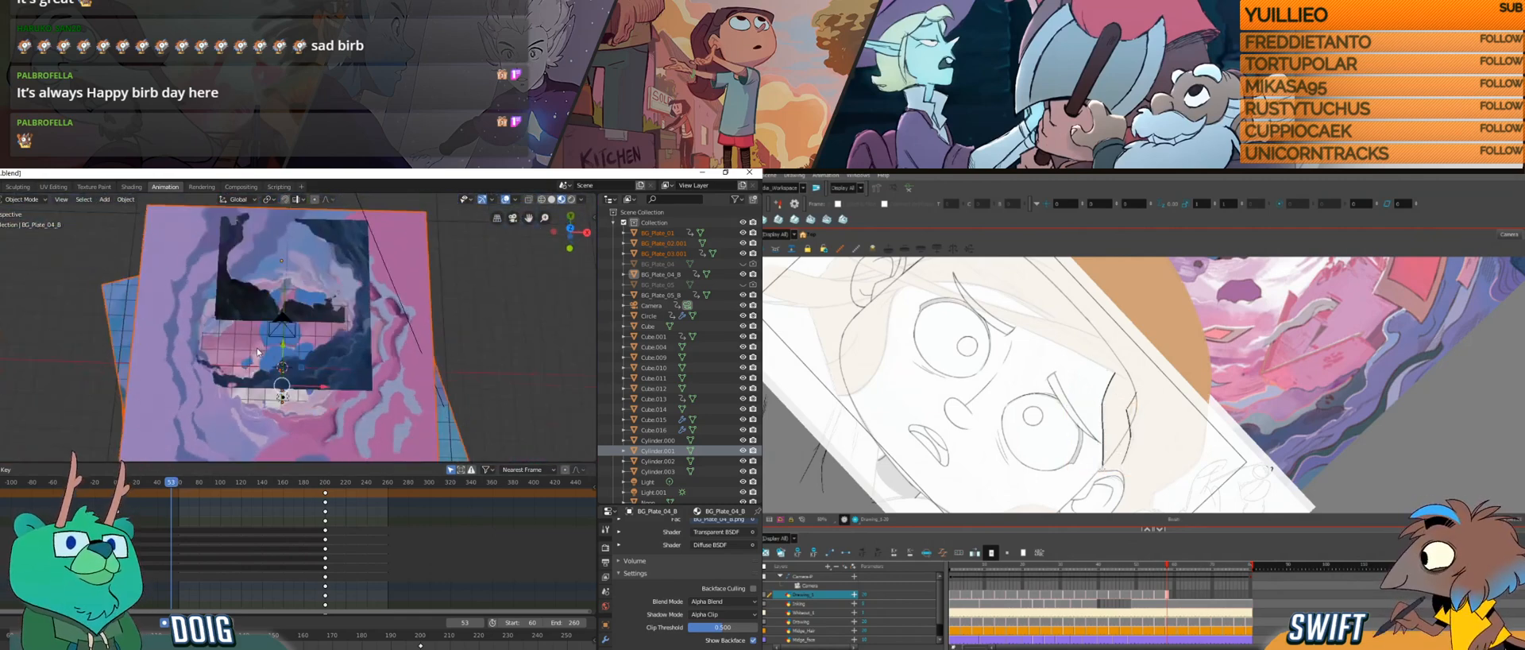
{"action": "left_click", "coordinate": [231, 386]}
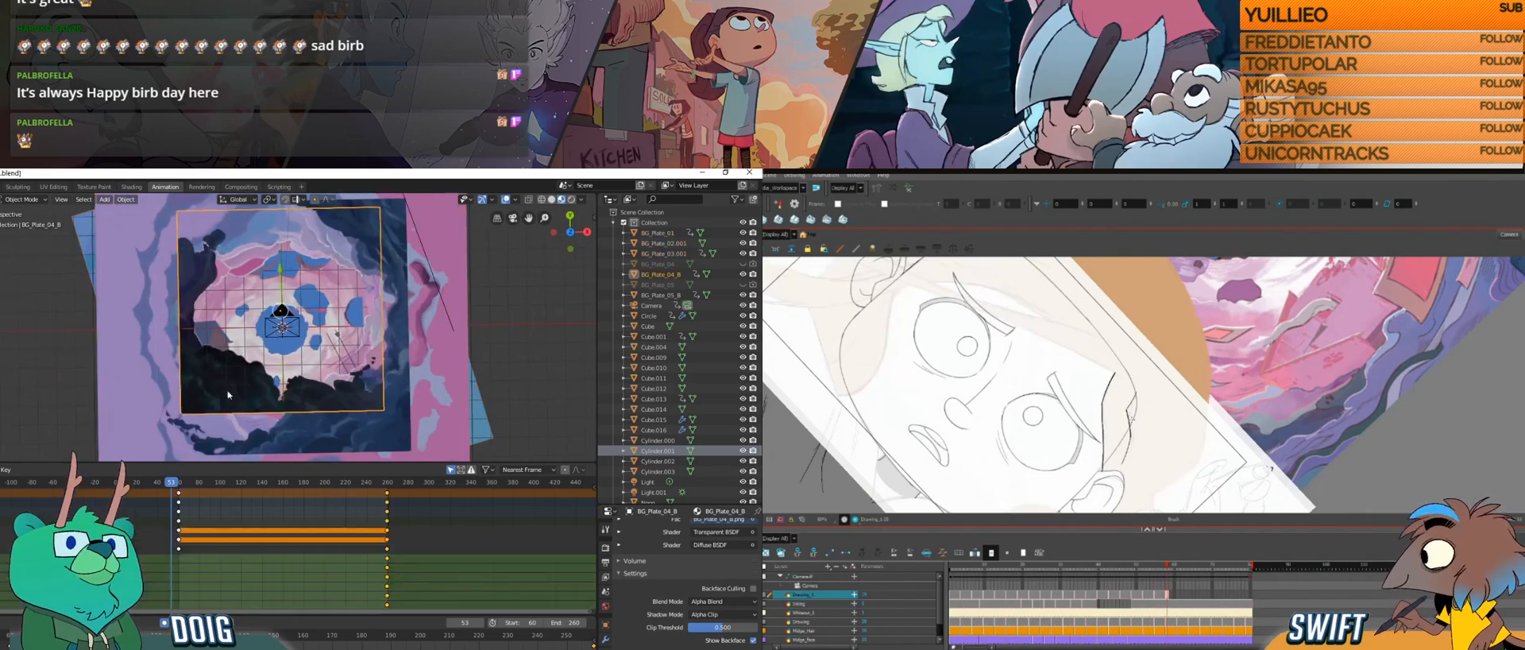
{"action": "mouse_move", "coordinate": [212, 489]}
{"action": "left_mouse_down"}
{"action": "mouse_move", "coordinate": [335, 489]}
{"action": "mouse_move", "coordinate": [189, 487]}
{"action": "mouse_move", "coordinate": [366, 482]}
{"action": "mouse_move", "coordinate": [188, 477]}
{"action": "left_mouse_up"}
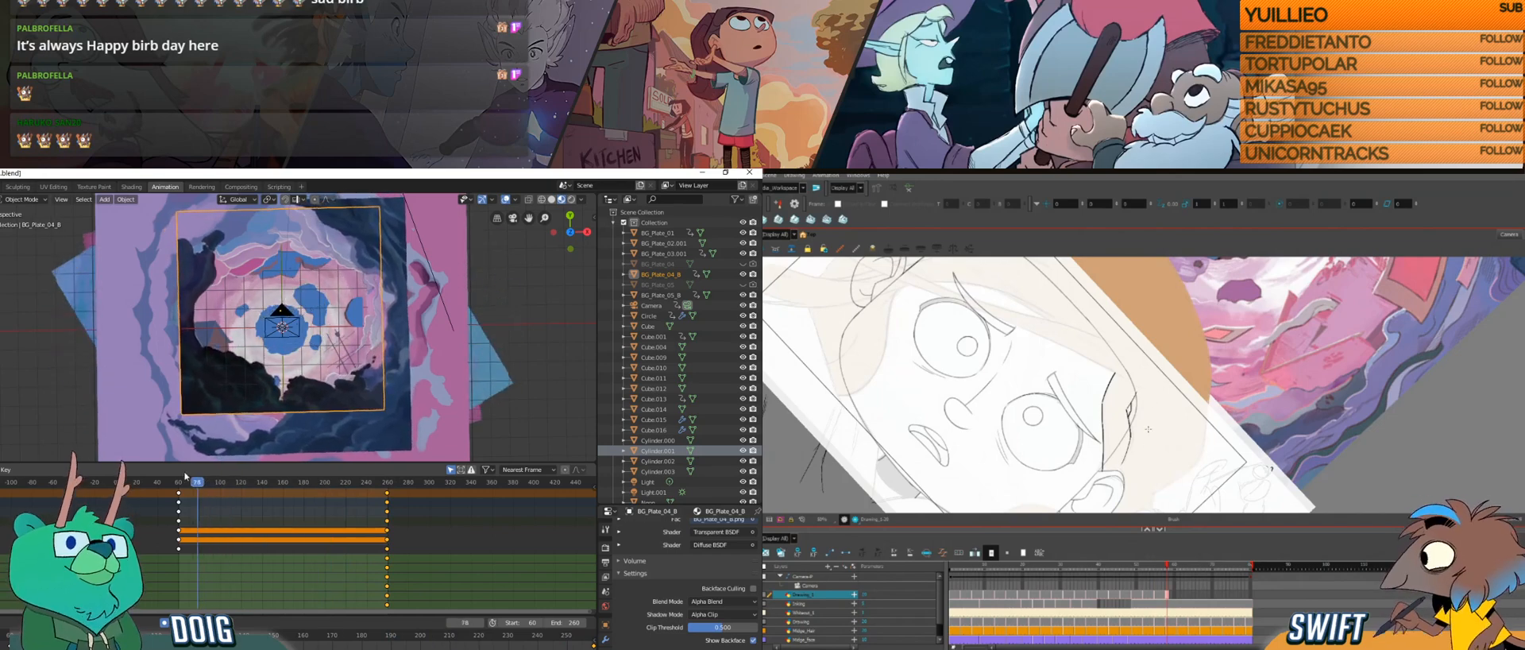
{"action": "left_click_drag", "start_coordinate": [230, 381], "coordinate": [269, 401]}
{"action": "mouse_move", "coordinate": [176, 482]}
{"action": "left_mouse_down"}
{"action": "mouse_move", "coordinate": [311, 482]}
{"action": "mouse_move", "coordinate": [191, 491]}
{"action": "left_mouse_up"}
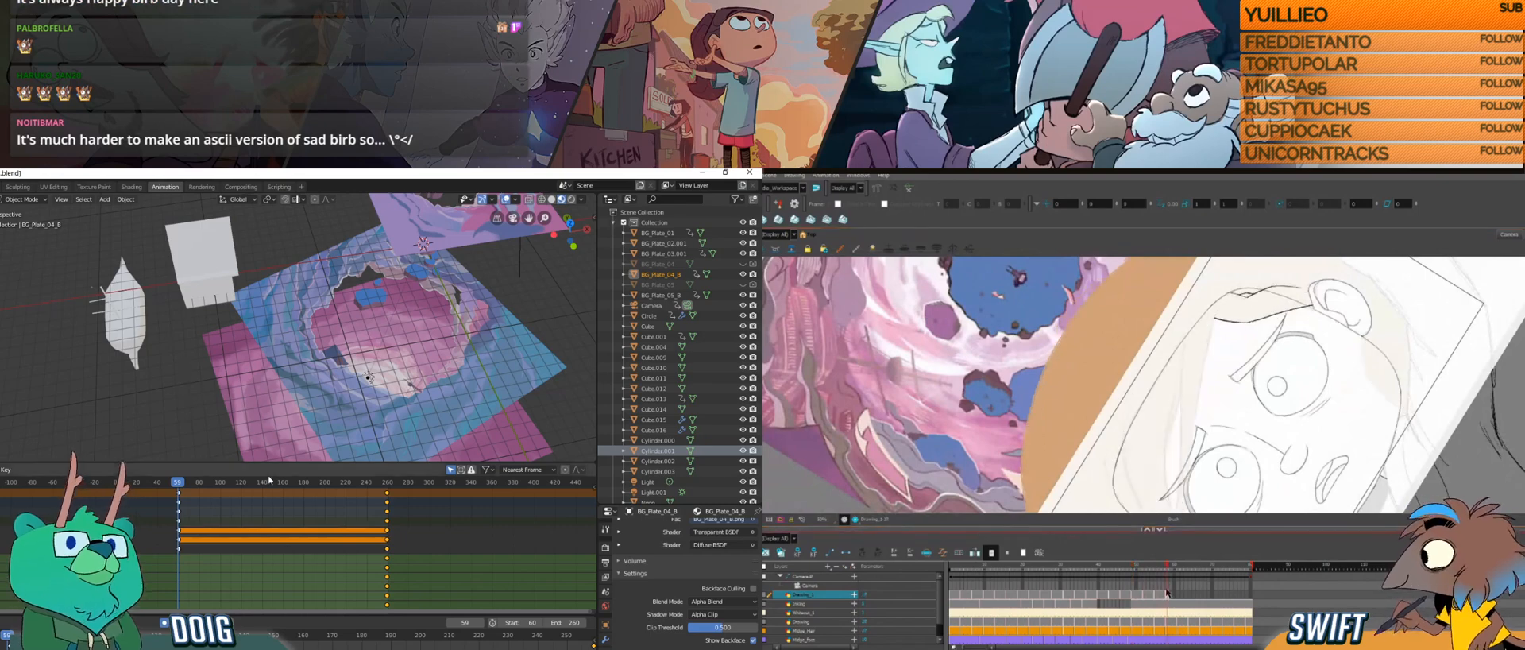
{"action": "left_click_drag", "start_coordinate": [208, 482], "coordinate": [179, 470]}
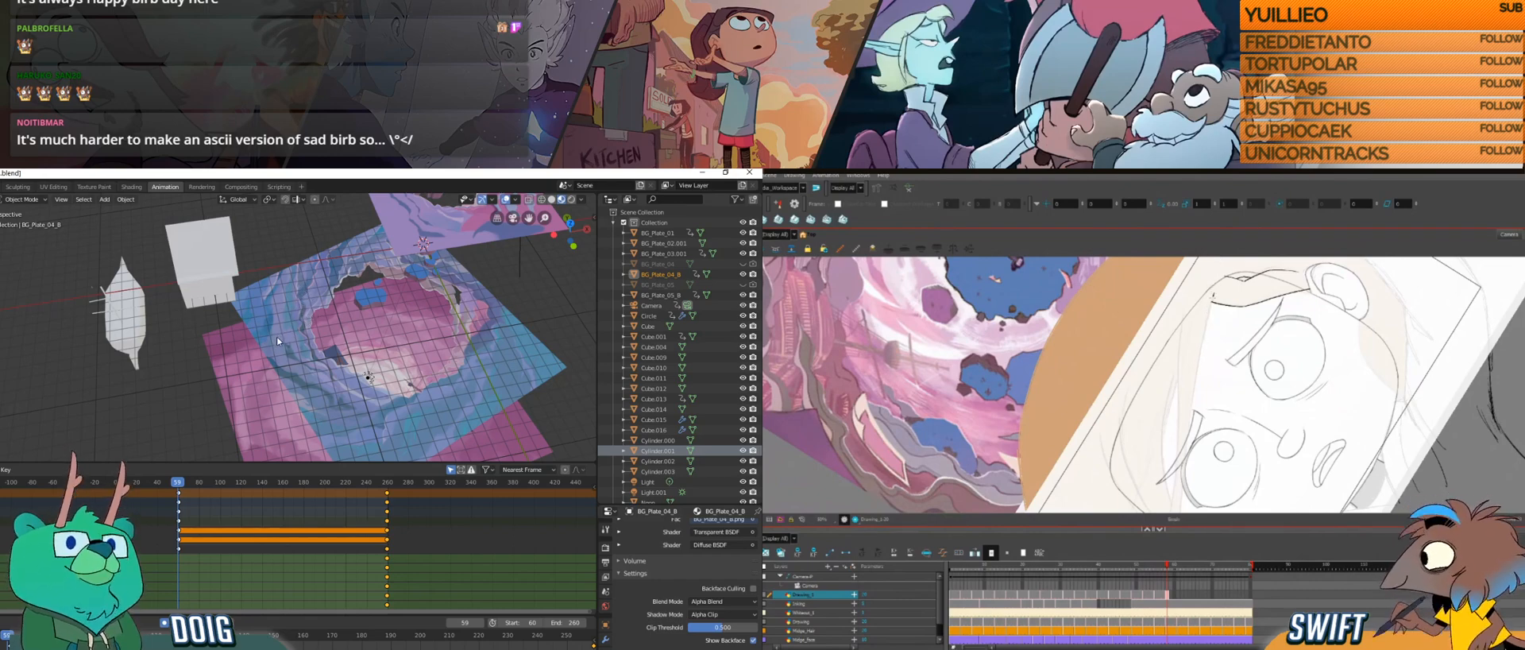
Step: Switch to Harmony and draw the hair lines framing the side of the character's face
{"action": "left_click_drag", "start_coordinate": [1212, 294], "coordinate": [1202, 346]}
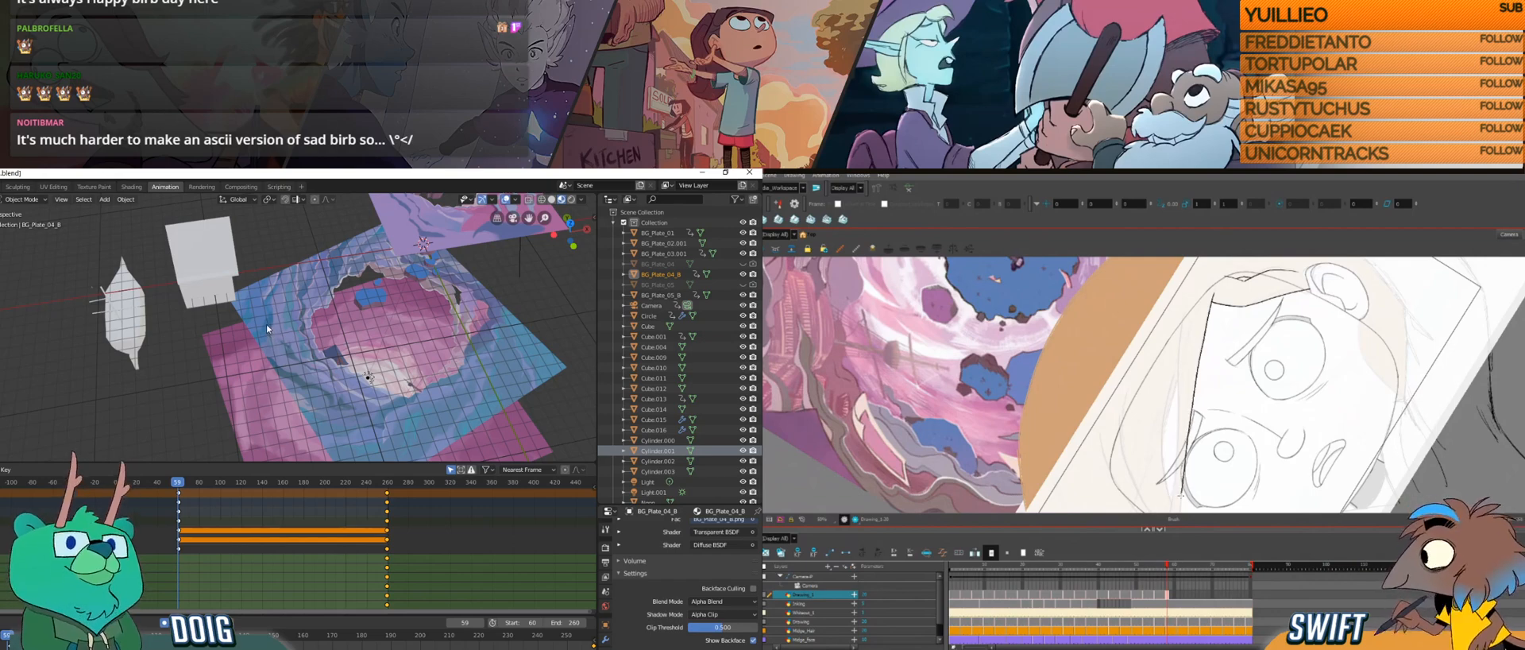
{"action": "left_click_drag", "start_coordinate": [1195, 489], "coordinate": [1109, 489]}
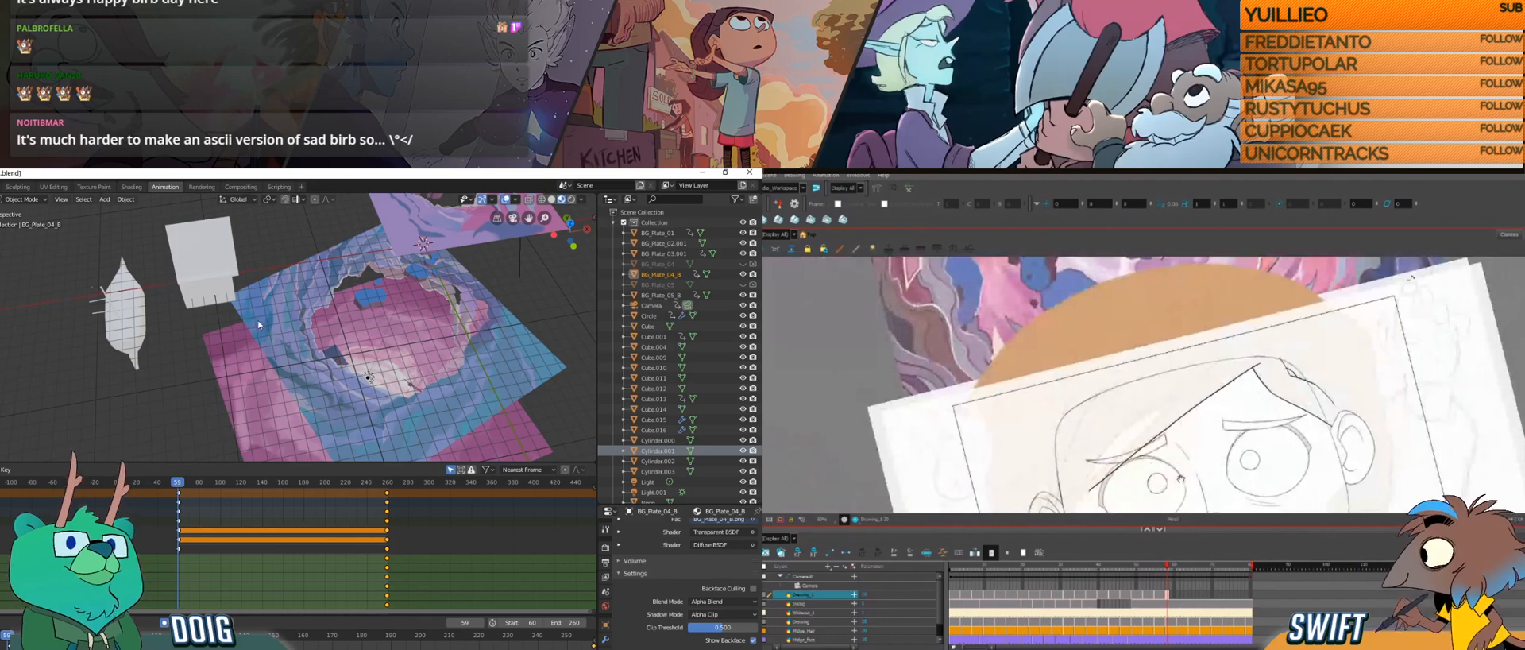
{"action": "mouse_move", "coordinate": [1187, 469]}
{"action": "left_mouse_down"}
{"action": "mouse_move", "coordinate": [1160, 442]}
{"action": "mouse_move", "coordinate": [1137, 477]}
{"action": "left_mouse_up"}
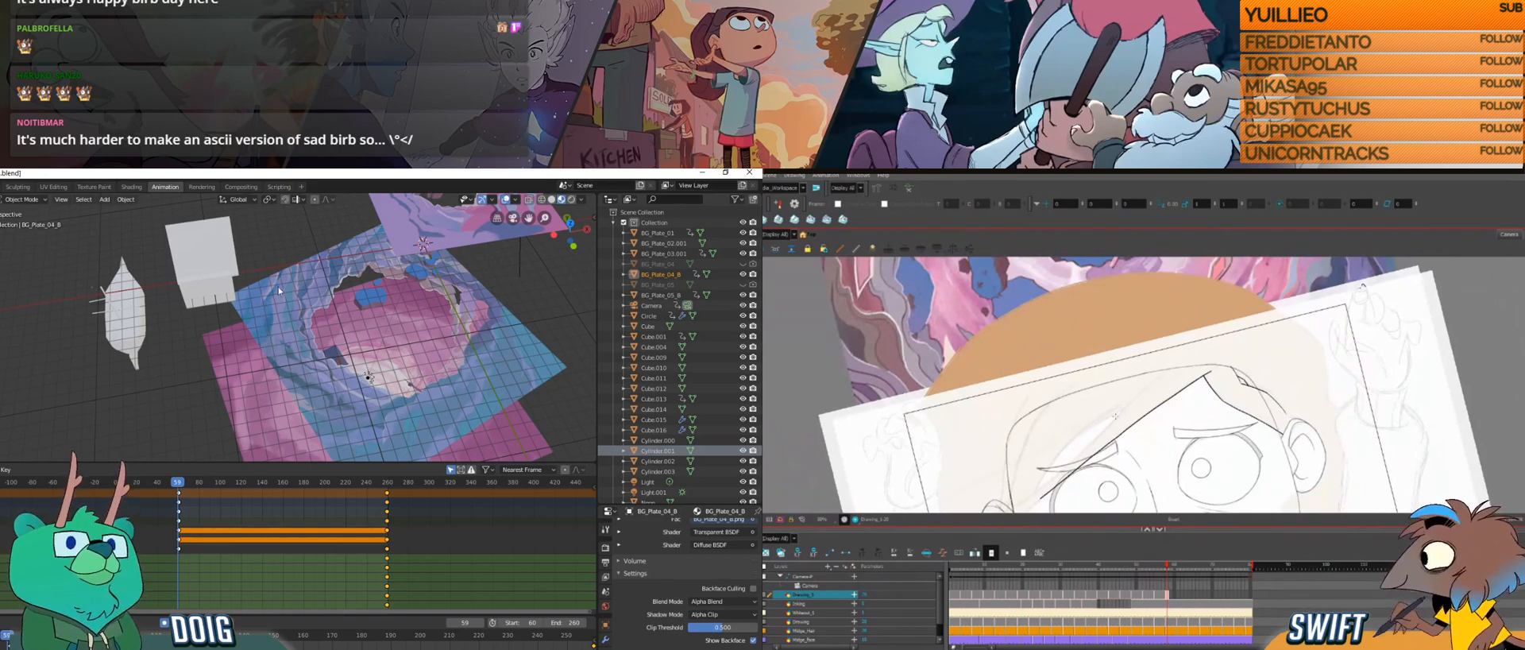
Step: Switch to Blender and scrub to frame 197 to examine how the stacked planes rotate
{"action": "left_click_drag", "start_coordinate": [236, 481], "coordinate": [322, 461]}
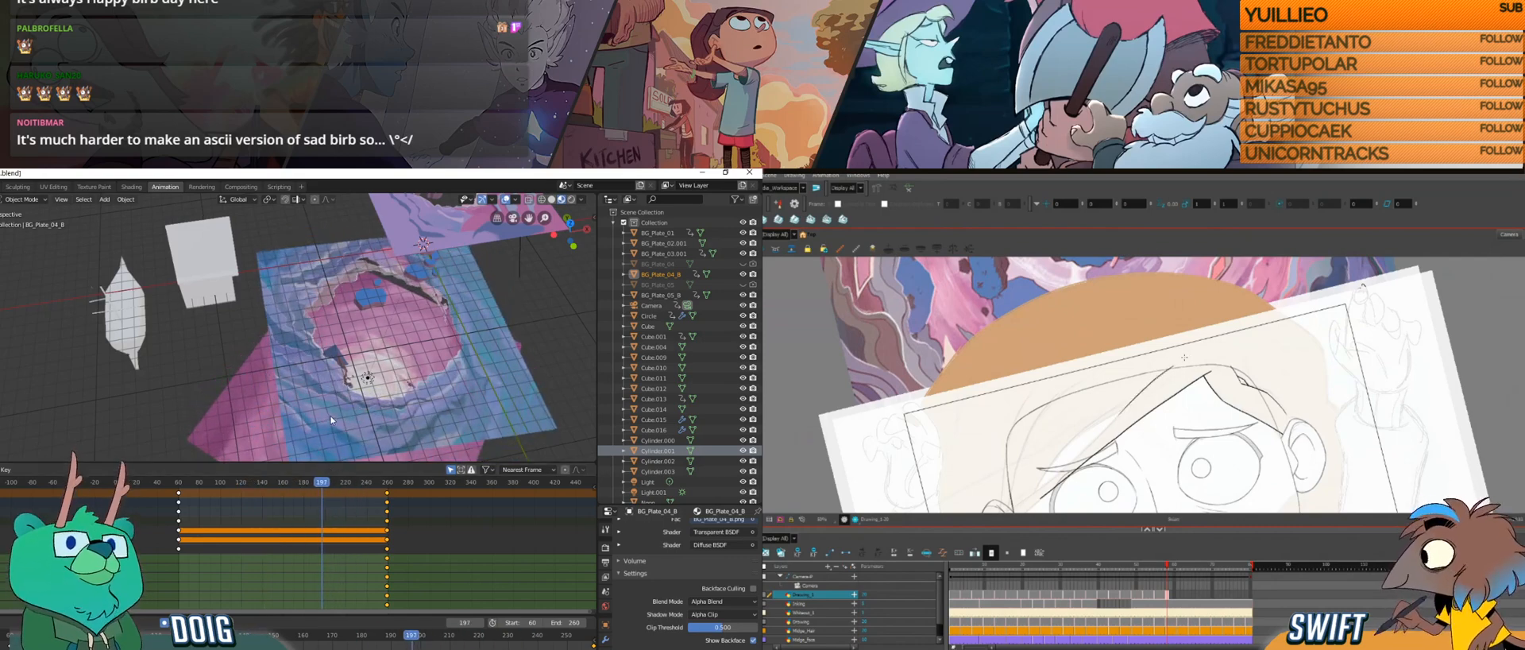
Step: Switch to Harmony, rotate the canvas and draw a long hair line running down beside the character's face
{"action": "key", "text": "ctrl+alt"}
{"action": "left_click_drag", "start_coordinate": [1139, 432], "coordinate": [1177, 425]}
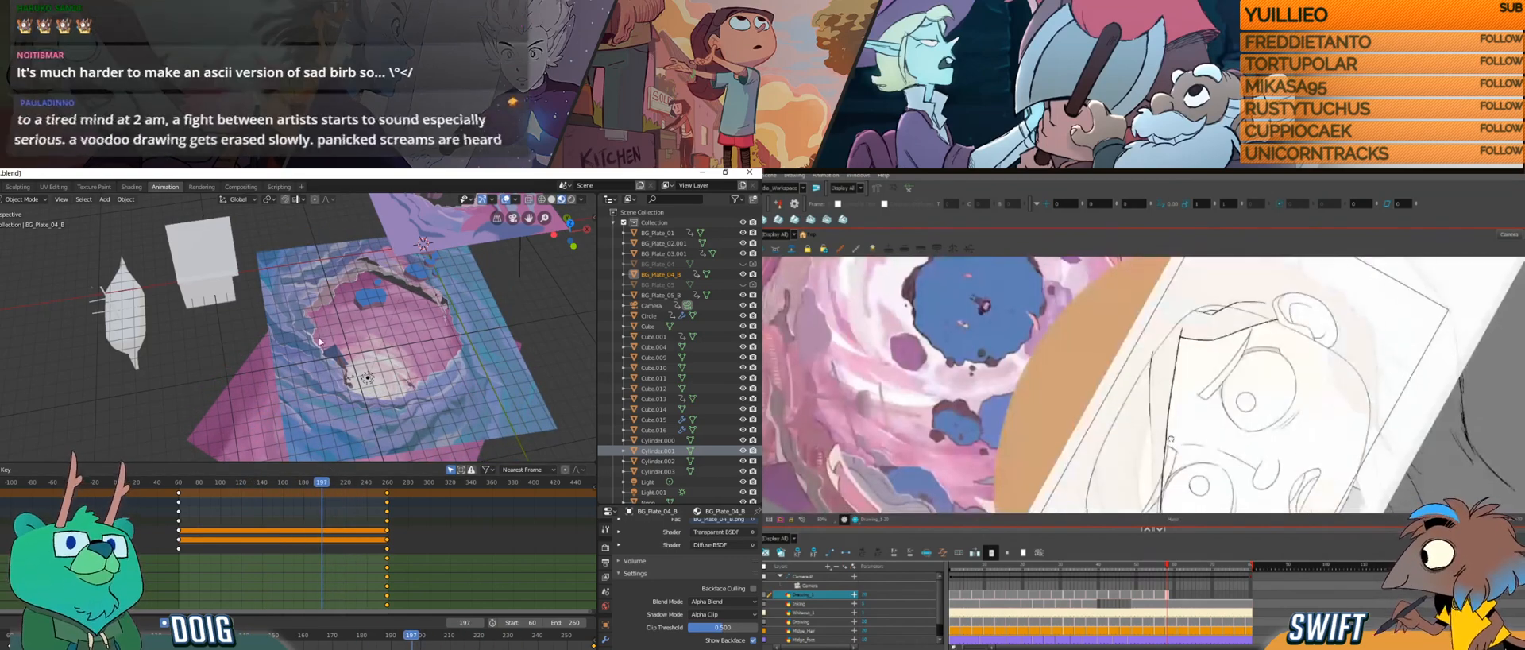
{"action": "left_click_drag", "start_coordinate": [1182, 381], "coordinate": [1160, 423]}
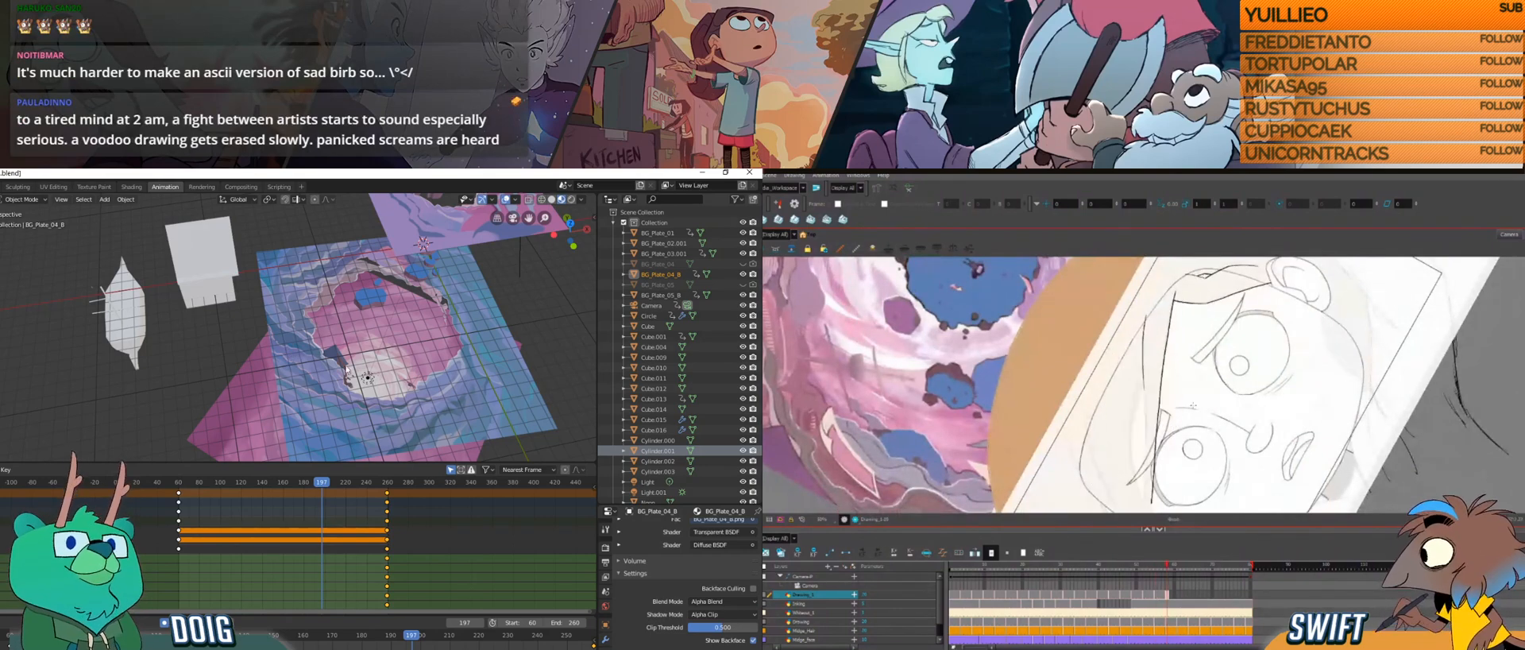
Step: Switch to Blender and scrub the animation through the camera view to examine how the planes fill the frame
{"action": "left_click_drag", "start_coordinate": [208, 482], "coordinate": [280, 481]}
{"action": "key", "text": "KP_0"}
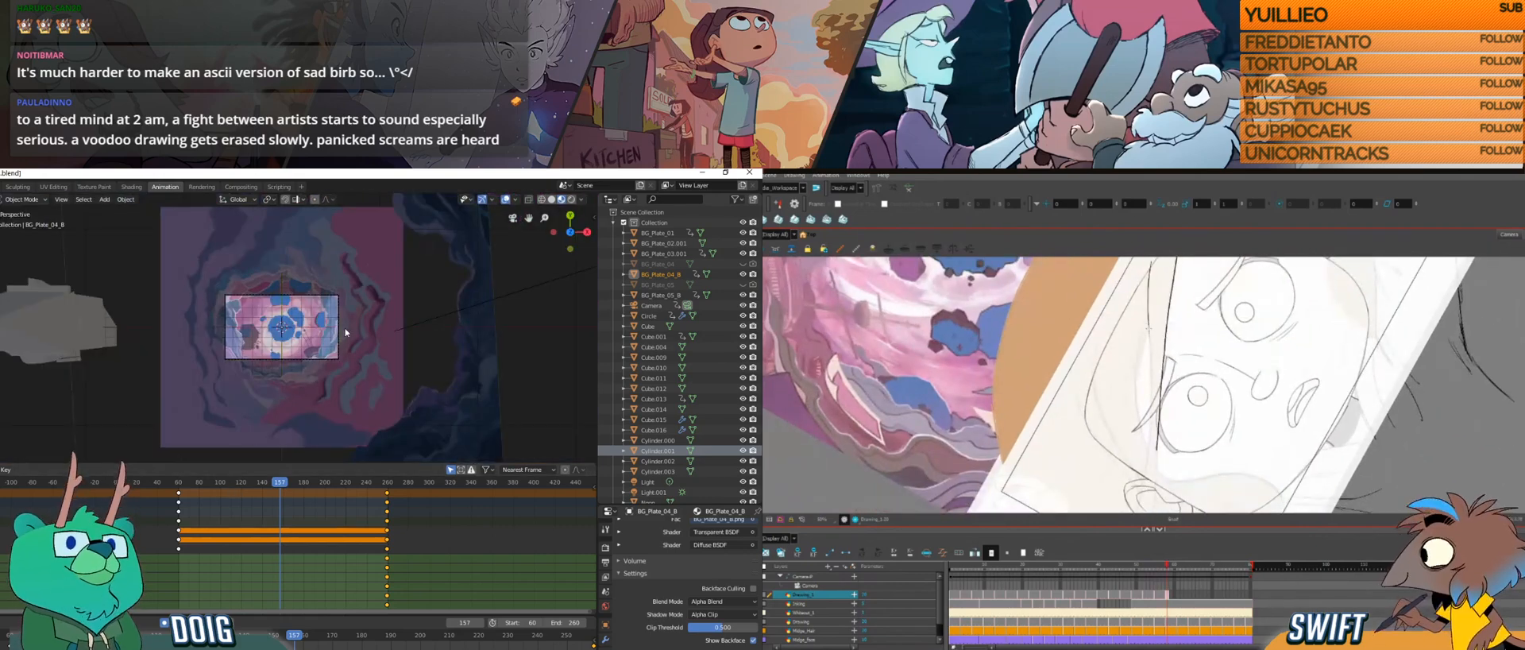
{"action": "scroll", "coordinate": [345, 330], "scroll_direction": "up", "scroll_amount": 8}
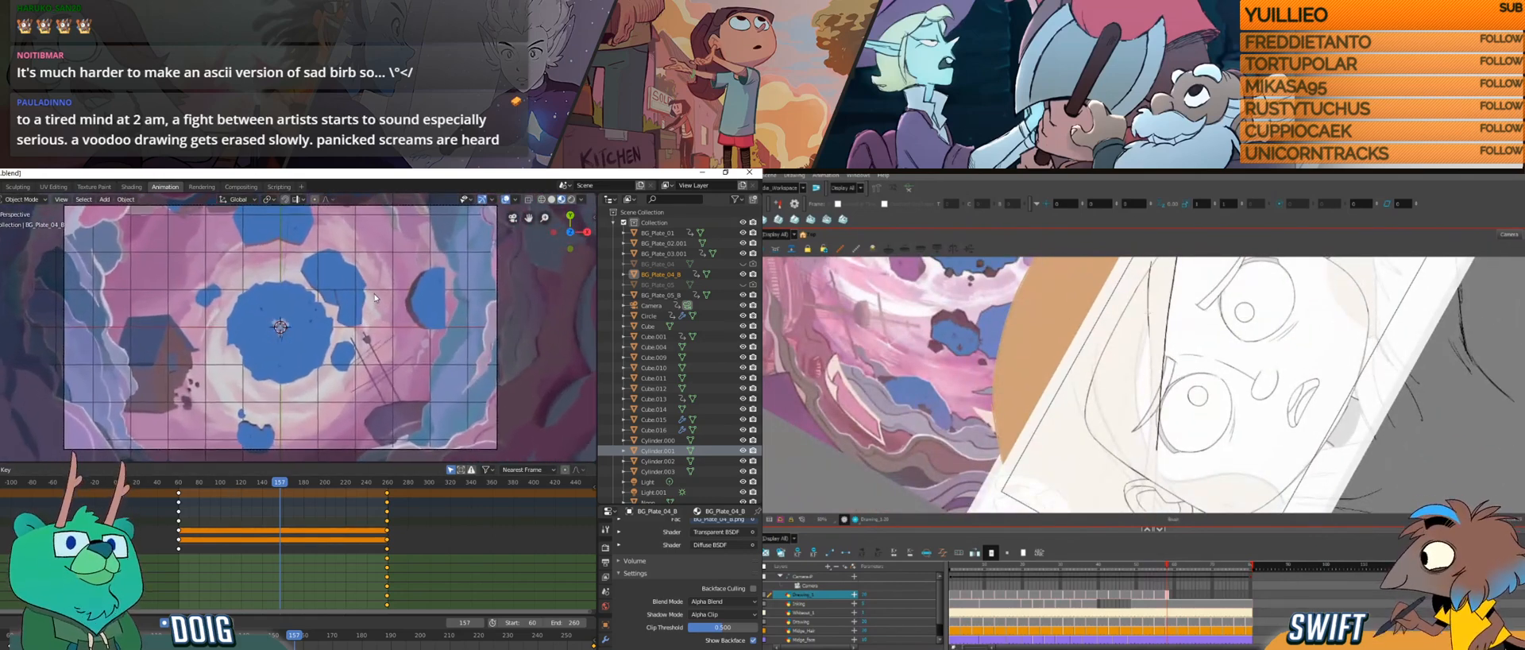
{"action": "scroll", "coordinate": [374, 294], "scroll_direction": "down", "scroll_amount": 1}
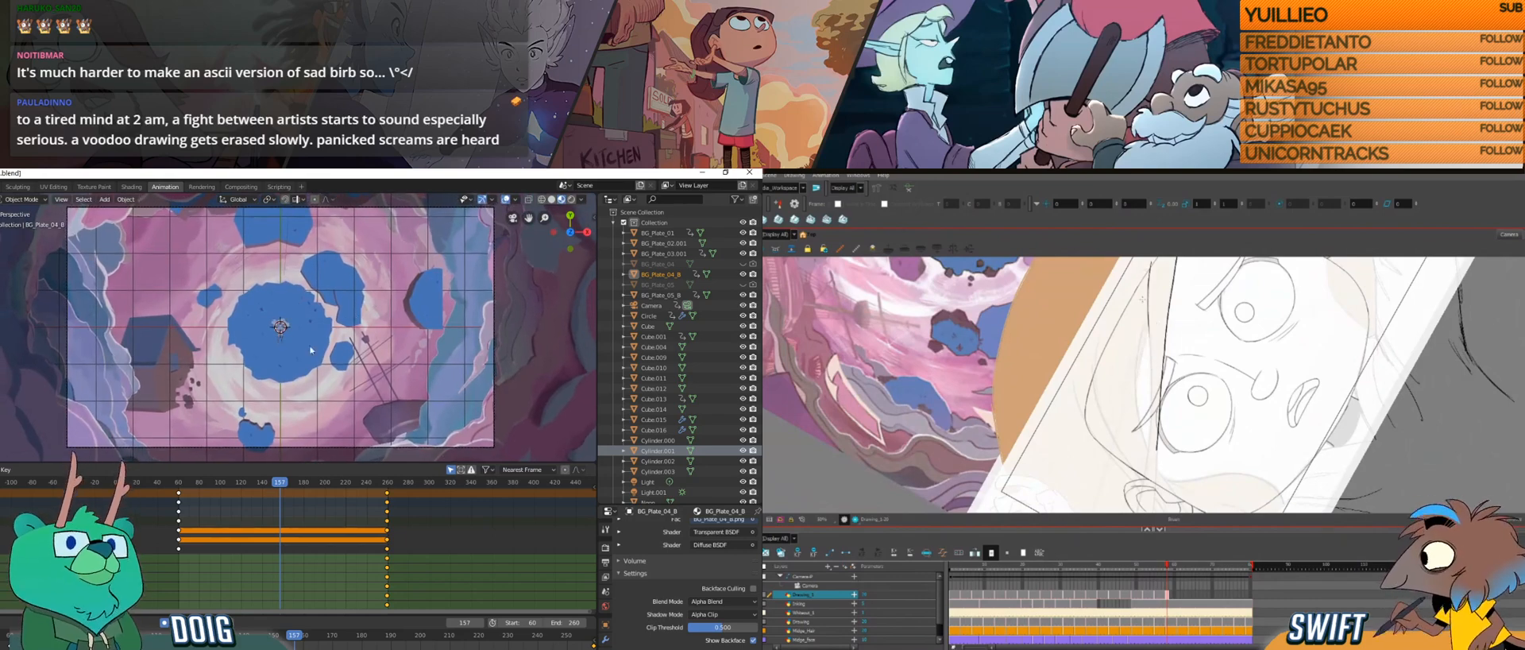
{"action": "left_click", "coordinate": [180, 483]}
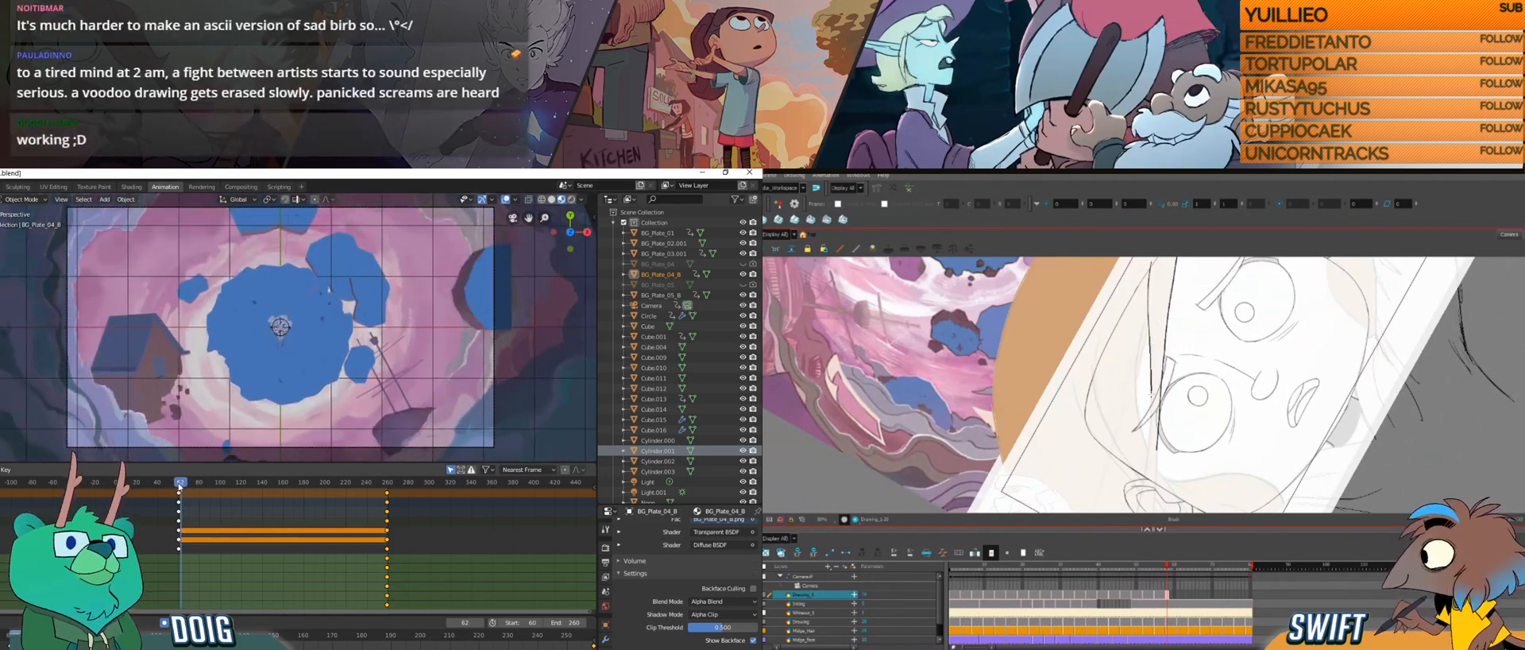
{"action": "left_click_drag", "start_coordinate": [191, 485], "coordinate": [402, 460]}
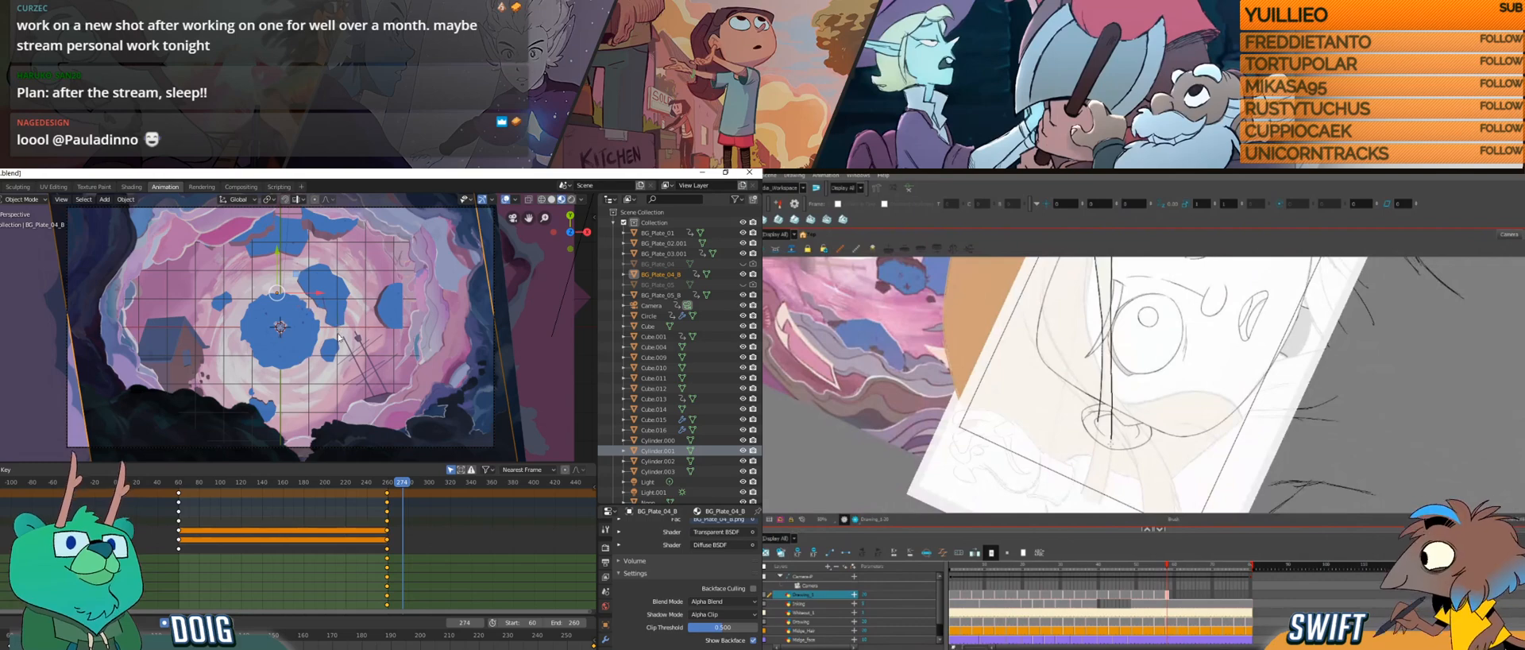
{"action": "left_click_drag", "start_coordinate": [1113, 483], "coordinate": [1055, 436]}
{"action": "left_click_drag", "start_coordinate": [189, 493], "coordinate": [371, 453]}
Step: Switch to Photoshop and make the hidden layer groups of the portal painting visible
{"action": "key", "text": "alt+Tab"}
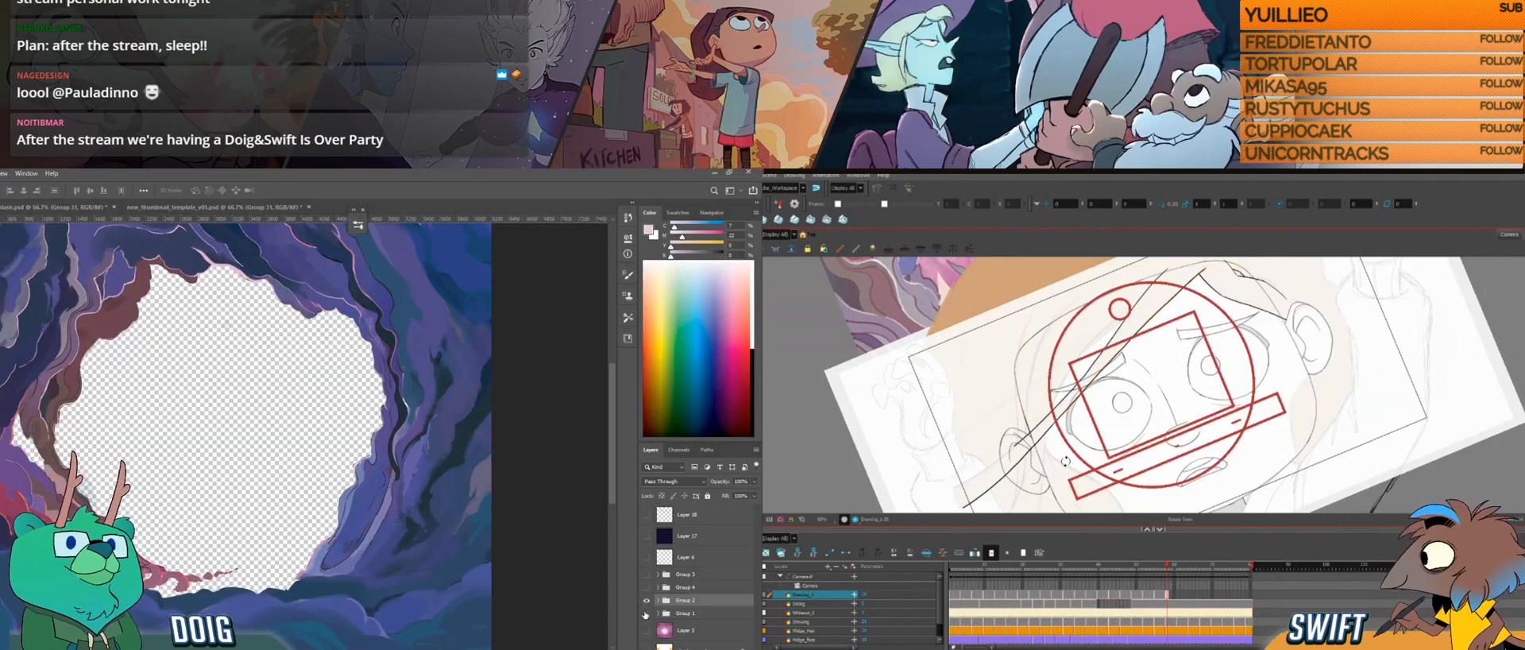
{"action": "left_click_drag", "start_coordinate": [645, 613], "coordinate": [645, 574]}
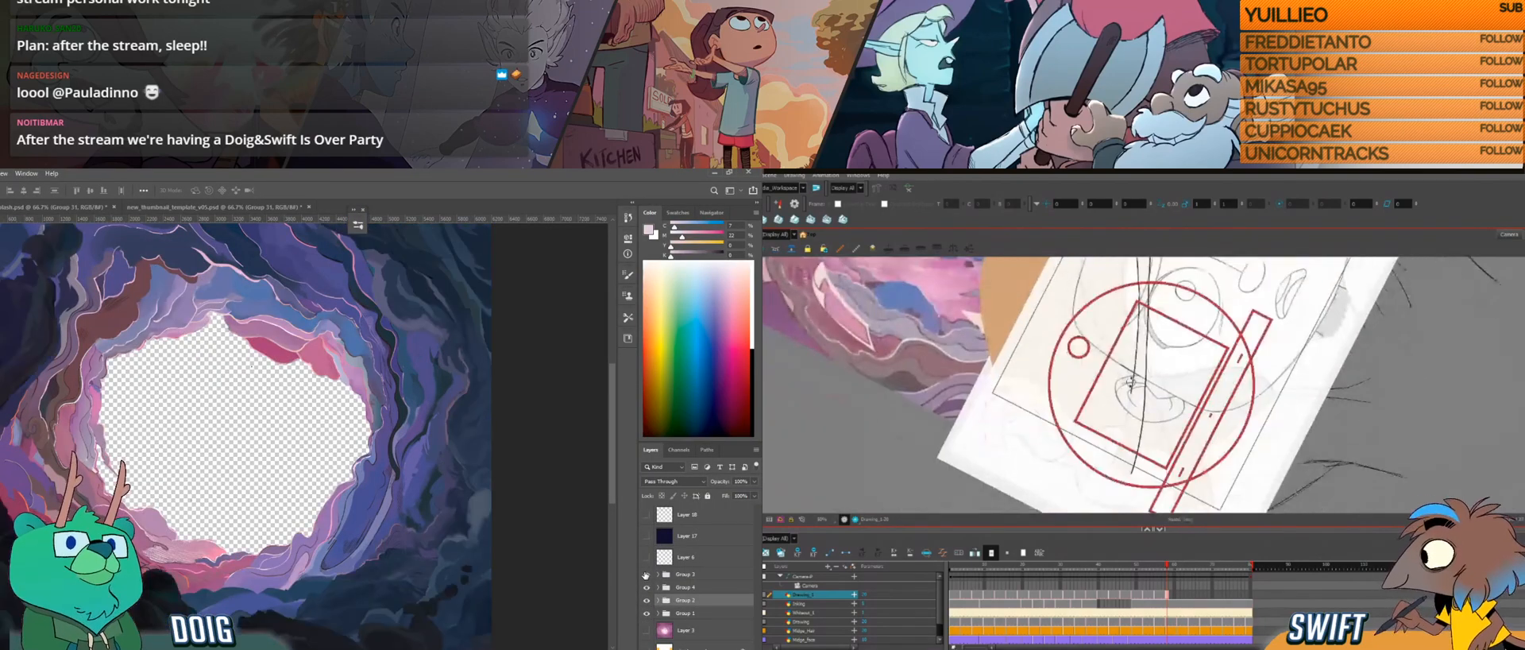
Step: Switch to Harmony, rotate the canvas and extend the hair lines across the character's ear
{"action": "left_click_drag", "start_coordinate": [1132, 422], "coordinate": [1132, 372]}
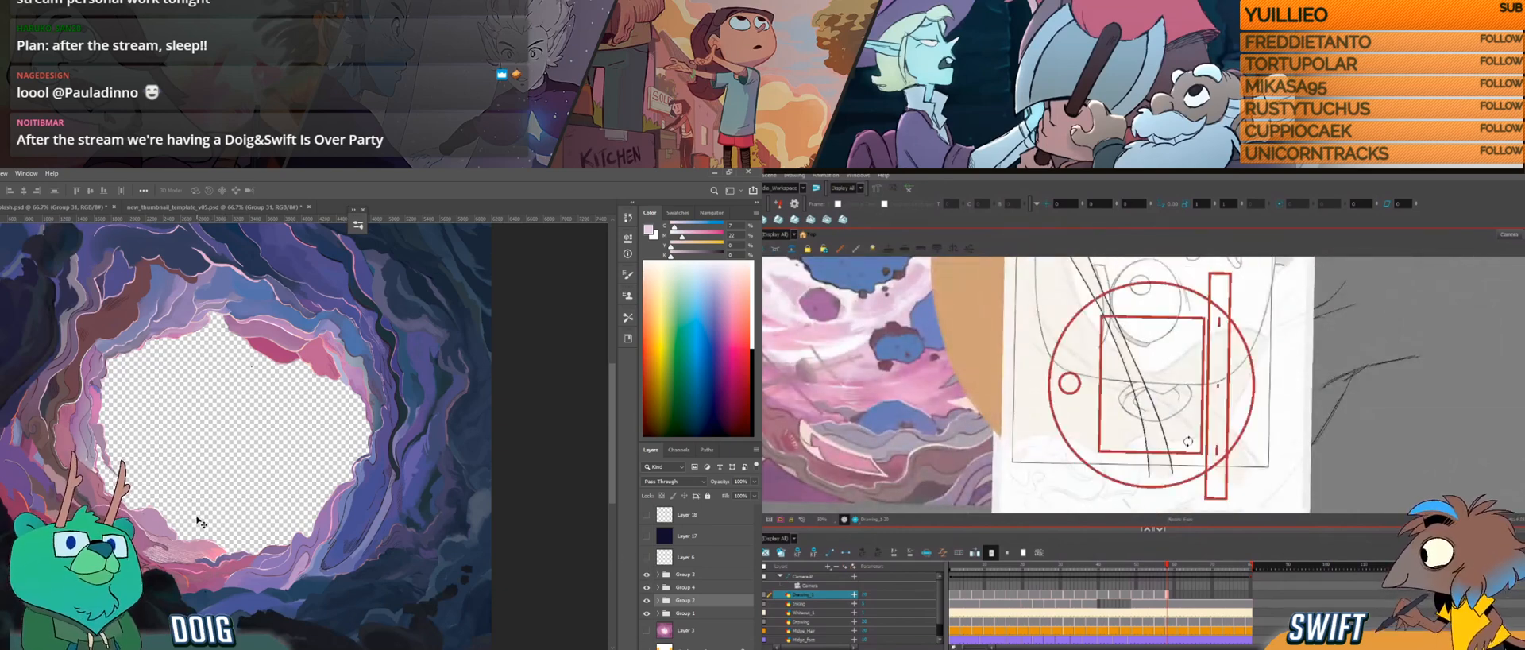
{"action": "left_click_drag", "start_coordinate": [1194, 441], "coordinate": [1118, 447]}
{"action": "mouse_move", "coordinate": [1186, 413]}
{"action": "left_mouse_down"}
{"action": "mouse_move", "coordinate": [1122, 417]}
{"action": "mouse_move", "coordinate": [1162, 436]}
{"action": "left_mouse_up"}
{"action": "left_click_drag", "start_coordinate": [1075, 468], "coordinate": [1088, 430]}
Step: Switch to Blender, select BG_Plate_03.001 outside the camera view and scale it down at frame 245
{"action": "key", "text": "alt+Tab"}
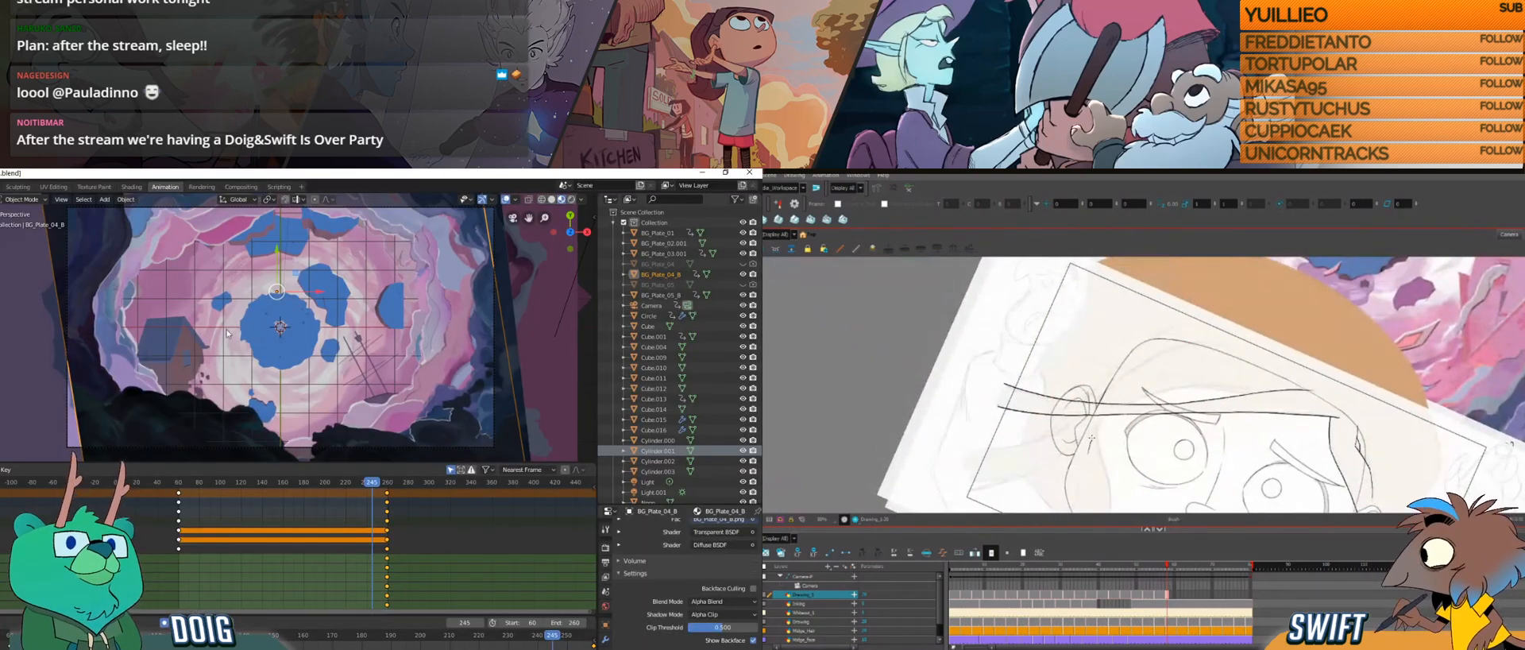
{"action": "mouse_move", "coordinate": [313, 364]}
{"action": "left_mouse_down"}
{"action": "mouse_move", "coordinate": [300, 269]}
{"action": "mouse_move", "coordinate": [275, 383]}
{"action": "mouse_move", "coordinate": [290, 379]}
{"action": "left_mouse_up"}
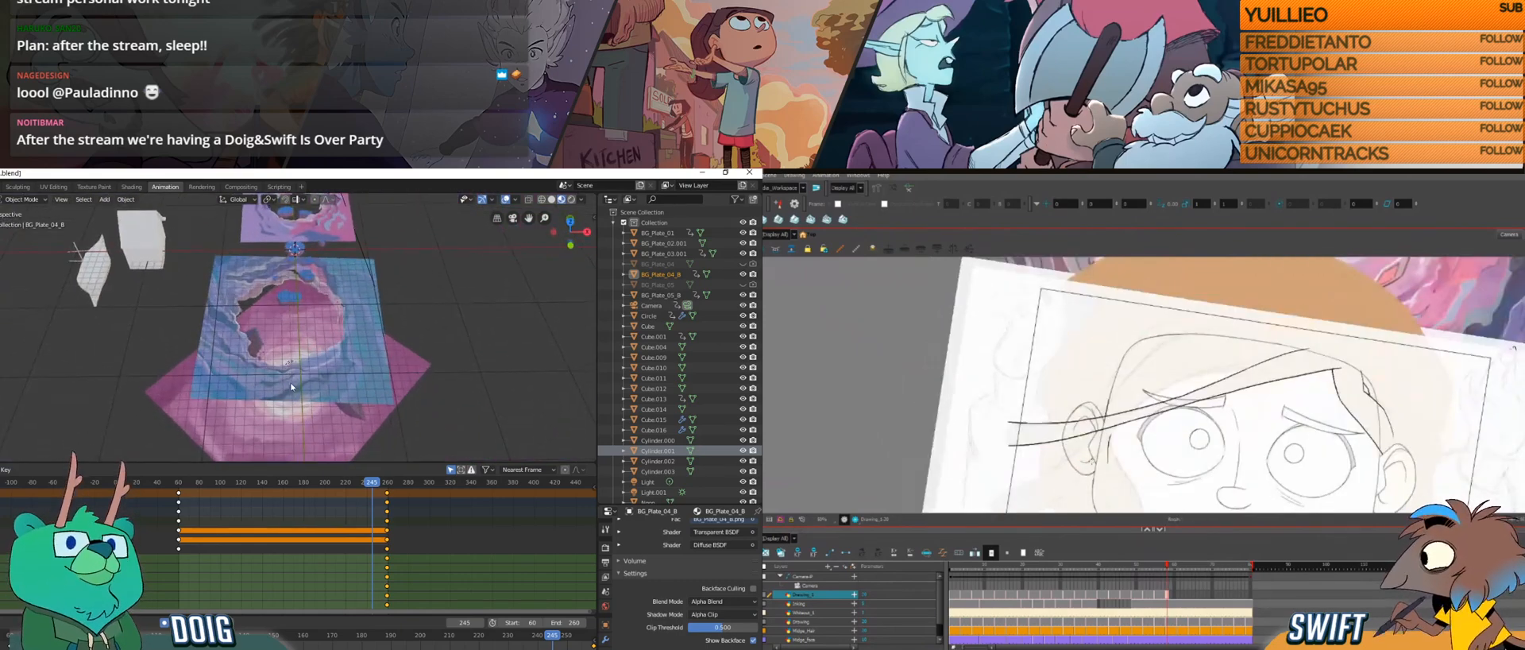
{"action": "left_click", "coordinate": [298, 386]}
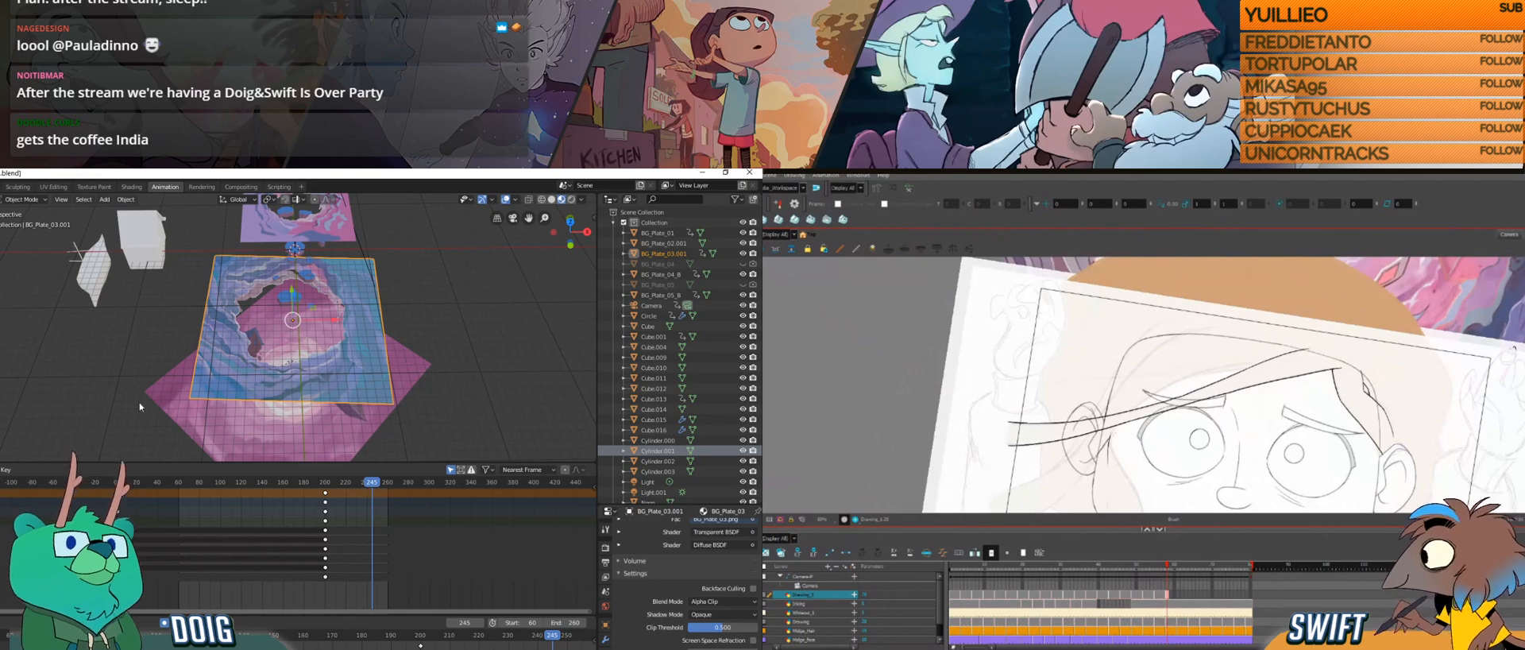
{"action": "key", "text": "s"}
{"action": "left_click", "coordinate": [346, 328]}
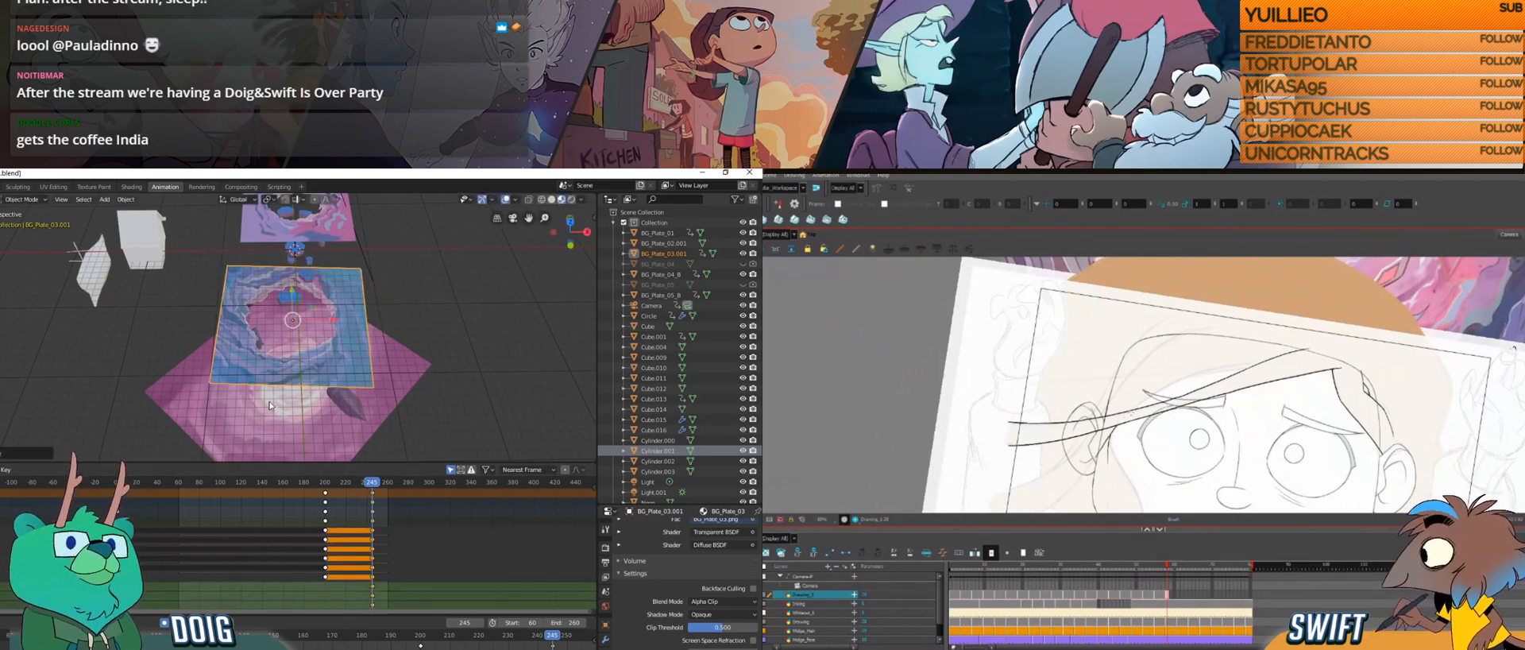
Step: Scrub the animation through the camera view to check the scaled plane's motion
{"action": "key", "text": "KP_0"}
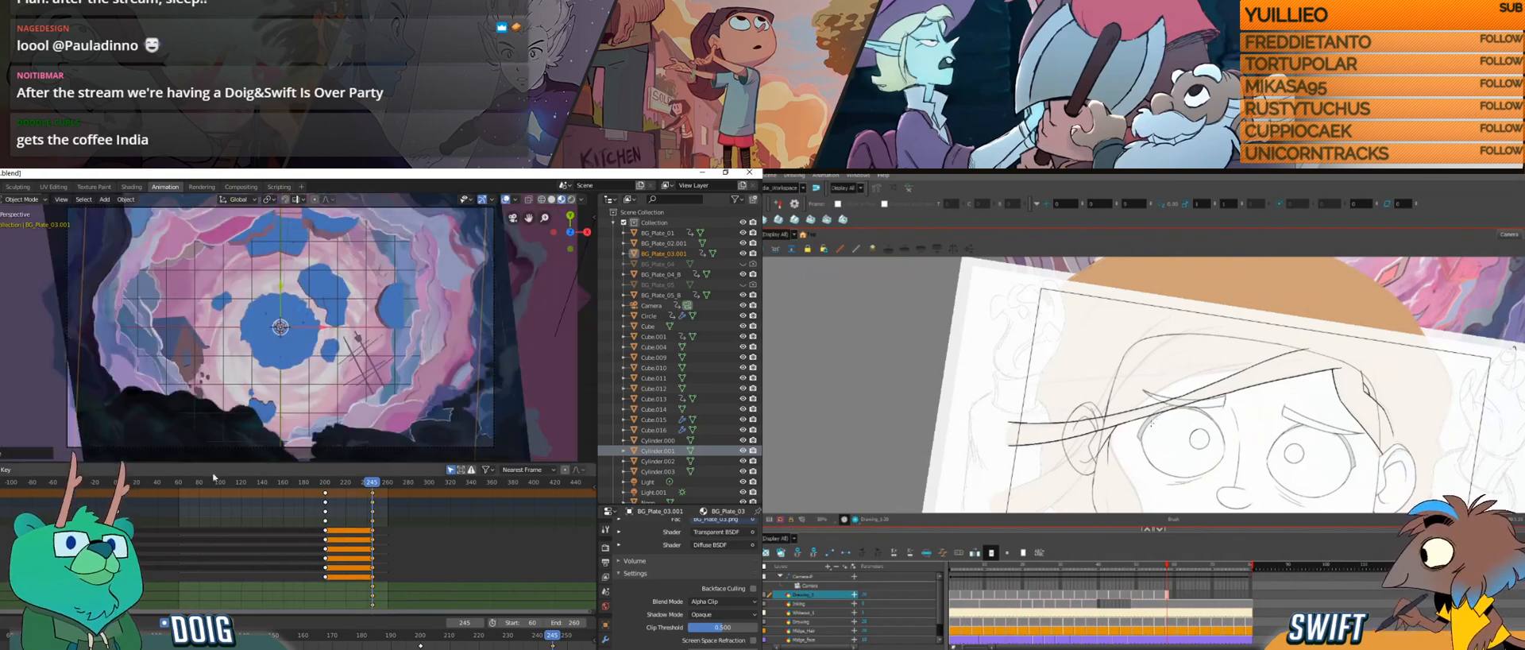
{"action": "left_click", "coordinate": [149, 482]}
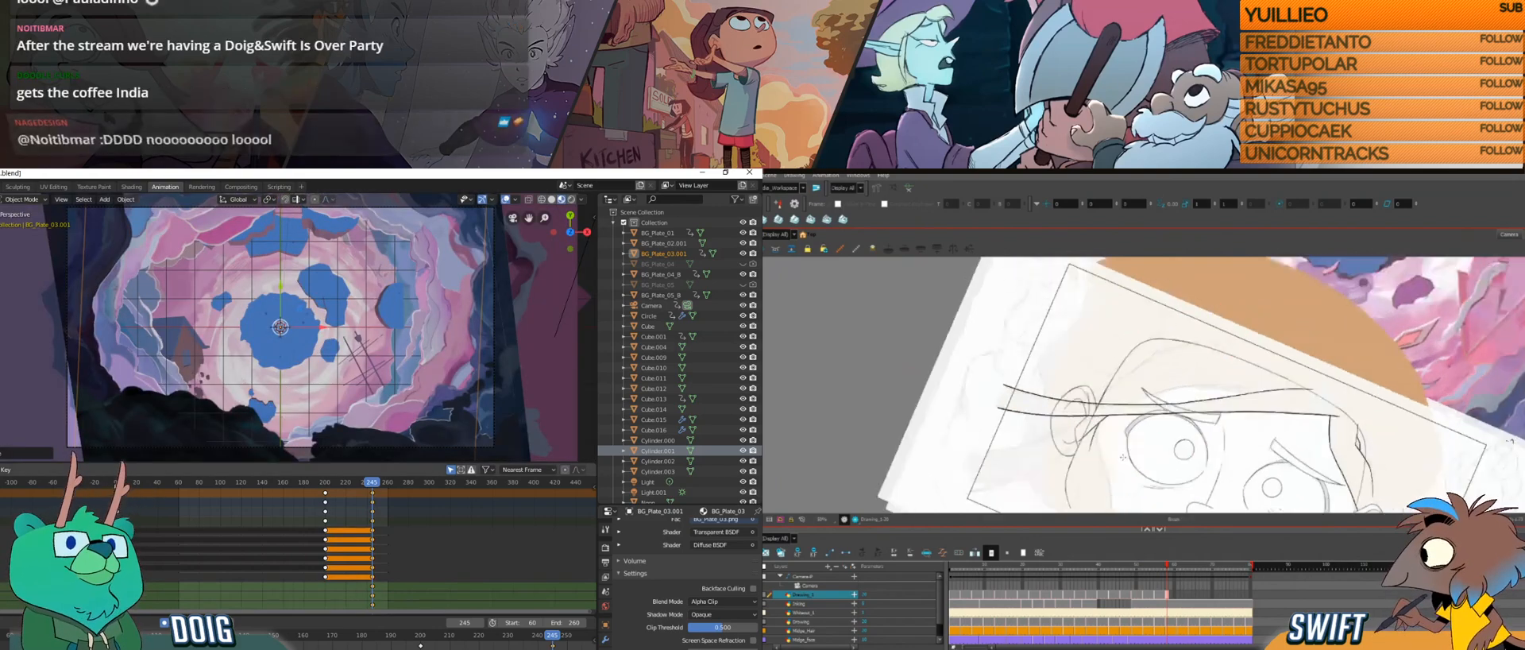
{"action": "left_click_drag", "start_coordinate": [161, 483], "coordinate": [394, 464]}
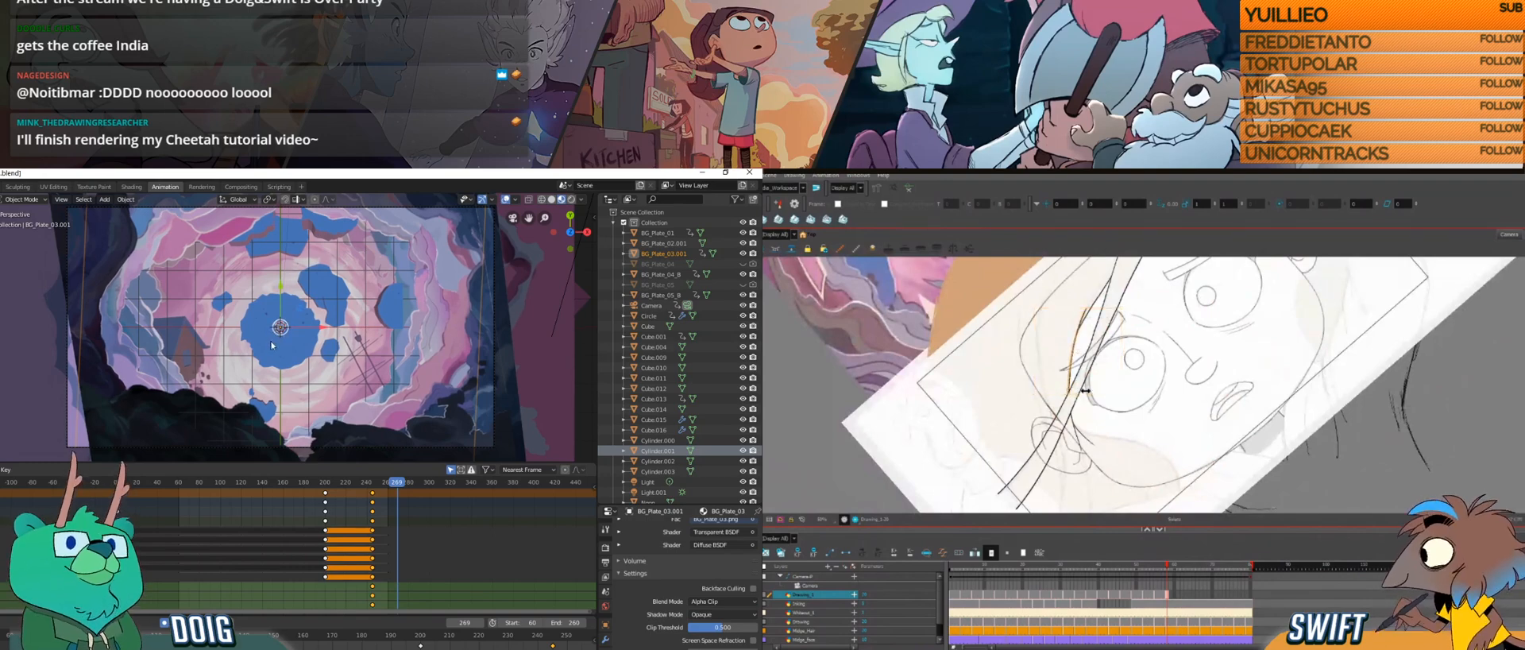
Step: Scrub from the early frames to the keyframe near frame 200 to examine the planes' rotation from outside the camera
{"action": "mouse_move", "coordinate": [264, 326]}
{"action": "left_mouse_down"}
{"action": "mouse_move", "coordinate": [242, 356]}
{"action": "mouse_move", "coordinate": [259, 293]}
{"action": "mouse_move", "coordinate": [232, 422]}
{"action": "left_mouse_up"}
{"action": "left_click_drag", "start_coordinate": [147, 483], "coordinate": [347, 471]}
{"action": "left_click_drag", "start_coordinate": [369, 466], "coordinate": [128, 482]}
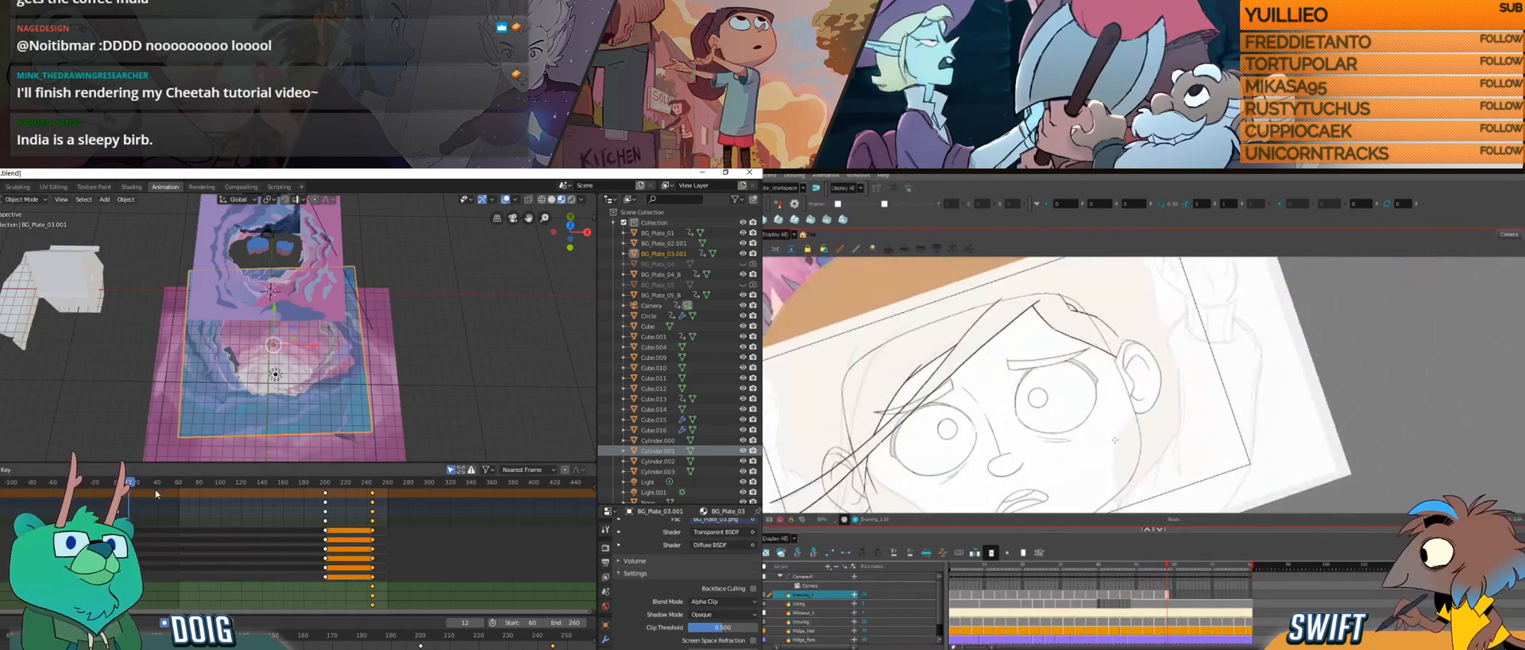
{"action": "mouse_move", "coordinate": [129, 482]}
{"action": "left_mouse_down"}
{"action": "mouse_move", "coordinate": [232, 485]}
{"action": "mouse_move", "coordinate": [195, 487]}
{"action": "left_mouse_up"}
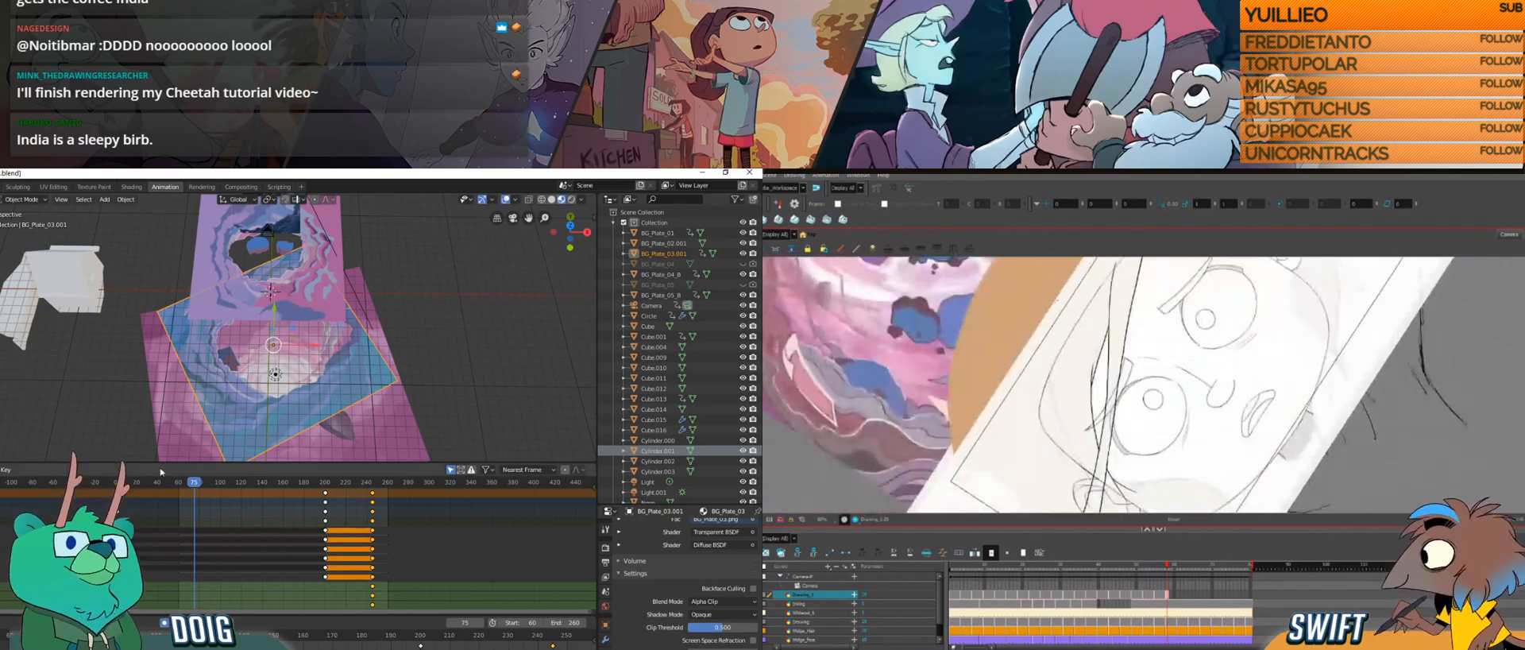
{"action": "left_click_drag", "start_coordinate": [195, 483], "coordinate": [319, 413]}
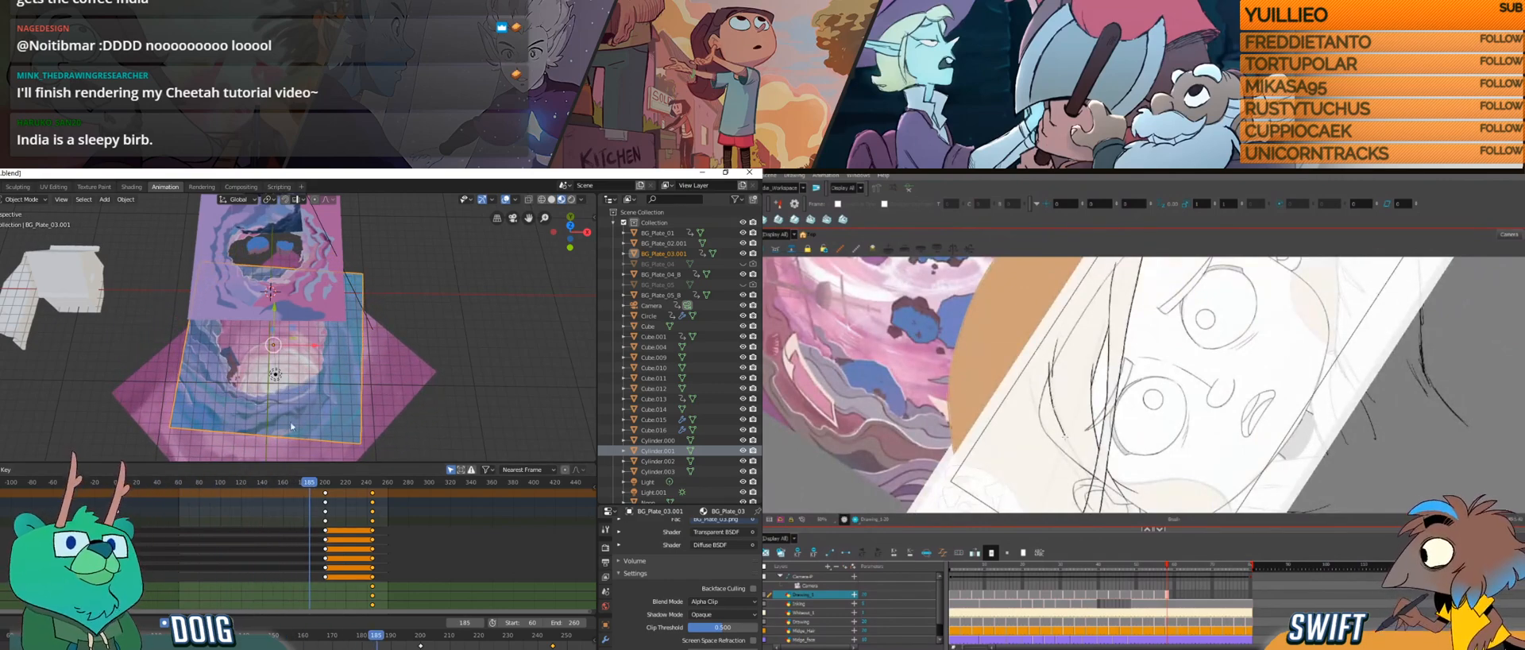
{"action": "left_click", "coordinate": [326, 484]}
{"action": "left_click_drag", "start_coordinate": [327, 485], "coordinate": [329, 485]}
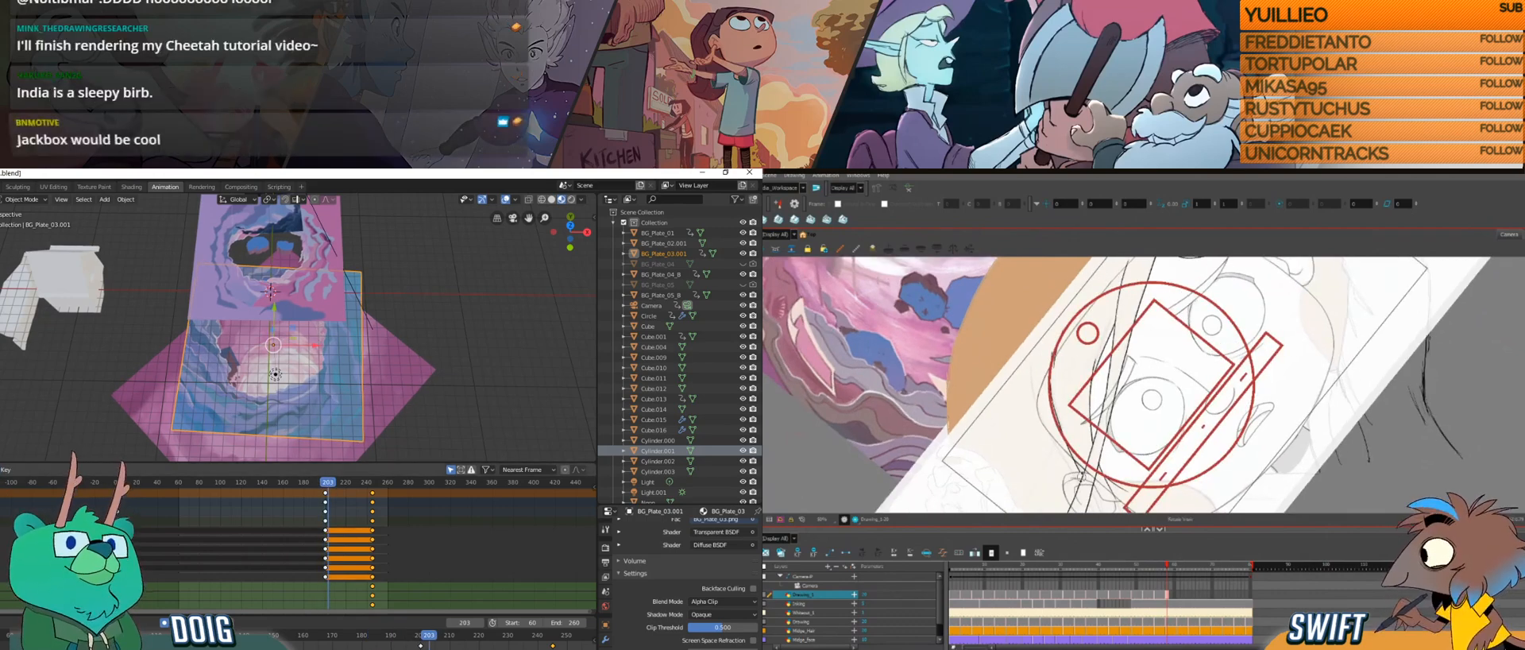
Step: Draw more hair strands past the character's ear in Harmony, and scrub the Blender timeline back to frame 21
{"action": "left_click_drag", "start_coordinate": [1195, 275], "coordinate": [1428, 275]}
{"action": "left_click", "coordinate": [1050, 435]}
{"action": "left_click_drag", "start_coordinate": [1050, 435], "coordinate": [1054, 478]}
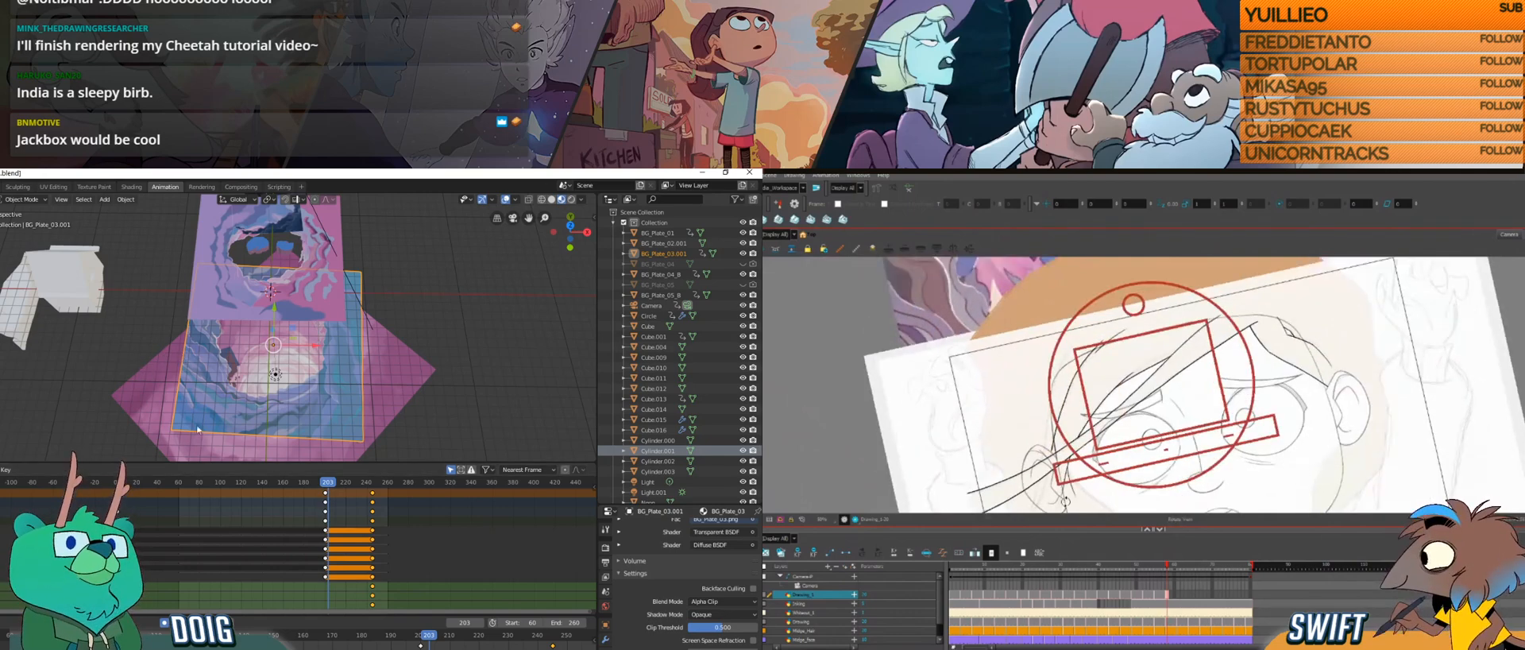
{"action": "mouse_move", "coordinate": [328, 482]}
{"action": "left_mouse_down"}
{"action": "mouse_move", "coordinate": [344, 486]}
{"action": "mouse_move", "coordinate": [318, 486]}
{"action": "left_mouse_up"}
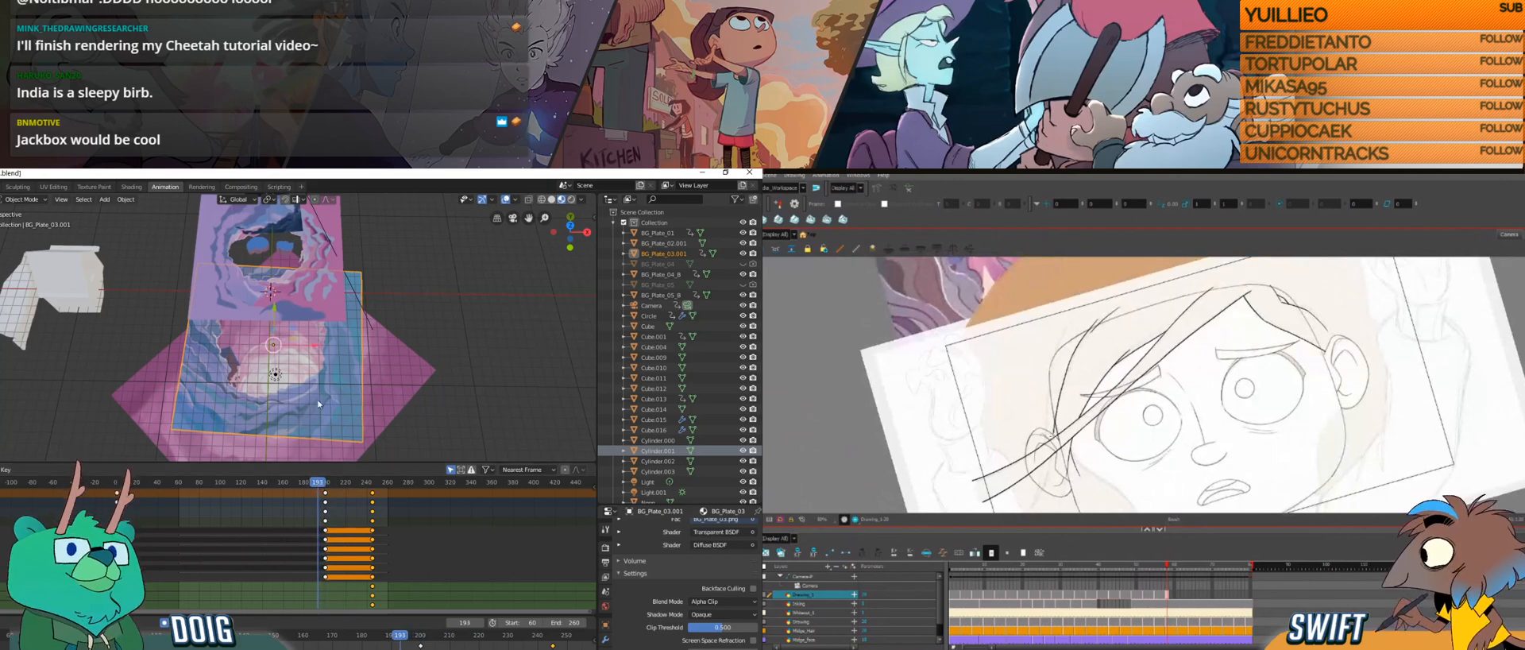
{"action": "left_click", "coordinate": [126, 482]}
{"action": "left_click_drag", "start_coordinate": [1067, 454], "coordinate": [1076, 399]}
{"action": "left_click_drag", "start_coordinate": [1075, 440], "coordinate": [1078, 483]}
{"action": "left_click_drag", "start_coordinate": [126, 482], "coordinate": [137, 484]}
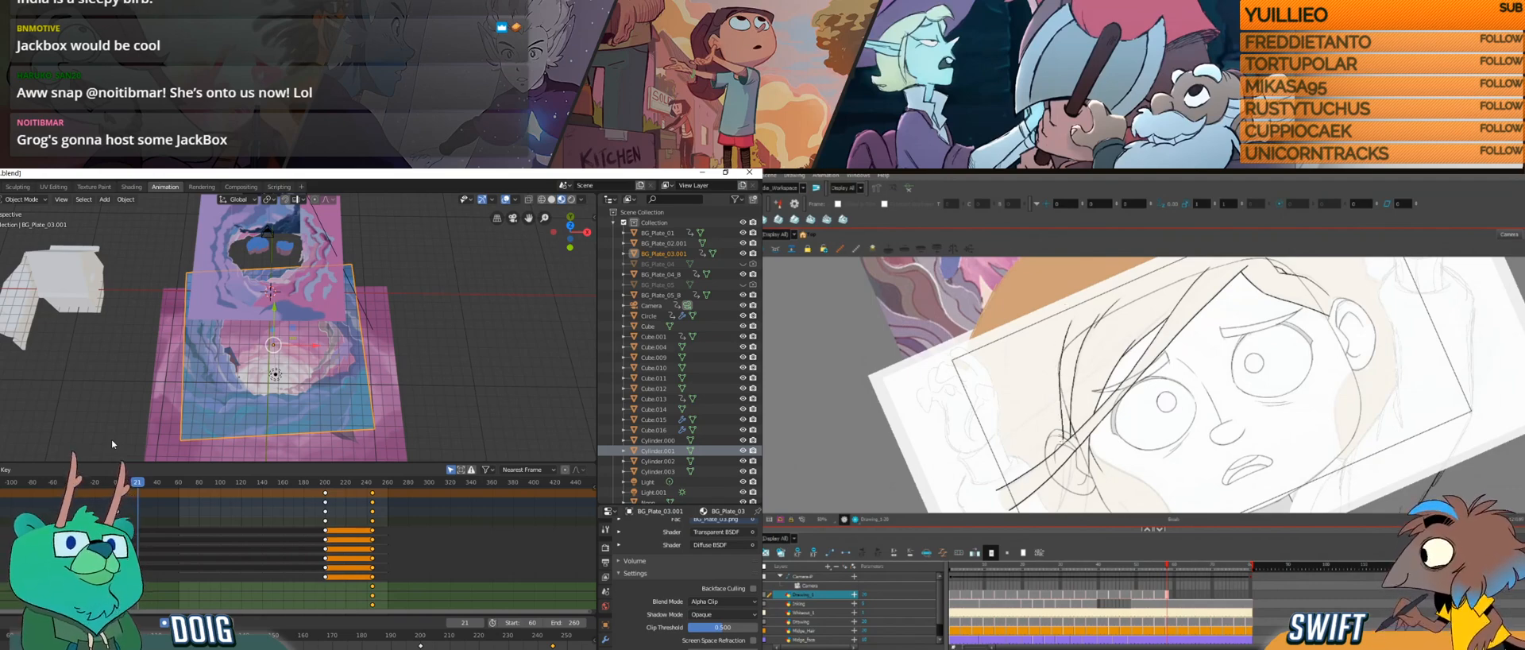
Step: Switch to Harmony and draw loose hair strands running from the ear down past the neck to the camera frame's edge
{"action": "left_click_drag", "start_coordinate": [1072, 438], "coordinate": [1080, 354]}
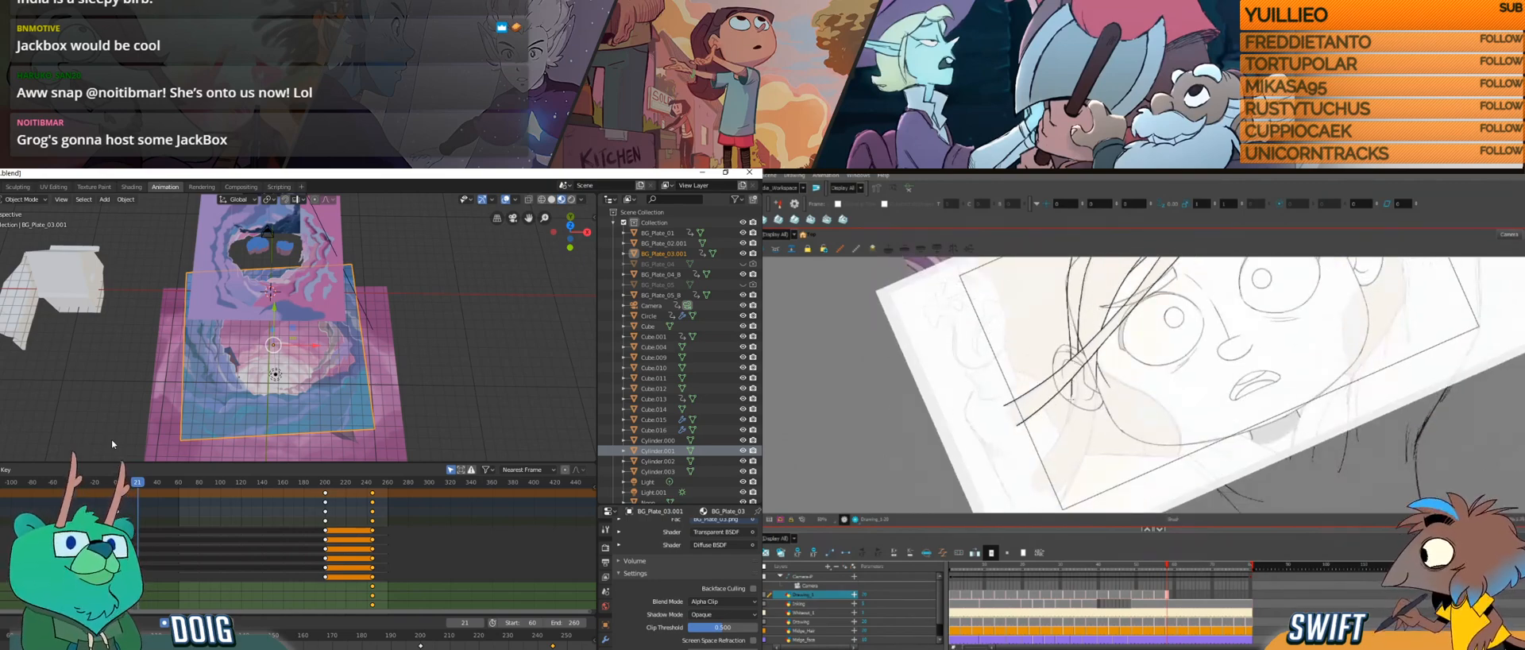
{"action": "key", "text": "ctrl+alt"}
{"action": "left_click_drag", "start_coordinate": [1072, 449], "coordinate": [1105, 471]}
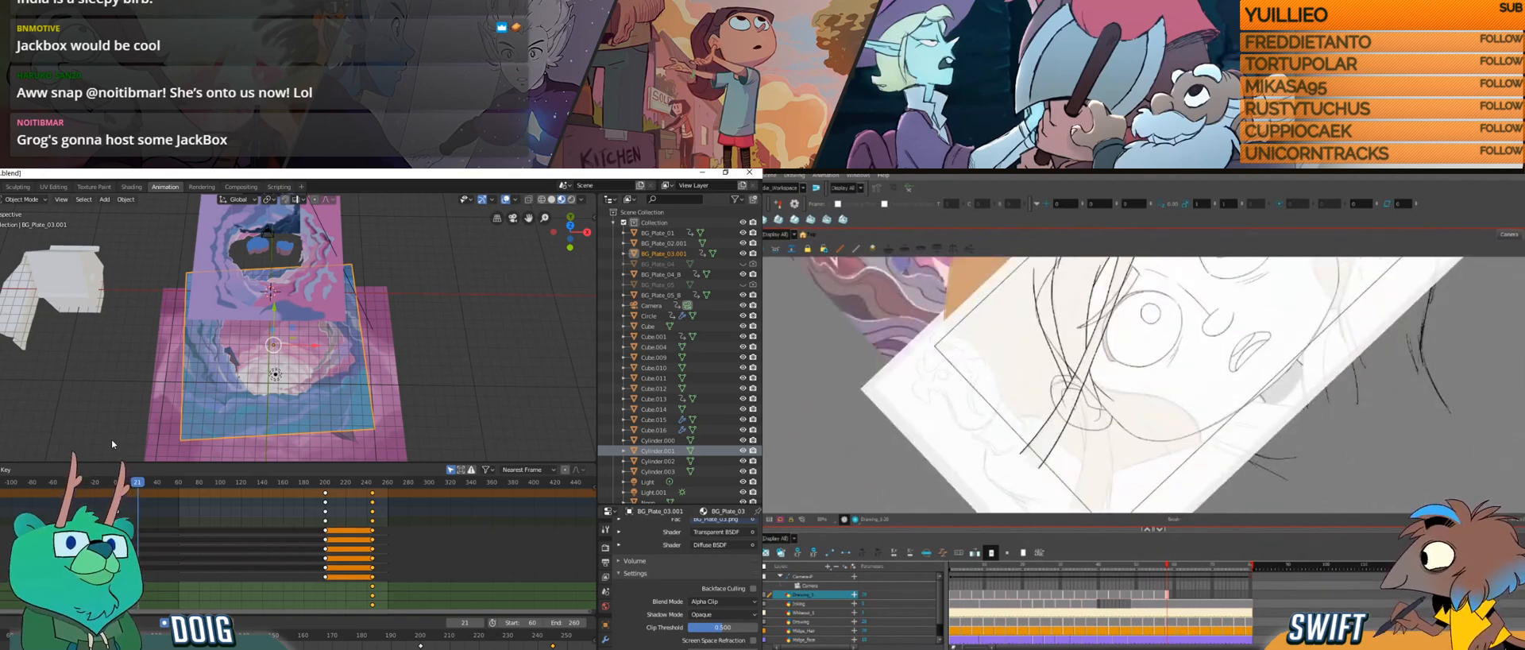
{"action": "left_click_drag", "start_coordinate": [1073, 400], "coordinate": [1083, 463]}
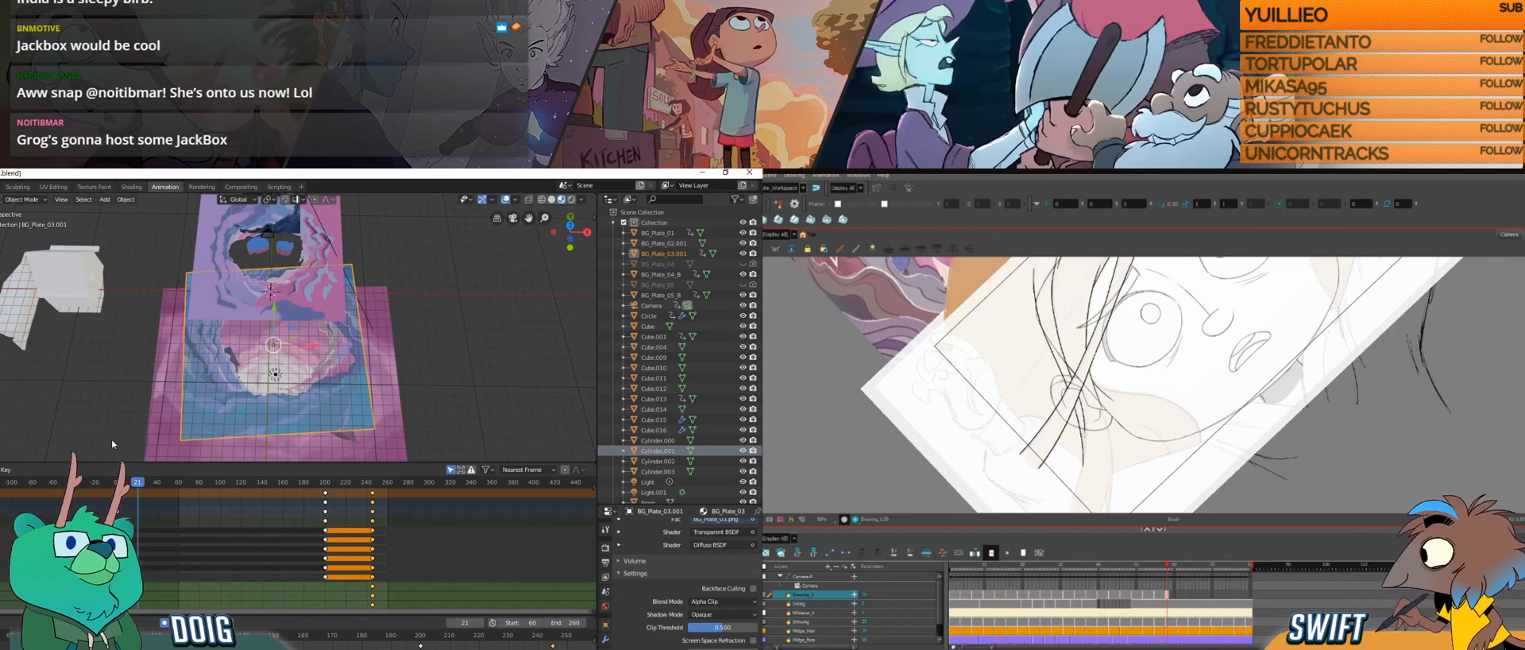
{"action": "mouse_move", "coordinate": [1105, 449]}
{"action": "left_mouse_down"}
{"action": "mouse_move", "coordinate": [1118, 410]}
{"action": "mouse_move", "coordinate": [1086, 458]}
{"action": "left_mouse_up"}
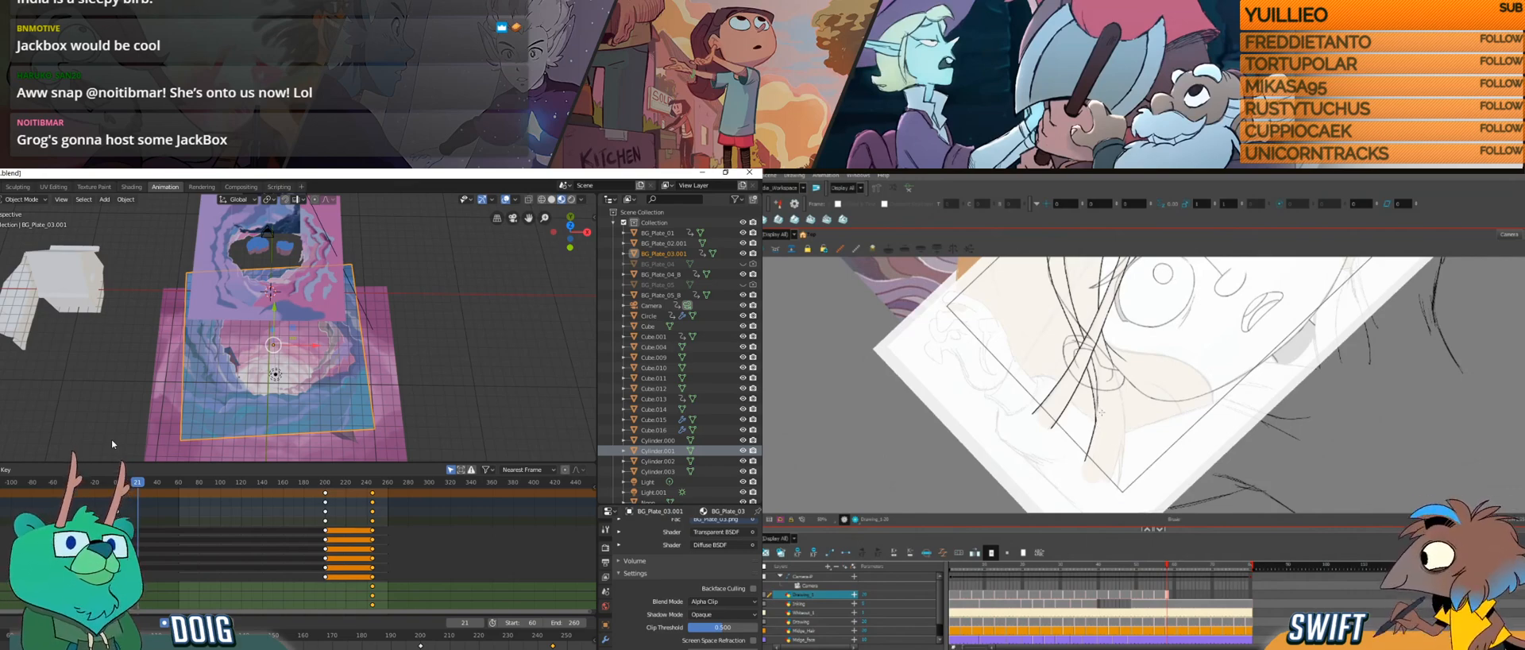
{"action": "mouse_move", "coordinate": [1114, 462]}
{"action": "left_mouse_down"}
{"action": "mouse_move", "coordinate": [1094, 449]}
{"action": "mouse_move", "coordinate": [1084, 469]}
{"action": "mouse_move", "coordinate": [1114, 432]}
{"action": "left_mouse_up"}
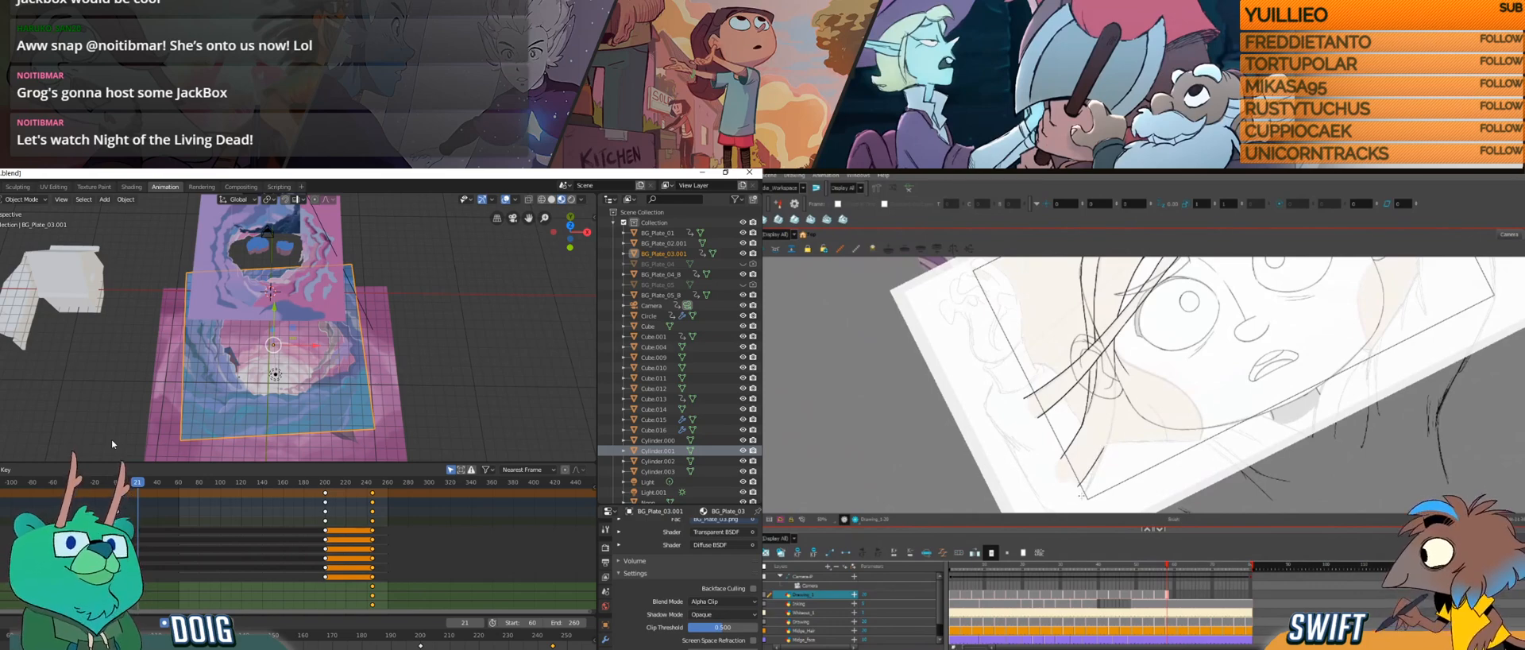
{"action": "left_click_drag", "start_coordinate": [1096, 485], "coordinate": [1083, 379]}
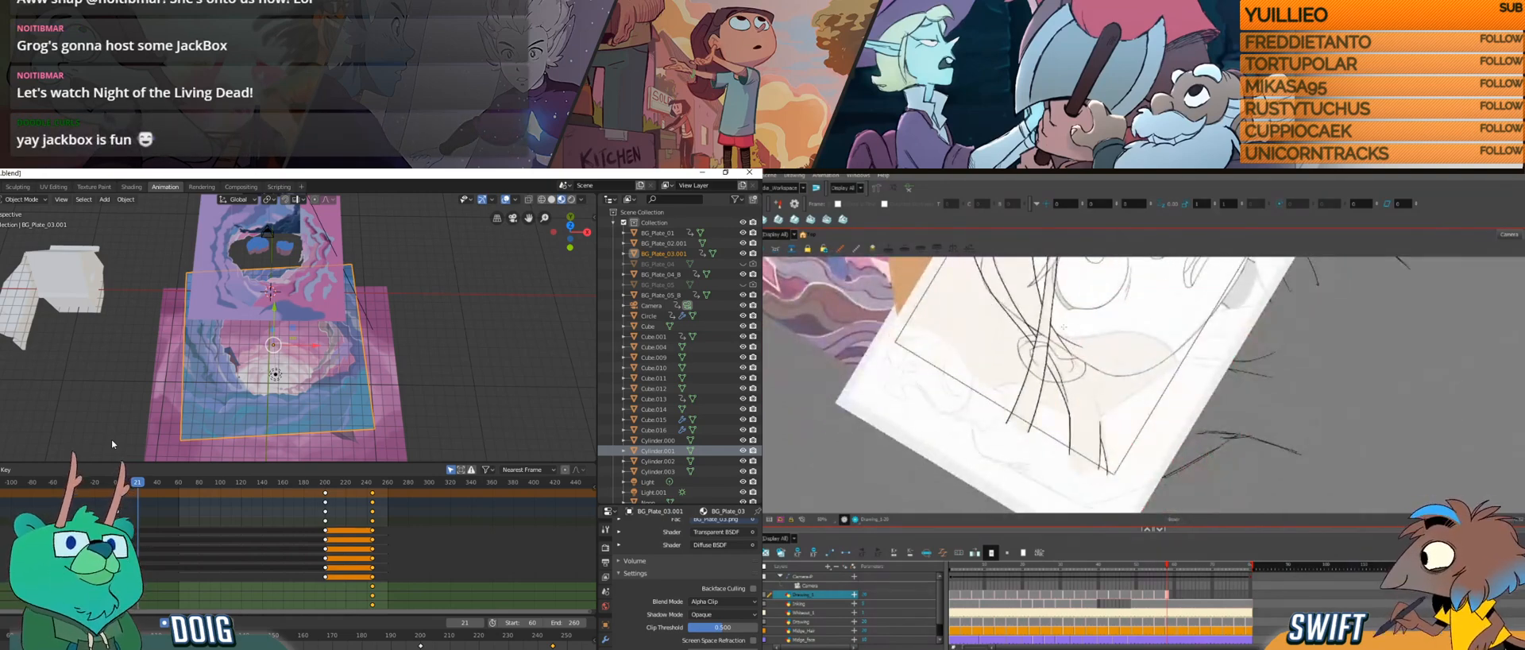
{"action": "left_click_drag", "start_coordinate": [1099, 410], "coordinate": [1108, 481]}
Step: Select and delete the stray strokes at the lower end of the outermost hair strand
{"action": "key", "text": "alt+s"}
{"action": "left_click", "coordinate": [1107, 432]}
{"action": "key", "text": "Delete"}
{"action": "left_click", "coordinate": [1110, 474]}
{"action": "key", "text": "Delete"}
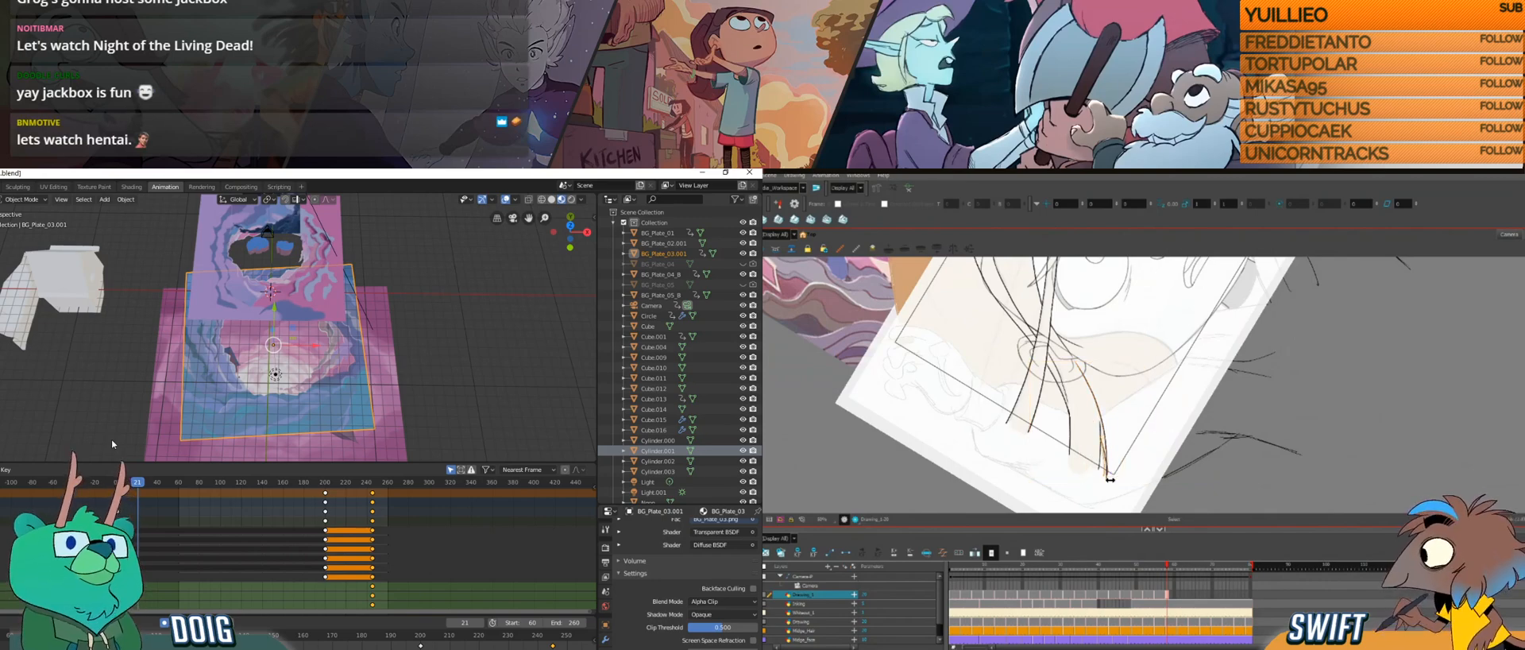
Step: Draw over and select the strokes at the lower end of the outermost hair strand in Harmony to adjust its tip
{"action": "key", "text": "alt+b"}
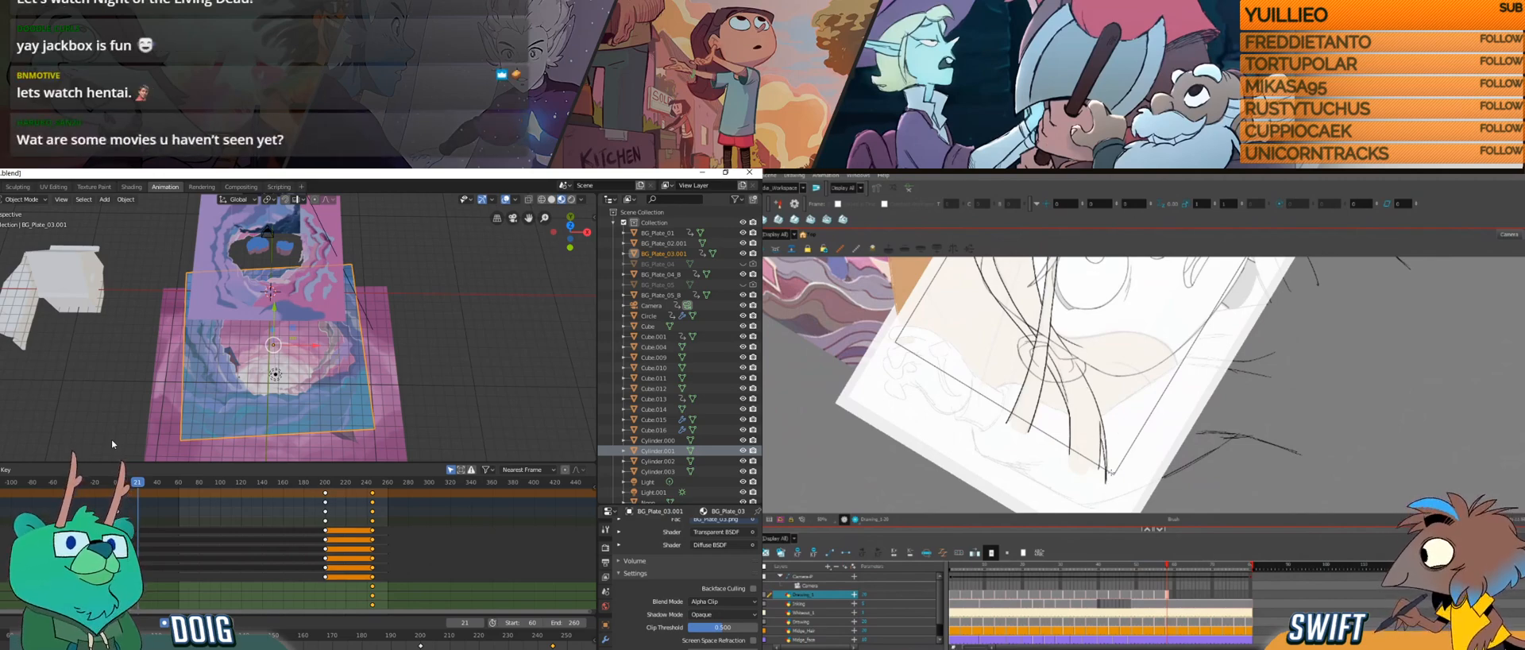
{"action": "key", "text": "alt+s"}
{"action": "left_click", "coordinate": [1109, 469]}
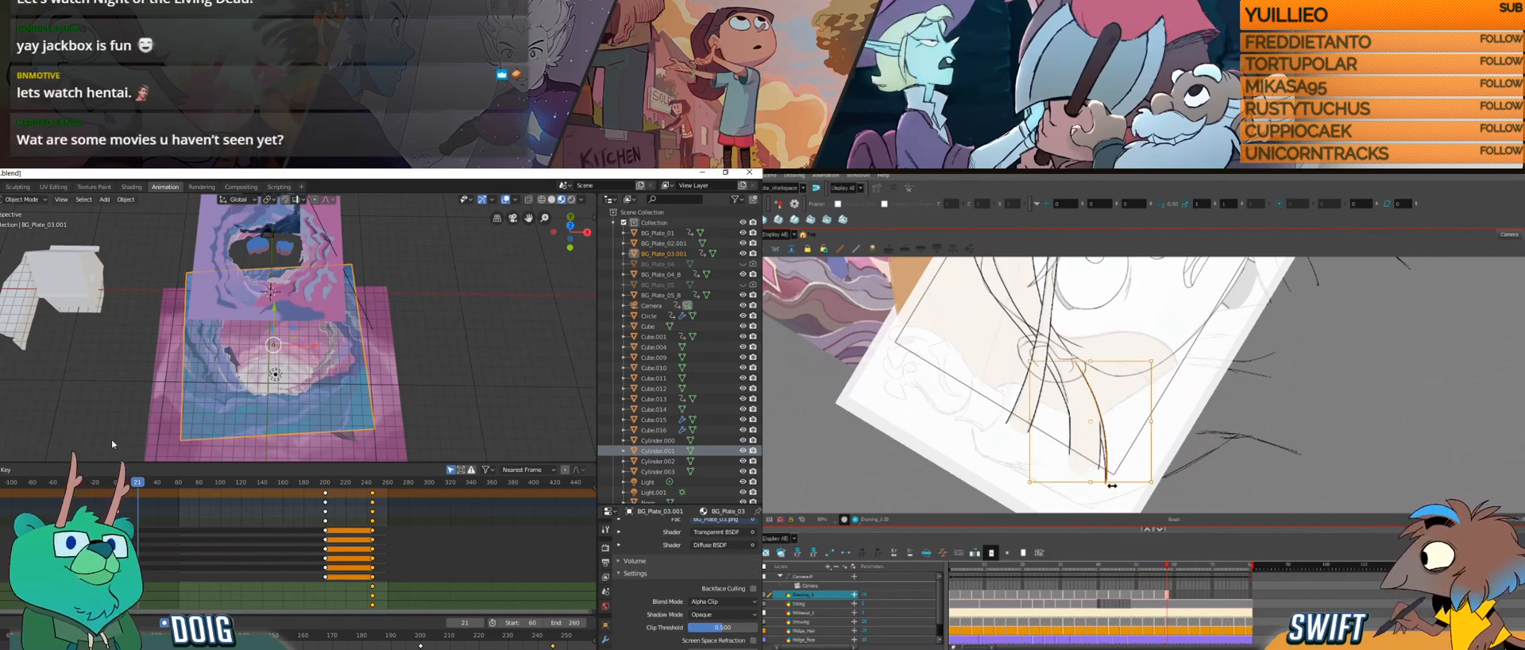
{"action": "left_click", "coordinate": [1113, 480]}
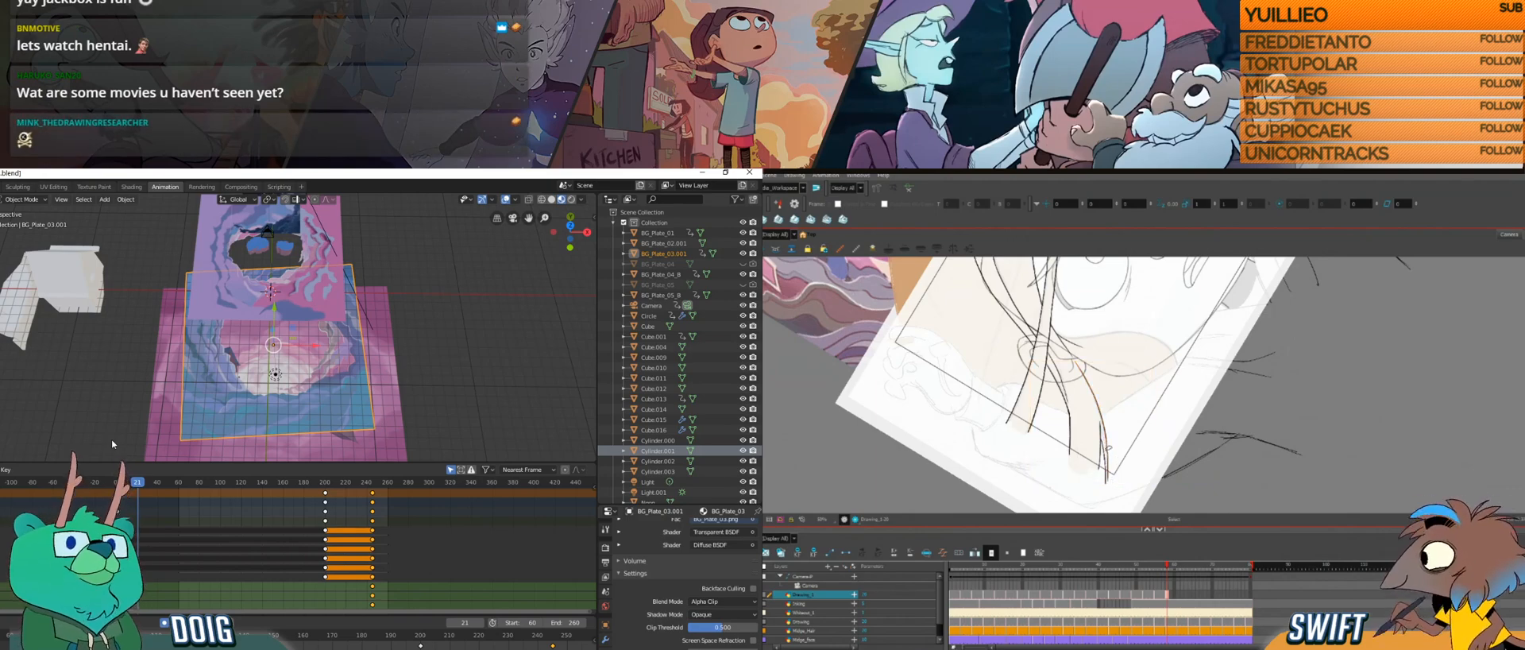
{"action": "left_click", "coordinate": [1110, 482]}
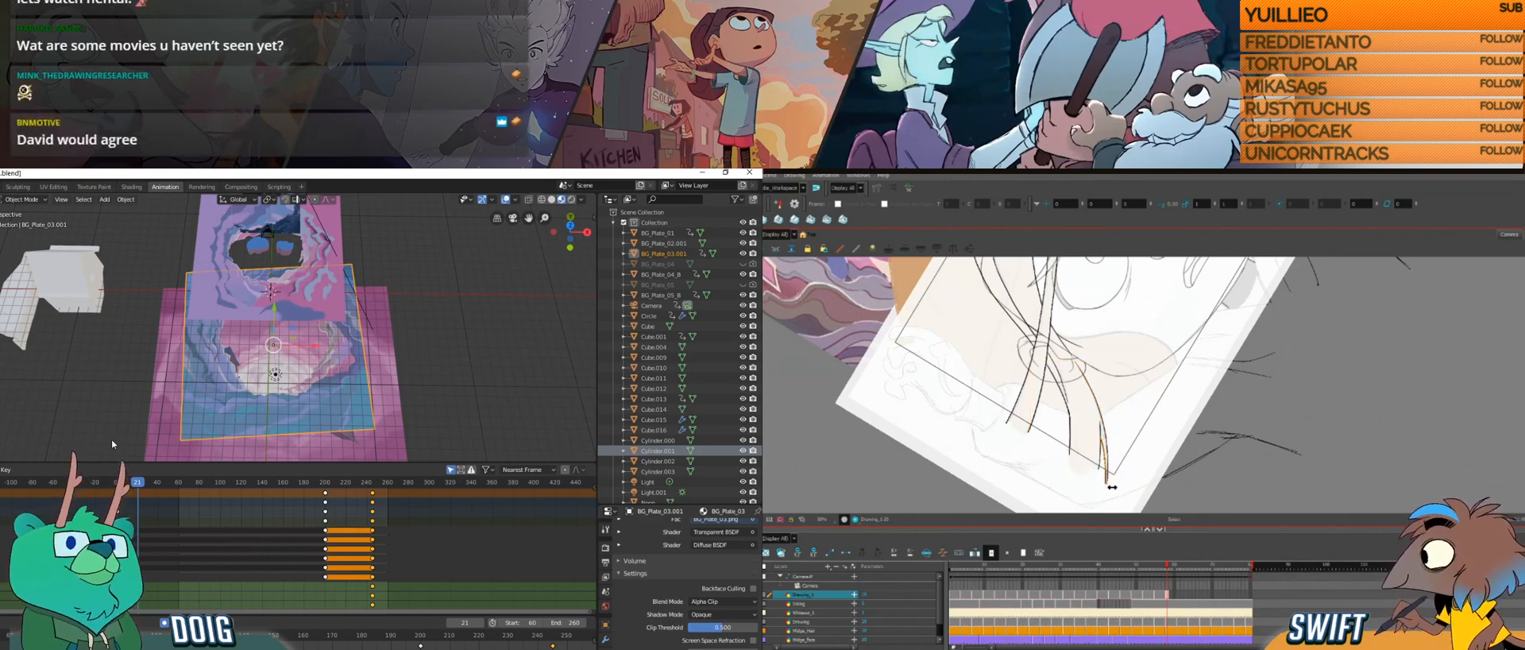
{"action": "left_click", "coordinate": [1147, 449]}
{"action": "mouse_move", "coordinate": [1147, 448]}
{"action": "left_mouse_down", "text": "ctrl+alt"}
{"action": "mouse_move", "coordinate": [1120, 409]}
{"action": "mouse_move", "coordinate": [1088, 502]}
{"action": "left_mouse_up", "text": "ctrl+alt"}
{"action": "left_click", "coordinate": [1071, 457]}
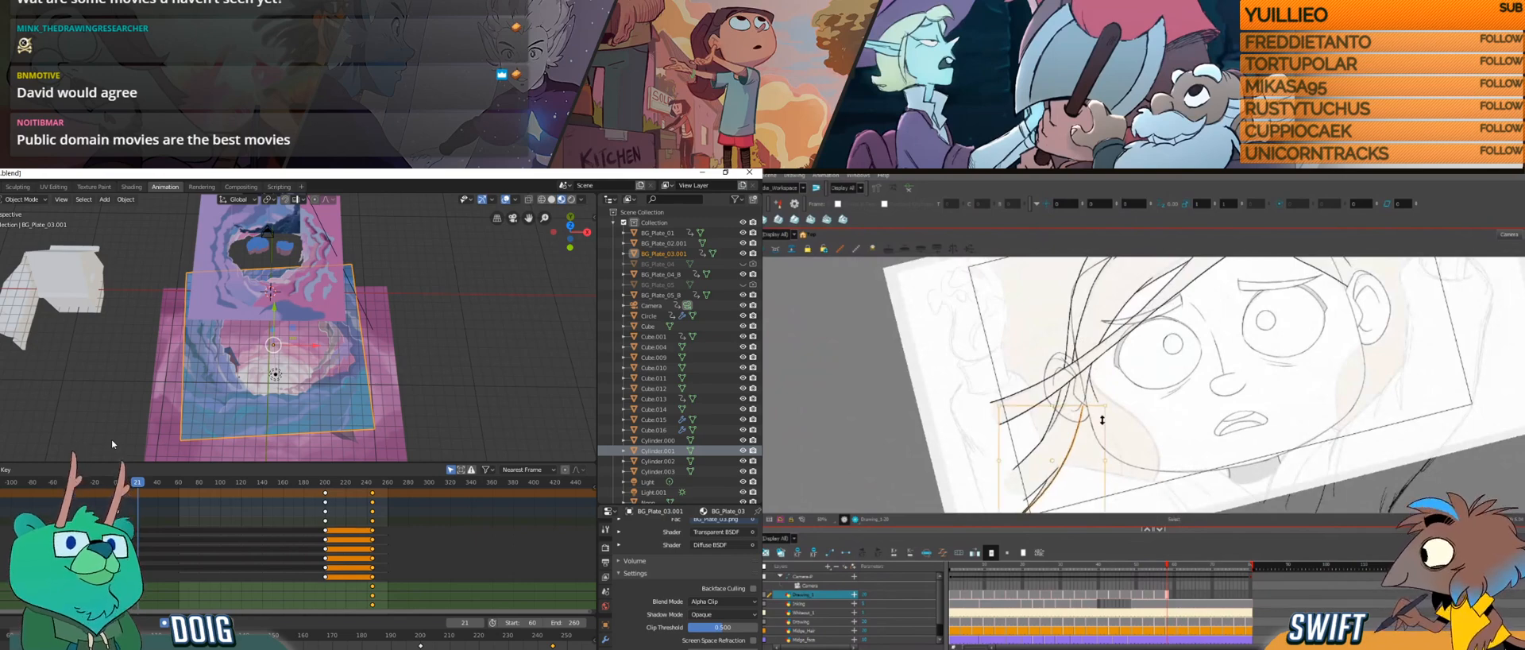
{"action": "left_click", "coordinate": [1115, 413]}
{"action": "left_click_drag", "start_coordinate": [1125, 417], "coordinate": [1101, 450], "text": "ctrl+alt"}
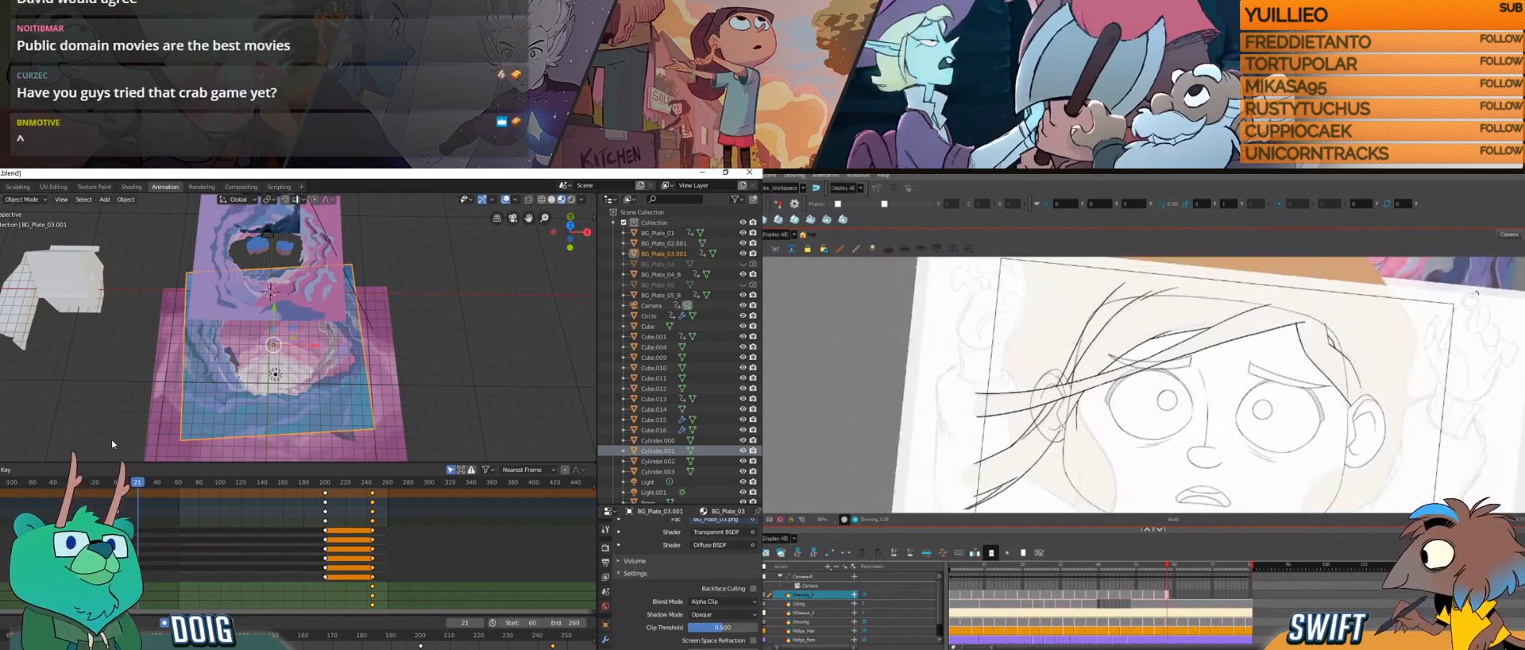
Step: Draw the hair contour running down the side of the face beside the ear, and clear the plane selection in Blender
{"action": "left_click_drag", "start_coordinate": [1070, 413], "coordinate": [1077, 376]}
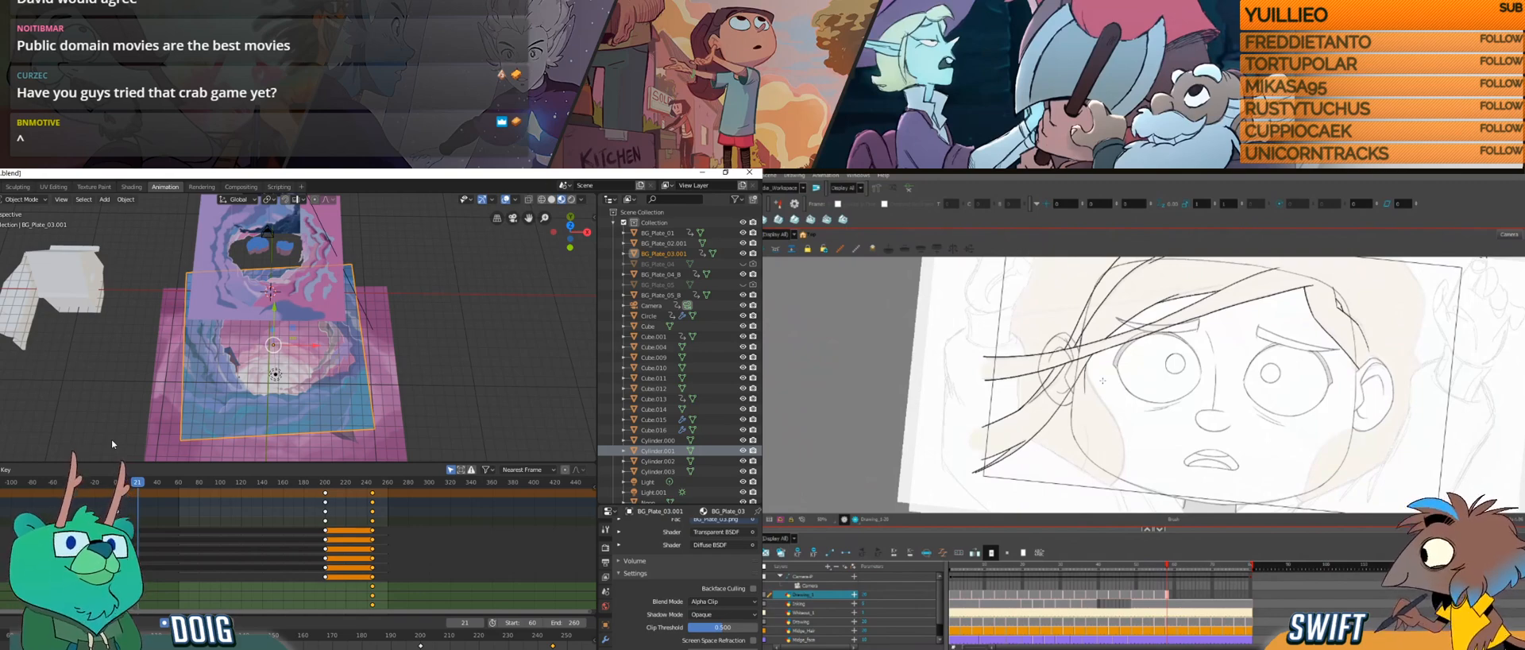
{"action": "mouse_move", "coordinate": [1113, 486]}
{"action": "left_mouse_down"}
{"action": "mouse_move", "coordinate": [1124, 447]}
{"action": "mouse_move", "coordinate": [1144, 460]}
{"action": "mouse_move", "coordinate": [1109, 446]}
{"action": "left_mouse_up"}
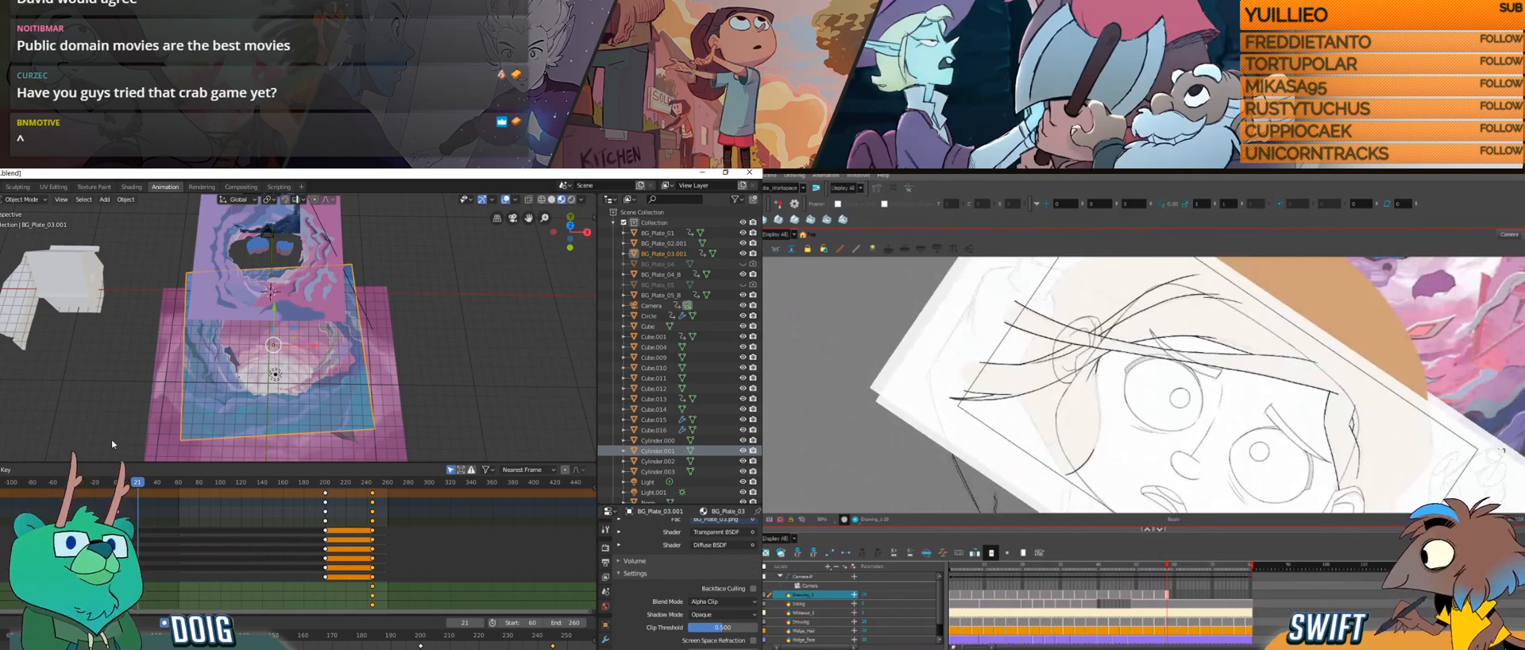
{"action": "mouse_move", "coordinate": [1099, 359]}
{"action": "left_mouse_down"}
{"action": "mouse_move", "coordinate": [1093, 453]}
{"action": "mouse_move", "coordinate": [1117, 450]}
{"action": "mouse_move", "coordinate": [1111, 428]}
{"action": "left_mouse_up"}
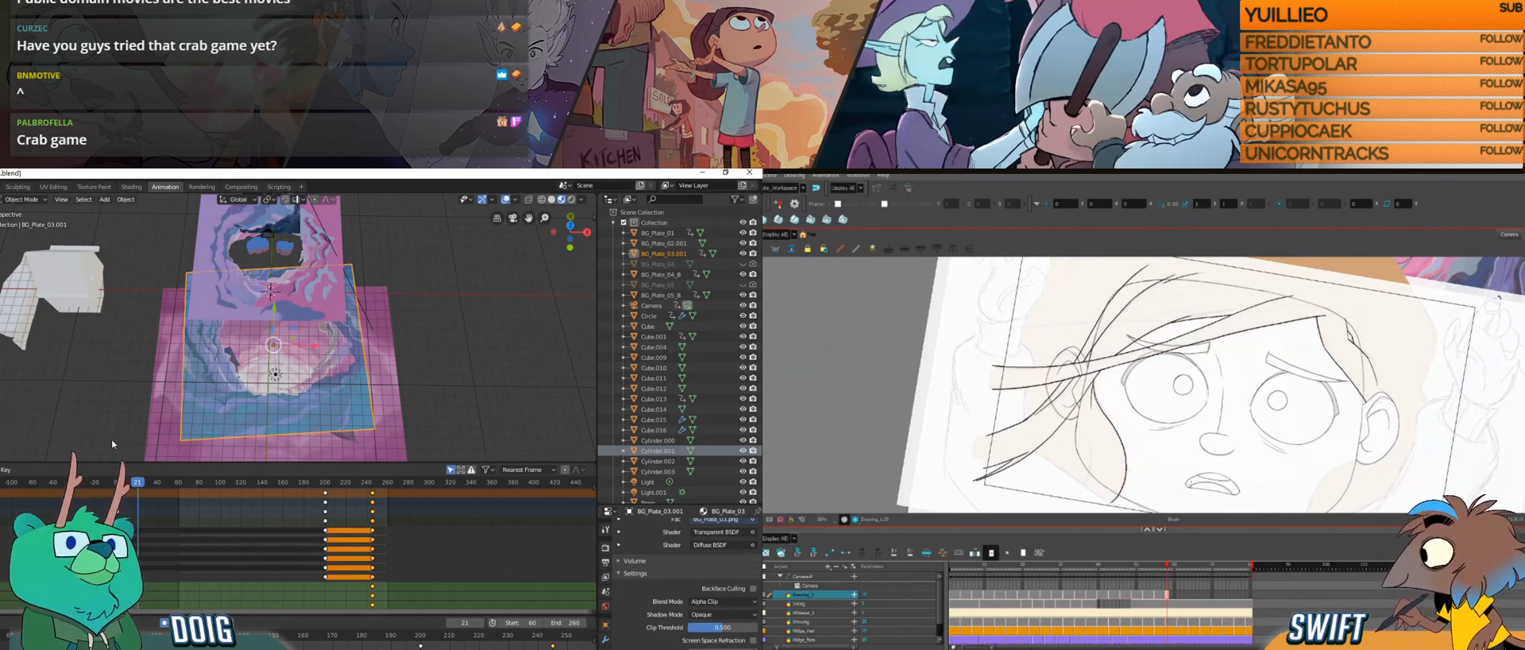
{"action": "left_click", "coordinate": [423, 328]}
{"action": "left_click_drag", "start_coordinate": [1193, 469], "coordinate": [1148, 503]}
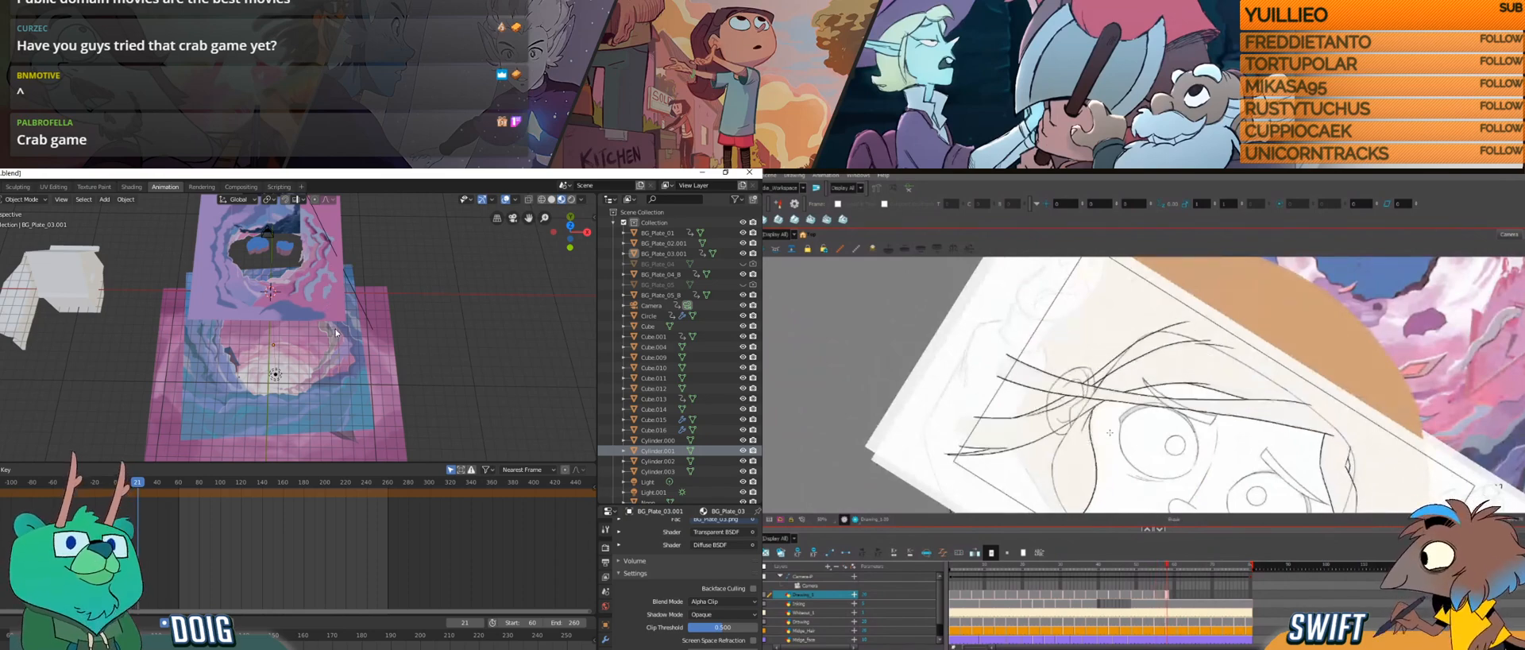
Step: Examine the portal planes from outside and through the camera in Blender, scrubbing the timeline to frame 201
{"action": "mouse_move", "coordinate": [362, 340]}
{"action": "left_mouse_down"}
{"action": "mouse_move", "coordinate": [314, 342]}
{"action": "mouse_move", "coordinate": [288, 316]}
{"action": "left_mouse_up"}
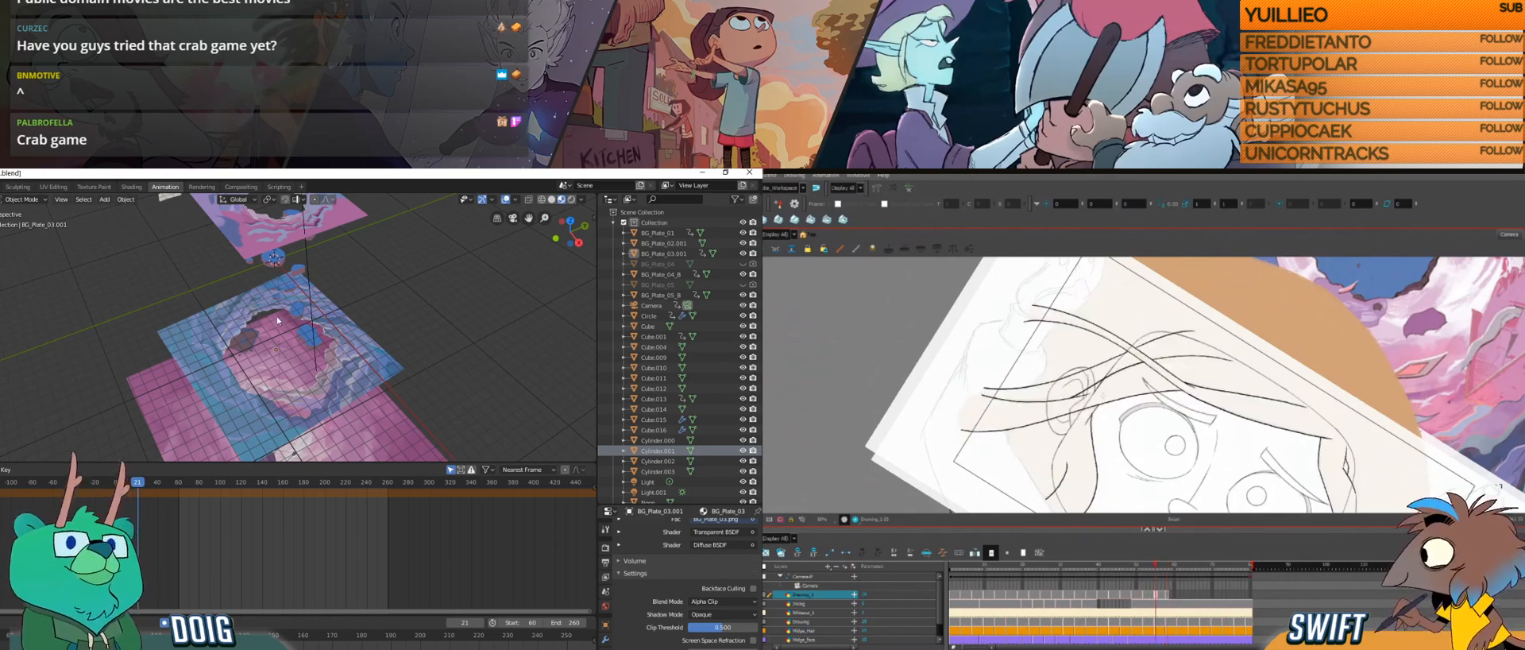
{"action": "mouse_move", "coordinate": [284, 337]}
{"action": "left_mouse_down"}
{"action": "mouse_move", "coordinate": [285, 354]}
{"action": "mouse_move", "coordinate": [330, 378]}
{"action": "mouse_move", "coordinate": [316, 370]}
{"action": "mouse_move", "coordinate": [311, 399]}
{"action": "left_mouse_up"}
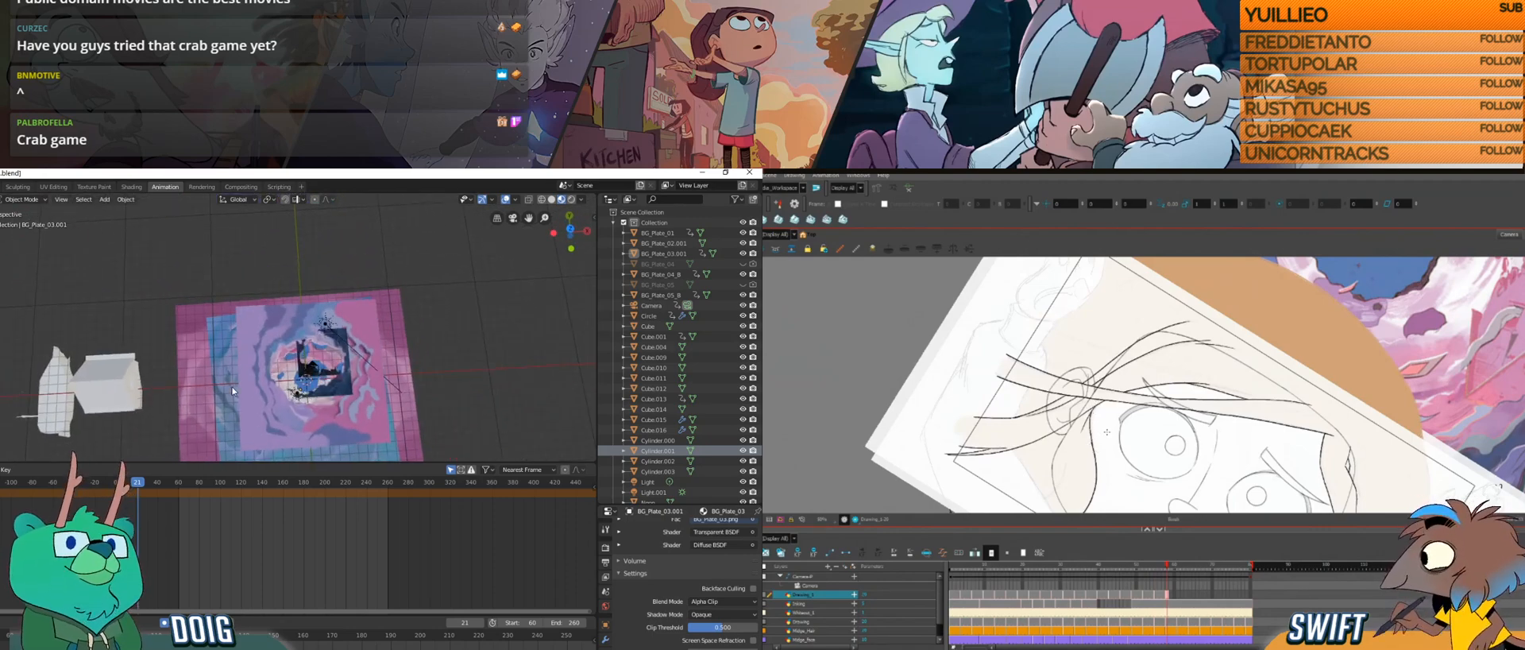
{"action": "key", "text": "KP_0"}
{"action": "left_click_drag", "start_coordinate": [174, 484], "coordinate": [362, 488]}
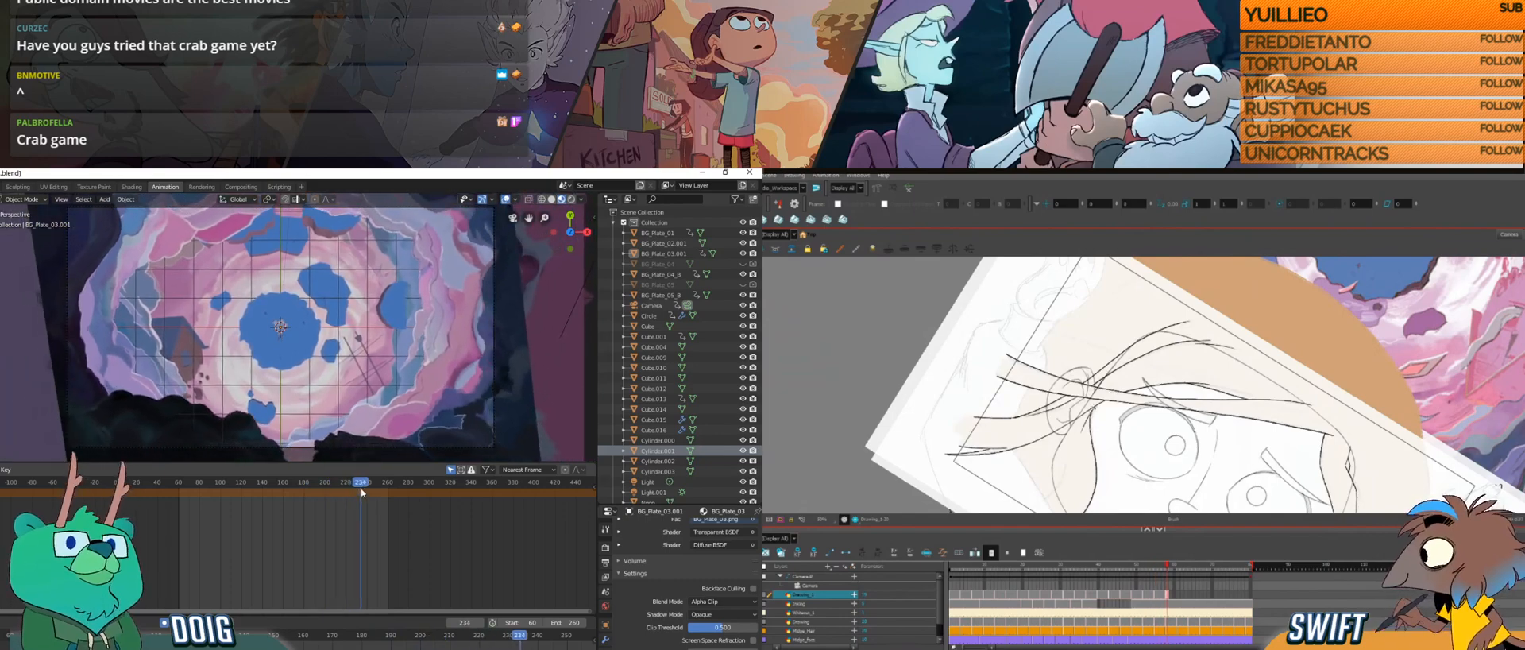
{"action": "left_click_drag", "start_coordinate": [185, 489], "coordinate": [249, 487]}
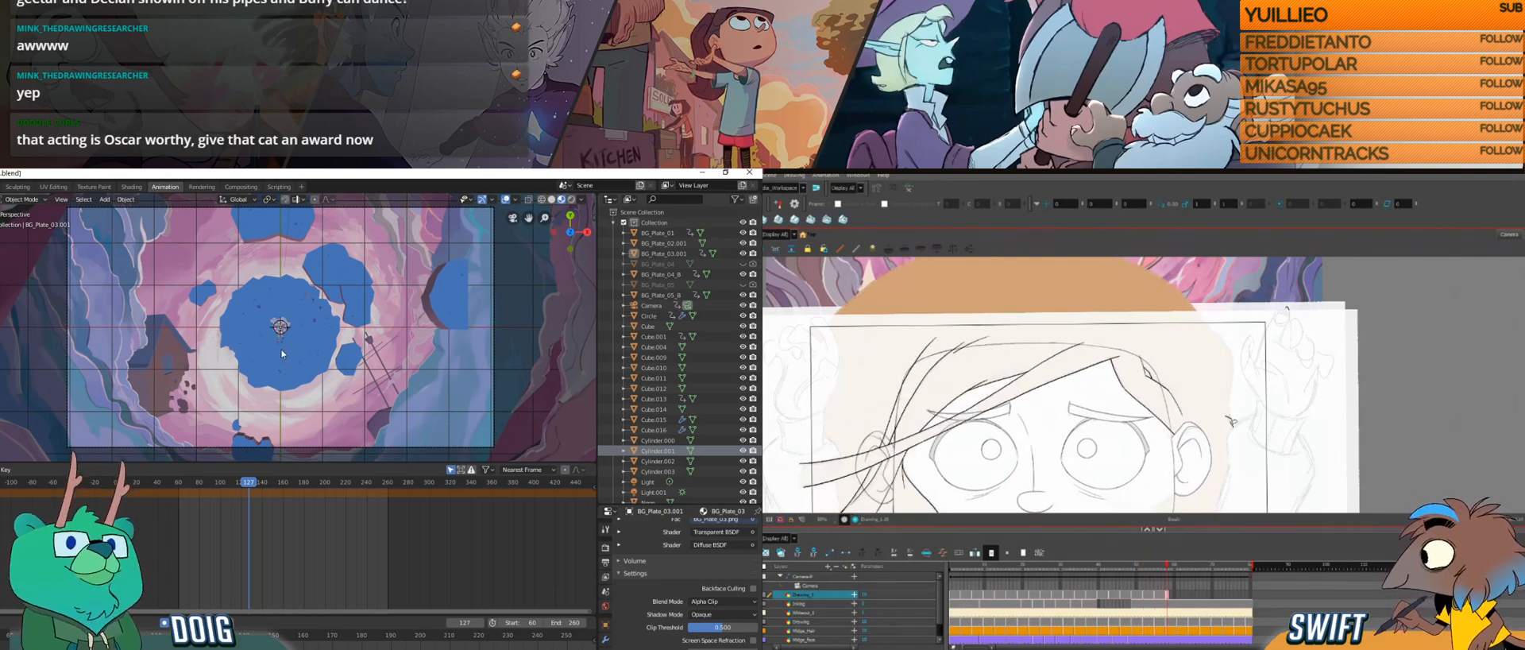
{"action": "left_click_drag", "start_coordinate": [249, 482], "coordinate": [328, 481]}
Step: Select BG_Plate_04_B, go through its animation channels, and scrub to frame 218 from outside the camera, while sketching the back hair outline in Harmony
{"action": "left_click", "coordinate": [119, 421]}
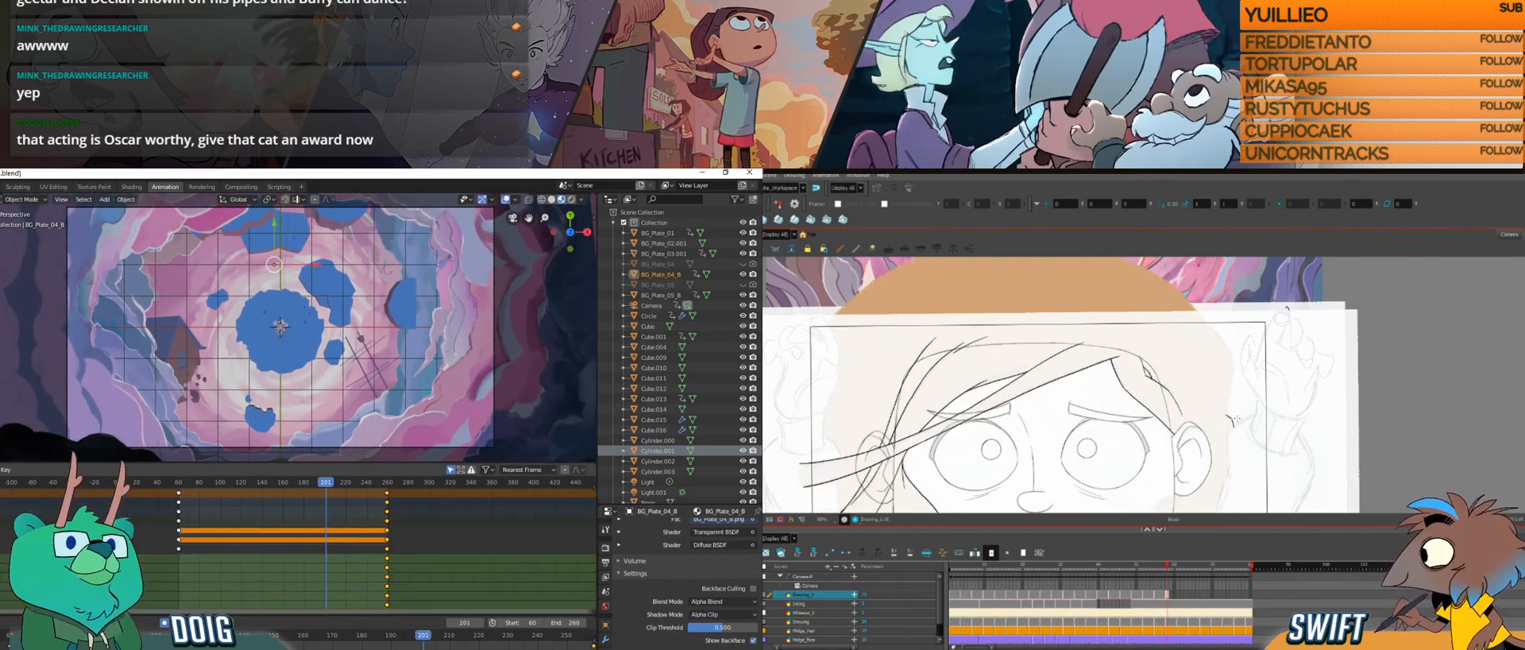
{"action": "left_click", "coordinate": [4, 605]}
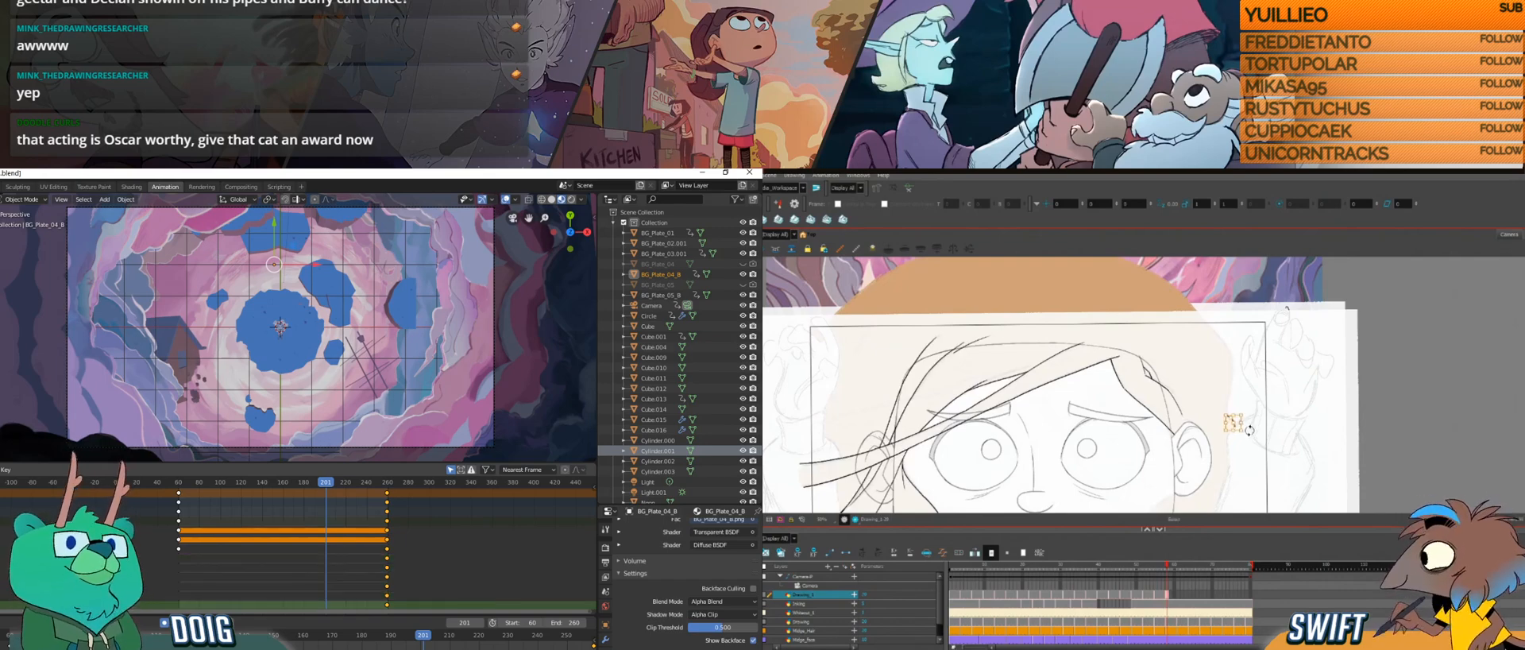
{"action": "left_click", "coordinate": [4, 559]}
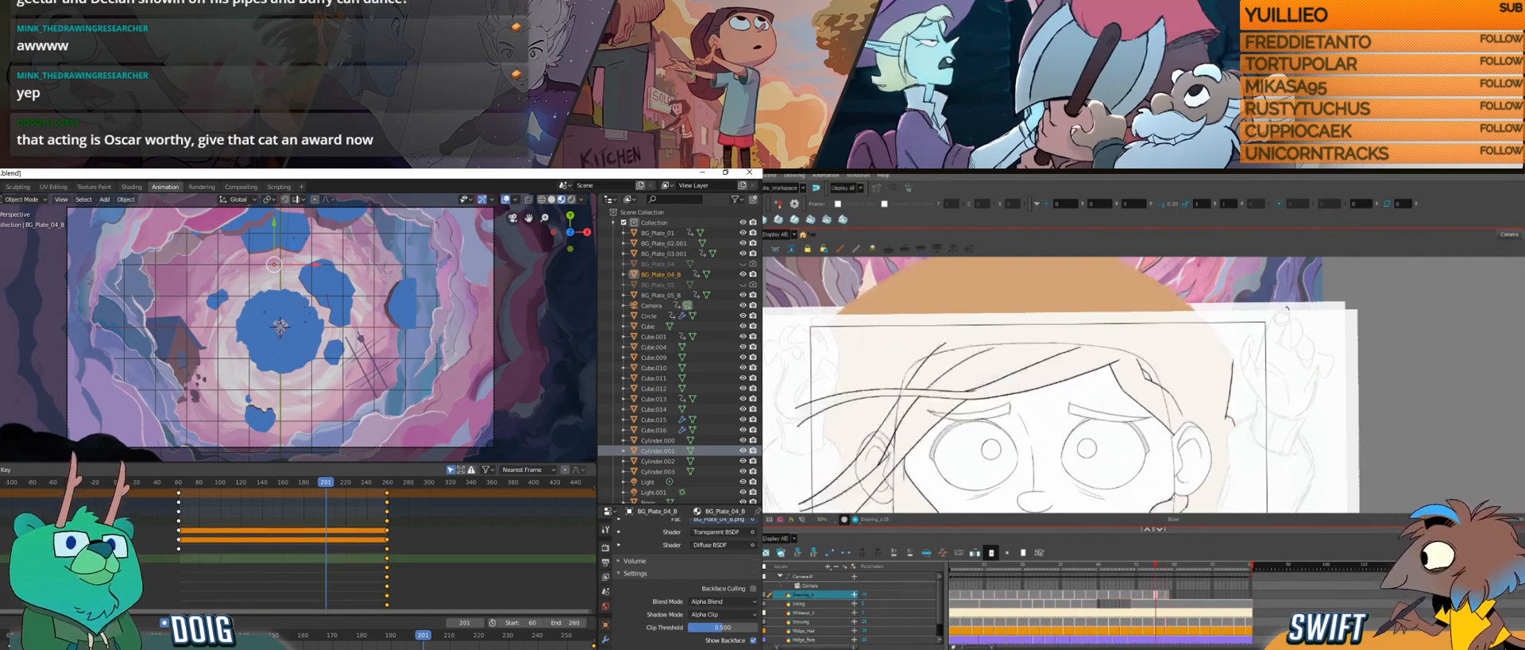
{"action": "left_click", "coordinate": [4, 549]}
{"action": "left_click_drag", "start_coordinate": [1232, 363], "coordinate": [1226, 418]}
{"action": "left_click", "coordinate": [4, 540]}
{"action": "left_click", "coordinate": [4, 530]}
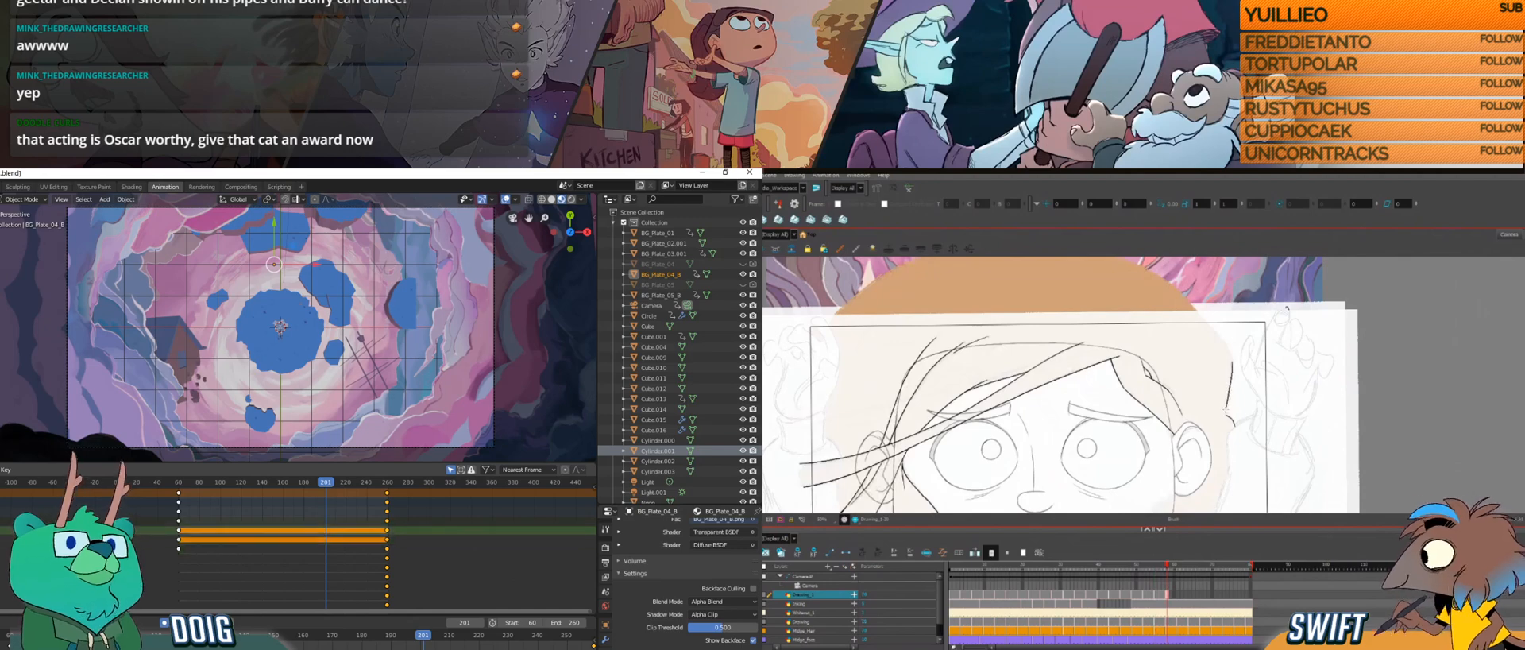
{"action": "mouse_move", "coordinate": [243, 382]}
{"action": "left_mouse_down"}
{"action": "mouse_move", "coordinate": [260, 317]}
{"action": "mouse_move", "coordinate": [343, 326]}
{"action": "mouse_move", "coordinate": [271, 395]}
{"action": "left_mouse_up"}
{"action": "mouse_move", "coordinate": [238, 482]}
{"action": "left_mouse_down"}
{"action": "mouse_move", "coordinate": [184, 482]}
{"action": "mouse_move", "coordinate": [380, 475]}
{"action": "mouse_move", "coordinate": [343, 468]}
{"action": "left_mouse_up"}
Step: Redraw the hair outline at the back of the head beyond the ear in Harmony, flipping through neighbouring drawings to compare
{"action": "left_click_drag", "start_coordinate": [1233, 365], "coordinate": [1227, 413]}
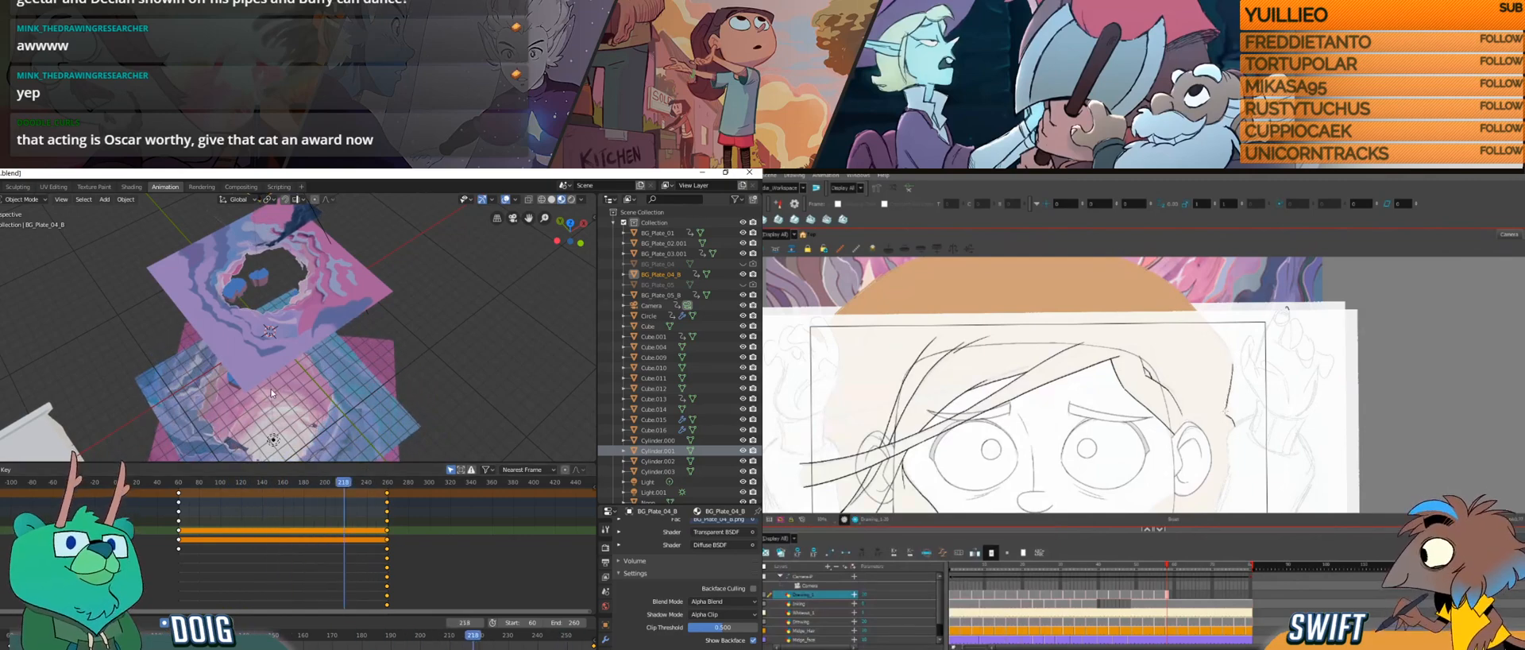
{"action": "key", "text": "f"}
{"action": "key", "text": "g"}
{"action": "key", "text": "ctrl+z"}
{"action": "left_click_drag", "start_coordinate": [1232, 366], "coordinate": [1233, 379]}
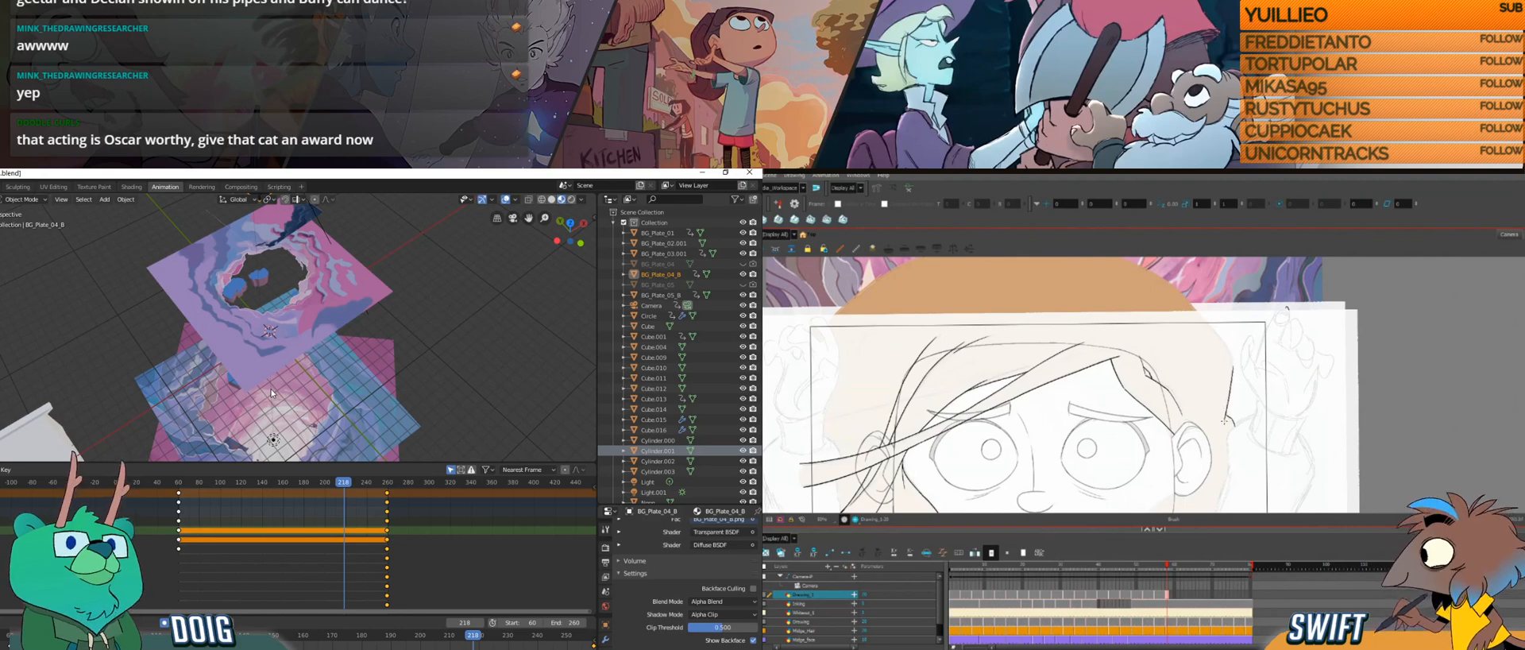
{"action": "key", "text": "f"}
{"action": "key", "text": "g"}
{"action": "key", "text": "f"}
{"action": "key", "text": "g"}
{"action": "key", "text": "f"}
{"action": "key", "text": "g"}
{"action": "key", "text": "f"}
{"action": "key", "text": "g"}
{"action": "key", "text": "f"}
{"action": "key", "text": "g"}
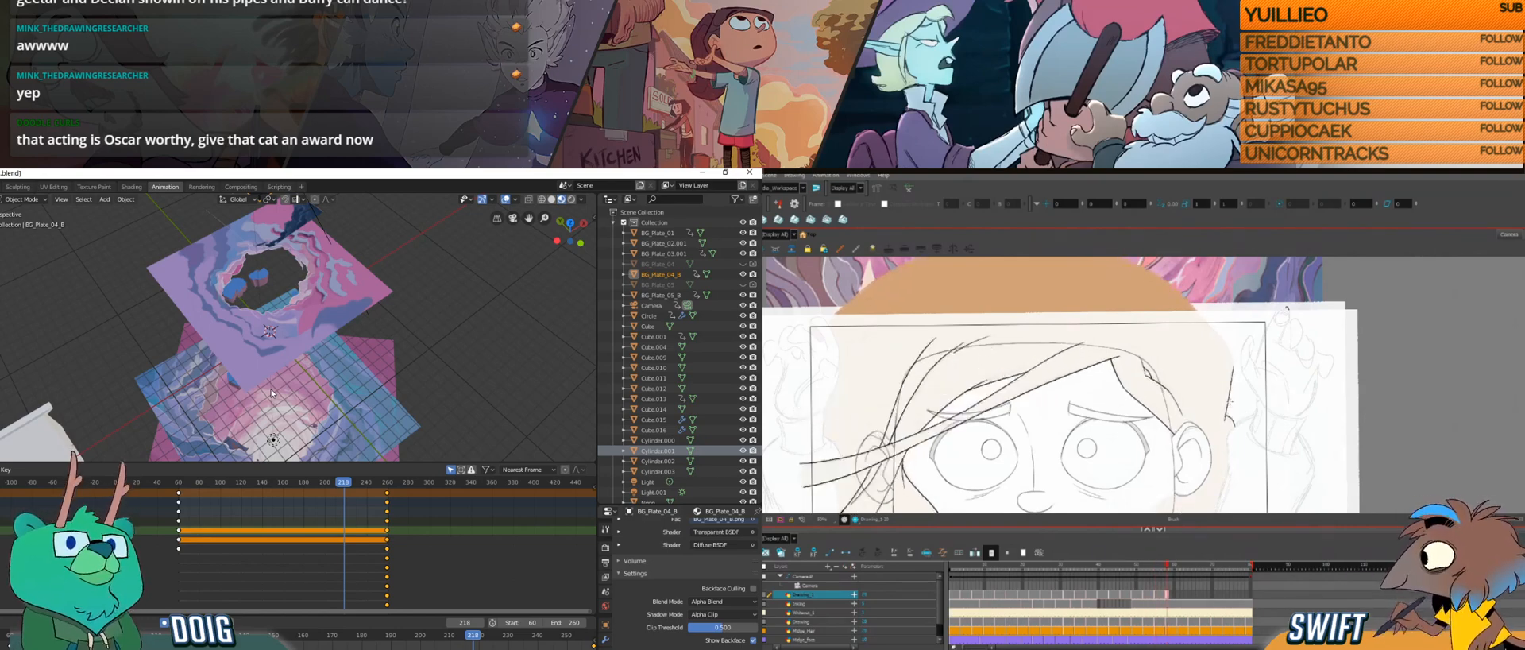
Step: Select the hair outline stroke behind the ear and adjust its placement
{"action": "key", "text": "alt+s"}
{"action": "left_click", "coordinate": [1230, 395]}
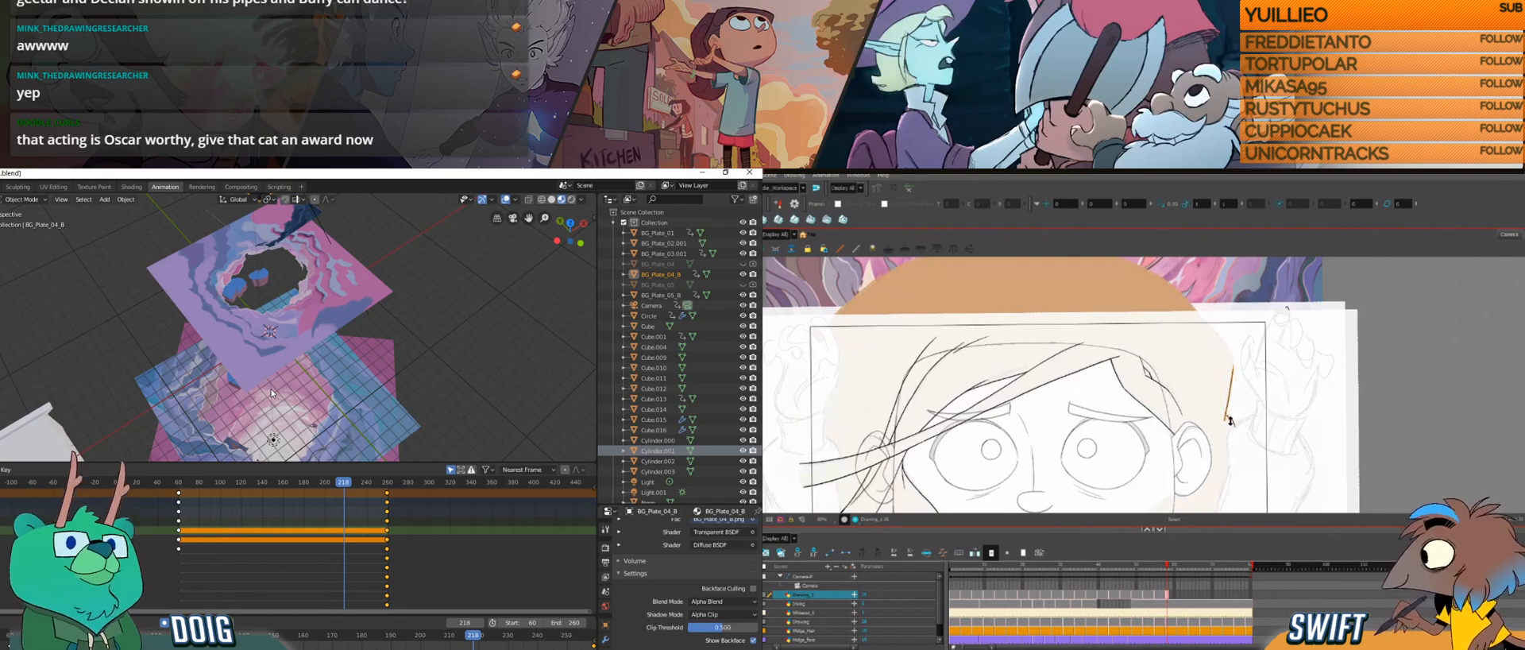
{"action": "left_click_drag", "start_coordinate": [1242, 421], "coordinate": [1253, 423]}
{"action": "key", "text": "alt+b"}
Step: Flip back and forth between the current and previous hair drawings to compare the strands' motion
{"action": "key", "text": "comma"}
{"action": "key", "text": "comma"}
{"action": "key", "text": "comma"}
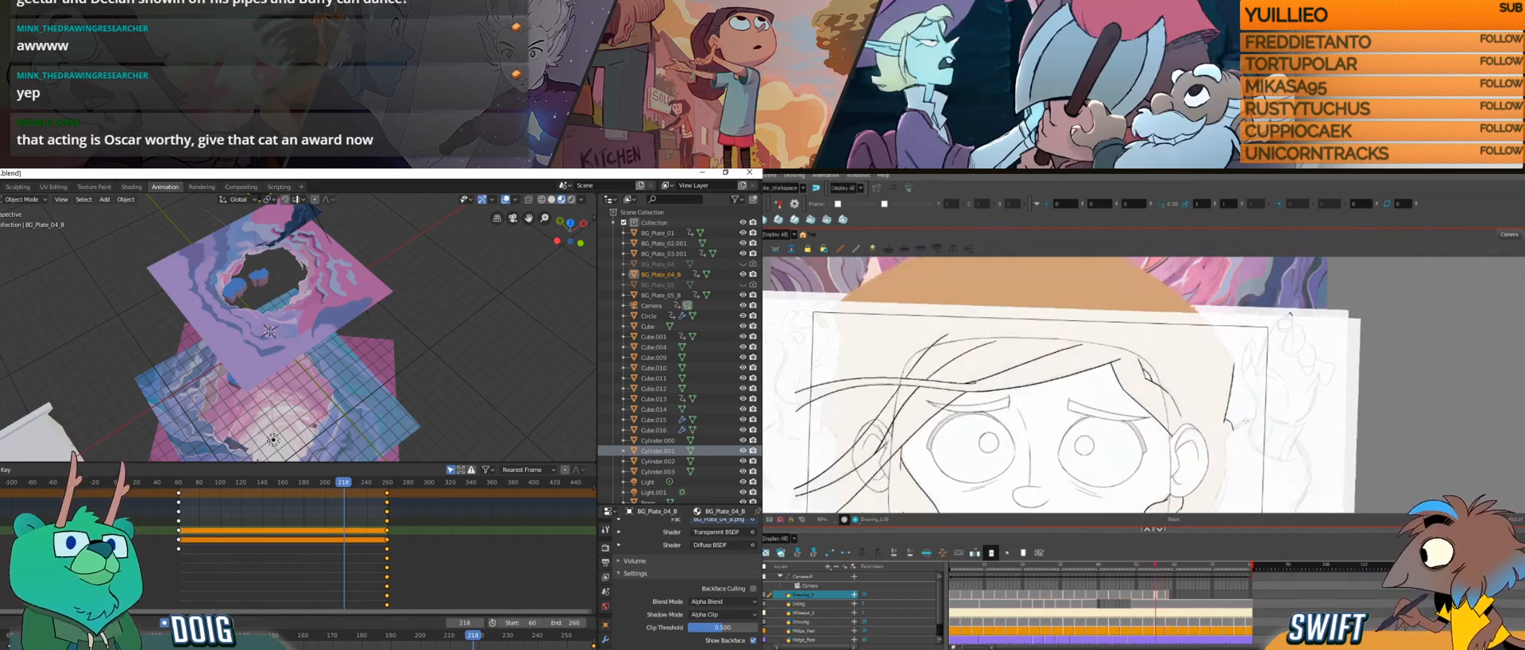
{"action": "key", "text": "period"}
{"action": "key", "text": "period"}
{"action": "key", "text": "period"}
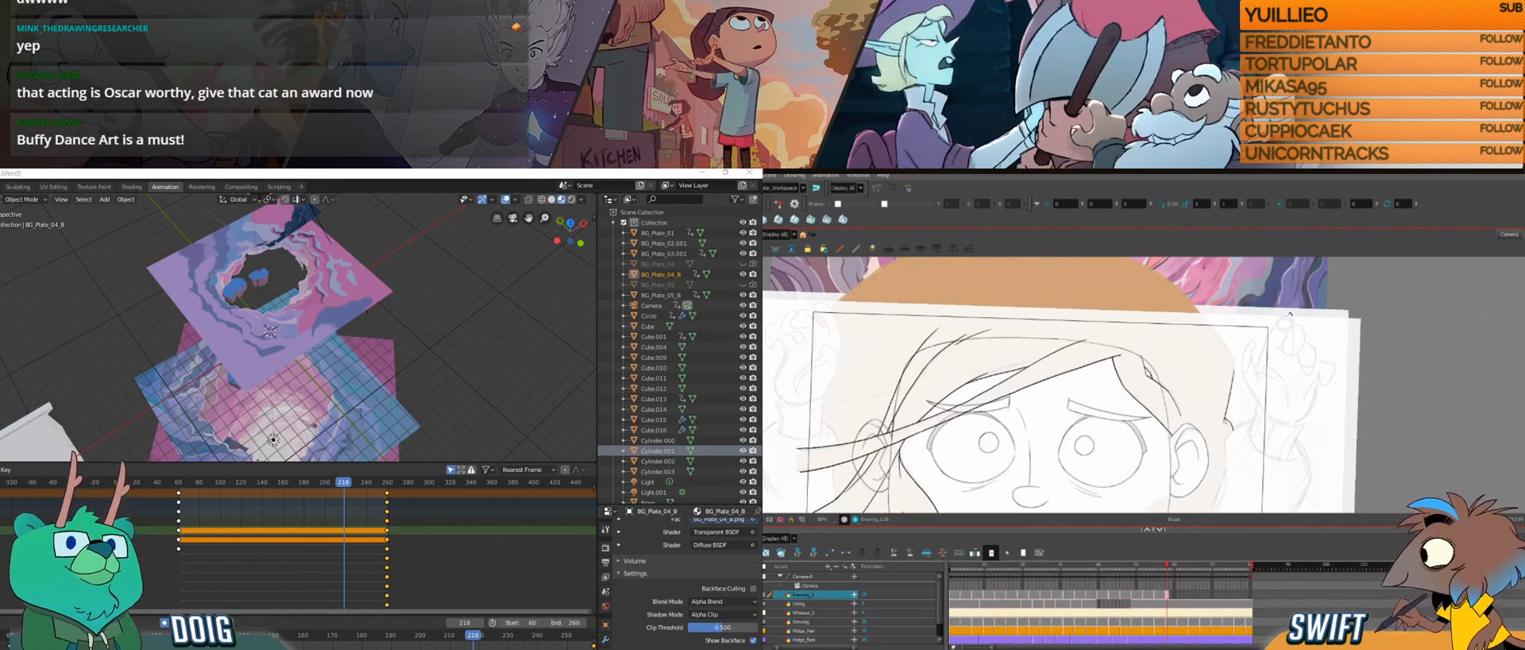
{"action": "key", "text": "comma"}
{"action": "key", "text": "comma"}
{"action": "key", "text": "comma"}
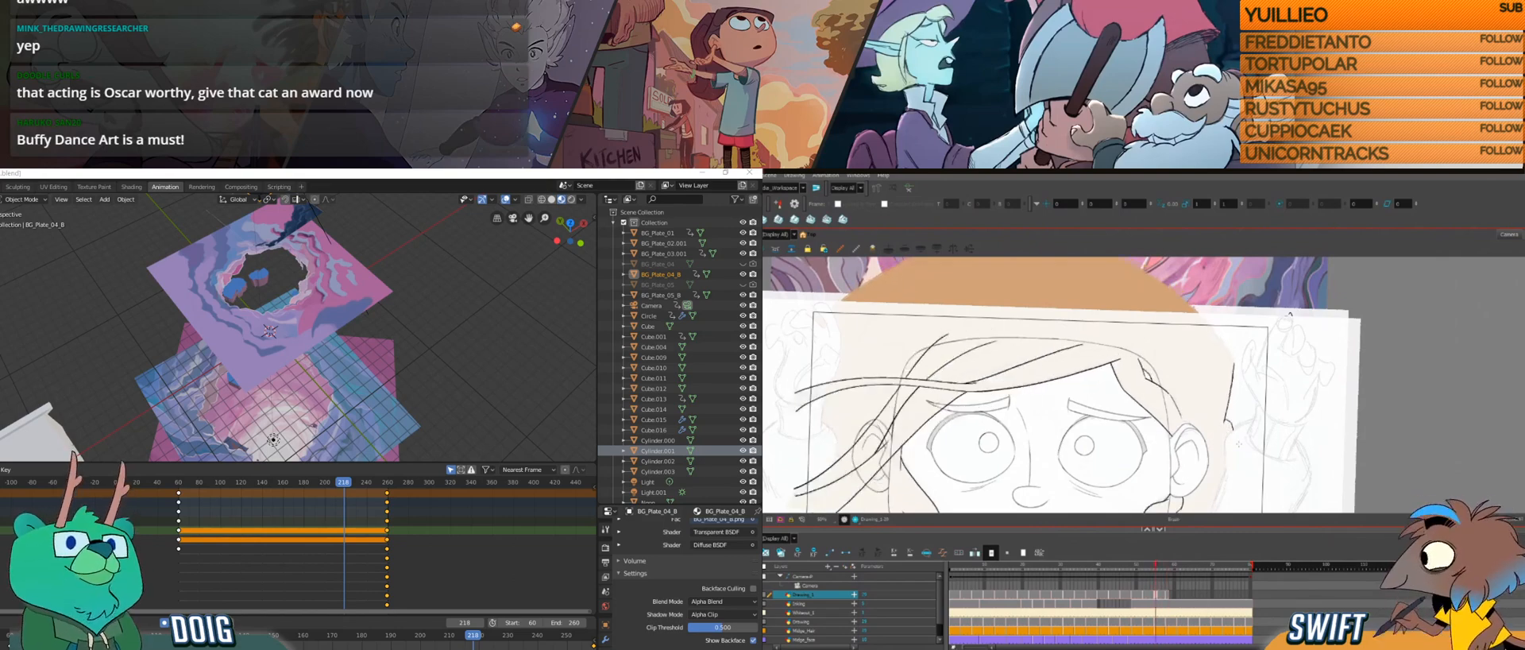
{"action": "key", "text": "period"}
{"action": "key", "text": "period"}
{"action": "key", "text": "period"}
Step: Draw short hair lines around the lower edge of the ear, checking them against the adjacent drawings
{"action": "left_click_drag", "start_coordinate": [1191, 436], "coordinate": [1203, 352]}
{"action": "key", "text": "f"}
{"action": "key", "text": "g"}
{"action": "key", "text": "f"}
{"action": "key", "text": "g"}
{"action": "key", "text": "f"}
{"action": "key", "text": "g"}
{"action": "left_click_drag", "start_coordinate": [1184, 407], "coordinate": [1210, 435]}
{"action": "key", "text": "f"}
{"action": "key", "text": "g"}
{"action": "key", "text": "f"}
{"action": "key", "text": "g"}
{"action": "key", "text": "f"}
{"action": "key", "text": "g"}
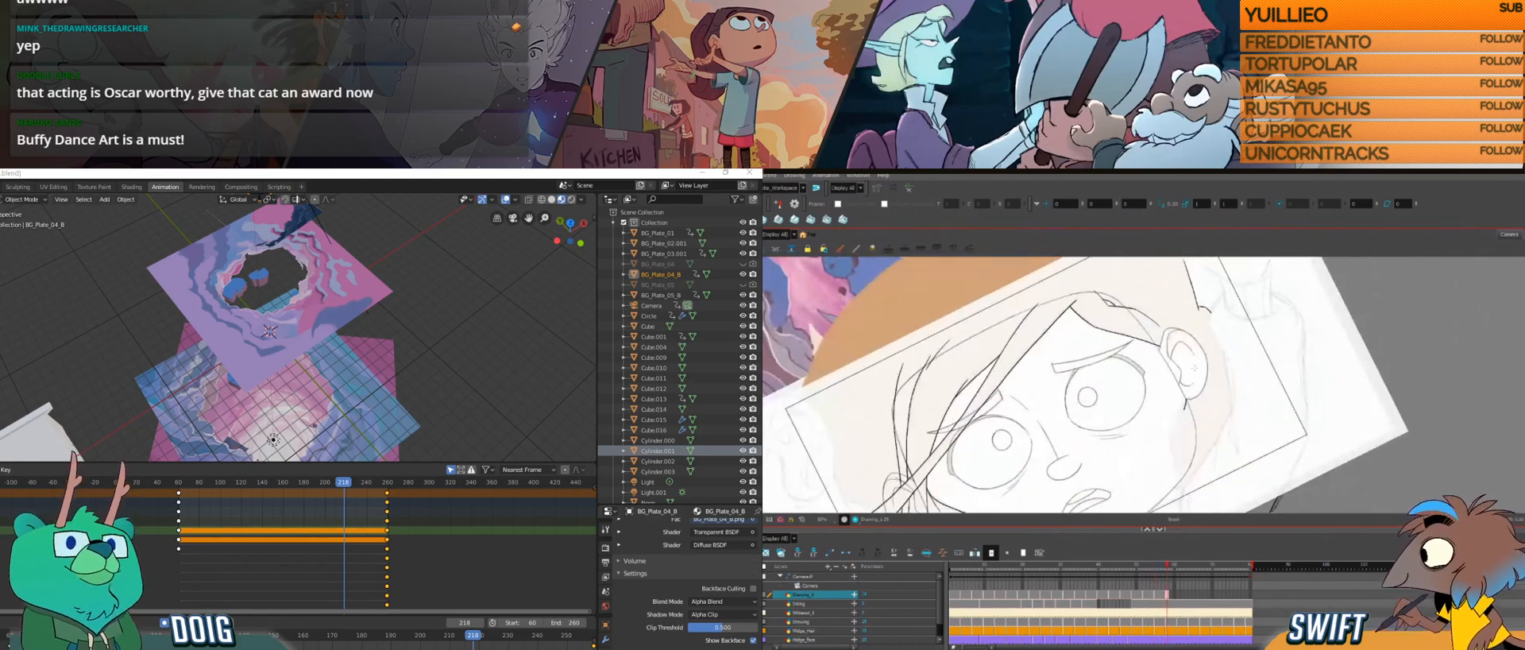
{"action": "key", "text": "f"}
{"action": "key", "text": "g"}
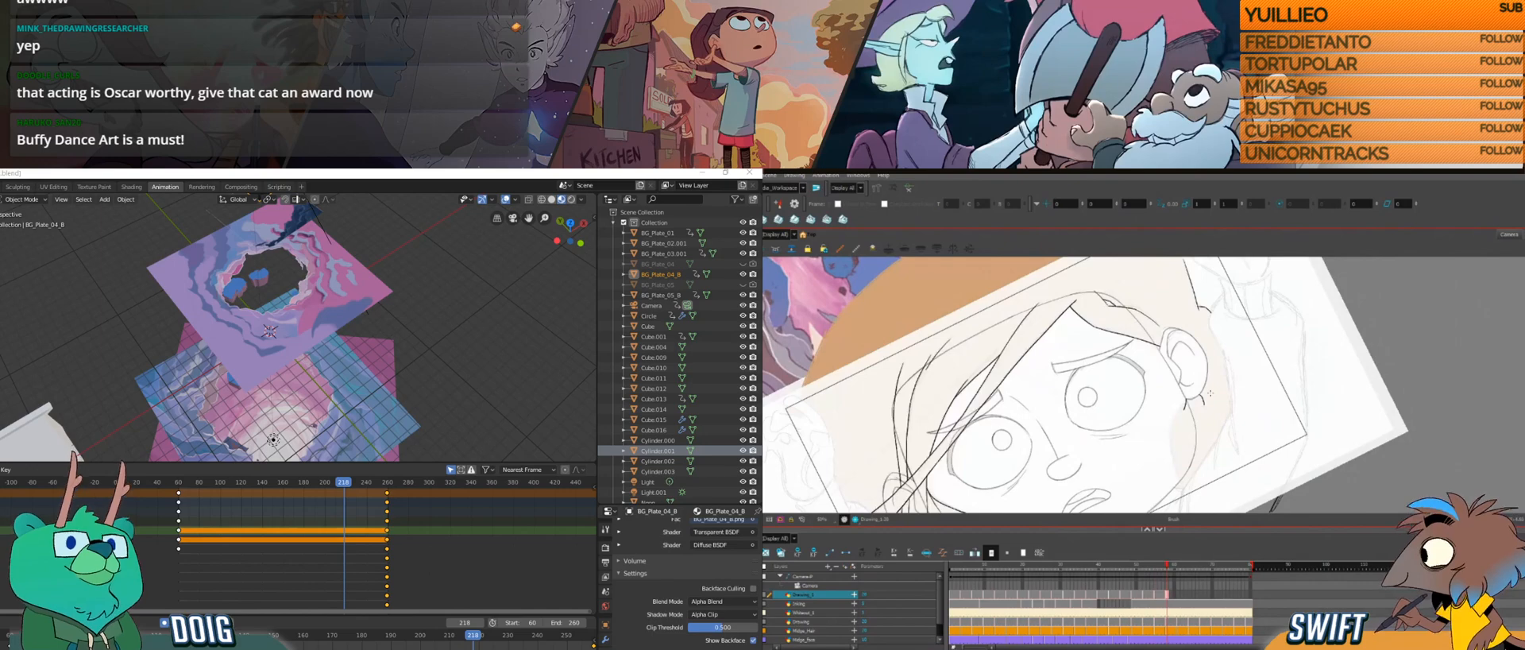
{"action": "key", "text": "f"}
{"action": "key", "text": "g"}
Step: Draw a hair strand curving from below the ear past the jaw to the camera frame's lower edge, matching the previous drawing
{"action": "mouse_move", "coordinate": [1175, 418]}
{"action": "left_mouse_down"}
{"action": "mouse_move", "coordinate": [1230, 411]}
{"action": "mouse_move", "coordinate": [1192, 408]}
{"action": "left_mouse_up"}
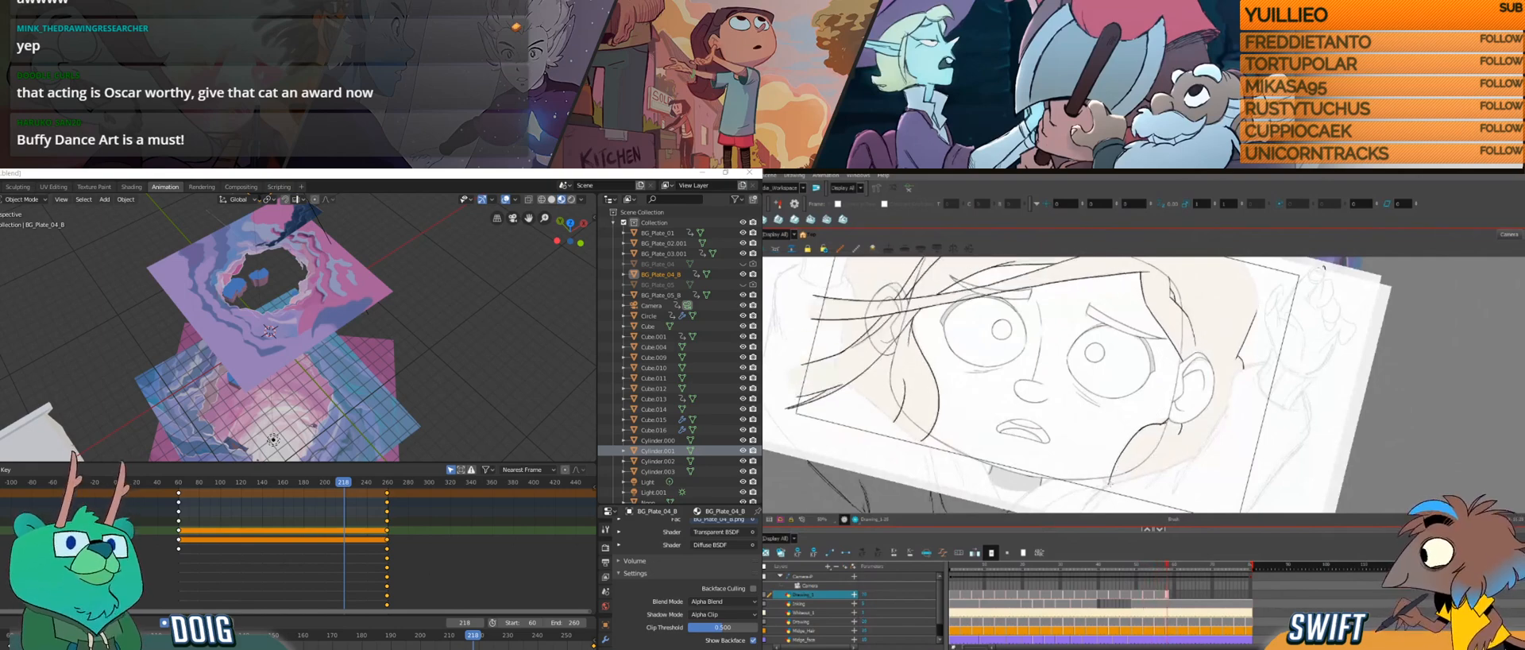
{"action": "left_click_drag", "start_coordinate": [1119, 454], "coordinate": [1109, 483]}
{"action": "left_click_drag", "start_coordinate": [1183, 422], "coordinate": [1180, 434]}
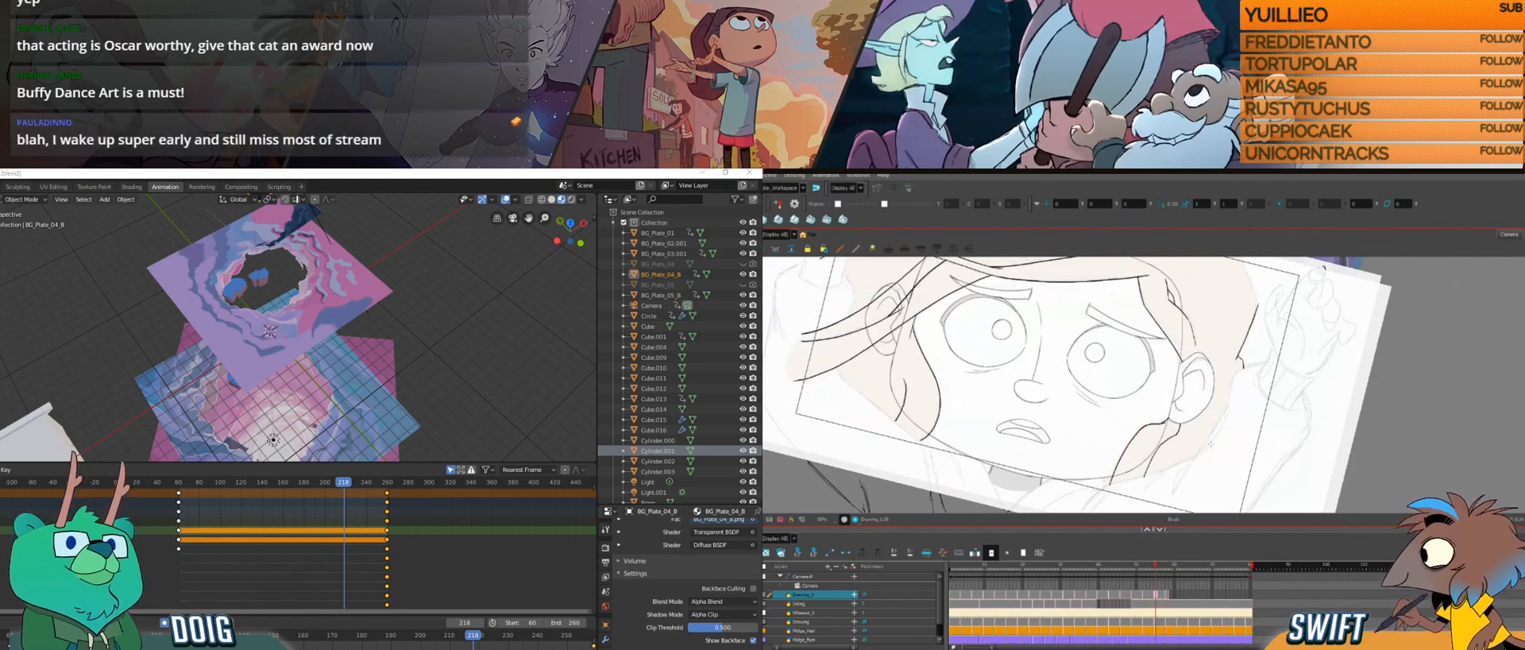
{"action": "left_click_drag", "start_coordinate": [1110, 483], "coordinate": [1119, 456]}
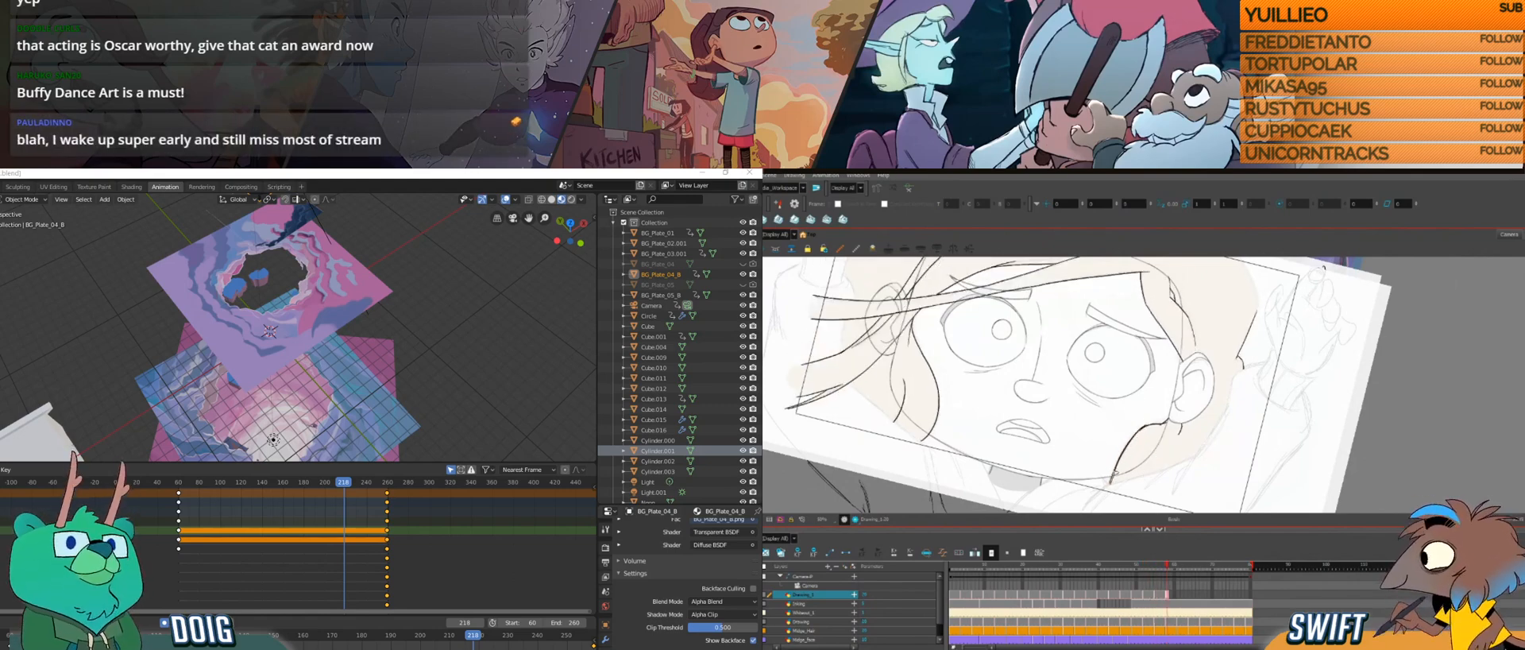
{"action": "key", "text": "."}
{"action": "key", "text": "."}
{"action": "key", "text": "."}
Step: Add short strokes to the strand below the ear and flip through the neighbouring drawings to check them
{"action": "left_click", "coordinate": [1135, 435]}
{"action": "left_click_drag", "start_coordinate": [1147, 419], "coordinate": [1152, 417]}
{"action": "left_click", "coordinate": [1172, 431]}
{"action": "key", "text": "f"}
{"action": "key", "text": "g"}
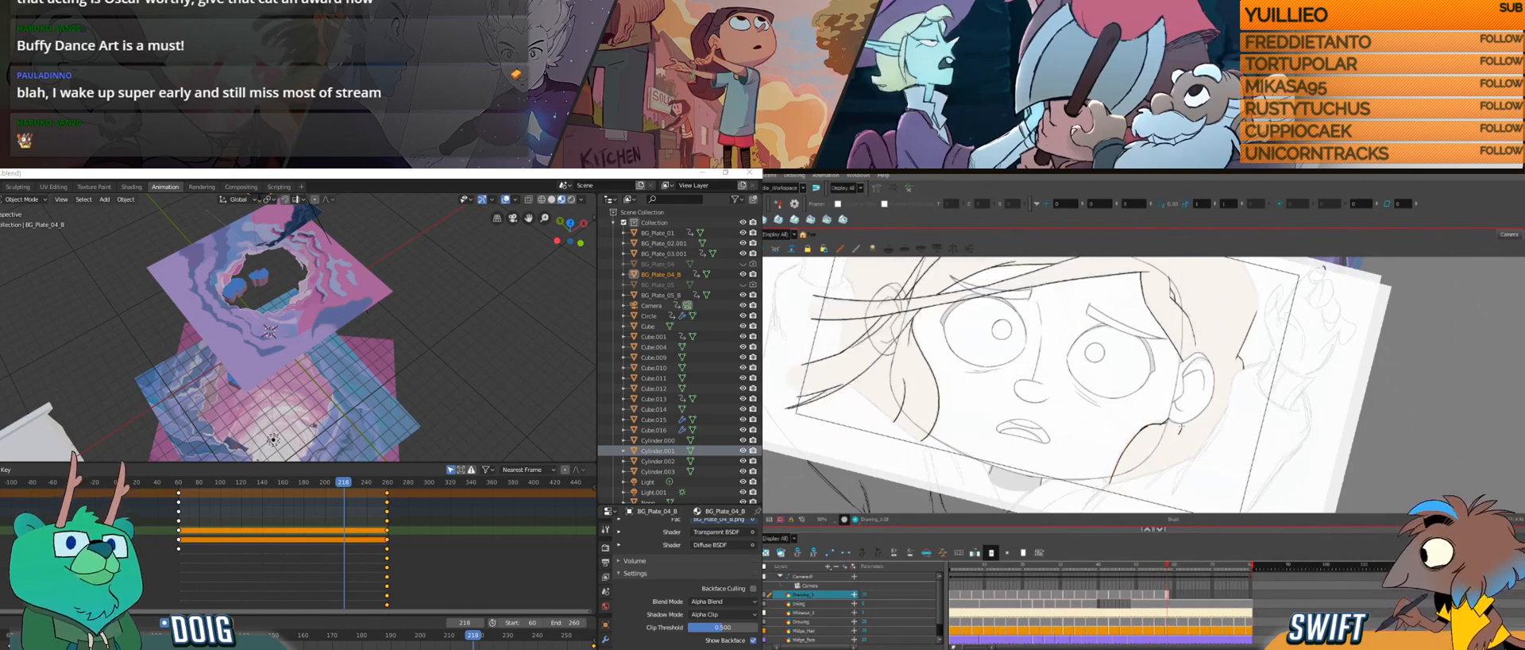
{"action": "key", "text": "f"}
Step: Refine the strands between the ear and the jaw with more short strokes, comparing them with the adjacent drawings
{"action": "key", "text": "f"}
{"action": "key", "text": "g"}
{"action": "key", "text": "g"}
{"action": "left_click", "coordinate": [1123, 449]}
{"action": "left_click_drag", "start_coordinate": [1149, 421], "coordinate": [1152, 416]}
{"action": "left_click", "coordinate": [1173, 435]}
{"action": "left_click", "coordinate": [1129, 439]}
{"action": "left_click", "coordinate": [1163, 443]}
{"action": "key", "text": "alt+b"}
{"action": "key", "text": "f"}
{"action": "key", "text": "g"}
{"action": "key", "text": "f"}
{"action": "key", "text": "f"}
{"action": "key", "text": "g"}
{"action": "key", "text": "g"}
Step: Select the hair strand beside the jaw and check its position against the adjacent drawings
{"action": "key", "text": "f"}
{"action": "key", "text": "f"}
{"action": "key", "text": "g"}
{"action": "key", "text": "g"}
{"action": "key", "text": "alt+s"}
{"action": "key", "text": "alt+b"}
{"action": "key", "text": "alt+s"}
{"action": "key", "text": "alt+b"}
{"action": "key", "text": "f"}
{"action": "key", "text": "f"}
{"action": "key", "text": "g"}
{"action": "key", "text": "g"}
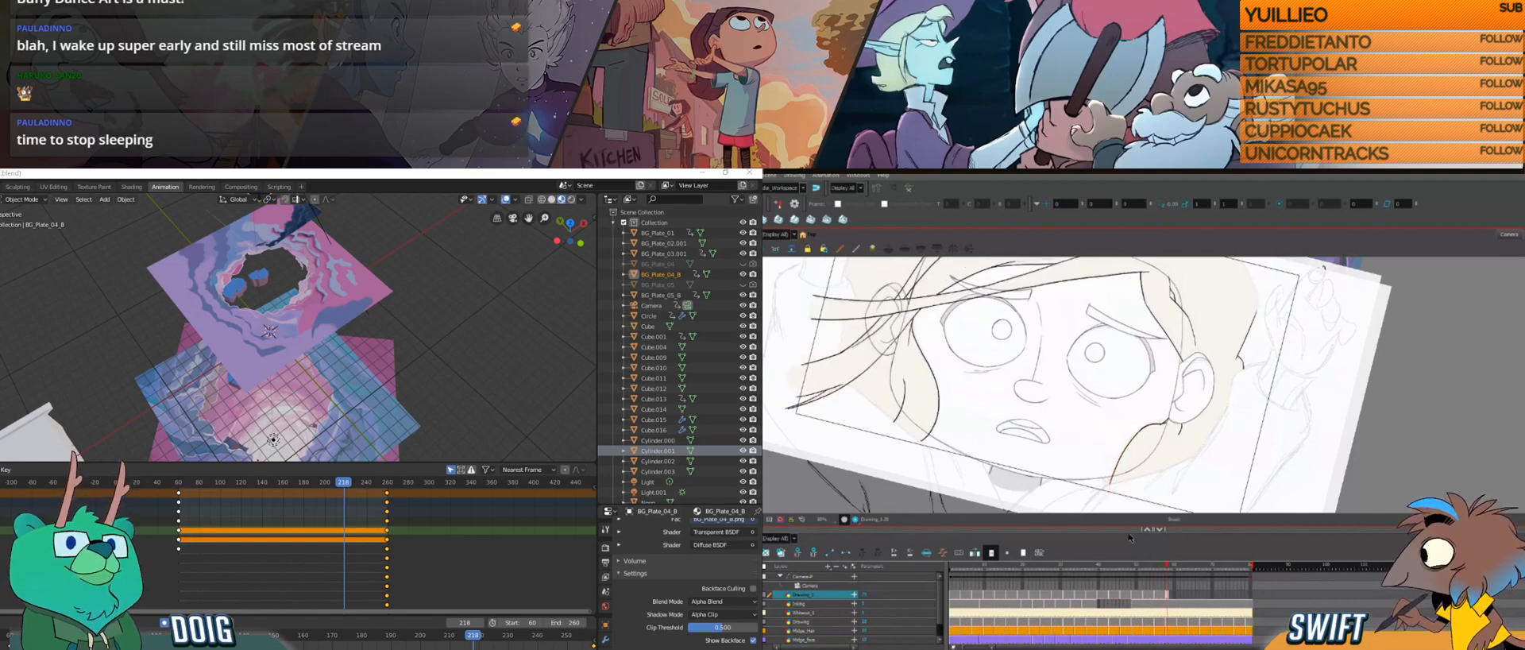